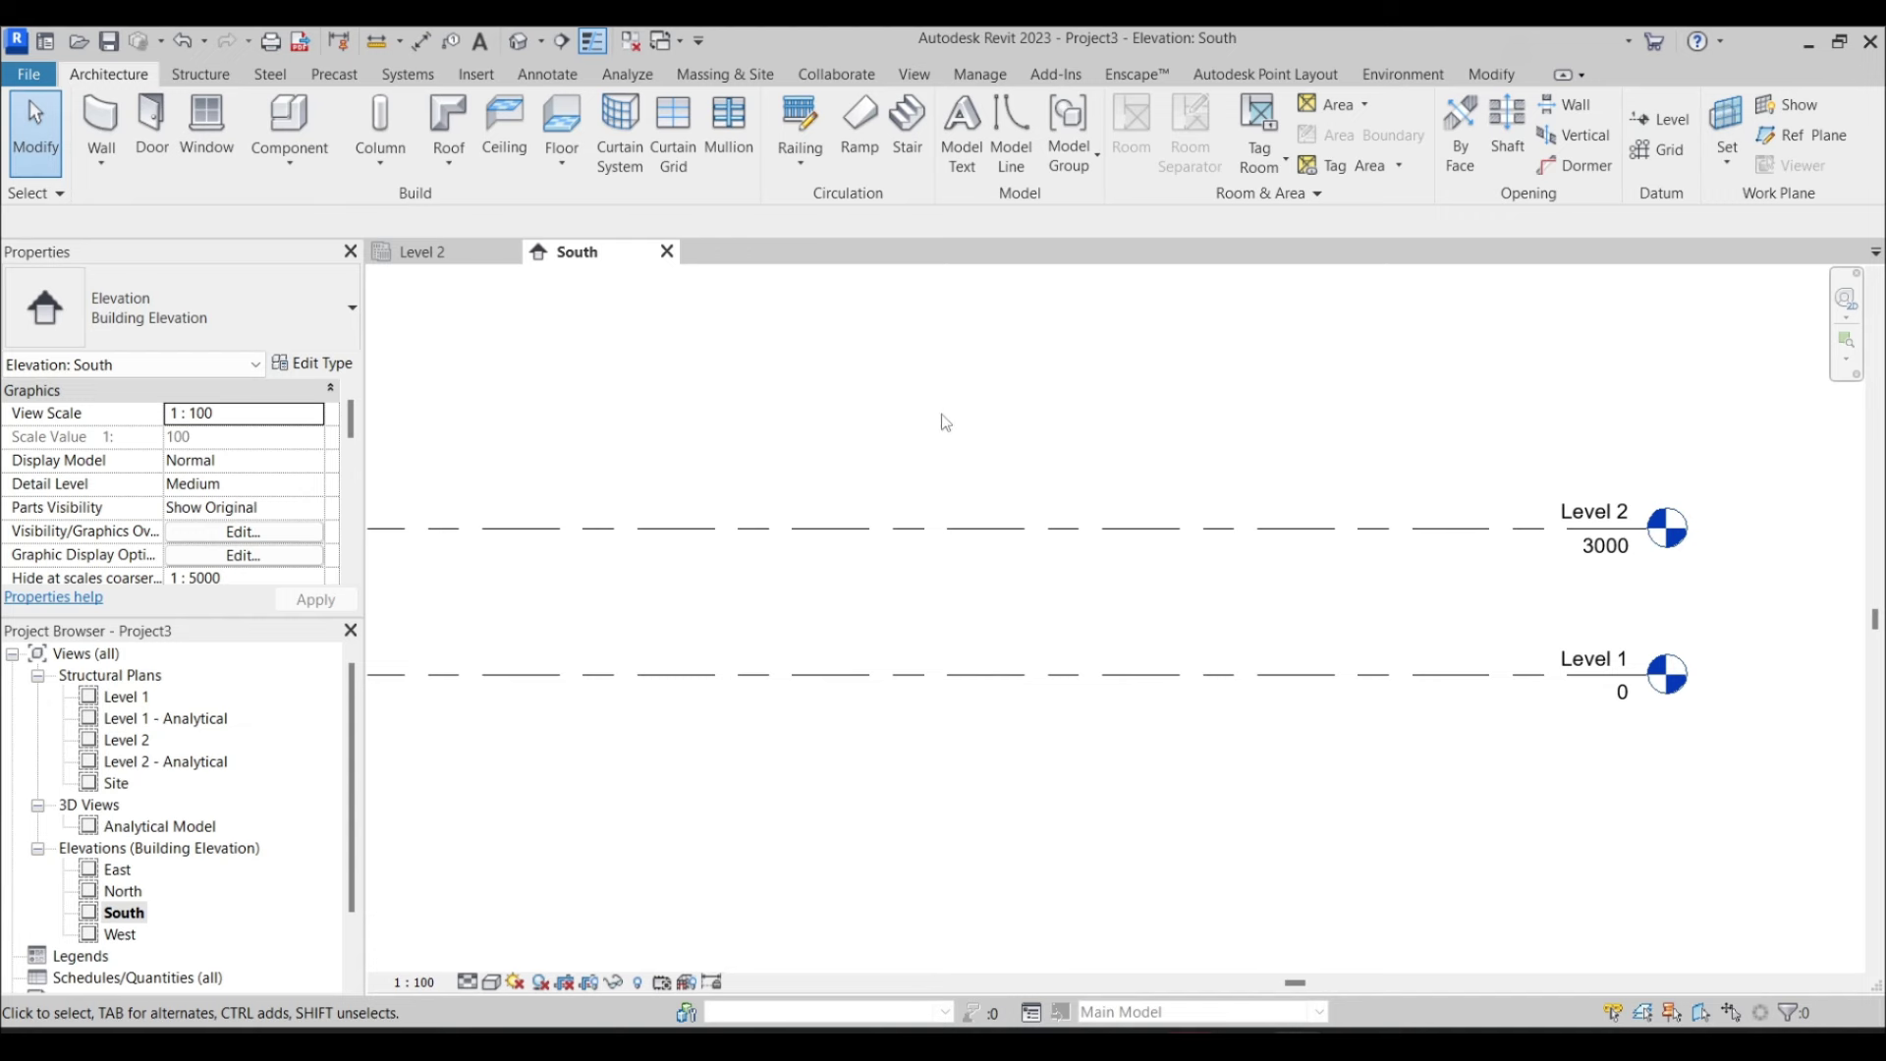
Rename Level 1 to '00 Foundations' and rename its matching plan view too
{"action": "middle_click_drag", "start_coordinate": [1297, 531], "coordinate": [960, 522]}
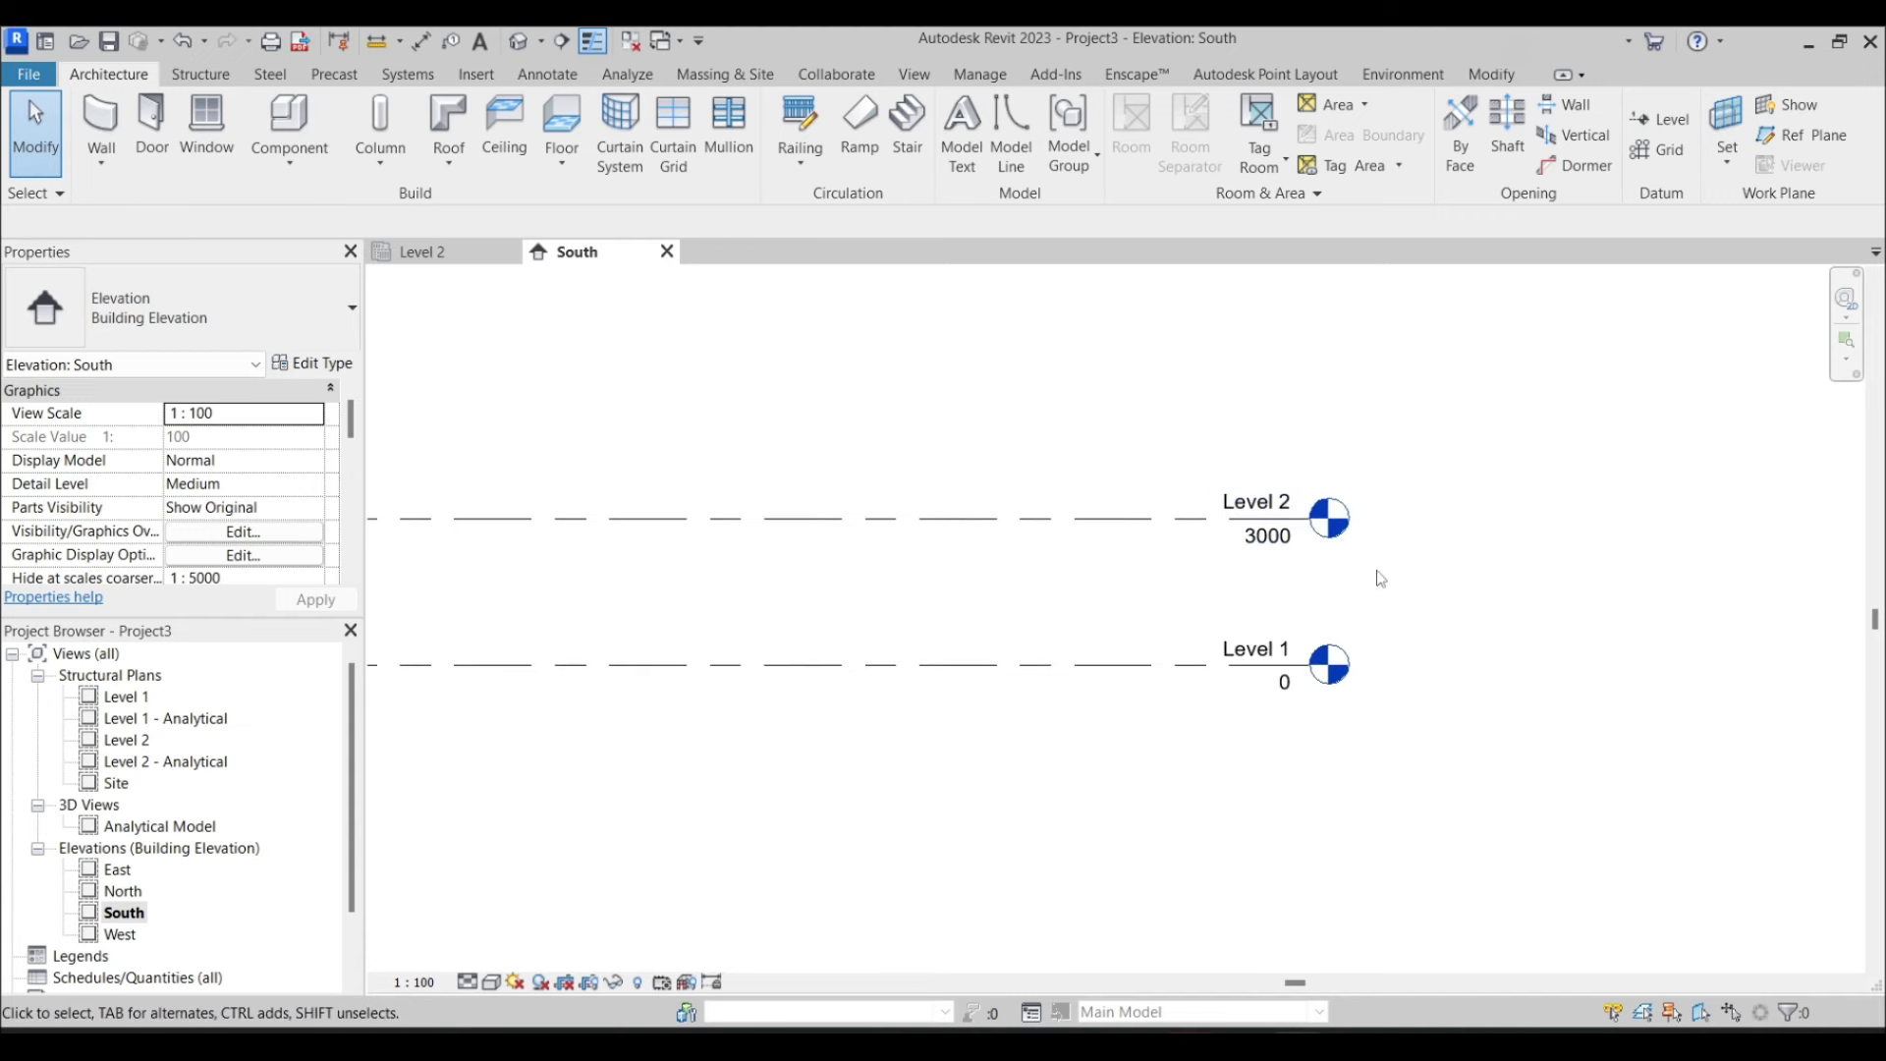
{"action": "left_click", "coordinate": [1251, 651]}
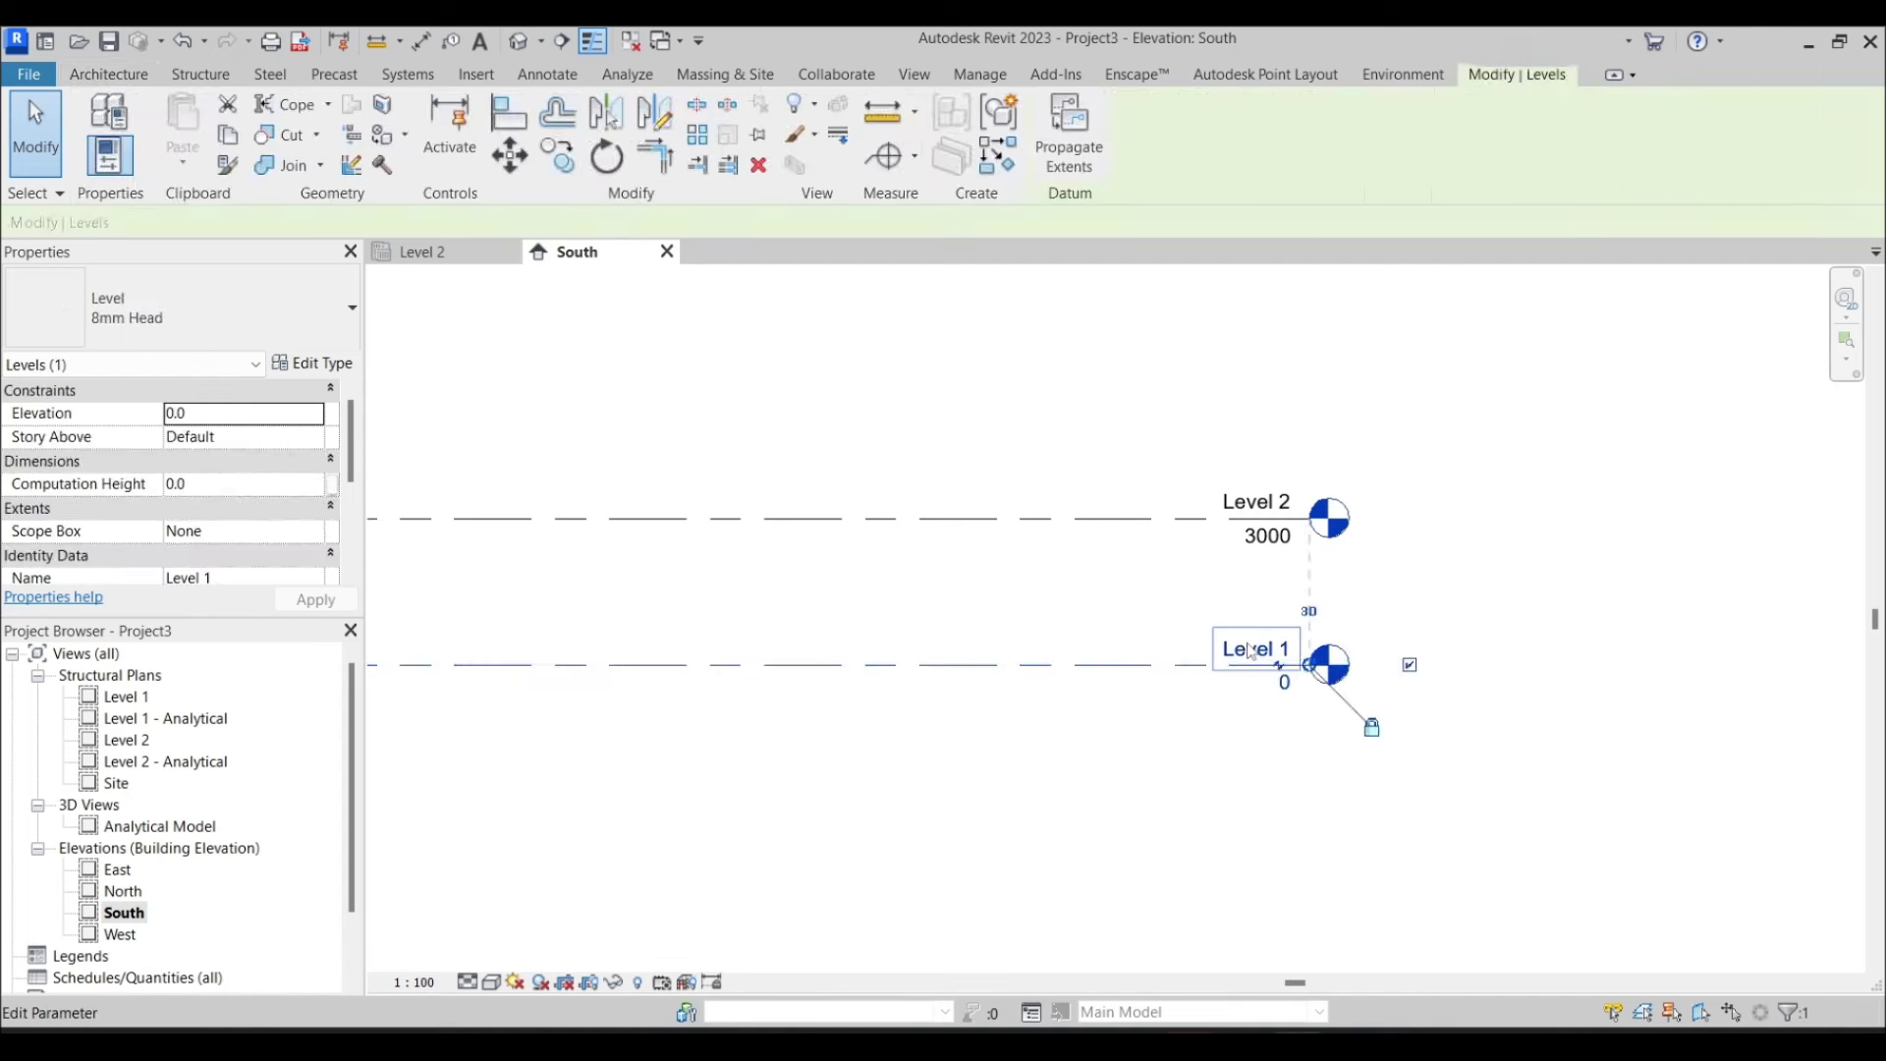
{"action": "left_click", "coordinate": [1246, 647]}
{"action": "type", "text": "01"}
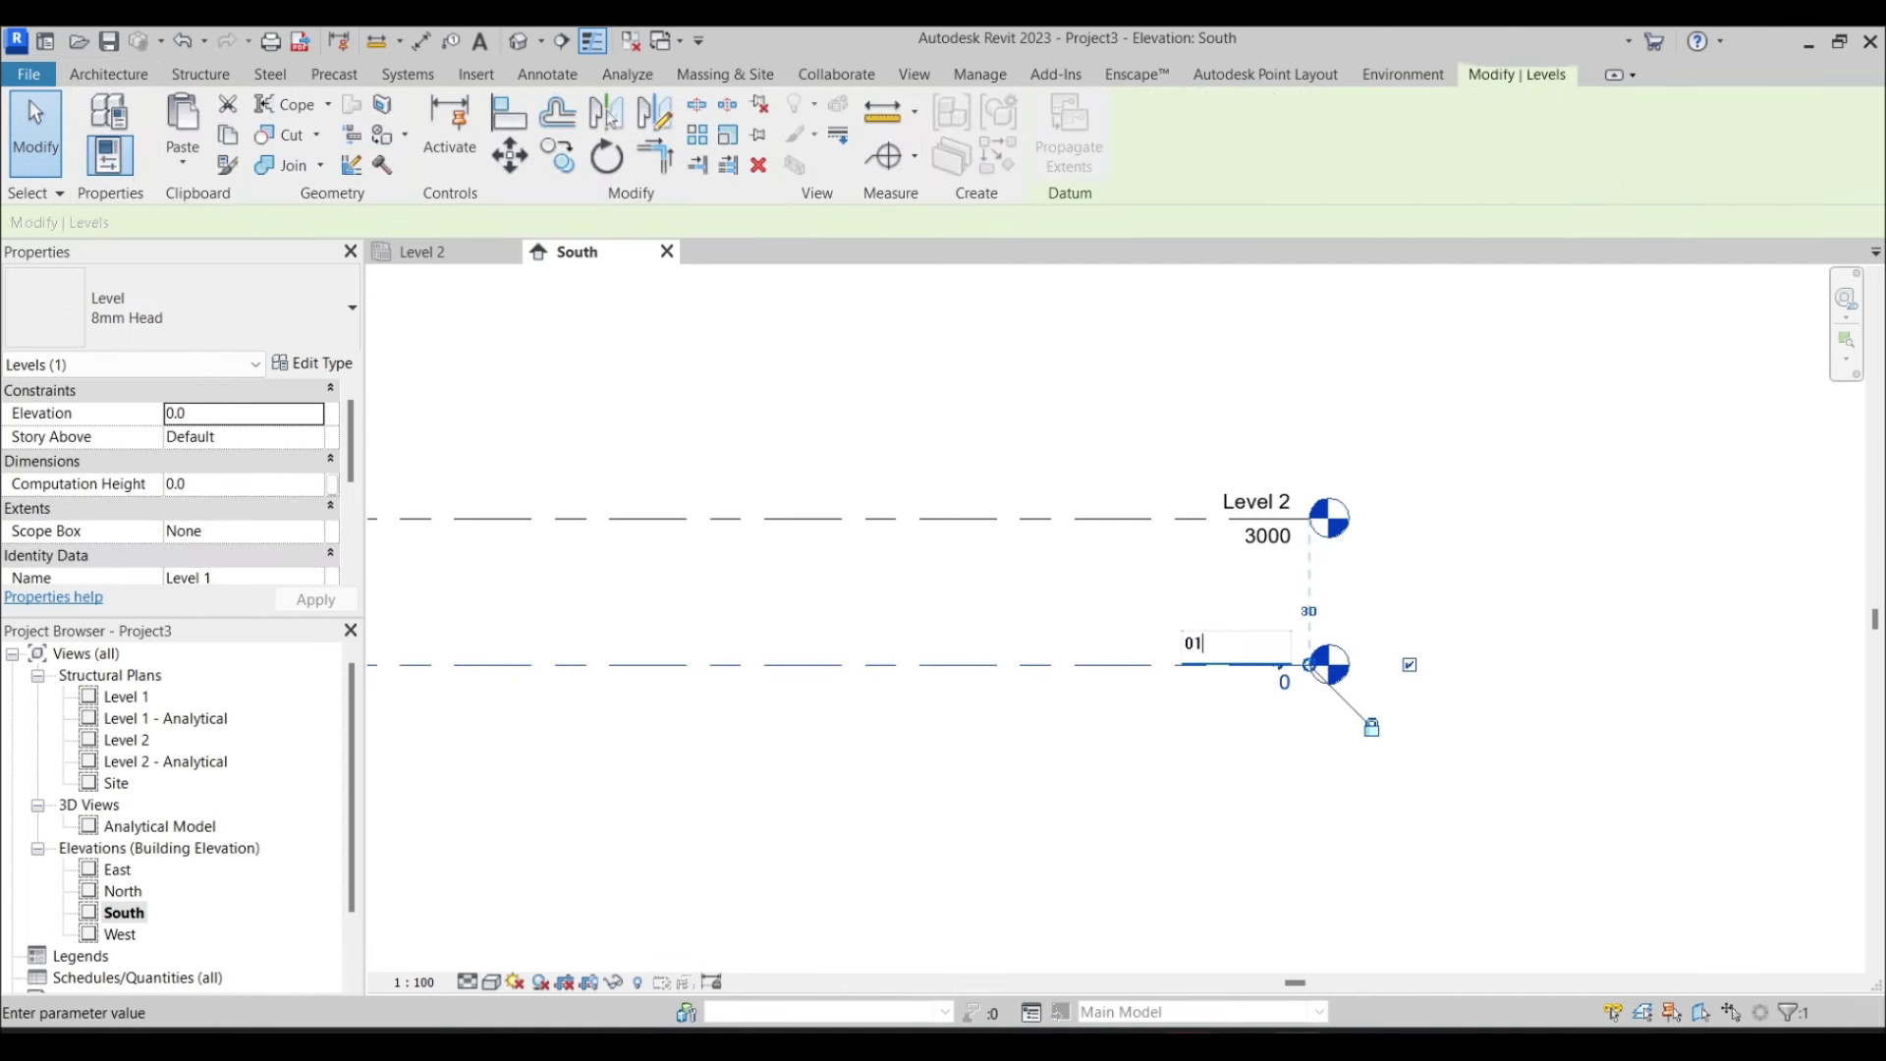
{"action": "type", "text": "0"}
{"action": "type", "text": " Foundation"}
{"action": "type", "text": "s"}
{"action": "left_click", "coordinate": [1410, 665]}
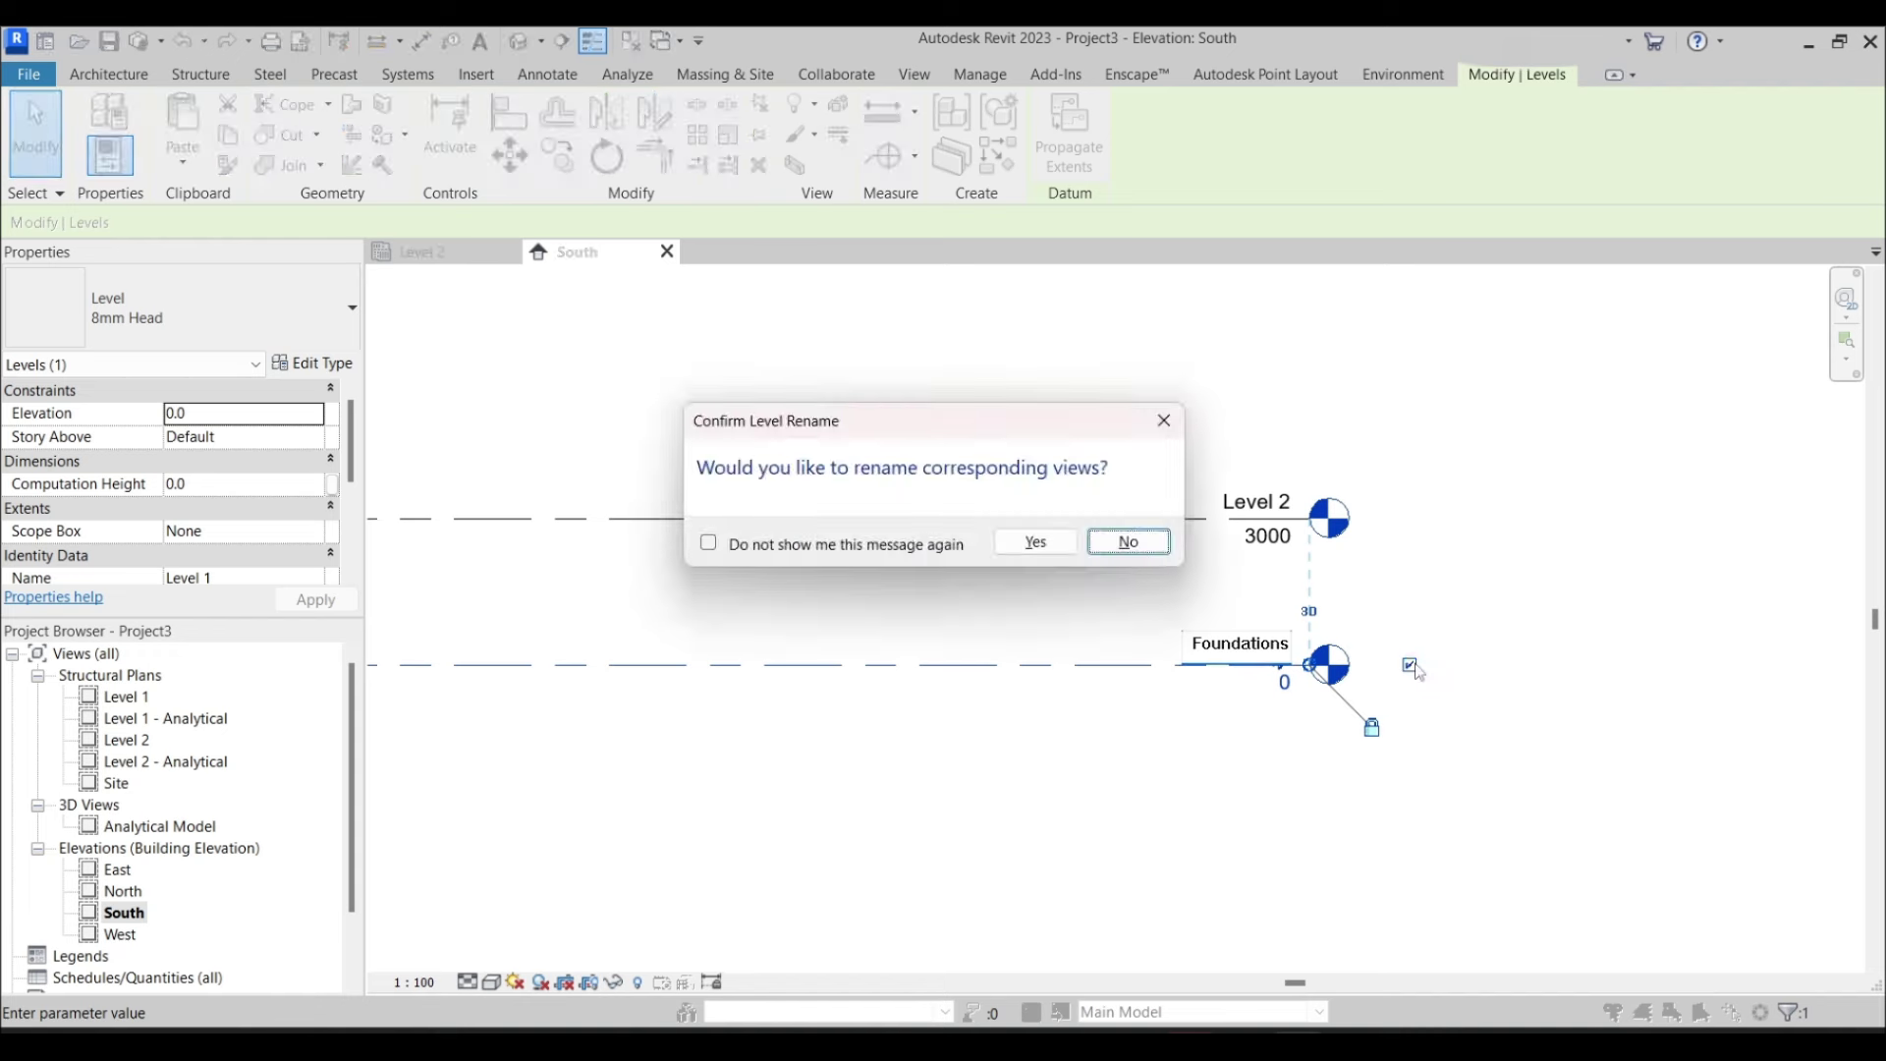
{"action": "key", "text": "Return"}
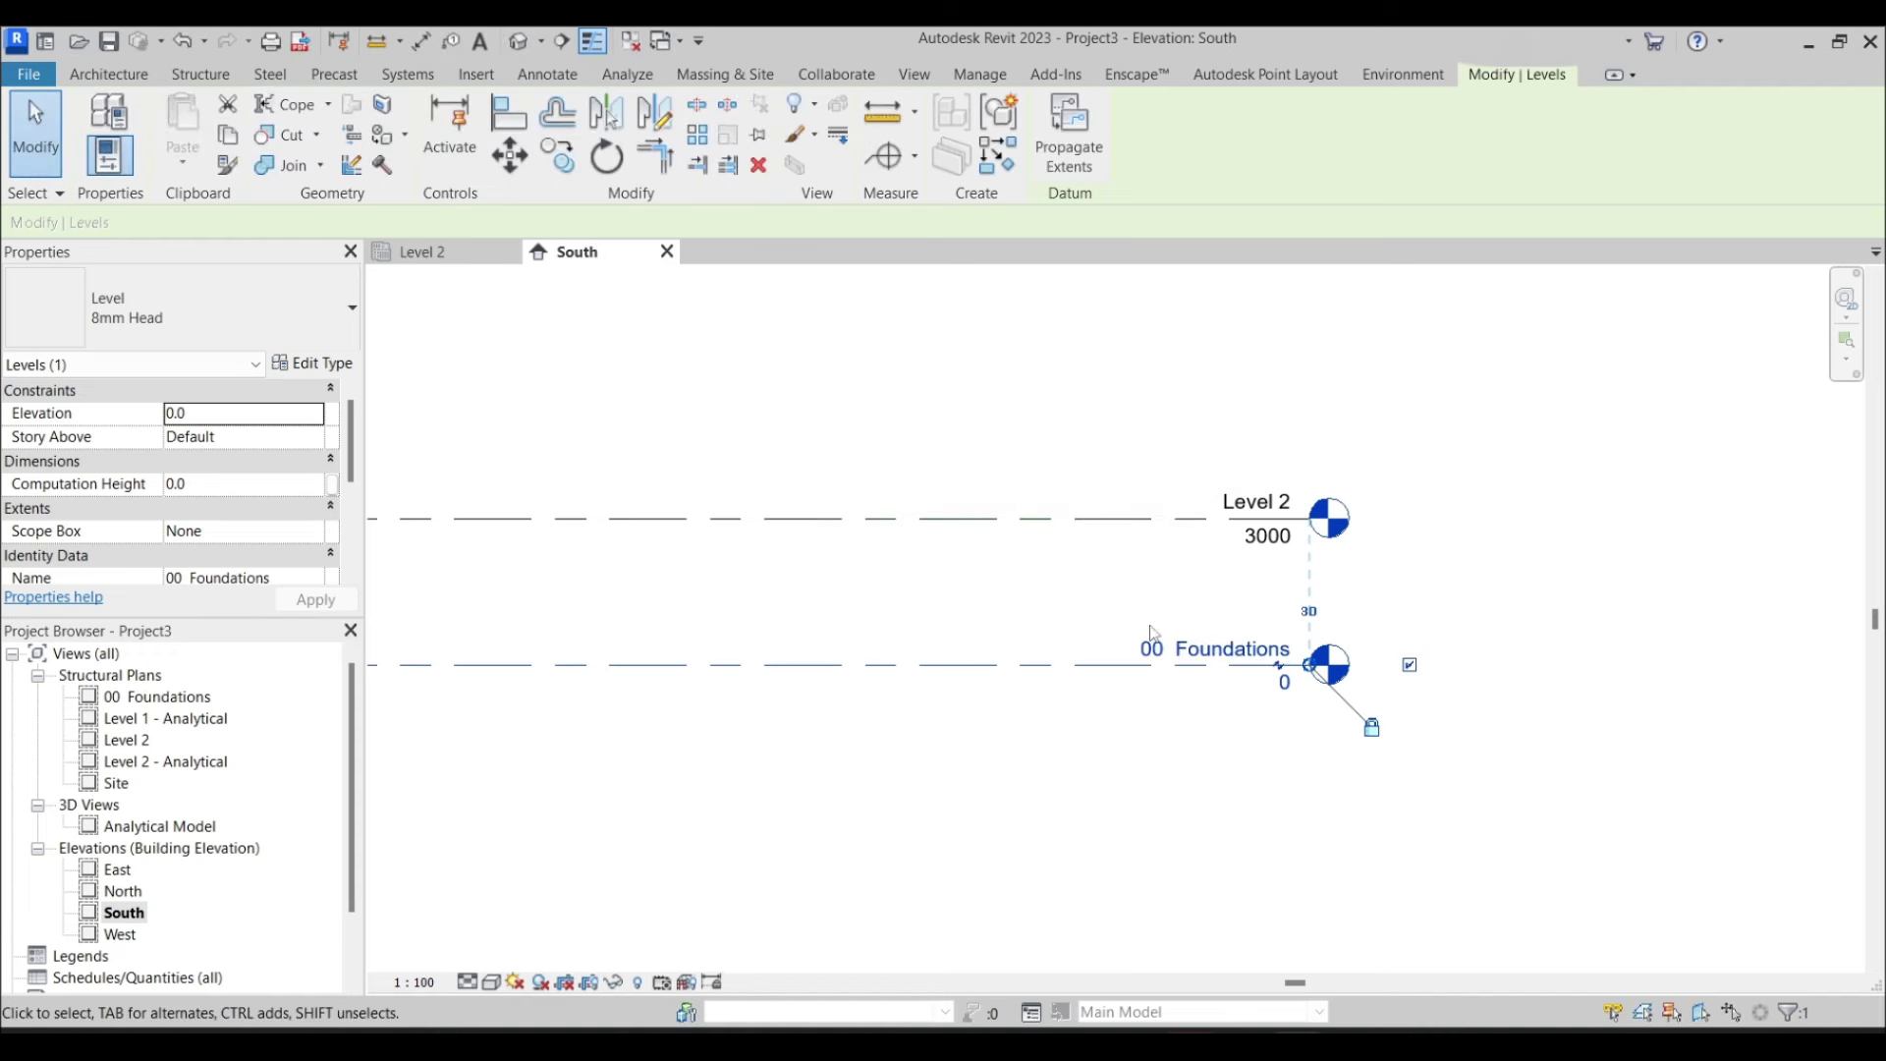
Rename Level 2 to '01 Piers' and rename its corresponding views
{"action": "double_click", "coordinate": [1245, 497]}
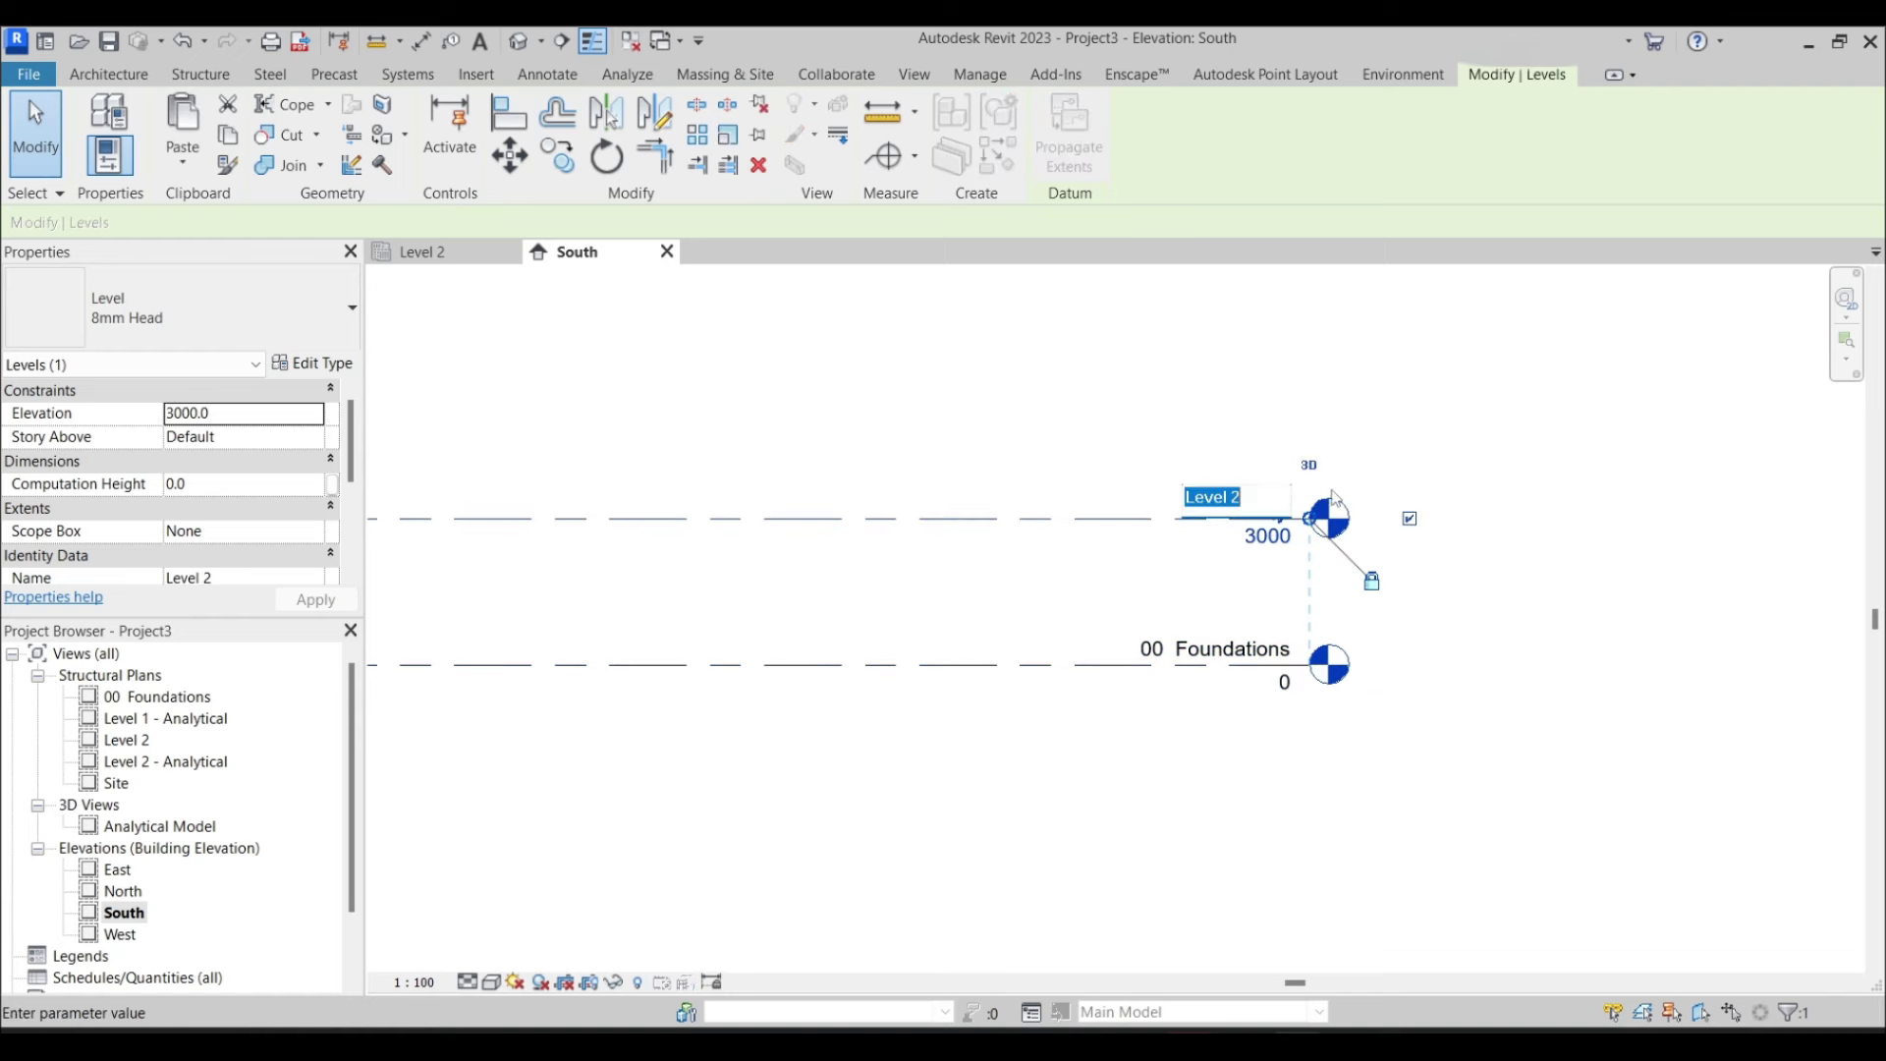
{"action": "type", "text": "01 Piers"}
{"action": "key", "text": "Return"}
{"action": "key", "text": "Left"}
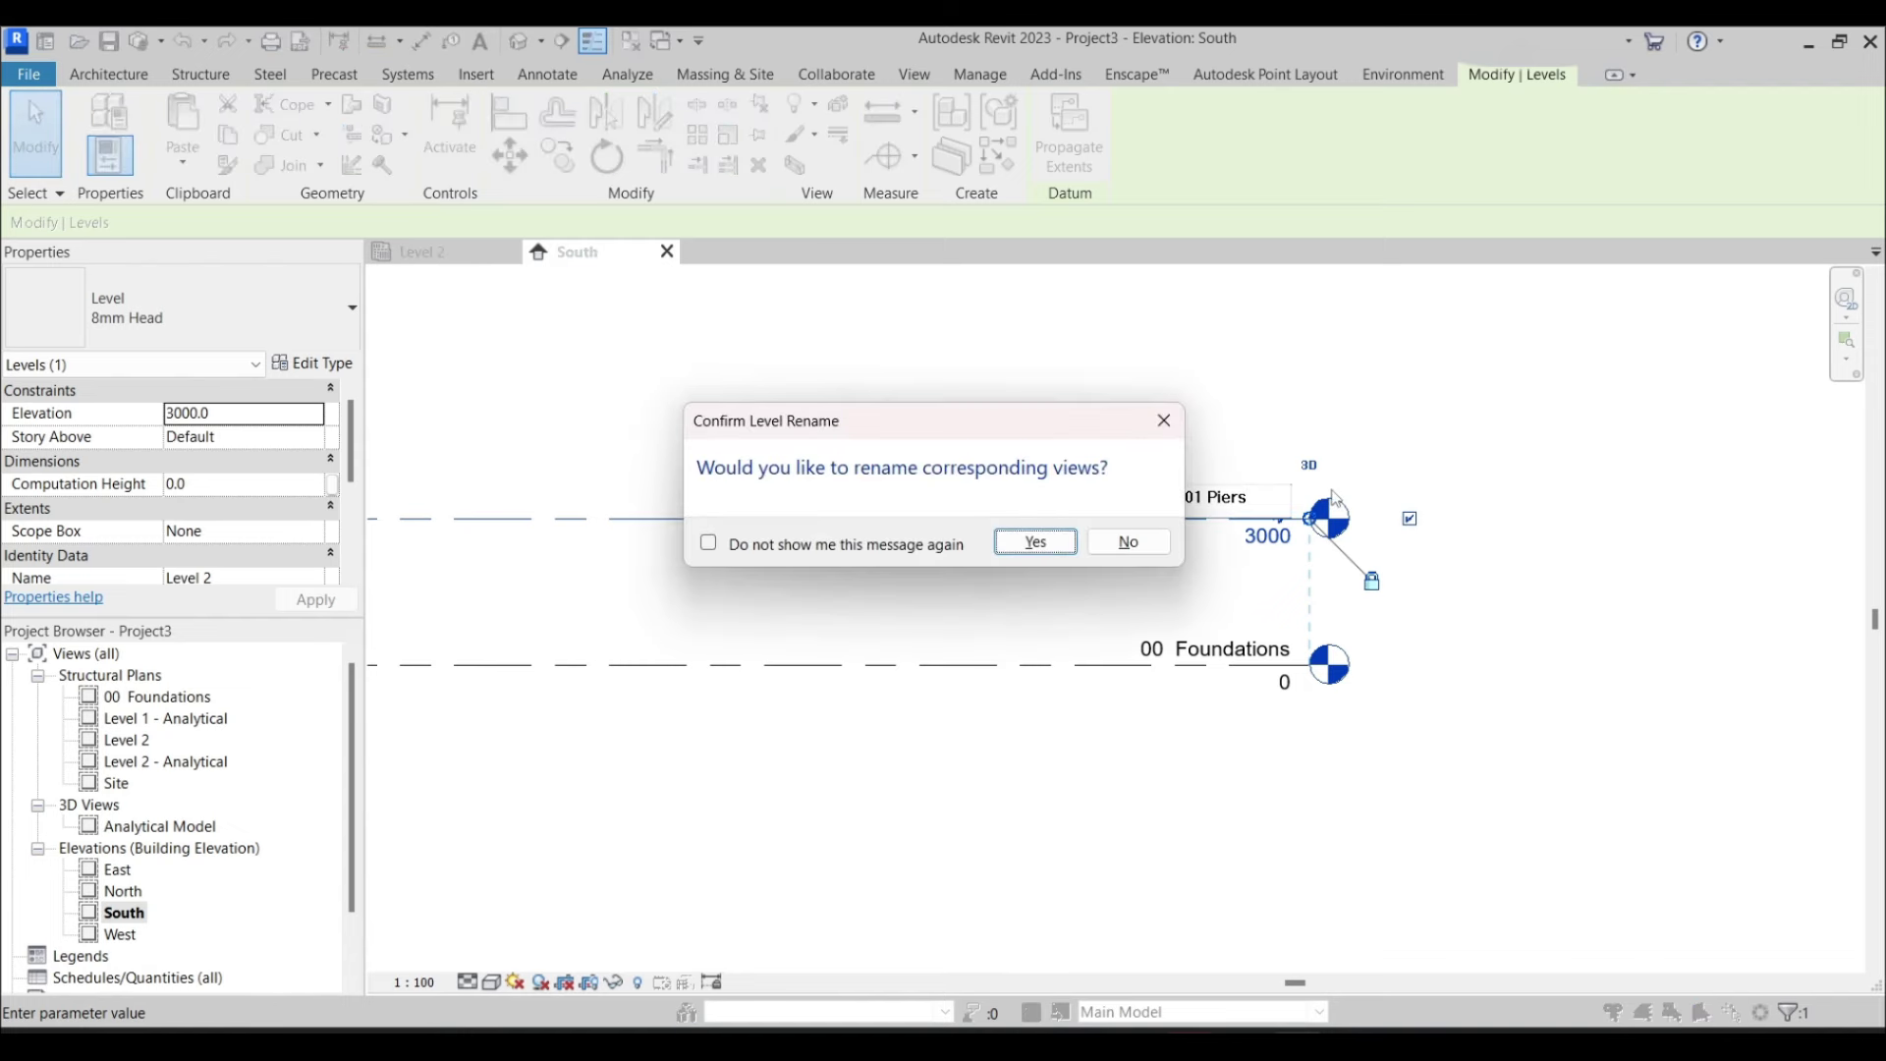
{"action": "key", "text": "Return"}
Set 01 Piers to elevation 7500 by editing the height between the two levels
{"action": "scroll", "coordinate": [935, 548], "scroll_direction": "down", "scroll_amount": 1}
{"action": "middle_click_drag", "start_coordinate": [935, 555], "coordinate": [1877, 824]}
{"action": "left_click", "coordinate": [1355, 843]}
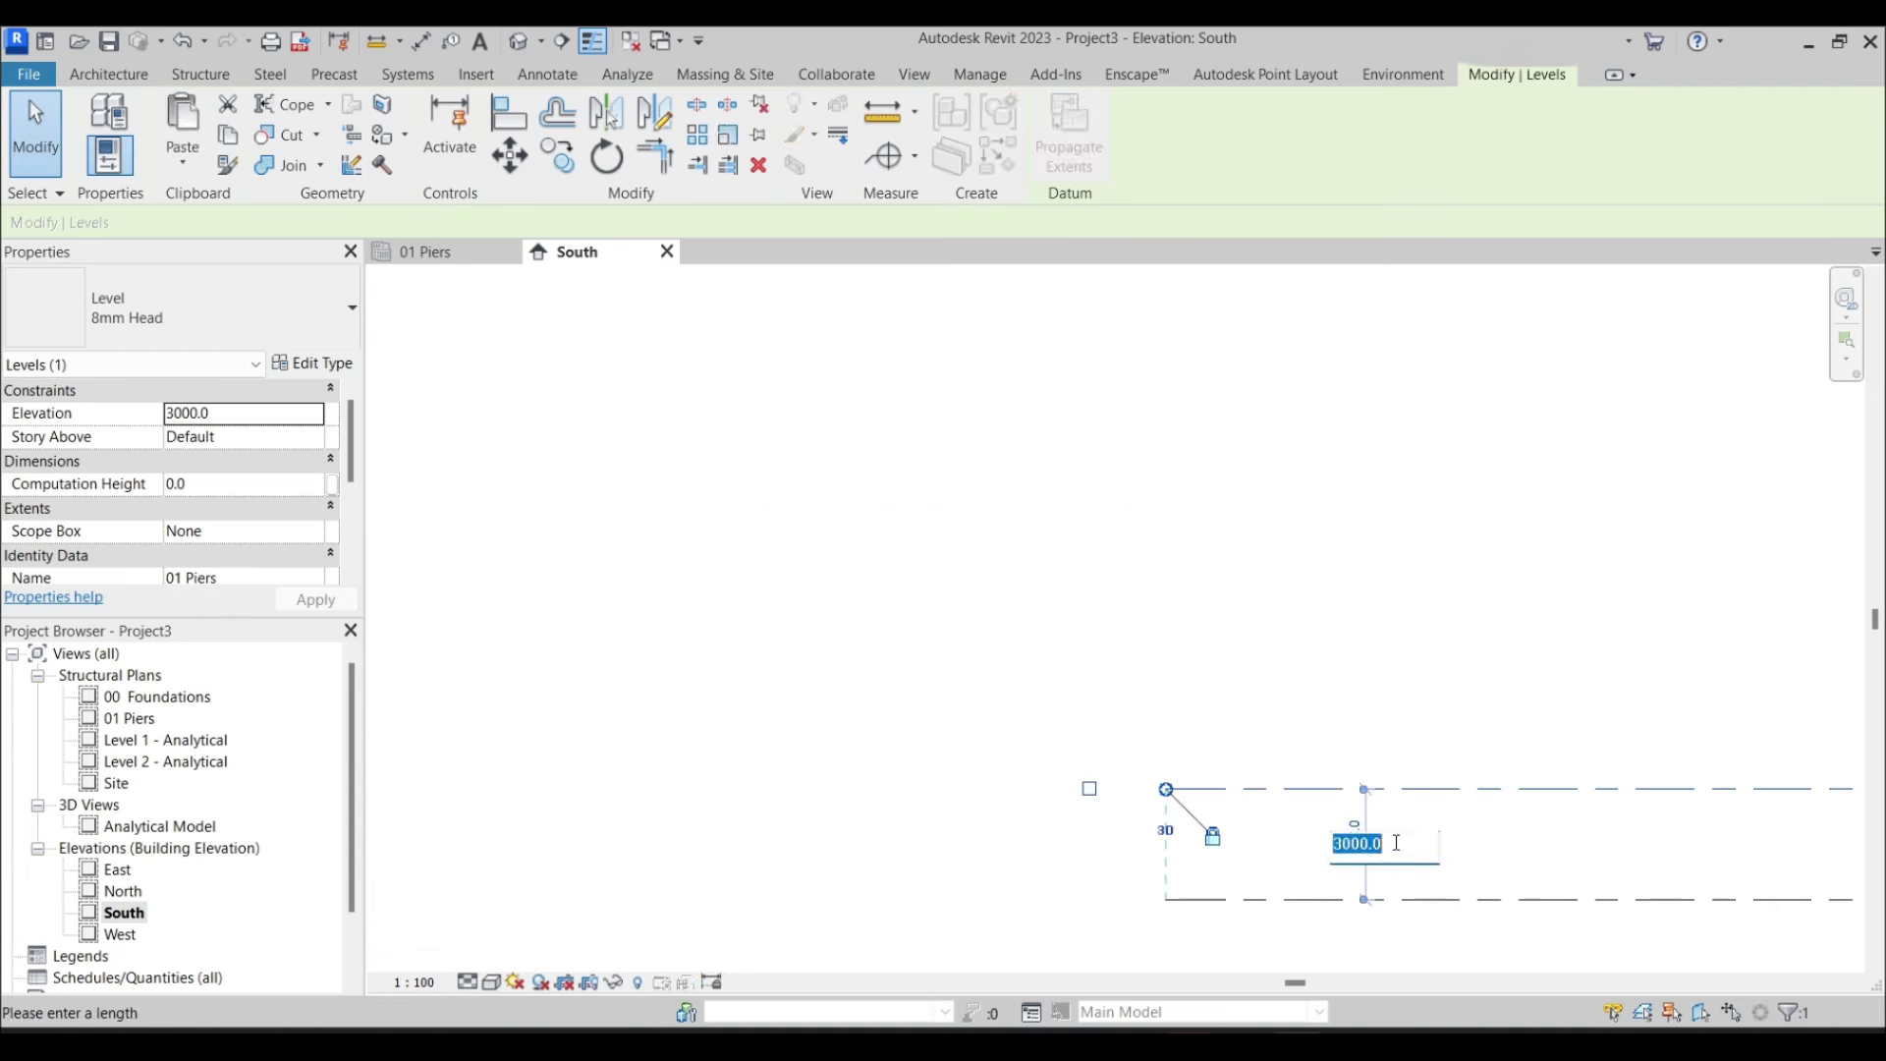
{"action": "type", "text": "75"}
{"action": "key", "text": "Return"}
Reposition the right ends of the level lines and frame both levels
{"action": "middle_click_drag", "start_coordinate": [1507, 625], "coordinate": [869, 696]}
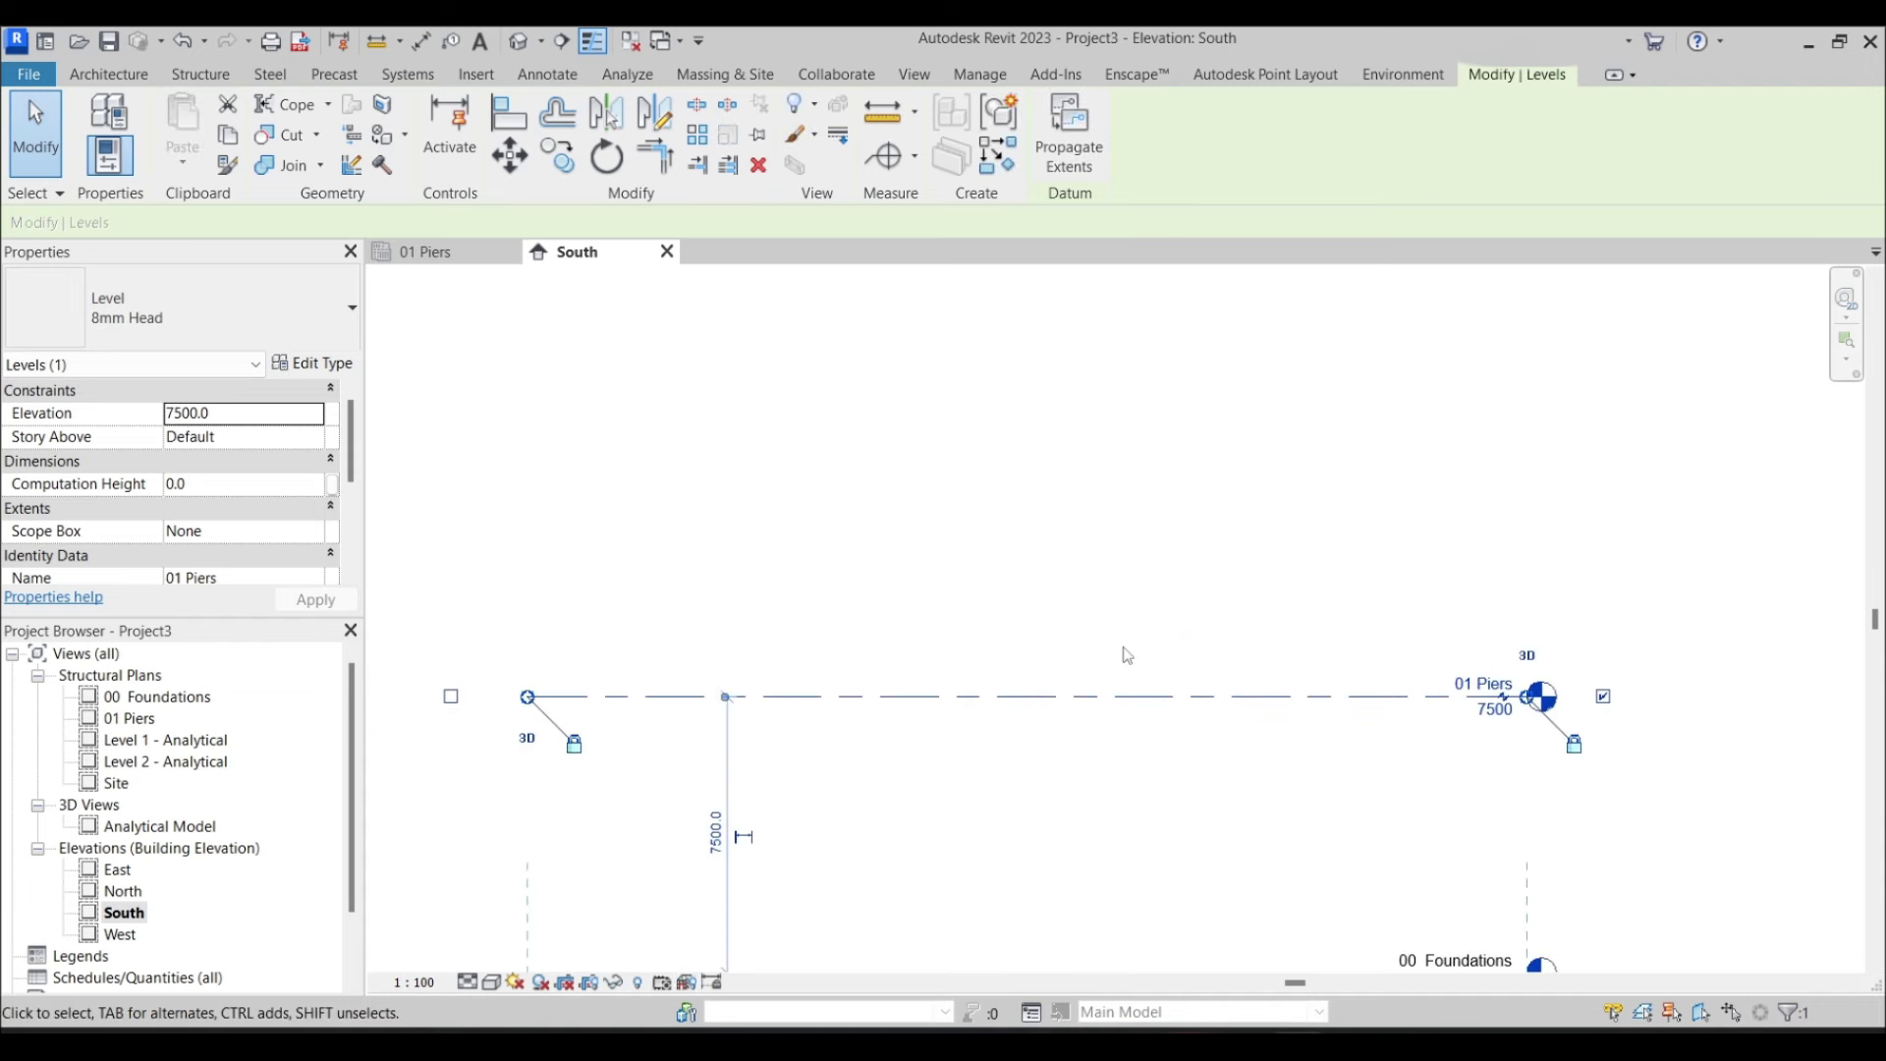
{"action": "middle_click_drag", "start_coordinate": [1124, 651], "coordinate": [1189, 598]}
{"action": "scroll", "coordinate": [1138, 578], "scroll_direction": "down", "scroll_amount": 1}
{"action": "scroll", "coordinate": [964, 626], "scroll_direction": "down", "scroll_amount": 1}
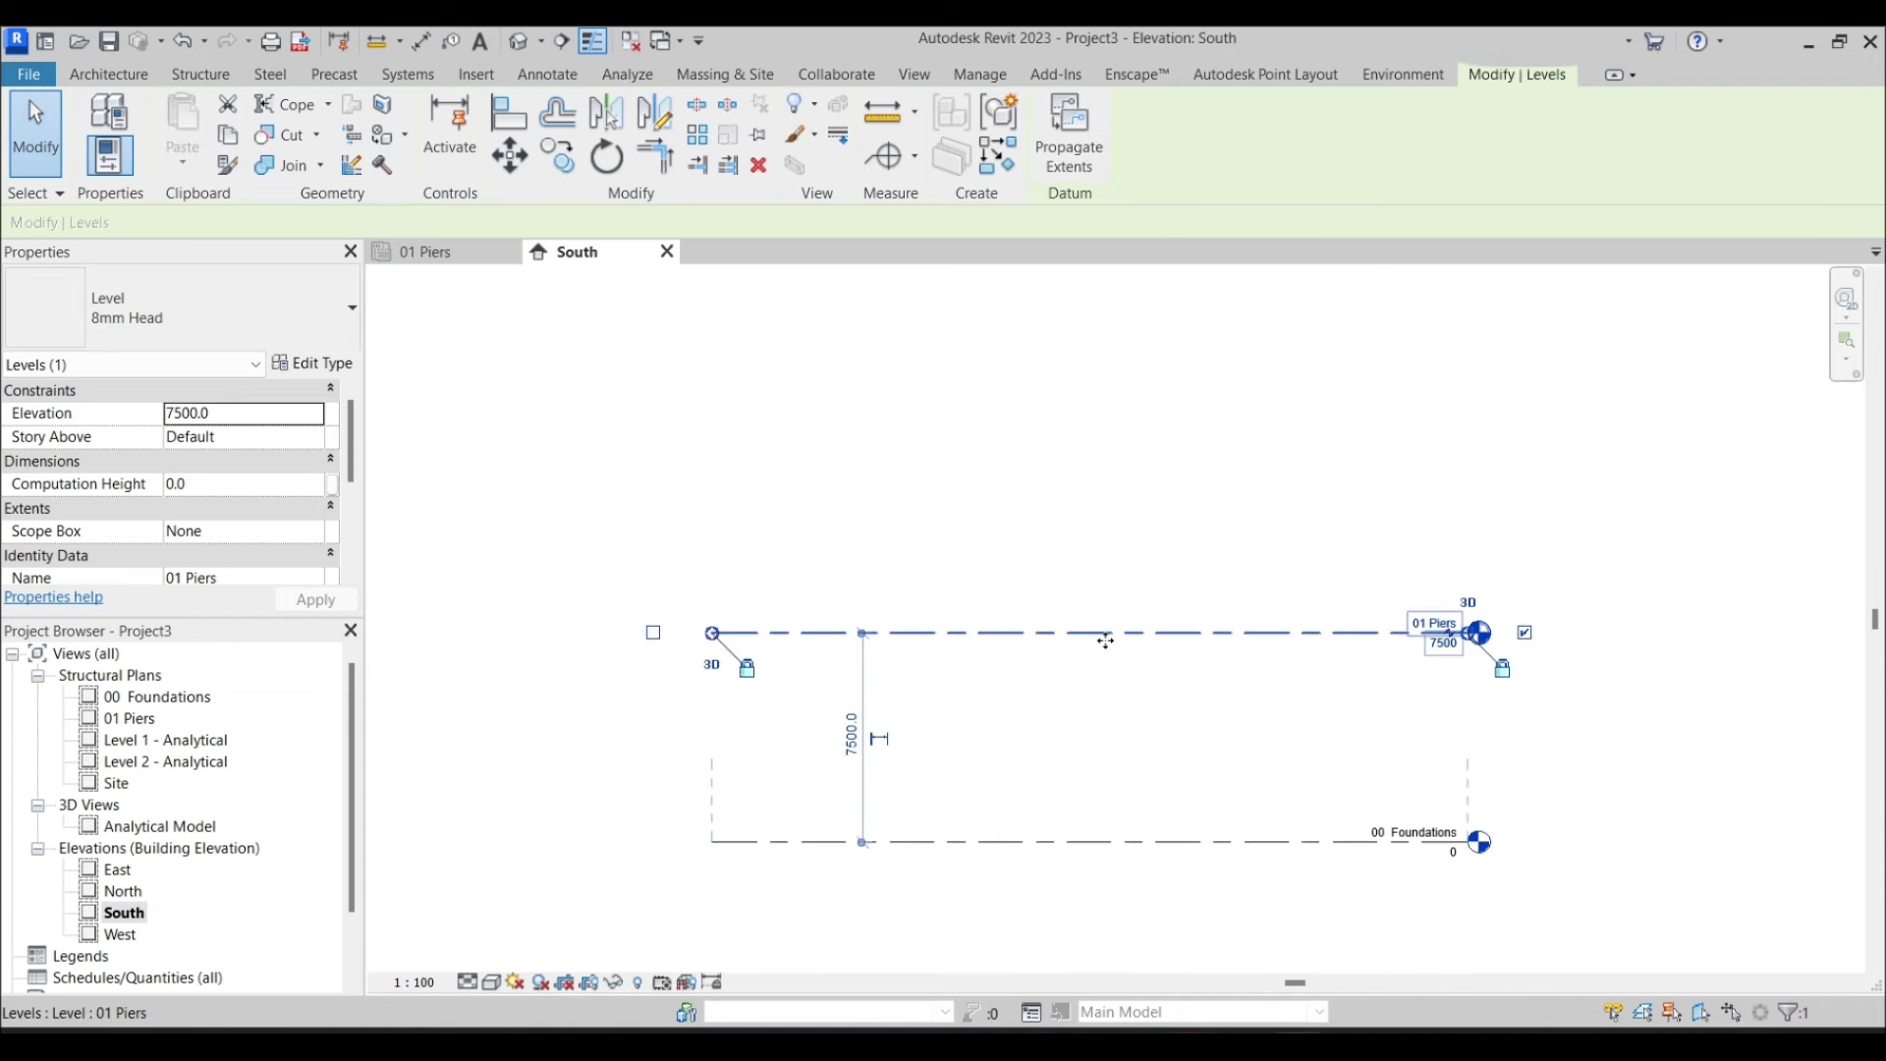
{"action": "scroll", "coordinate": [1450, 633], "scroll_direction": "up", "scroll_amount": 3}
{"action": "middle_click_drag", "start_coordinate": [1622, 637], "coordinate": [1055, 595]}
{"action": "scroll", "coordinate": [1054, 594], "scroll_direction": "down", "scroll_amount": 3}
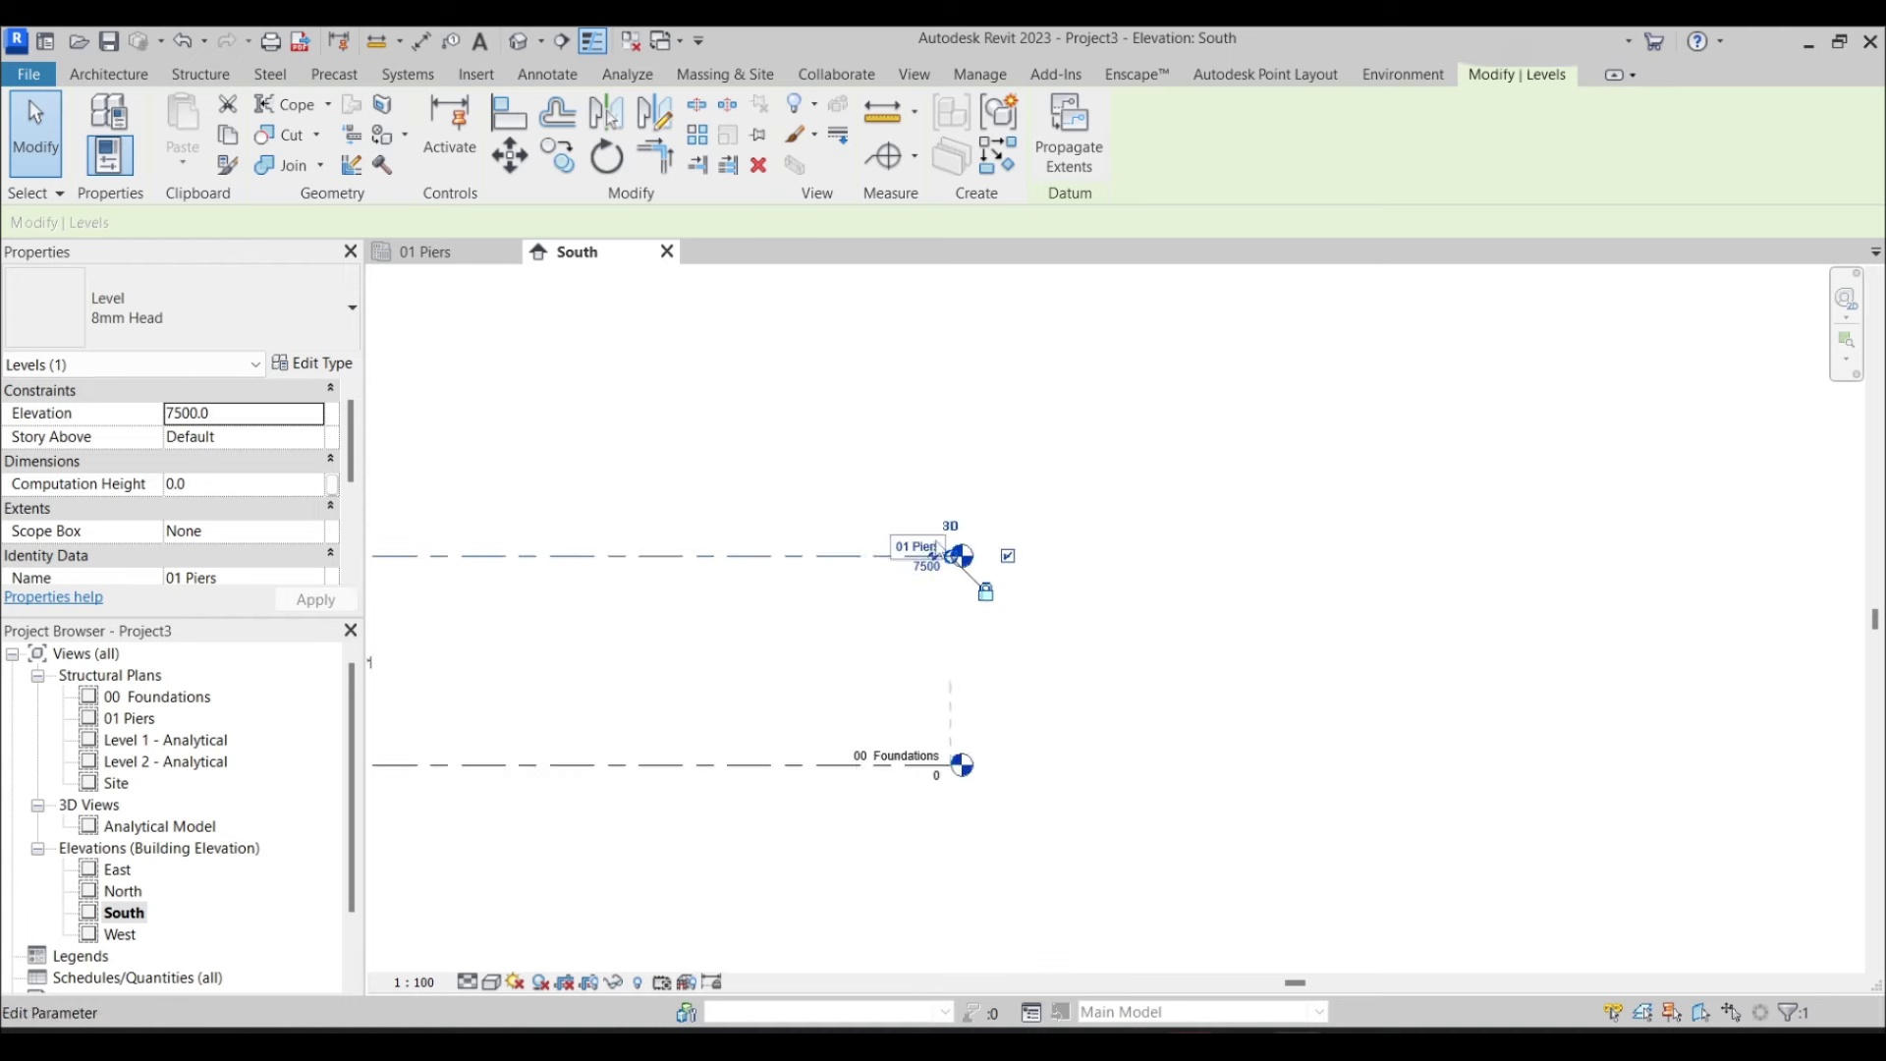
{"action": "left_click_drag", "start_coordinate": [951, 556], "coordinate": [1226, 473]}
{"action": "scroll", "coordinate": [1571, 497], "scroll_direction": "down", "scroll_amount": 1}
{"action": "middle_click_drag", "start_coordinate": [1606, 511], "coordinate": [831, 410]}
{"action": "left_click_drag", "start_coordinate": [831, 409], "coordinate": [1611, 442]}
{"action": "scroll", "coordinate": [1577, 591], "scroll_direction": "down", "scroll_amount": 2}
{"action": "middle_click_drag", "start_coordinate": [1577, 590], "coordinate": [1674, 649]}
{"action": "left_click", "coordinate": [860, 602]}
{"action": "middle_click_drag", "start_coordinate": [1476, 391], "coordinate": [1291, 461]}
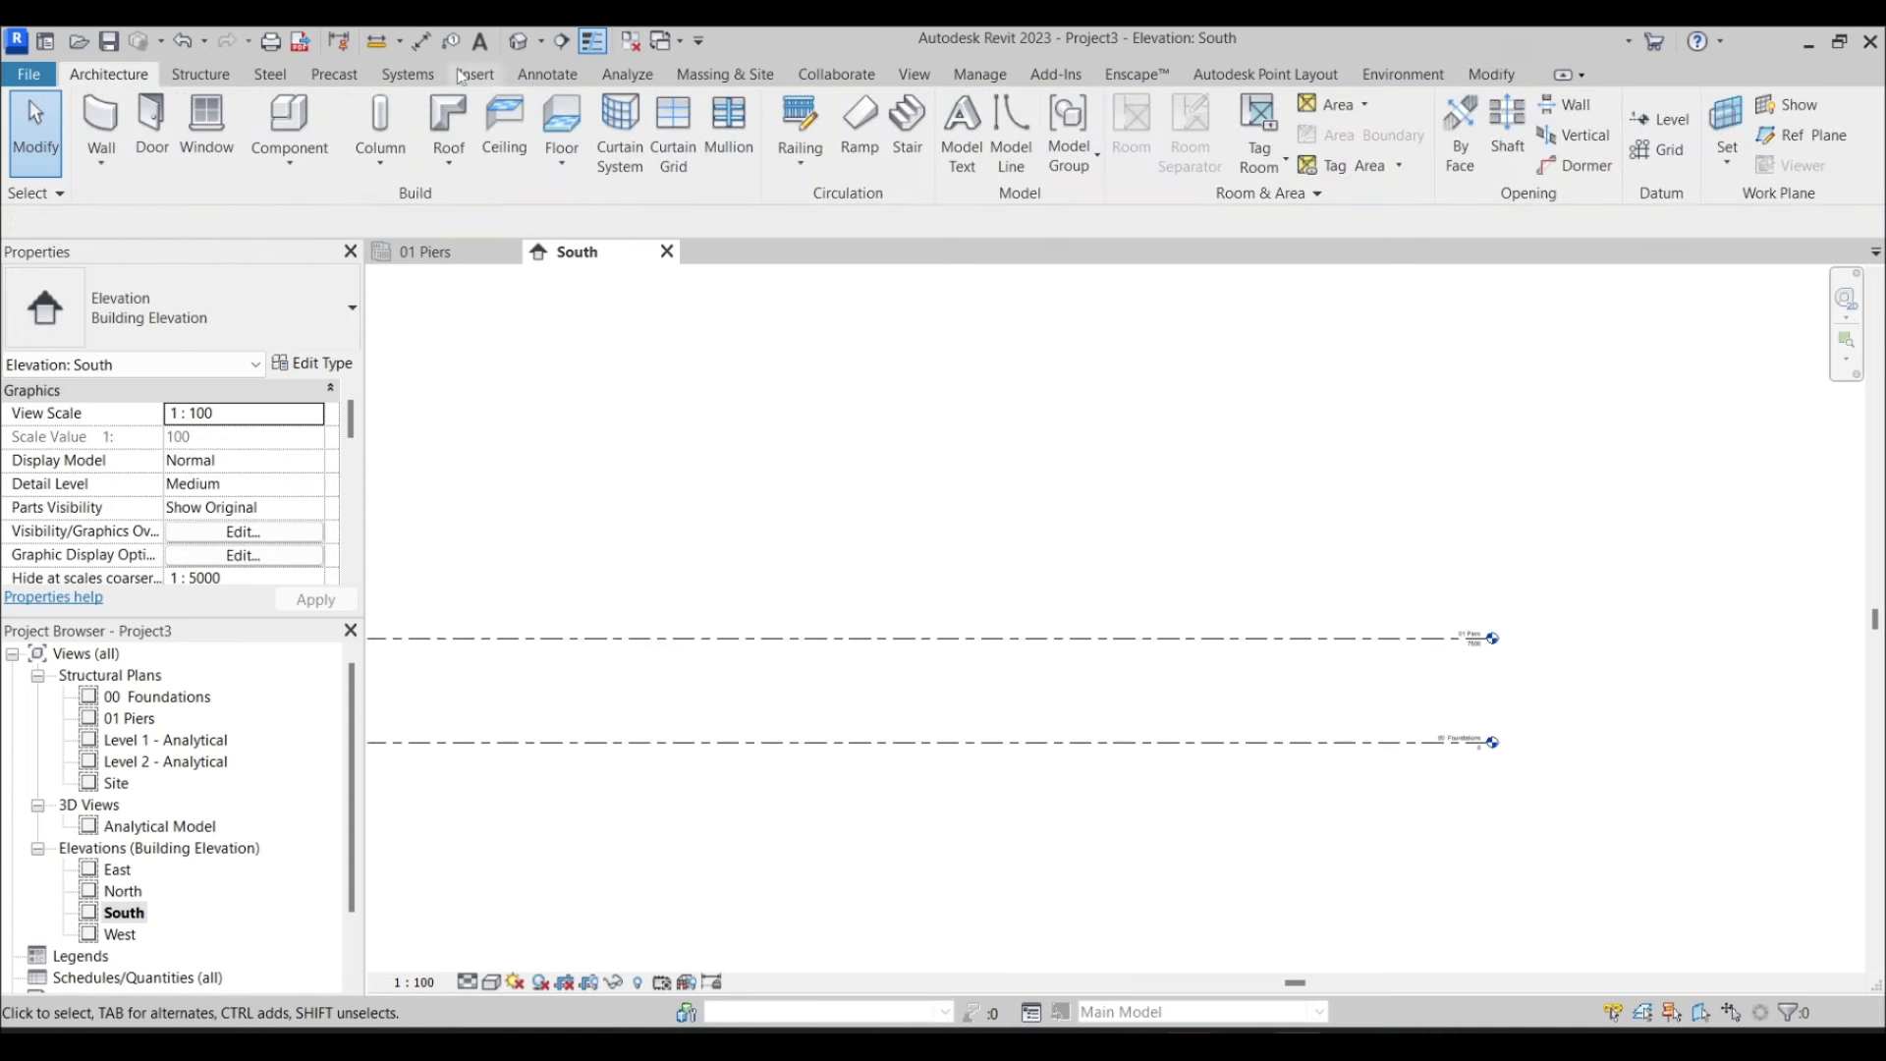
Add Level 3 at 8000 by picking 01 Piers with a 500 offset
{"action": "left_click", "coordinate": [1660, 114]}
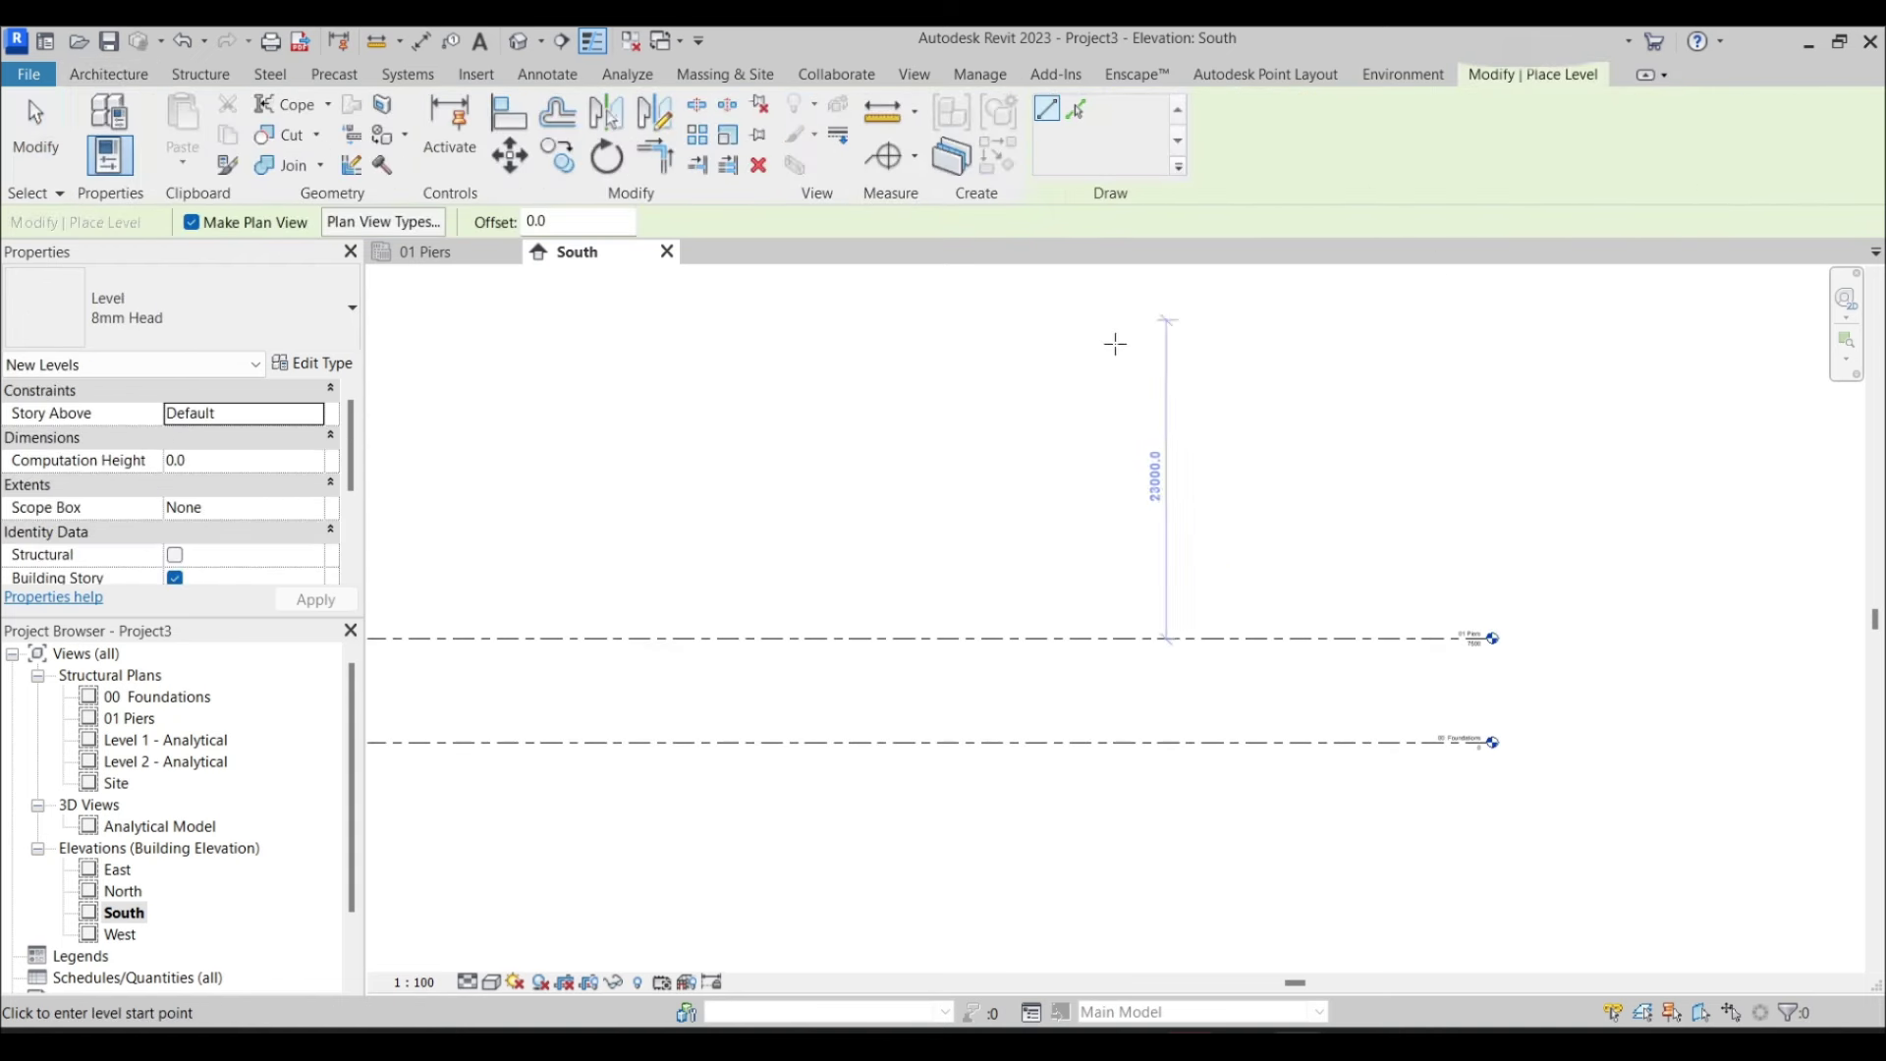
{"action": "scroll", "coordinate": [1376, 628], "scroll_direction": "up", "scroll_amount": 3}
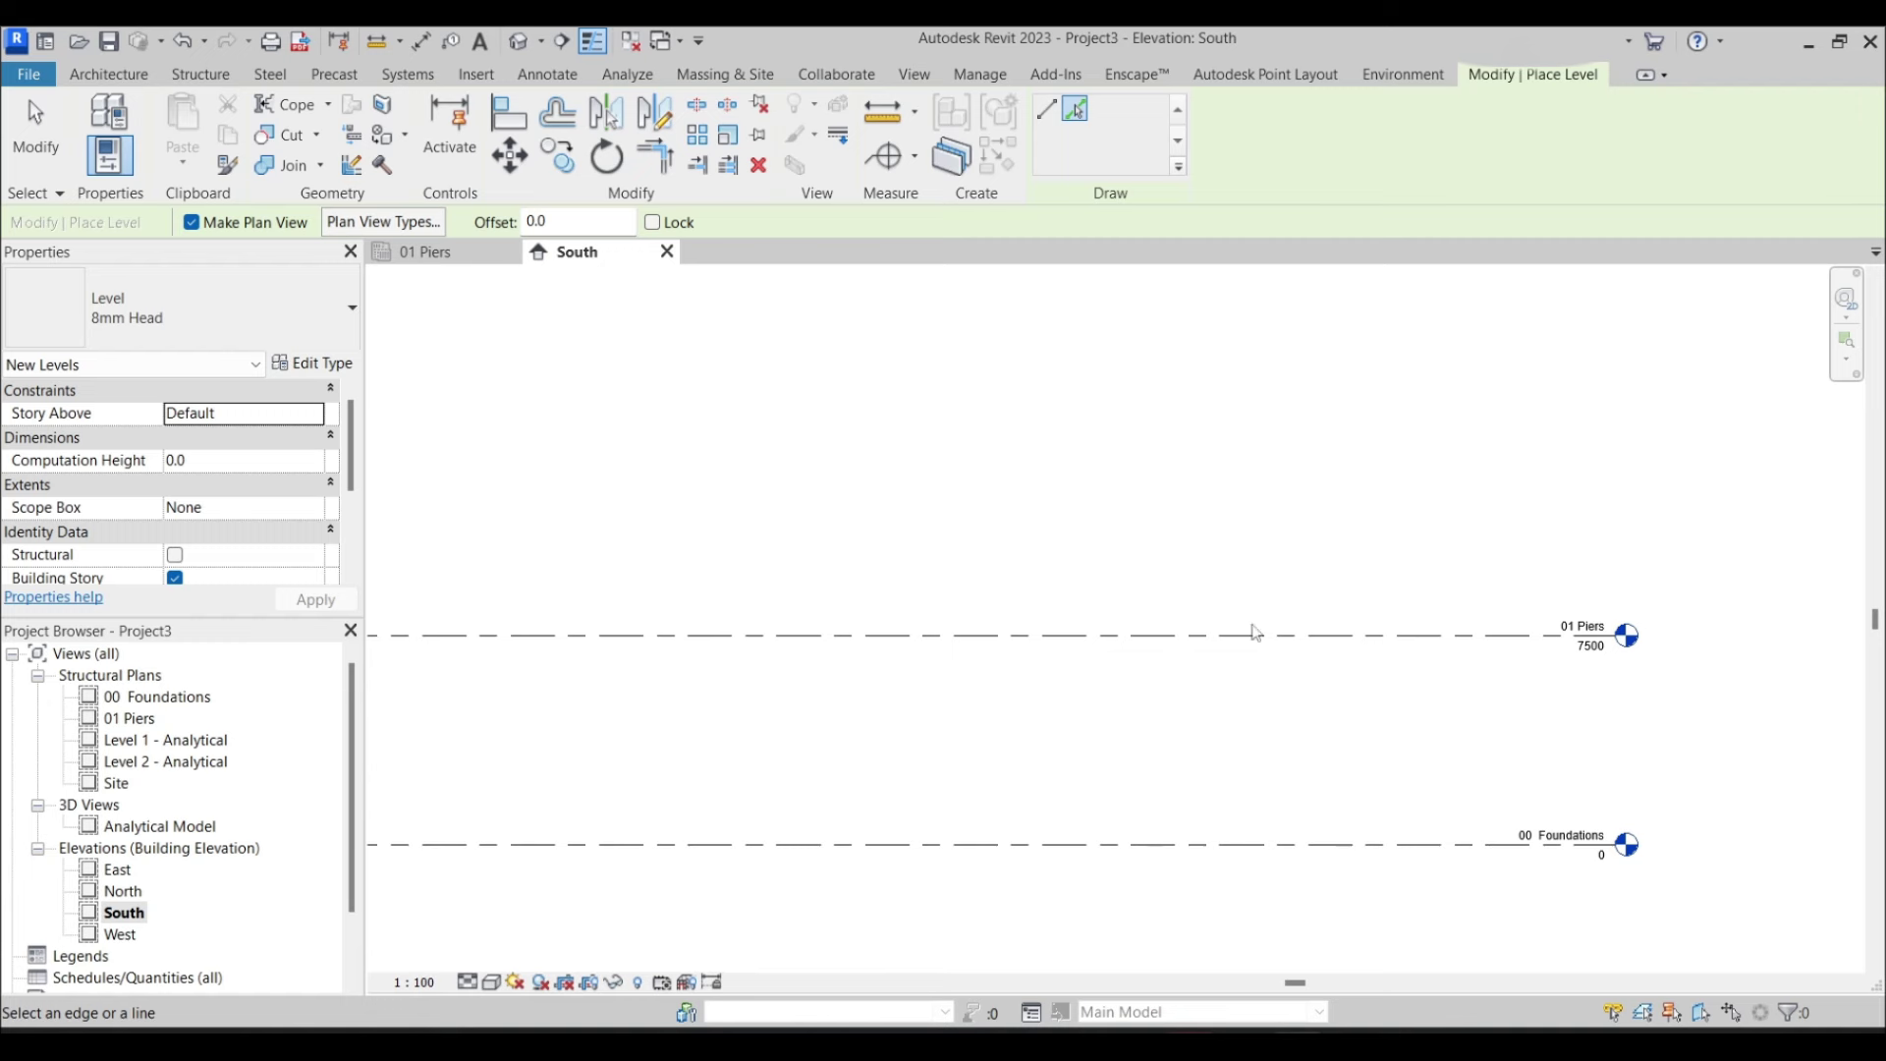
{"action": "left_click", "coordinate": [556, 211]}
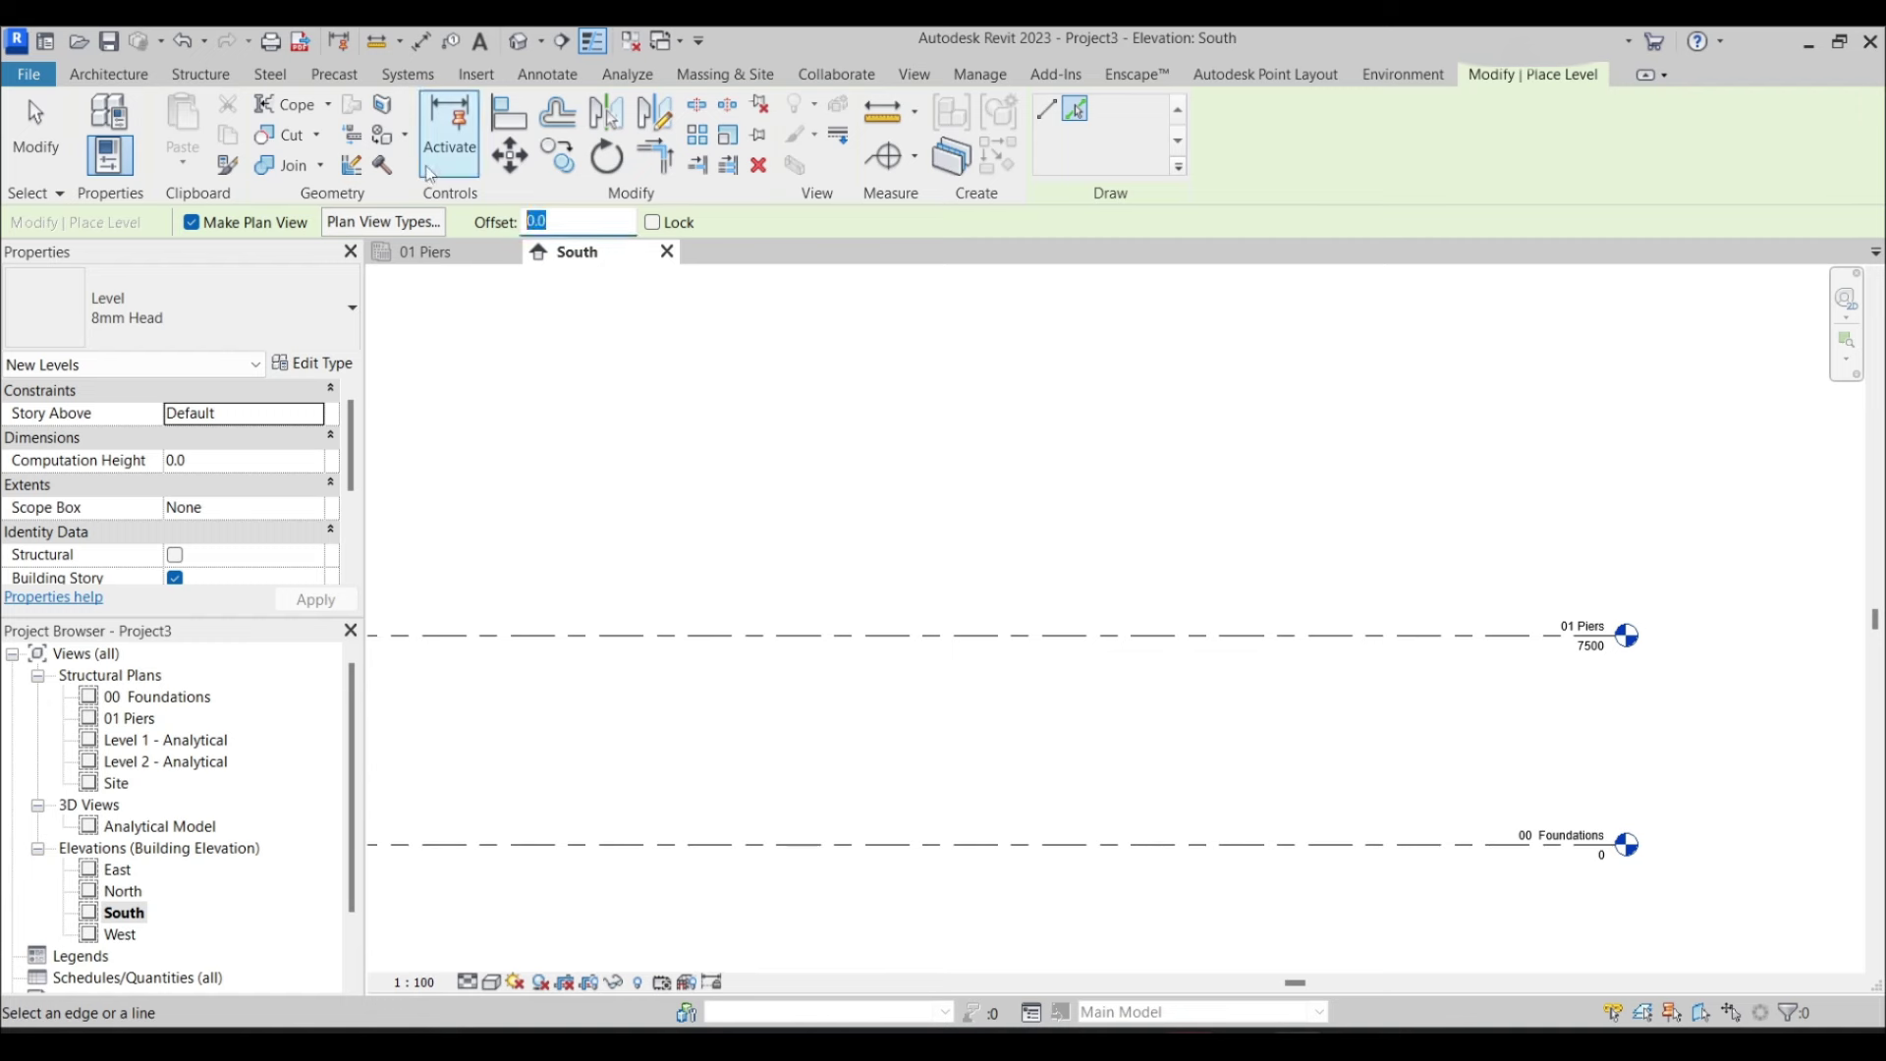
{"action": "type", "text": "500"}
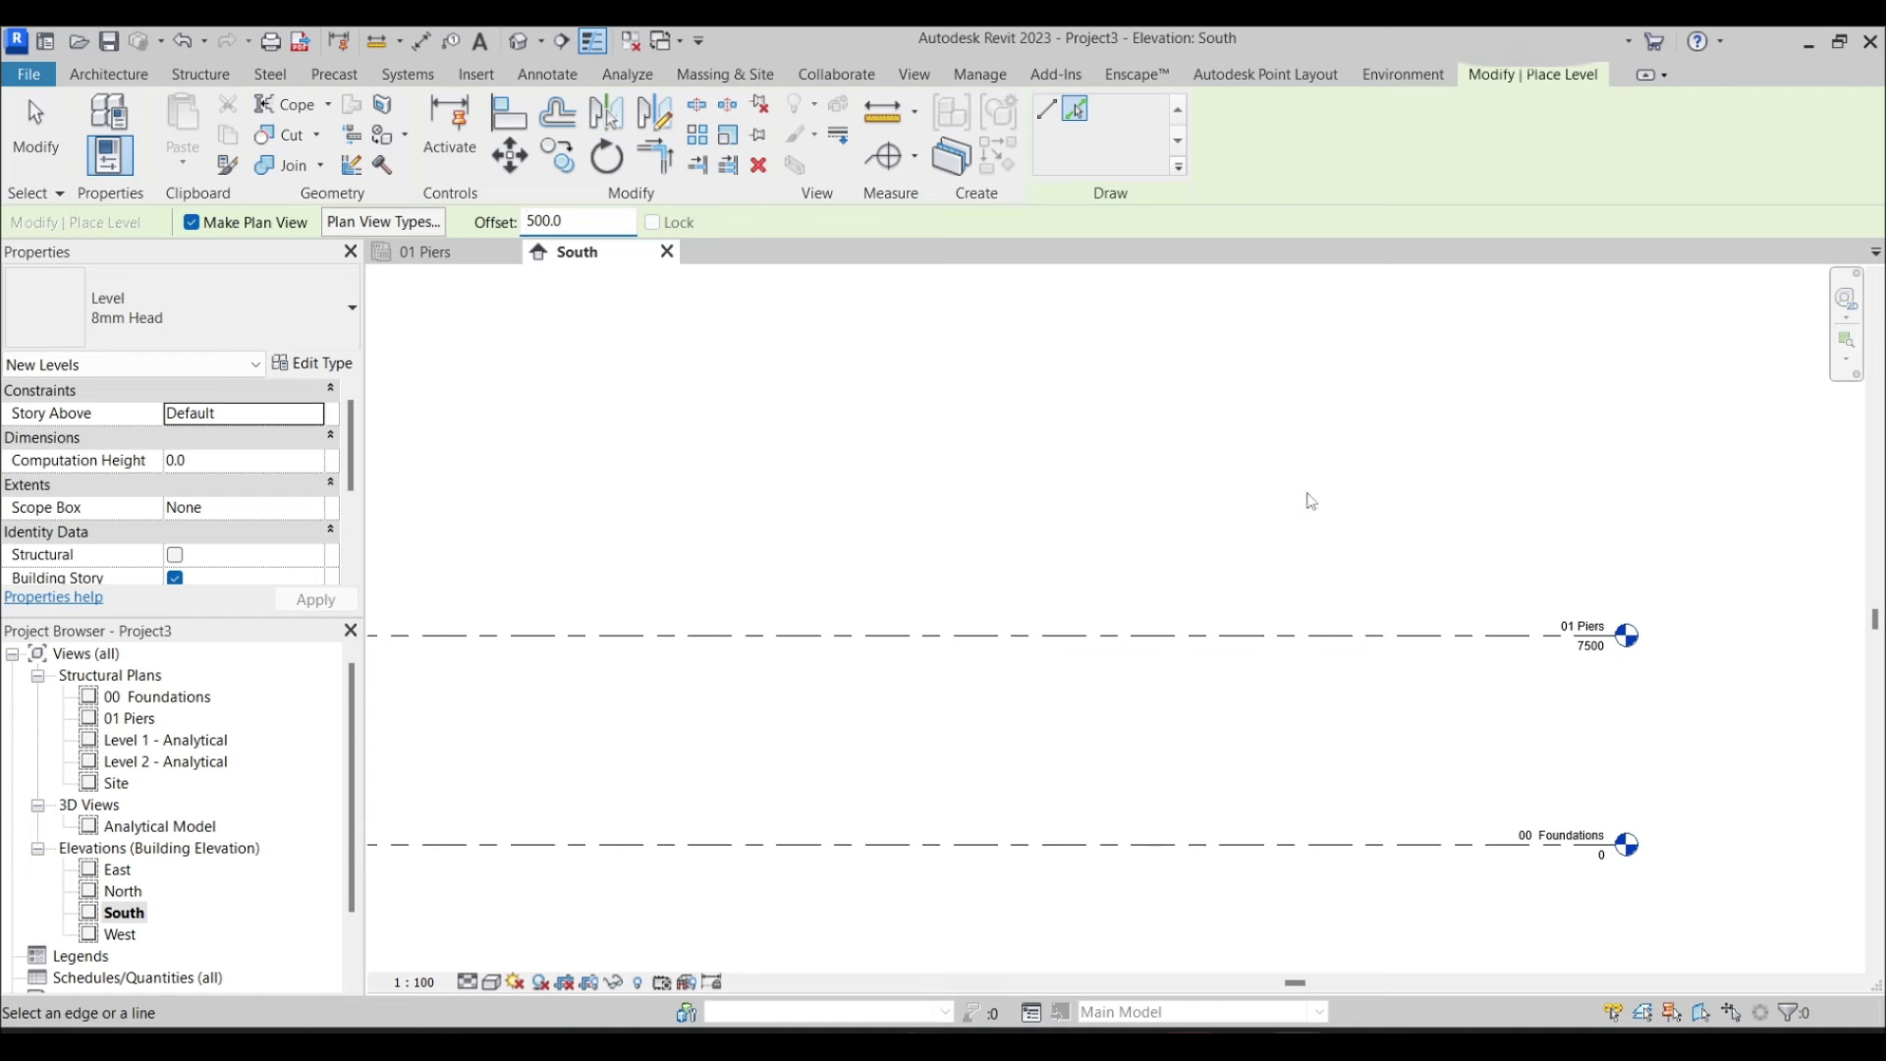
{"action": "left_click", "coordinate": [1259, 635]}
{"action": "scroll", "coordinate": [1446, 603], "scroll_direction": "up", "scroll_amount": 5}
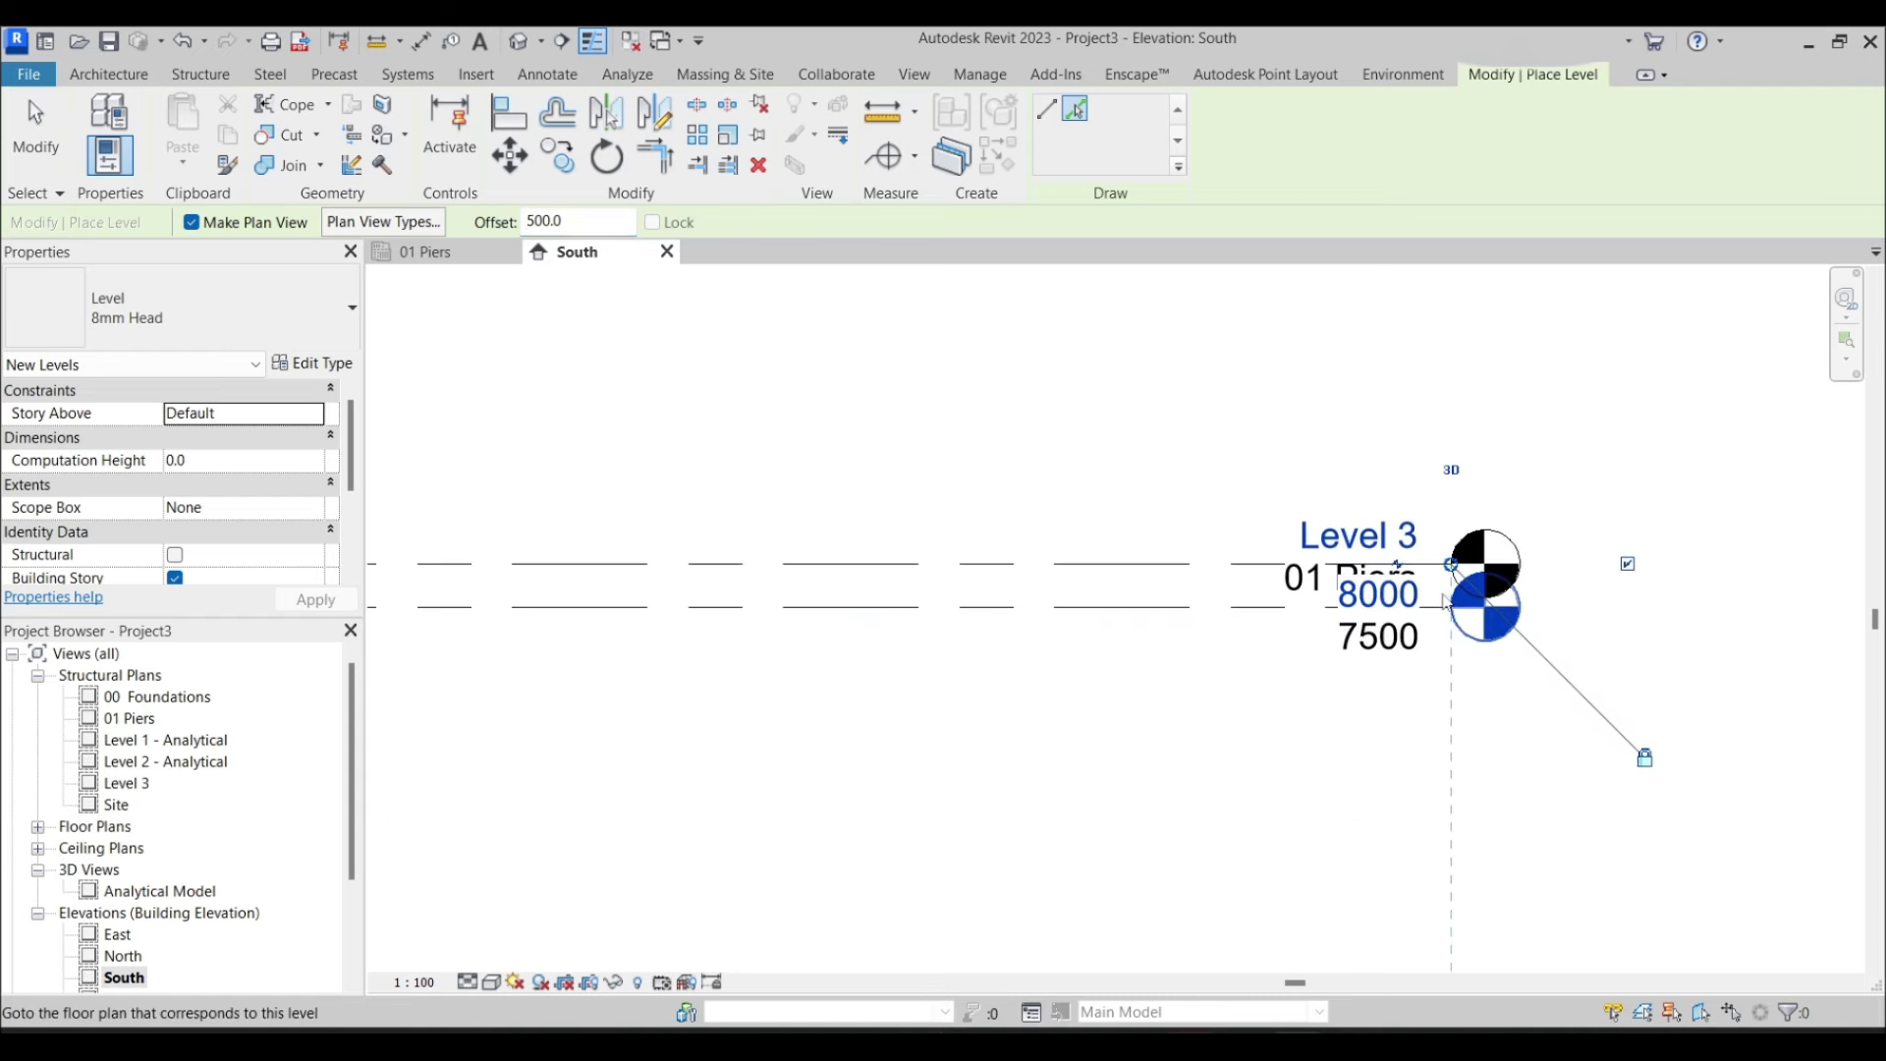
{"action": "scroll", "coordinate": [1444, 604], "scroll_direction": "up", "scroll_amount": 3}
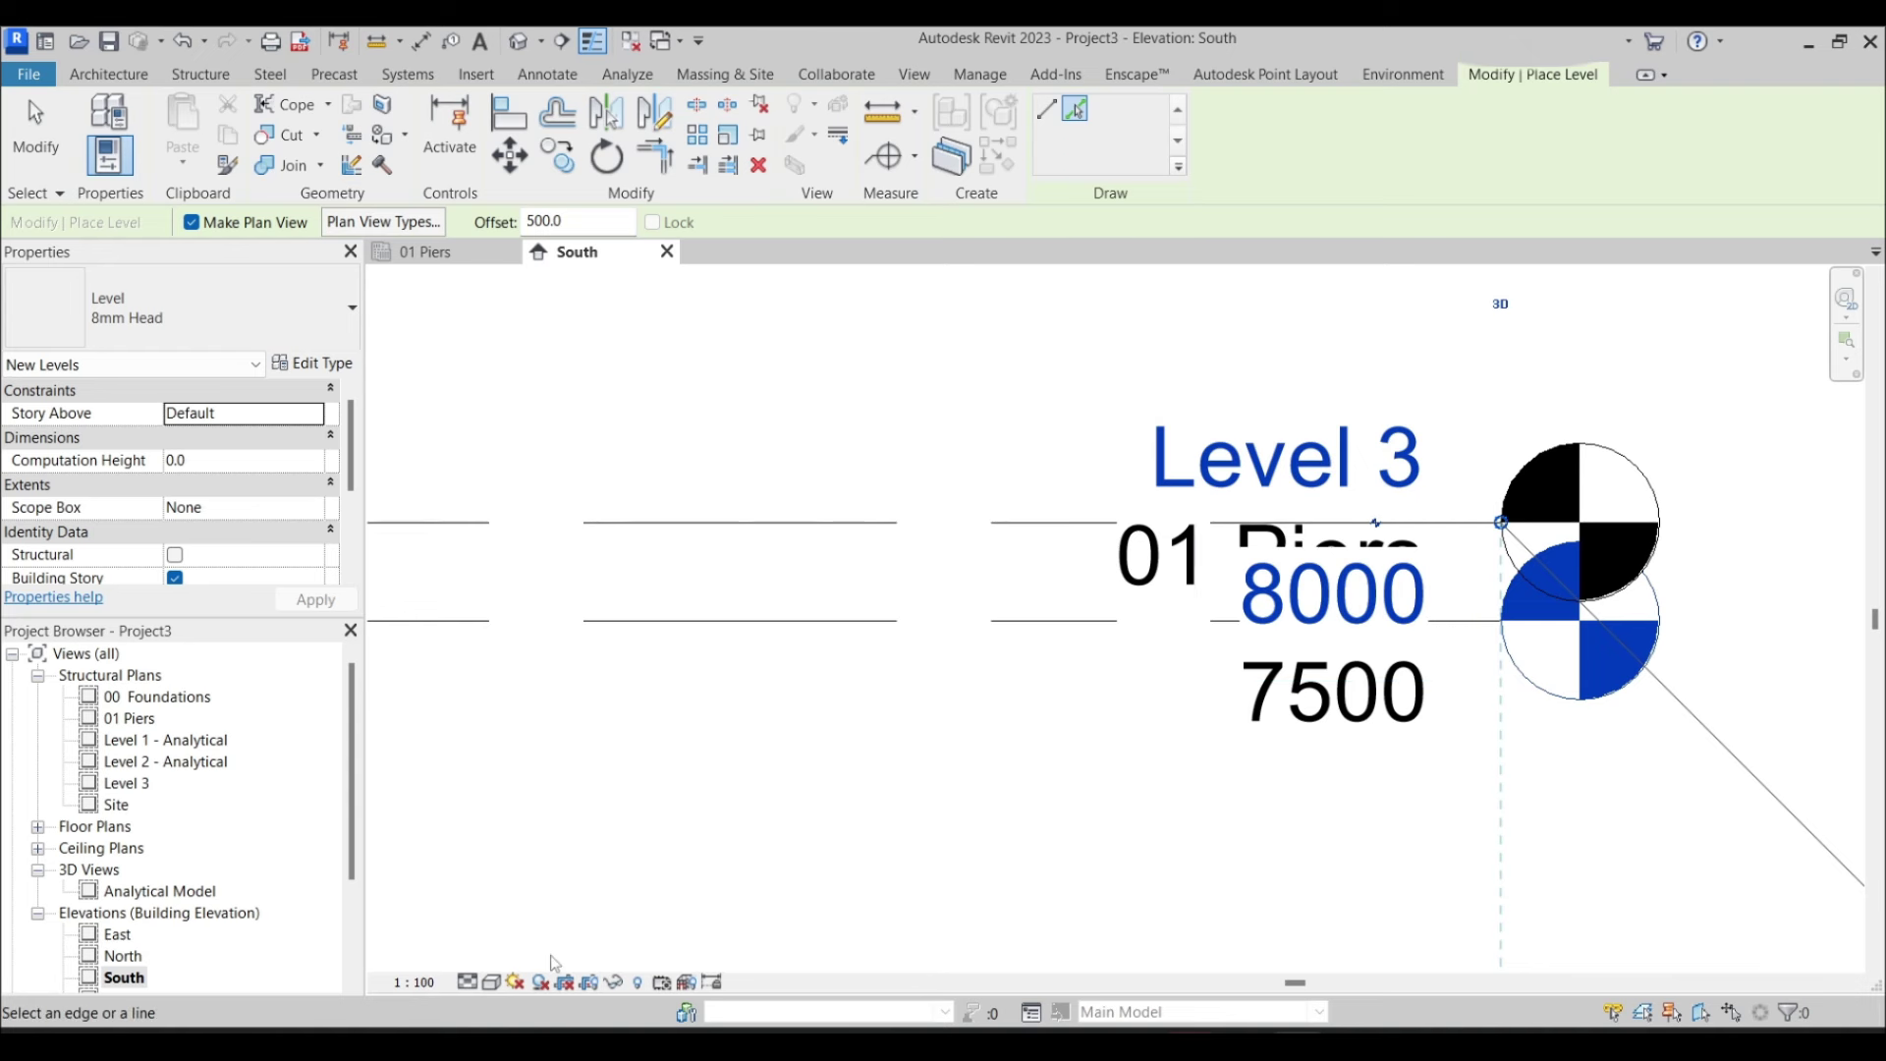
Set the South elevation scale to 1:50 and finish placing levels
{"action": "left_click", "coordinate": [423, 984]}
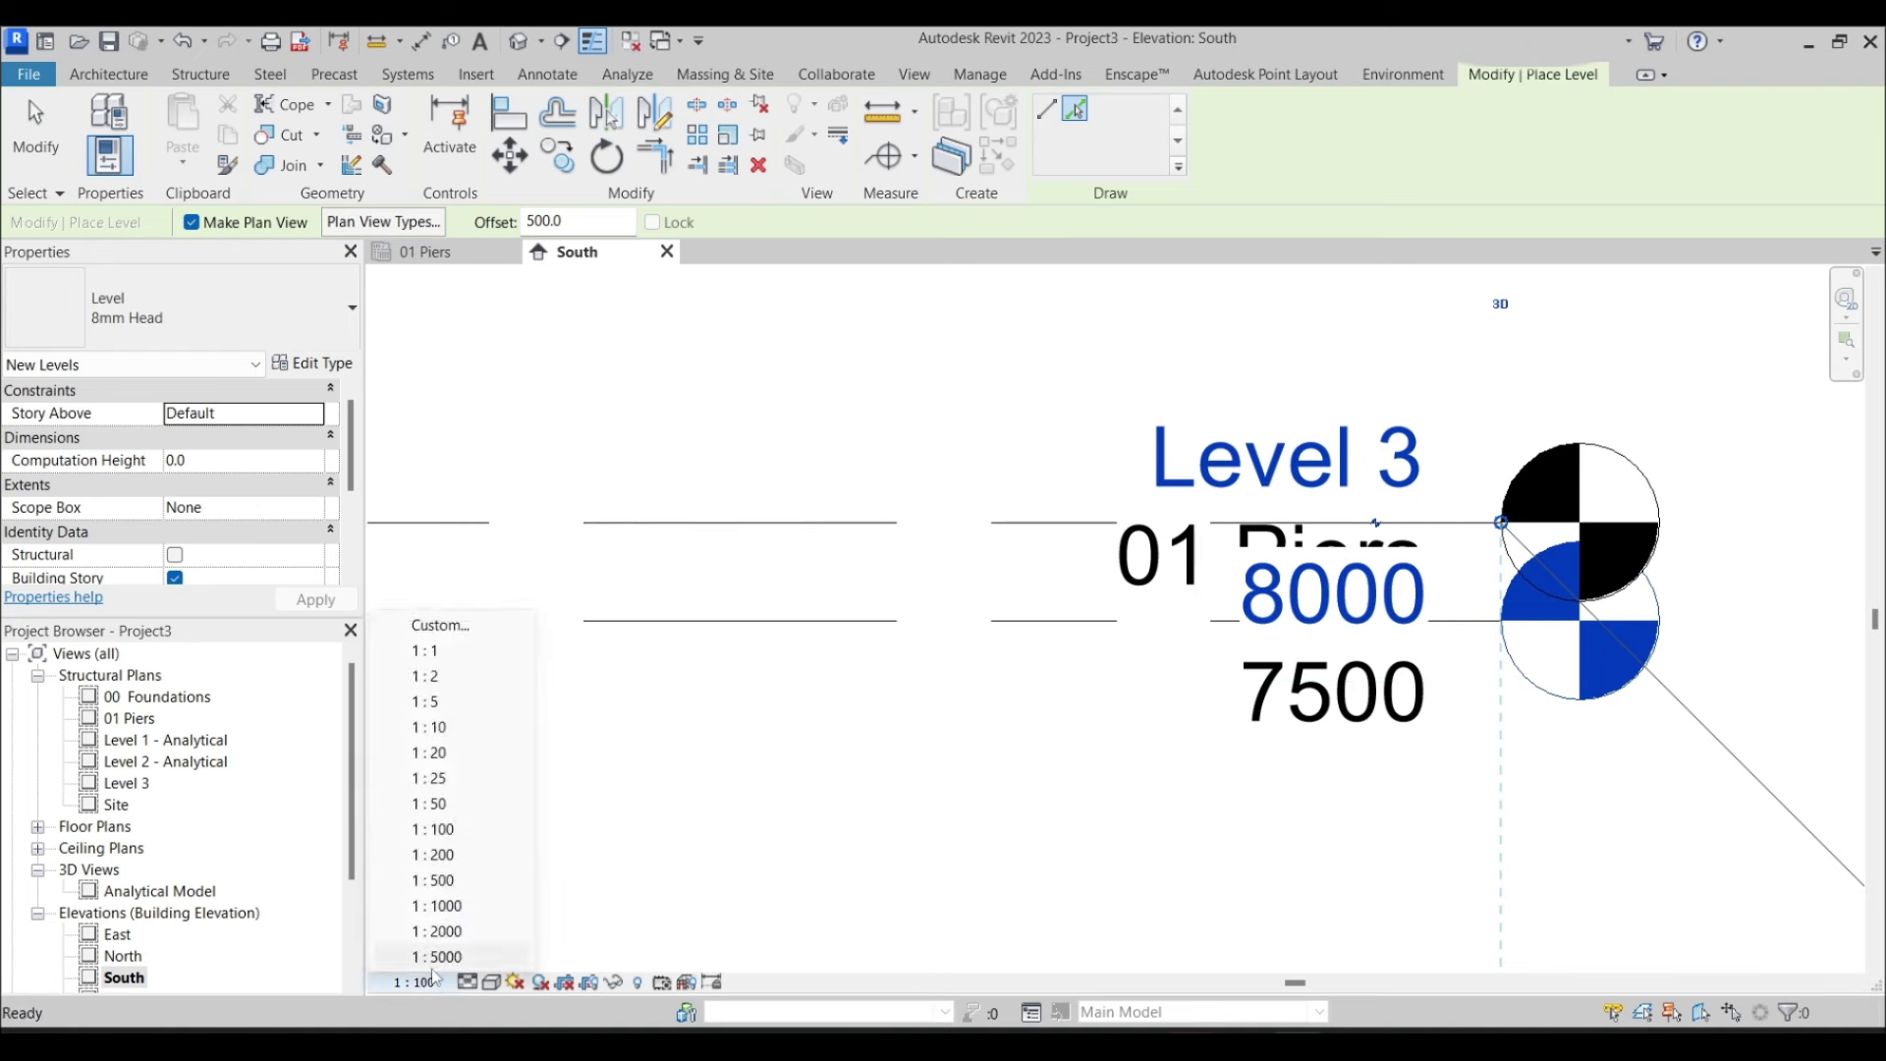
{"action": "left_click", "coordinate": [433, 804]}
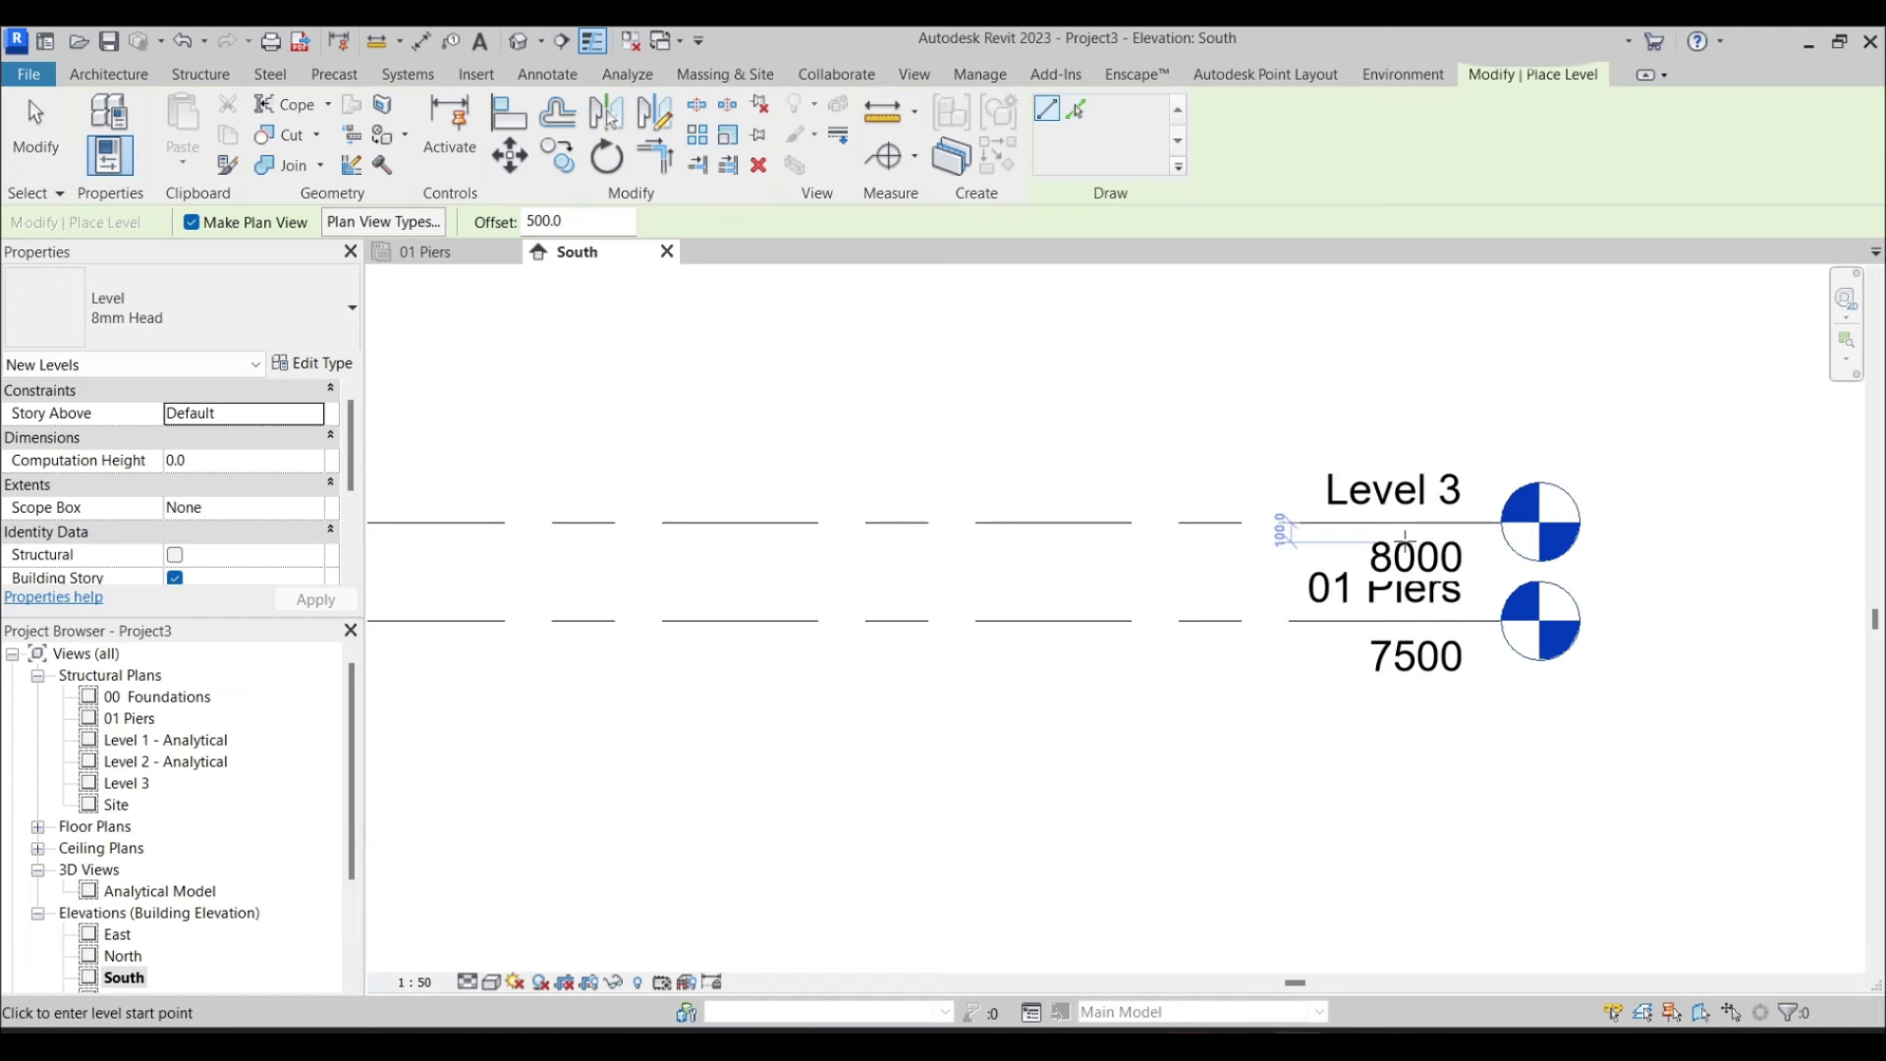
{"action": "key", "text": "Escape"}
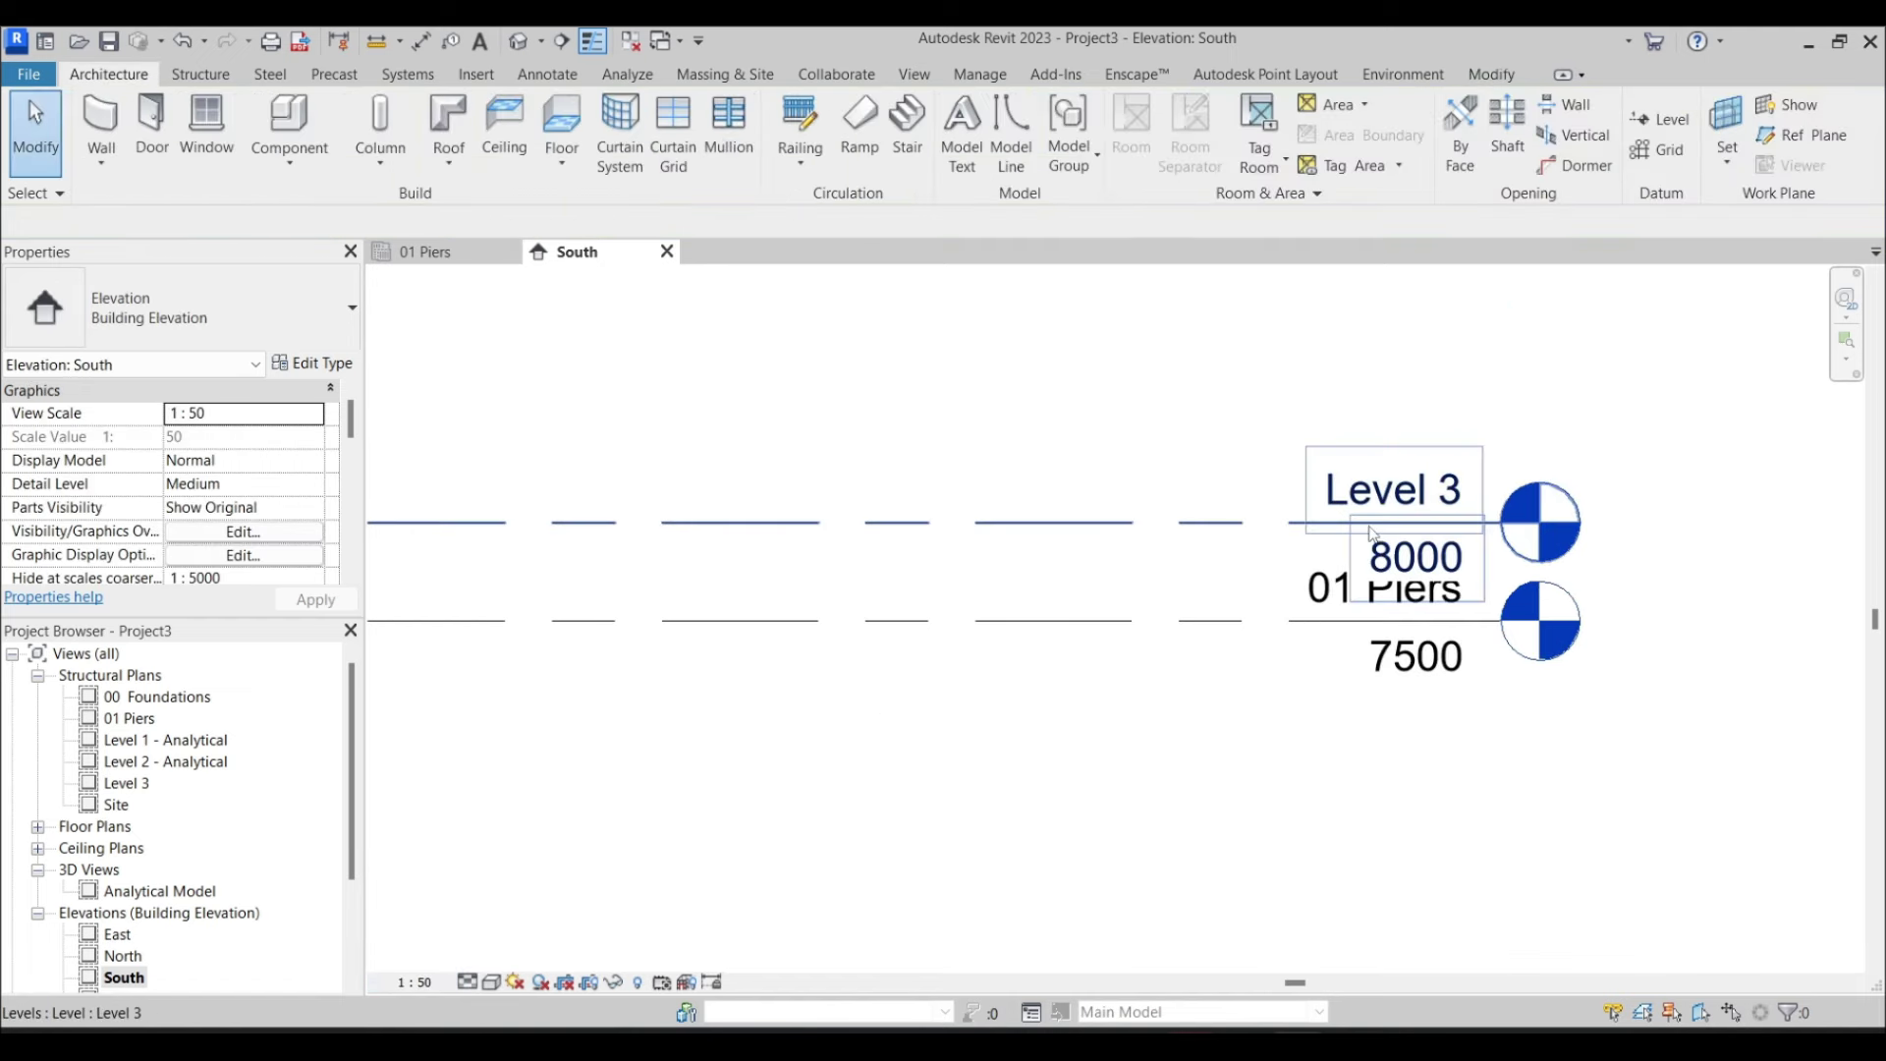
{"action": "left_click", "coordinate": [417, 983]}
Change the South elevation scale to 1:25
{"action": "left_click", "coordinate": [404, 778]}
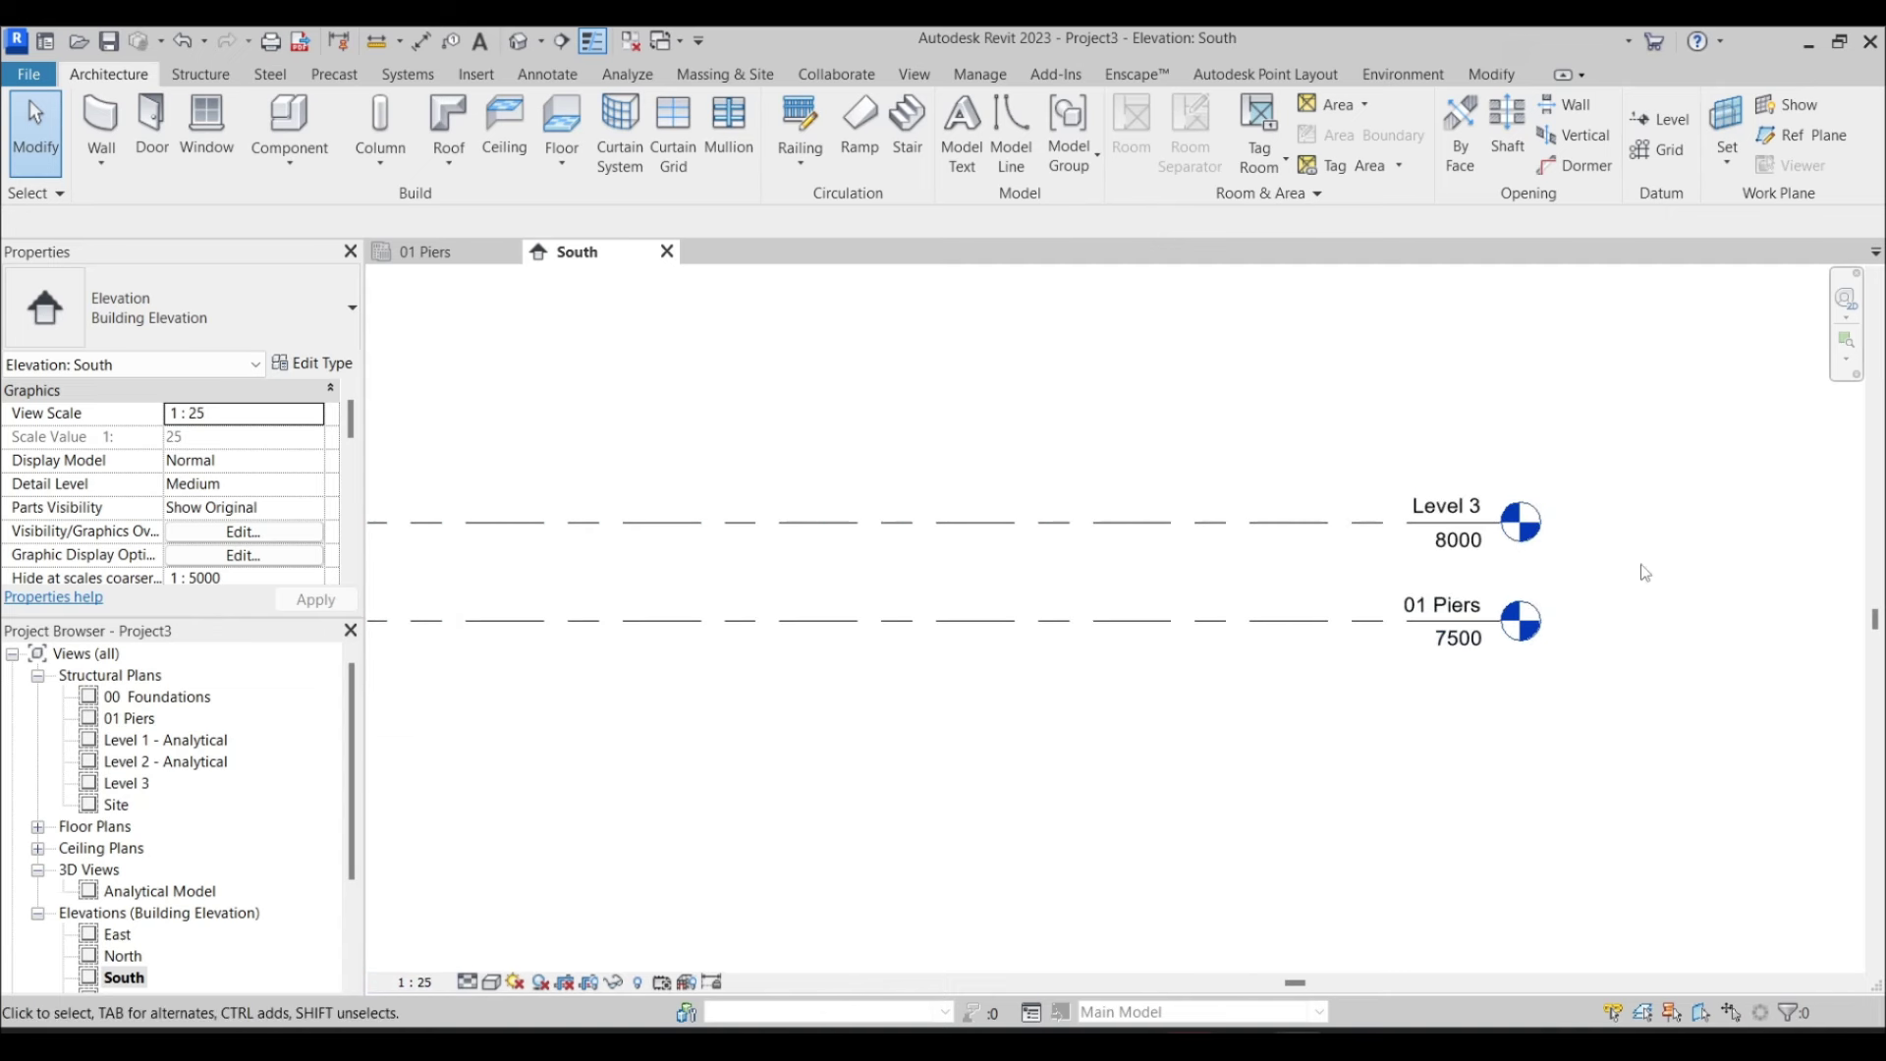
{"action": "middle_click_drag", "start_coordinate": [1427, 522], "coordinate": [1347, 501]}
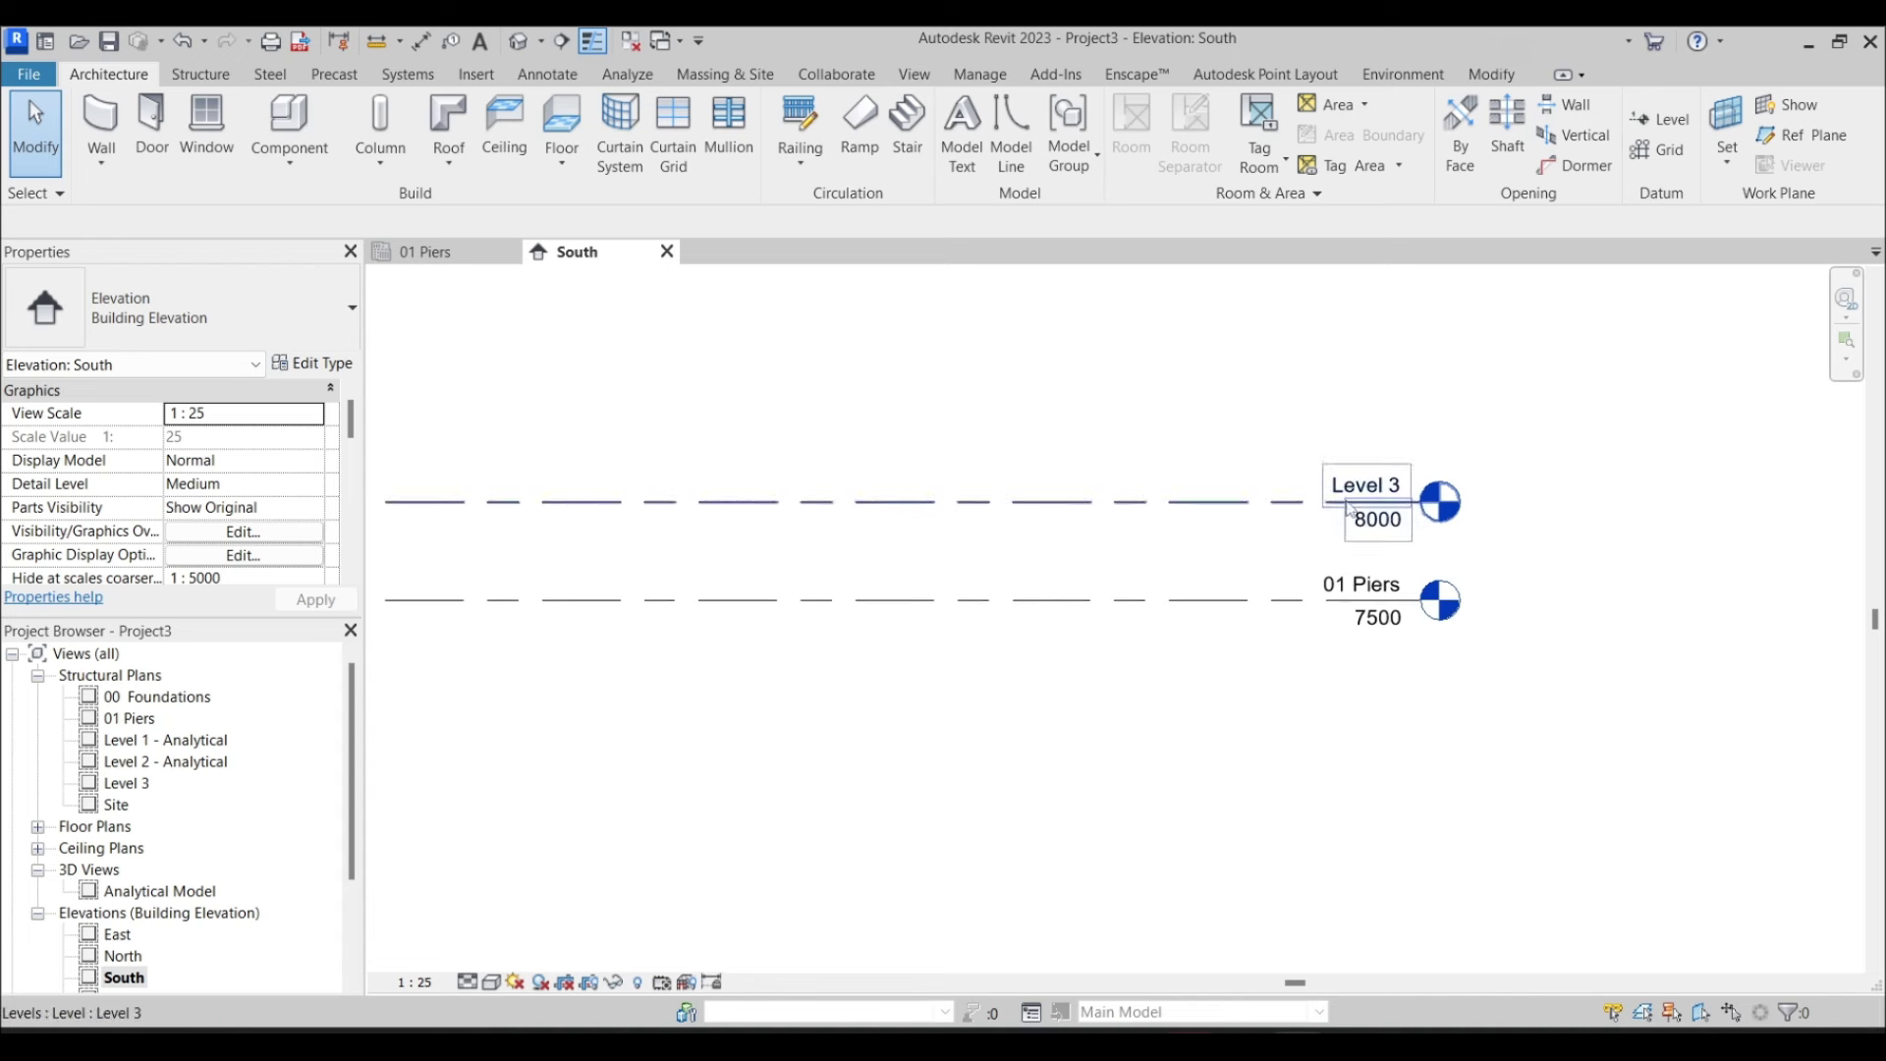
{"action": "scroll", "coordinate": [1361, 518], "scroll_direction": "up", "scroll_amount": 2}
Rename Level 3 to '02 Bearing' and rename its matching views
{"action": "left_click", "coordinate": [1374, 464]}
{"action": "left_click", "coordinate": [1382, 461]}
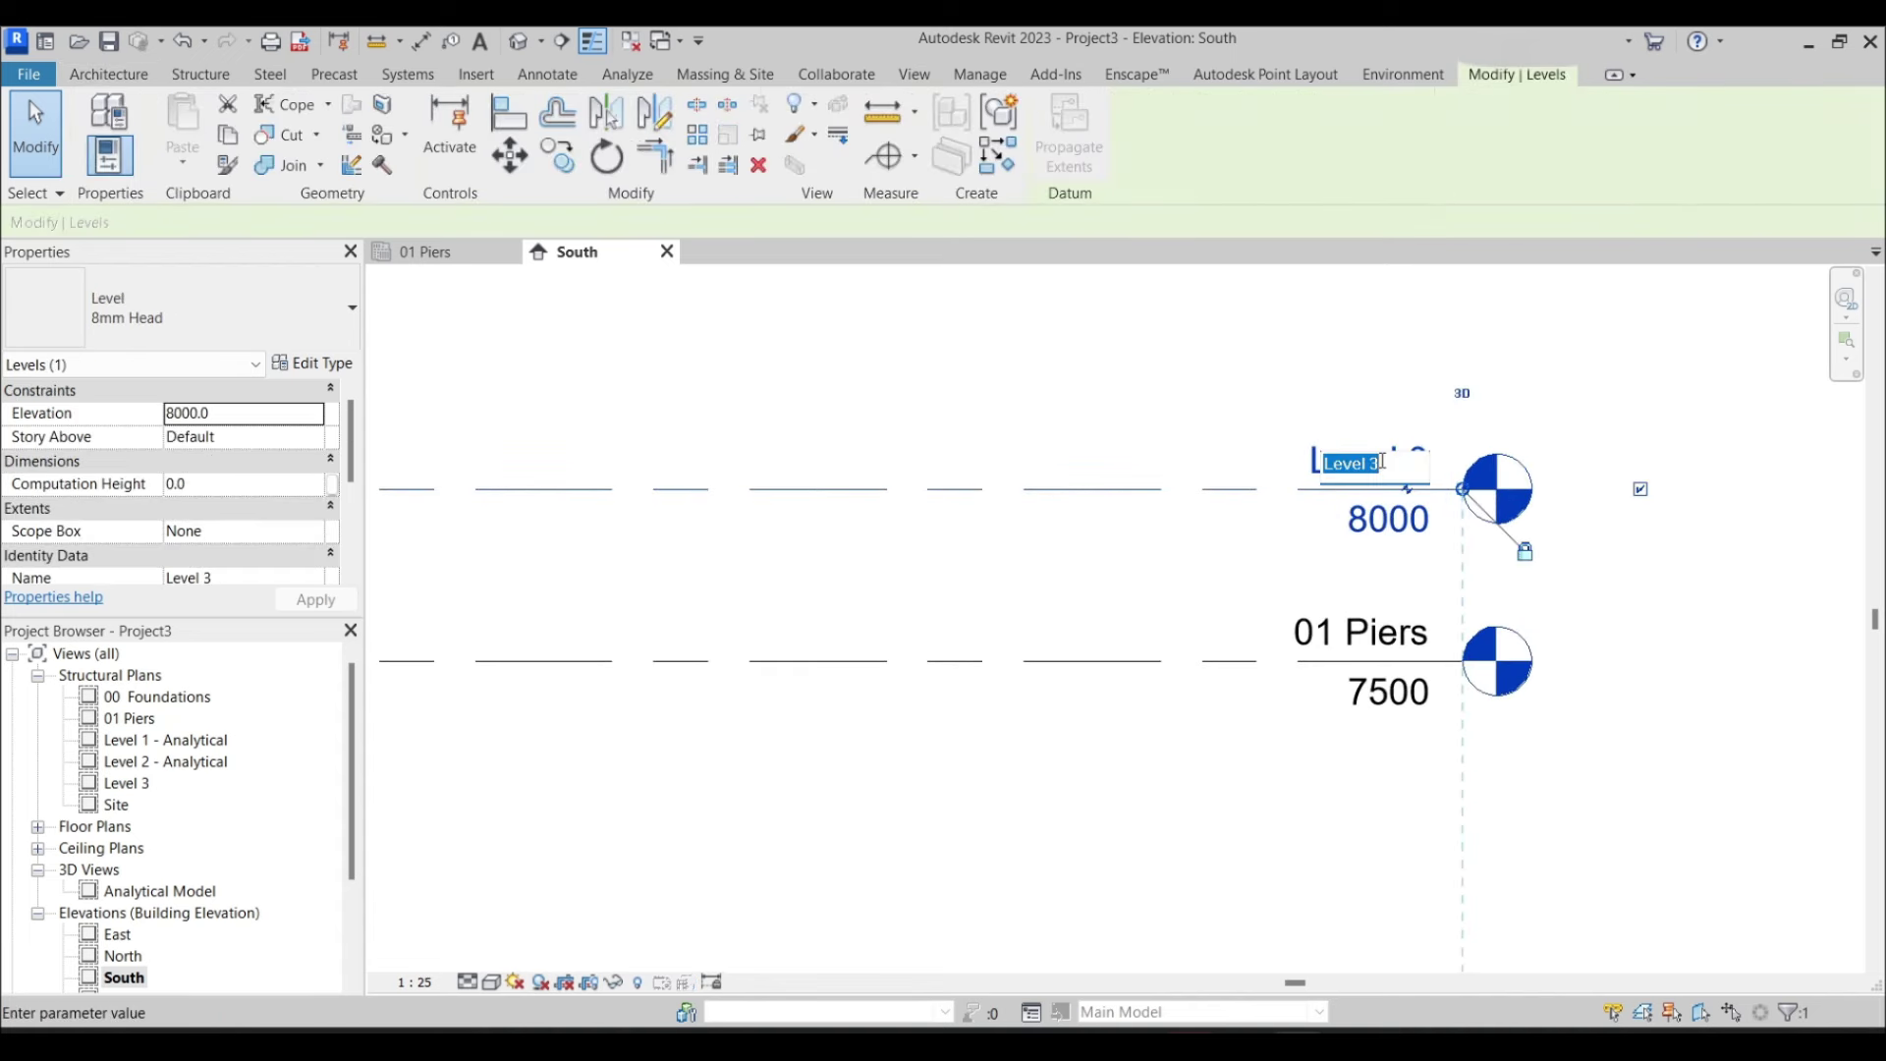
{"action": "type", "text": "02 Beari"}
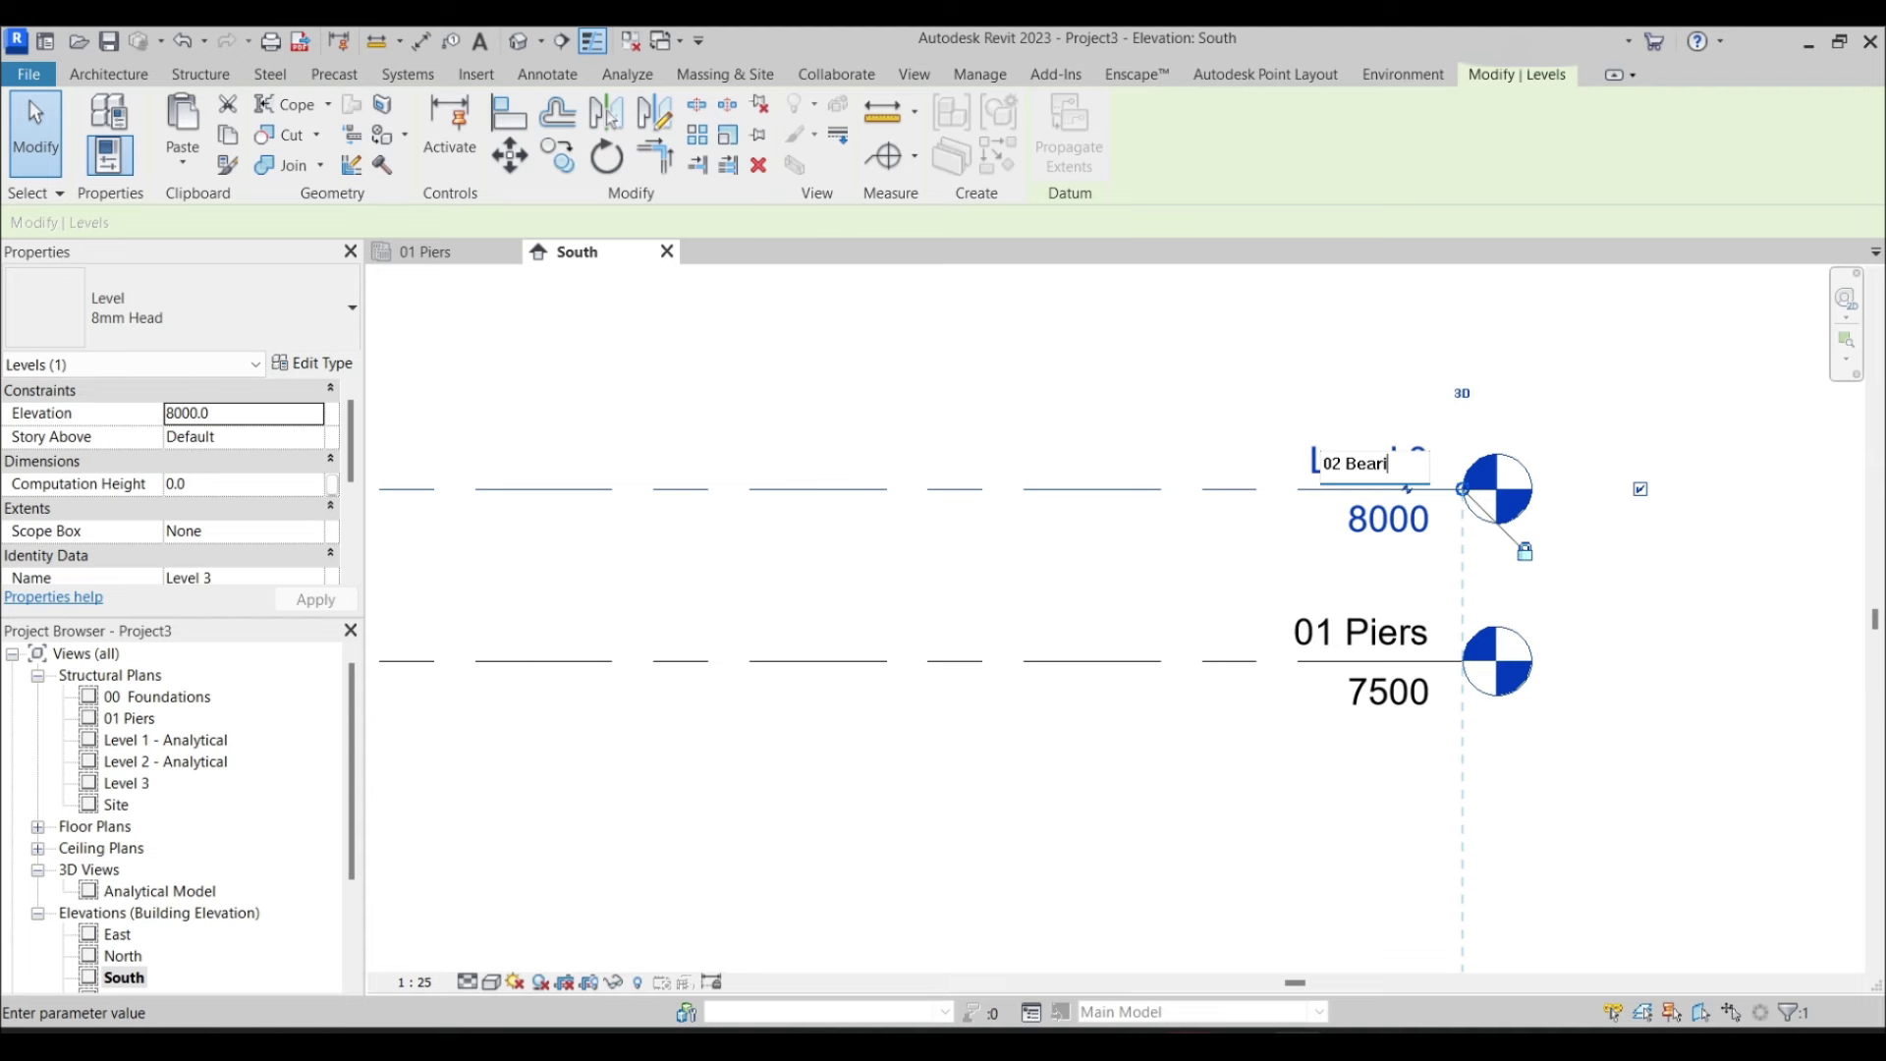
{"action": "key", "text": "Return"}
{"action": "left_click", "coordinate": [1035, 542]}
{"action": "scroll", "coordinate": [1333, 483], "scroll_direction": "down", "scroll_amount": 1}
{"action": "scroll", "coordinate": [1449, 675], "scroll_direction": "down", "scroll_amount": 2}
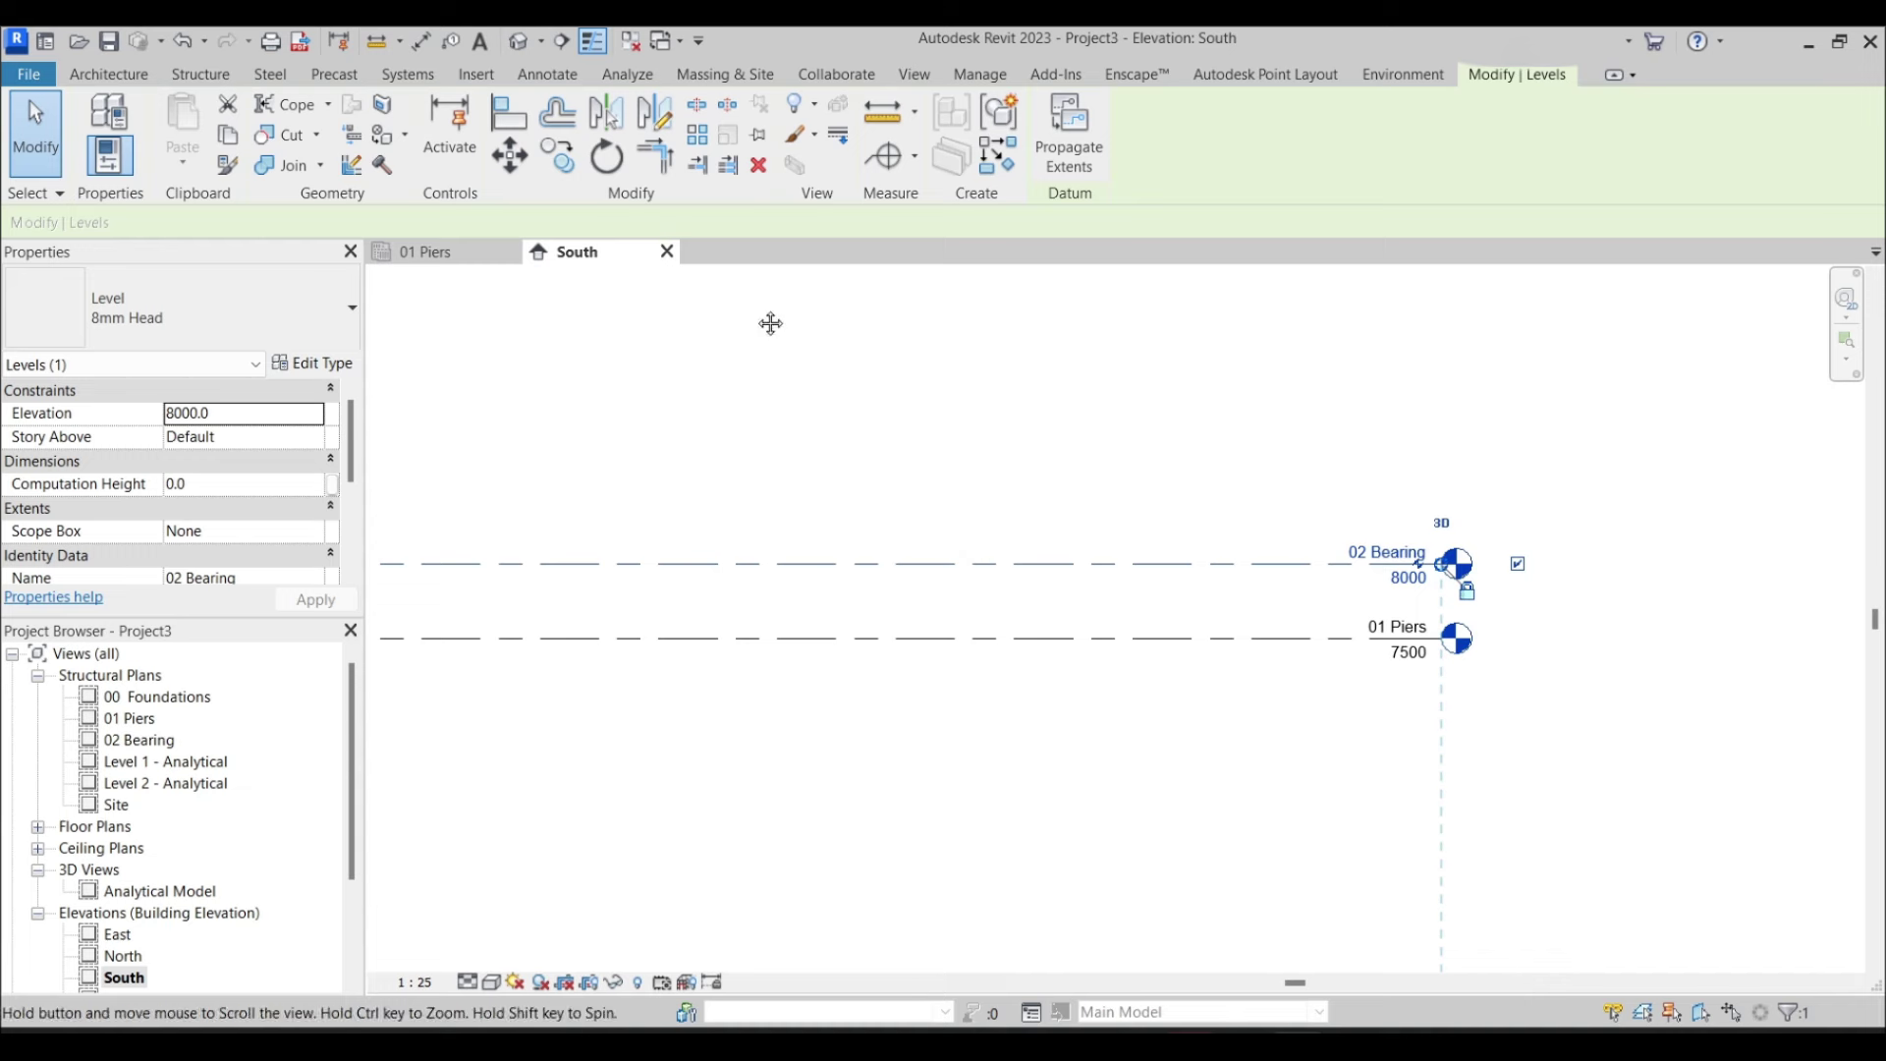
{"action": "middle_click_drag", "start_coordinate": [727, 286], "coordinate": [1044, 392]}
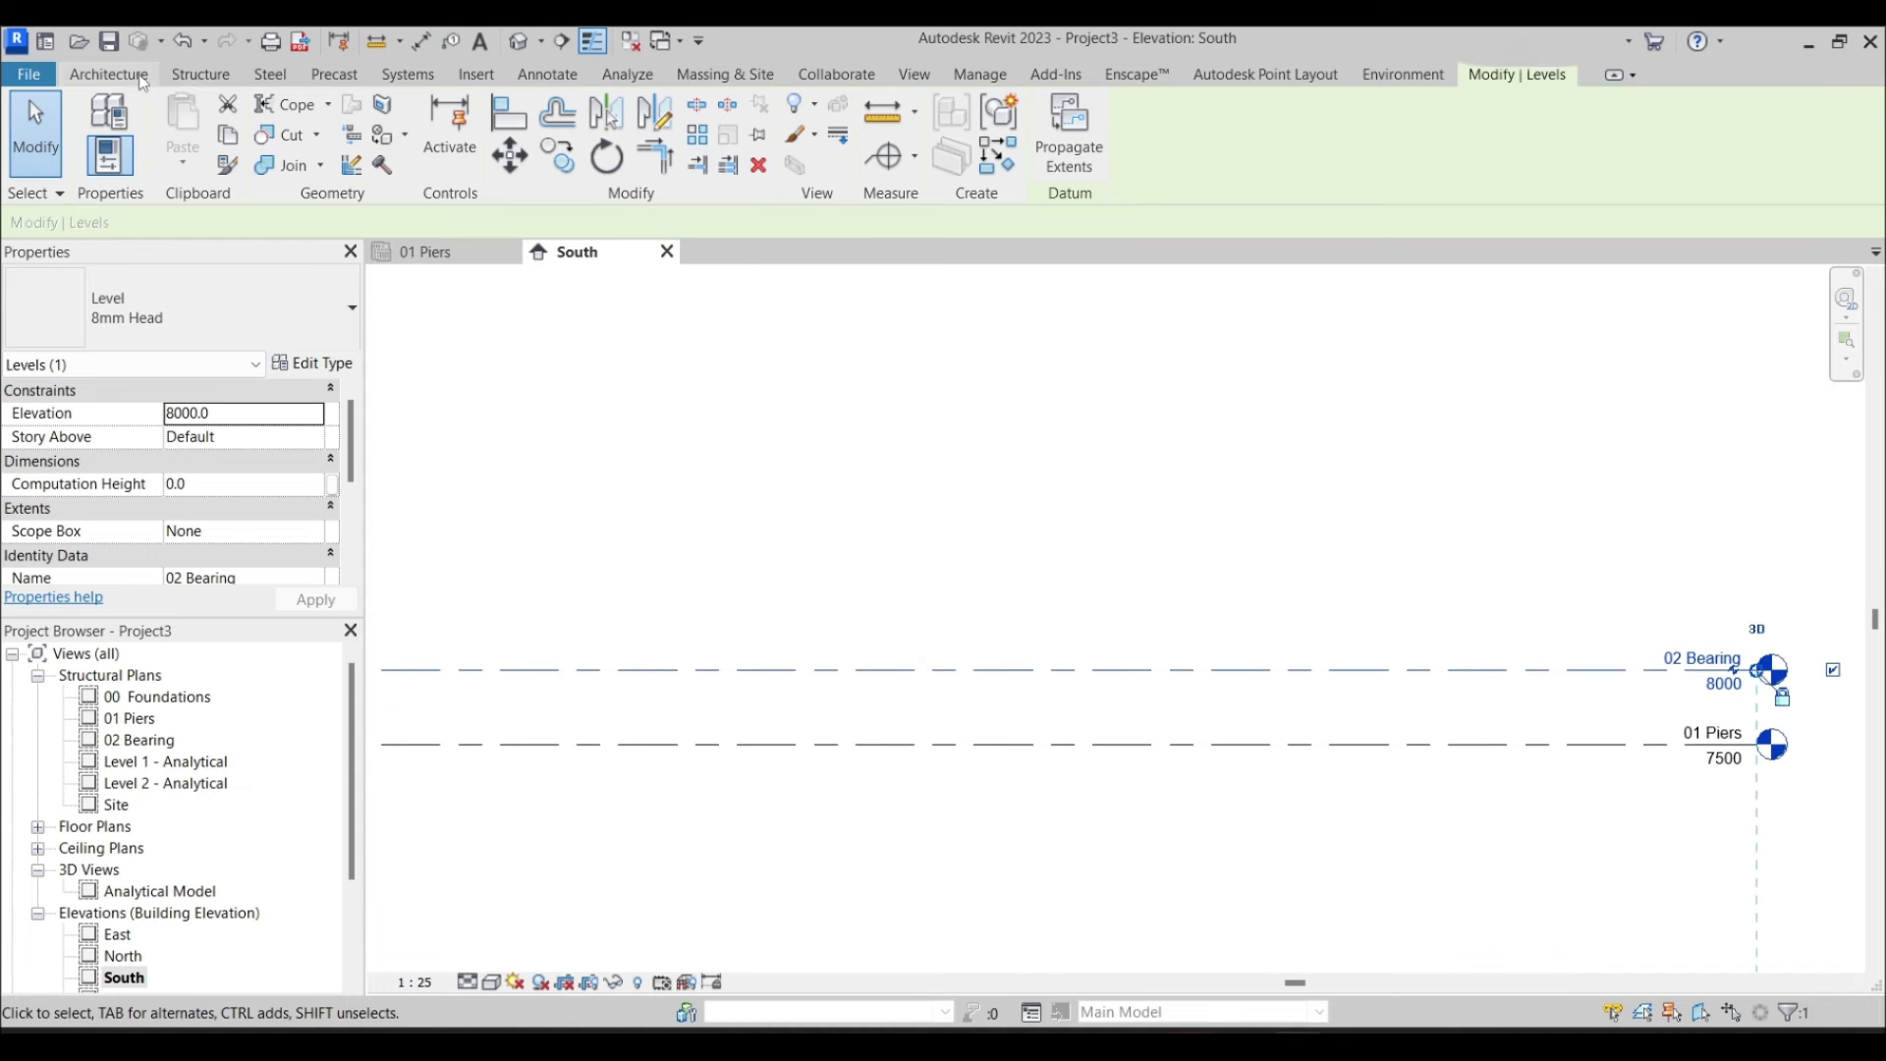
{"action": "left_click", "coordinate": [108, 73]}
Add a level at 10500 by picking 02 Bearing with a 2500 offset
{"action": "left_click", "coordinate": [1660, 118]}
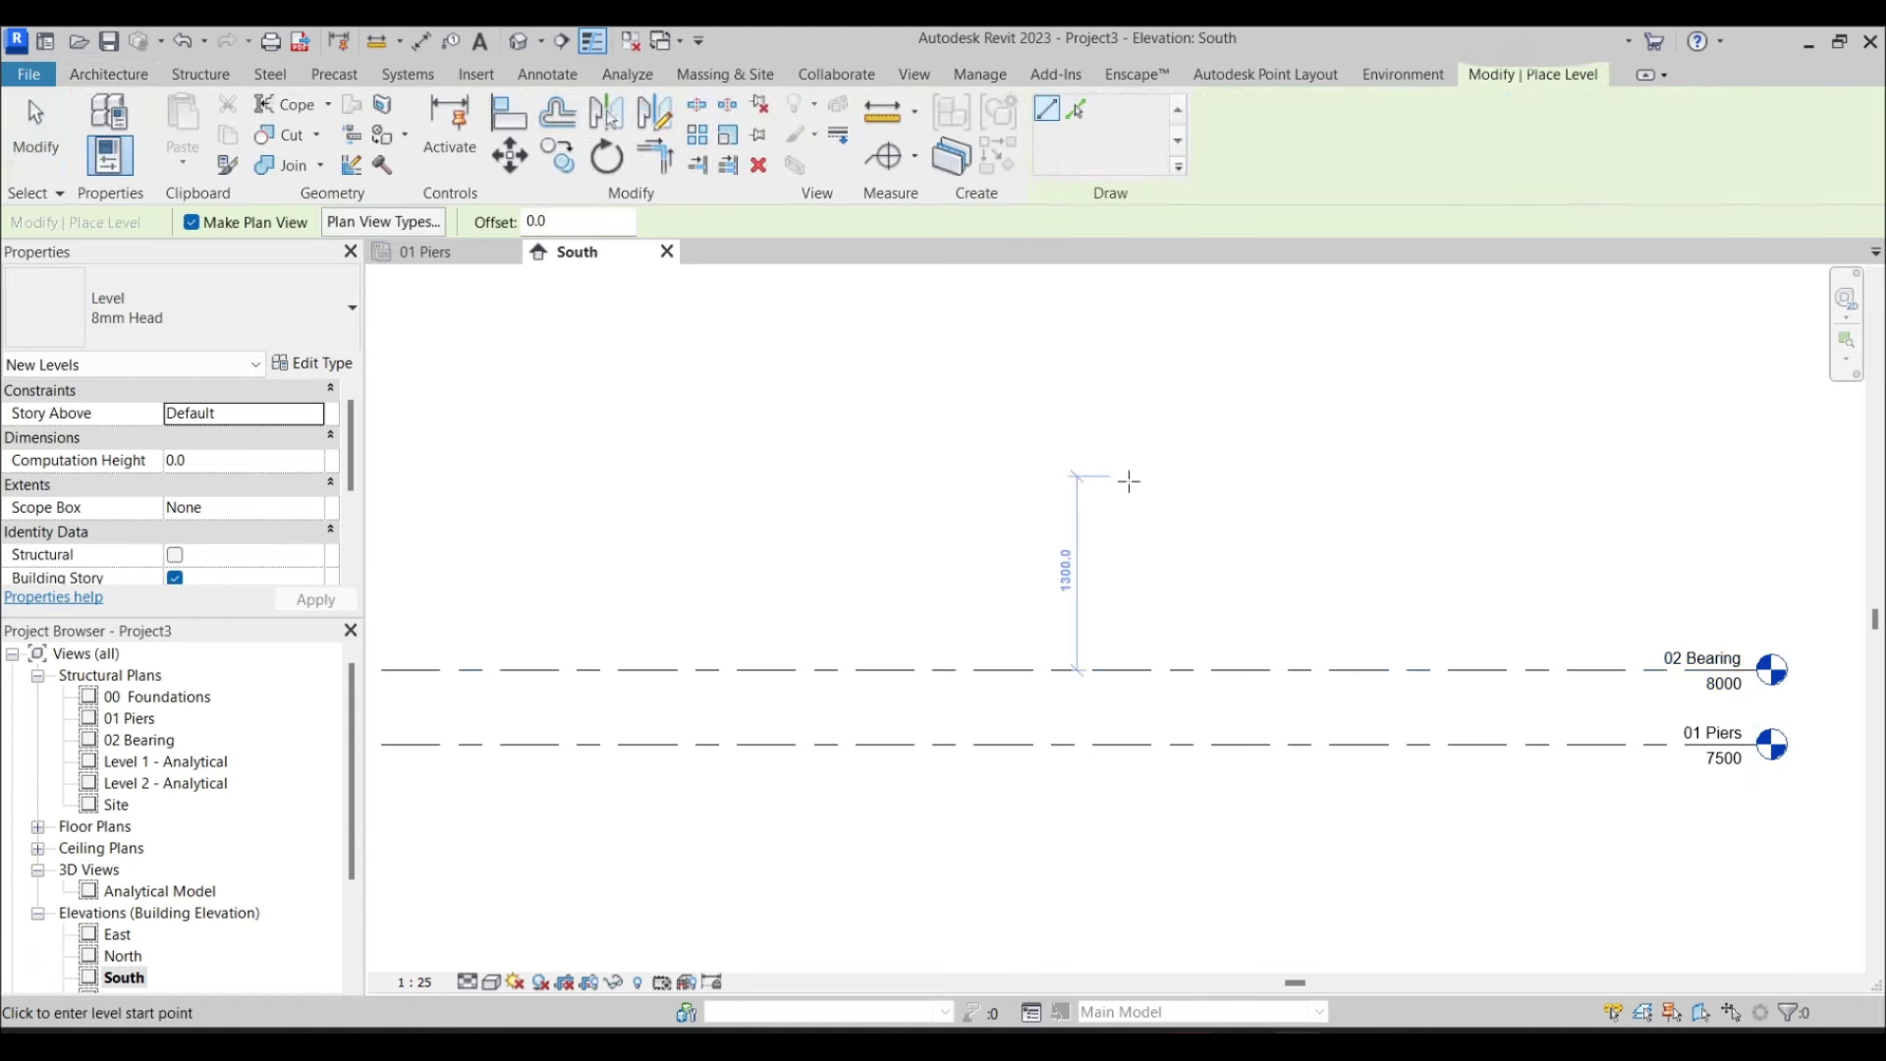
{"action": "key", "text": "Escape"}
{"action": "key", "text": "Escape"}
{"action": "key", "text": "l"}
{"action": "key", "text": "l"}
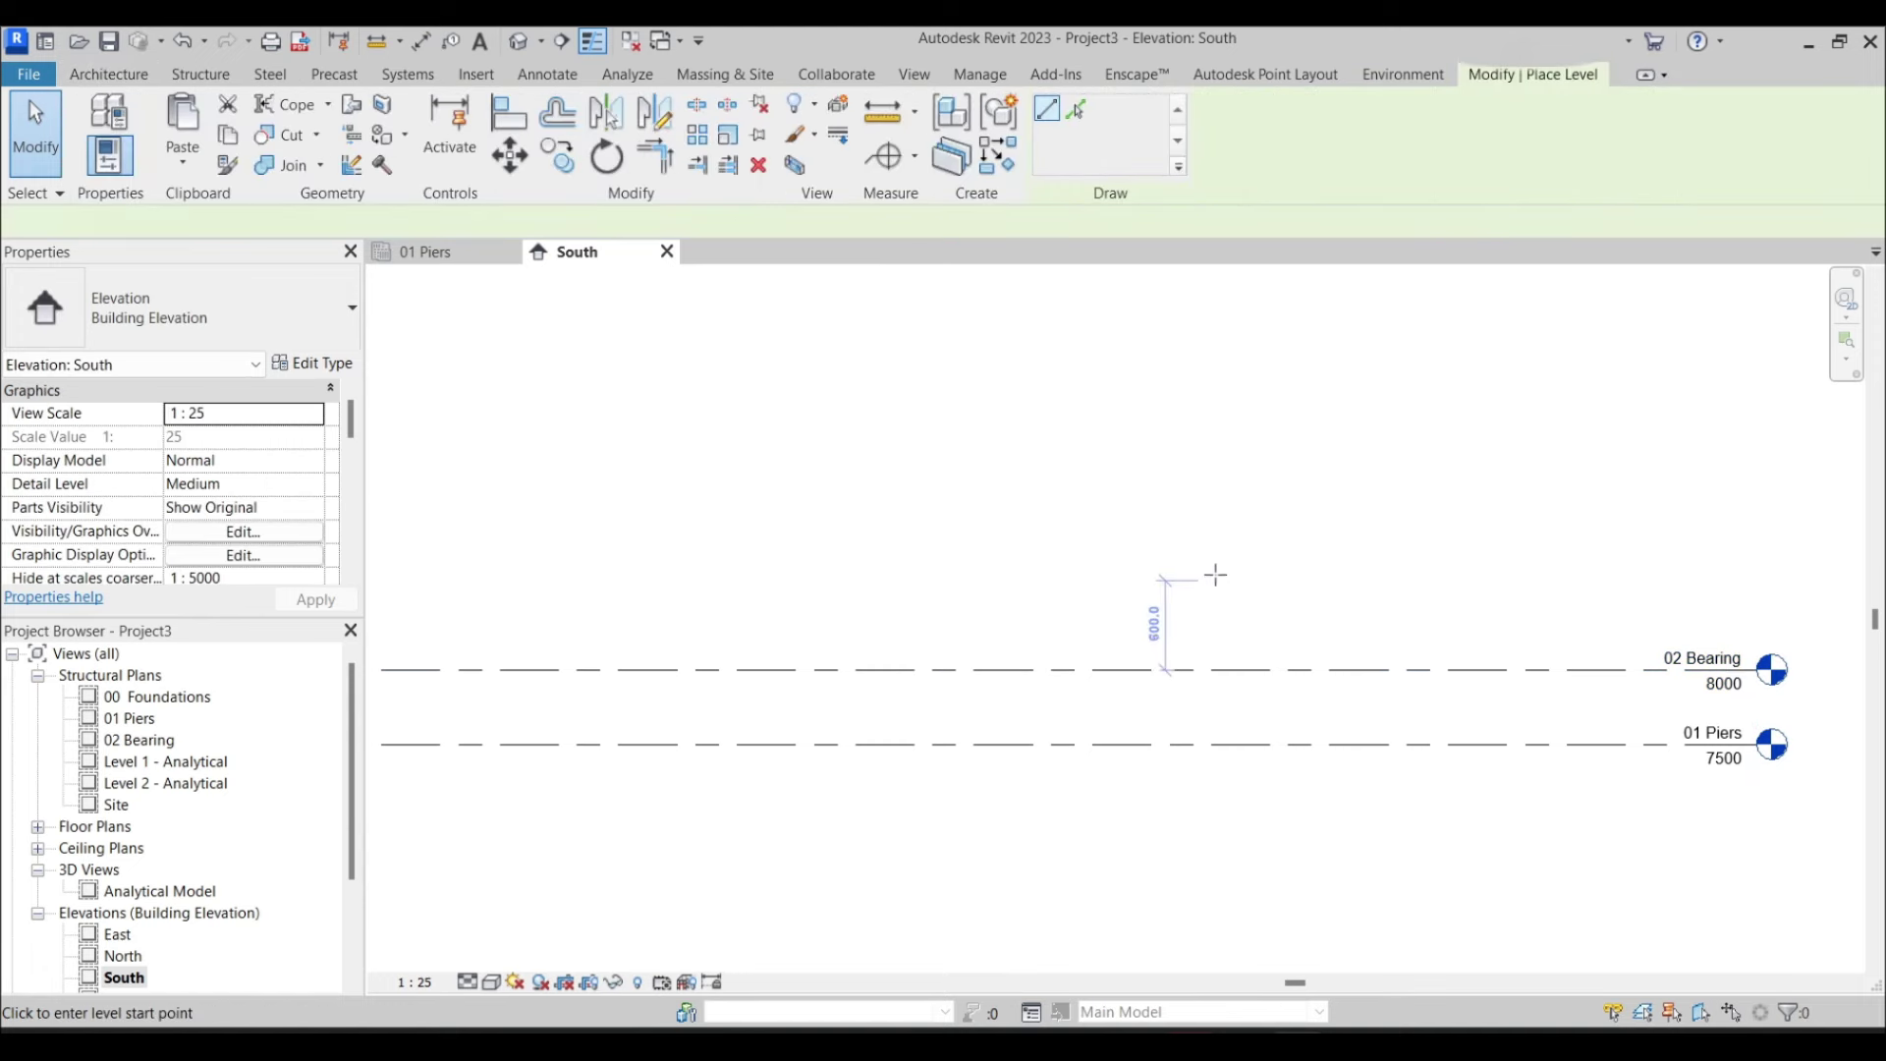
{"action": "left_click", "coordinate": [1076, 109]}
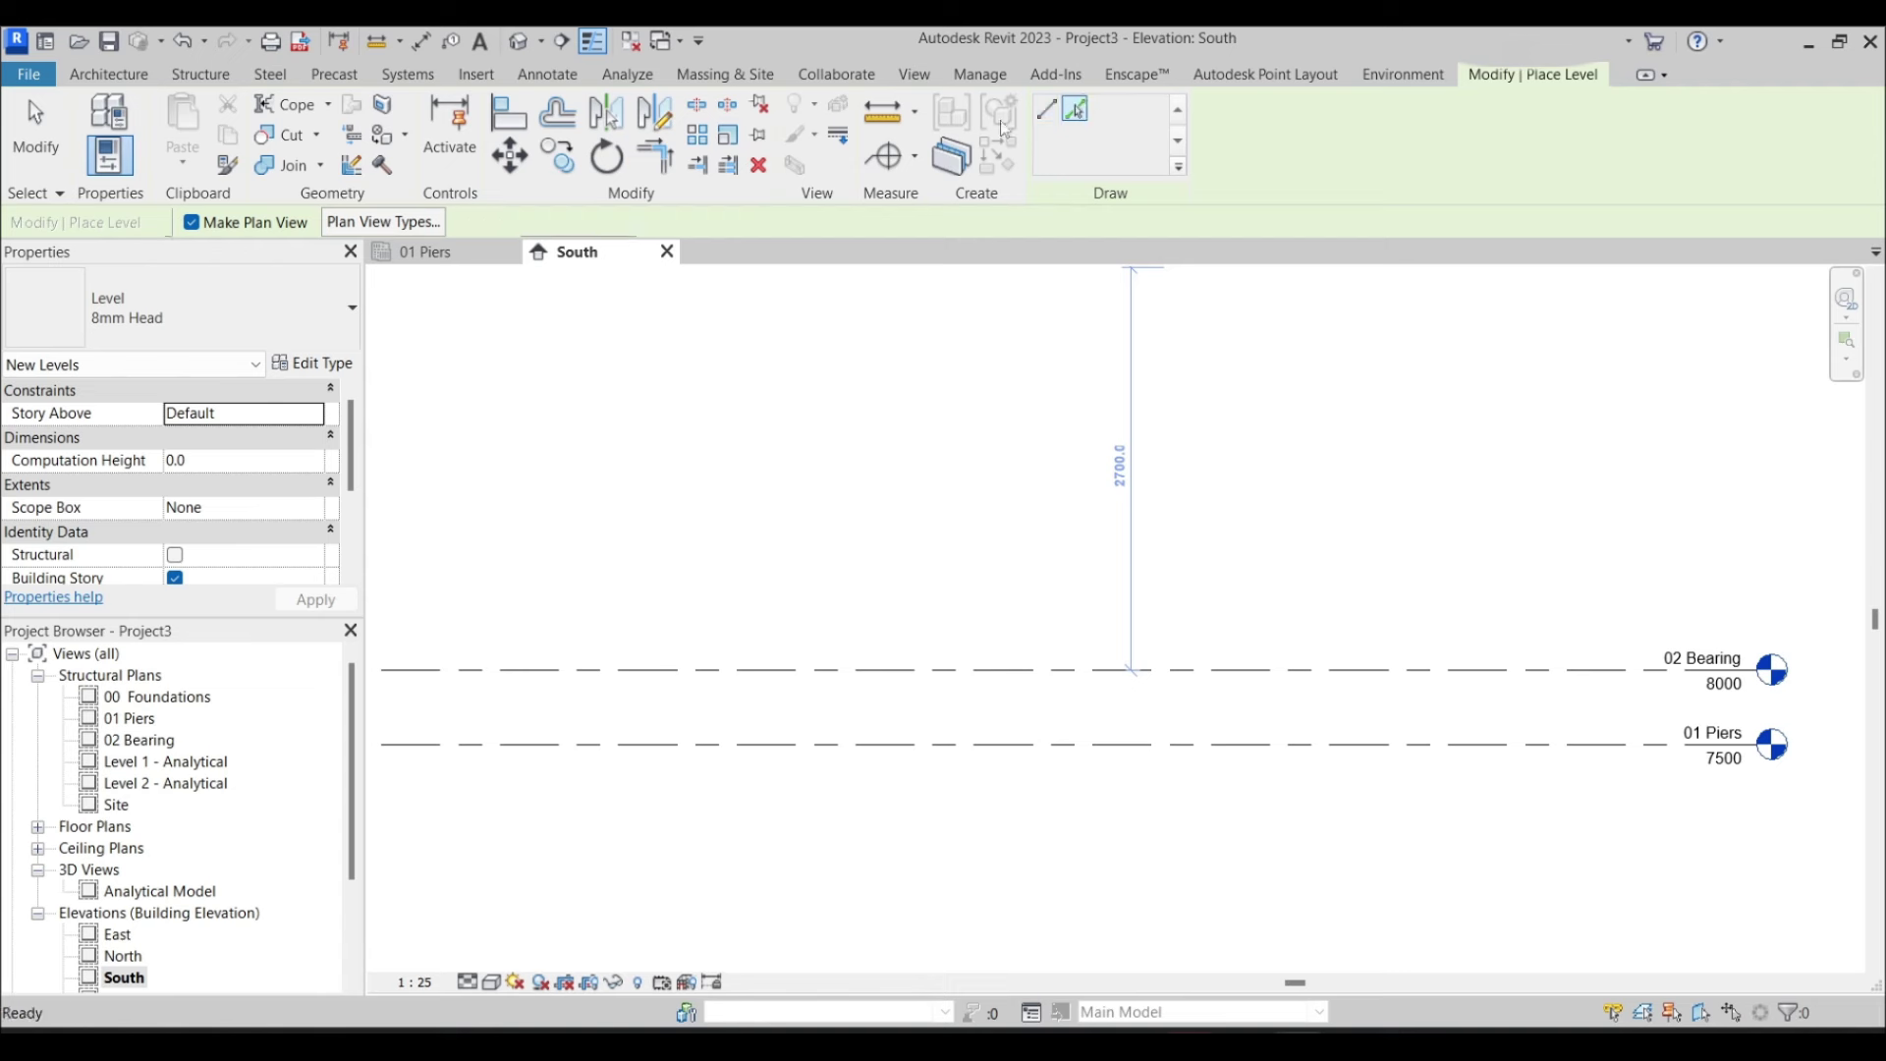
{"action": "type", "text": "2"}
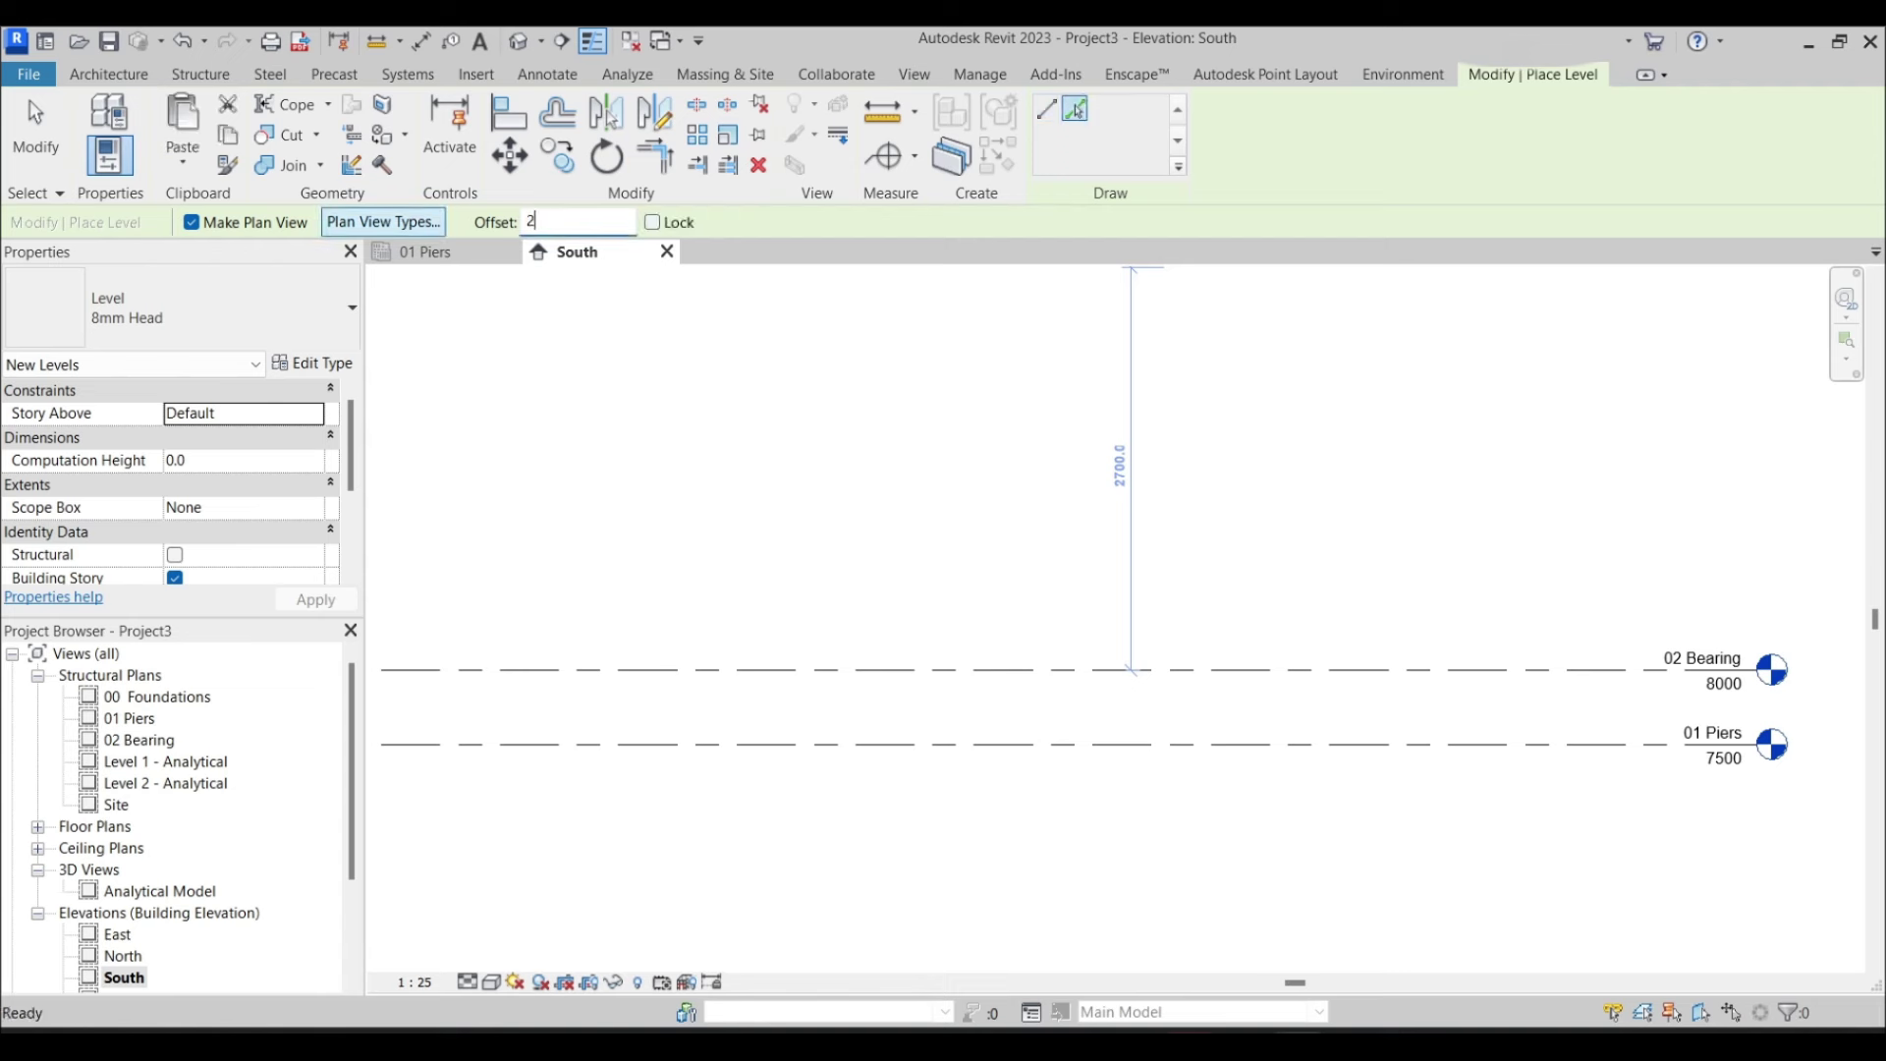
{"action": "type", "text": "500"}
{"action": "key", "text": "Return"}
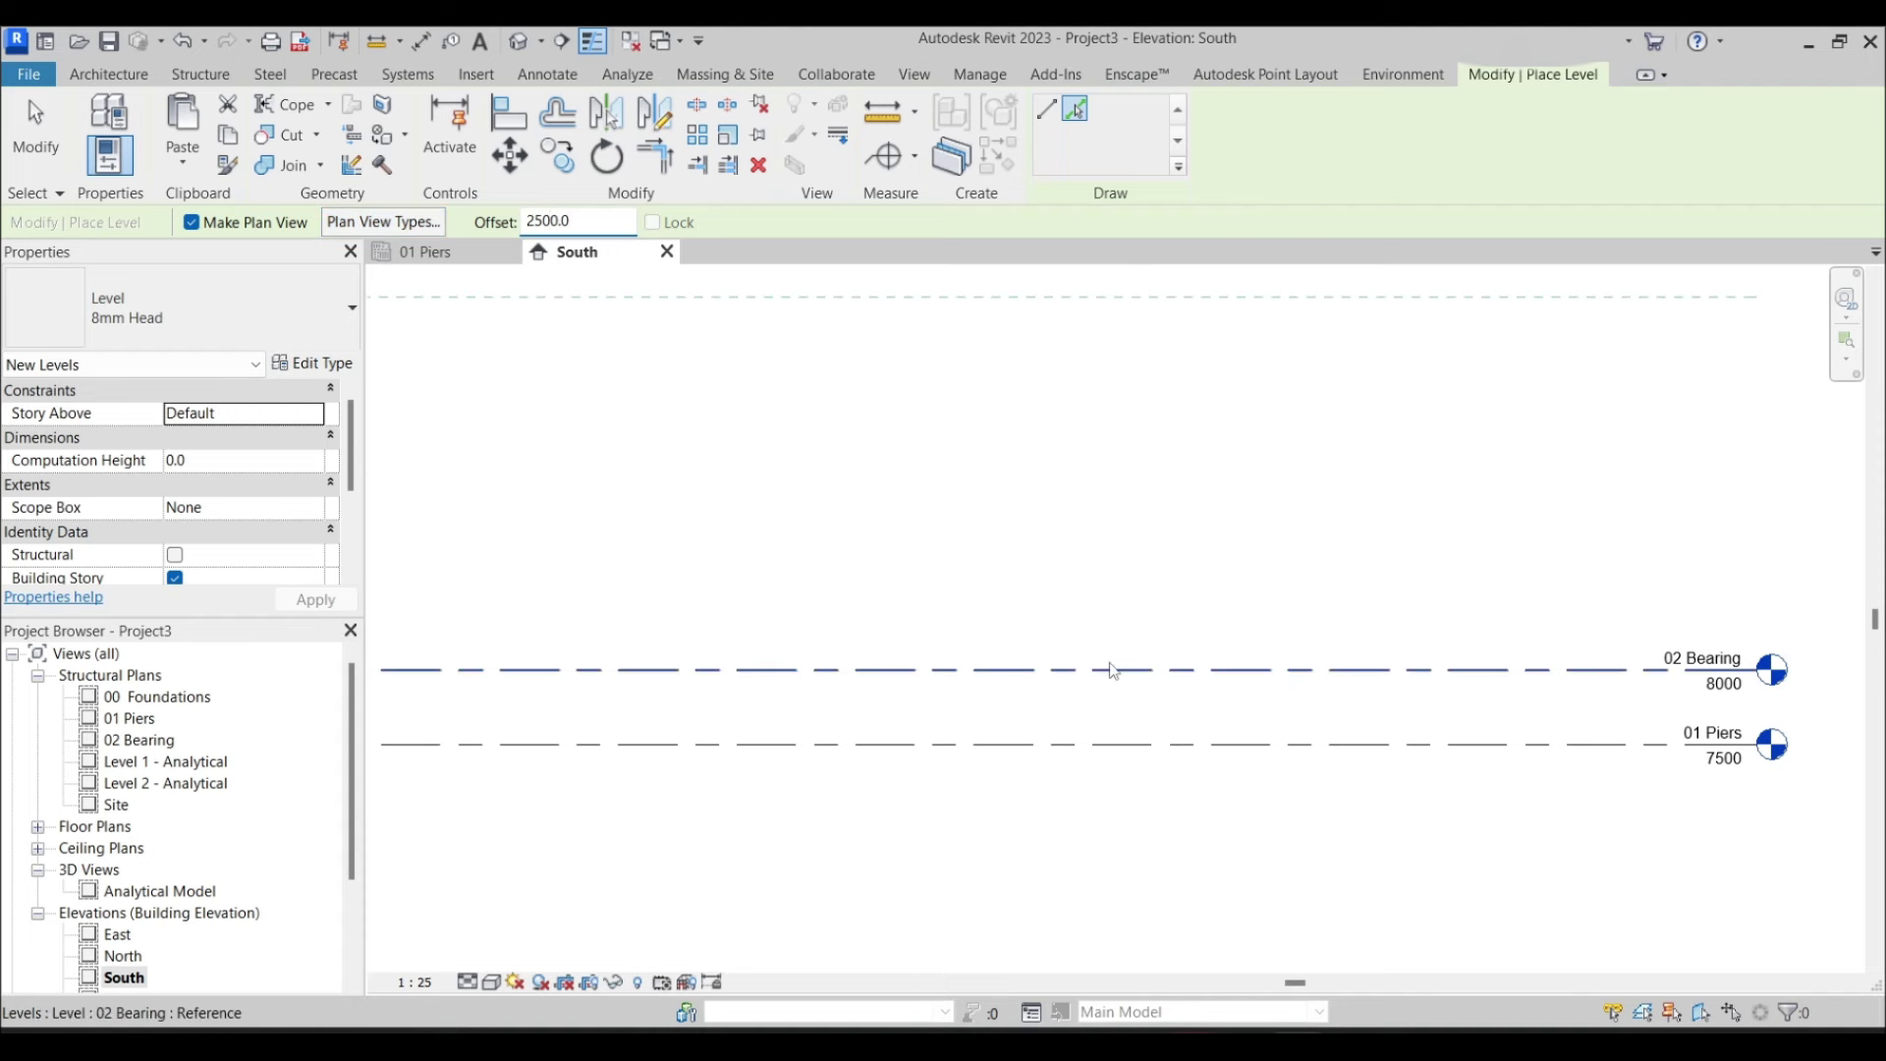
{"action": "scroll", "coordinate": [1120, 676], "scroll_direction": "down", "scroll_amount": 1}
{"action": "left_click", "coordinate": [1120, 676]}
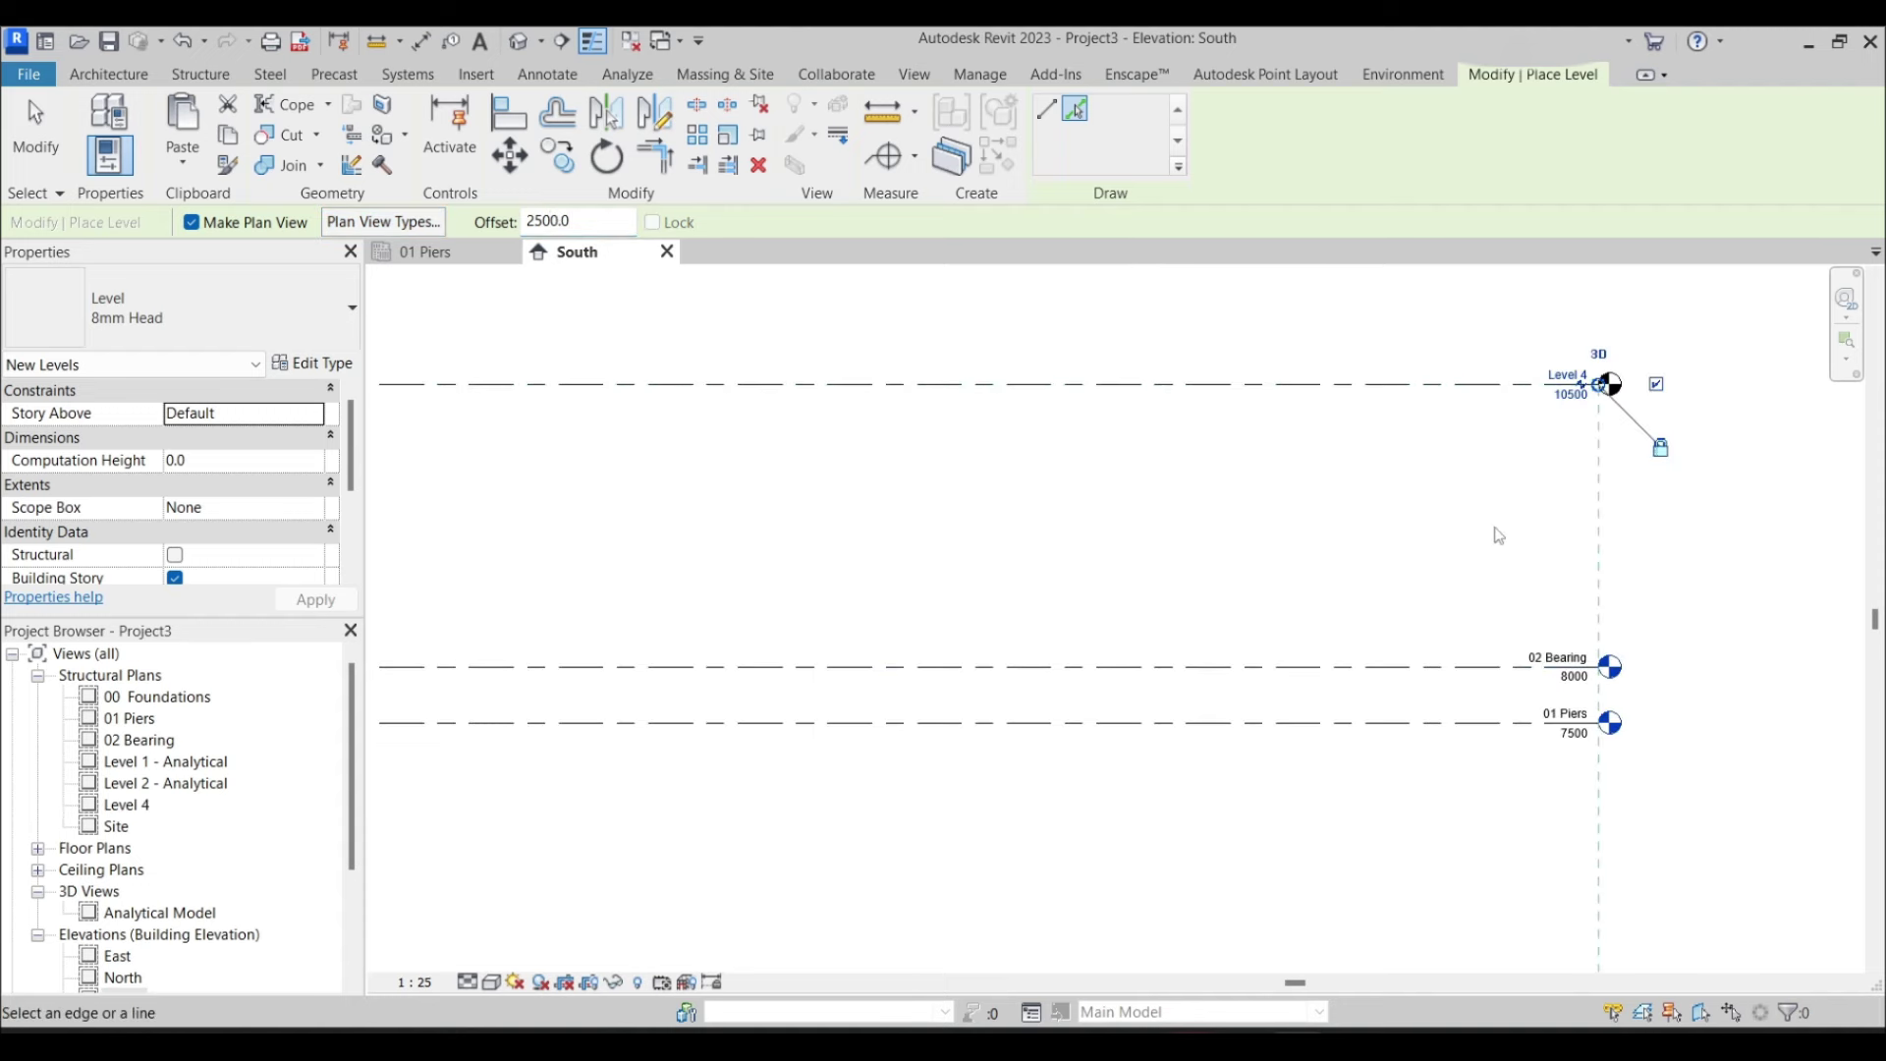
{"action": "scroll", "coordinate": [1533, 393], "scroll_direction": "up", "scroll_amount": 5}
{"action": "key", "text": "Escape"}
{"action": "key", "text": "Escape"}
Rename the new level to '03 Deck' and rename its corresponding views
{"action": "left_click", "coordinate": [1506, 526]}
{"action": "left_click", "coordinate": [1507, 535]}
{"action": "type", "text": "0"}
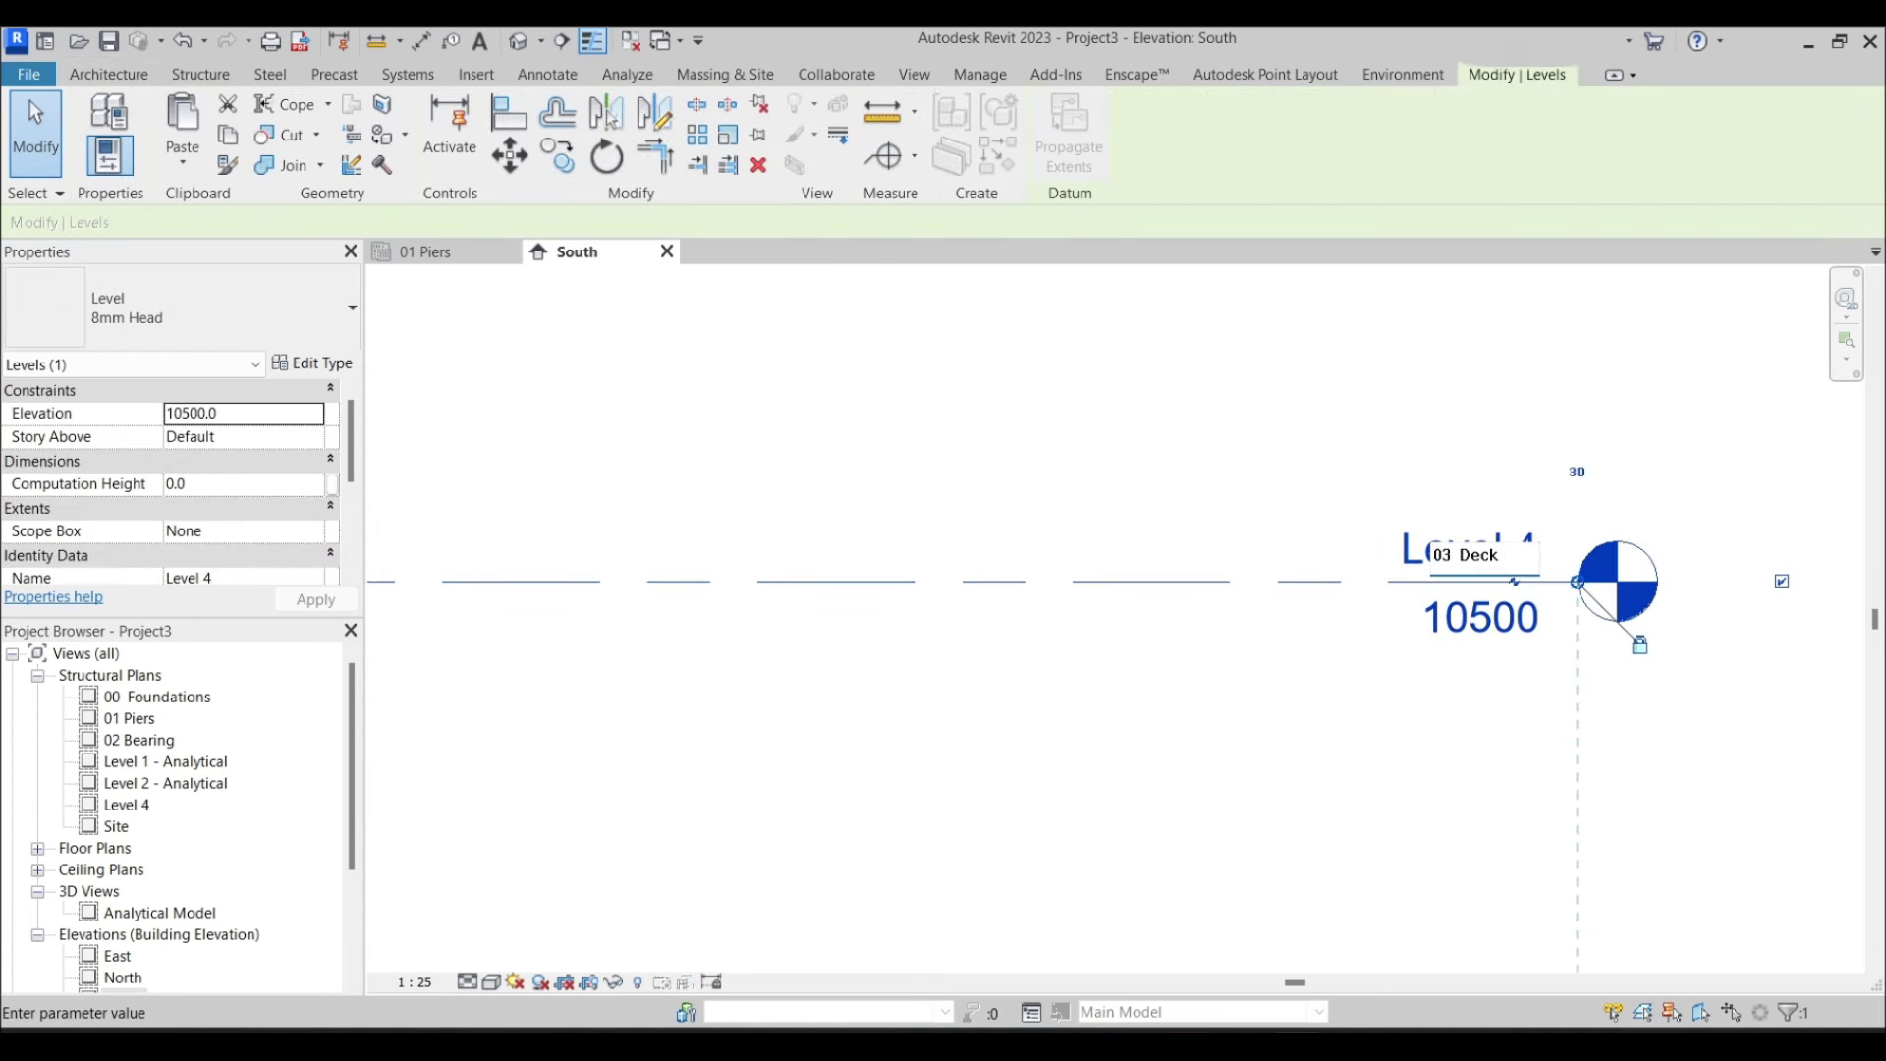
{"action": "type", "text": "3 Deck"}
{"action": "key", "text": "Return"}
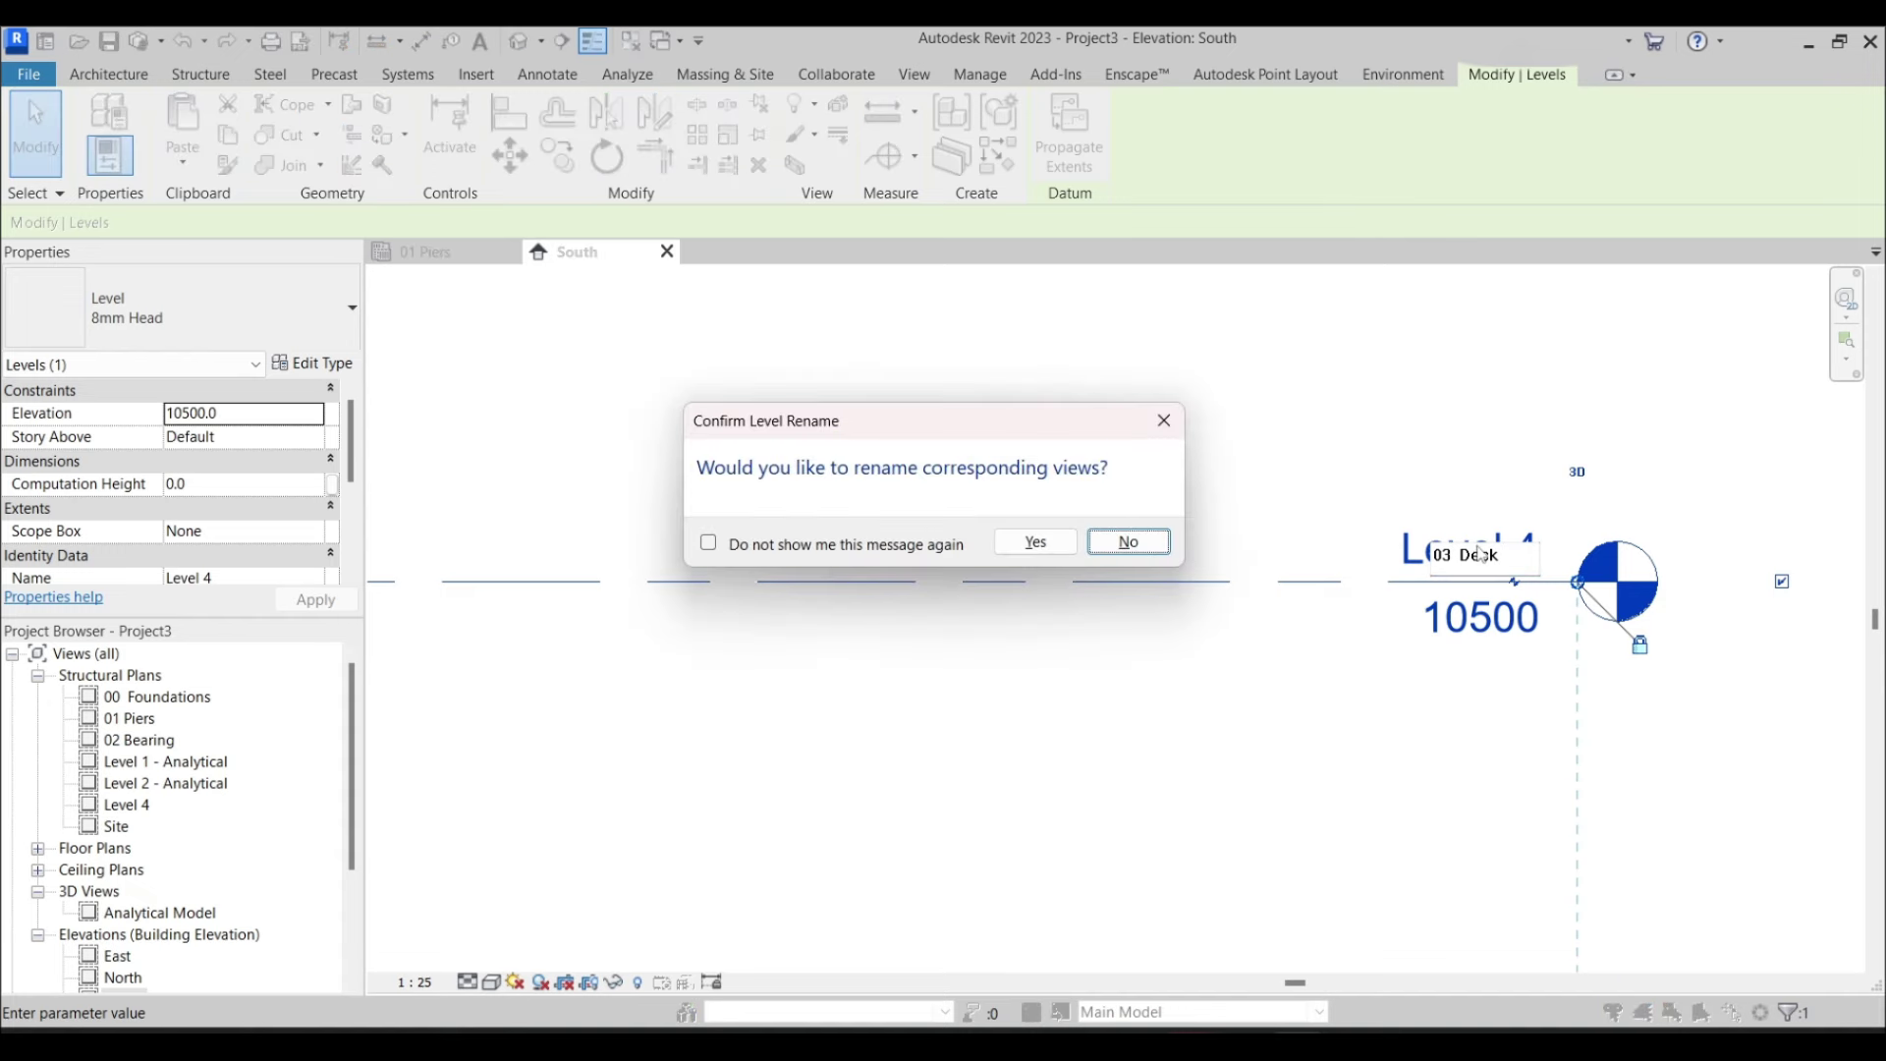
{"action": "key", "text": "Left"}
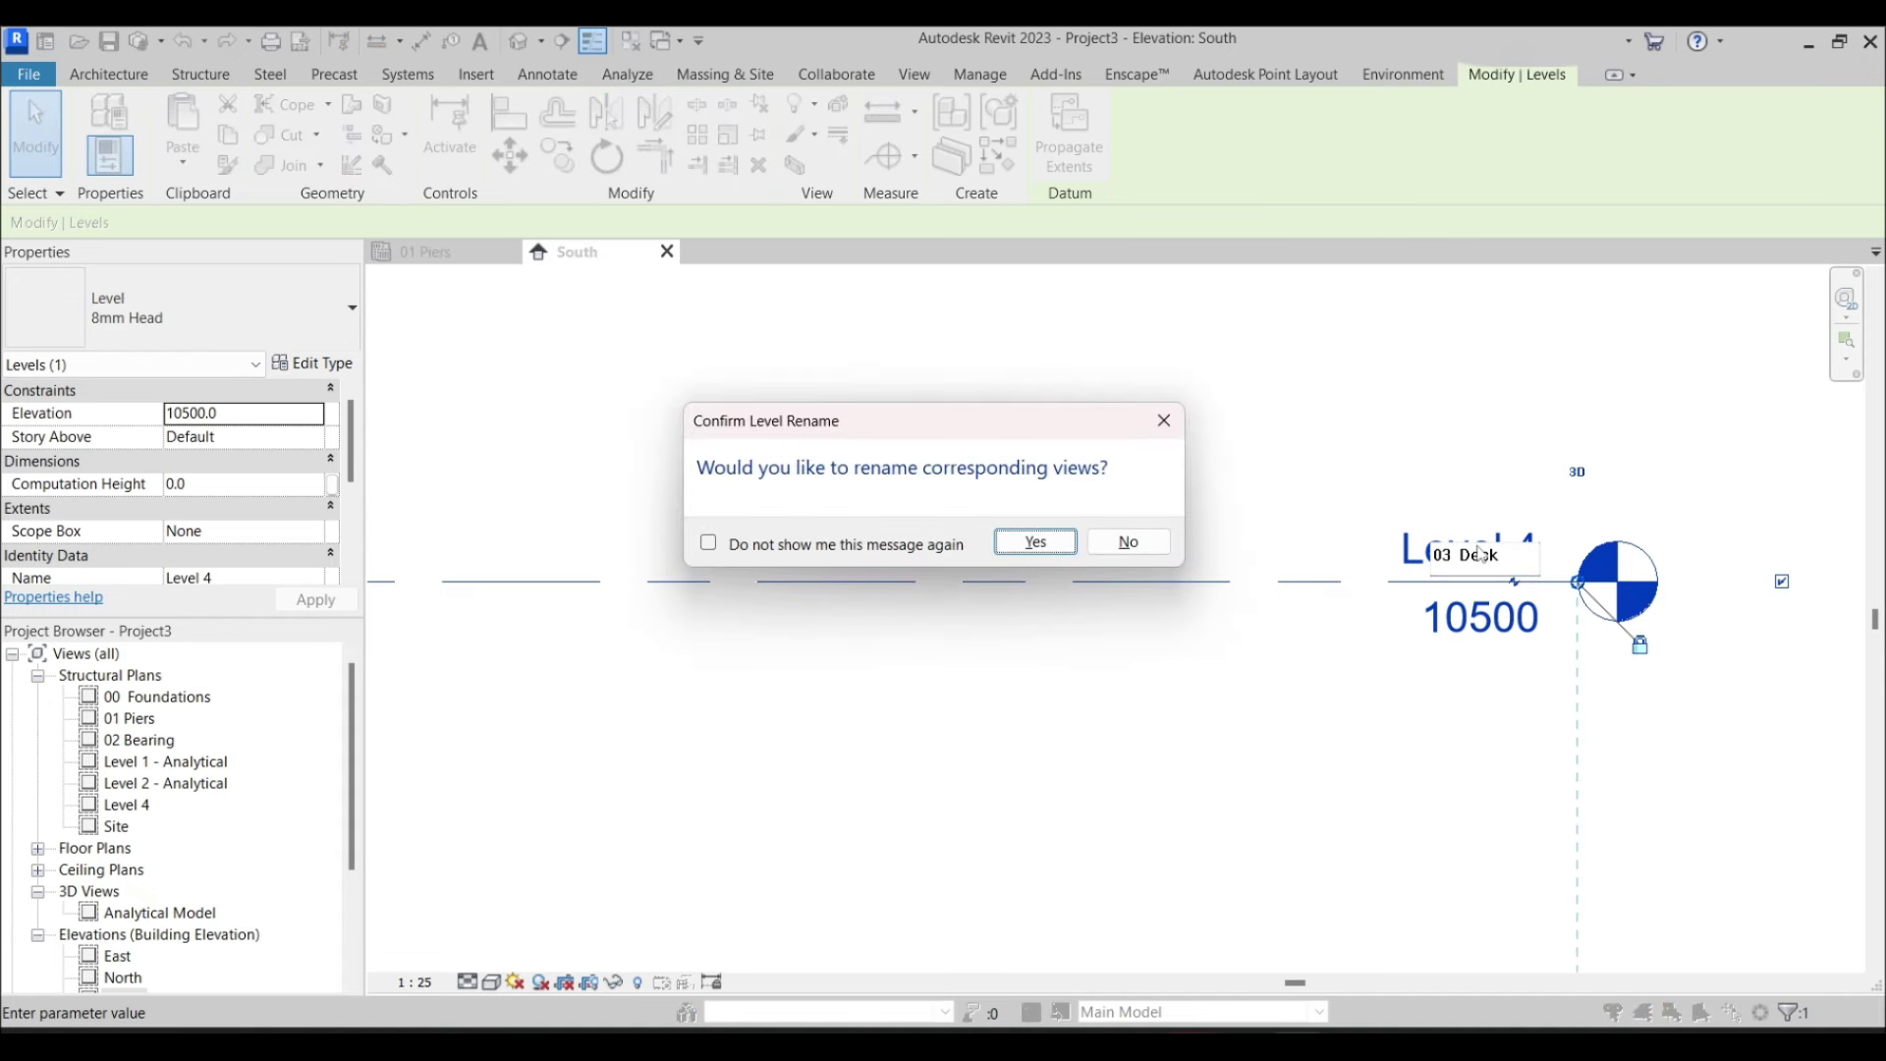
{"action": "key", "text": "Return"}
{"action": "scroll", "coordinate": [1489, 558], "scroll_direction": "down", "scroll_amount": 3}
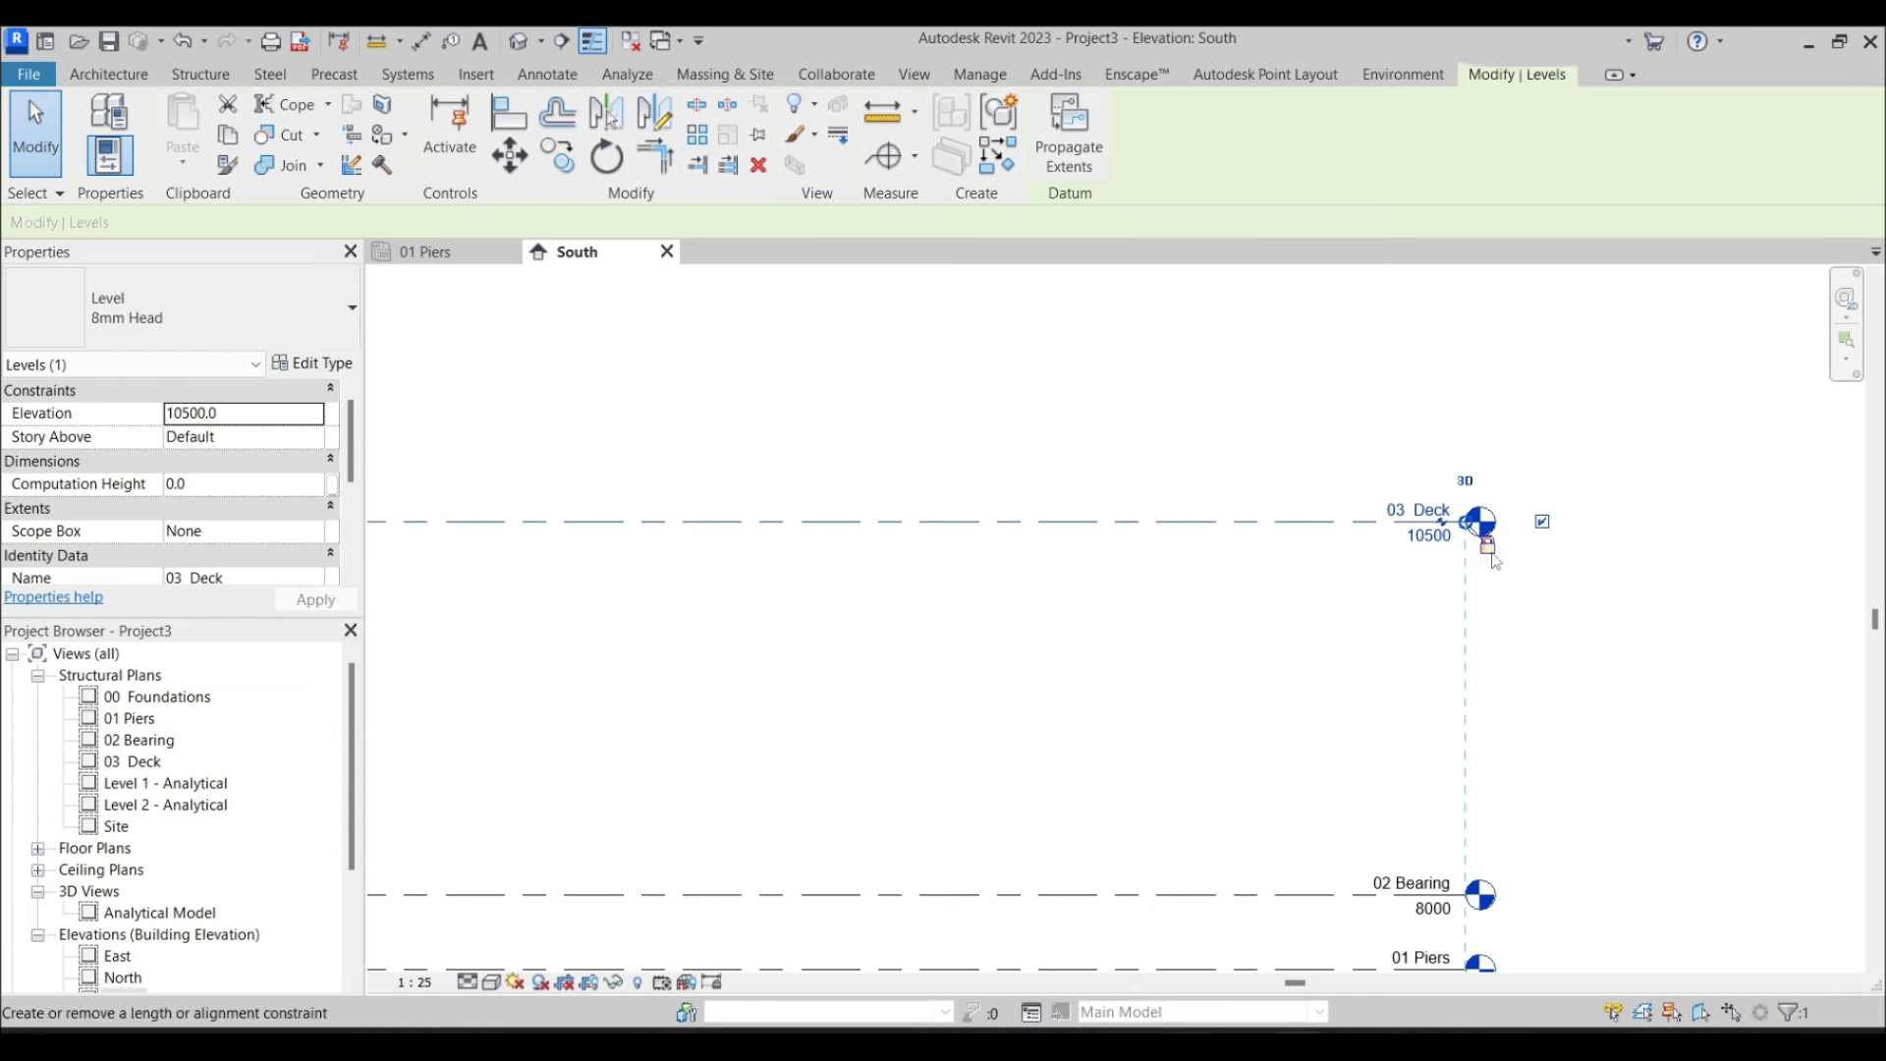
{"action": "scroll", "coordinate": [1488, 556], "scroll_direction": "down", "scroll_amount": 1}
{"action": "middle_click_drag", "start_coordinate": [1488, 556], "coordinate": [1717, 606]}
{"action": "scroll", "coordinate": [1387, 582], "scroll_direction": "down", "scroll_amount": 3}
{"action": "middle_click_drag", "start_coordinate": [1348, 621], "coordinate": [1430, 602]}
{"action": "scroll", "coordinate": [1179, 665], "scroll_direction": "down", "scroll_amount": 4}
{"action": "middle_click_drag", "start_coordinate": [1169, 660], "coordinate": [1283, 715]}
{"action": "scroll", "coordinate": [1078, 718], "scroll_direction": "down", "scroll_amount": 1}
{"action": "middle_click_drag", "start_coordinate": [1078, 718], "coordinate": [1342, 661]}
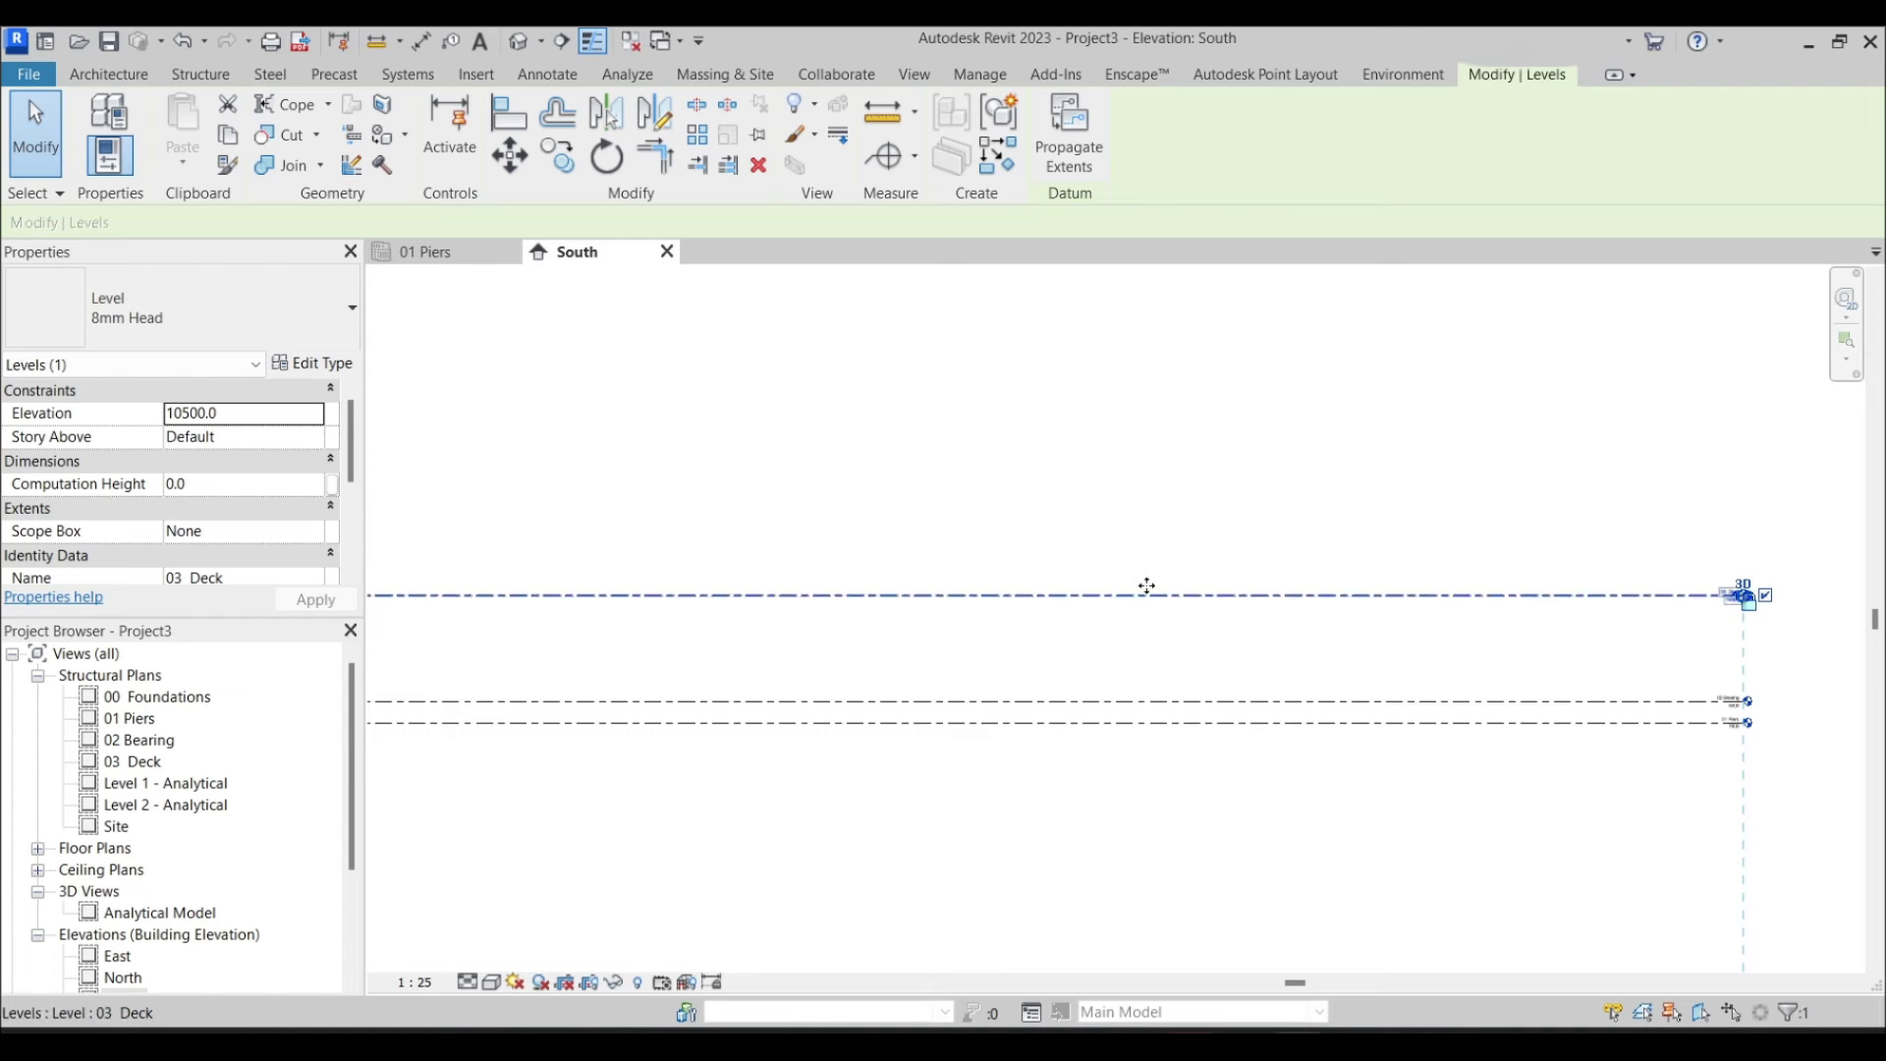
Add a level at 10650 by picking 03 Deck with a 150 offset
{"action": "left_click", "coordinate": [117, 78]}
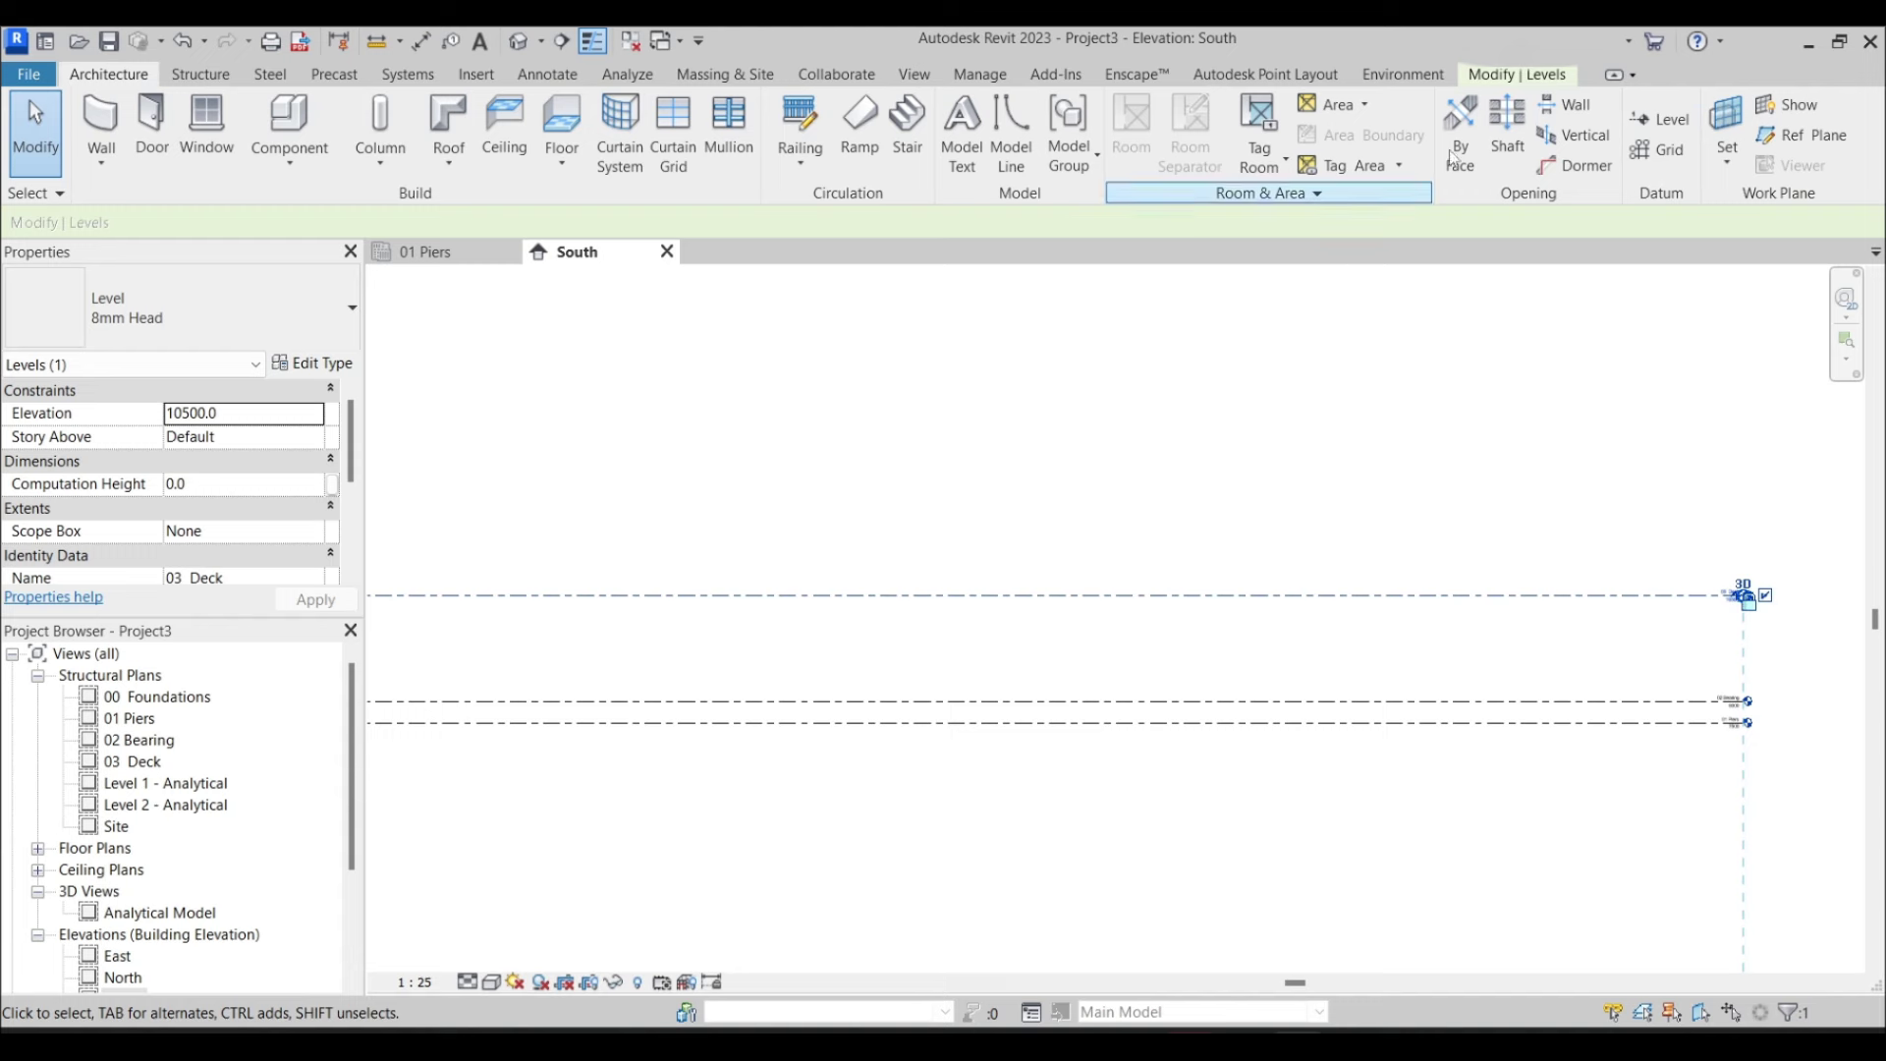
{"action": "left_click", "coordinate": [1666, 116]}
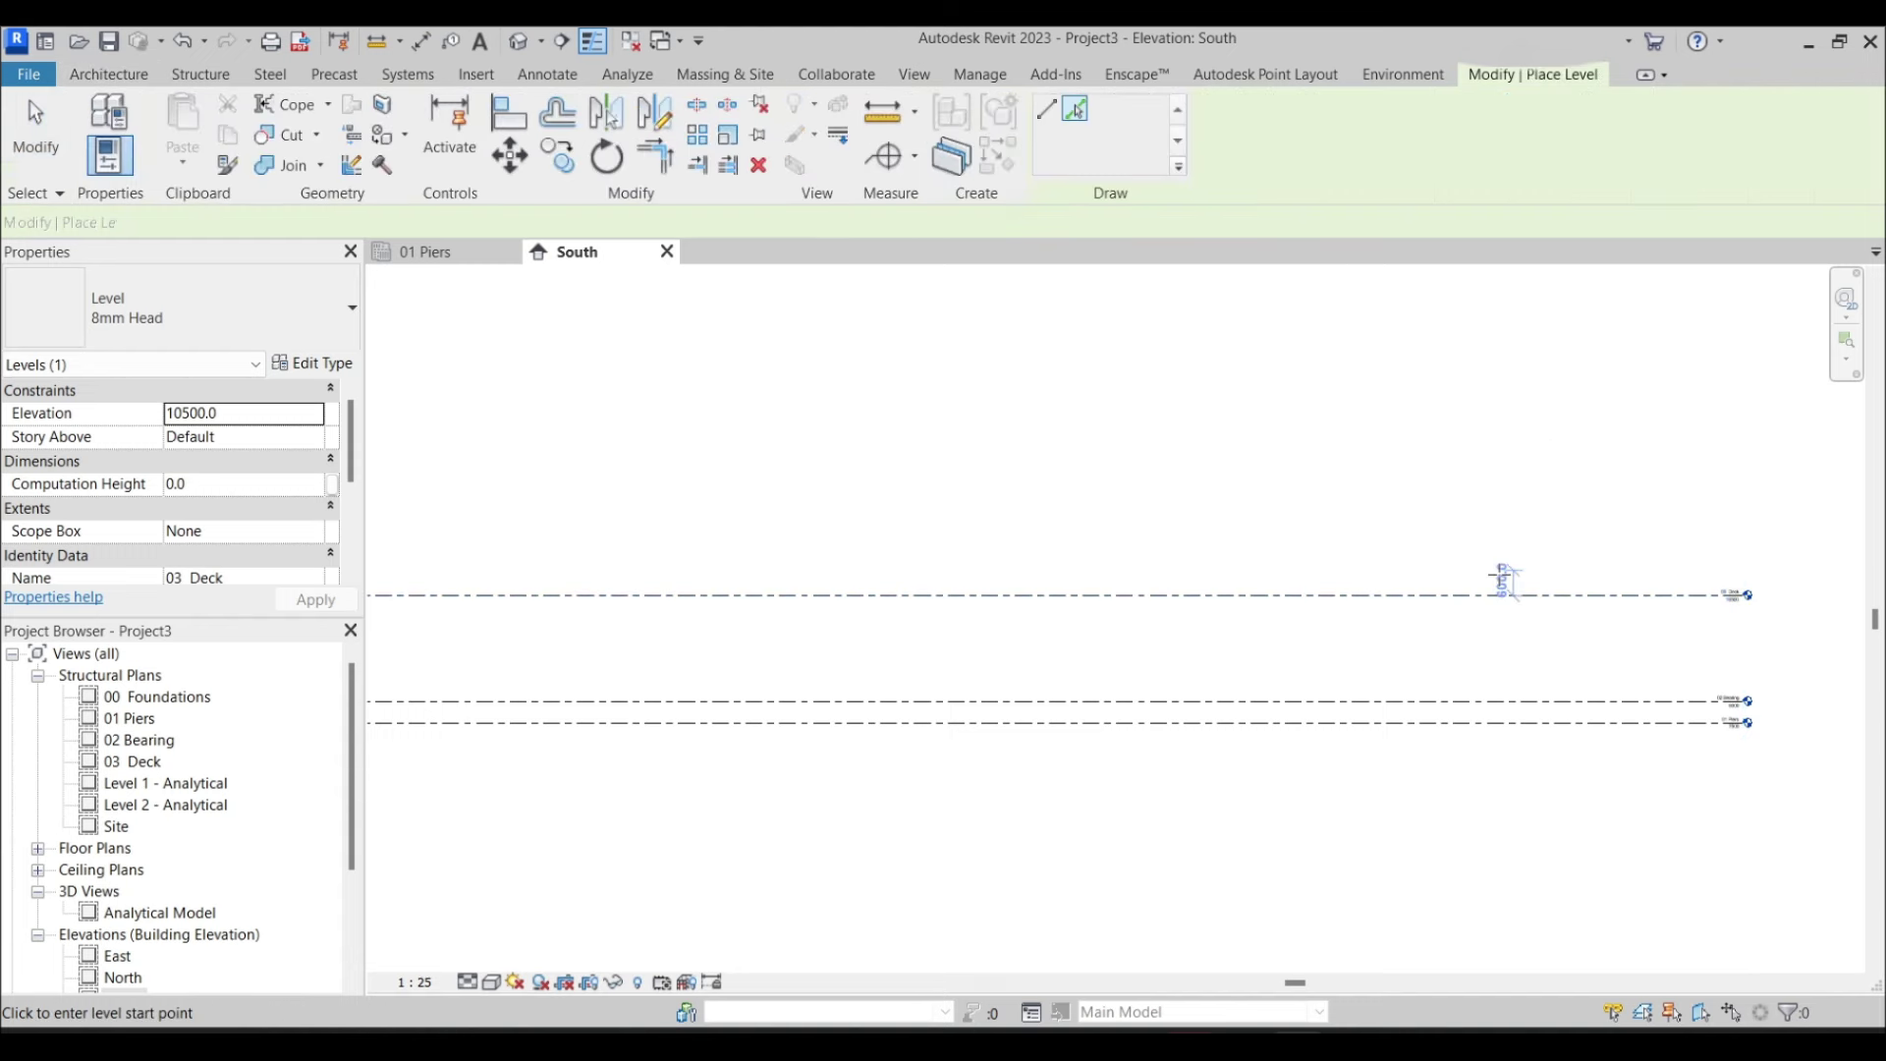
{"action": "scroll", "coordinate": [1454, 565], "scroll_direction": "up", "scroll_amount": 2}
{"action": "left_click", "coordinate": [630, 212]}
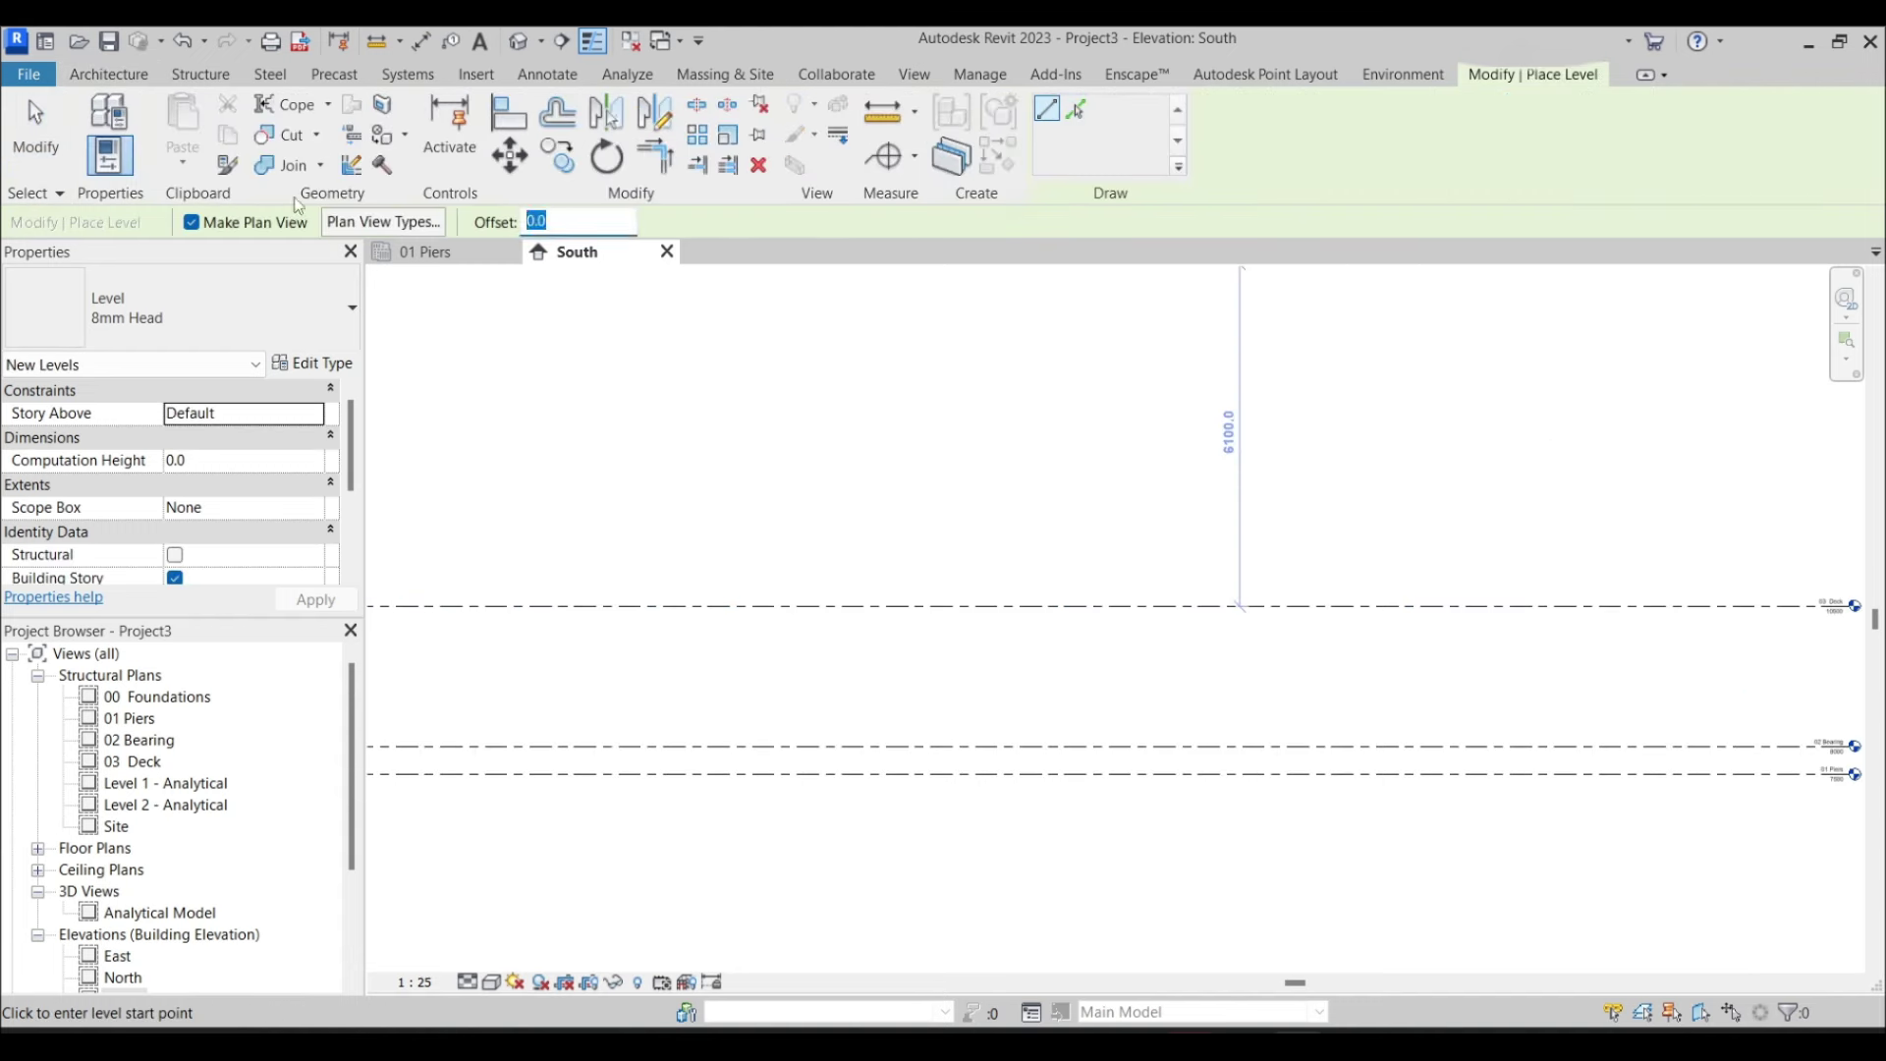
{"action": "type", "text": "15"}
{"action": "left_click", "coordinate": [1076, 109]}
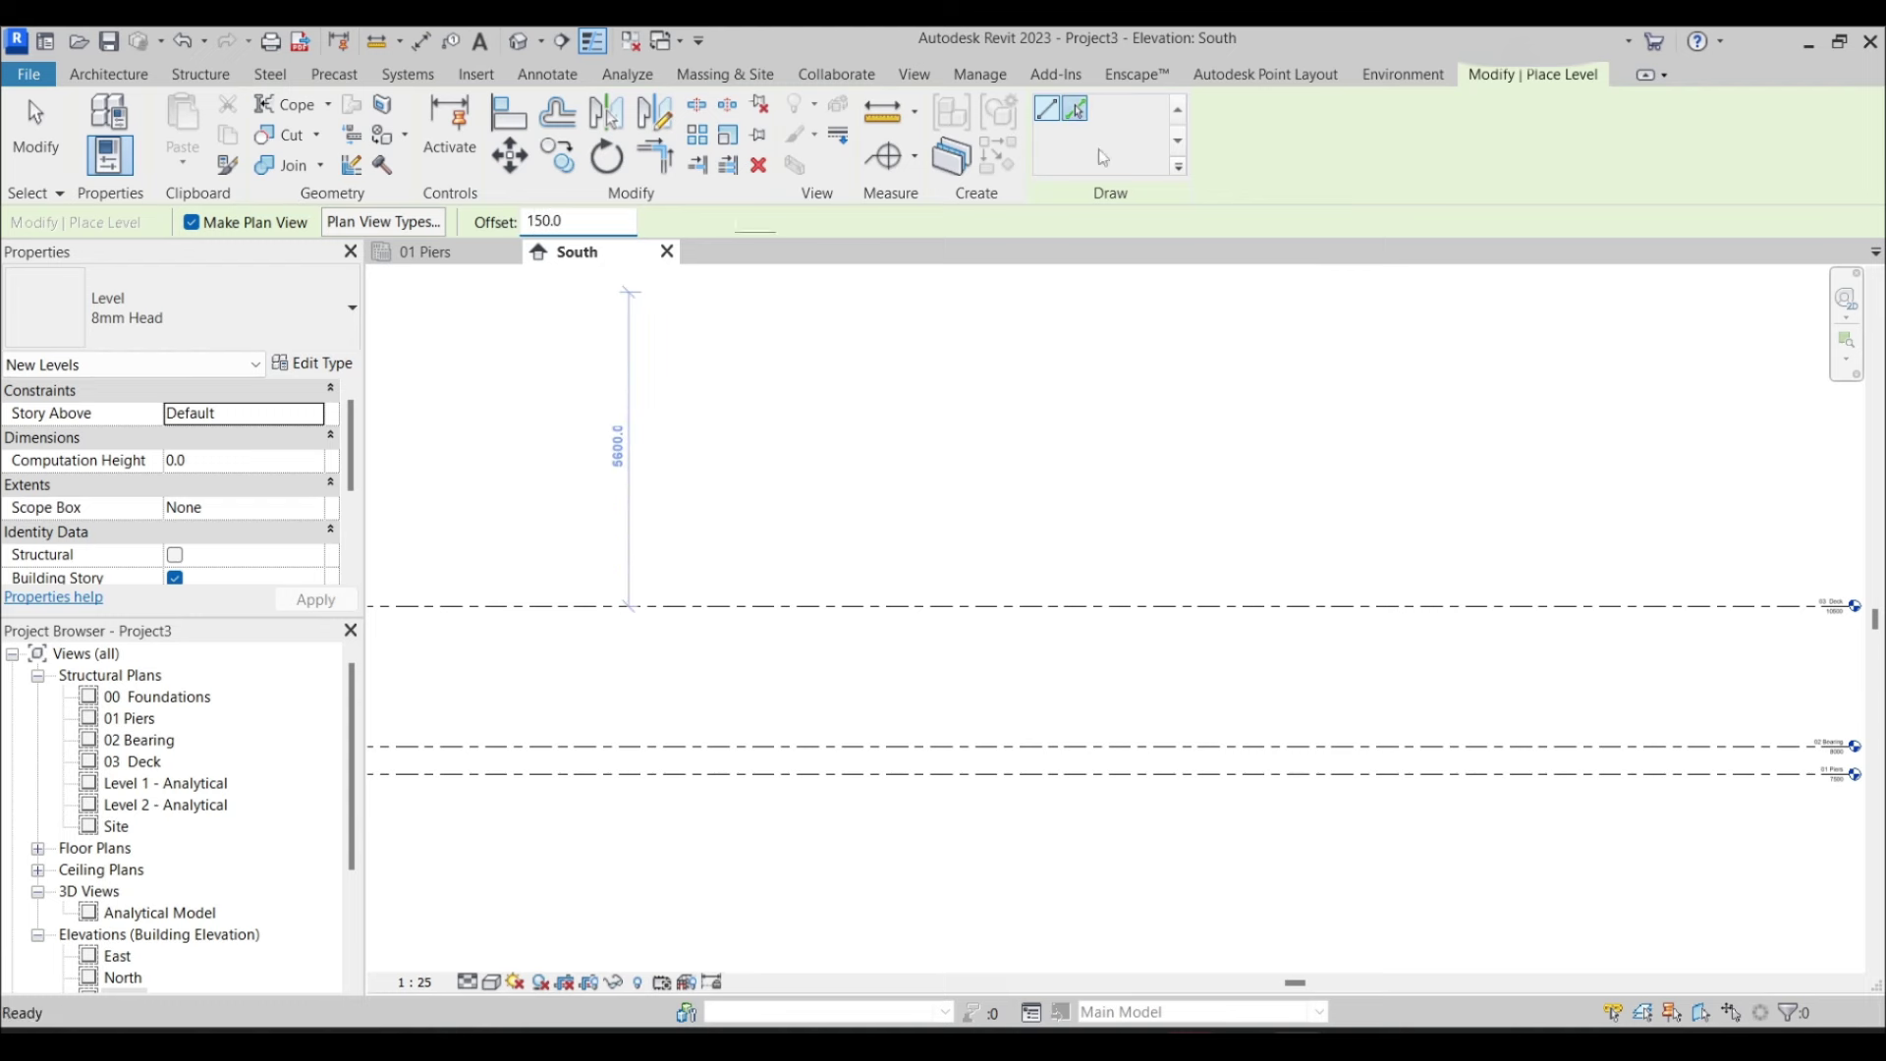
{"action": "left_click", "coordinate": [1124, 600]}
{"action": "middle_click_drag", "start_coordinate": [1607, 472], "coordinate": [392, 468]}
{"action": "scroll", "coordinate": [856, 511], "scroll_direction": "up", "scroll_amount": 3}
{"action": "middle_click_drag", "start_coordinate": [945, 609], "coordinate": [1794, 367]}
{"action": "scroll", "coordinate": [1234, 422], "scroll_direction": "up", "scroll_amount": 5}
{"action": "key", "text": "Escape"}
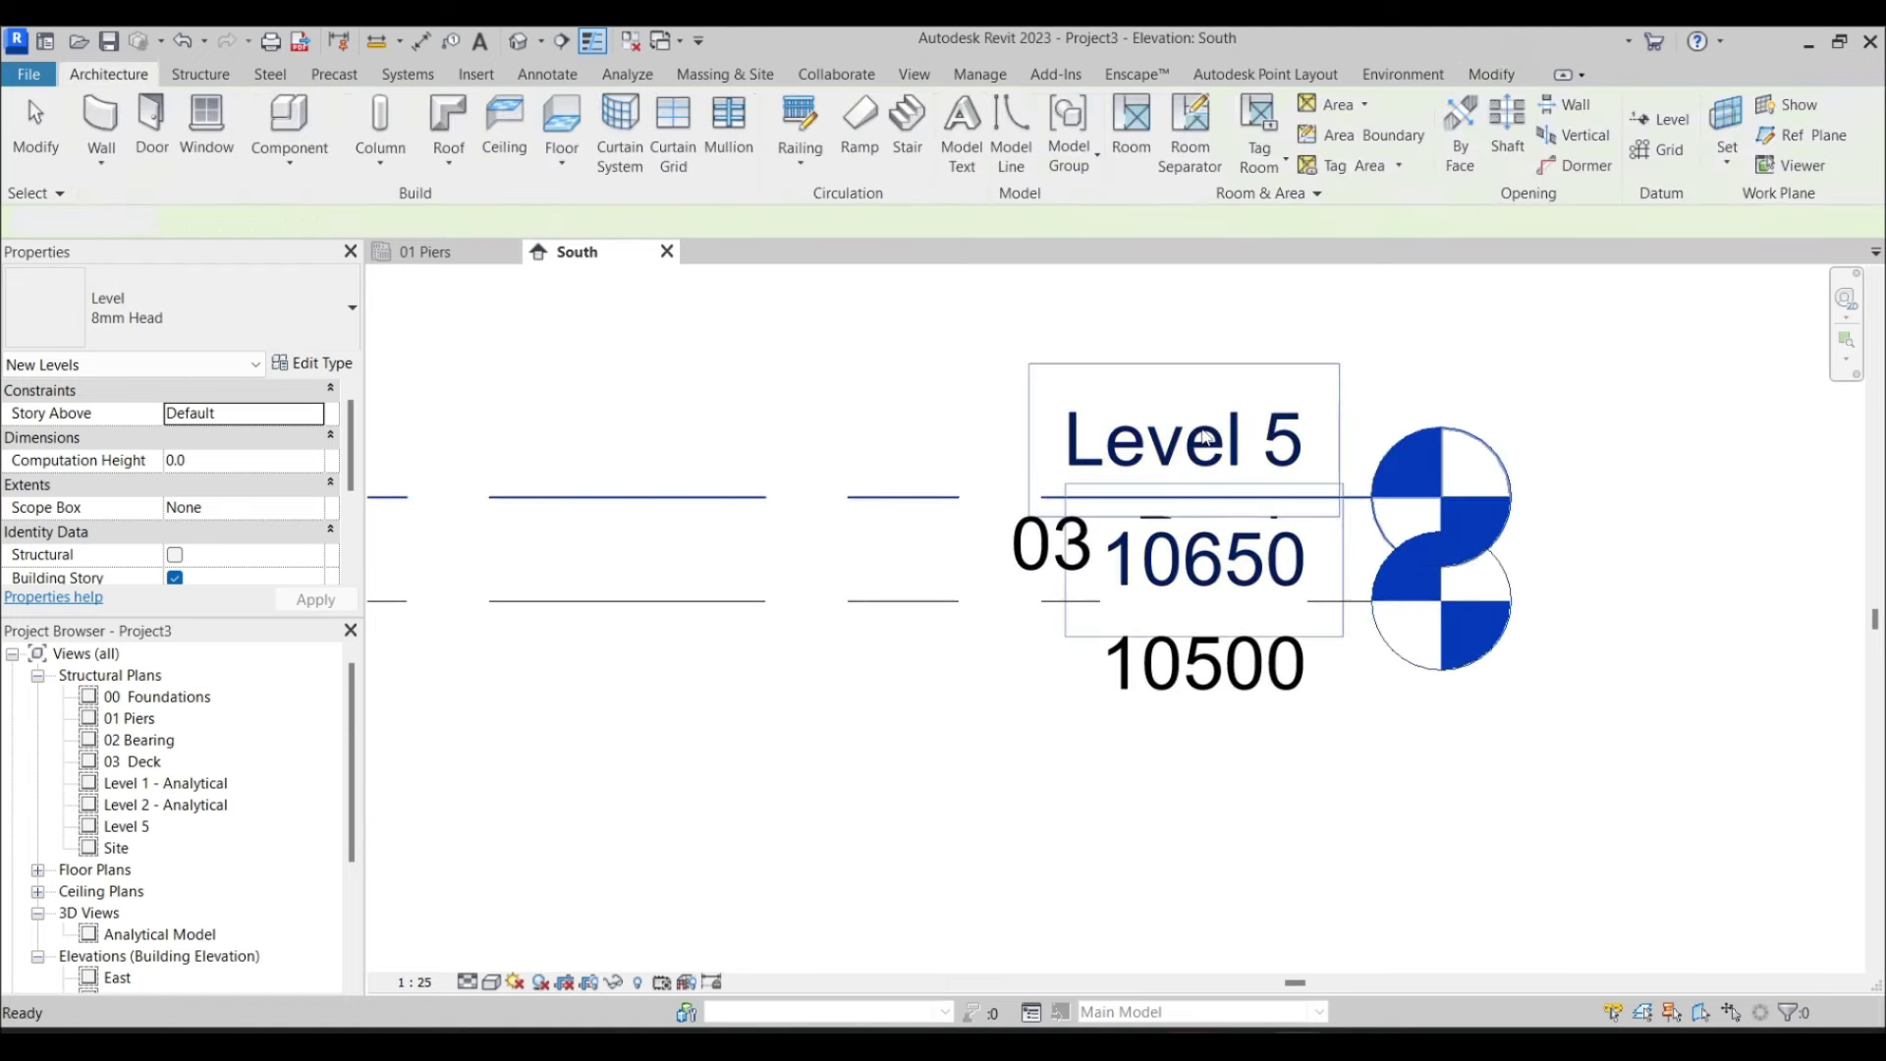
Rename the new level to '04 Road' and rename its matching views
{"action": "double_click", "coordinate": [1200, 442]}
{"action": "type", "text": "Road"}
{"action": "key", "text": "Return"}
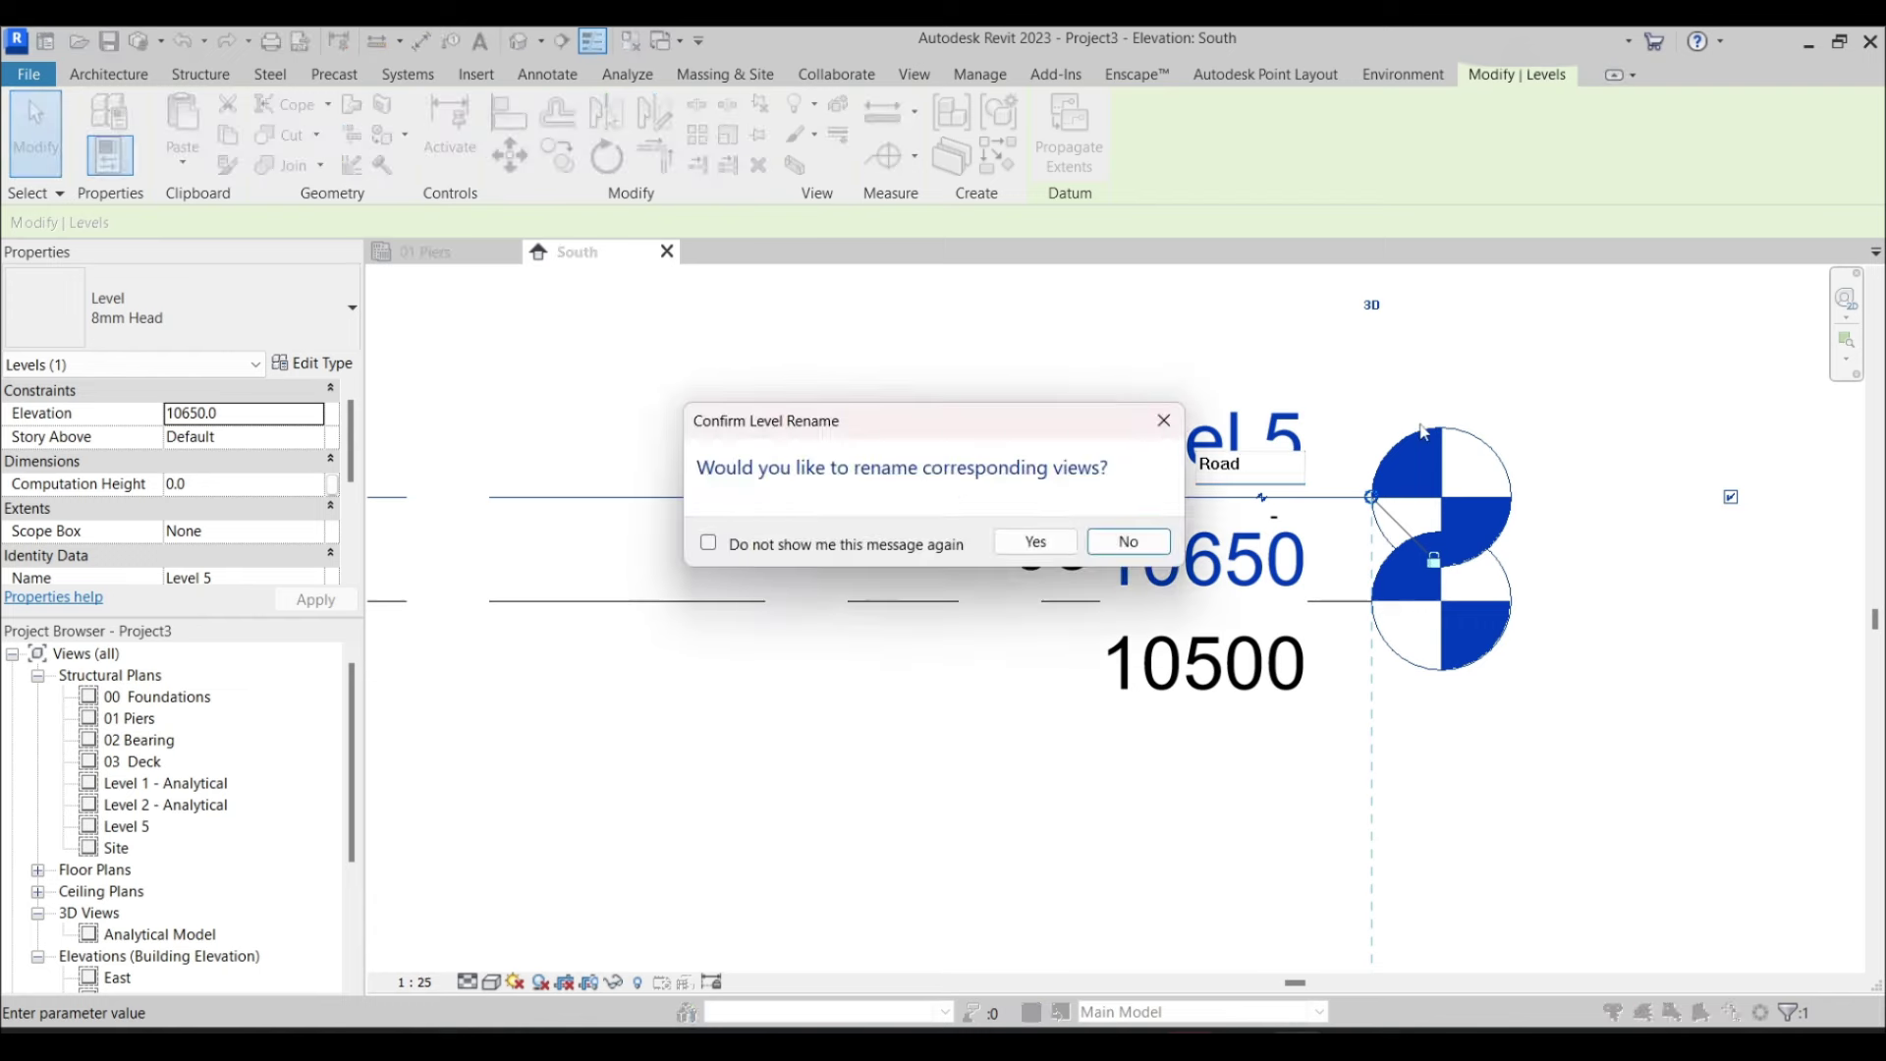
{"action": "left_click", "coordinate": [1034, 543]}
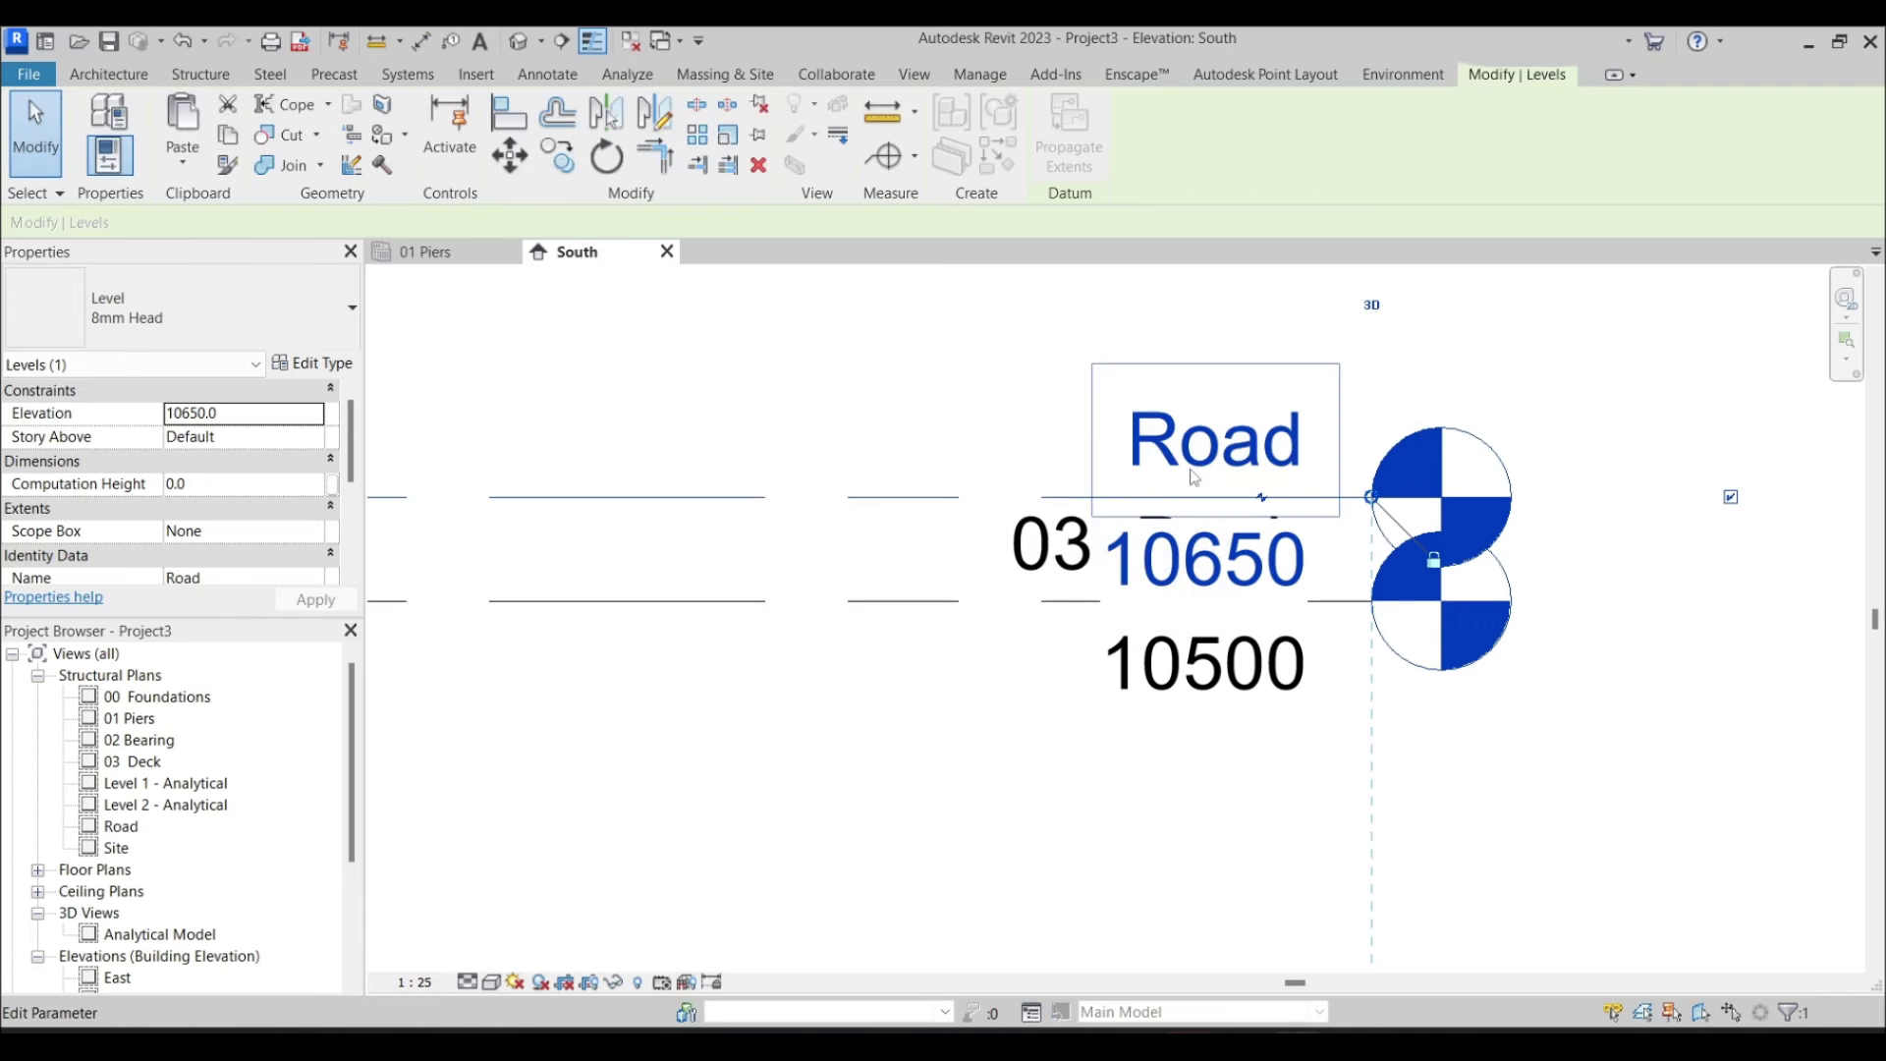
{"action": "left_click", "coordinate": [1202, 452]}
{"action": "left_click", "coordinate": [1202, 452]}
{"action": "left_click", "coordinate": [1199, 464]}
{"action": "type", "text": "04 Road"}
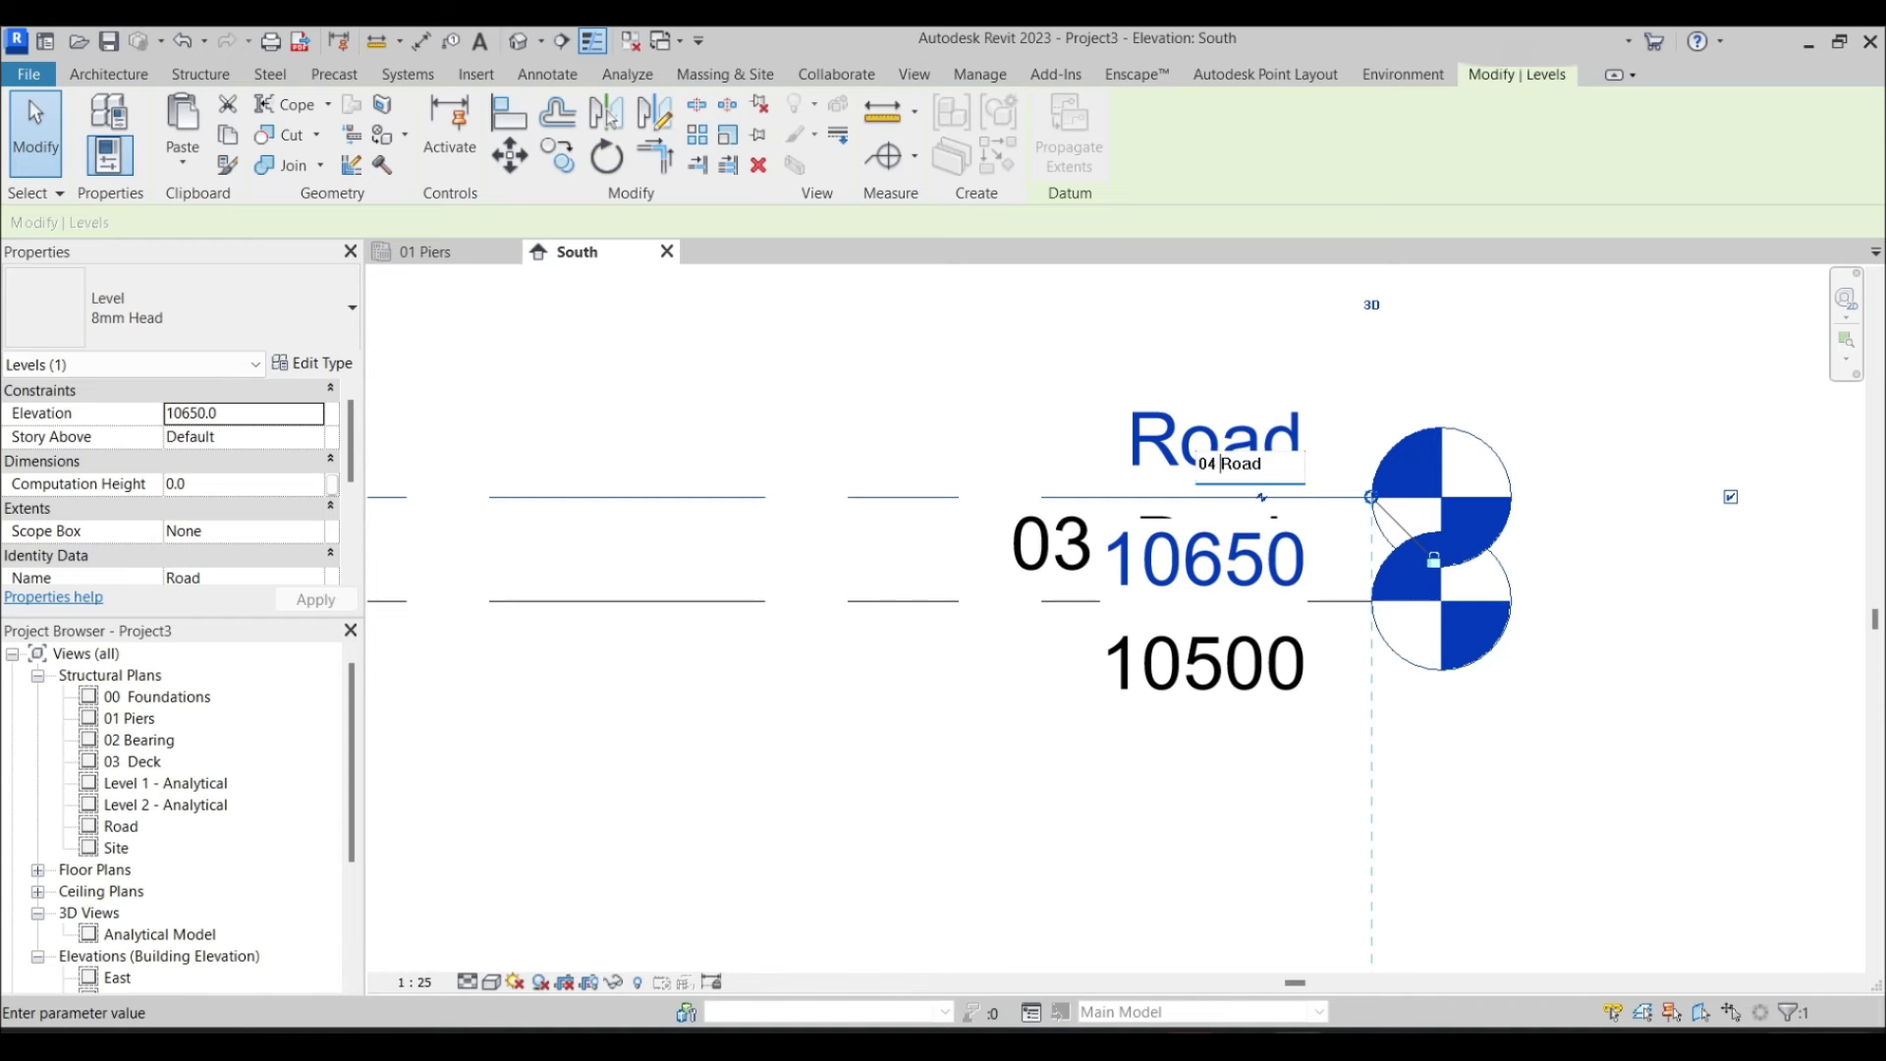
{"action": "key", "text": "Return"}
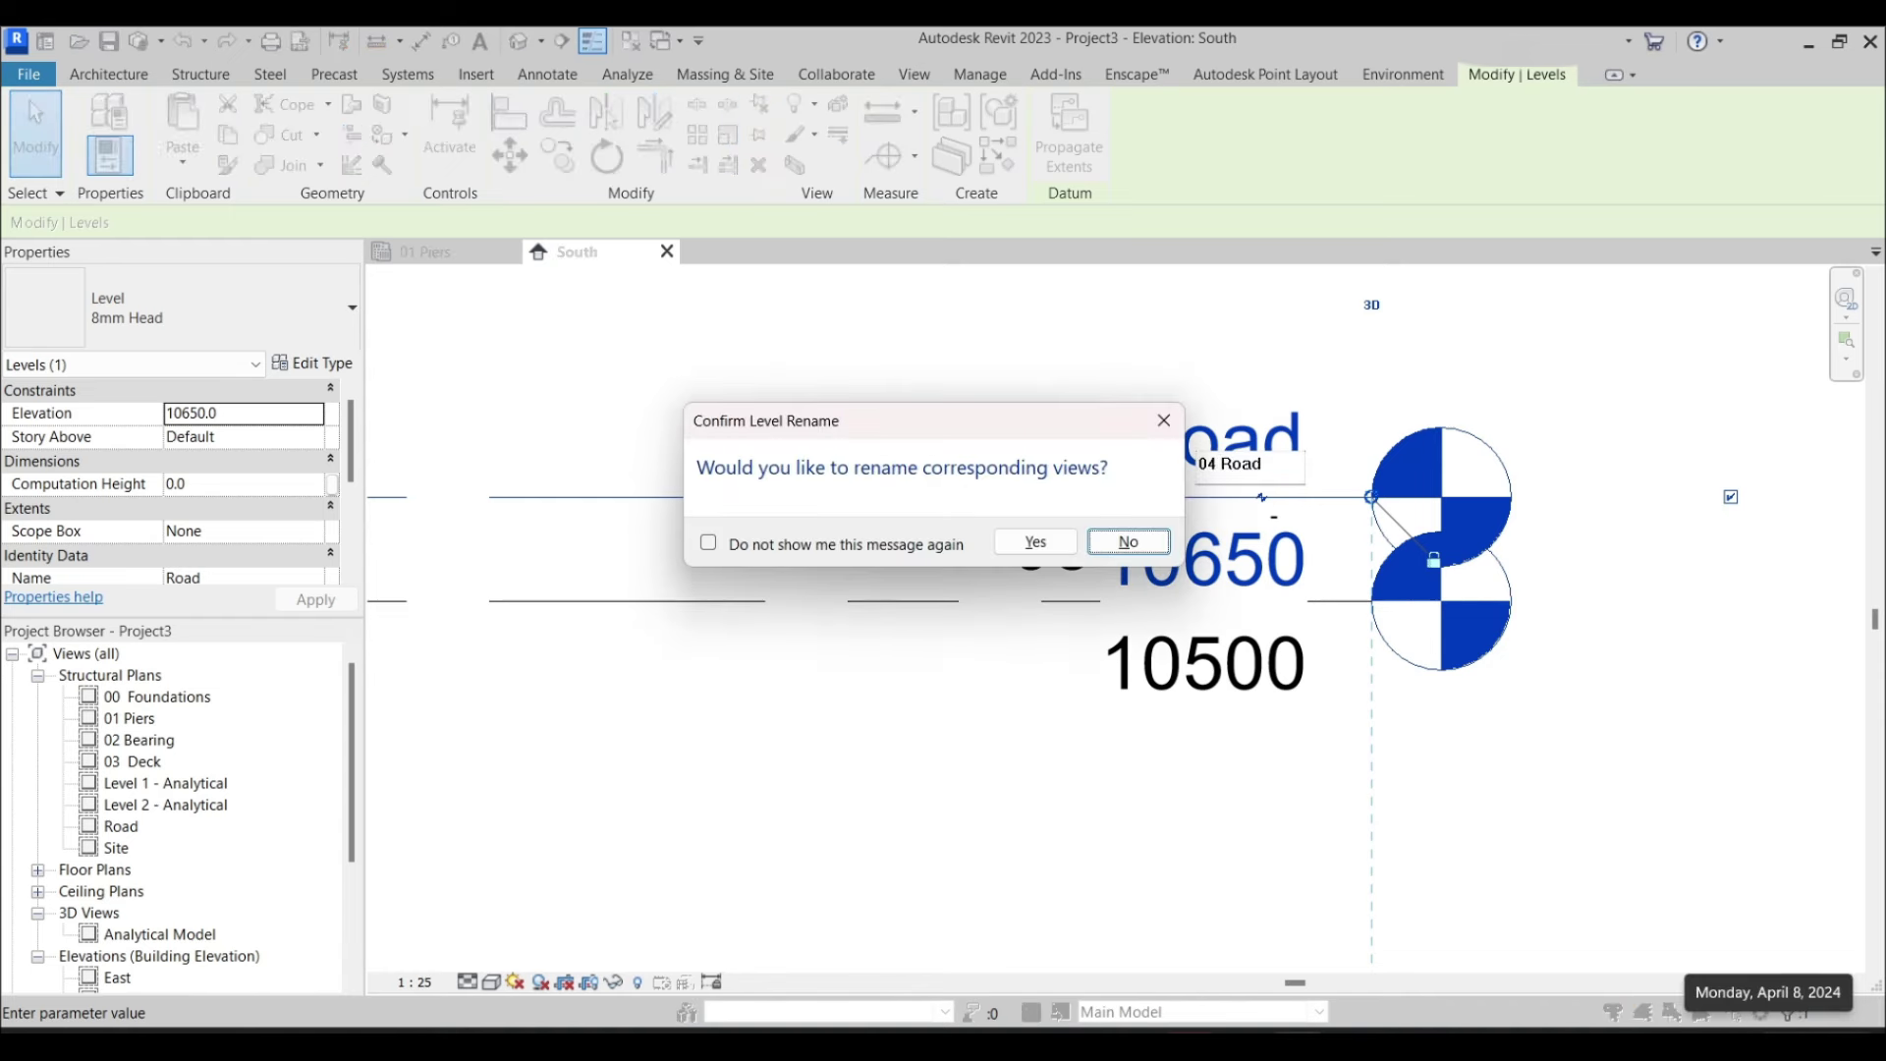
{"action": "left_click", "coordinate": [1035, 541]}
Offset the 04 Road level head above its line using the elbow grip
{"action": "scroll", "coordinate": [1017, 531], "scroll_direction": "down", "scroll_amount": 4}
{"action": "left_click", "coordinate": [1018, 532]}
{"action": "scroll", "coordinate": [1065, 520], "scroll_direction": "up", "scroll_amount": 3}
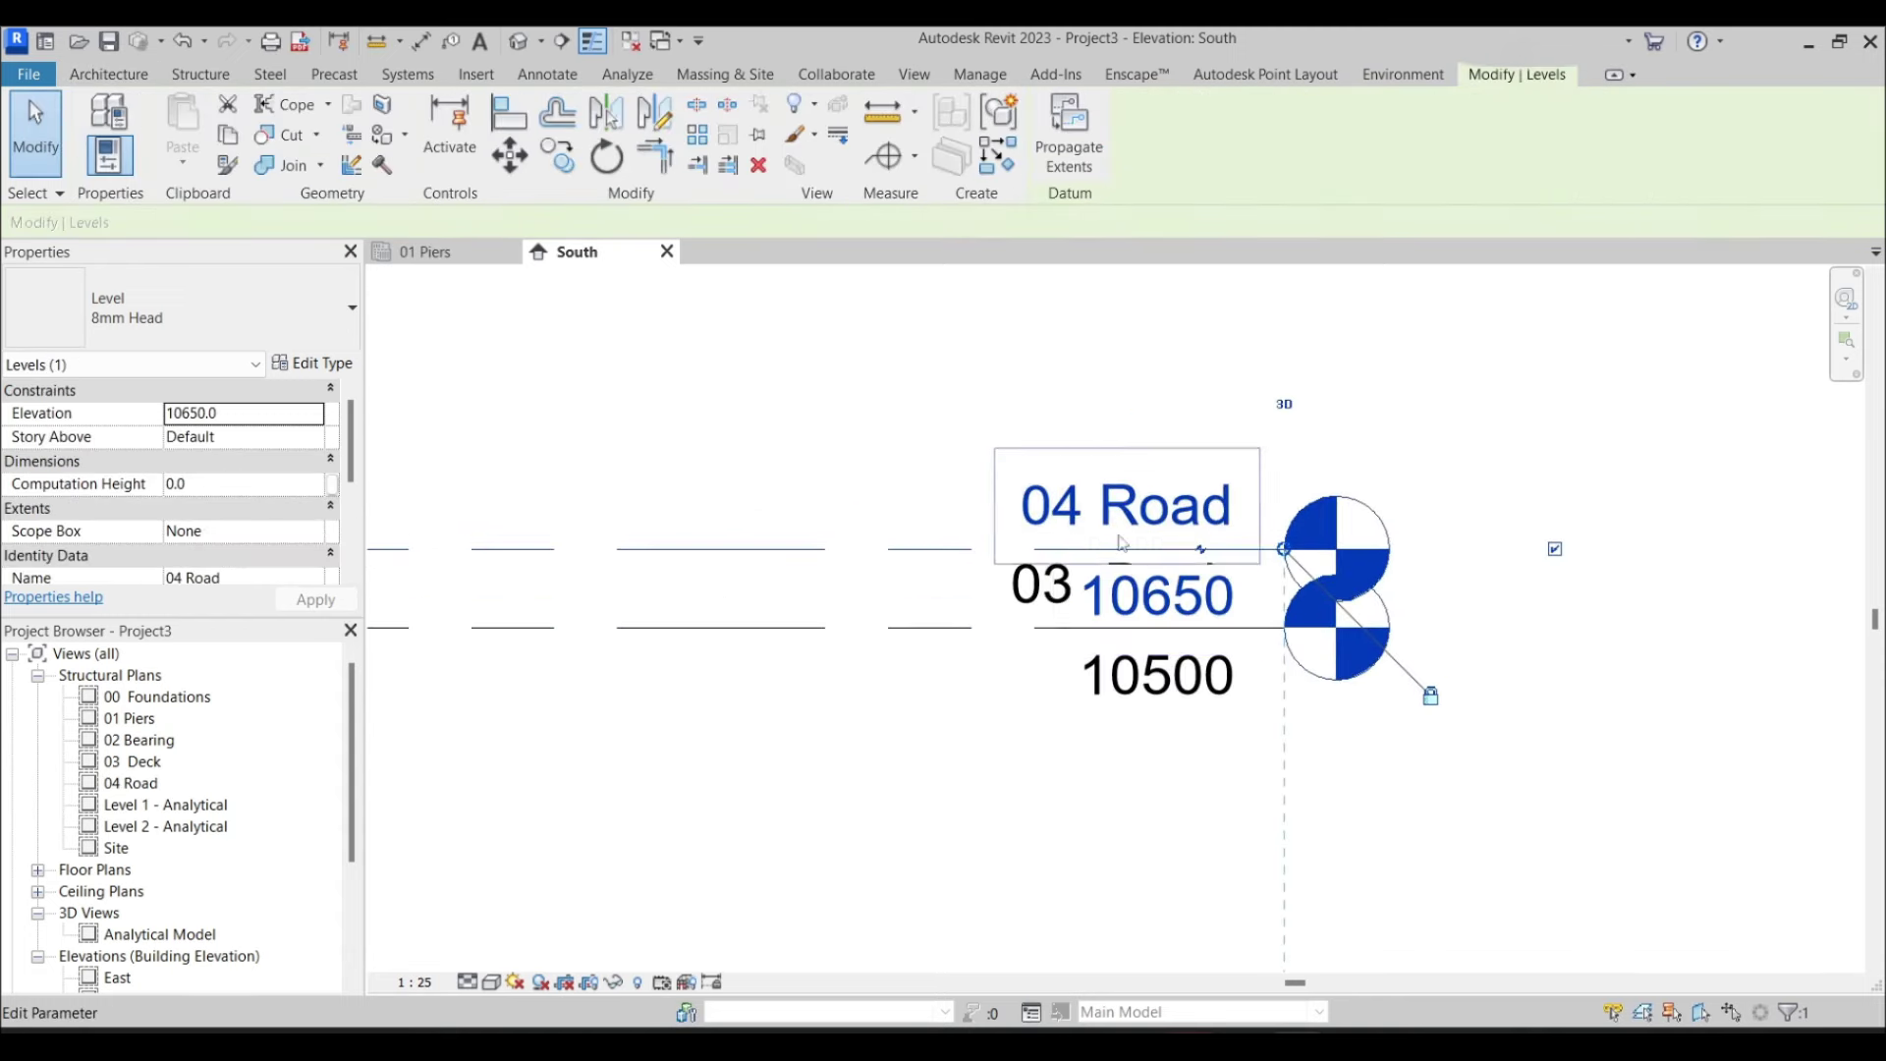
{"action": "left_click_drag", "start_coordinate": [1283, 550], "coordinate": [1227, 365]}
{"action": "left_click", "coordinate": [1254, 811]}
{"action": "scroll", "coordinate": [1257, 773], "scroll_direction": "down", "scroll_amount": 1}
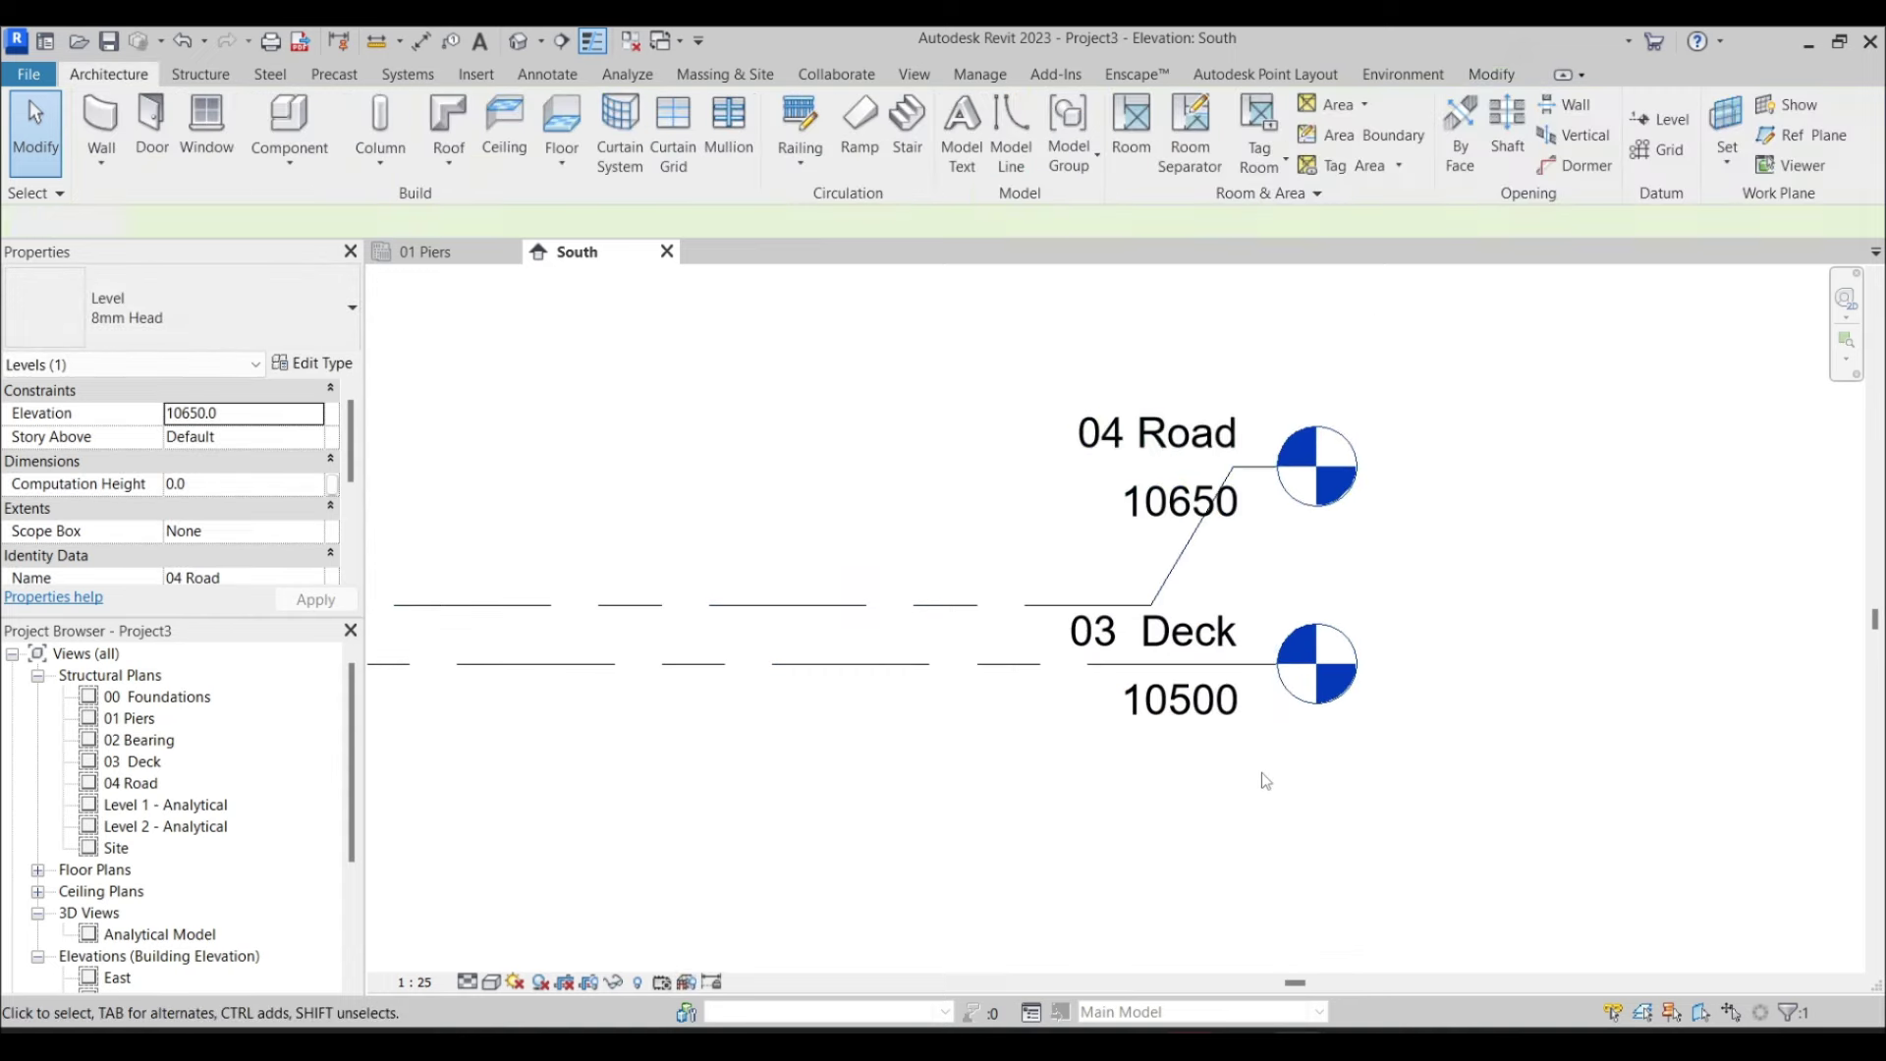
{"action": "scroll", "coordinate": [1278, 769], "scroll_direction": "down", "scroll_amount": 3}
{"action": "middle_click_drag", "start_coordinate": [1357, 706], "coordinate": [1464, 442]}
{"action": "scroll", "coordinate": [1407, 569], "scroll_direction": "down", "scroll_amount": 2}
{"action": "middle_click_drag", "start_coordinate": [1457, 616], "coordinate": [1695, 623]}
{"action": "scroll", "coordinate": [1284, 610], "scroll_direction": "down", "scroll_amount": 3}
{"action": "middle_click_drag", "start_coordinate": [1315, 637], "coordinate": [1339, 640]}
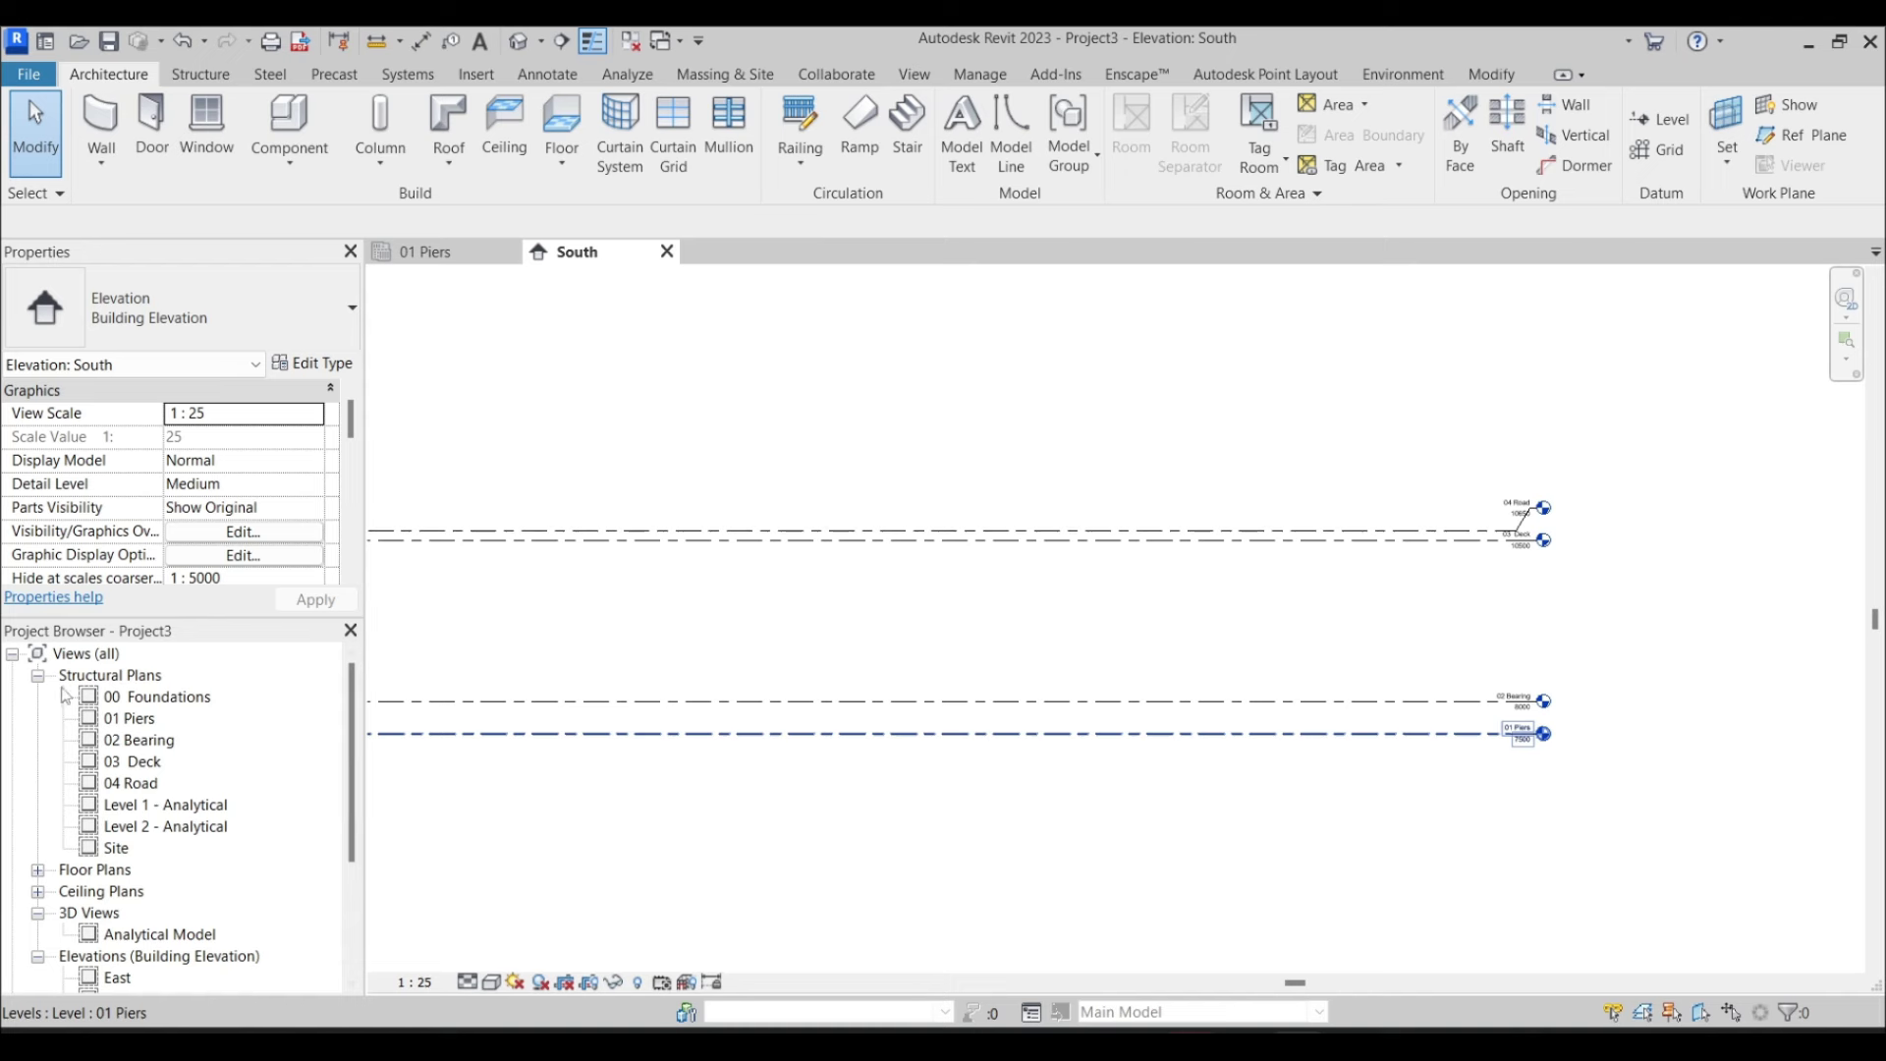
Review the floor plan and structural plan lists in the Project Browser
{"action": "left_click", "coordinate": [39, 871]}
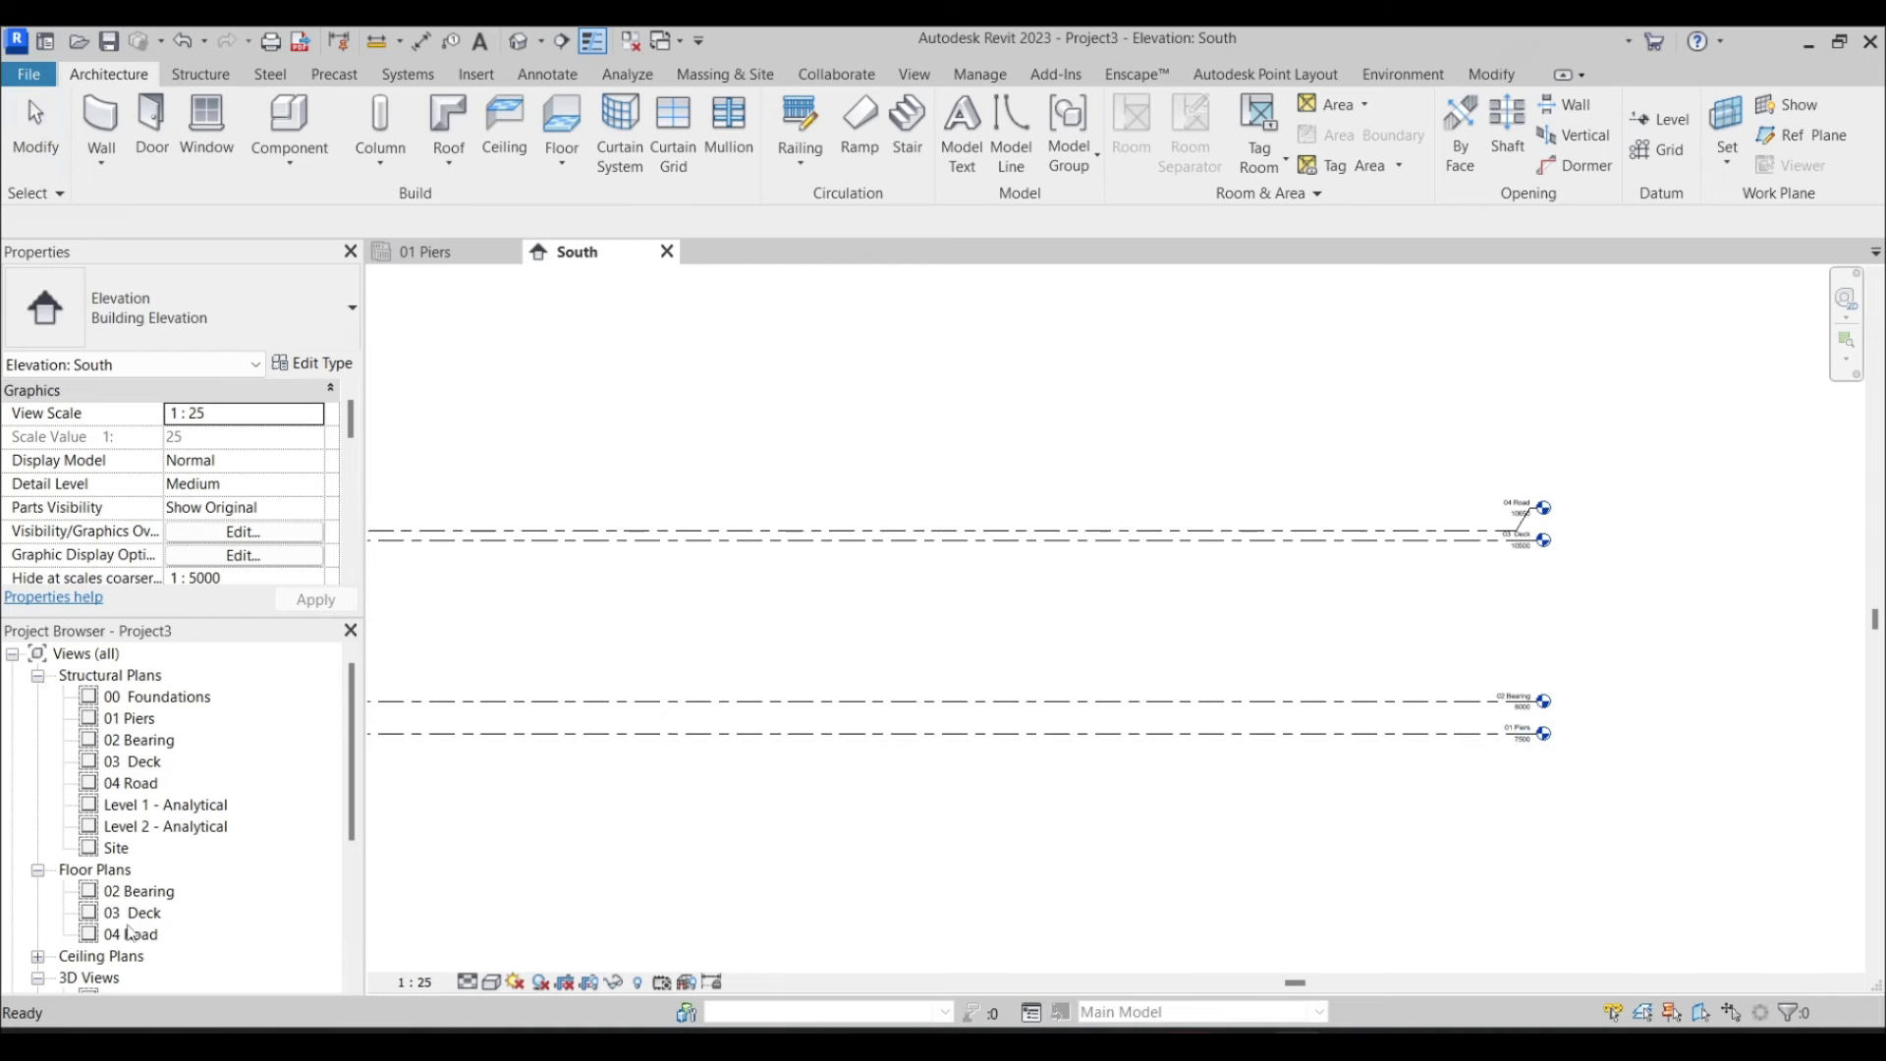
{"action": "scroll", "coordinate": [131, 933], "scroll_direction": "down", "scroll_amount": 1}
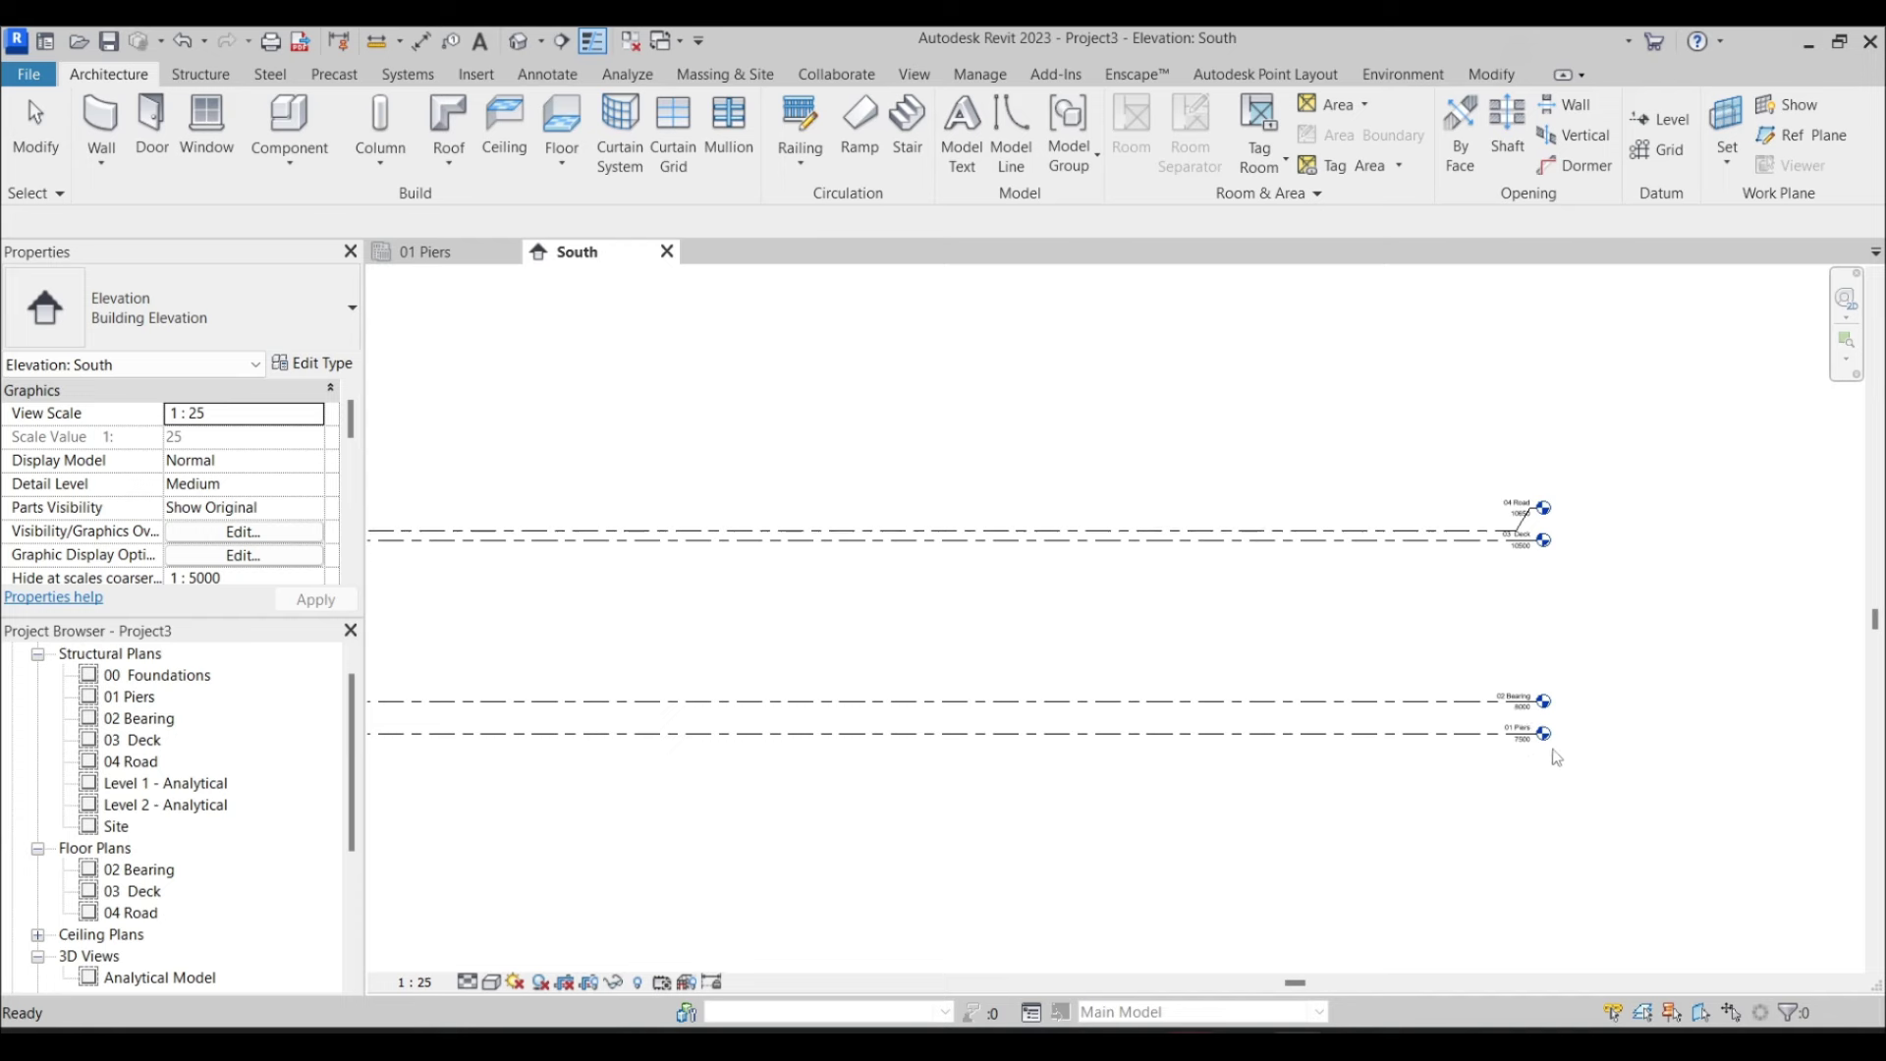
{"action": "scroll", "coordinate": [1524, 734], "scroll_direction": "up", "scroll_amount": 3}
{"action": "scroll", "coordinate": [1524, 734], "scroll_direction": "down", "scroll_amount": 4}
{"action": "middle_click_drag", "start_coordinate": [1528, 570], "coordinate": [1518, 393]}
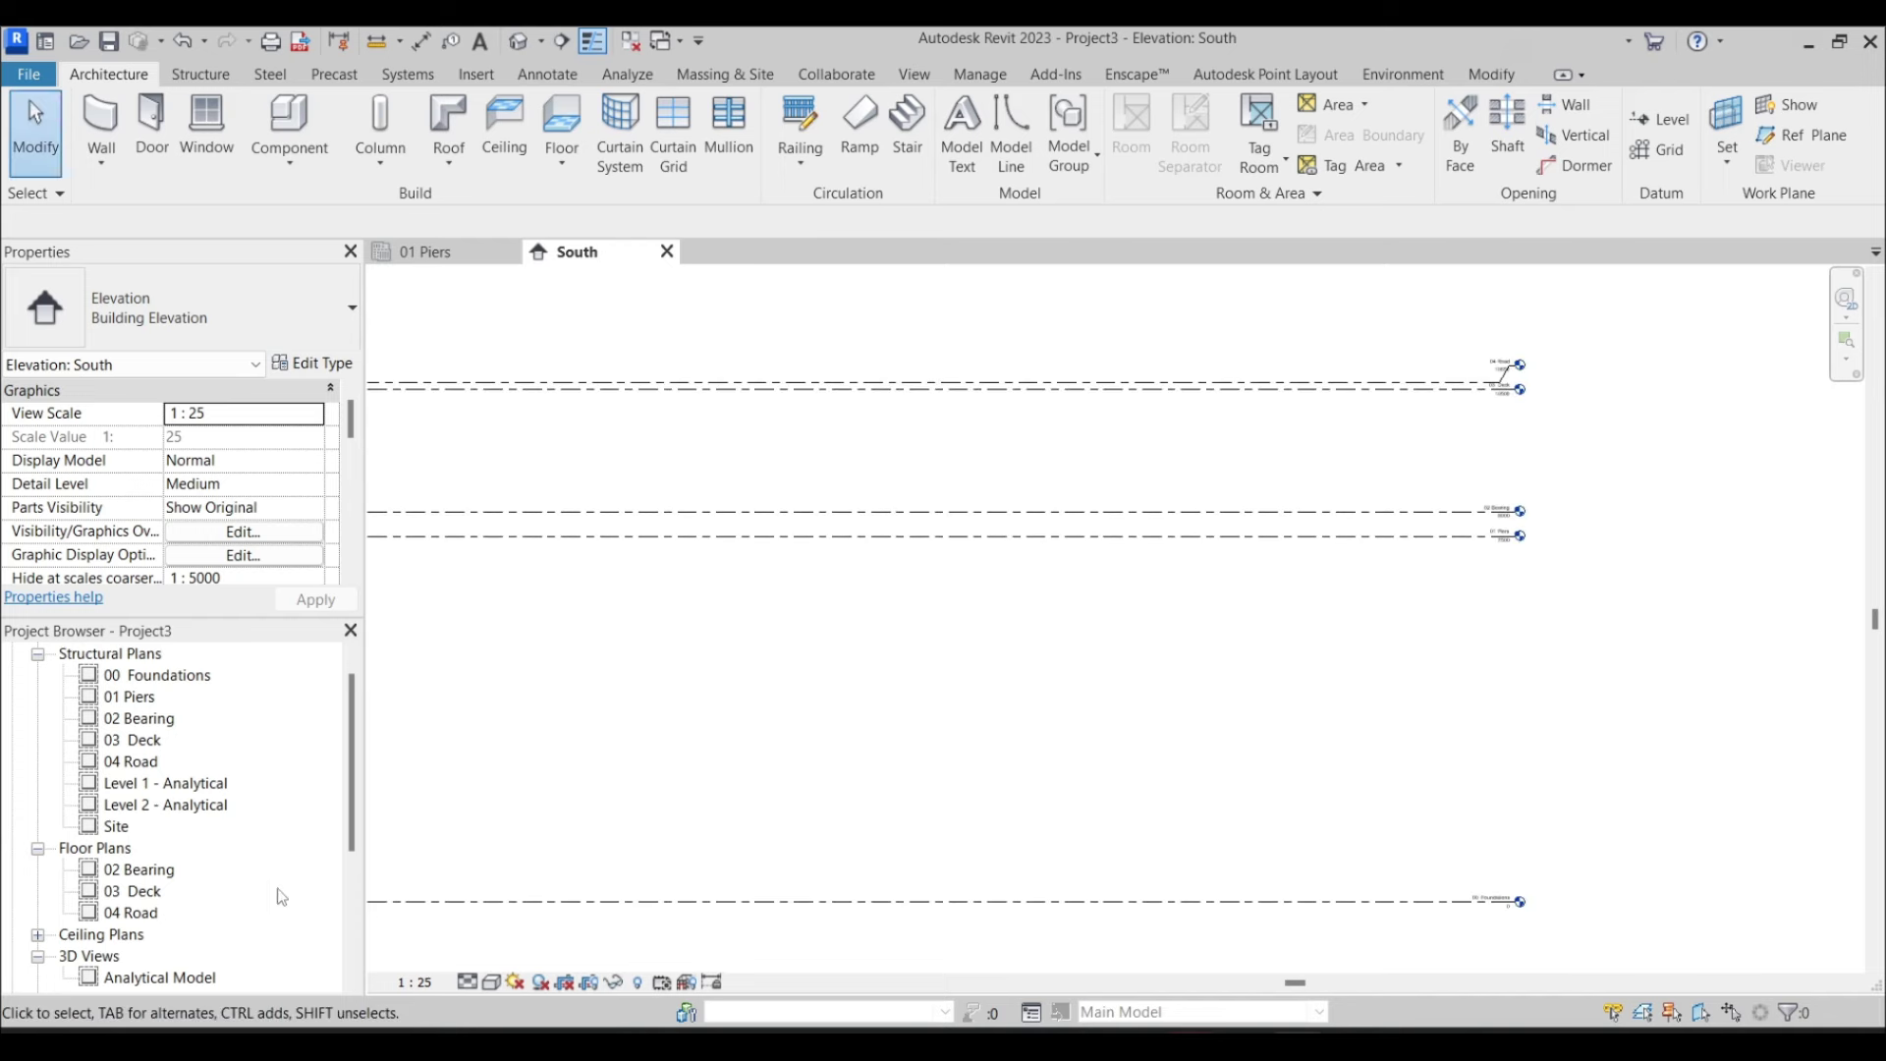
{"action": "left_click", "coordinate": [36, 656]}
Create floor plan views for 00 Foundations and 01 Piers
{"action": "left_click", "coordinate": [923, 80]}
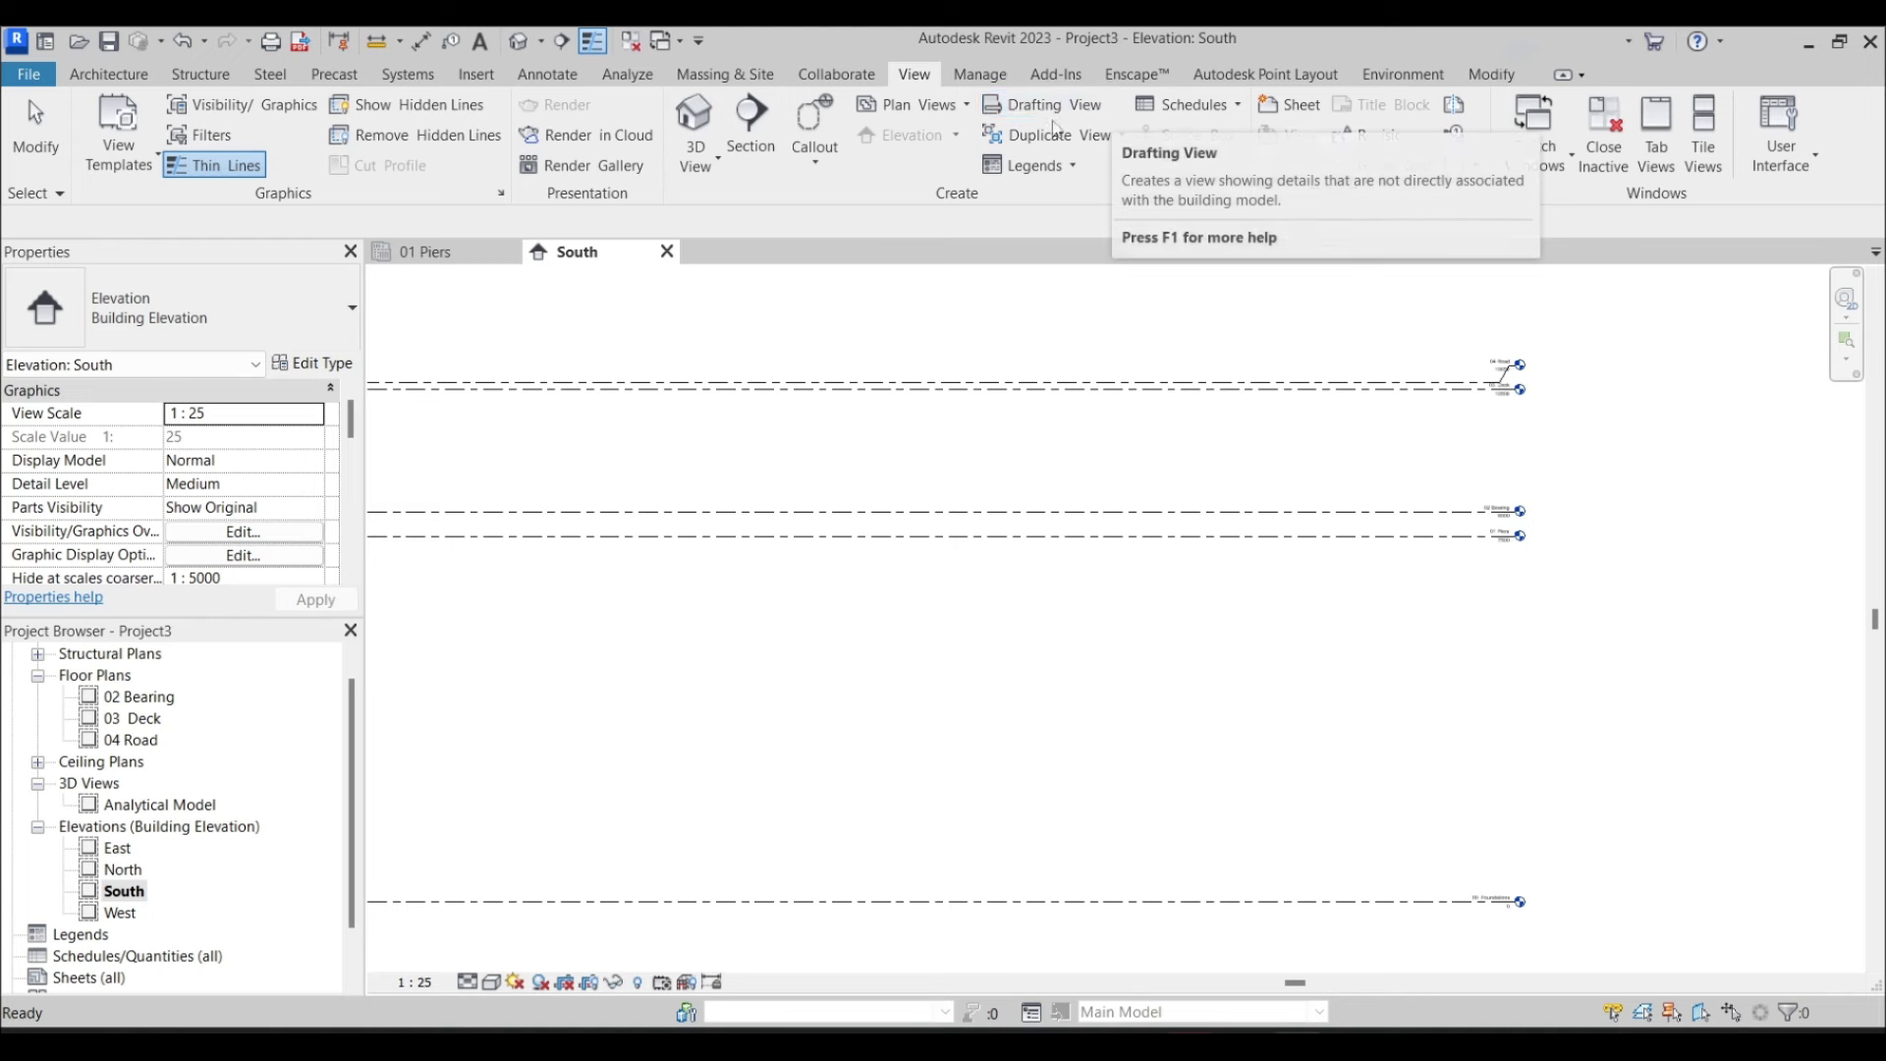
{"action": "left_click", "coordinate": [913, 104]}
{"action": "left_click", "coordinate": [881, 225]}
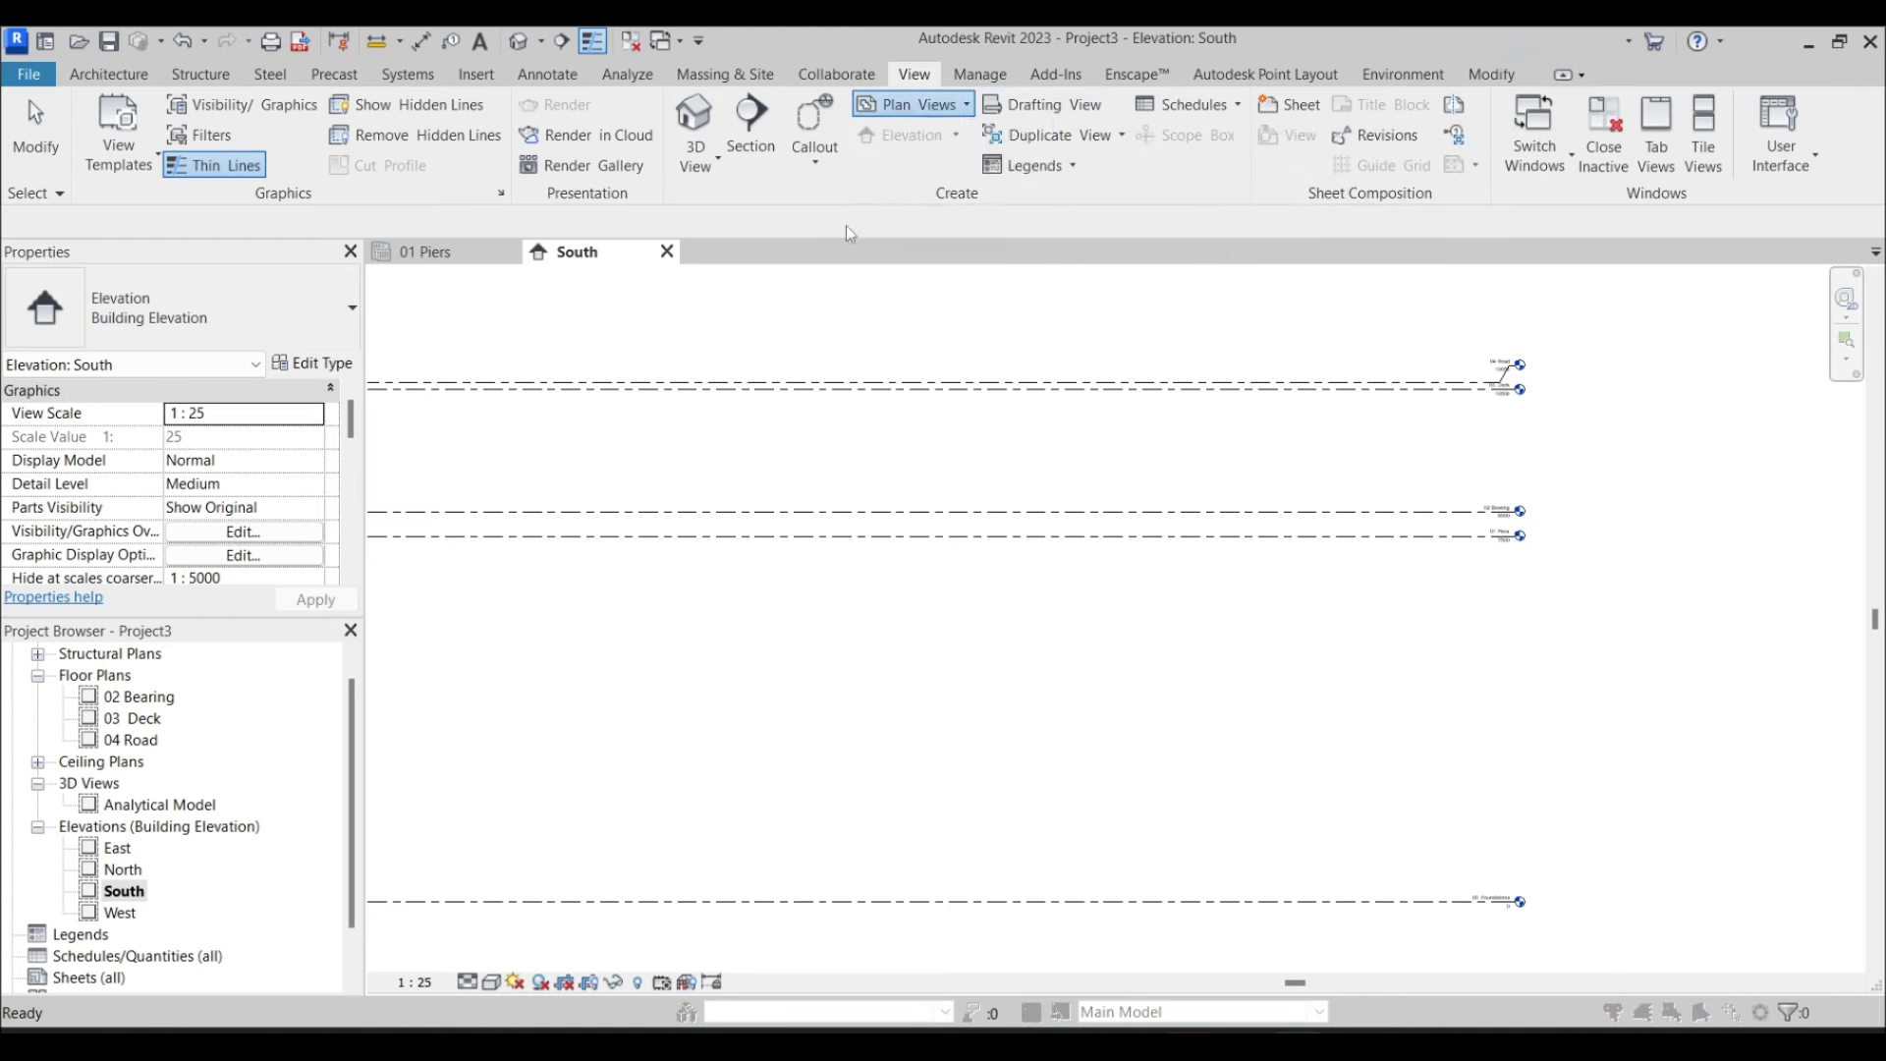
{"action": "left_click", "coordinate": [837, 454], "text": "shift"}
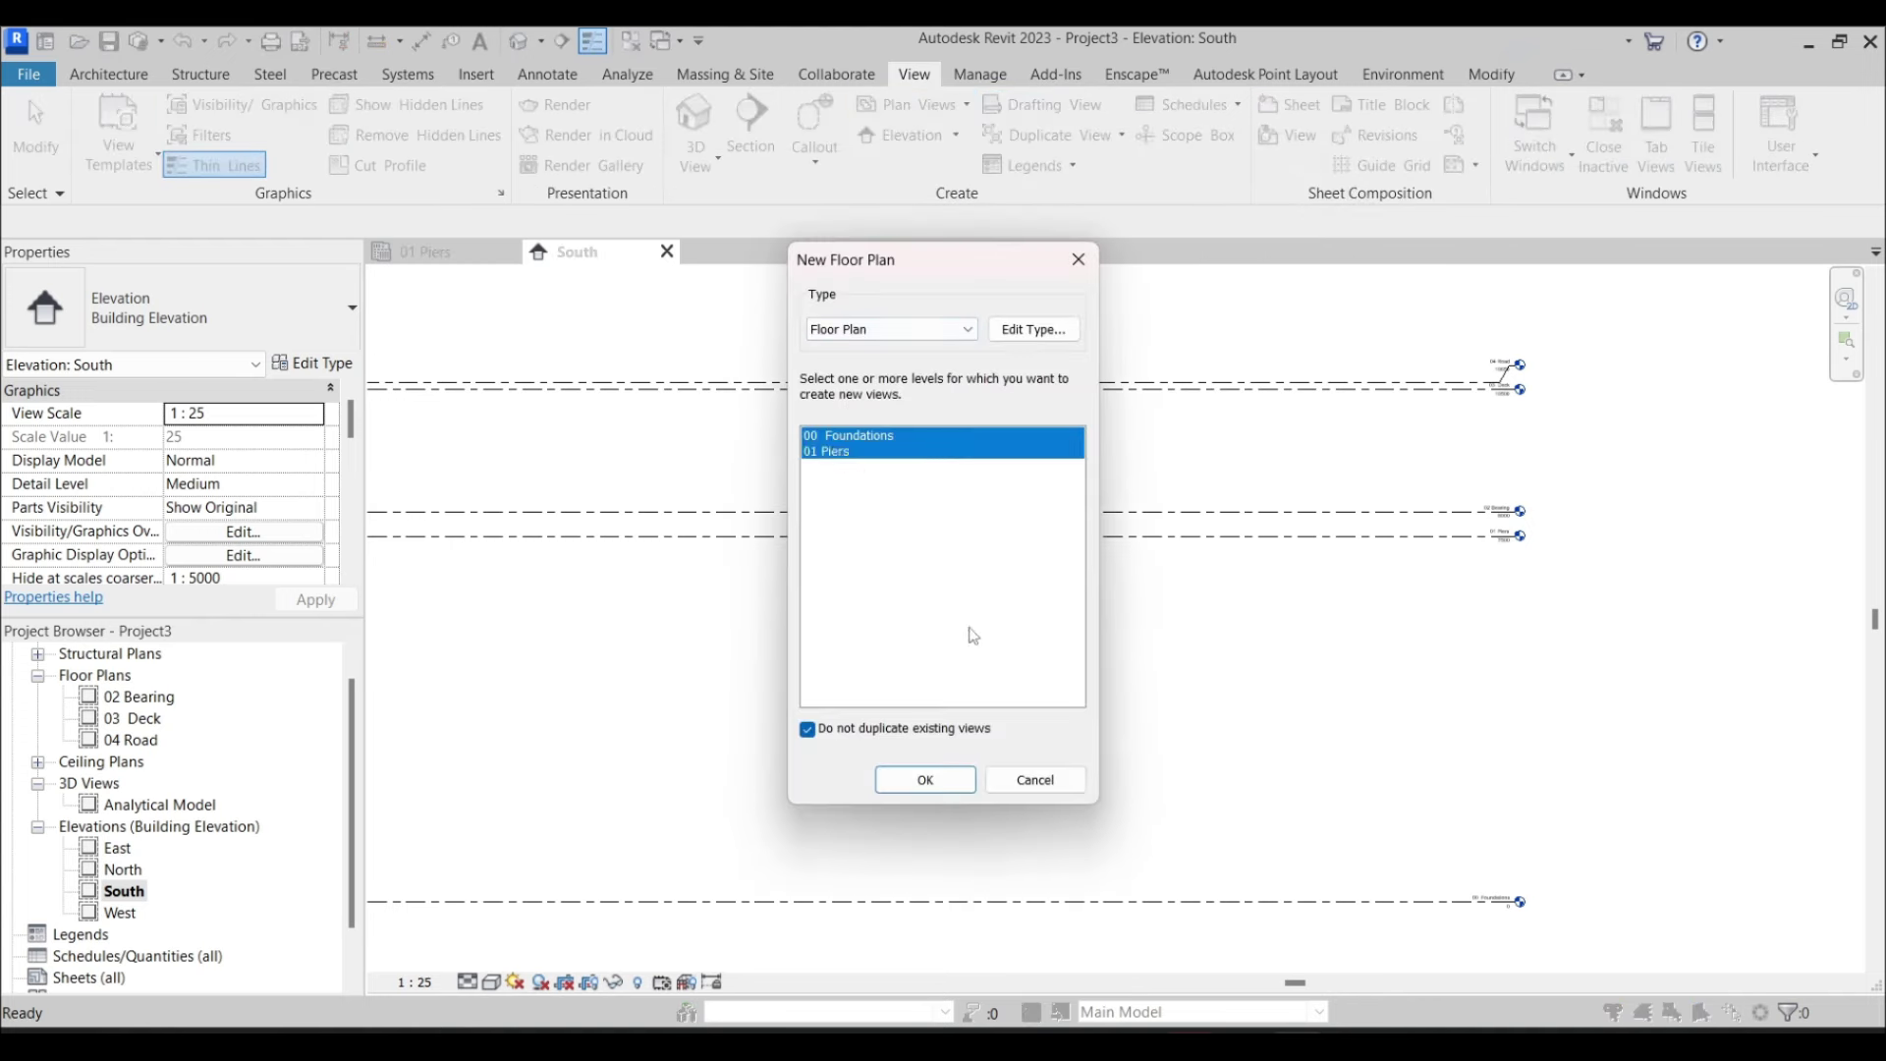
{"action": "left_click", "coordinate": [923, 774]}
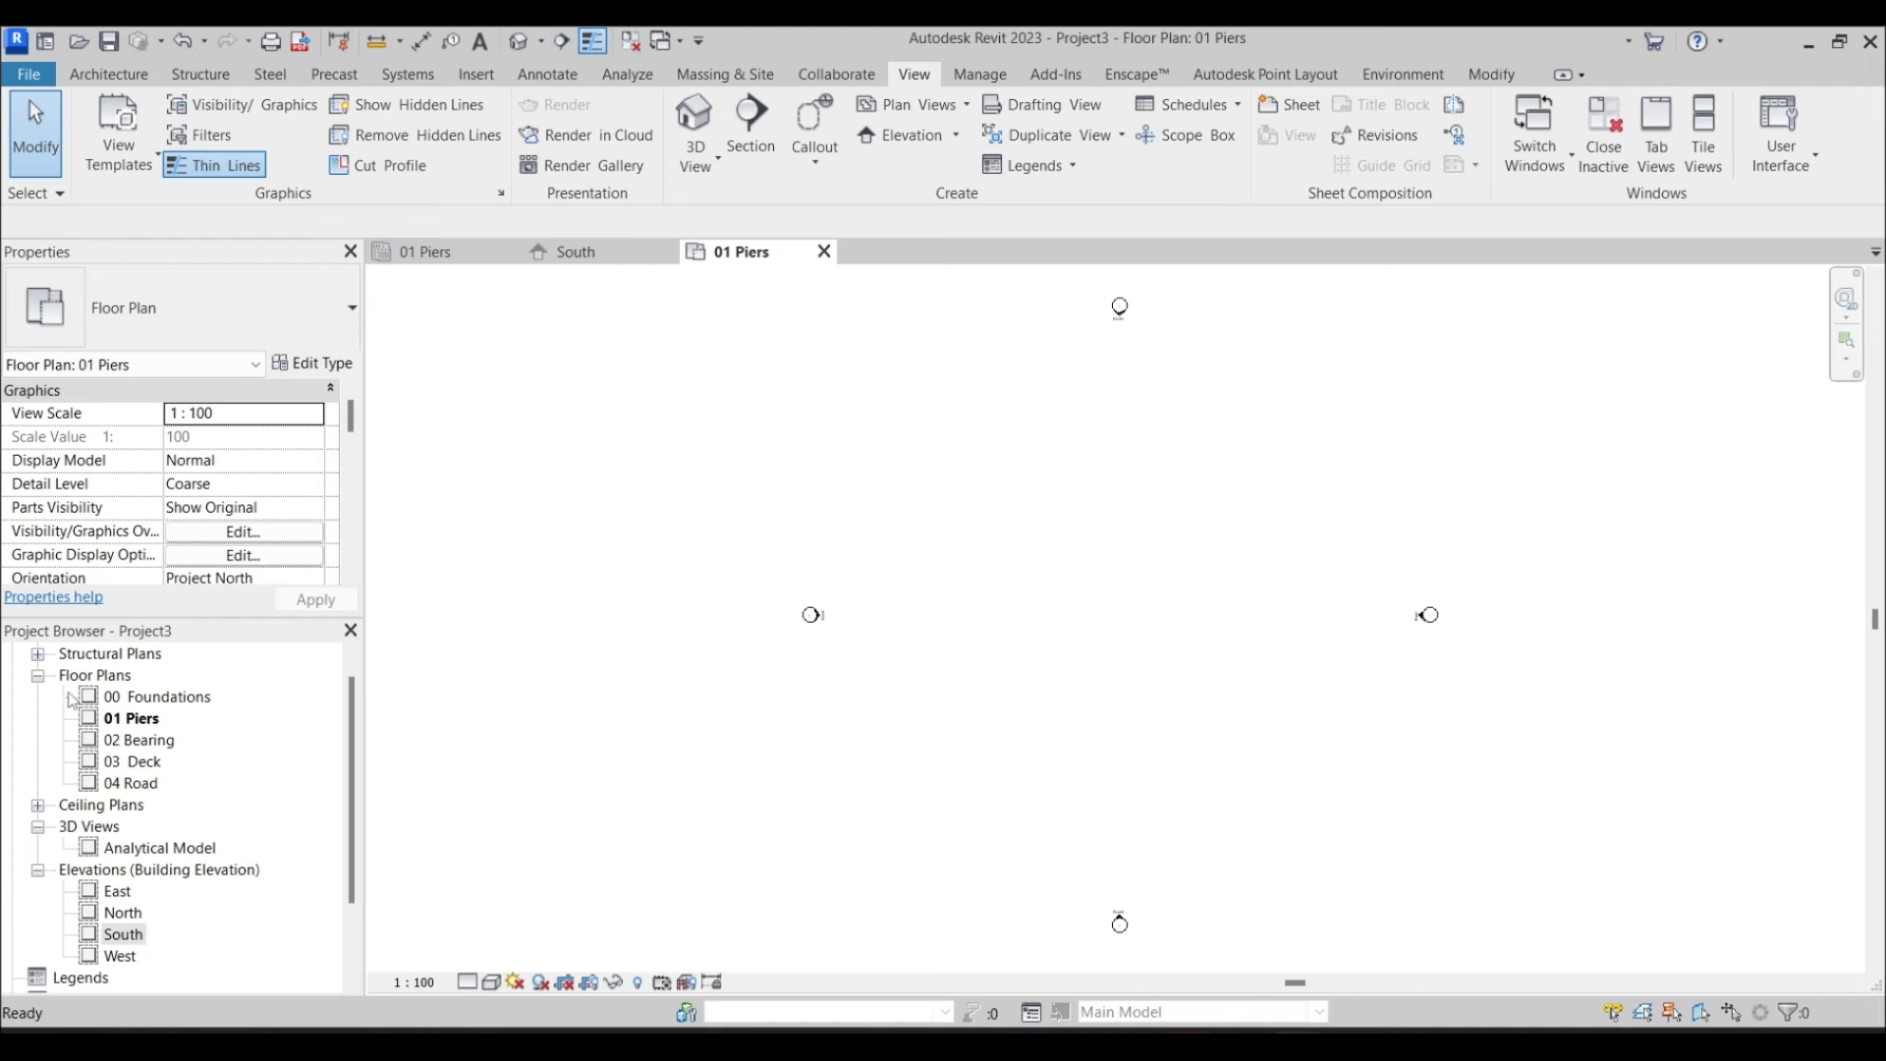
Pan the 01 Piers plan, then start and cancel the Grid tool
{"action": "scroll", "coordinate": [935, 678], "scroll_direction": "up", "scroll_amount": 4}
{"action": "scroll", "coordinate": [934, 678], "scroll_direction": "down", "scroll_amount": 3}
{"action": "middle_click_drag", "start_coordinate": [934, 677], "coordinate": [771, 796]}
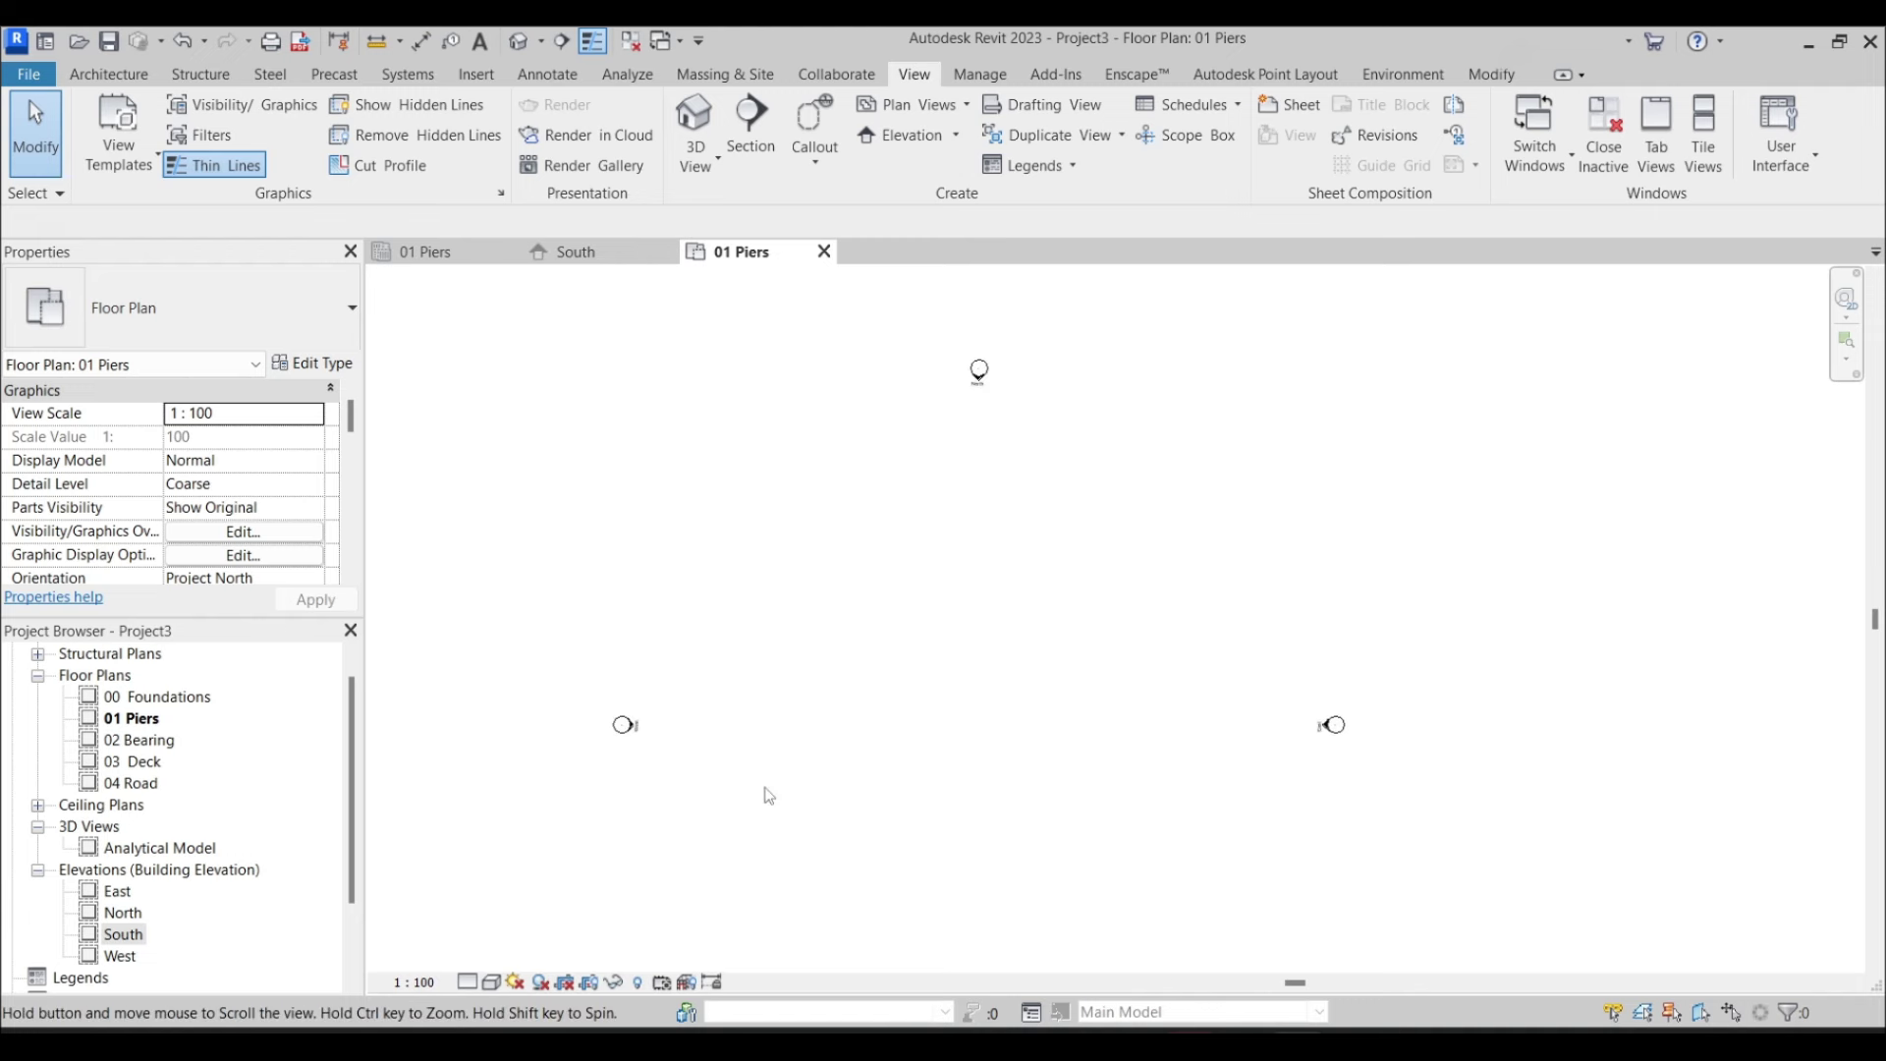
{"action": "left_click", "coordinate": [108, 74]}
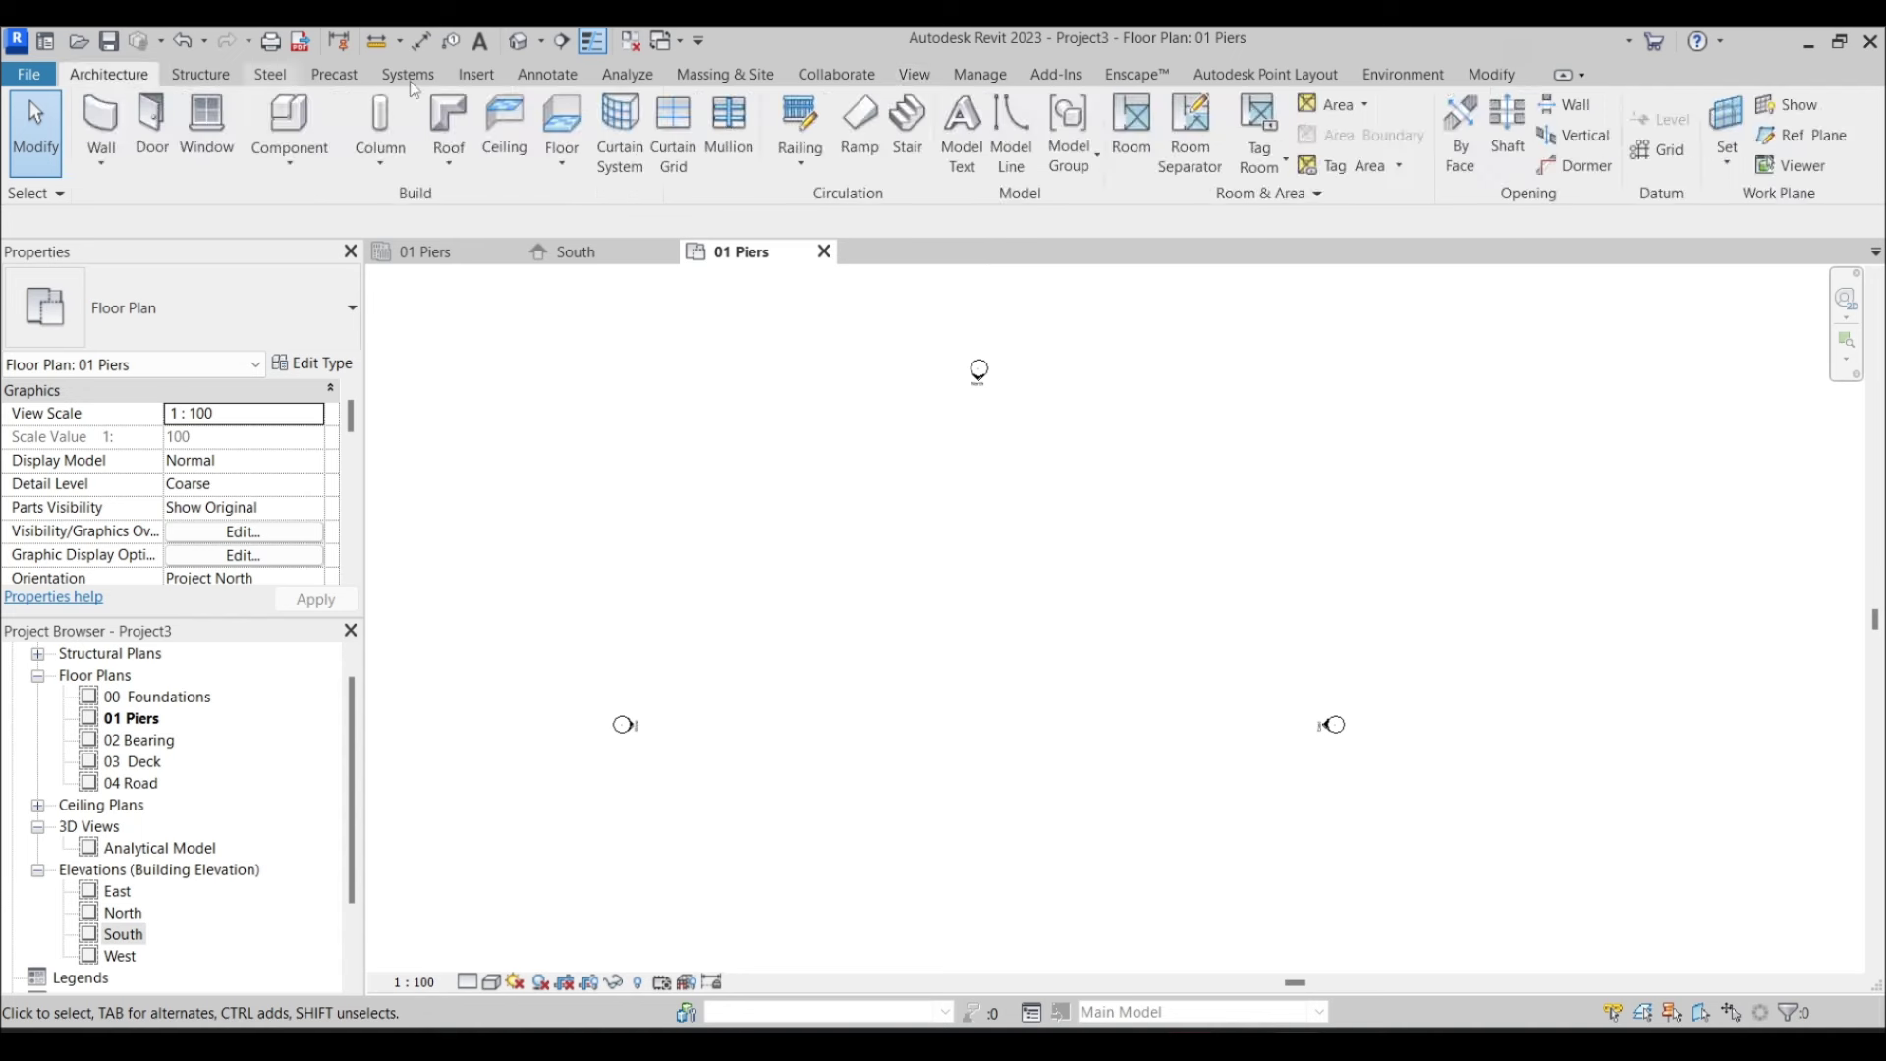
{"action": "left_click", "coordinate": [1671, 149]}
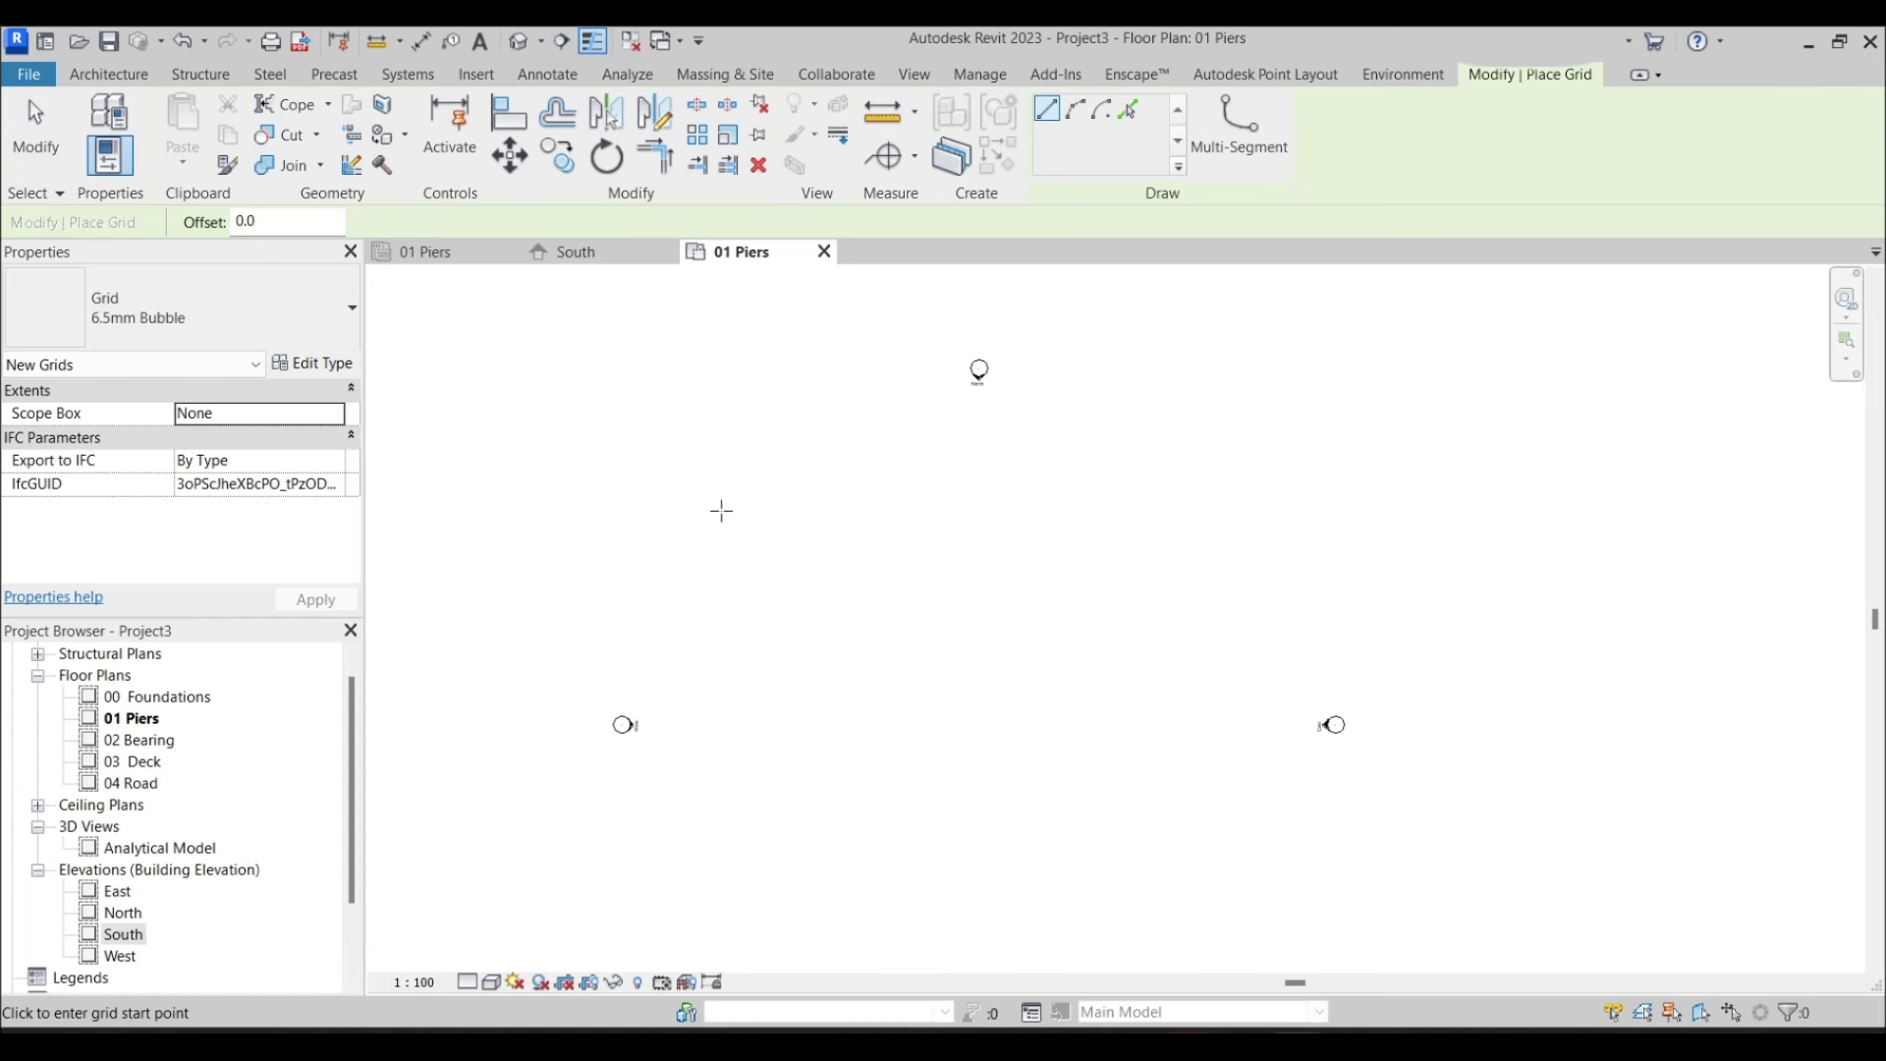
{"action": "scroll", "coordinate": [704, 509], "scroll_direction": "down", "scroll_amount": 3}
{"action": "key", "text": "Escape"}
{"action": "key", "text": "Escape"}
Move one elevation marker far to the right and another further to the left
{"action": "left_click_drag", "start_coordinate": [1013, 539], "coordinate": [1161, 657]}
{"action": "left_click", "coordinate": [510, 155]}
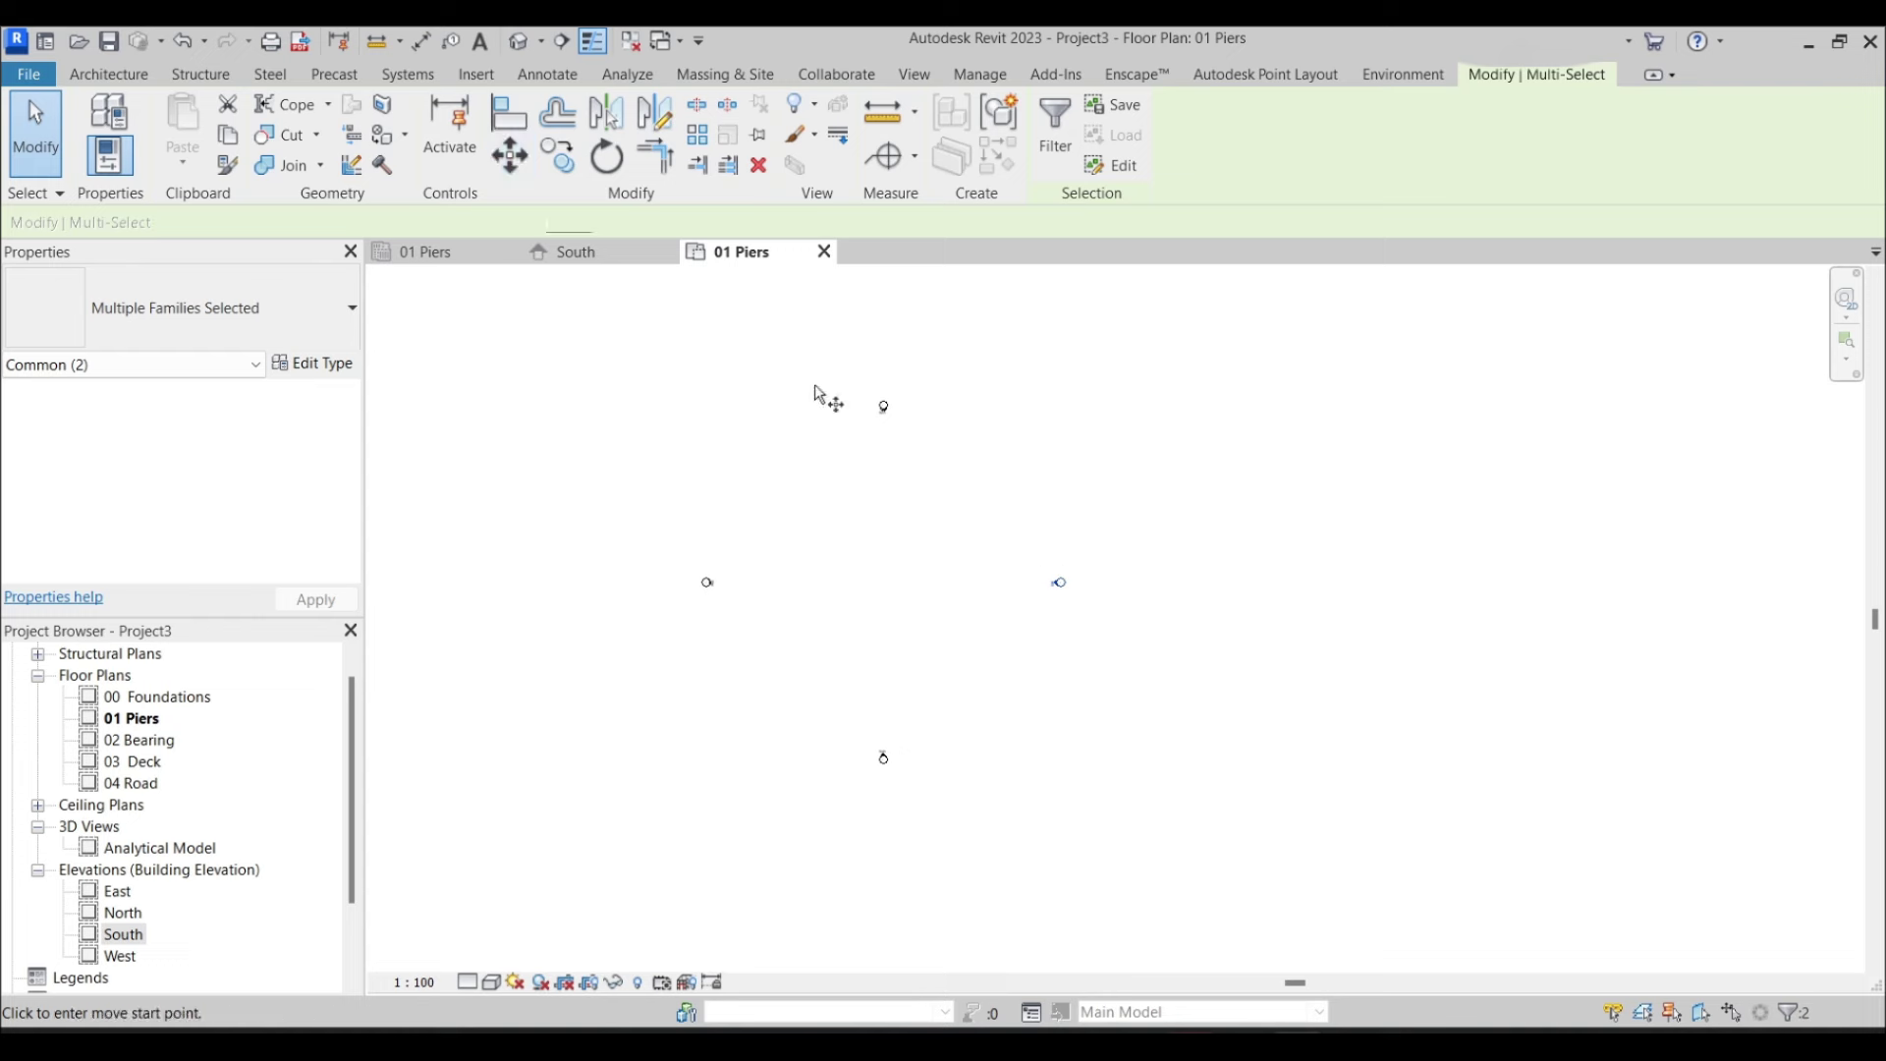
{"action": "left_click", "coordinate": [1059, 583]}
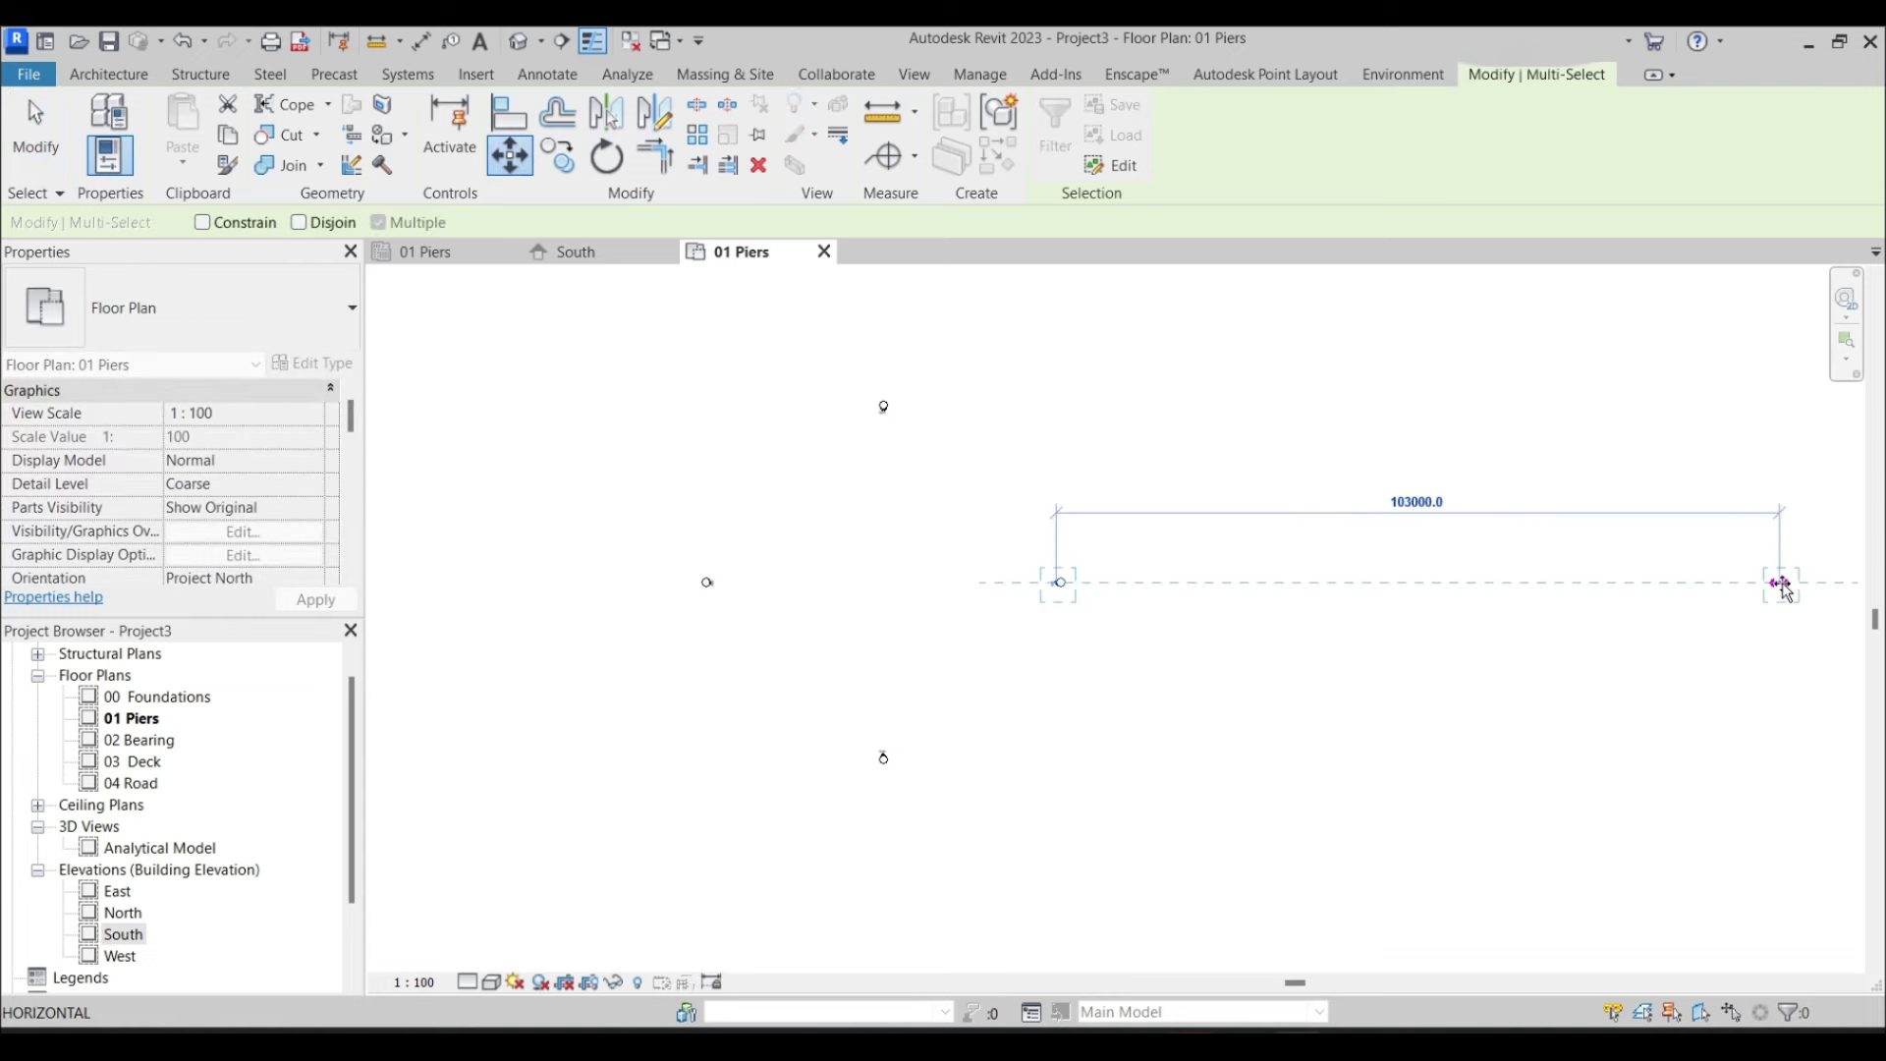
{"action": "left_click", "coordinate": [1781, 584]}
{"action": "middle_click_drag", "start_coordinate": [1235, 583], "coordinate": [1717, 515]}
{"action": "left_click_drag", "start_coordinate": [1042, 434], "coordinate": [1326, 624]}
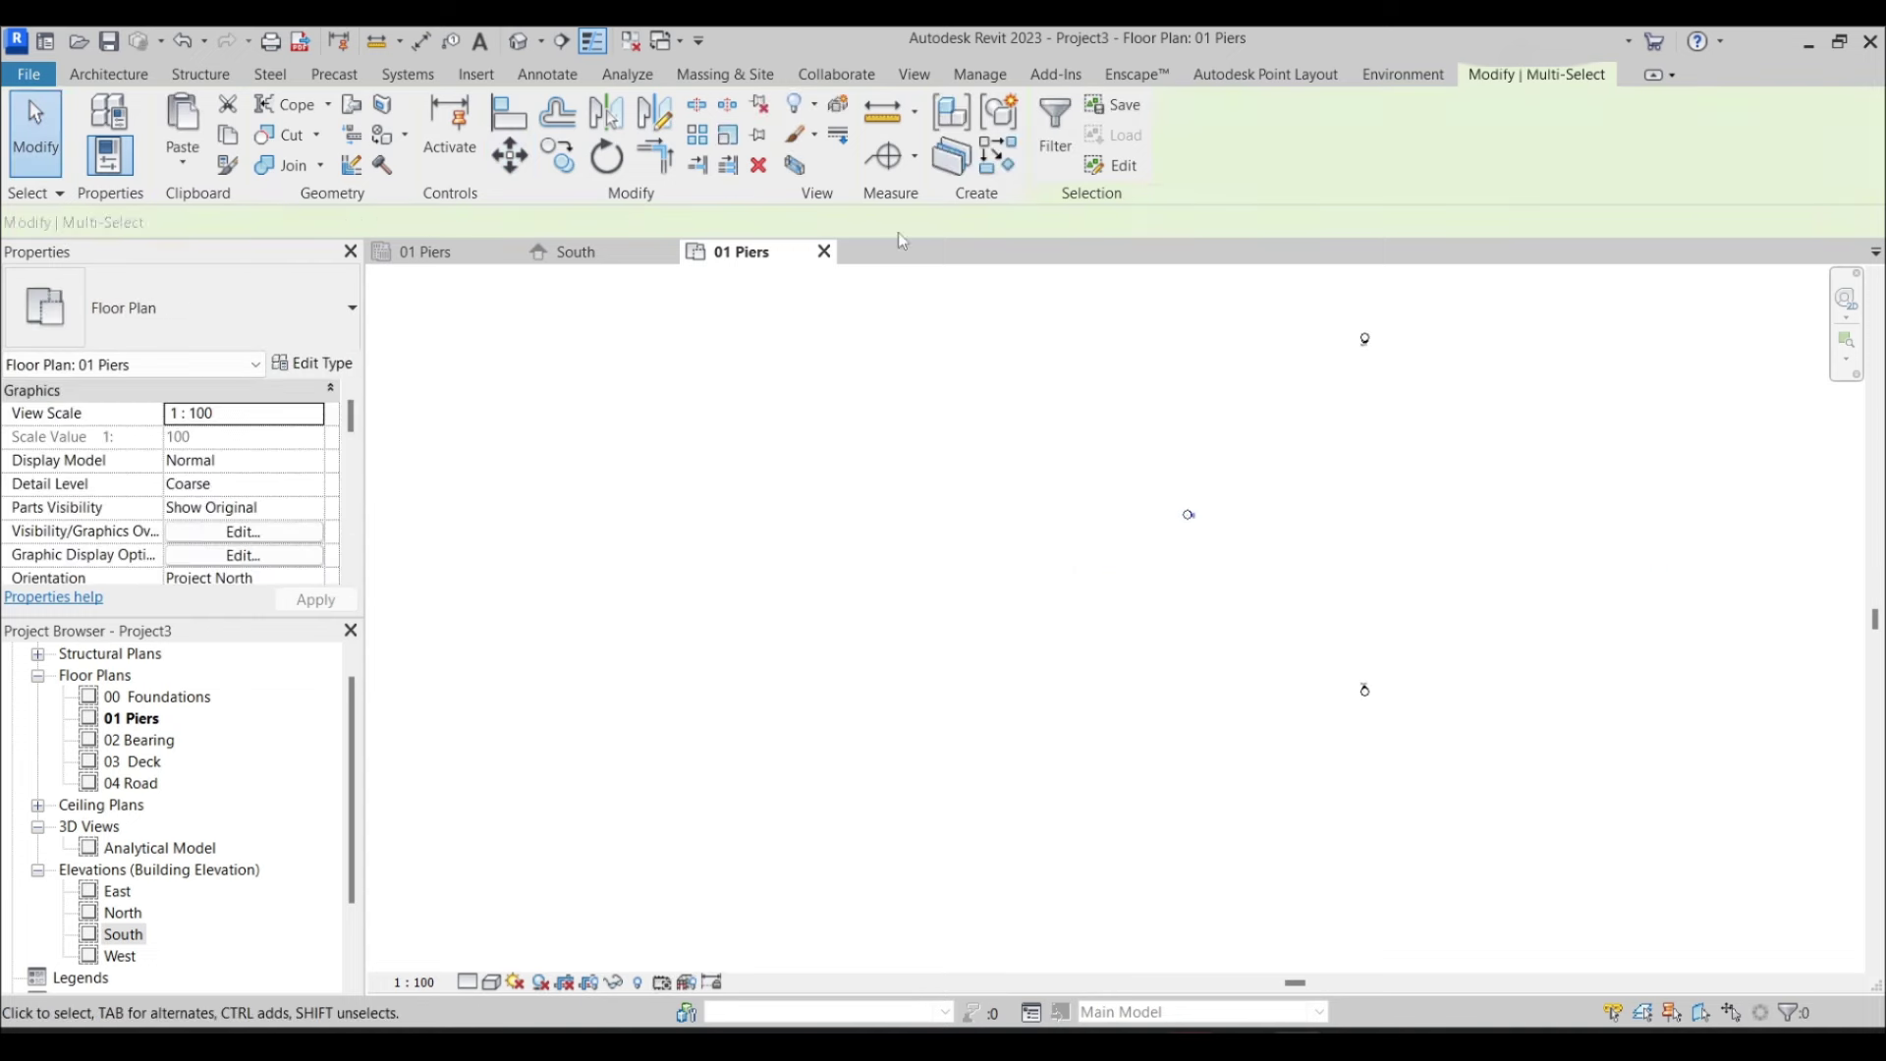
{"action": "left_click", "coordinate": [510, 155]}
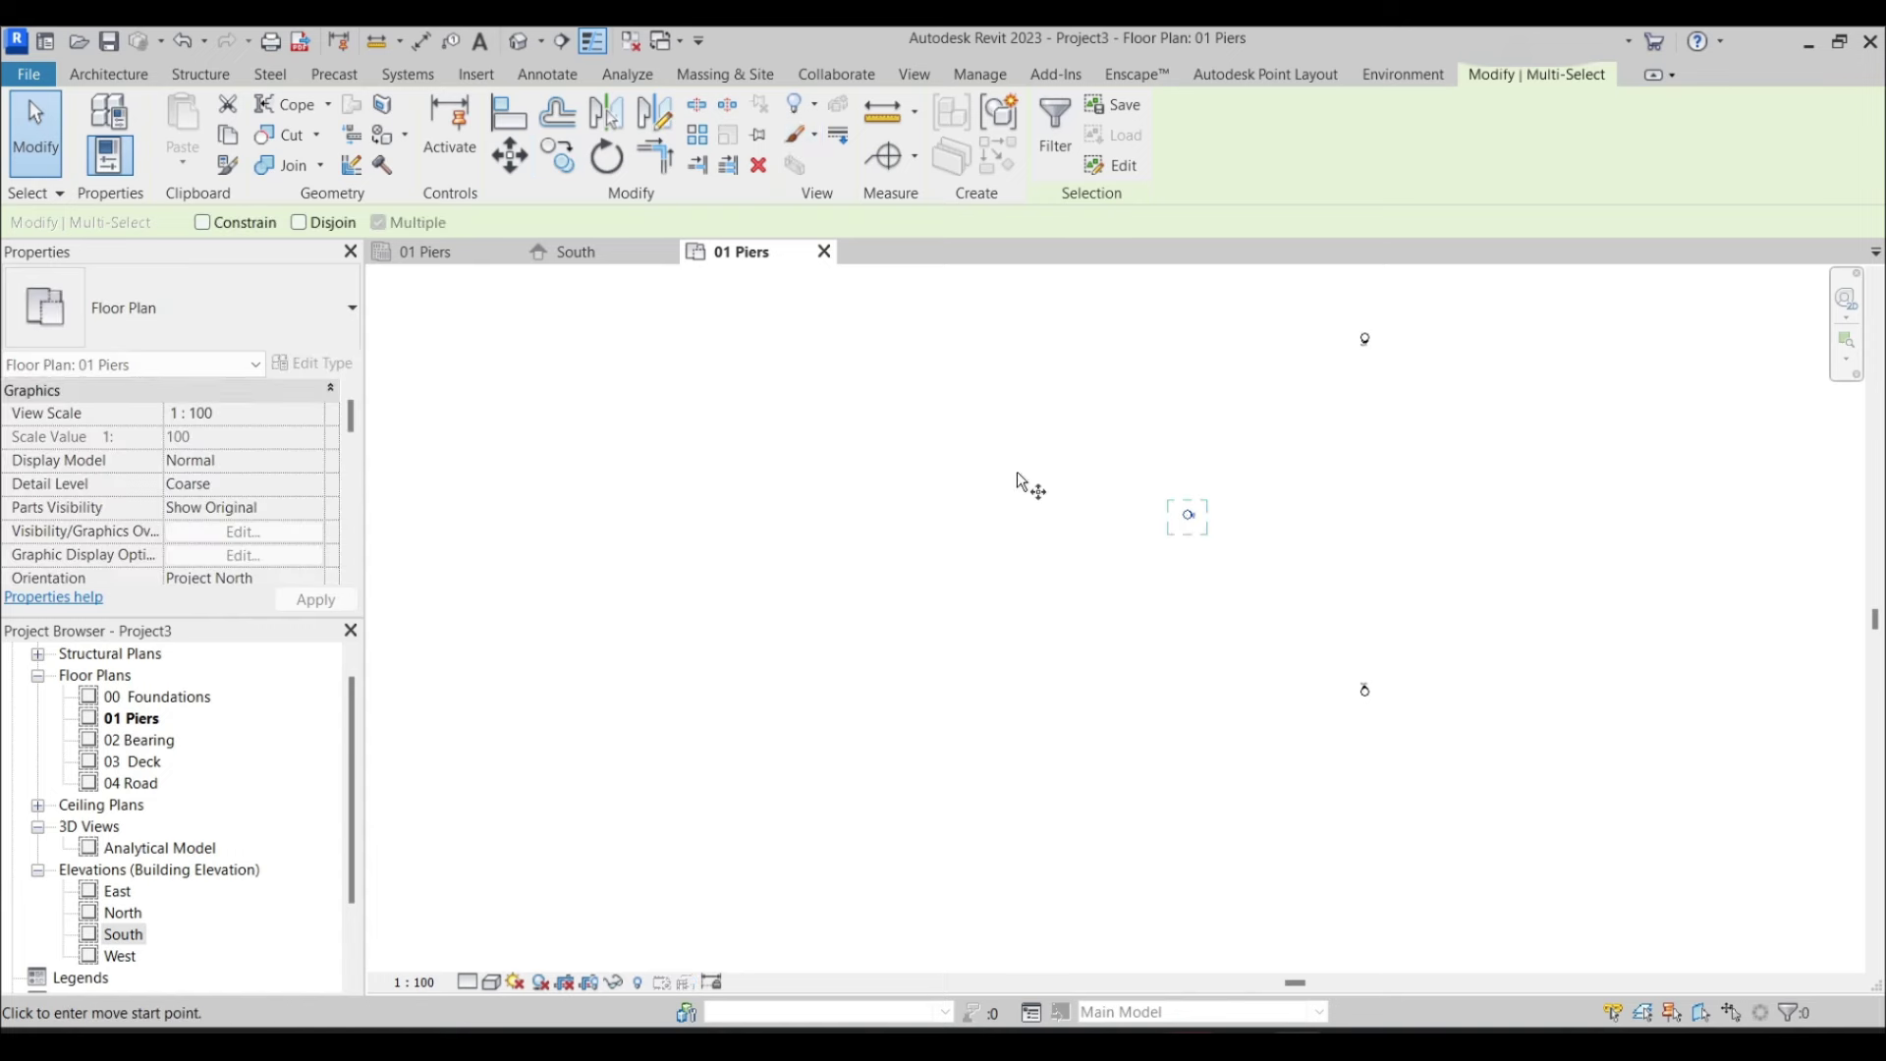
{"action": "left_click", "coordinate": [1189, 515]}
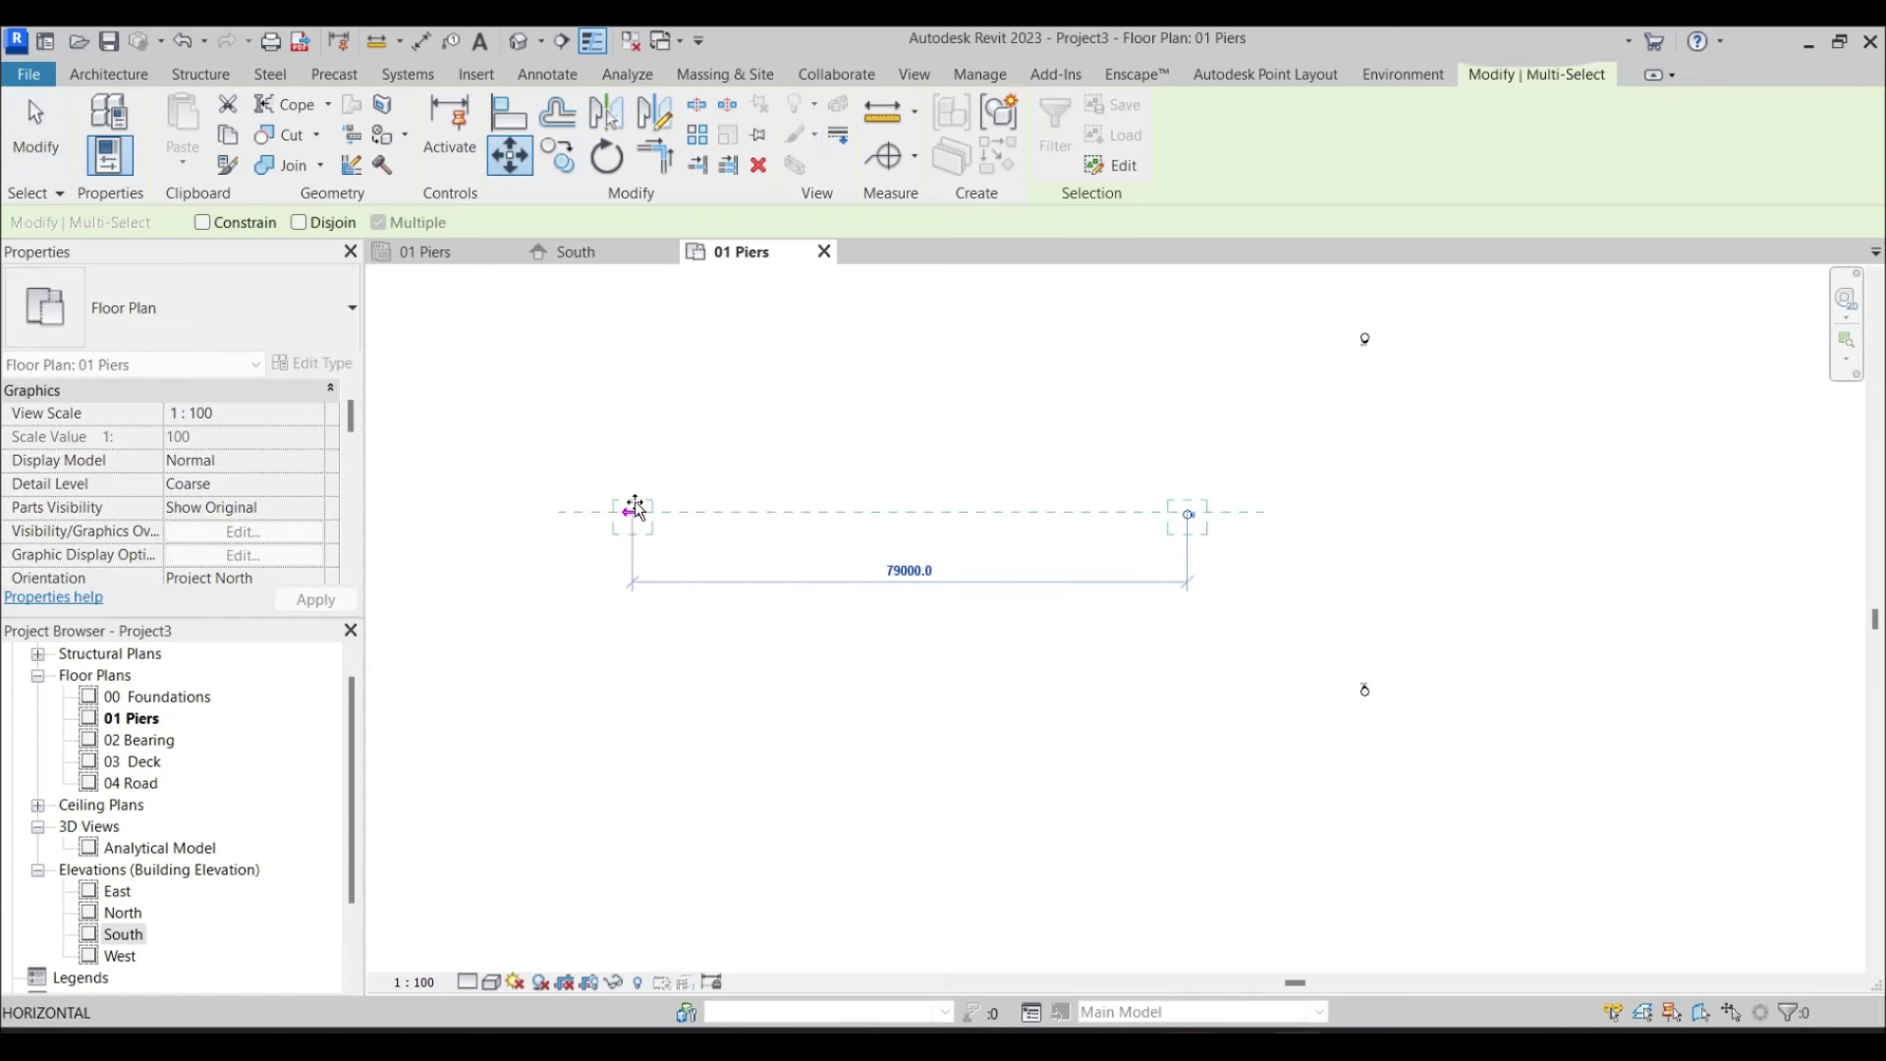
{"action": "left_click", "coordinate": [633, 510]}
Move the upper elevation marker up and another marker lower down, completing the diamond
{"action": "middle_click_drag", "start_coordinate": [1016, 492], "coordinate": [661, 664]}
{"action": "left_click_drag", "start_coordinate": [965, 459], "coordinate": [1062, 535]}
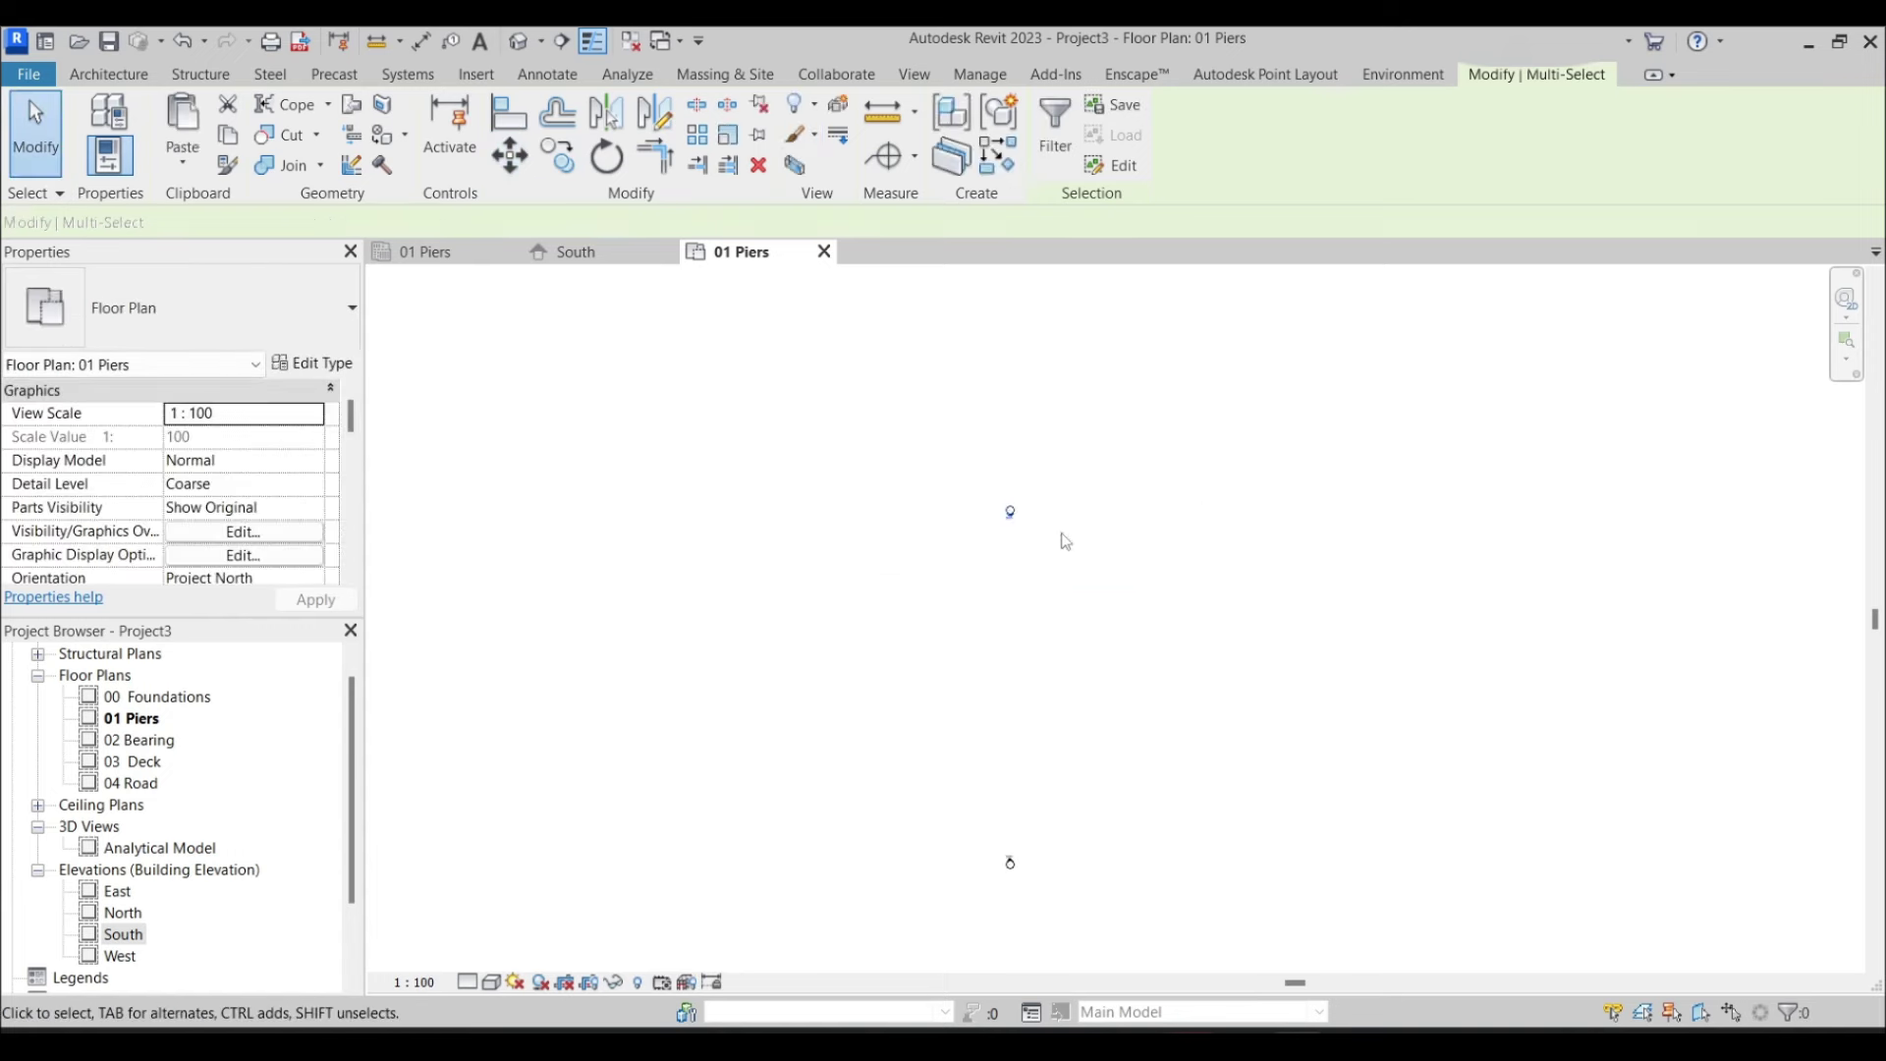
{"action": "left_click", "coordinate": [512, 155]}
{"action": "left_click", "coordinate": [1007, 510]}
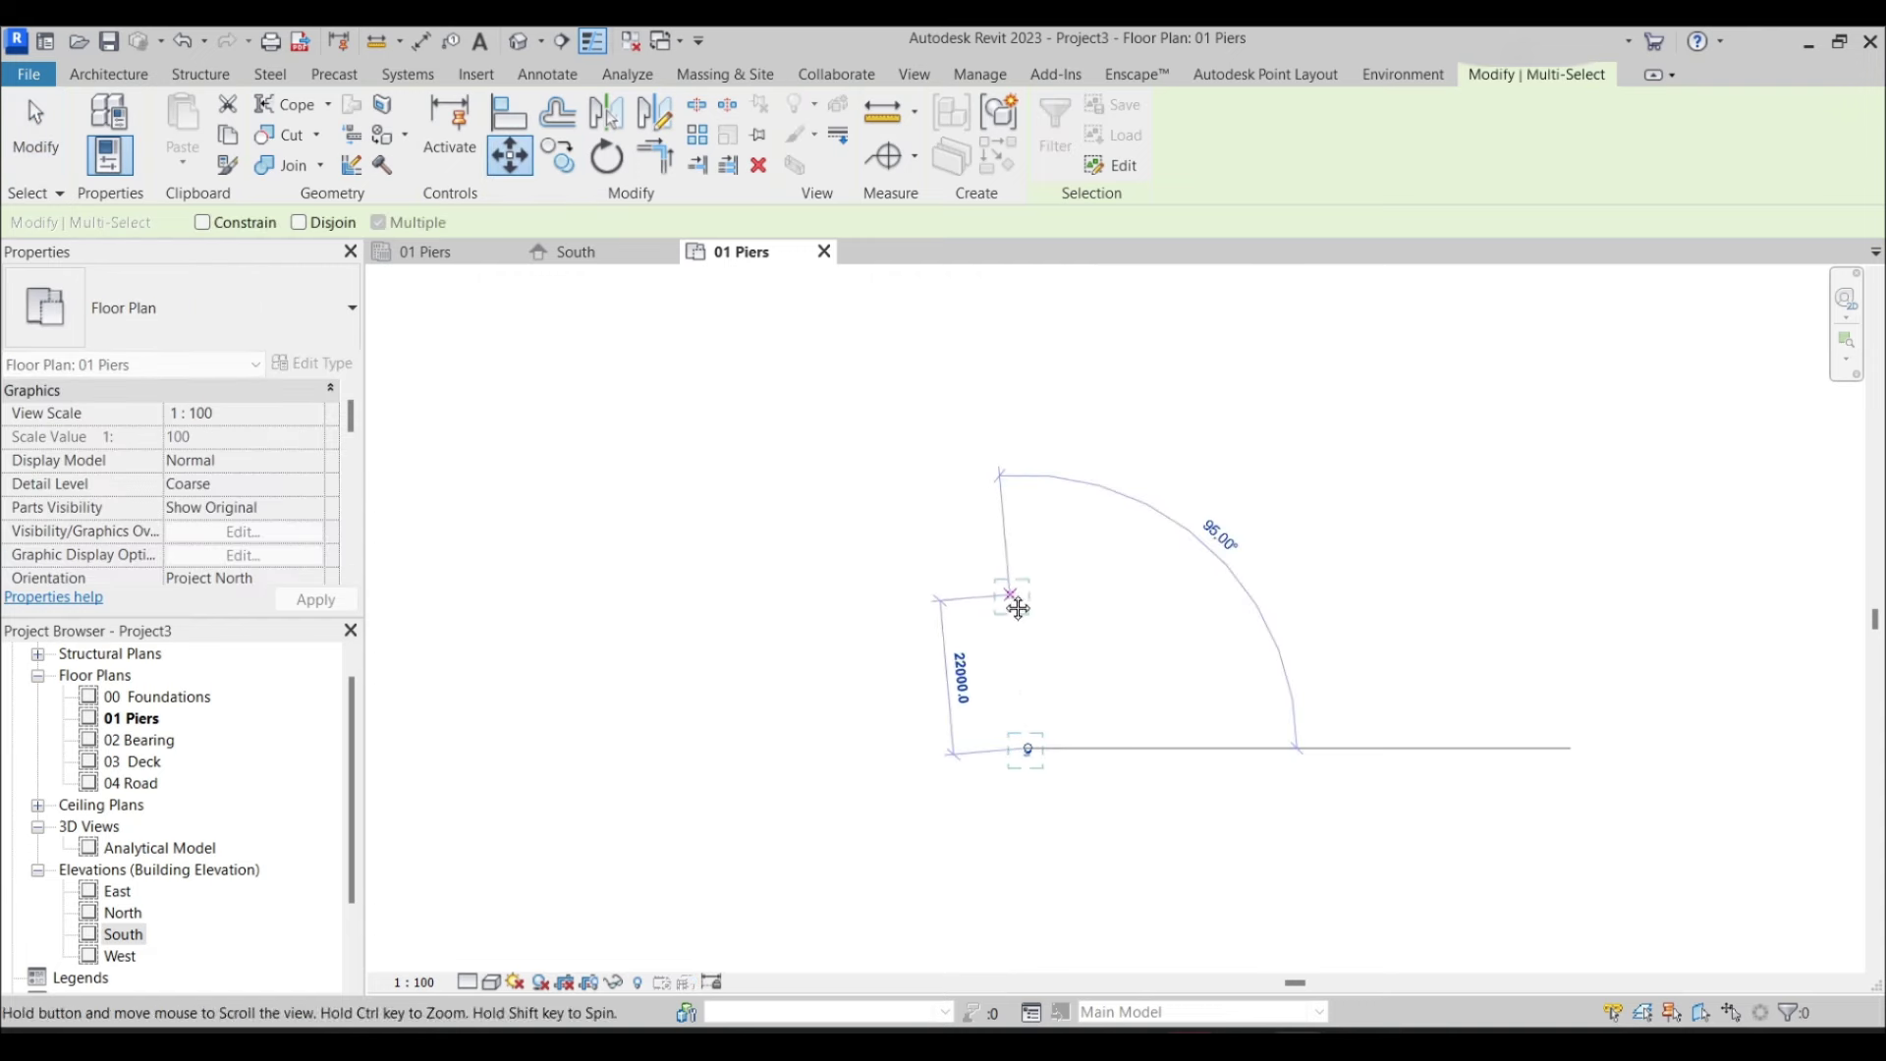
{"action": "left_click", "coordinate": [1024, 350]}
{"action": "left_click_drag", "start_coordinate": [1058, 423], "coordinate": [1194, 554]}
{"action": "left_click", "coordinate": [1124, 481]}
{"action": "left_click_drag", "start_coordinate": [1017, 391], "coordinate": [1199, 549]}
{"action": "left_click", "coordinate": [509, 156]}
{"action": "left_click", "coordinate": [1109, 456]}
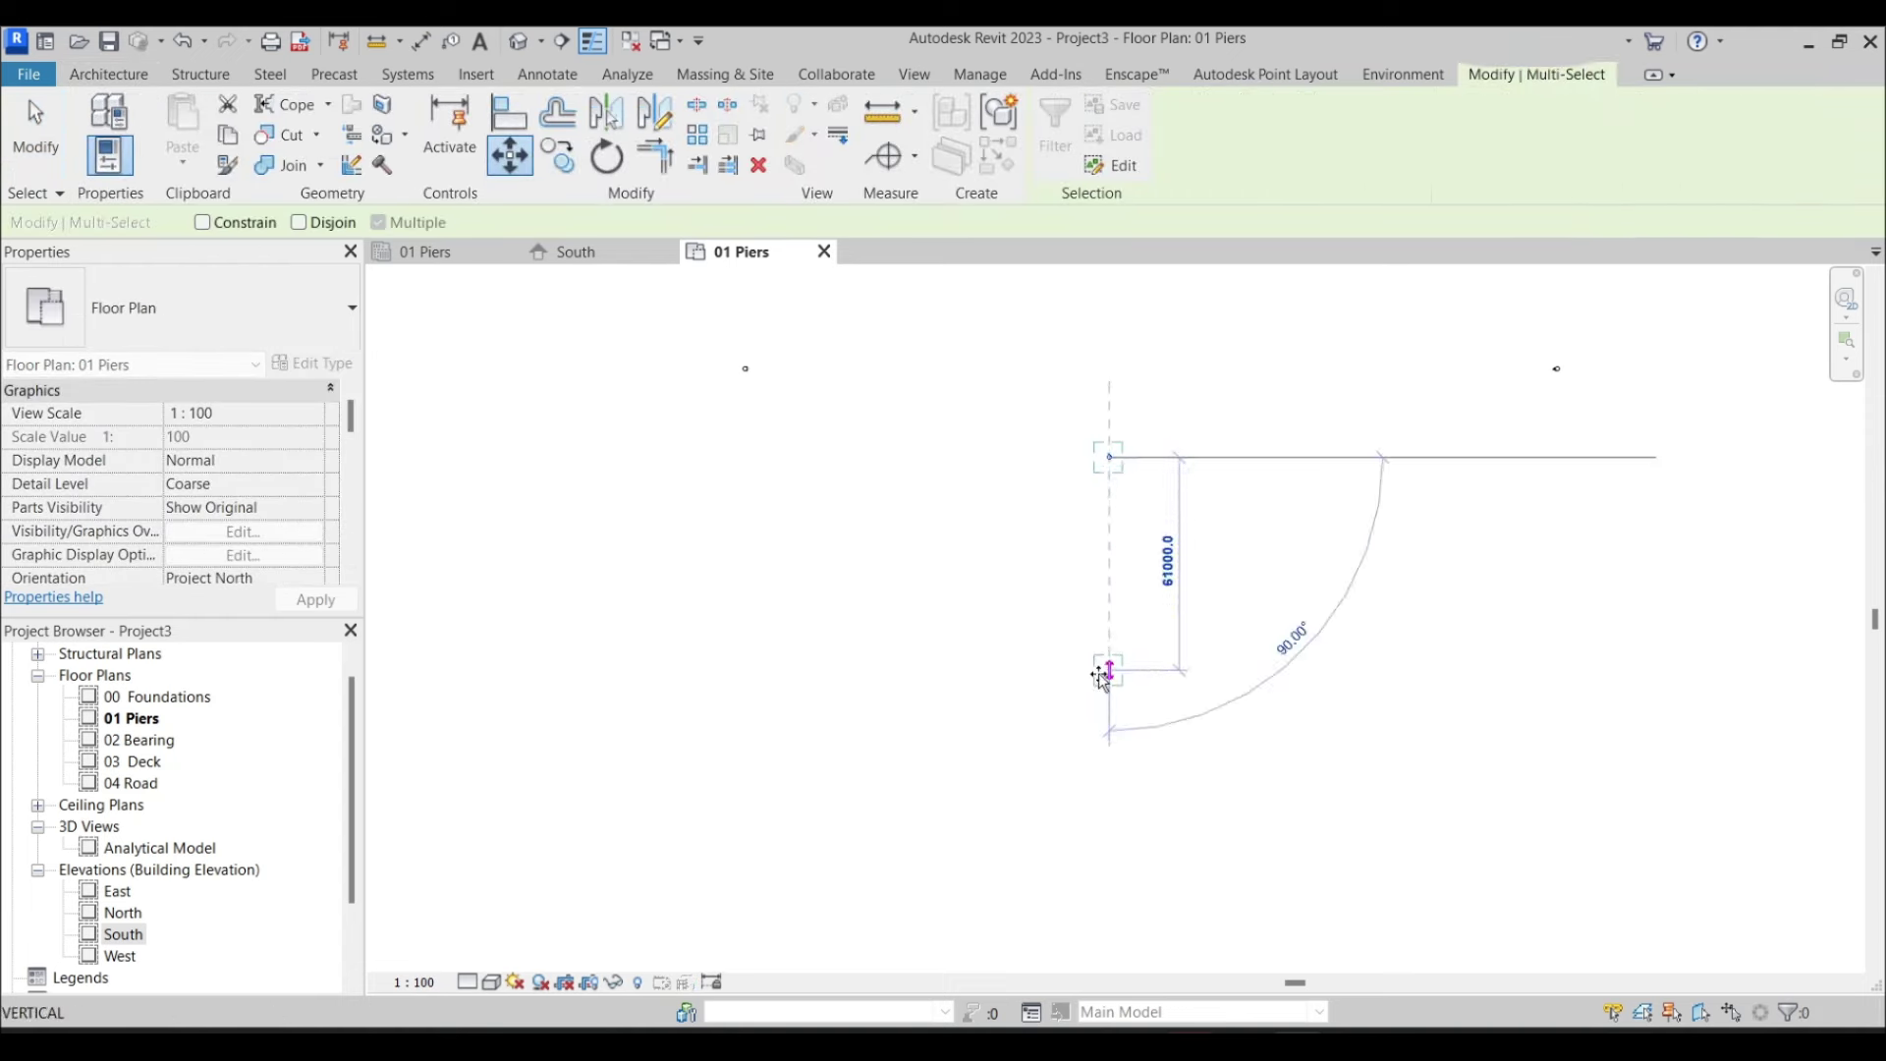
{"action": "left_click", "coordinate": [1106, 722]}
{"action": "key", "text": "Escape"}
{"action": "scroll", "coordinate": [1094, 595], "scroll_direction": "down", "scroll_amount": 2}
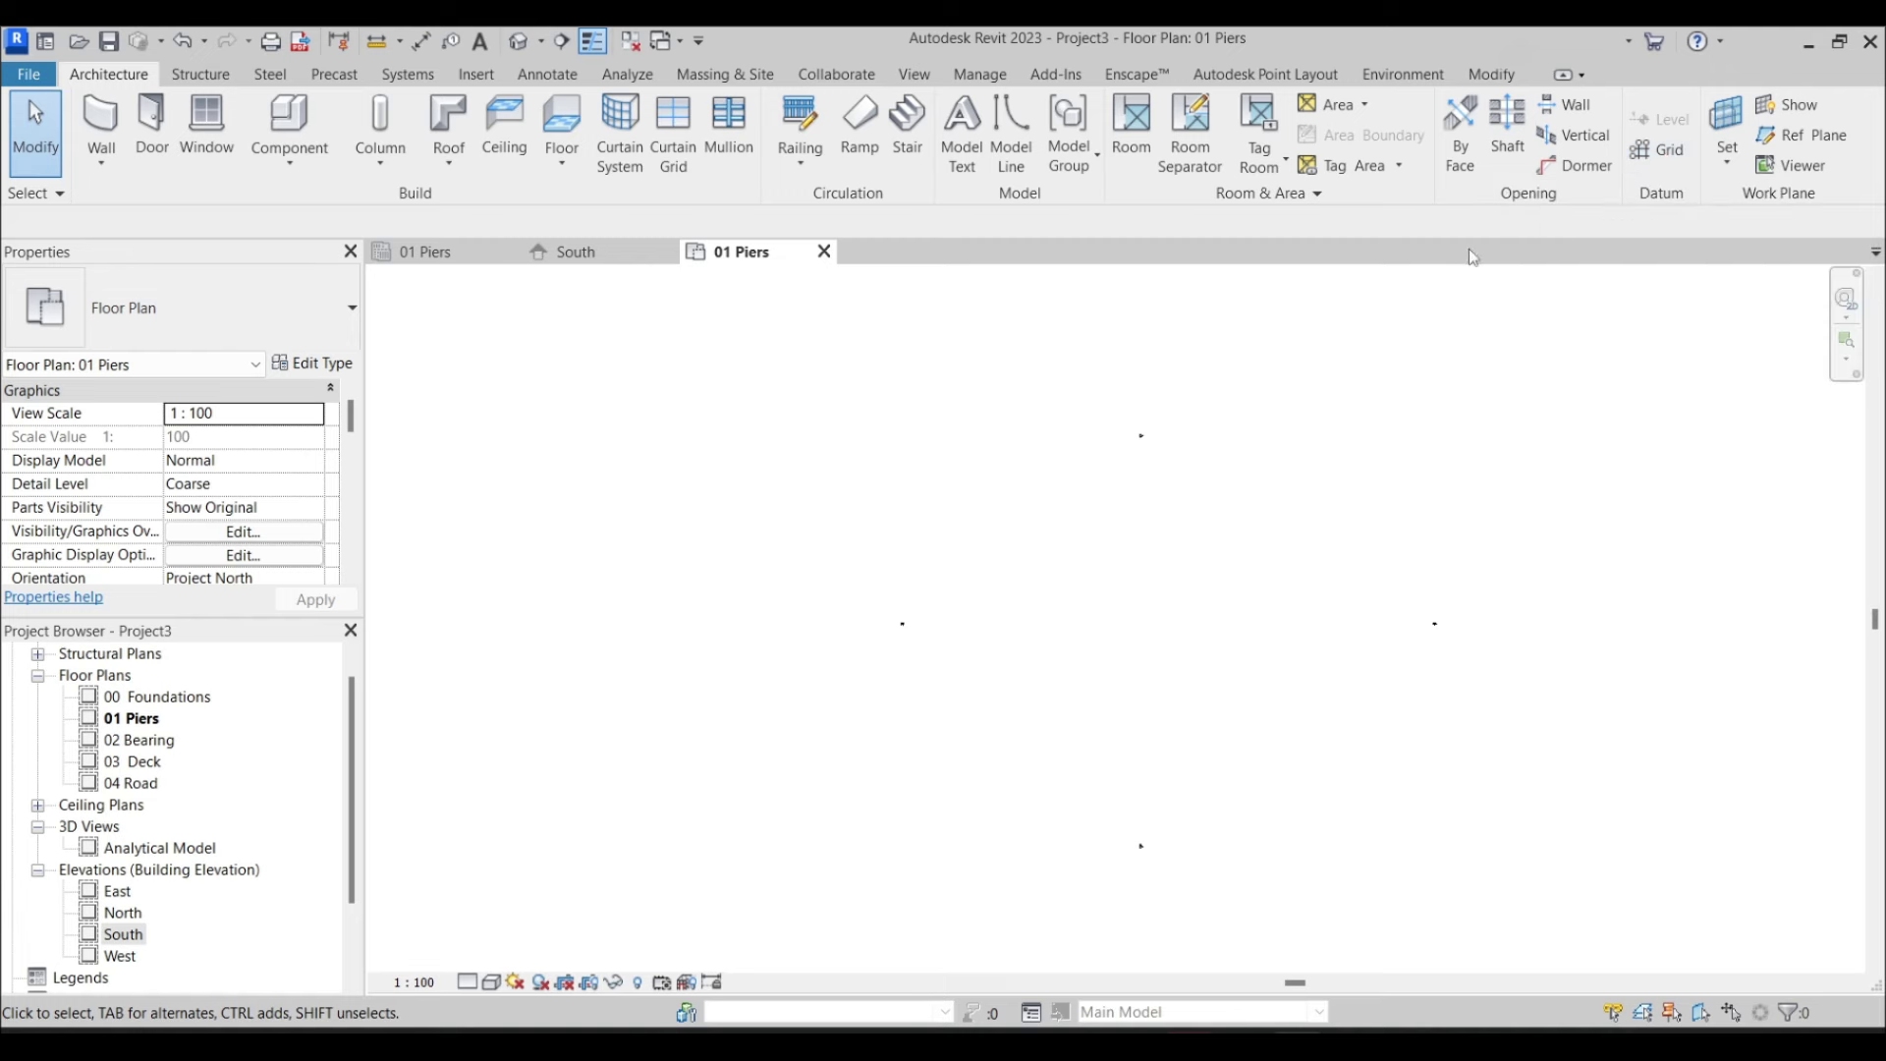
Draw vertical grid line 1 from top to bottom of the plan
{"action": "key", "text": "r"}
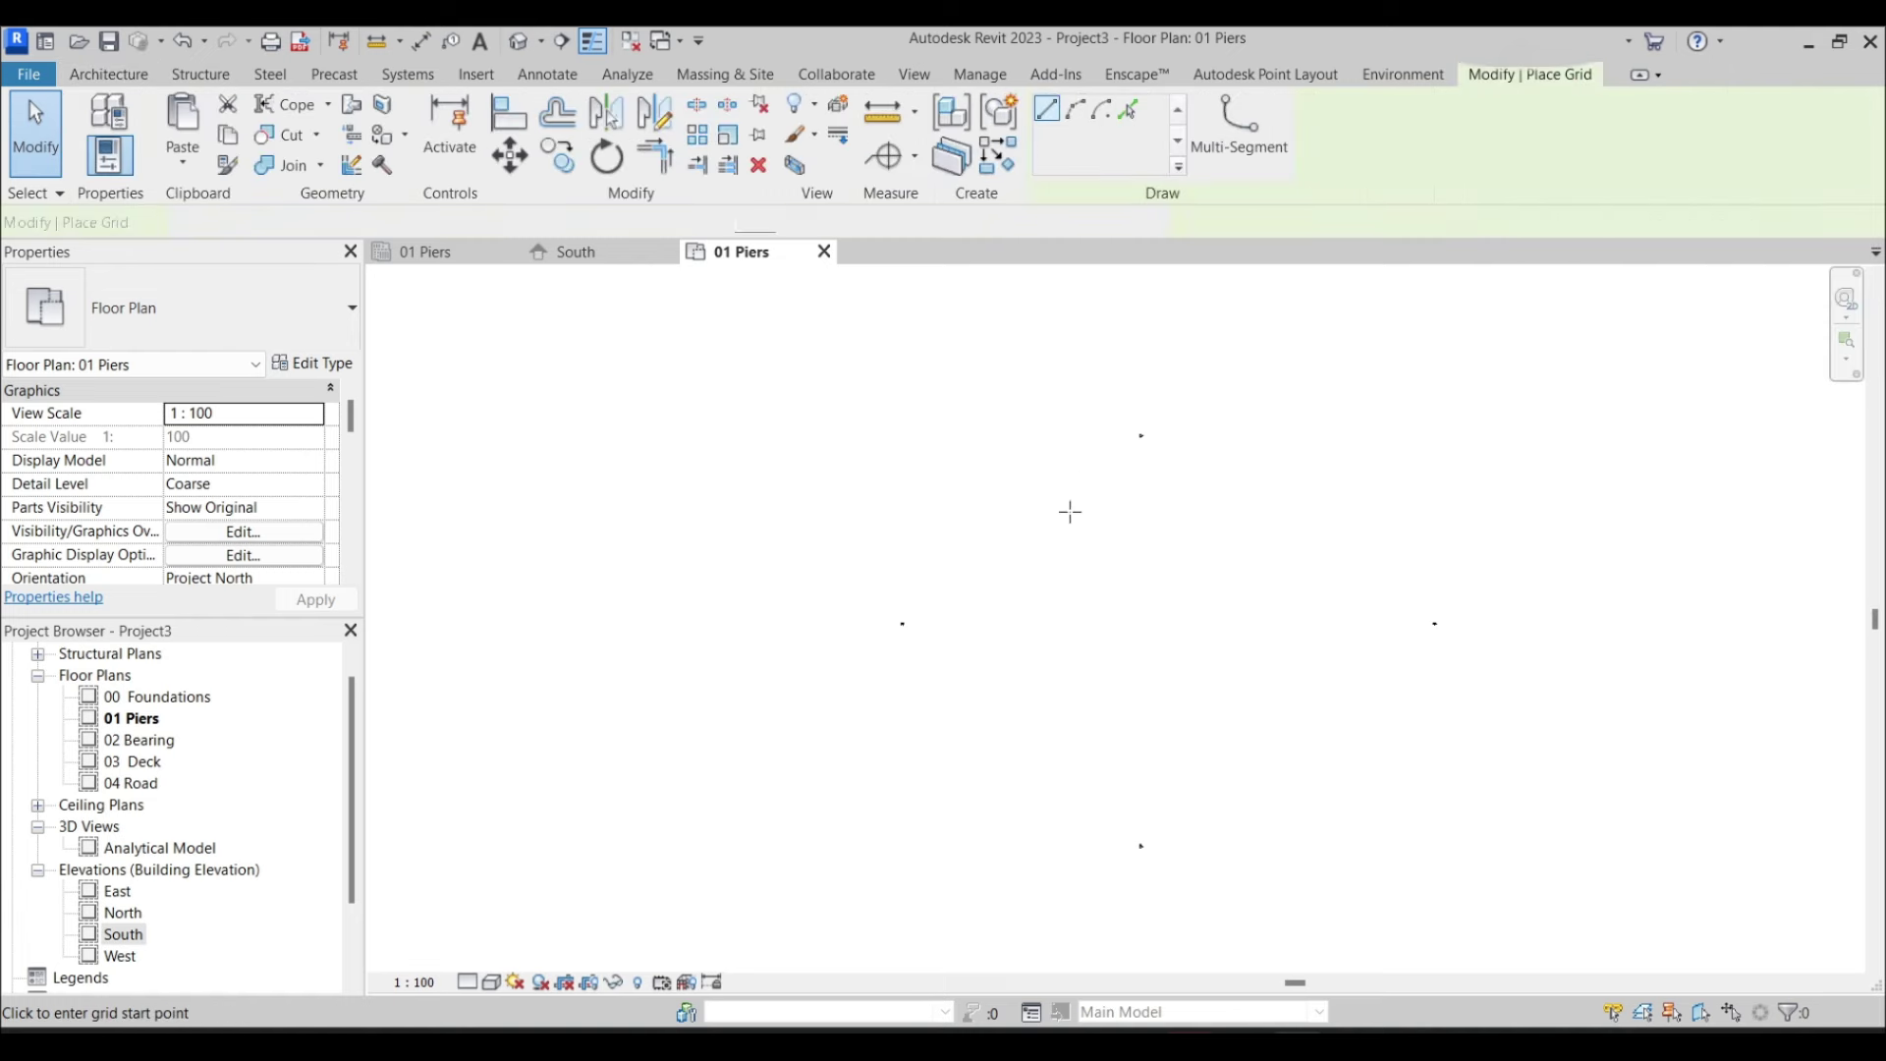
{"action": "left_click", "coordinate": [1025, 351]}
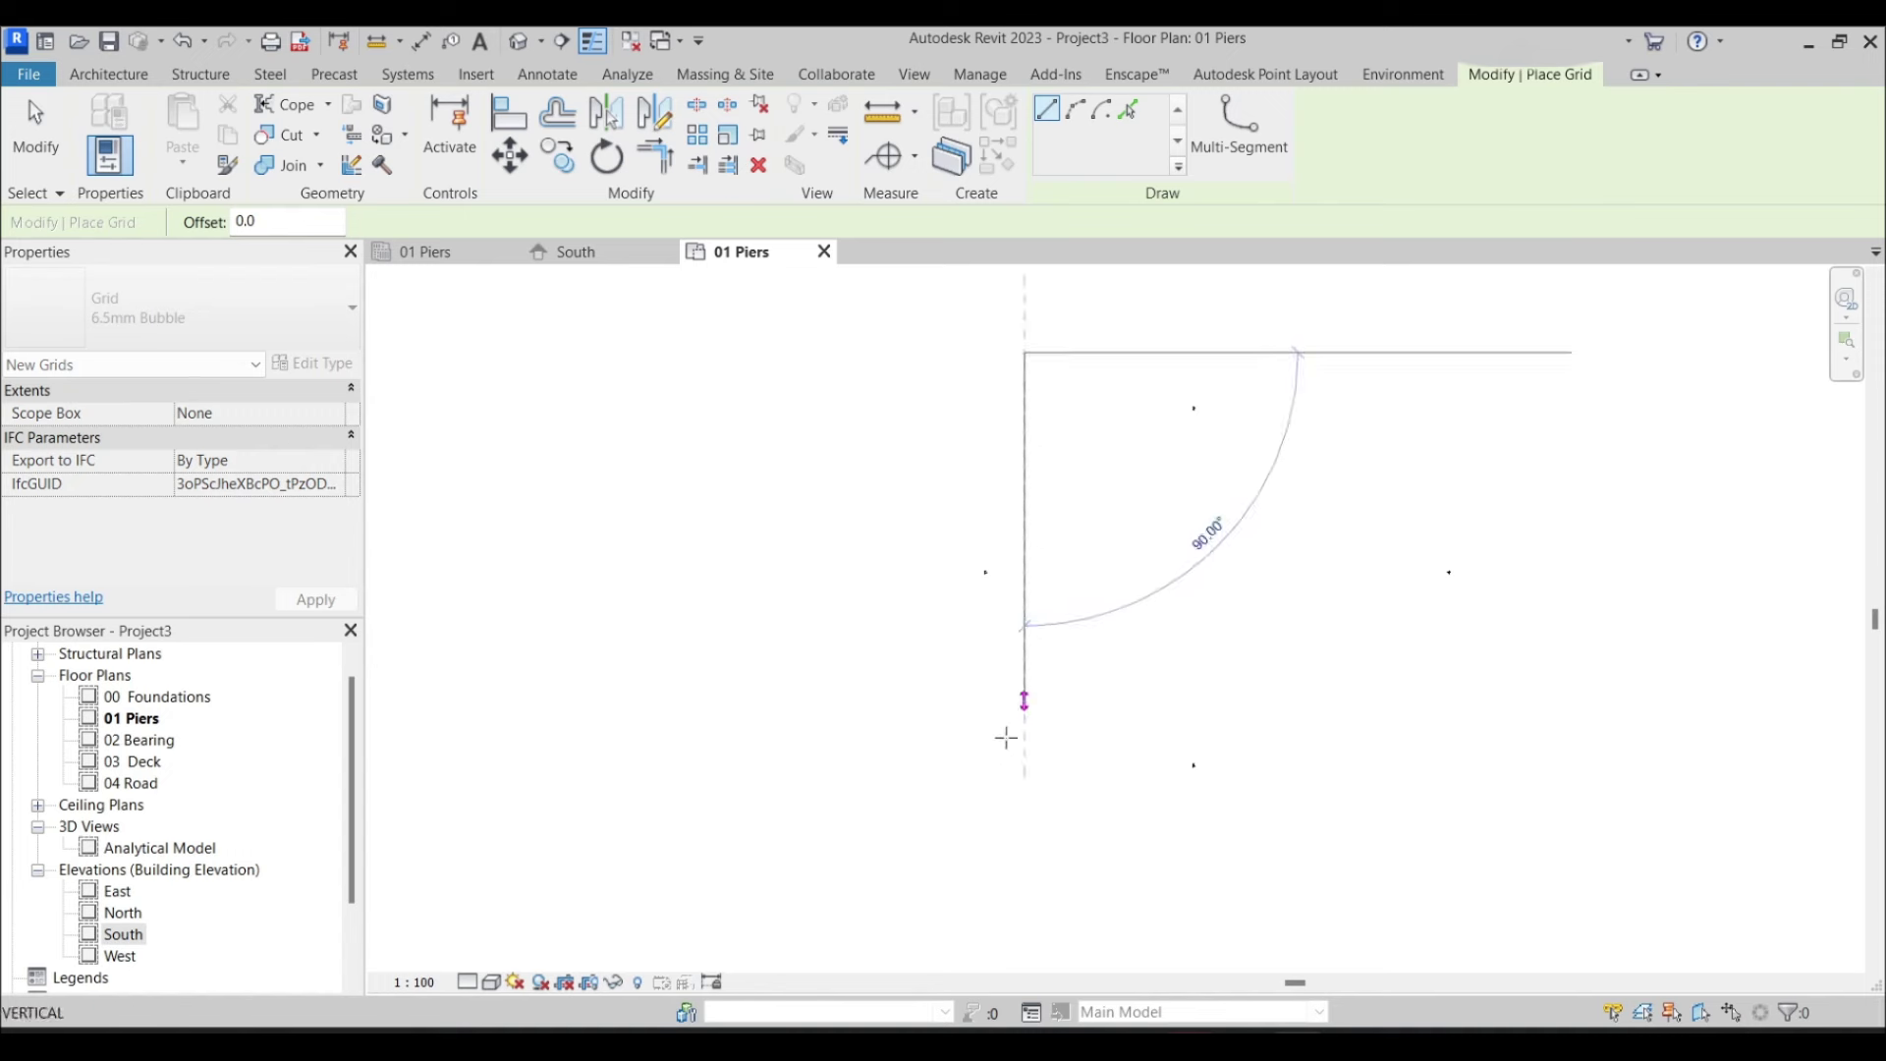
{"action": "left_click", "coordinate": [1023, 783]}
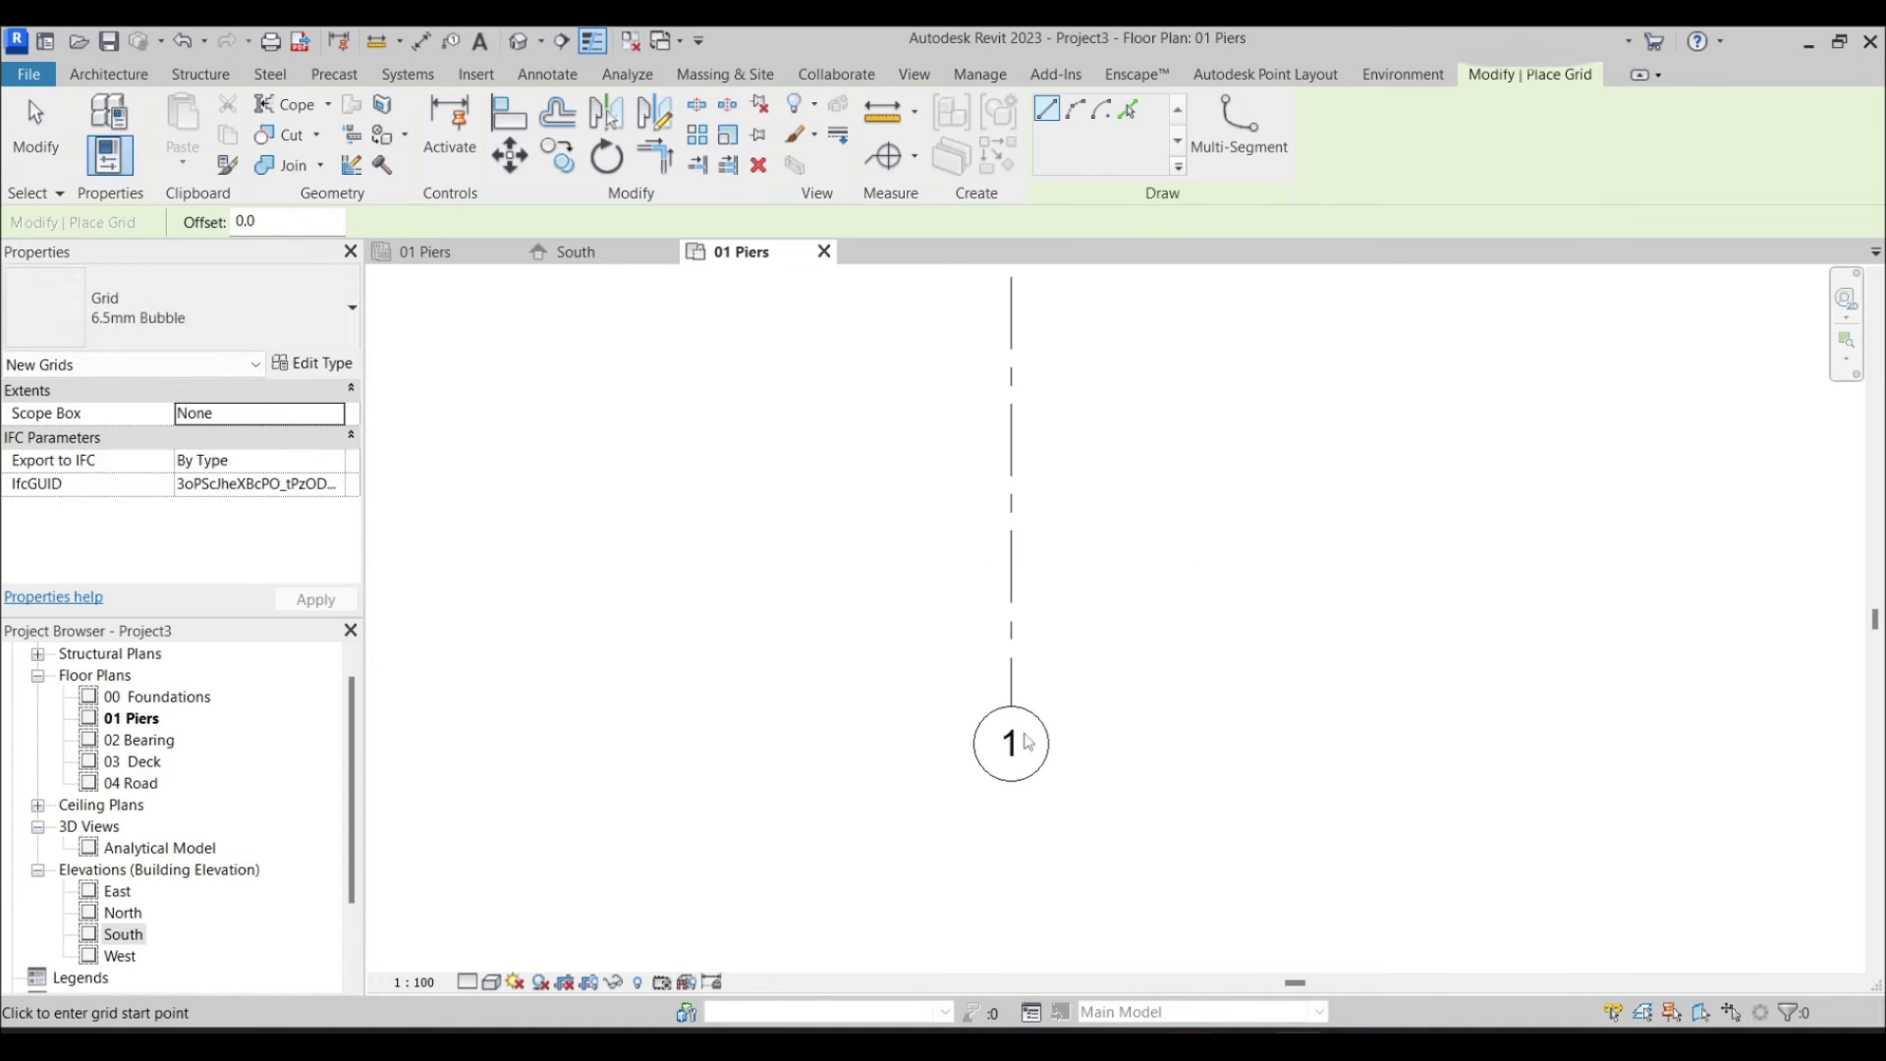
{"action": "key", "text": "Escape"}
{"action": "key", "text": "Escape"}
{"action": "scroll", "coordinate": [1026, 473], "scroll_direction": "down", "scroll_amount": 3}
{"action": "scroll", "coordinate": [982, 380], "scroll_direction": "down", "scroll_amount": 1}
{"action": "left_click", "coordinate": [1012, 388]}
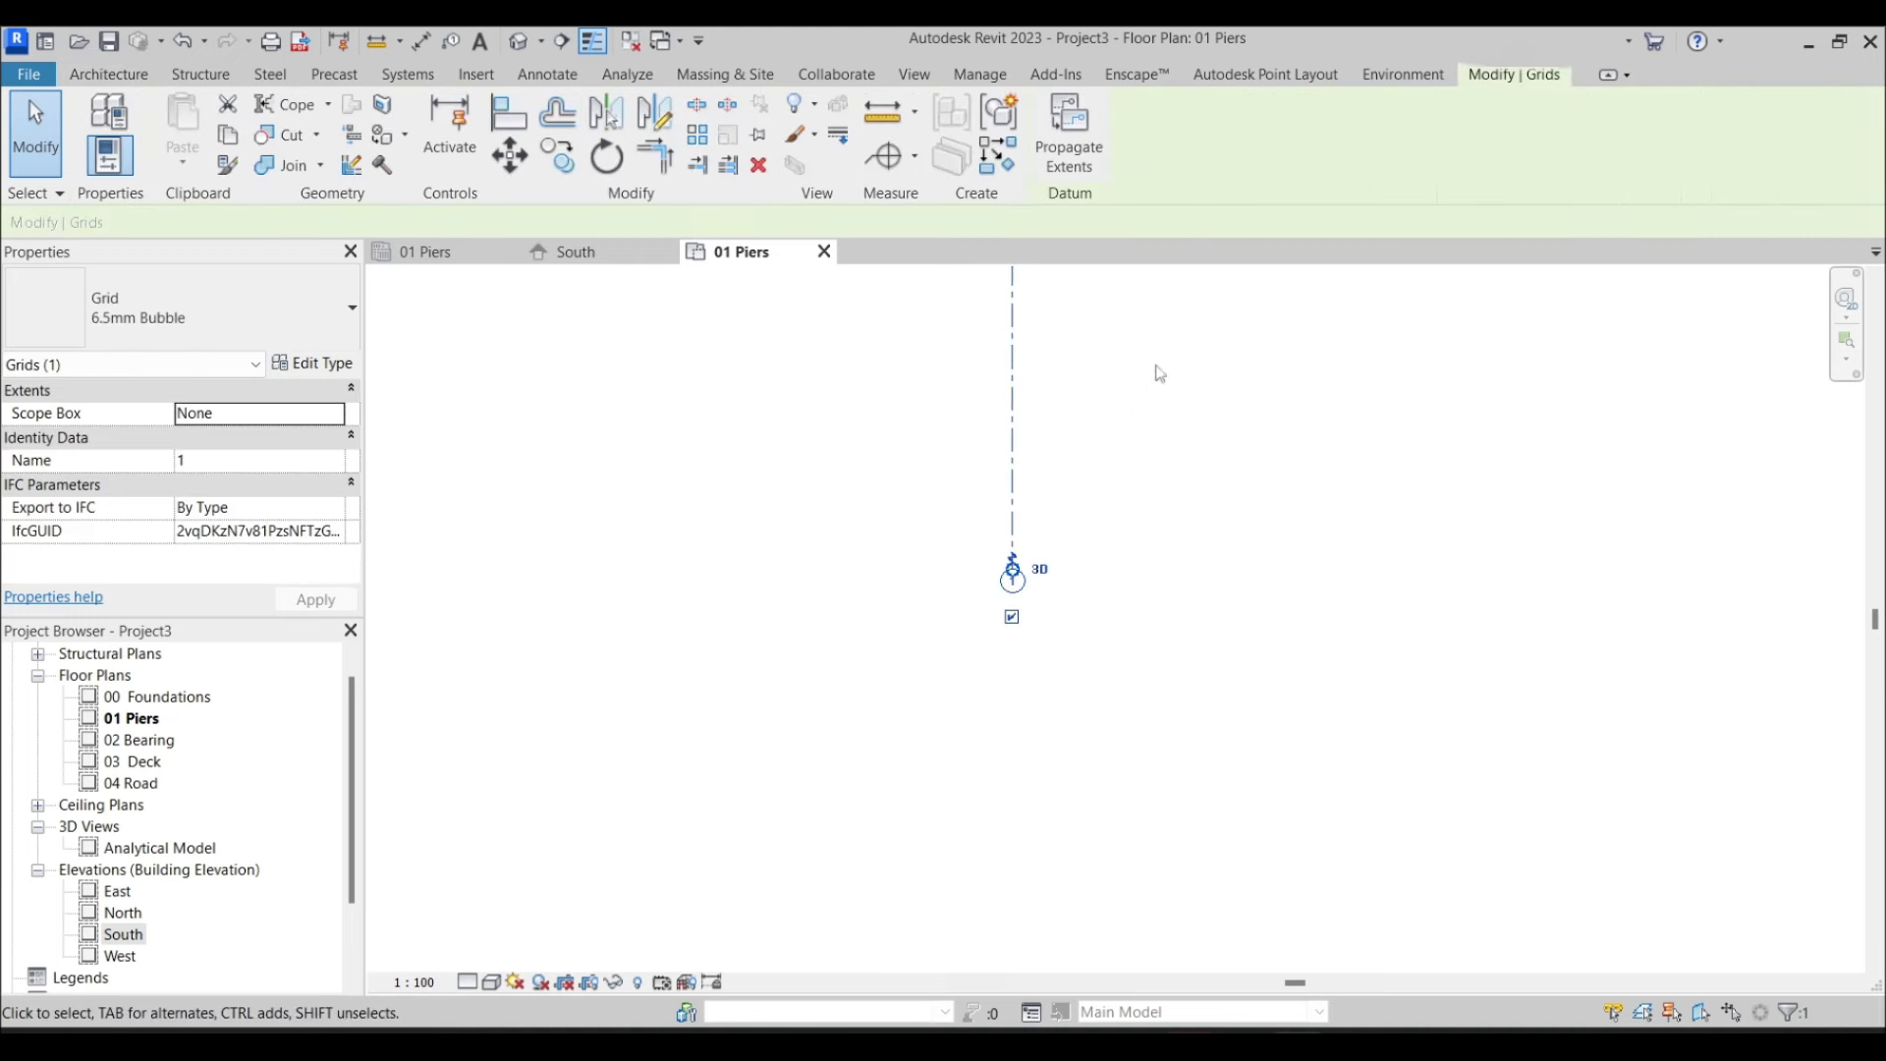
{"action": "left_click", "coordinate": [1056, 317]}
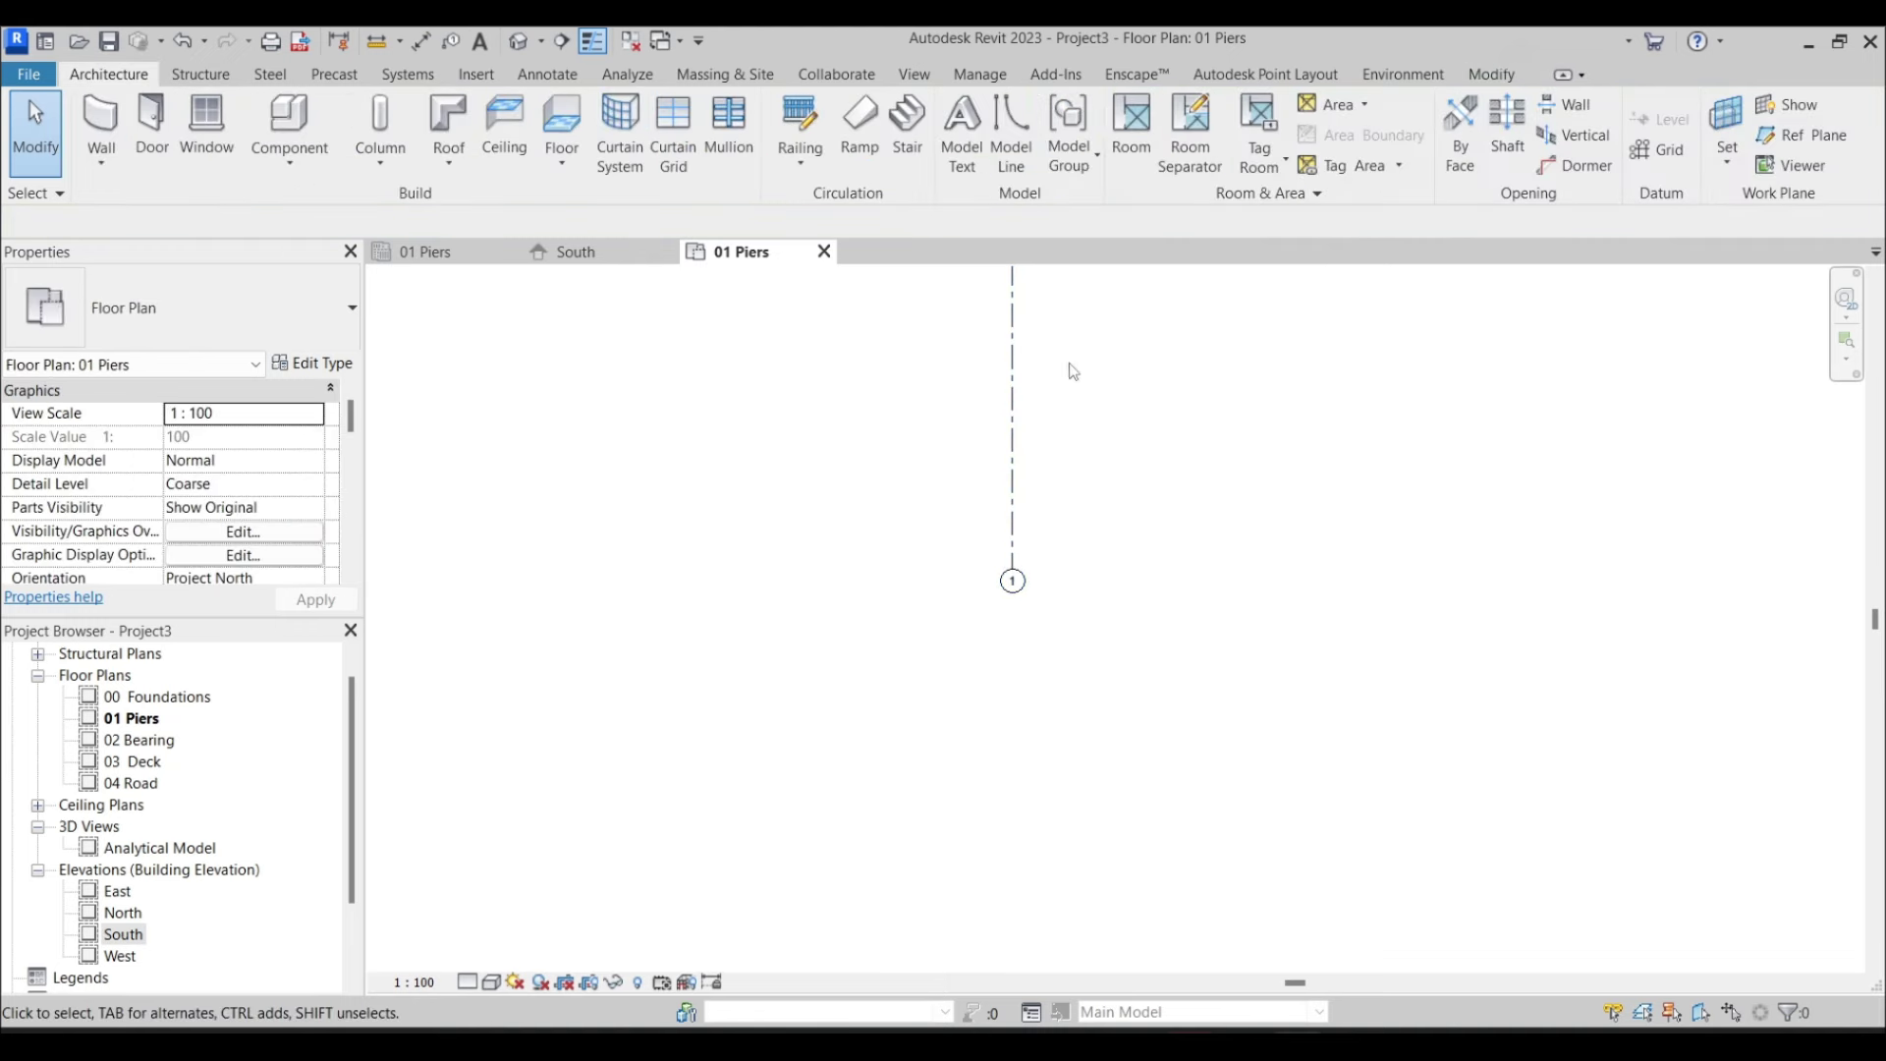
Restart the Grid tool in Pick Lines mode with an 8000 offset
{"action": "left_click", "coordinate": [1658, 150]}
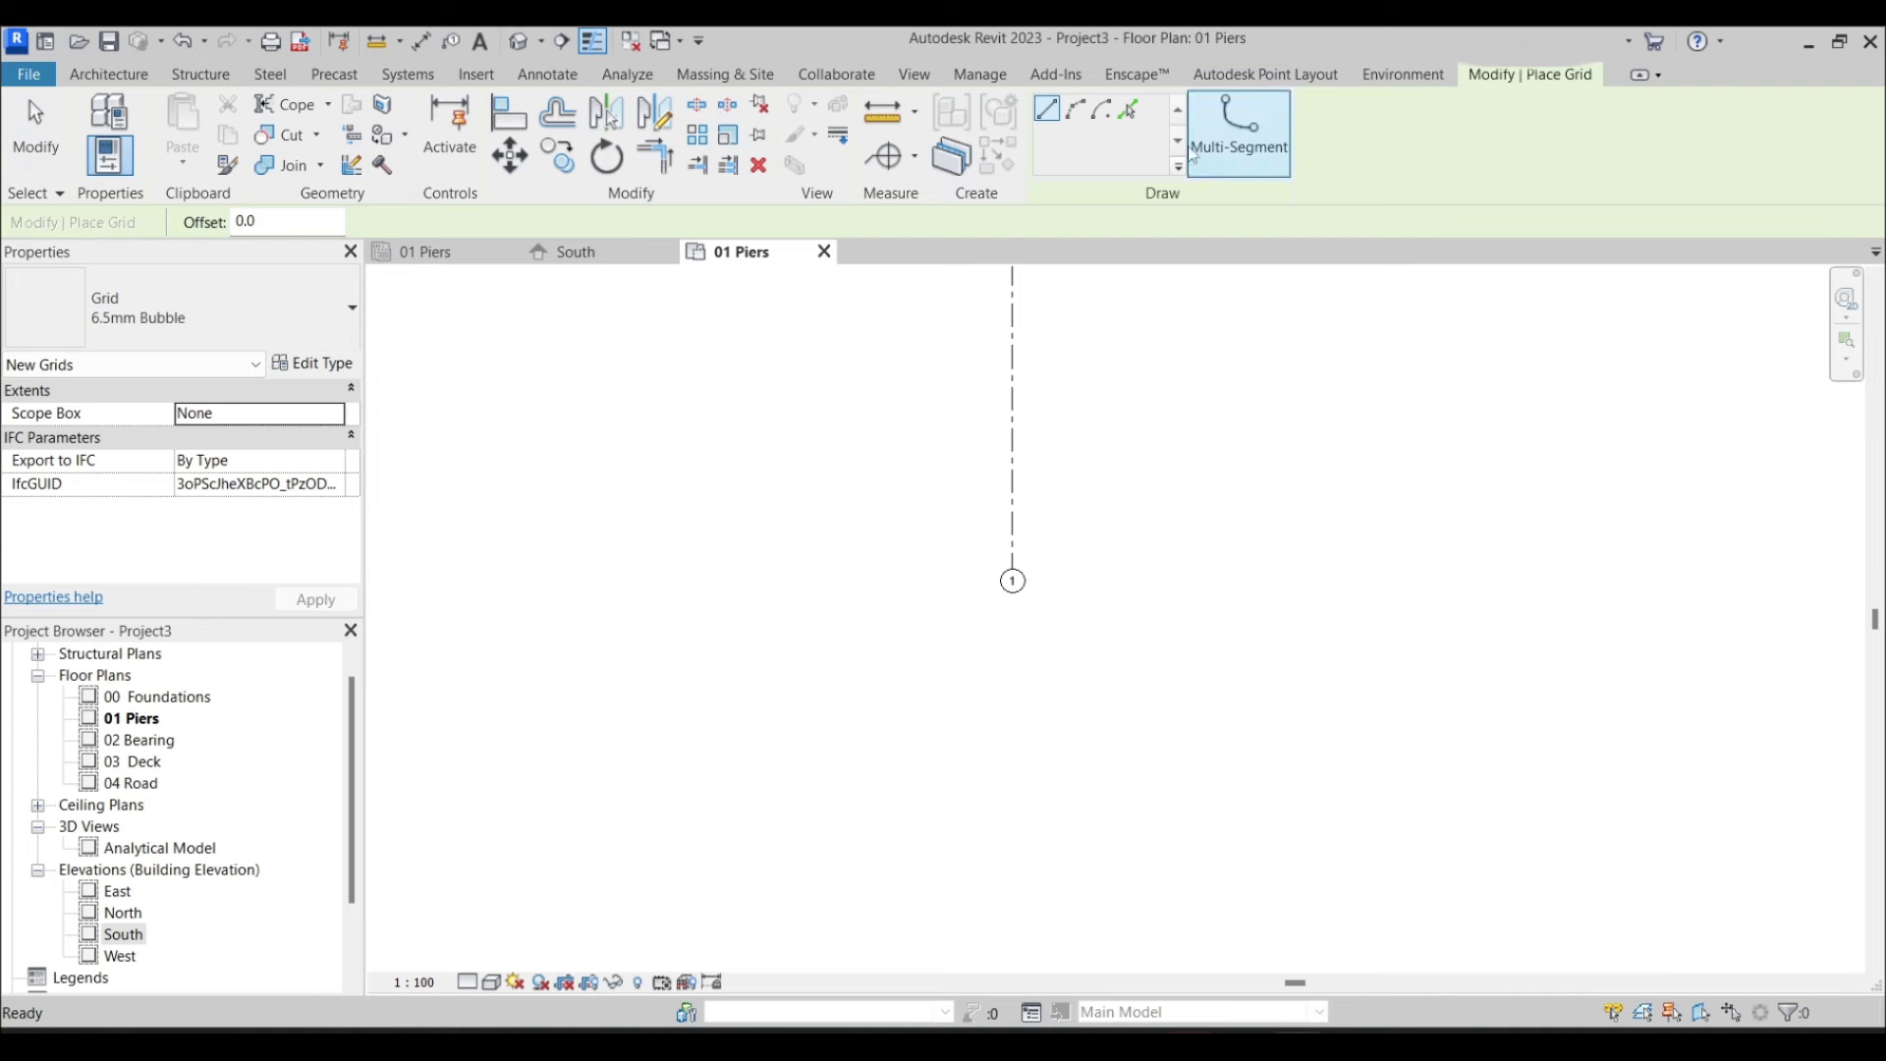
{"action": "left_click", "coordinate": [1125, 114]}
{"action": "middle_click_drag", "start_coordinate": [1173, 321], "coordinate": [1106, 631]}
{"action": "scroll", "coordinate": [1006, 509], "scroll_direction": "down", "scroll_amount": 1}
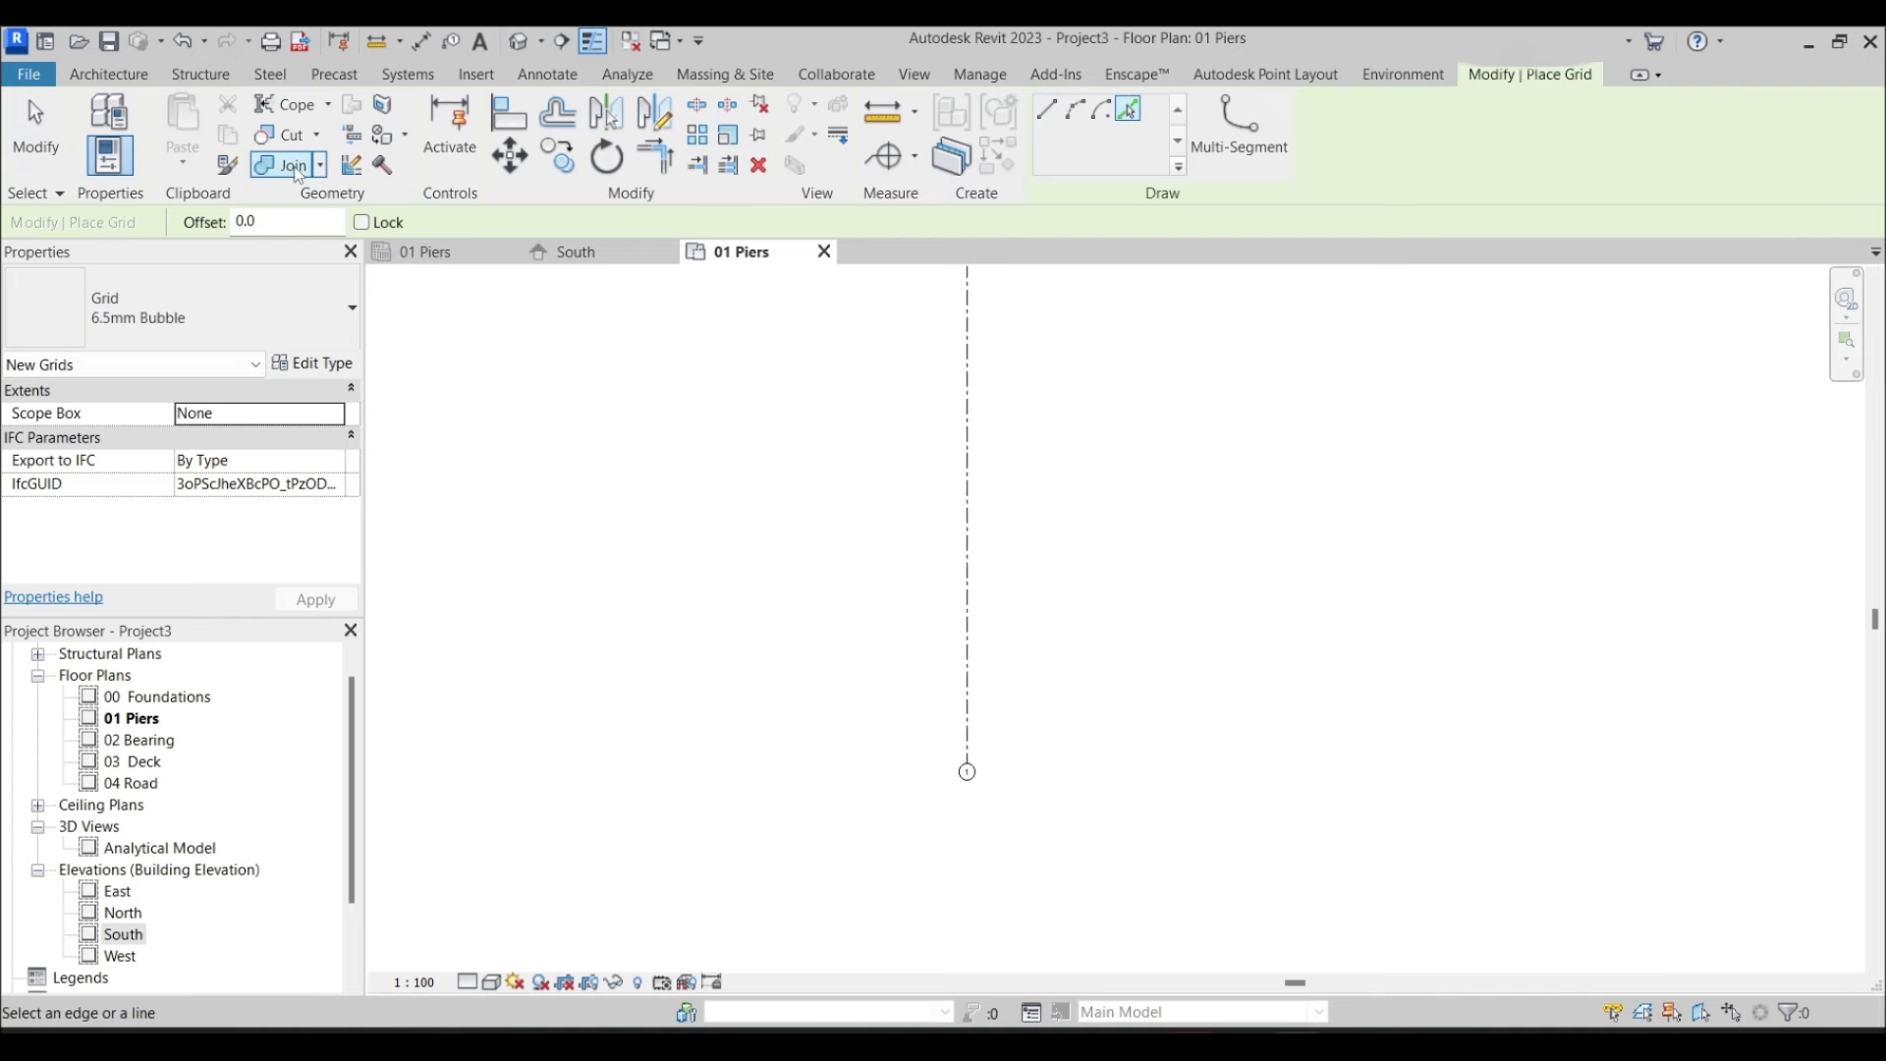
{"action": "left_click", "coordinate": [296, 214]}
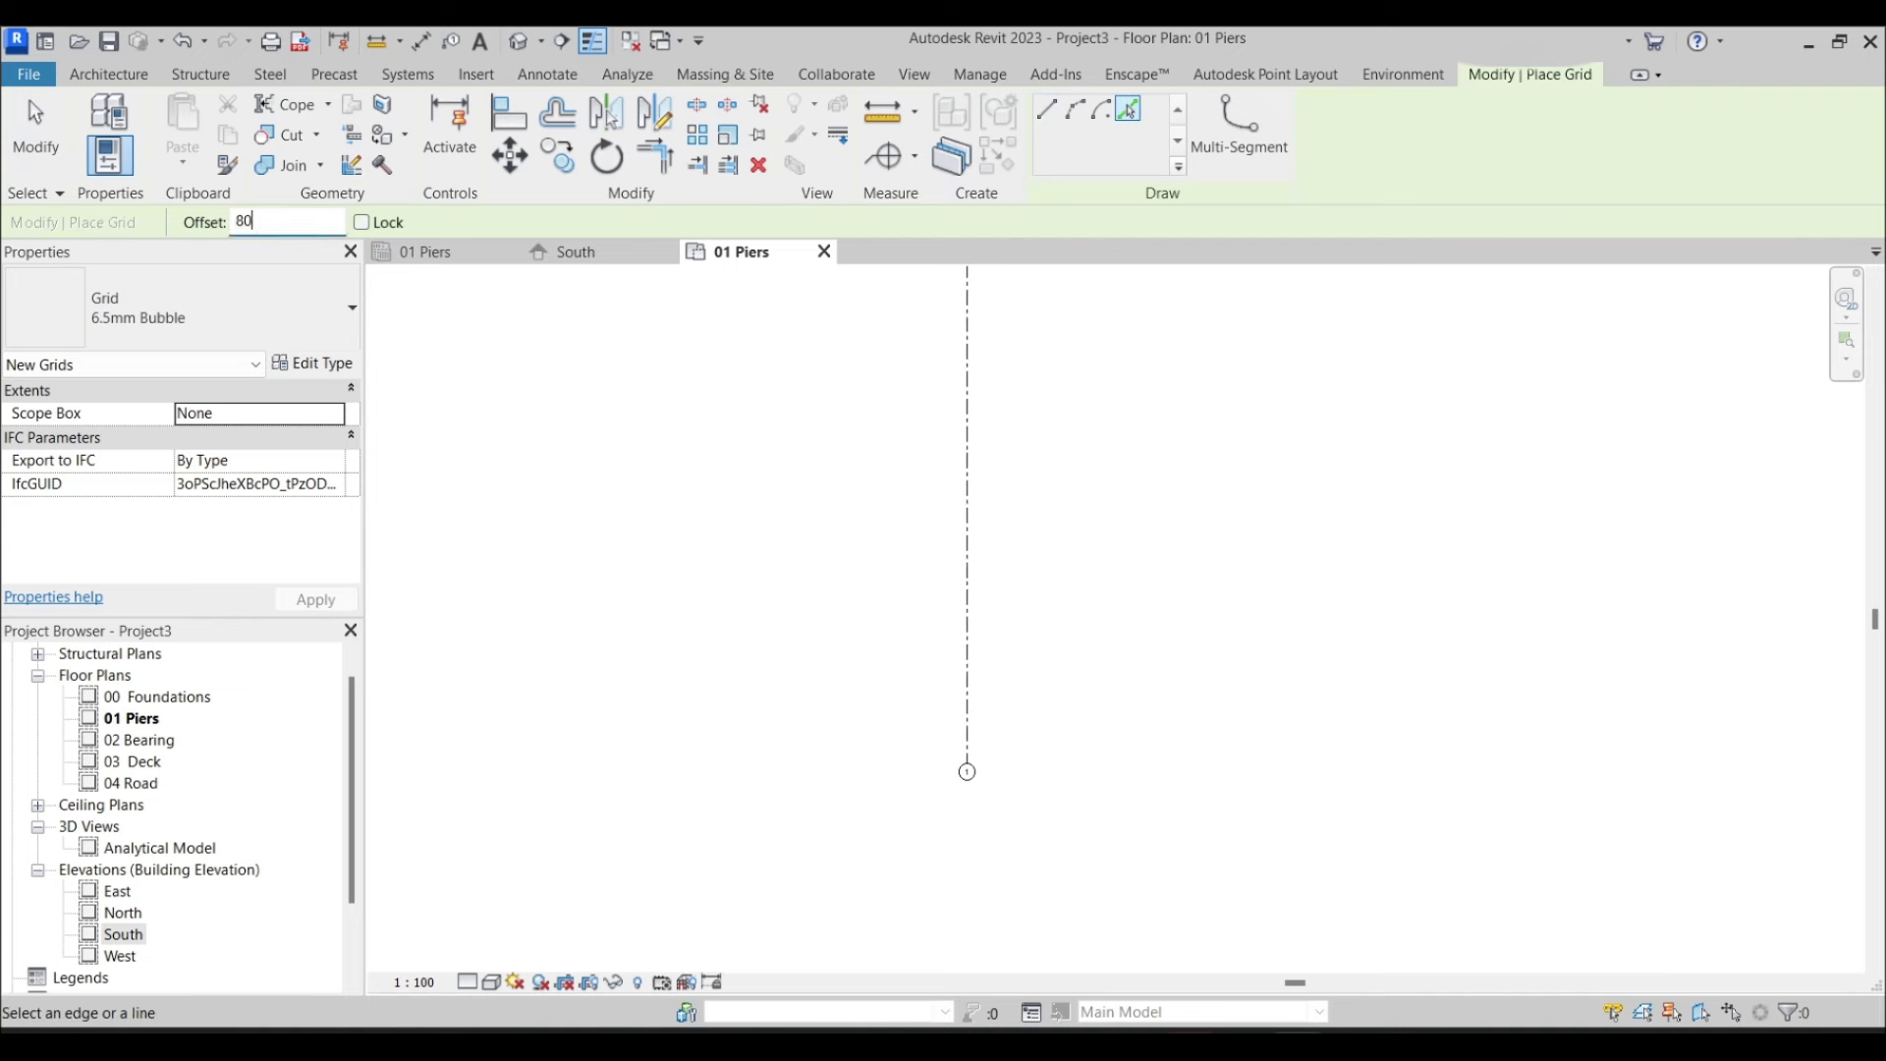
Create grids 2 through 9, each 8000 to the right of the previous one
{"action": "left_click", "coordinate": [975, 424]}
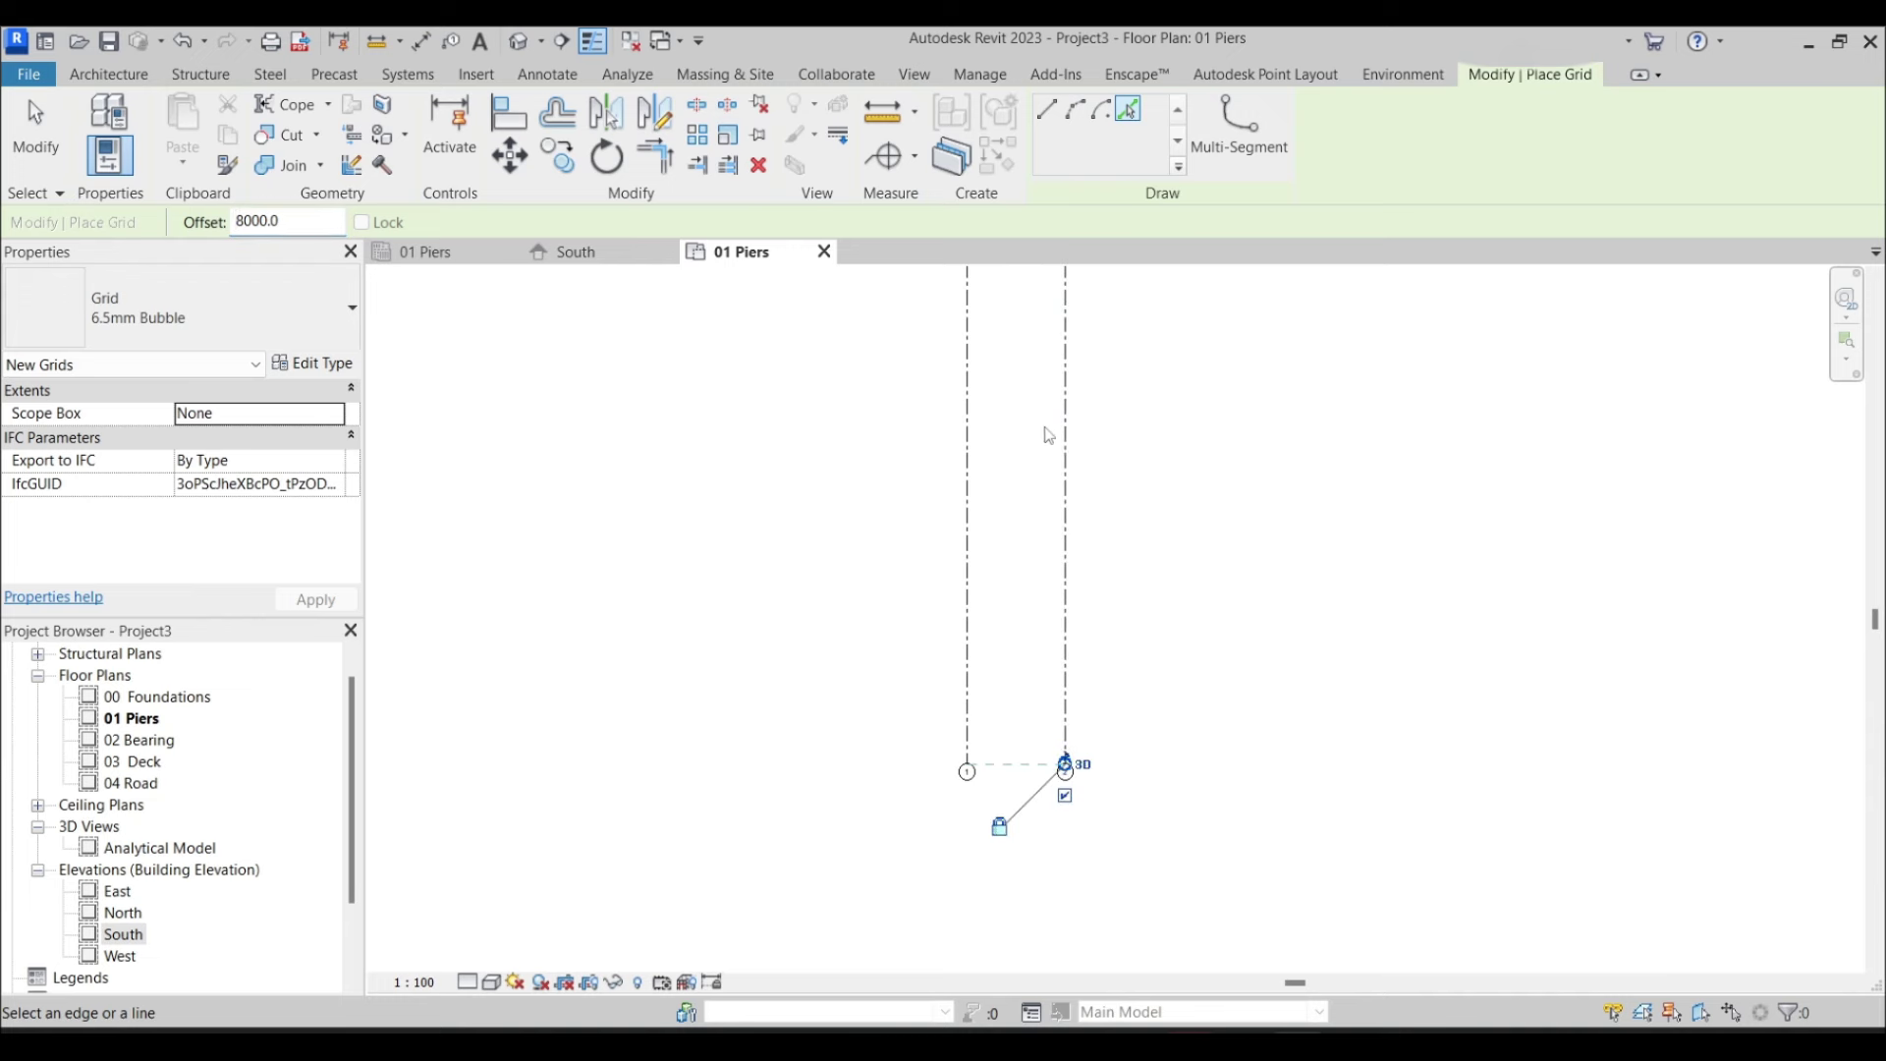
{"action": "left_click", "coordinate": [1072, 431]}
{"action": "left_click", "coordinate": [1169, 448]}
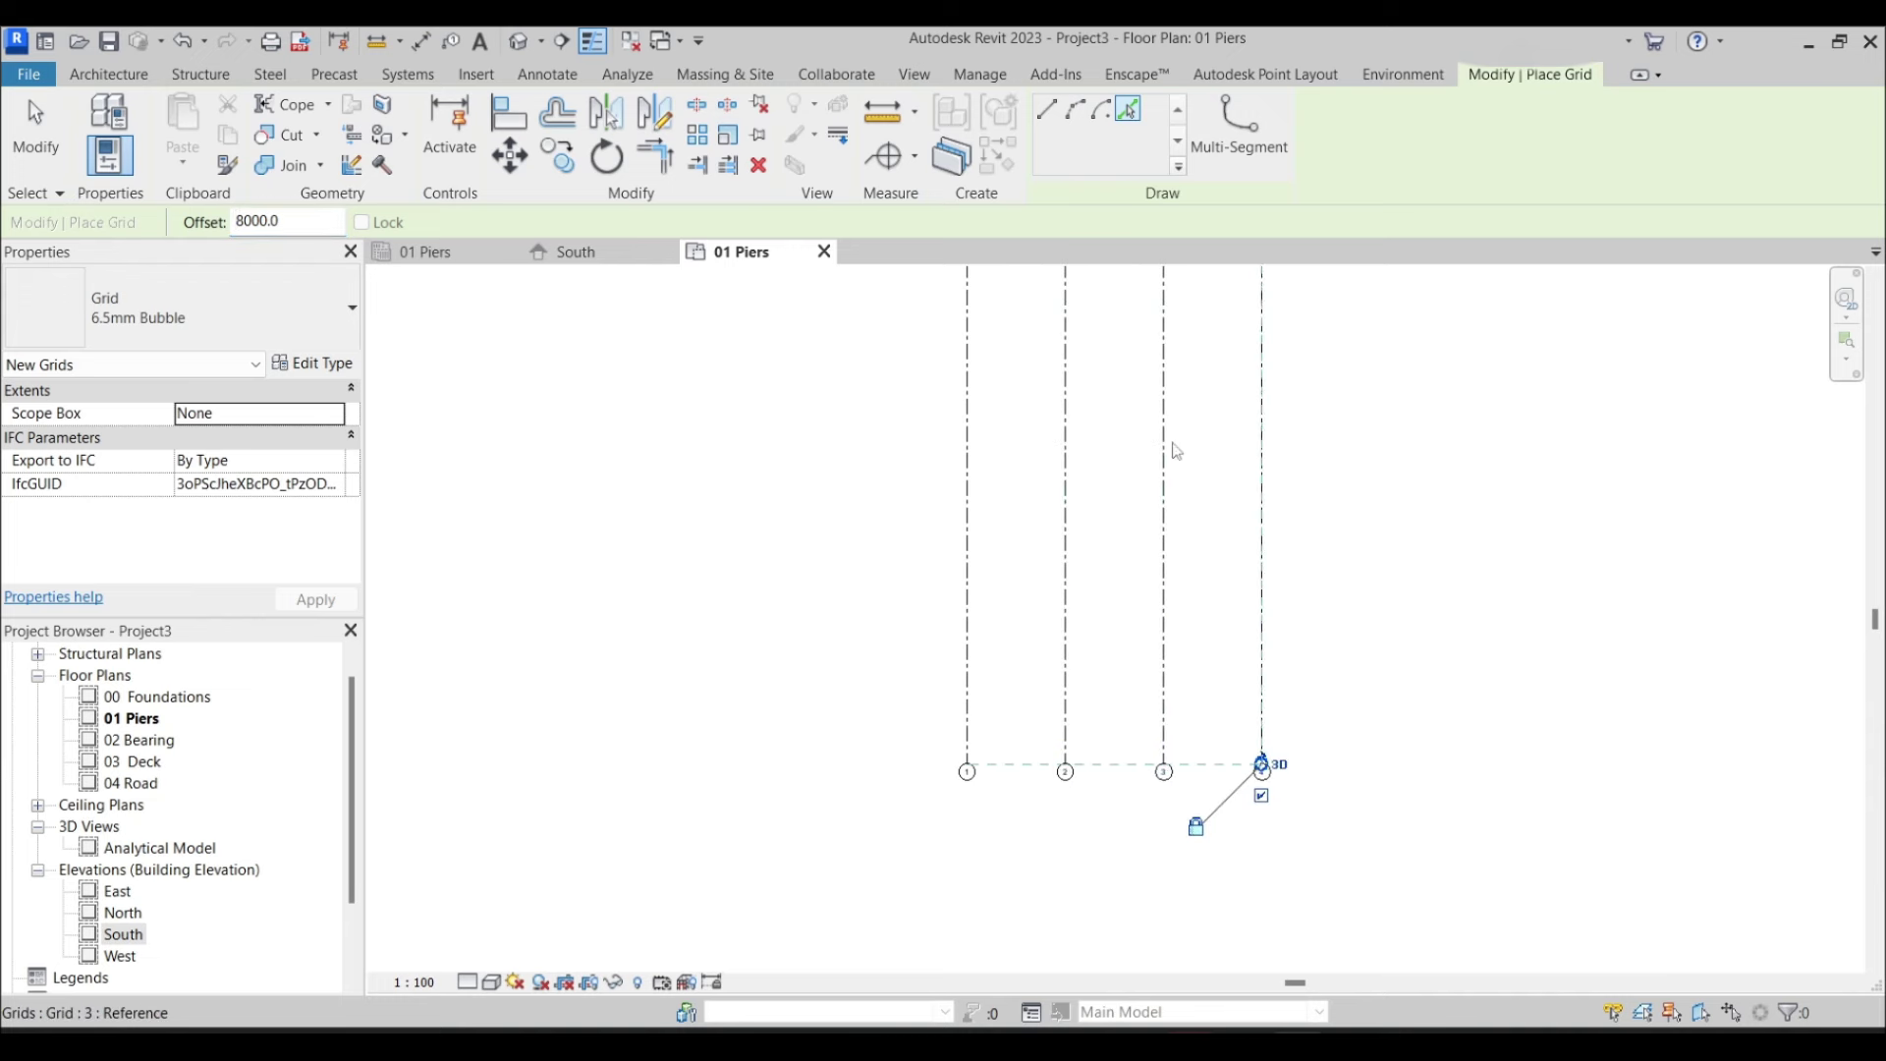
{"action": "left_click", "coordinate": [1270, 454]}
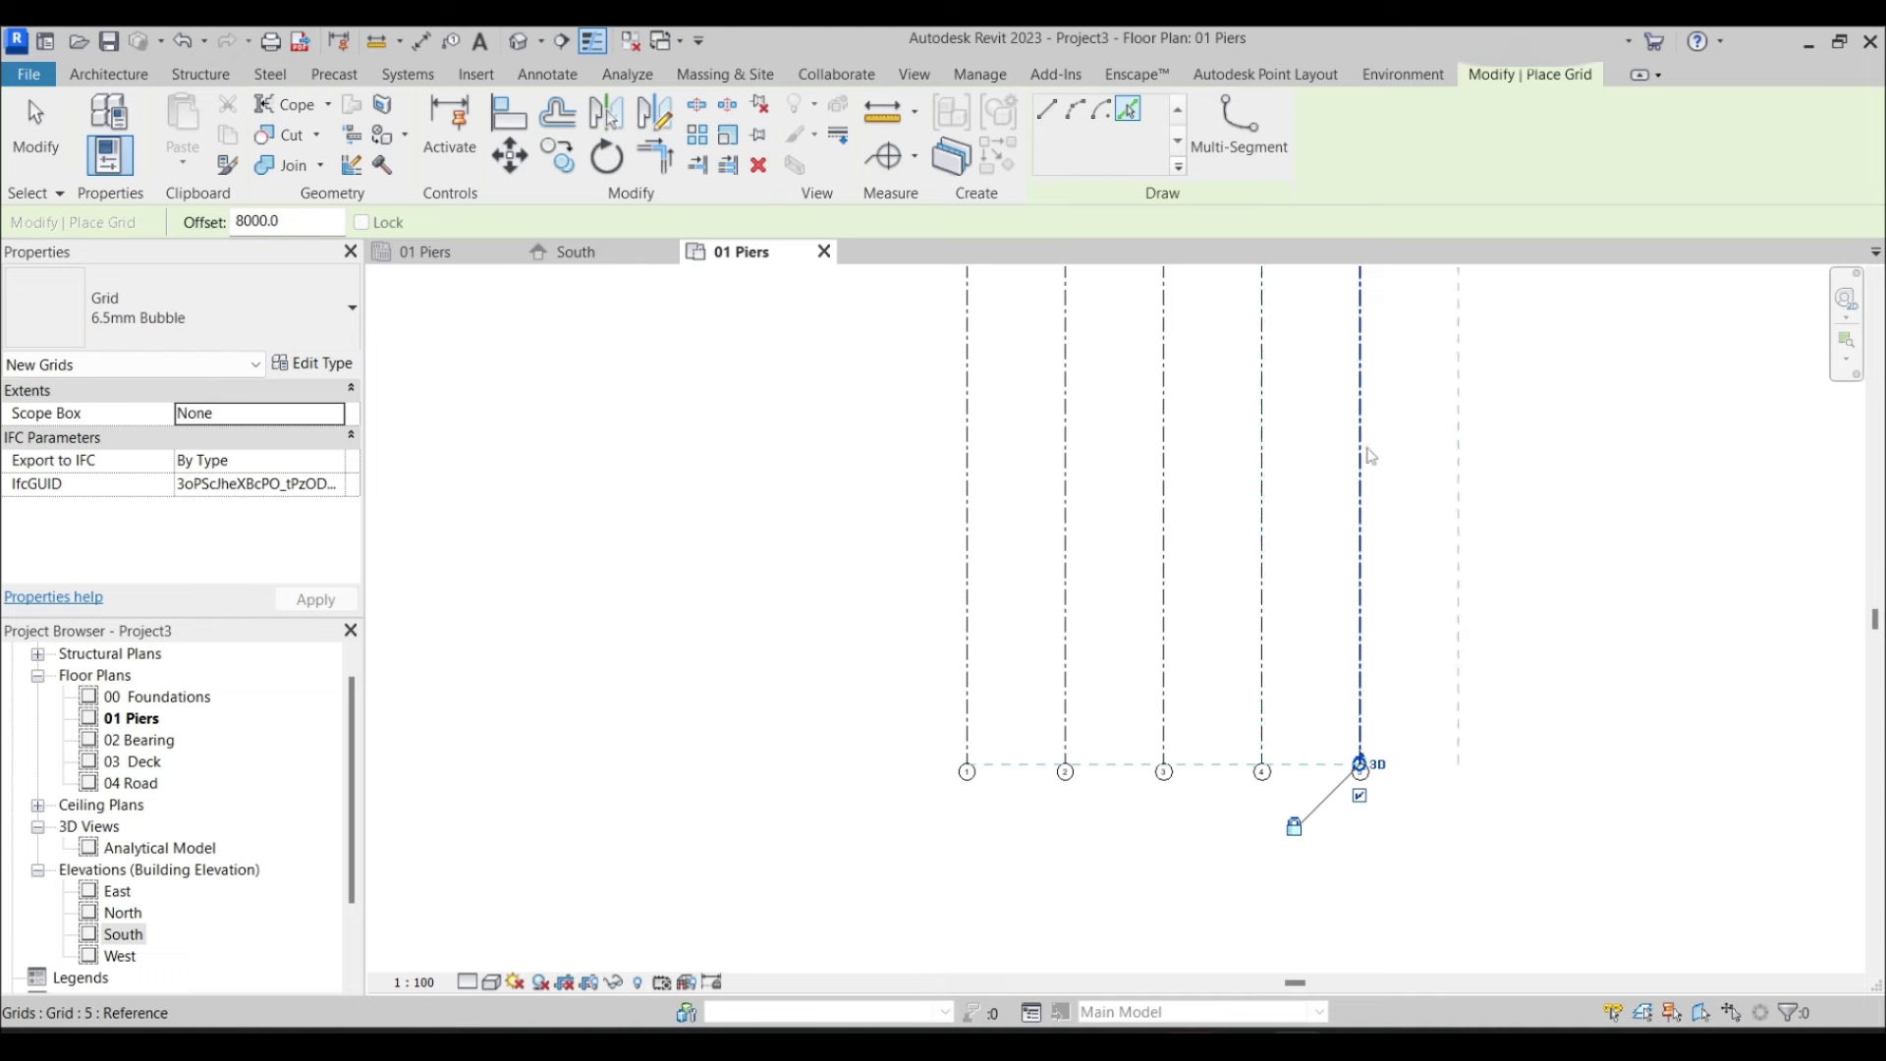
{"action": "left_click", "coordinate": [1367, 455]}
{"action": "left_click", "coordinate": [1464, 455]}
{"action": "left_click", "coordinate": [1562, 472]}
{"action": "middle_click_drag", "start_coordinate": [1612, 488], "coordinate": [1145, 529]}
{"action": "left_click", "coordinate": [1171, 531]}
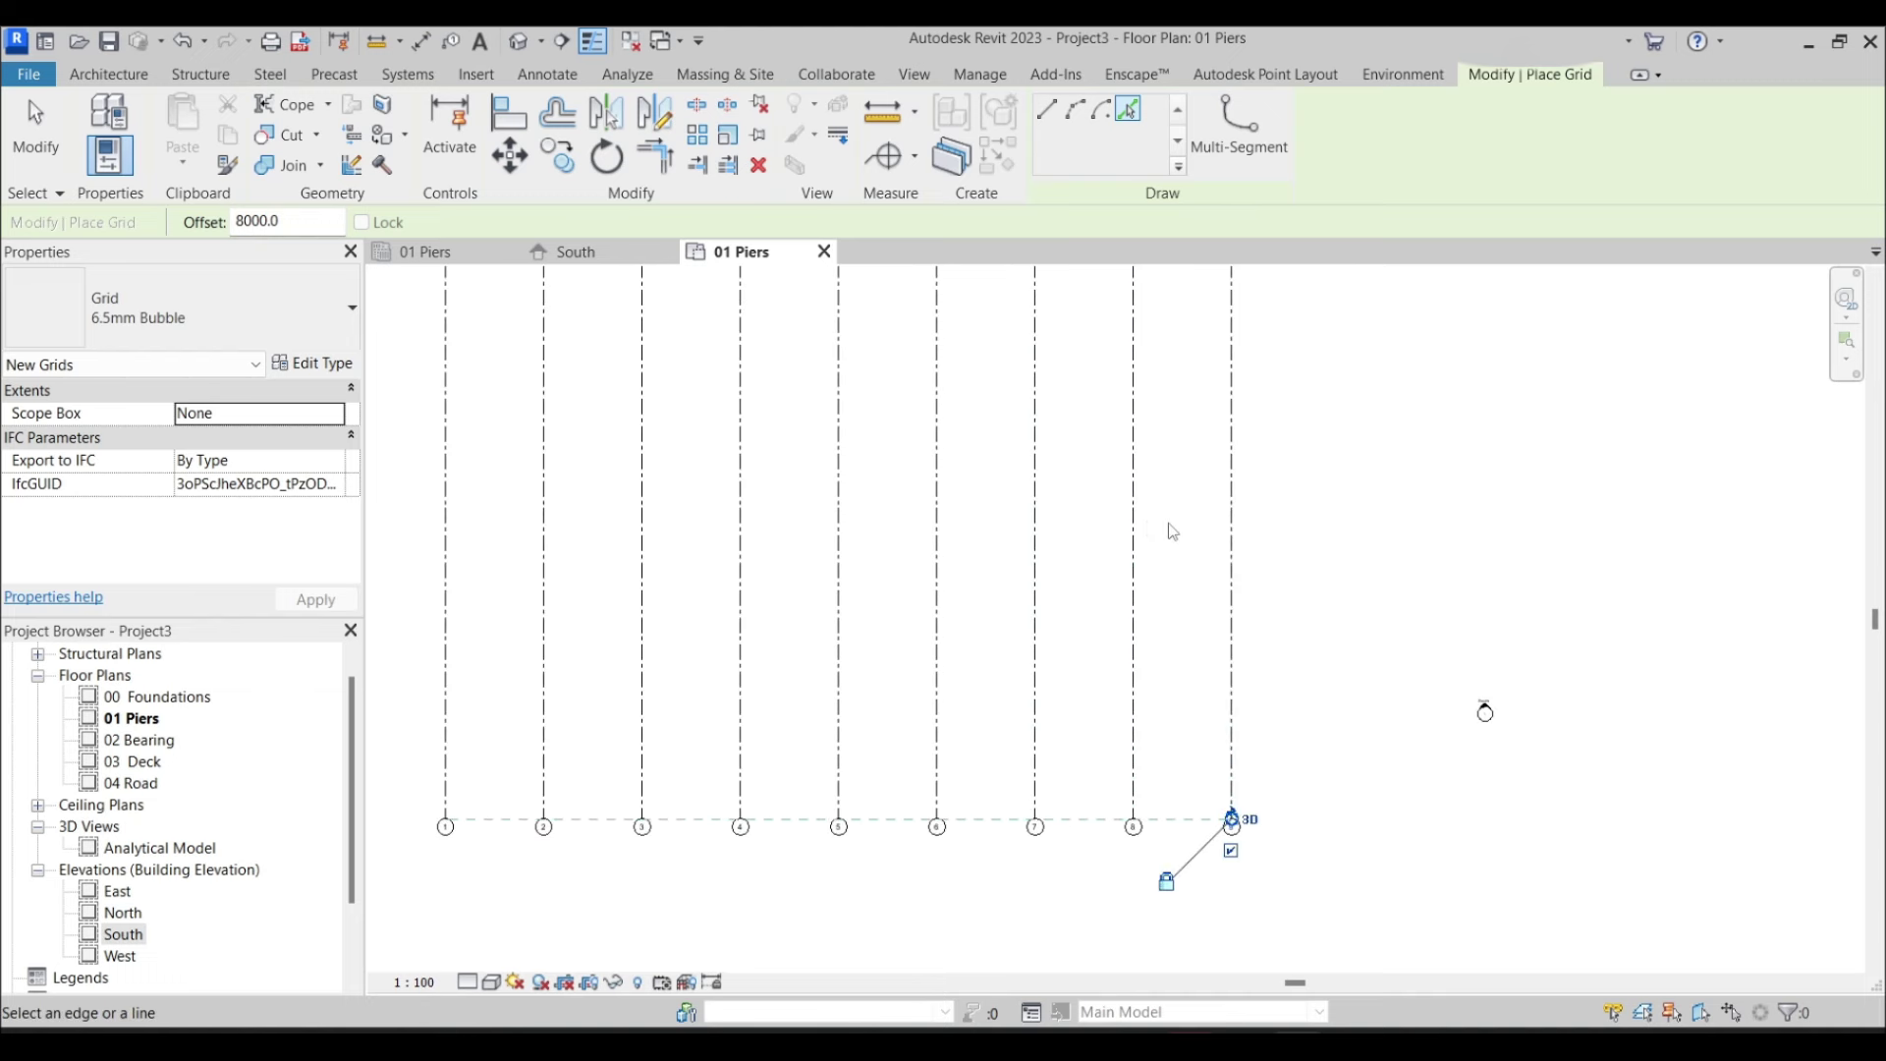
{"action": "scroll", "coordinate": [1267, 540], "scroll_direction": "down", "scroll_amount": 2}
{"action": "middle_click_drag", "start_coordinate": [1295, 572], "coordinate": [1487, 647]}
{"action": "scroll", "coordinate": [1236, 677], "scroll_direction": "down", "scroll_amount": 1}
{"action": "middle_click_drag", "start_coordinate": [1211, 743], "coordinate": [1212, 894]}
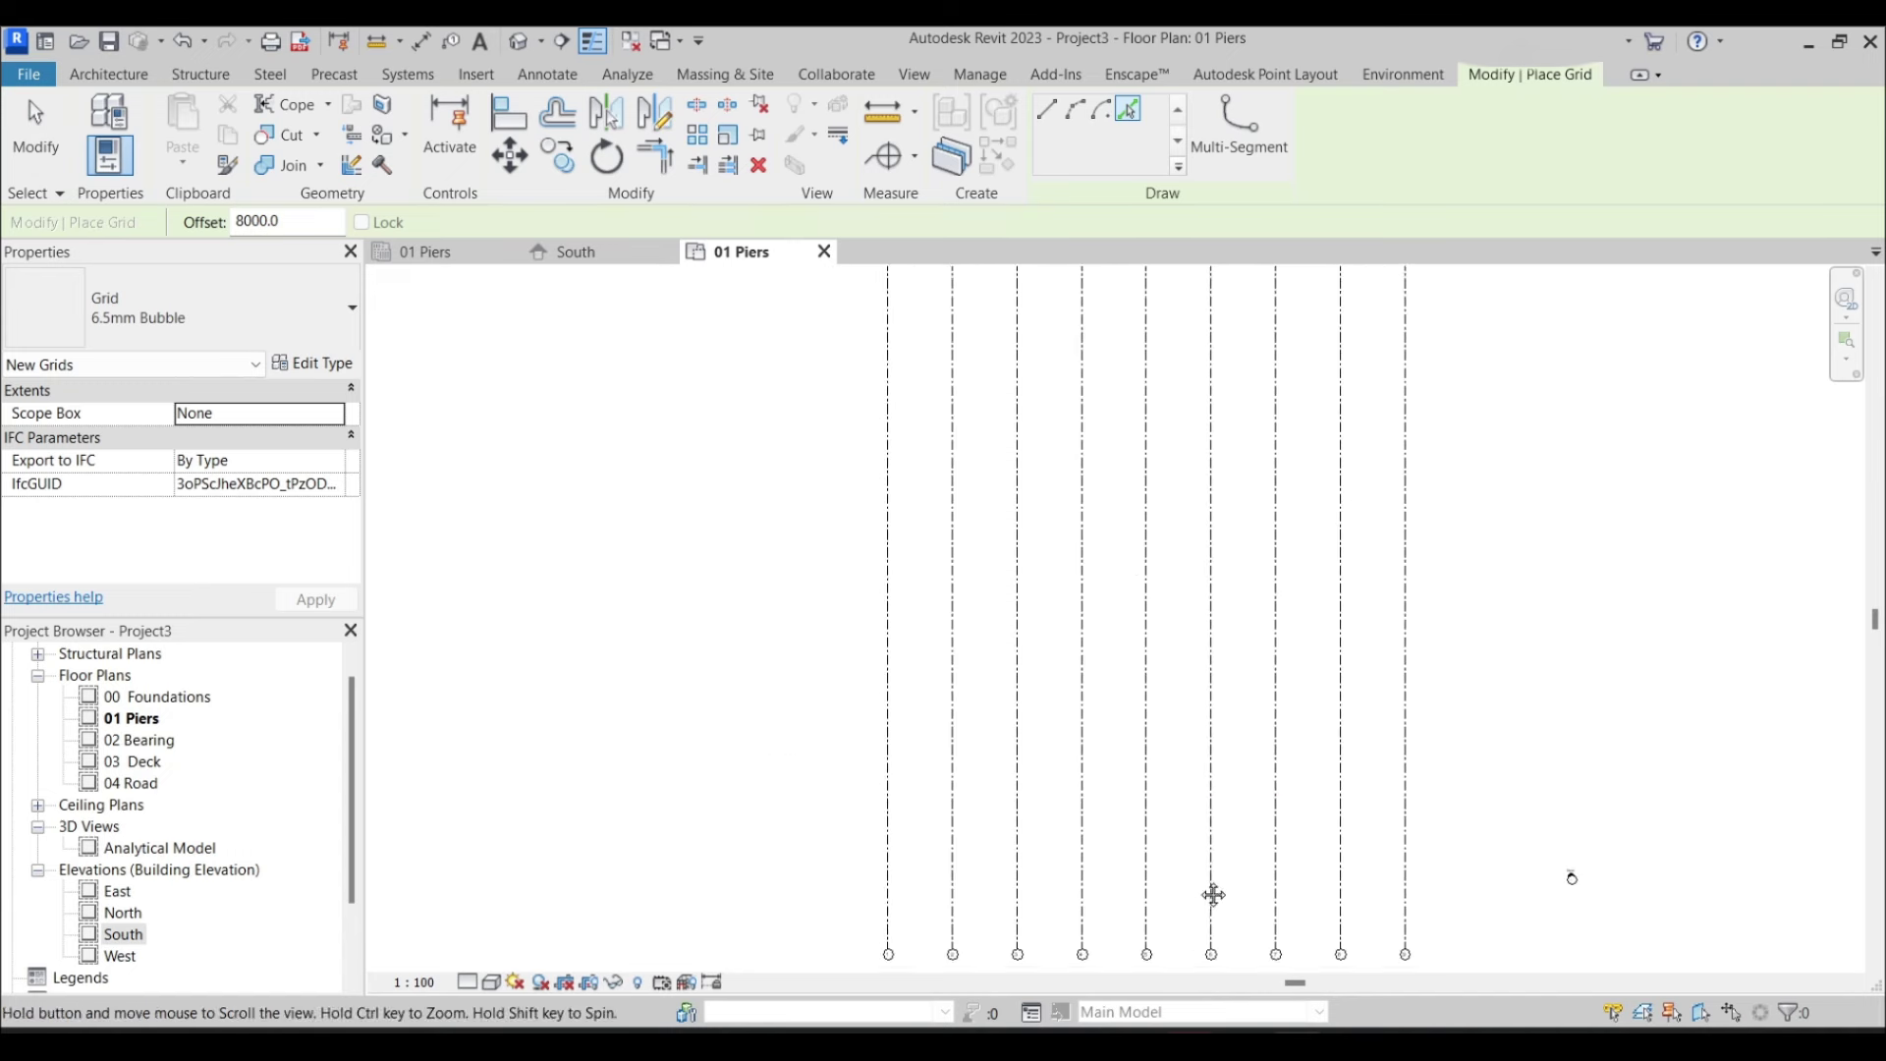
{"action": "key", "text": "Escape"}
{"action": "key", "text": "Escape"}
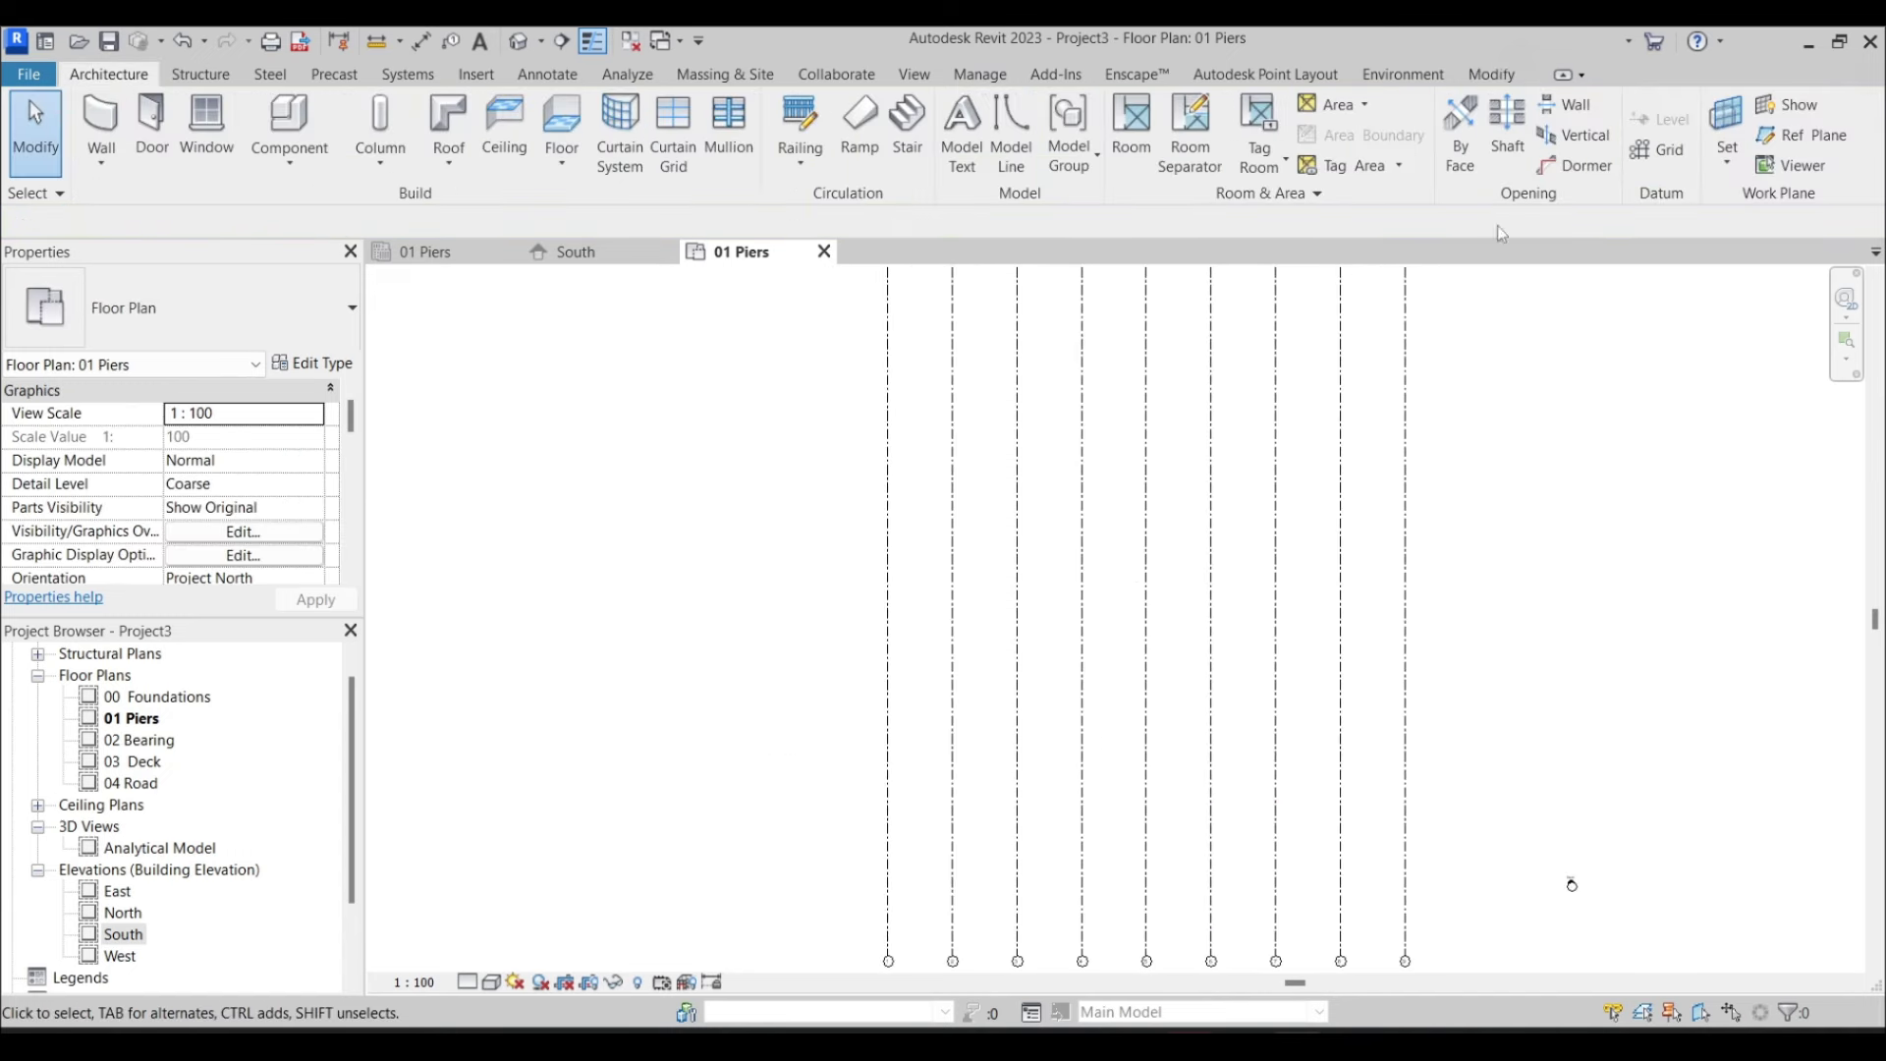
Draw horizontal grid line 10 across the plan
{"action": "left_click", "coordinate": [1659, 149]}
{"action": "left_click", "coordinate": [738, 598]}
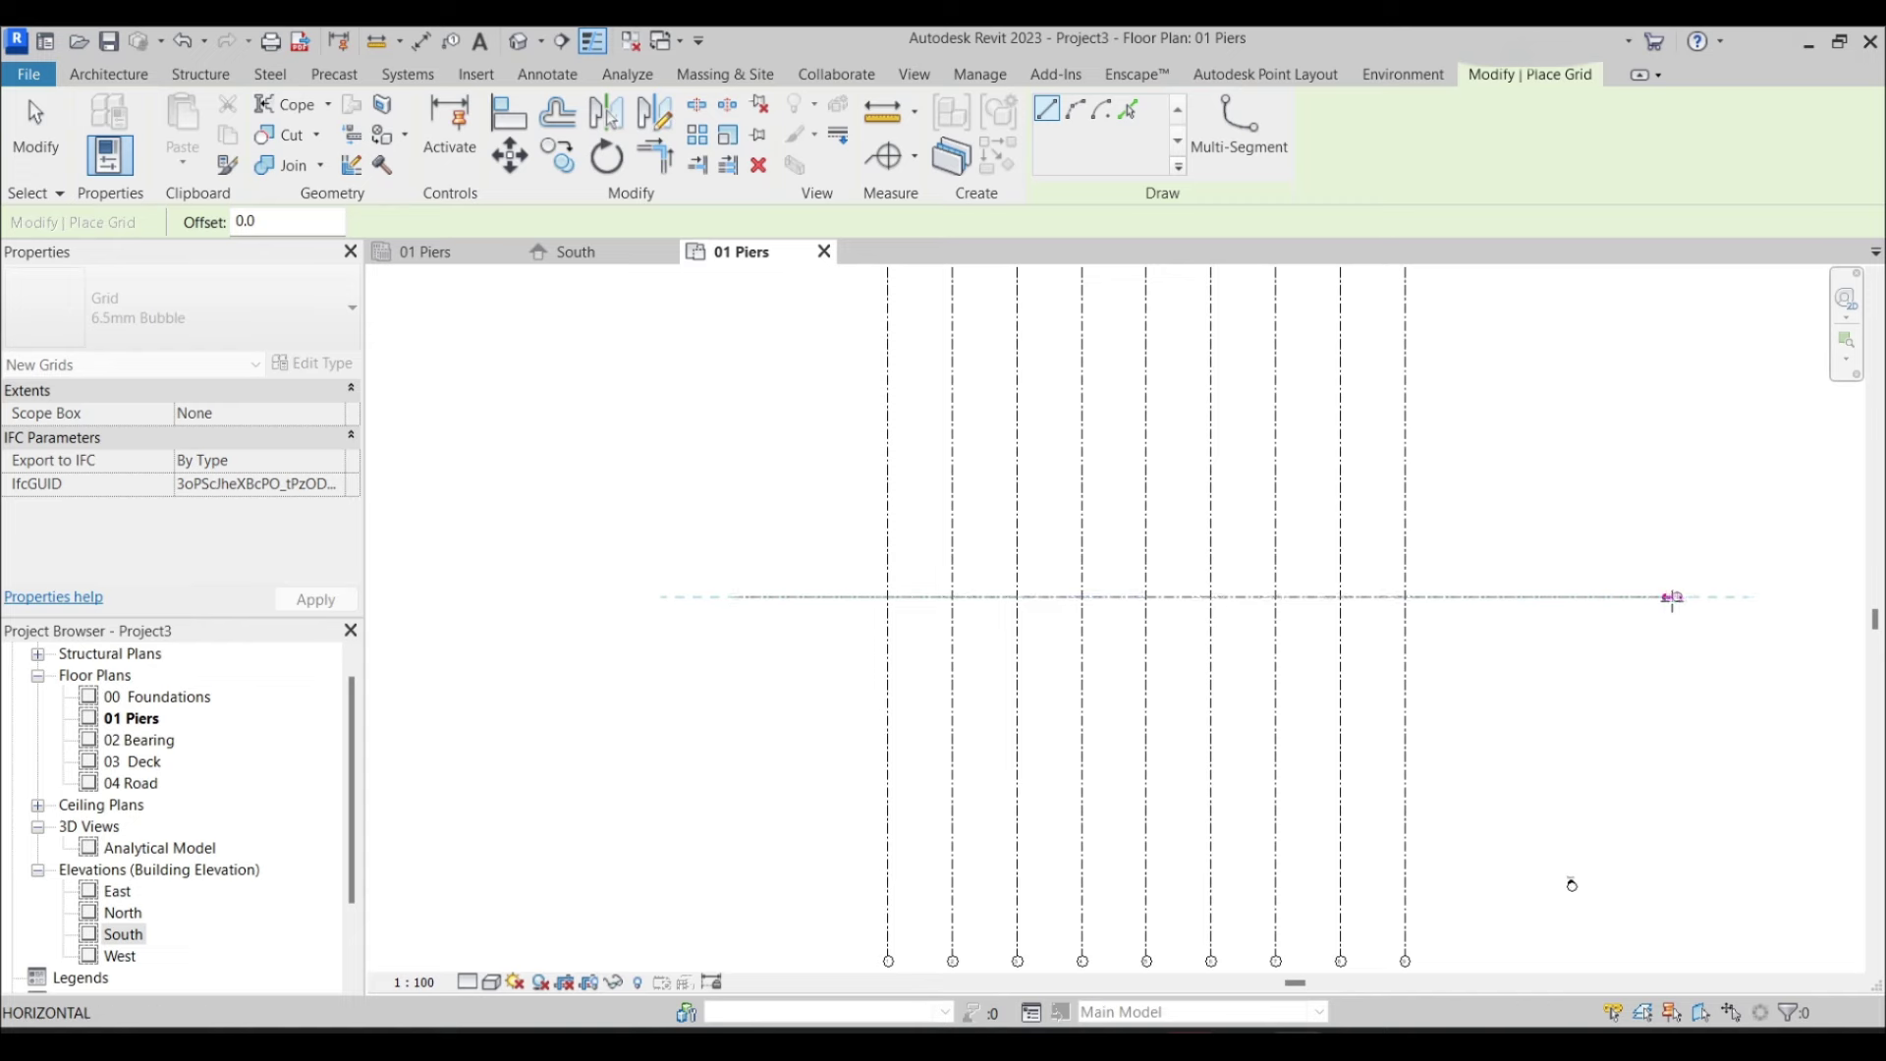
{"action": "left_click", "coordinate": [1673, 598]}
{"action": "key", "text": "Escape"}
{"action": "key", "text": "Escape"}
Drag grid 10 upward so it crosses all nine vertical grids
{"action": "scroll", "coordinate": [1488, 624], "scroll_direction": "down", "scroll_amount": 3}
{"action": "middle_click_drag", "start_coordinate": [1471, 586], "coordinate": [1460, 724]}
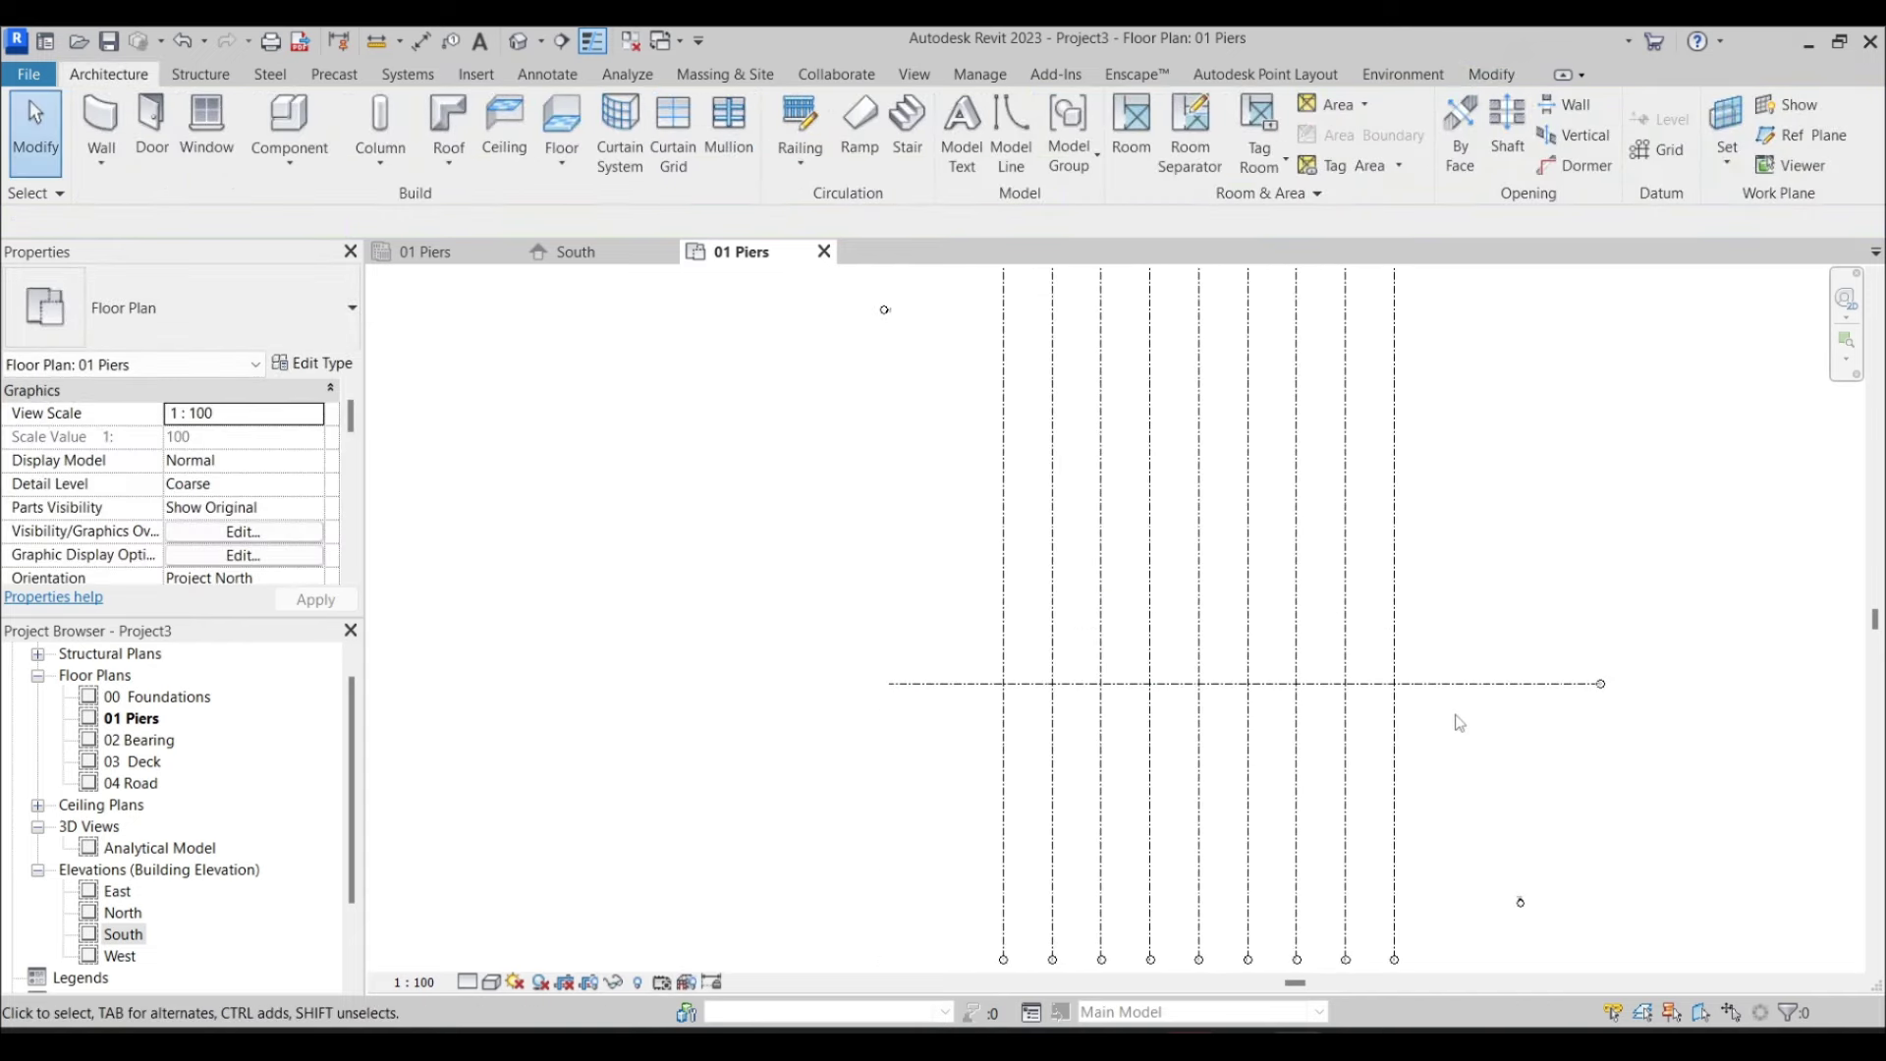
{"action": "scroll", "coordinate": [1461, 709], "scroll_direction": "down", "scroll_amount": 1}
{"action": "scroll", "coordinate": [981, 814], "scroll_direction": "down", "scroll_amount": 1}
{"action": "middle_click_drag", "start_coordinate": [1137, 633], "coordinate": [1125, 783]}
{"action": "scroll", "coordinate": [1130, 786], "scroll_direction": "down", "scroll_amount": 1}
{"action": "scroll", "coordinate": [1265, 863], "scroll_direction": "down", "scroll_amount": 3}
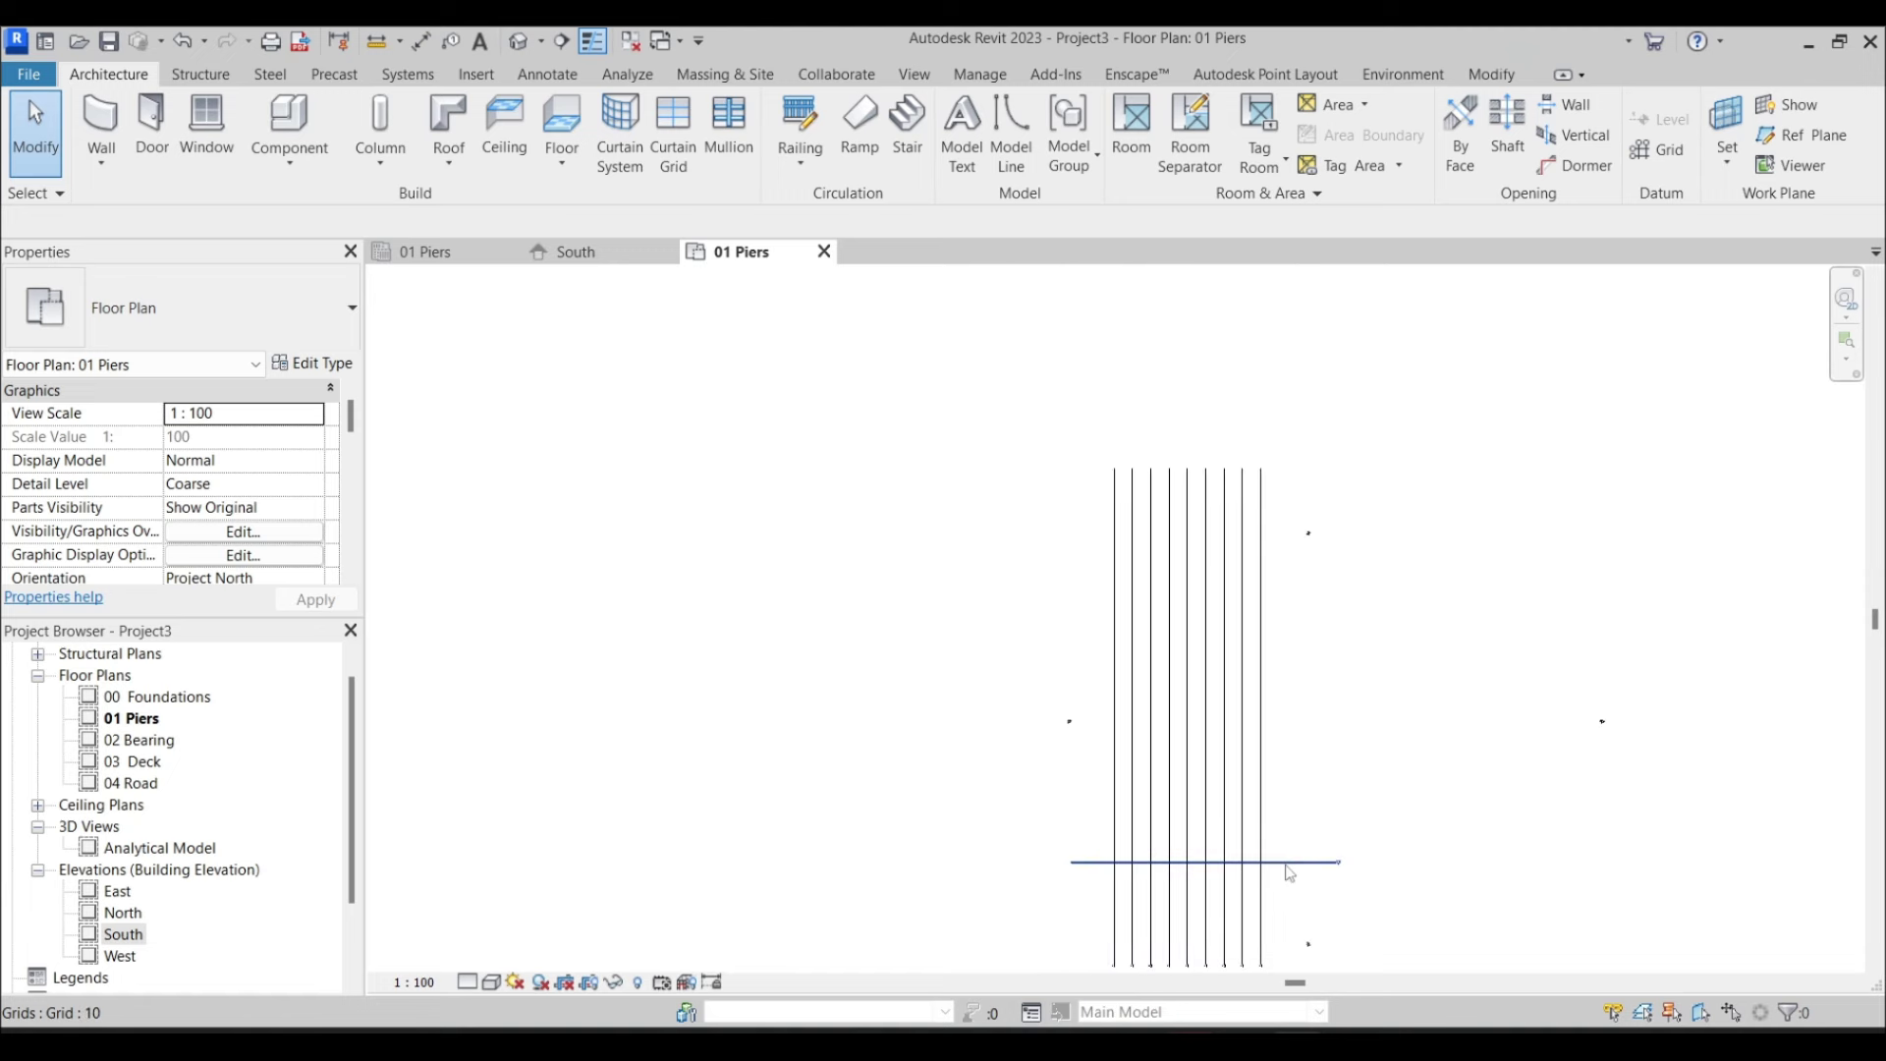
{"action": "left_click_drag", "start_coordinate": [1264, 863], "coordinate": [1263, 745]}
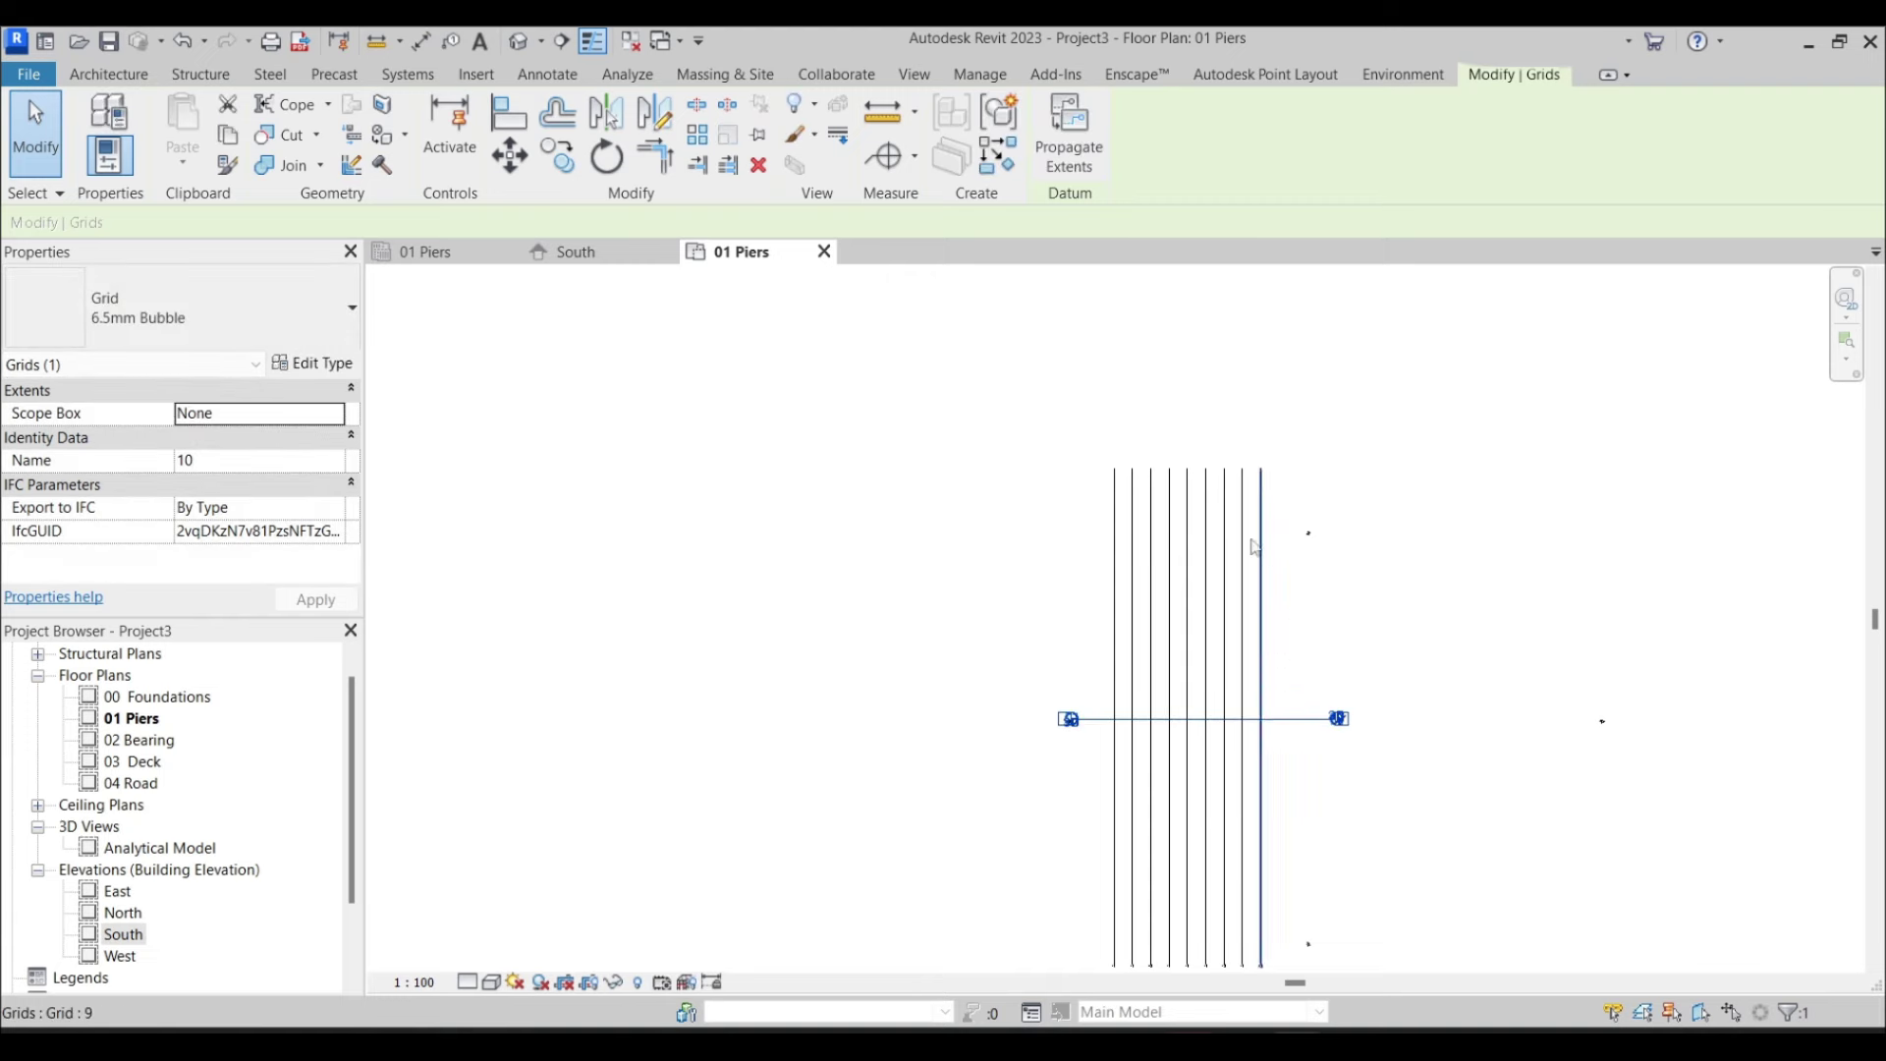
{"action": "scroll", "coordinate": [1203, 744], "scroll_direction": "up", "scroll_amount": 6}
{"action": "key", "text": "Escape"}
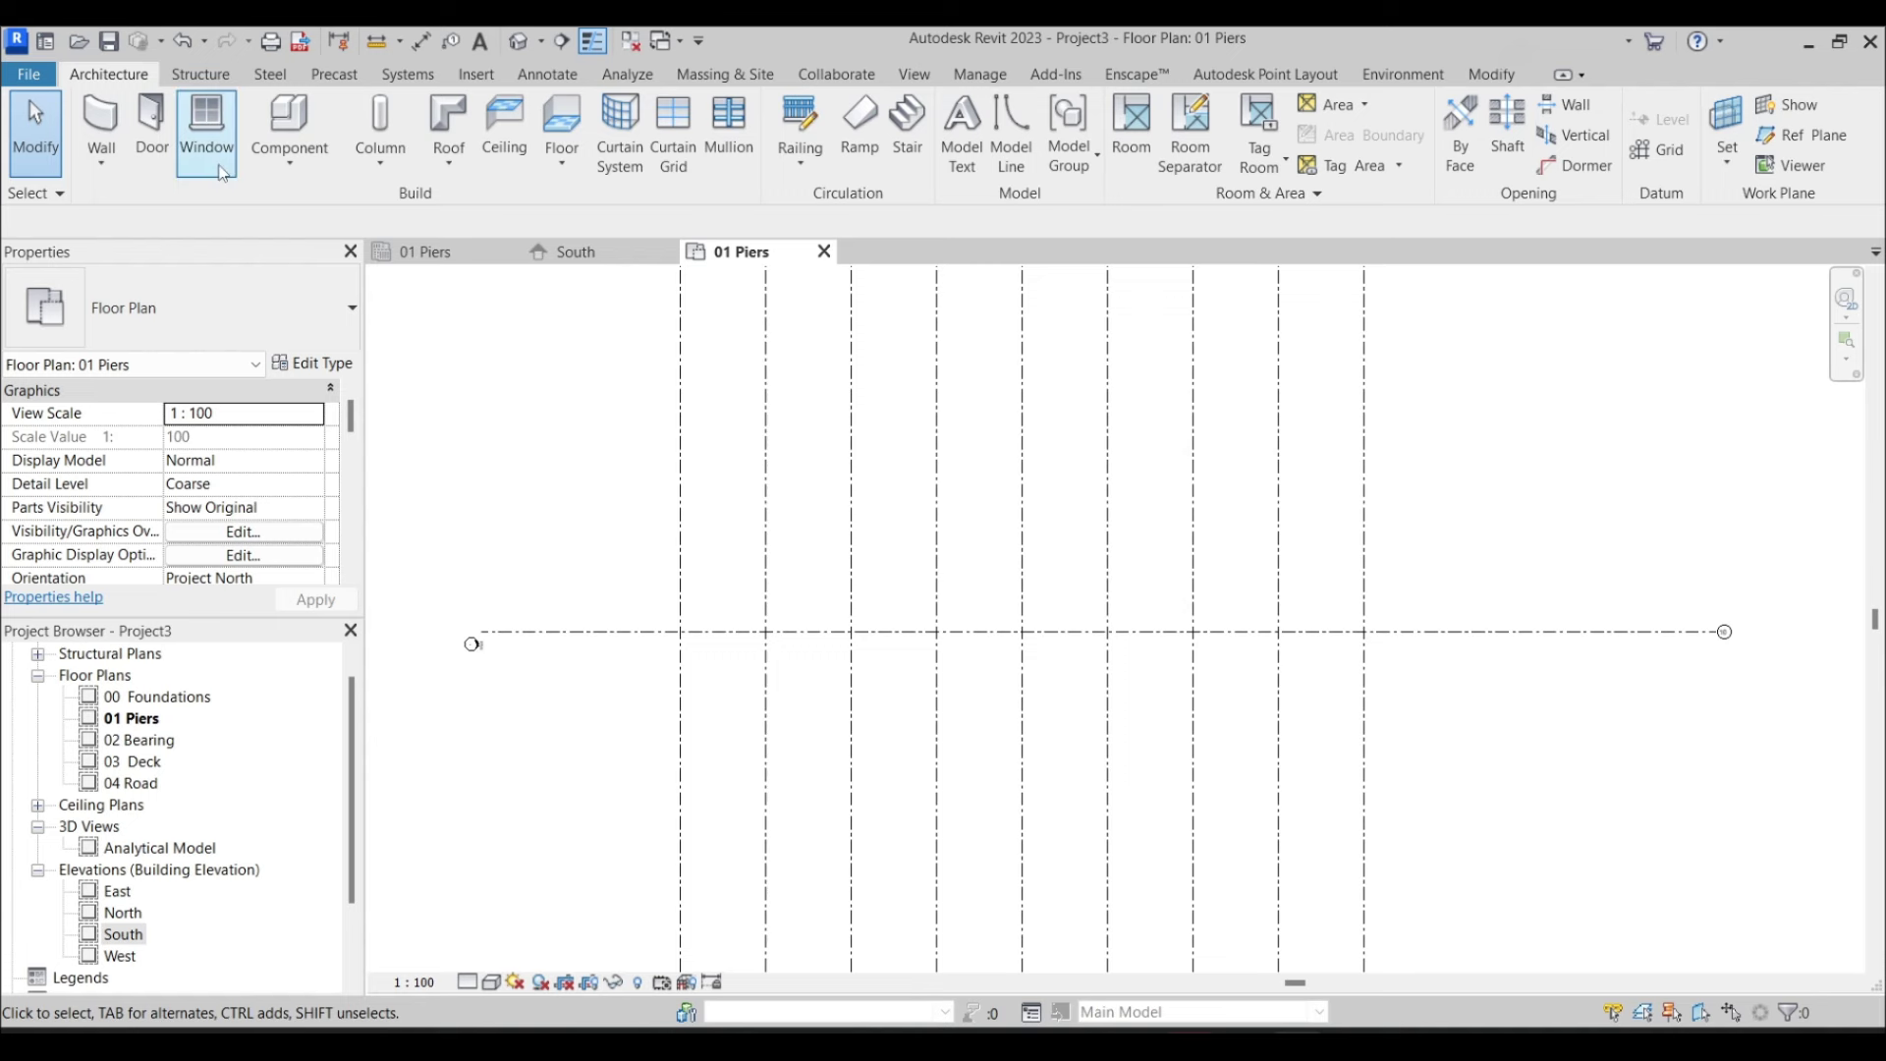
Duplicate the isolated rectangular footing type as '12000 x 6000 x 1200mm 2'
{"action": "left_click", "coordinate": [200, 74]}
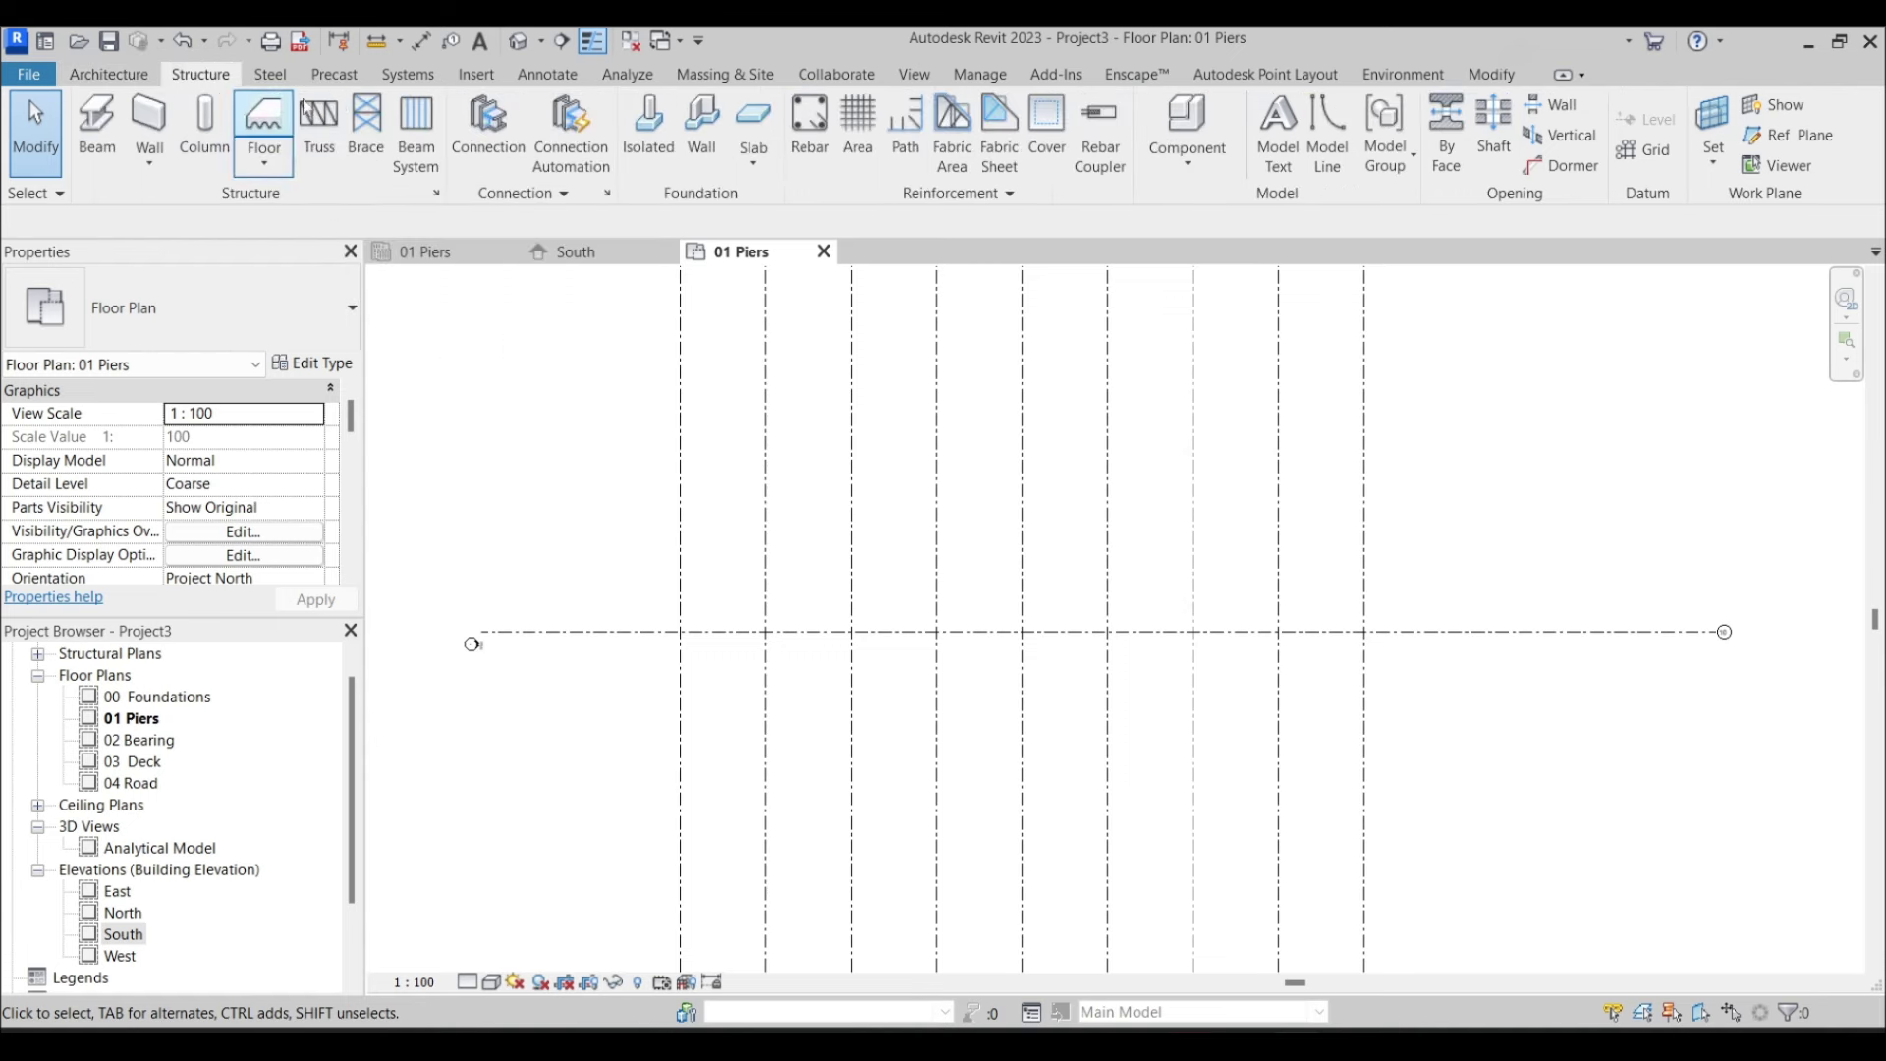
{"action": "left_click", "coordinate": [644, 118]}
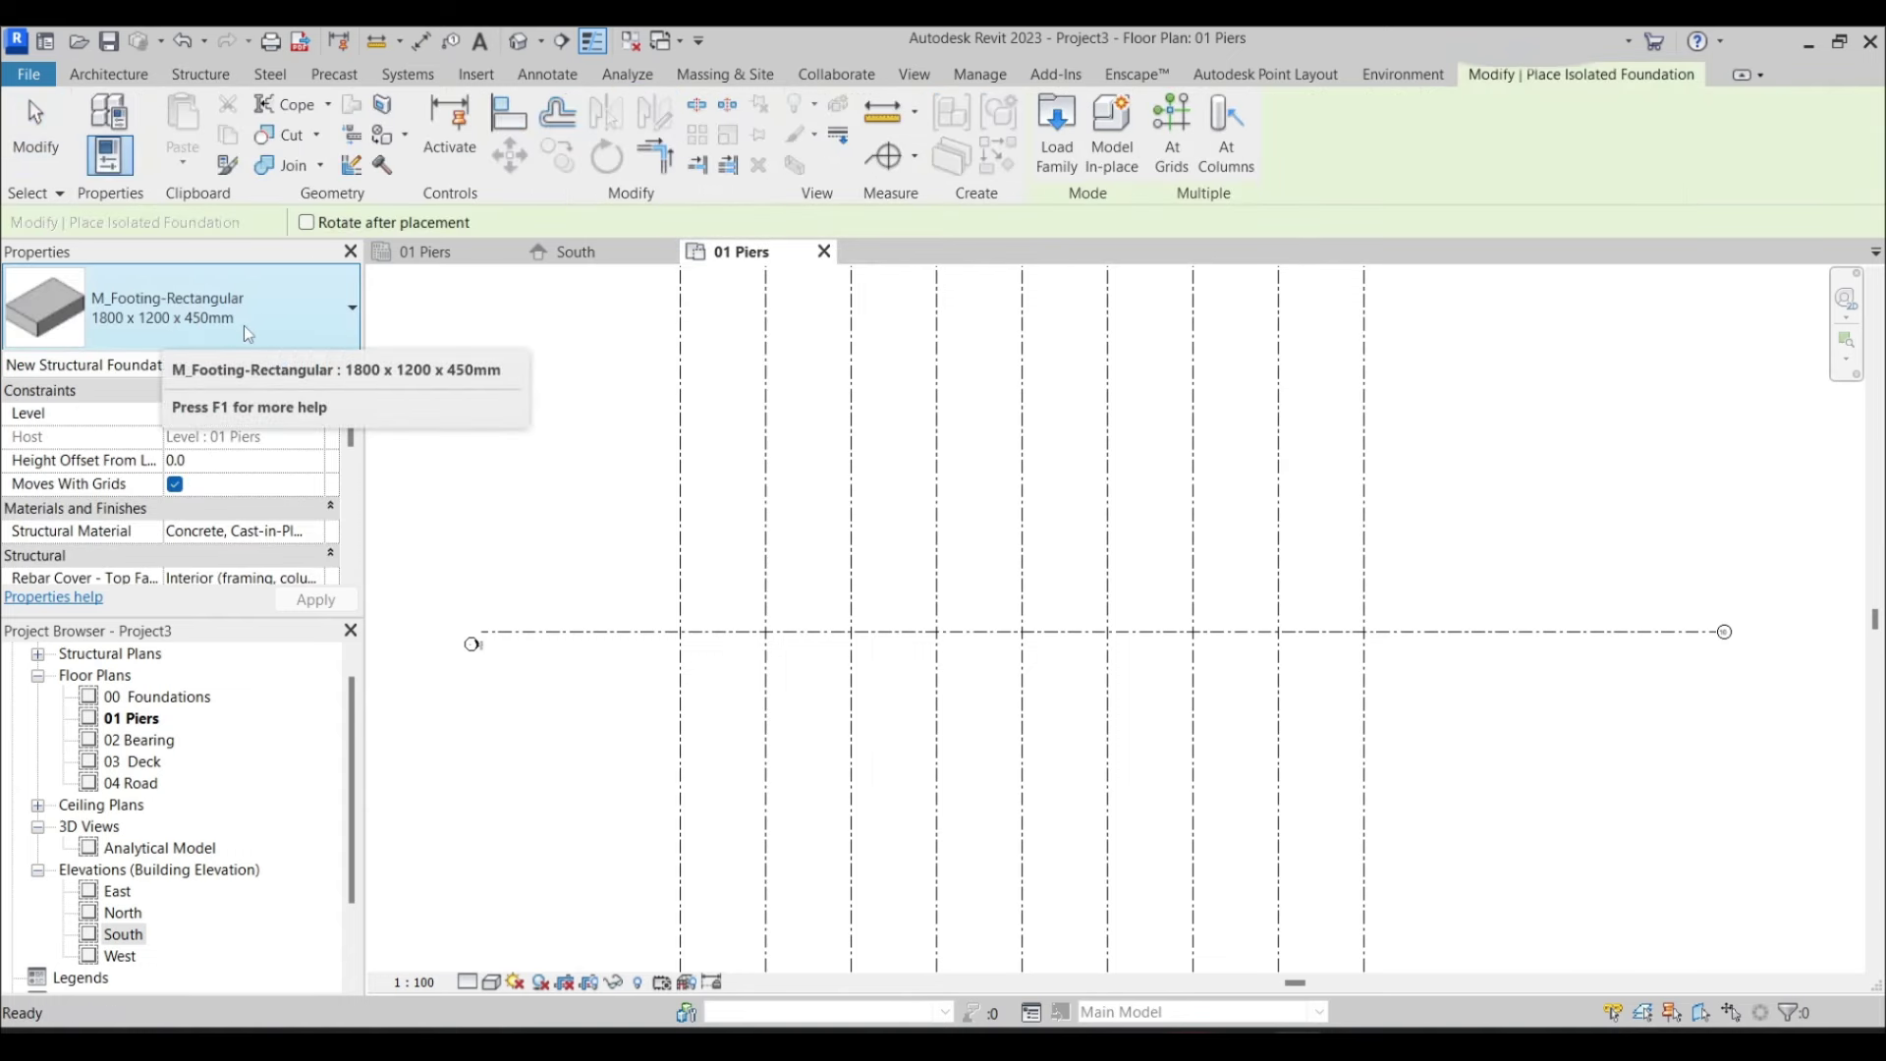
{"action": "left_click", "coordinate": [311, 367]}
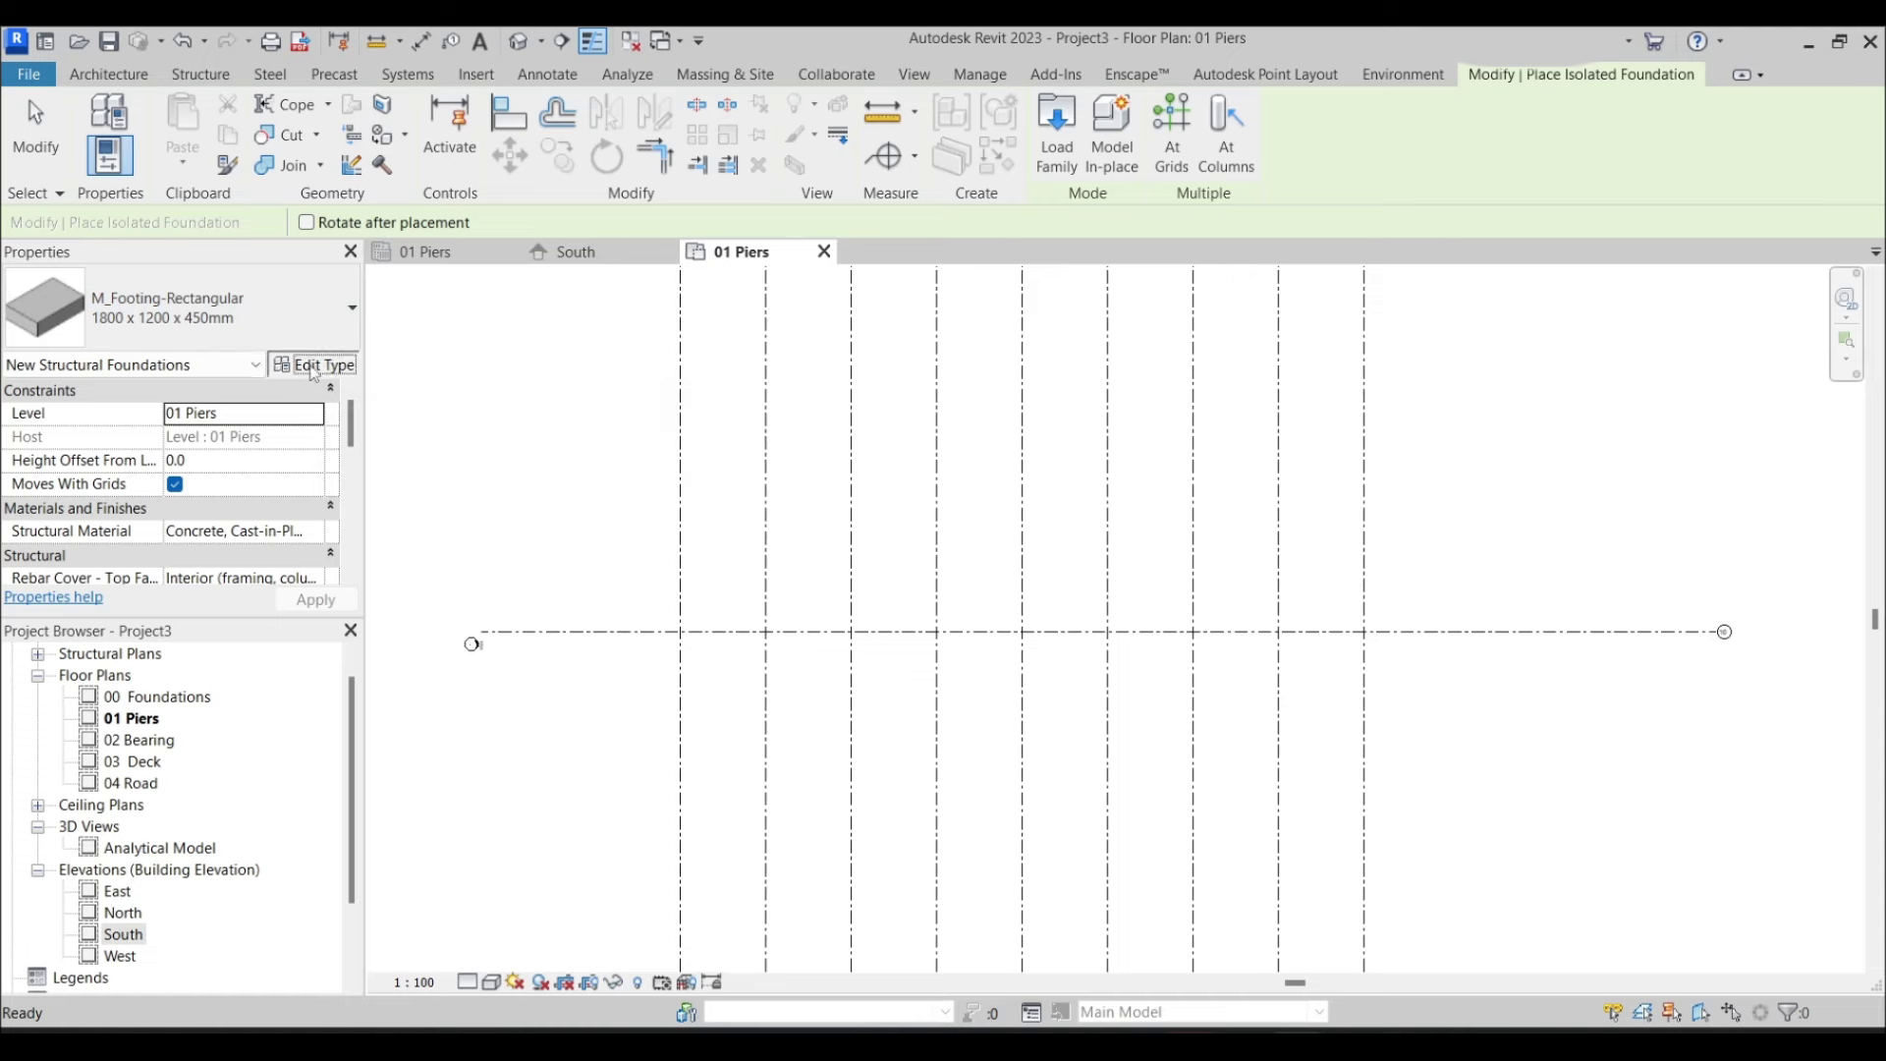
{"action": "left_click", "coordinate": [899, 147]}
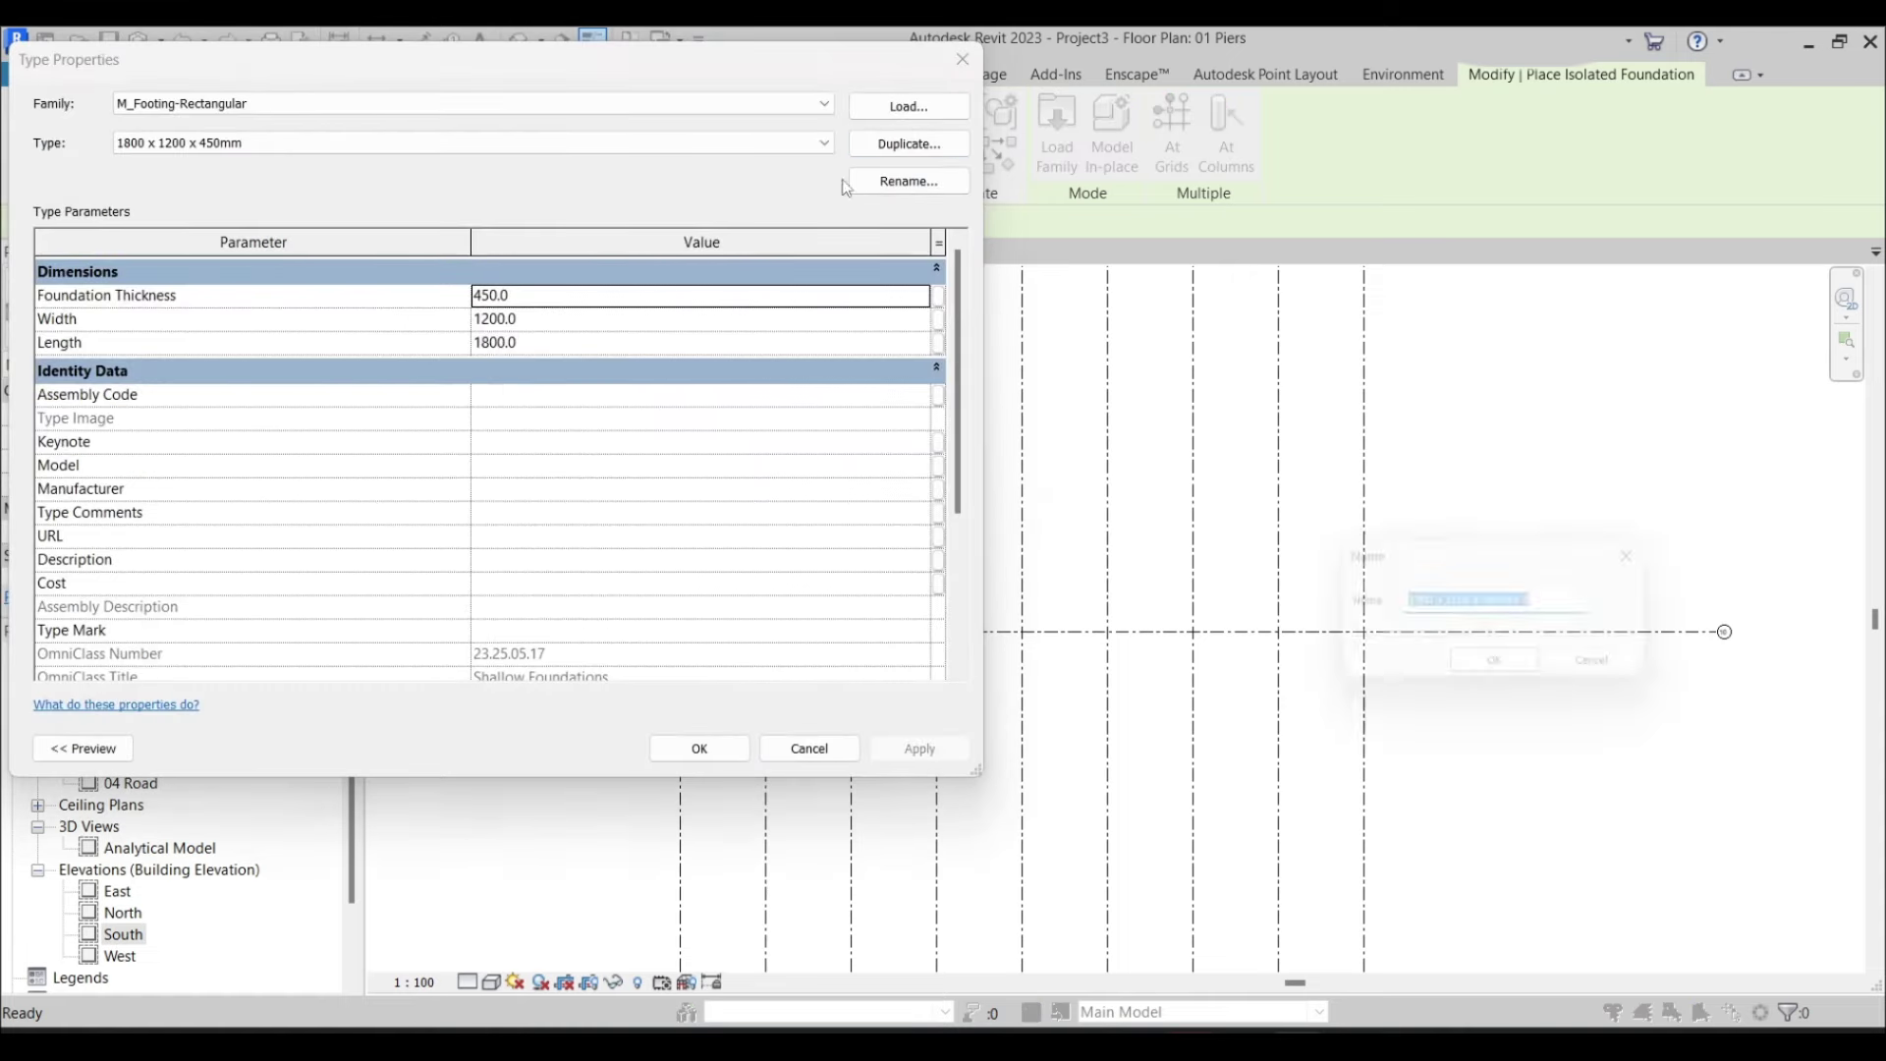
{"action": "double_click", "coordinate": [1436, 604]}
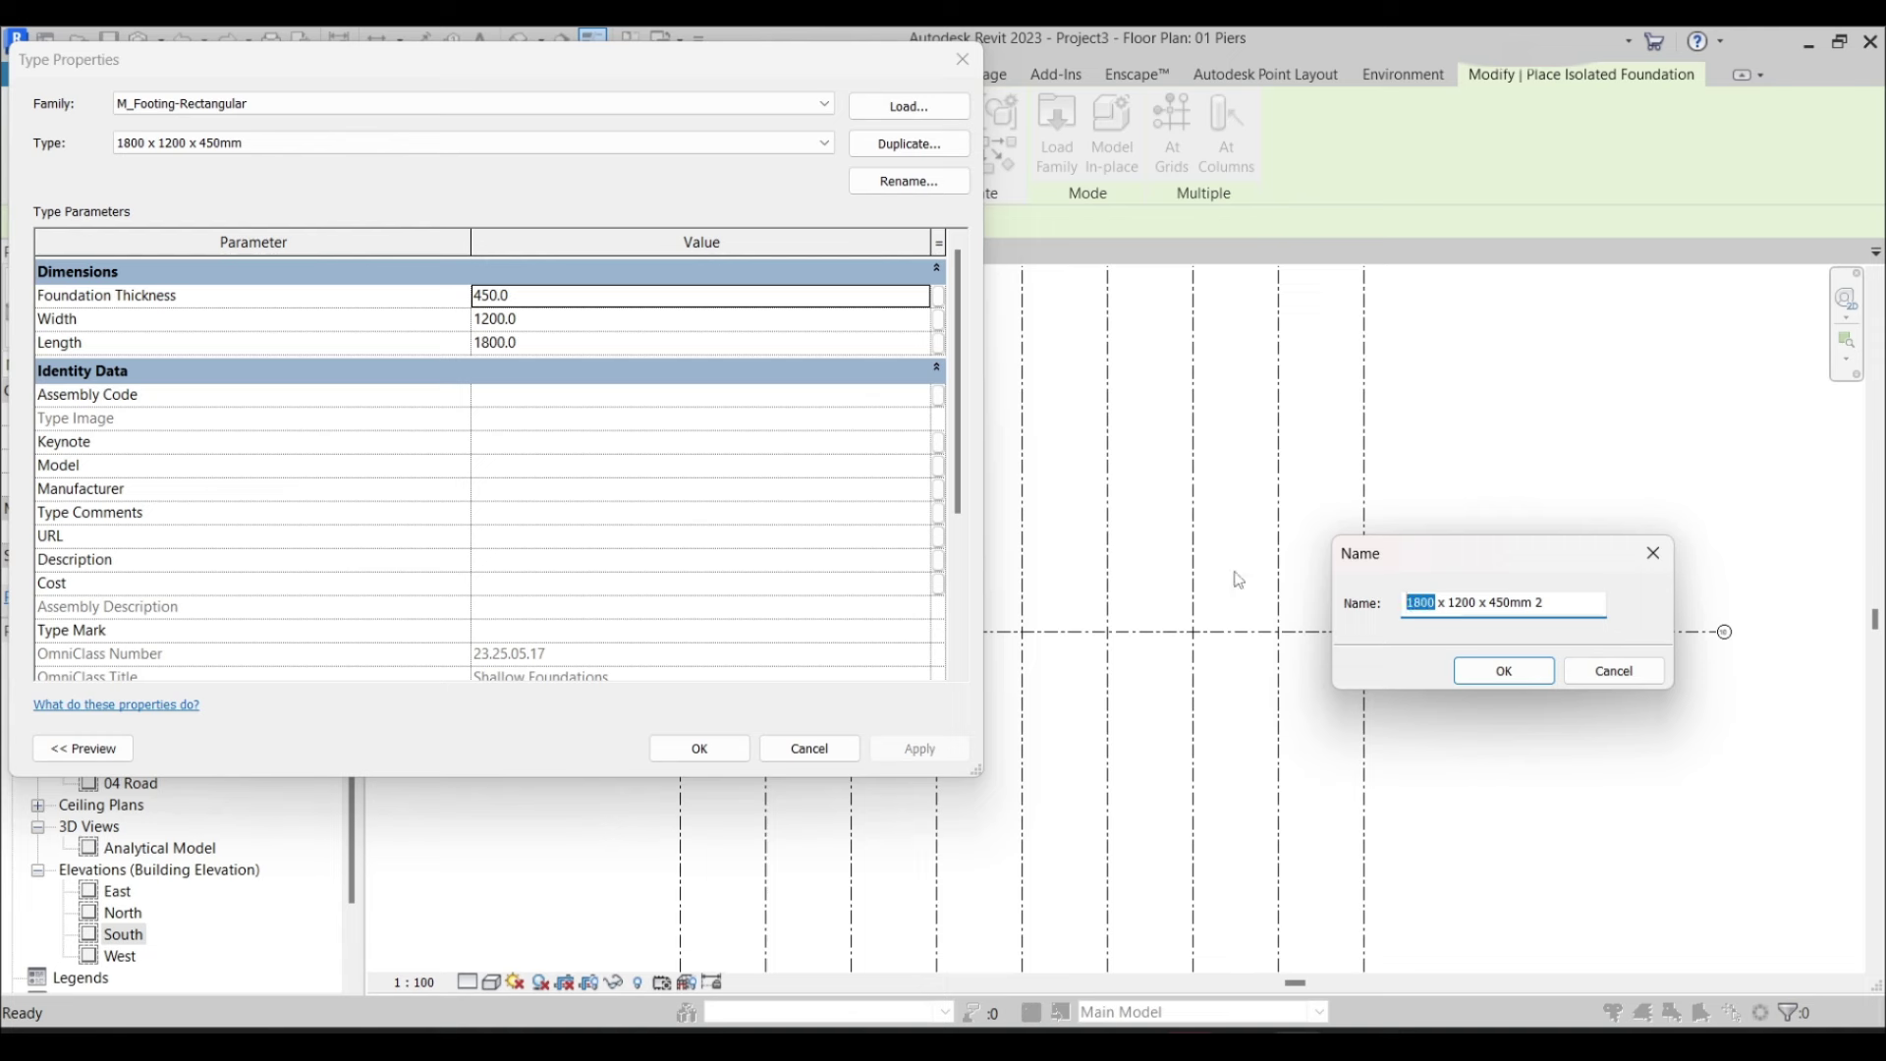
{"action": "type", "text": "10"}
{"action": "type", "text": "2000 x 60"}
{"action": "left_click", "coordinate": [1460, 670]}
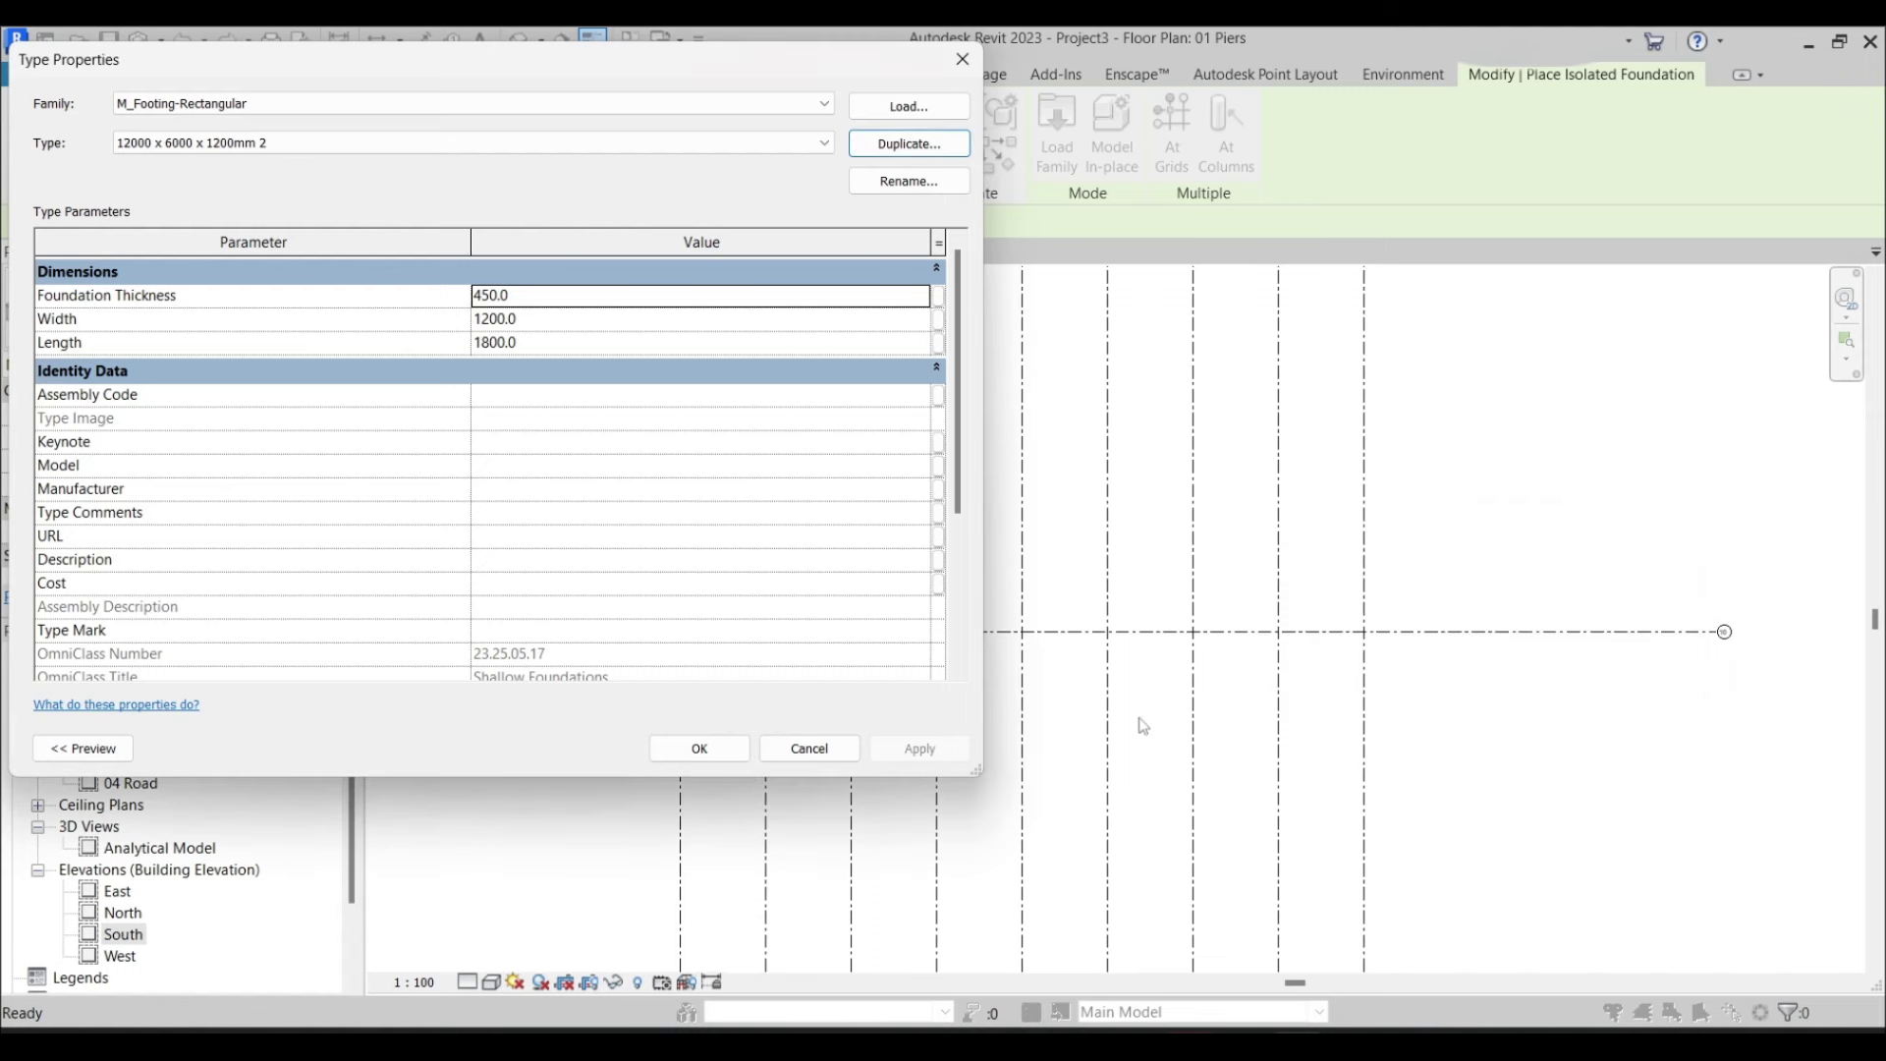
Set the new footing type's Foundation Thickness to 1200 and Width to 1600
{"action": "left_click", "coordinate": [531, 295]}
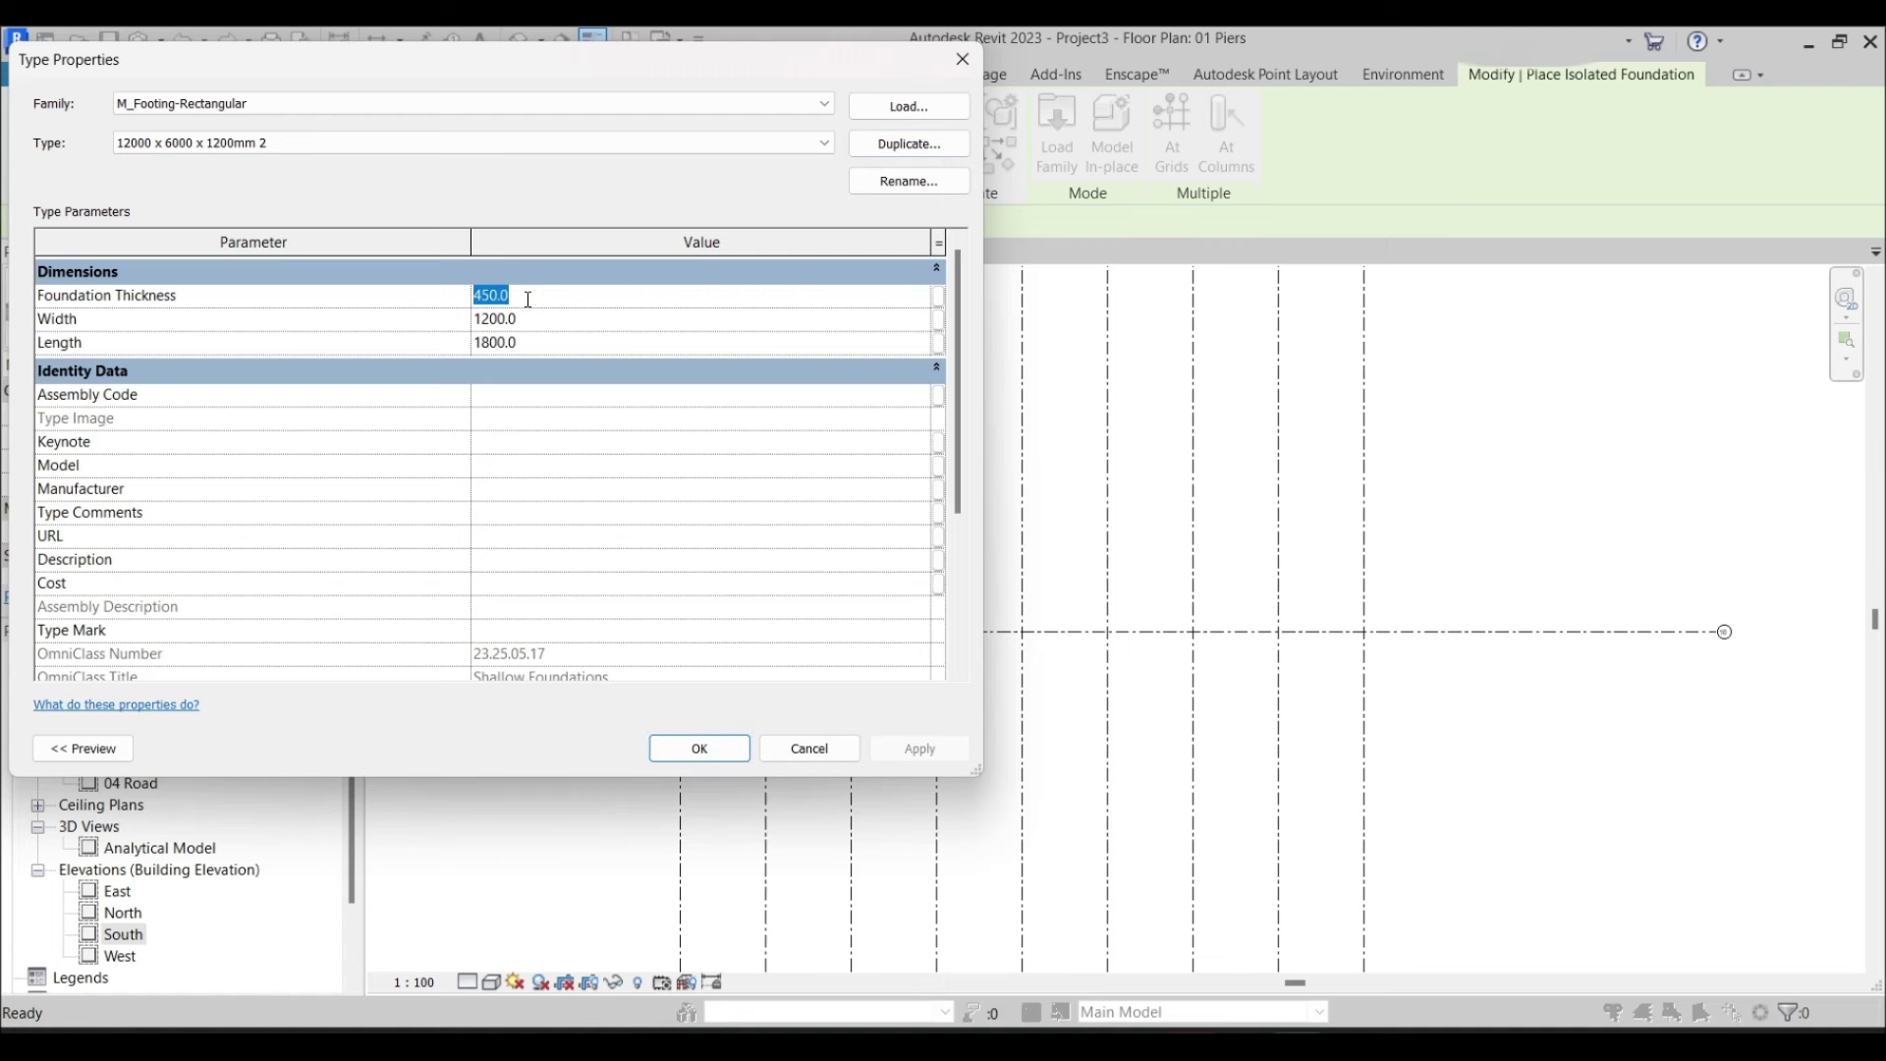
{"action": "type", "text": "120"}
{"action": "key", "text": "Tab"}
{"action": "type", "text": "16"}
Set the footing Length to 12000 and apply the new type
{"action": "key", "text": "Tab"}
{"action": "type", "text": "1"}
{"action": "left_click", "coordinate": [918, 749]}
{"action": "left_click", "coordinate": [761, 747]}
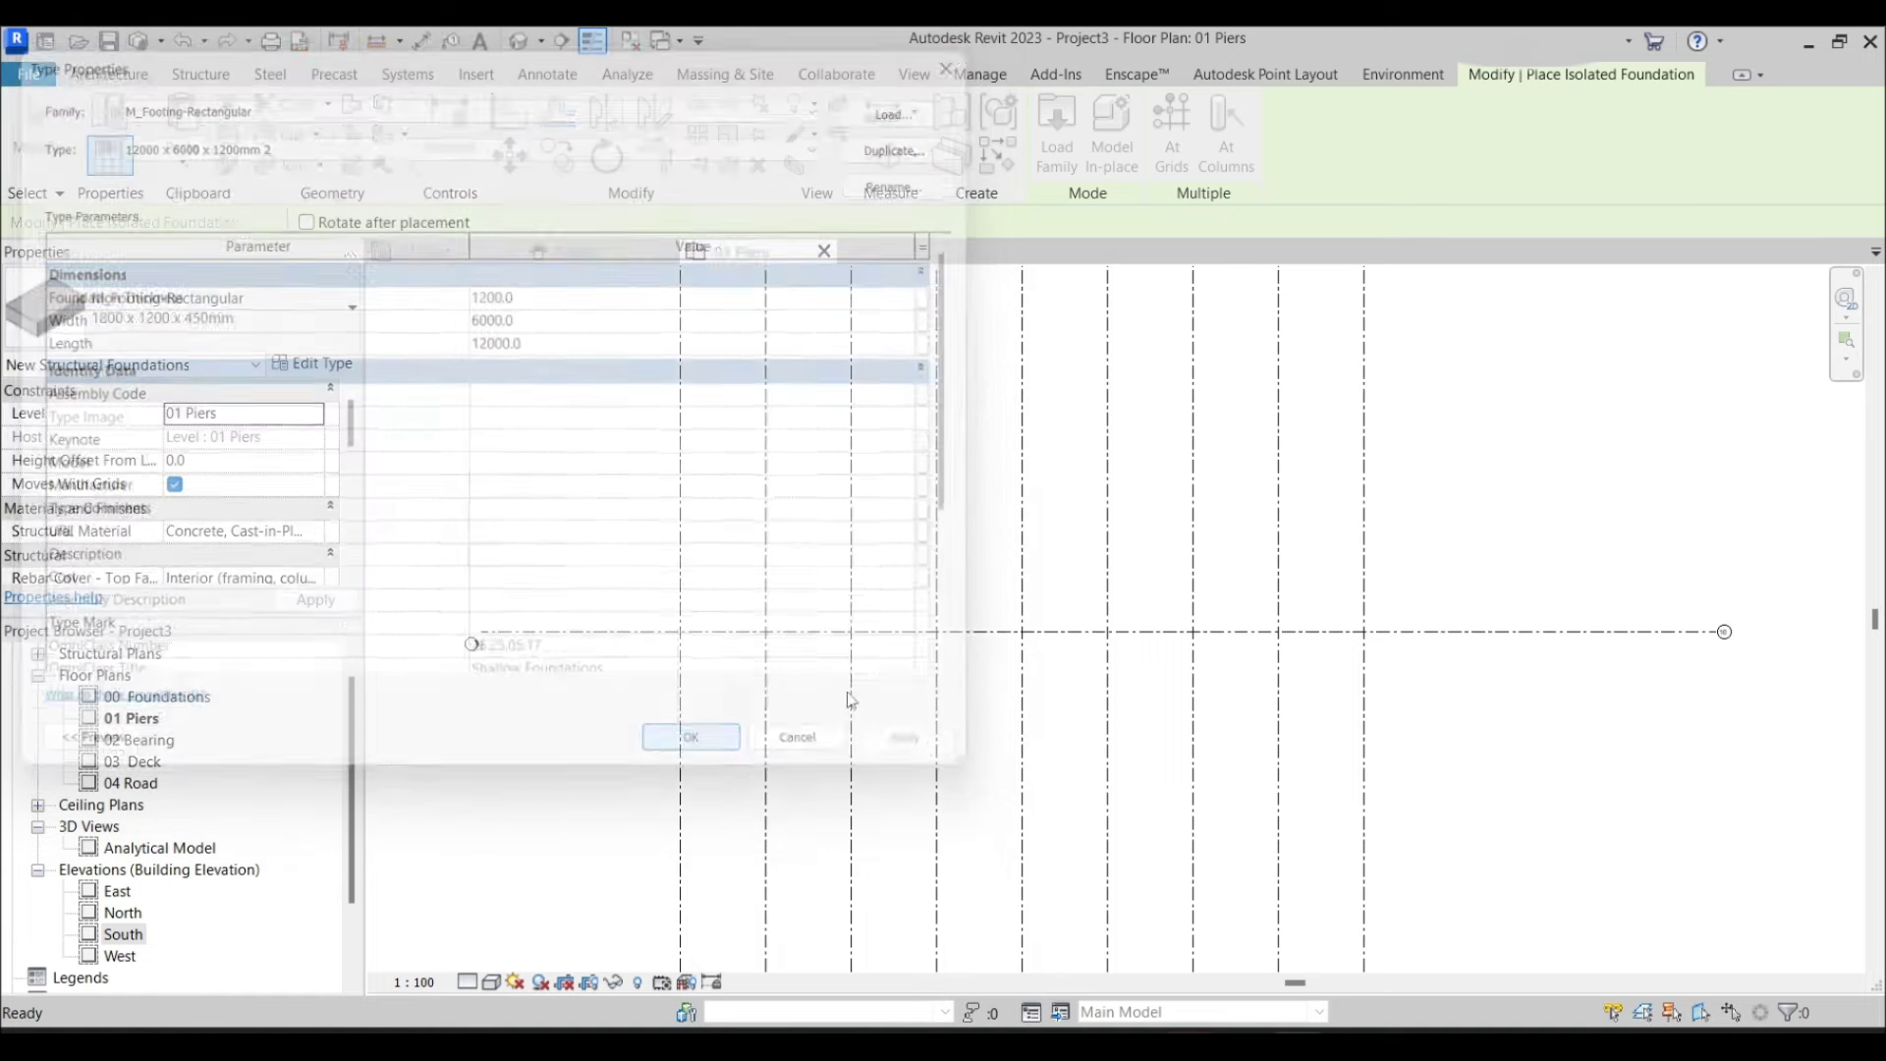
Place a footing at the first grid intersection and delete the extra one
{"action": "left_click", "coordinate": [676, 628]}
{"action": "left_click", "coordinate": [786, 639]}
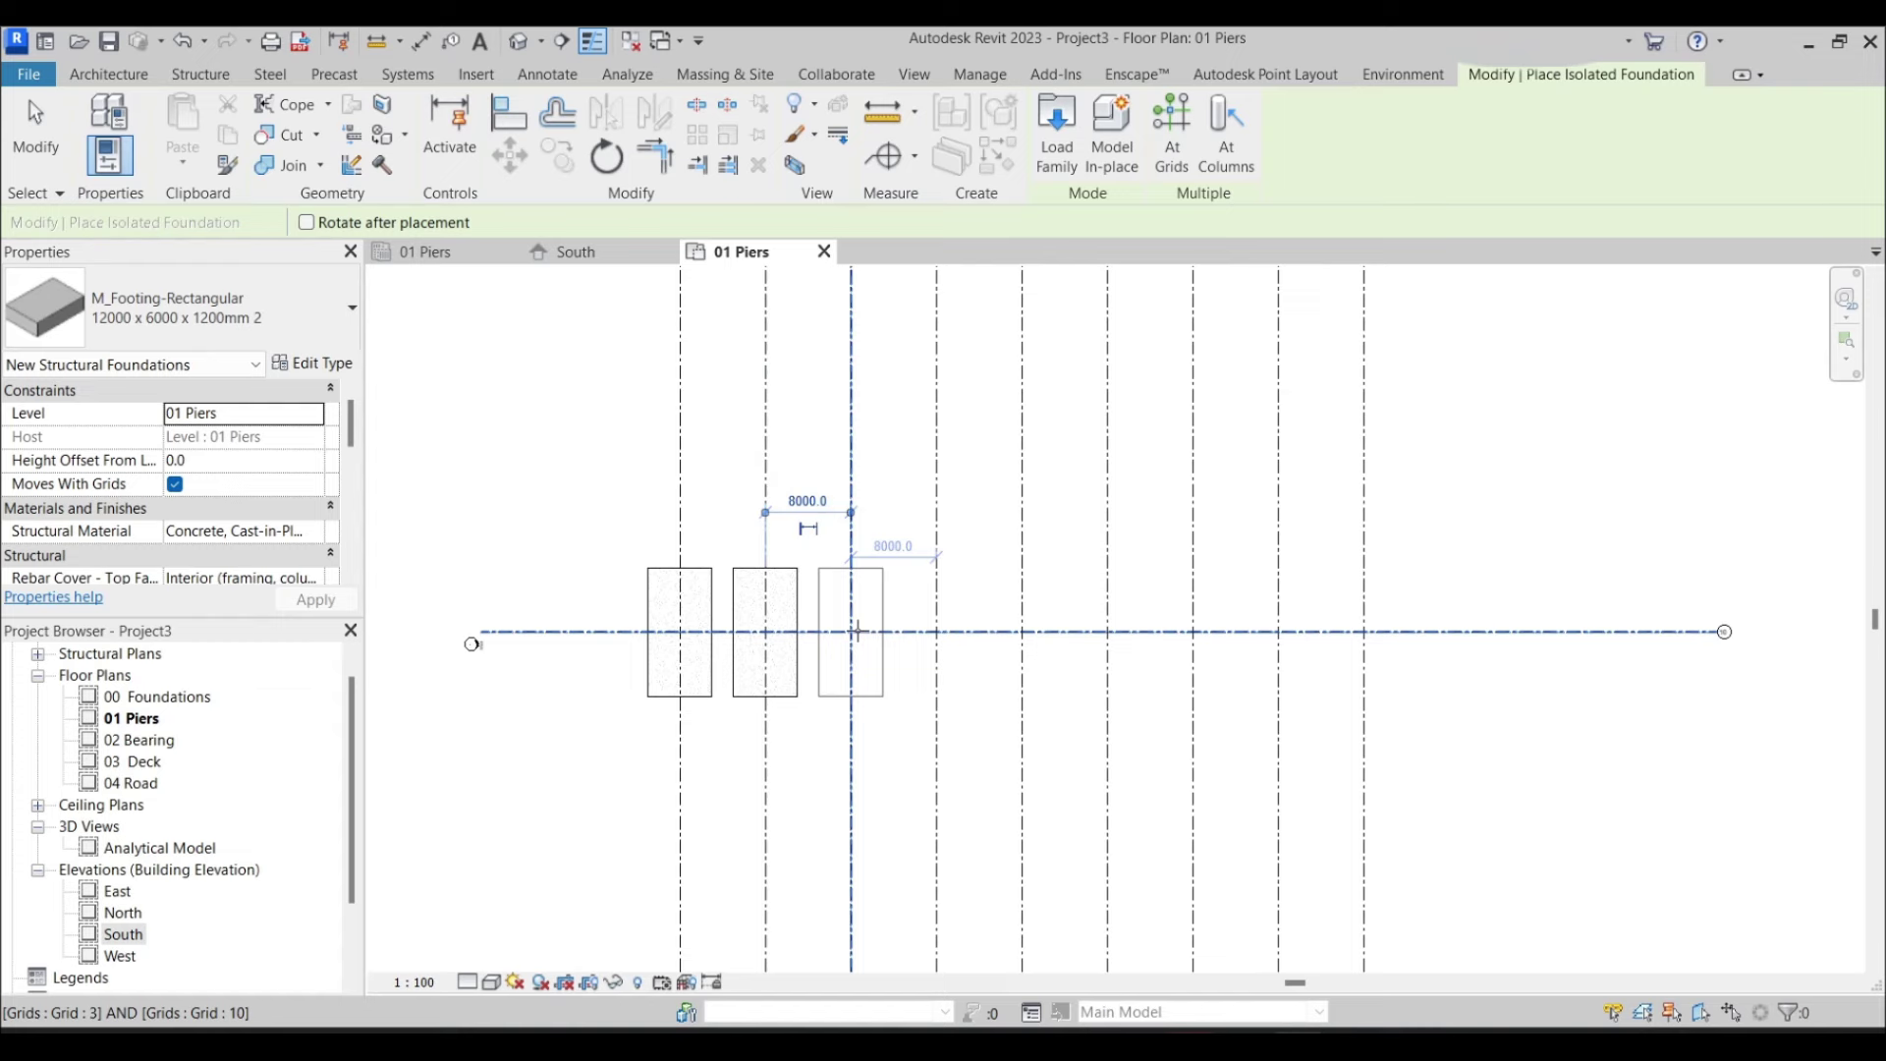
{"action": "key", "text": "Escape"}
{"action": "key", "text": "Escape"}
{"action": "left_click", "coordinate": [782, 600]}
{"action": "key", "text": "Delete"}
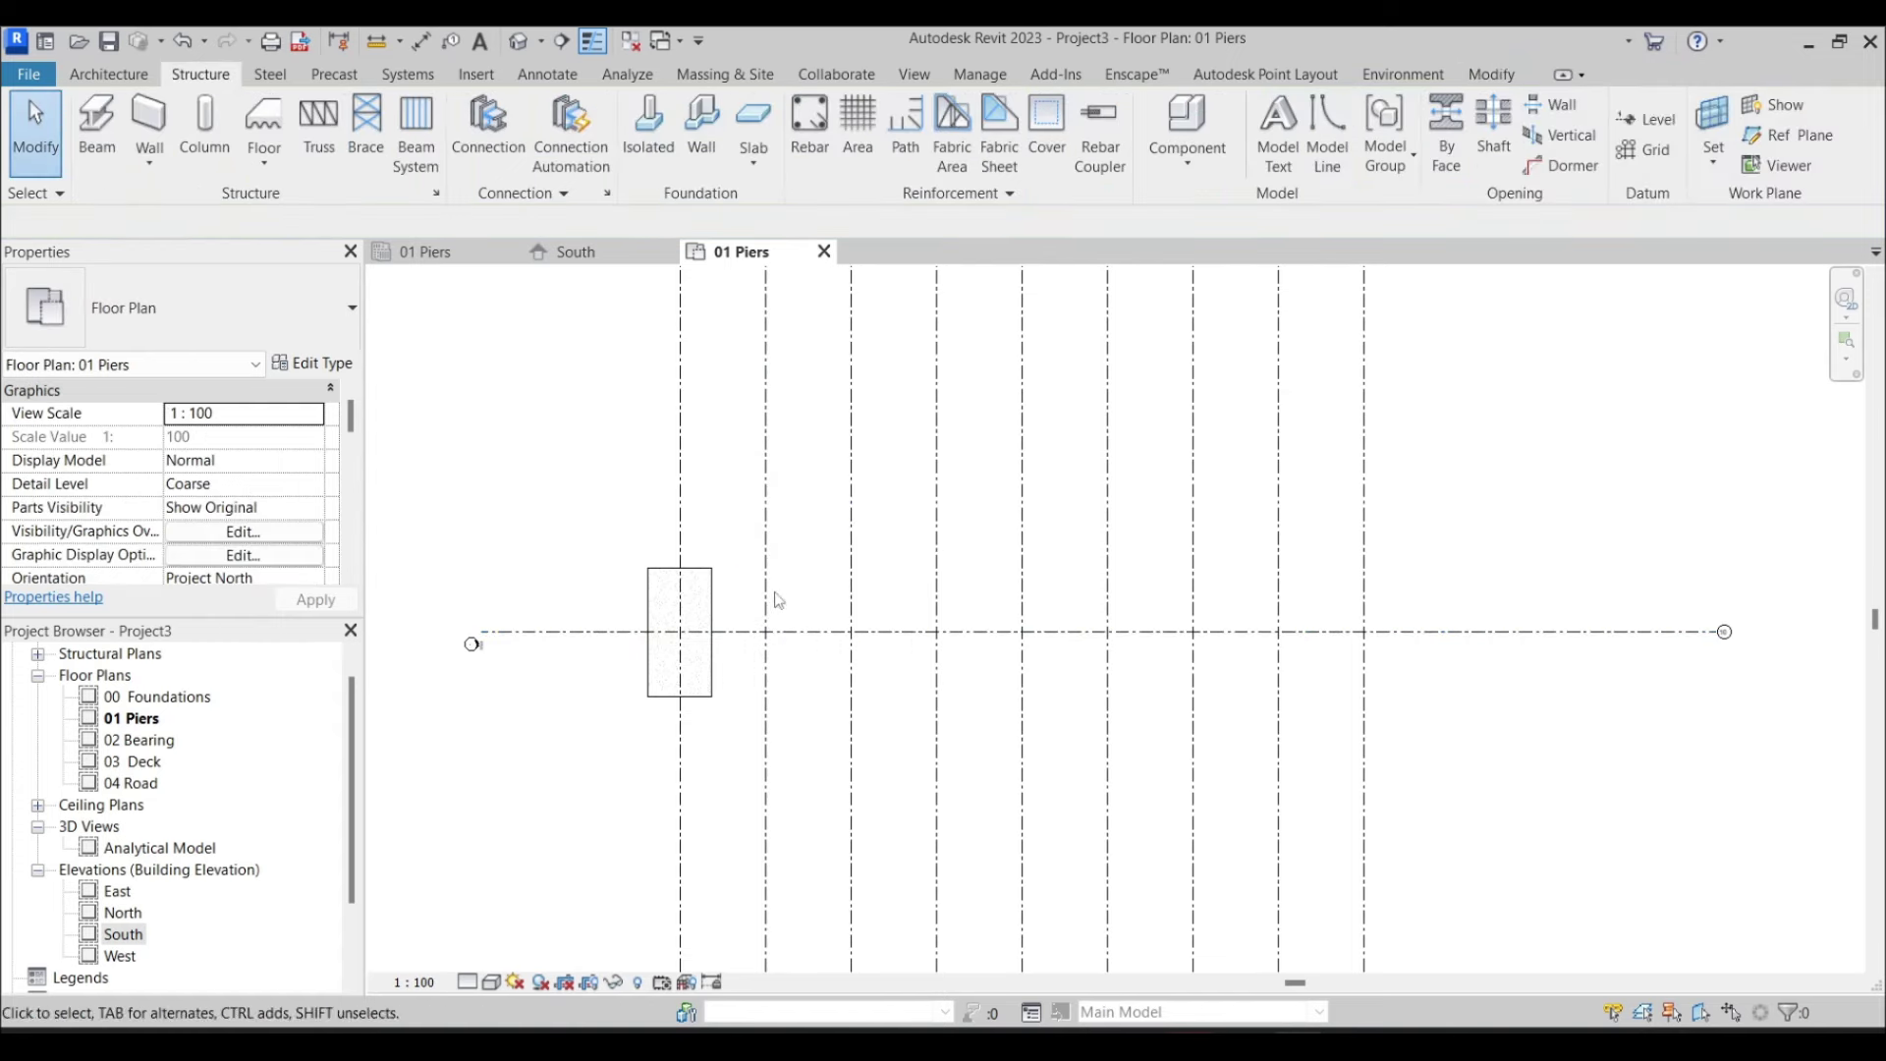
{"action": "left_click", "coordinate": [688, 602]}
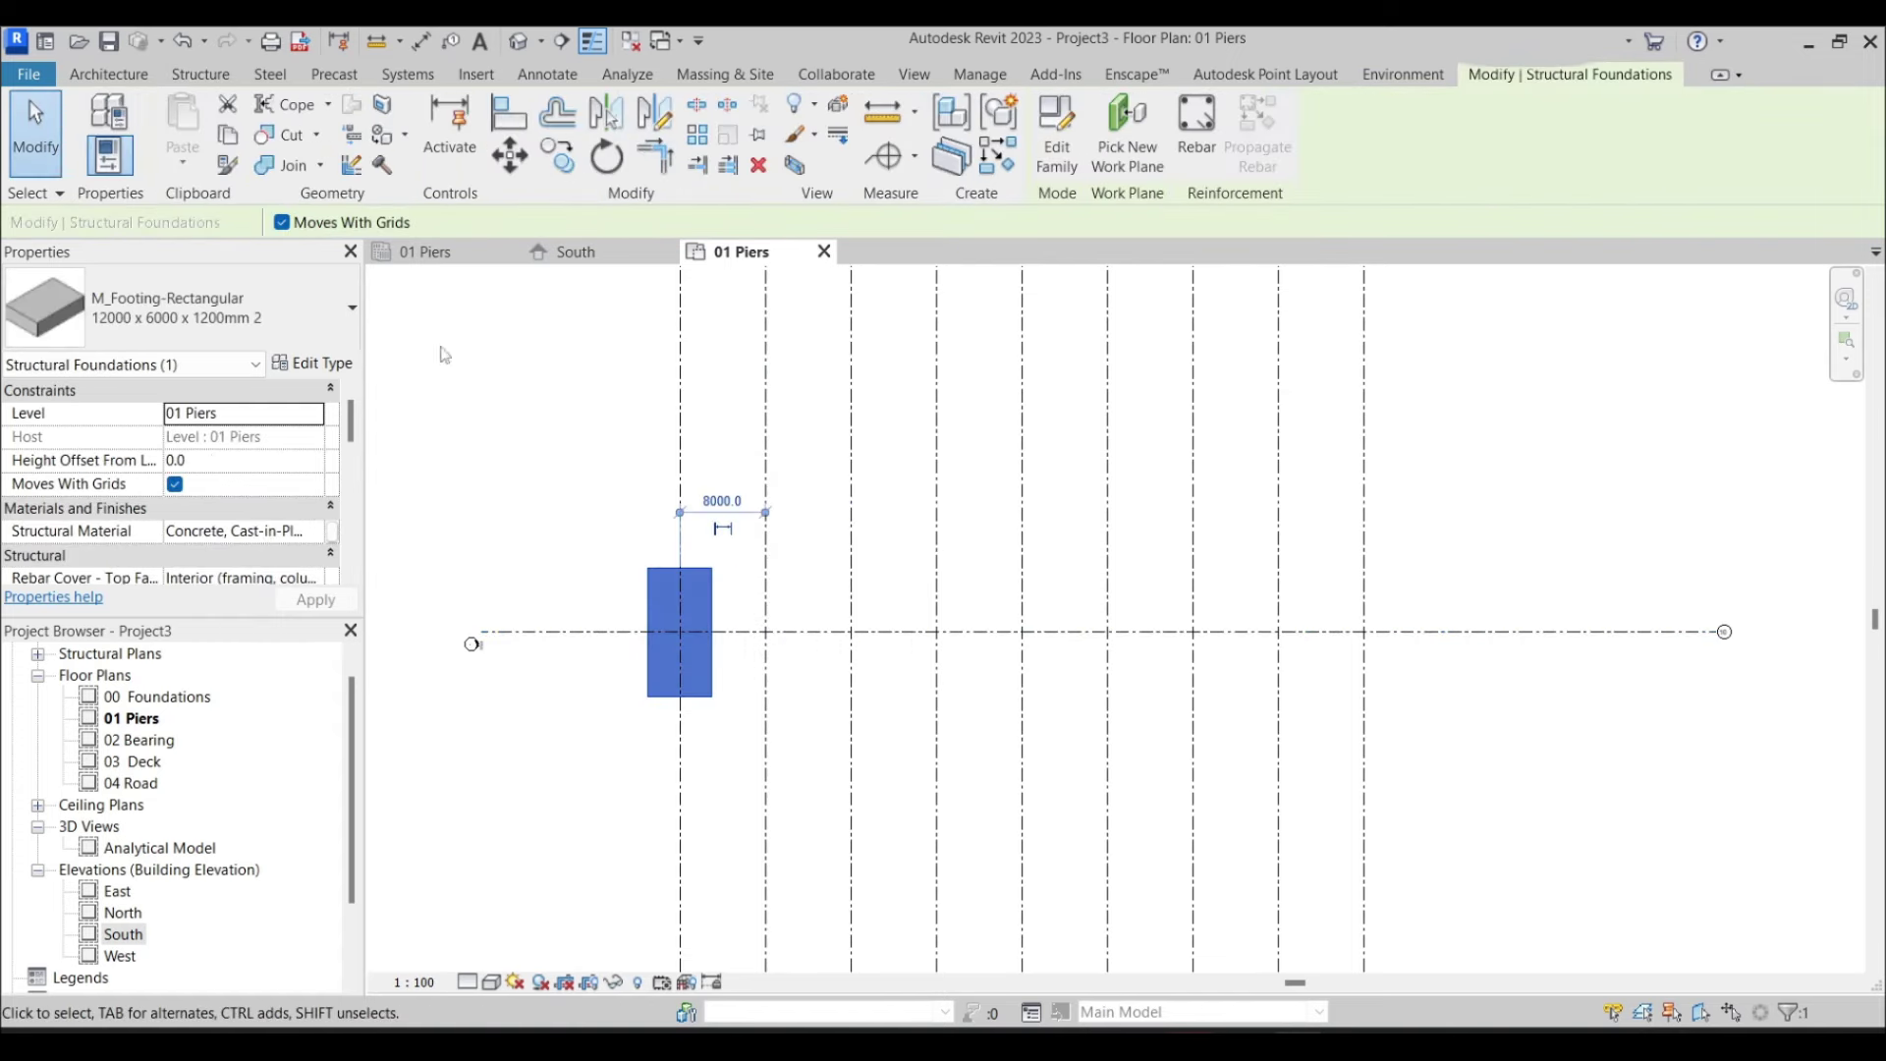
Copy the footing to four more grid intersections along grid 10
{"action": "left_click", "coordinate": [557, 157]}
{"action": "left_click", "coordinate": [680, 632]}
{"action": "left_click", "coordinate": [850, 631]}
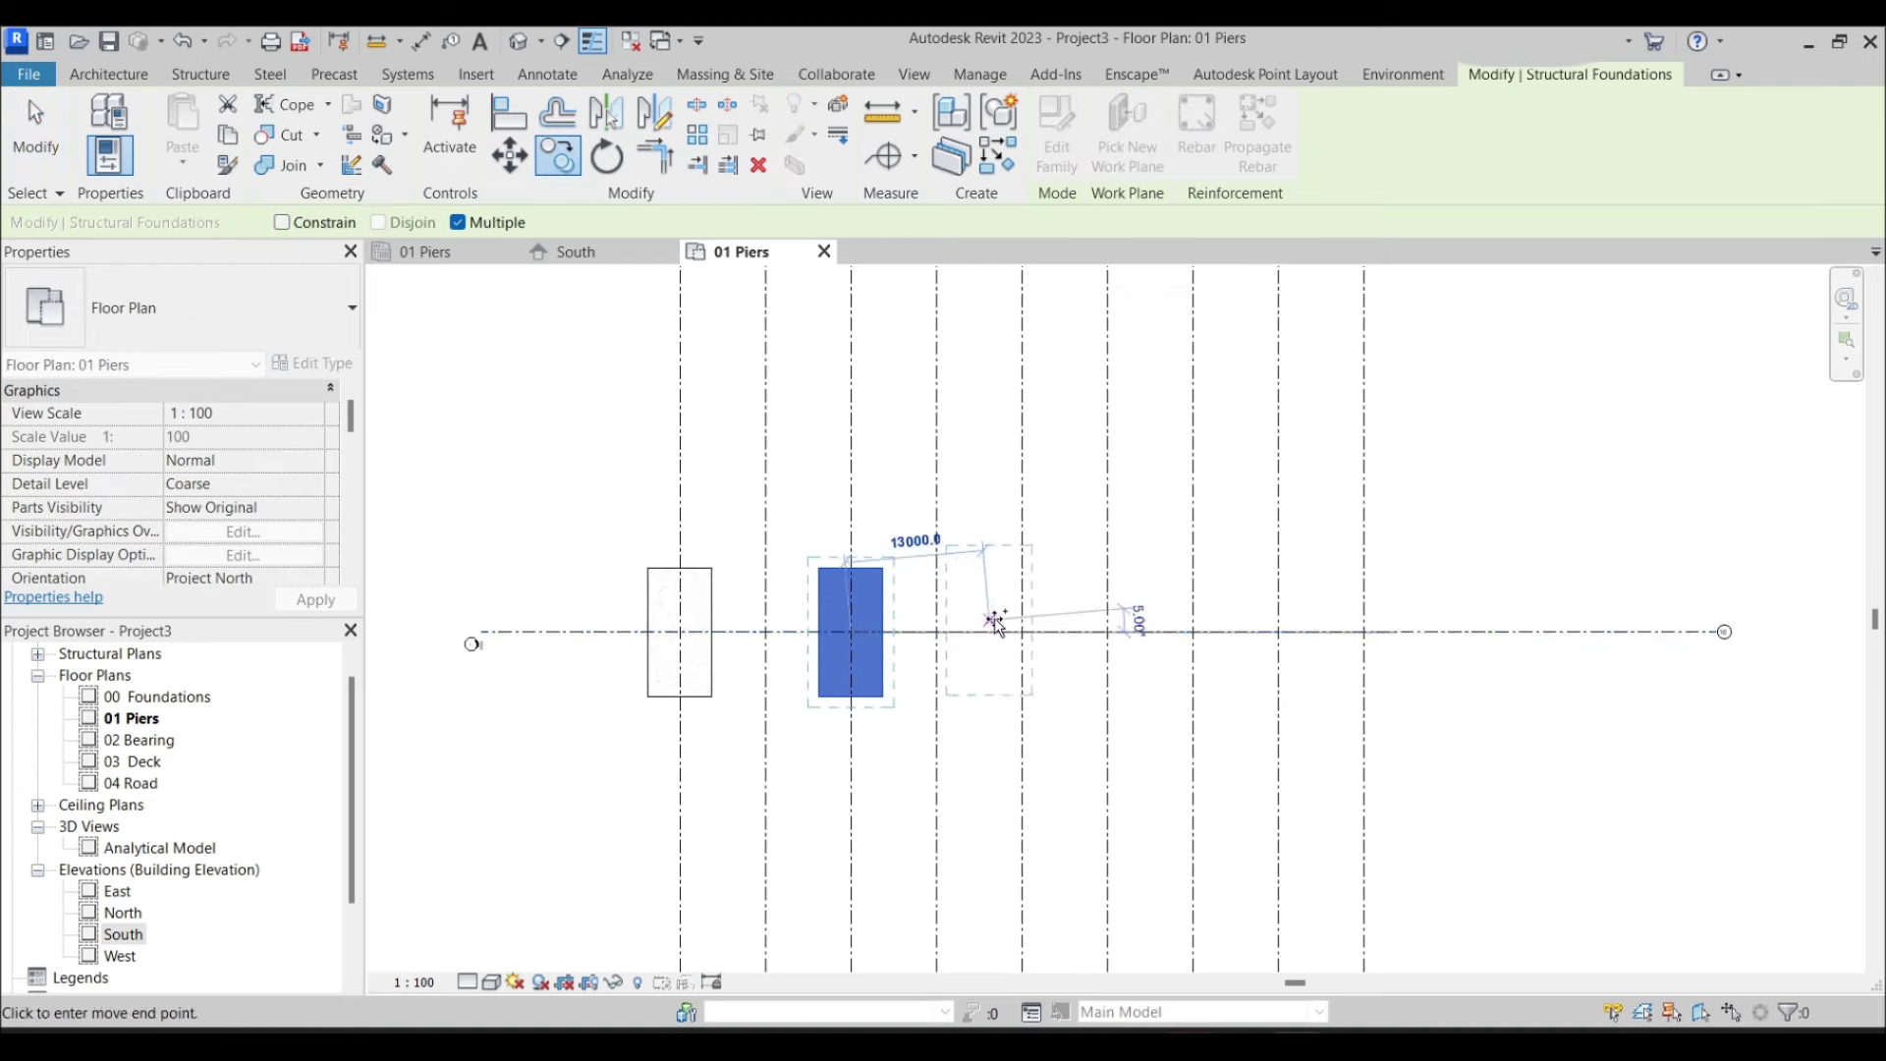
{"action": "left_click", "coordinate": [1023, 632]}
{"action": "left_click", "coordinate": [1193, 631]}
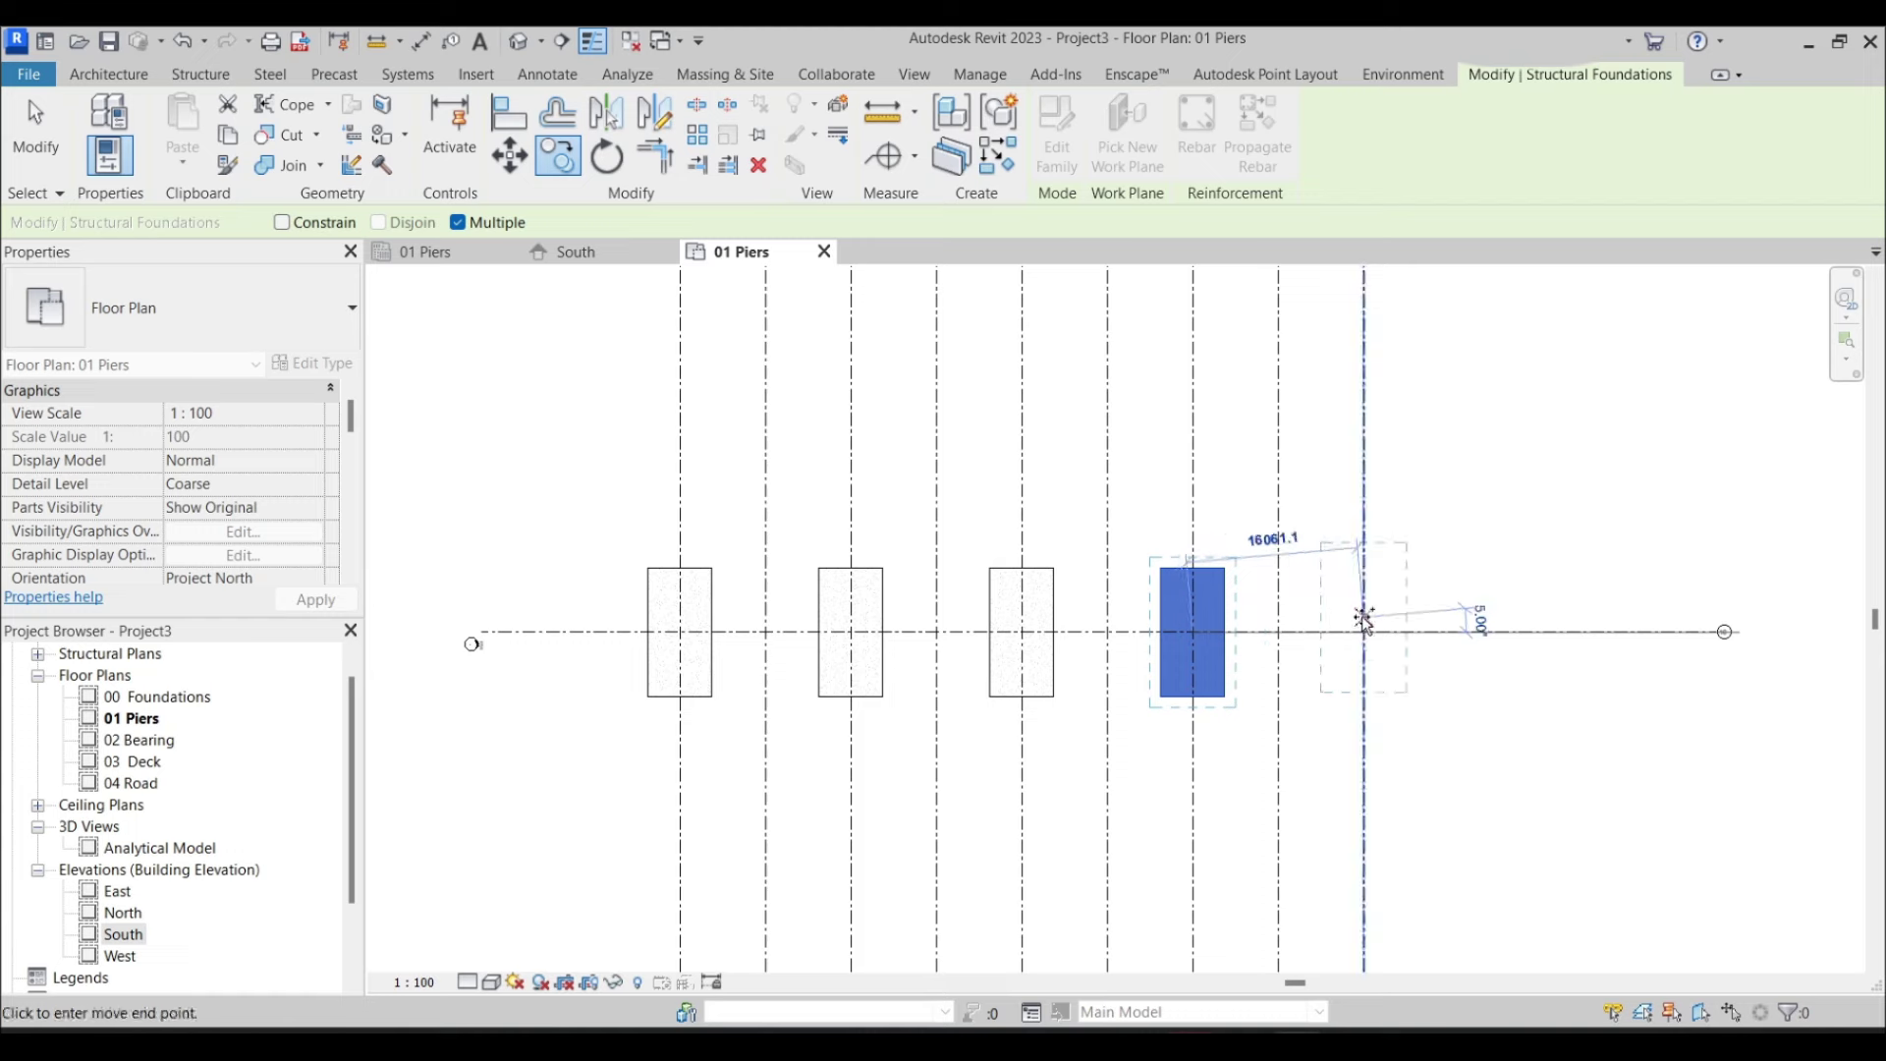
{"action": "left_click", "coordinate": [1363, 632]}
{"action": "key", "text": "Escape"}
{"action": "key", "text": "Escape"}
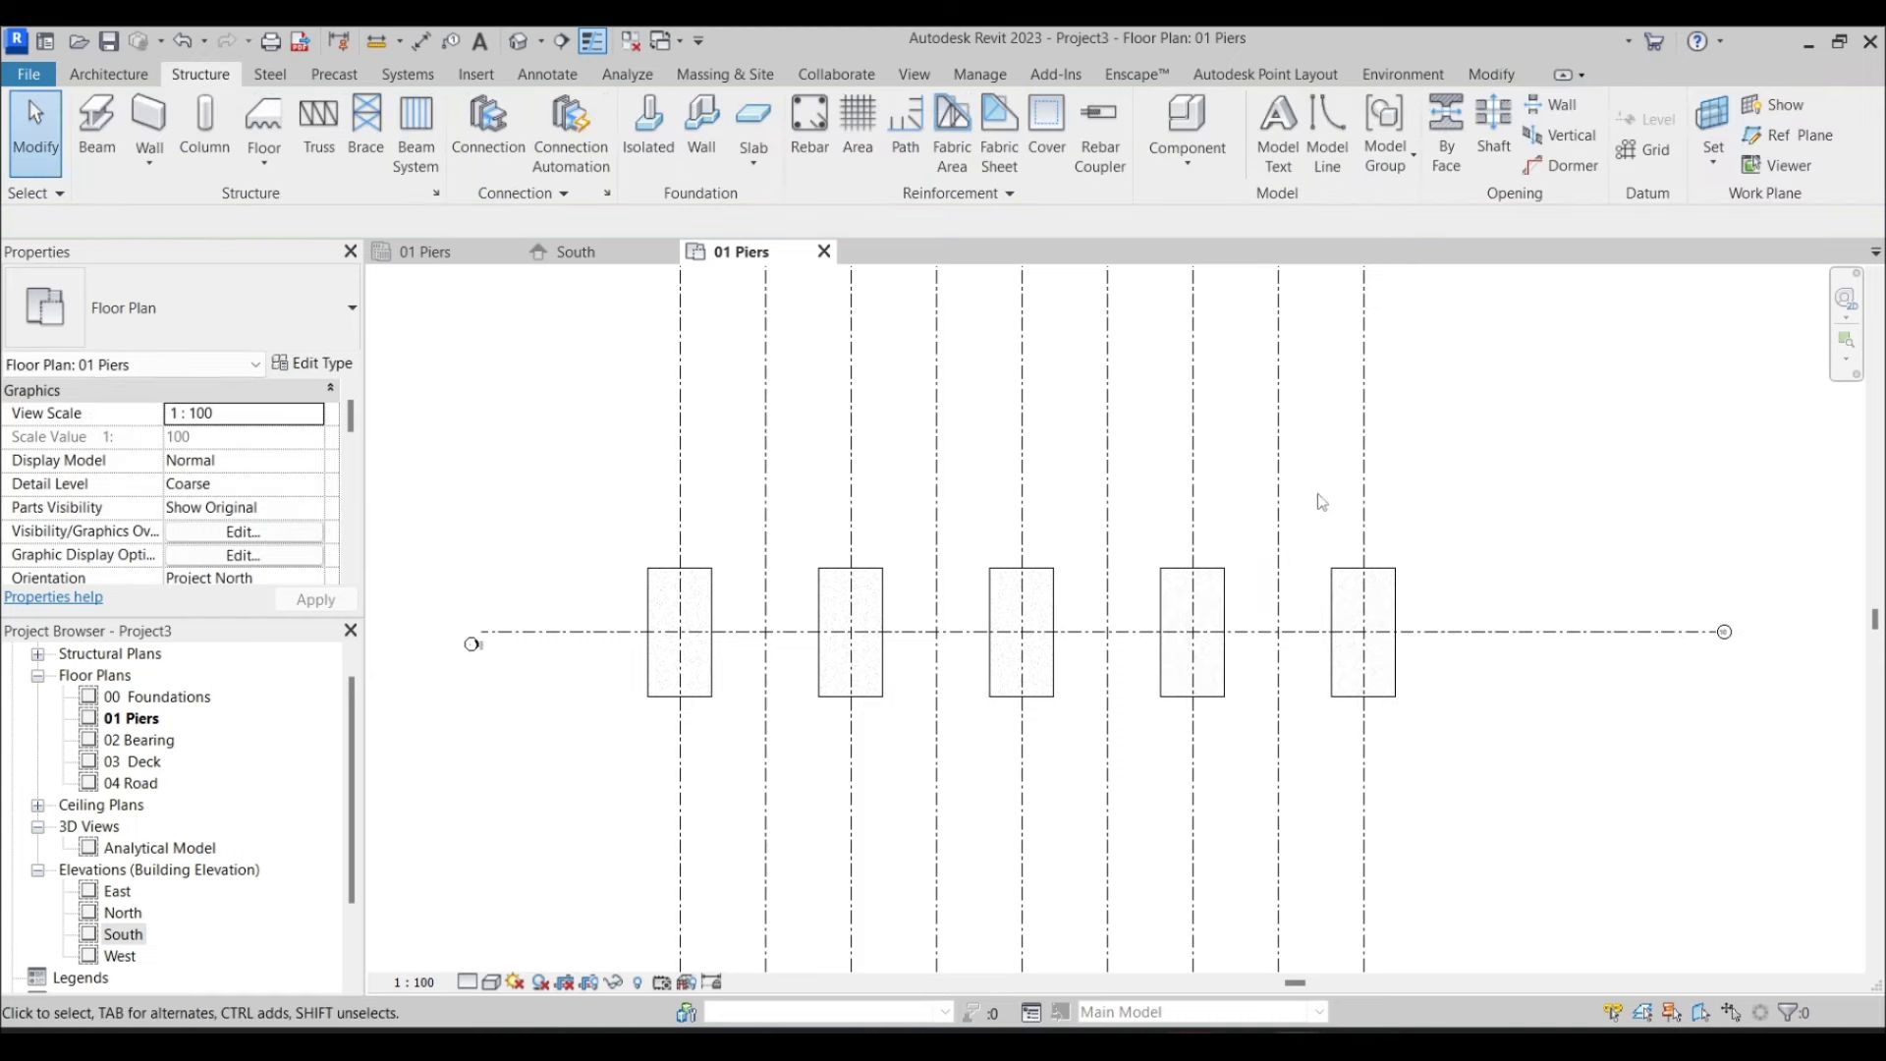
Open the South elevation and bring the piers into view
{"action": "scroll", "coordinate": [1323, 621], "scroll_direction": "down", "scroll_amount": 2}
{"action": "middle_click_drag", "start_coordinate": [1075, 588], "coordinate": [1016, 574]}
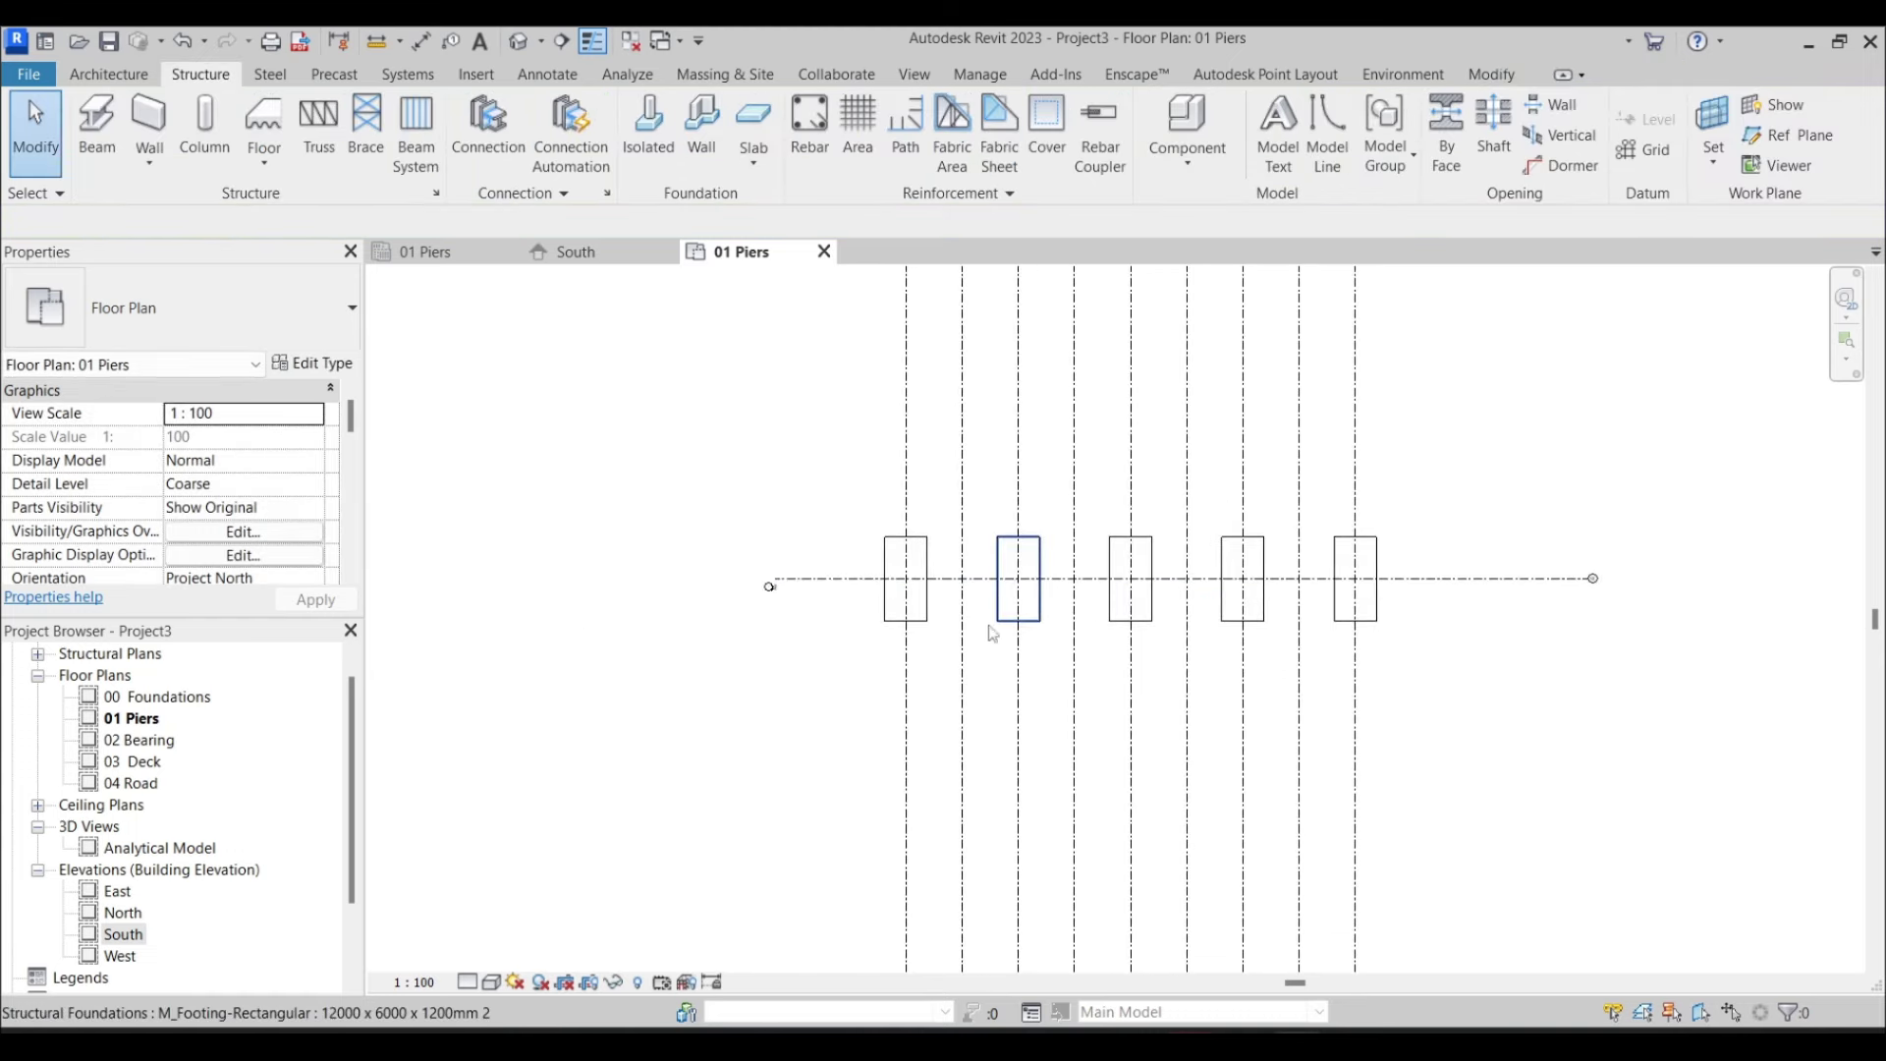
{"action": "scroll", "coordinate": [1016, 575], "scroll_direction": "up", "scroll_amount": 3}
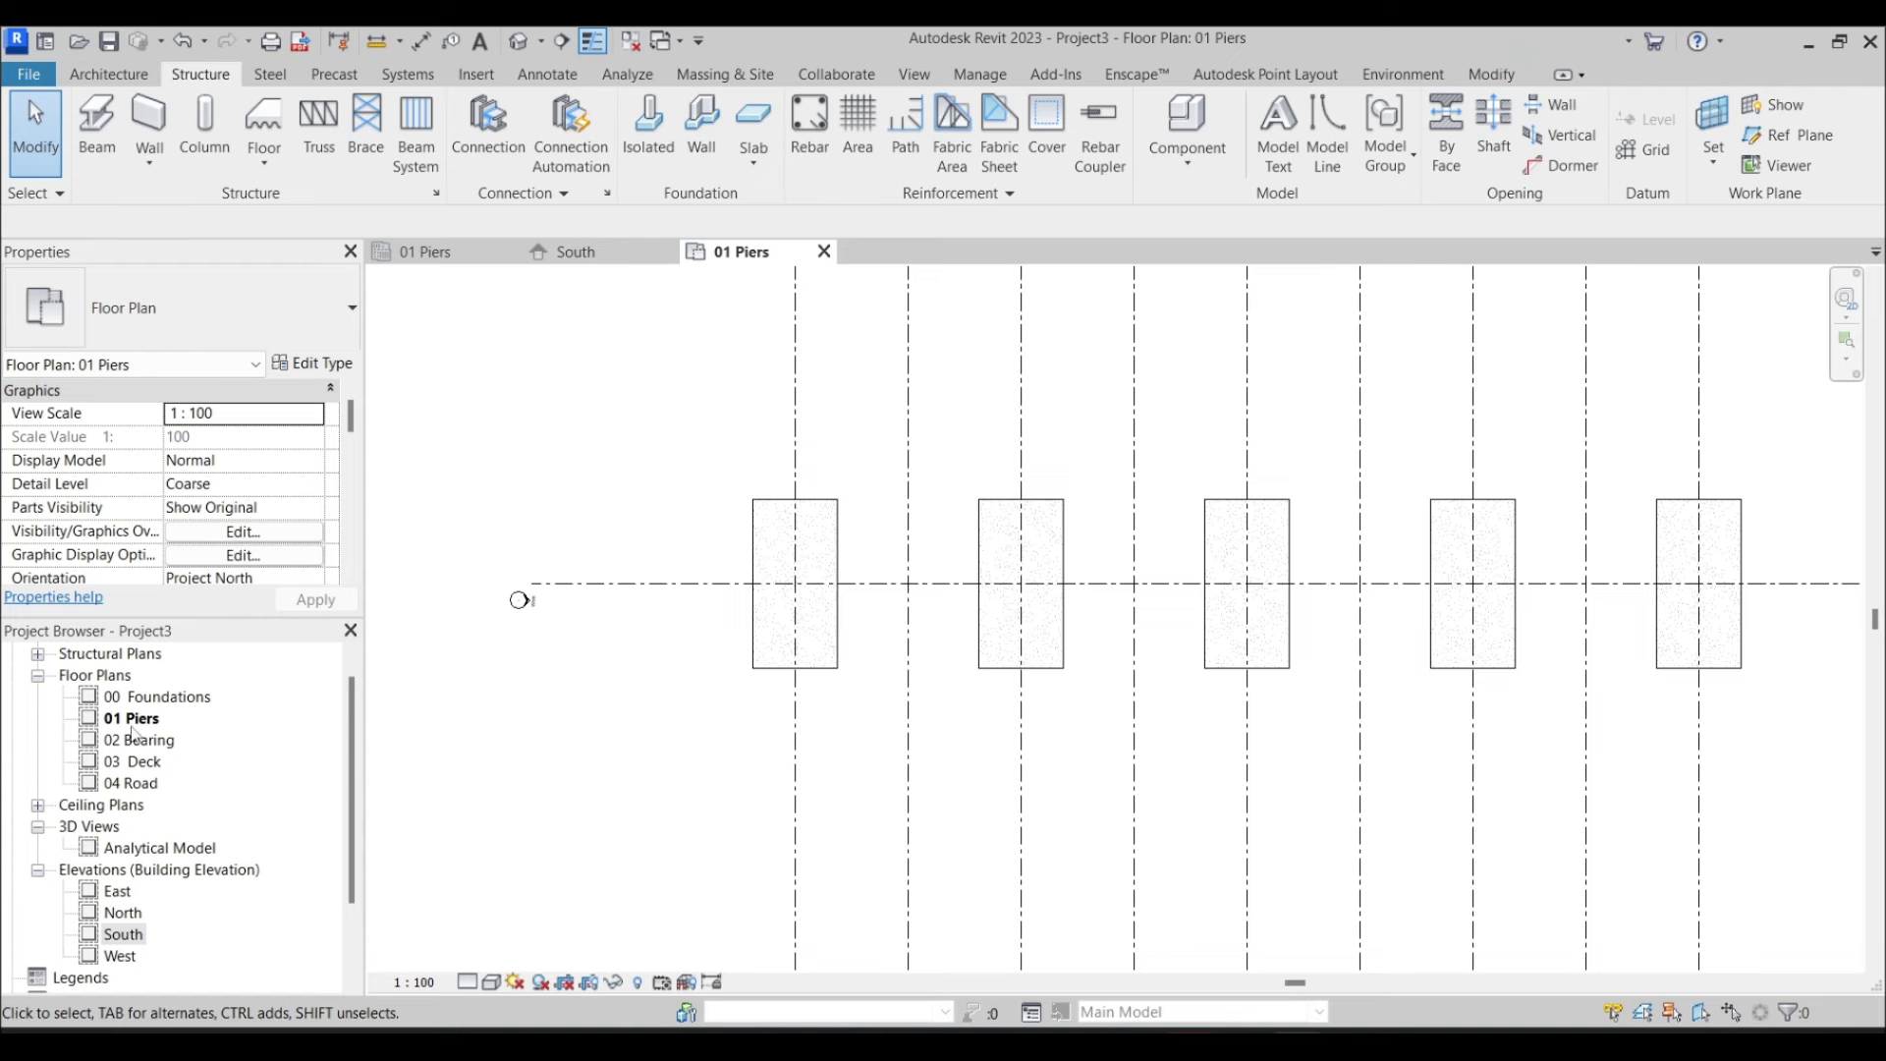
{"action": "double_click", "coordinate": [125, 934]}
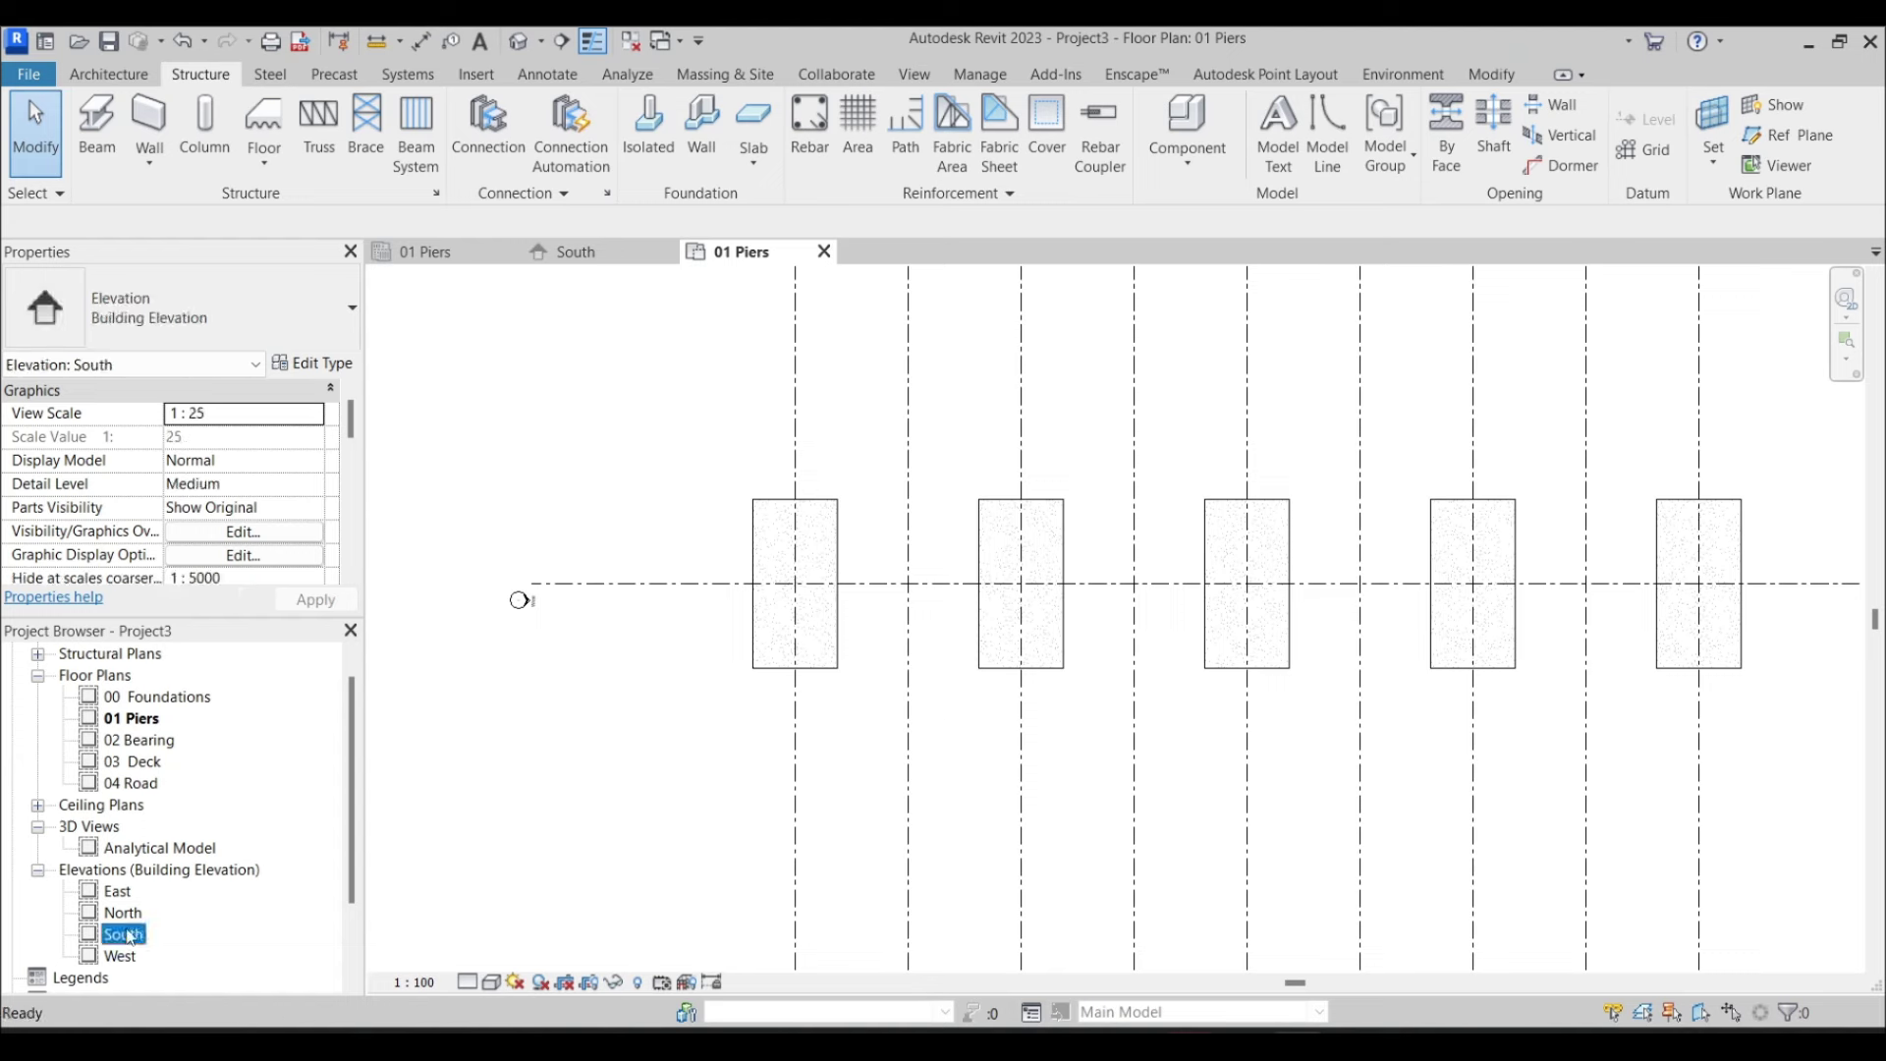
{"action": "scroll", "coordinate": [1066, 606], "scroll_direction": "down", "scroll_amount": 4}
{"action": "middle_click_drag", "start_coordinate": [702, 653], "coordinate": [1710, 657]}
{"action": "scroll", "coordinate": [1710, 657], "scroll_direction": "down", "scroll_amount": 3}
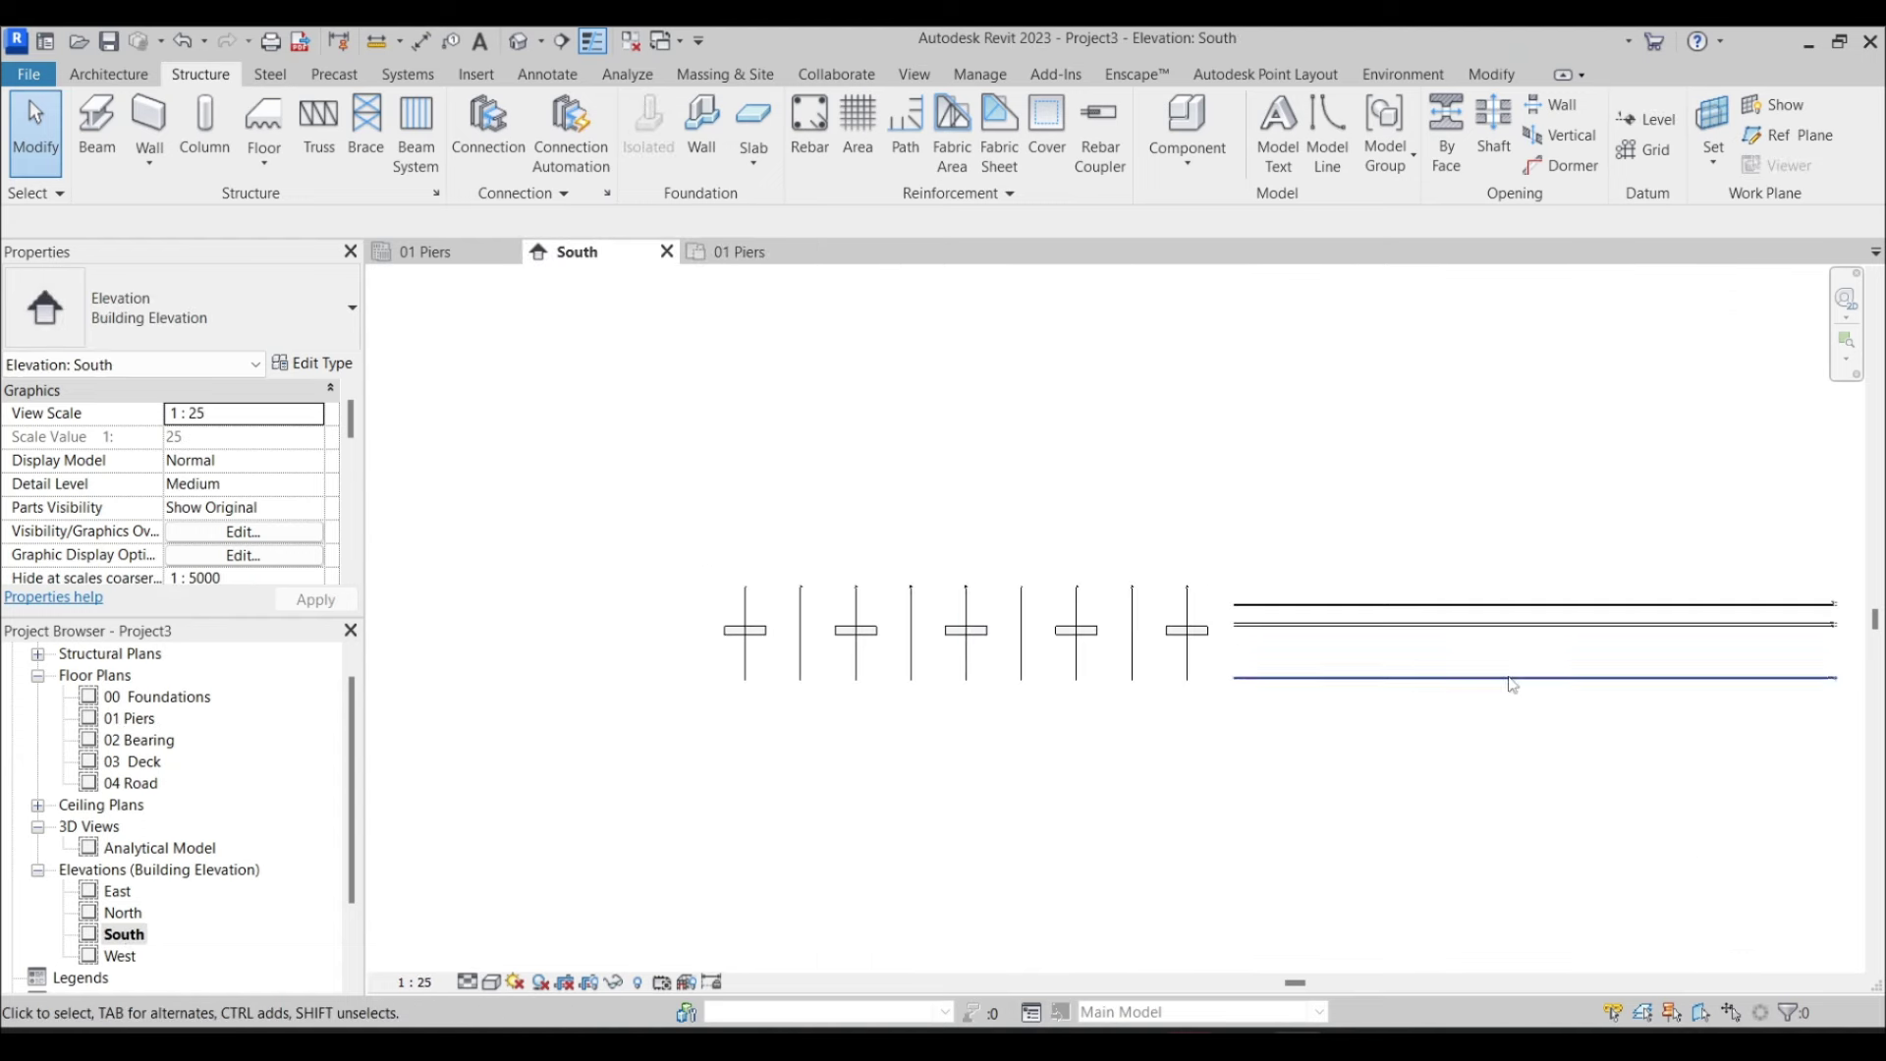
Extend the 04 Road level line further left past the piers
{"action": "left_click_drag", "start_coordinate": [634, 590], "coordinate": [1230, 683]}
{"action": "left_click_drag", "start_coordinate": [1323, 749], "coordinate": [1216, 556]}
{"action": "scroll", "coordinate": [1246, 613], "scroll_direction": "up", "scroll_amount": 5}
{"action": "left_click", "coordinate": [1248, 611]}
{"action": "left_click", "coordinate": [1193, 567]}
{"action": "mouse_move", "coordinate": [667, 529]}
{"action": "left_mouse_down"}
{"action": "mouse_move", "coordinate": [573, 497]}
{"action": "mouse_move", "coordinate": [269, 518]}
{"action": "mouse_move", "coordinate": [653, 515]}
{"action": "left_mouse_up"}
{"action": "middle_click_drag", "start_coordinate": [653, 515], "coordinate": [1863, 406]}
{"action": "left_click_drag", "start_coordinate": [1863, 406], "coordinate": [466, 440]}
{"action": "middle_click_drag", "start_coordinate": [466, 440], "coordinate": [1585, 482]}
{"action": "left_click_drag", "start_coordinate": [1584, 482], "coordinate": [775, 496]}
{"action": "middle_click_drag", "start_coordinate": [1749, 589], "coordinate": [969, 519]}
Select all five footings and move them down to the Foundations level
{"action": "left_click", "coordinate": [1108, 629]}
{"action": "scroll", "coordinate": [1108, 629], "scroll_direction": "down", "scroll_amount": 2}
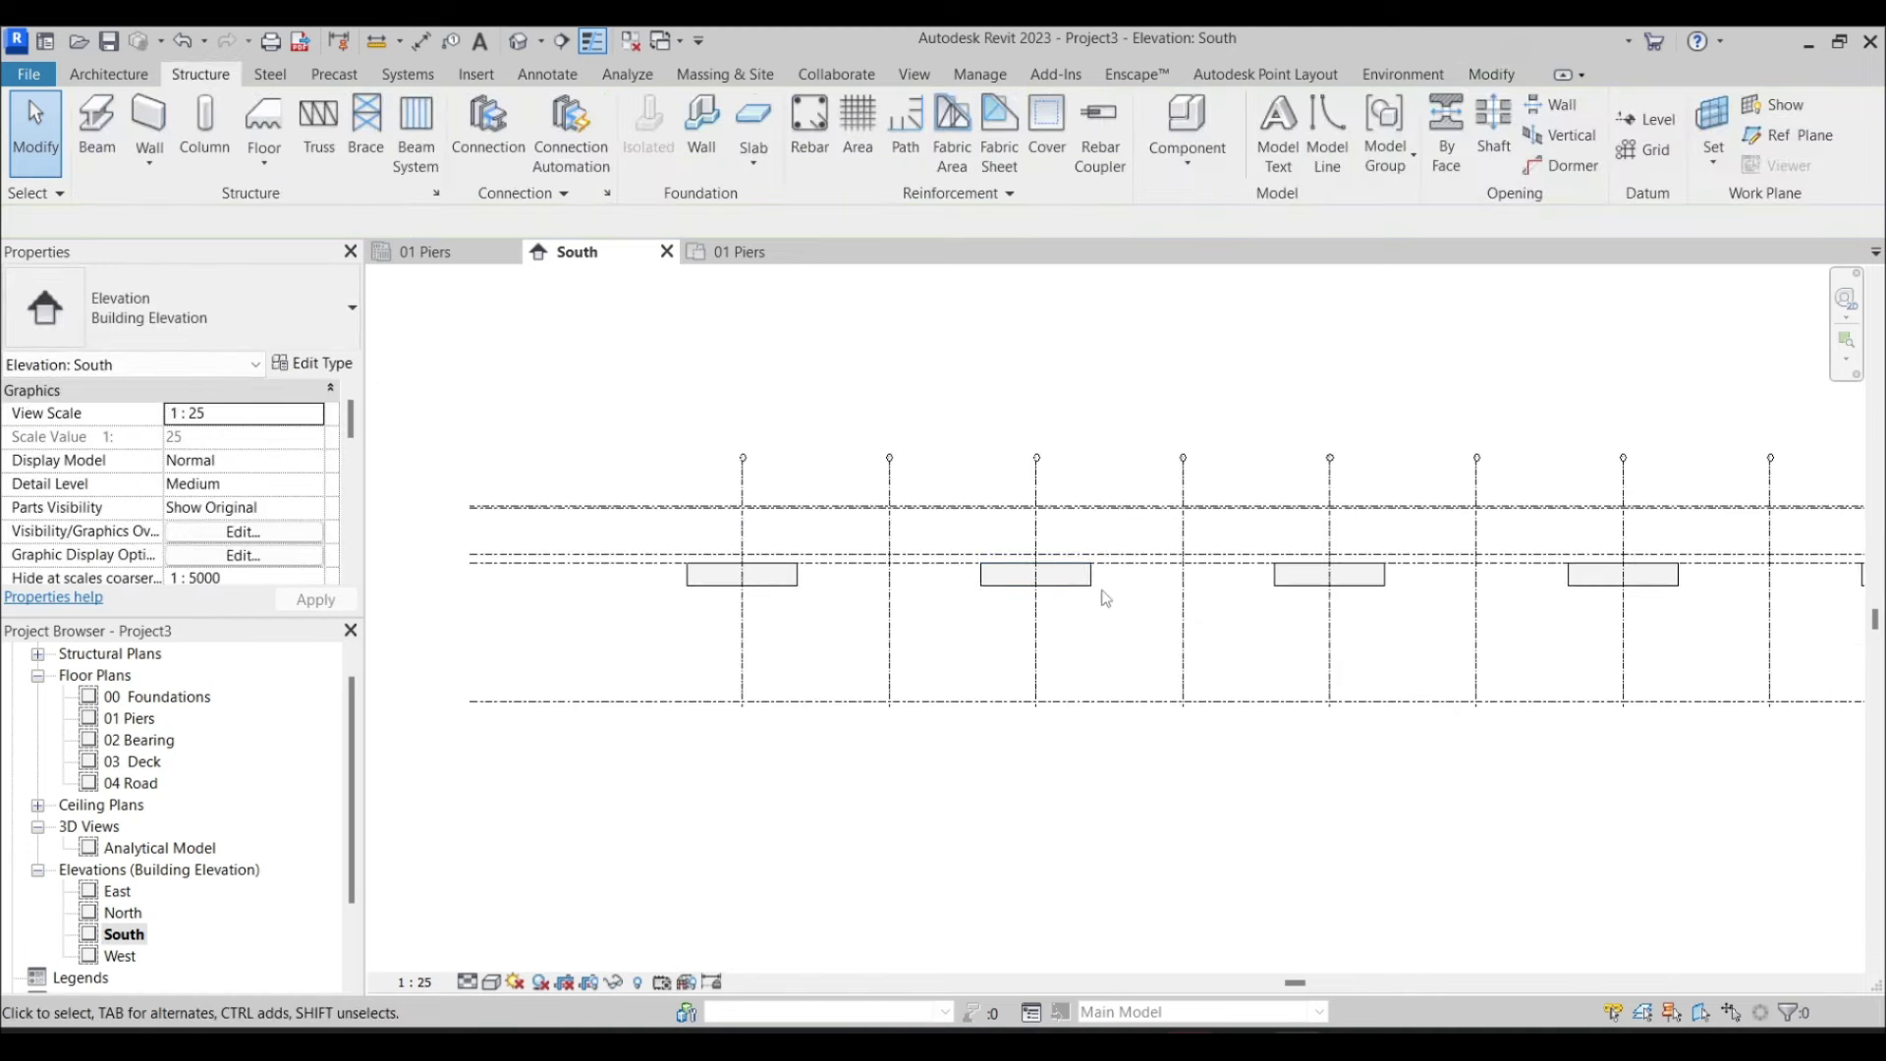
{"action": "right_click", "coordinate": [1080, 575]}
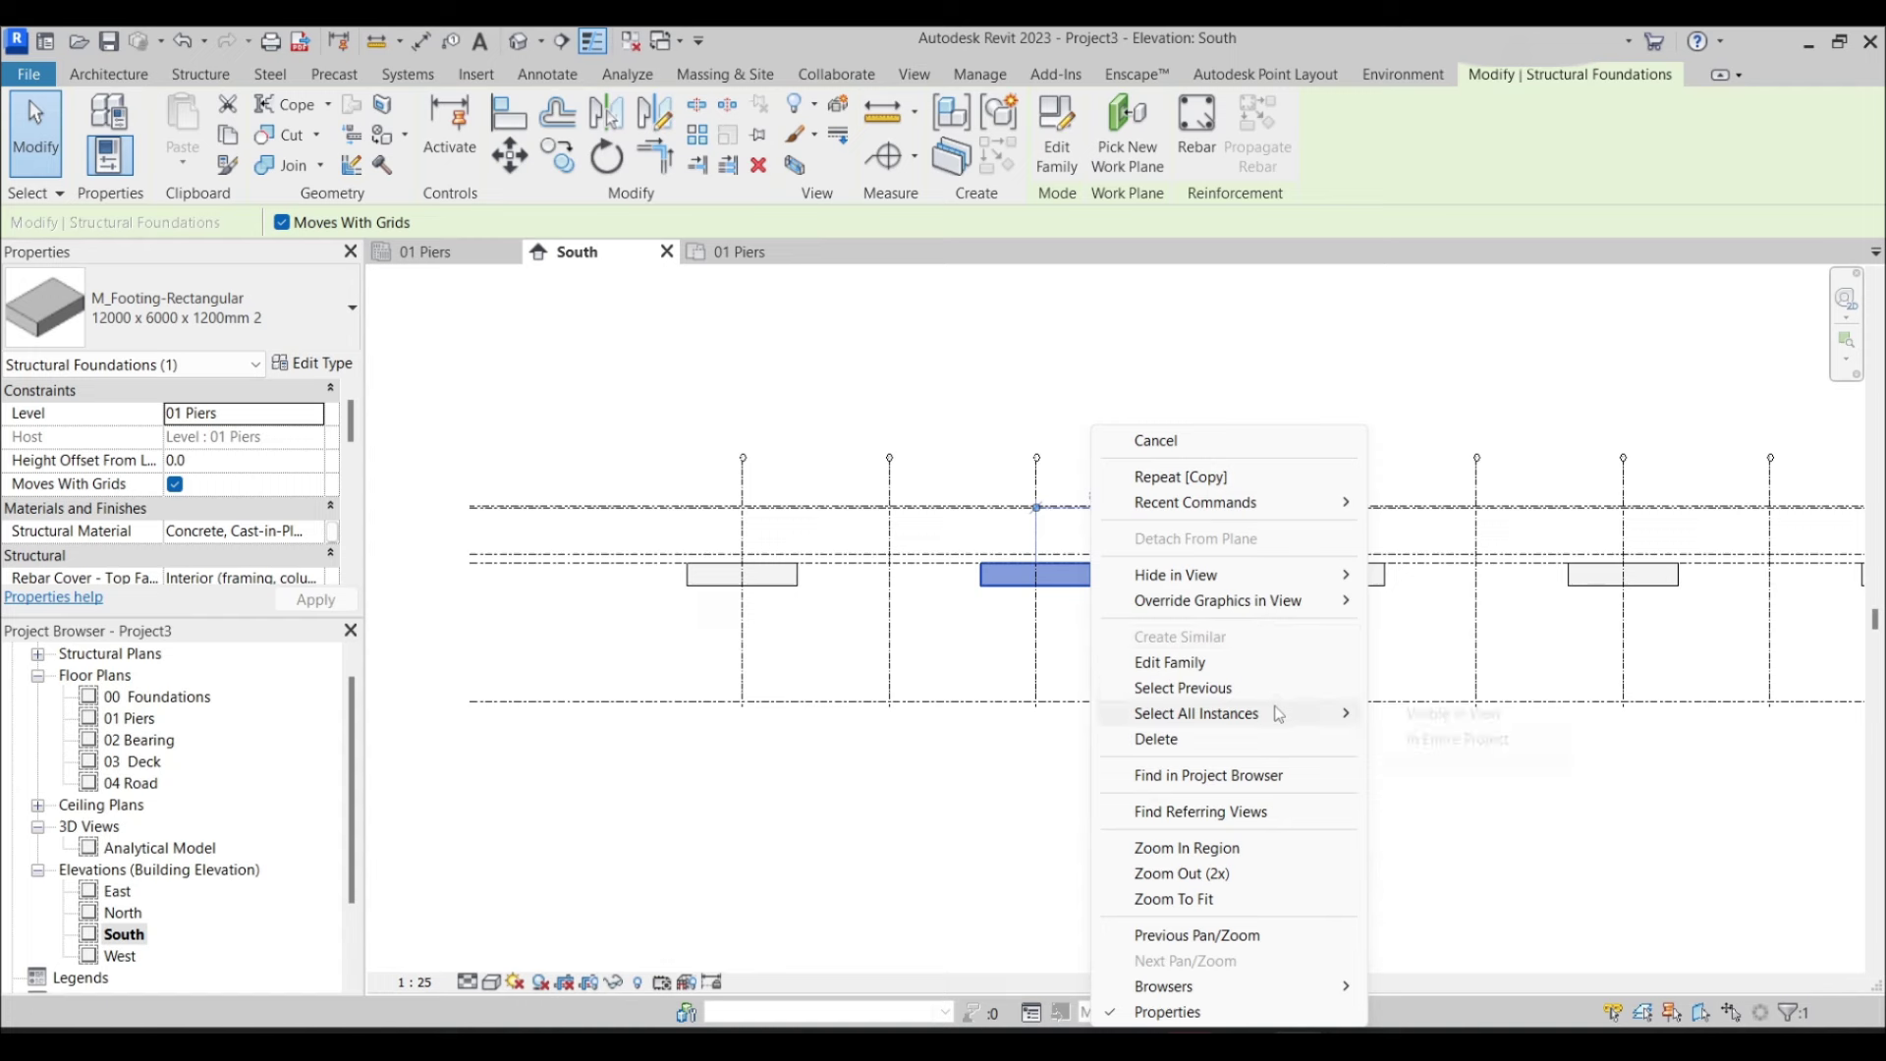
{"action": "left_click", "coordinate": [1425, 737]}
{"action": "left_click", "coordinate": [510, 156]}
{"action": "left_click", "coordinate": [798, 564]}
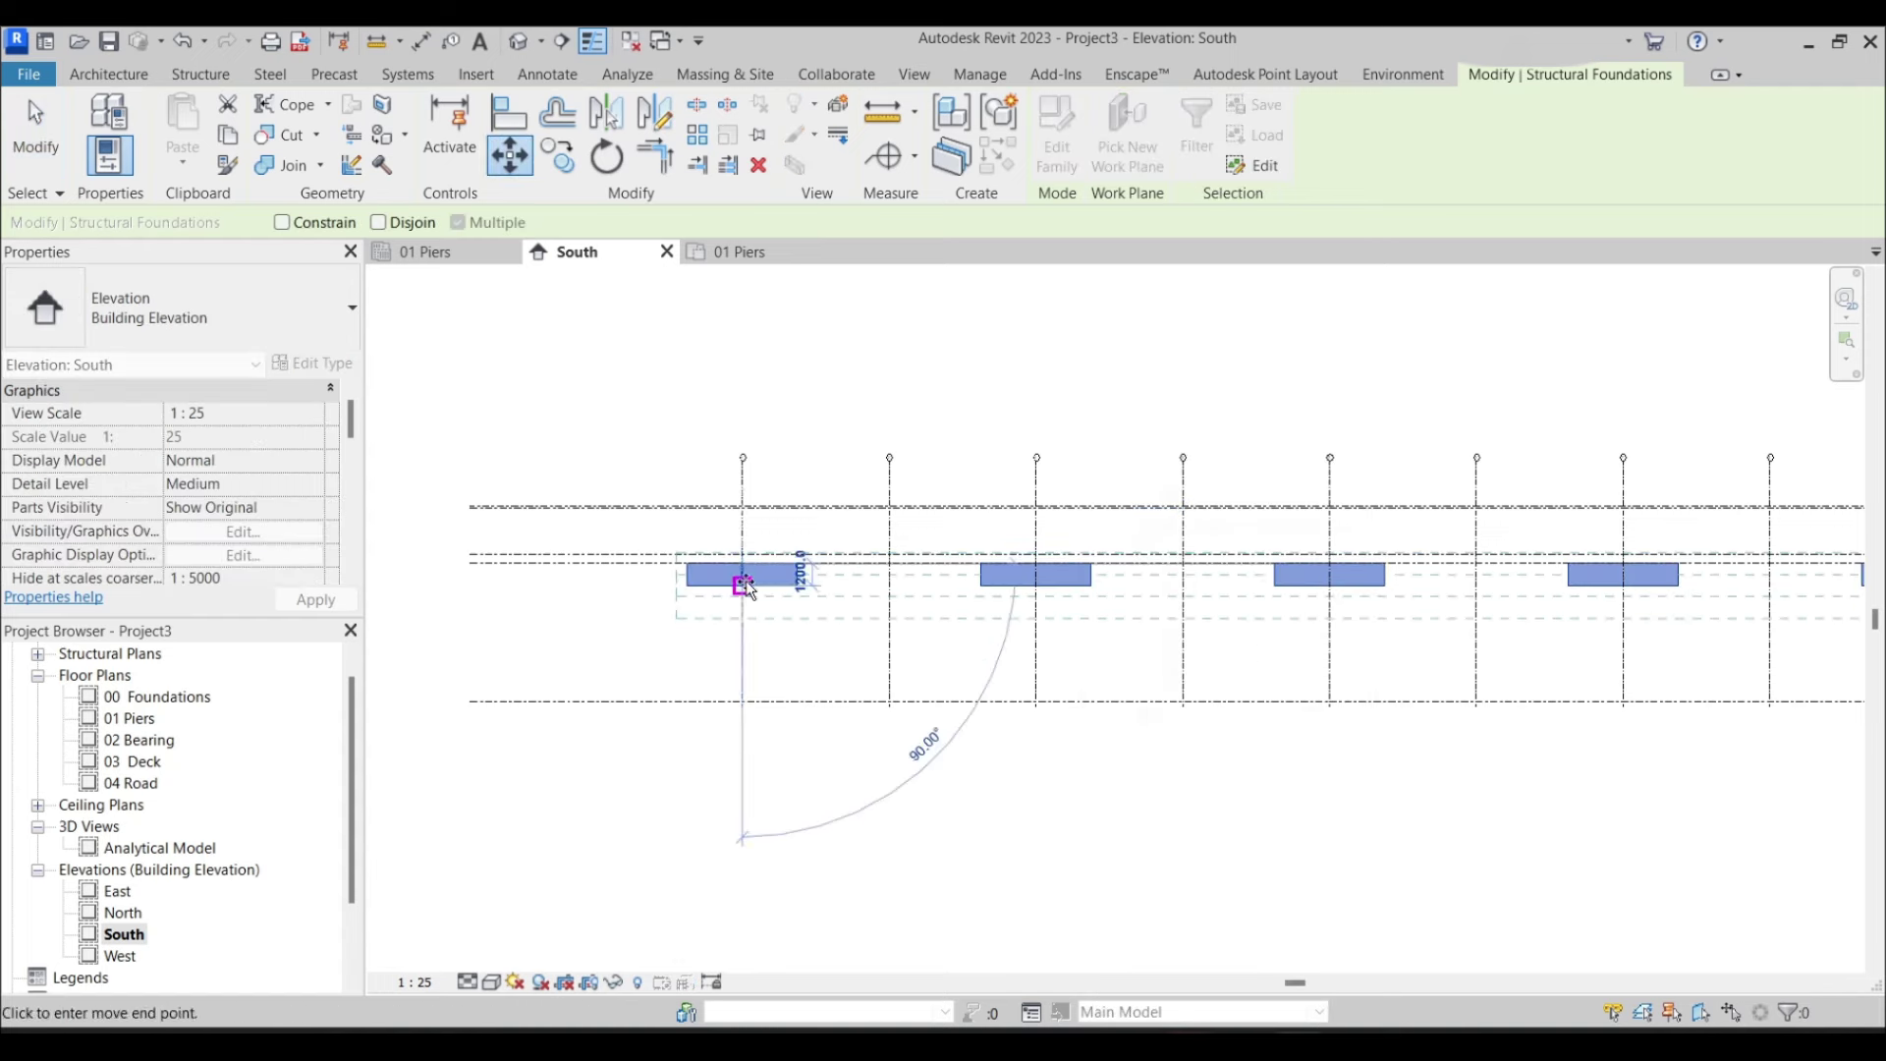
{"action": "left_click", "coordinate": [743, 701]}
{"action": "left_click", "coordinate": [969, 783]}
Open the 00 Foundations floor plan
{"action": "scroll", "coordinate": [969, 783], "scroll_direction": "down", "scroll_amount": 4}
{"action": "middle_click_drag", "start_coordinate": [995, 790], "coordinate": [720, 763]}
{"action": "scroll", "coordinate": [1169, 732], "scroll_direction": "down", "scroll_amount": 1}
{"action": "middle_click_drag", "start_coordinate": [1184, 730], "coordinate": [1384, 723]}
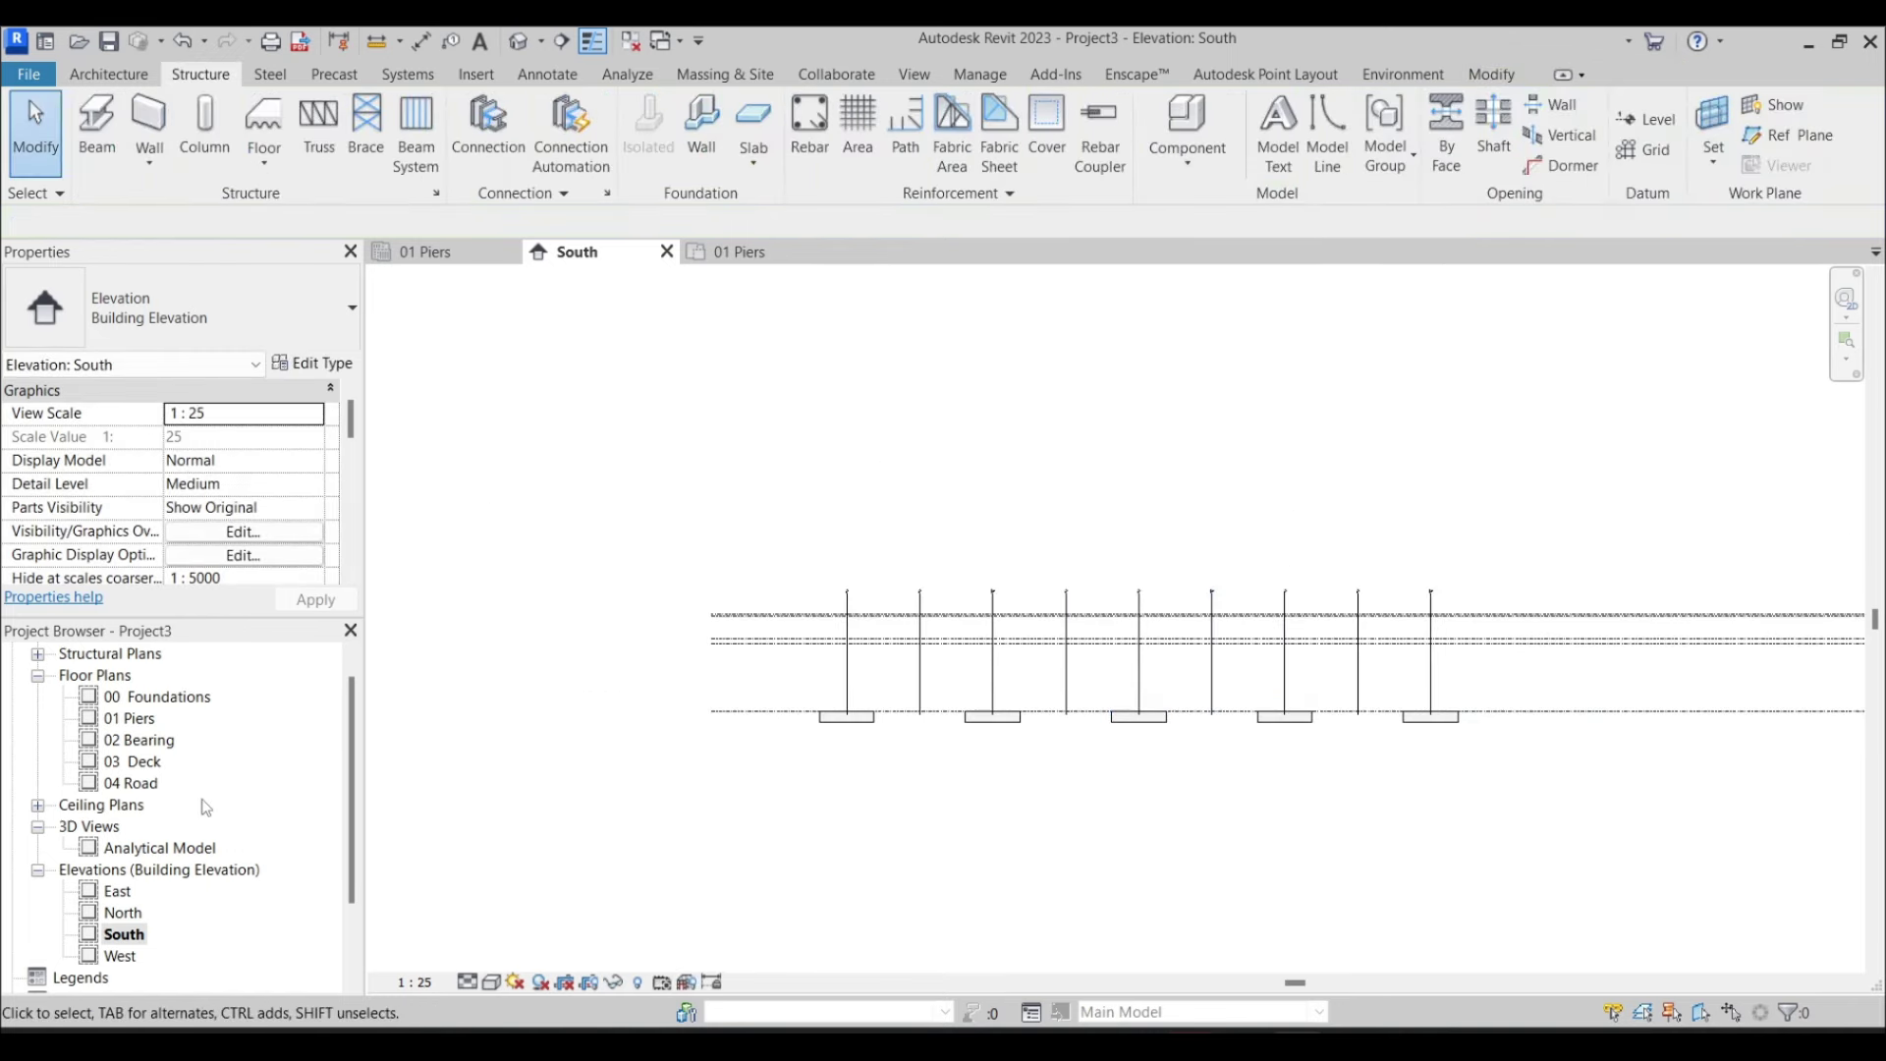
{"action": "double_click", "coordinate": [153, 697]}
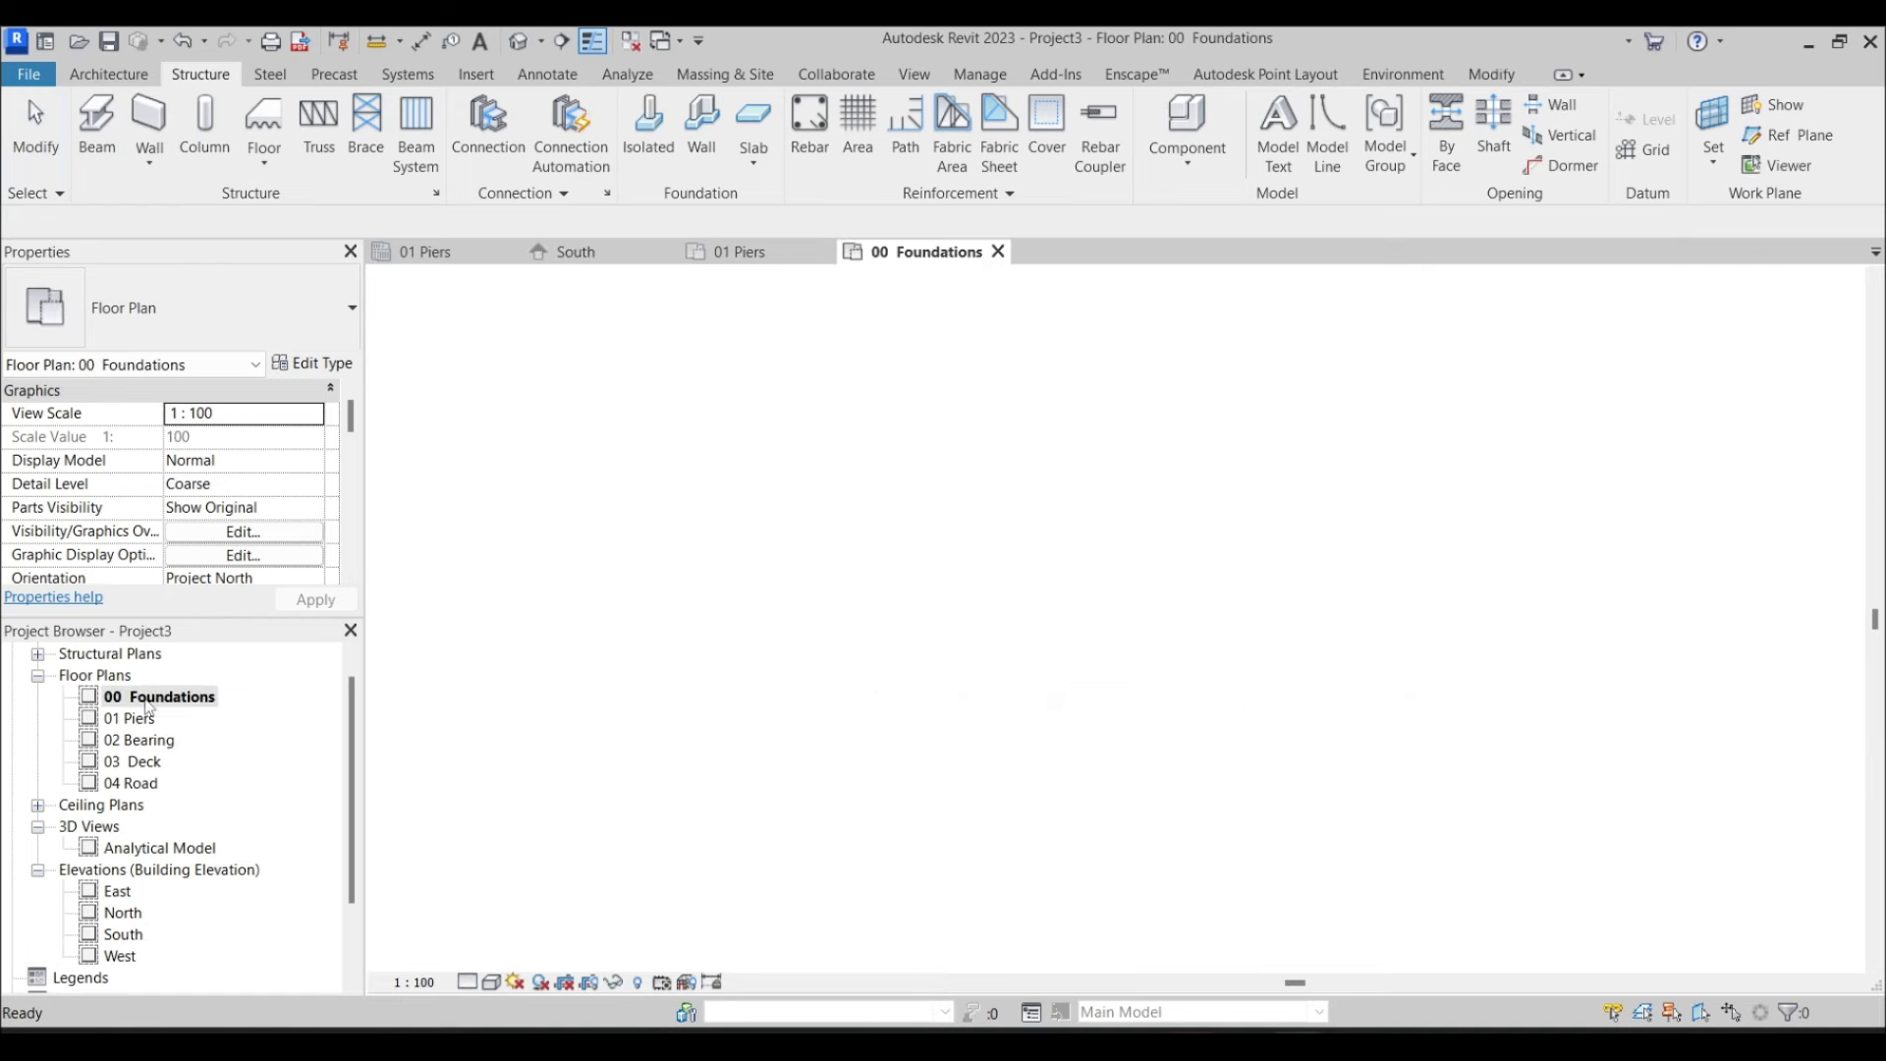
{"action": "scroll", "coordinate": [965, 610], "scroll_direction": "up", "scroll_amount": 5}
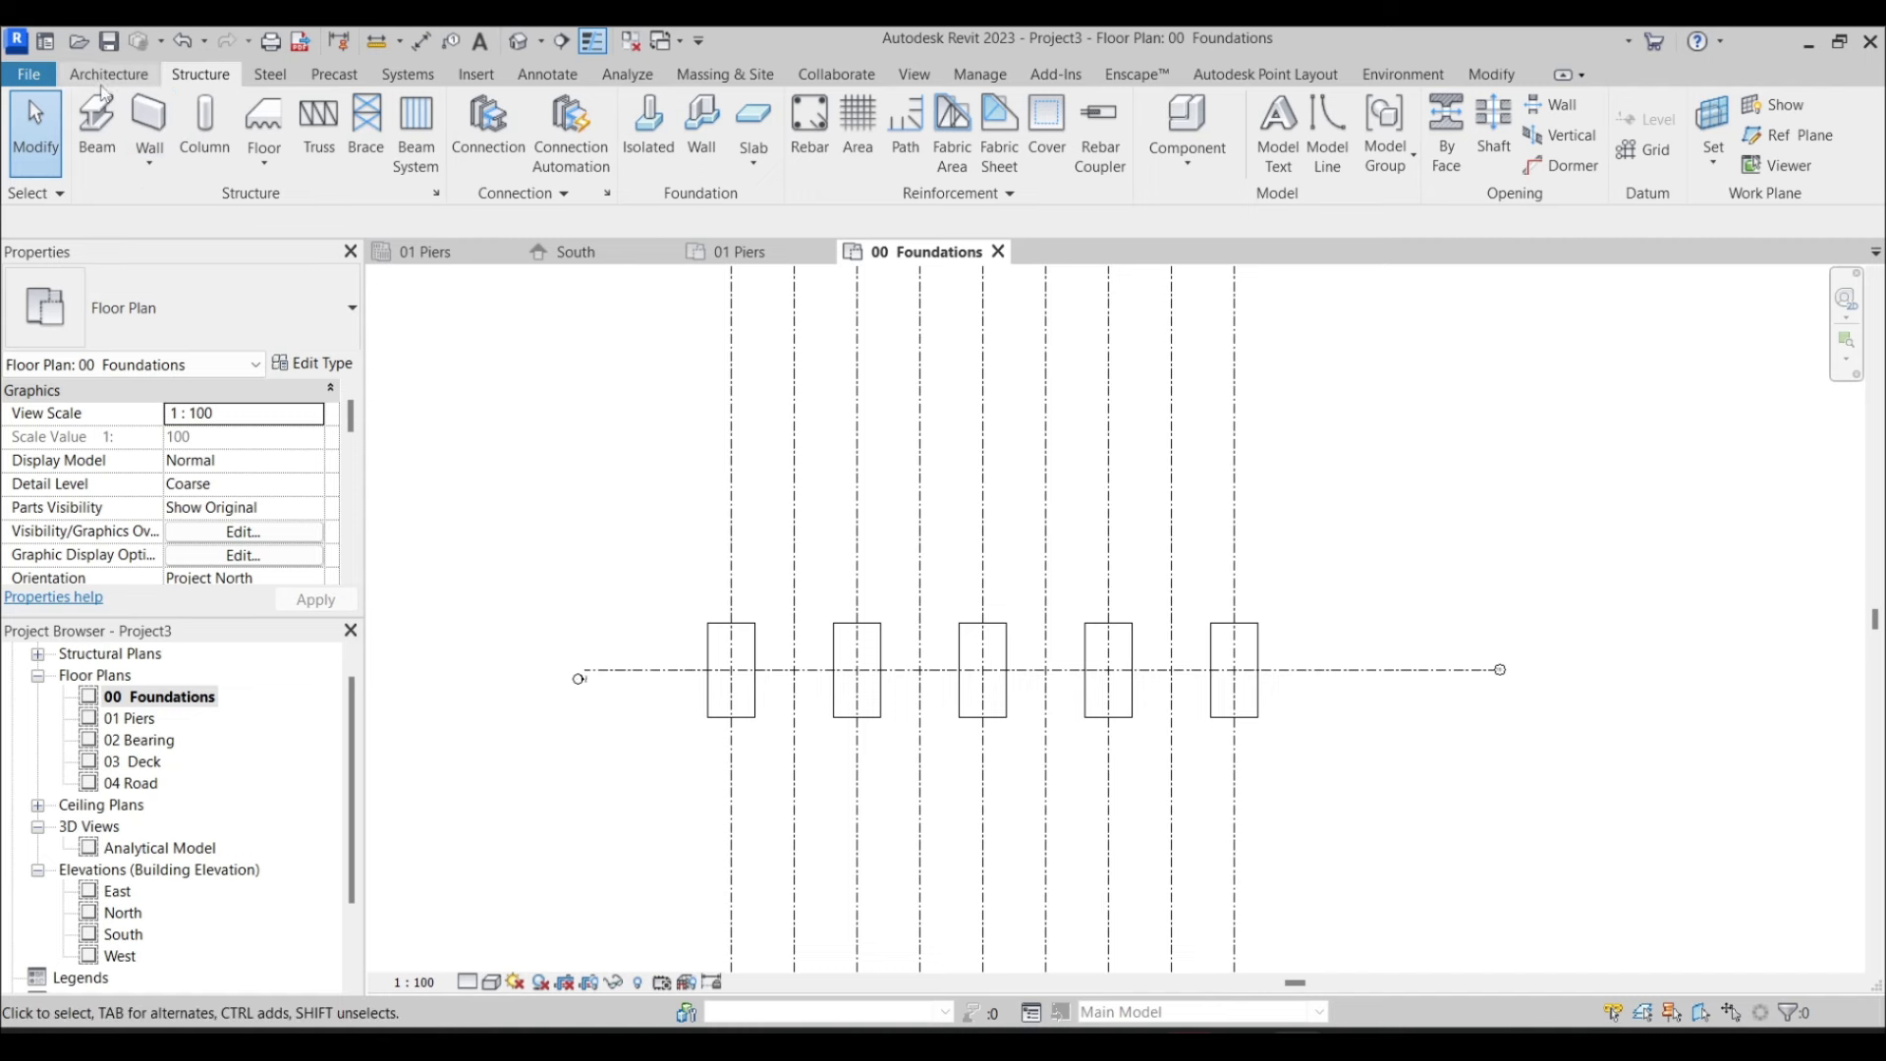
Start a new family in the English templates folder, then cancel the Generic Model ceiling based choice
{"action": "left_click", "coordinate": [39, 76]}
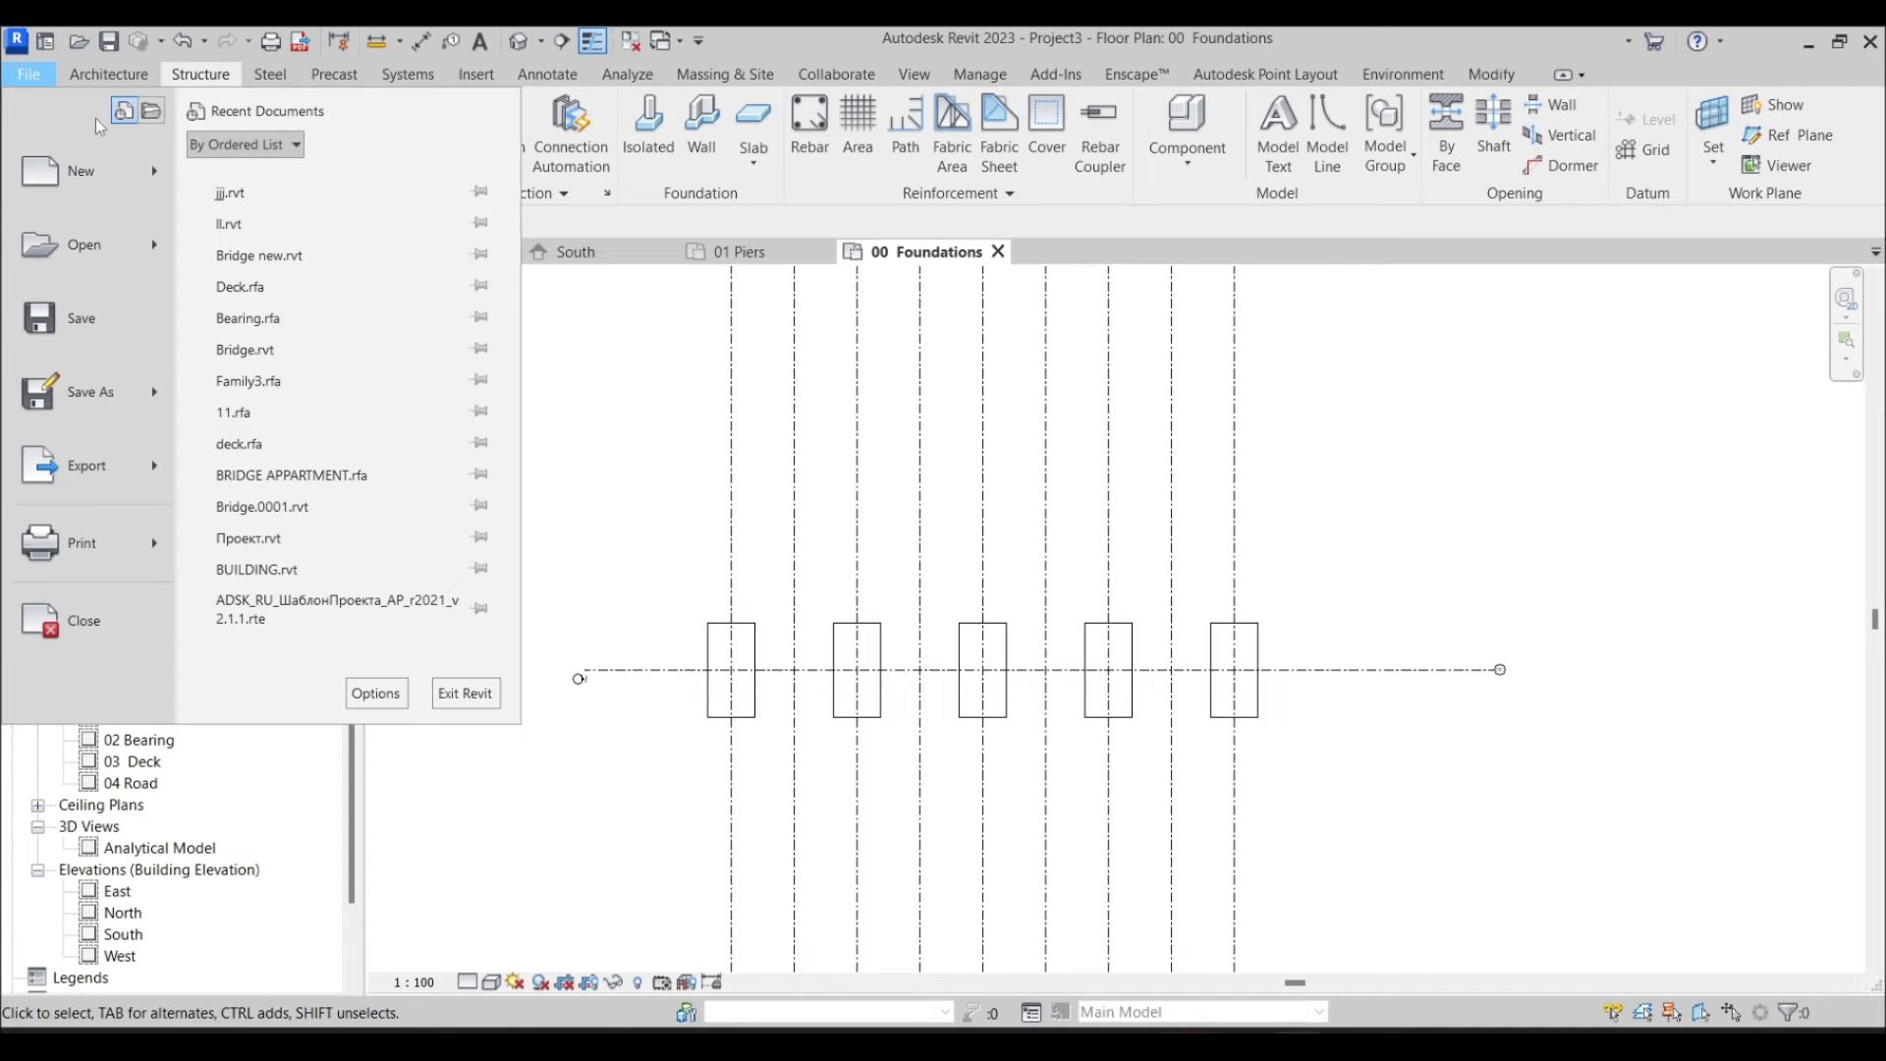
{"action": "mouse_move", "coordinate": [89, 171]}
{"action": "left_click", "coordinate": [203, 251]}
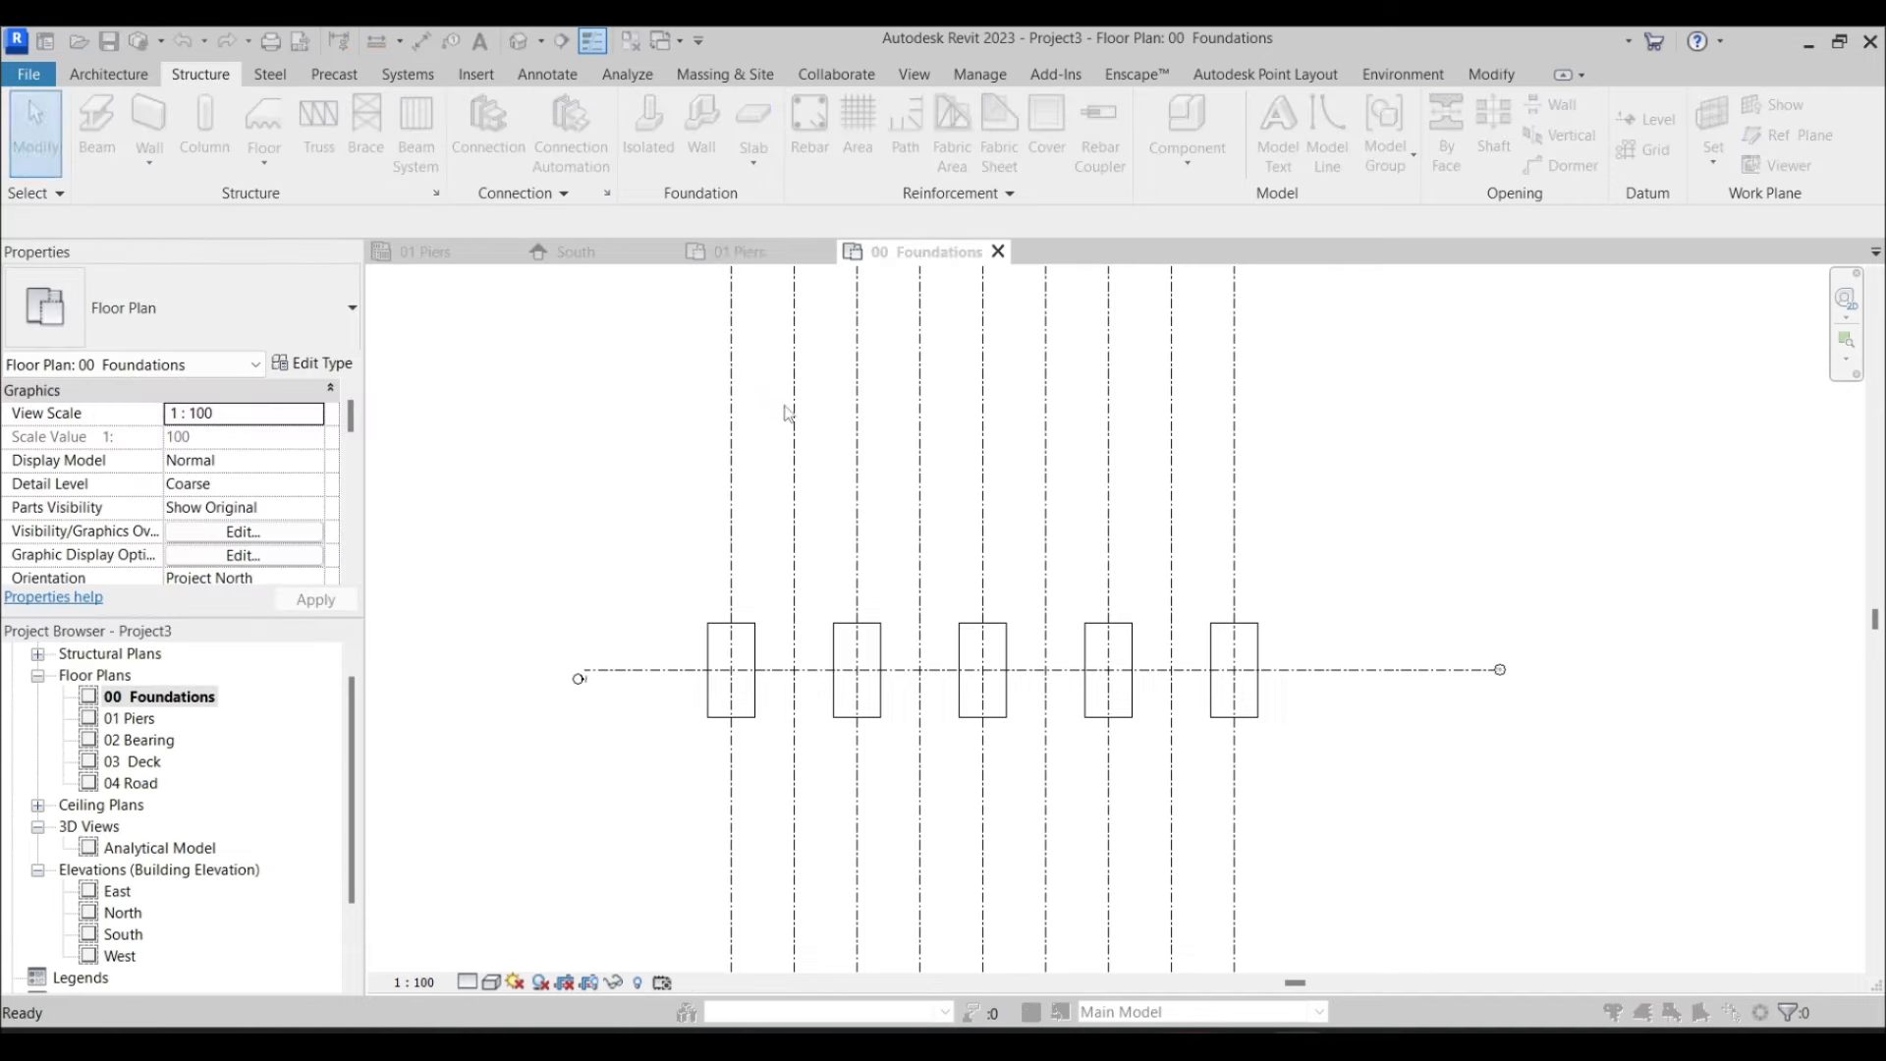
{"action": "double_click", "coordinate": [890, 430]}
{"action": "left_click", "coordinate": [997, 453]}
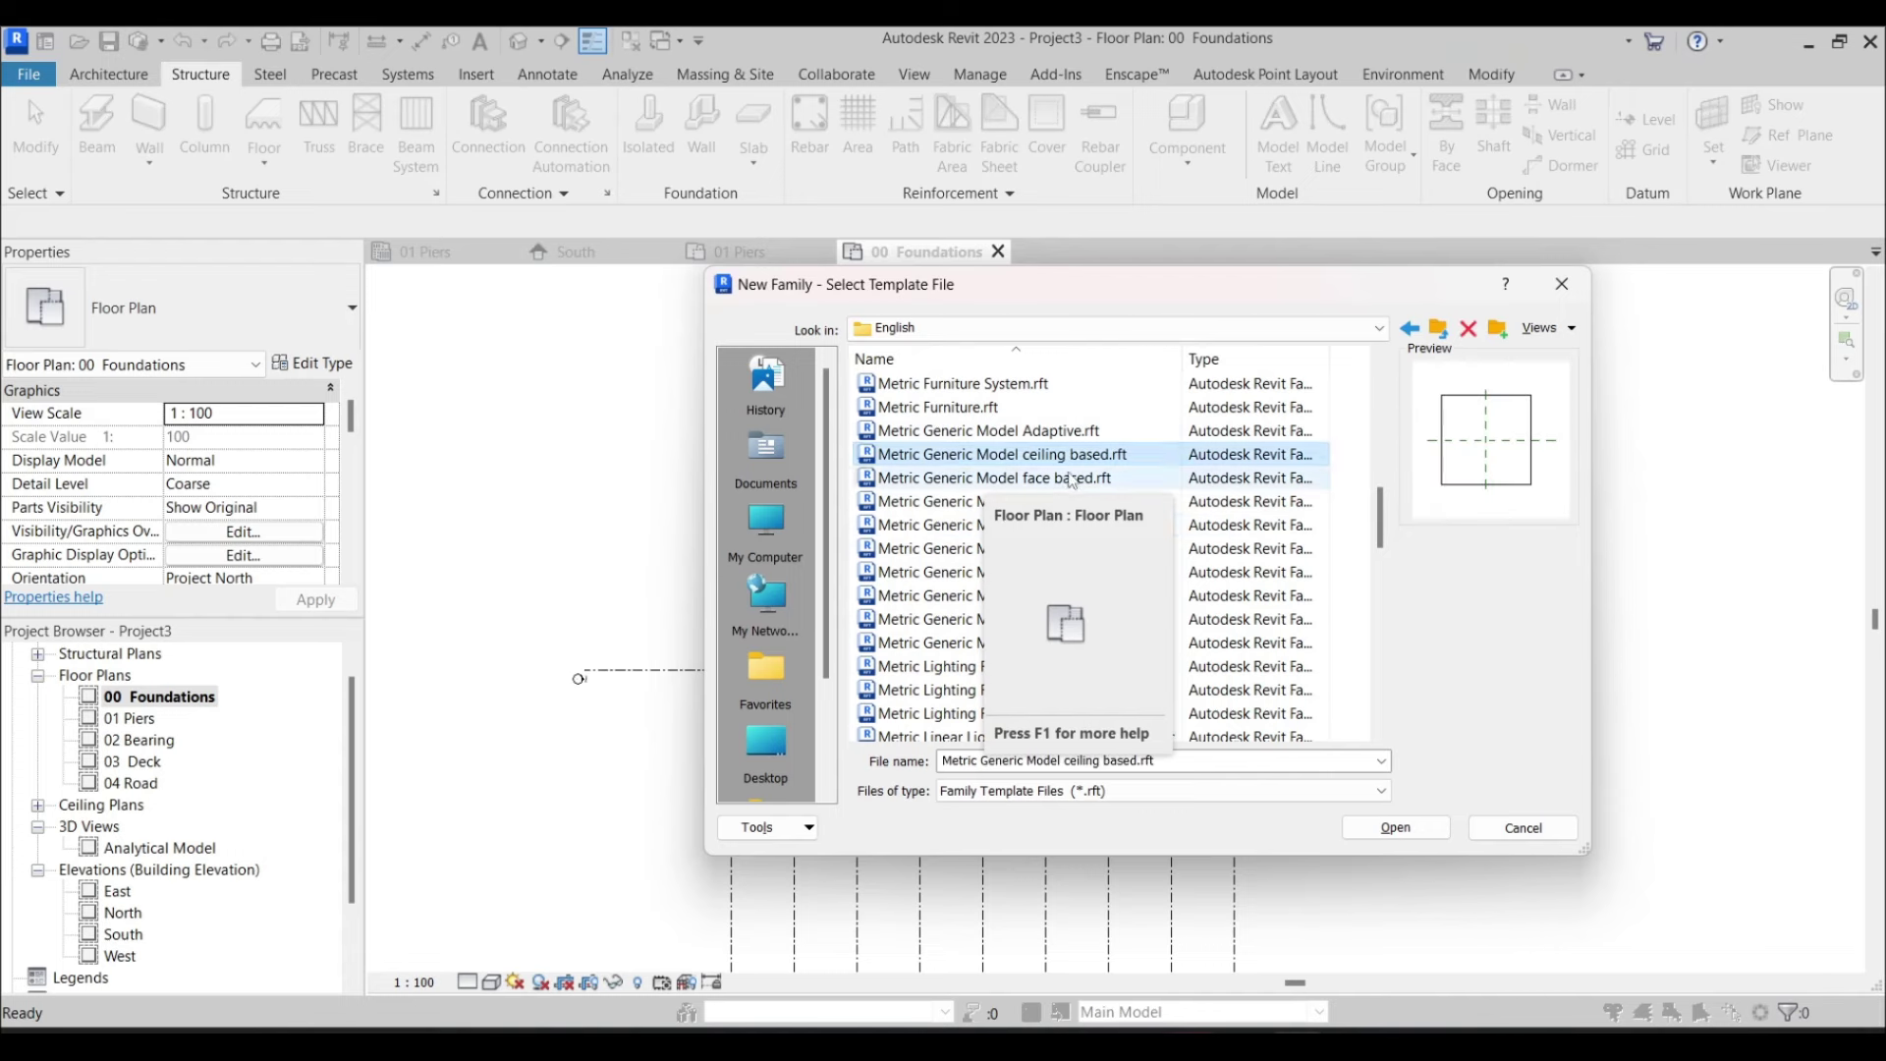
{"action": "scroll", "coordinate": [1082, 476], "scroll_direction": "down", "scroll_amount": 2}
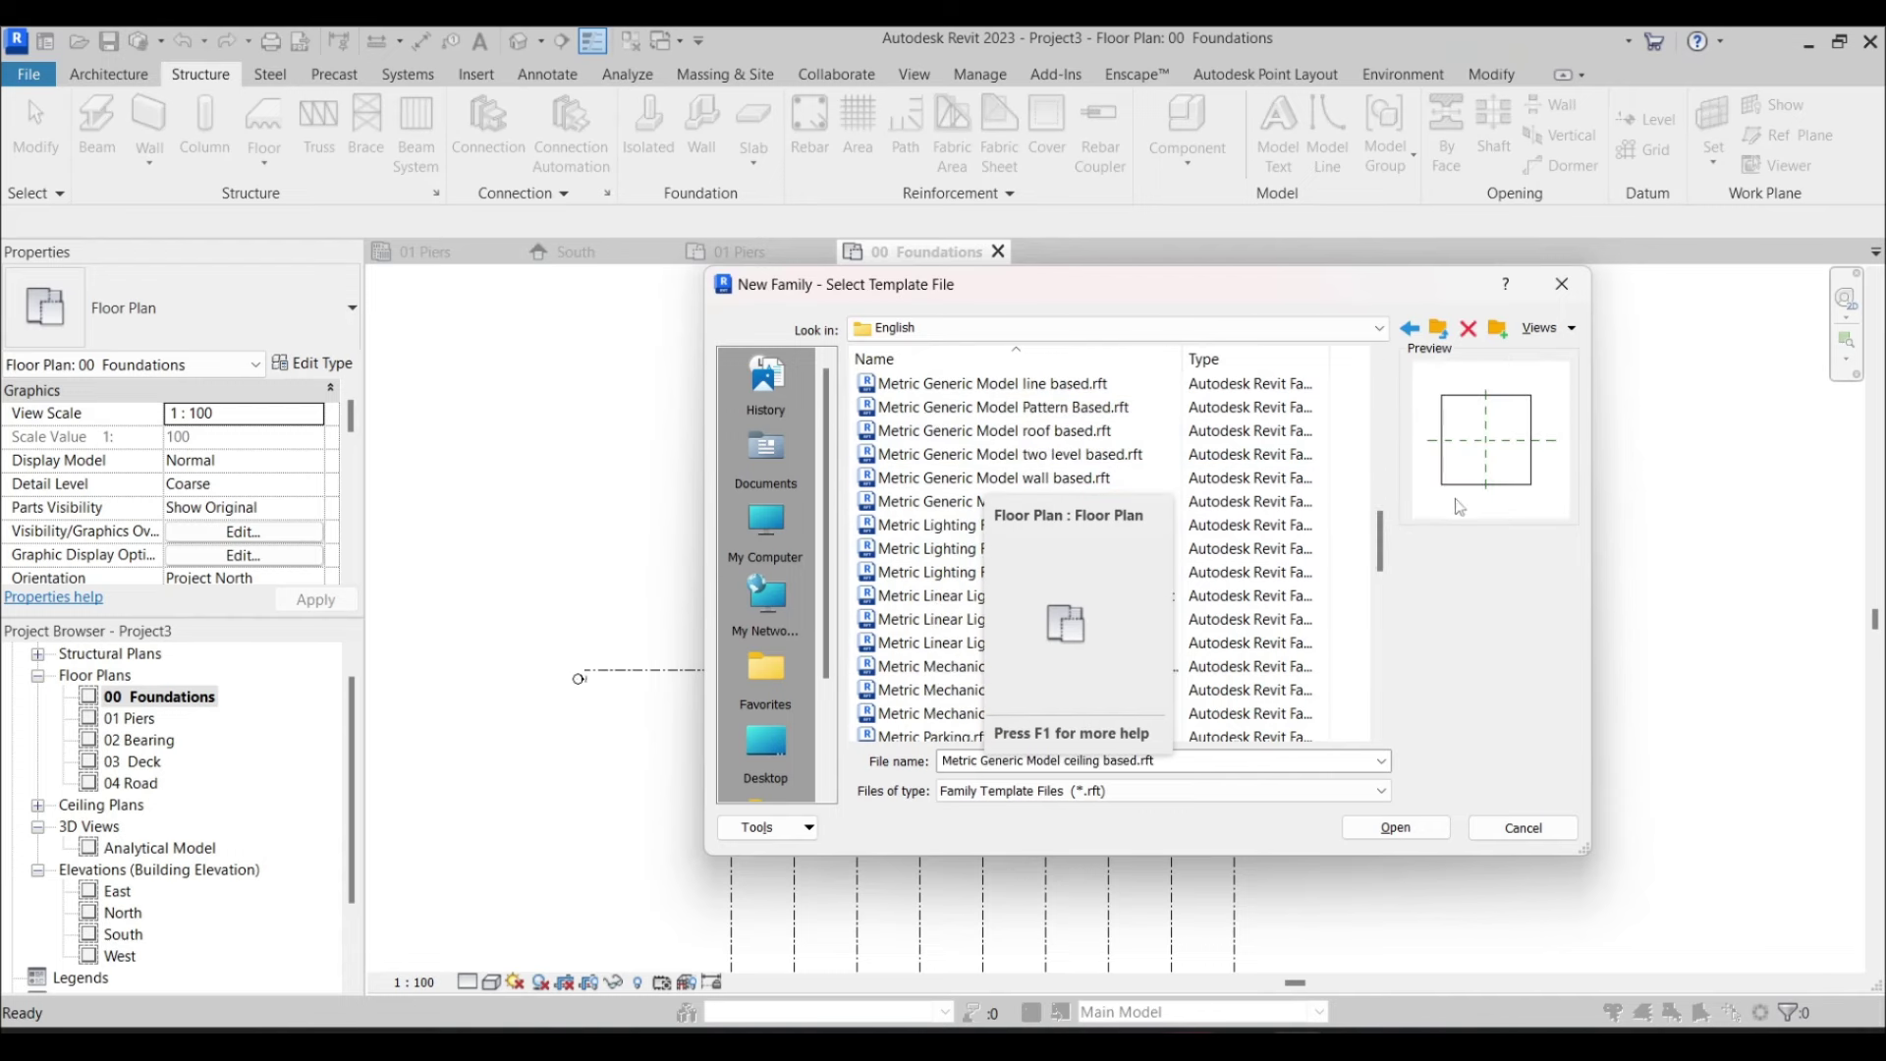
{"action": "key", "text": "Escape"}
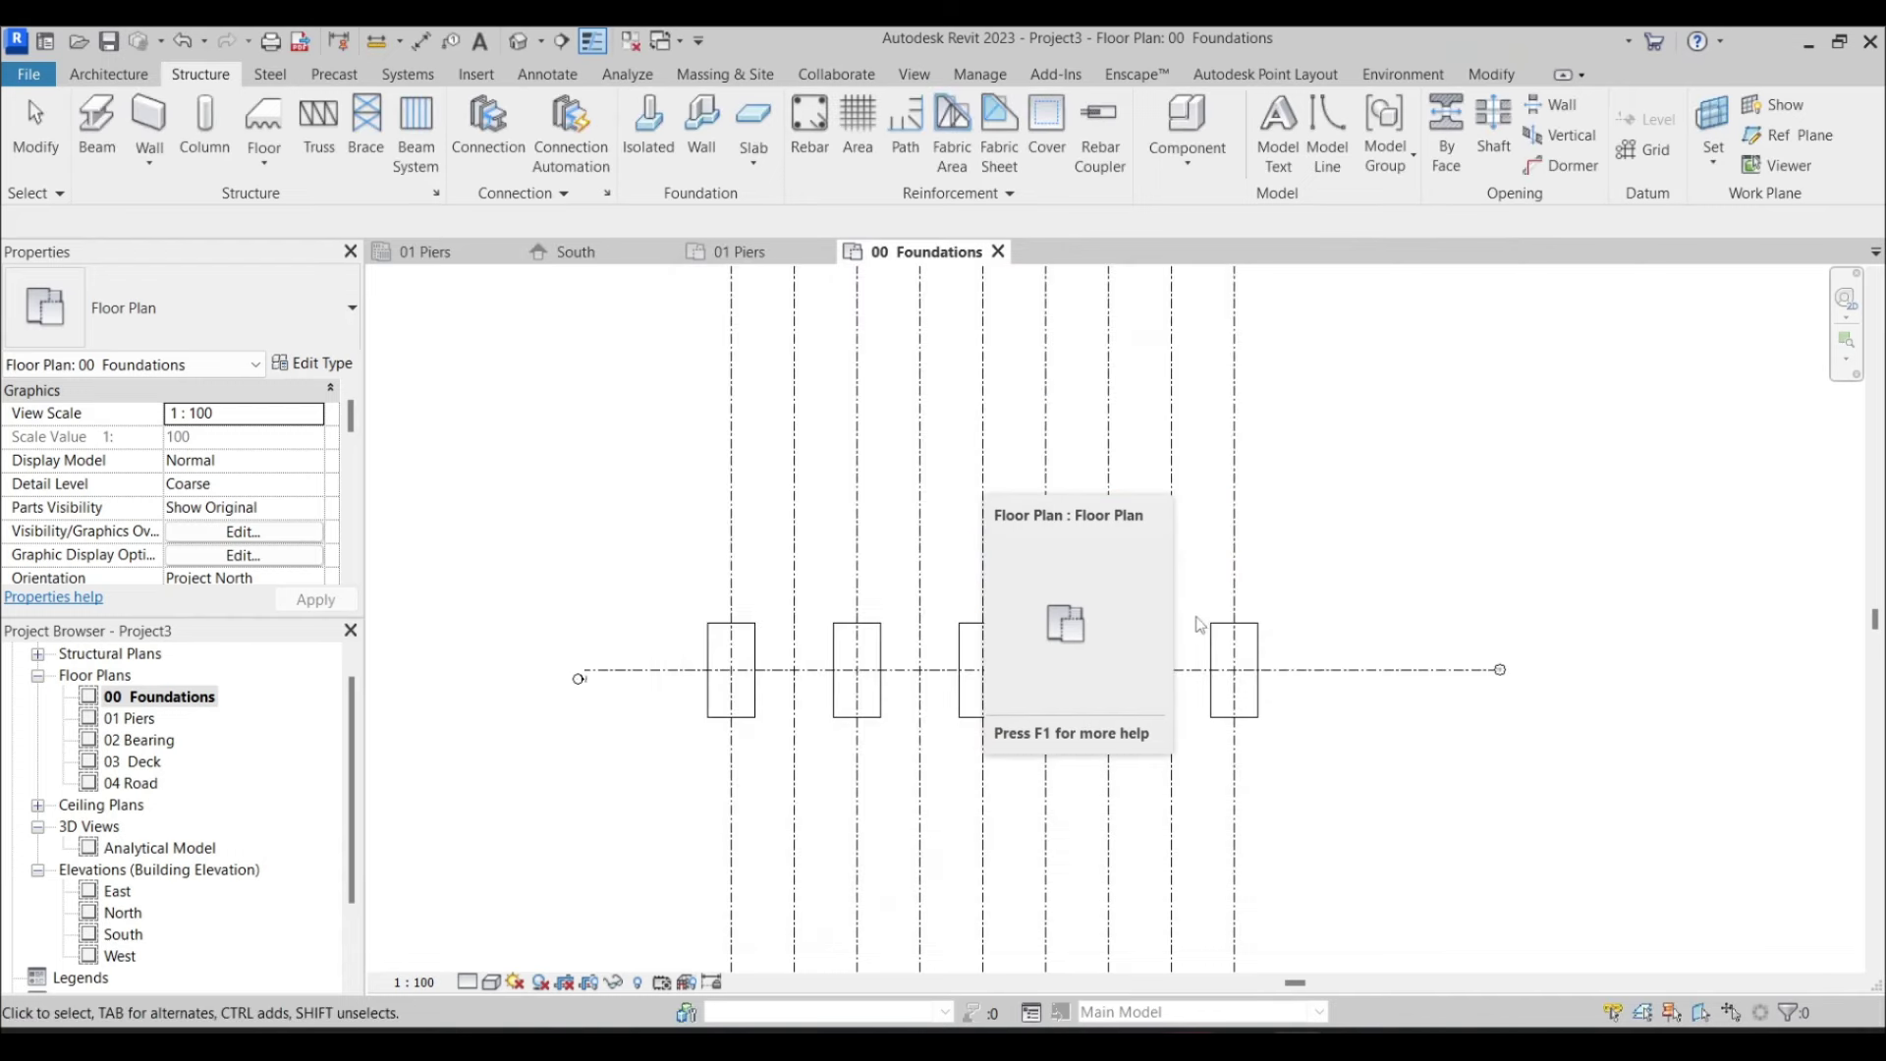
Create a new family from the Metric Structural Column.rft template in the English folder
{"action": "left_click", "coordinate": [17, 80]}
{"action": "mouse_move", "coordinate": [88, 170]}
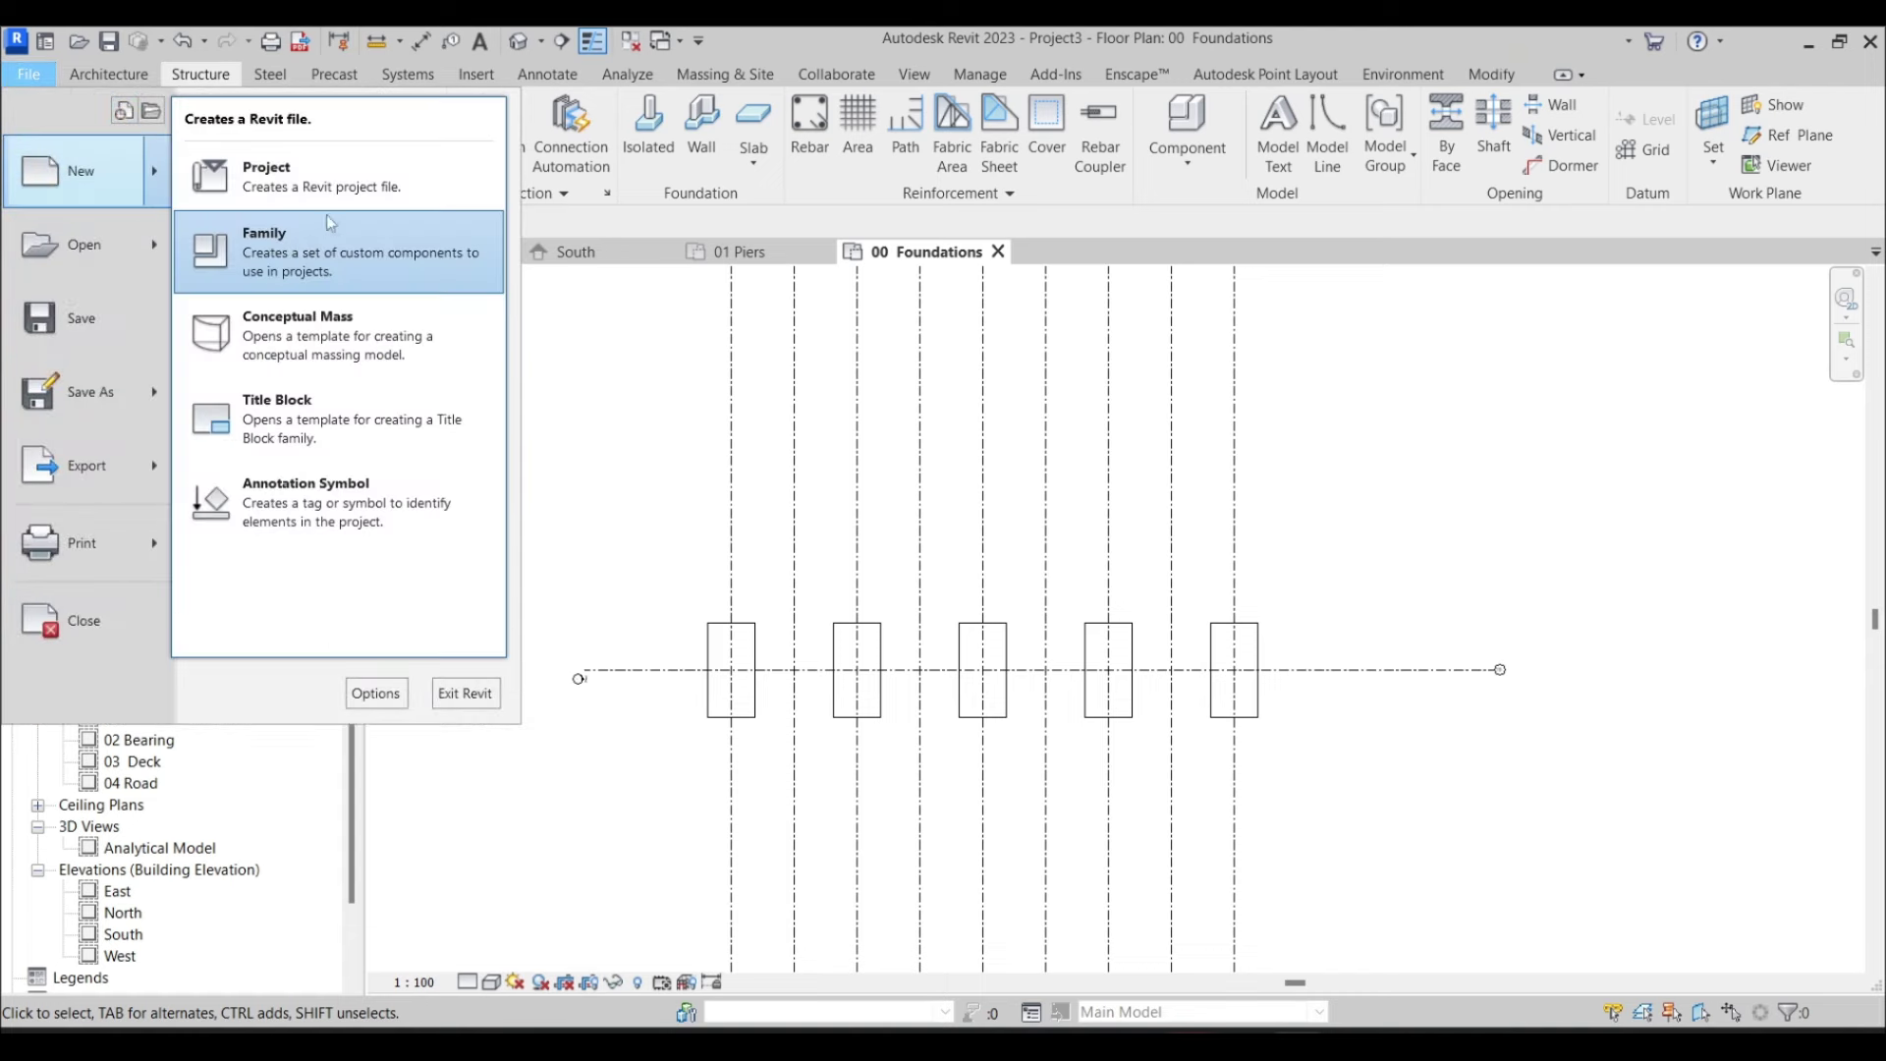
{"action": "left_click", "coordinate": [330, 240]}
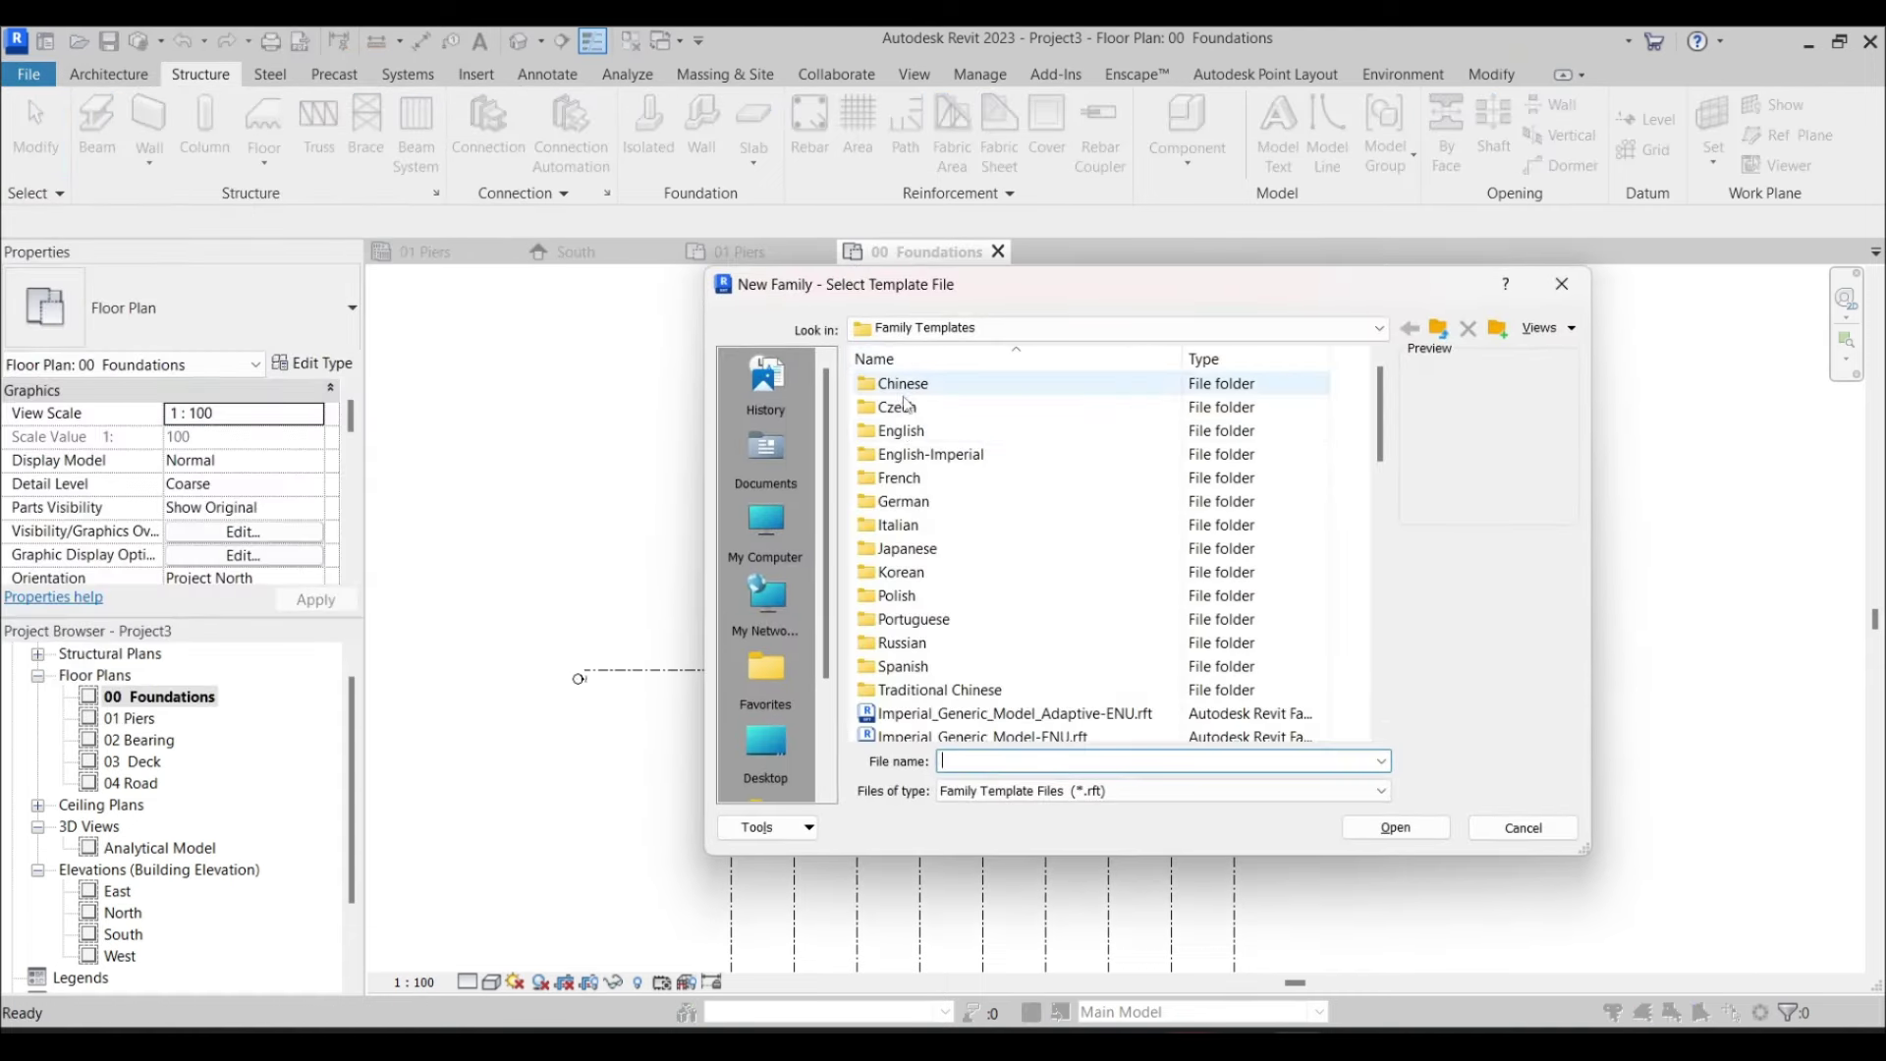
{"action": "double_click", "coordinate": [943, 431]}
{"action": "scroll", "coordinate": [968, 450], "scroll_direction": "down", "scroll_amount": 8}
{"action": "scroll", "coordinate": [1004, 693], "scroll_direction": "down", "scroll_amount": 5}
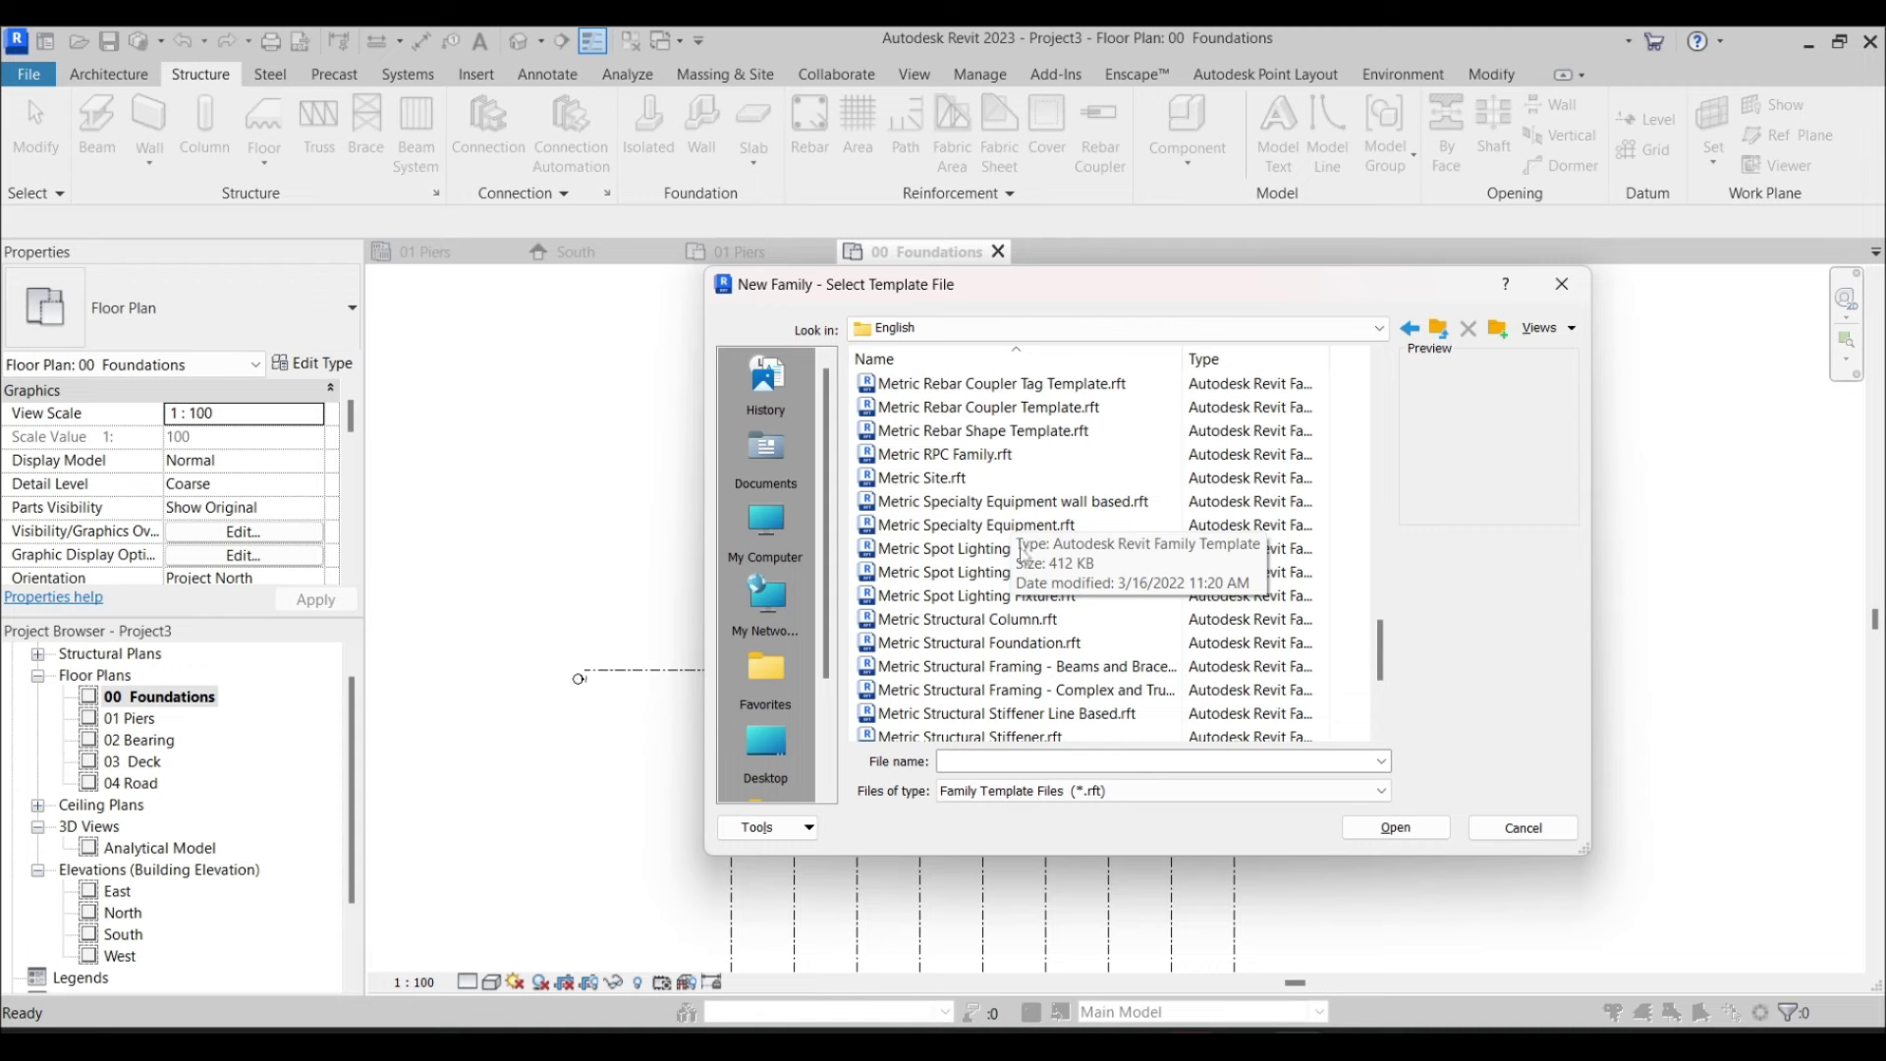
{"action": "left_click", "coordinate": [1022, 619]}
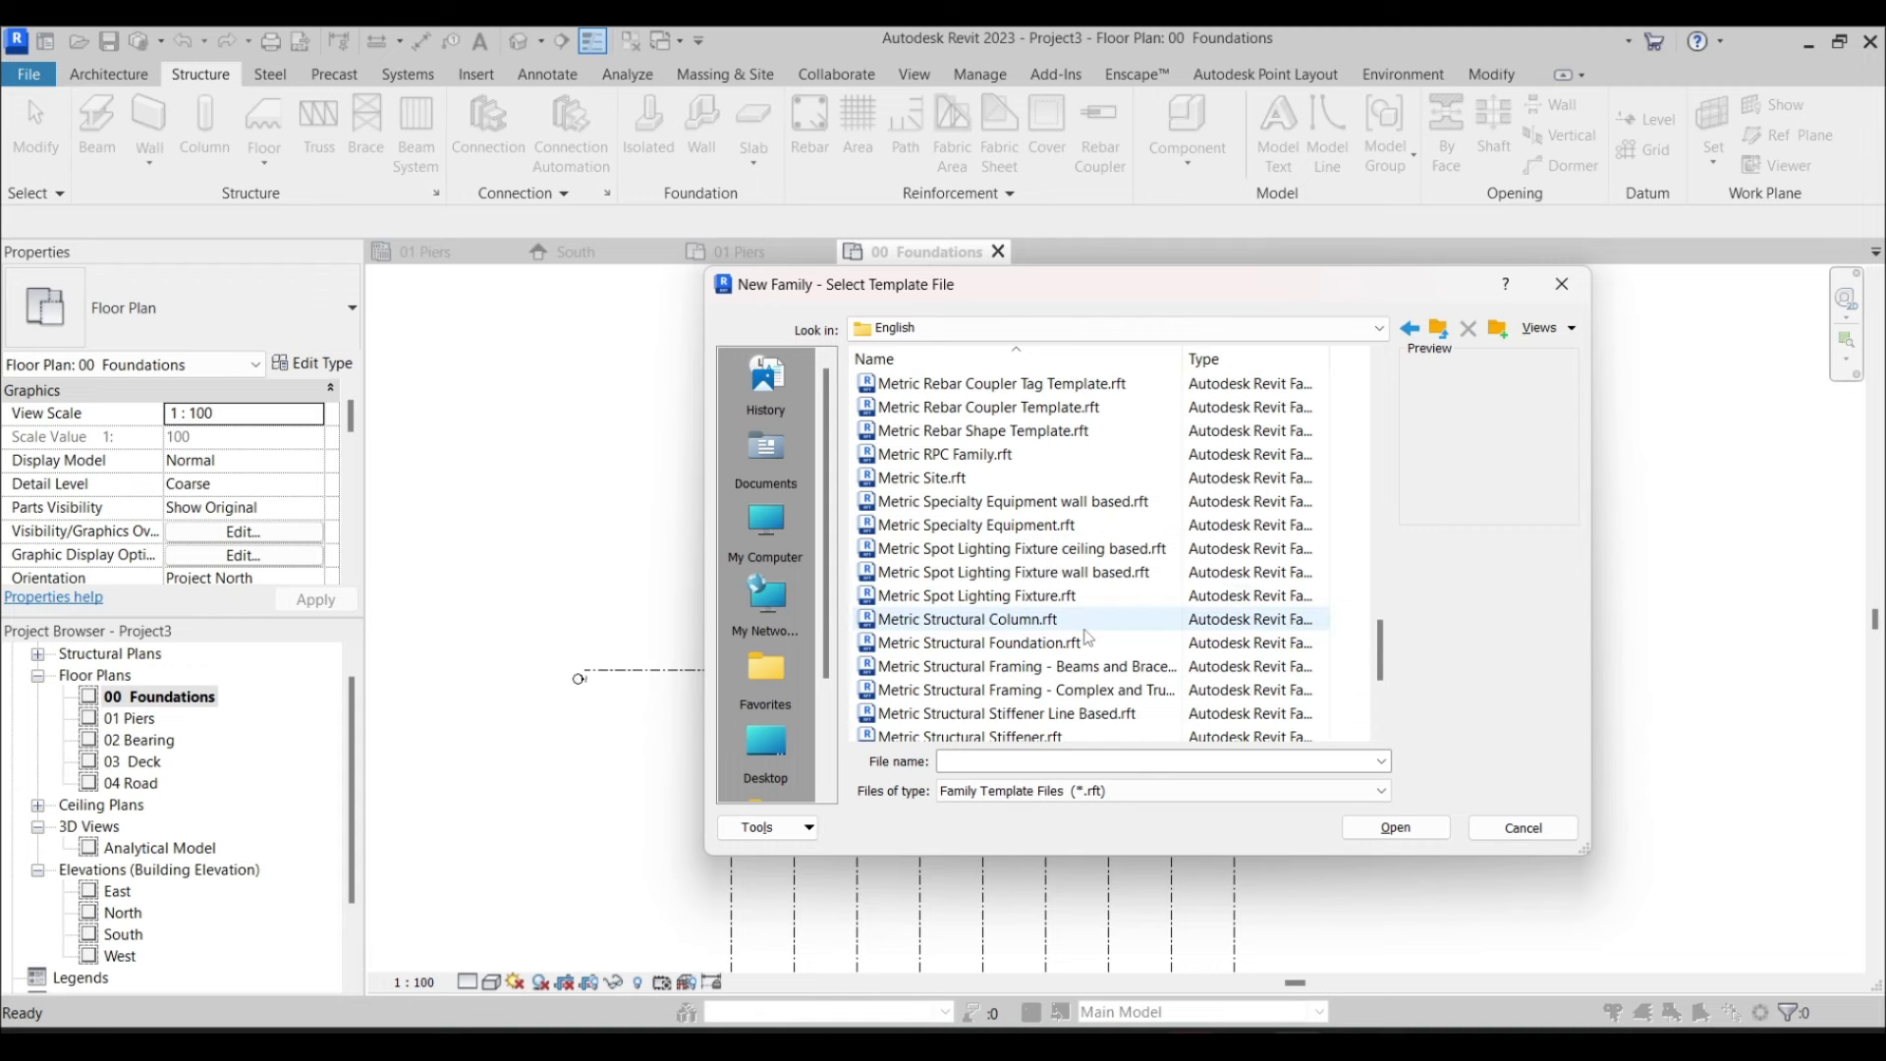
{"action": "left_click", "coordinate": [1374, 831]}
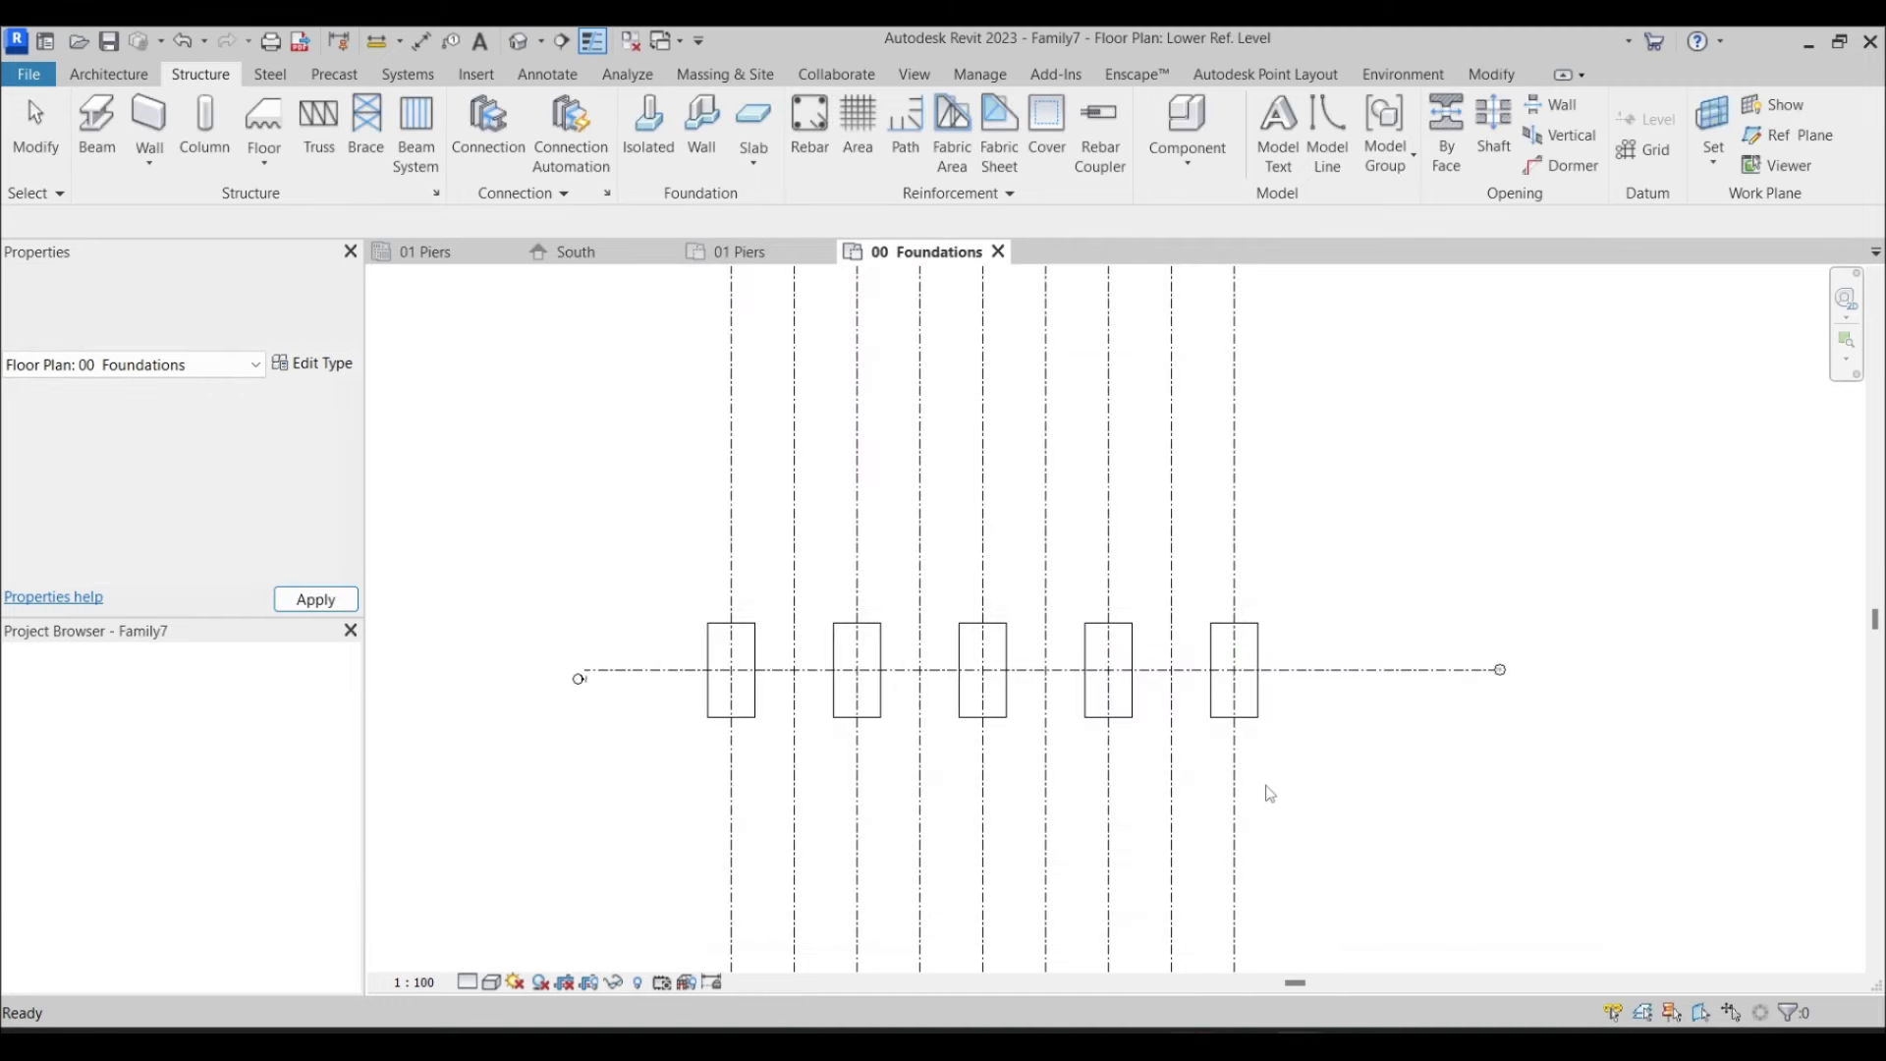
Import Pier.dwg in millimetres into the family's Front elevation
{"action": "middle_click_drag", "start_coordinate": [1092, 624], "coordinate": [822, 603]}
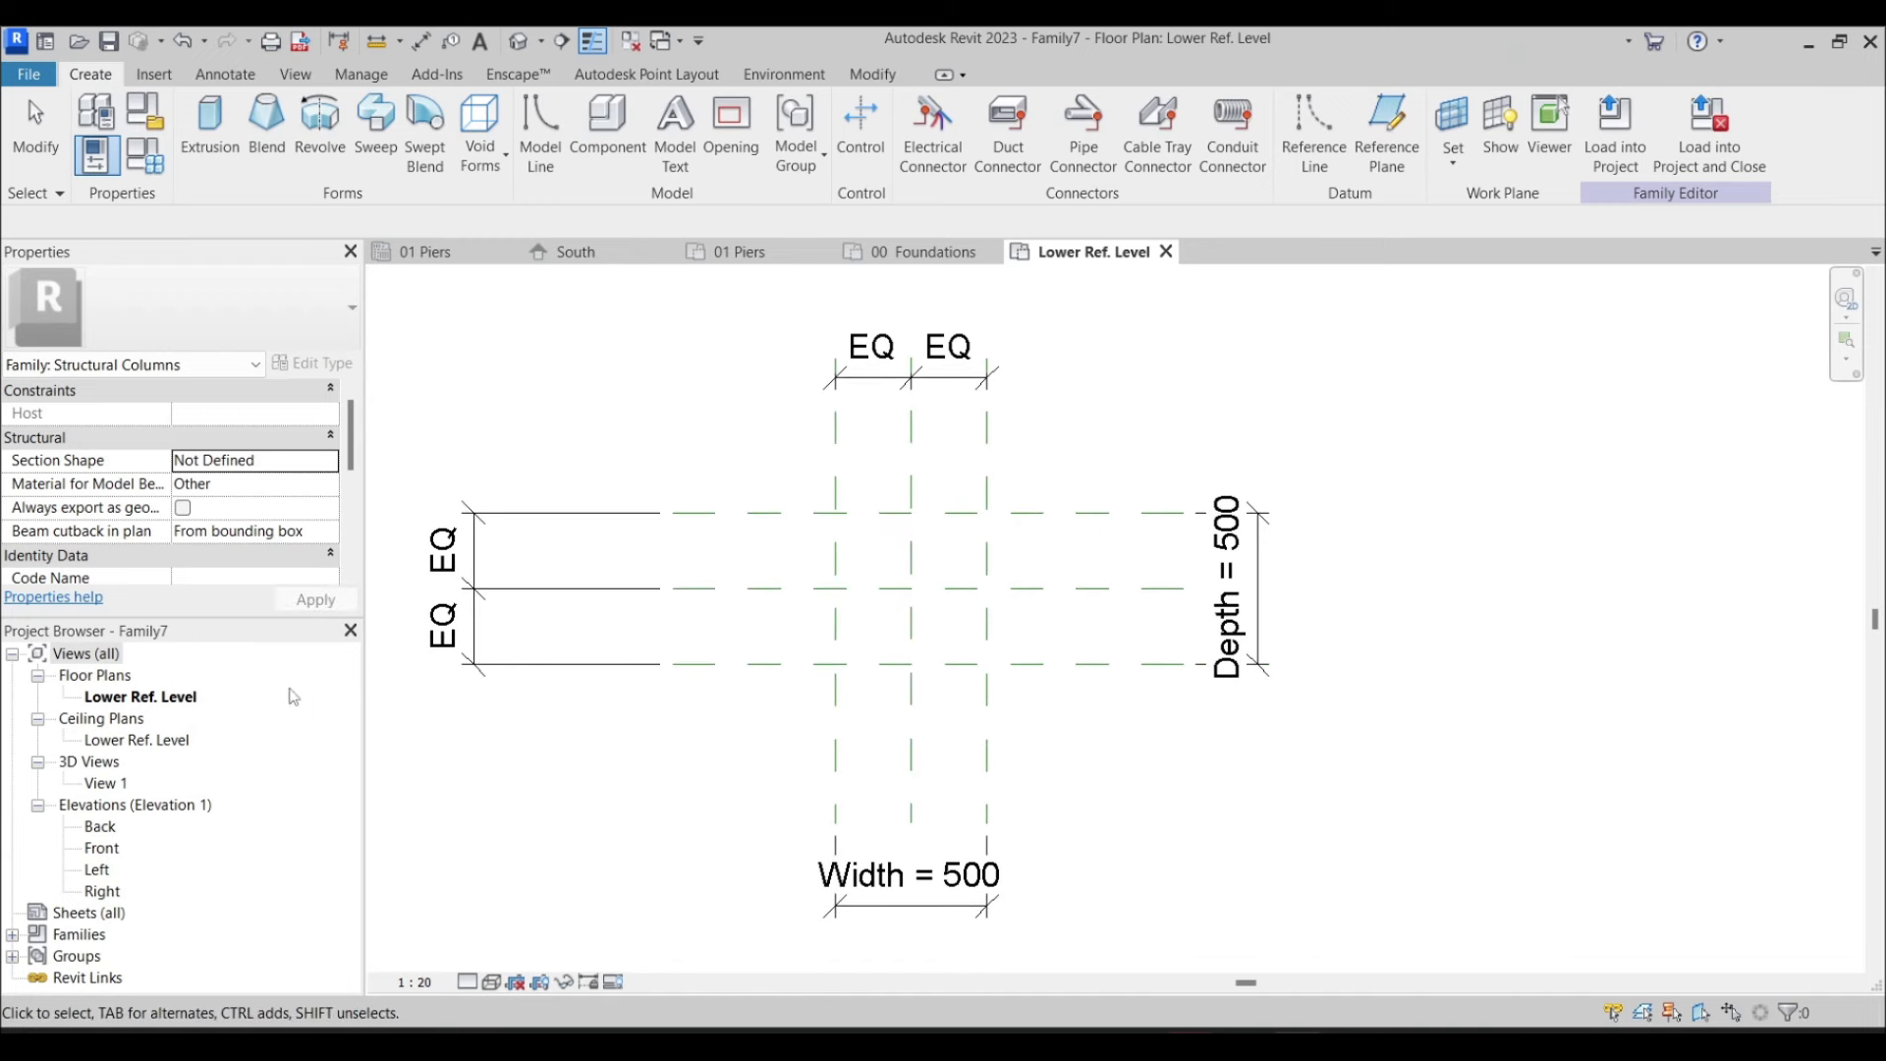
{"action": "double_click", "coordinate": [101, 848]}
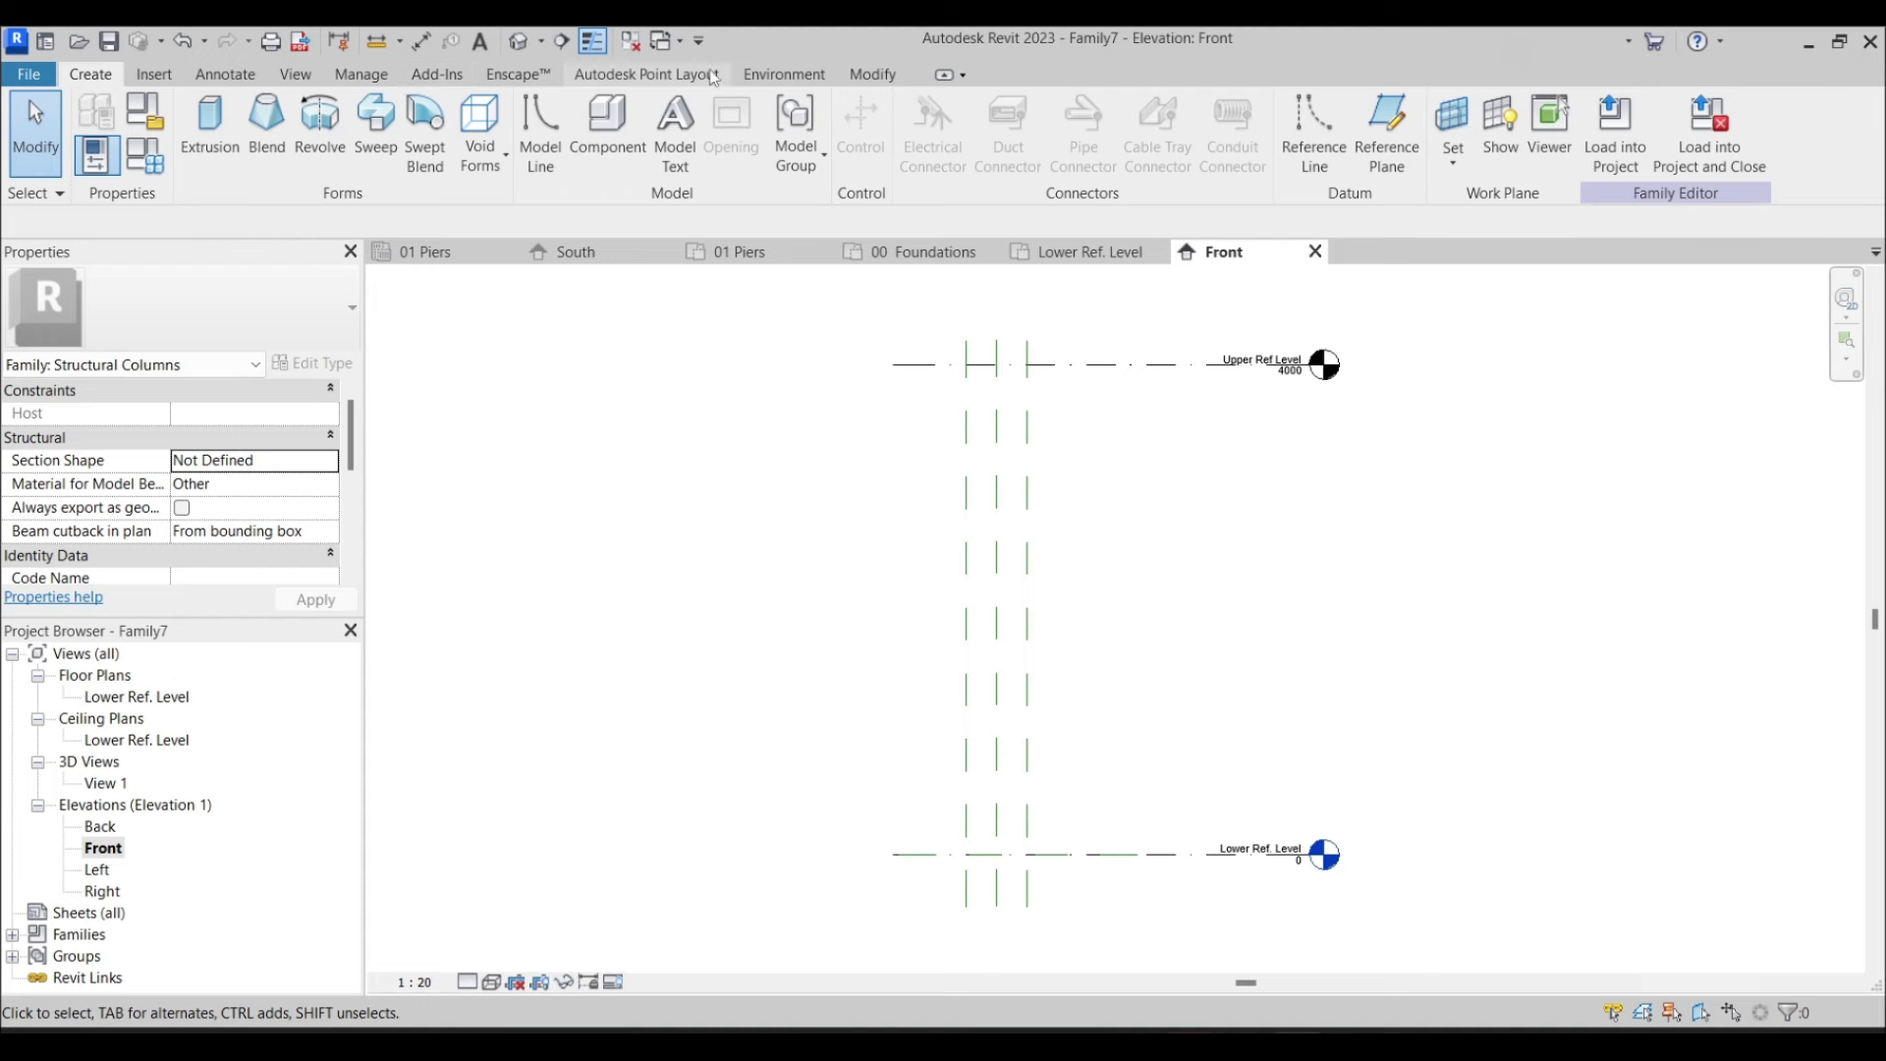
{"action": "left_click", "coordinate": [157, 74]}
{"action": "left_click", "coordinate": [692, 130]}
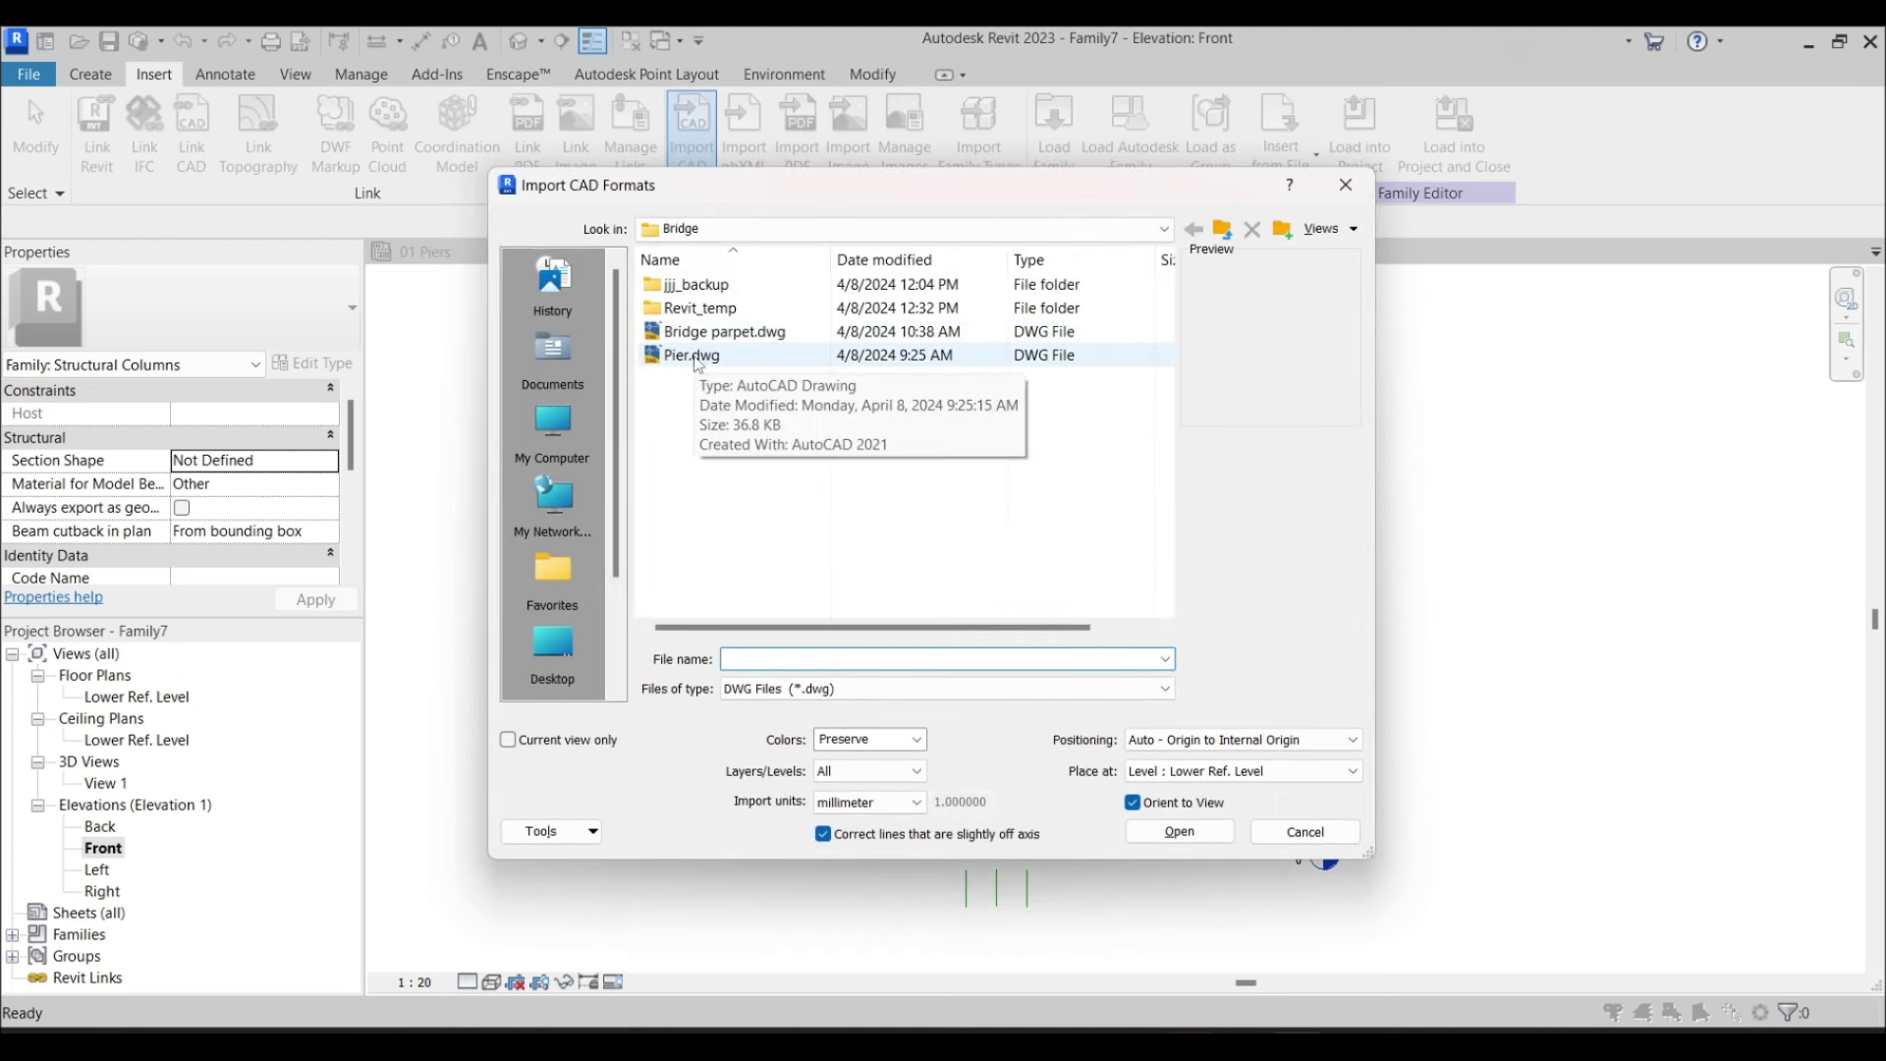
{"action": "left_click", "coordinate": [698, 357]}
{"action": "left_click", "coordinate": [919, 811]}
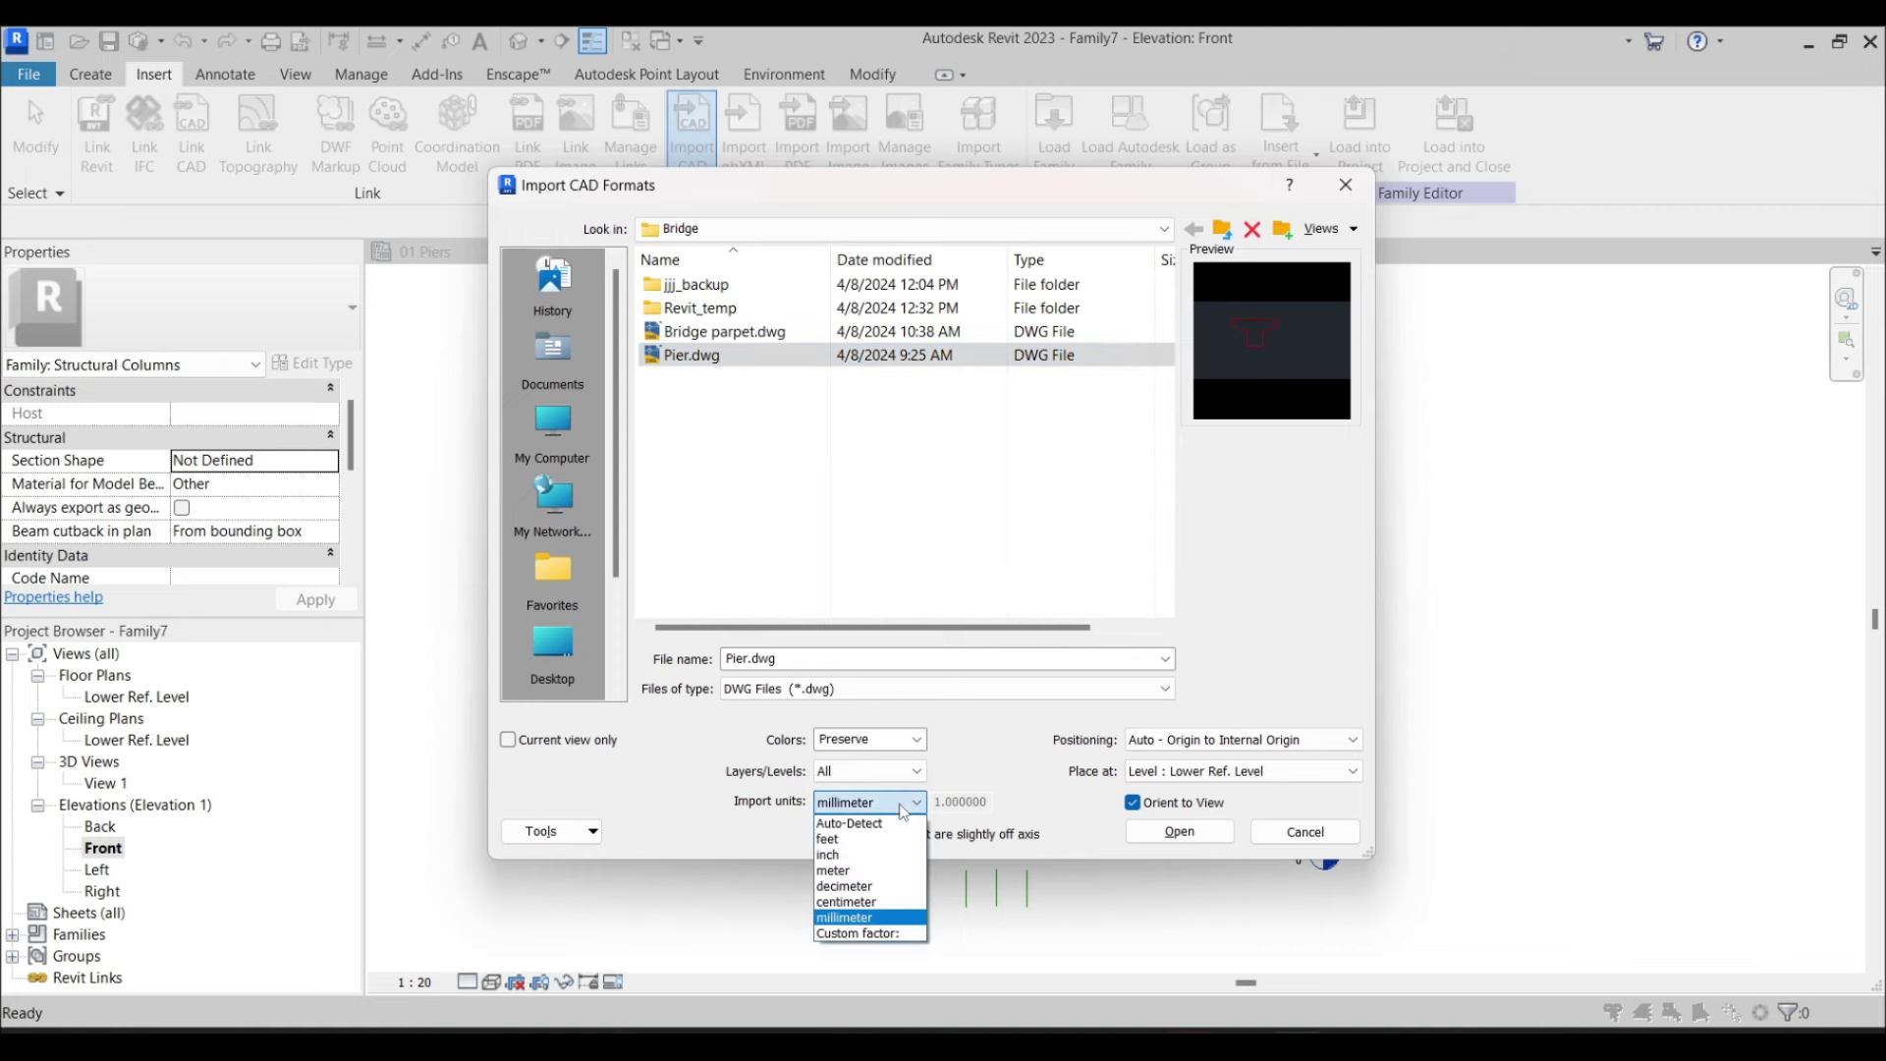
{"action": "left_click", "coordinate": [868, 921]}
{"action": "left_click", "coordinate": [1180, 831]}
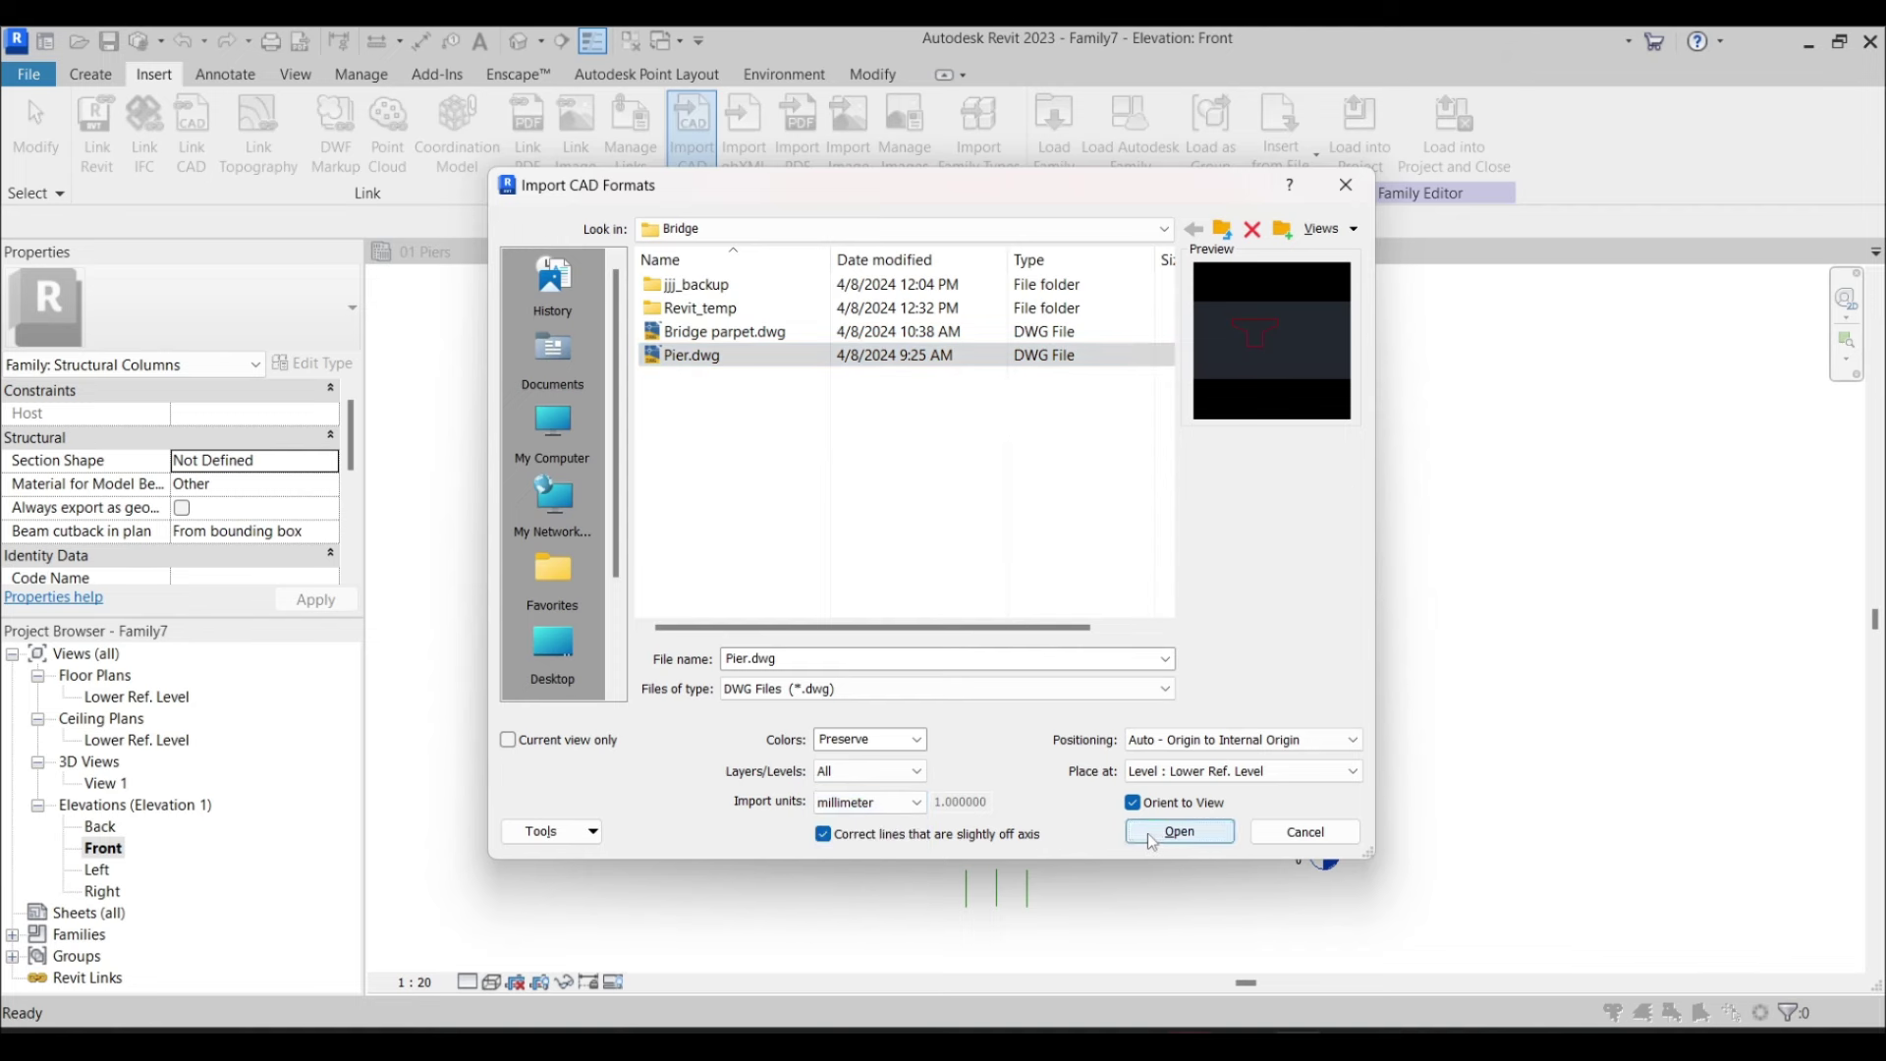
{"action": "scroll", "coordinate": [1363, 657], "scroll_direction": "down", "scroll_amount": 4}
{"action": "middle_click_drag", "start_coordinate": [1362, 657], "coordinate": [1324, 656]}
{"action": "left_click", "coordinate": [1591, 546]}
{"action": "middle_click_drag", "start_coordinate": [1557, 573], "coordinate": [1452, 463]}
{"action": "left_click", "coordinate": [1527, 429]}
{"action": "scroll", "coordinate": [1495, 546], "scroll_direction": "up", "scroll_amount": 3}
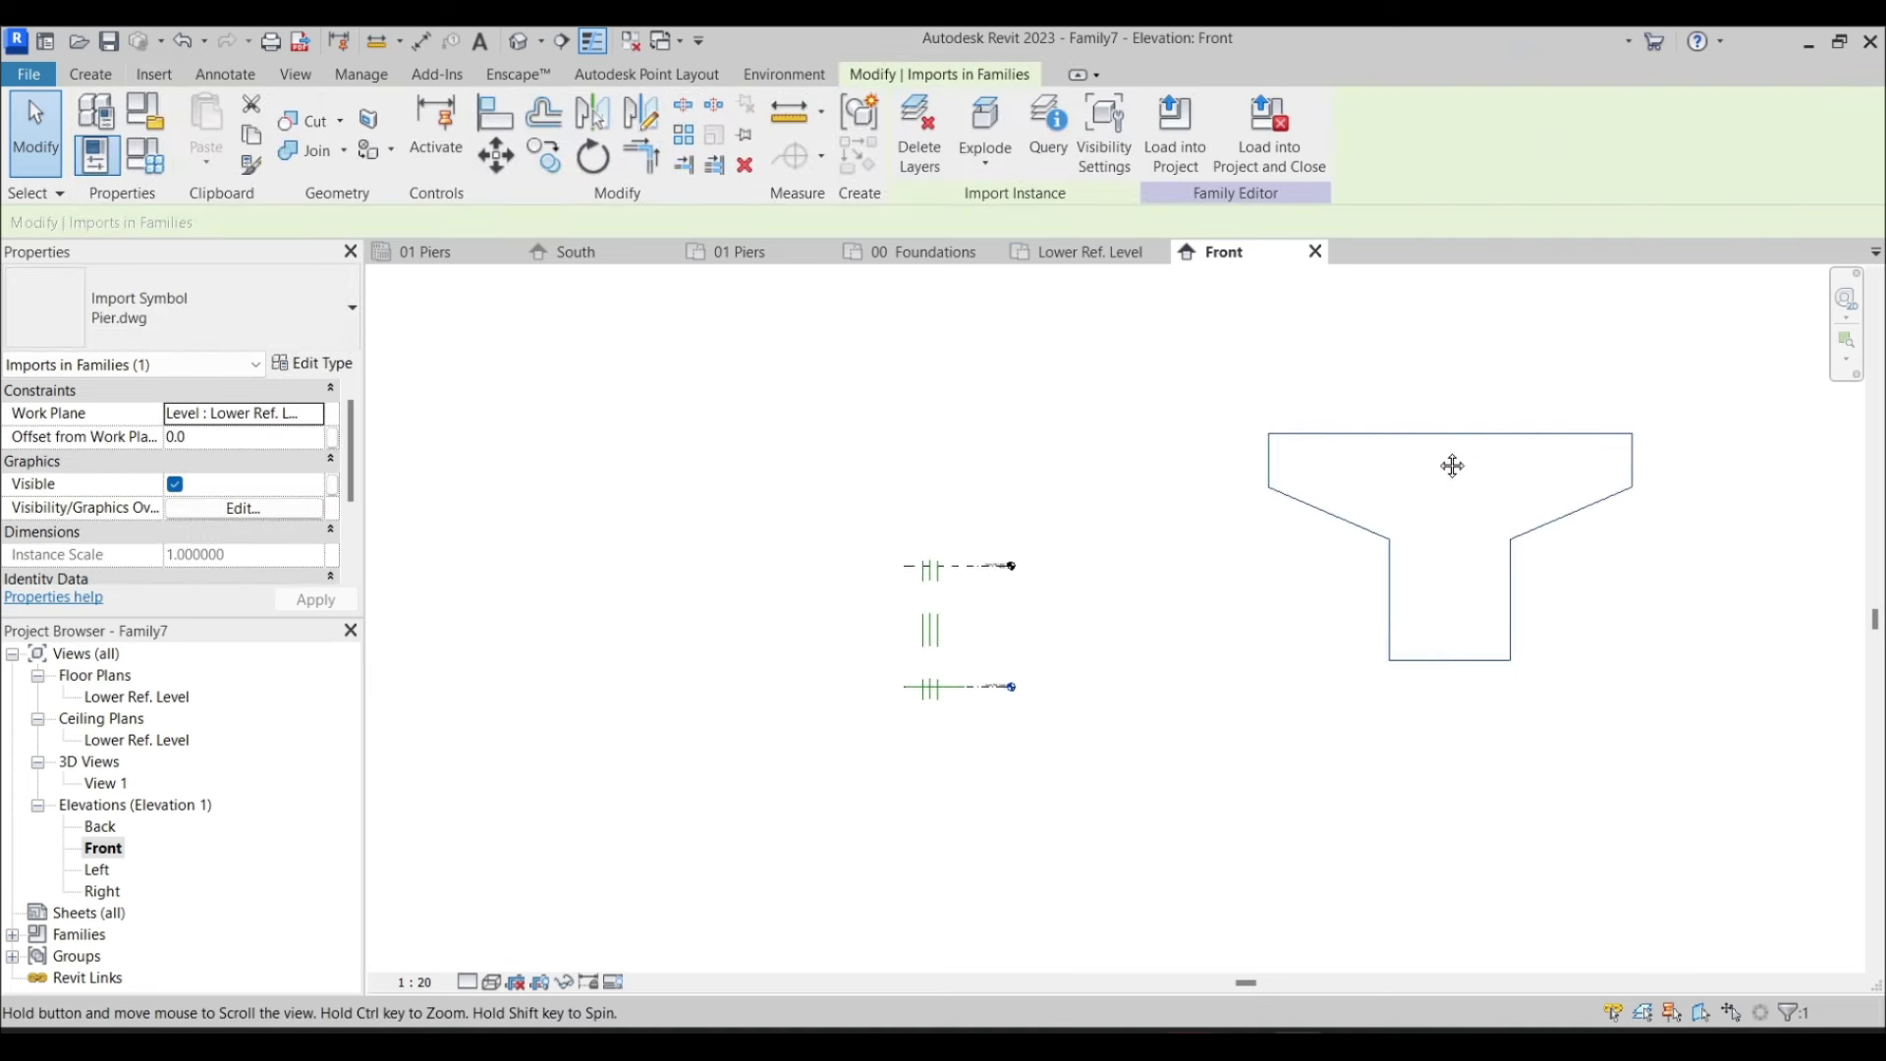
{"action": "scroll", "coordinate": [992, 568], "scroll_direction": "up", "scroll_amount": 3}
Raise the Upper Ref. Level to 7500 via its temporary dimension
{"action": "left_click", "coordinate": [933, 546]}
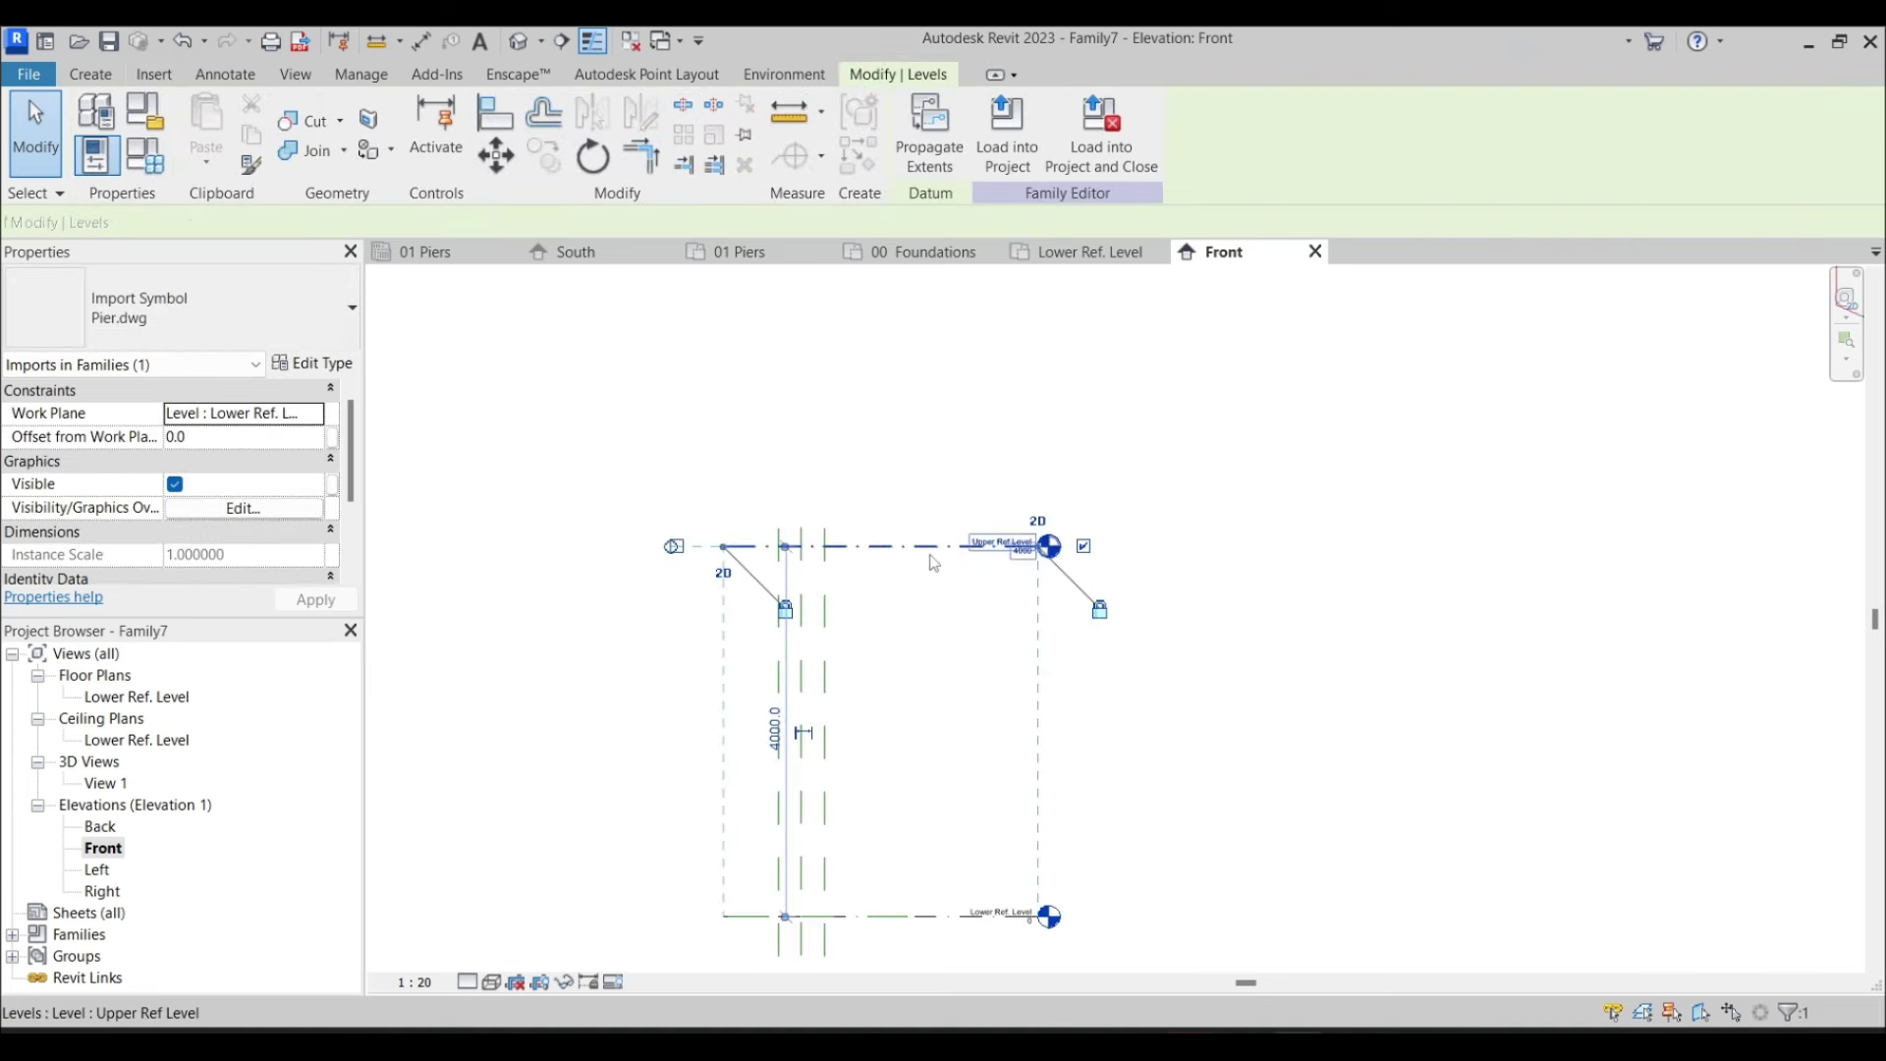
{"action": "left_click", "coordinate": [773, 731]}
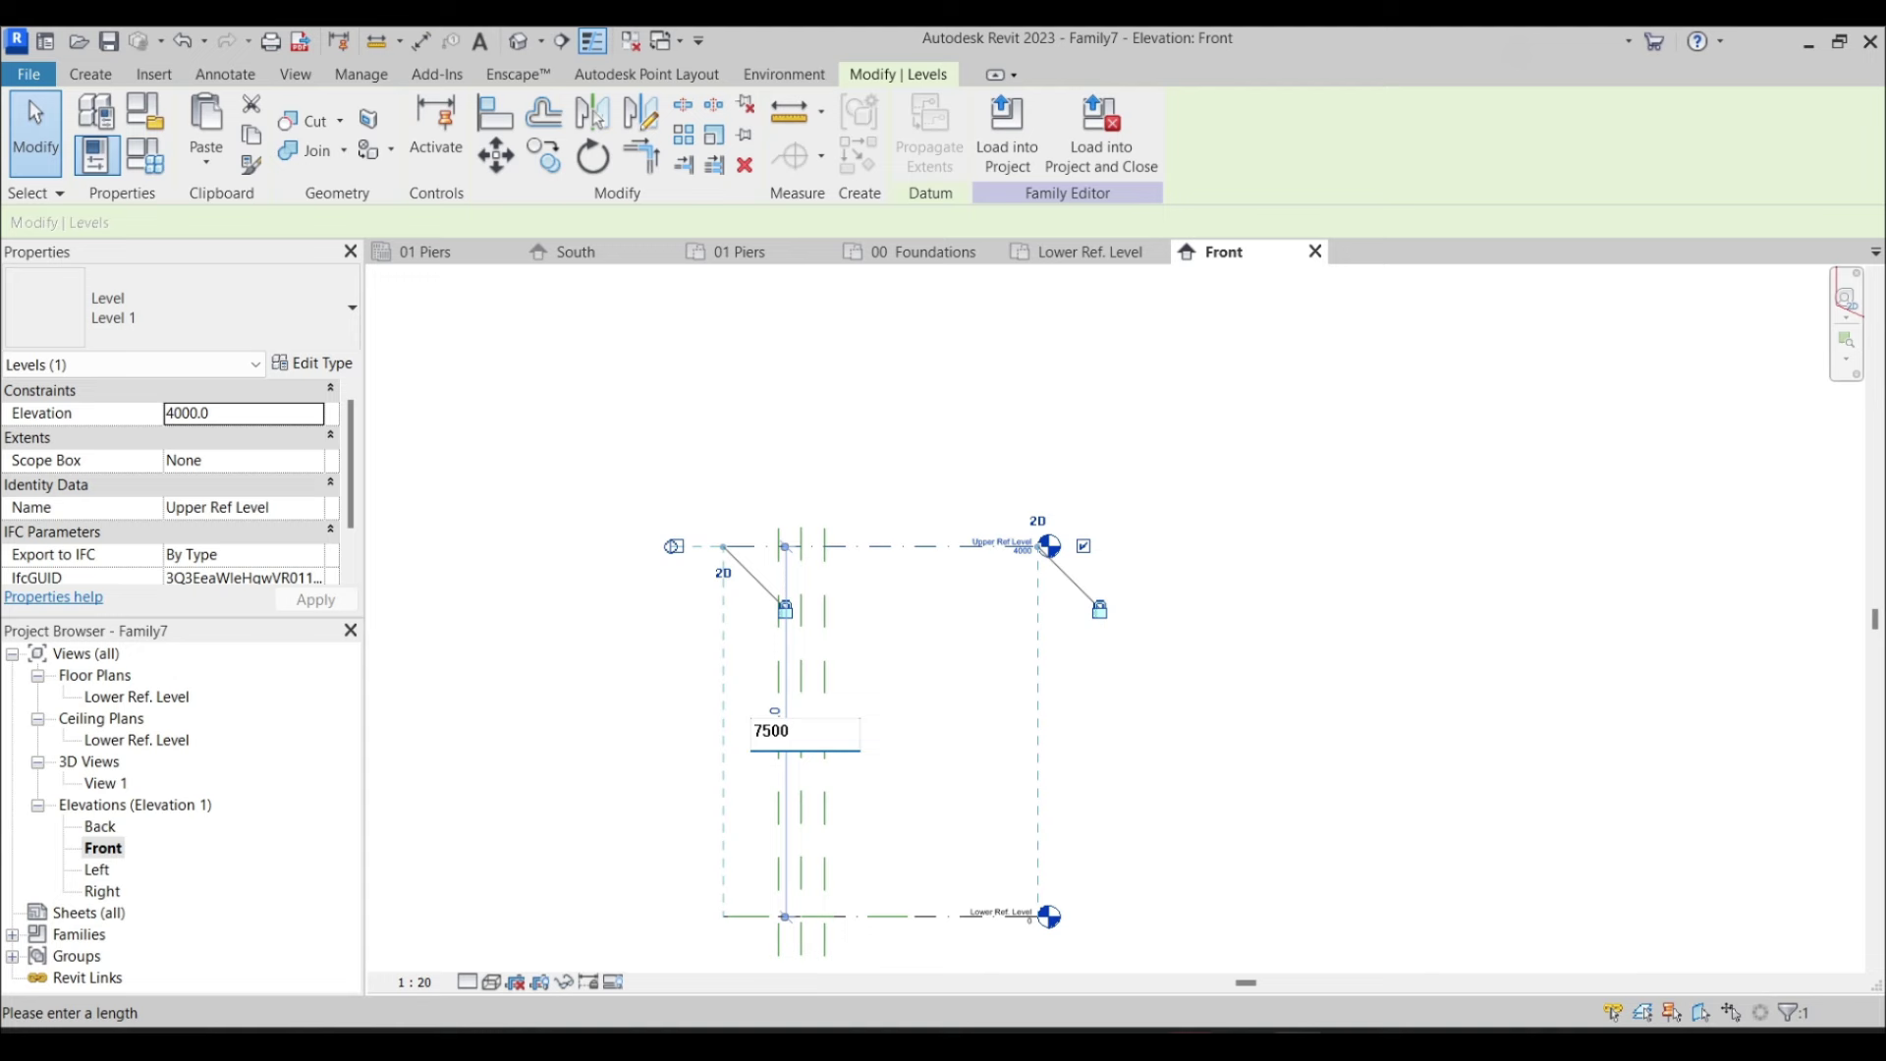
{"action": "key", "text": "Return"}
{"action": "scroll", "coordinate": [773, 733], "scroll_direction": "down", "scroll_amount": 4}
{"action": "scroll", "coordinate": [1334, 902], "scroll_direction": "down", "scroll_amount": 1}
{"action": "left_click", "coordinate": [1336, 896]}
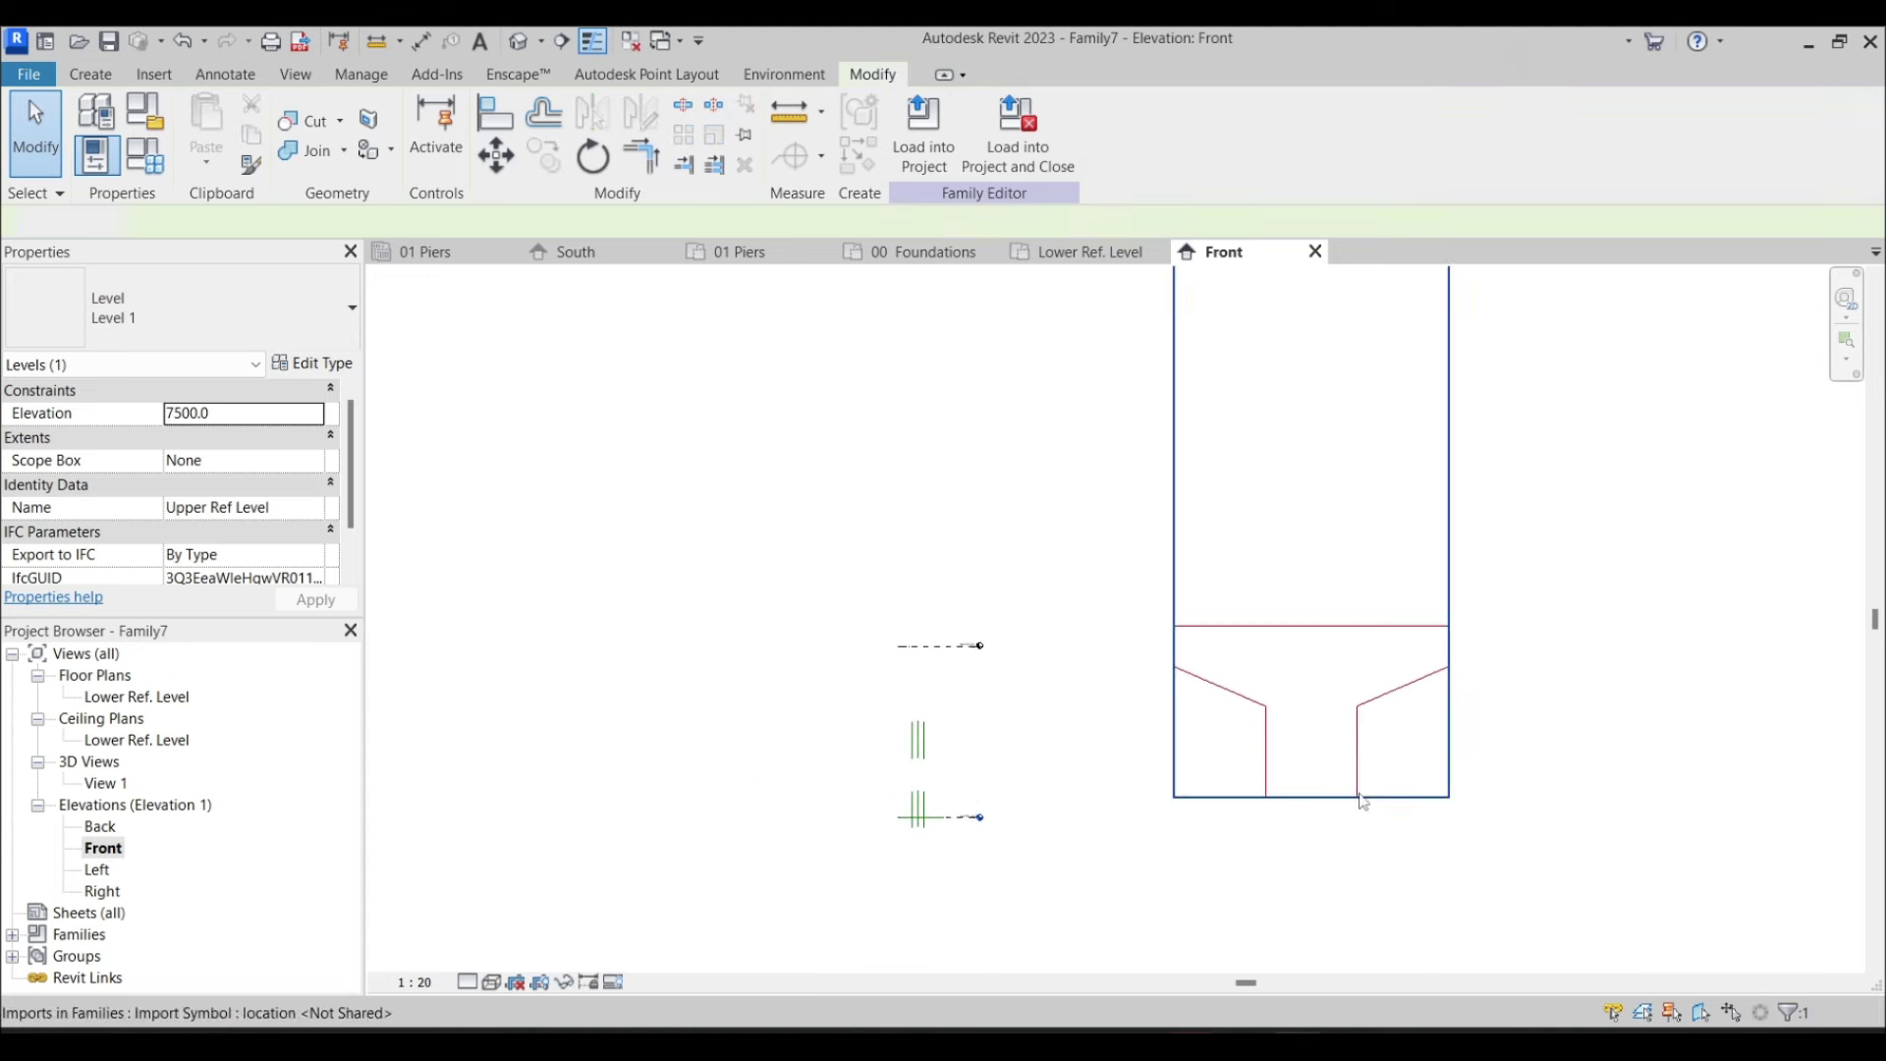
Unpin Pier.dwg and move its bottom edge onto the Lower Ref. Level's centre point
{"action": "left_click", "coordinate": [1346, 686]}
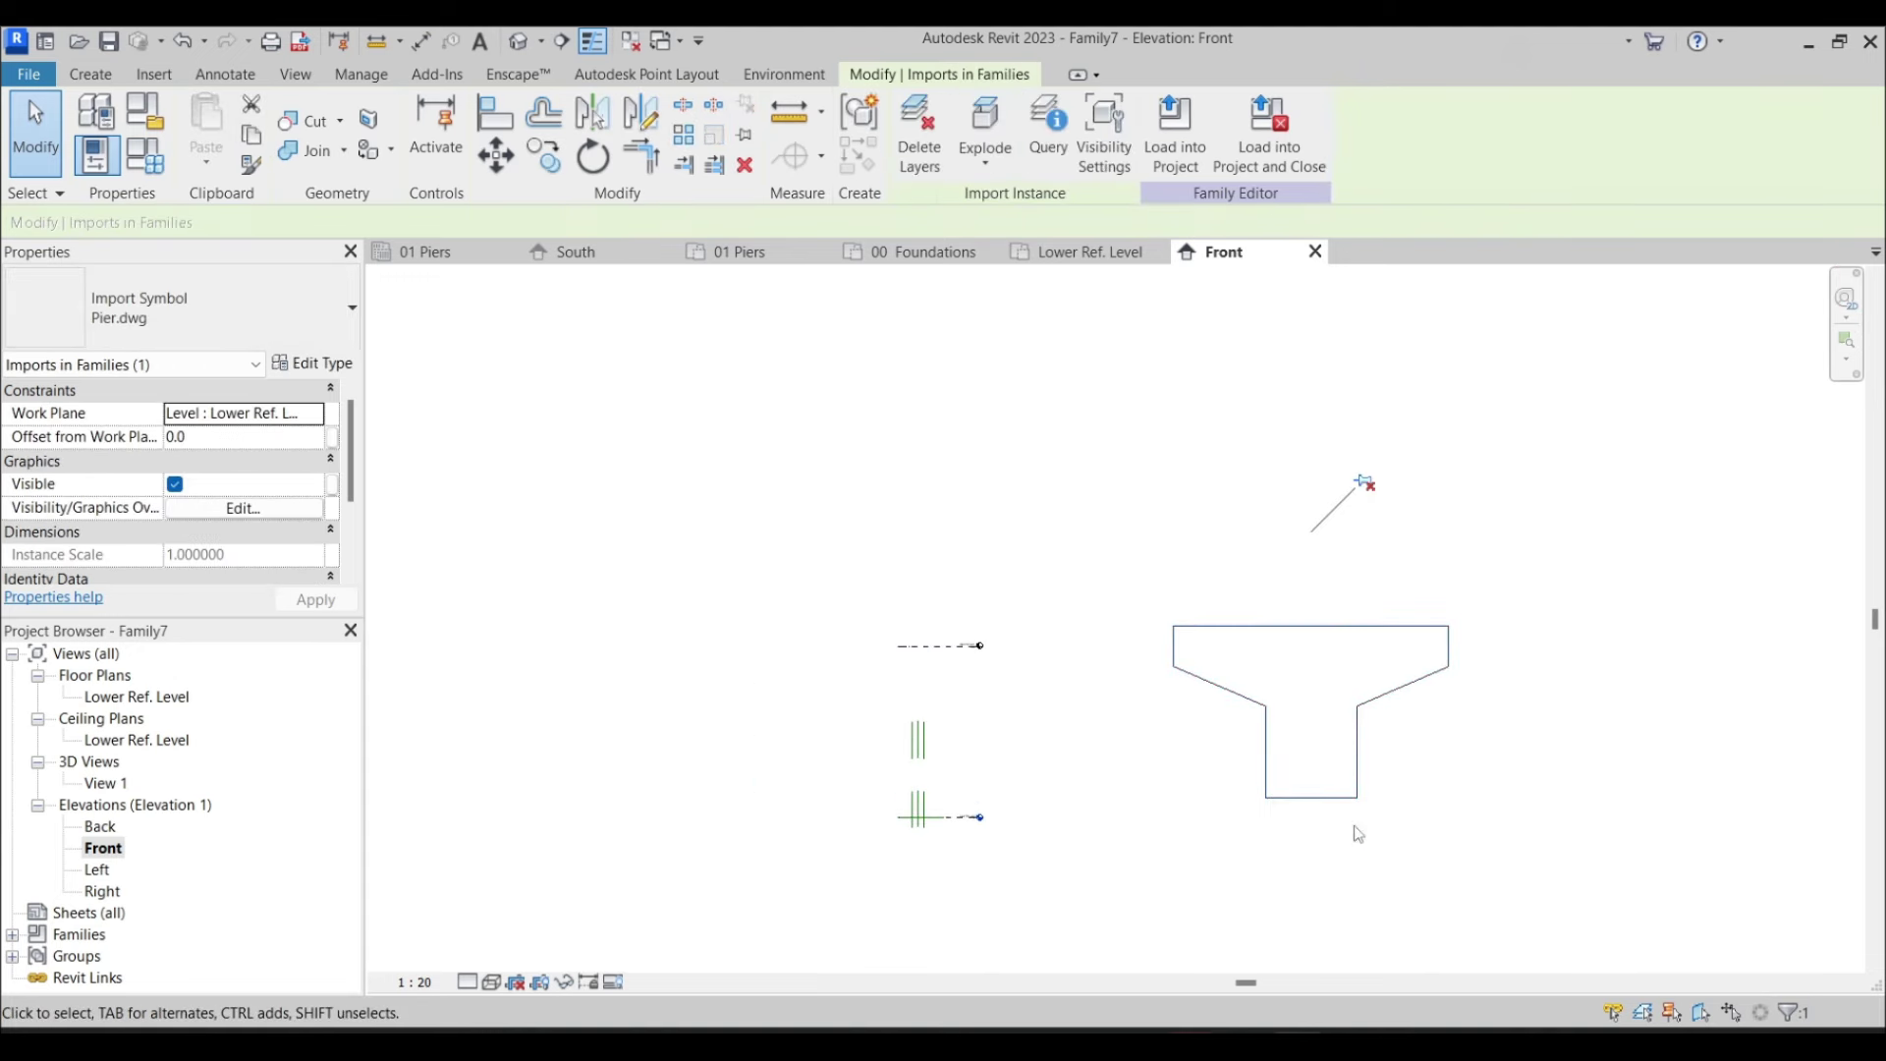
{"action": "left_click", "coordinate": [1139, 413]}
{"action": "left_click", "coordinate": [1358, 494]}
{"action": "left_click", "coordinate": [1364, 481]}
{"action": "left_click", "coordinate": [496, 155]}
{"action": "left_click", "coordinate": [1309, 798]}
{"action": "scroll", "coordinate": [934, 835], "scroll_direction": "up", "scroll_amount": 4}
{"action": "scroll", "coordinate": [902, 818], "scroll_direction": "up", "scroll_amount": 3}
{"action": "left_click", "coordinate": [863, 748]}
{"action": "scroll", "coordinate": [1103, 724], "scroll_direction": "down", "scroll_amount": 6}
{"action": "key", "text": "Escape"}
{"action": "scroll", "coordinate": [1120, 621], "scroll_direction": "up", "scroll_amount": 5}
{"action": "scroll", "coordinate": [1118, 626], "scroll_direction": "down", "scroll_amount": 3}
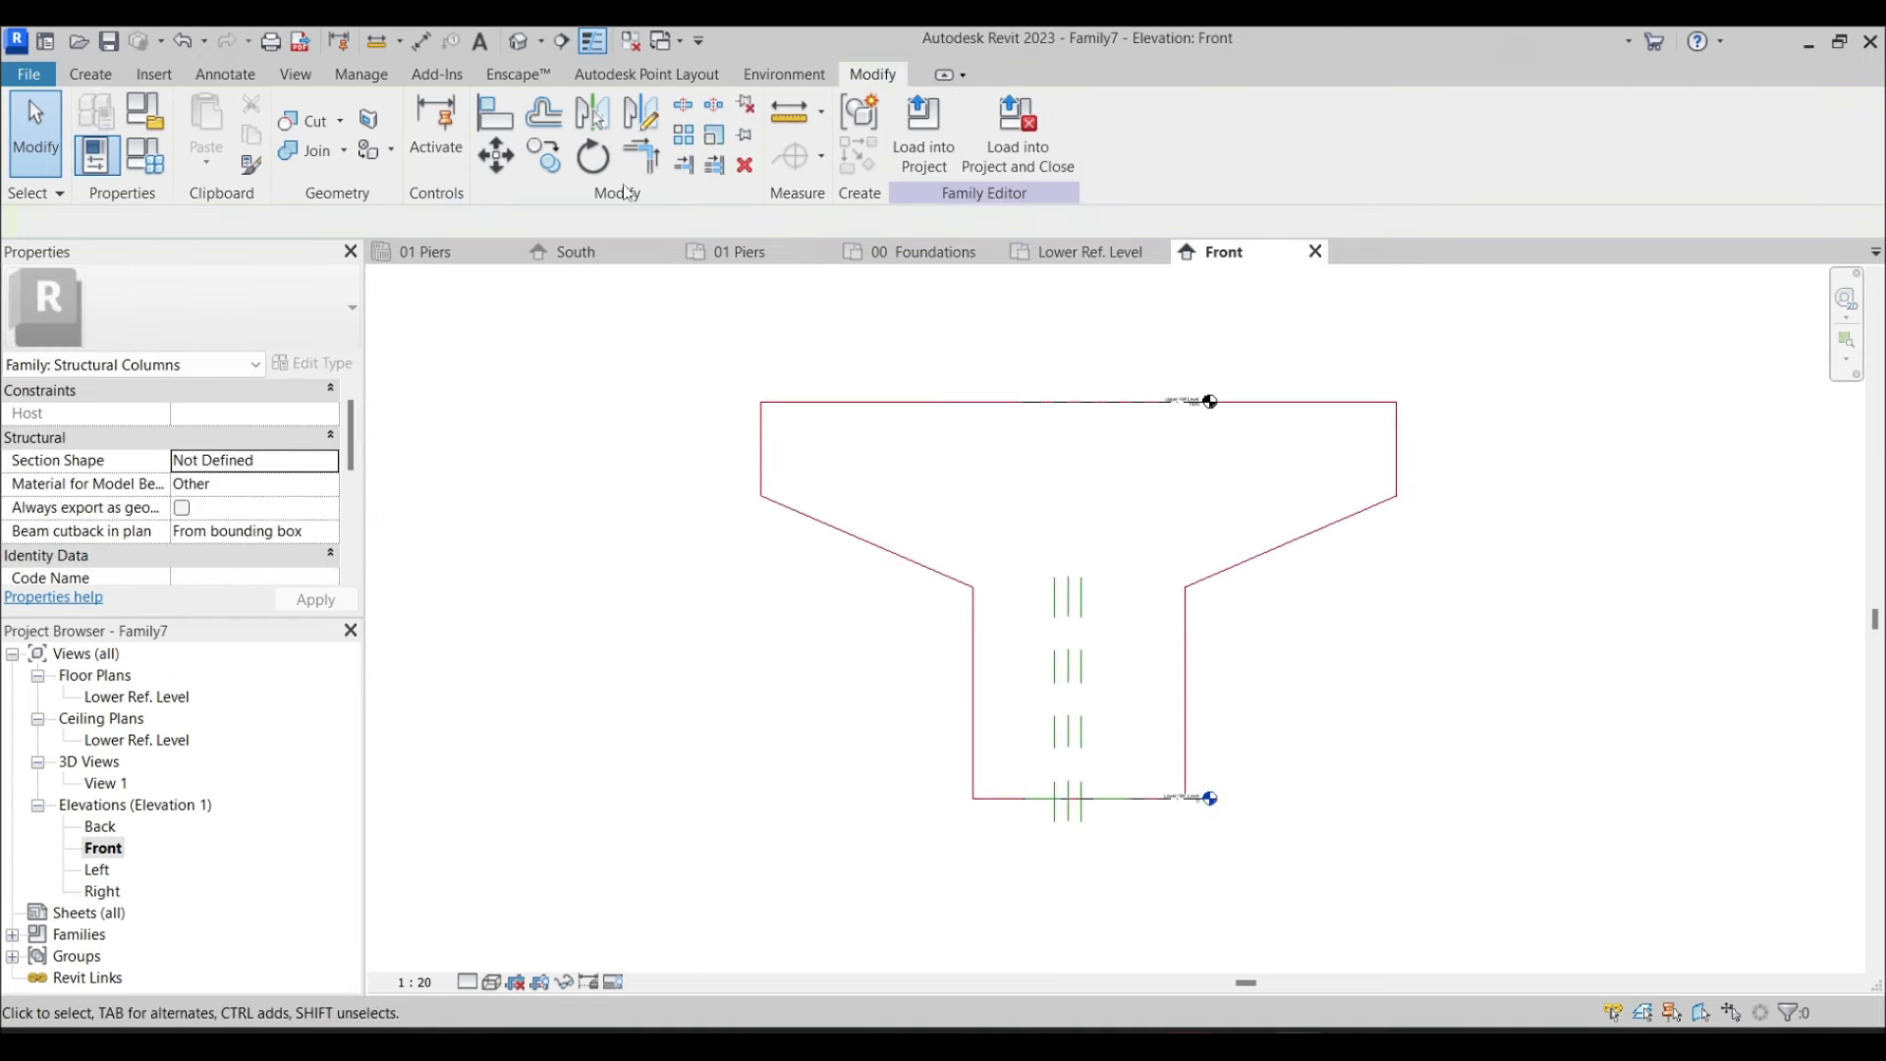
{"action": "left_click", "coordinate": [90, 73]}
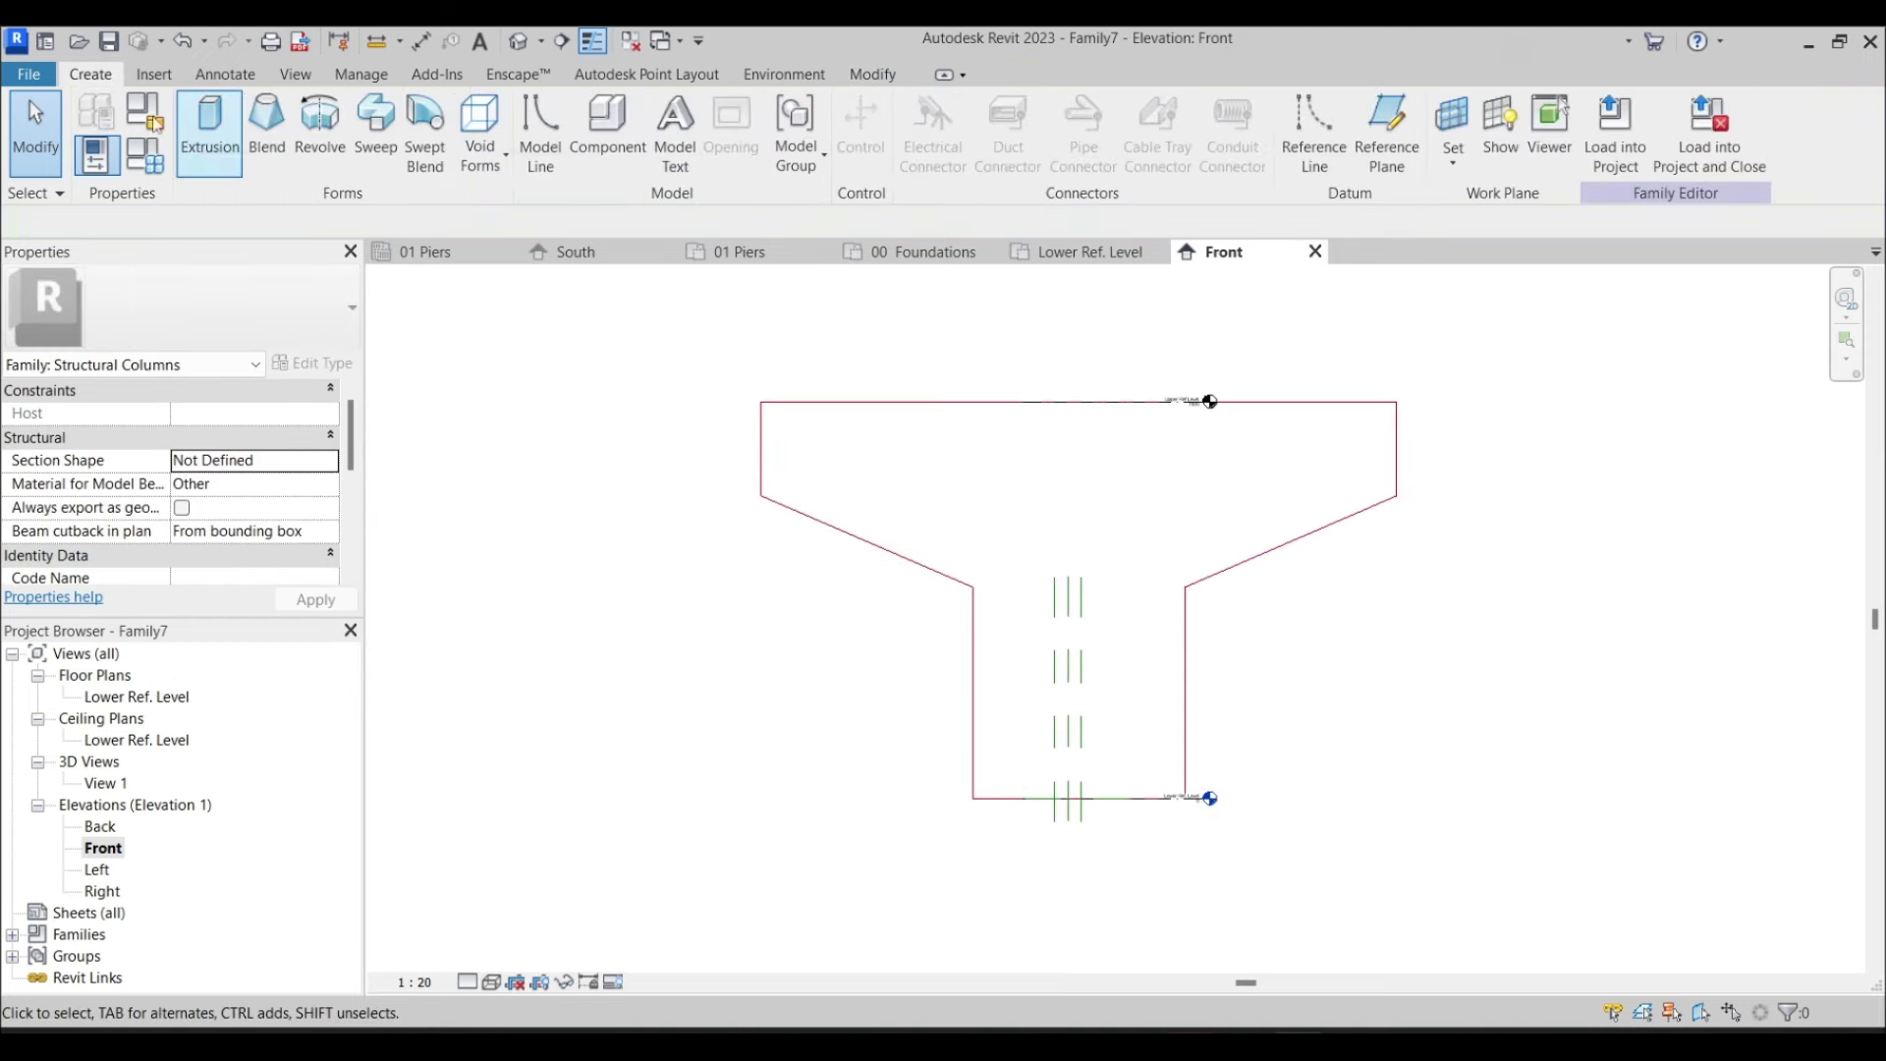
Trace the T-shaped pier outline with Pick Lines and finish it as a solid extrusion
{"action": "left_click", "coordinate": [209, 133]}
{"action": "left_click", "coordinate": [1022, 165]}
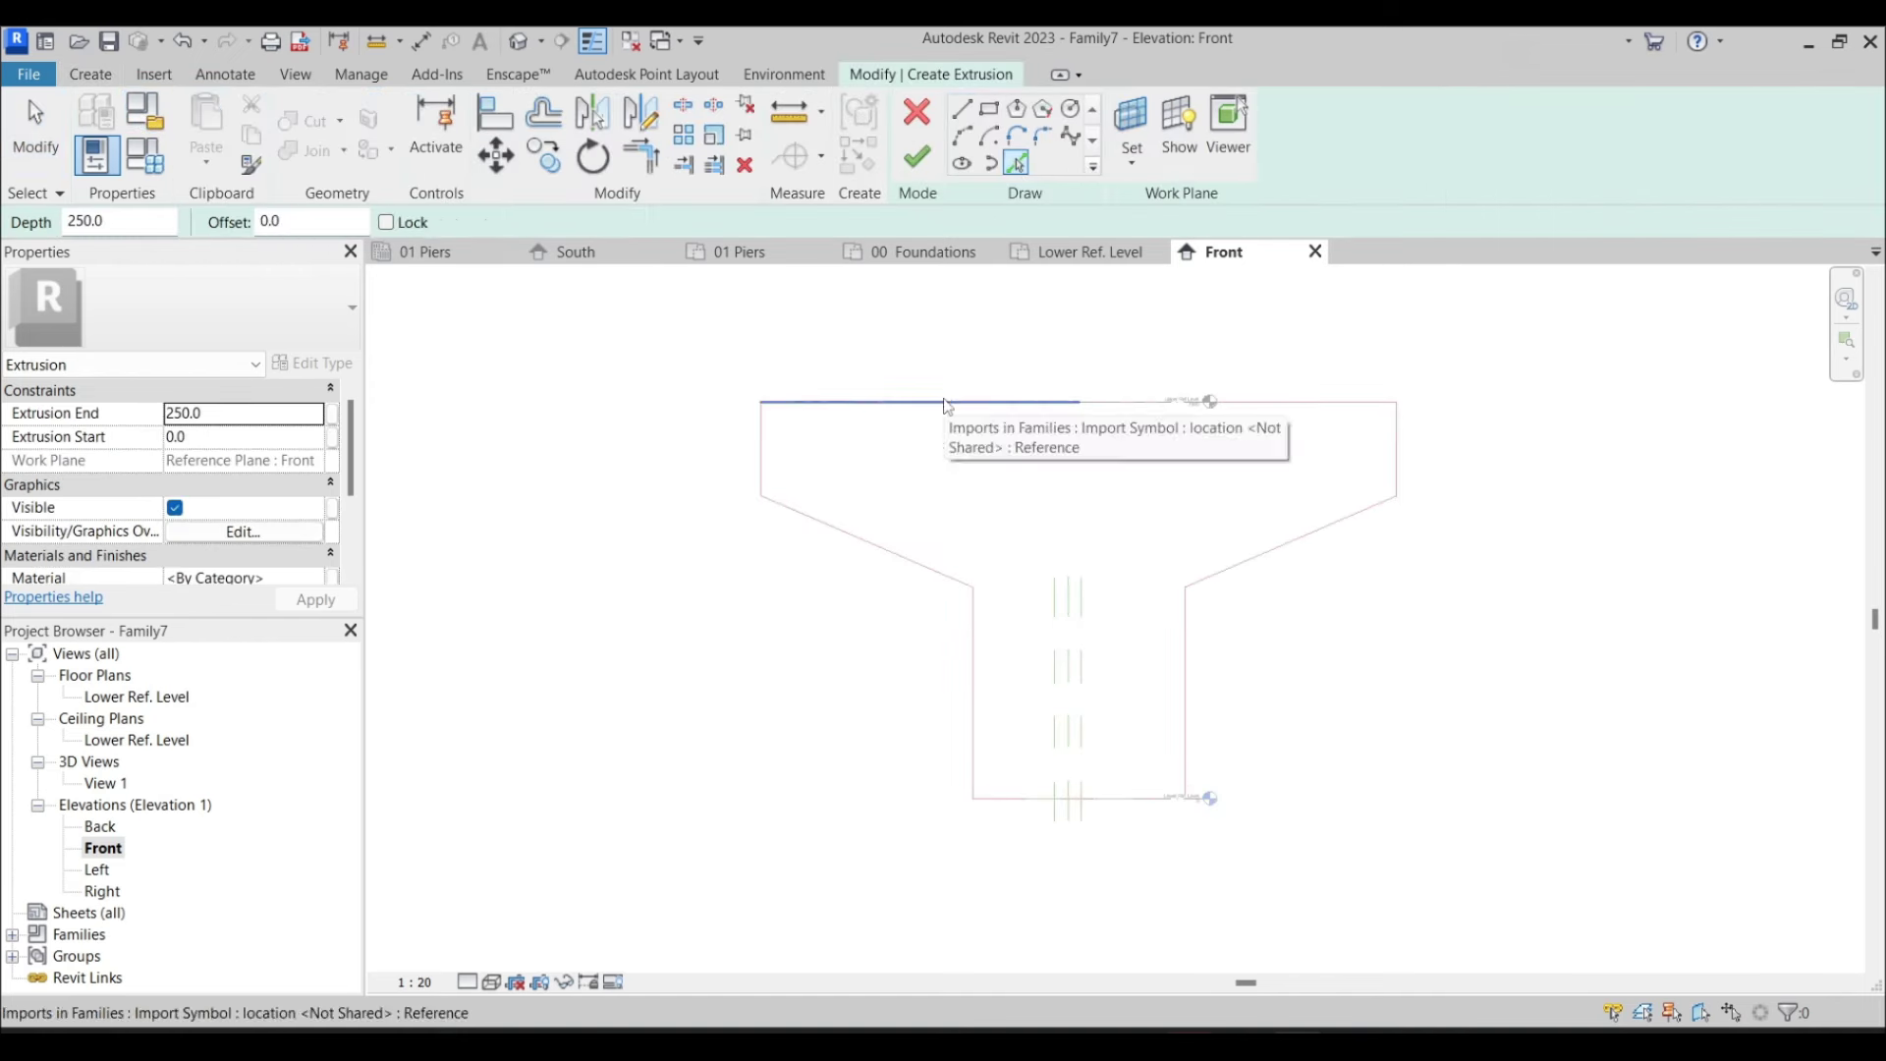
{"action": "key", "text": "Tab"}
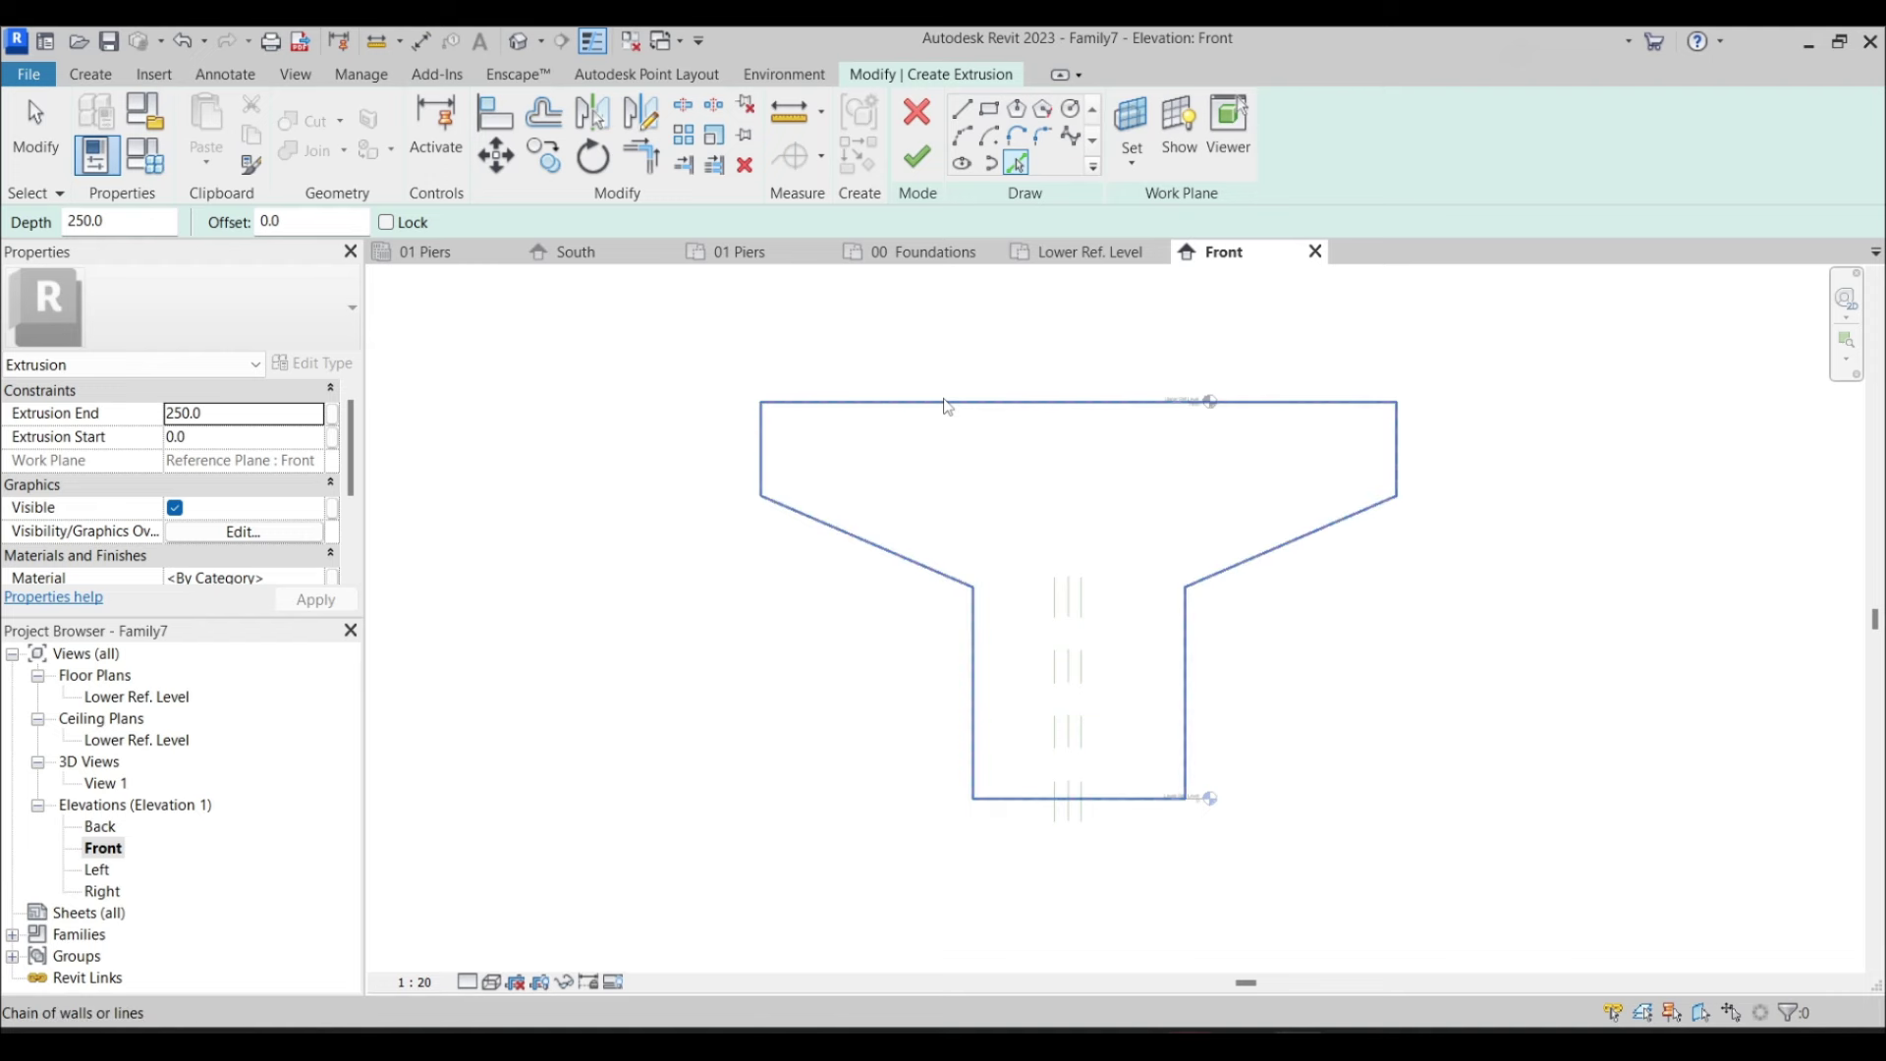
{"action": "left_click", "coordinate": [946, 403]}
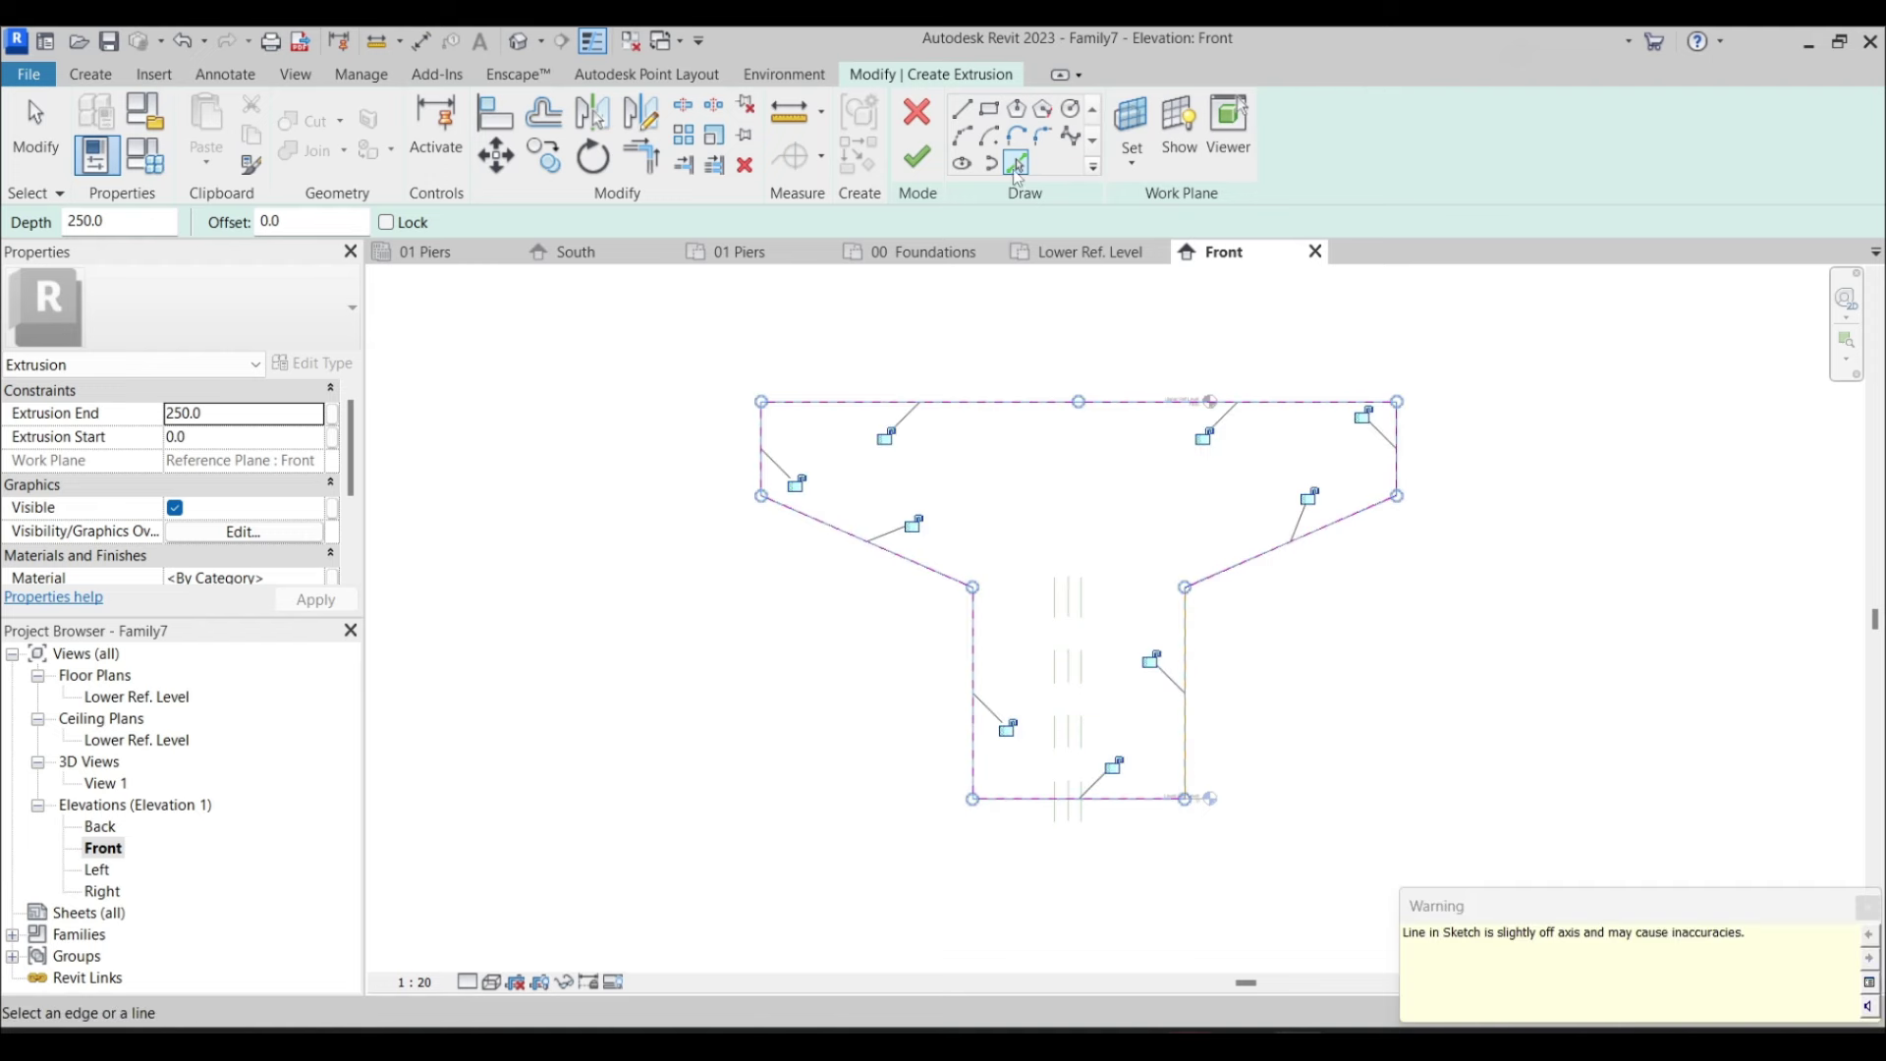
{"action": "left_click", "coordinate": [901, 174]}
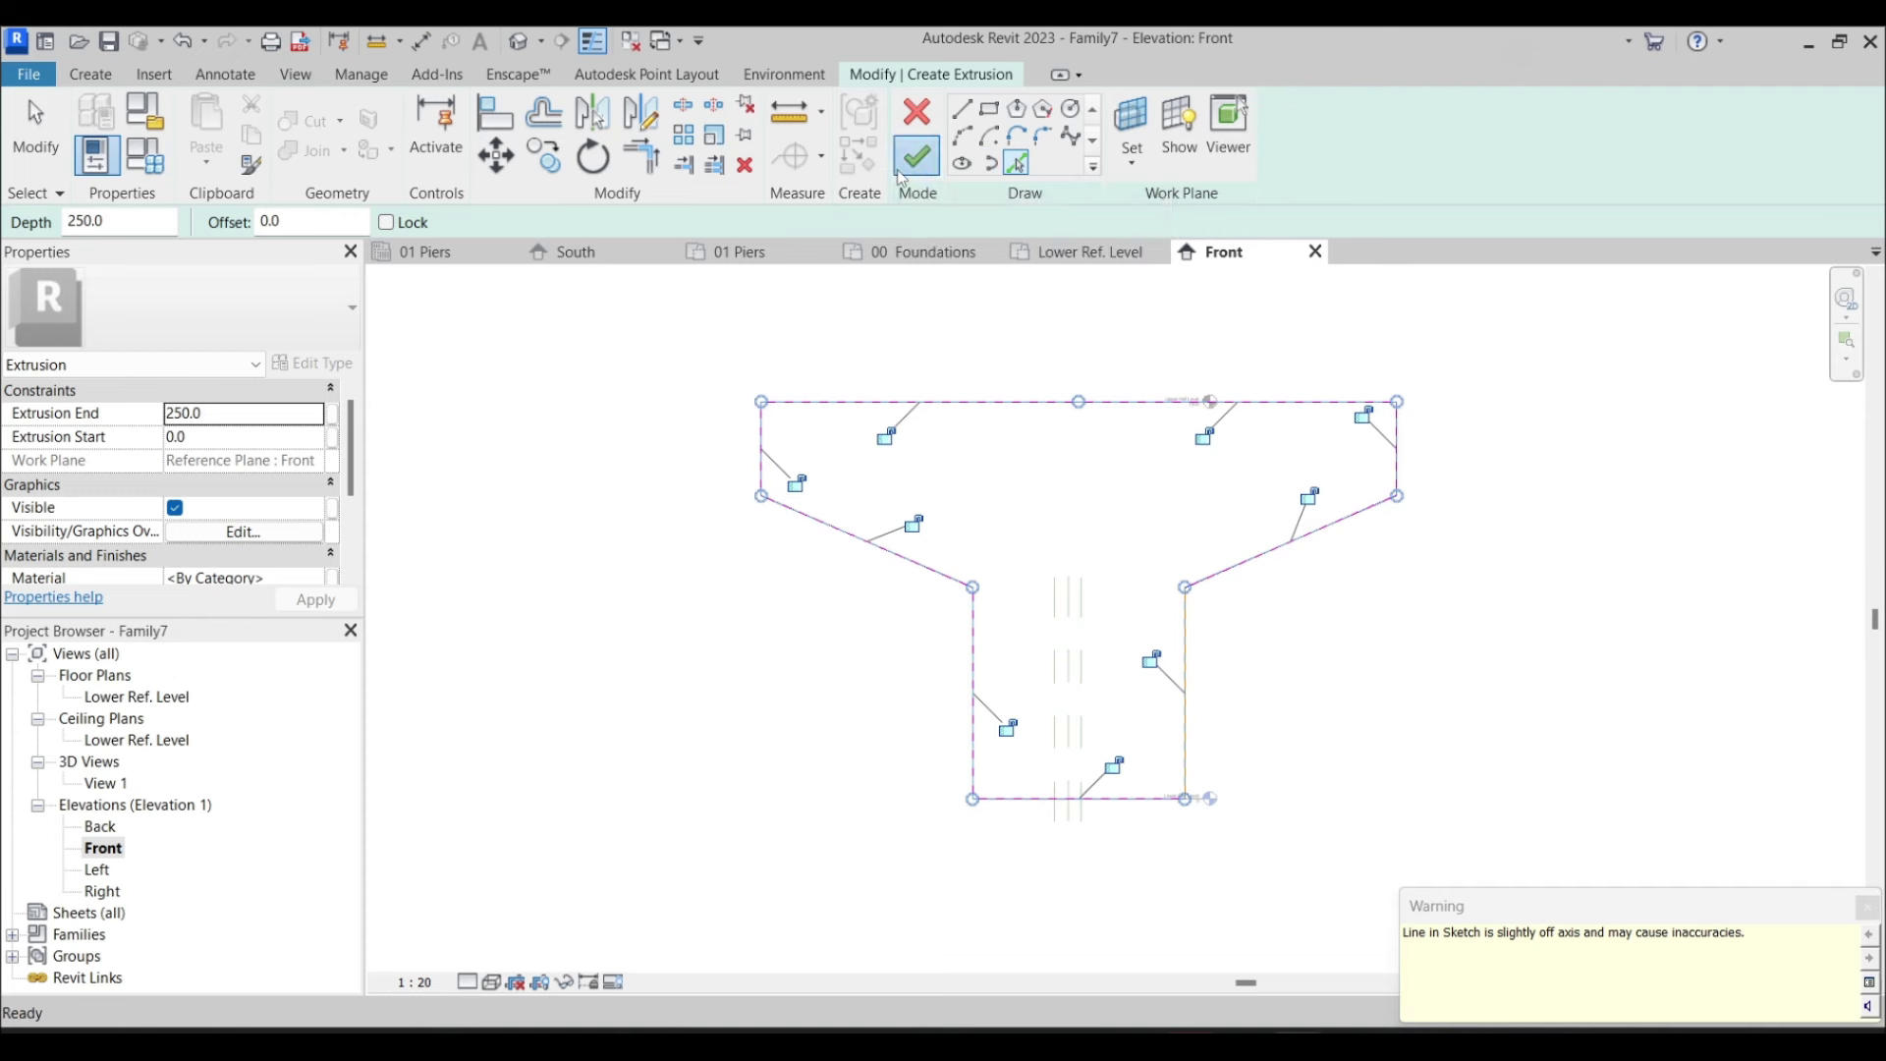
In the Lower Ref. Level plan, drag the extrusion's faces to span -500 to 0
{"action": "double_click", "coordinate": [138, 697]}
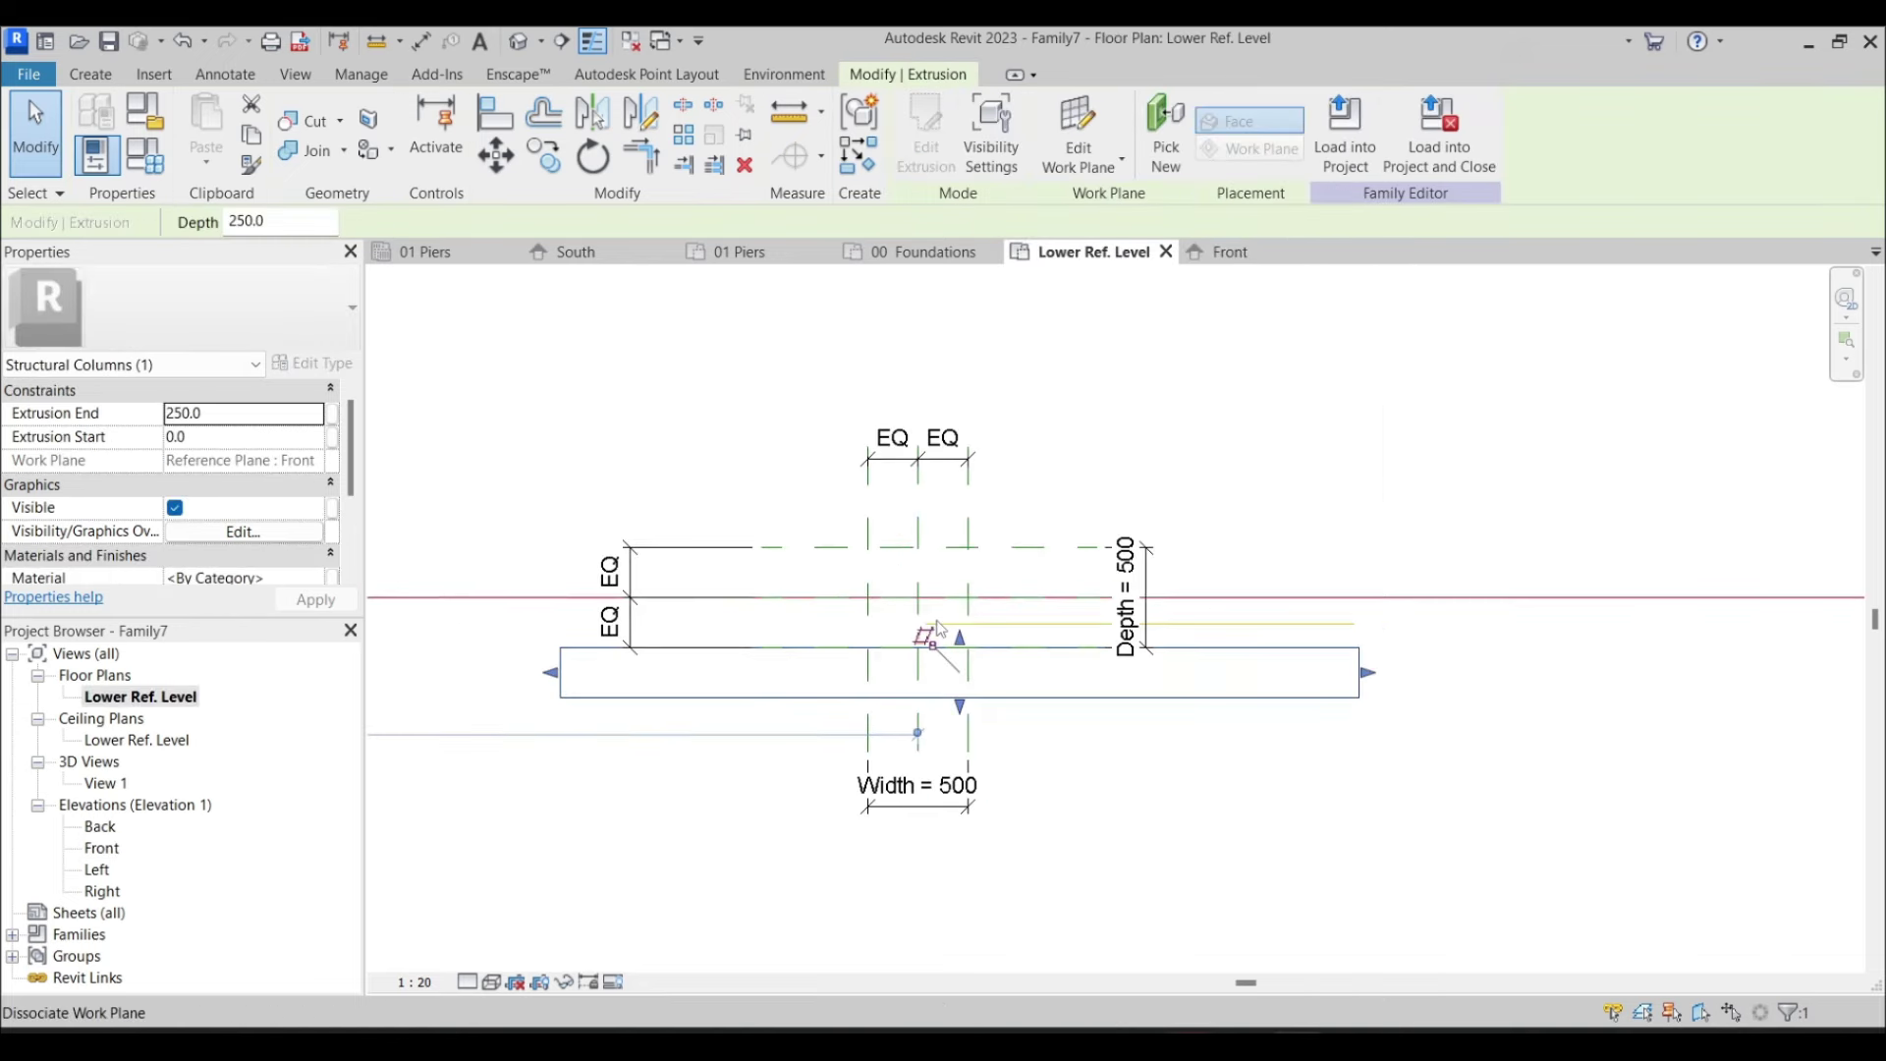
{"action": "scroll", "coordinate": [972, 656], "scroll_direction": "up", "scroll_amount": 4}
{"action": "left_click_drag", "start_coordinate": [967, 650], "coordinate": [988, 444]}
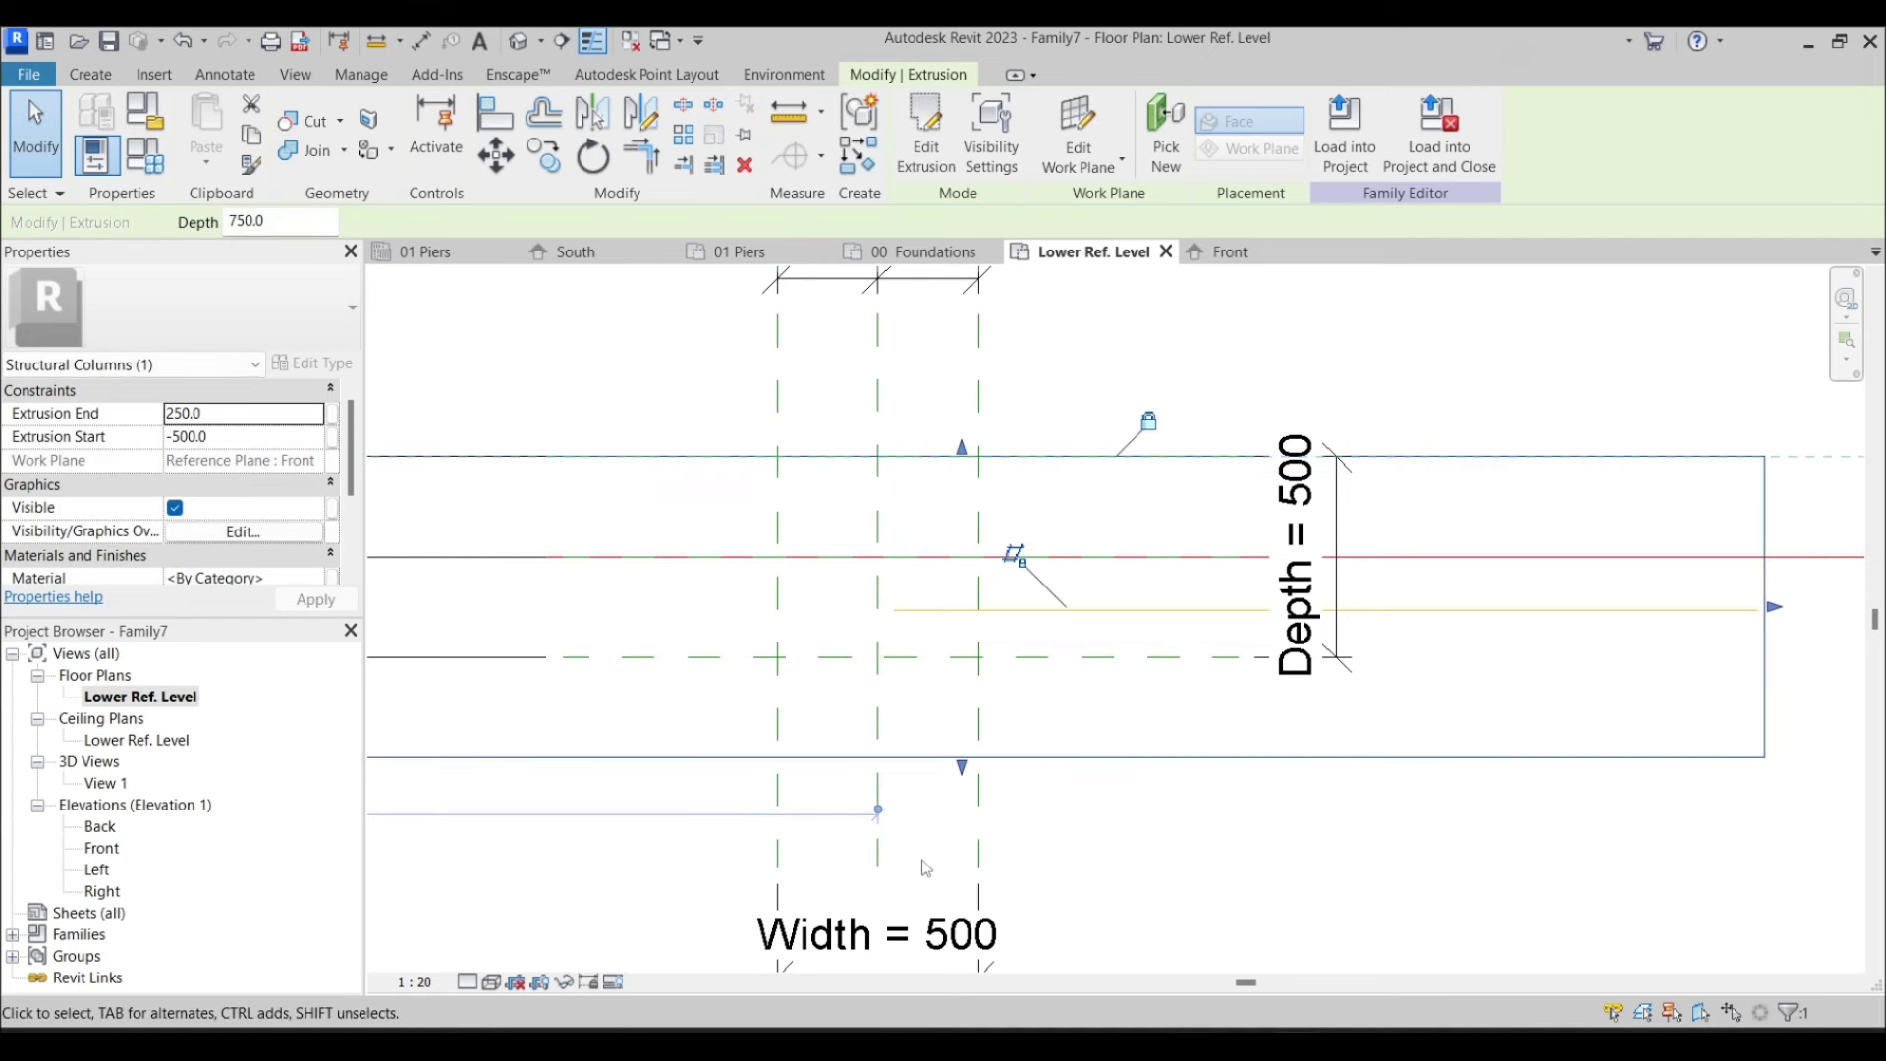
{"action": "left_click_drag", "start_coordinate": [962, 767], "coordinate": [997, 658]}
{"action": "scroll", "coordinate": [1091, 687], "scroll_direction": "down", "scroll_amount": 4}
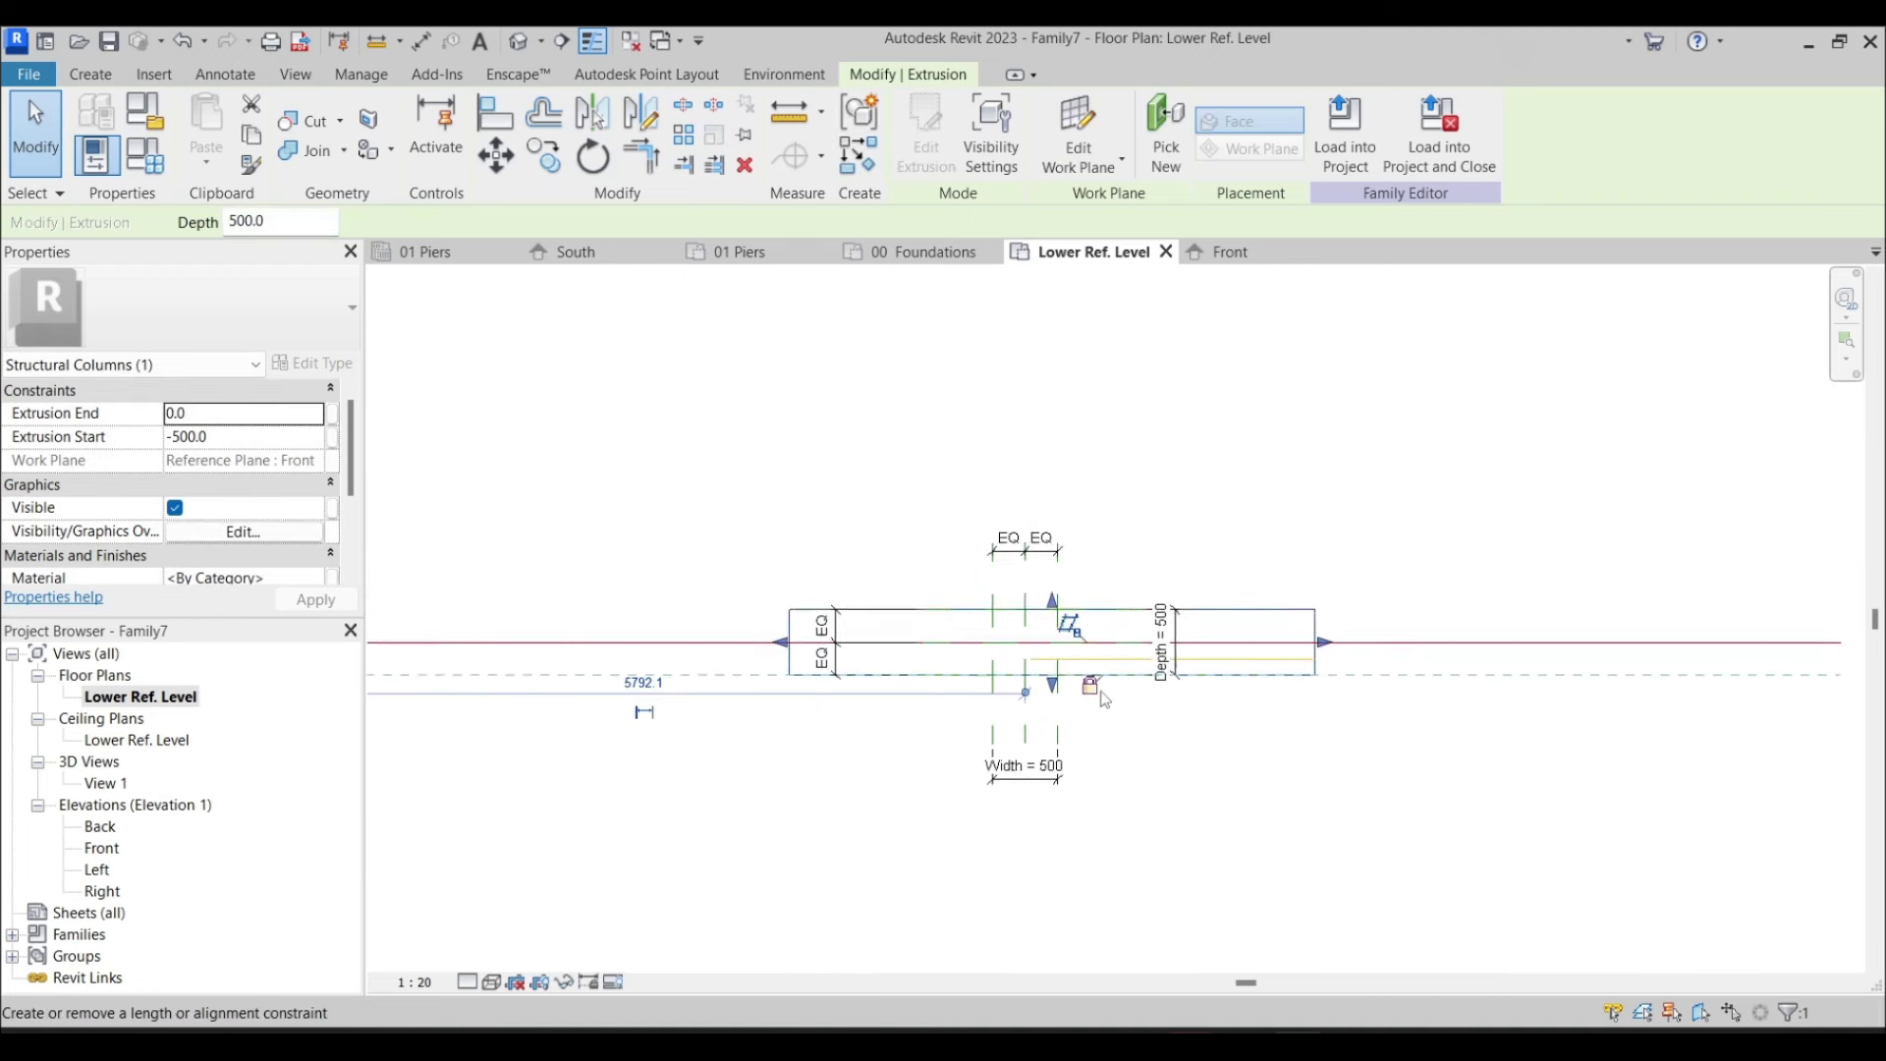
{"action": "scroll", "coordinate": [1101, 696], "scroll_direction": "down", "scroll_amount": 1}
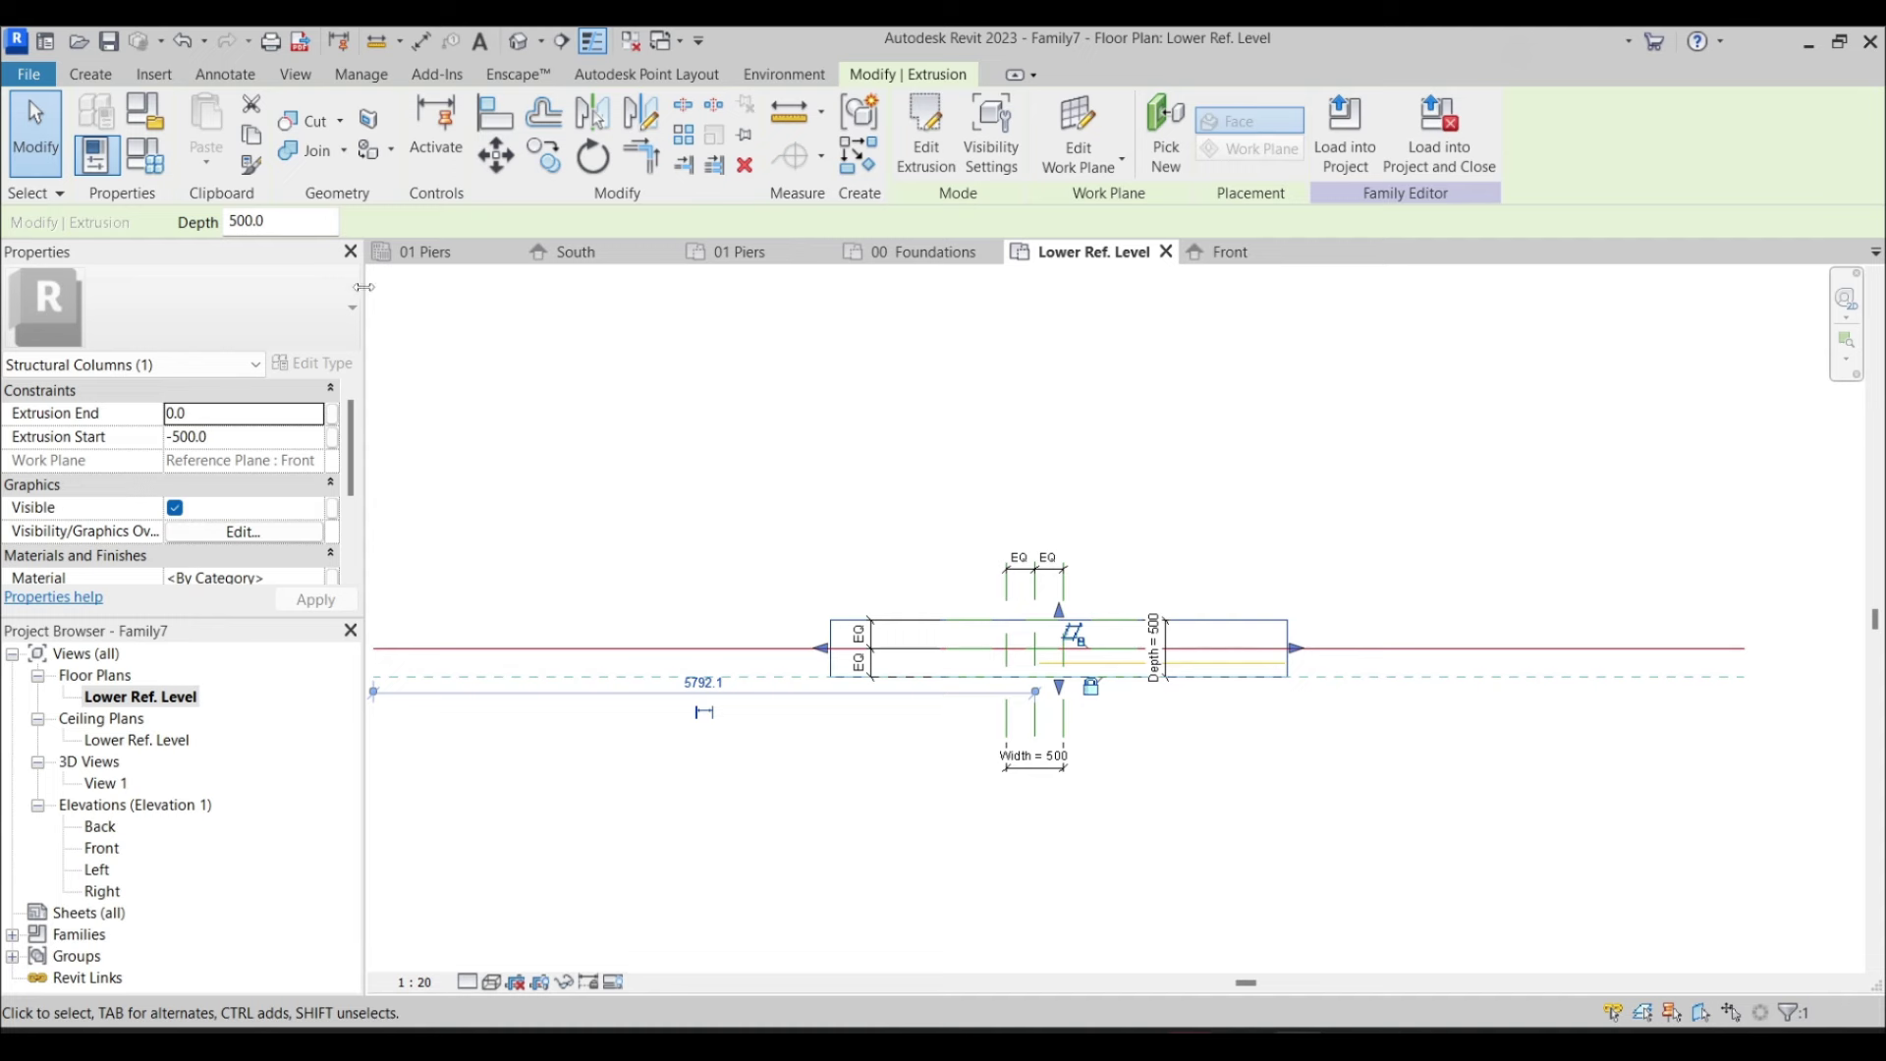
Try a Width of 2000 in Family Types, then cancel the change
{"action": "left_click", "coordinate": [145, 155]}
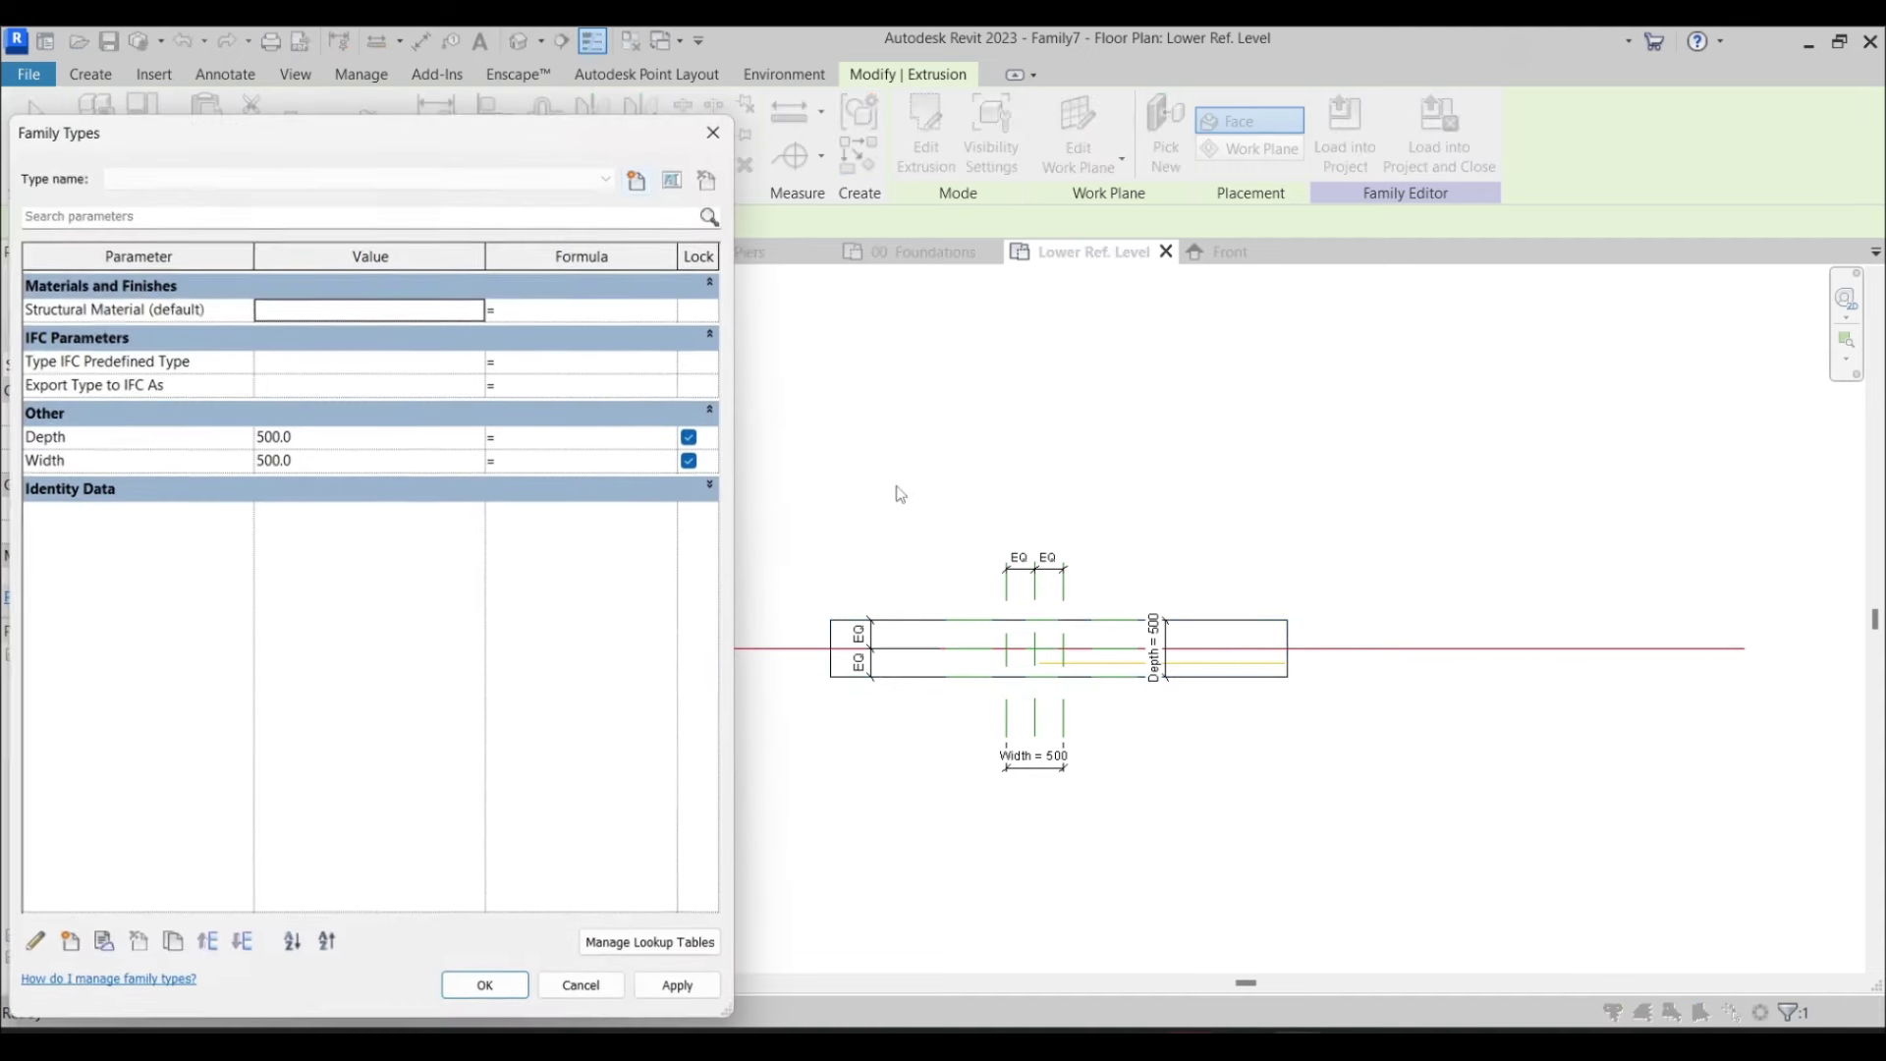
{"action": "left_click", "coordinate": [403, 442]}
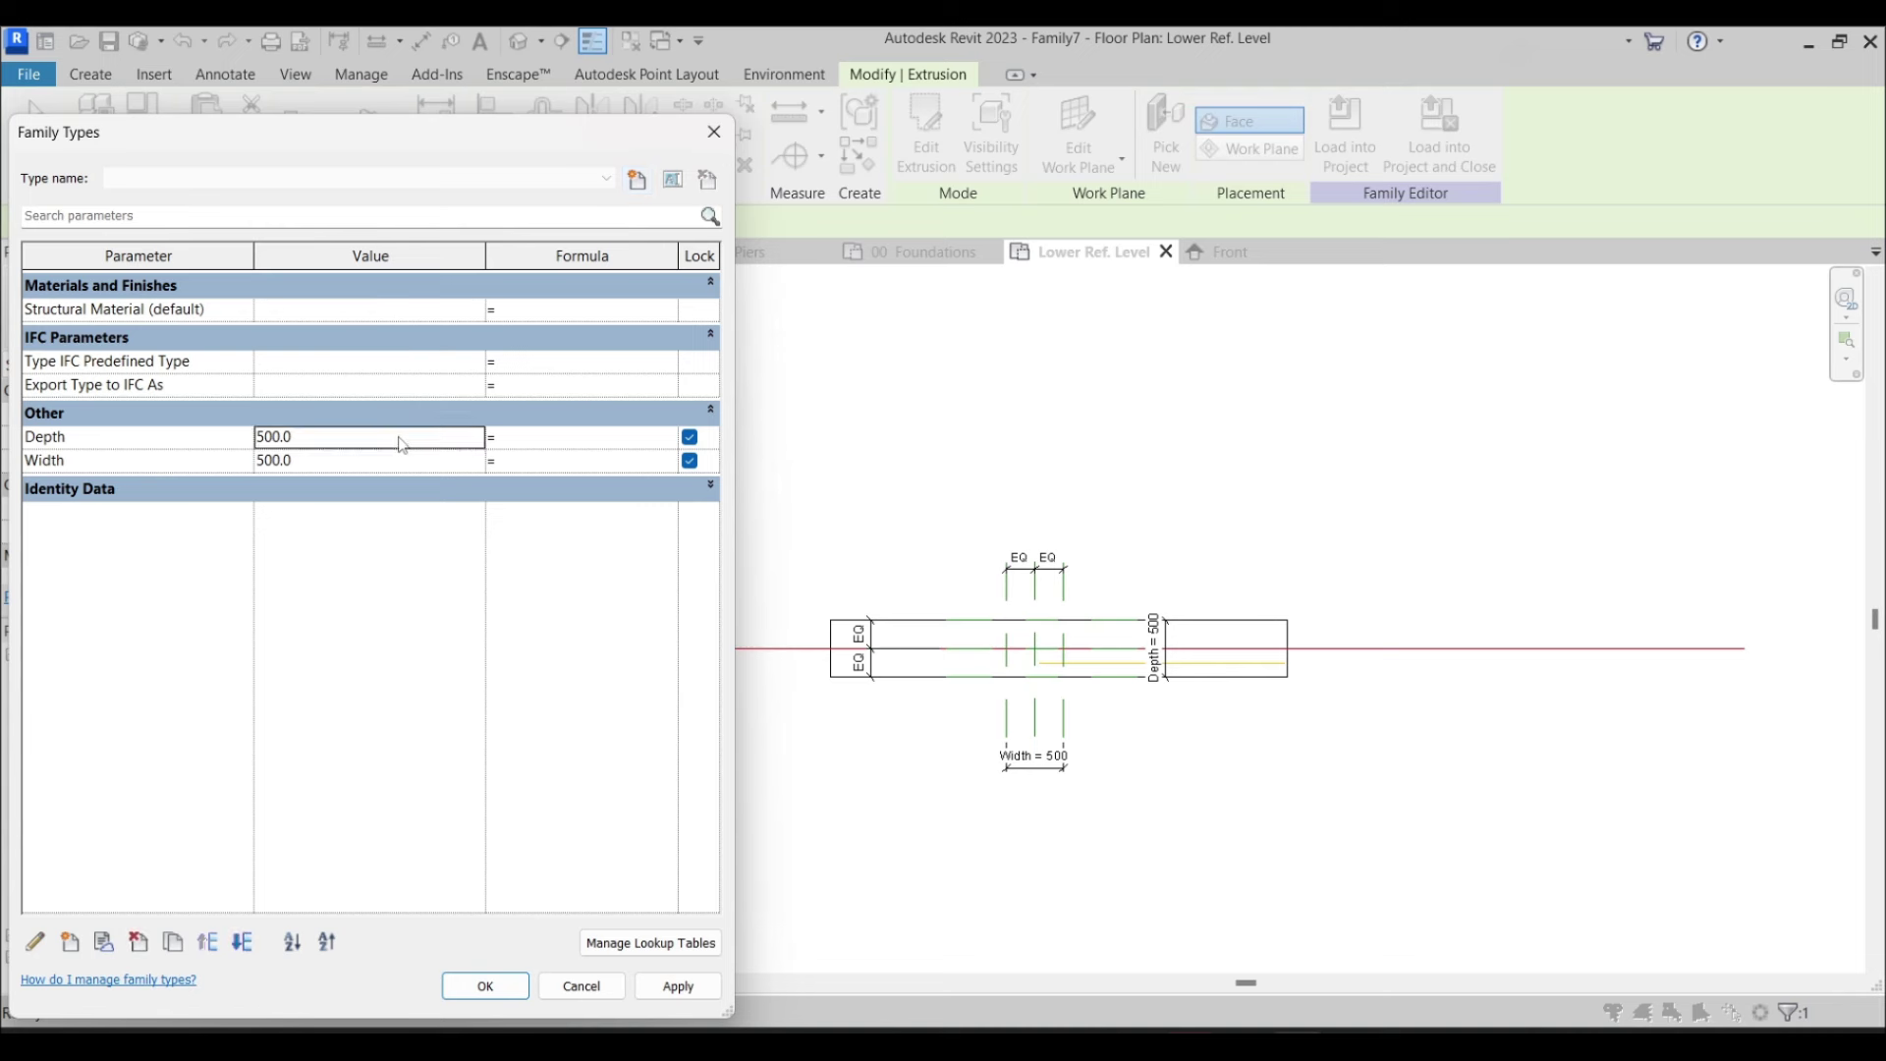
{"action": "left_click", "coordinate": [332, 461]}
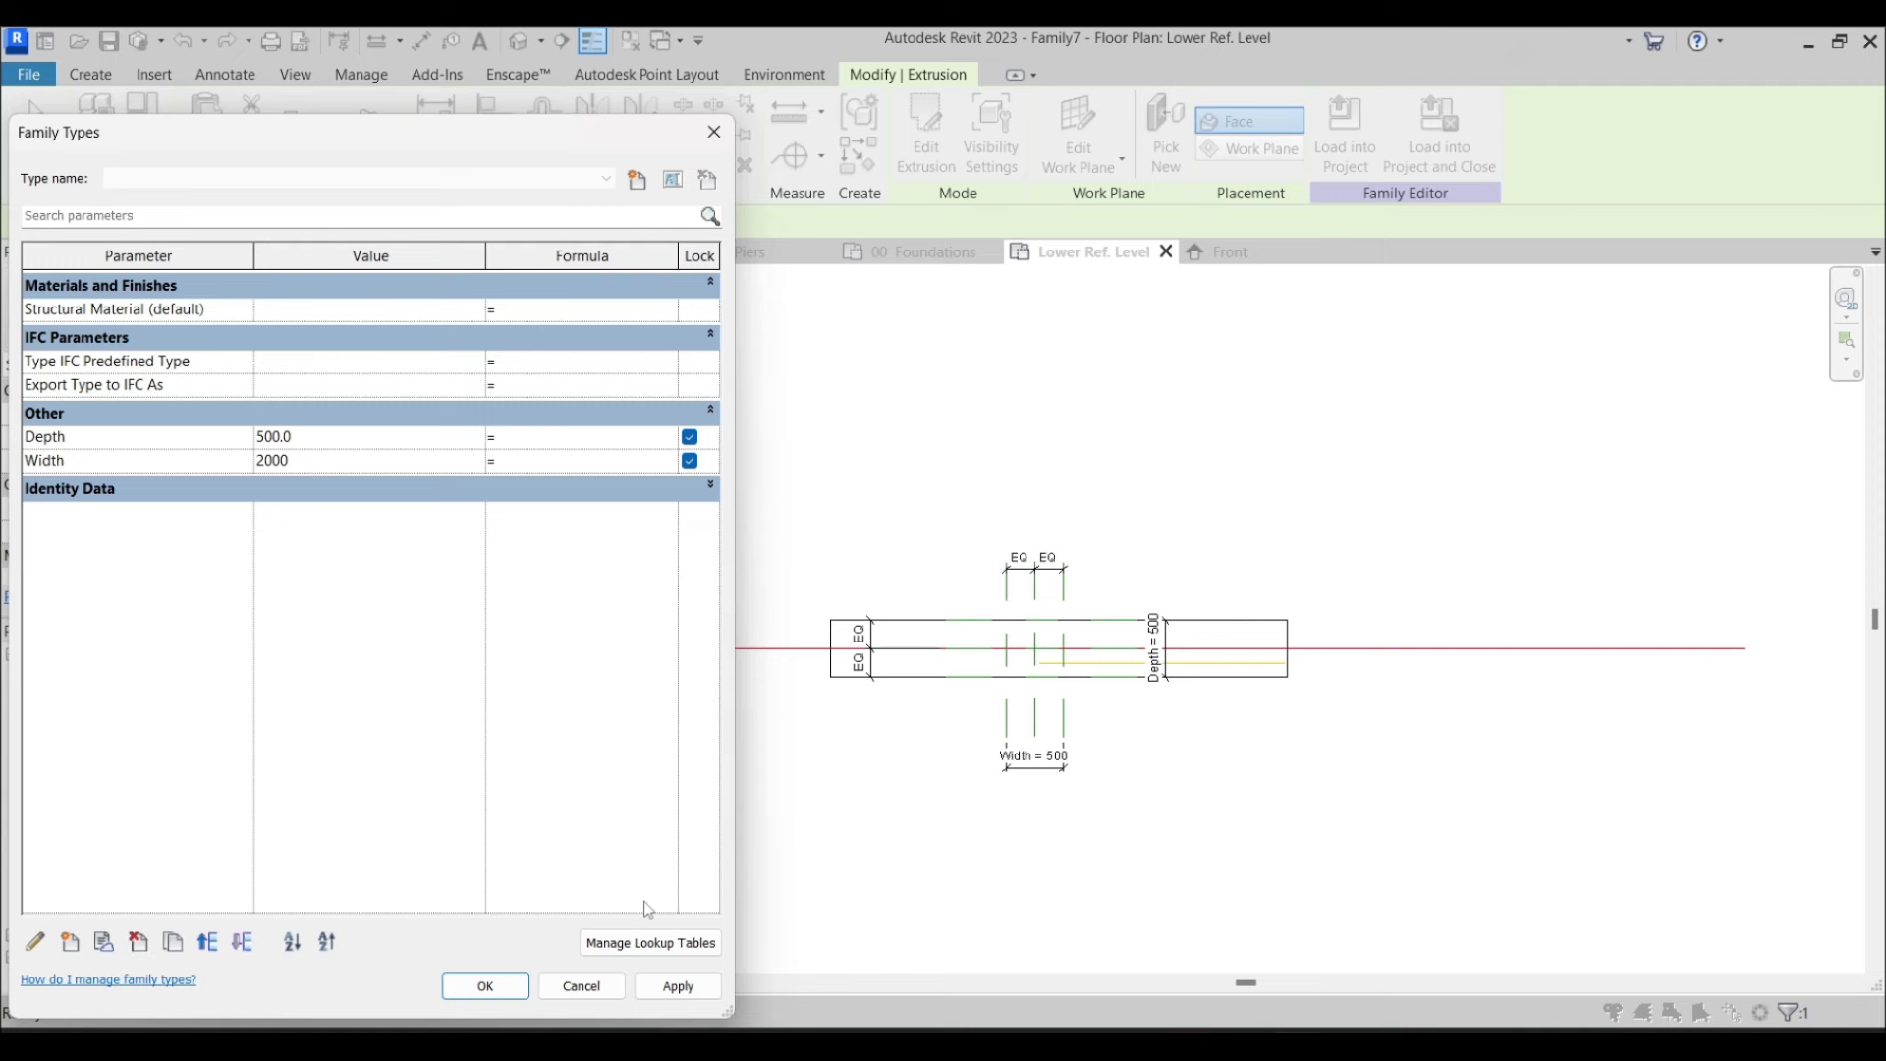
{"action": "type", "text": "2000"}
{"action": "left_click", "coordinate": [677, 985]}
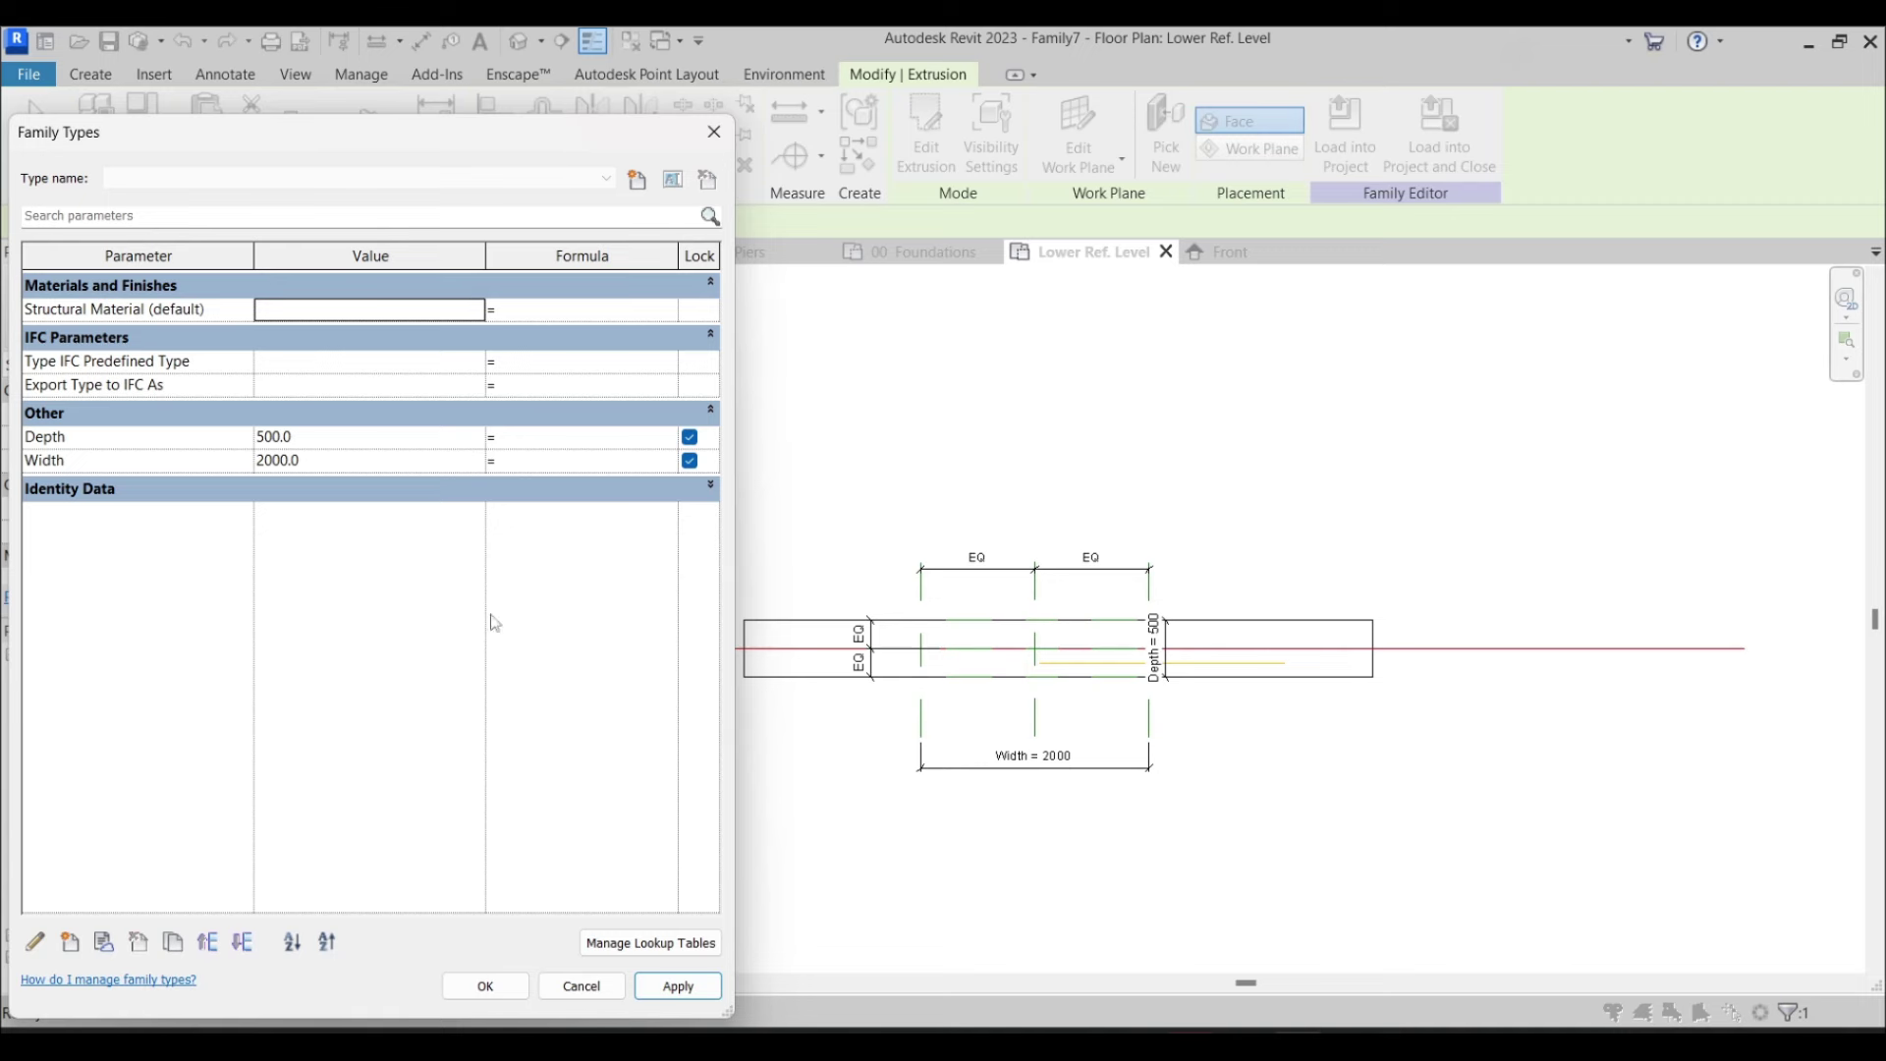
{"action": "left_click", "coordinate": [581, 985]}
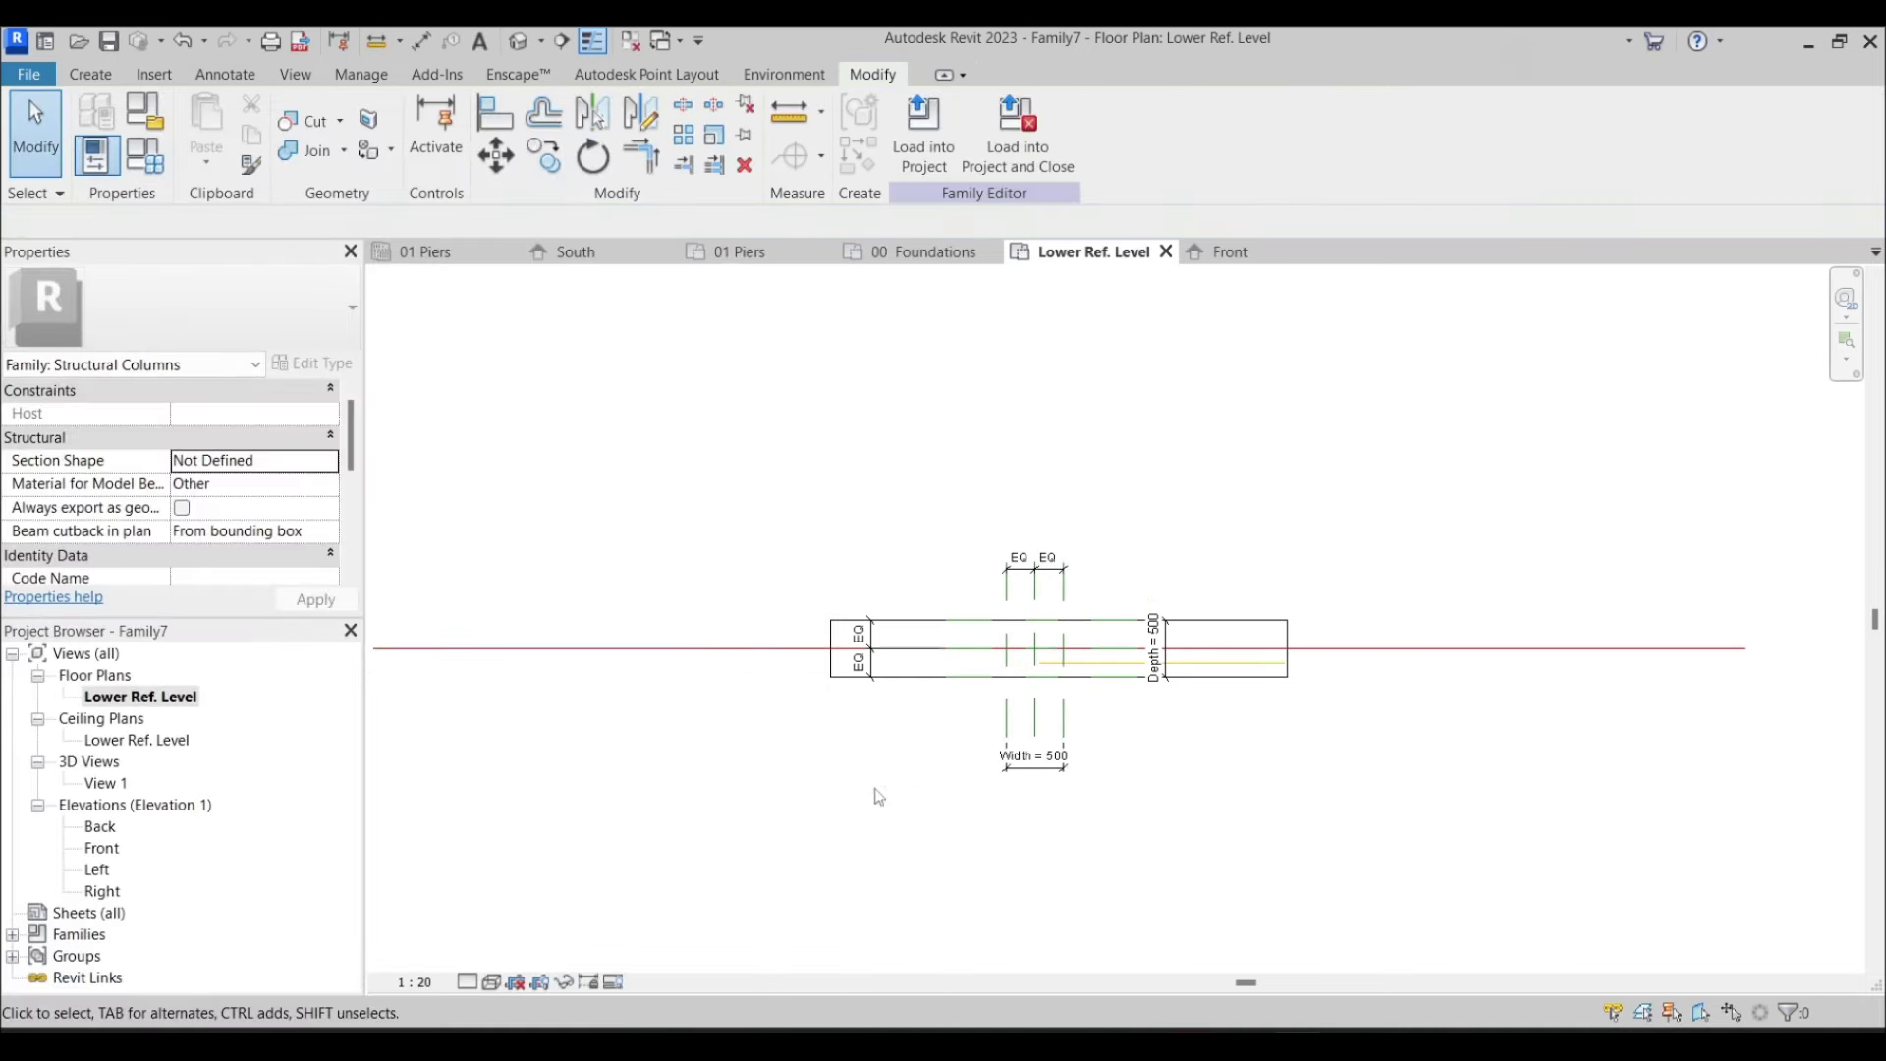
{"action": "scroll", "coordinate": [1135, 599], "scroll_direction": "up", "scroll_amount": 2}
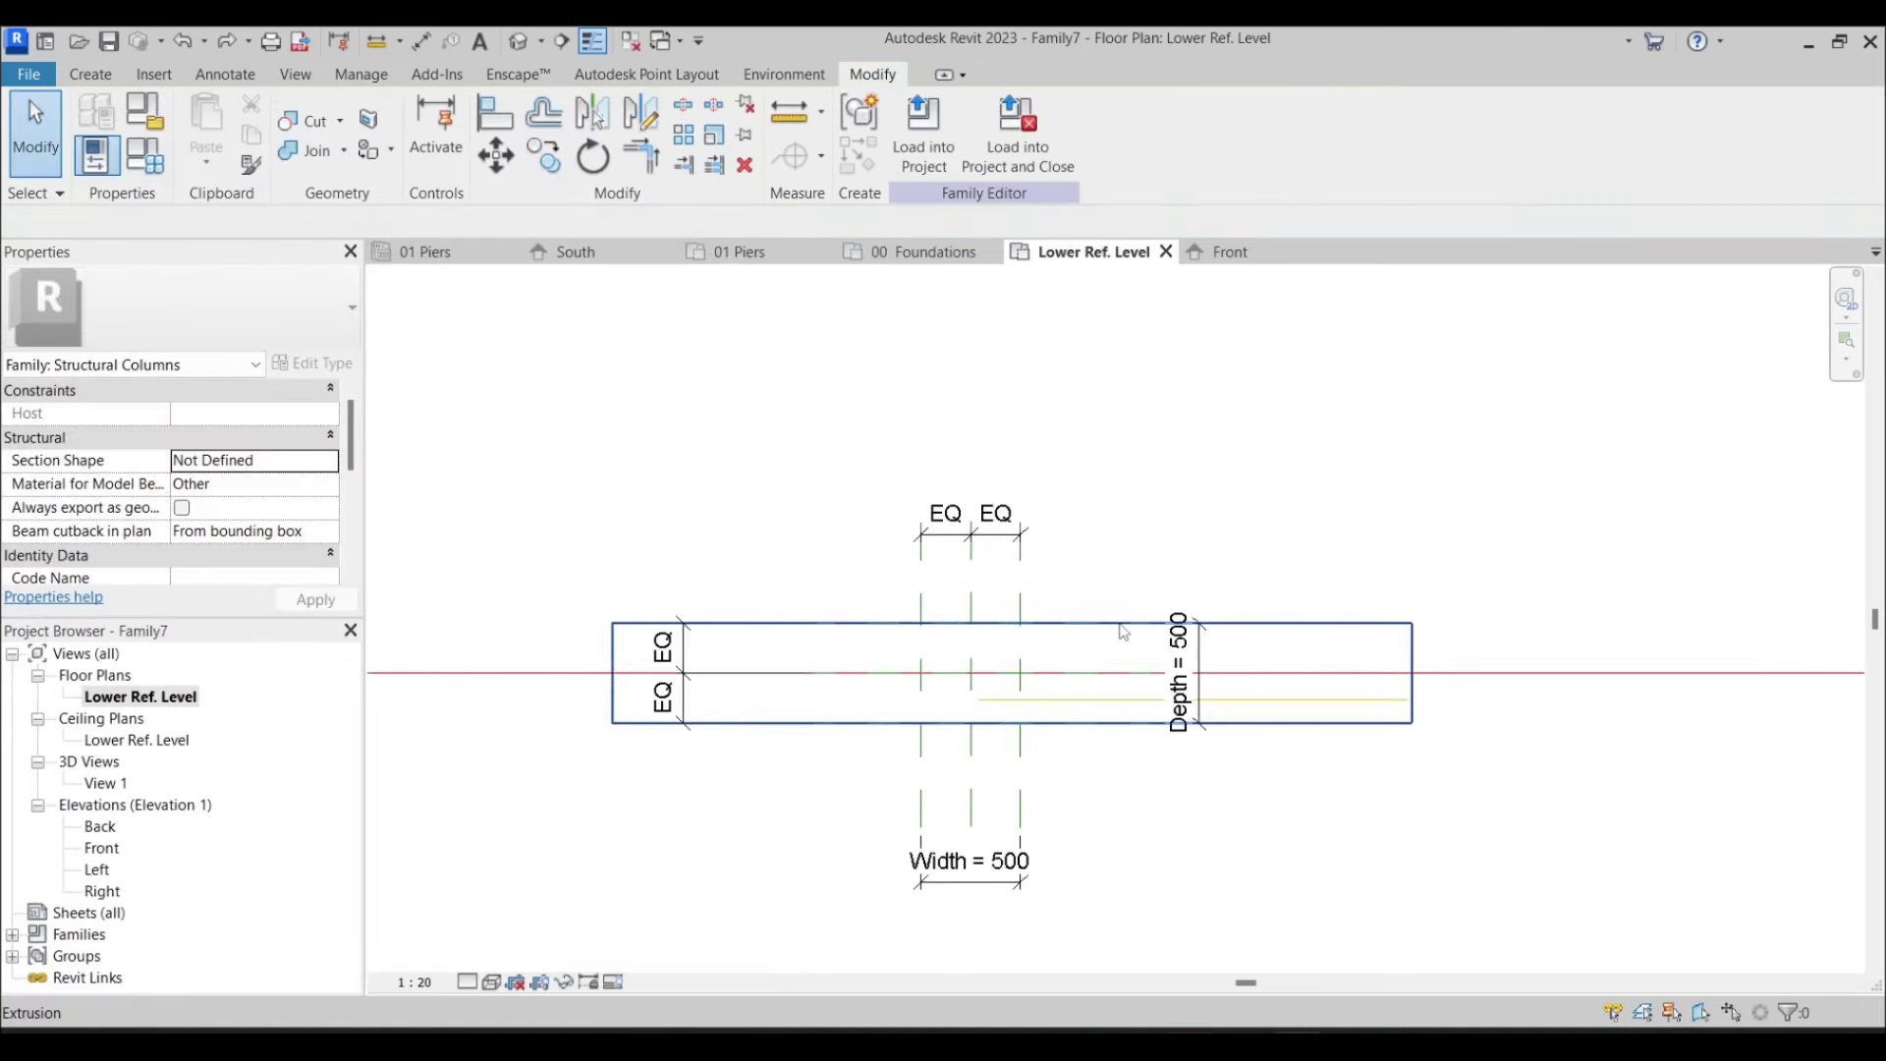
Set Depth to 2000, apply and close, and load the family into Project3
{"action": "left_click", "coordinate": [165, 175]}
{"action": "left_click", "coordinate": [333, 436]}
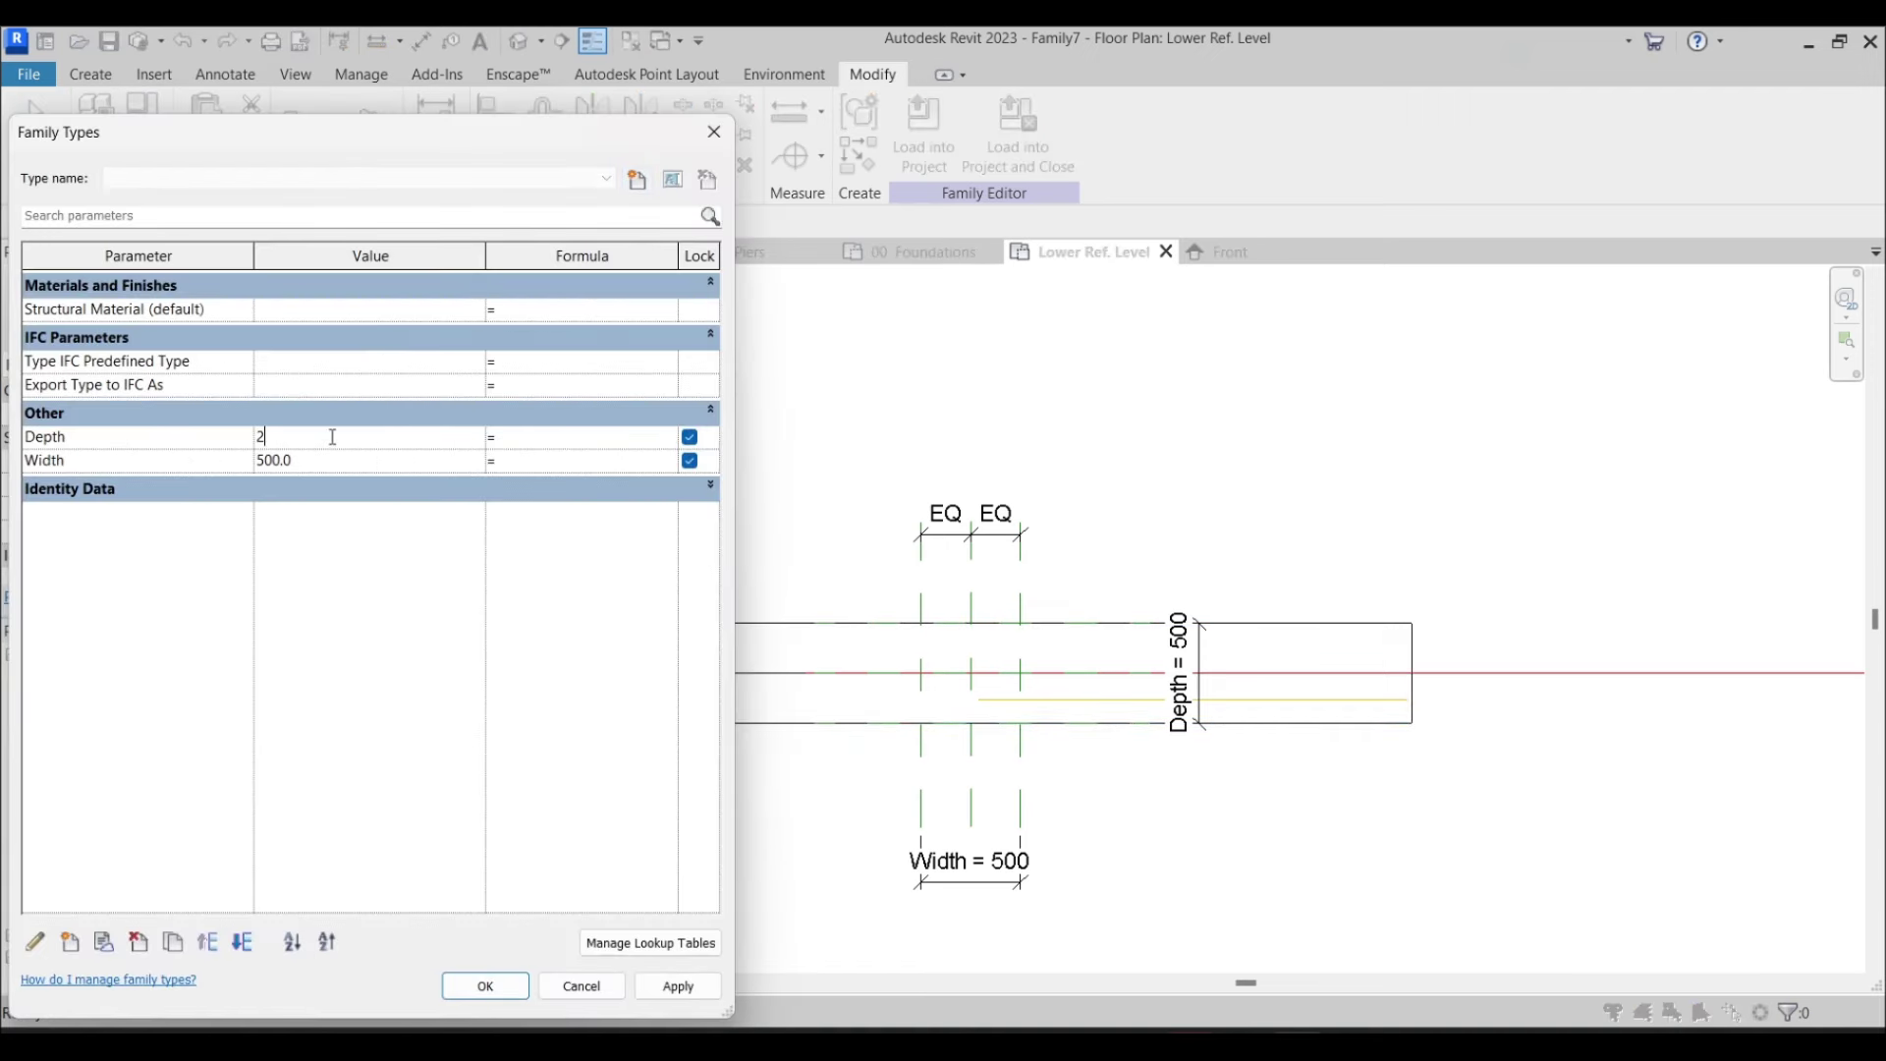
{"action": "left_click", "coordinate": [676, 986]}
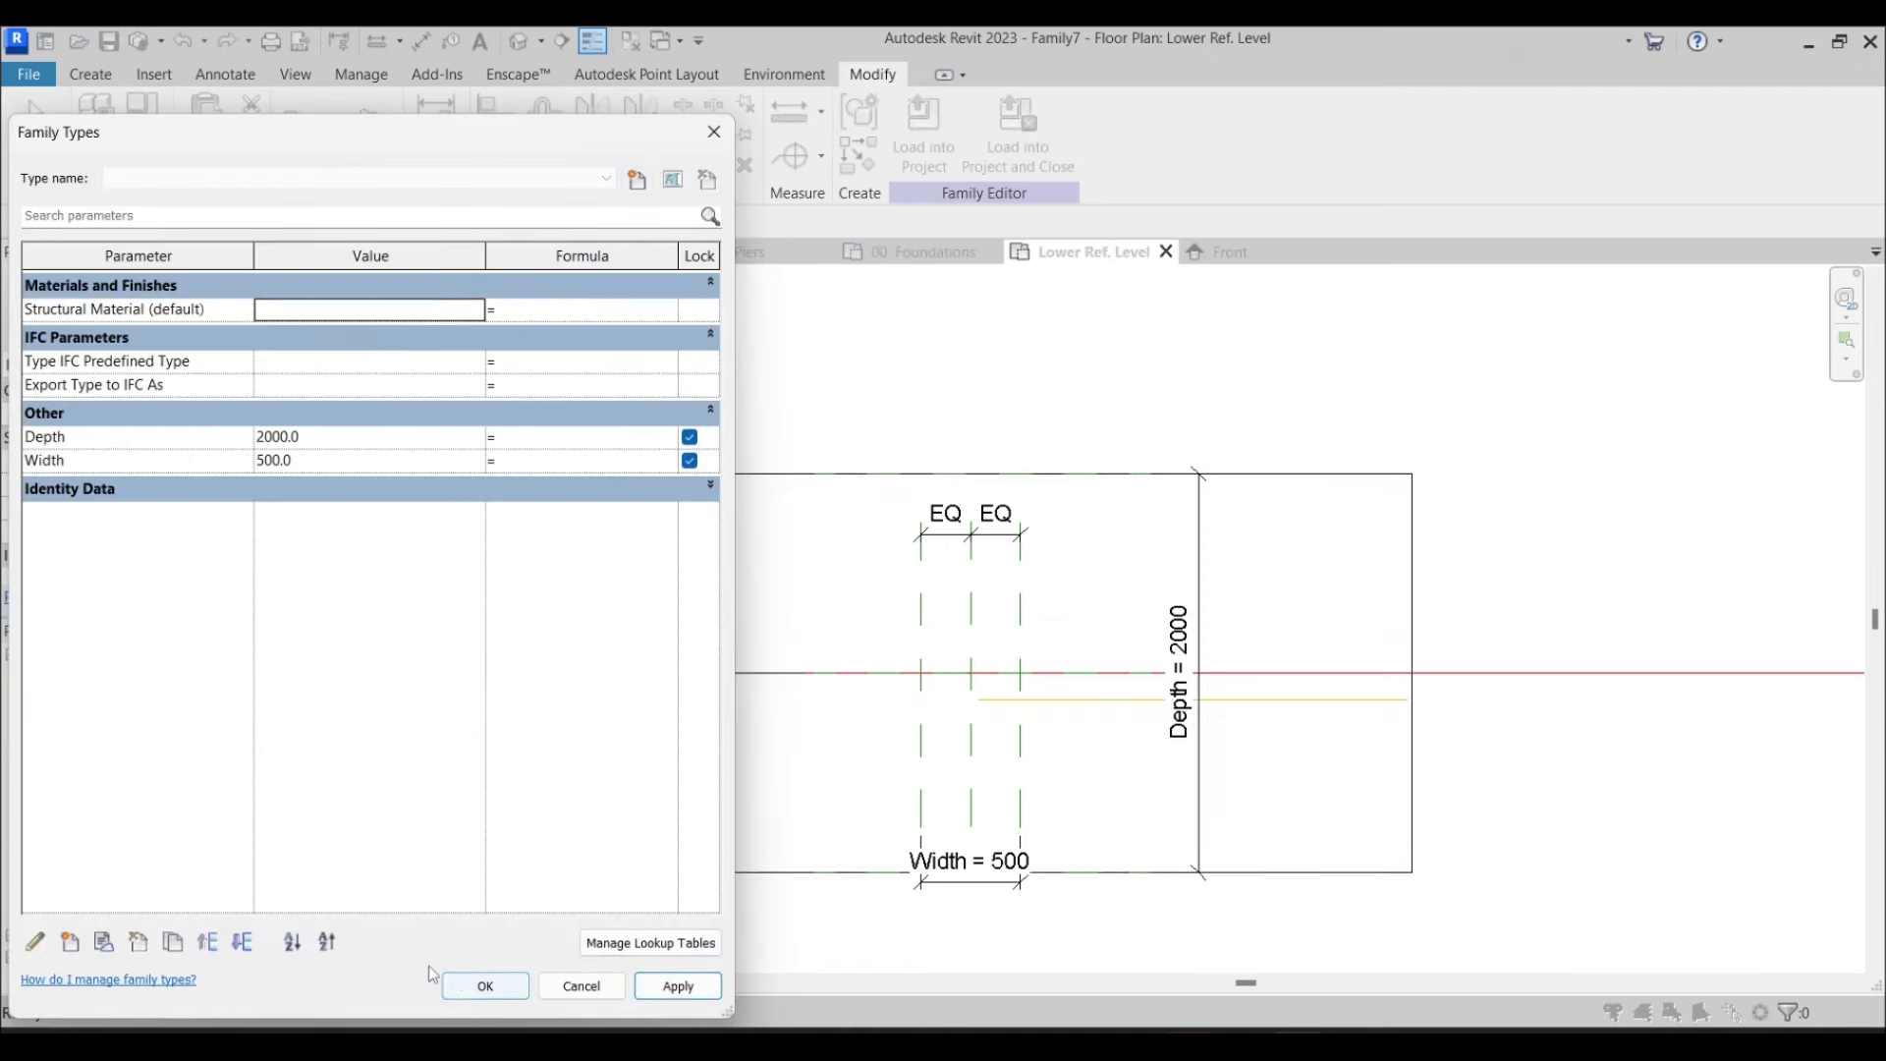
{"action": "left_click", "coordinate": [459, 987]}
{"action": "left_click", "coordinate": [923, 128]}
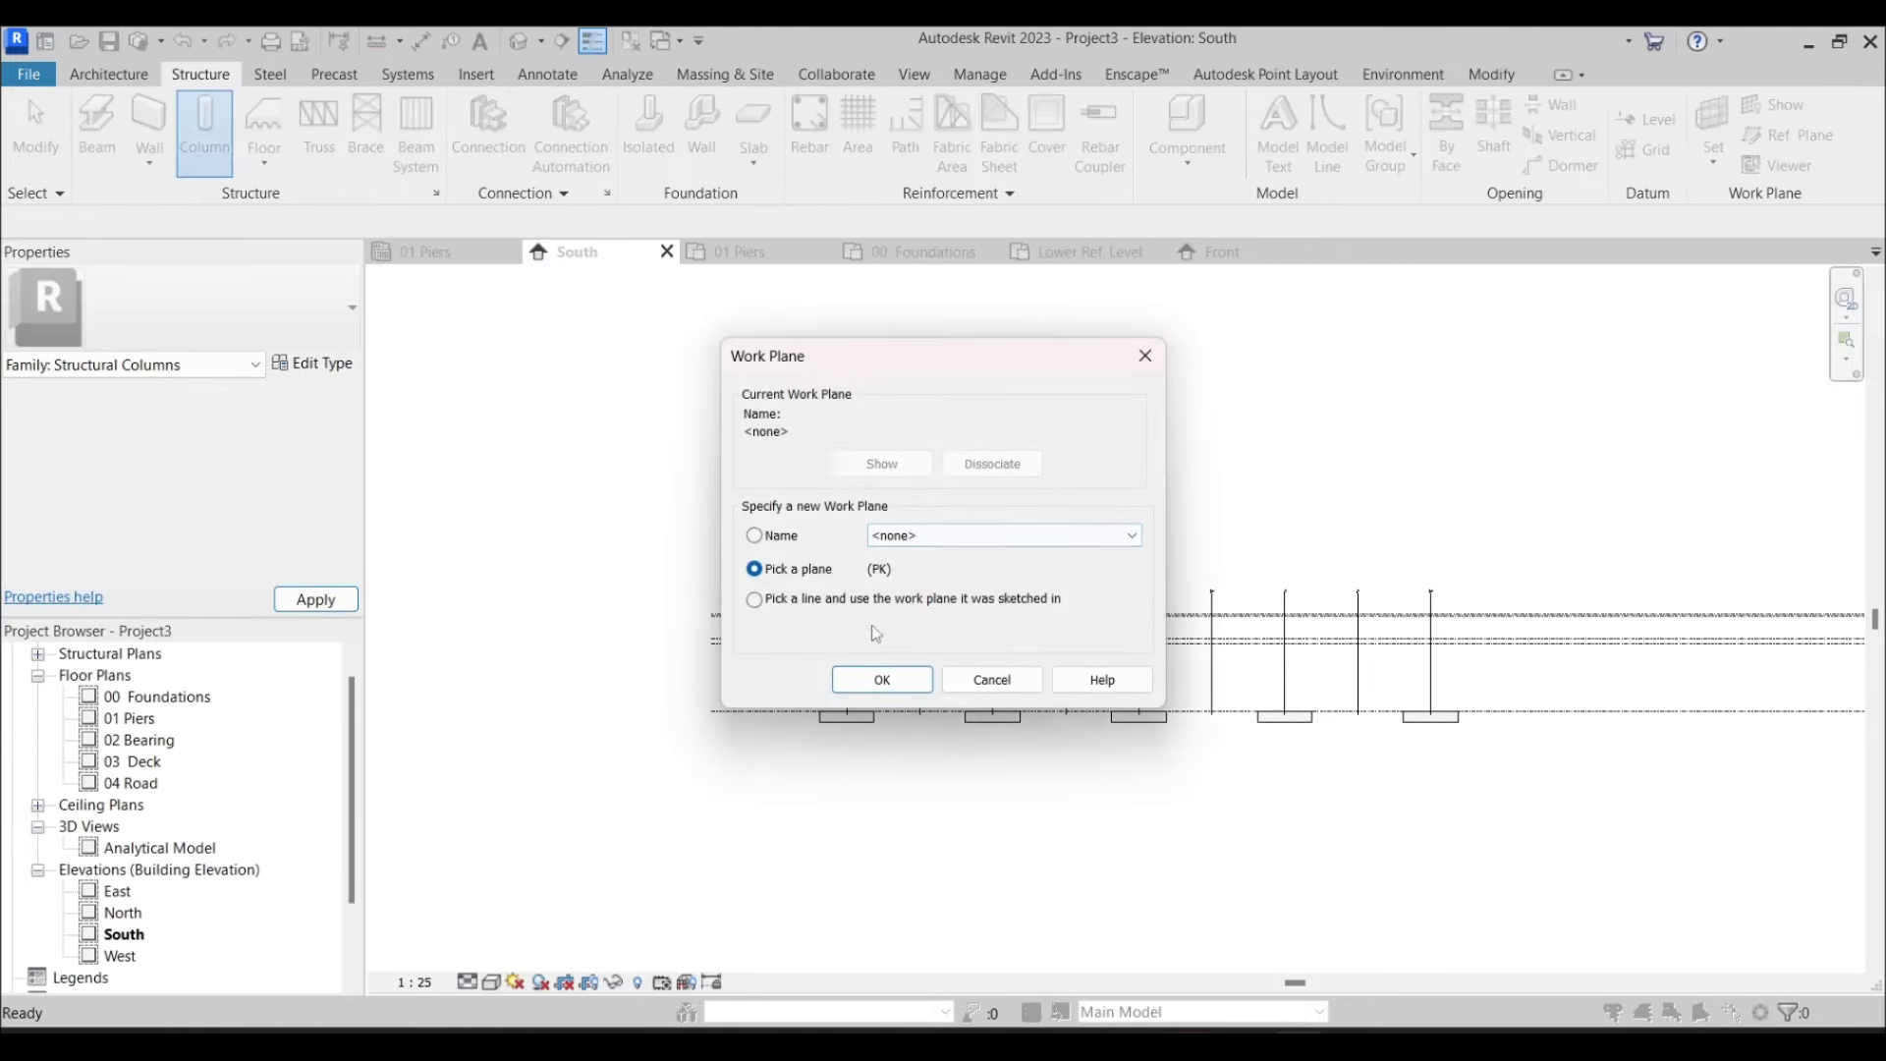
Accept the work plane prompt and open the 00 Foundations floor plan
{"action": "left_click", "coordinate": [867, 679]}
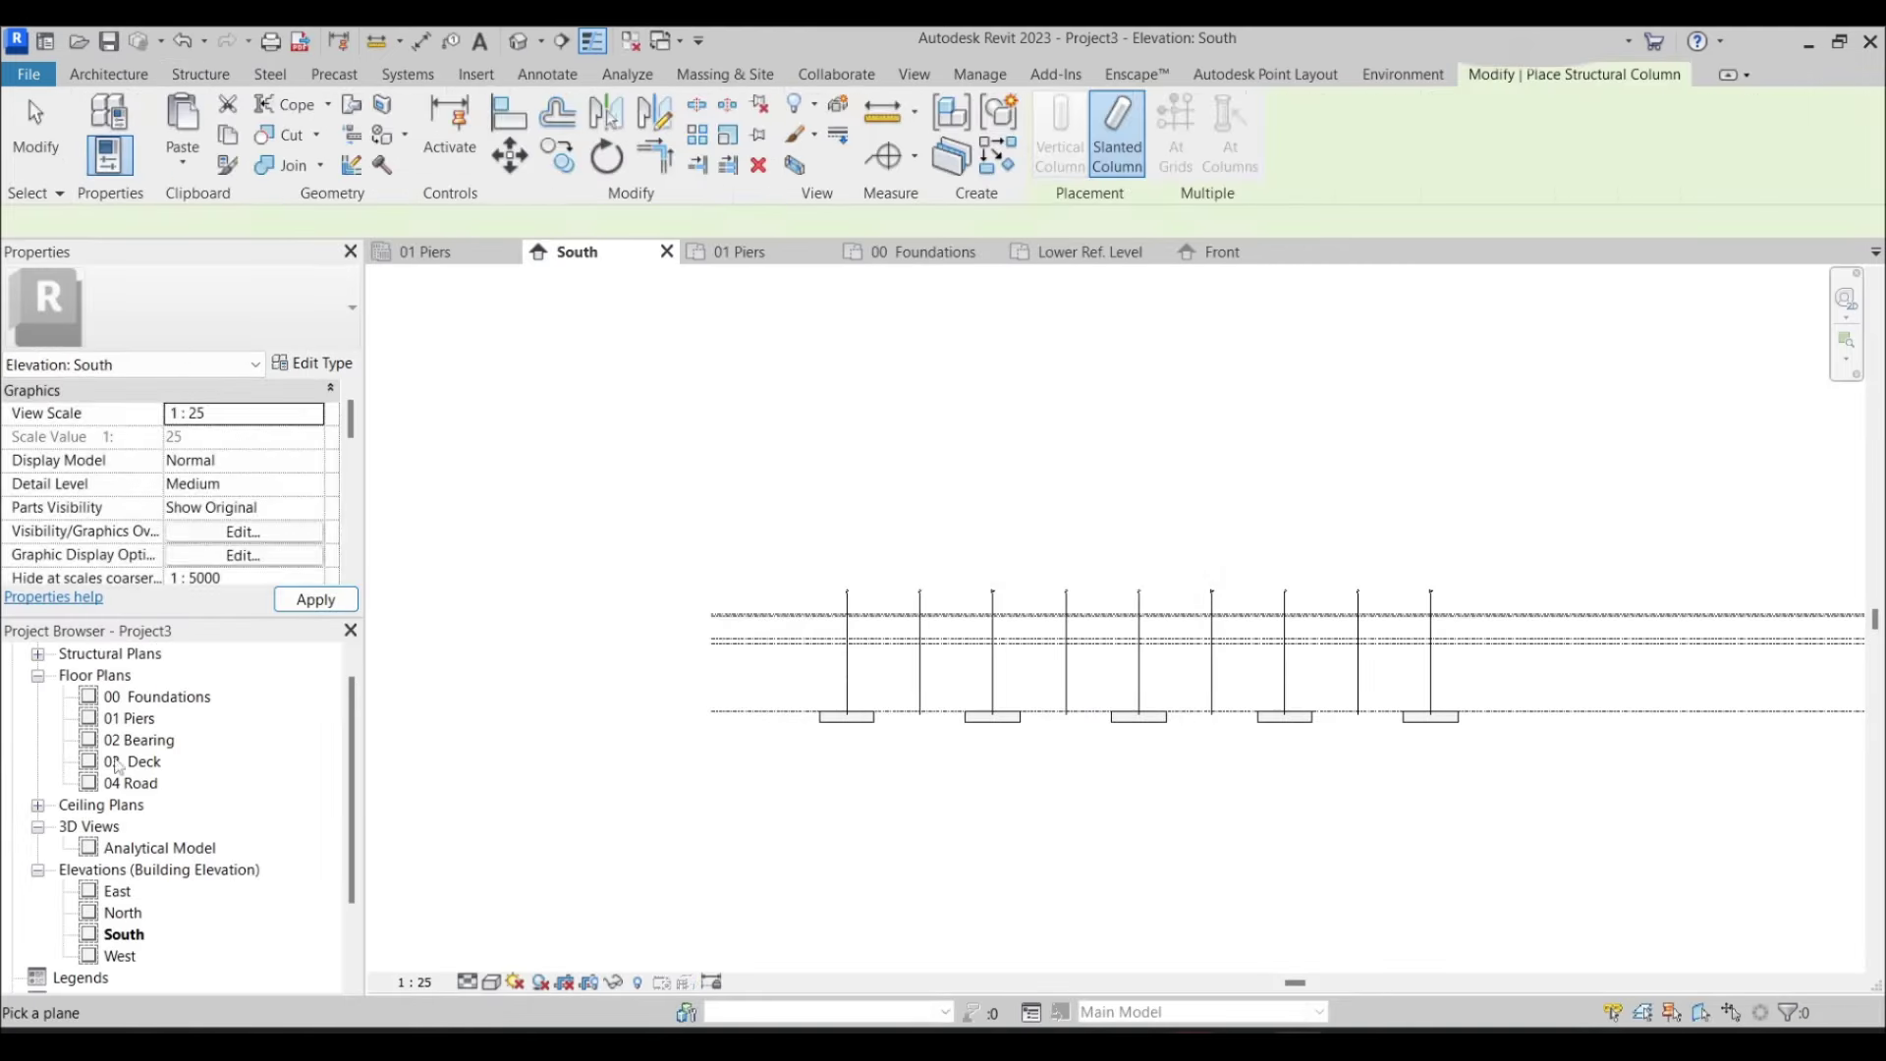
{"action": "key", "text": "Escape"}
{"action": "key", "text": "Escape"}
{"action": "left_click", "coordinate": [154, 699]}
{"action": "double_click", "coordinate": [157, 707]}
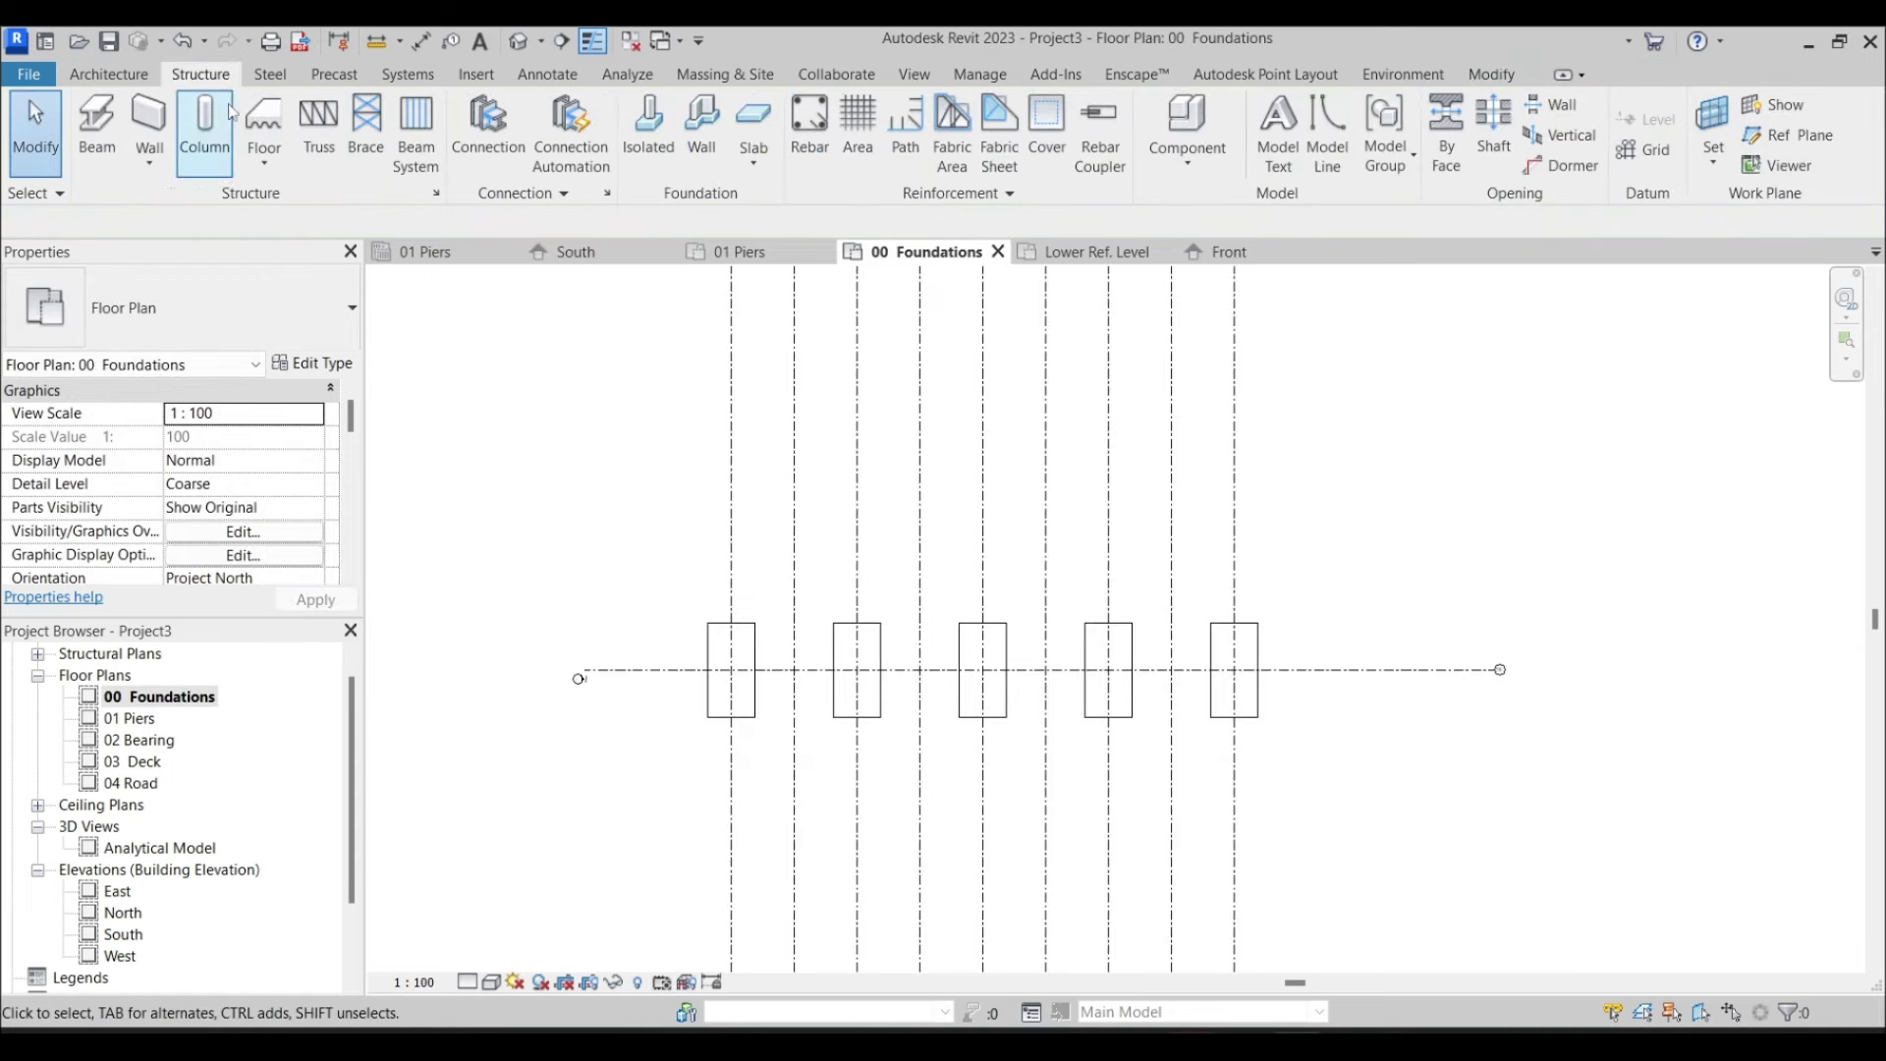
Place Family7 as a vertical column at grid 1/grid 10, topped at 01 Piers, then view 3D
{"action": "left_click", "coordinate": [205, 126]}
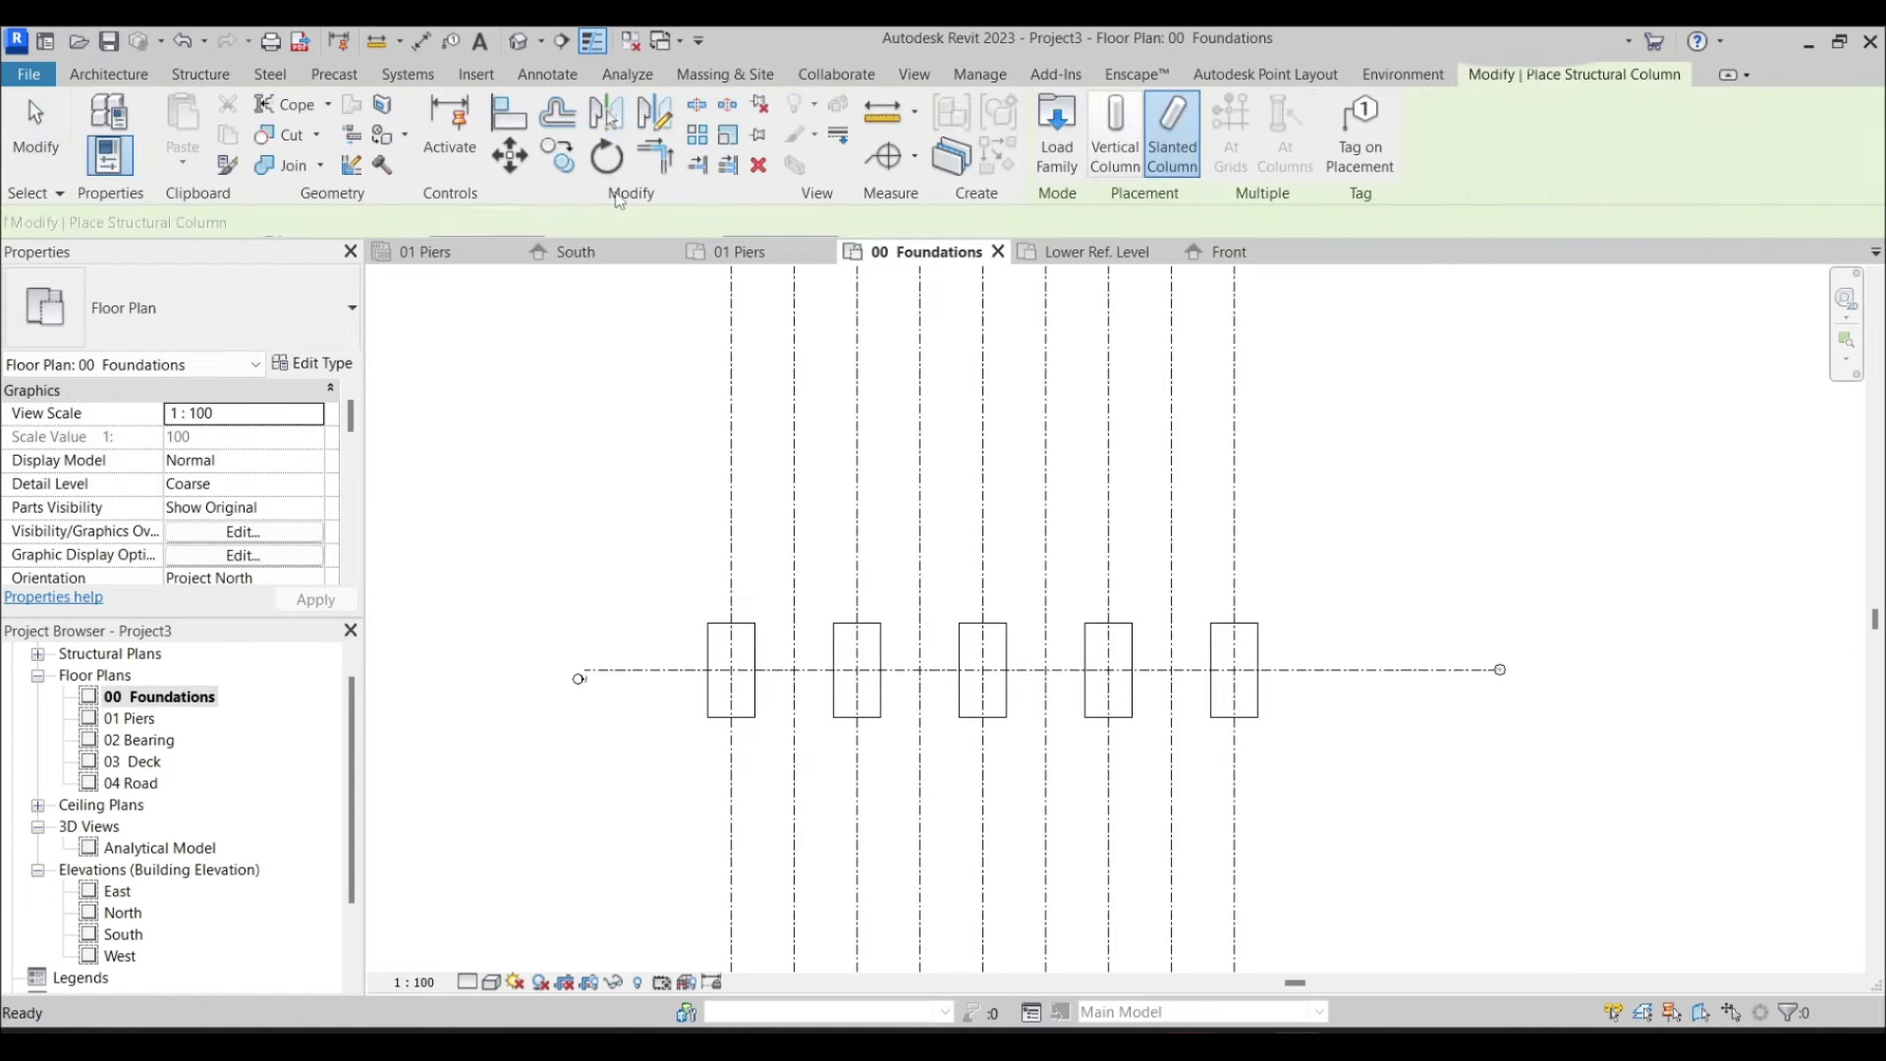
{"action": "left_click", "coordinate": [1110, 148]}
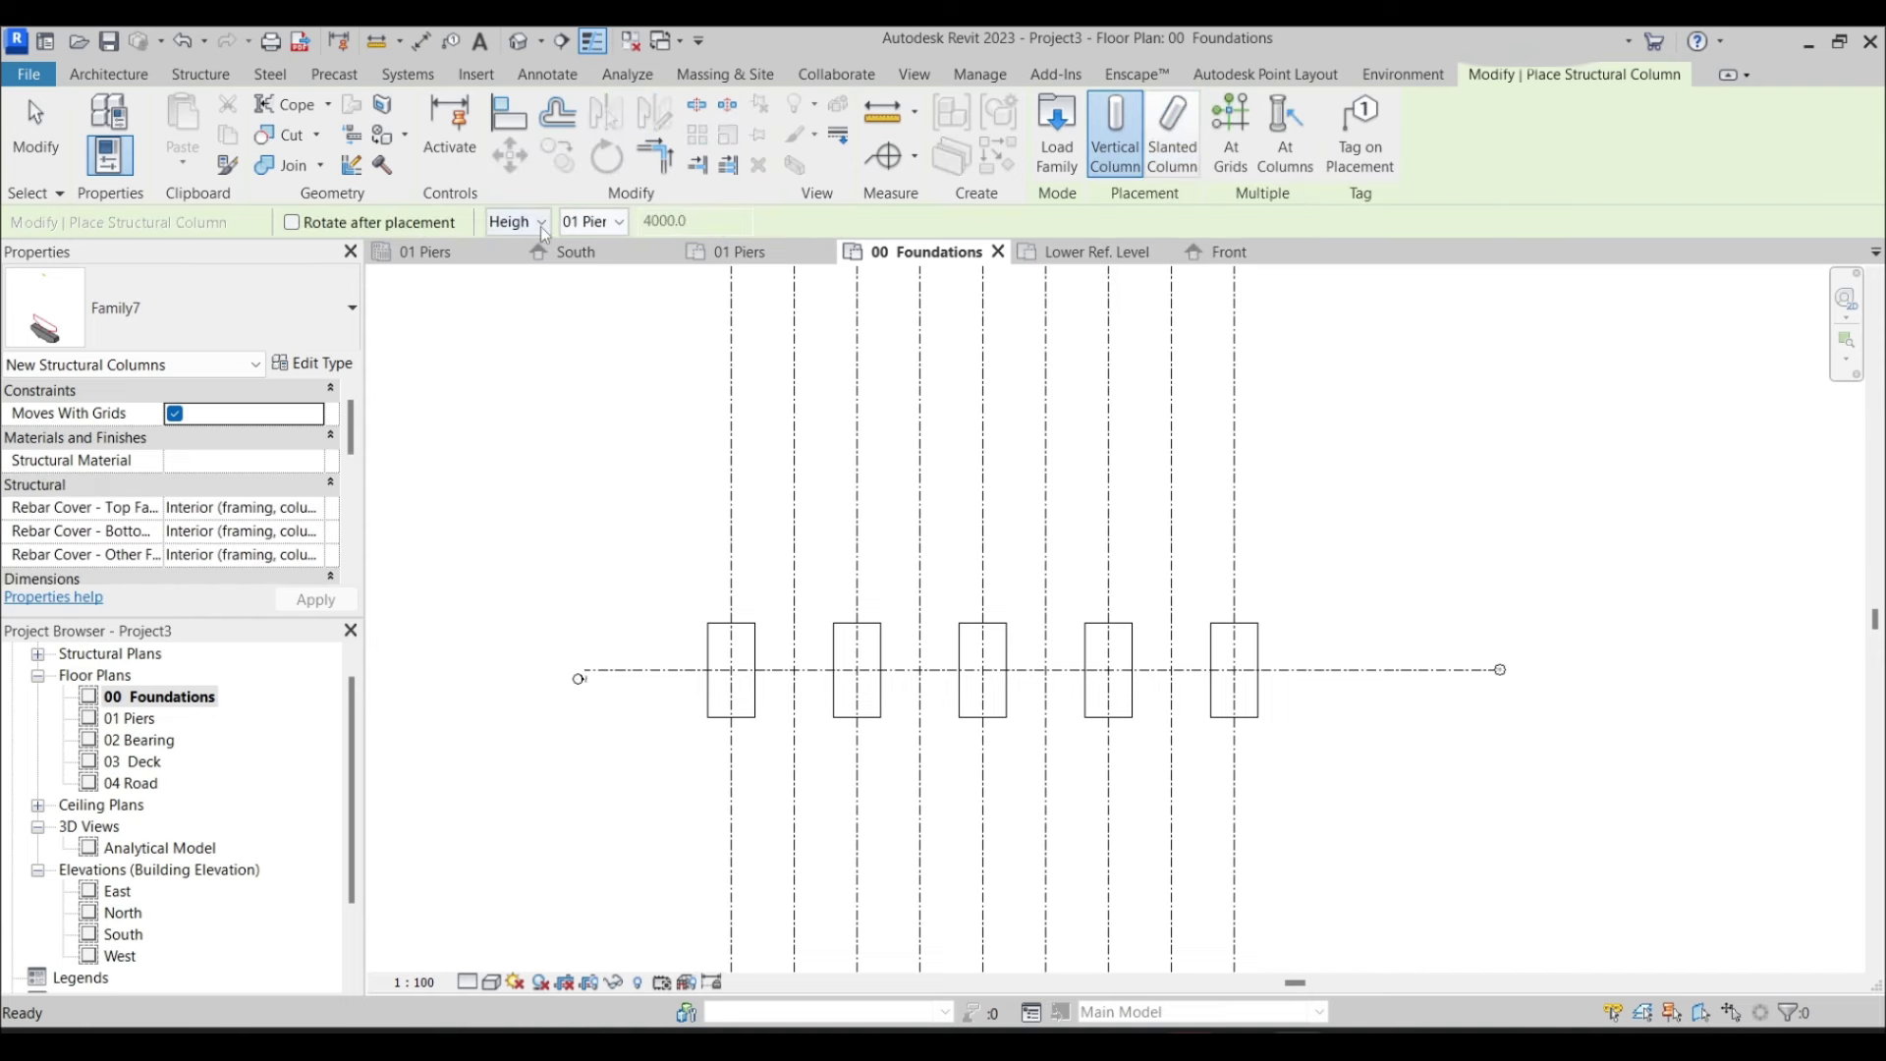
{"action": "left_click", "coordinate": [592, 227]}
{"action": "left_click", "coordinate": [591, 227]}
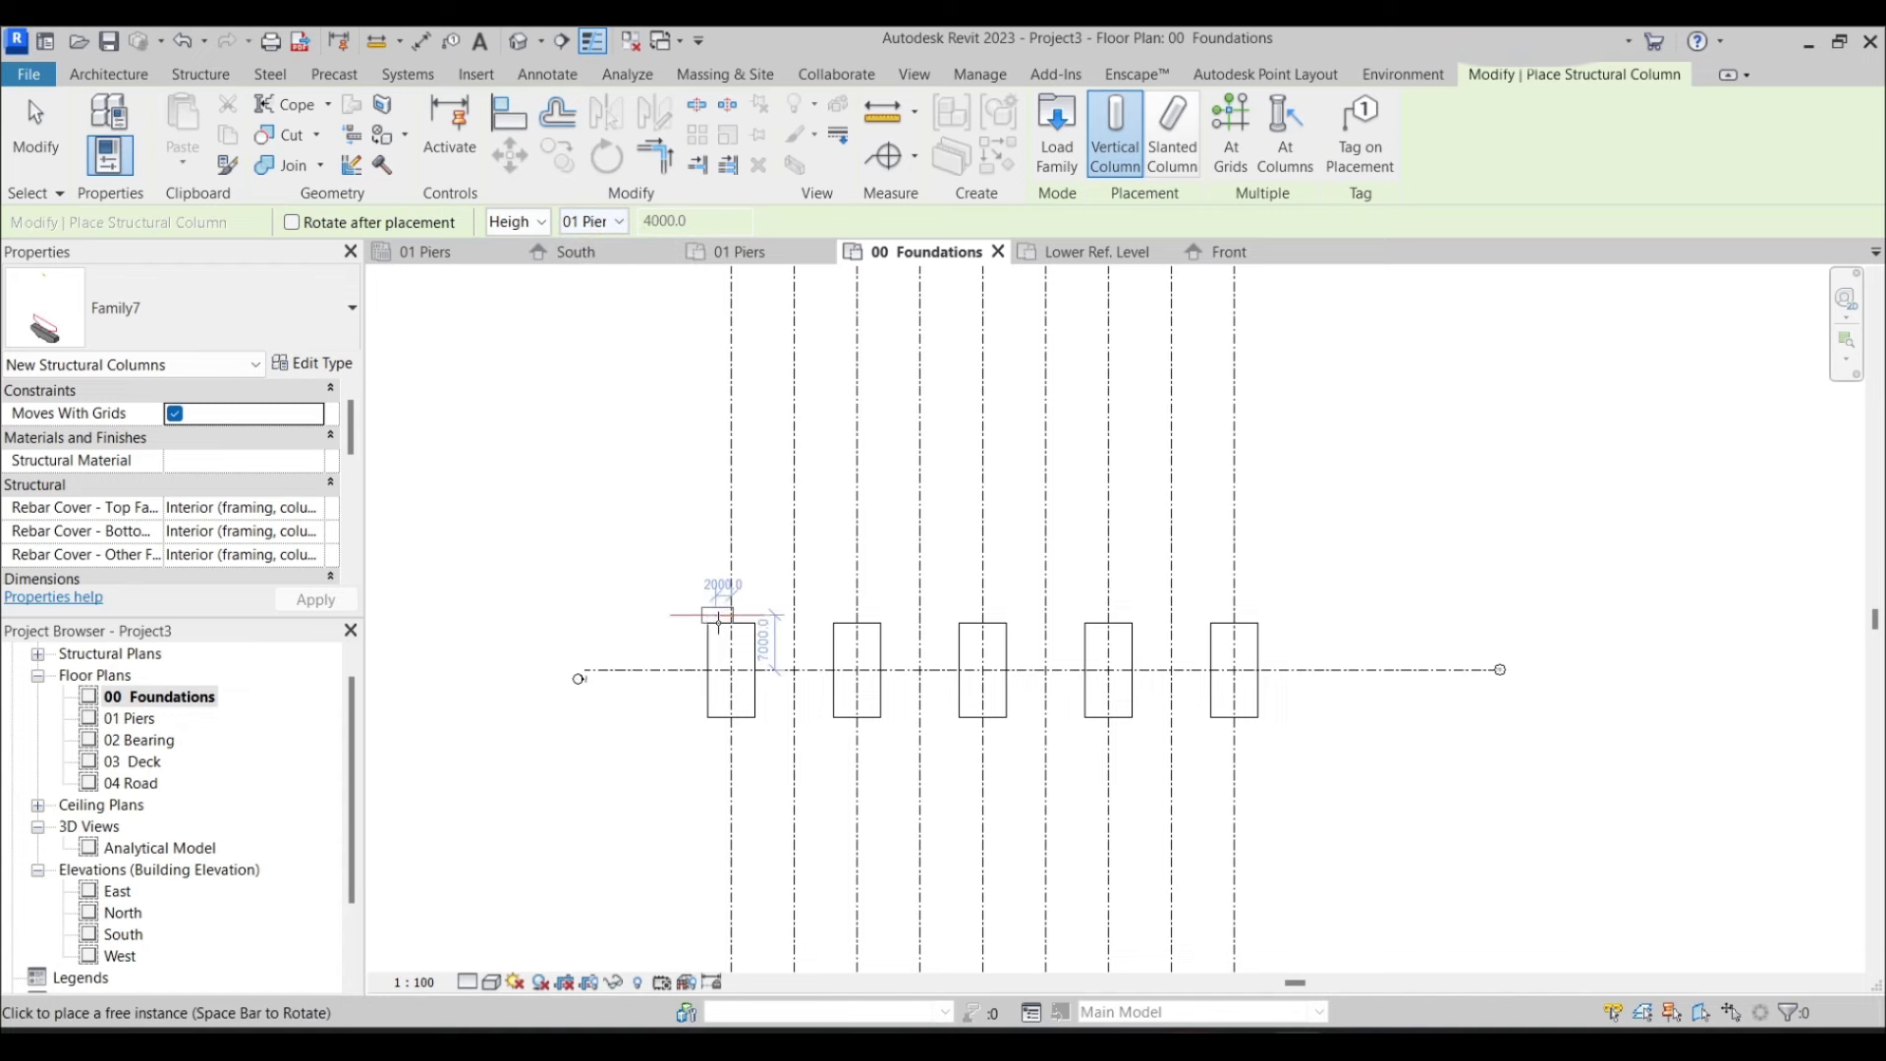
{"action": "scroll", "coordinate": [718, 619], "scroll_direction": "up", "scroll_amount": 3}
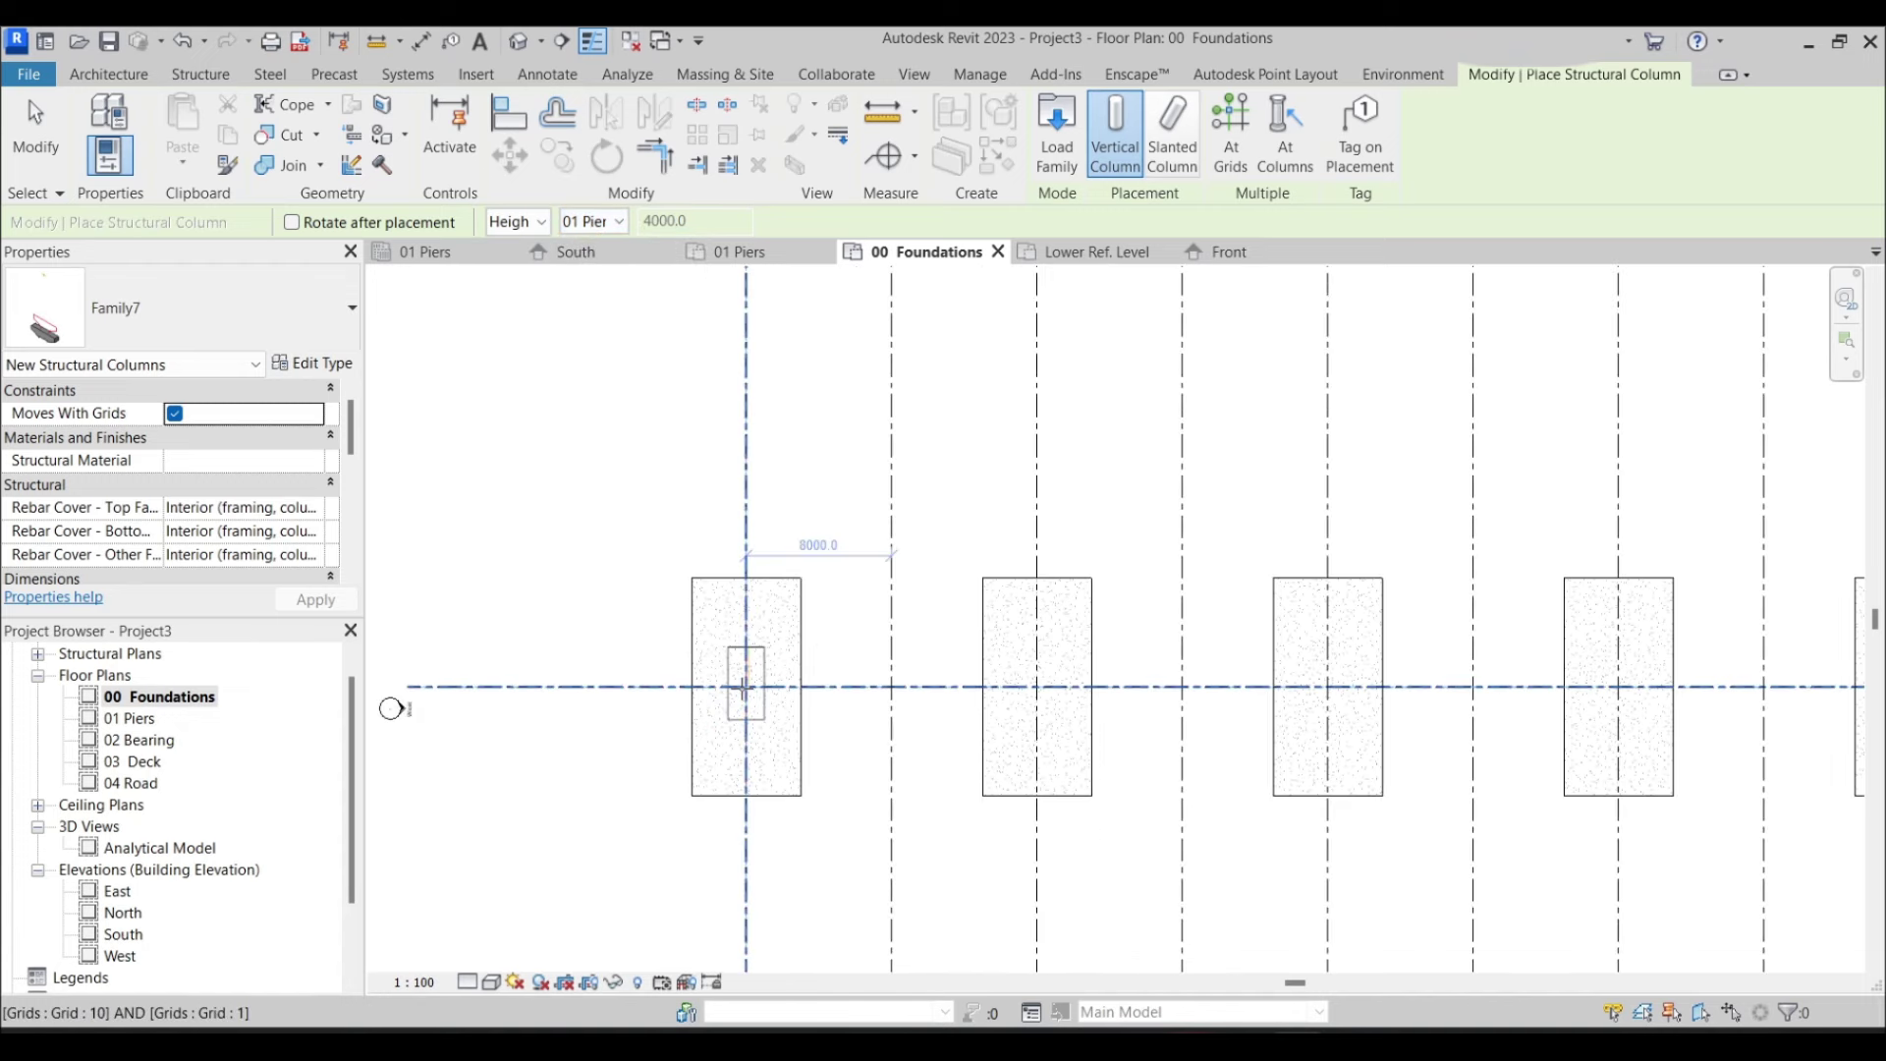
{"action": "key", "text": "space"}
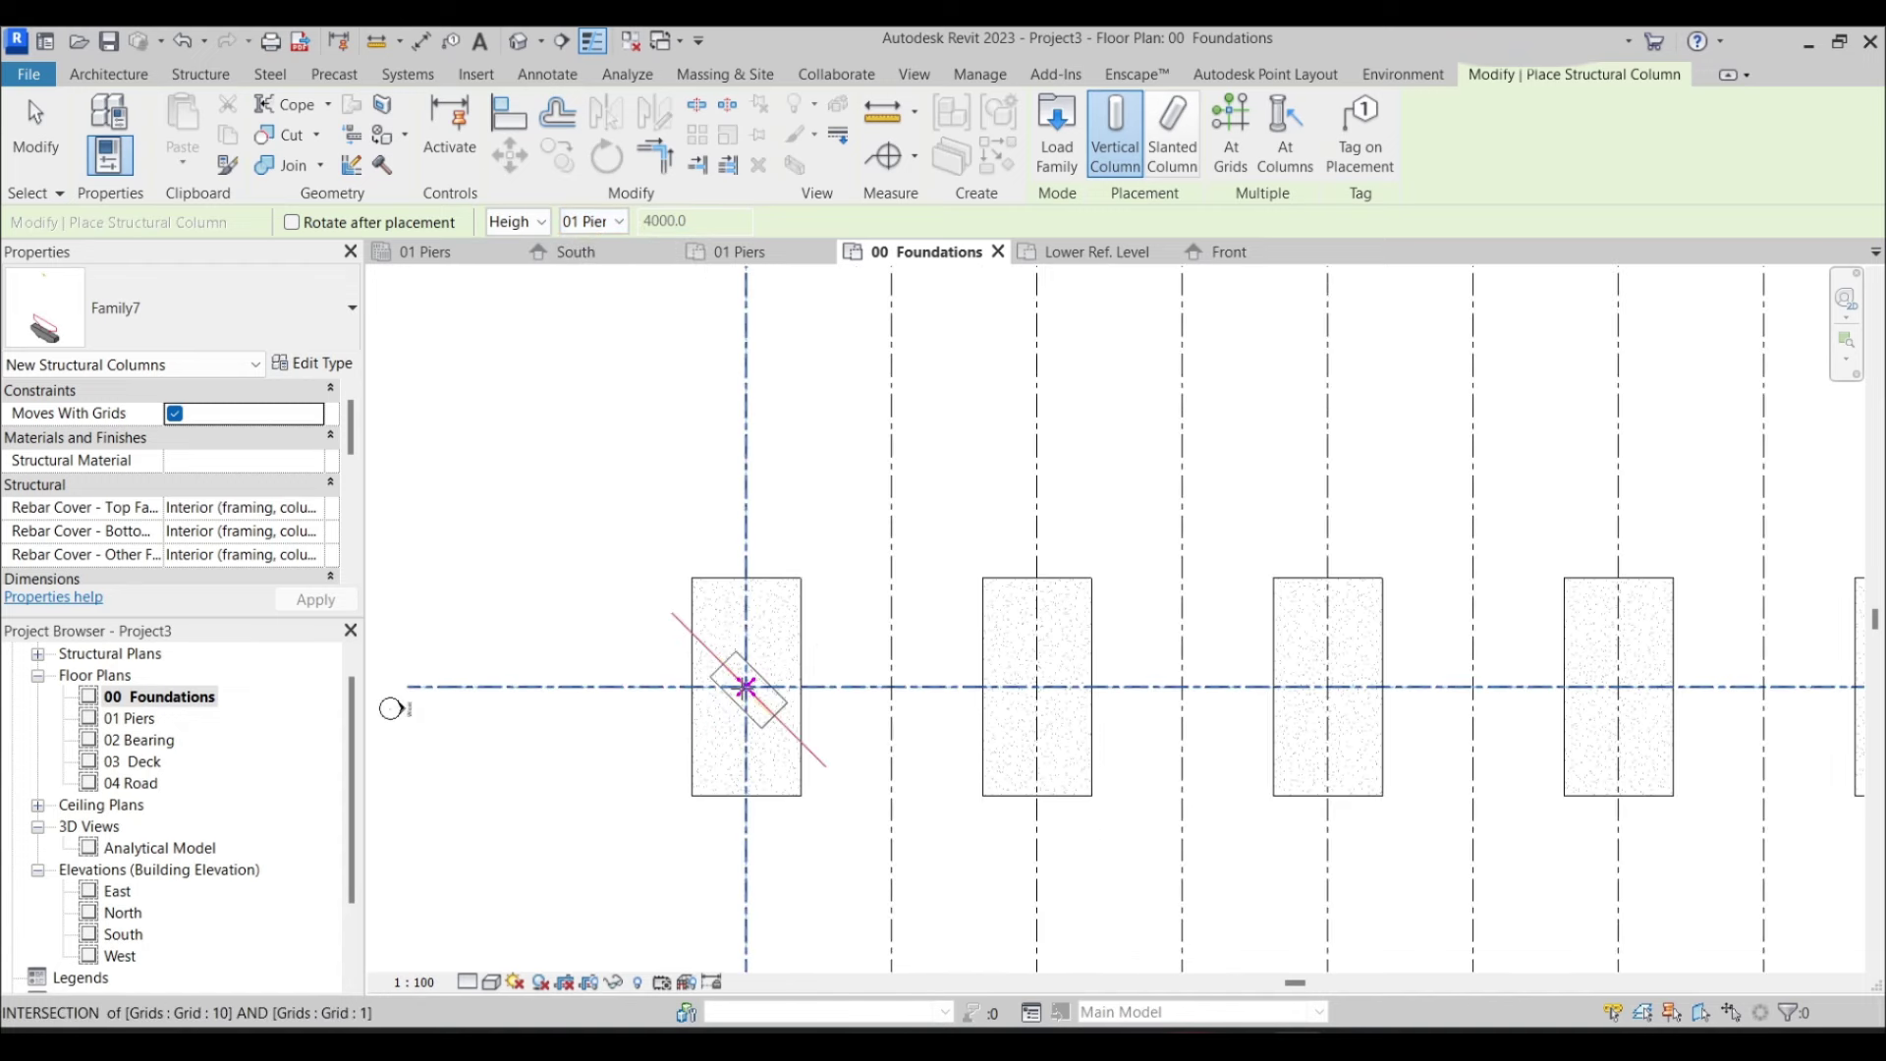
{"action": "scroll", "coordinate": [744, 685], "scroll_direction": "up", "scroll_amount": 6}
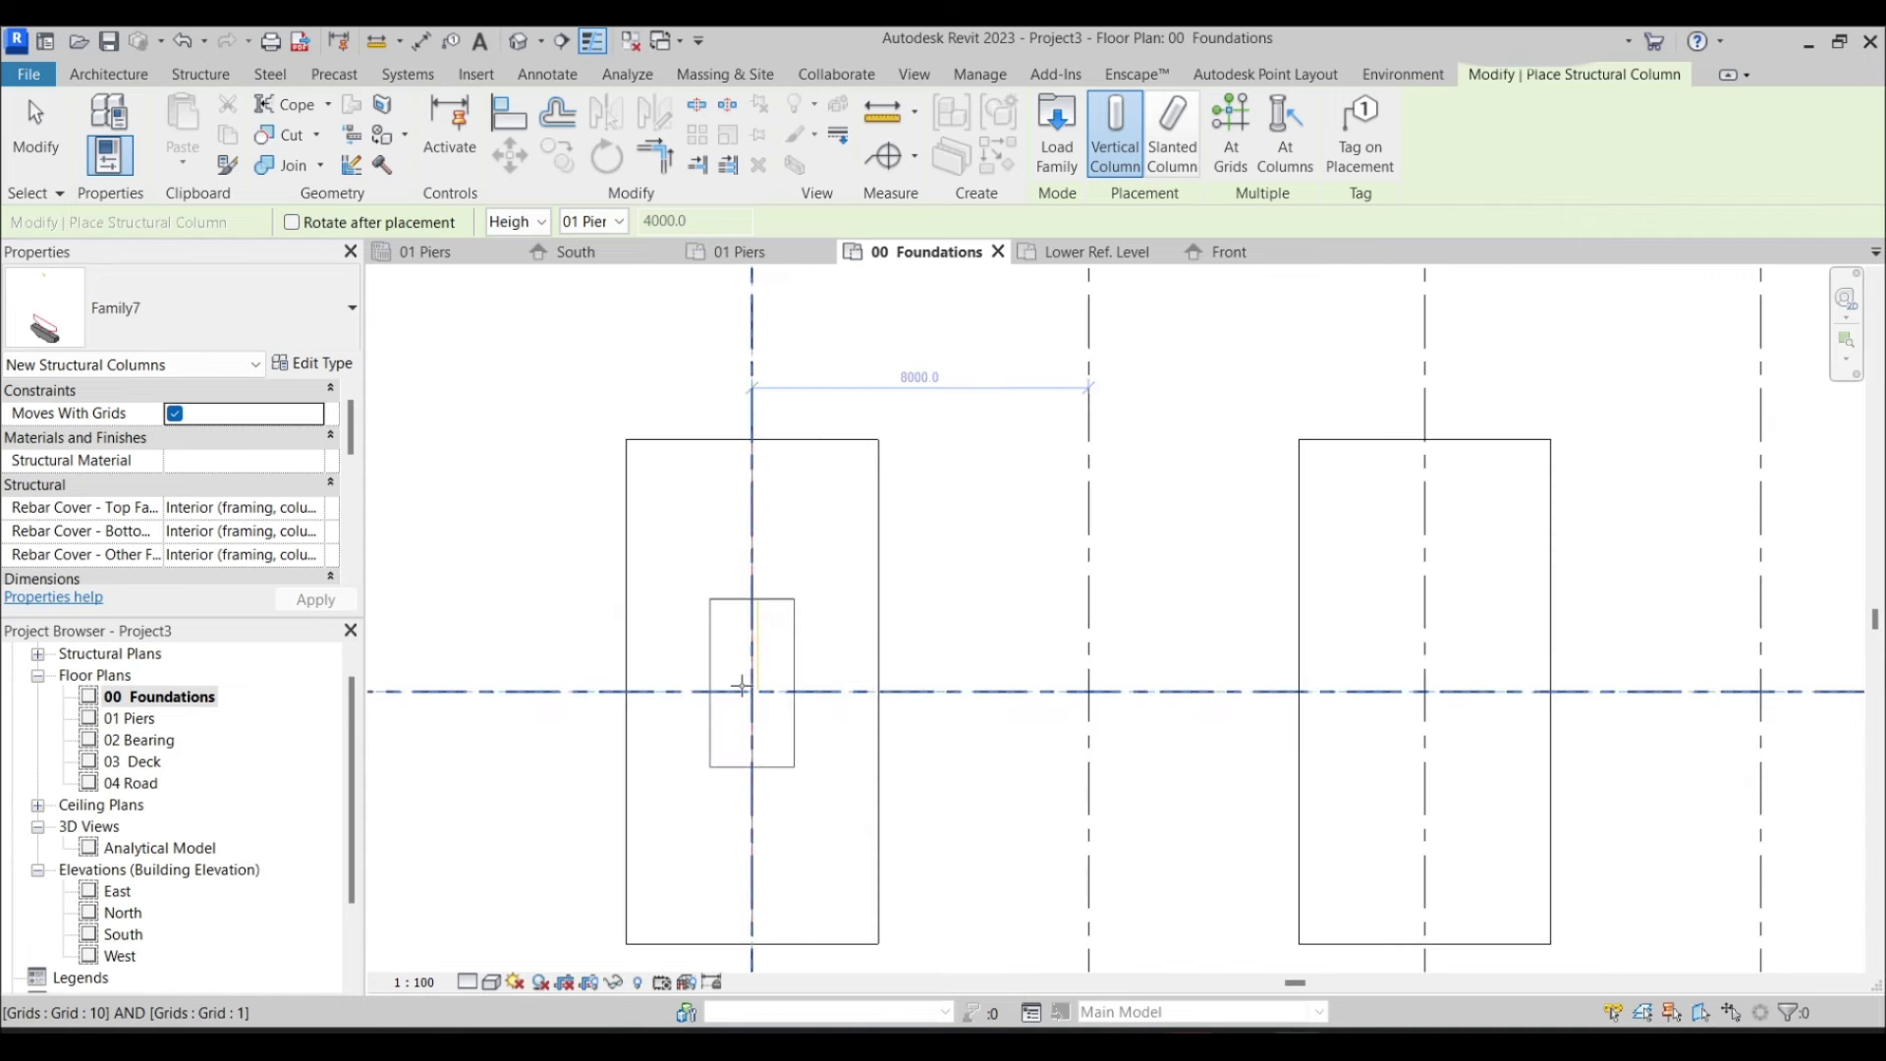
{"action": "left_click", "coordinate": [747, 687]}
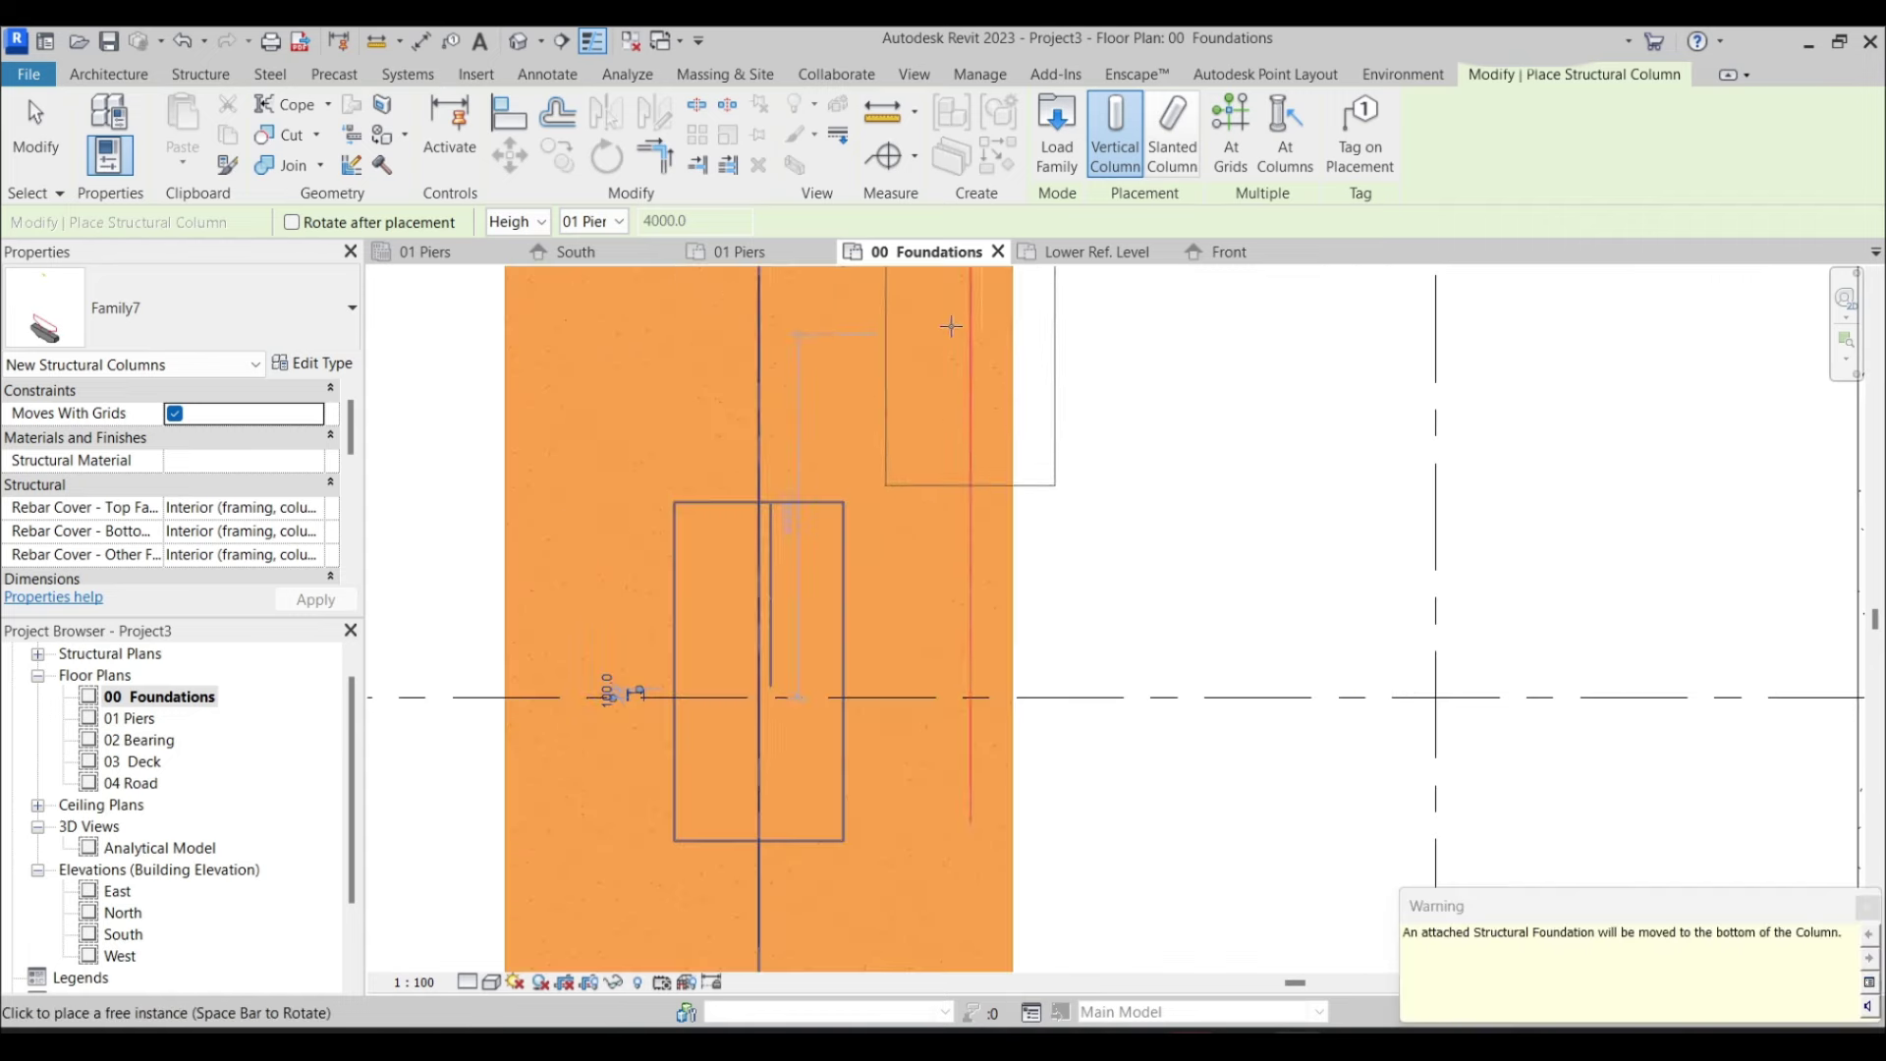
{"action": "left_click", "coordinate": [539, 49]}
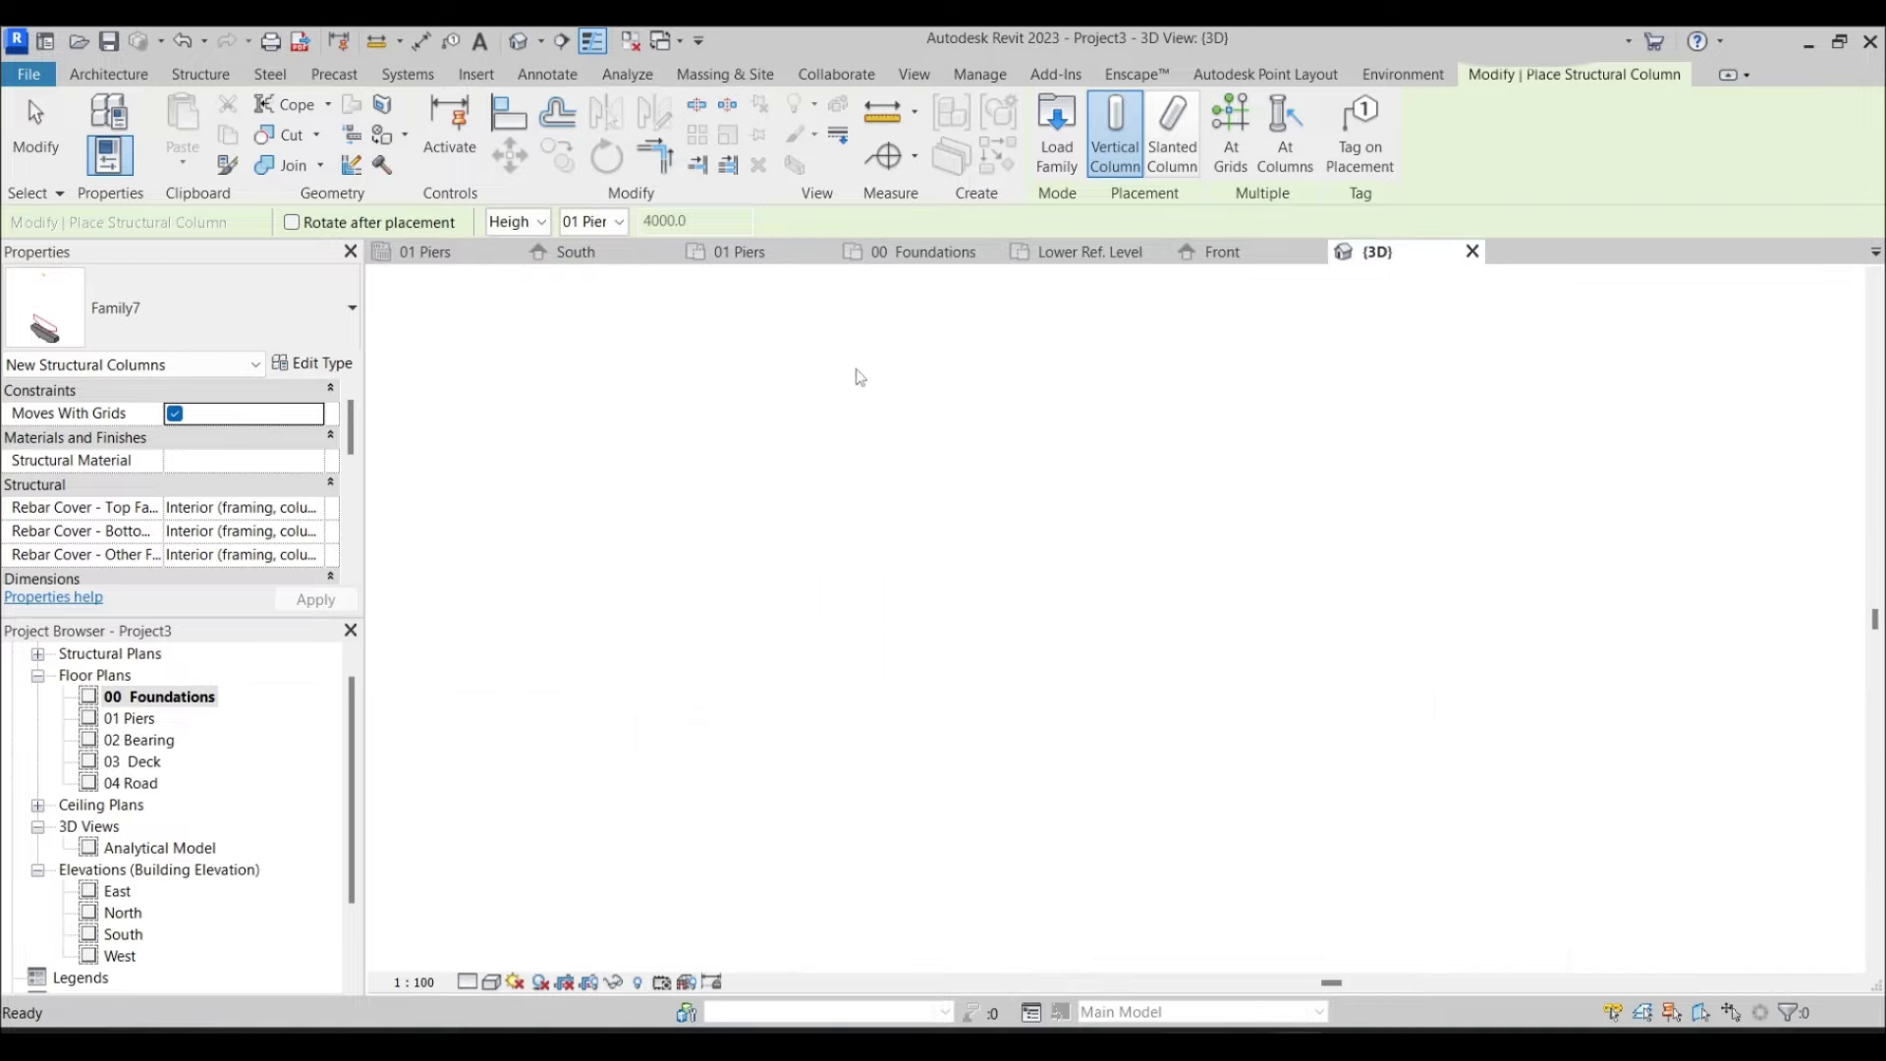
Orbit the 3D view to inspect the new Family7 pier
{"action": "middle_click_drag", "start_coordinate": [1130, 452], "coordinate": [1351, 385], "text": "shift"}
{"action": "scroll", "coordinate": [857, 678], "scroll_direction": "up", "scroll_amount": 4}
{"action": "key", "text": "Escape"}
{"action": "scroll", "coordinate": [860, 680], "scroll_direction": "up", "scroll_amount": 3}
{"action": "middle_click_drag", "start_coordinate": [1260, 503], "coordinate": [1034, 413], "text": "shift"}
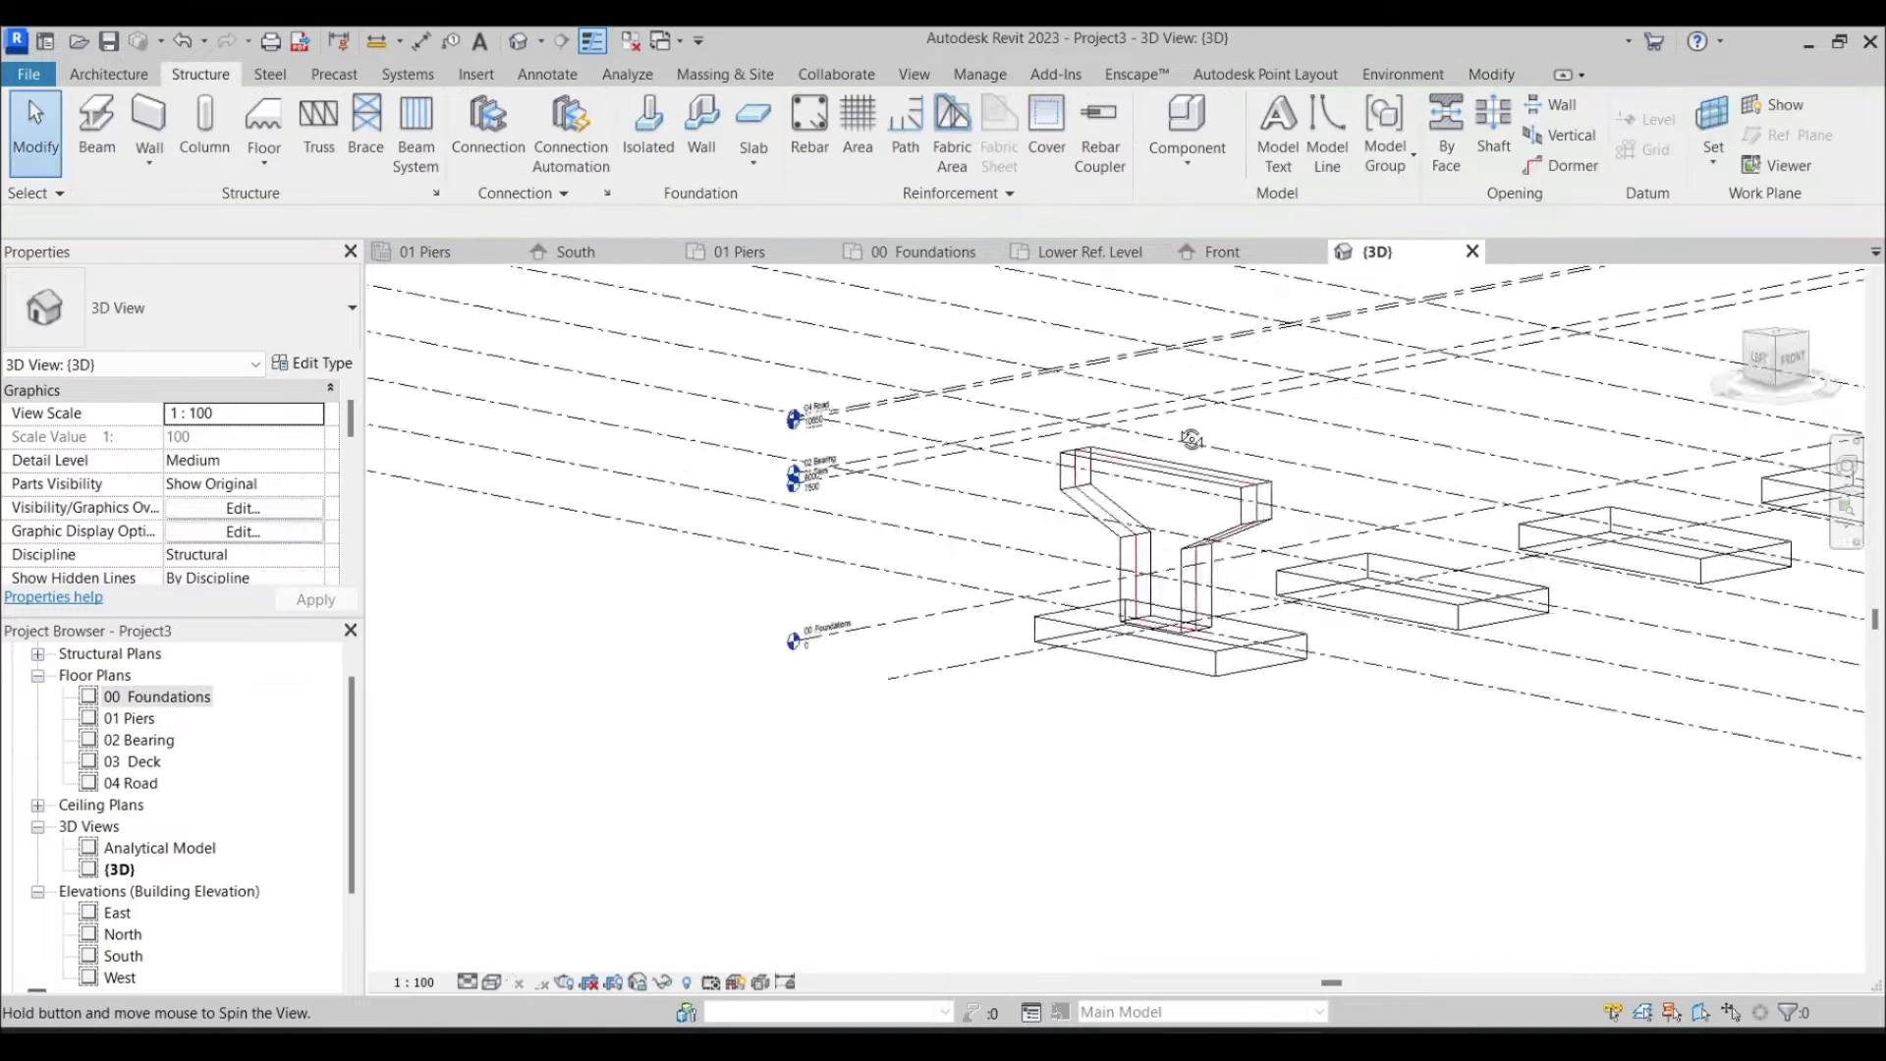
{"action": "scroll", "coordinate": [1134, 549], "scroll_direction": "down", "scroll_amount": 1}
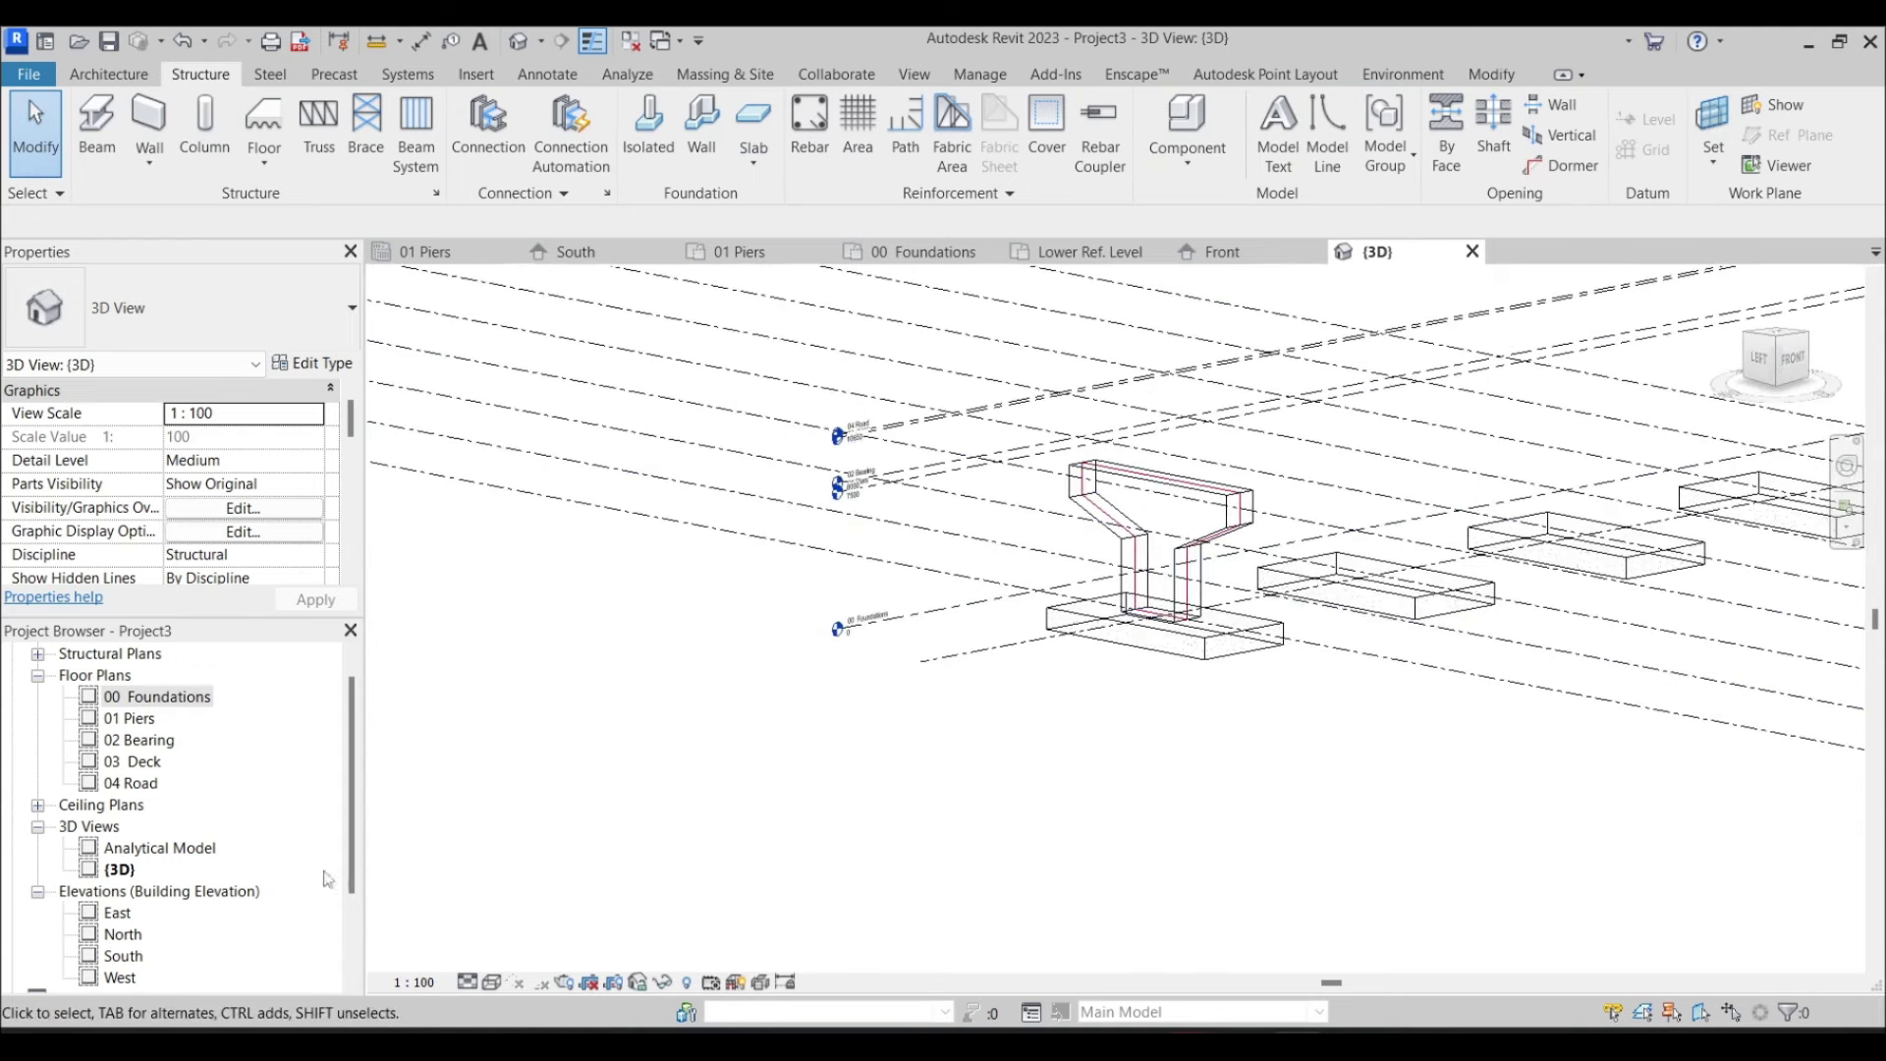
Open the South elevation and frame the pier with its grids and footings
{"action": "double_click", "coordinate": [116, 956]}
{"action": "scroll", "coordinate": [1111, 594], "scroll_direction": "up", "scroll_amount": 5}
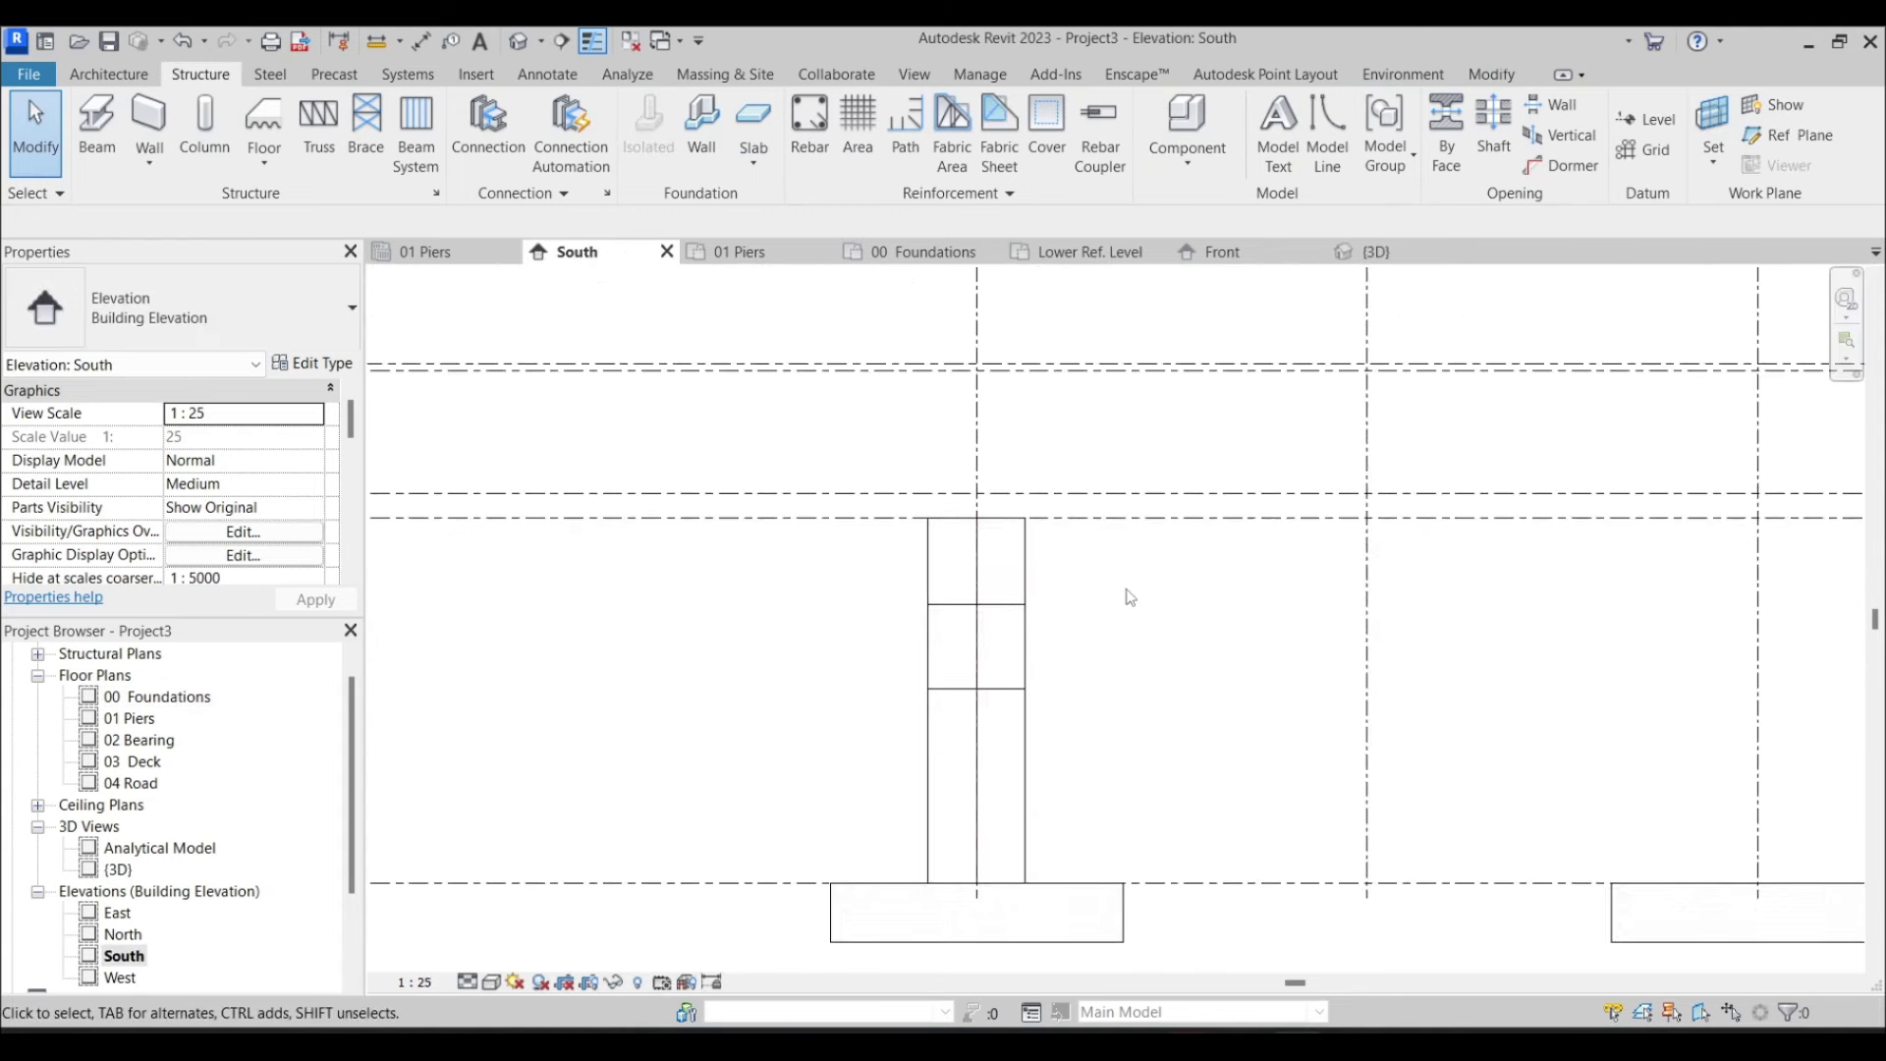
{"action": "scroll", "coordinate": [1068, 574], "scroll_direction": "down", "scroll_amount": 2}
{"action": "middle_click_drag", "start_coordinate": [1068, 575], "coordinate": [652, 523]}
{"action": "middle_click_drag", "start_coordinate": [1366, 539], "coordinate": [908, 511]}
{"action": "middle_click_drag", "start_coordinate": [1708, 472], "coordinate": [668, 539]}
{"action": "scroll", "coordinate": [669, 542], "scroll_direction": "up", "scroll_amount": 6}
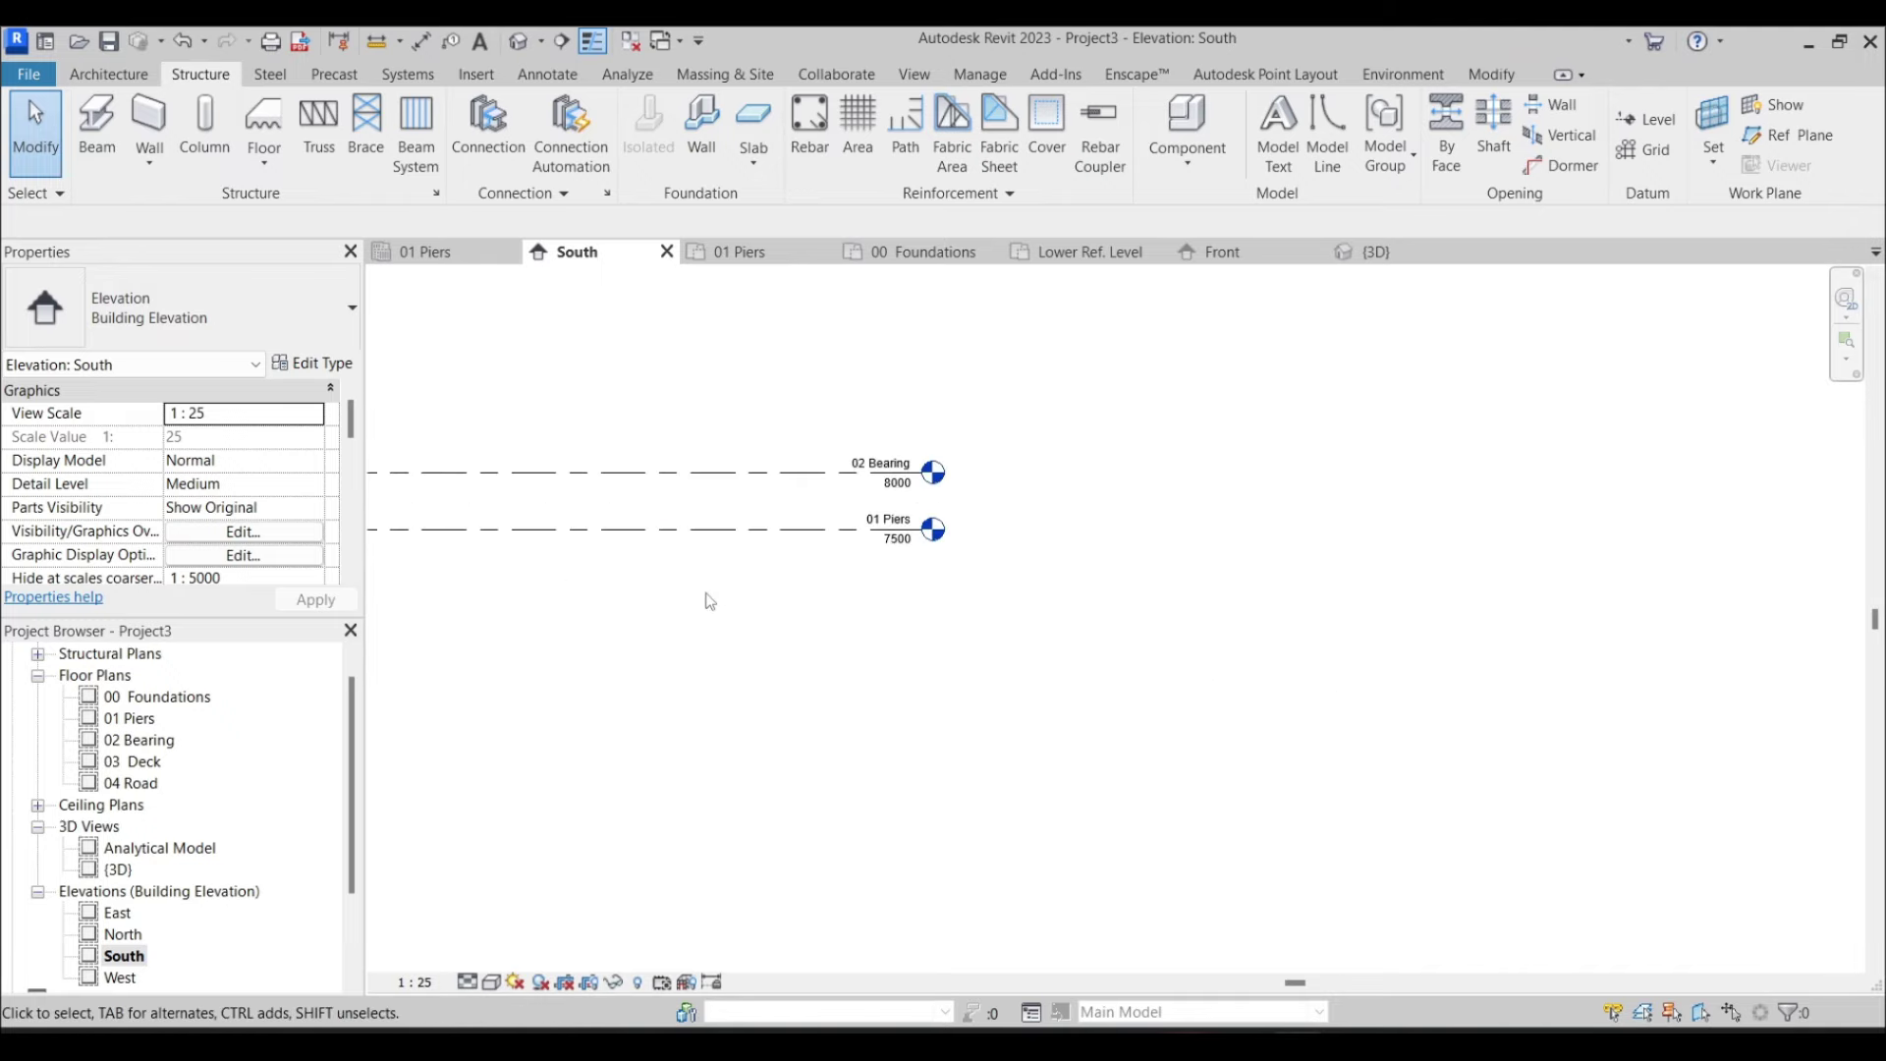
{"action": "scroll", "coordinate": [763, 625], "scroll_direction": "down", "scroll_amount": 4}
{"action": "middle_click_drag", "start_coordinate": [774, 677], "coordinate": [1413, 677]}
{"action": "scroll", "coordinate": [1412, 678], "scroll_direction": "down", "scroll_amount": 1}
{"action": "middle_click_drag", "start_coordinate": [815, 722], "coordinate": [1297, 728]}
{"action": "middle_click_drag", "start_coordinate": [609, 739], "coordinate": [1222, 505]}
{"action": "scroll", "coordinate": [1221, 505], "scroll_direction": "down", "scroll_amount": 1}
{"action": "middle_click_drag", "start_coordinate": [871, 570], "coordinate": [1521, 604]}
{"action": "scroll", "coordinate": [883, 501], "scroll_direction": "up", "scroll_amount": 3}
Move the left pier column onto the next grid line
{"action": "left_click", "coordinate": [1105, 465]}
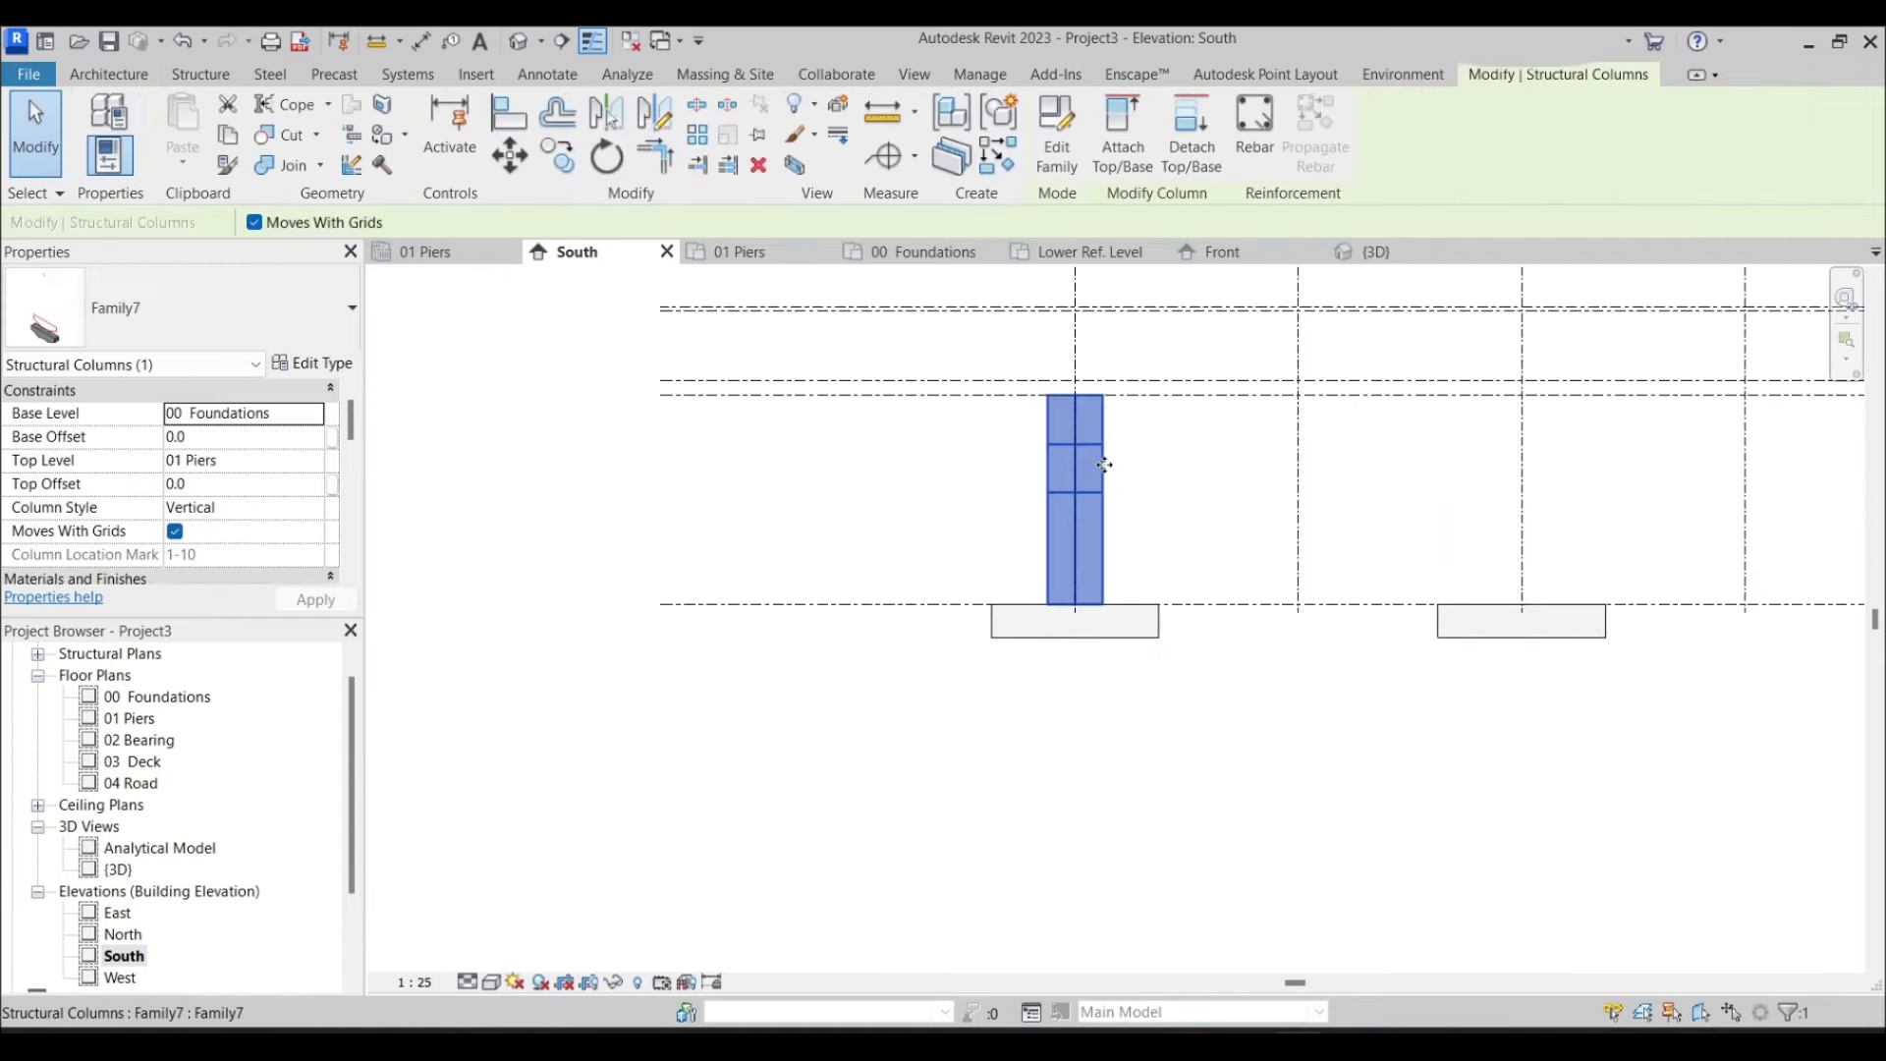
{"action": "middle_click_drag", "start_coordinate": [947, 445], "coordinate": [432, 564]}
{"action": "left_click", "coordinate": [510, 156]}
{"action": "scroll", "coordinate": [576, 521], "scroll_direction": "up", "scroll_amount": 2}
{"action": "left_click", "coordinate": [538, 521]}
{"action": "middle_click_drag", "start_coordinate": [987, 500], "coordinate": [504, 350]}
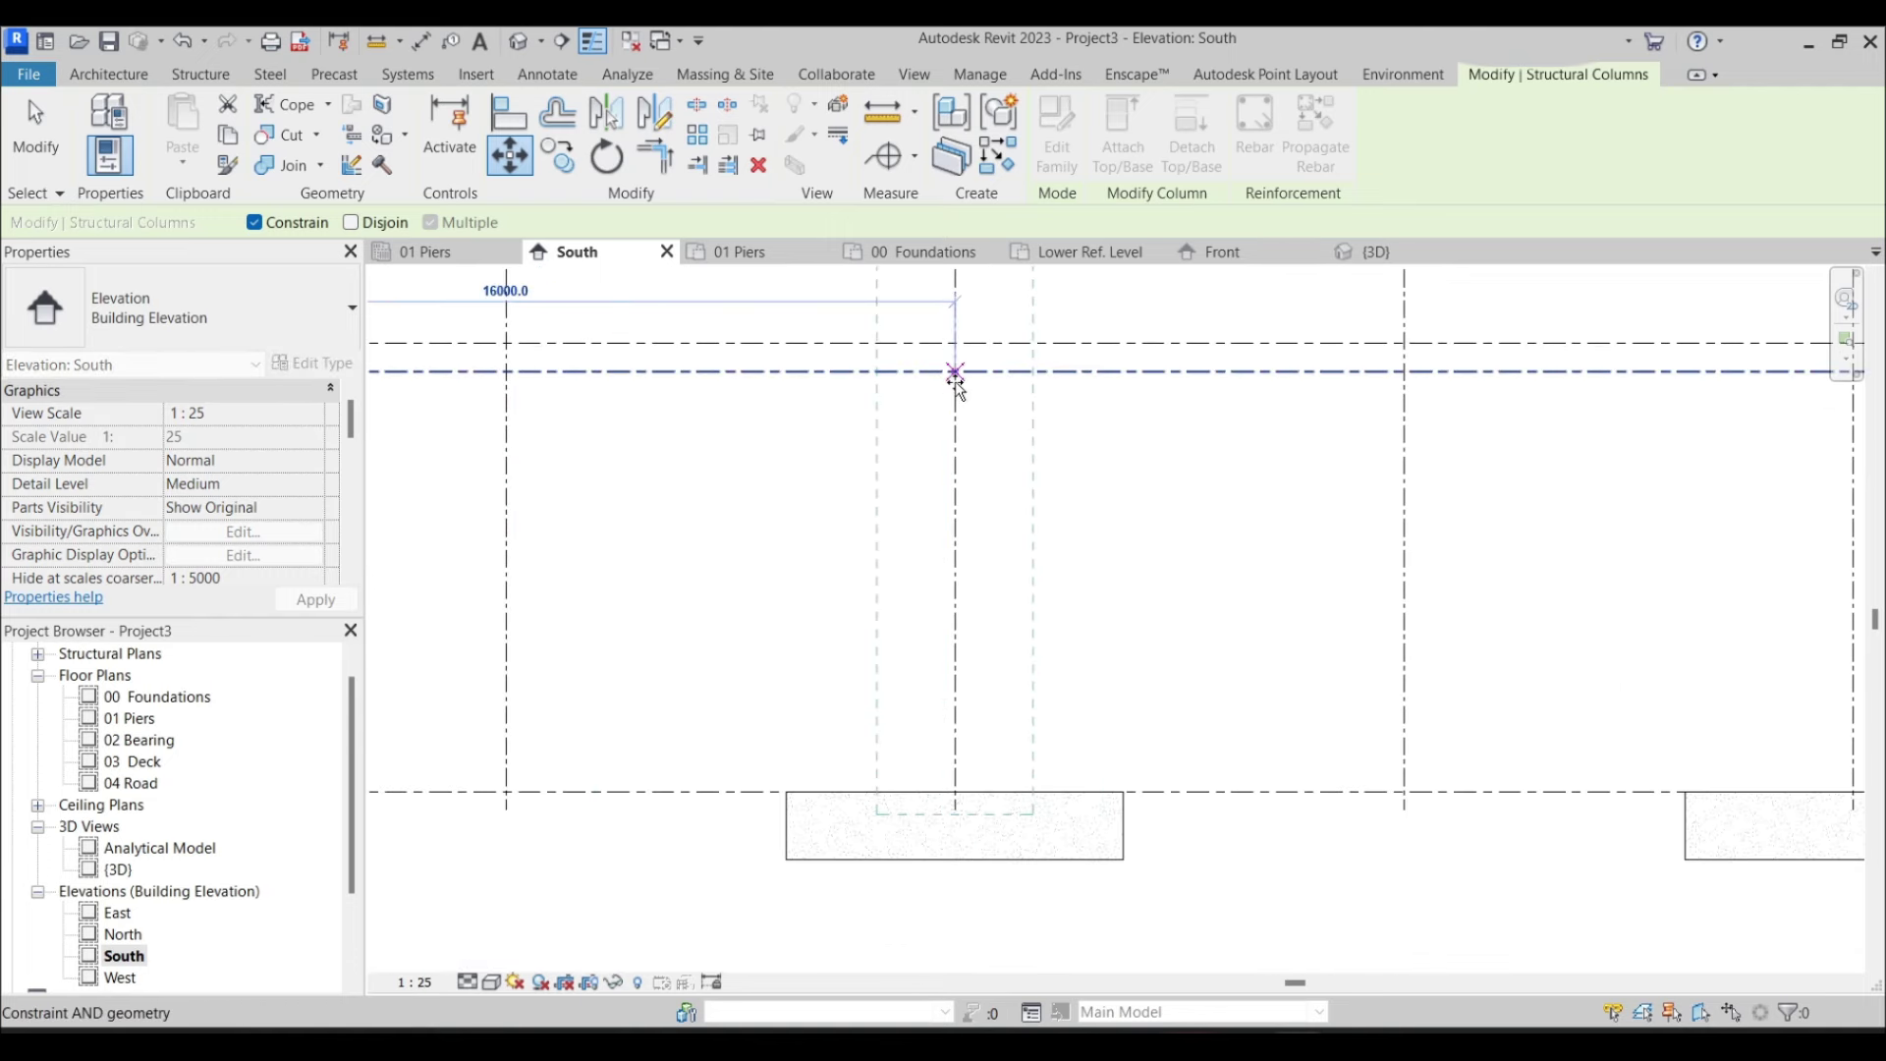
{"action": "left_click", "coordinate": [573, 156]}
{"action": "scroll", "coordinate": [1140, 761], "scroll_direction": "down", "scroll_amount": 2}
{"action": "middle_click_drag", "start_coordinate": [1140, 761], "coordinate": [1758, 764]}
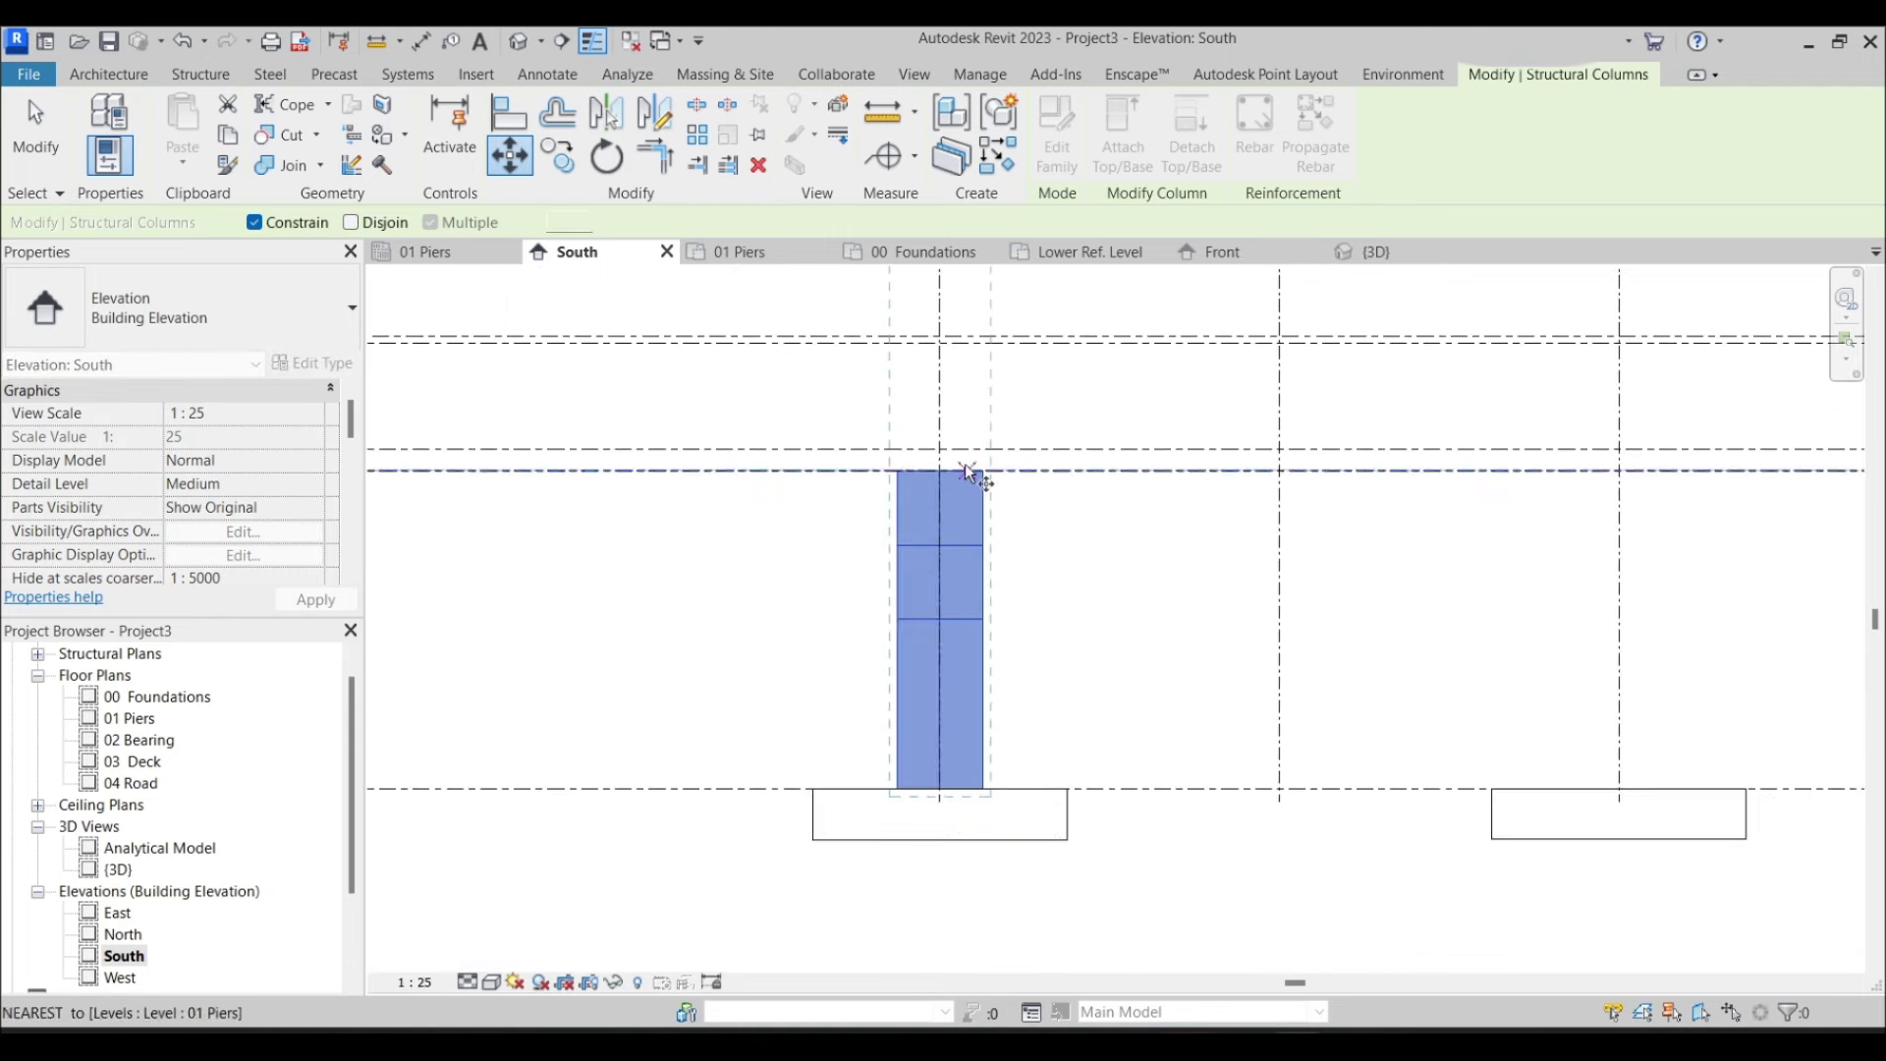
Copy the pier onto the four remaining grid lines over the footings
{"action": "left_click", "coordinate": [940, 470]}
{"action": "scroll", "coordinate": [1222, 538], "scroll_direction": "down", "scroll_amount": 4}
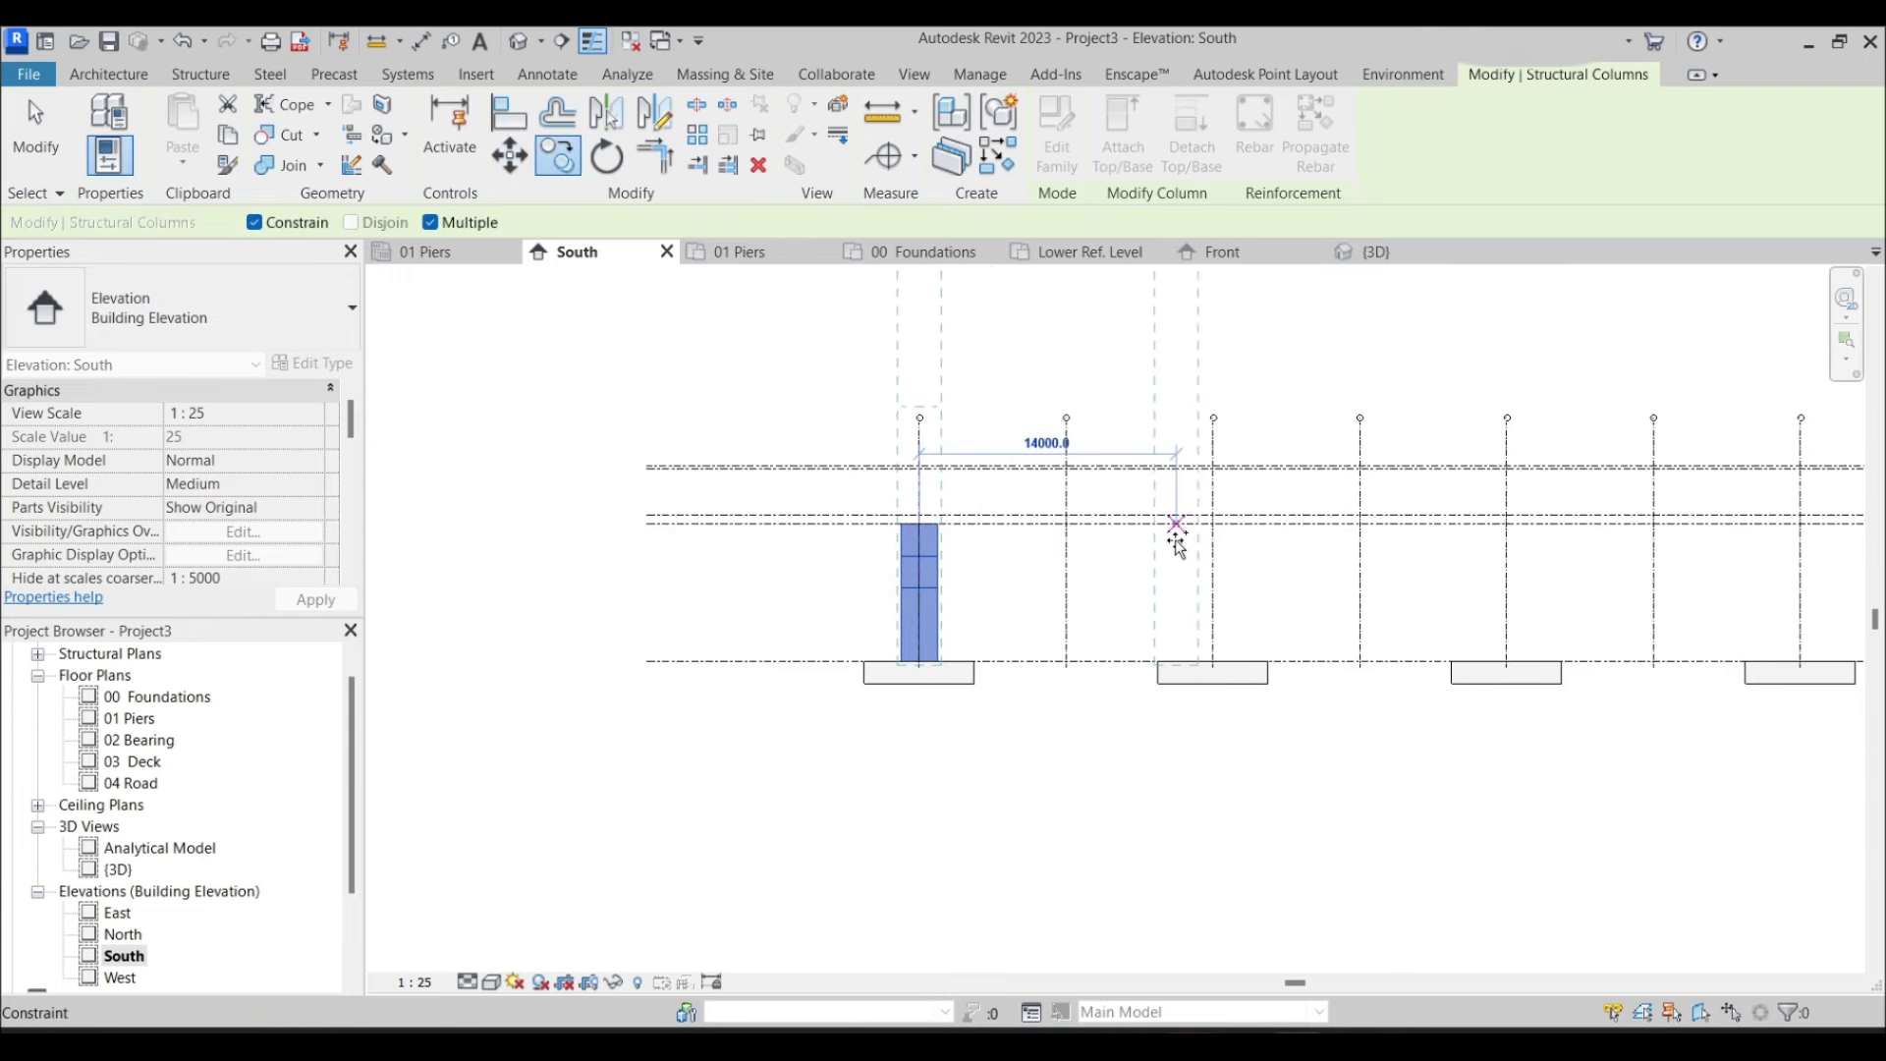
{"action": "left_click", "coordinate": [1216, 524]}
{"action": "left_click", "coordinate": [1507, 523]}
{"action": "middle_click_drag", "start_coordinate": [1720, 541], "coordinate": [1180, 523]}
{"action": "left_click", "coordinate": [1257, 511]}
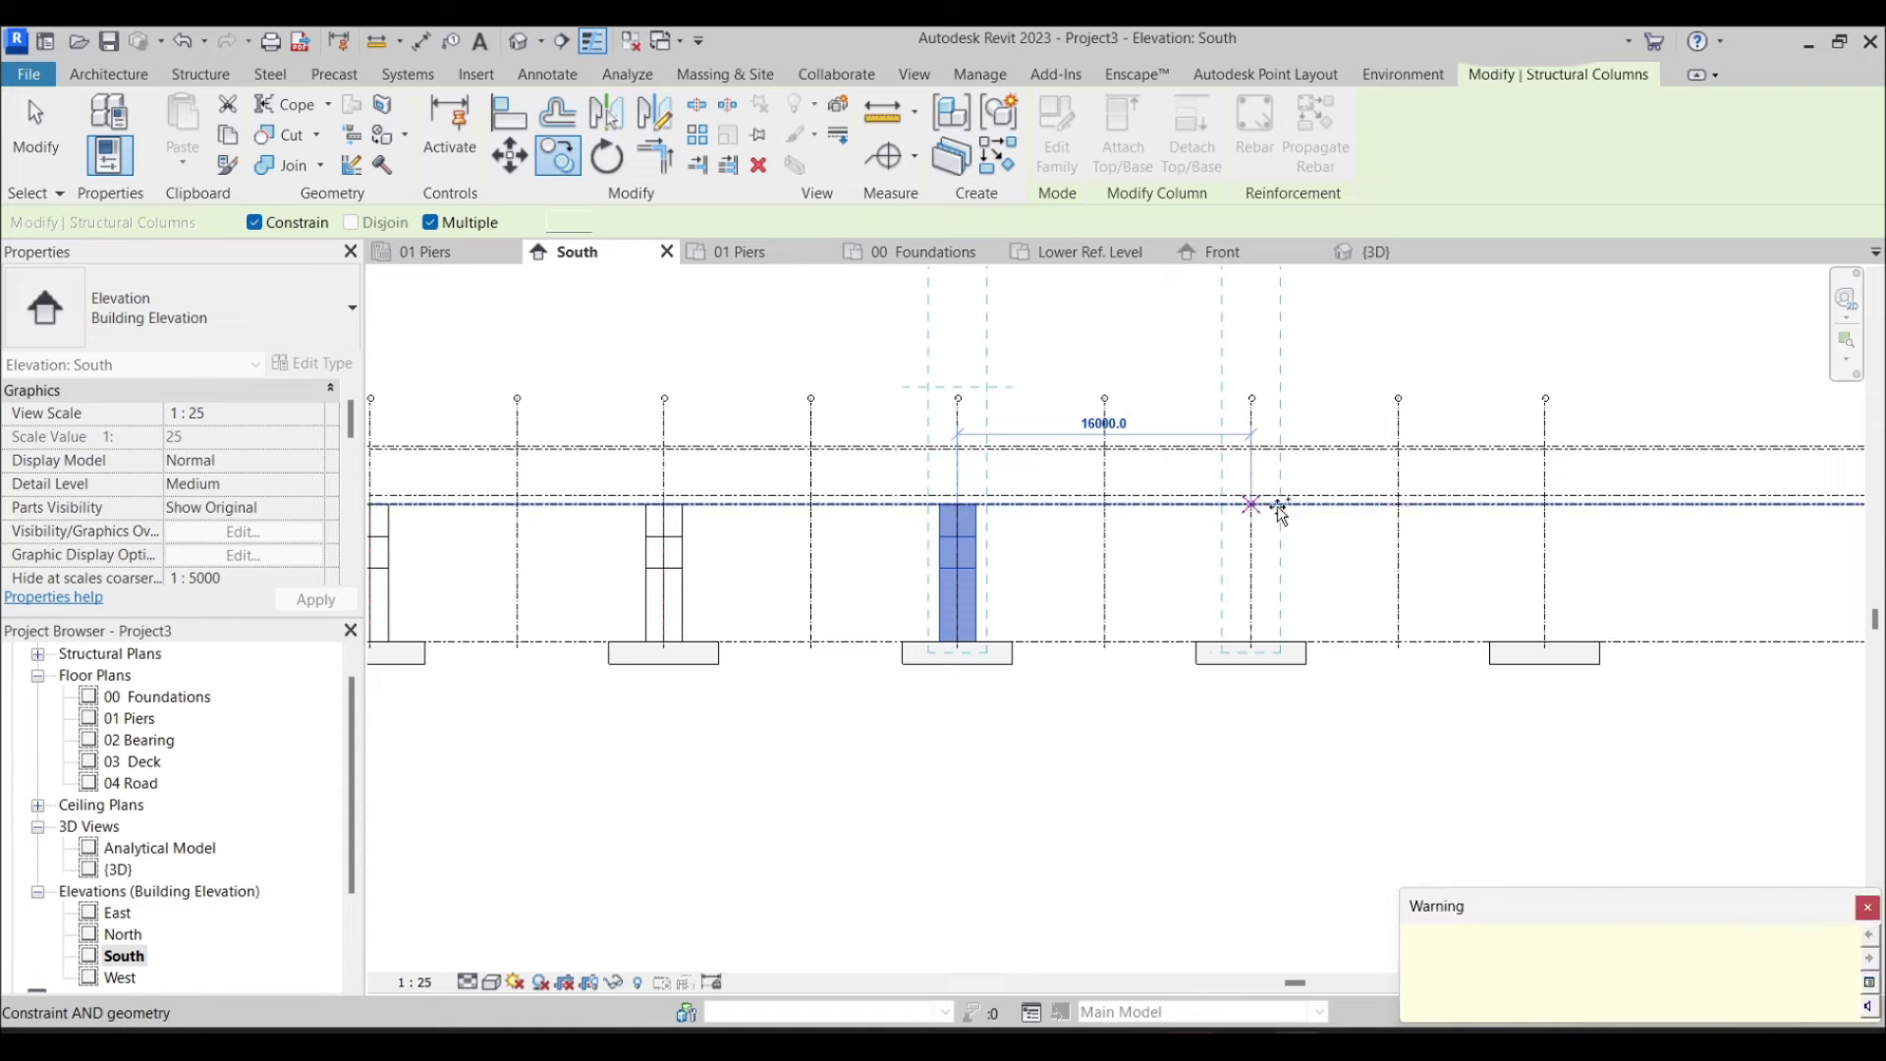
{"action": "left_click", "coordinate": [1545, 515]}
{"action": "middle_click_drag", "start_coordinate": [1544, 514], "coordinate": [1050, 528]}
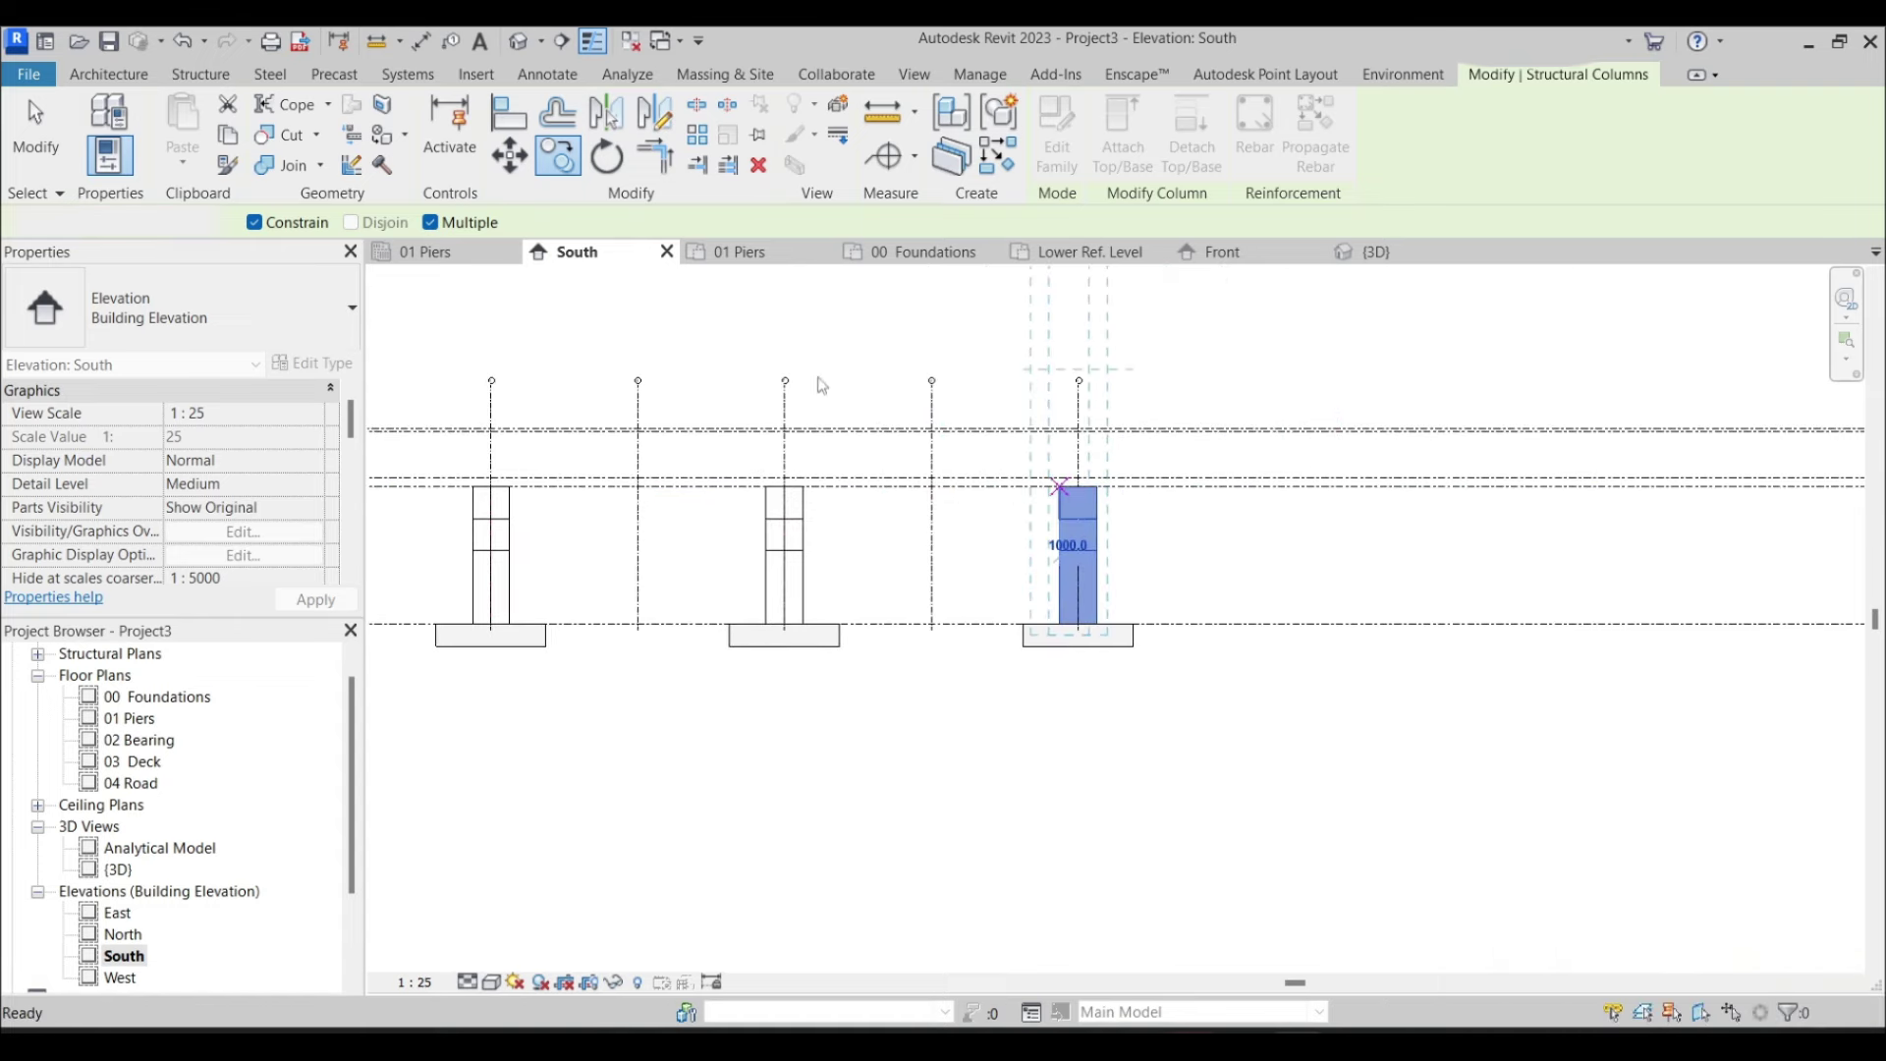
{"action": "key", "text": "Escape"}
Switch to the default 3D view, orbit to check all piers, and select the right one
{"action": "left_click", "coordinate": [539, 45]}
{"action": "left_click", "coordinate": [573, 71]}
{"action": "middle_click_drag", "start_coordinate": [830, 511], "coordinate": [772, 542], "text": "shift"}
{"action": "scroll", "coordinate": [1631, 421], "scroll_direction": "up", "scroll_amount": 5}
{"action": "middle_click_drag", "start_coordinate": [1631, 421], "coordinate": [801, 630]}
{"action": "scroll", "coordinate": [939, 434], "scroll_direction": "down", "scroll_amount": 3}
{"action": "left_click", "coordinate": [1317, 514]}
{"action": "key", "text": "Escape"}
{"action": "left_click", "coordinate": [1326, 510]}
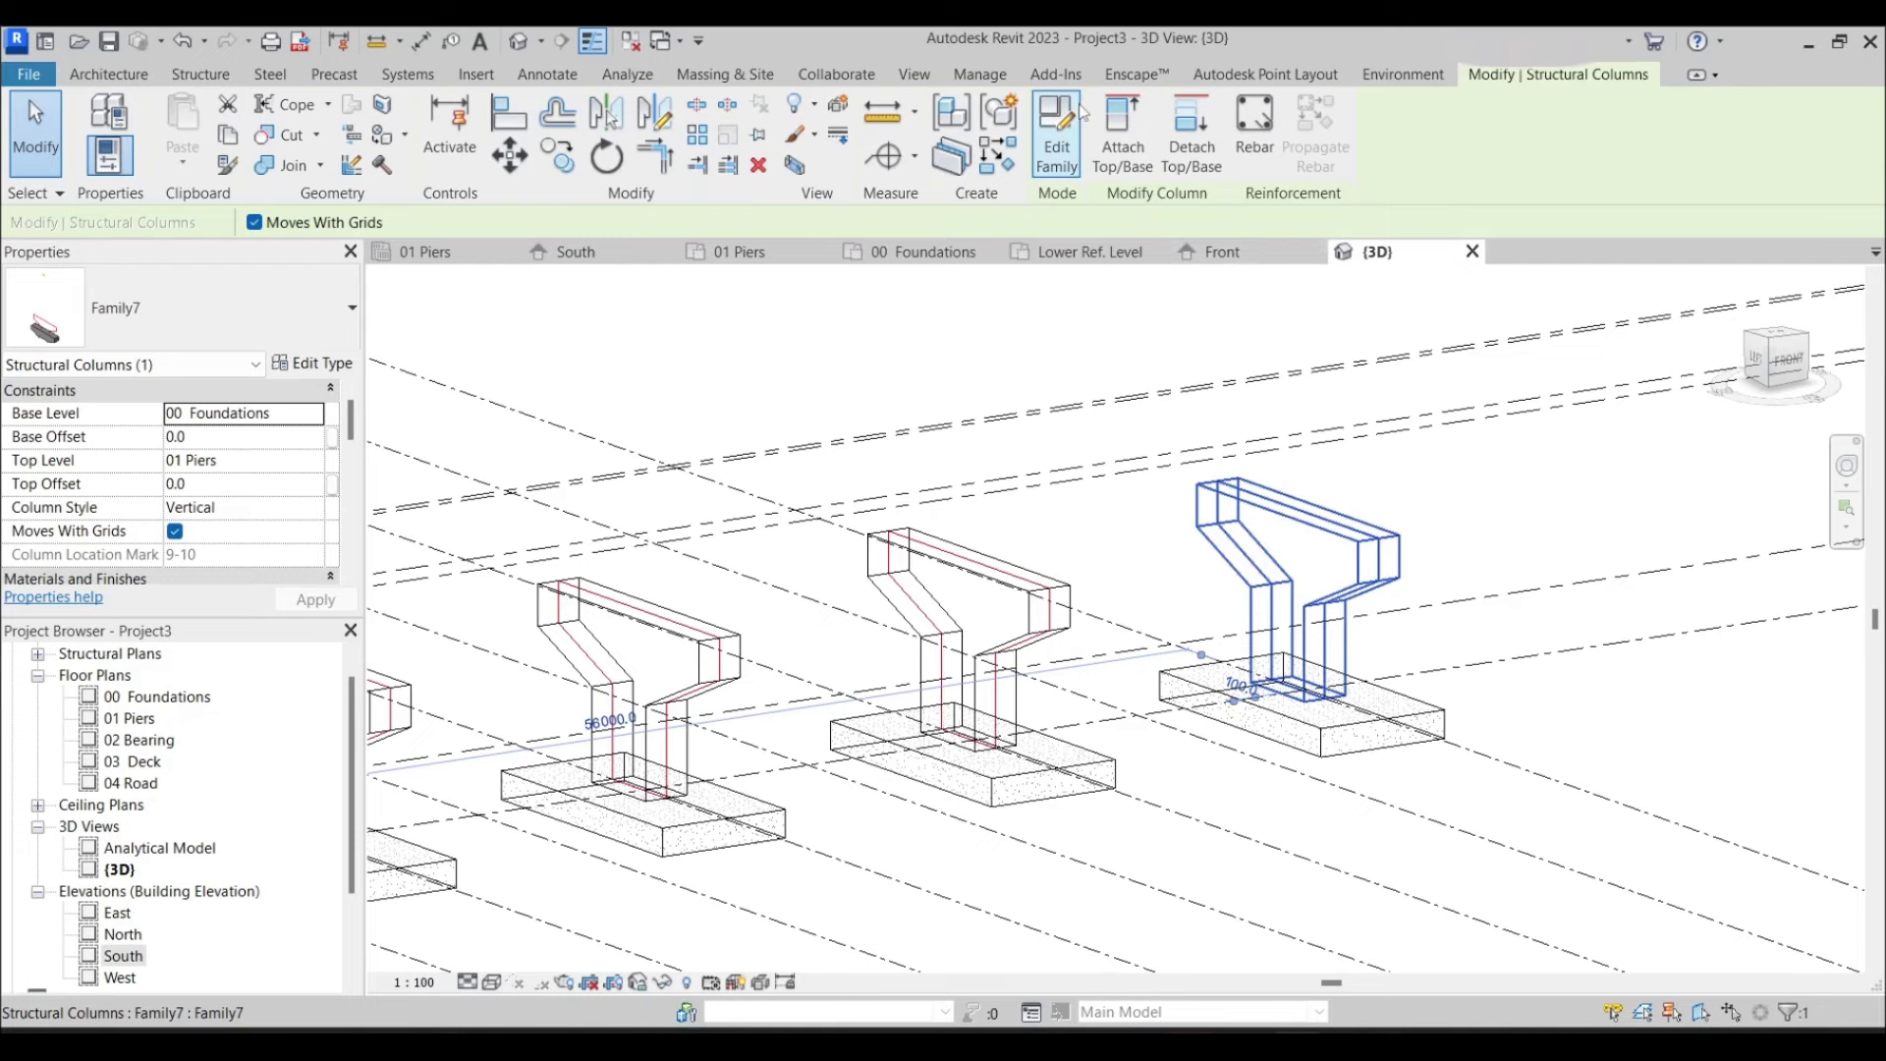
Reload the edited pier family into the project, overwriting the existing version
{"action": "left_click", "coordinate": [1058, 138]}
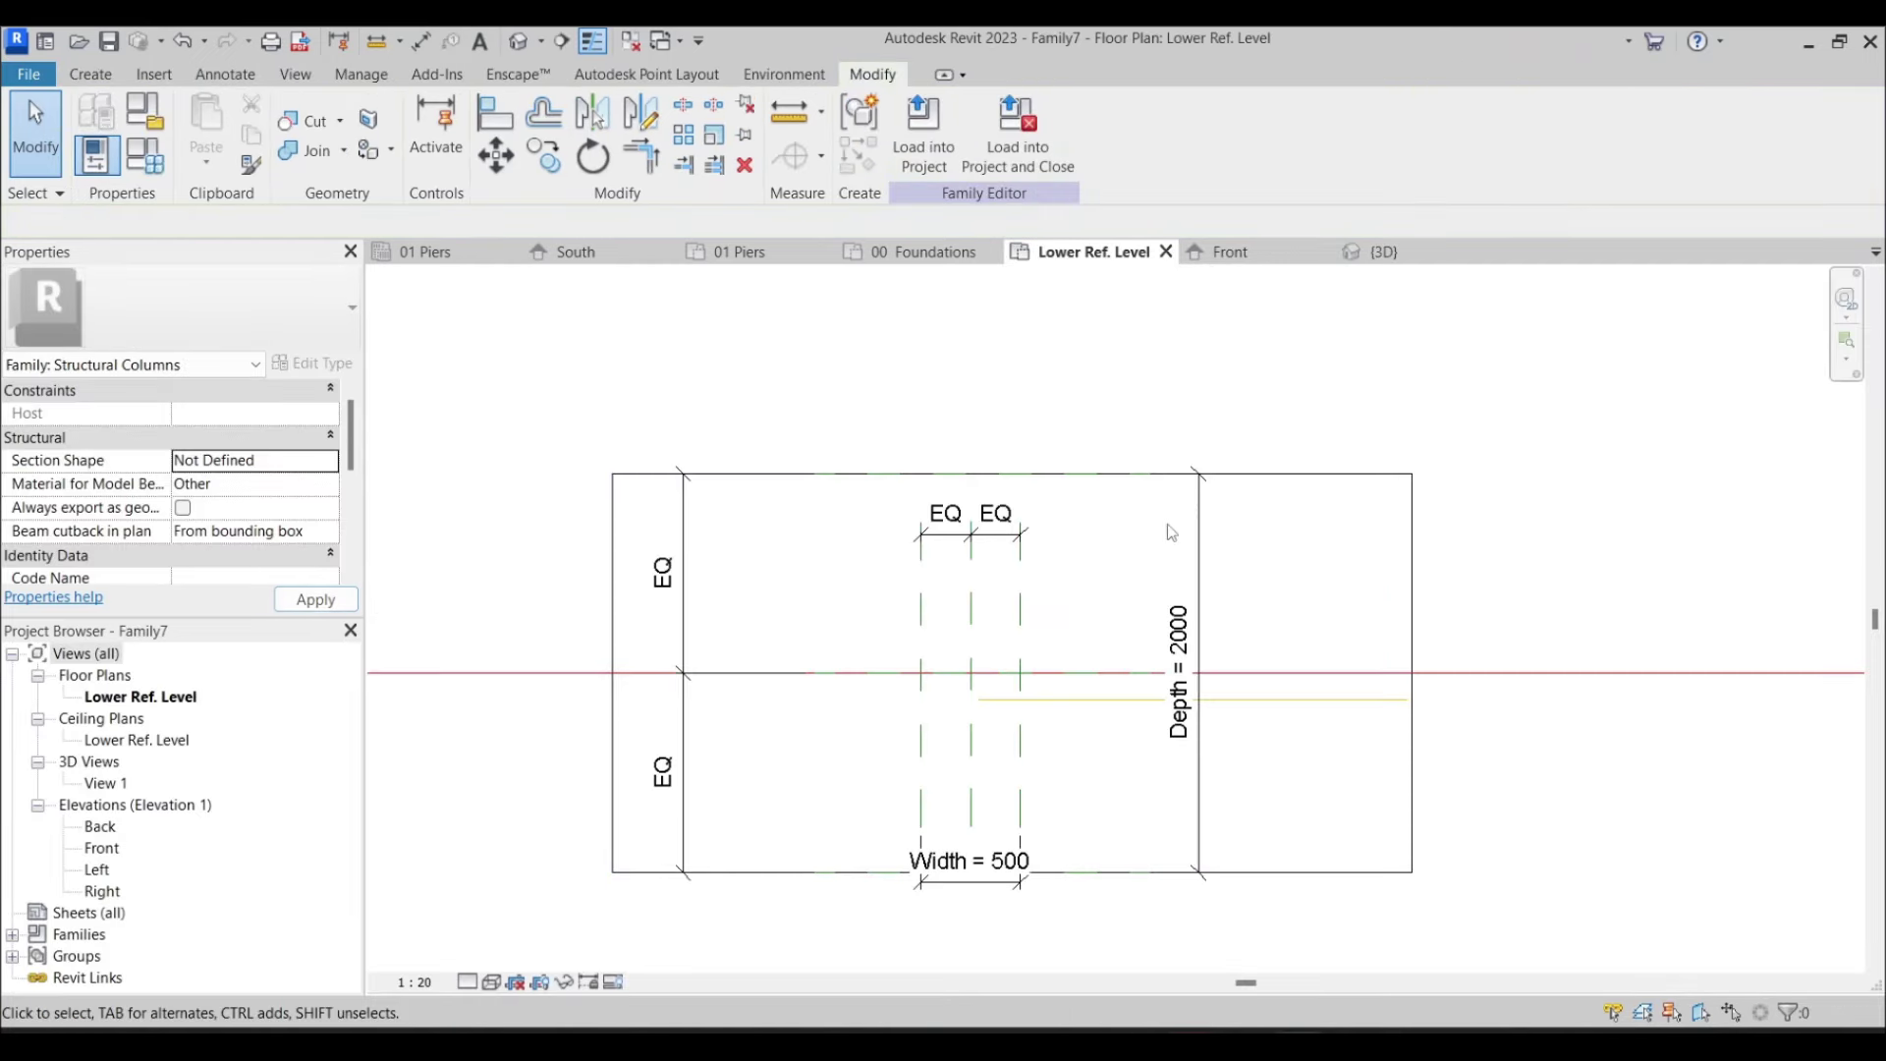
{"action": "left_click", "coordinate": [1311, 700]}
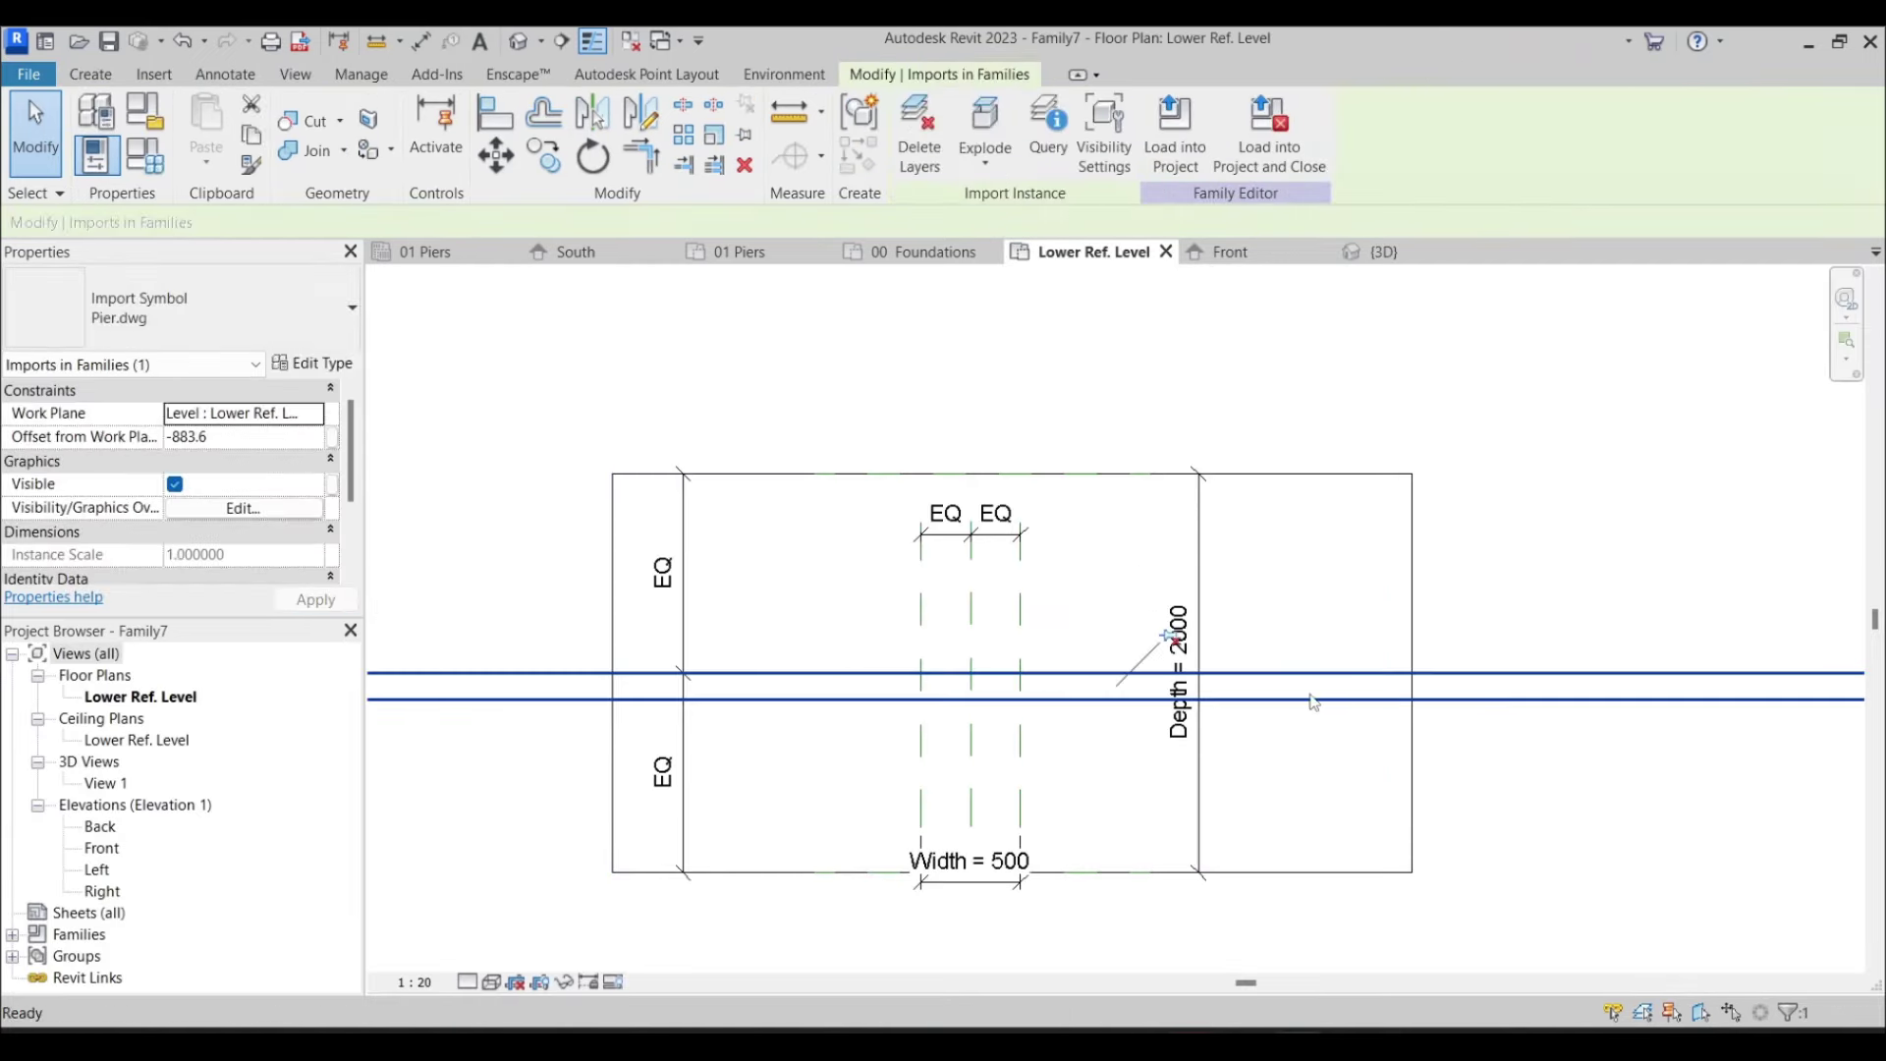
{"action": "key", "text": "Escape"}
{"action": "left_click", "coordinate": [923, 132]}
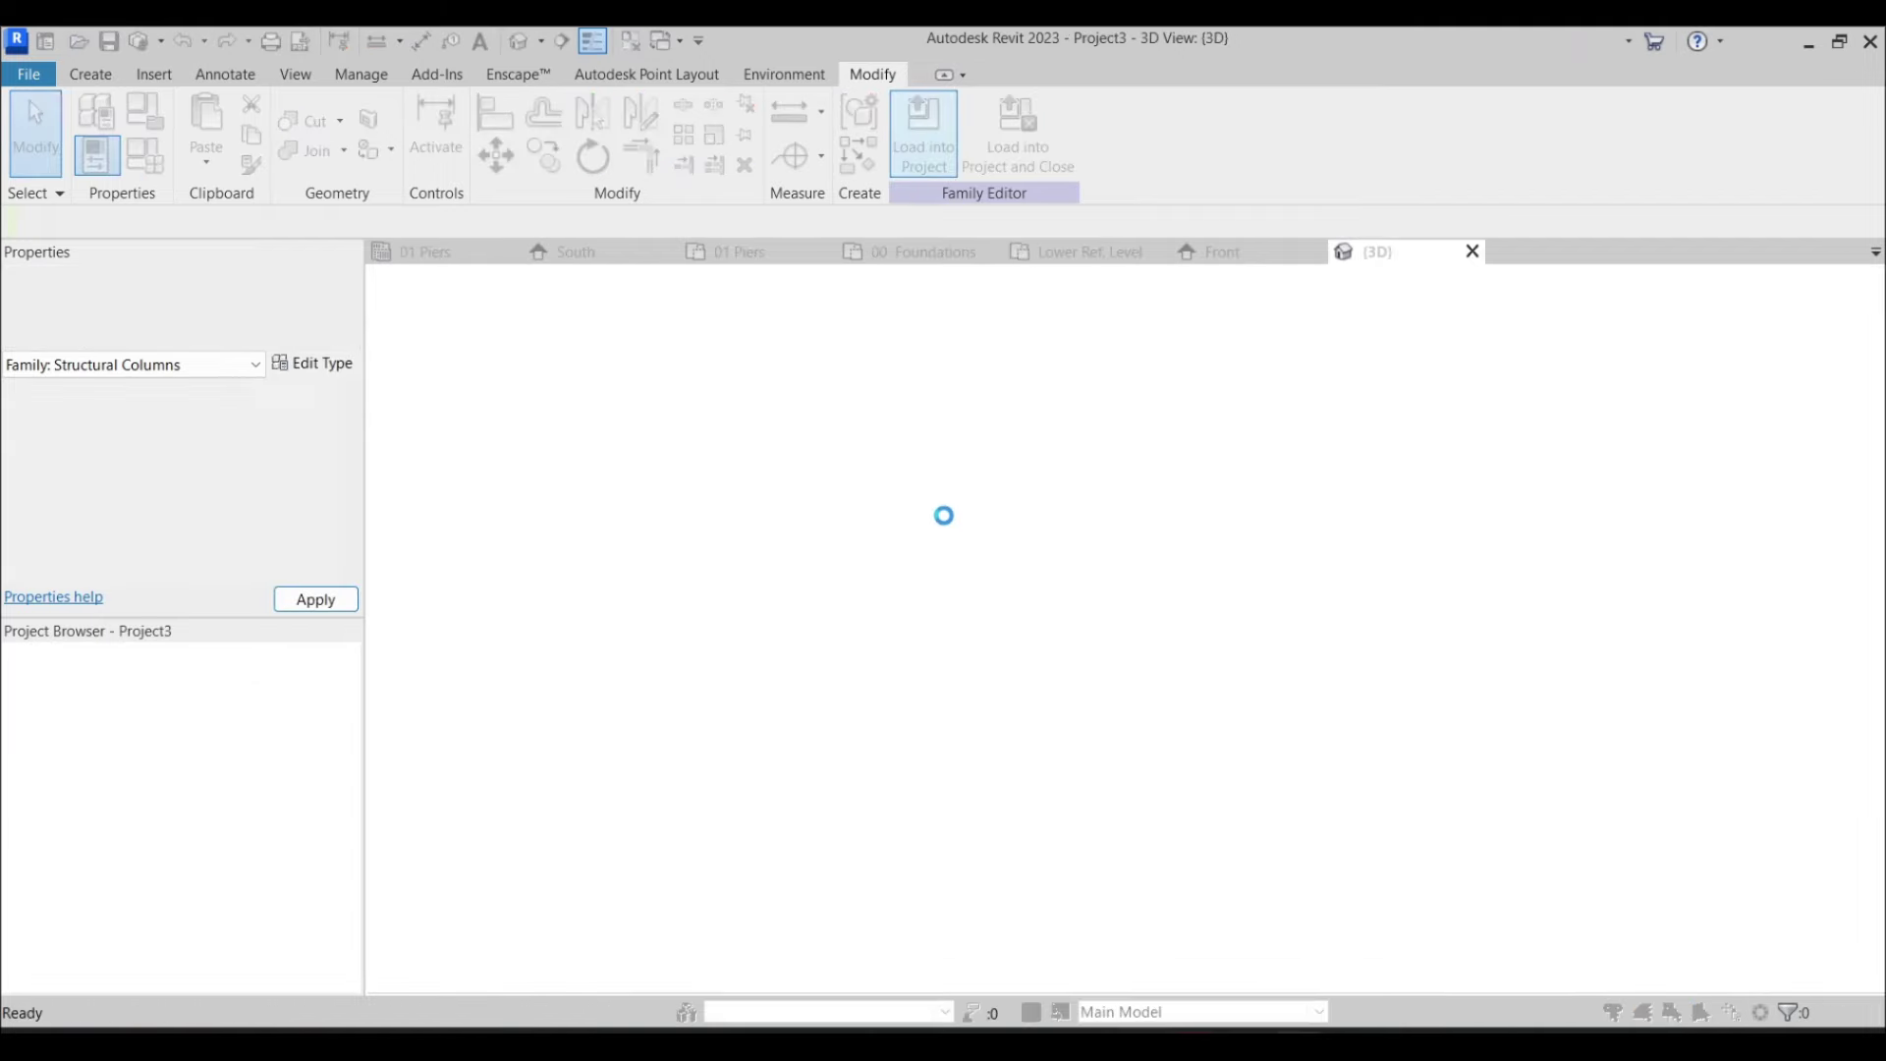
{"action": "left_click", "coordinate": [924, 477]}
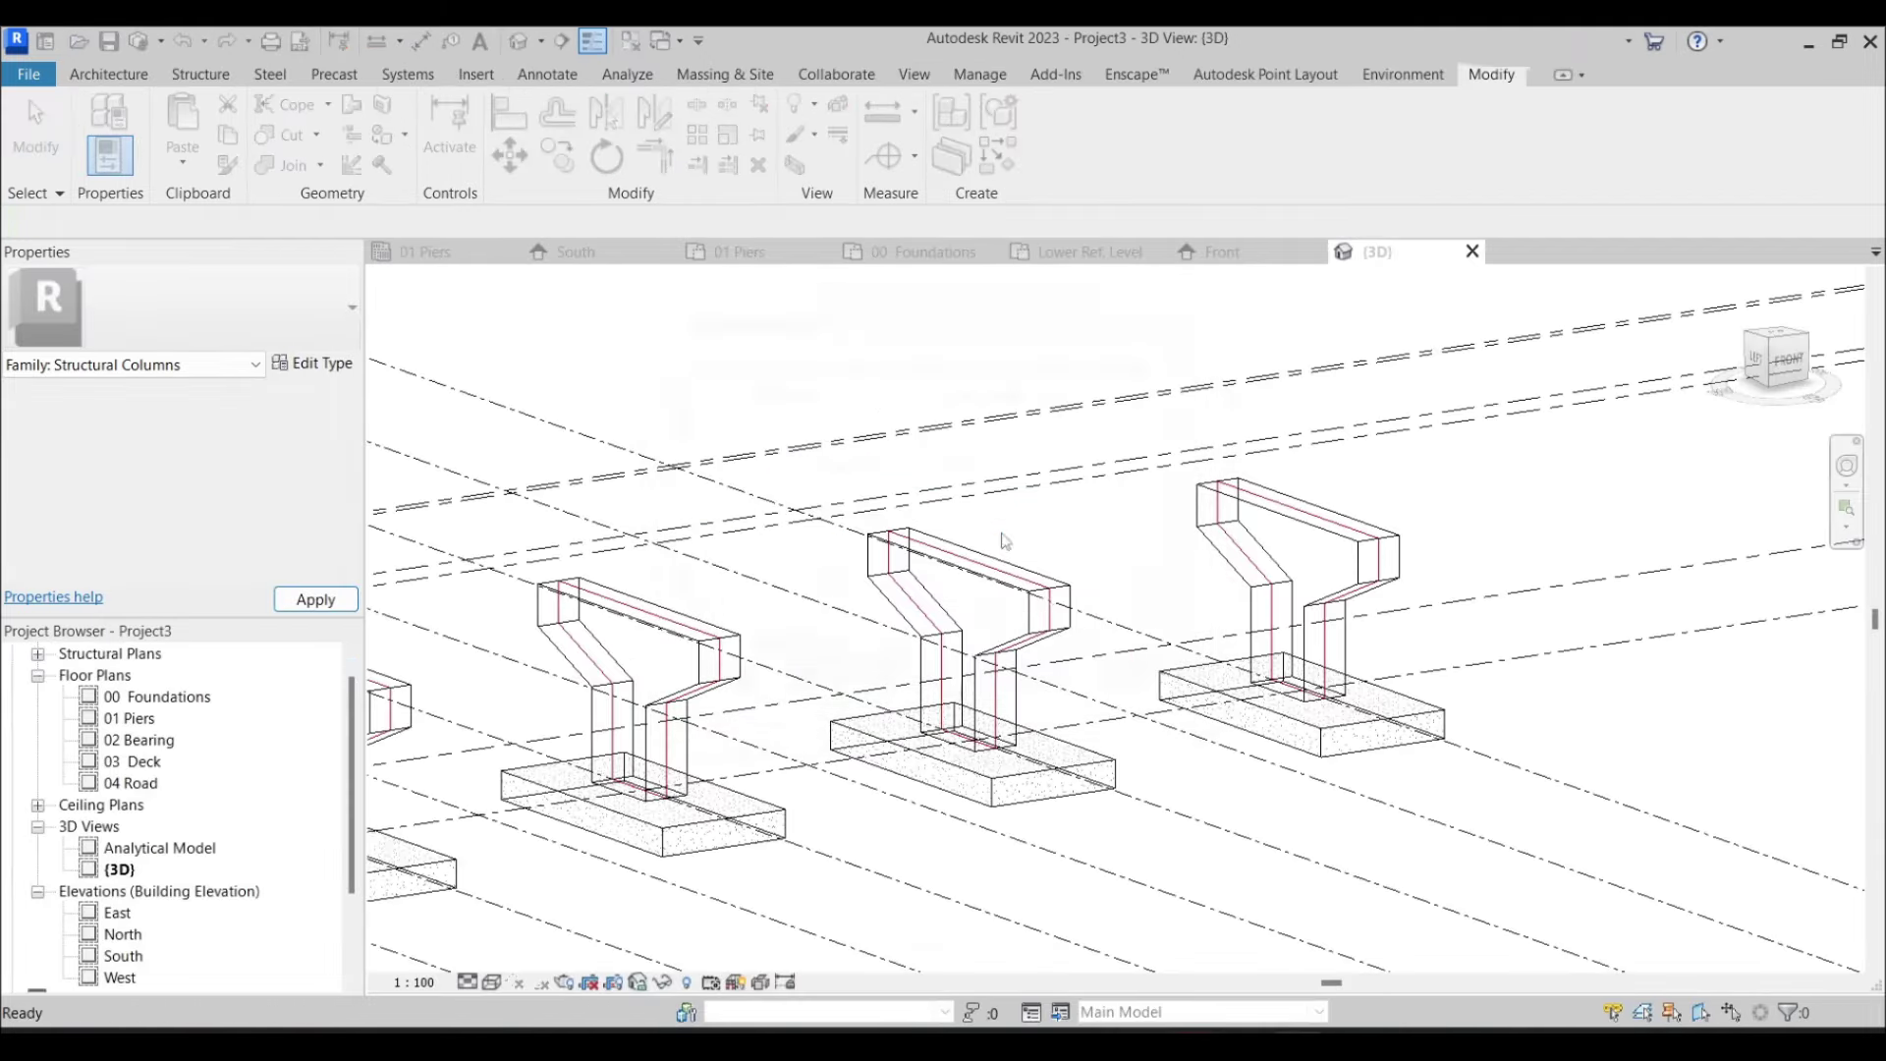
Switch the 3D view of the piers to the Realistic visual style
{"action": "scroll", "coordinate": [1051, 606], "scroll_direction": "down", "scroll_amount": 5}
{"action": "middle_click_drag", "start_coordinate": [1014, 636], "coordinate": [923, 678], "text": "shift"}
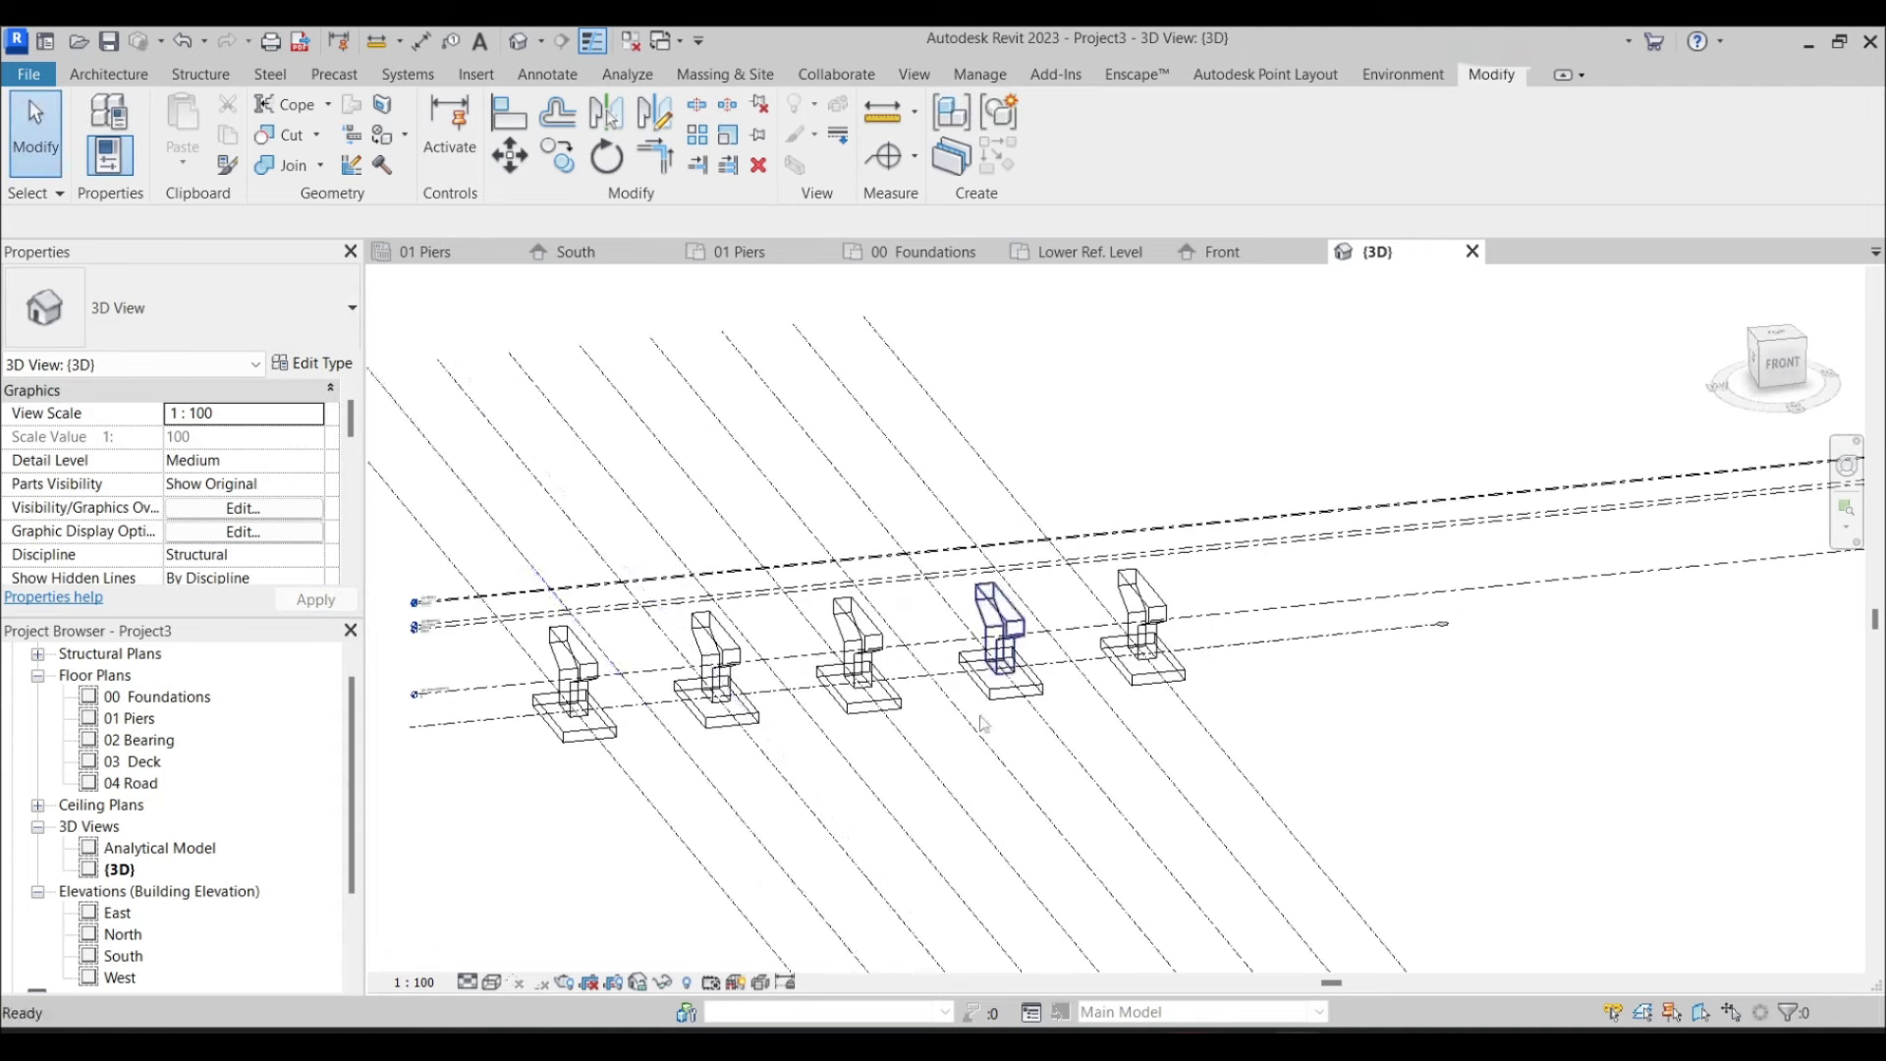
{"action": "left_click", "coordinate": [492, 982]}
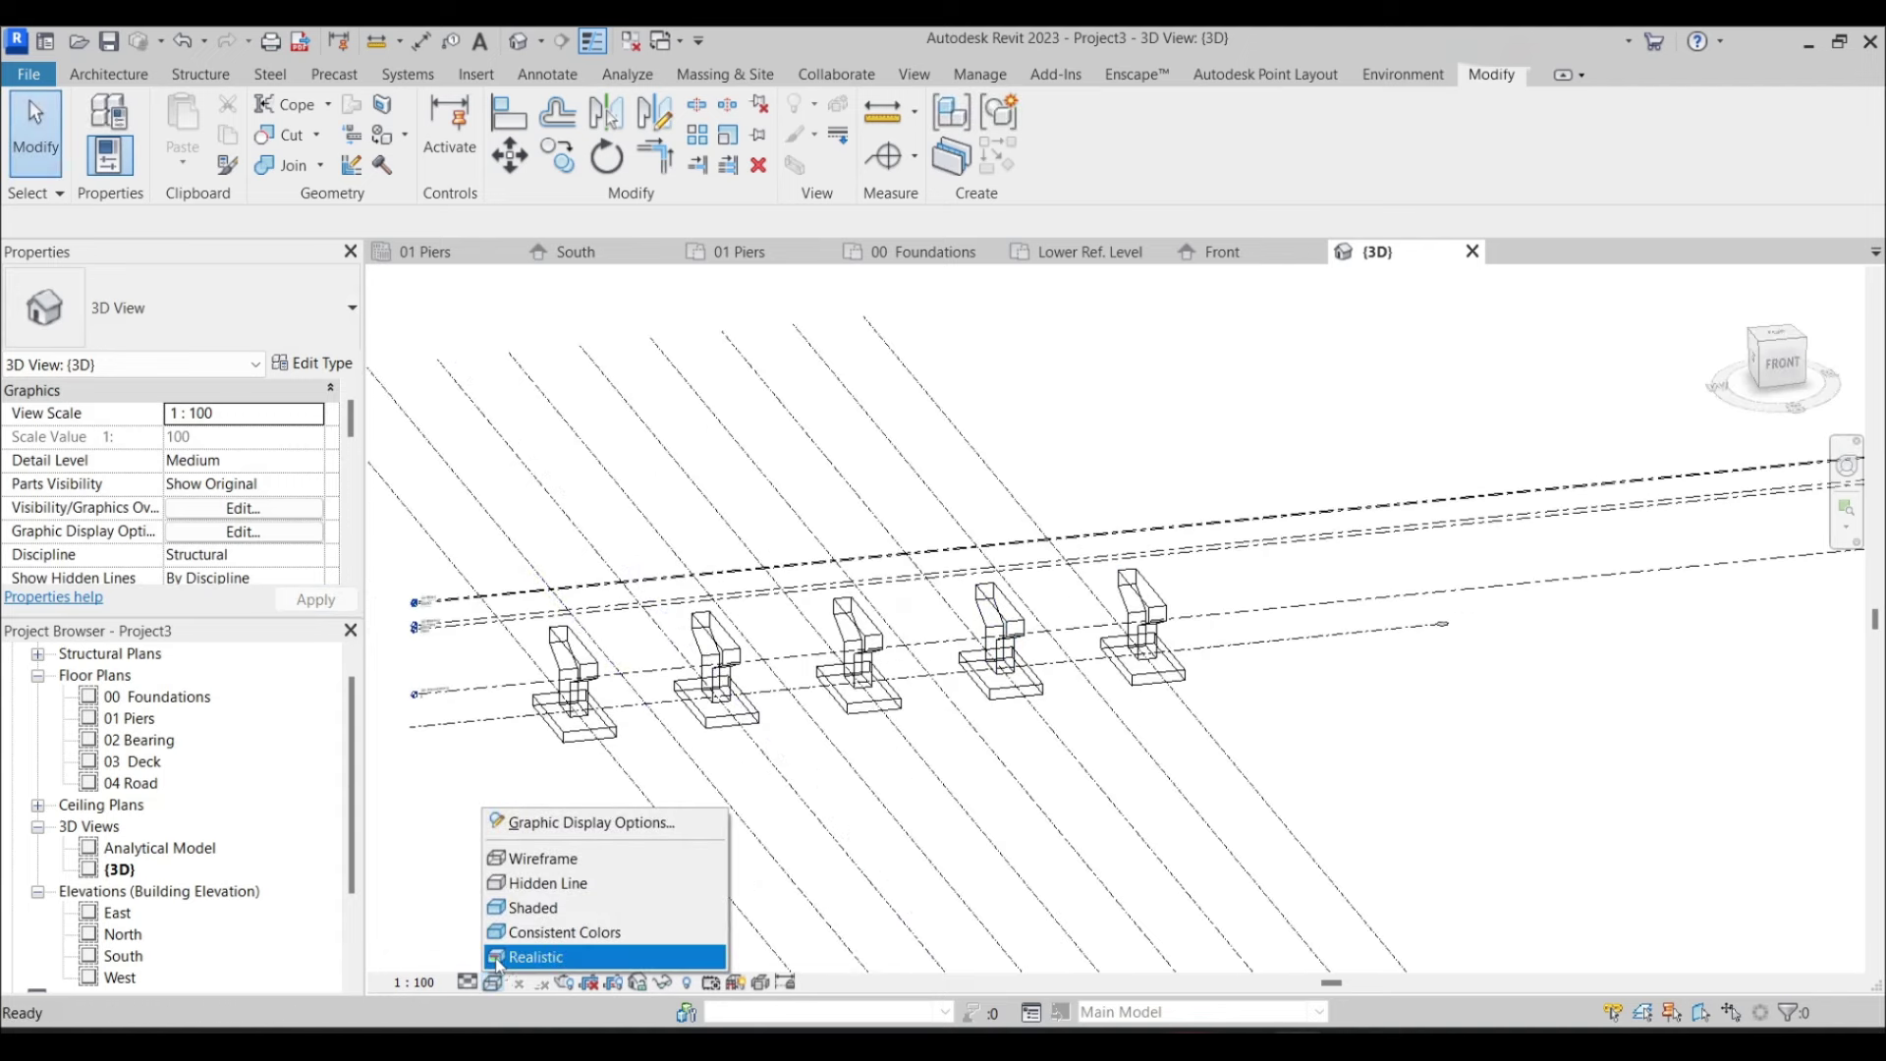
{"action": "left_click", "coordinate": [536, 957]}
Bring the row of piers into view, then select the first pier and reopen its family
{"action": "middle_click_drag", "start_coordinate": [661, 787], "coordinate": [688, 727], "text": "shift"}
{"action": "scroll", "coordinate": [747, 698], "scroll_direction": "up", "scroll_amount": 4}
{"action": "scroll", "coordinate": [771, 684], "scroll_direction": "up", "scroll_amount": 4}
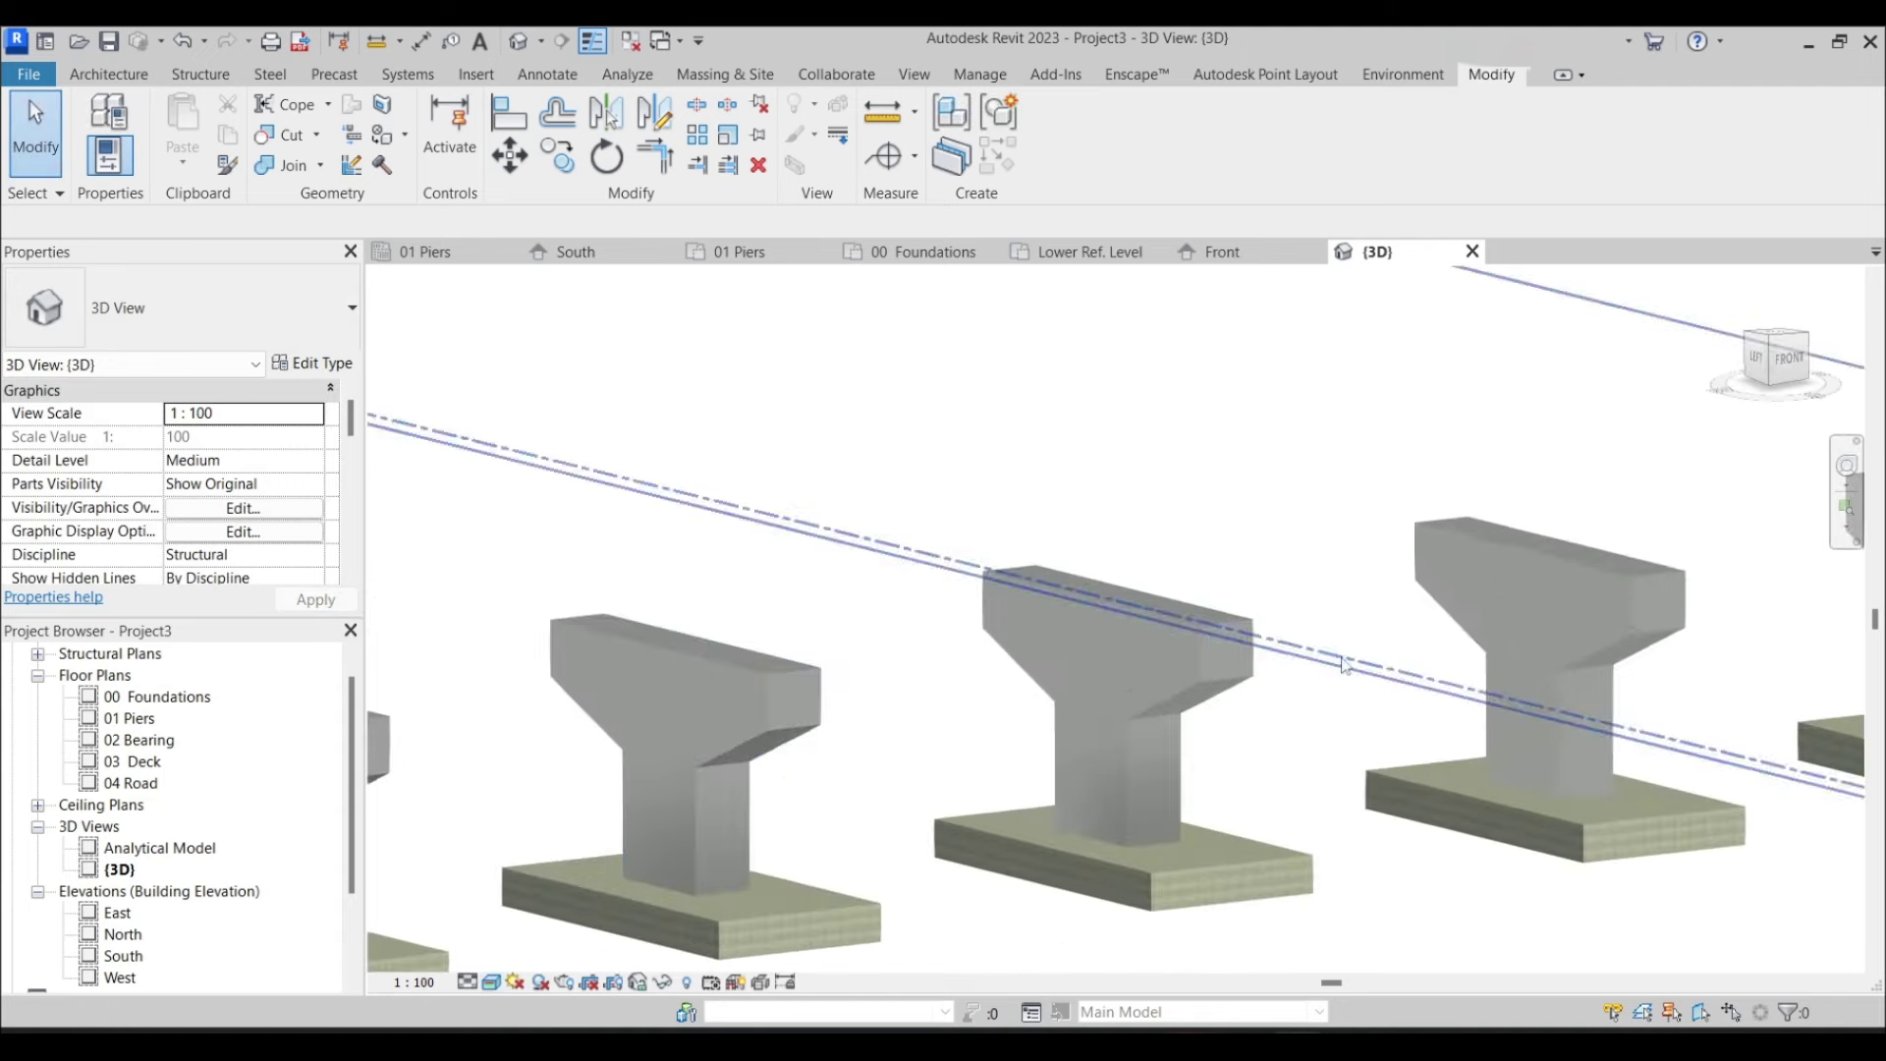
{"action": "scroll", "coordinate": [1361, 680], "scroll_direction": "down", "scroll_amount": 6}
{"action": "middle_click_drag", "start_coordinate": [1195, 704], "coordinate": [1086, 739]}
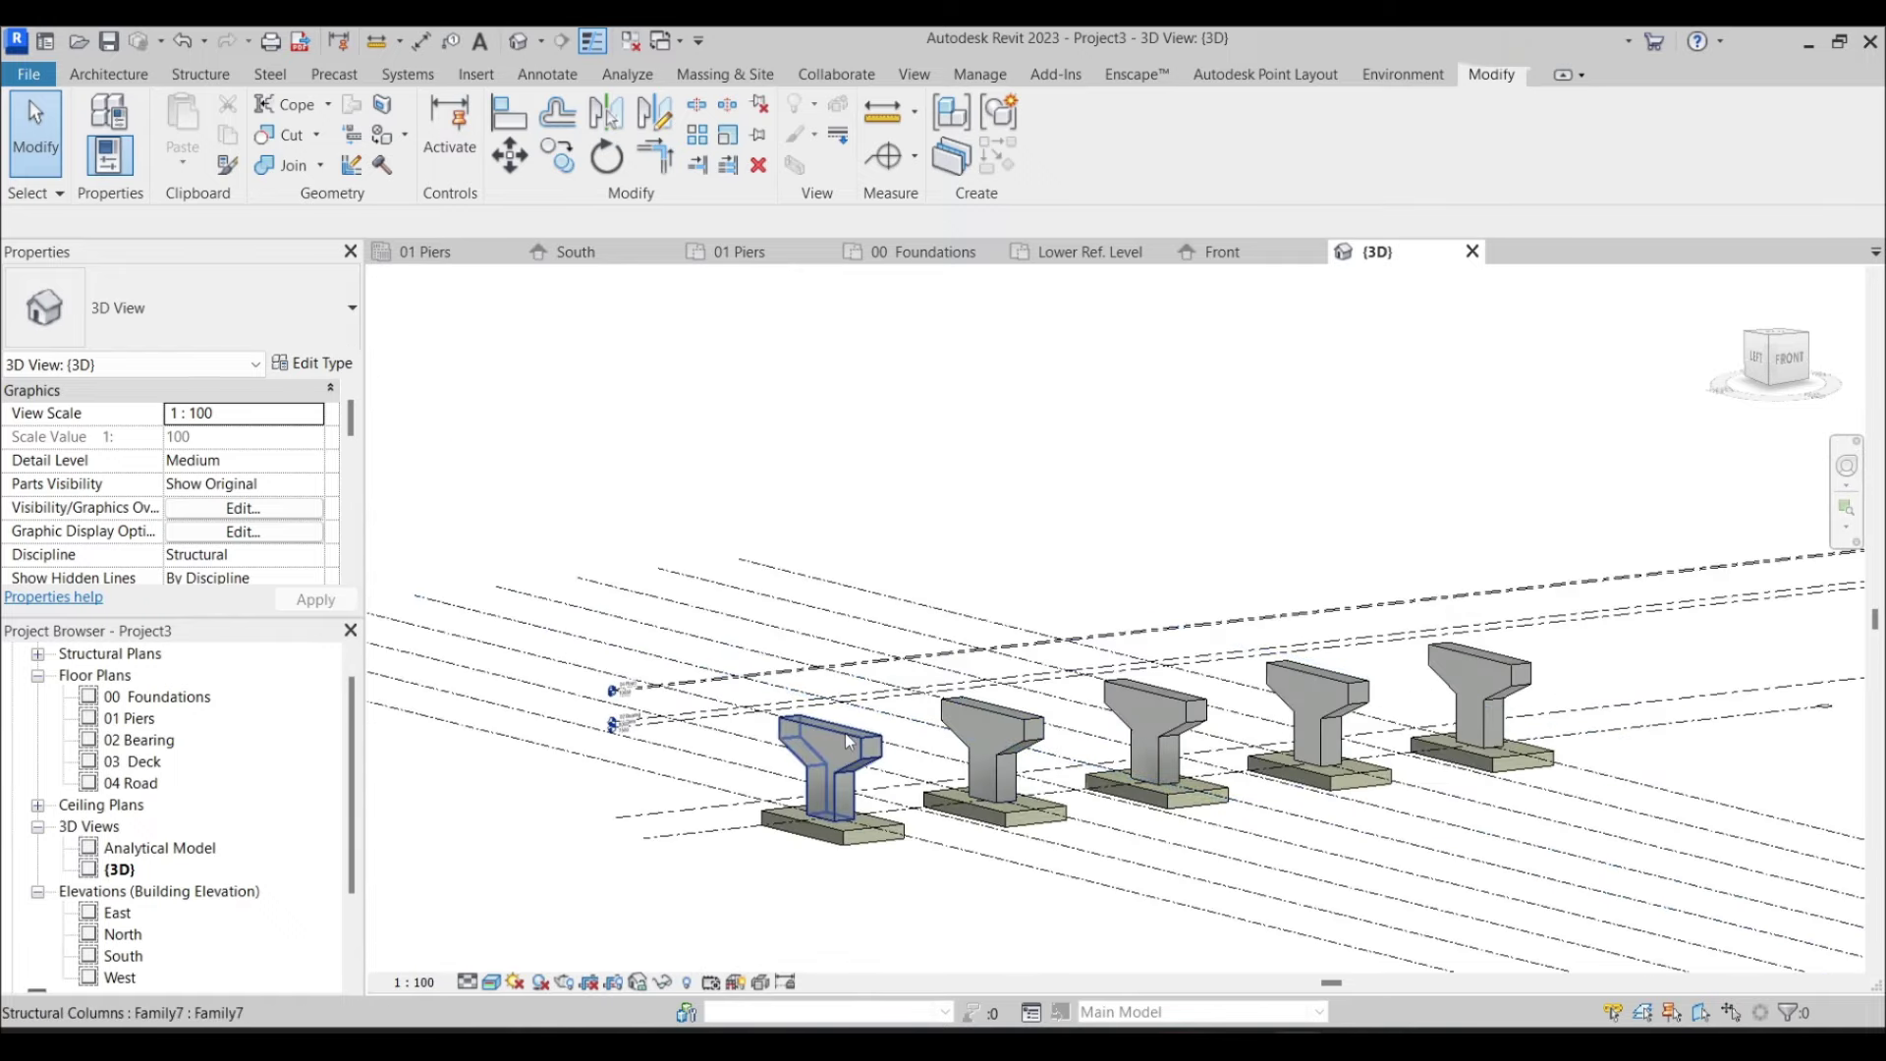
{"action": "left_click", "coordinate": [835, 772]}
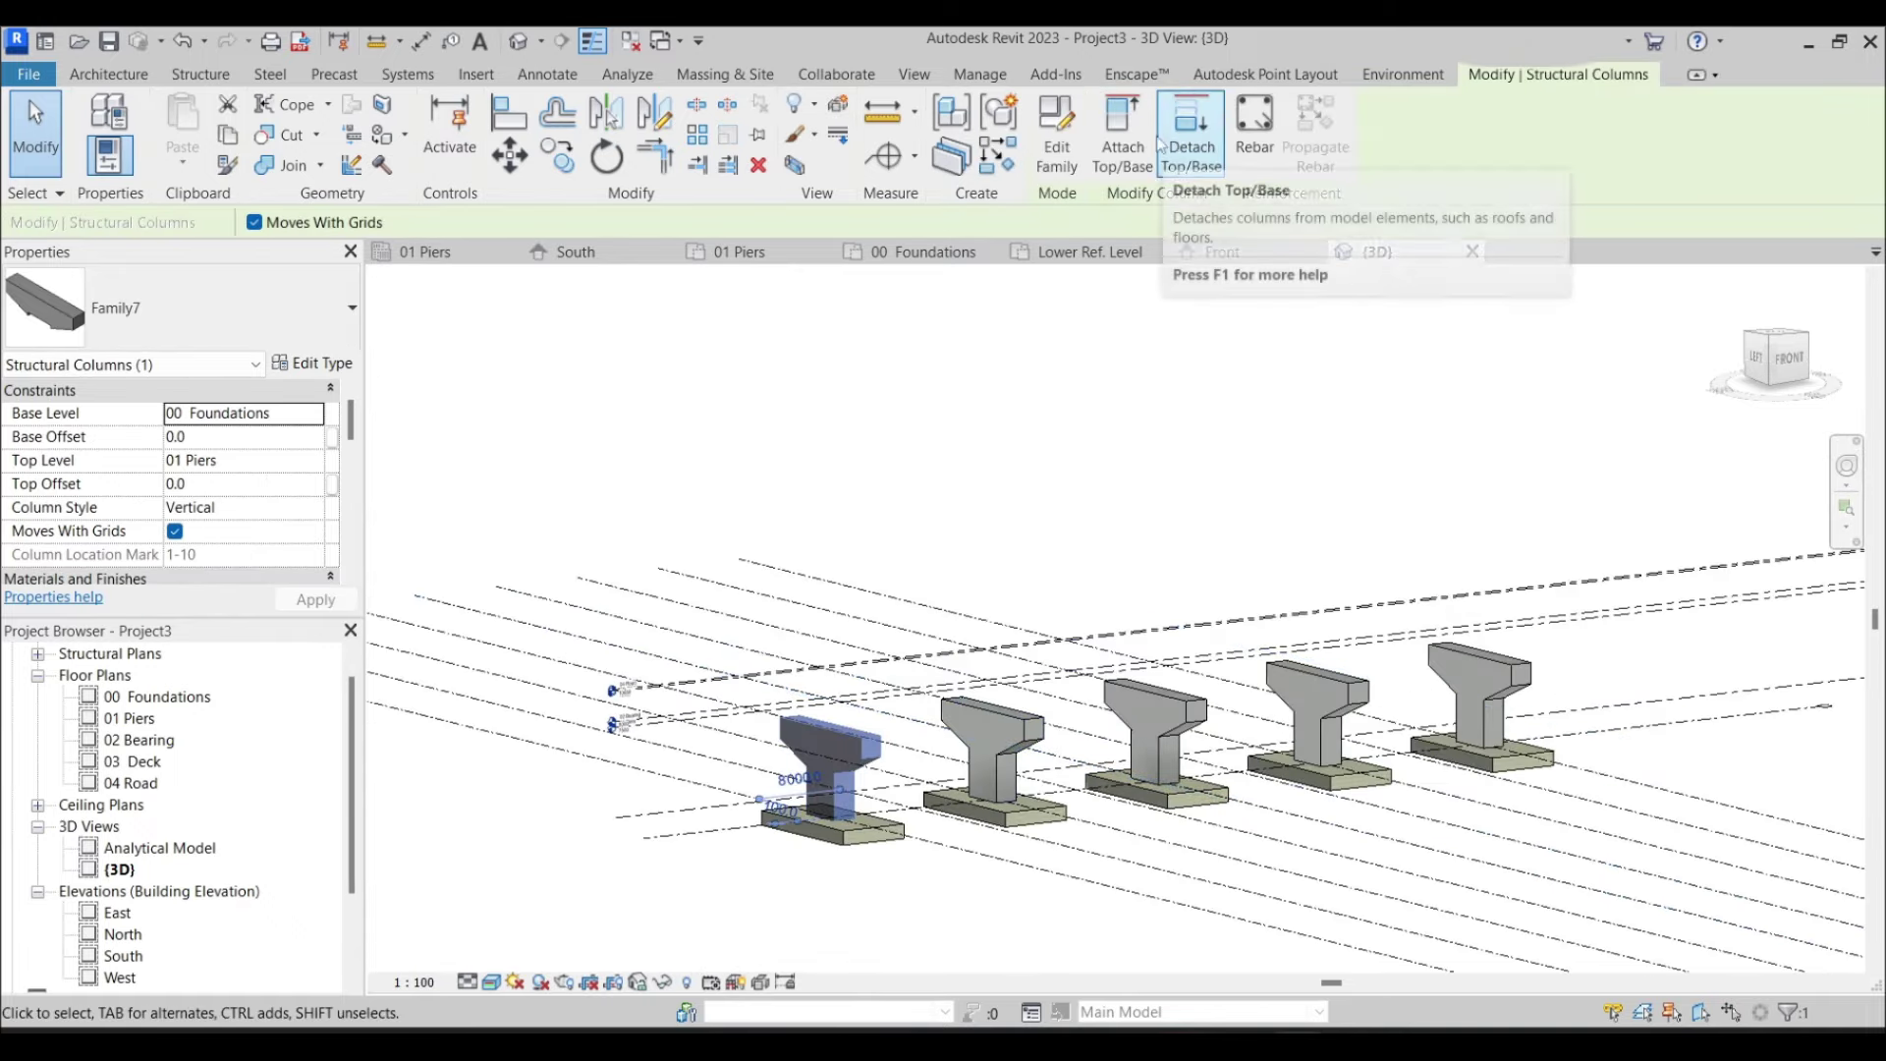
{"action": "left_click", "coordinate": [1057, 138]}
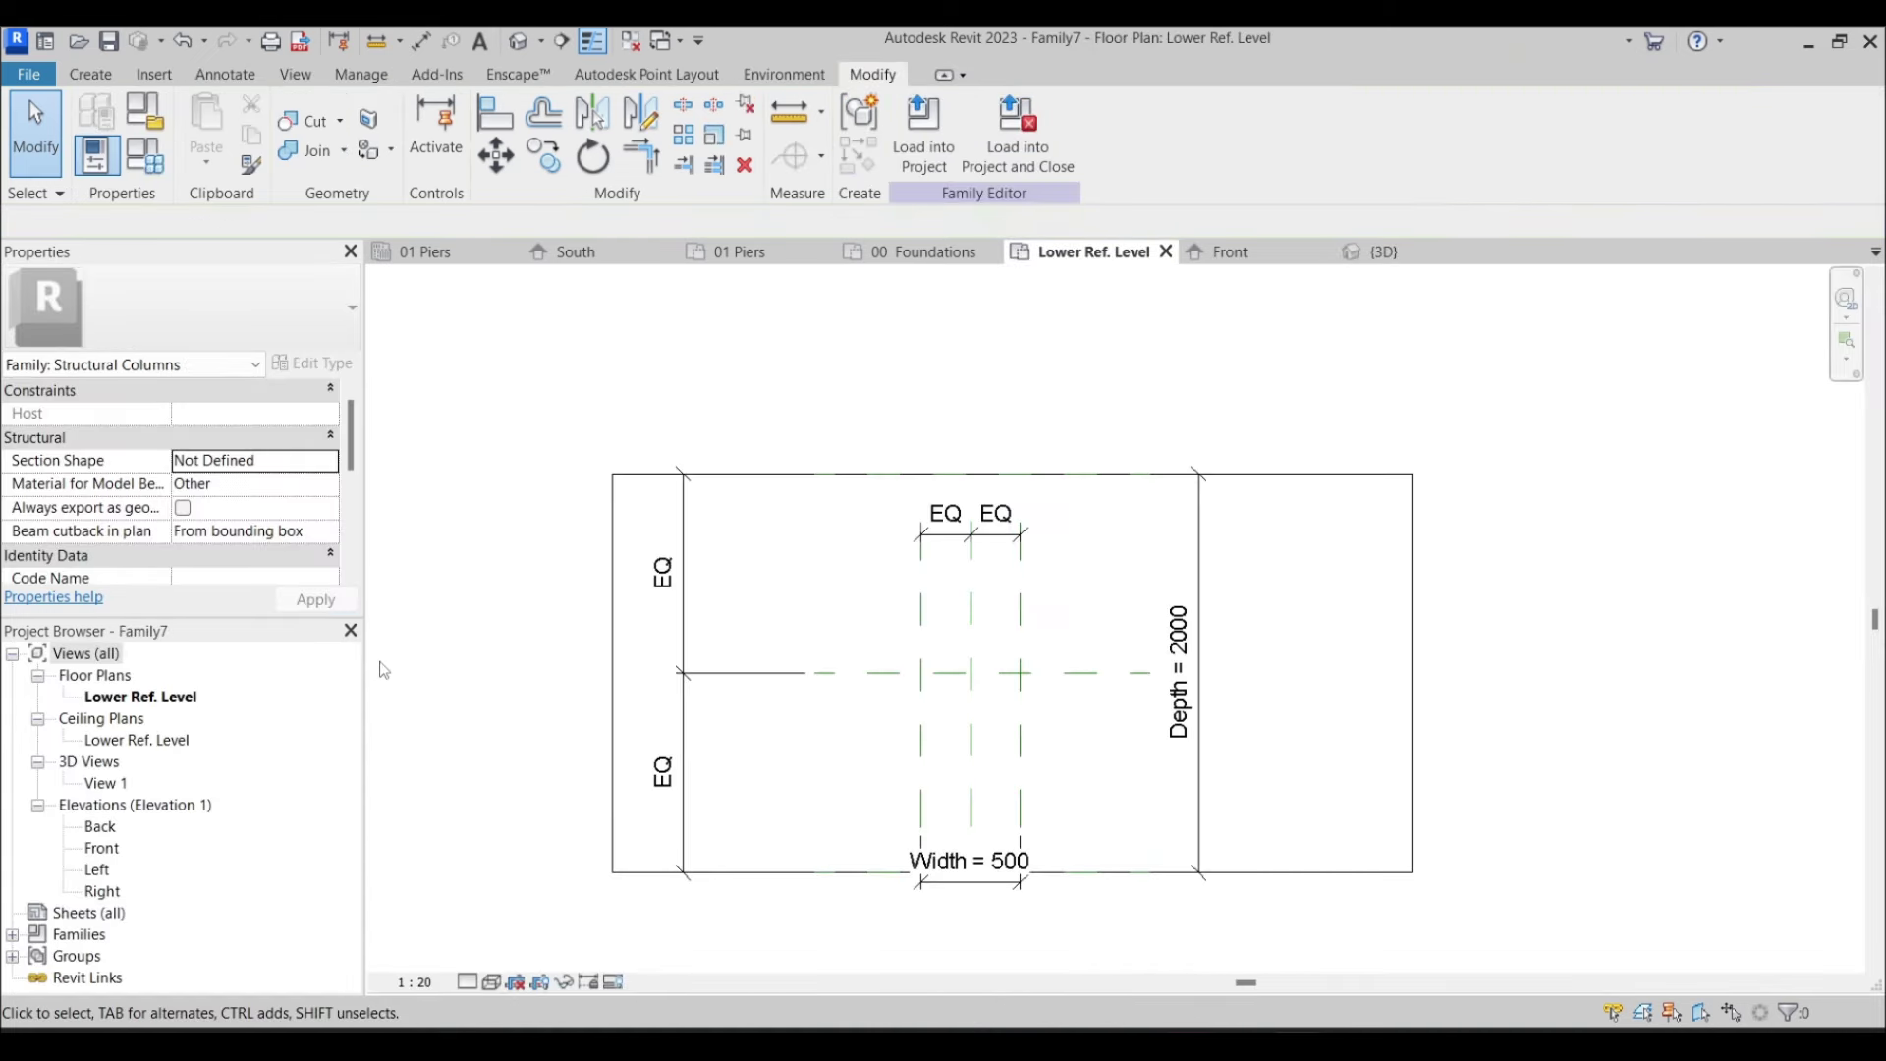
Add Concrete, Precast from the material library and assign it to the pier extrusion
{"action": "left_click", "coordinate": [1317, 475]}
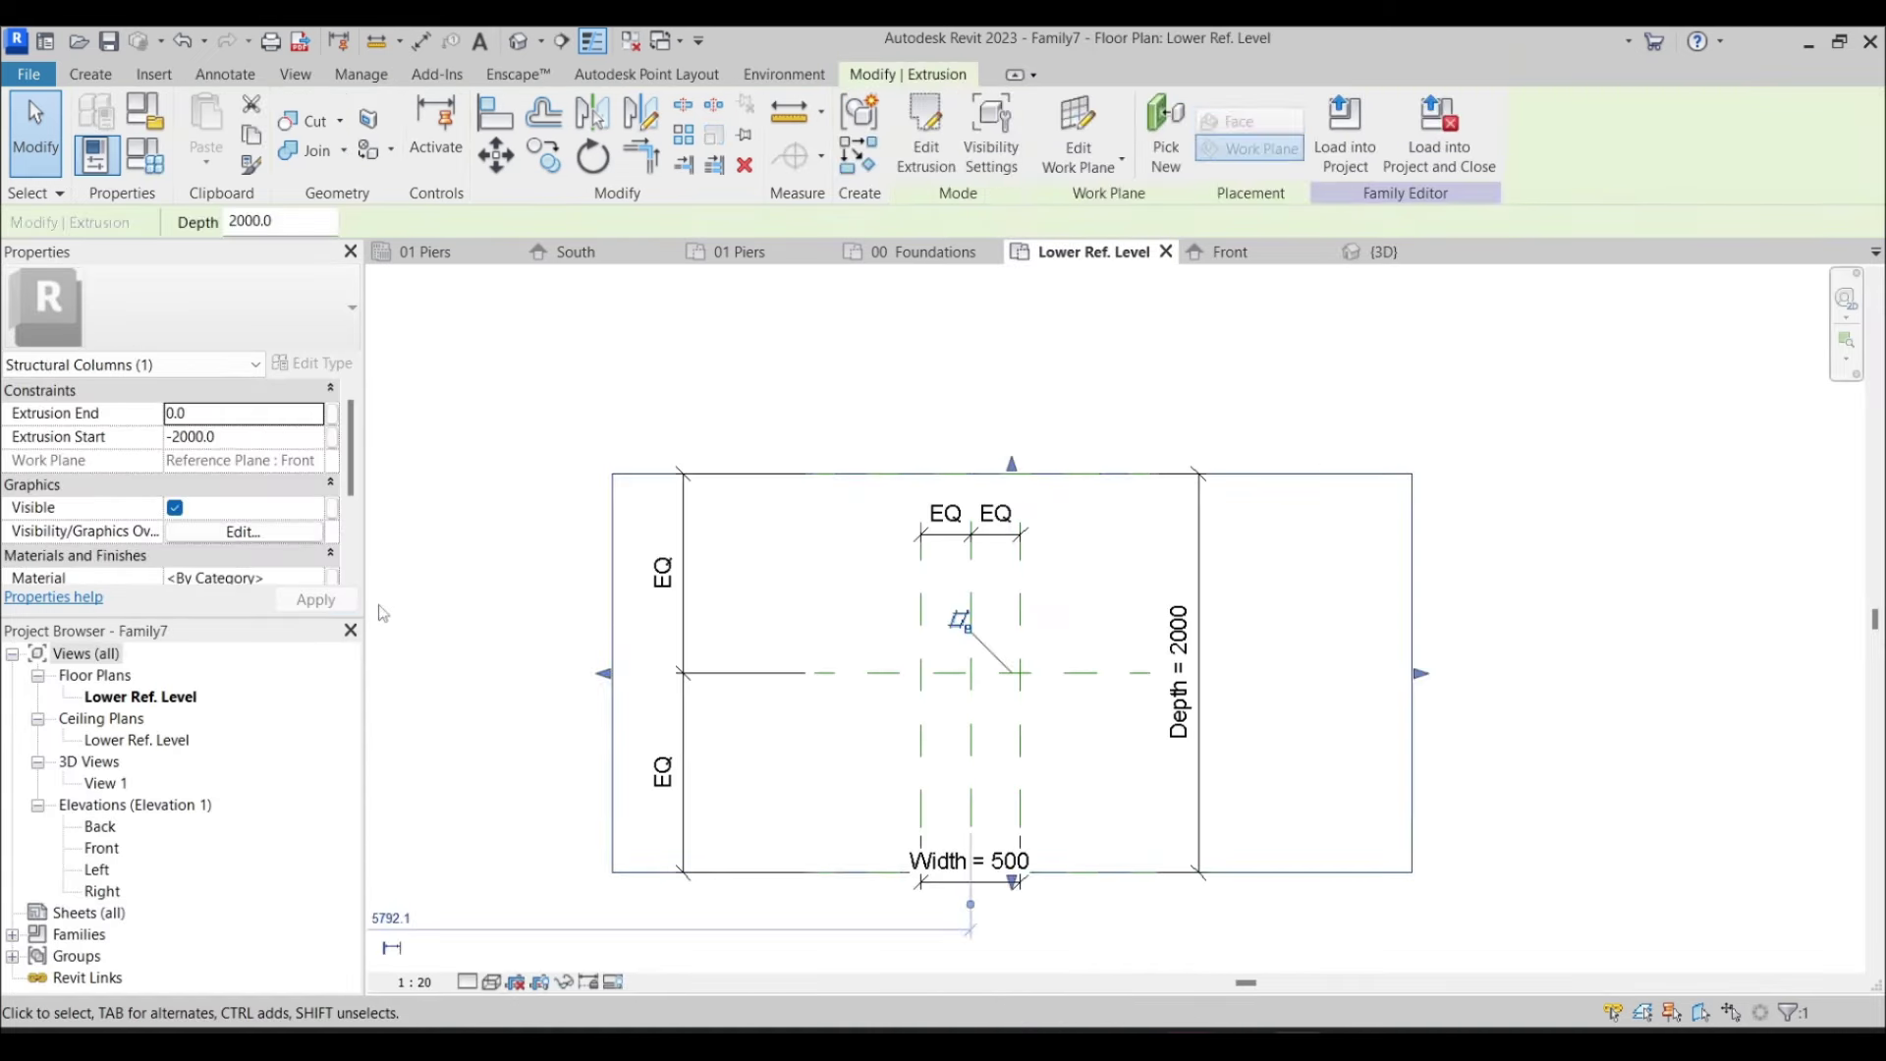
{"action": "left_click", "coordinate": [316, 578]}
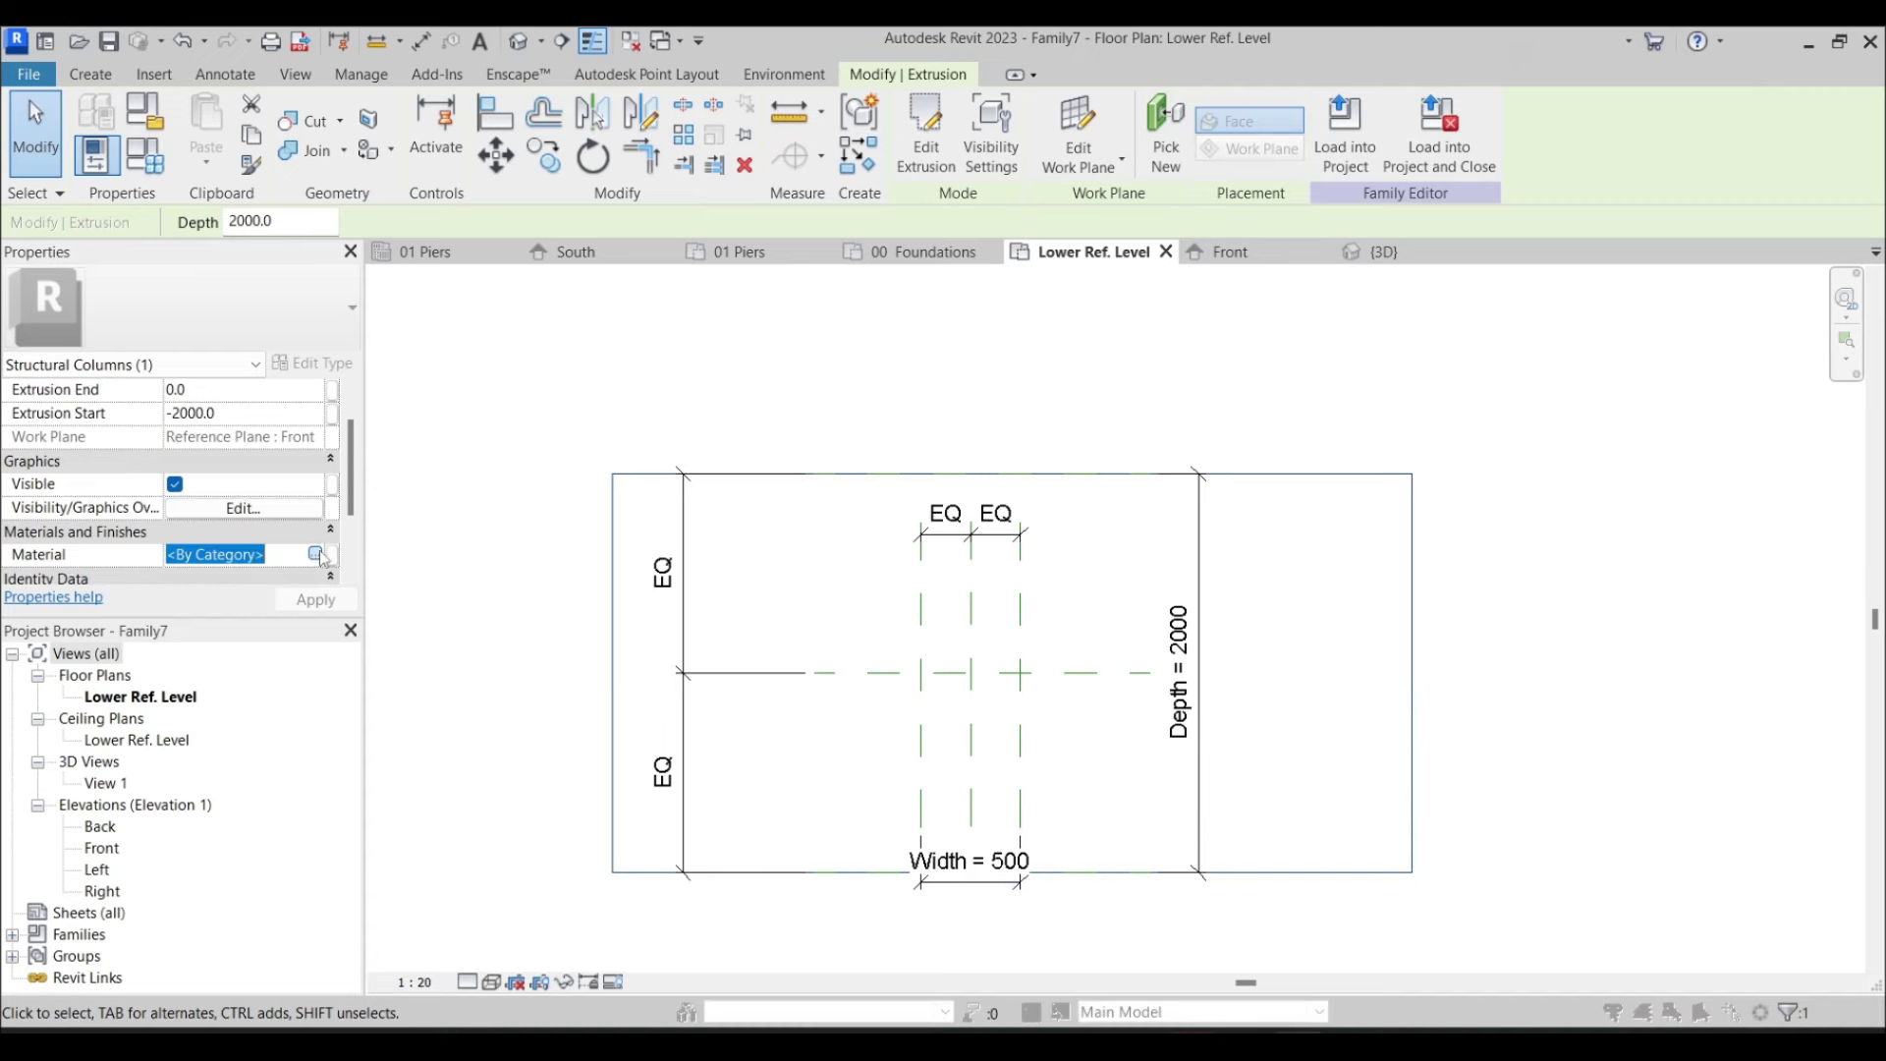
{"action": "left_click", "coordinate": [315, 556]}
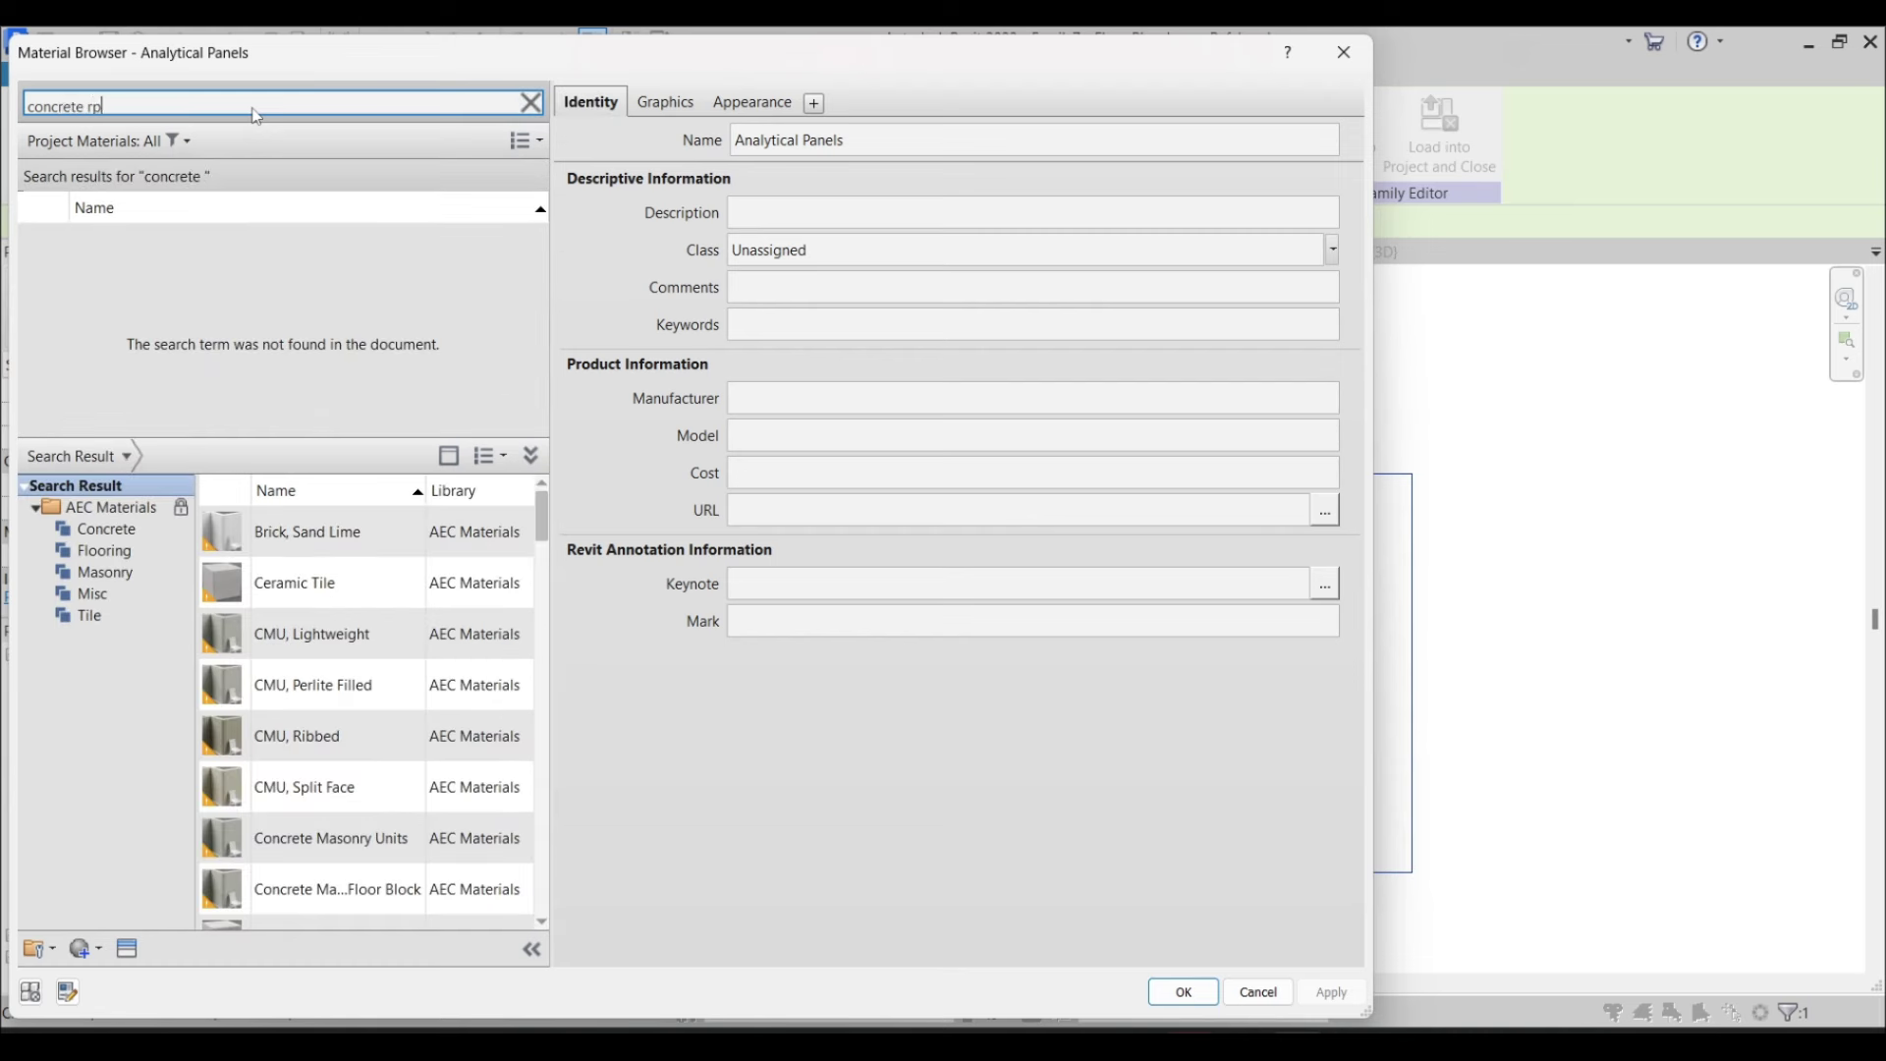
{"action": "type", "text": "ecast"}
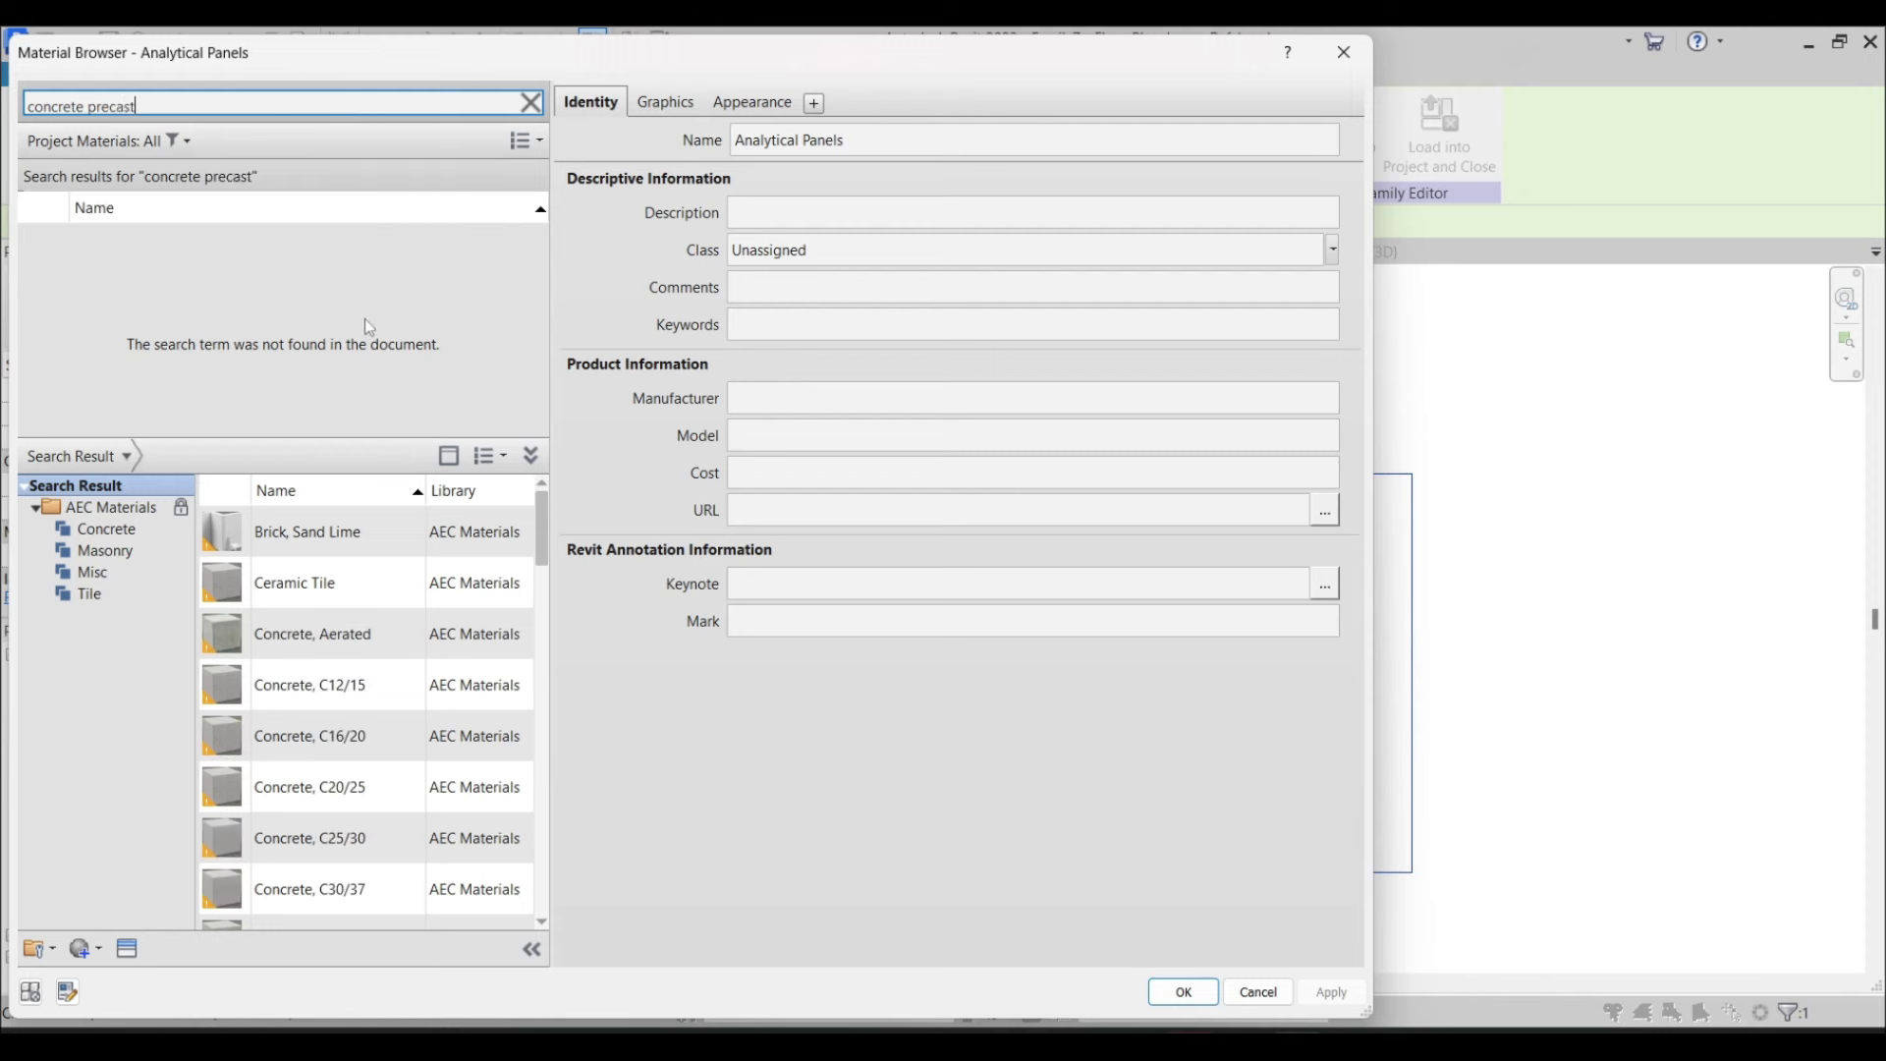
{"action": "scroll", "coordinate": [437, 560], "scroll_direction": "down", "scroll_amount": 4}
{"action": "scroll", "coordinate": [441, 584], "scroll_direction": "down", "scroll_amount": 6}
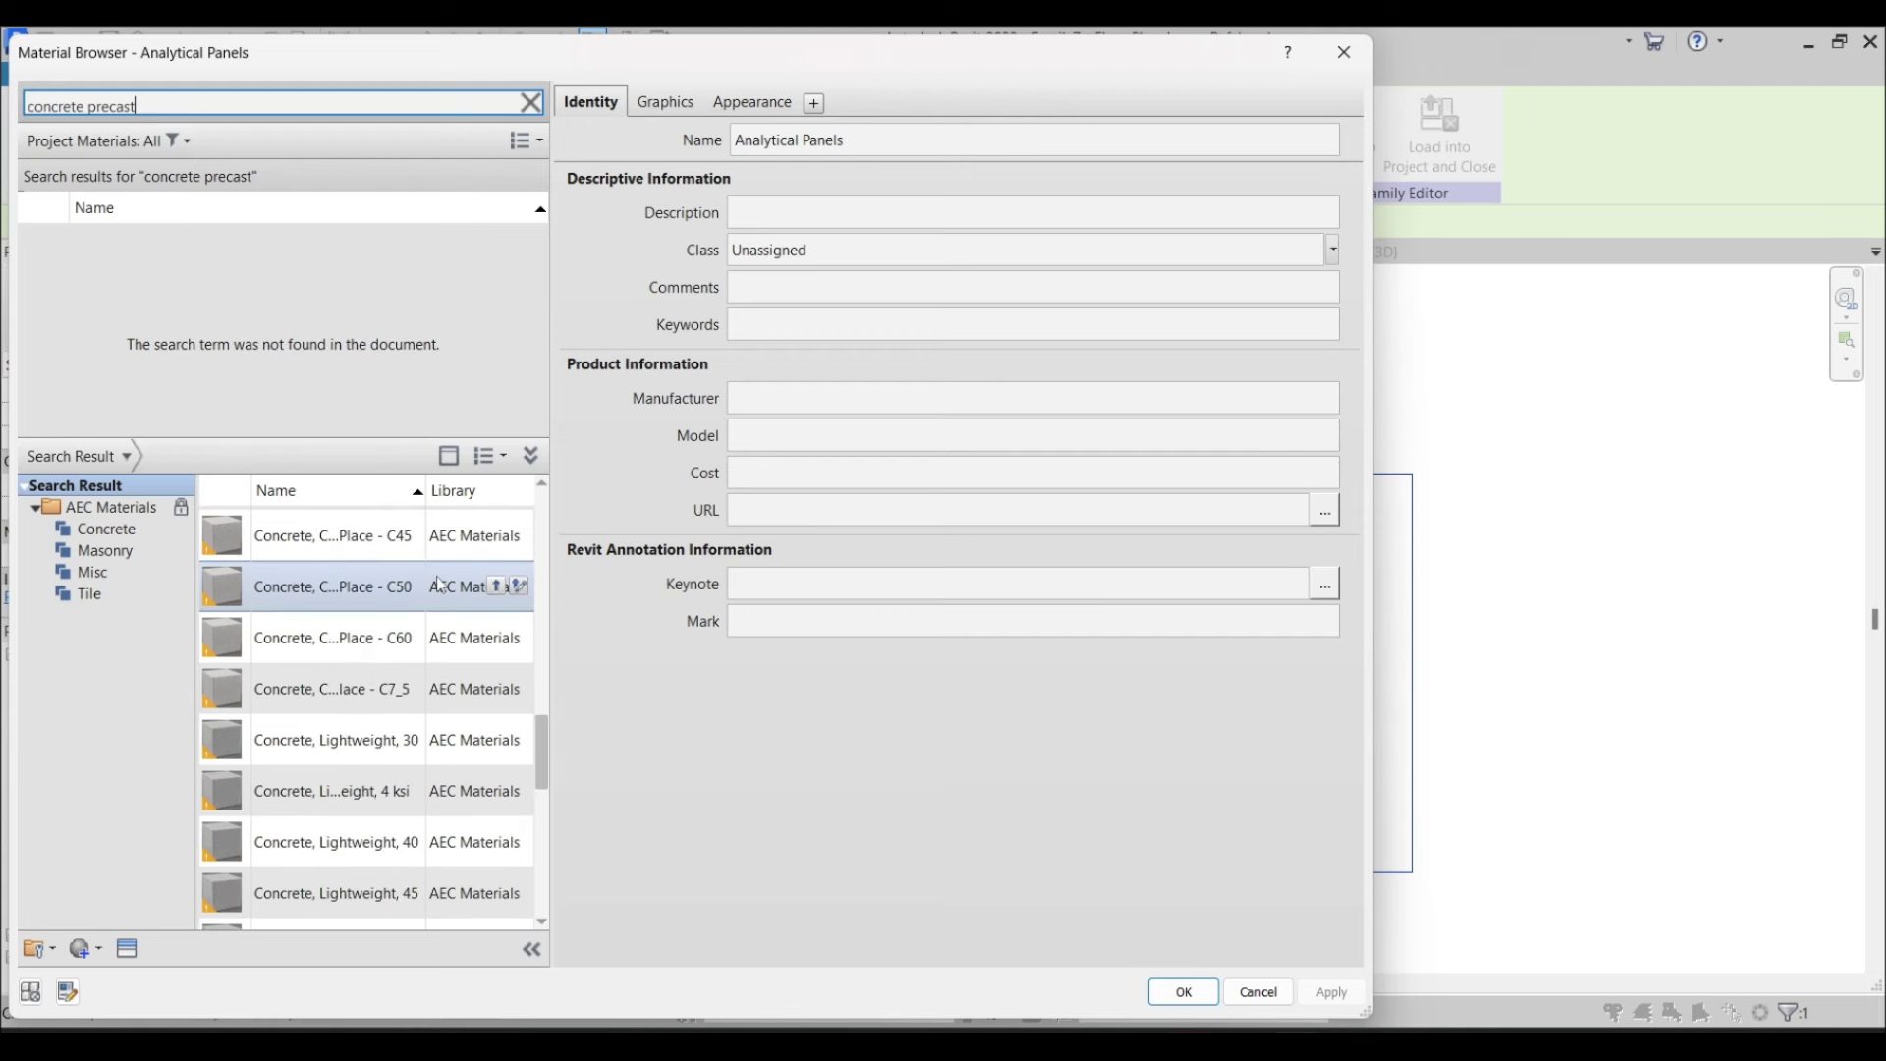
{"action": "scroll", "coordinate": [430, 615], "scroll_direction": "up", "scroll_amount": 2}
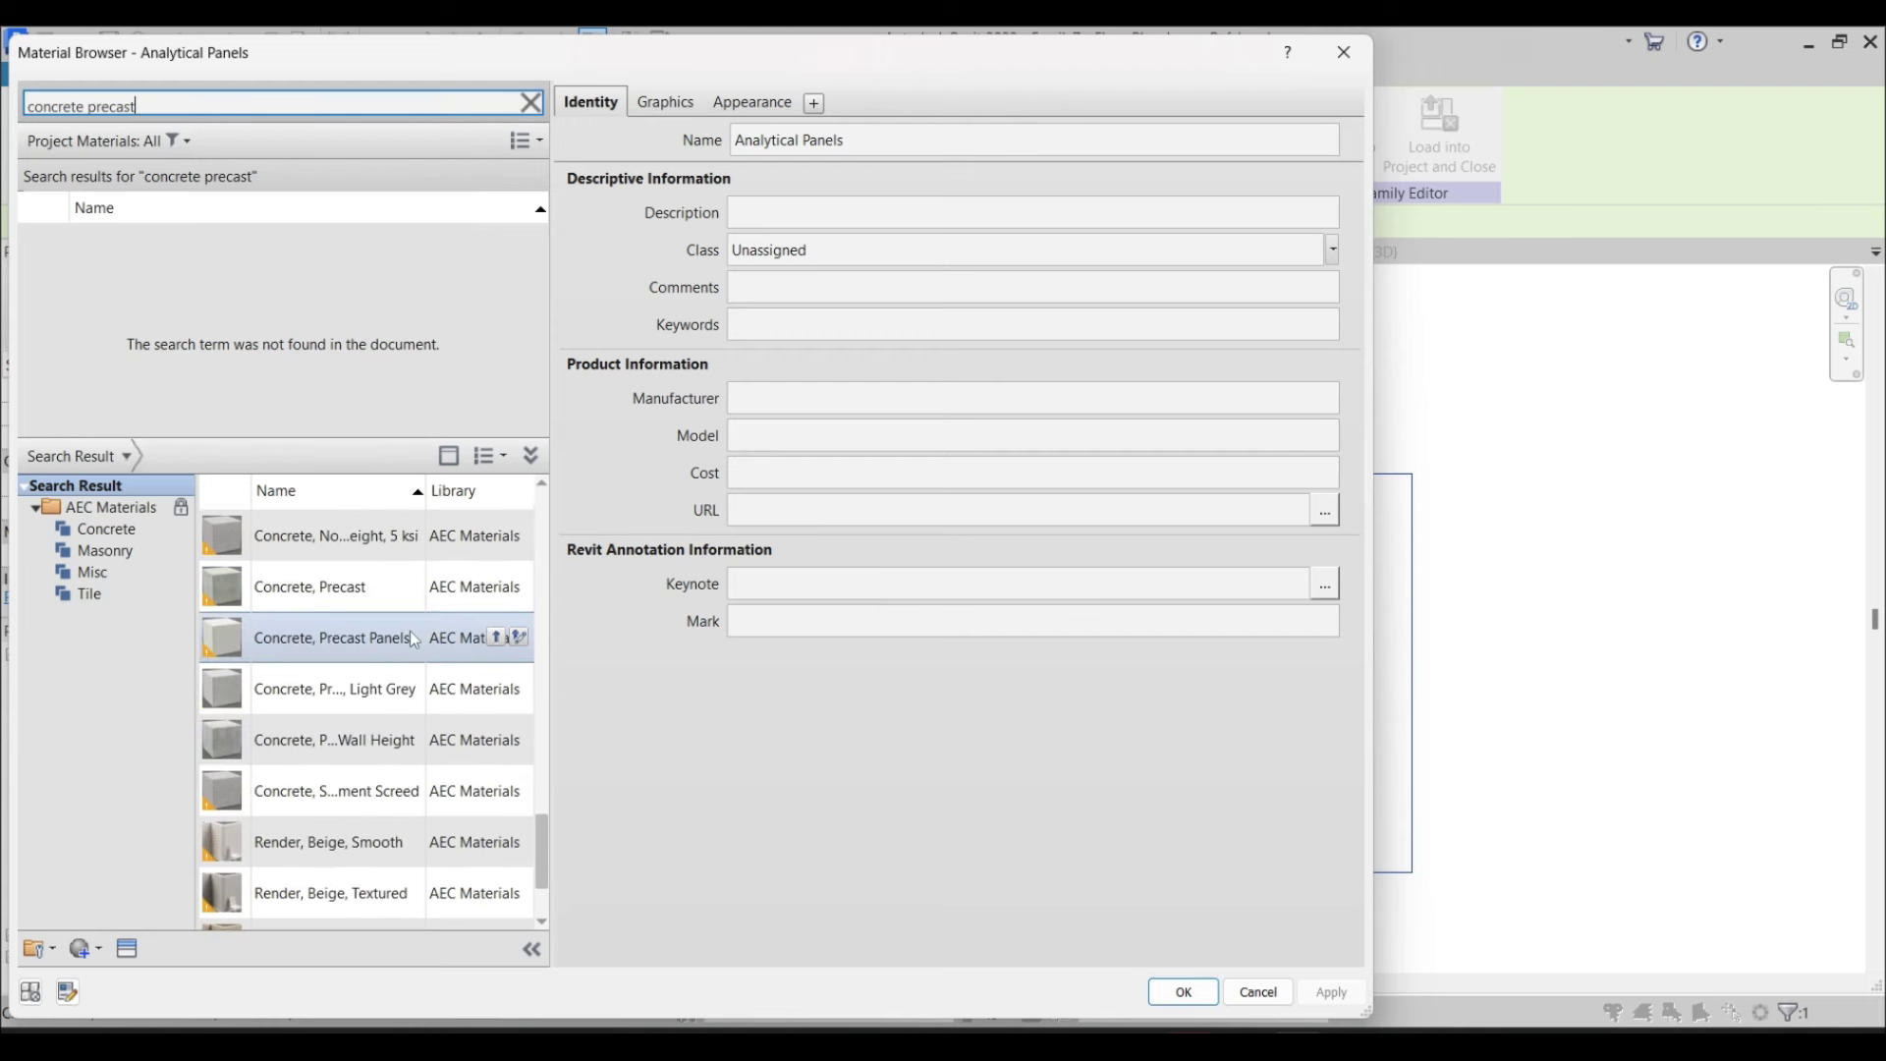
{"action": "left_click", "coordinate": [501, 594]}
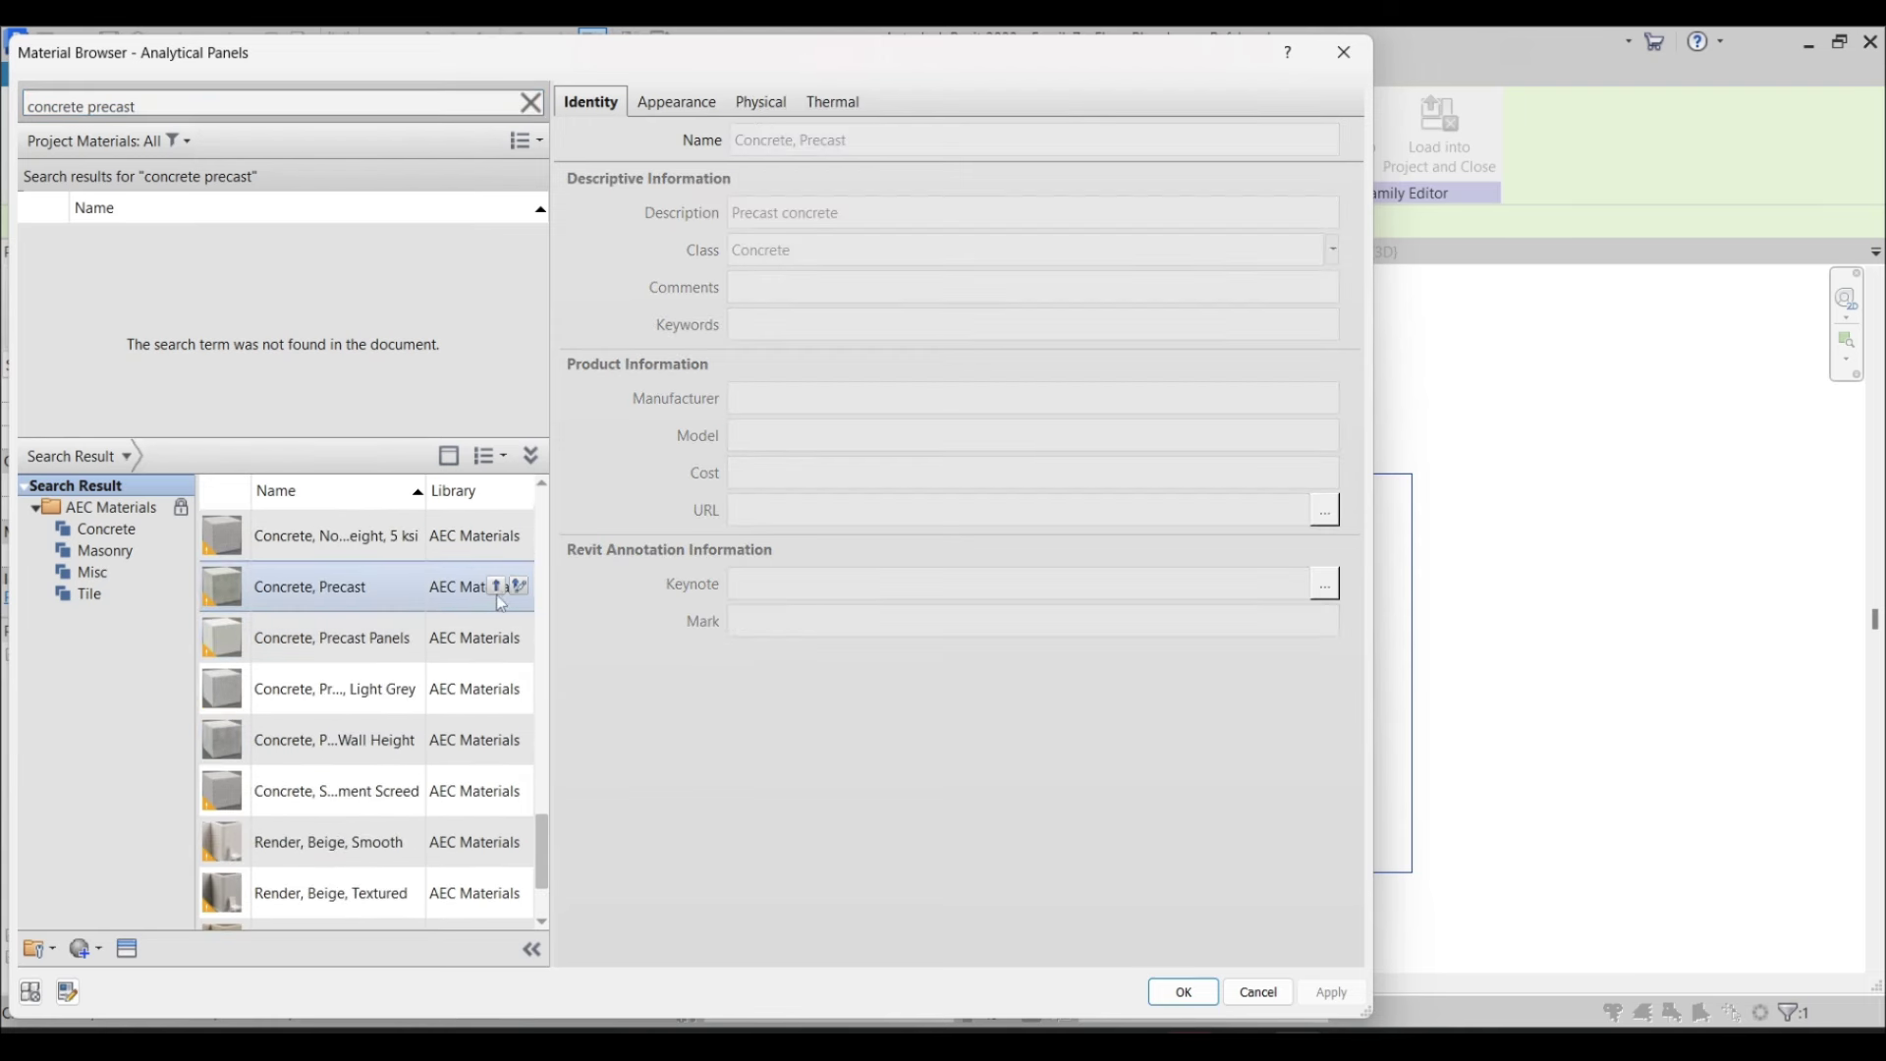
{"action": "left_click", "coordinate": [497, 587]}
{"action": "double_click", "coordinate": [307, 253]}
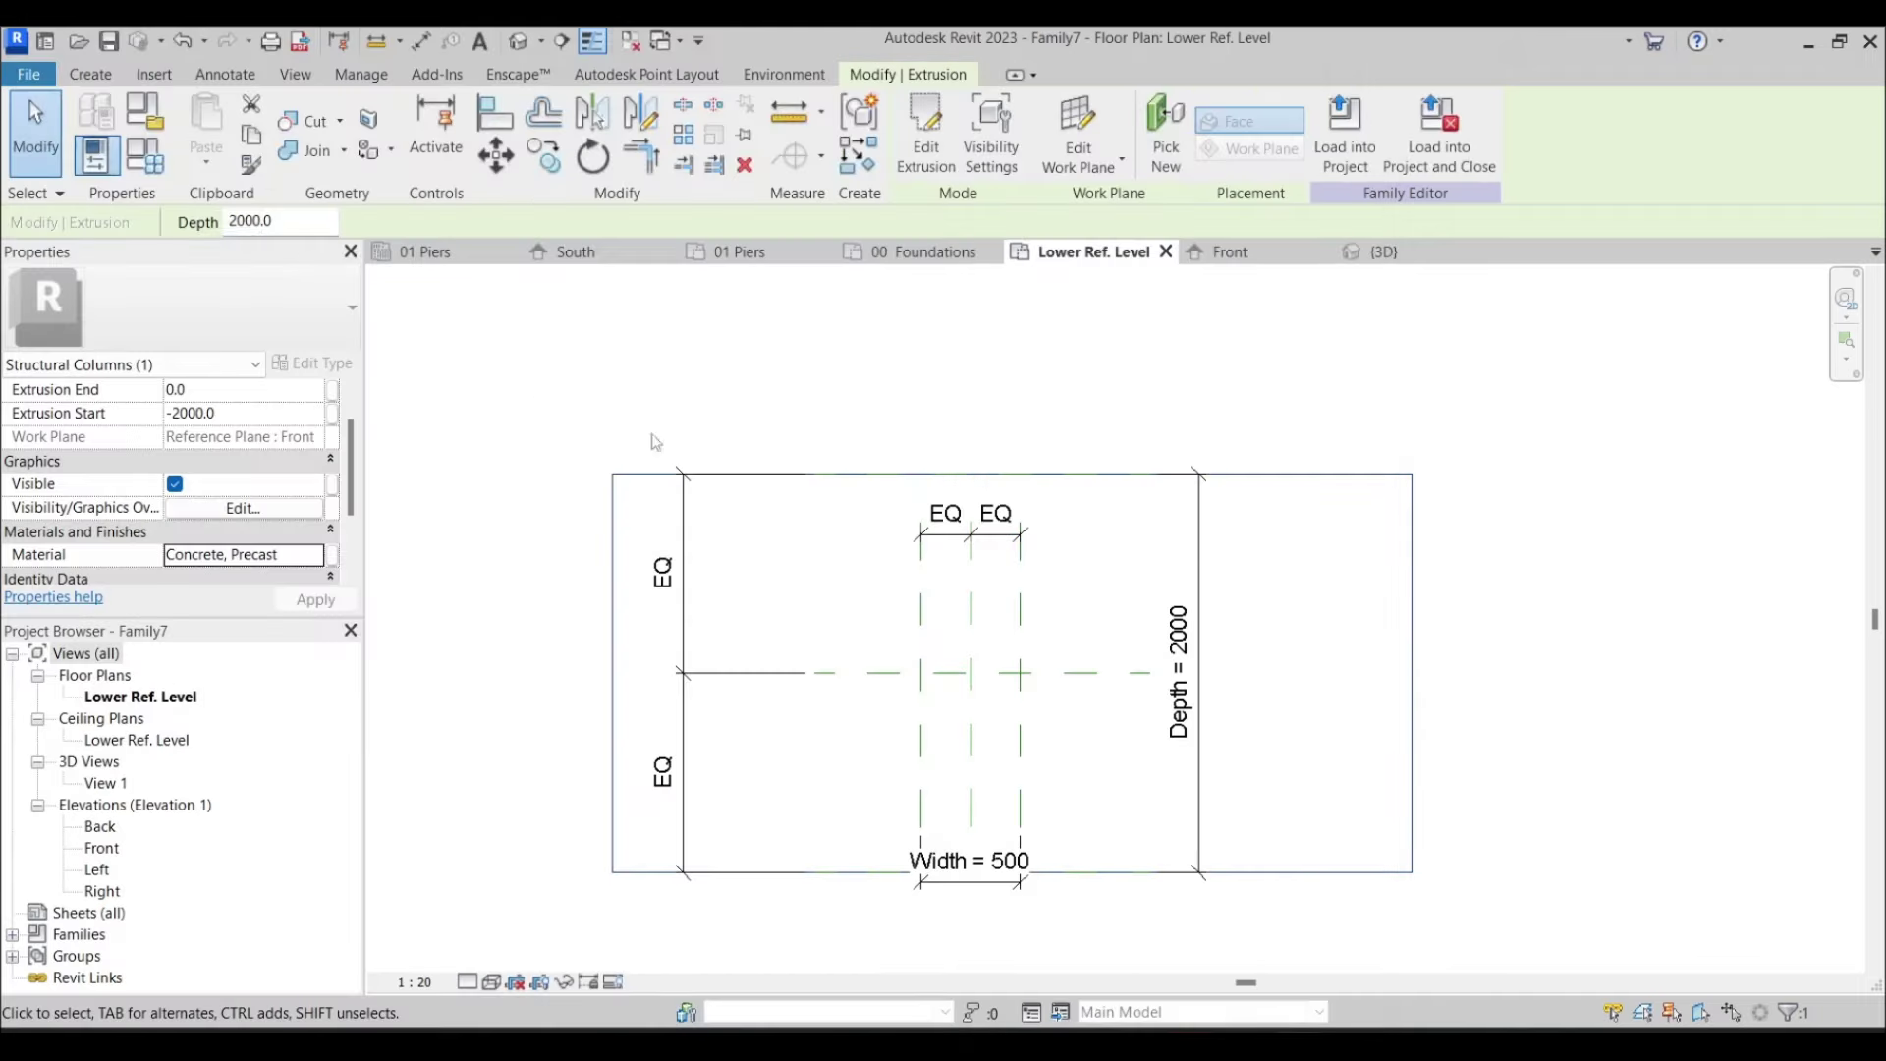
{"action": "left_click", "coordinate": [1345, 132]}
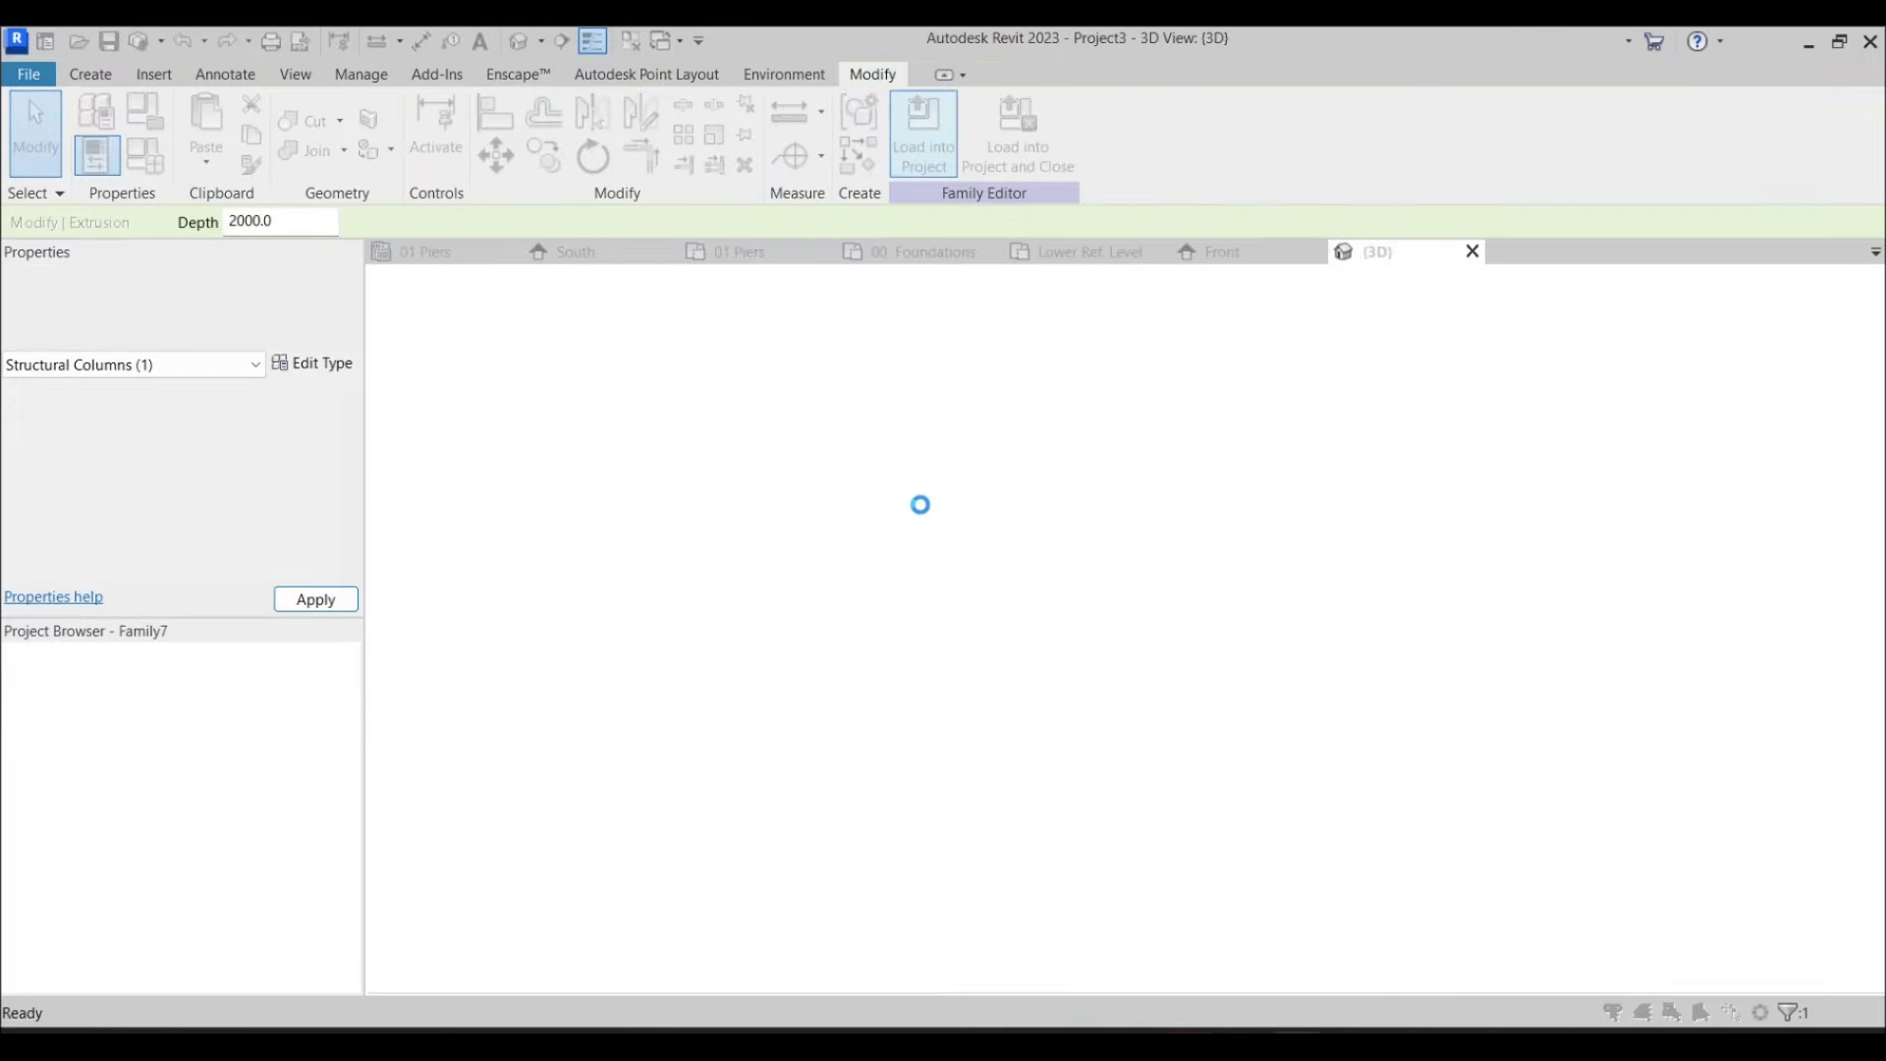
Overwrite Family7 in Project3 and orbit the 3D view to inspect the precast concrete piers
{"action": "left_click", "coordinate": [933, 473]}
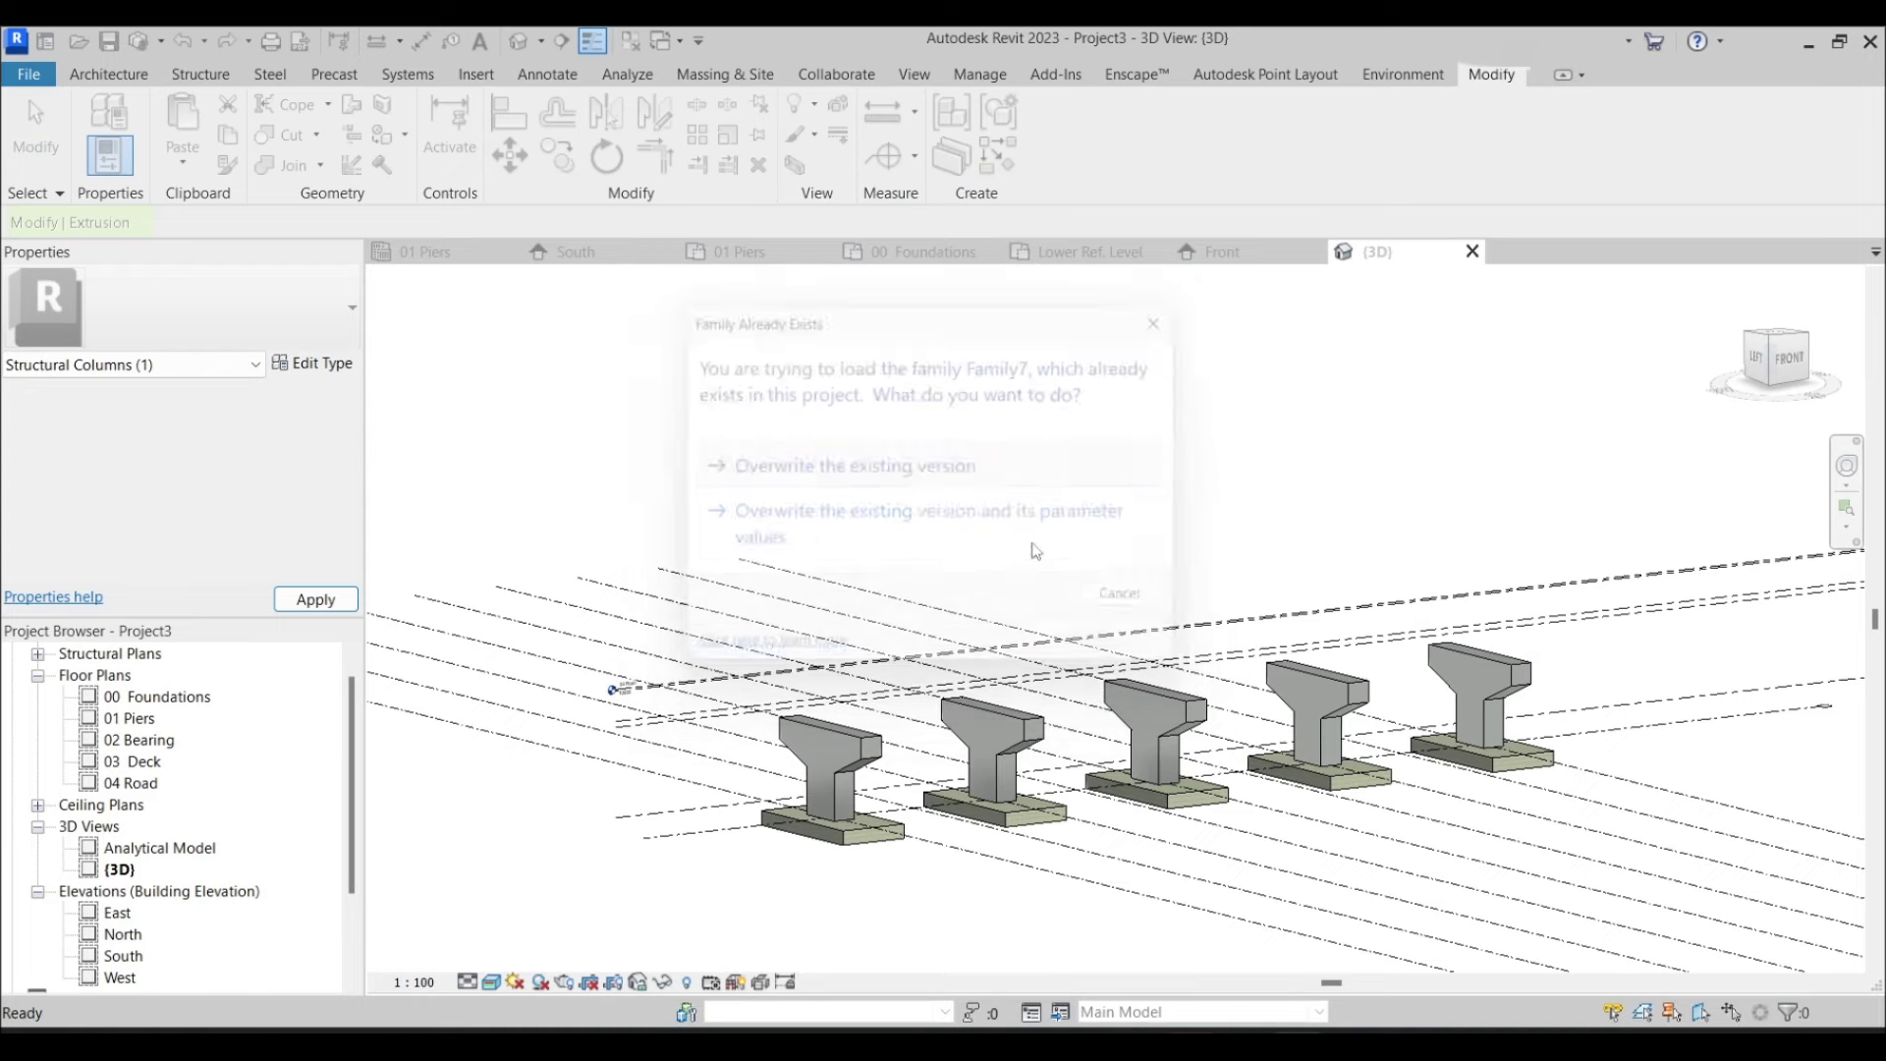
{"action": "middle_click_drag", "start_coordinate": [1234, 774], "coordinate": [1125, 884], "text": "shift"}
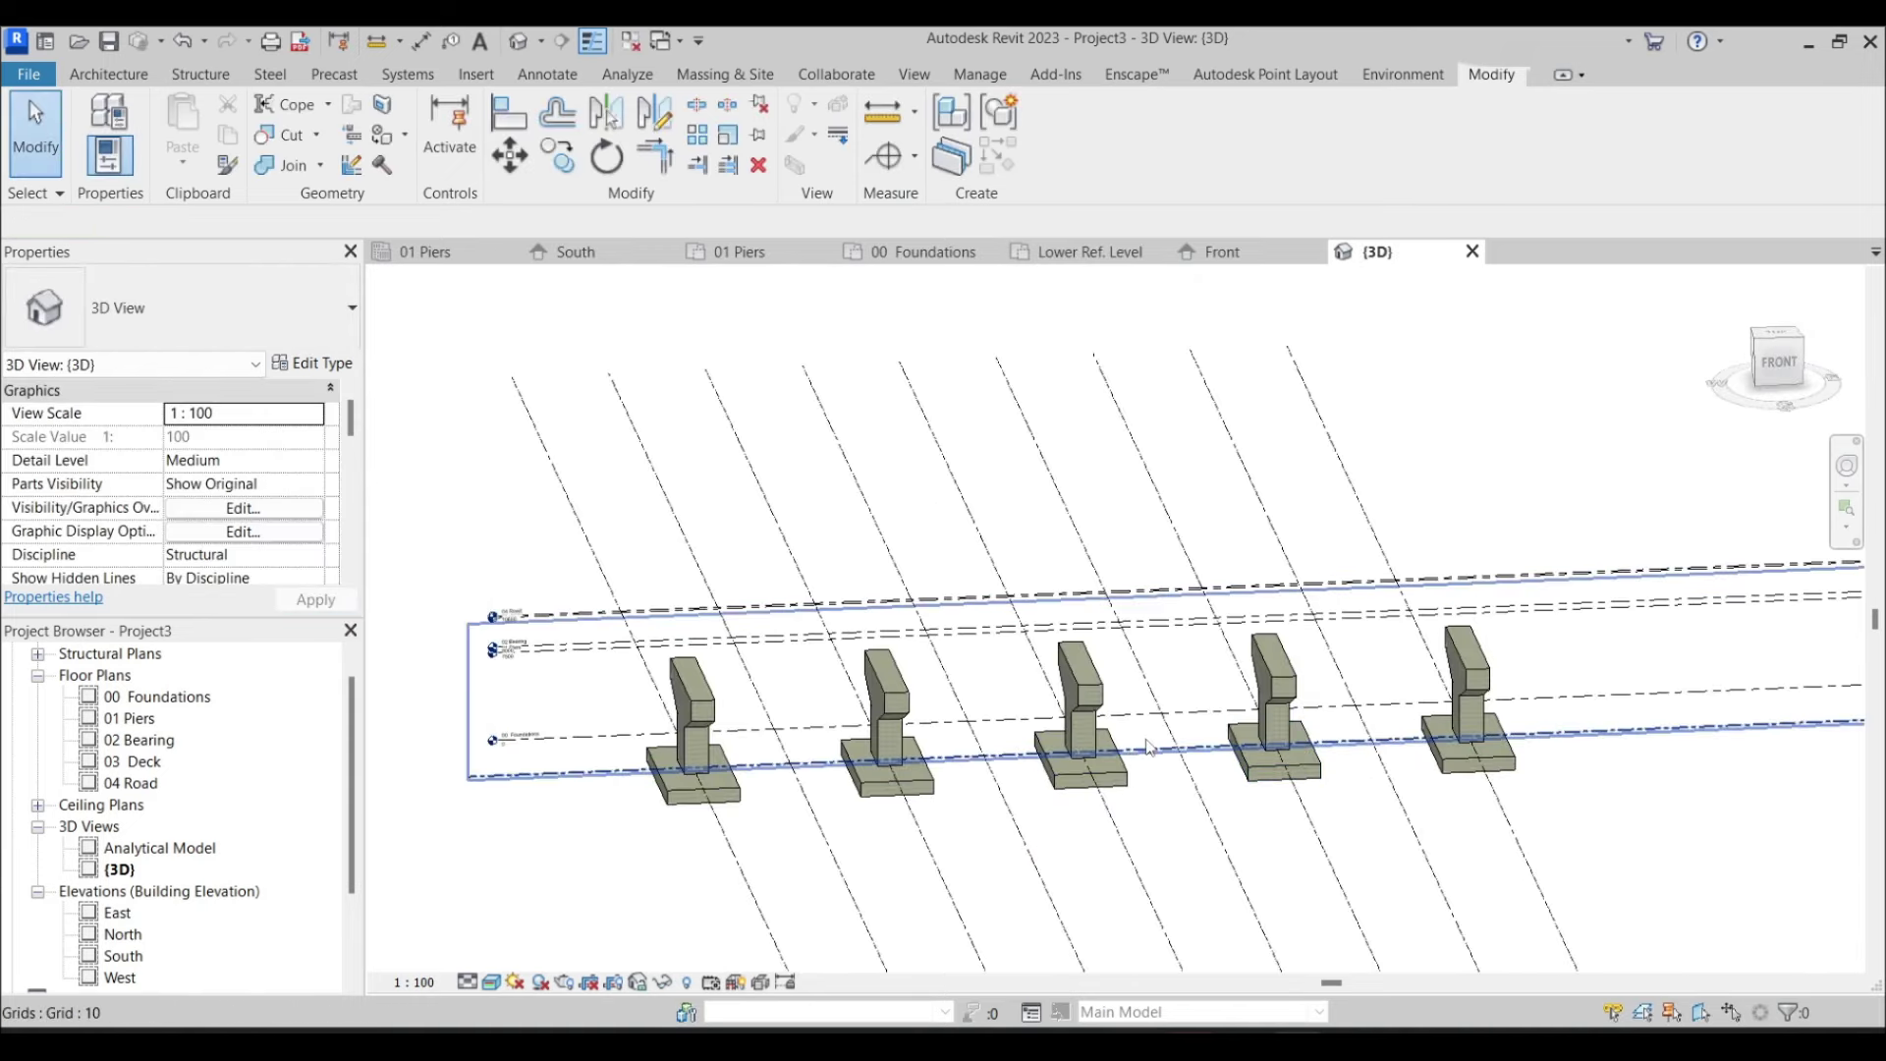
{"action": "scroll", "coordinate": [1464, 719], "scroll_direction": "down", "scroll_amount": 2}
{"action": "middle_click_drag", "start_coordinate": [1399, 737], "coordinate": [971, 789]}
{"action": "scroll", "coordinate": [971, 789], "scroll_direction": "up", "scroll_amount": 5}
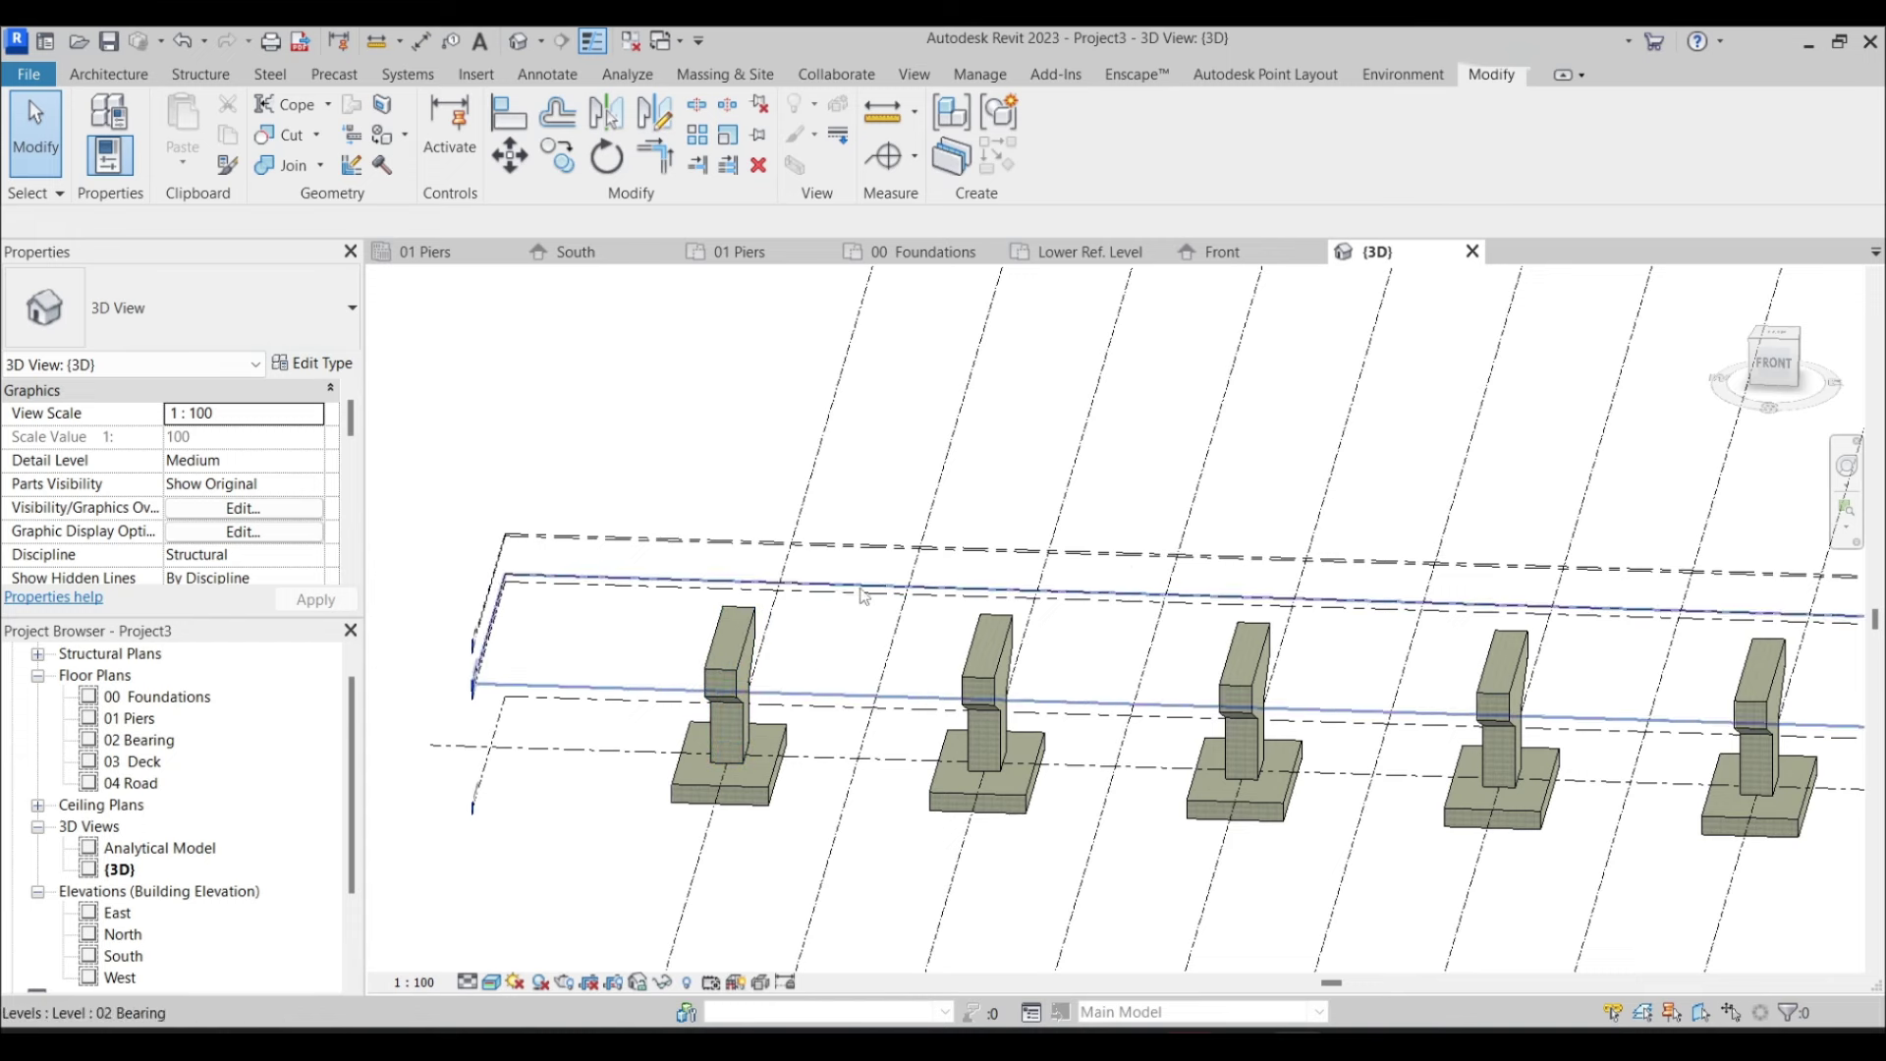
{"action": "scroll", "coordinate": [715, 656], "scroll_direction": "up", "scroll_amount": 5}
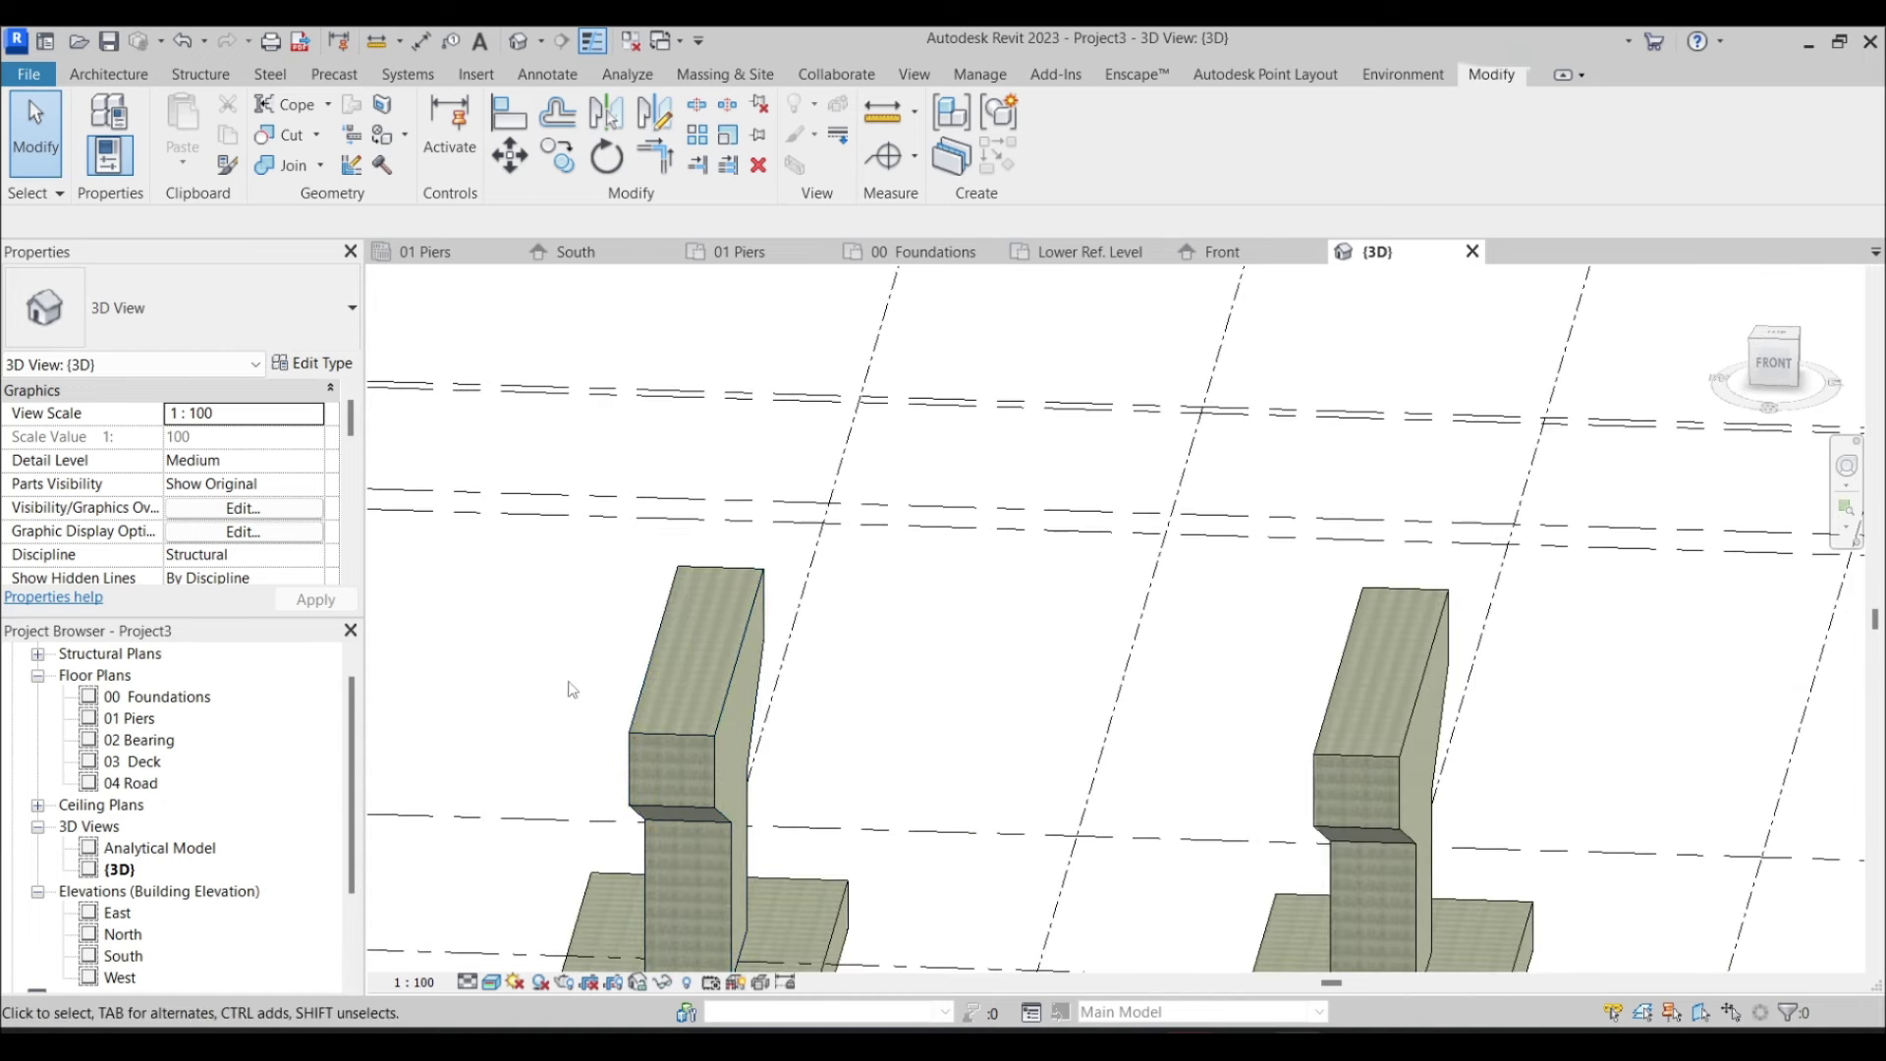
Create a new family from the English Metric Generic Model.rft template
{"action": "left_click", "coordinate": [28, 74]}
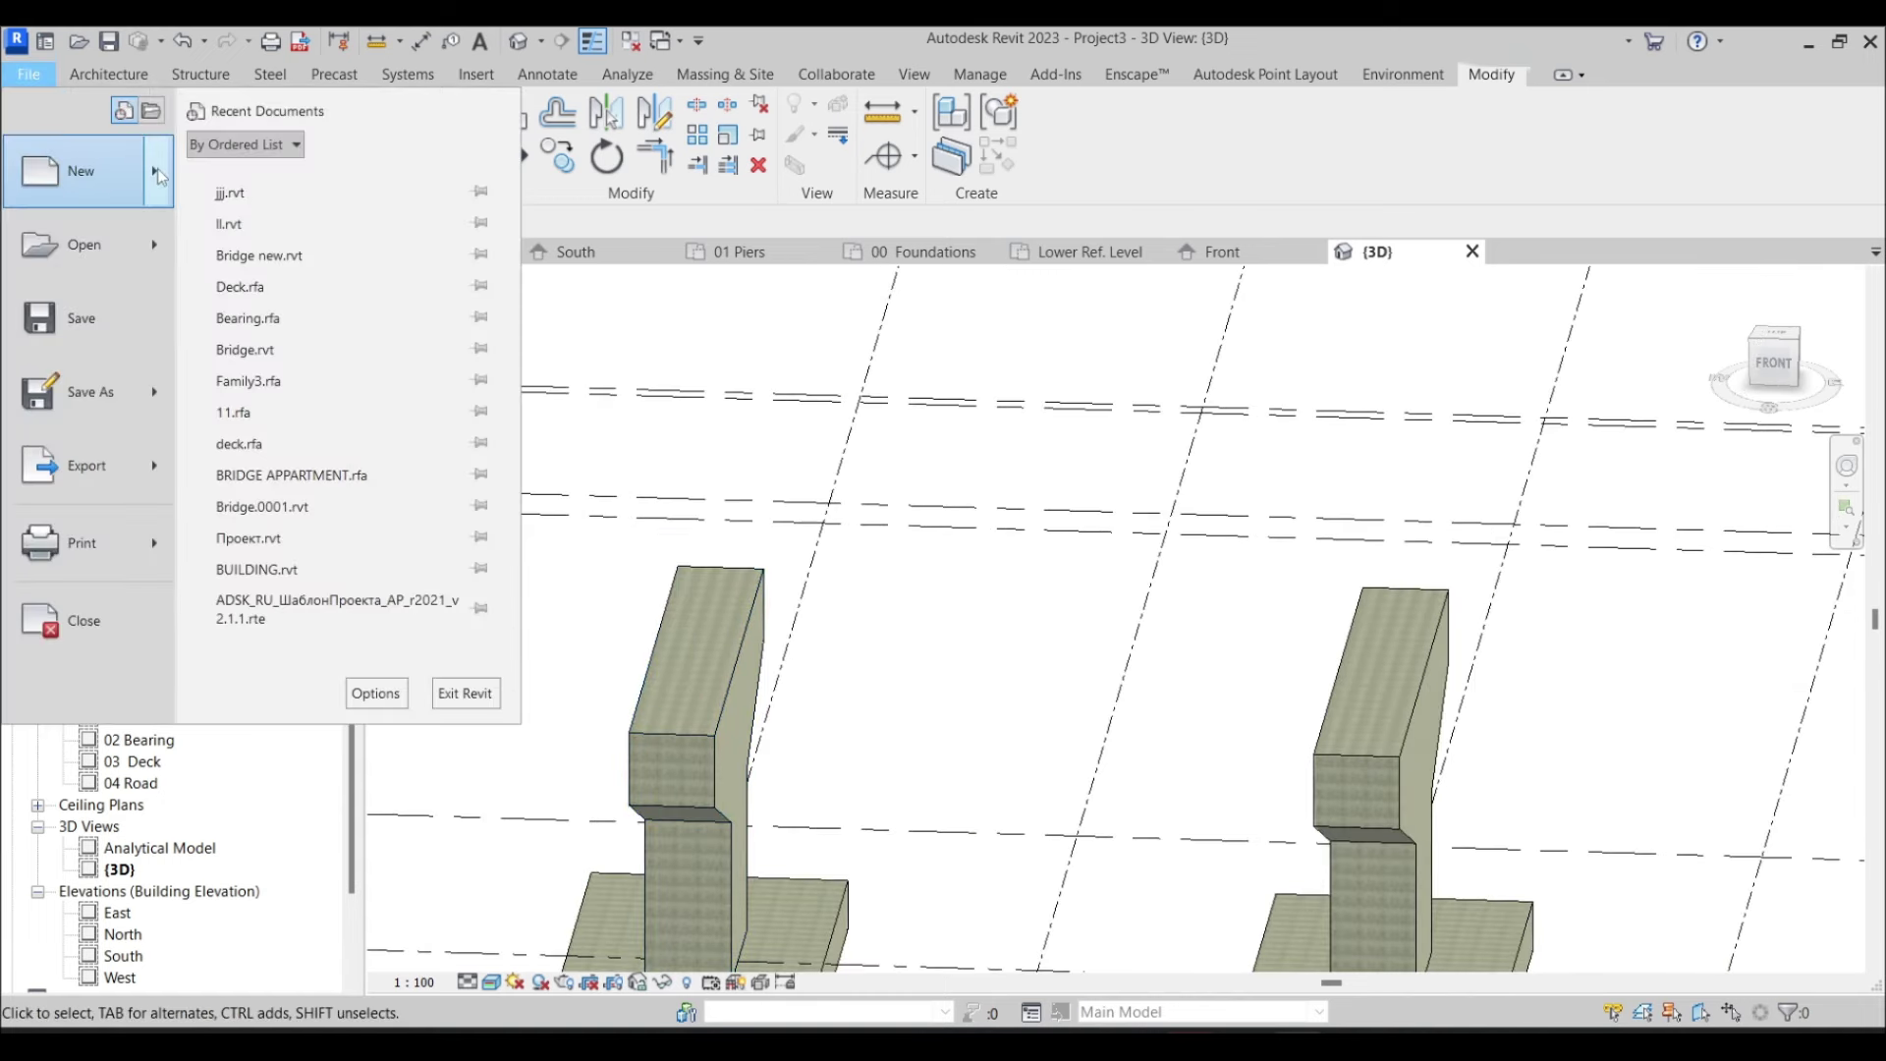
{"action": "mouse_move", "coordinate": [160, 177]}
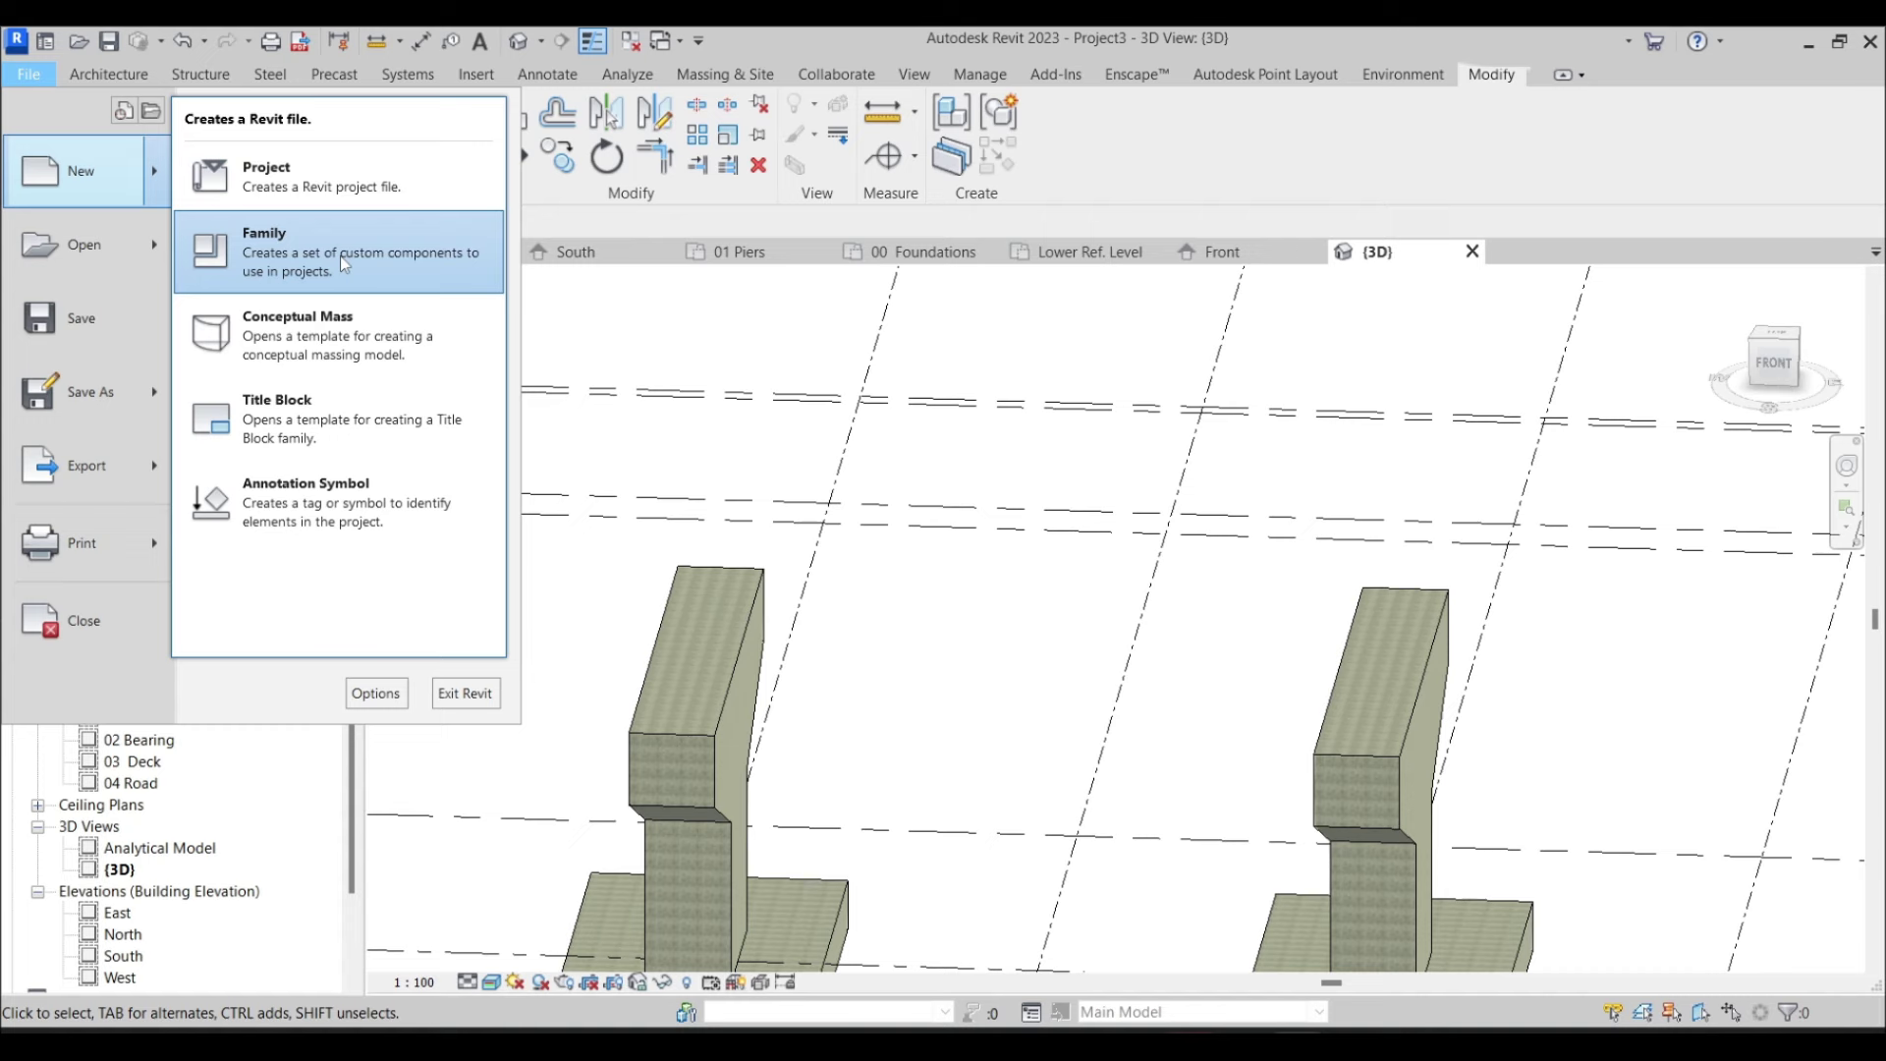
{"action": "left_click", "coordinate": [339, 256]}
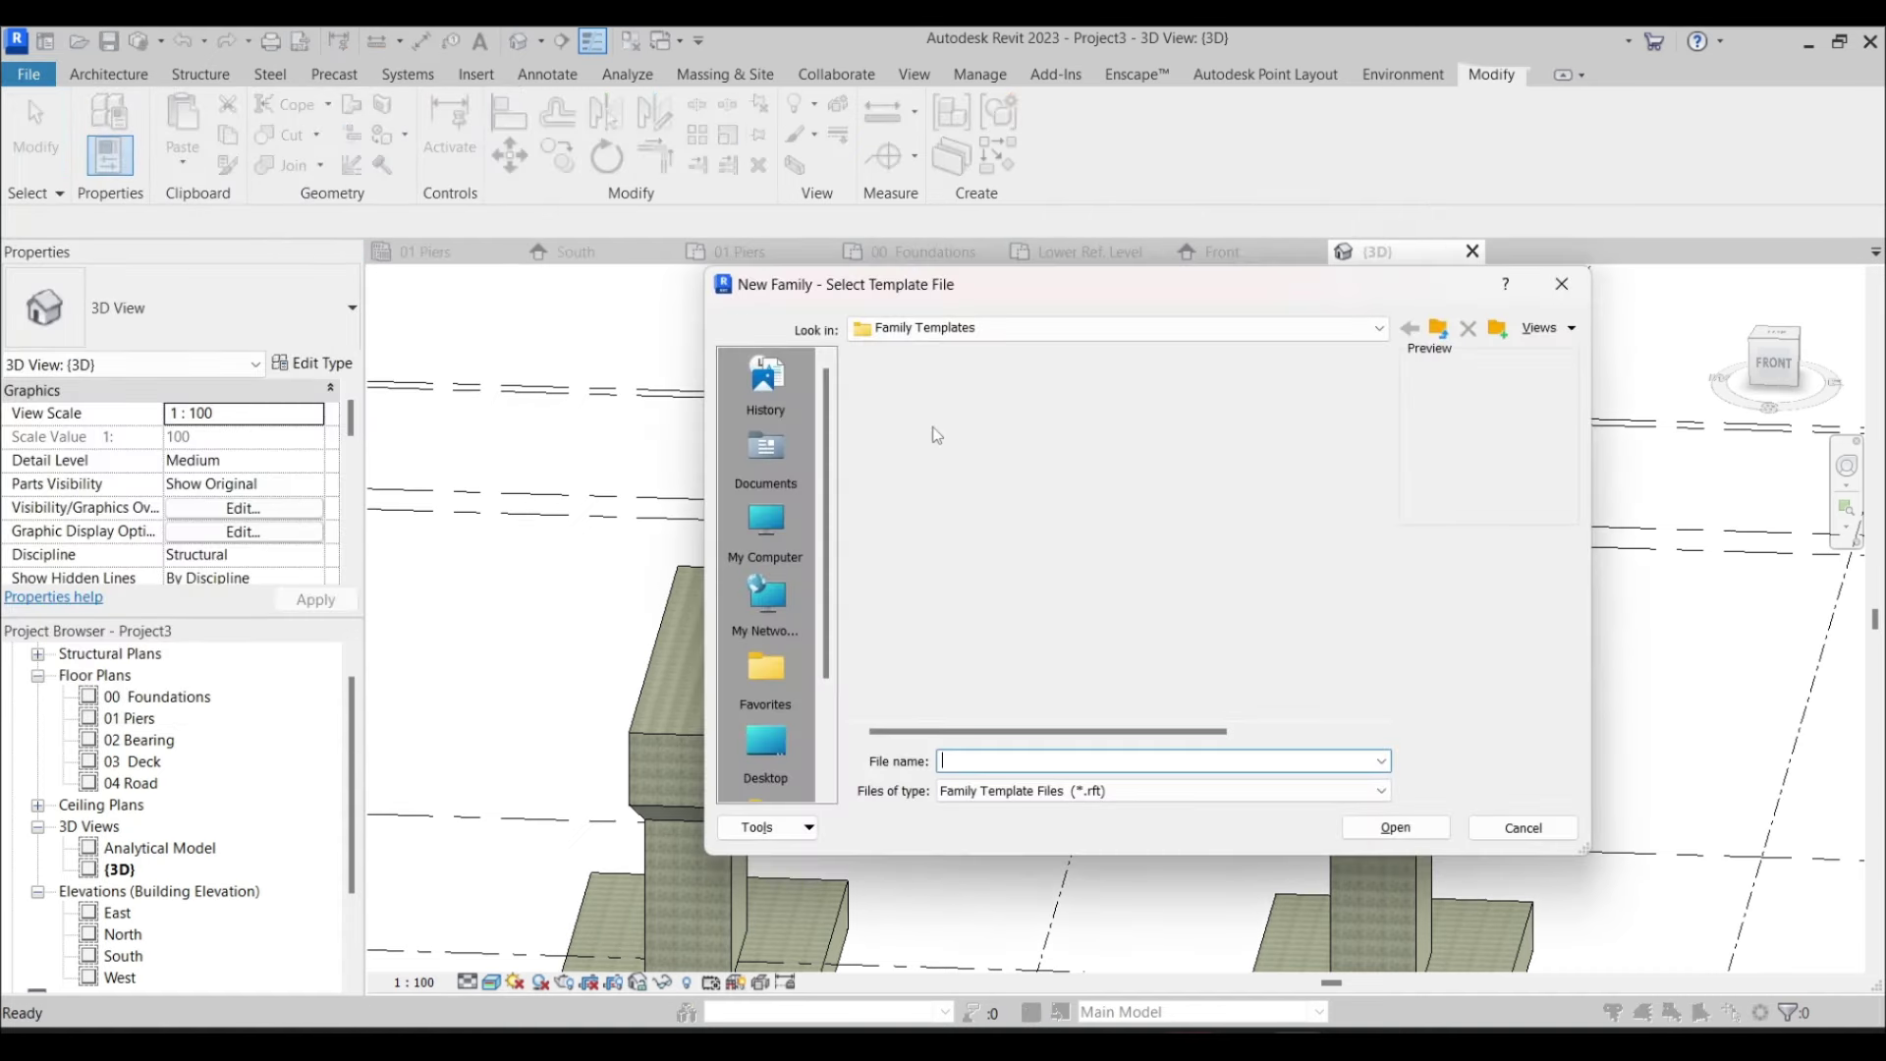
{"action": "double_click", "coordinate": [913, 438]}
{"action": "scroll", "coordinate": [941, 496], "scroll_direction": "down", "scroll_amount": 10}
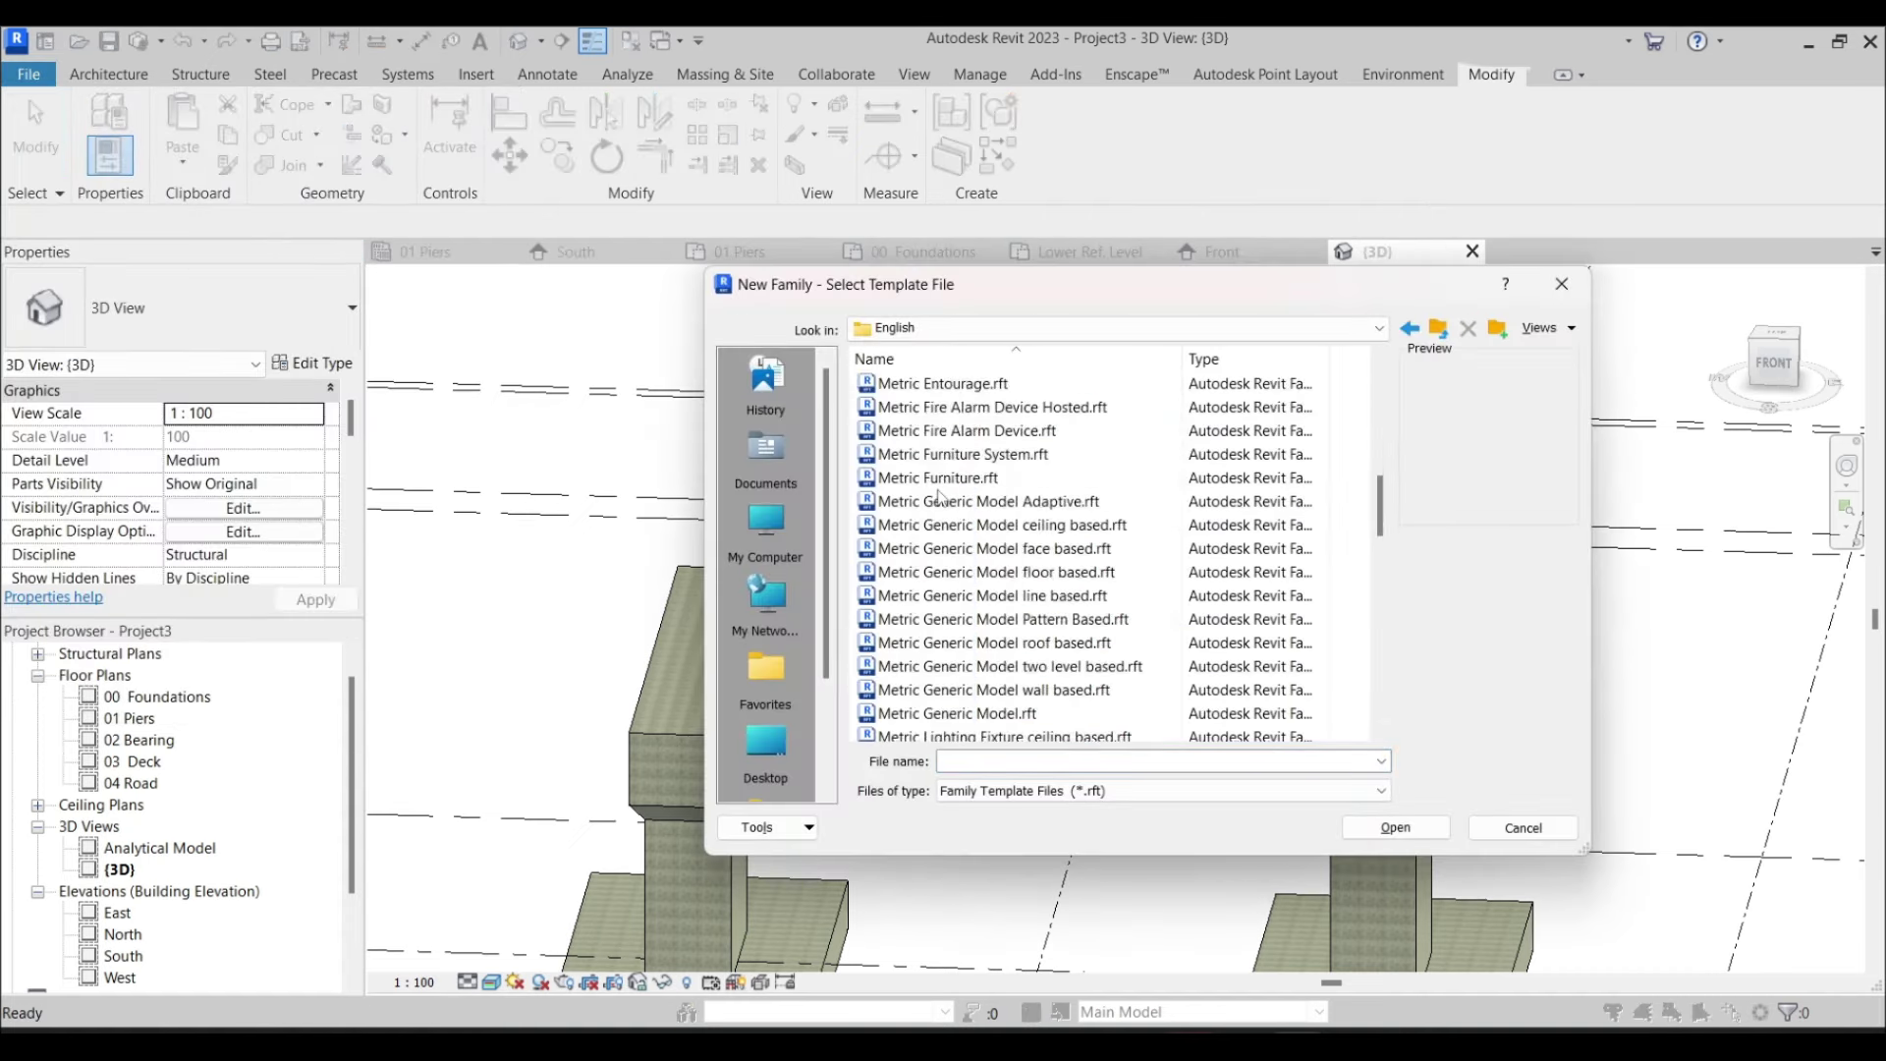
{"action": "scroll", "coordinate": [972, 503], "scroll_direction": "down", "scroll_amount": 4}
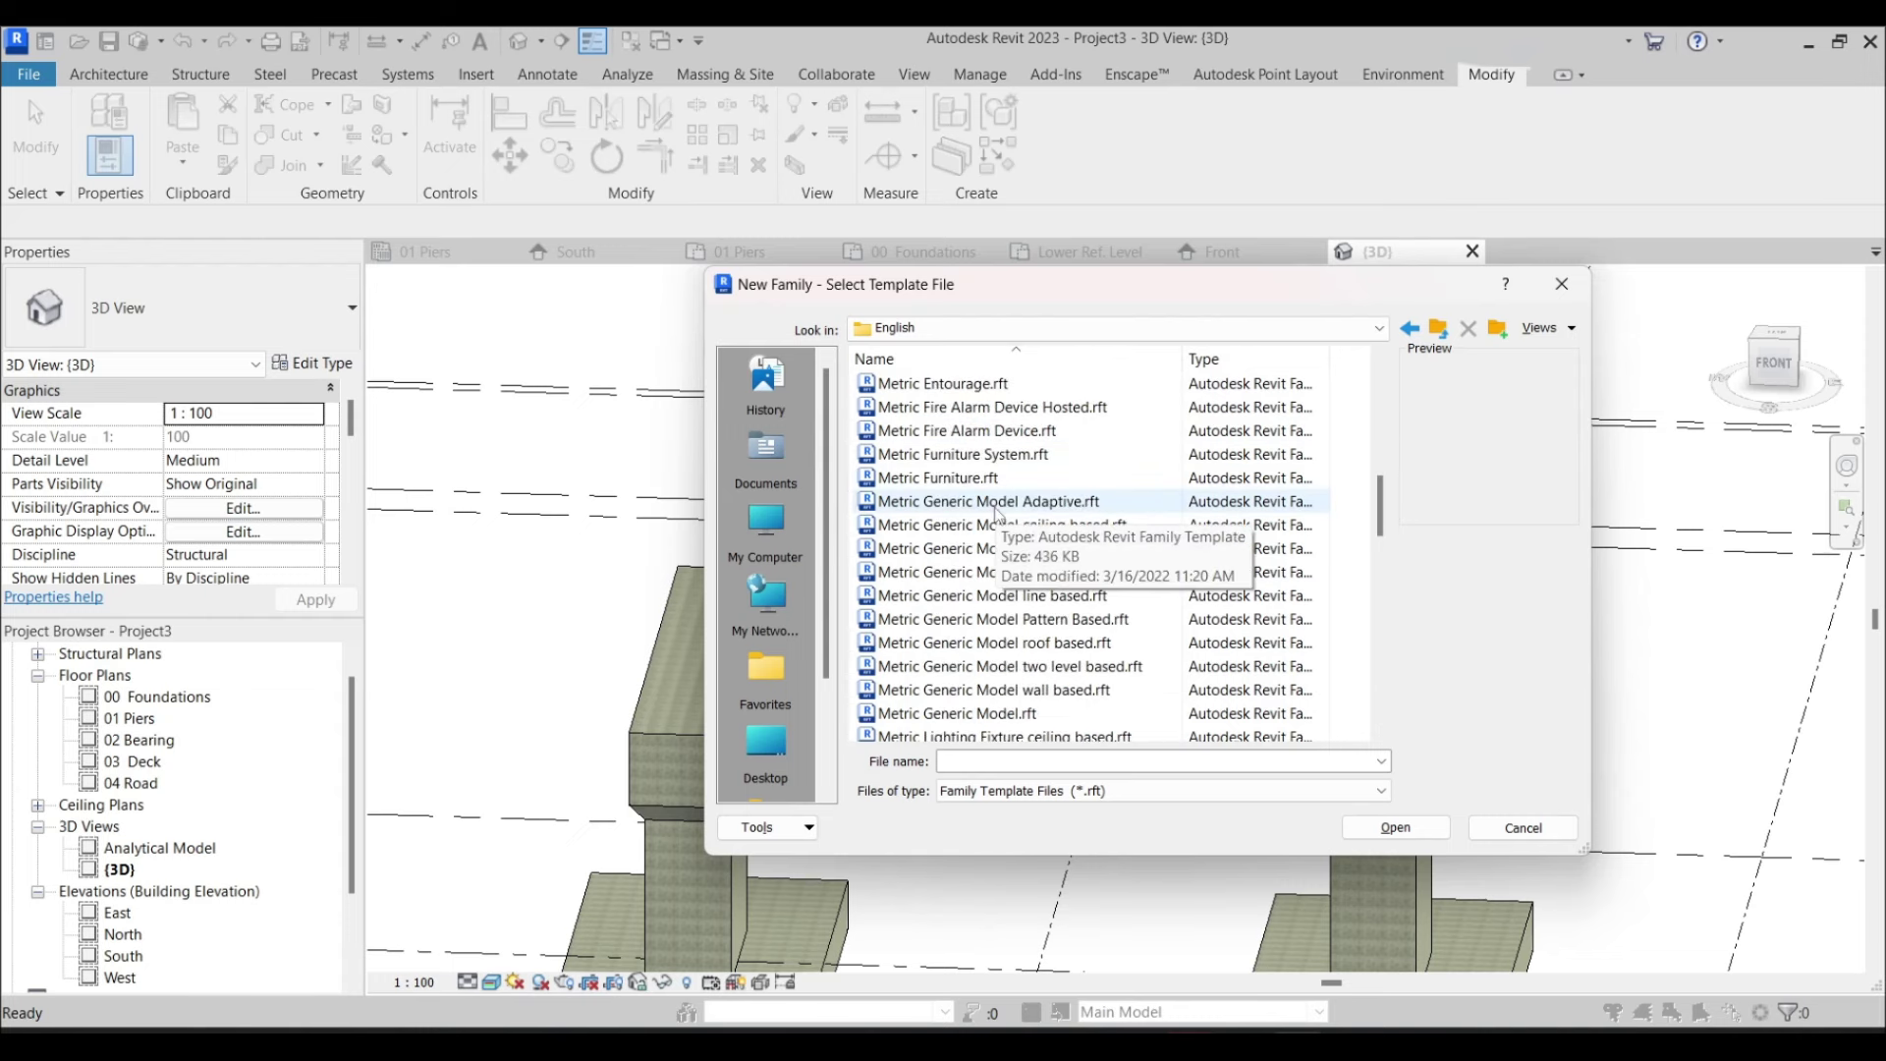
{"action": "scroll", "coordinate": [992, 508], "scroll_direction": "down", "scroll_amount": 8}
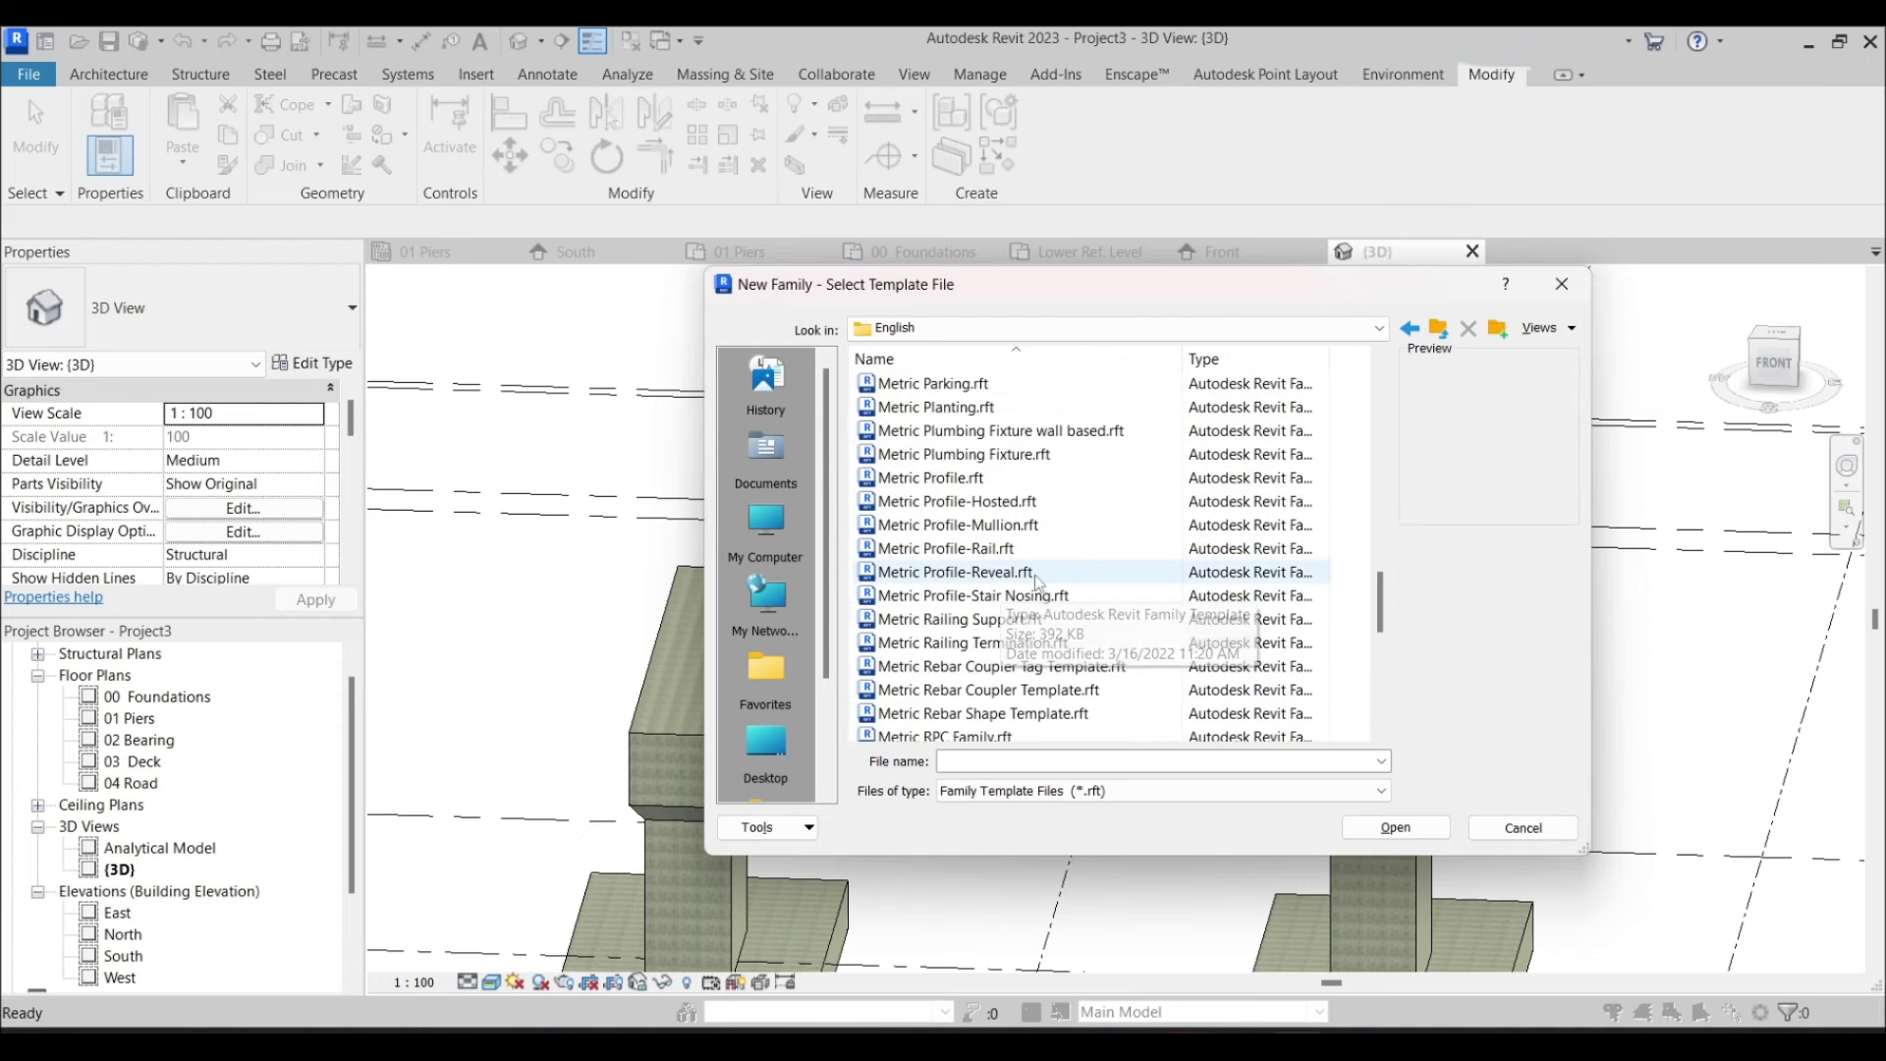
{"action": "scroll", "coordinate": [1037, 555], "scroll_direction": "down", "scroll_amount": 5}
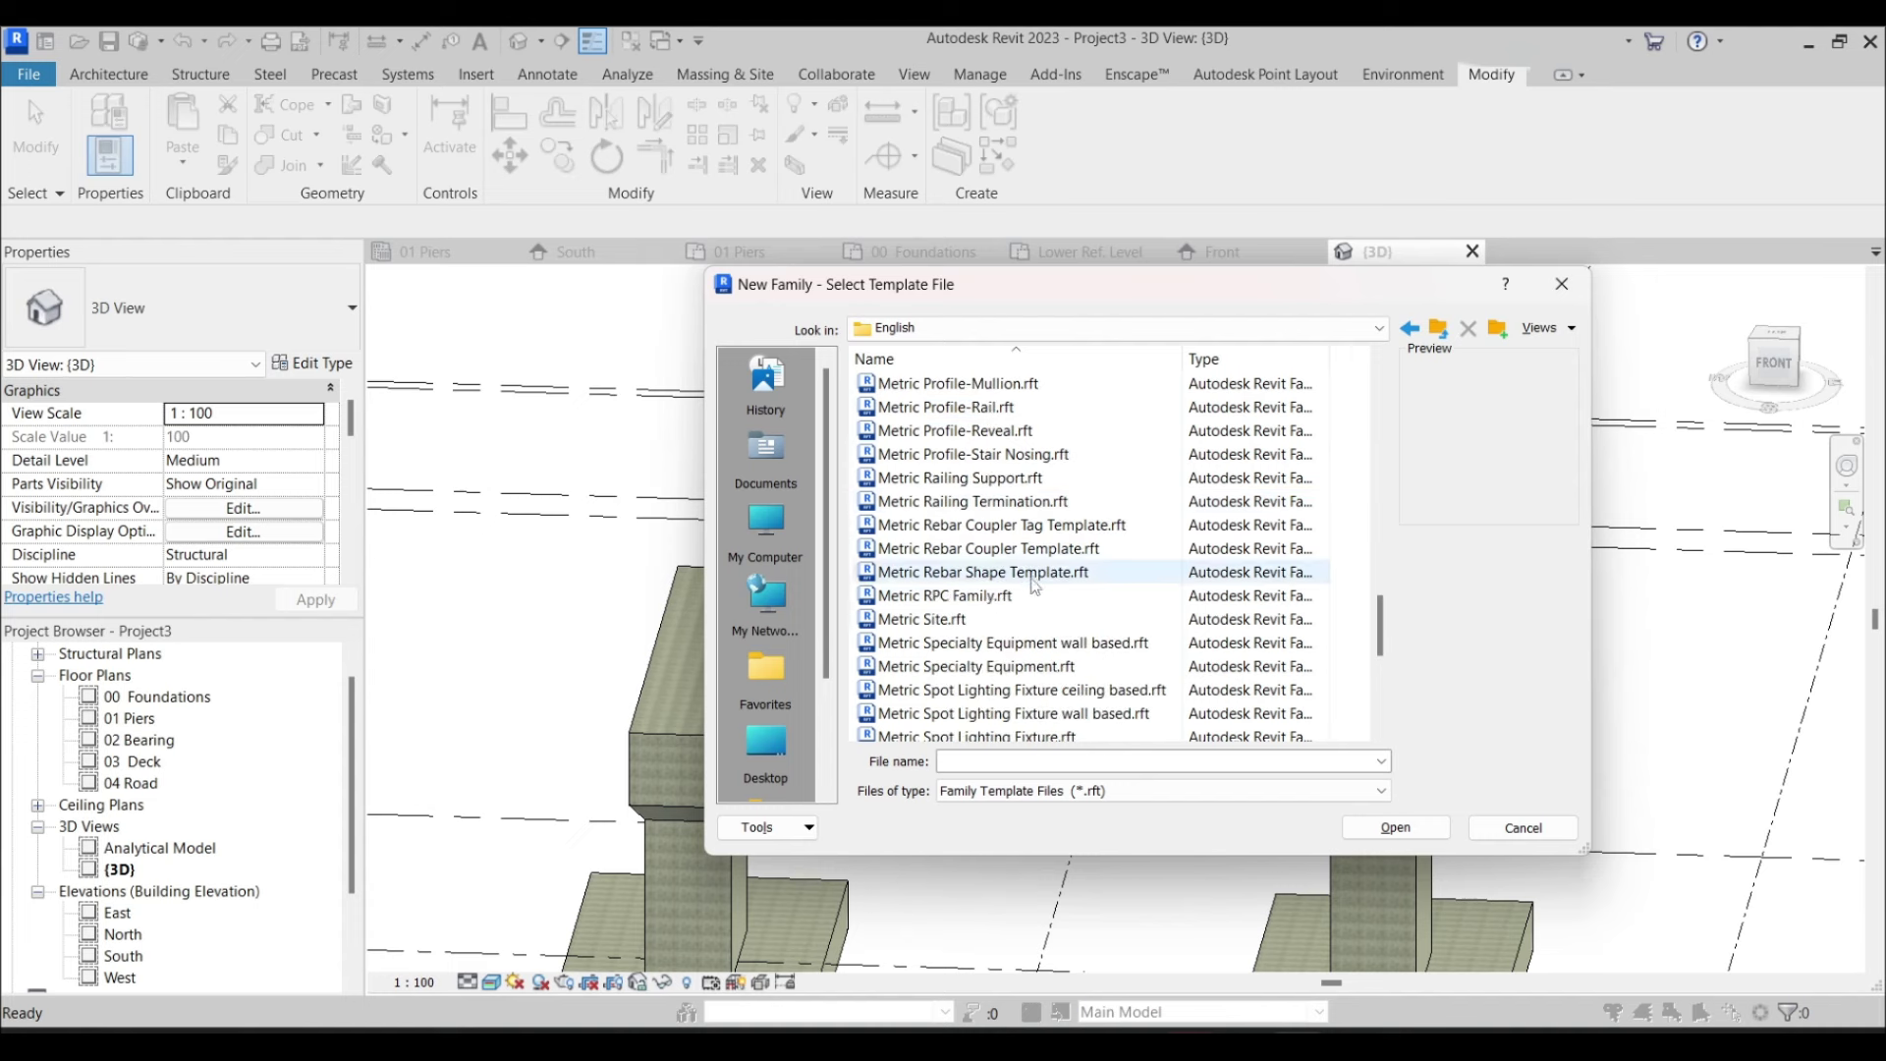
{"action": "scroll", "coordinate": [1034, 601], "scroll_direction": "down", "scroll_amount": 3}
{"action": "scroll", "coordinate": [1012, 550], "scroll_direction": "up", "scroll_amount": 7}
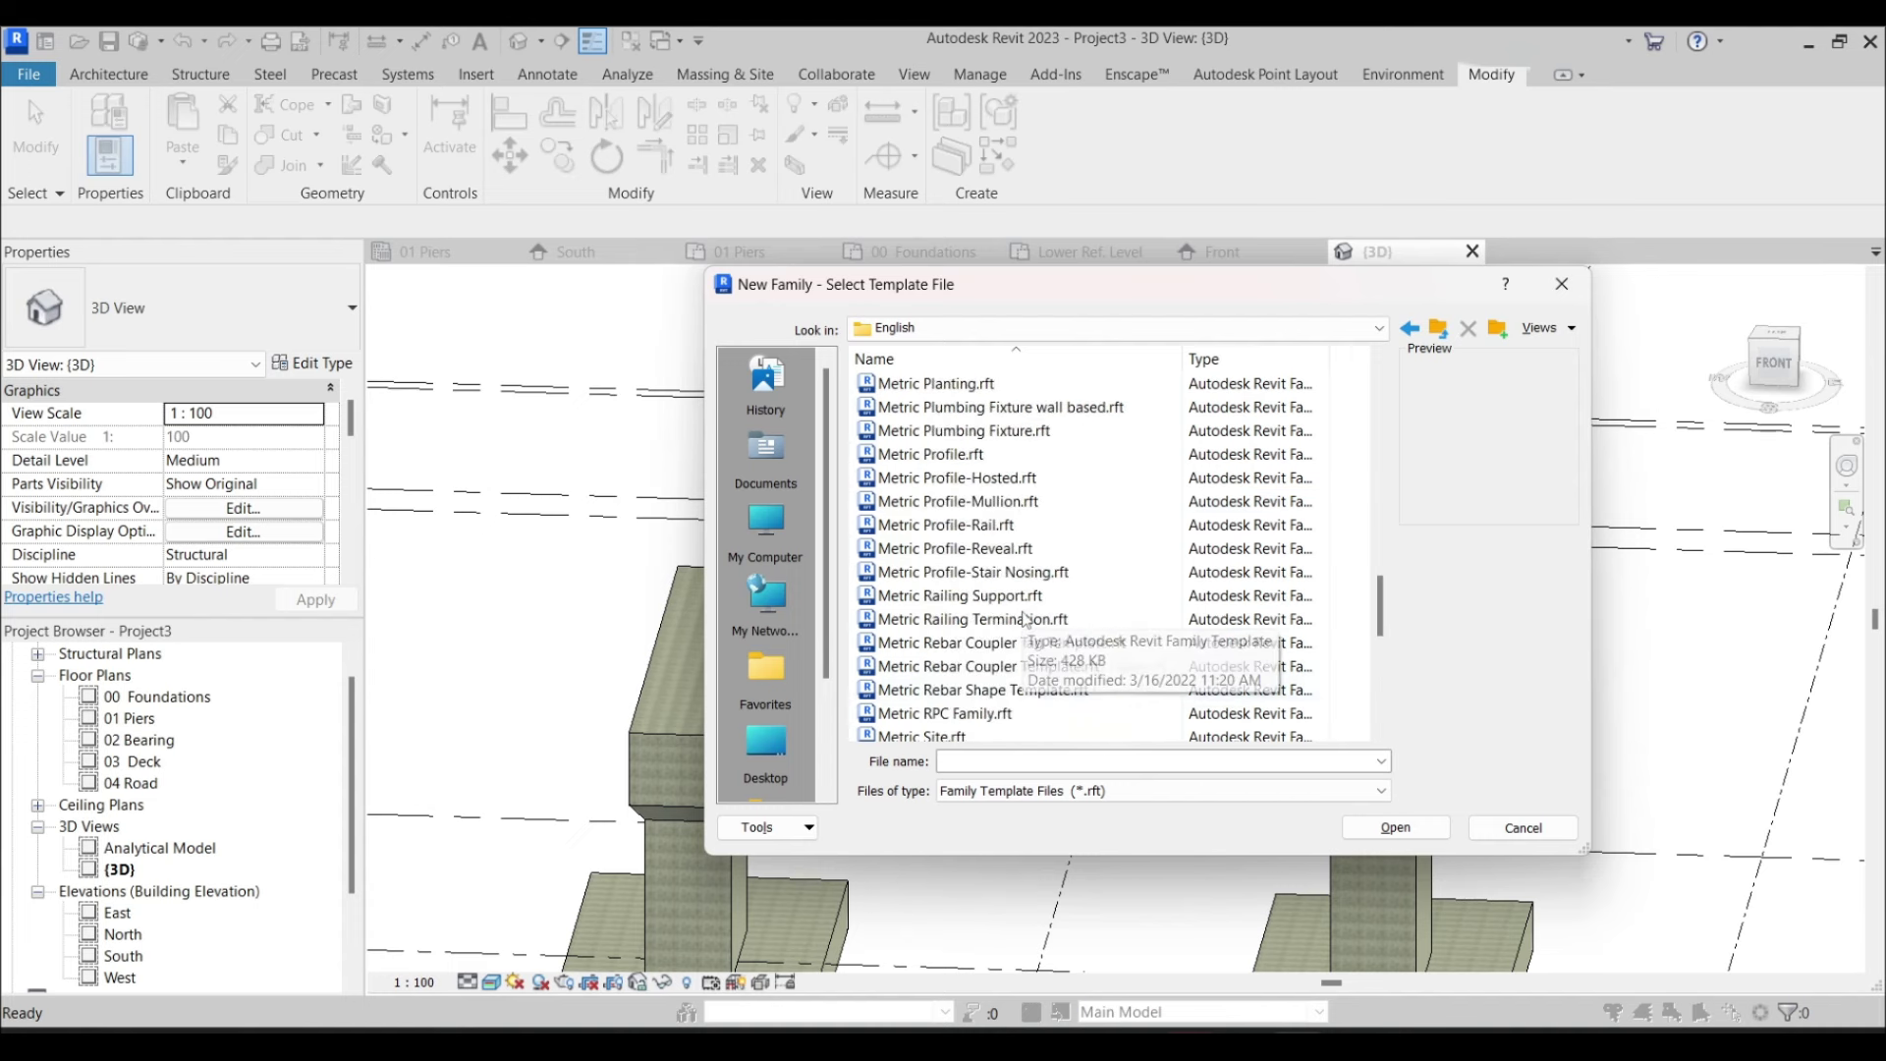
{"action": "scroll", "coordinate": [995, 513], "scroll_direction": "up", "scroll_amount": 10}
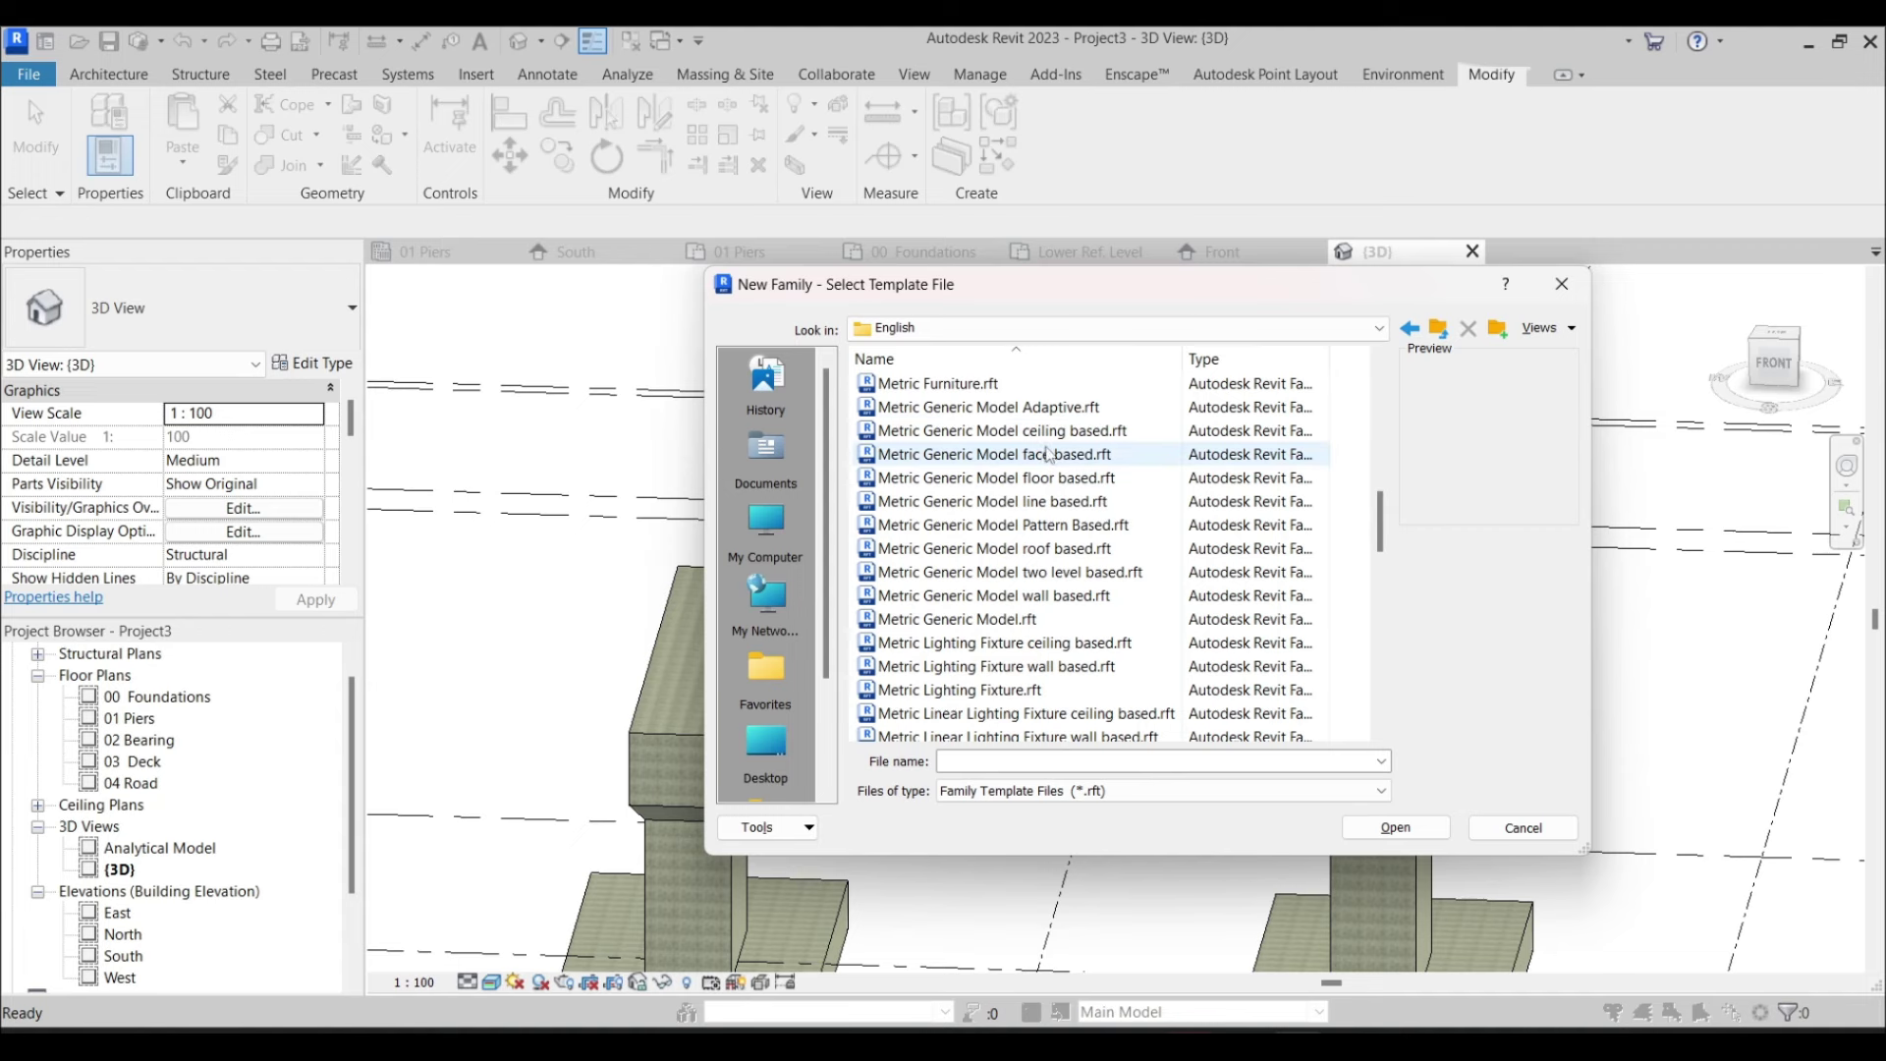
{"action": "left_click", "coordinate": [992, 619]}
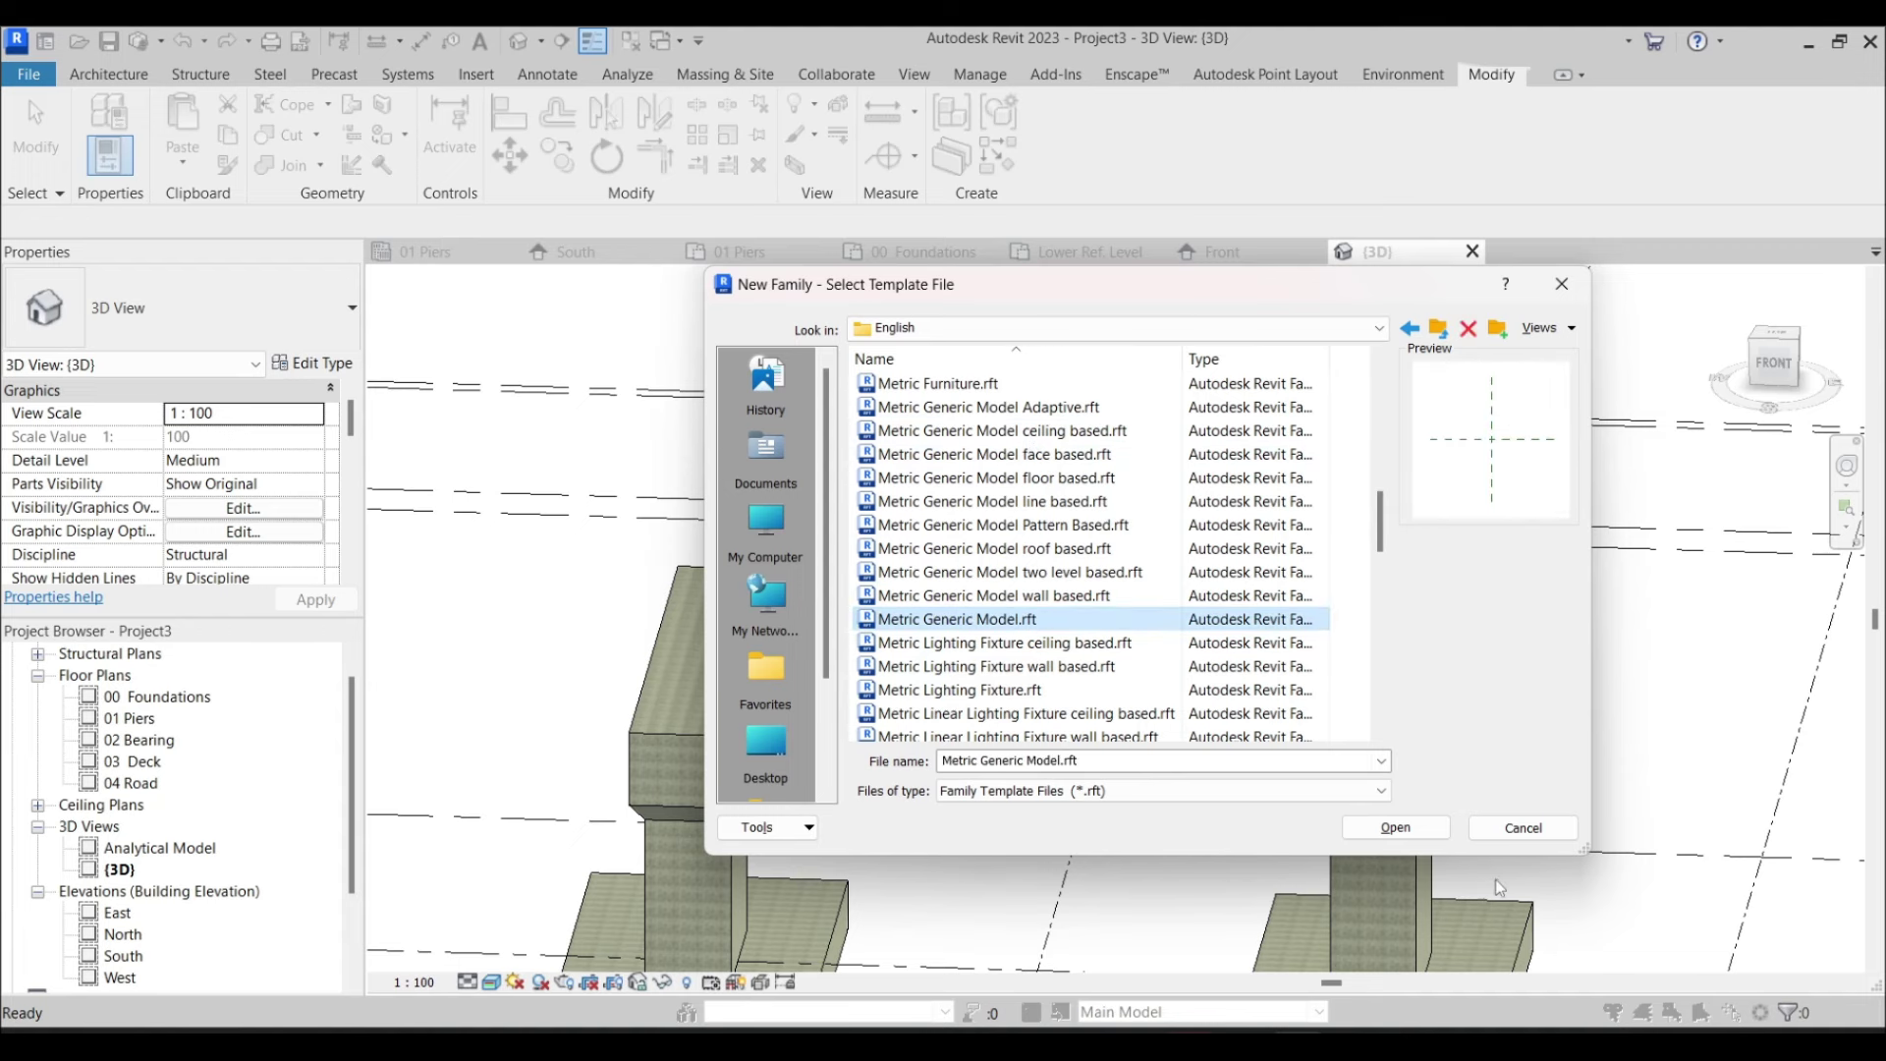
{"action": "left_click", "coordinate": [1410, 834]}
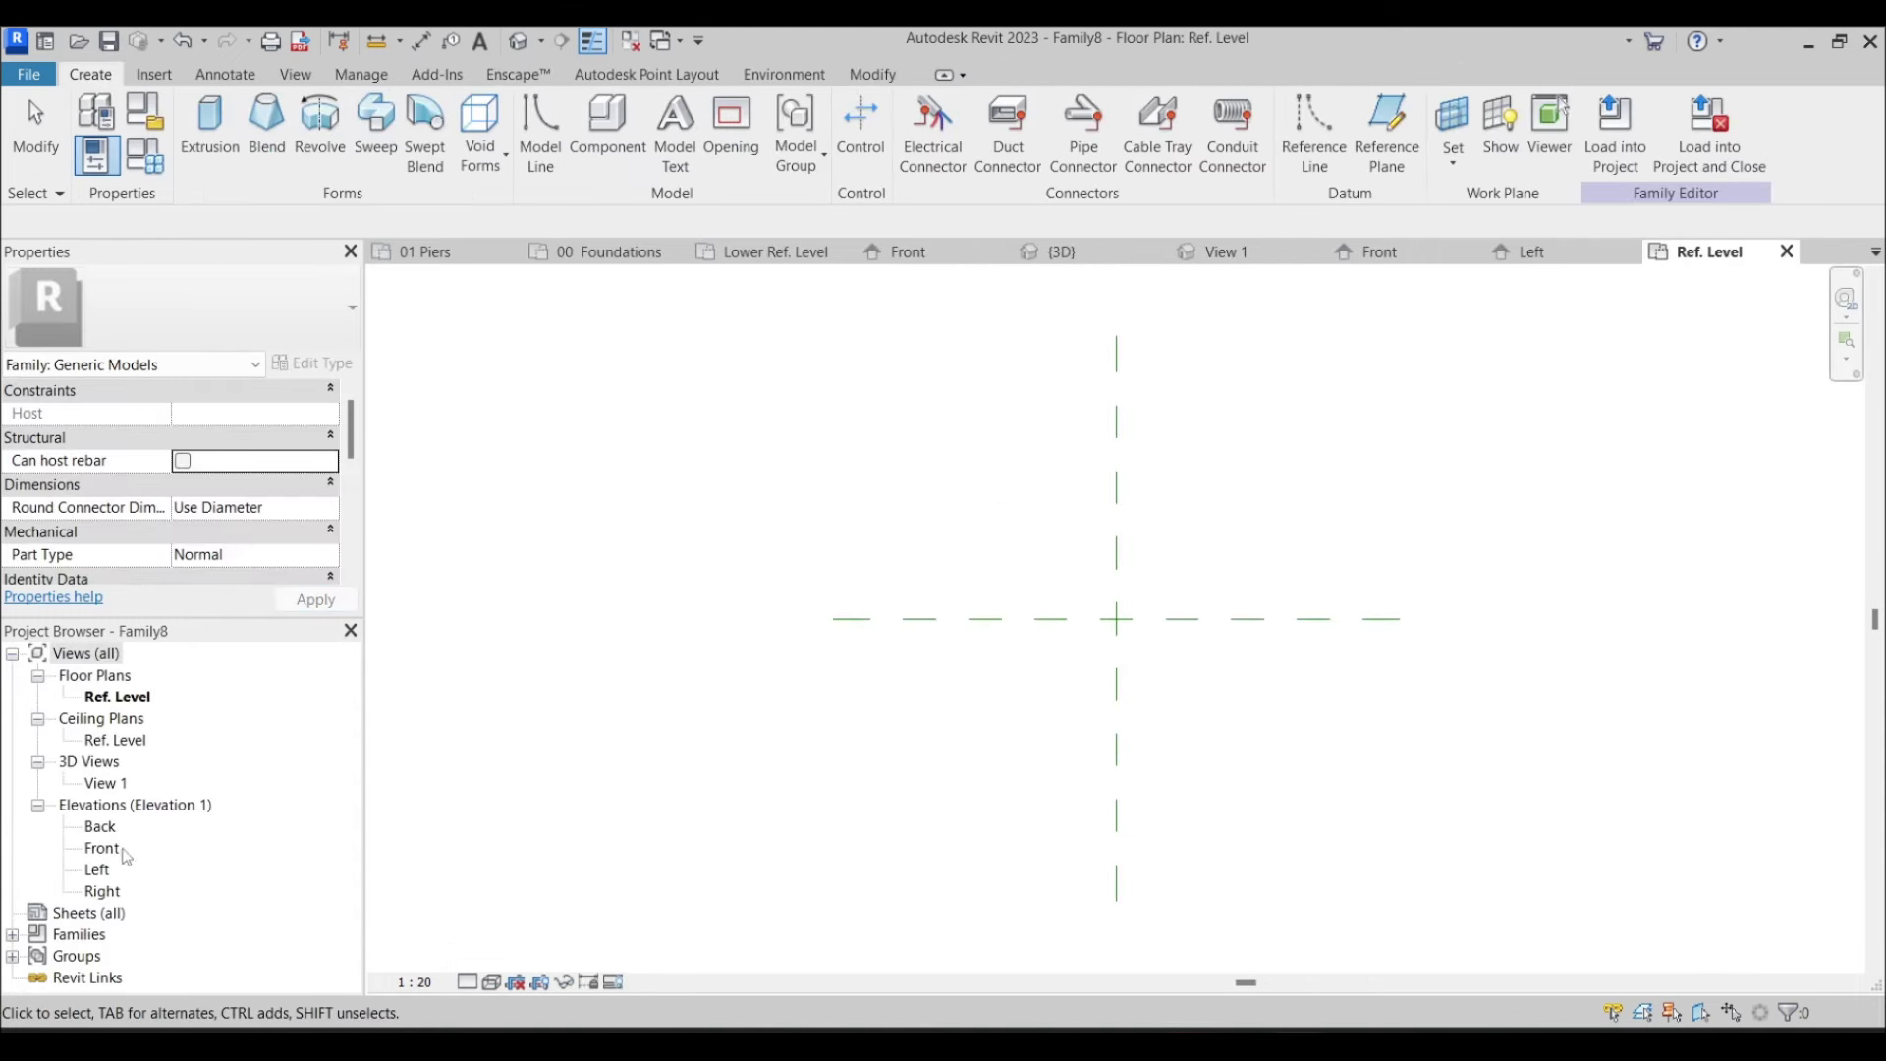
In the Left elevation, pick reference lines at offsets 100, 200 and 100 above Ref. Level
{"action": "double_click", "coordinate": [96, 871]}
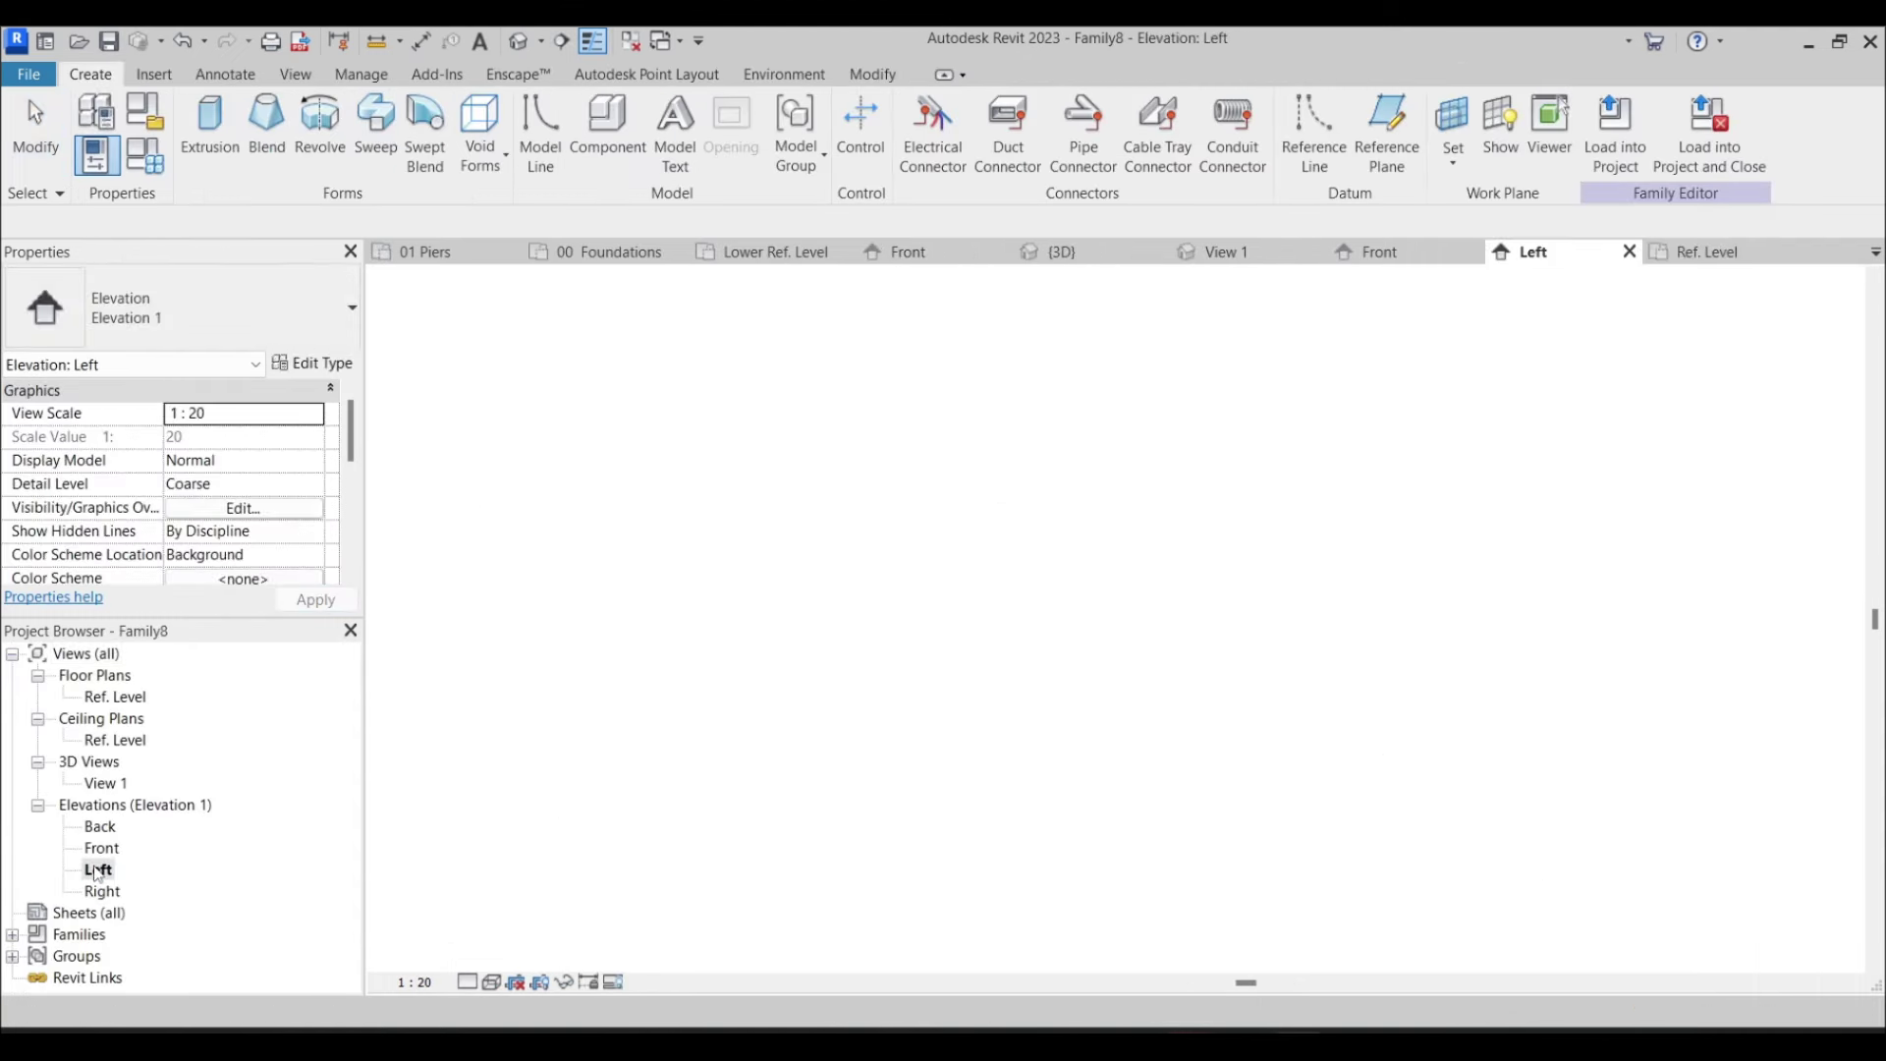
{"action": "scroll", "coordinate": [1027, 709], "scroll_direction": "up", "scroll_amount": 2}
{"action": "middle_click_drag", "start_coordinate": [1064, 668], "coordinate": [1154, 456]}
{"action": "left_click", "coordinate": [1322, 152]}
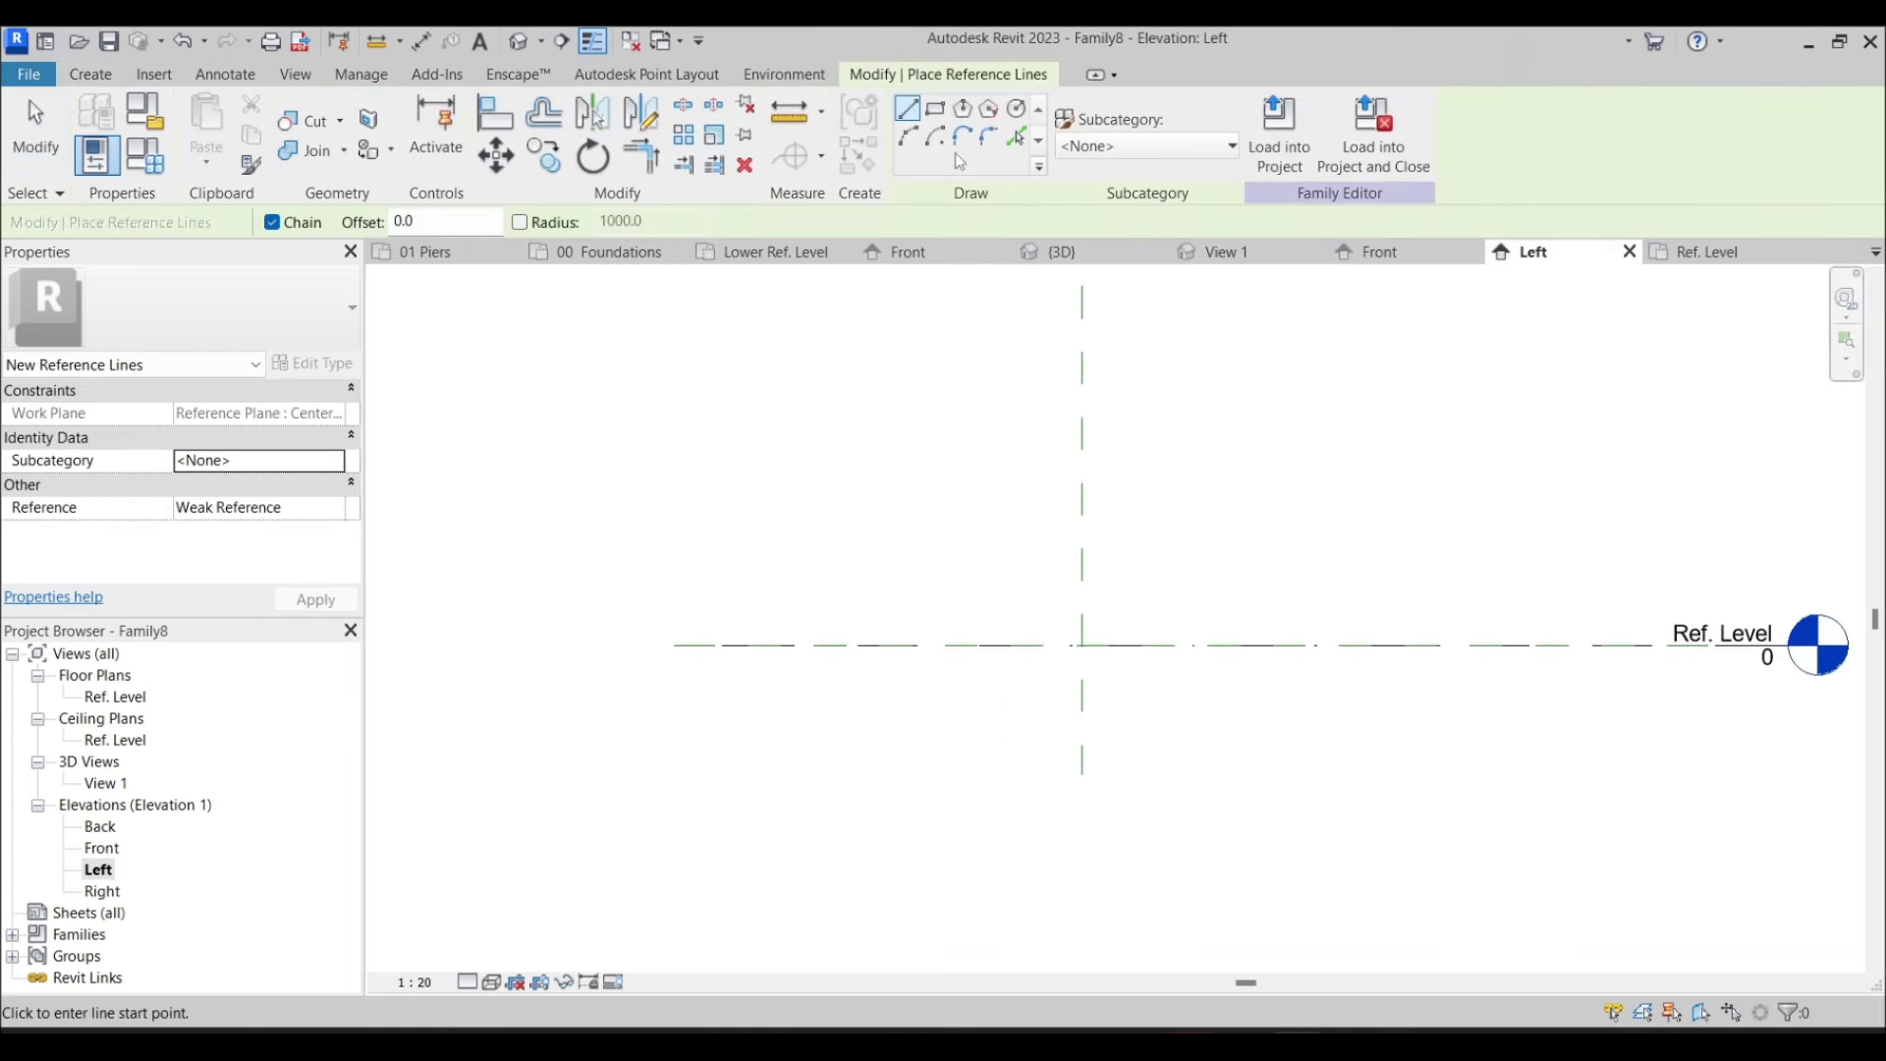
{"action": "left_click", "coordinate": [1015, 140]}
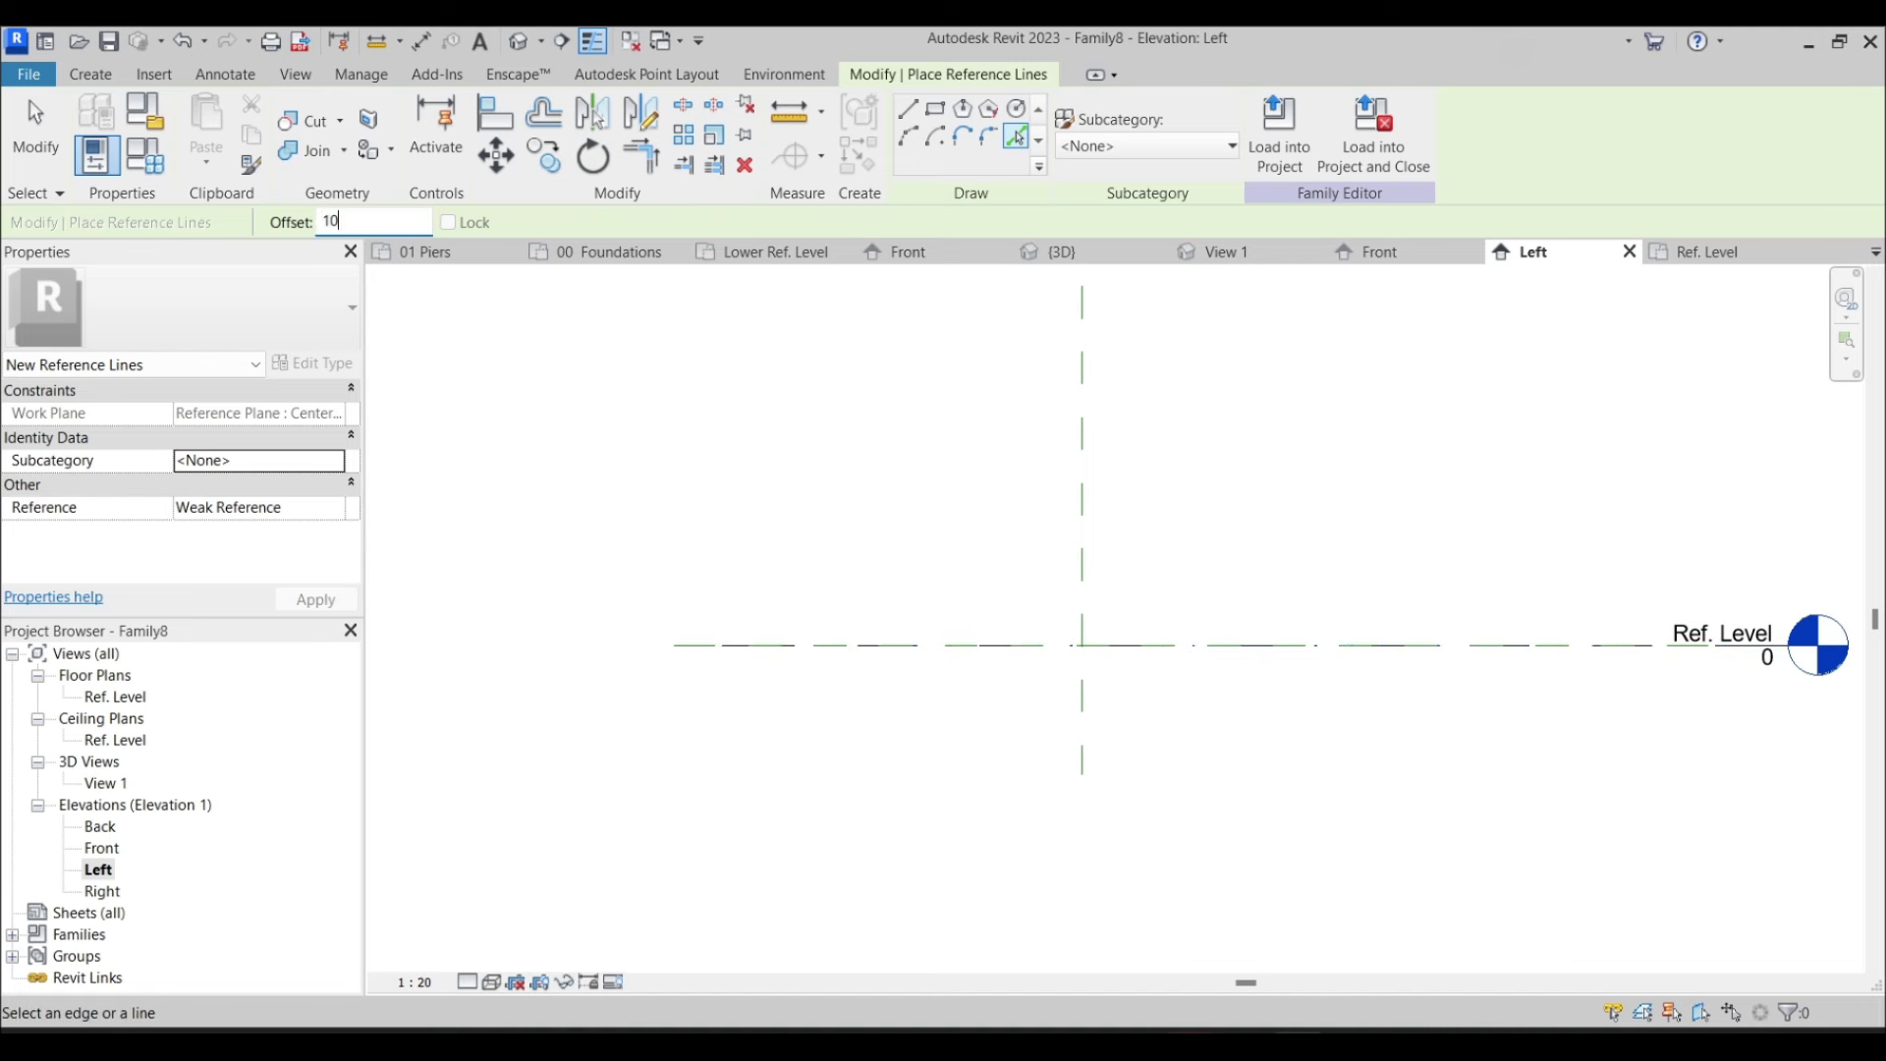
{"action": "left_click", "coordinate": [1162, 639]}
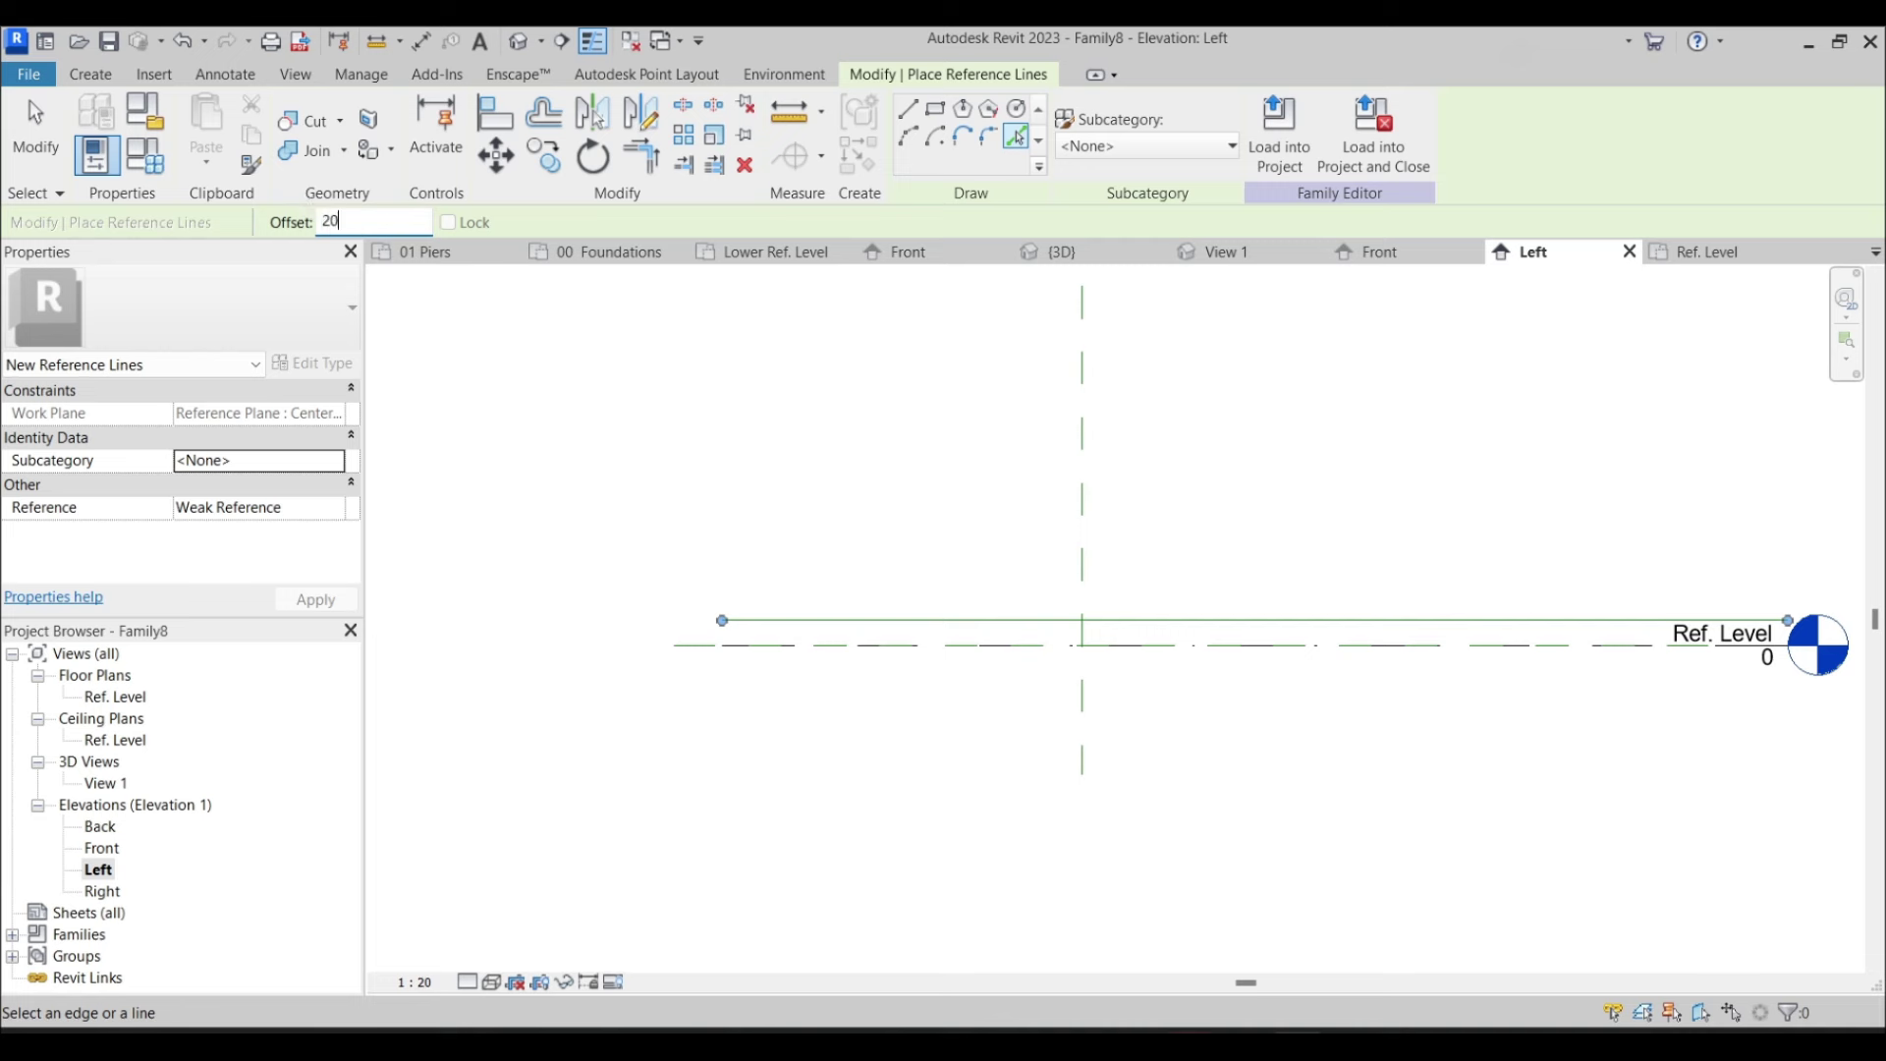
{"action": "left_click", "coordinate": [1165, 622]}
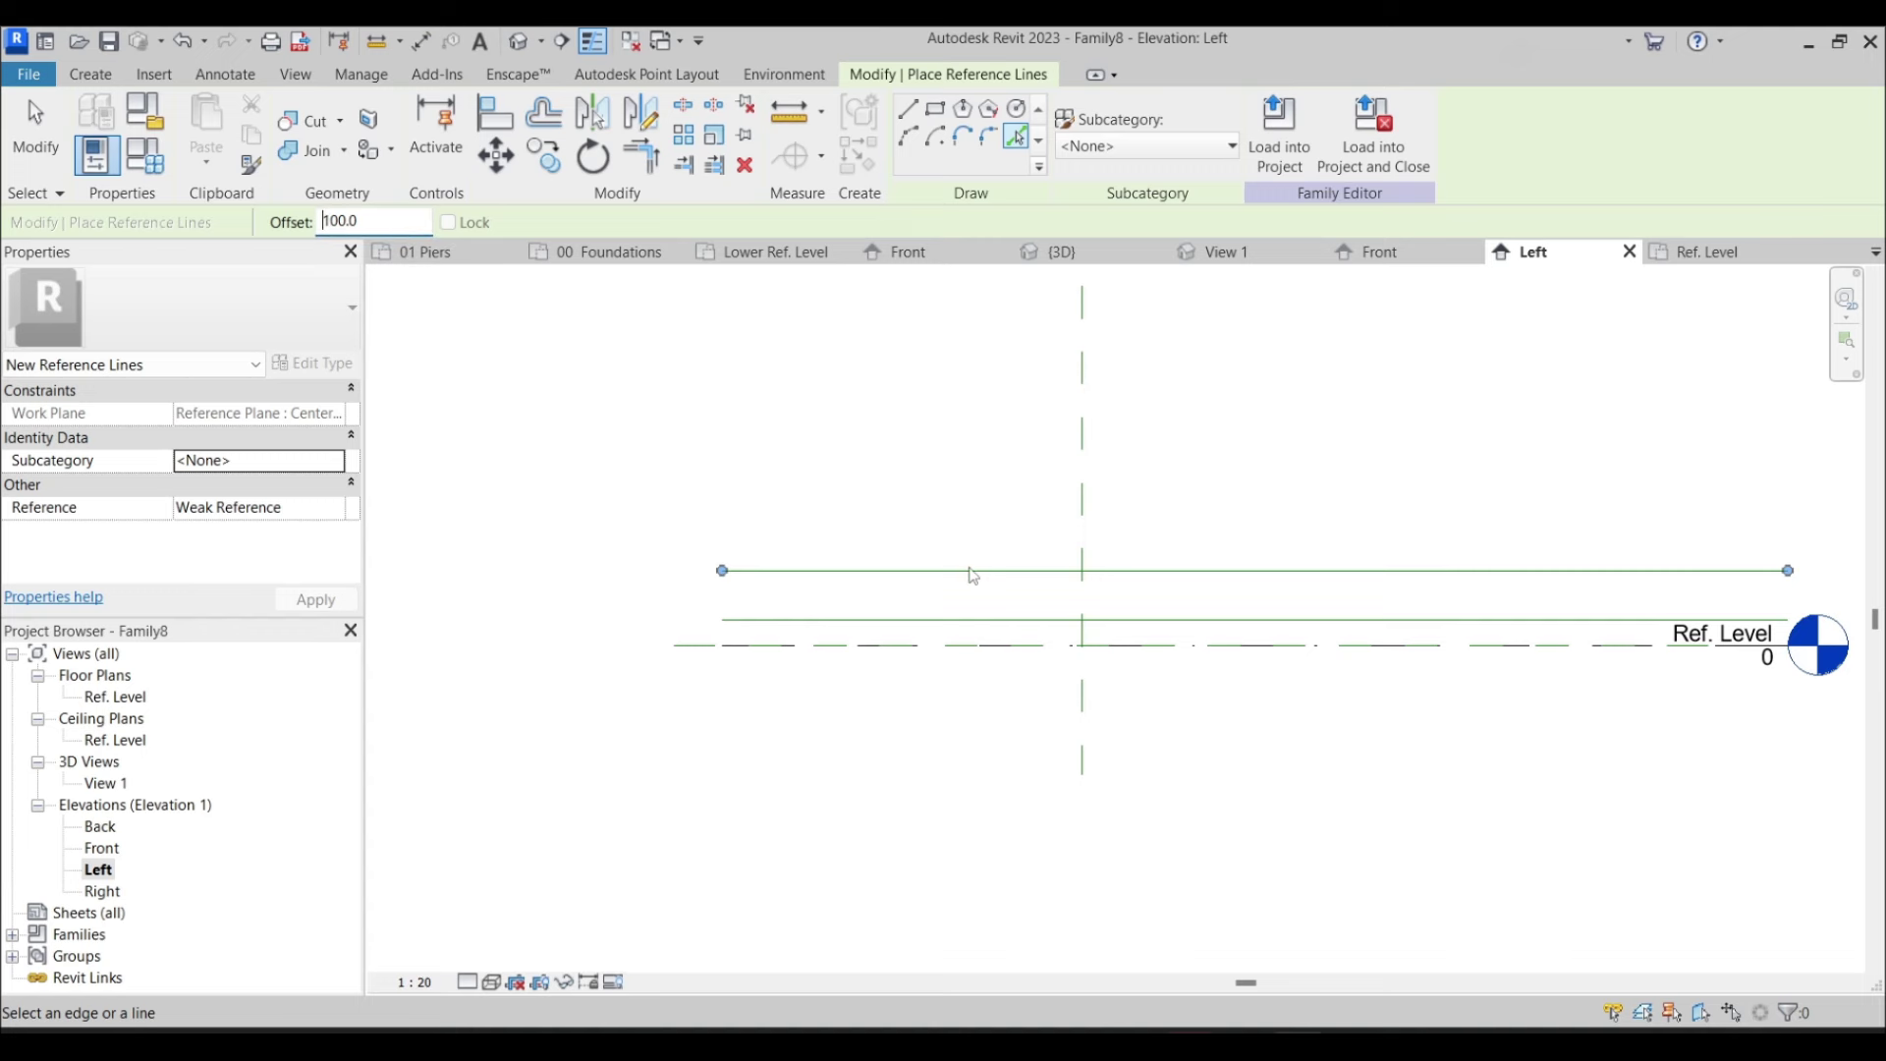
{"action": "left_click", "coordinate": [1019, 571]}
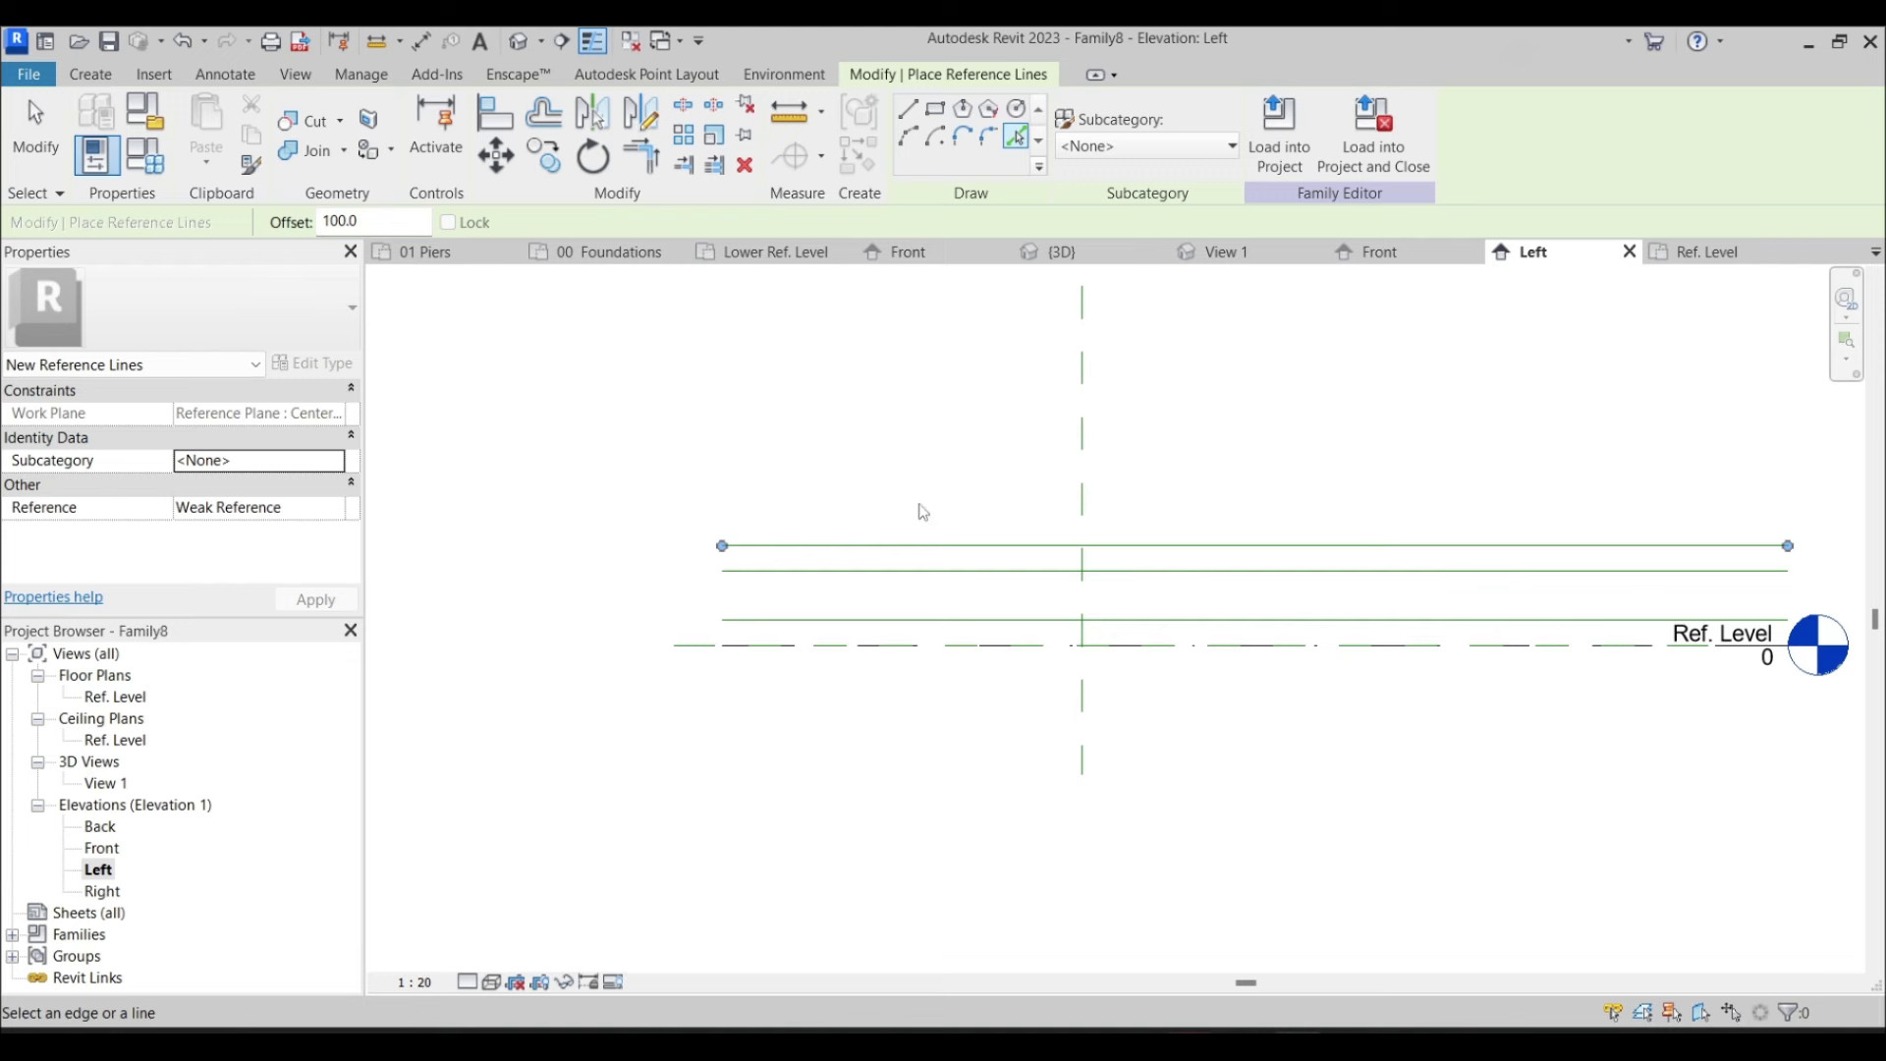
{"action": "scroll", "coordinate": [932, 570], "scroll_direction": "up", "scroll_amount": 2}
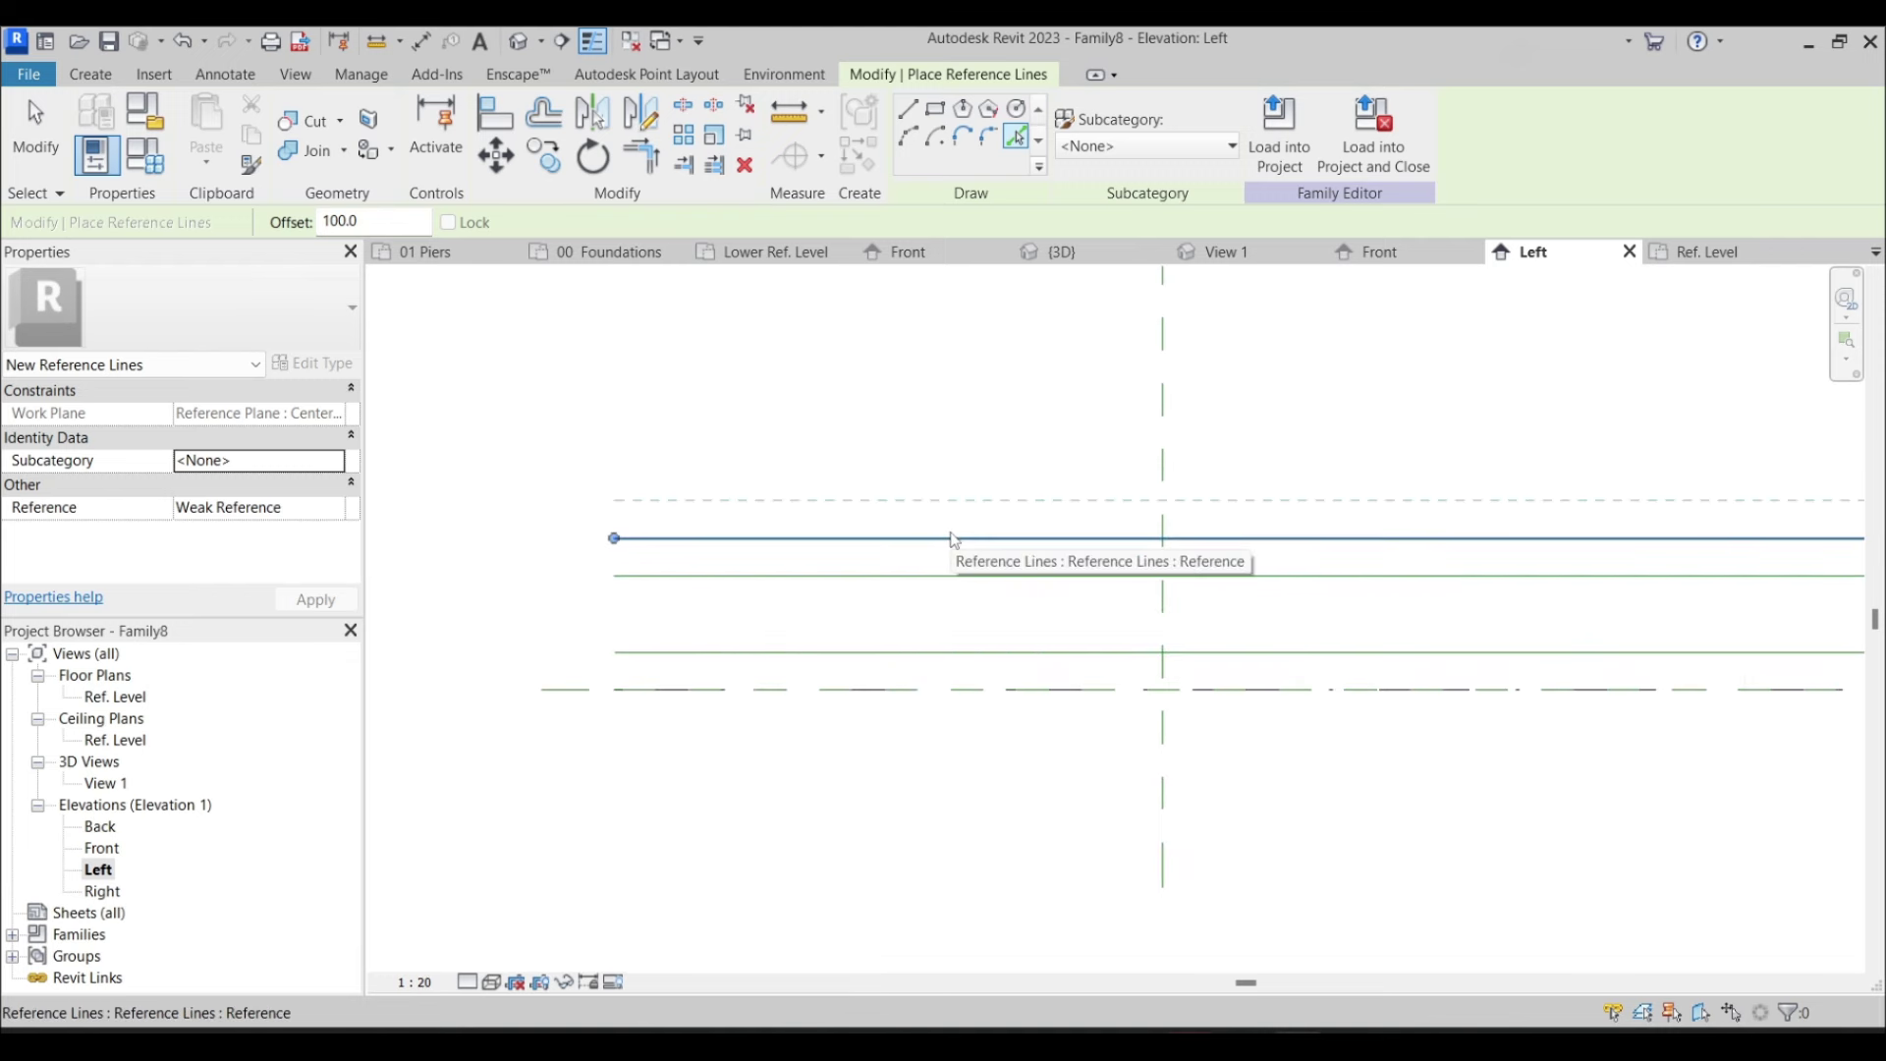
{"action": "left_click", "coordinate": [953, 539]}
{"action": "scroll", "coordinate": [1028, 535], "scroll_direction": "down", "scroll_amount": 3}
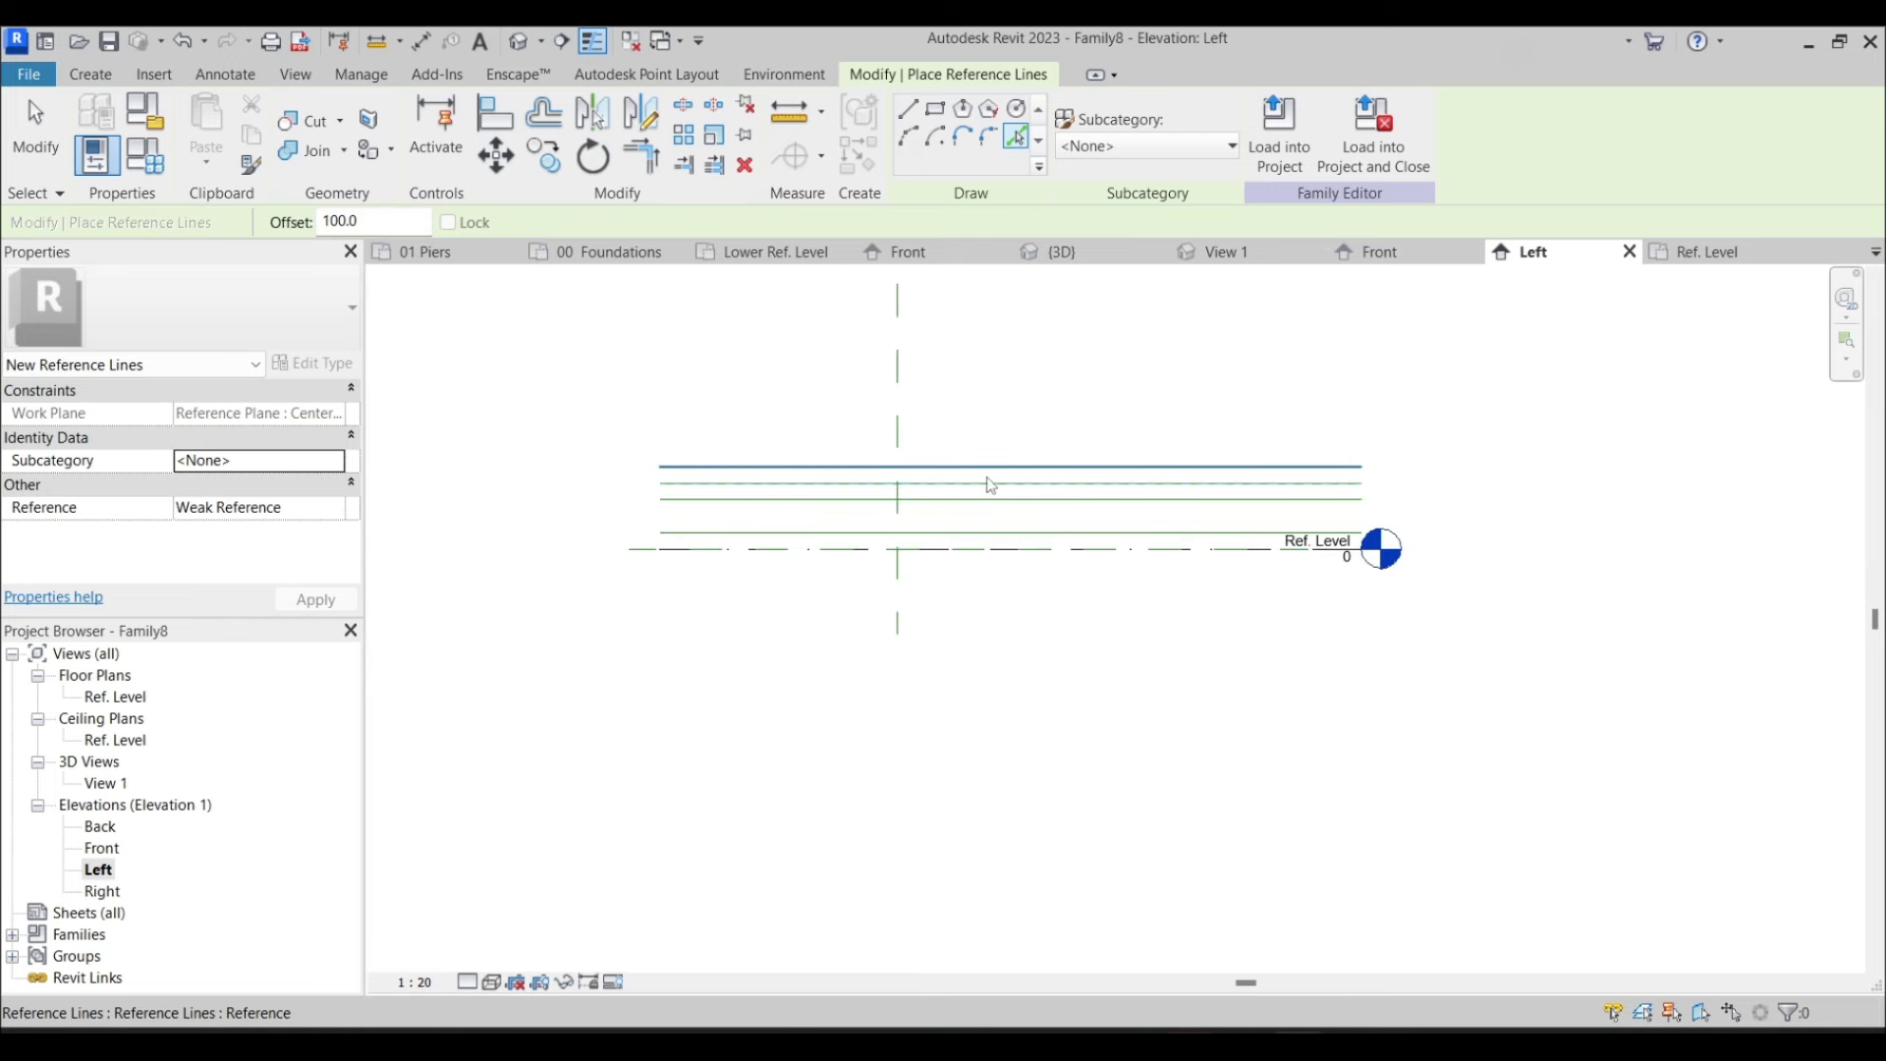
{"action": "key", "text": "Escape"}
Review the new reference lines, then return to the Ref. Level floor plan
{"action": "scroll", "coordinate": [987, 478], "scroll_direction": "up", "scroll_amount": 3}
{"action": "middle_click_drag", "start_coordinate": [910, 580], "coordinate": [1162, 506]}
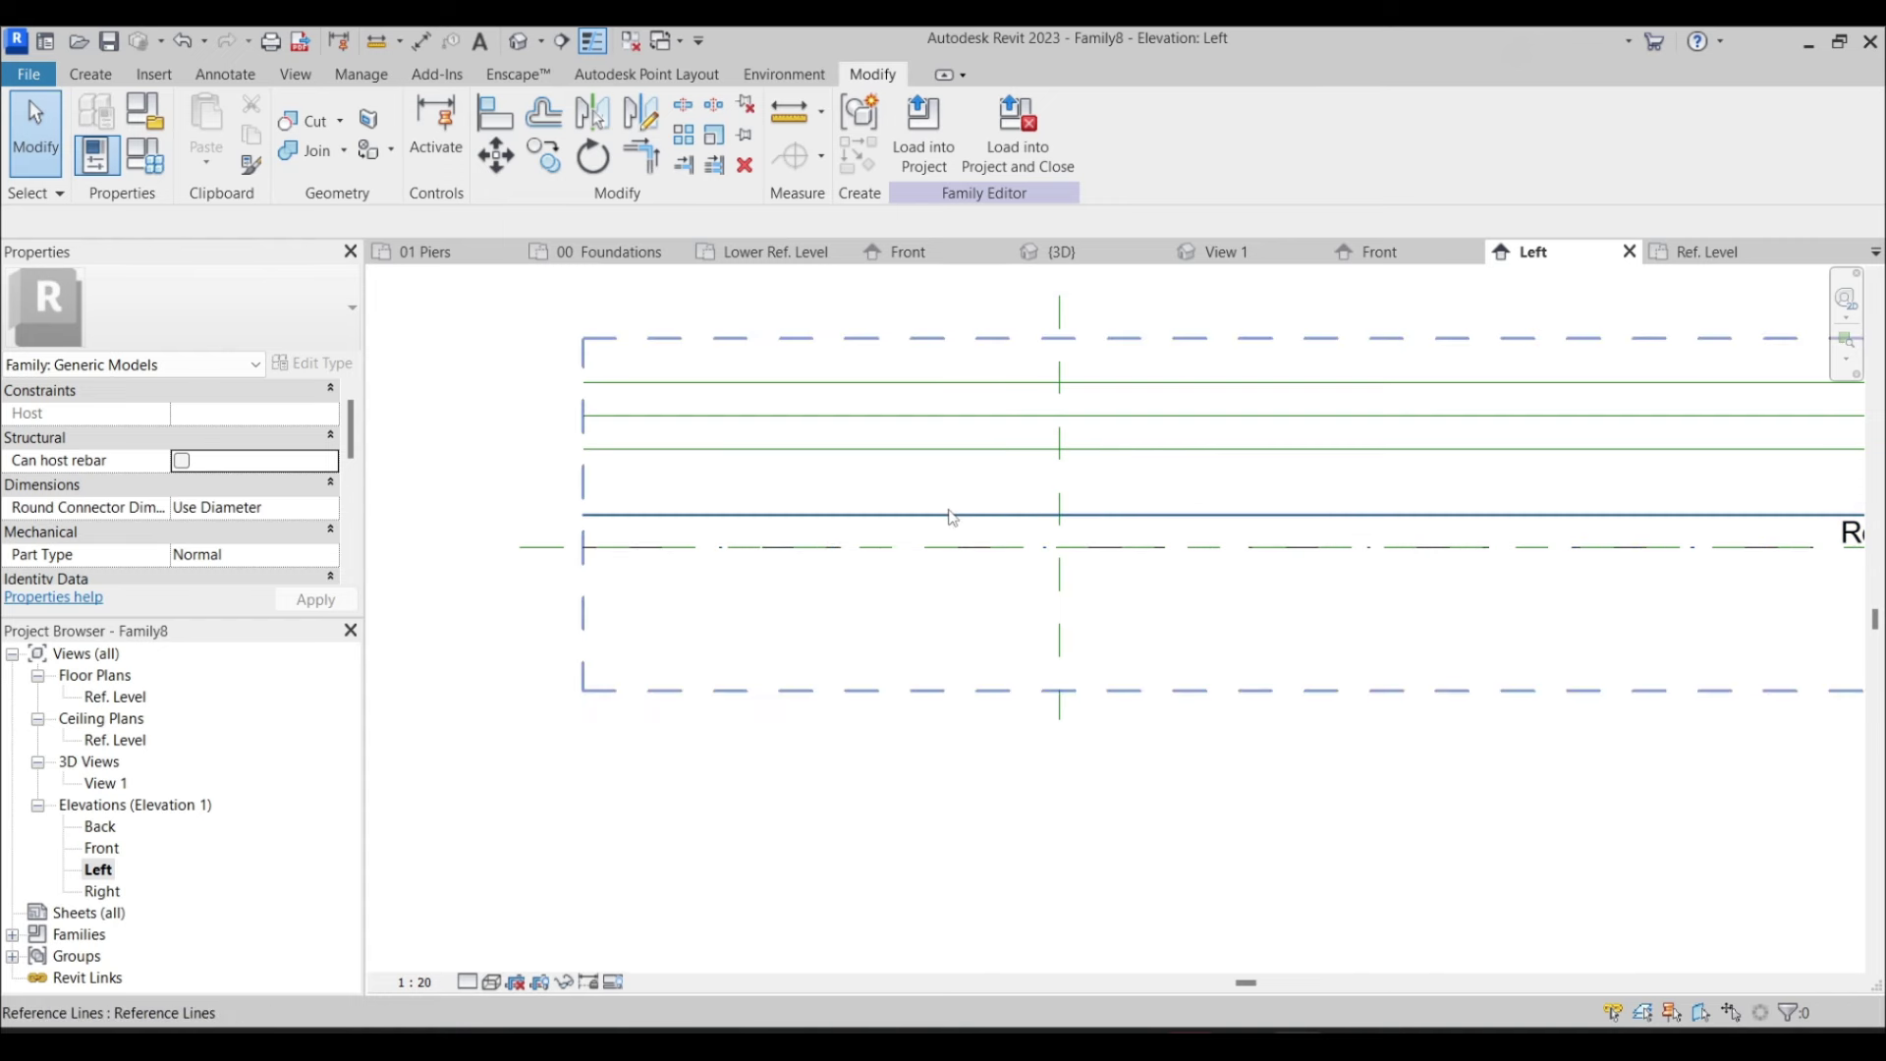
{"action": "scroll", "coordinate": [882, 506], "scroll_direction": "up", "scroll_amount": 2}
{"action": "middle_click_drag", "start_coordinate": [838, 506], "coordinate": [649, 538]}
{"action": "scroll", "coordinate": [1179, 521], "scroll_direction": "down", "scroll_amount": 2}
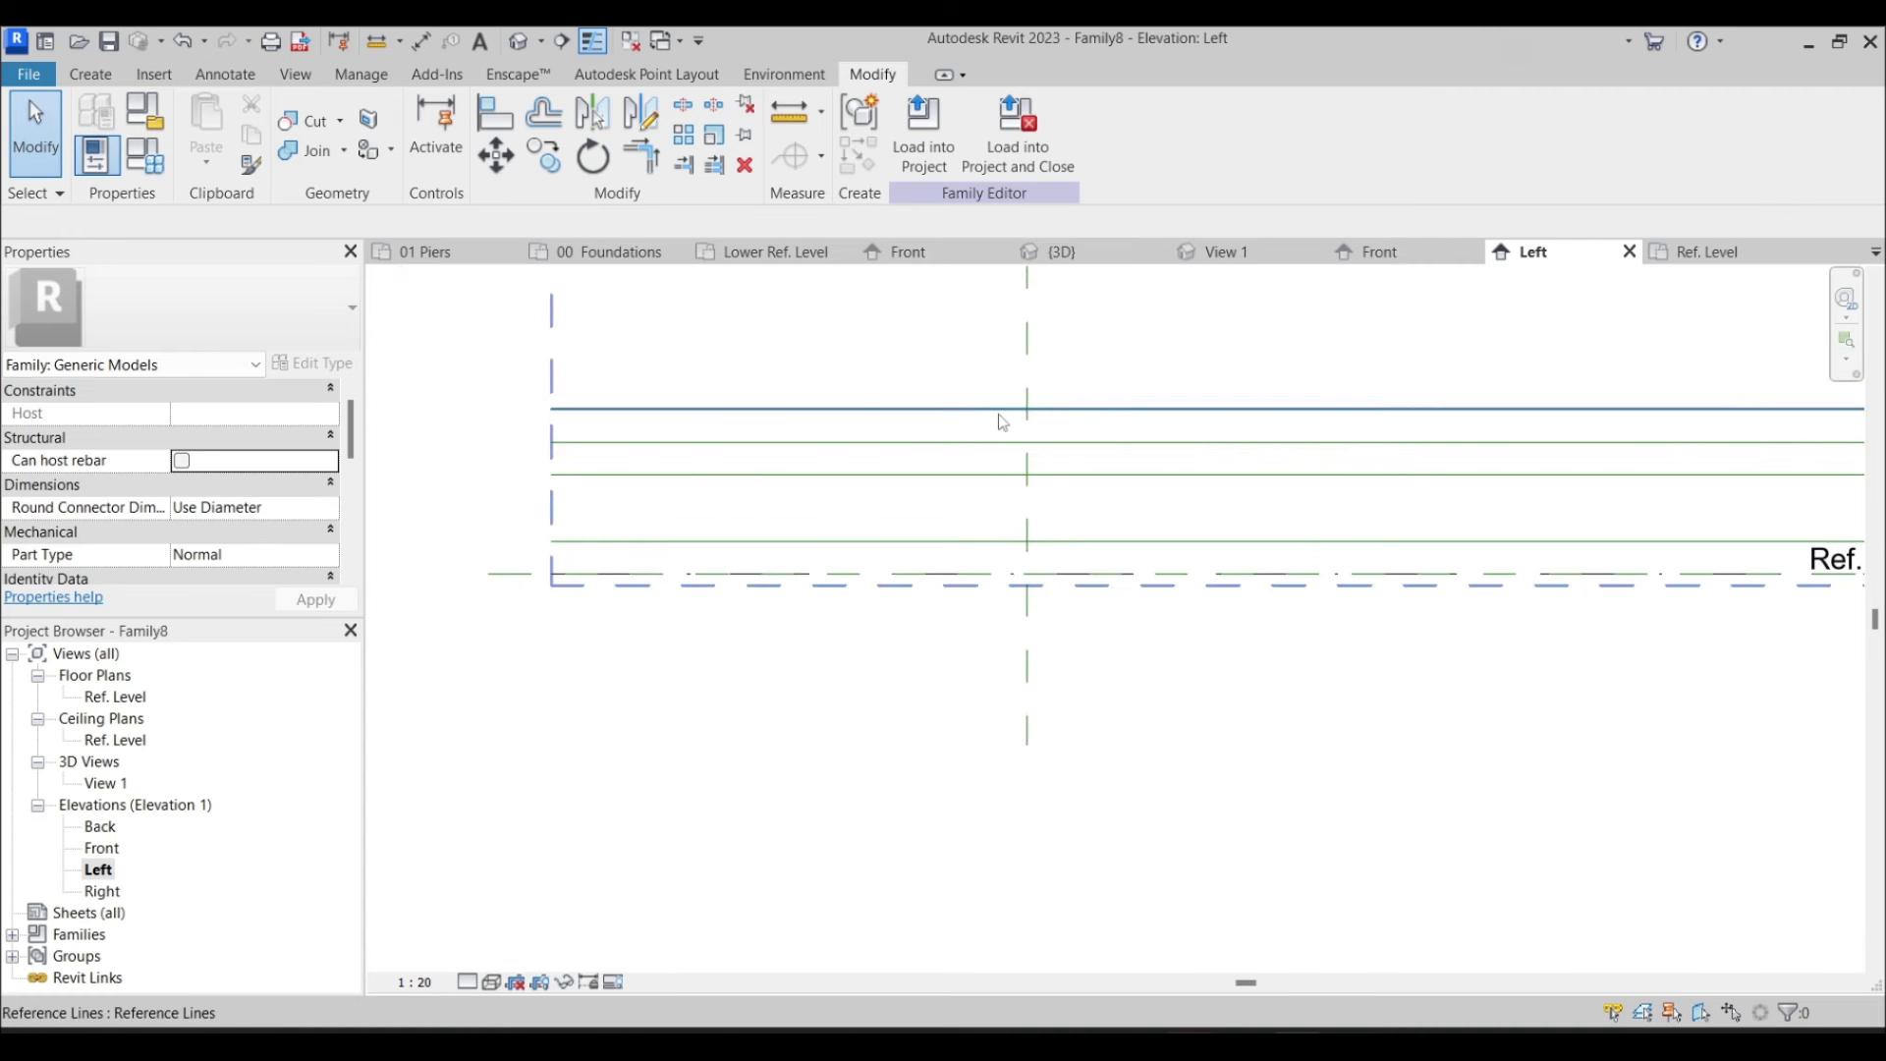
{"action": "middle_click_drag", "start_coordinate": [1122, 430], "coordinate": [896, 433]}
{"action": "scroll", "coordinate": [875, 438], "scroll_direction": "down", "scroll_amount": 1}
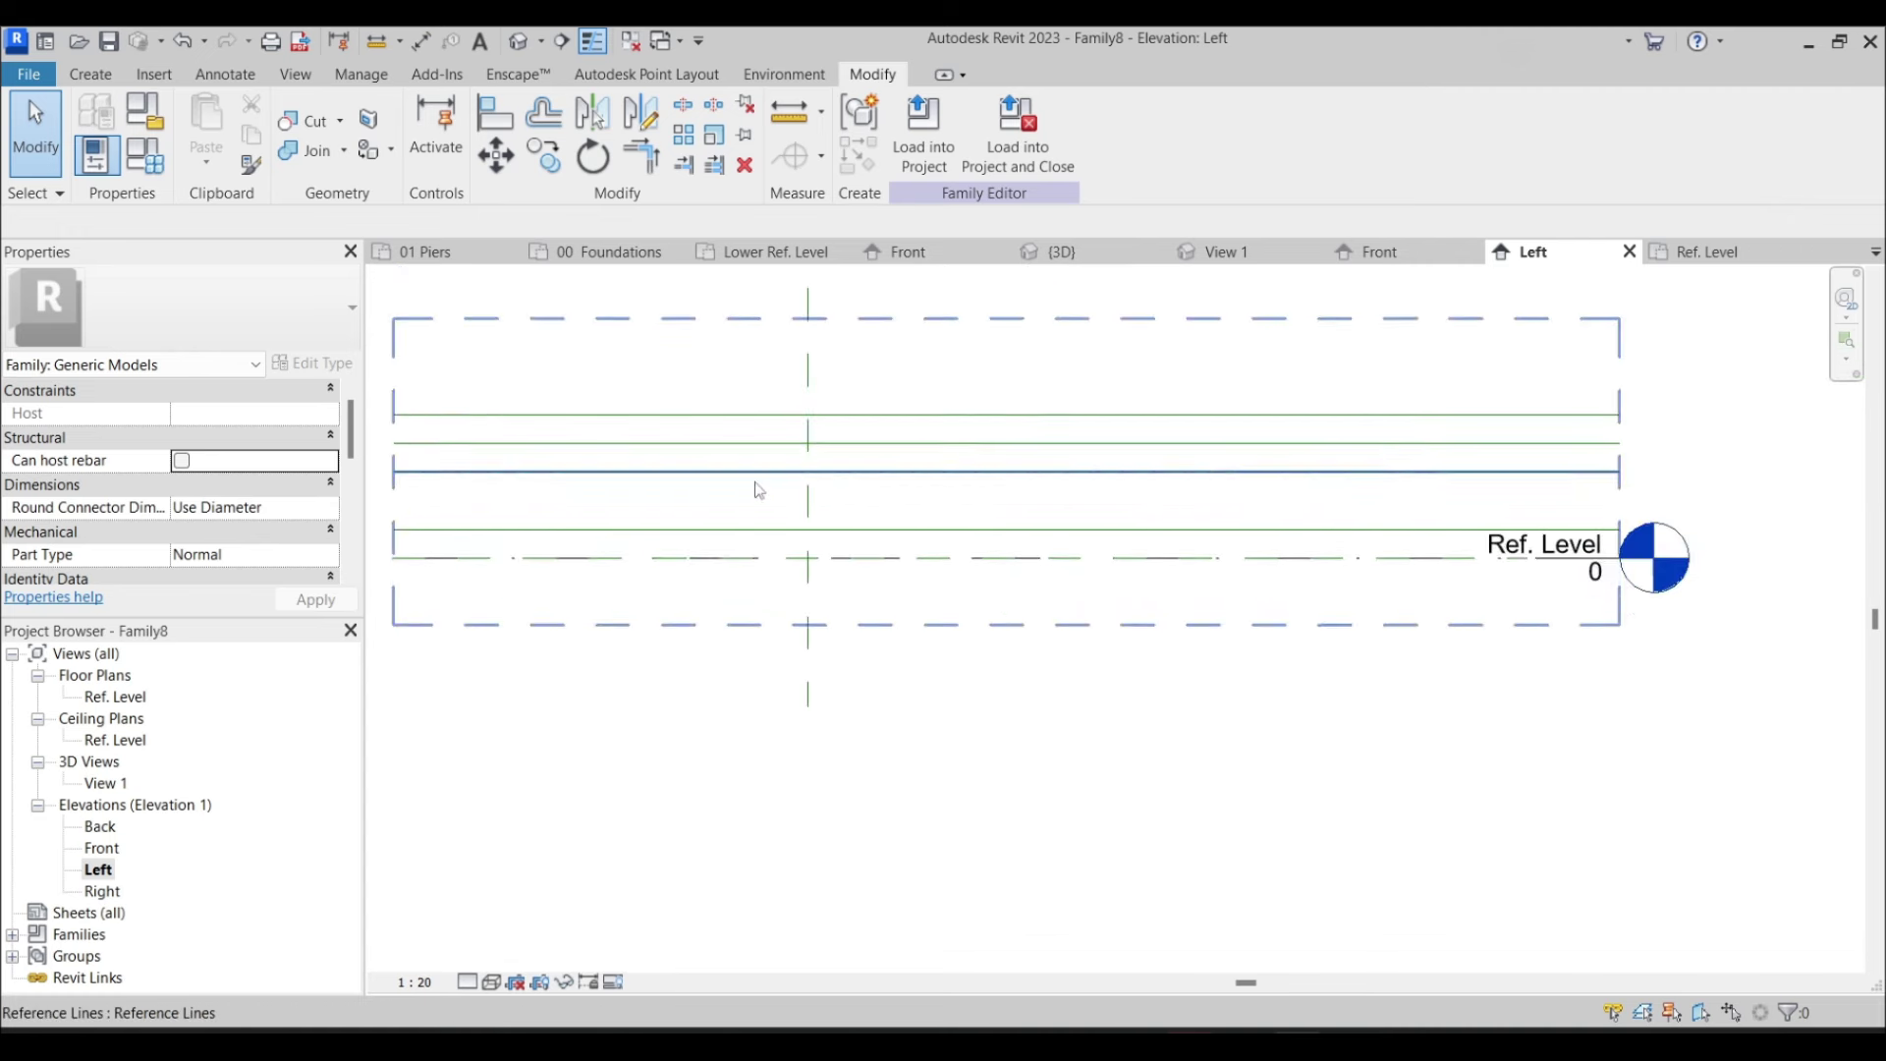
{"action": "double_click", "coordinate": [124, 699]}
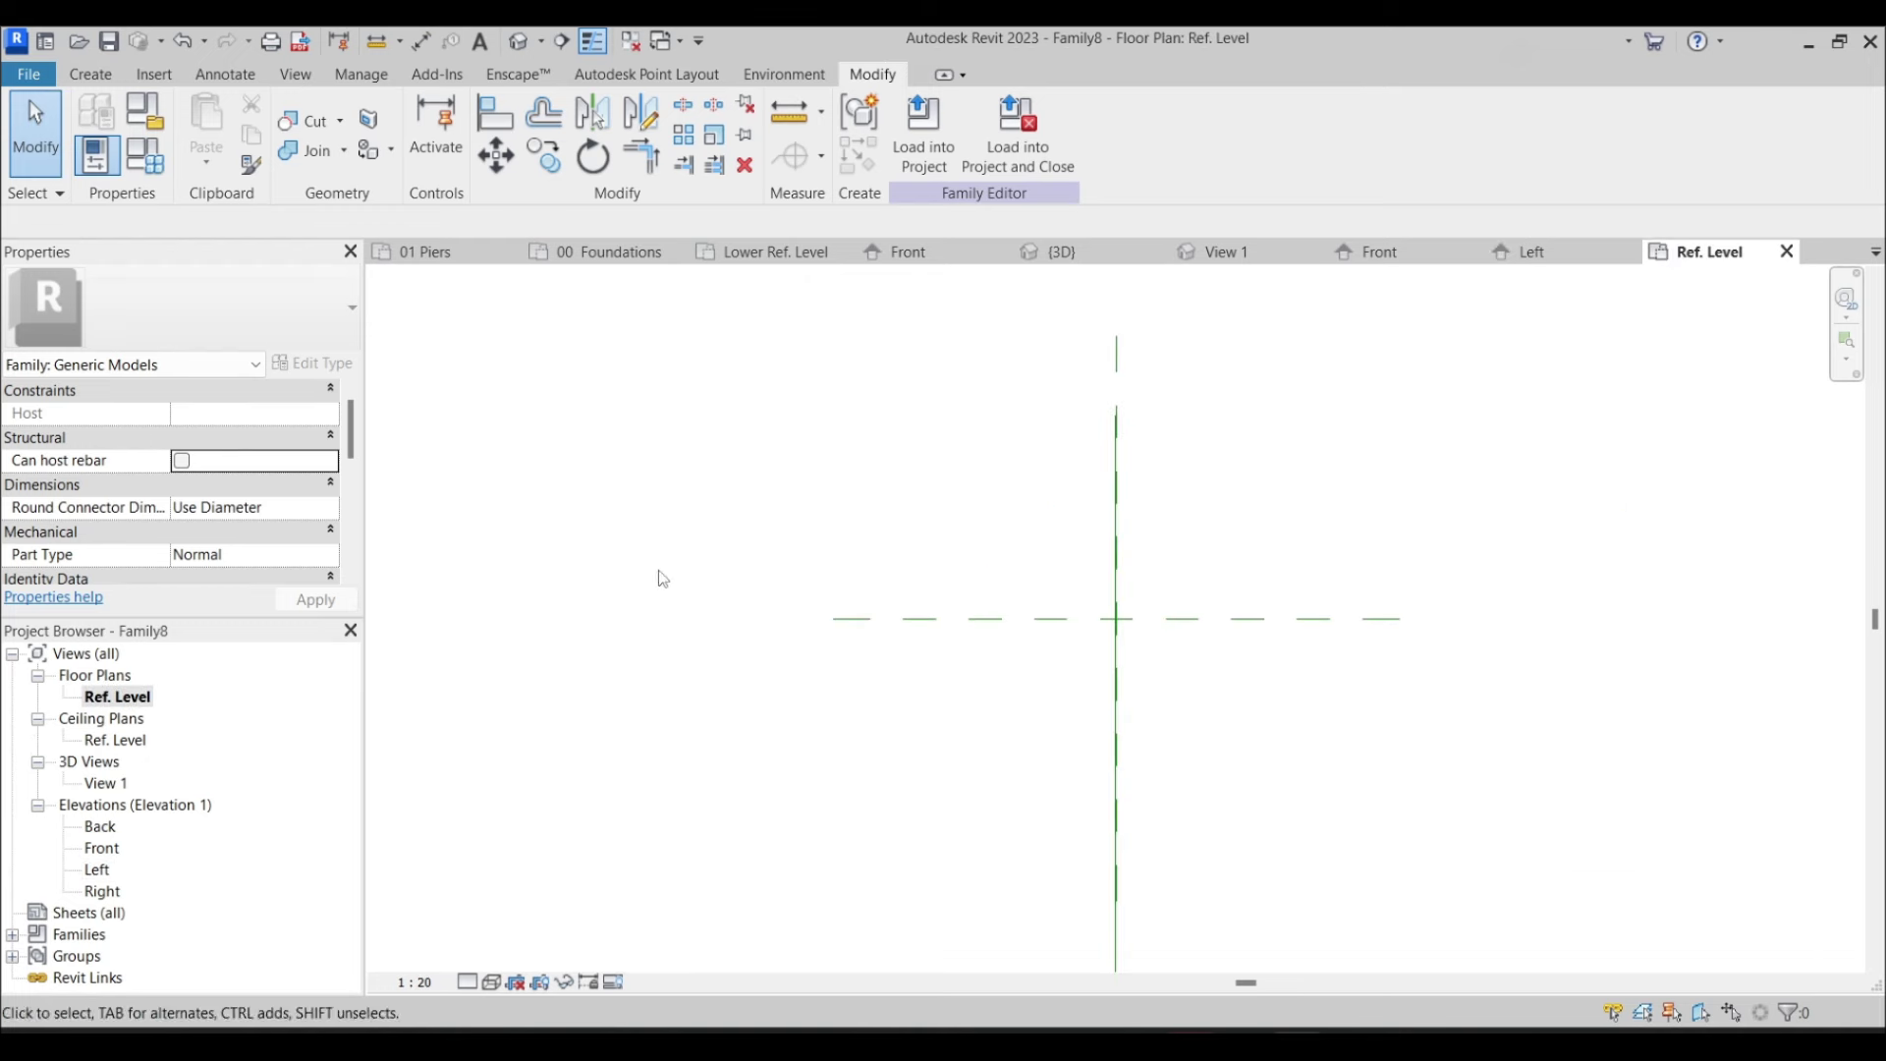
{"action": "scroll", "coordinate": [1159, 639], "scroll_direction": "up", "scroll_amount": 1}
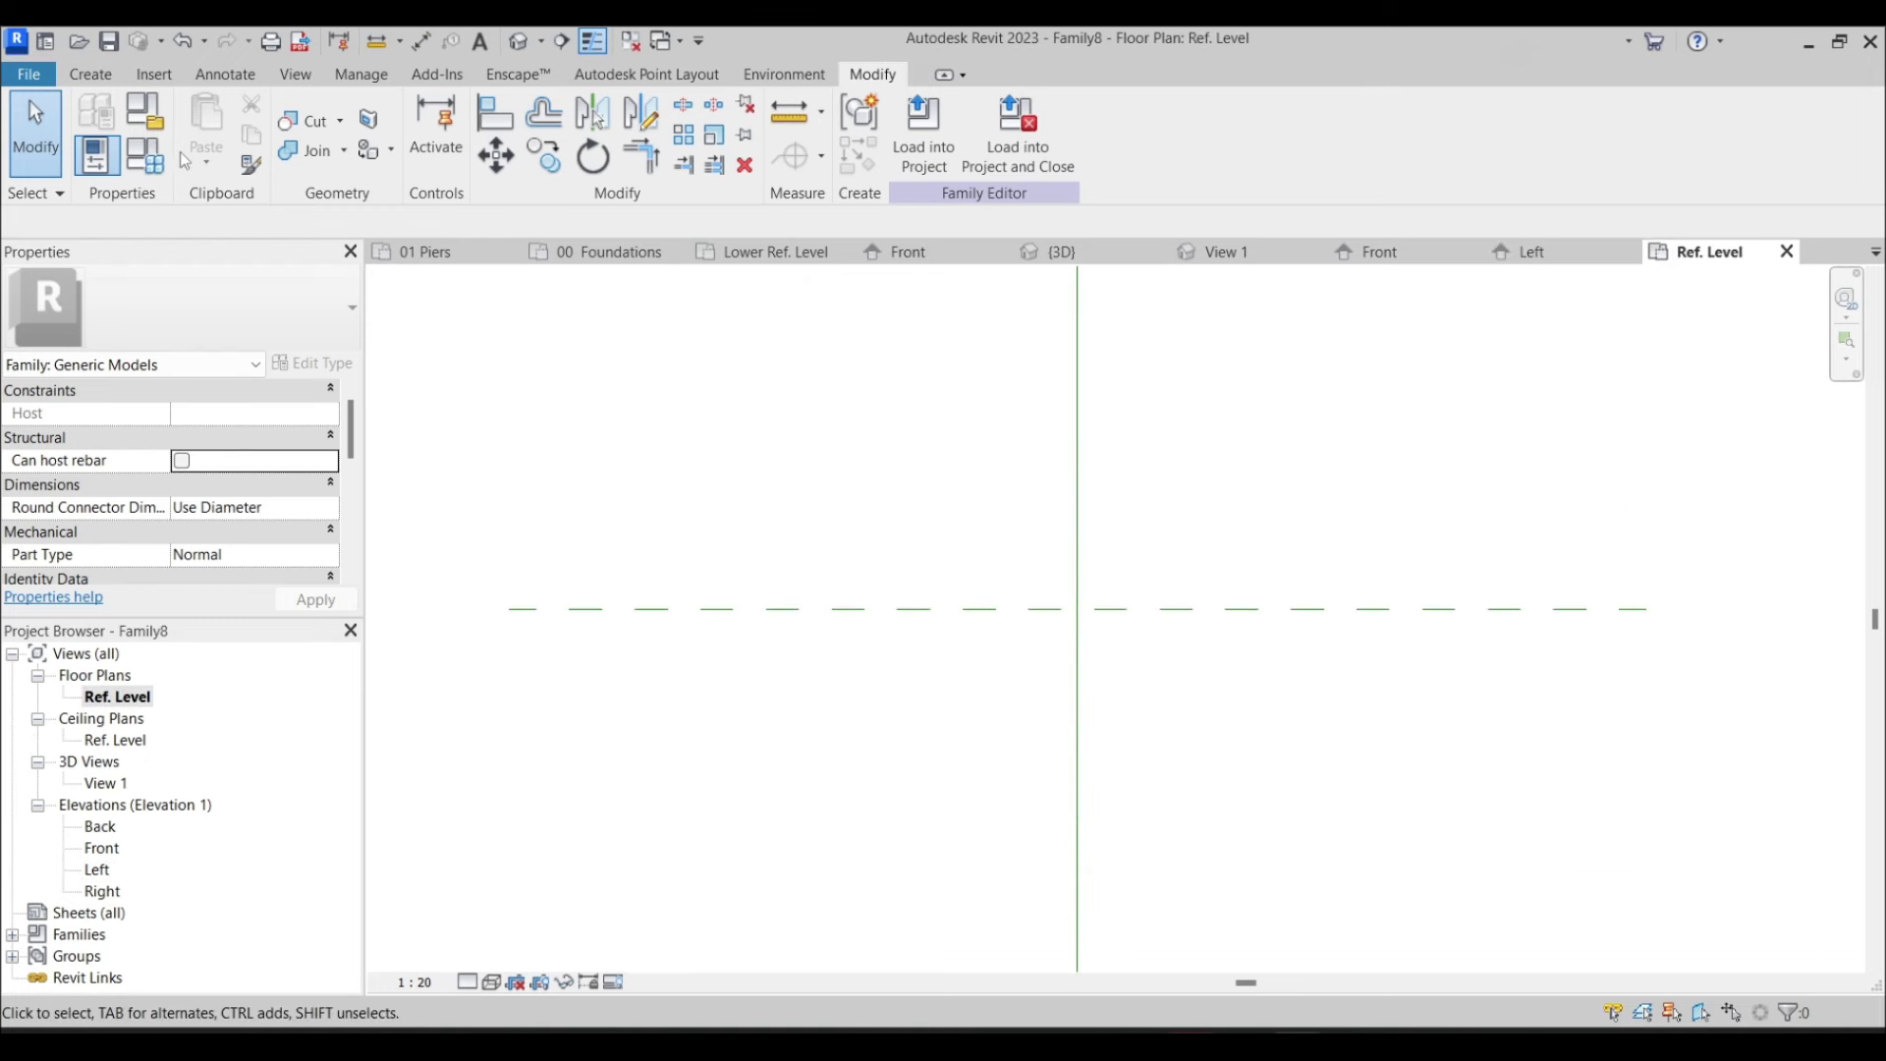
Start an extrusion and pick offset lines from the reference planes for the square's four edges
{"action": "left_click", "coordinate": [90, 73]}
{"action": "left_click", "coordinate": [206, 116]}
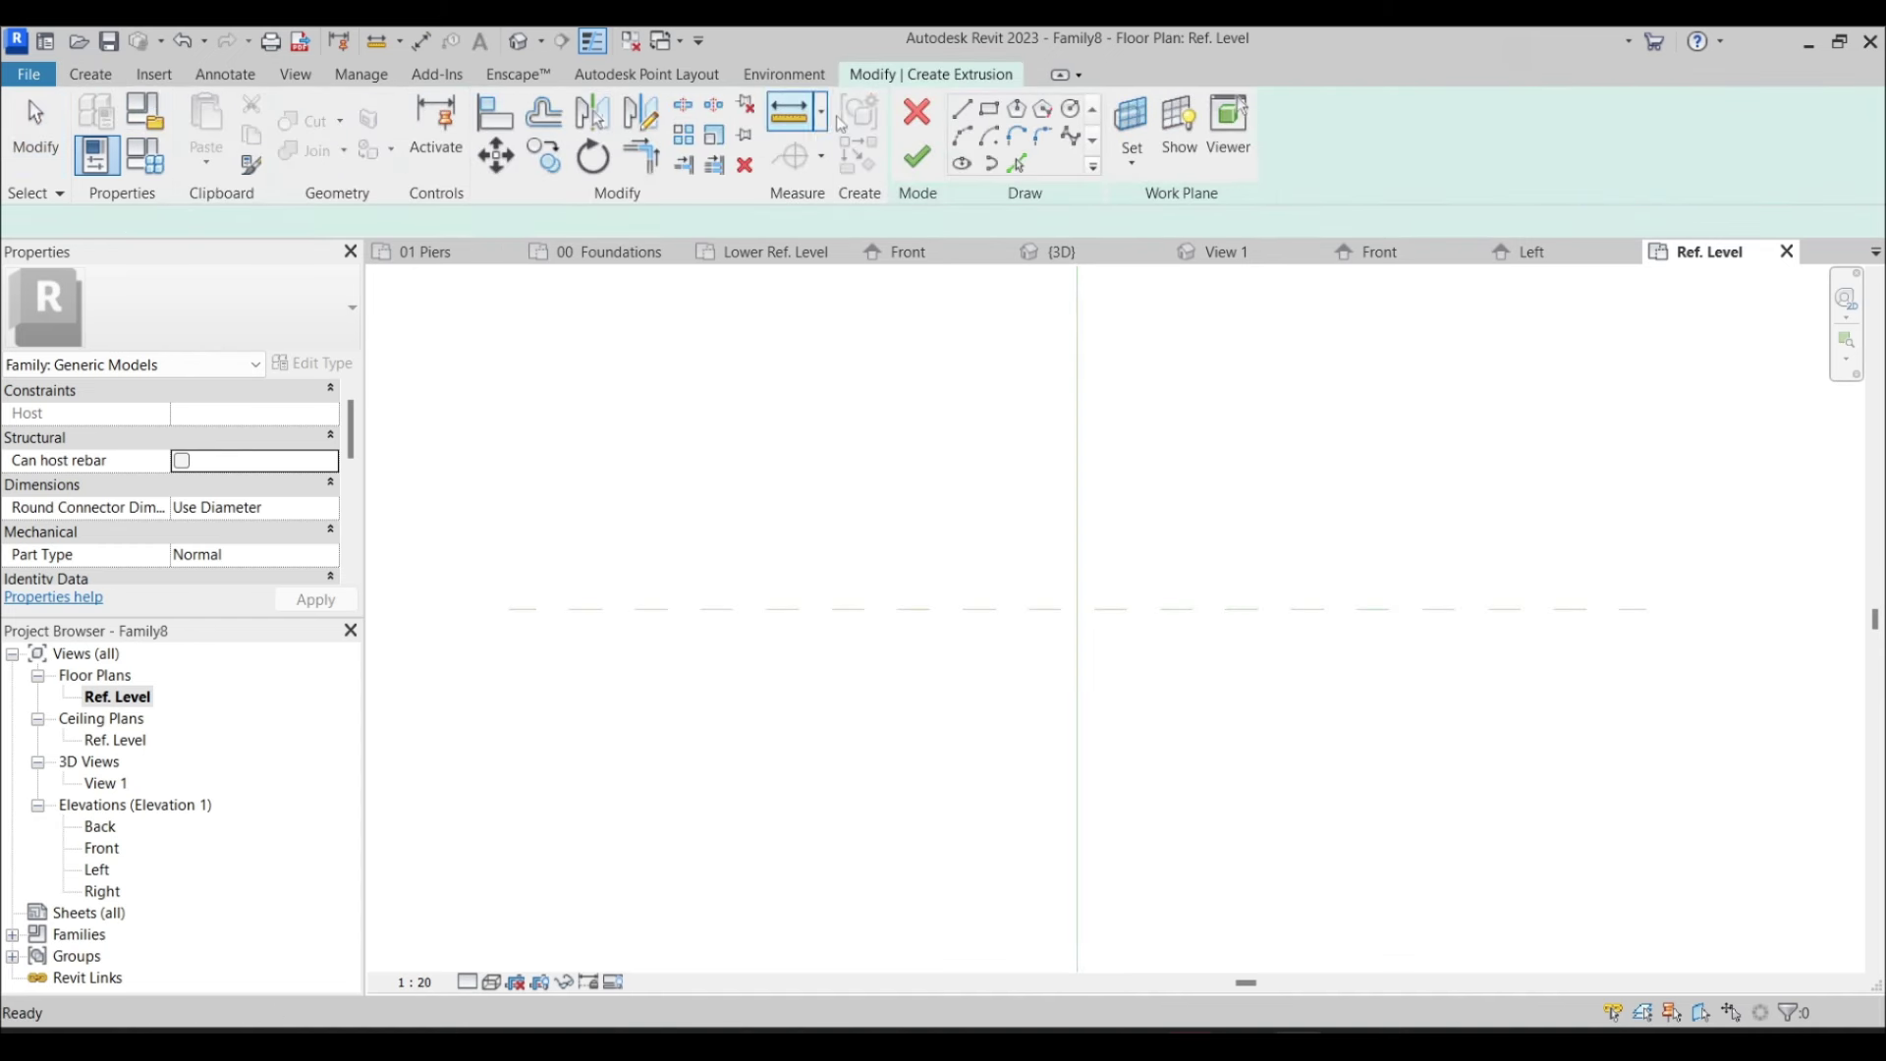
{"action": "left_click", "coordinate": [1027, 160]}
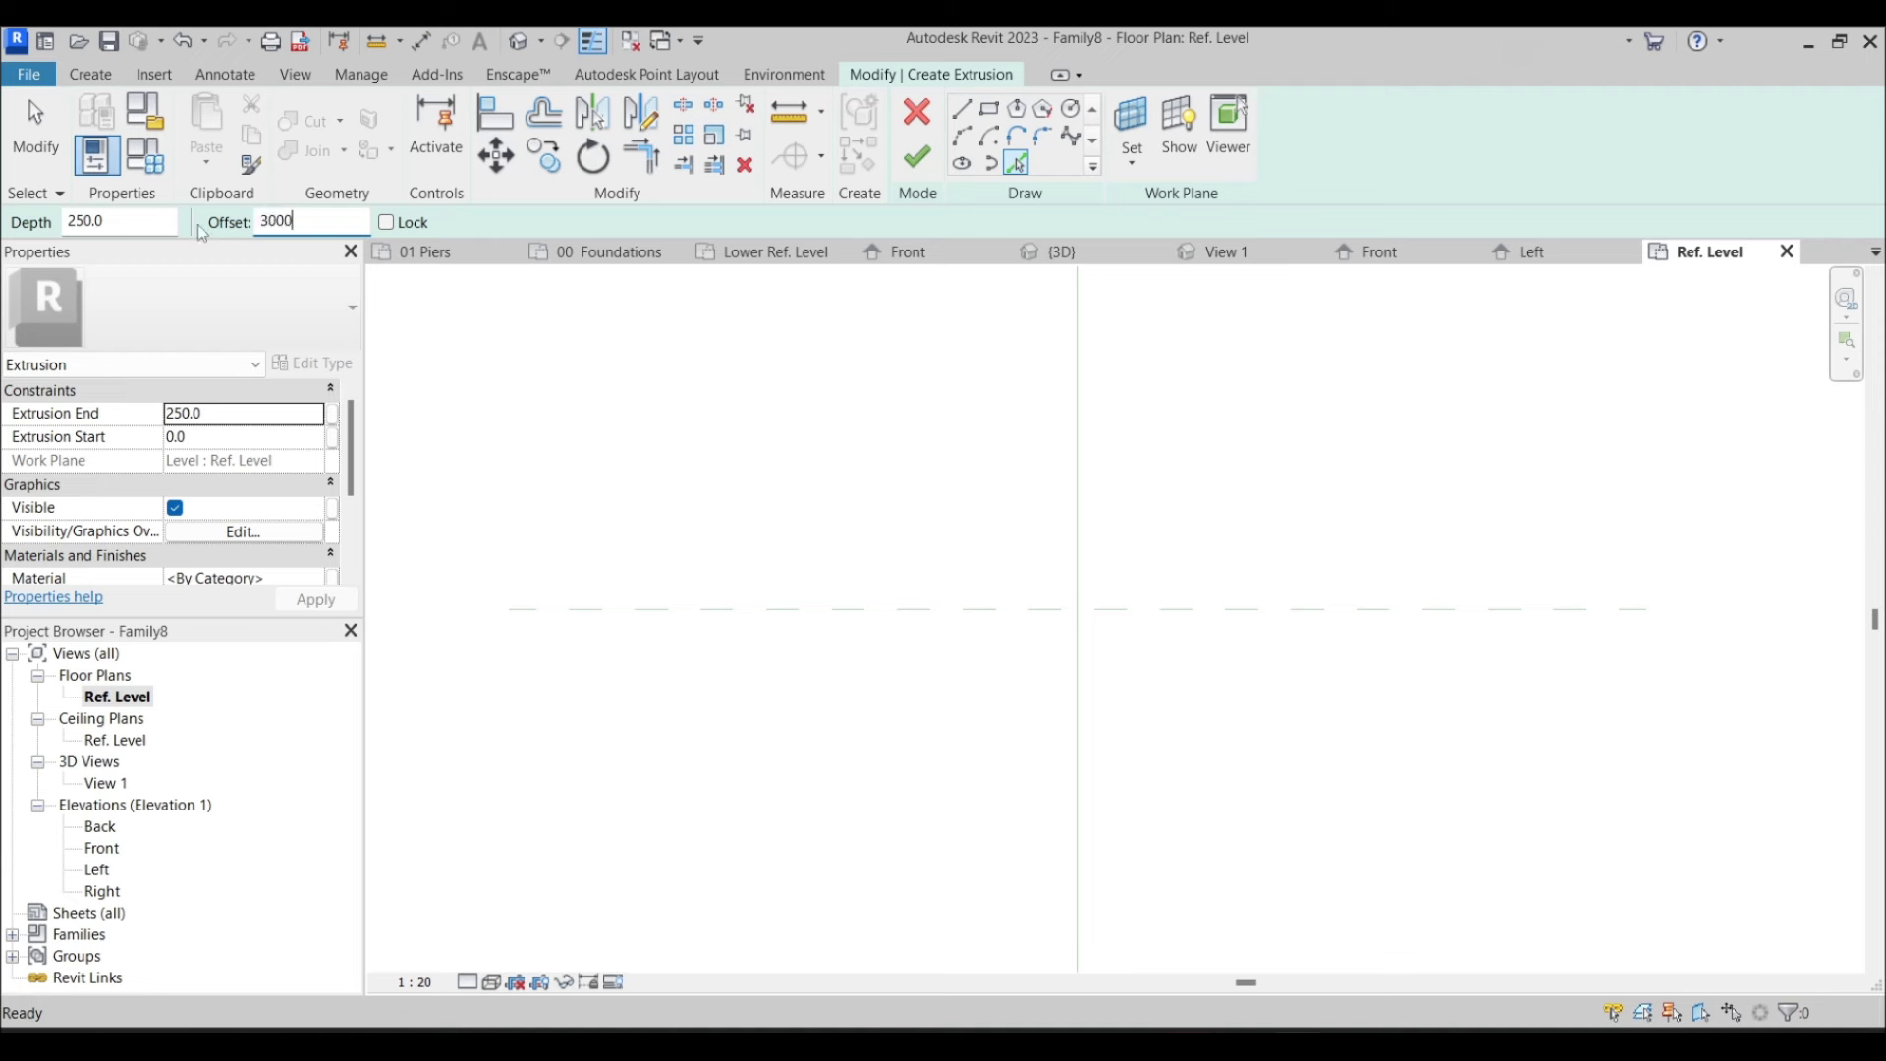
{"action": "left_click", "coordinate": [299, 216]}
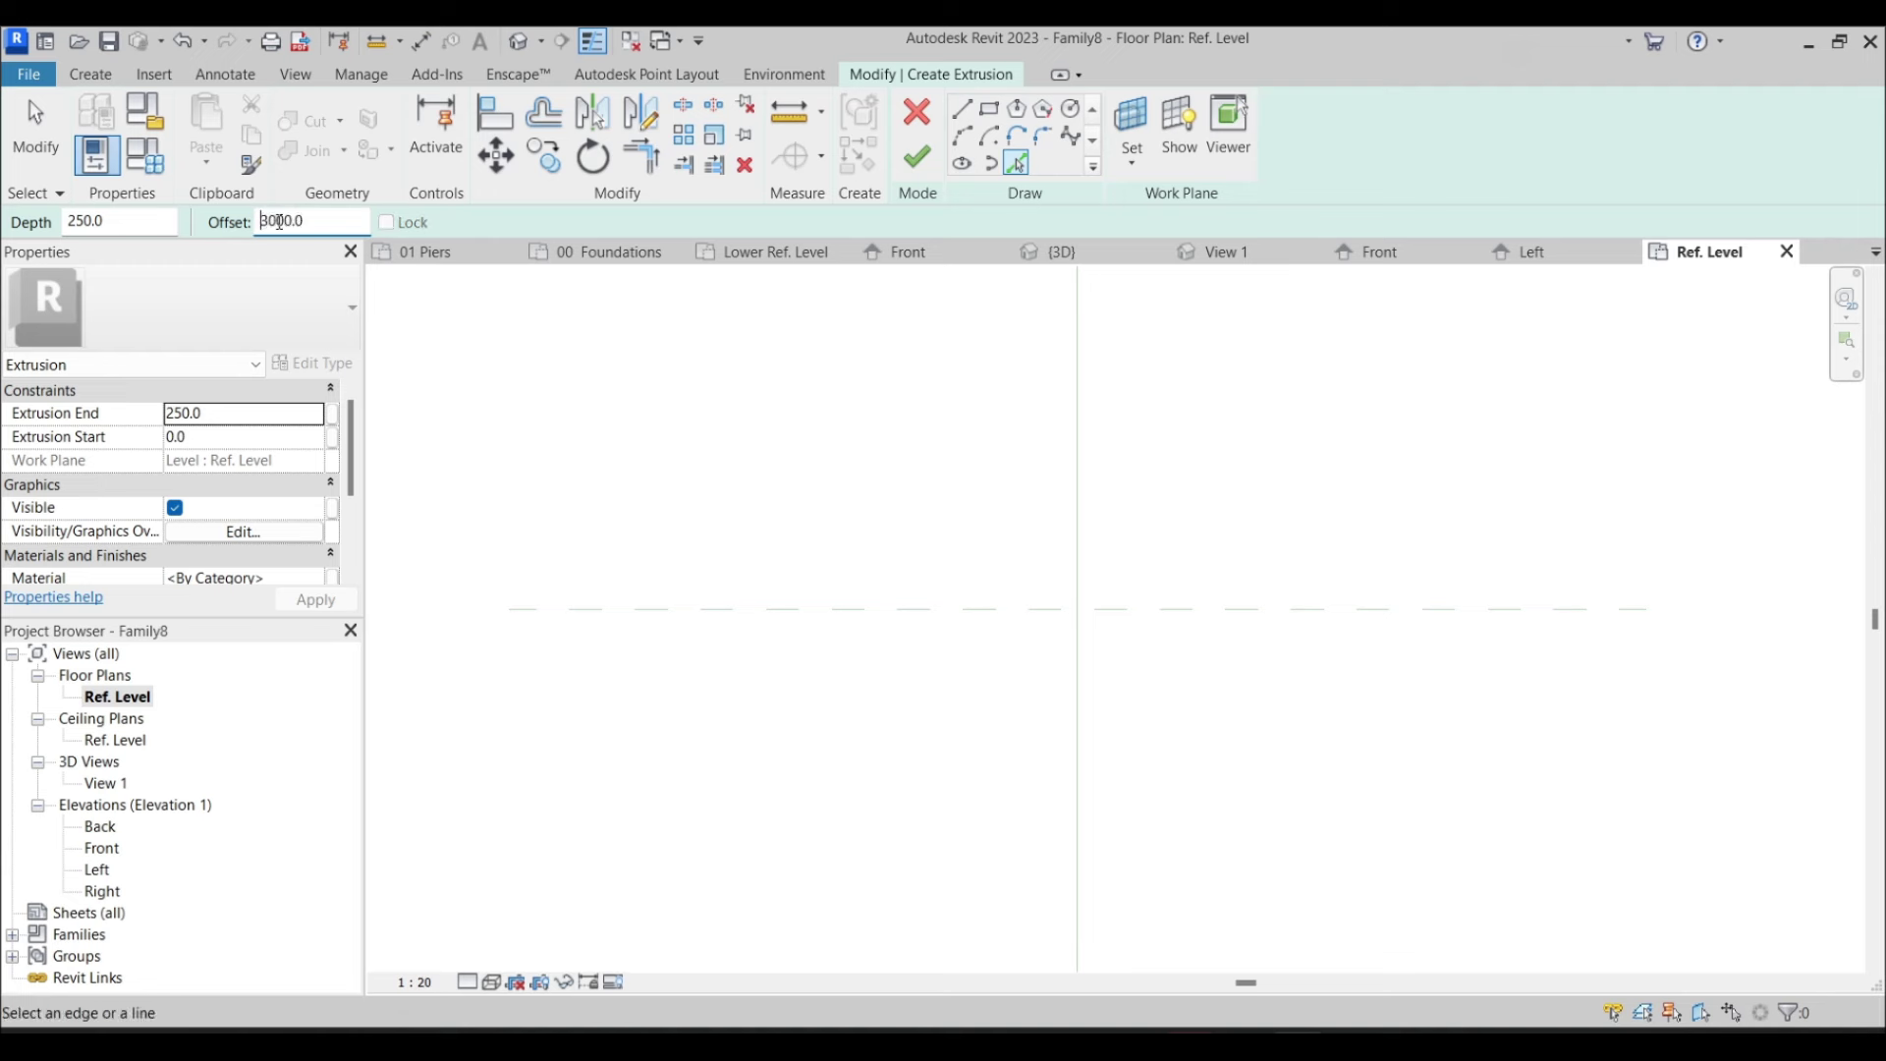
{"action": "left_click", "coordinate": [1087, 538]}
{"action": "left_click", "coordinate": [1085, 589]}
{"action": "left_click", "coordinate": [1179, 607]}
{"action": "left_click", "coordinate": [1218, 625]}
{"action": "key", "text": "Escape"}
{"action": "key", "text": "Escape"}
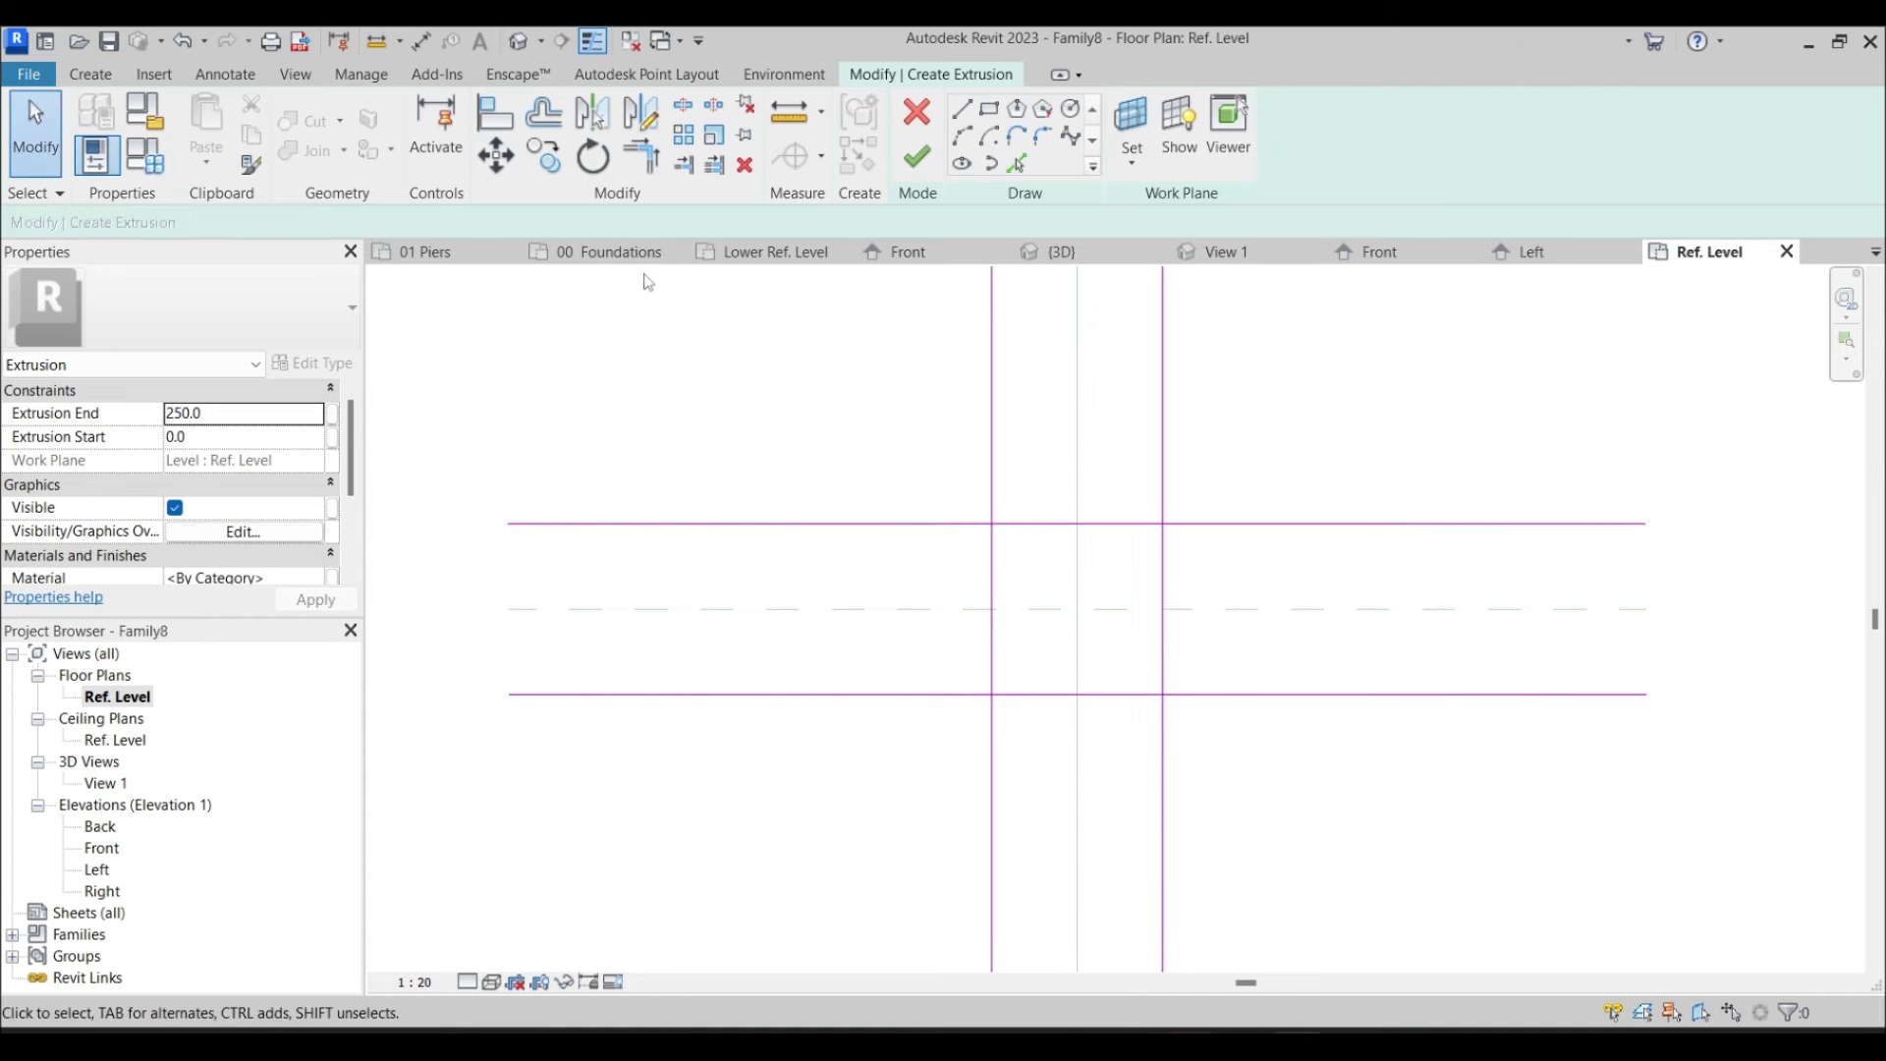
Trim the edges into corners to close the 300 x 300 square and finish the extrusion
{"action": "left_click", "coordinate": [640, 157]}
{"action": "left_click", "coordinate": [1022, 693]}
{"action": "left_click", "coordinate": [993, 636]}
{"action": "left_click", "coordinate": [998, 639]}
{"action": "left_click", "coordinate": [1030, 531]}
{"action": "left_click", "coordinate": [1147, 543]}
{"action": "left_click", "coordinate": [1155, 547]}
{"action": "left_click", "coordinate": [1150, 661]}
{"action": "left_click", "coordinate": [1147, 693]}
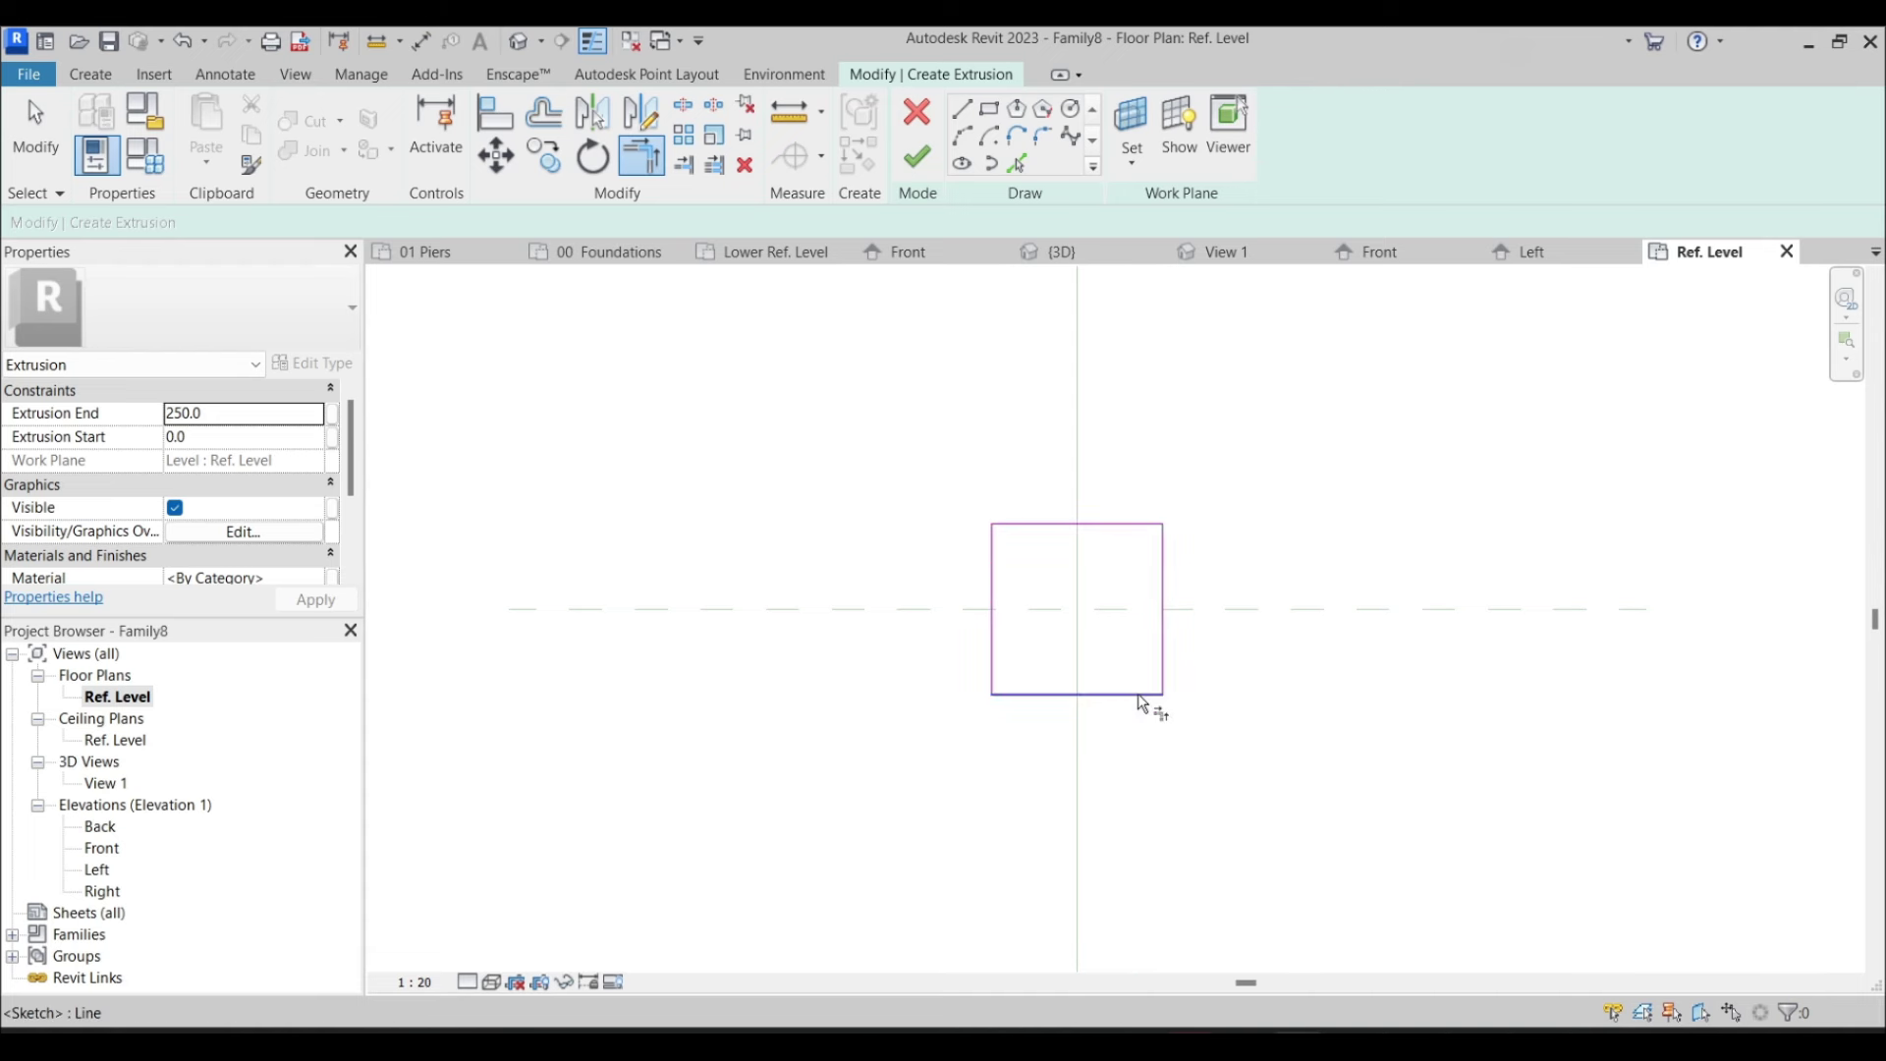
{"action": "left_click", "coordinate": [931, 173]}
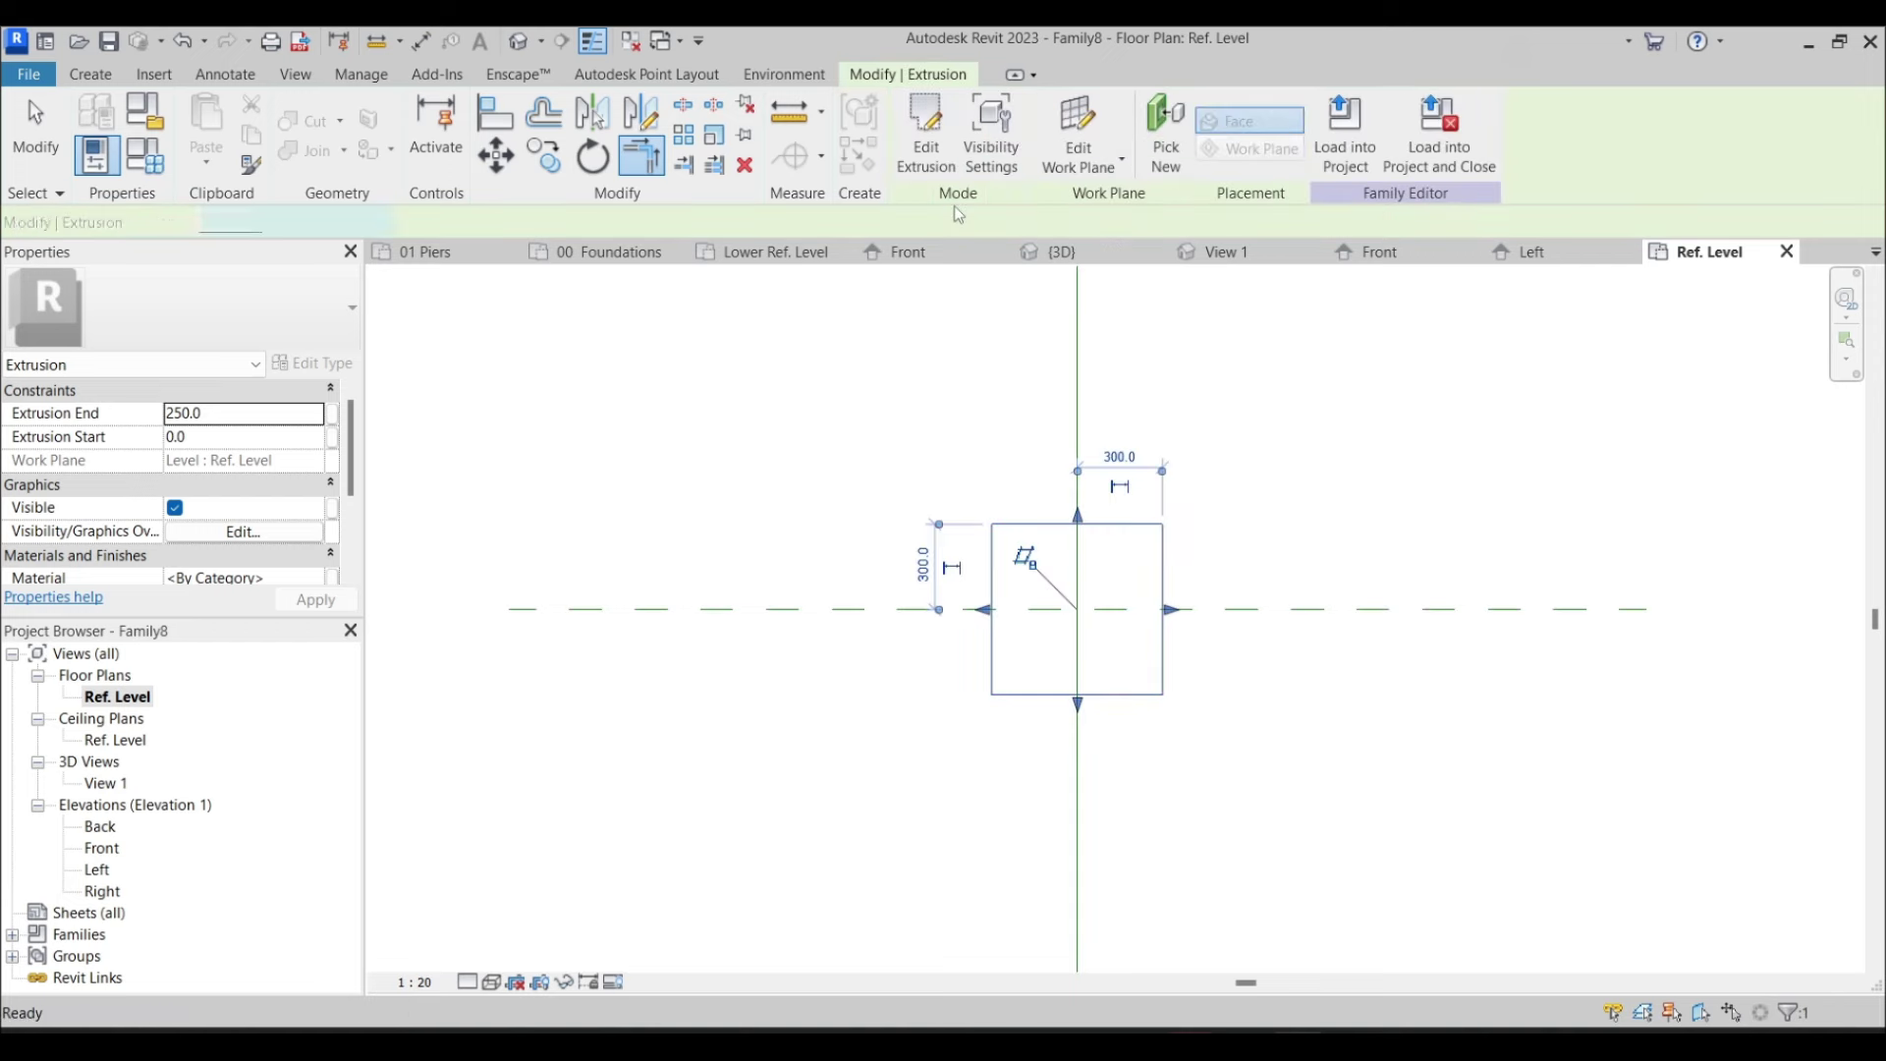
In the Left elevation, drag the square extrusion's top down to the 100 reference line
{"action": "left_click", "coordinate": [526, 44]}
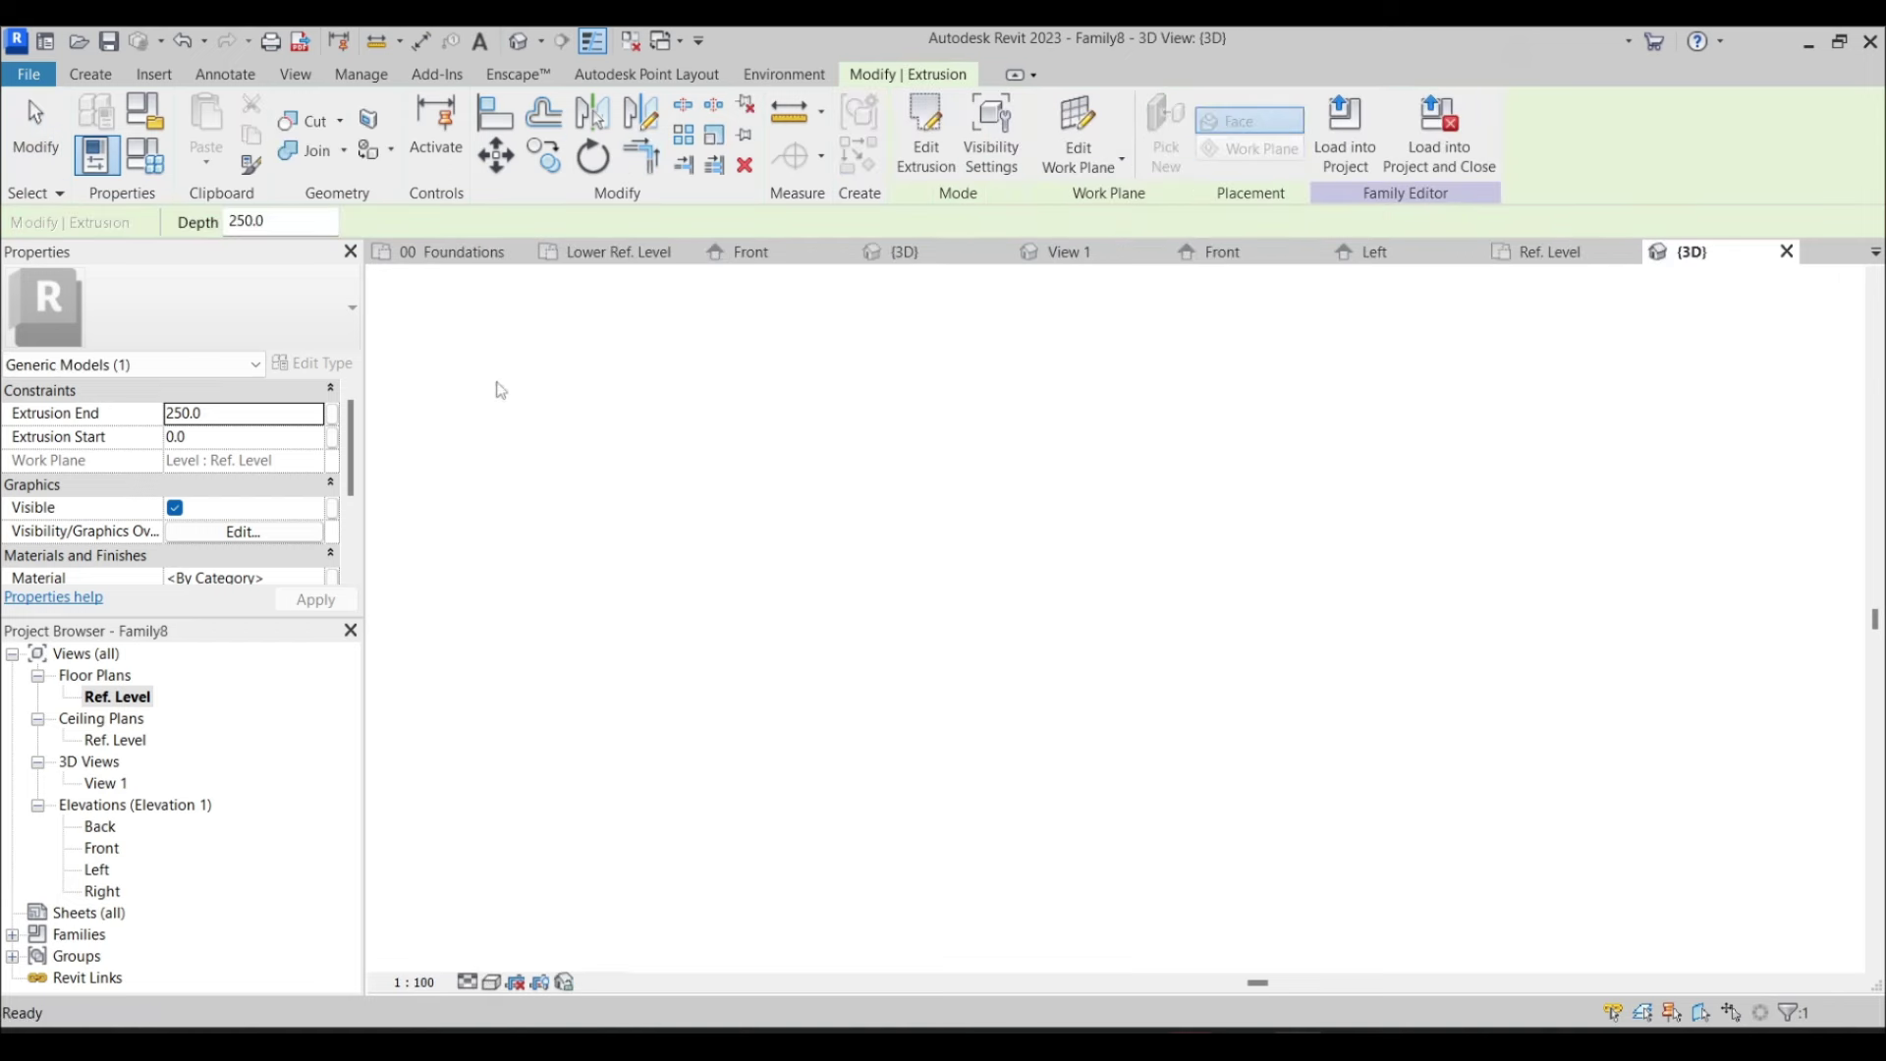
{"action": "double_click", "coordinate": [102, 870]}
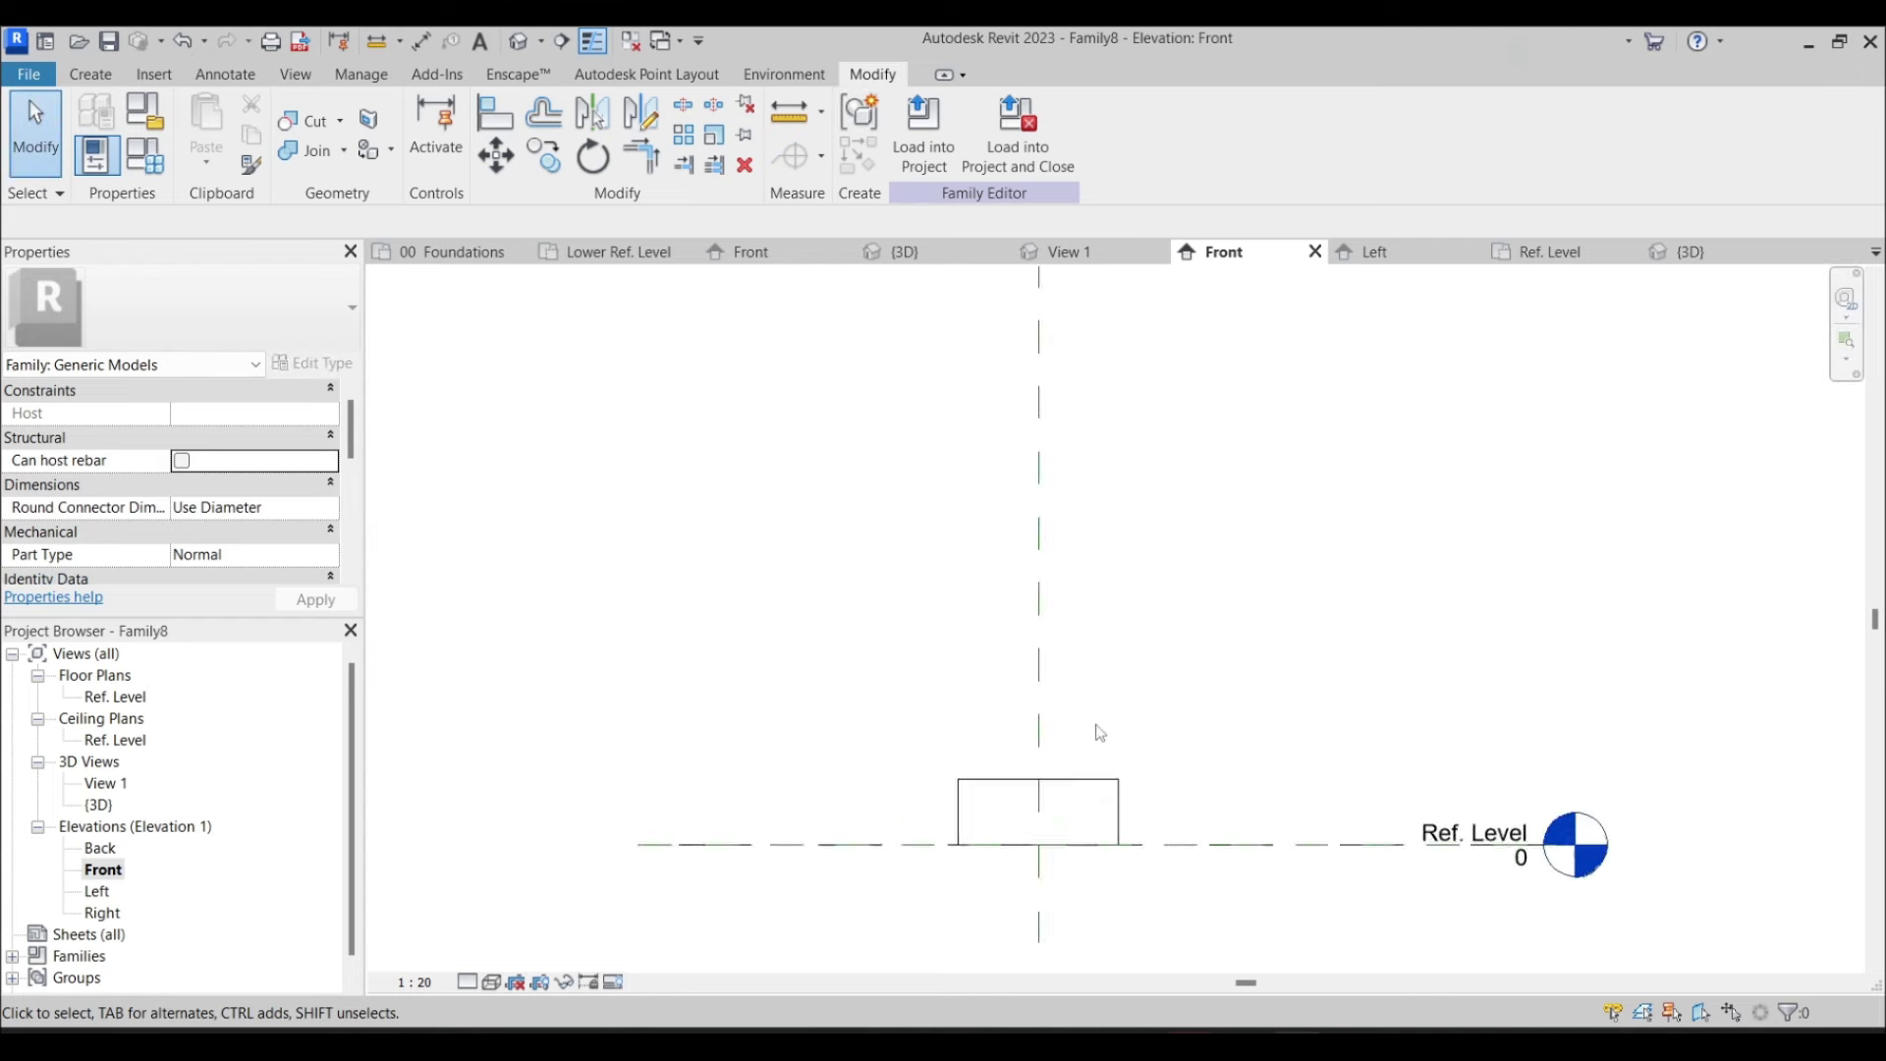
{"action": "left_click", "coordinate": [95, 895]}
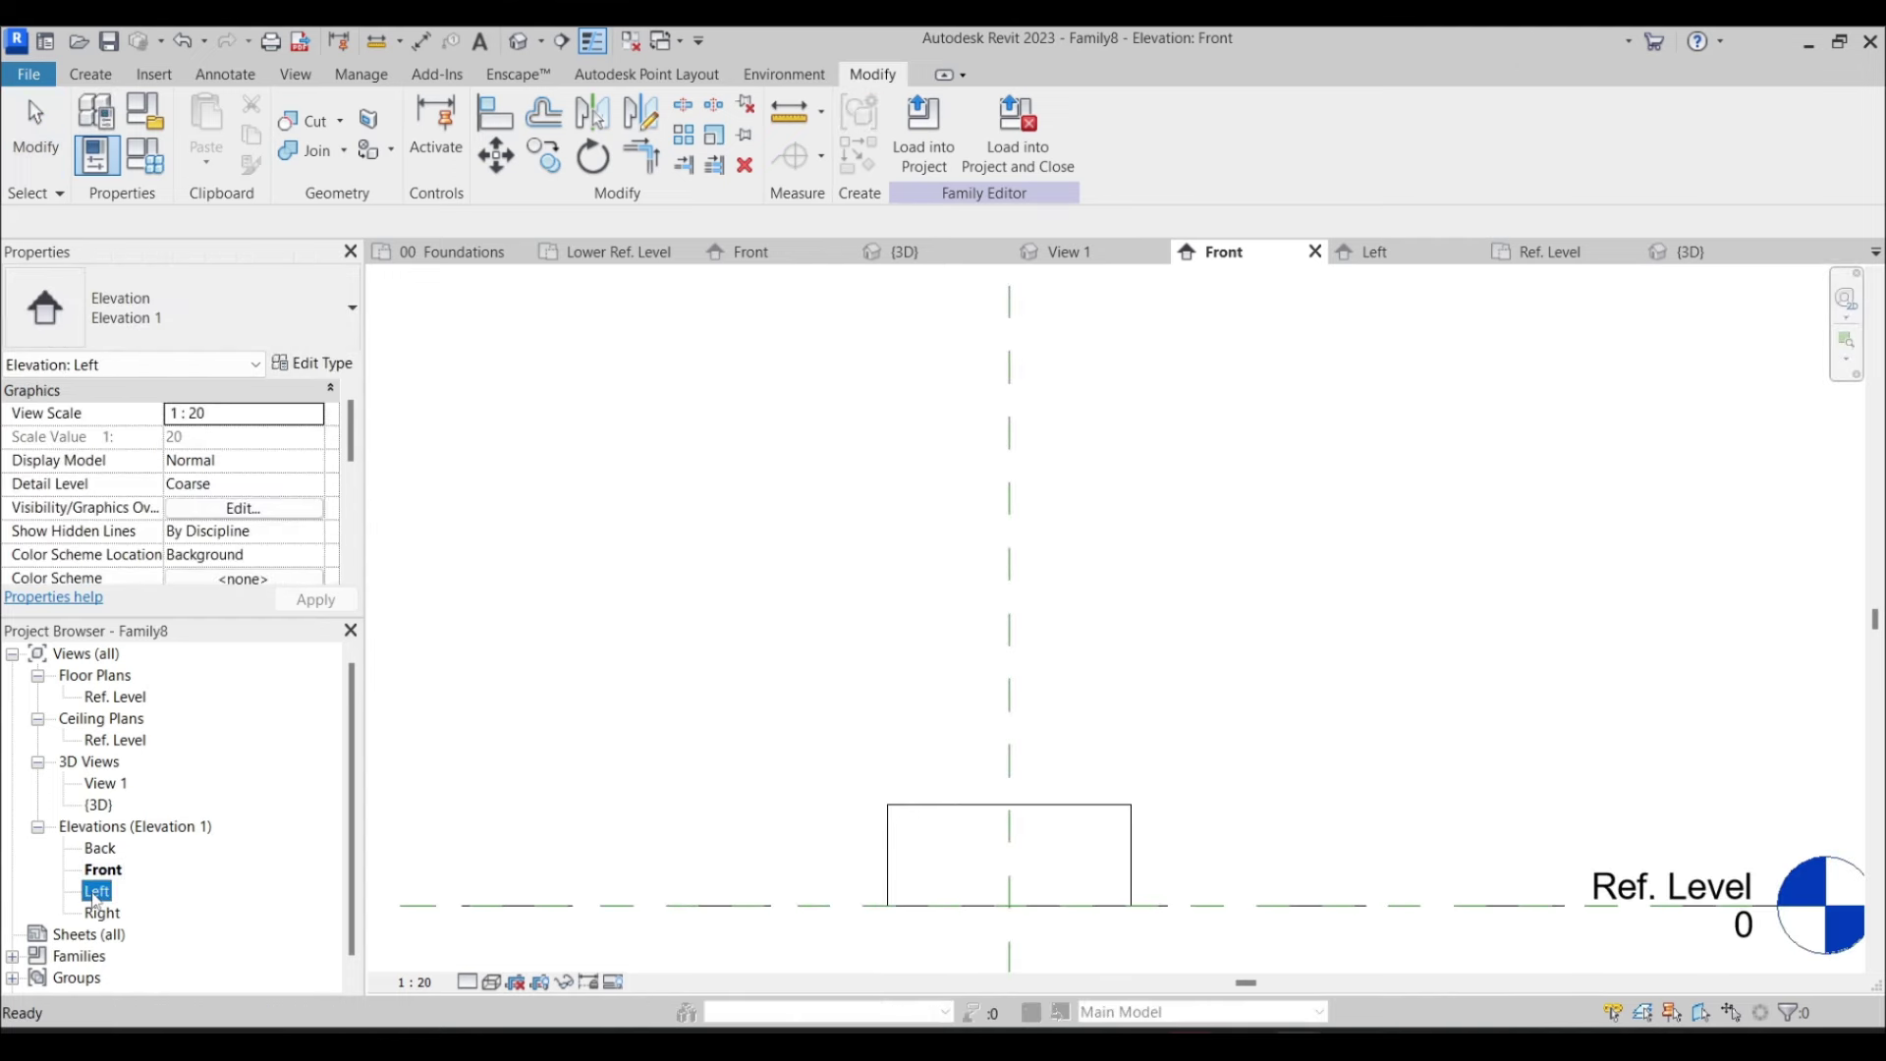
{"action": "double_click", "coordinate": [95, 895]}
{"action": "left_click", "coordinate": [420, 674]}
{"action": "scroll", "coordinate": [842, 506], "scroll_direction": "up", "scroll_amount": 3}
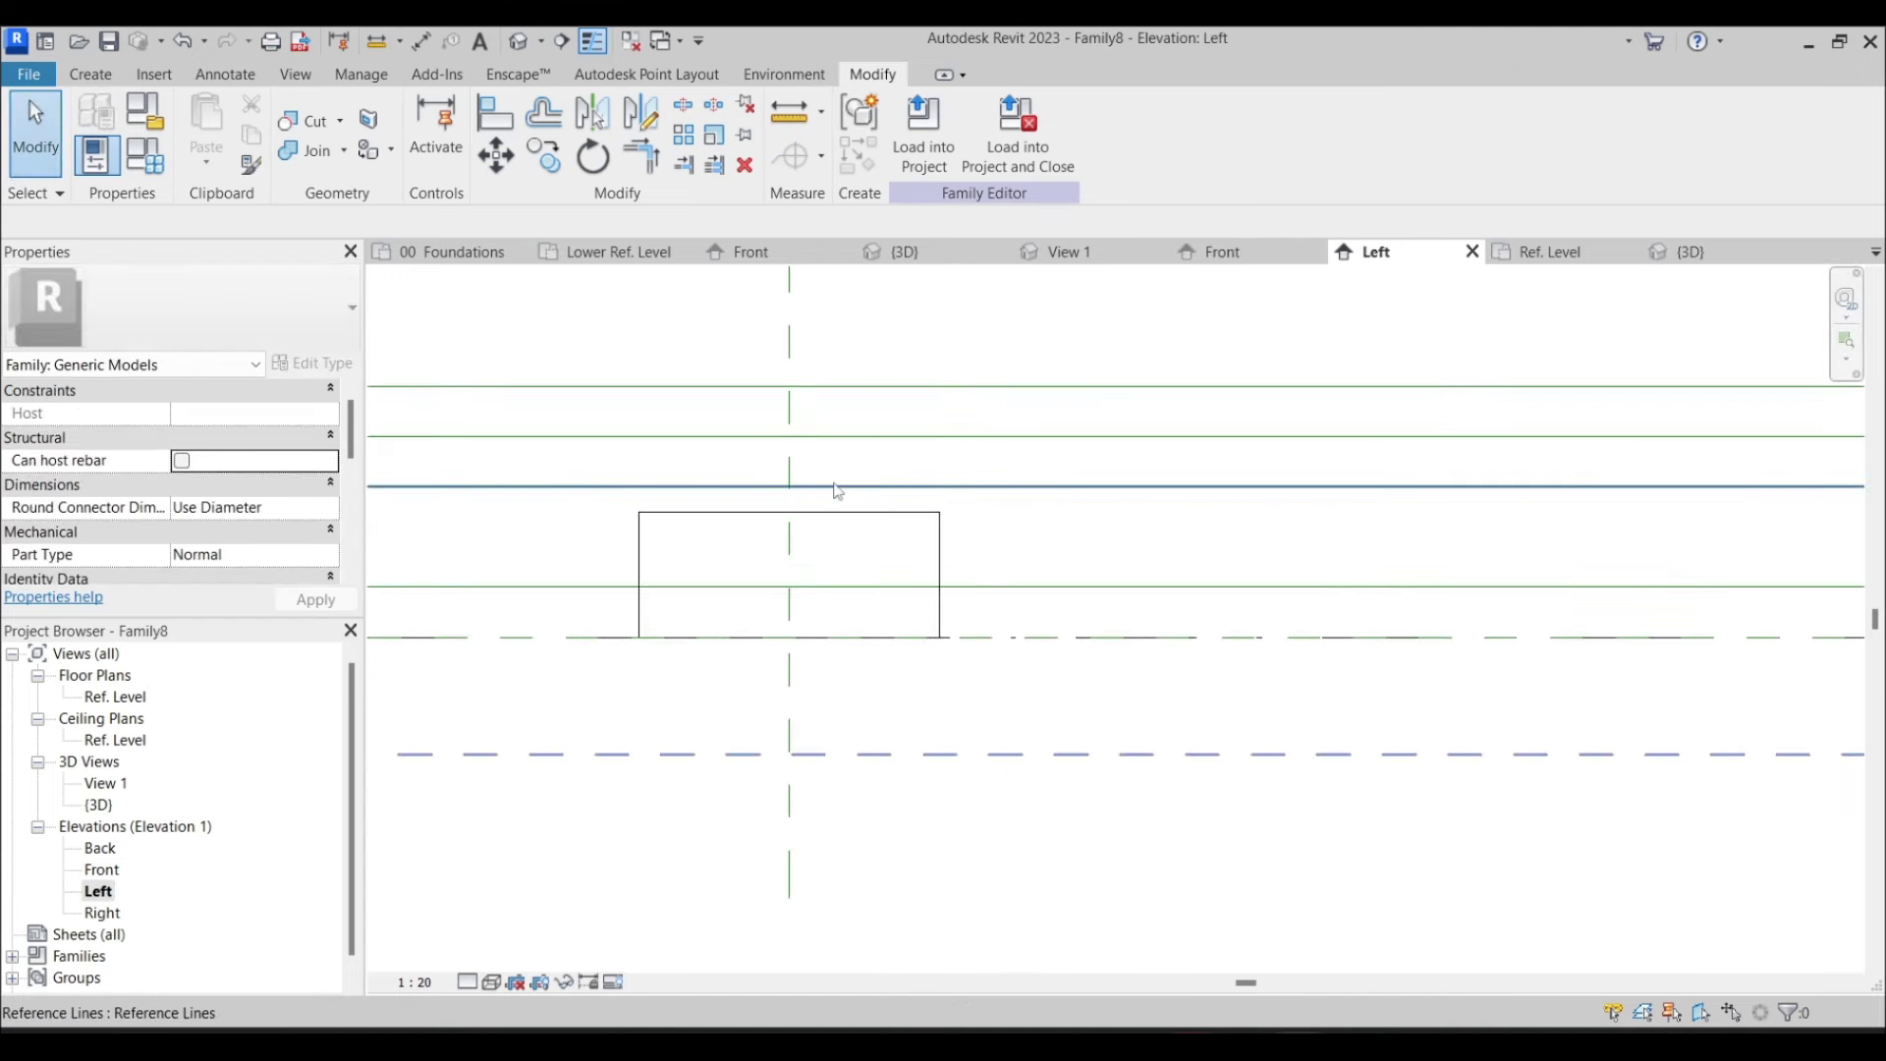
{"action": "left_click", "coordinate": [842, 524]}
{"action": "left_click_drag", "start_coordinate": [785, 504], "coordinate": [786, 596]}
{"action": "key", "text": "Escape"}
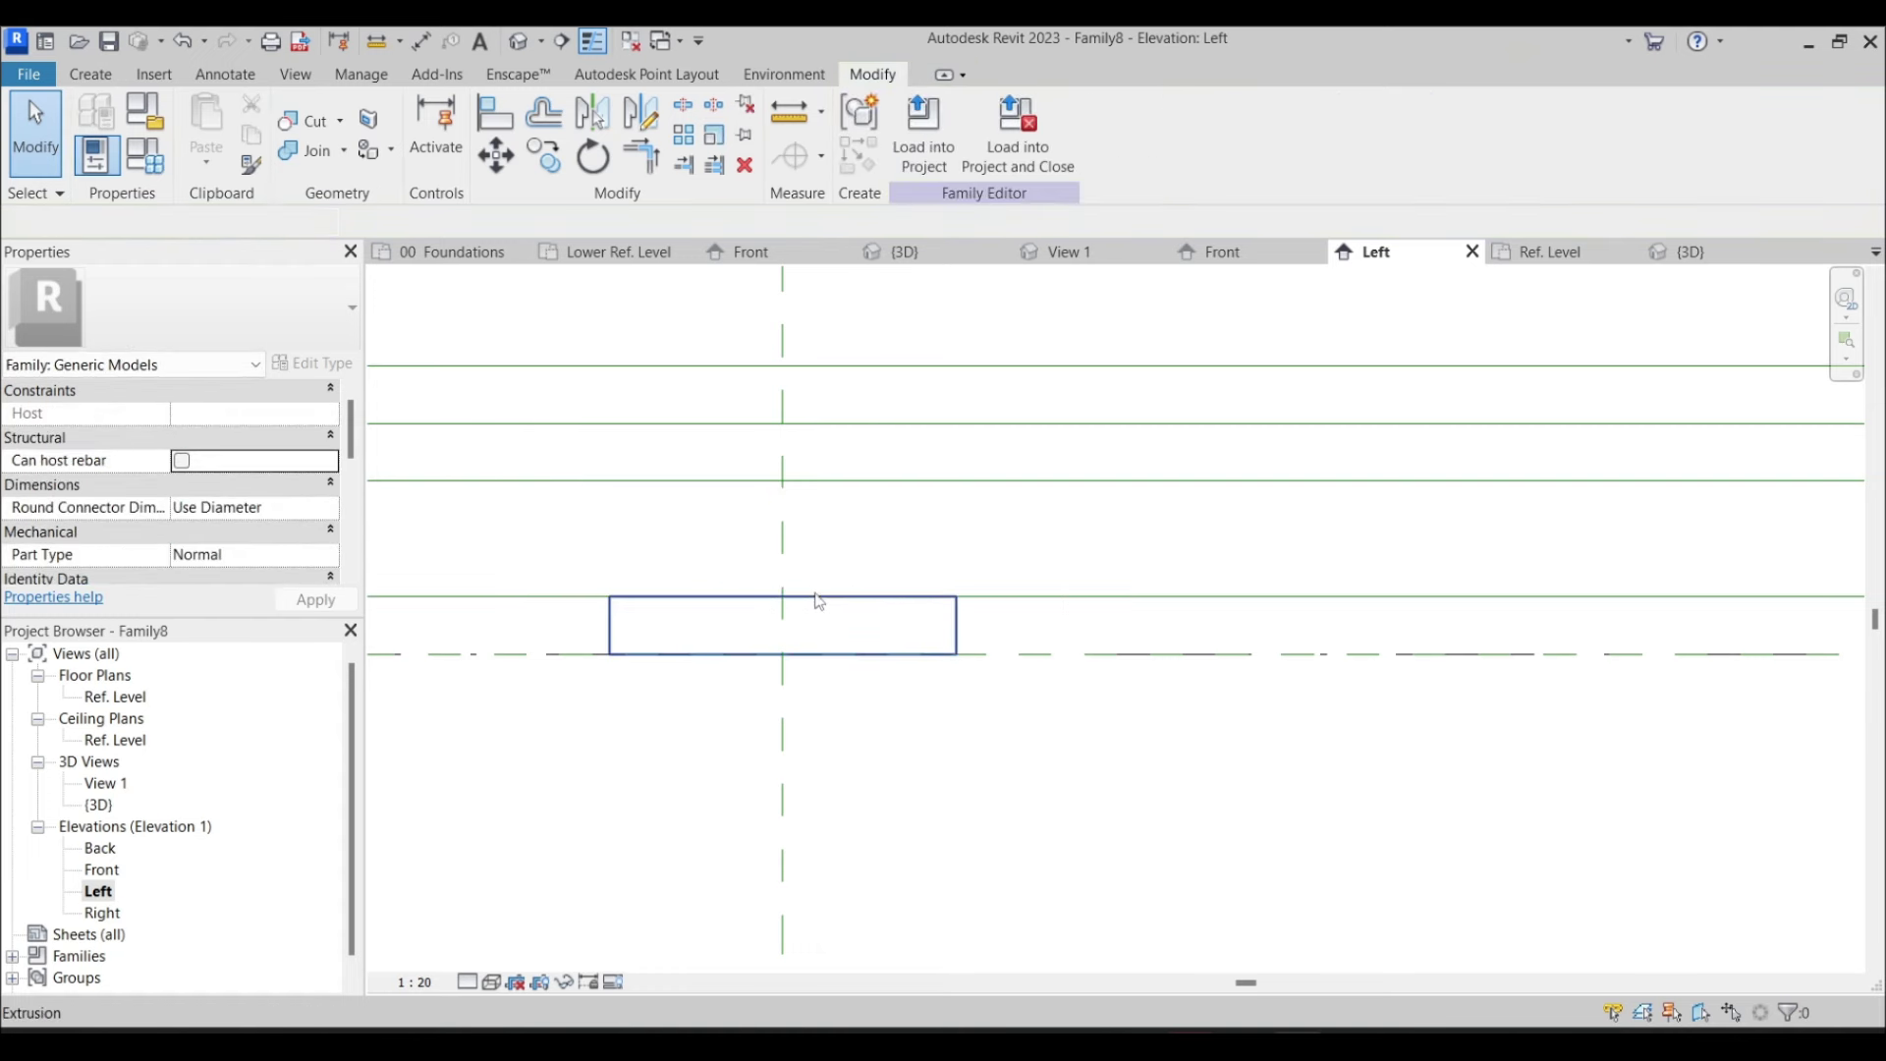
Check the 100-high base plate, then return to the Ref. Level floor plan
{"action": "left_click", "coordinate": [817, 612]}
{"action": "key", "text": "Escape"}
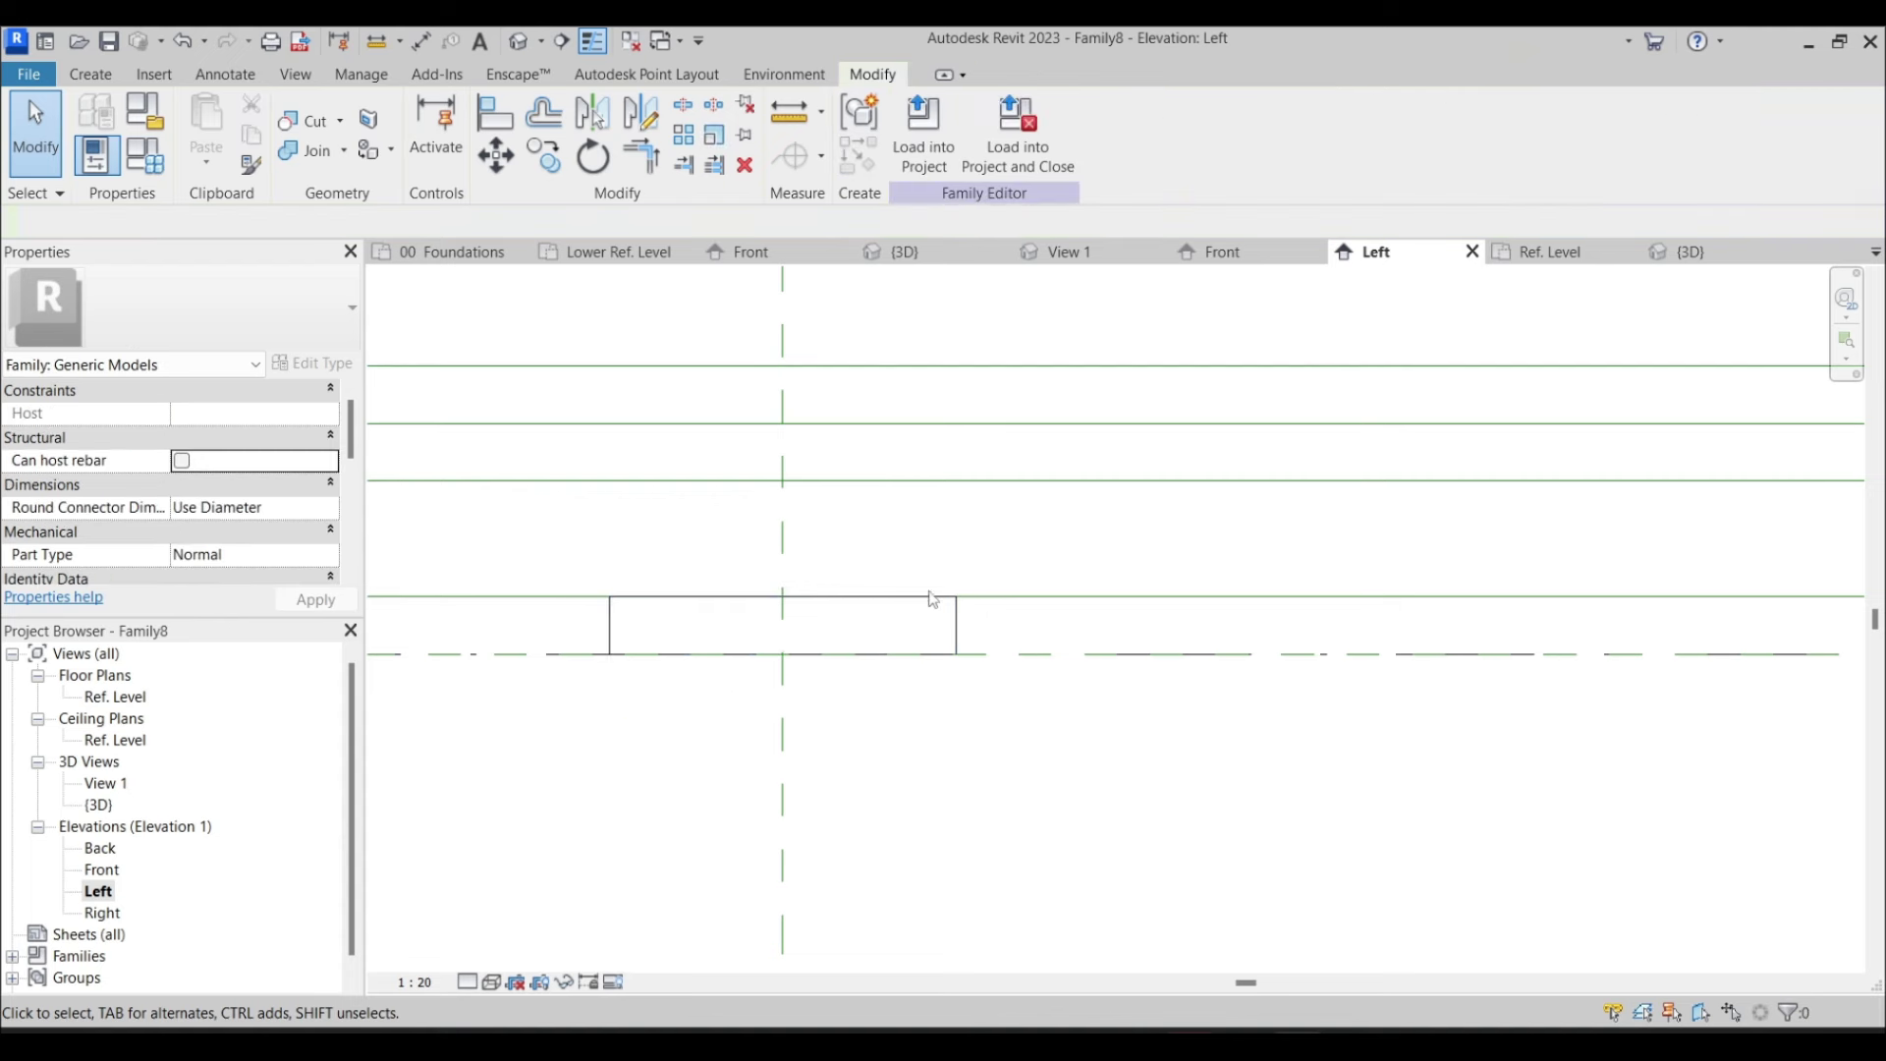
{"action": "left_click", "coordinate": [825, 624]}
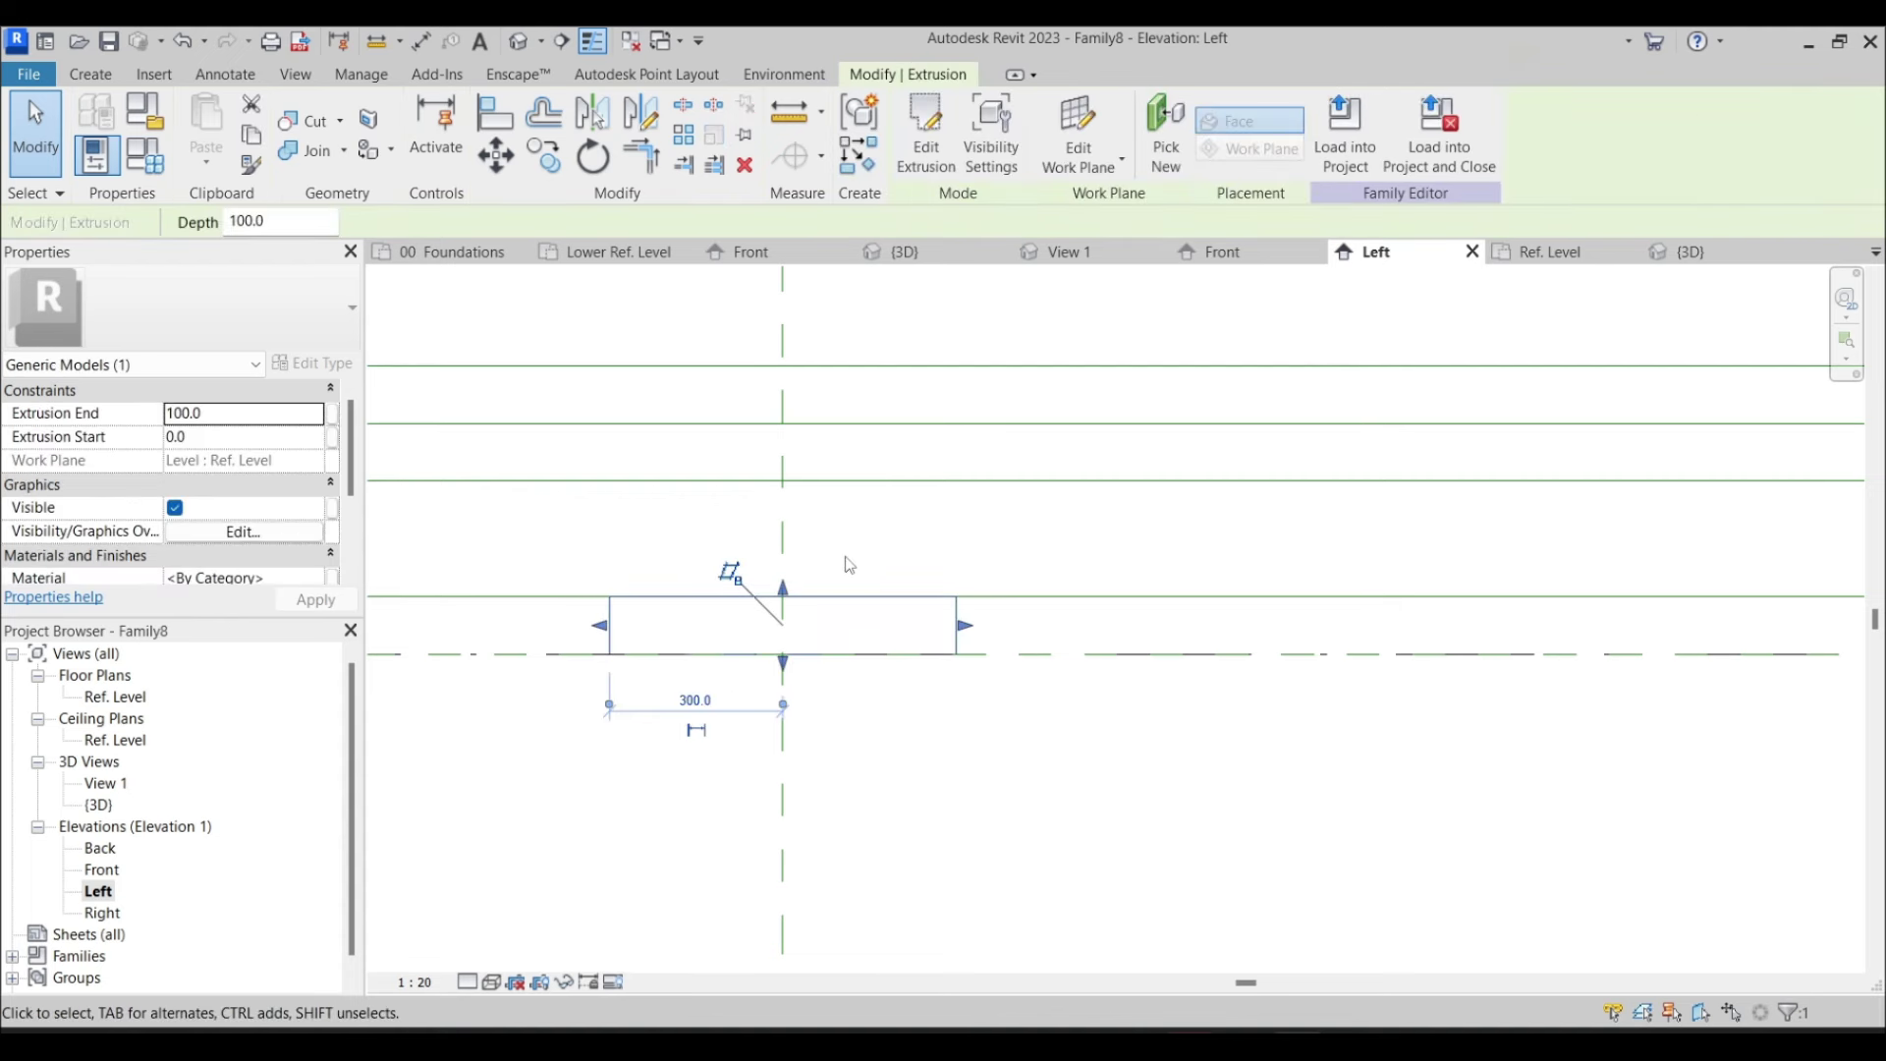
{"action": "scroll", "coordinate": [948, 686], "scroll_direction": "down", "scroll_amount": 5}
{"action": "scroll", "coordinate": [947, 686], "scroll_direction": "up", "scroll_amount": 5}
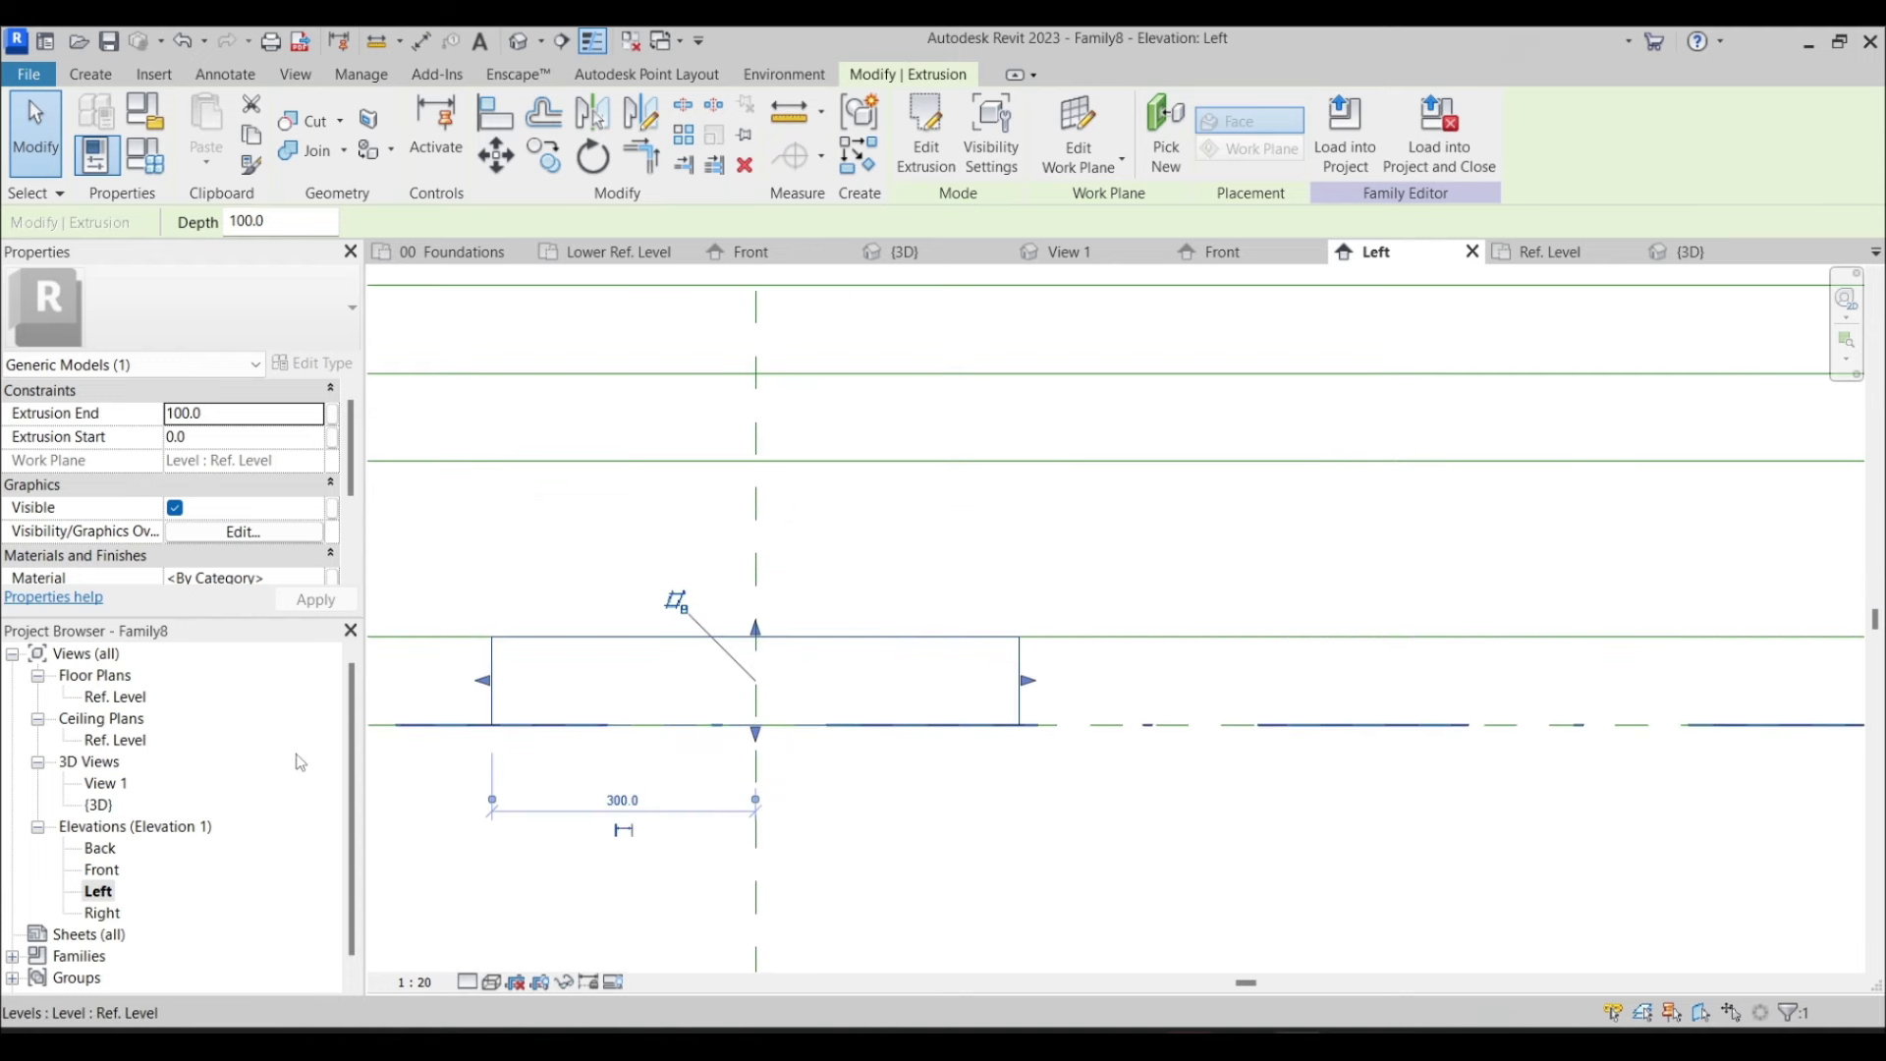
{"action": "double_click", "coordinate": [116, 697]}
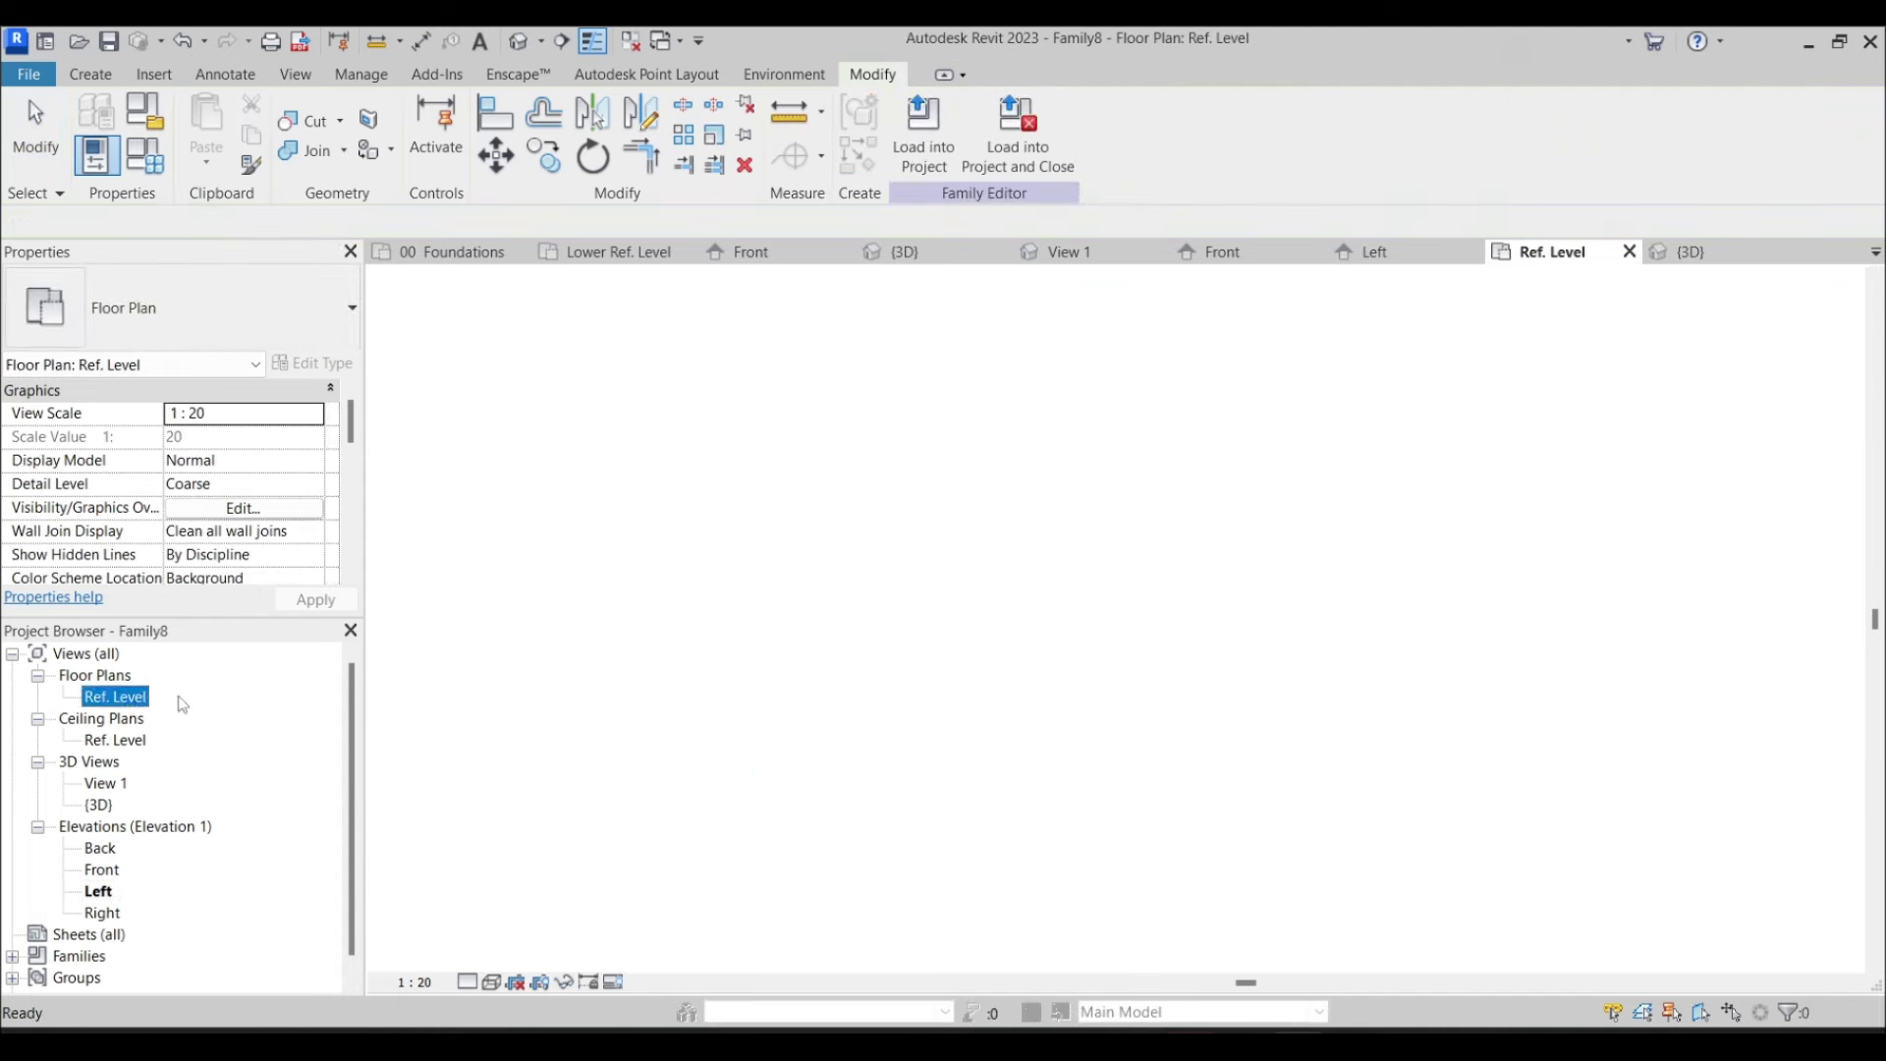
{"action": "left_click", "coordinate": [79, 77]}
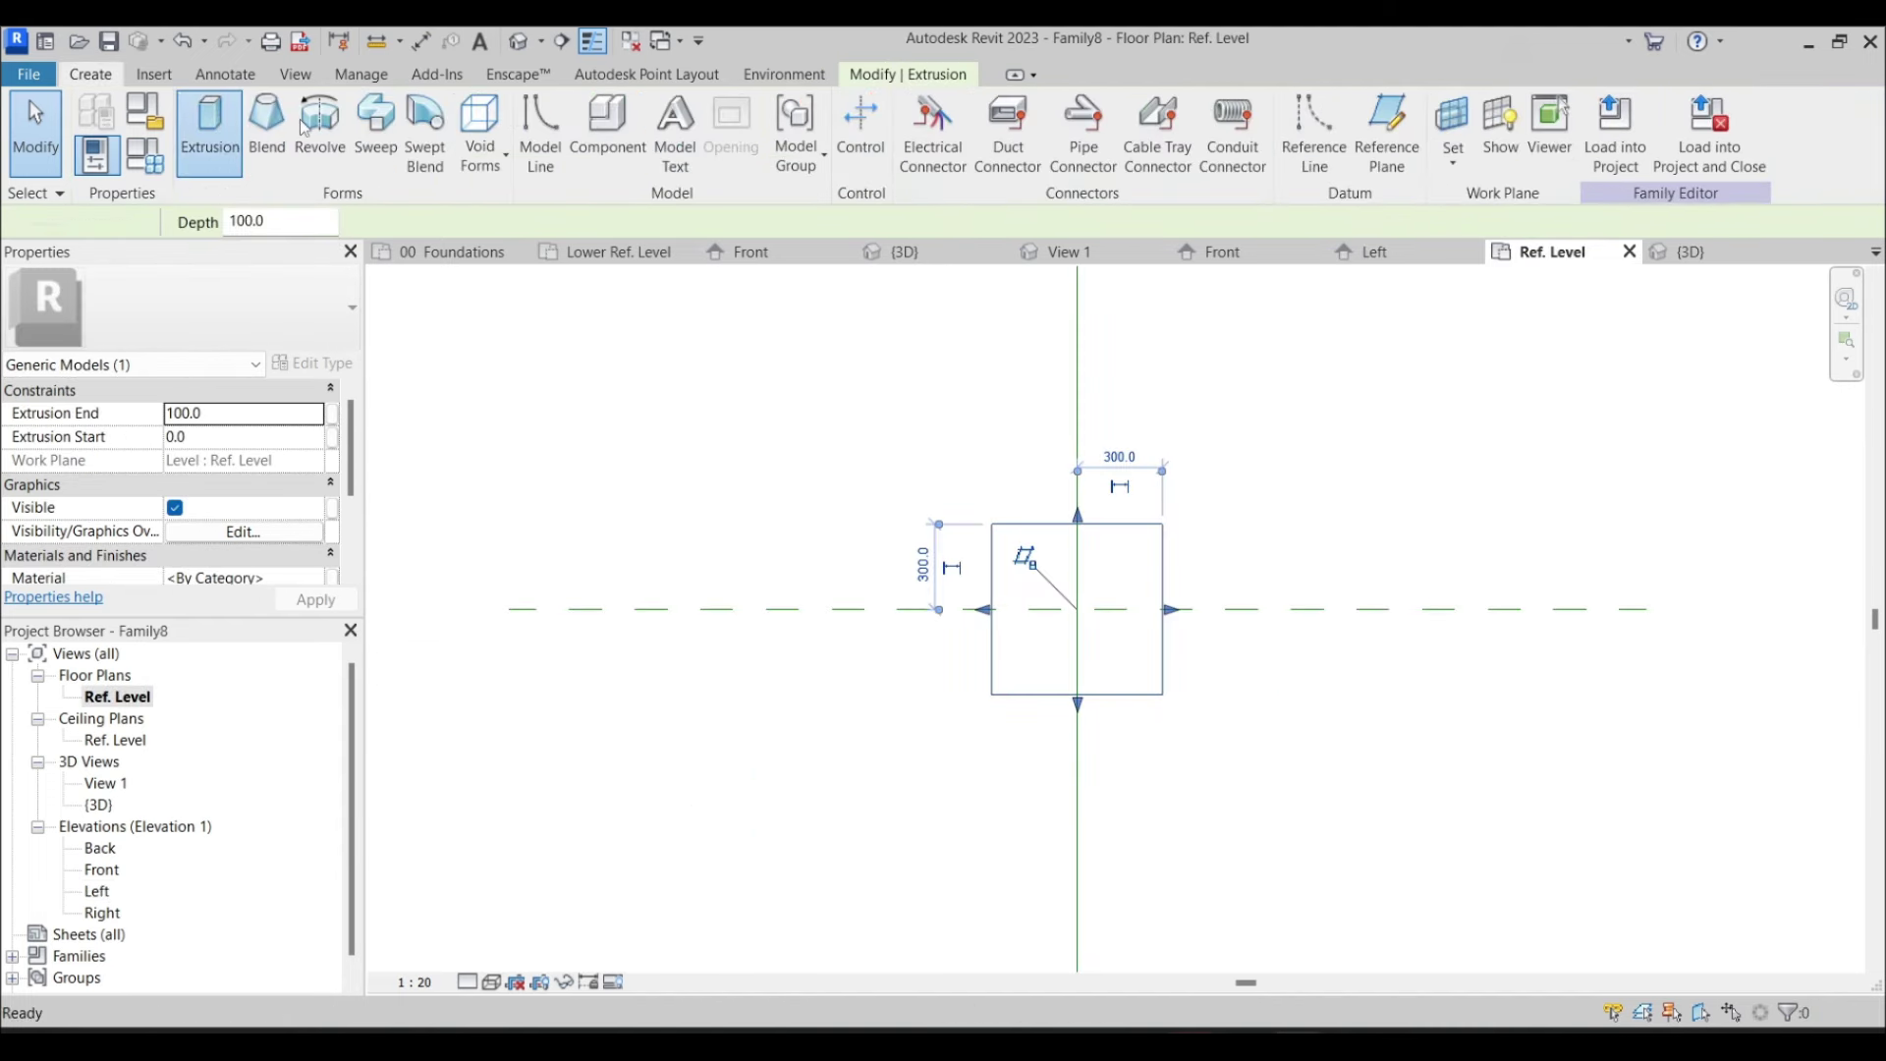
Sketch a radius-300 circular extrusion centred on the base plate's top face
{"action": "left_click", "coordinate": [210, 128]}
{"action": "left_click", "coordinate": [1132, 123]}
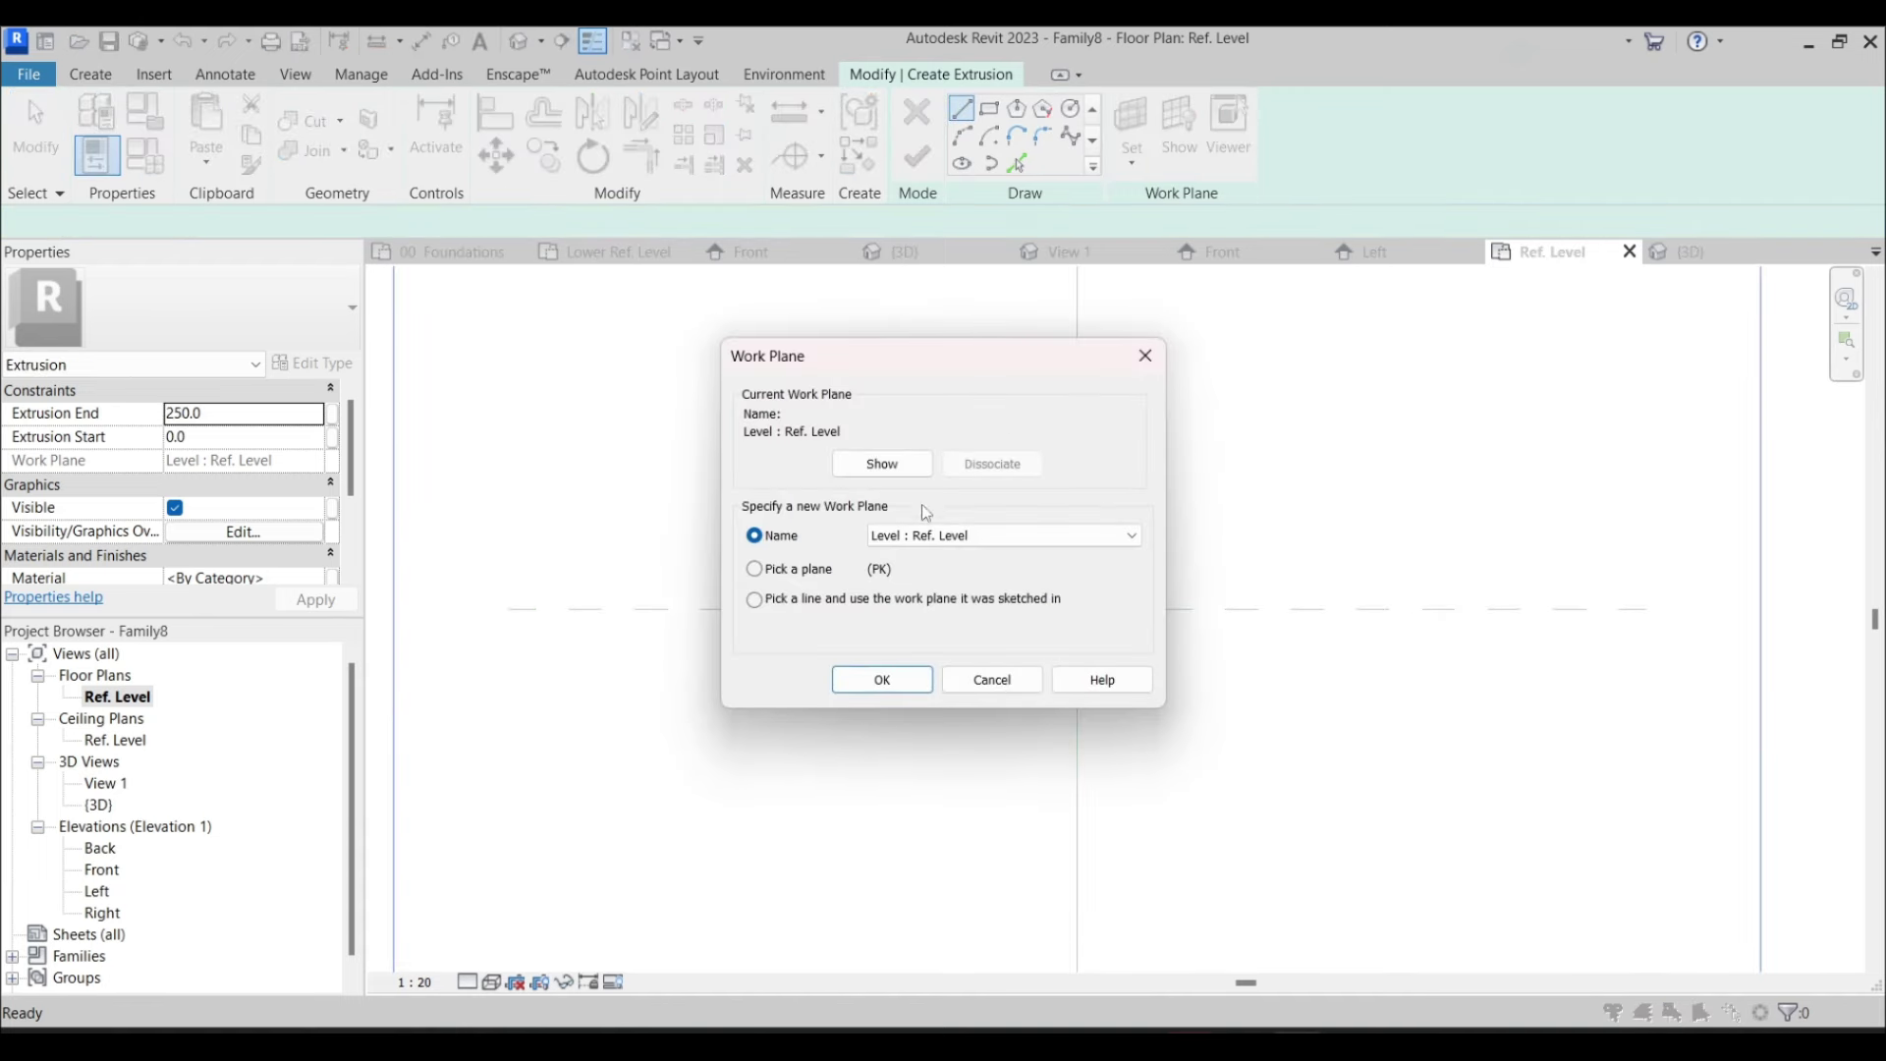
{"action": "left_click", "coordinate": [867, 685]}
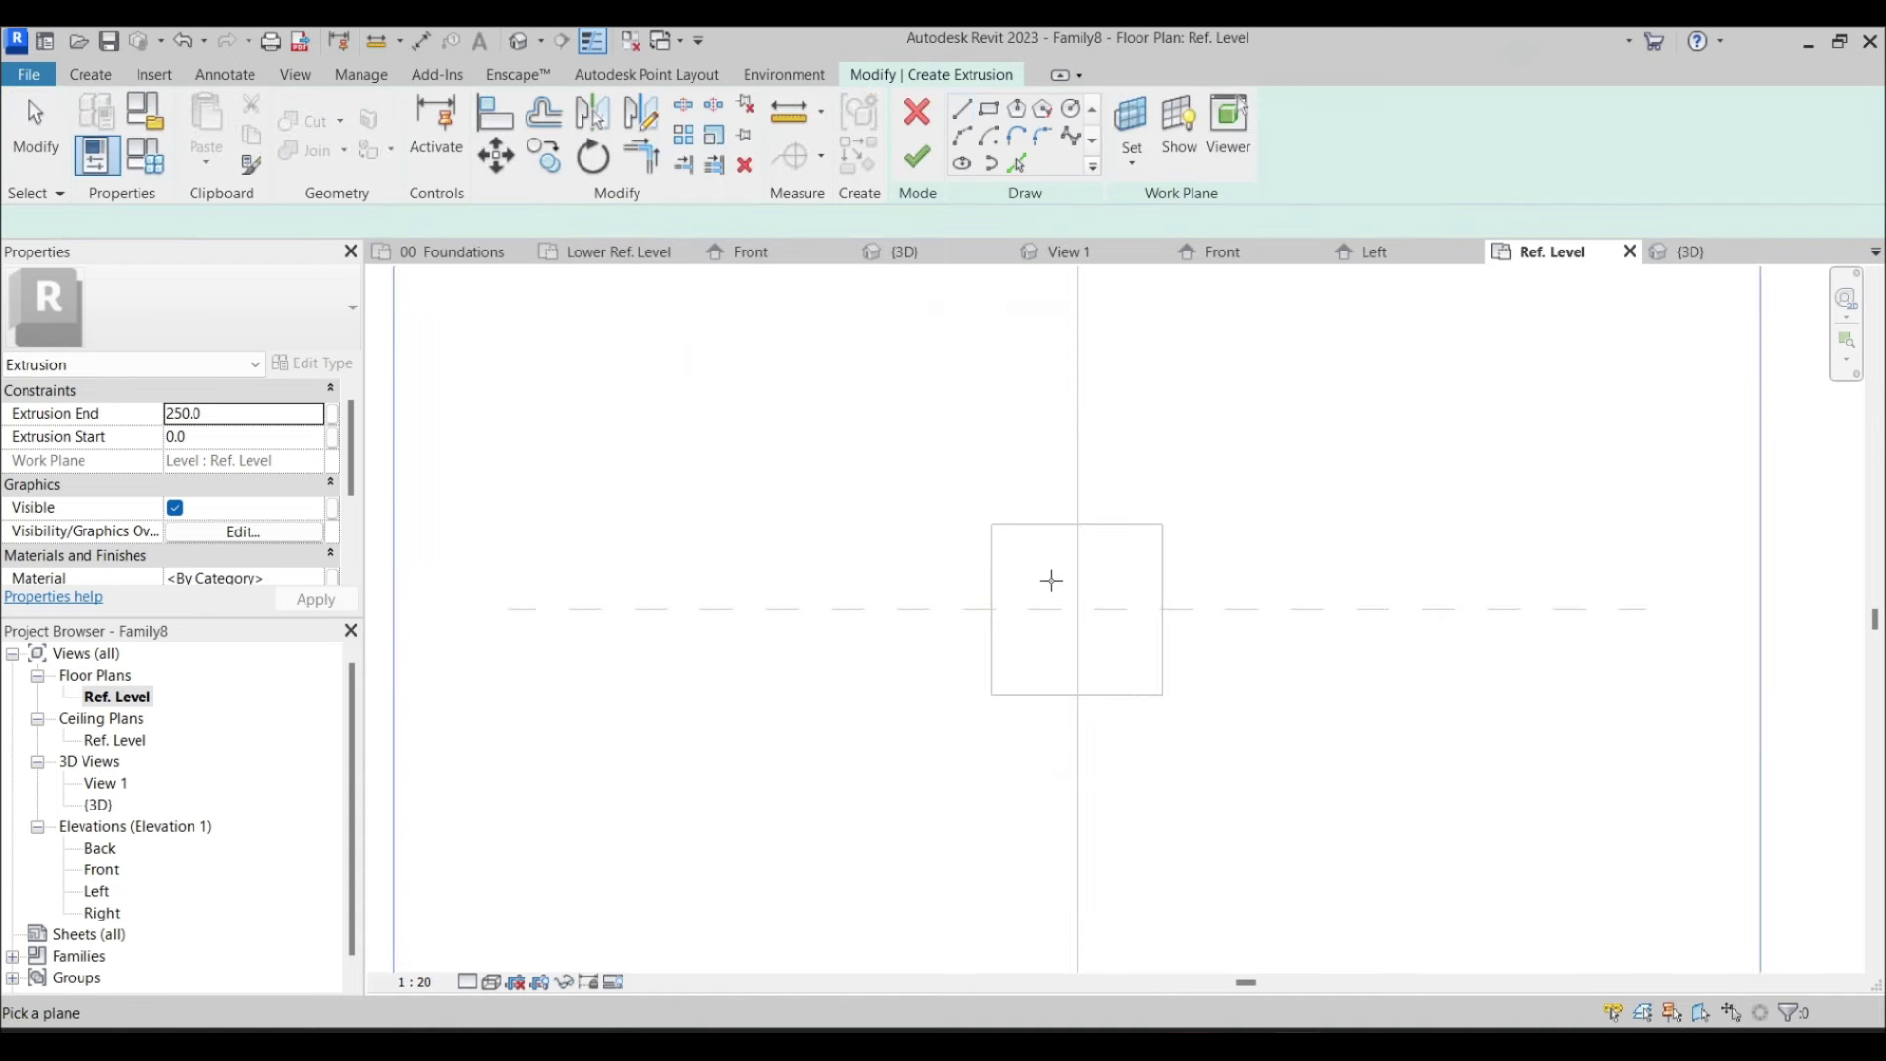
{"action": "key", "text": "Tab"}
{"action": "left_click", "coordinate": [1027, 528]}
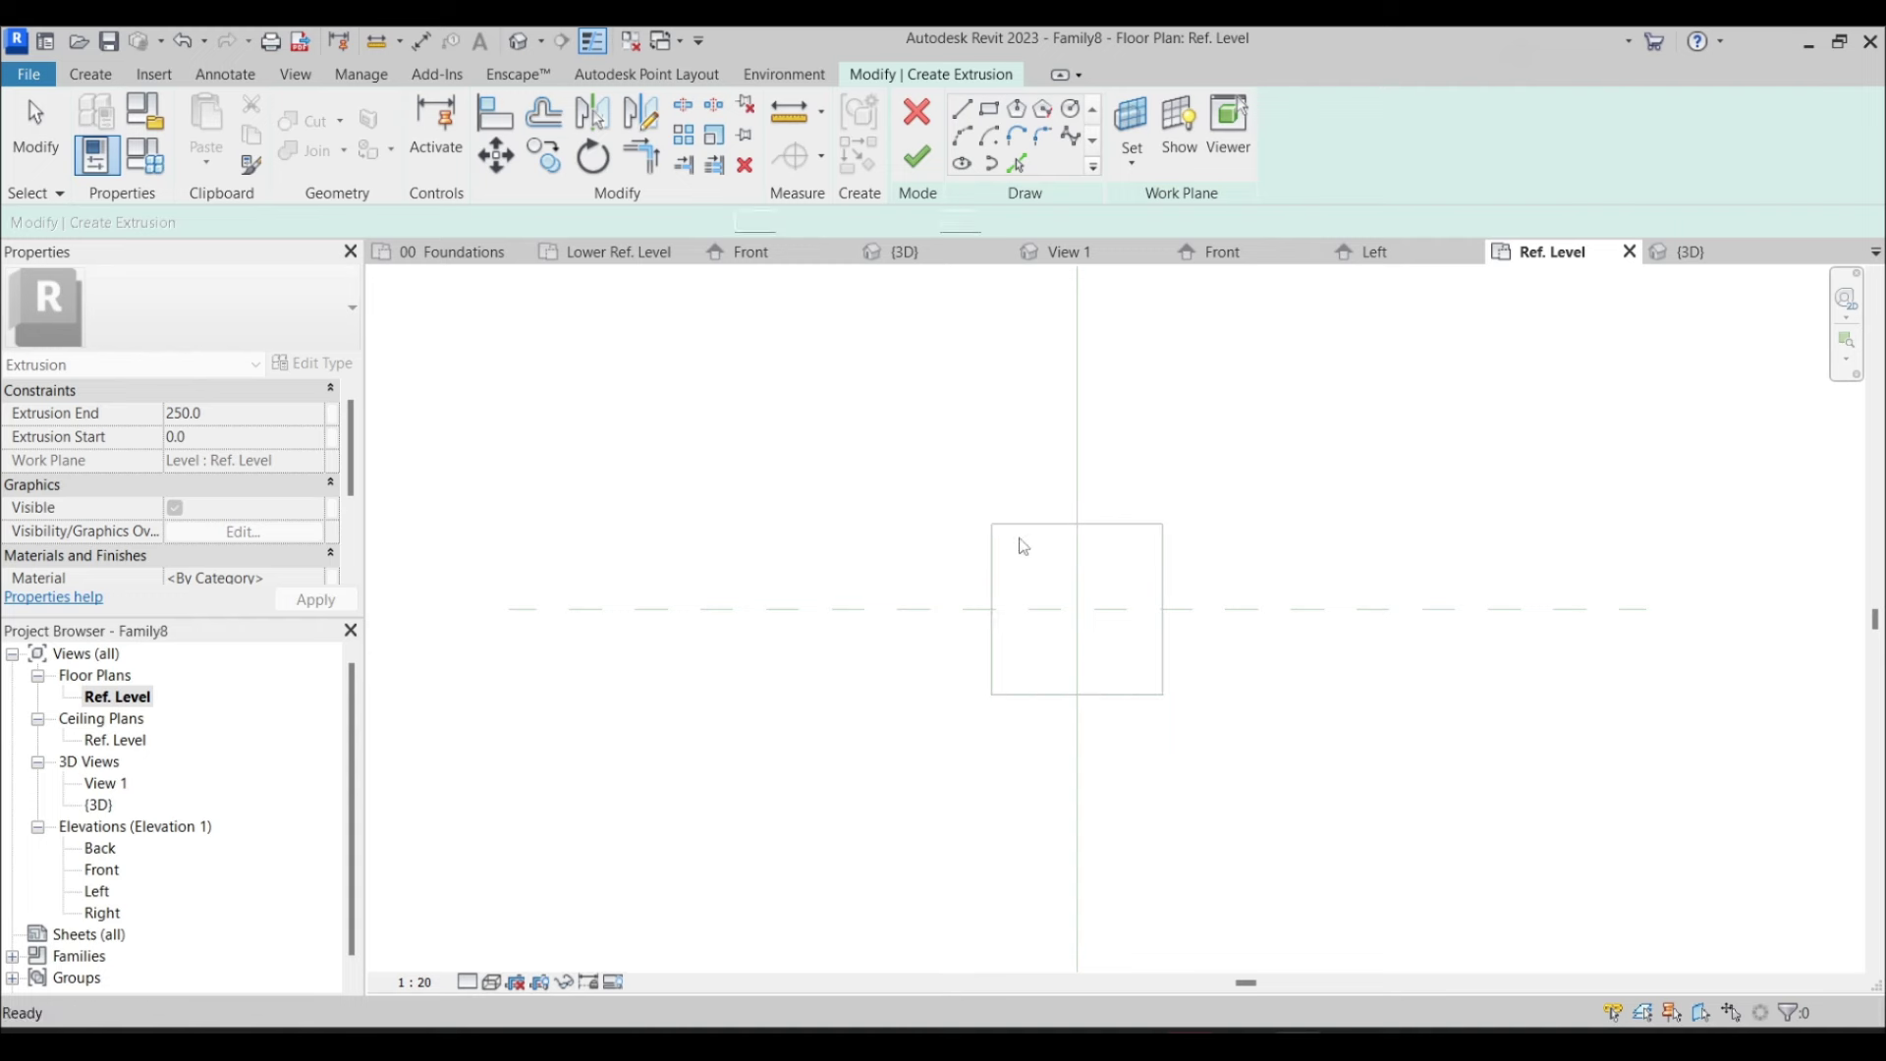
{"action": "left_click", "coordinate": [1078, 609]}
{"action": "scroll", "coordinate": [1076, 560], "scroll_direction": "up", "scroll_amount": 5}
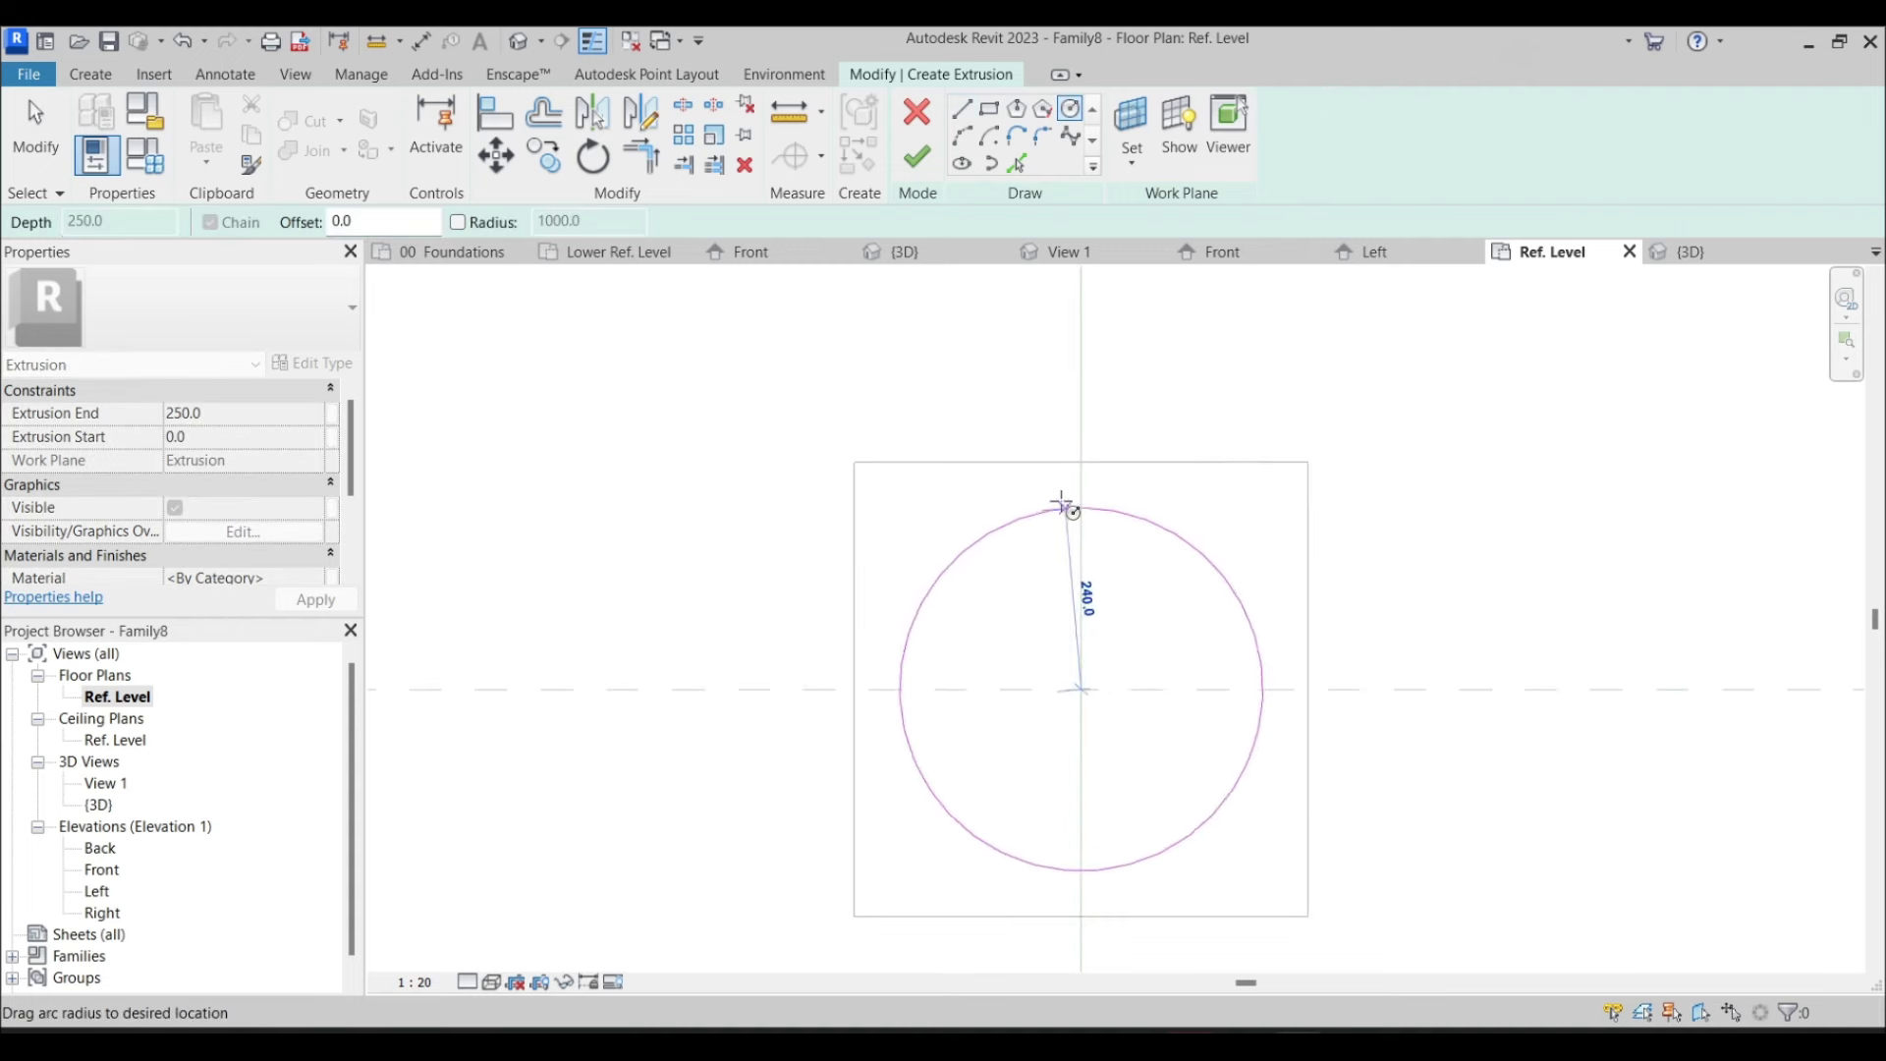
{"action": "left_click", "coordinate": [1081, 462]}
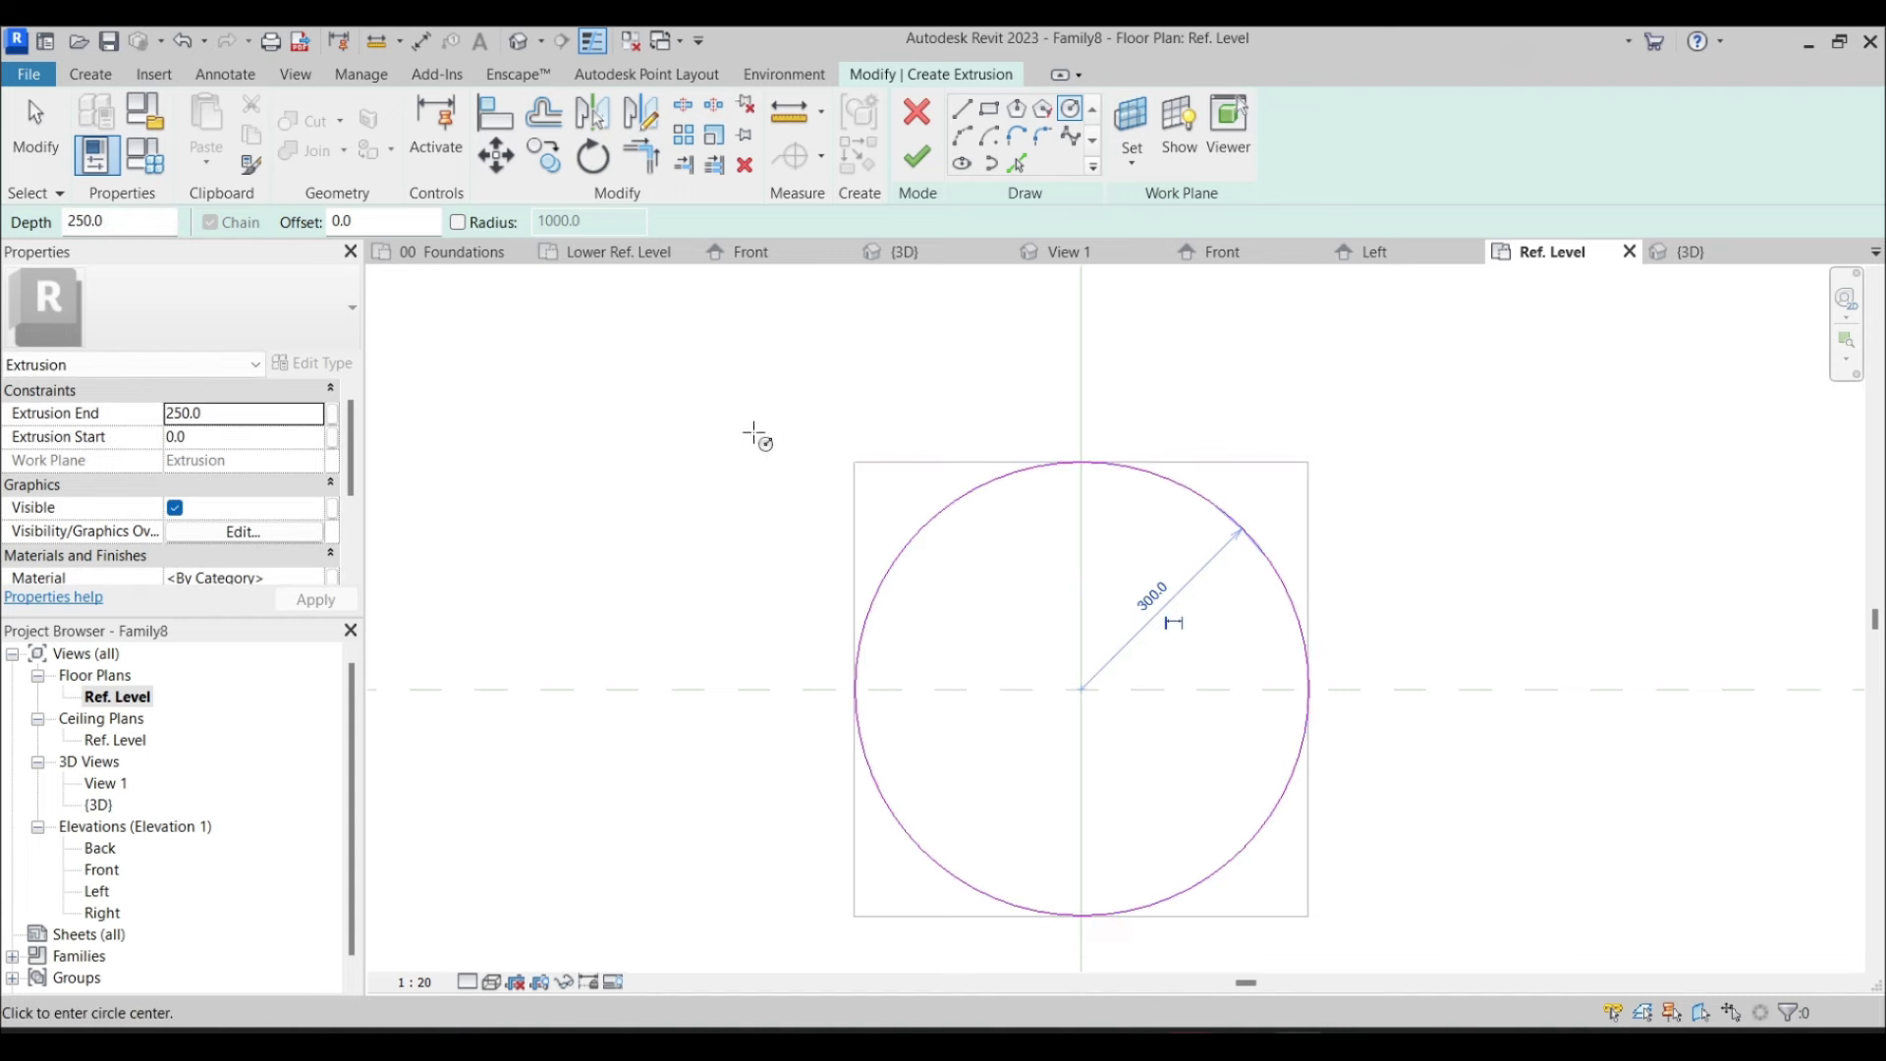
{"action": "left_click", "coordinate": [915, 158]}
{"action": "left_click", "coordinate": [102, 870]}
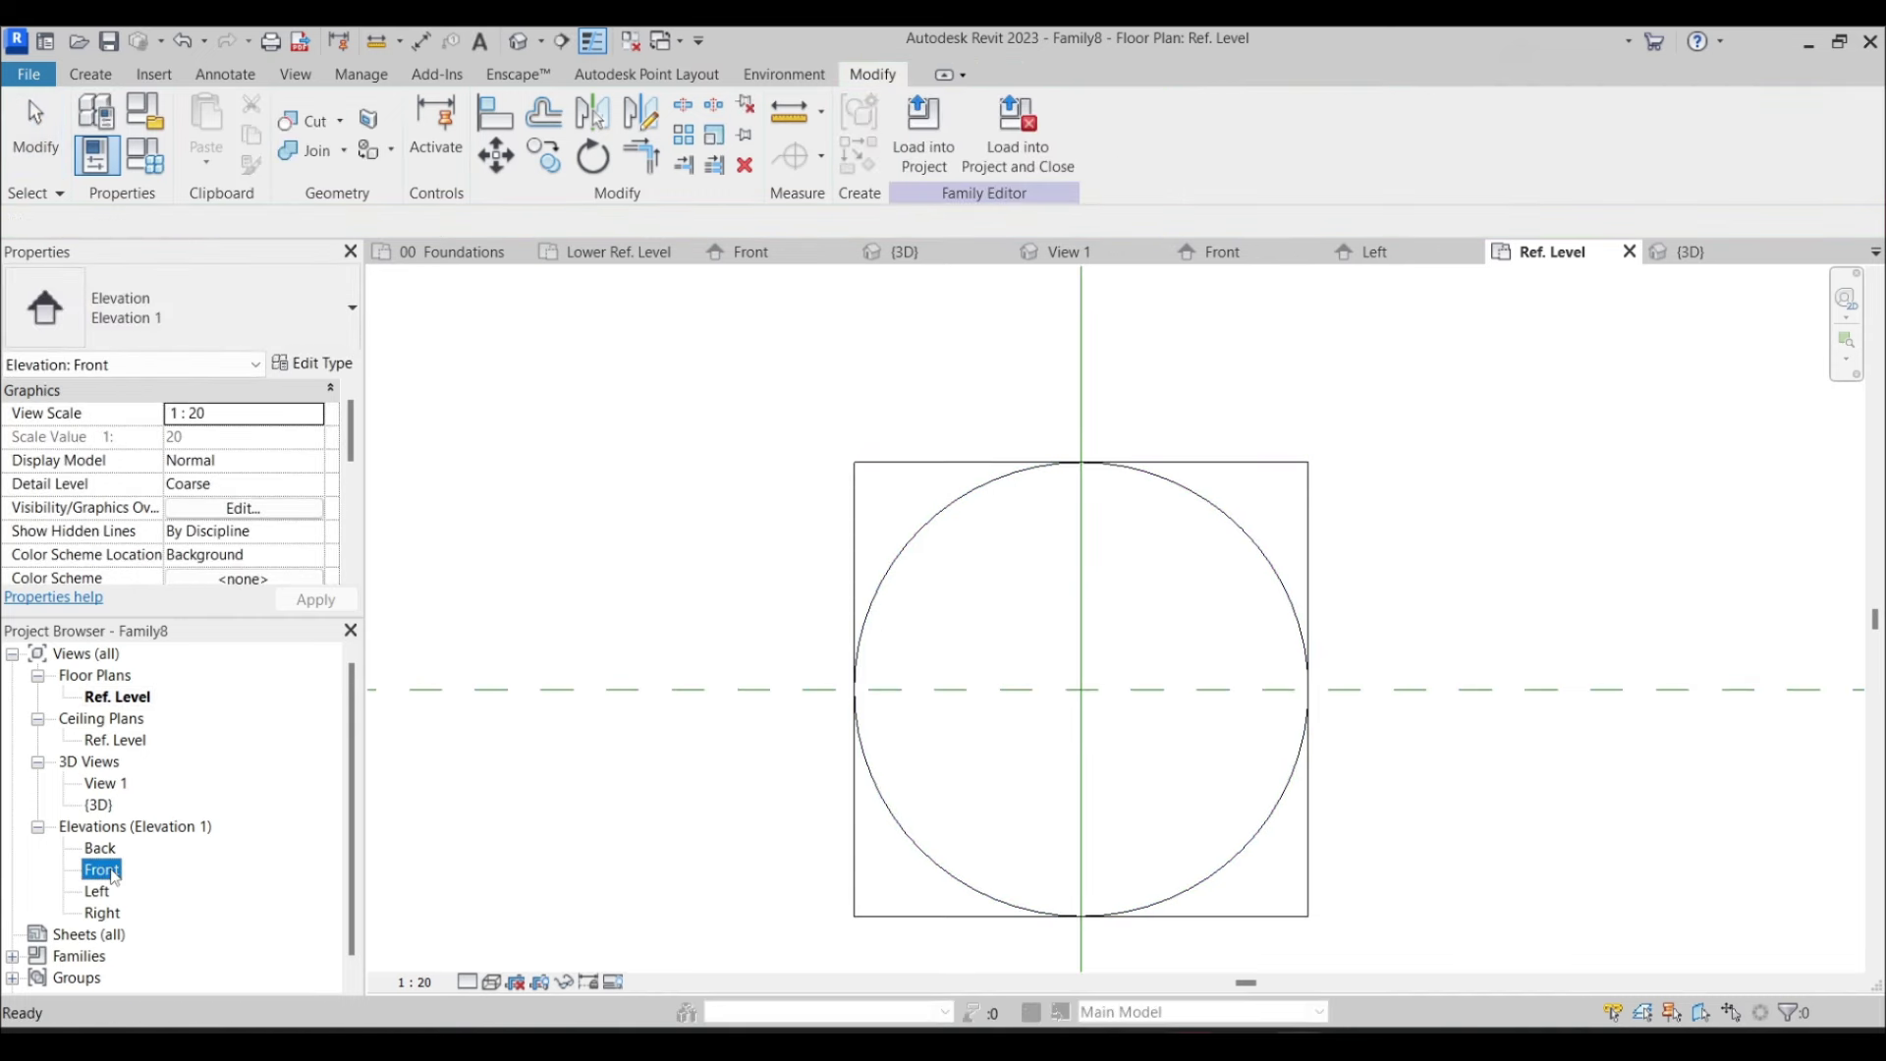
In the Left elevation, lower the circular core's top to the reference line
{"action": "double_click", "coordinate": [103, 871]}
{"action": "double_click", "coordinate": [98, 893]}
{"action": "left_click", "coordinate": [850, 420]}
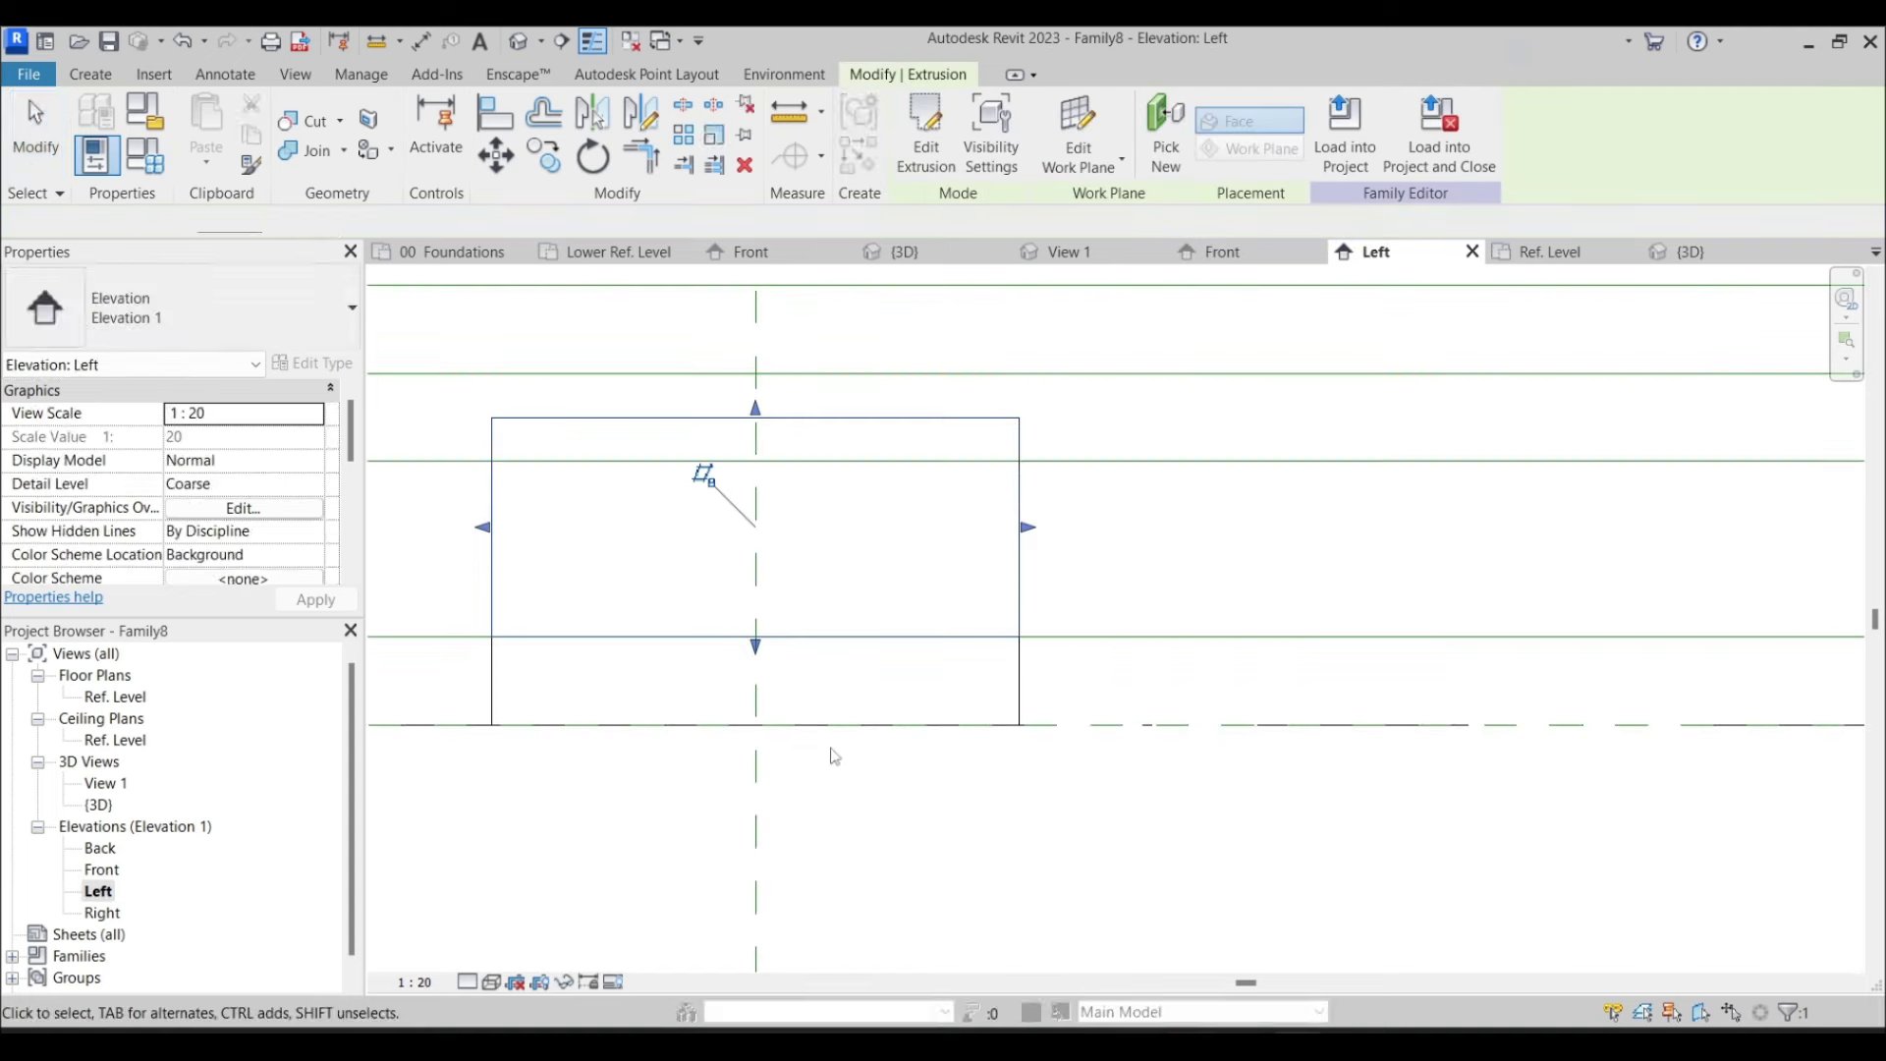
{"action": "left_click_drag", "start_coordinate": [755, 408], "coordinate": [756, 461]}
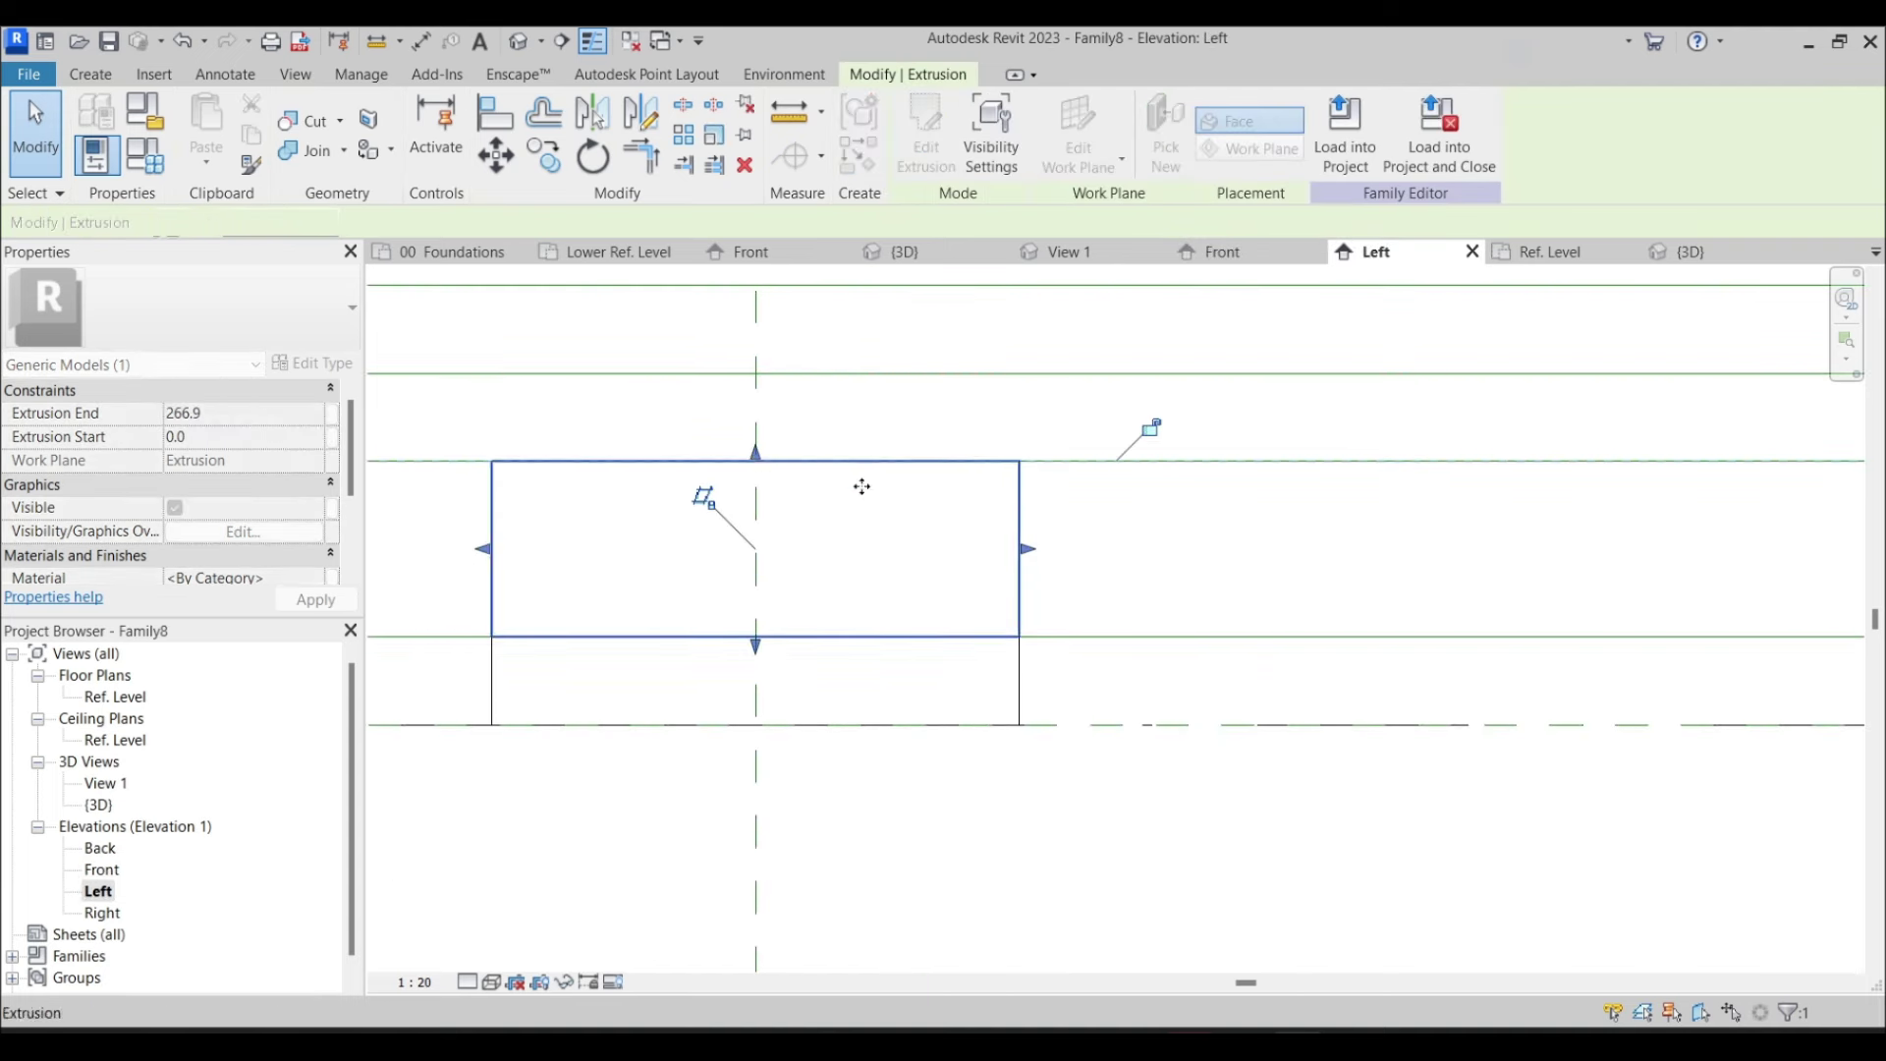
{"action": "left_click", "coordinate": [877, 505]}
{"action": "scroll", "coordinate": [909, 493], "scroll_direction": "down", "scroll_amount": 1}
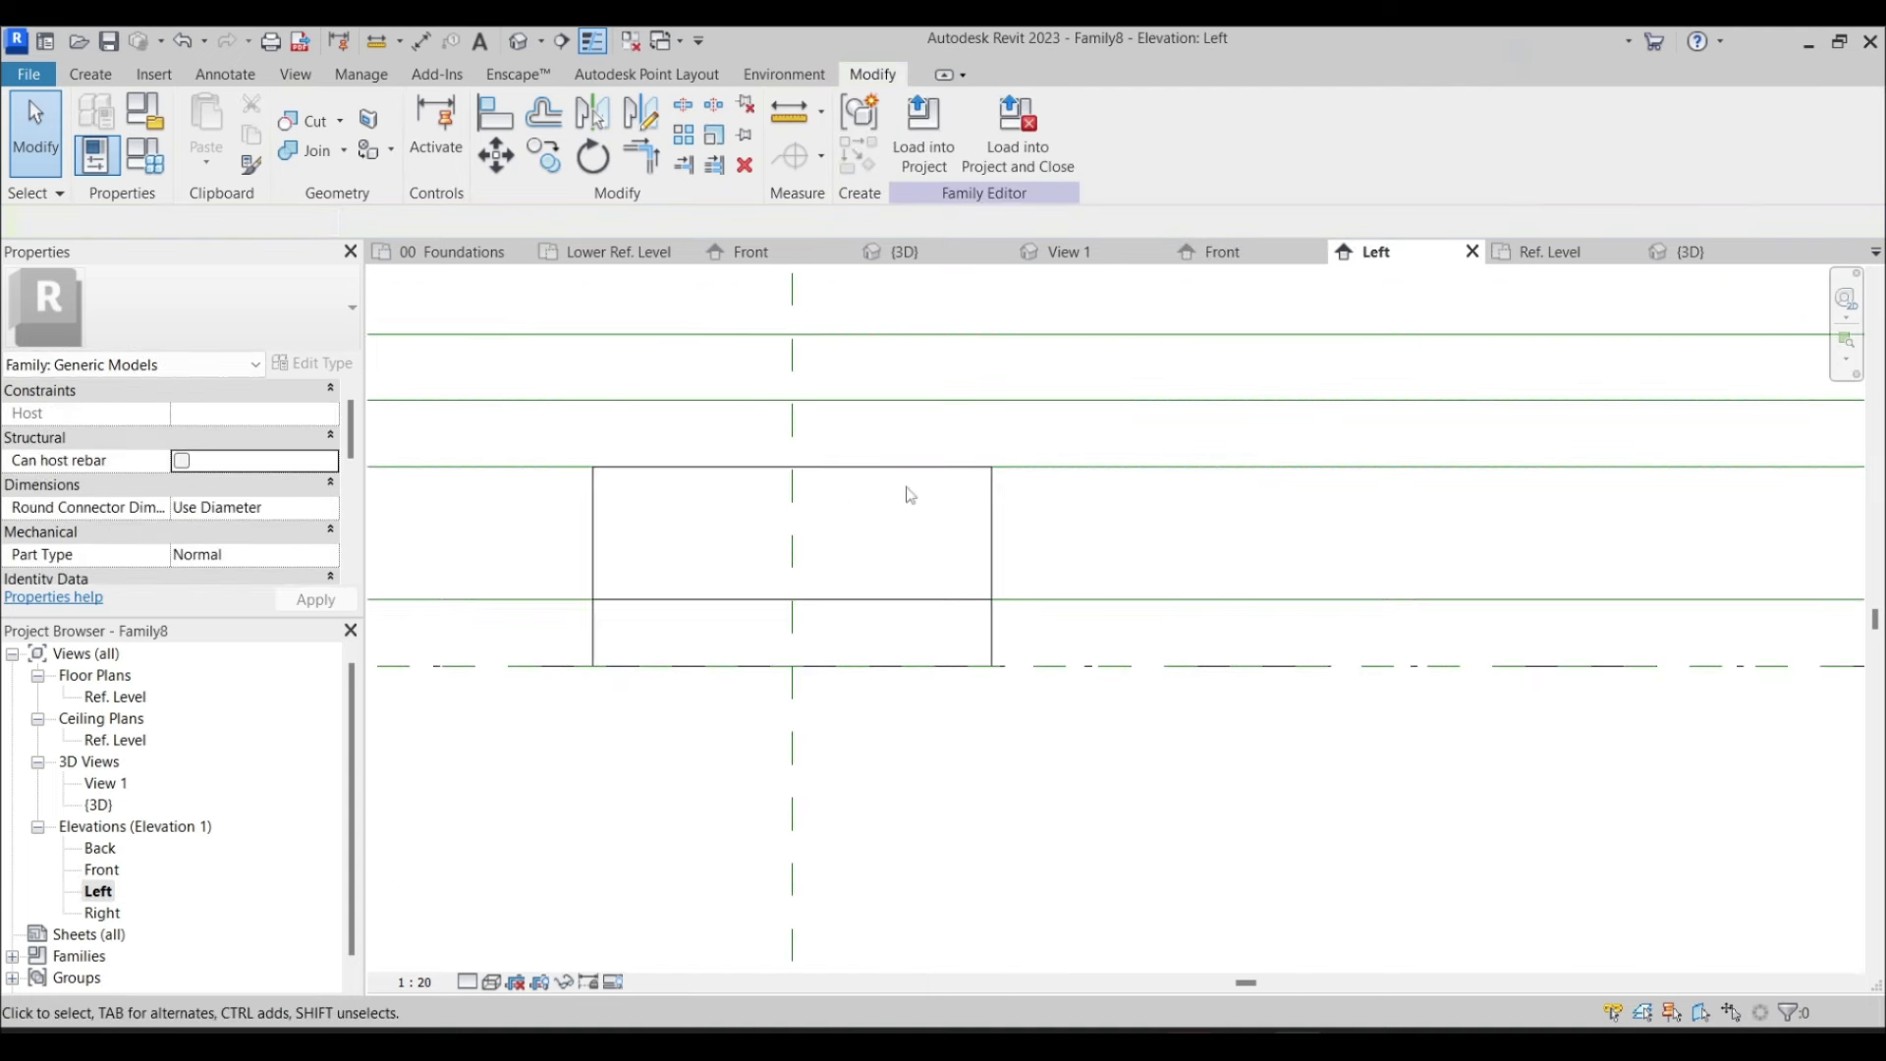
Copy the base plate up onto the core as the top plate, then select all extrusions
{"action": "left_click", "coordinate": [773, 622]}
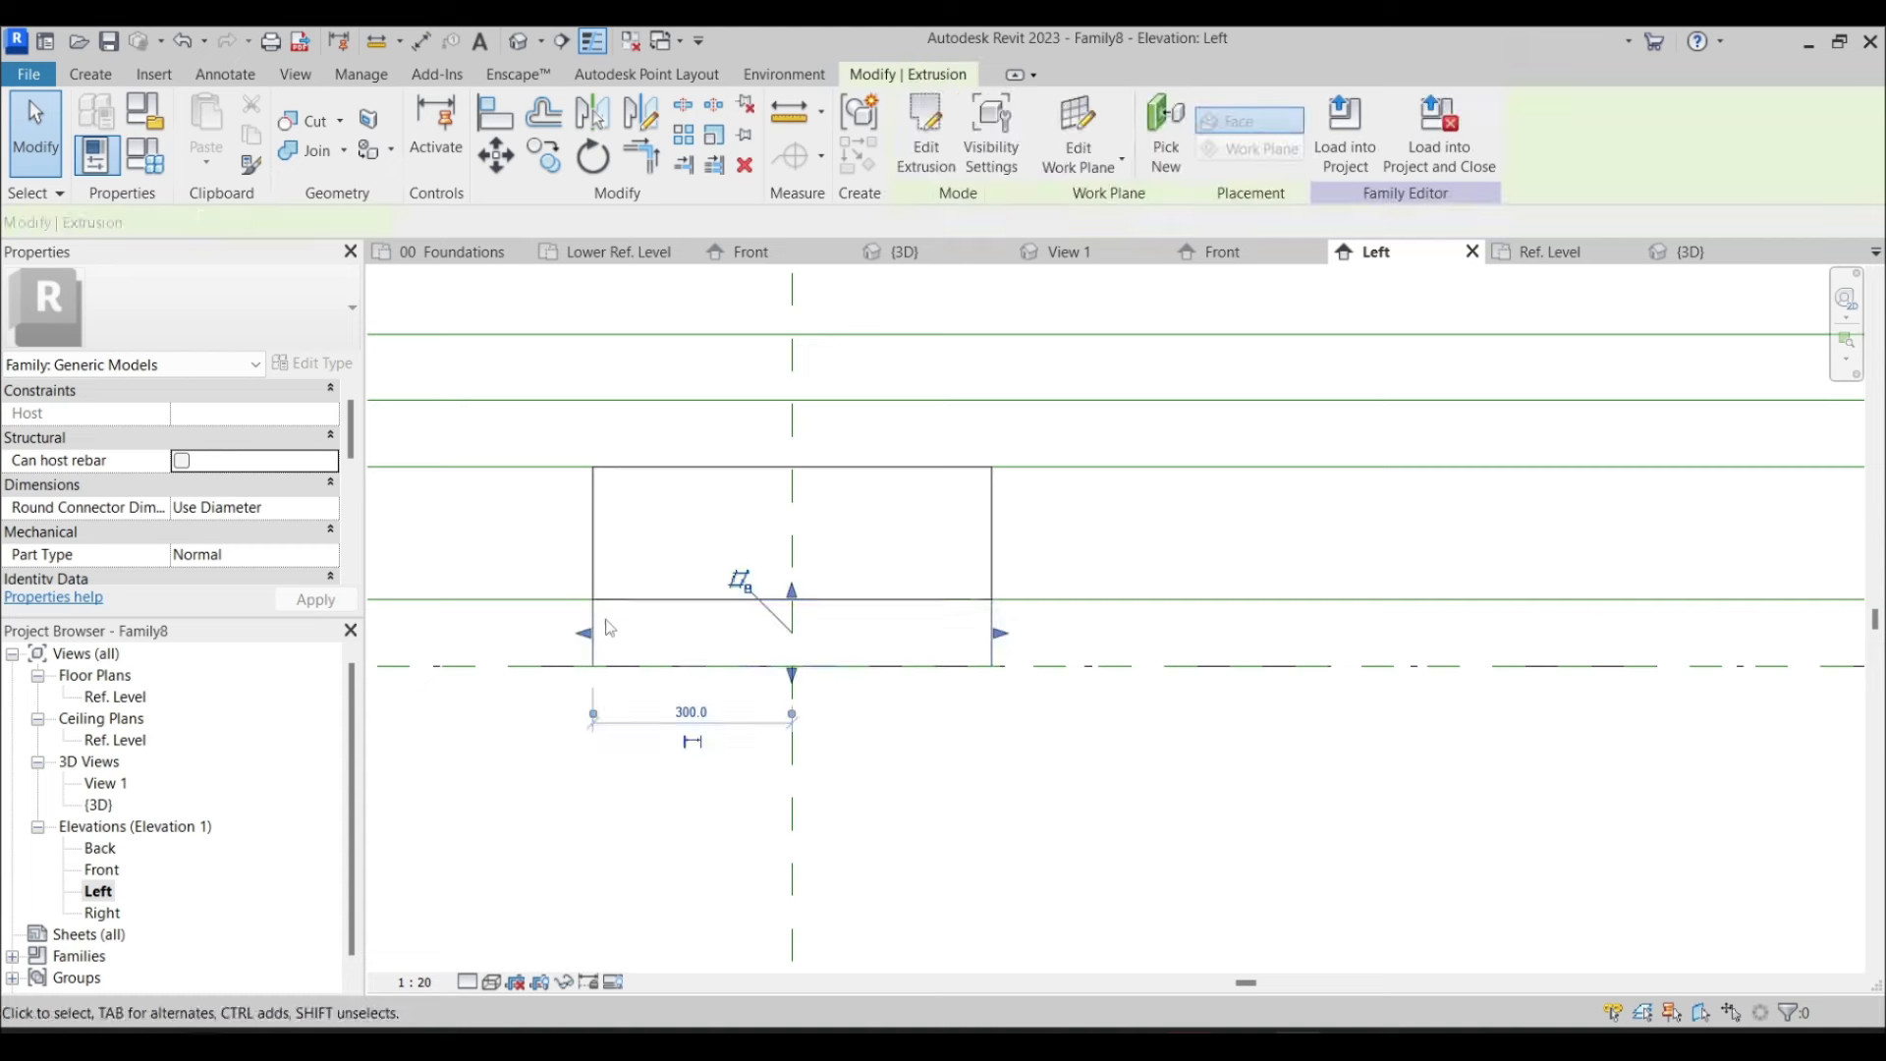
{"action": "left_click", "coordinate": [532, 157]}
{"action": "left_click", "coordinate": [592, 667]}
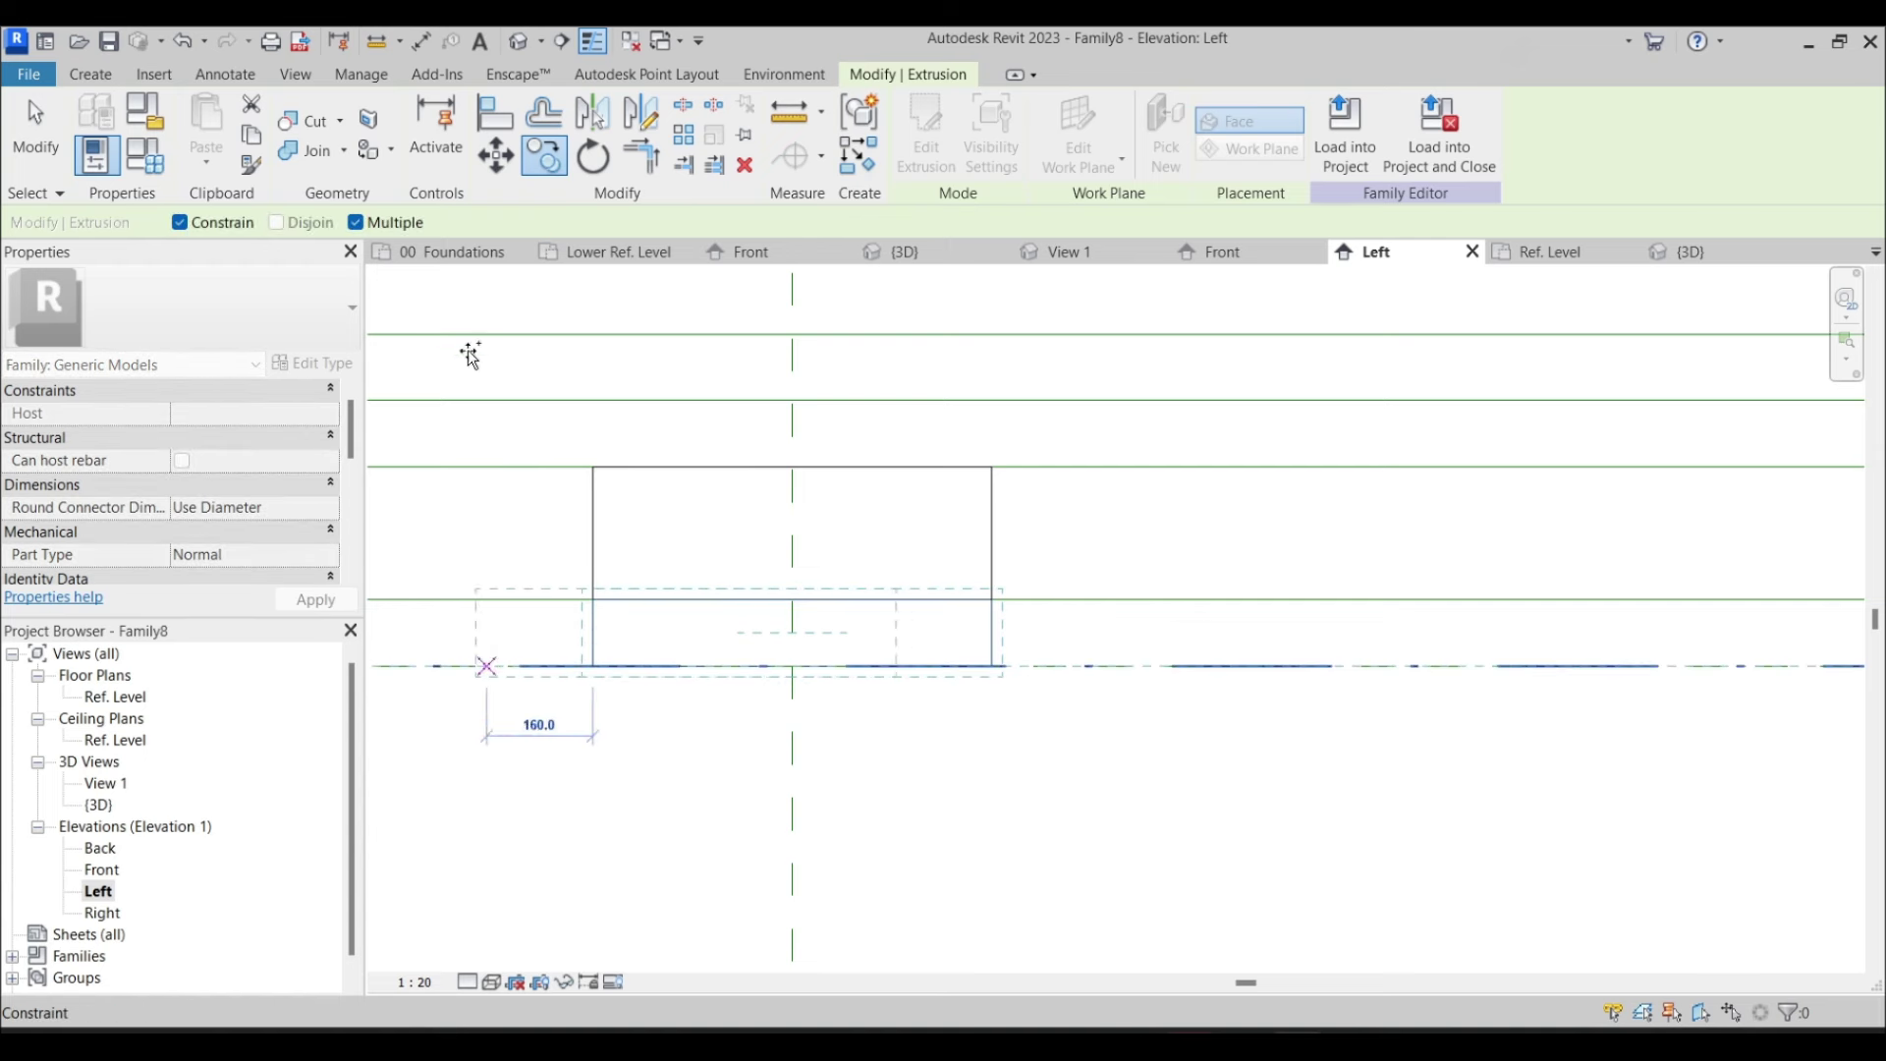
{"action": "left_click", "coordinate": [193, 227]}
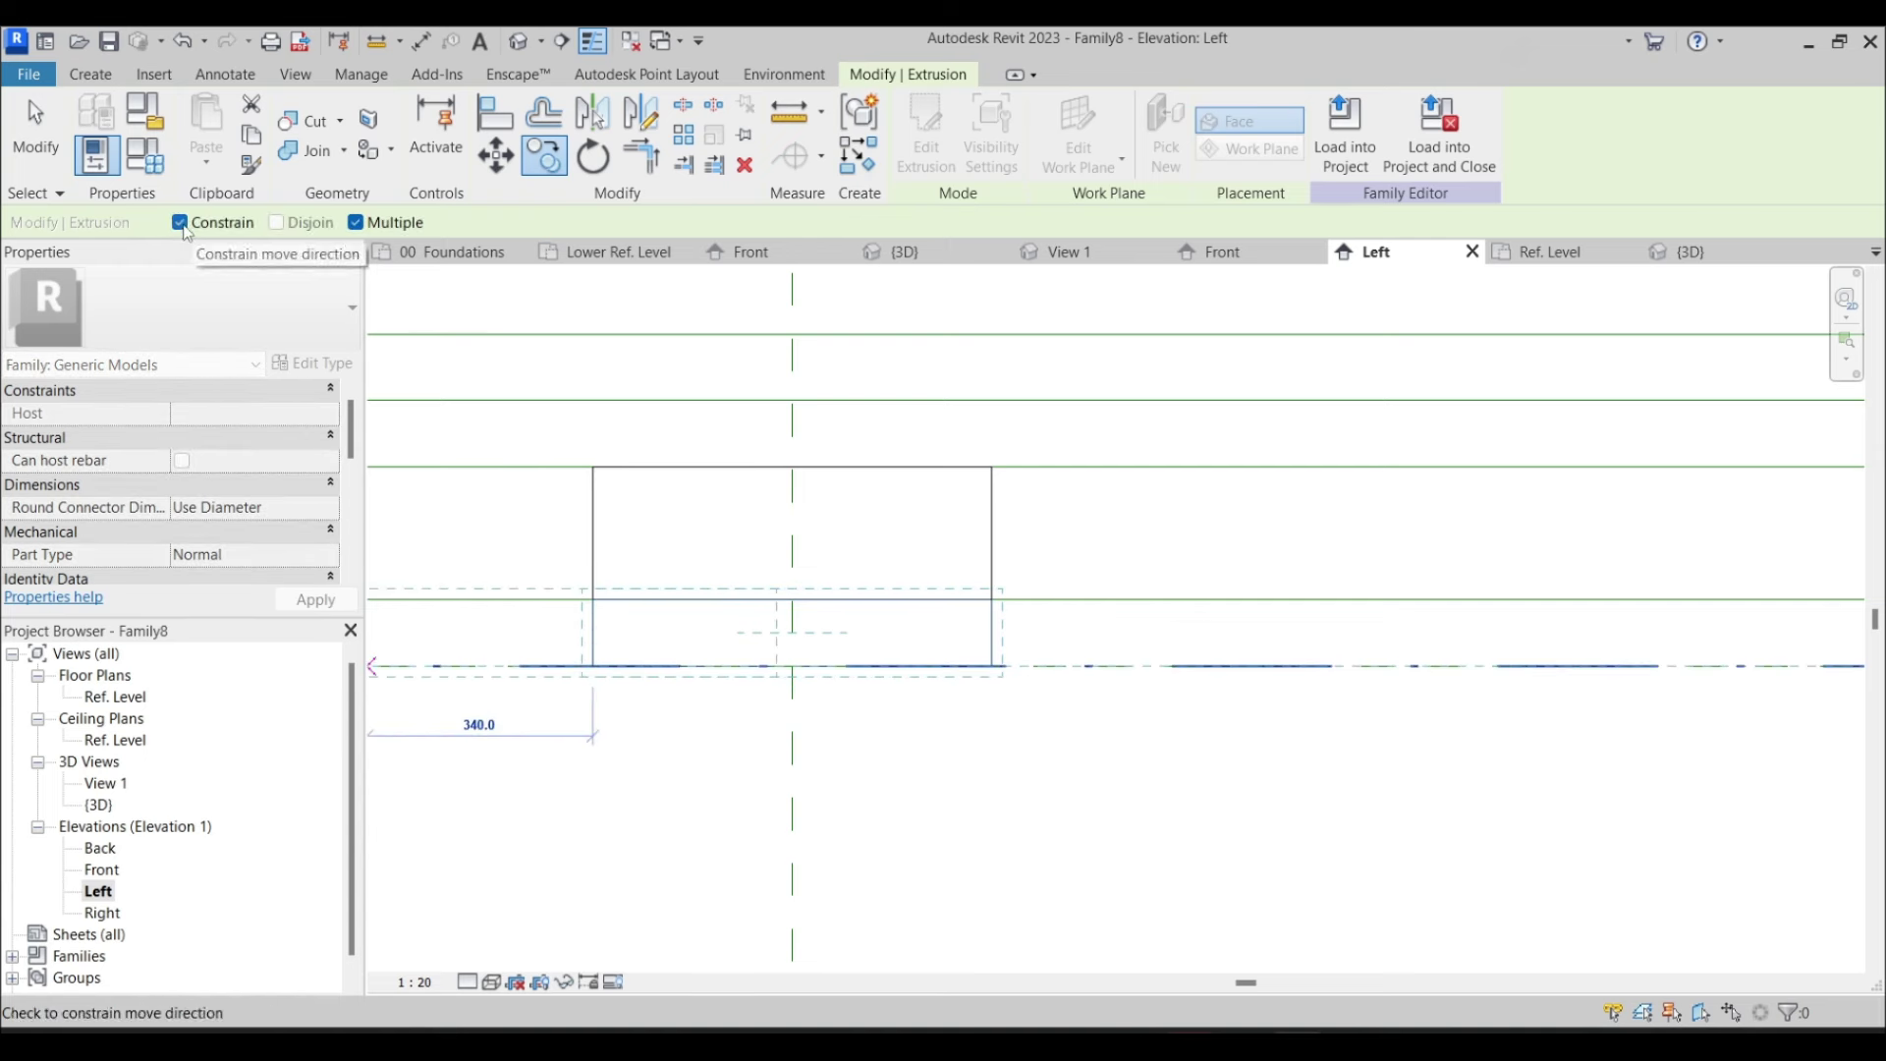
{"action": "key", "text": "Escape"}
{"action": "key", "text": "Escape"}
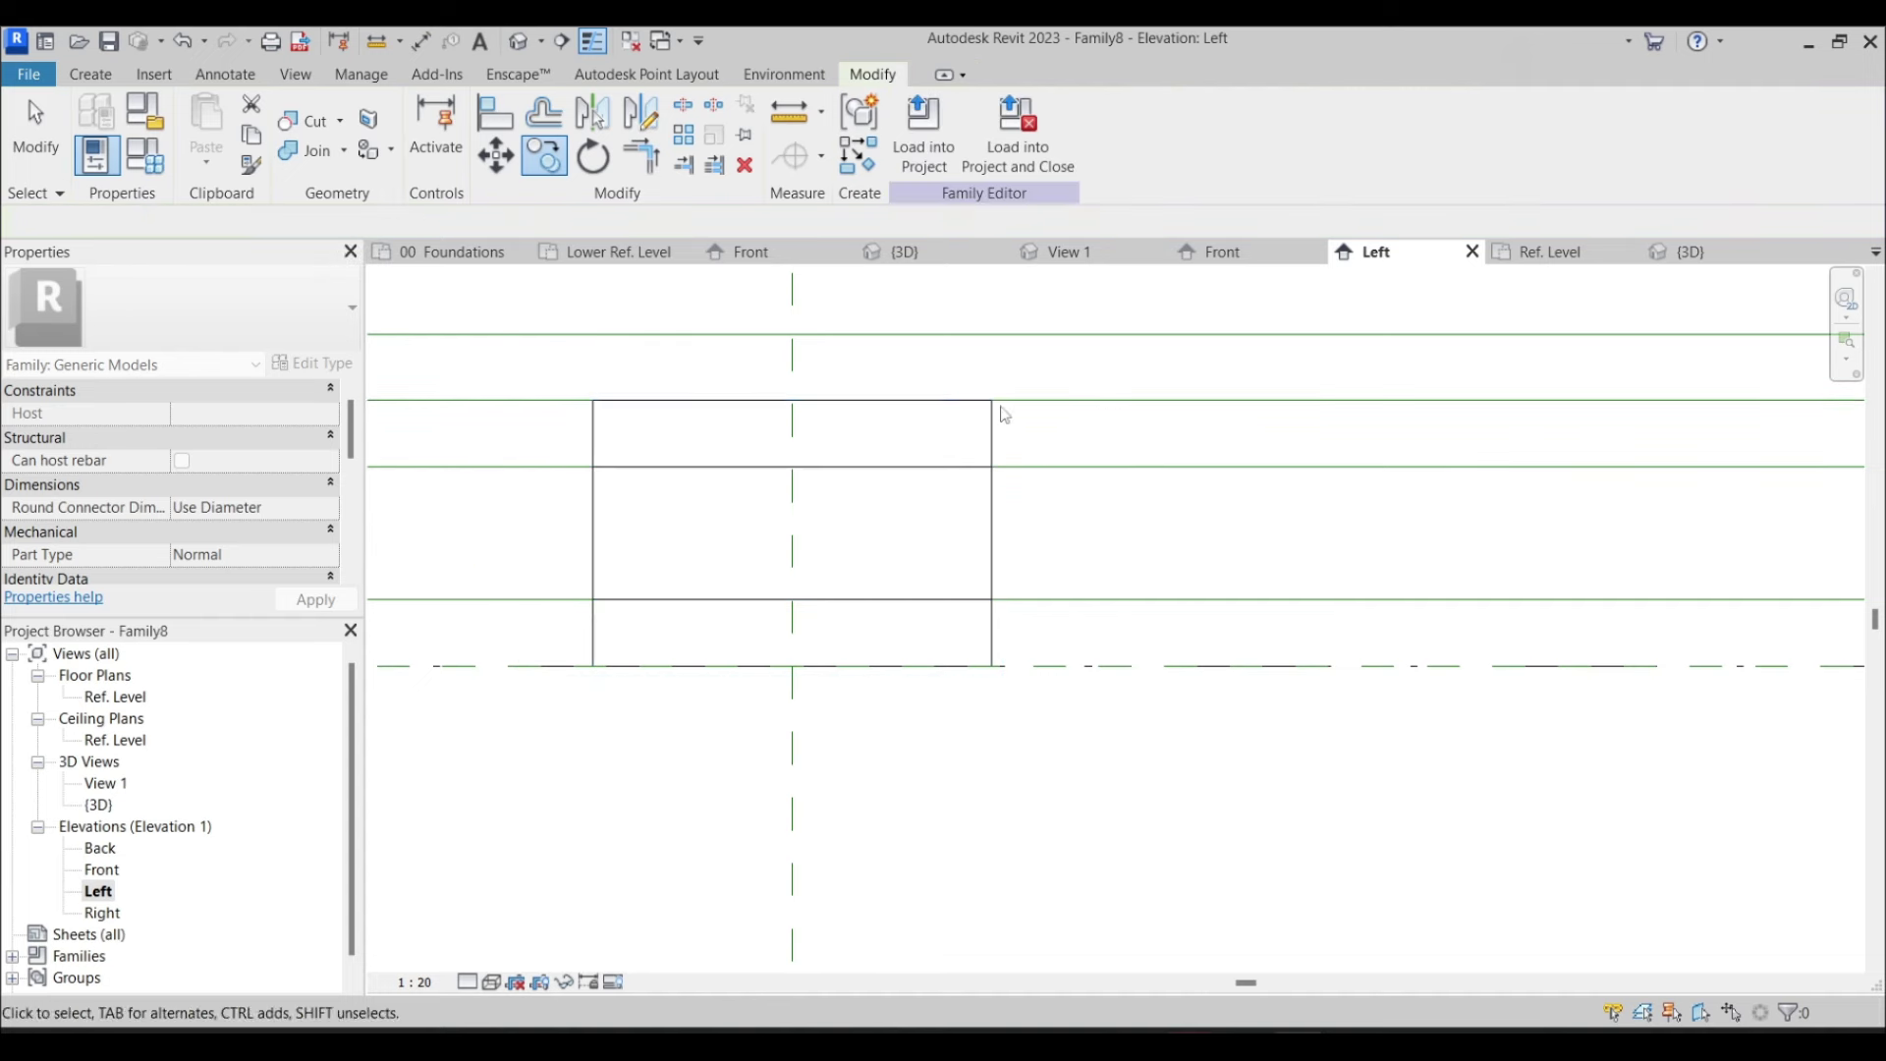
{"action": "scroll", "coordinate": [960, 455], "scroll_direction": "down", "scroll_amount": 1}
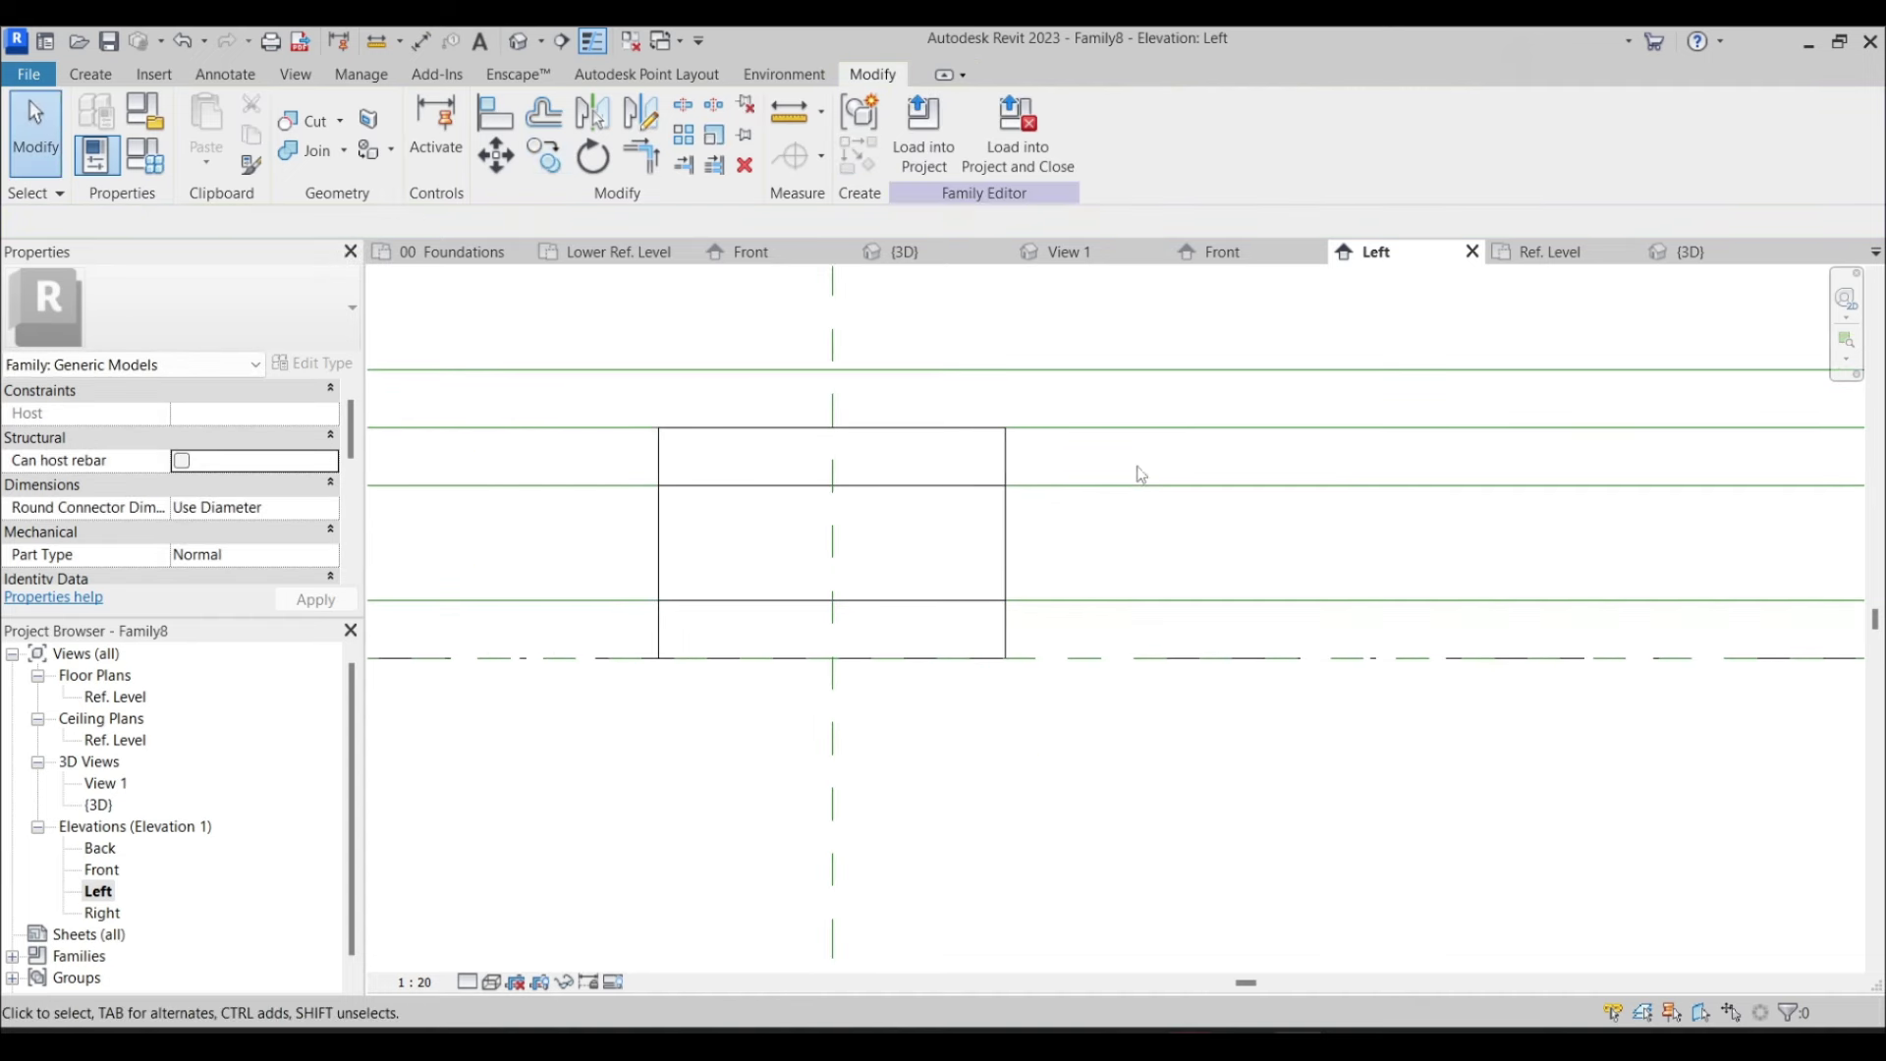
{"action": "left_click_drag", "start_coordinate": [552, 386], "coordinate": [1122, 772]}
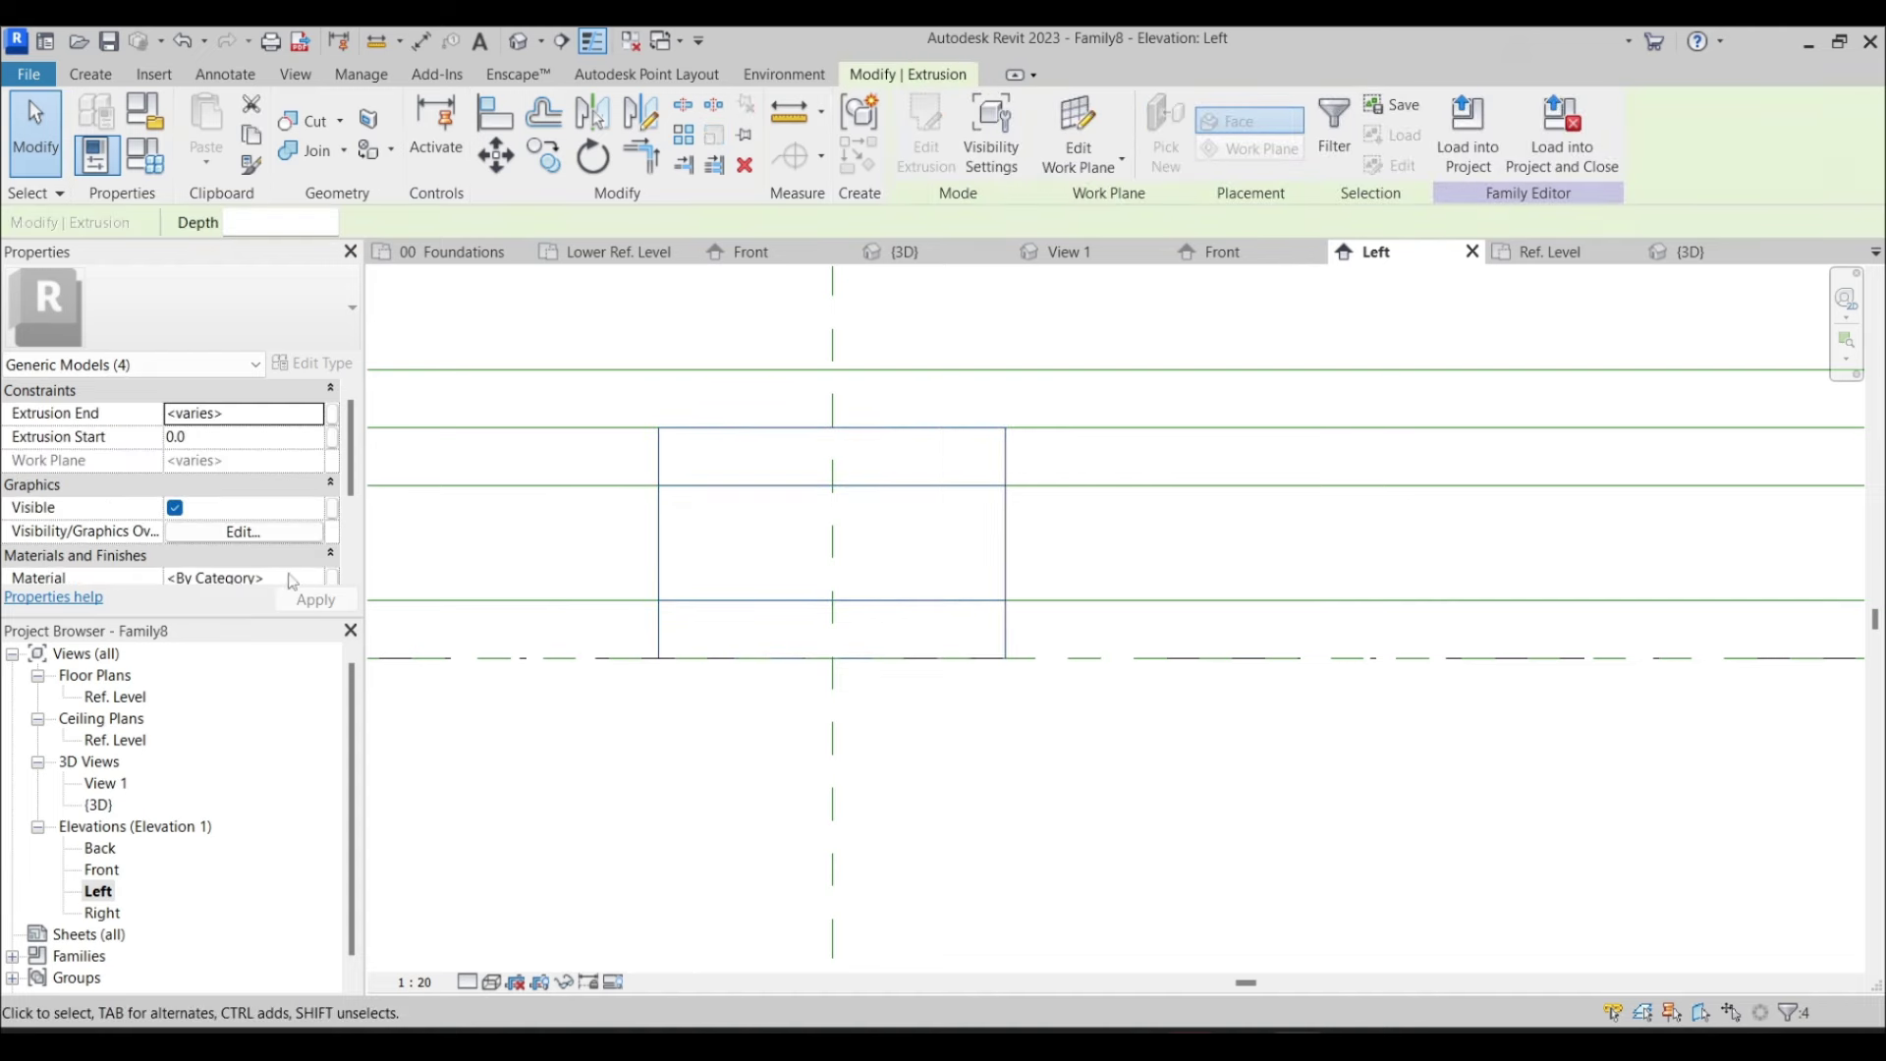
Give all the extrusions the Metal material and view them in the default 3D view
{"action": "left_click", "coordinate": [310, 575]}
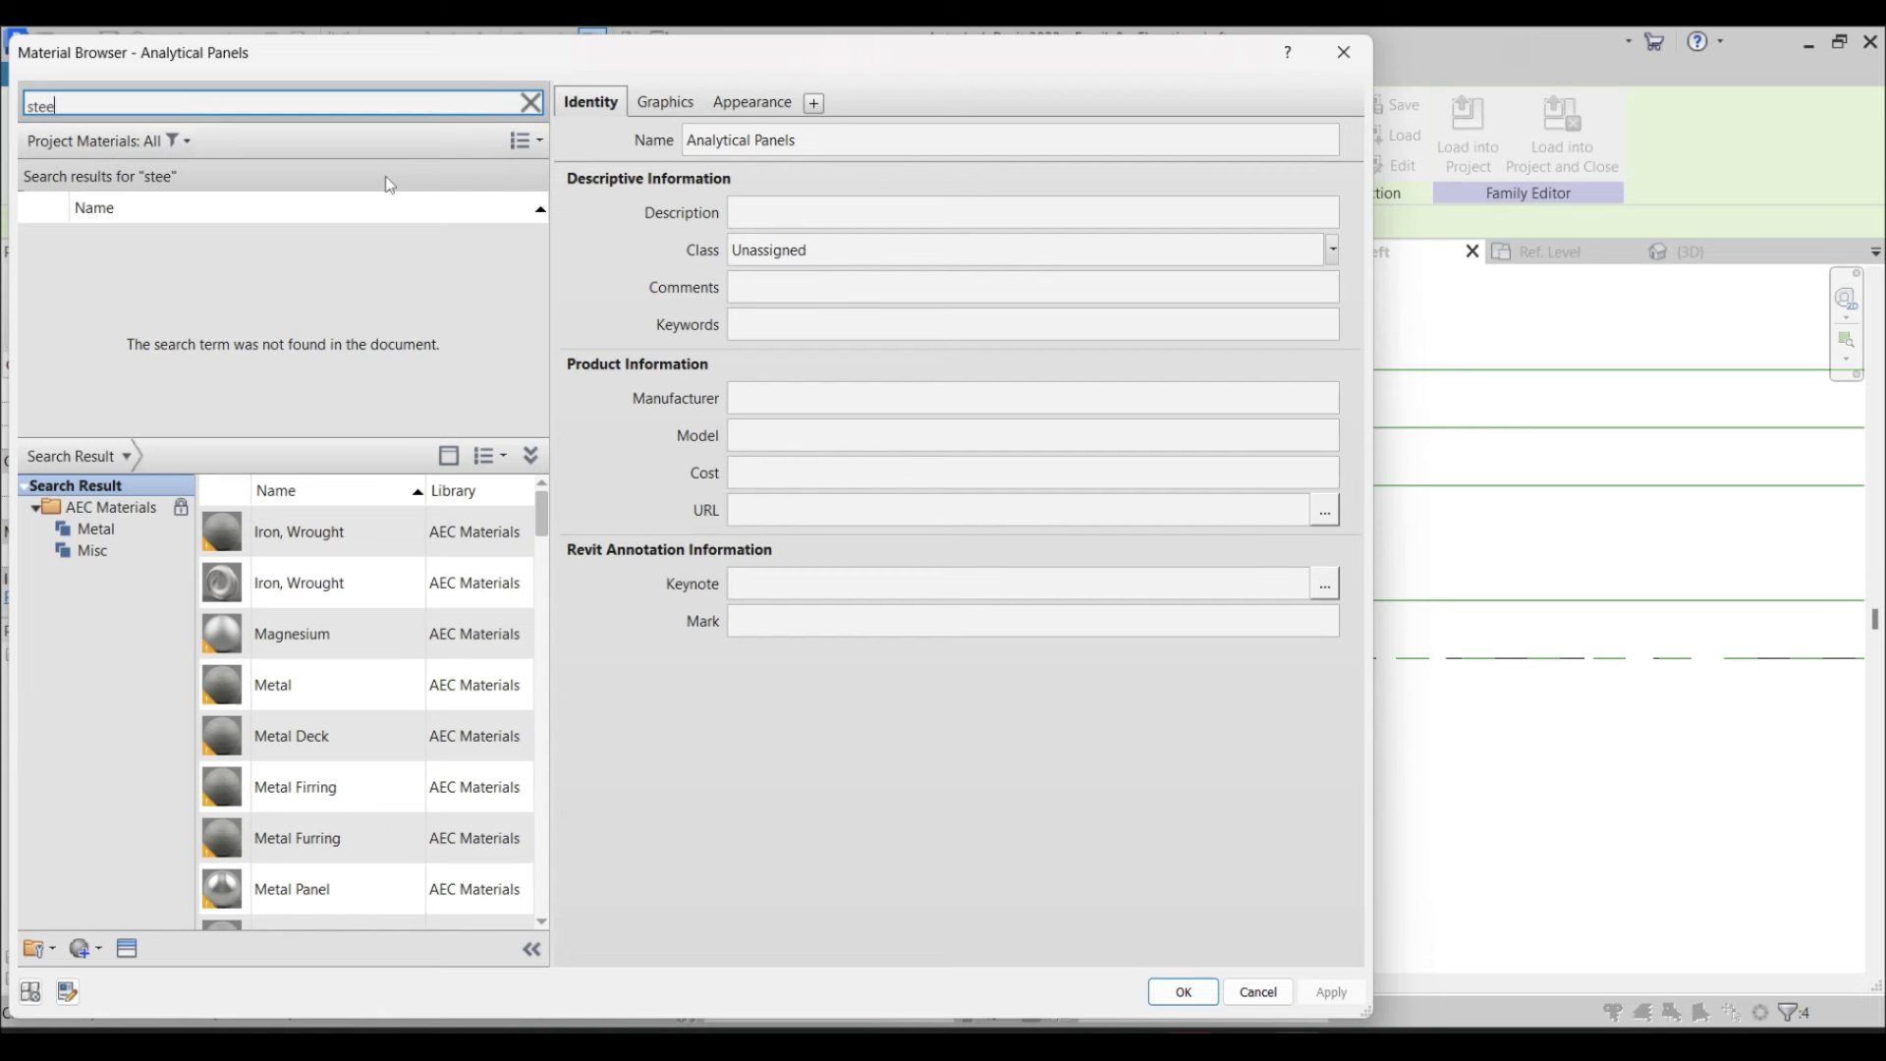
{"action": "scroll", "coordinate": [491, 749], "scroll_direction": "down", "scroll_amount": 1}
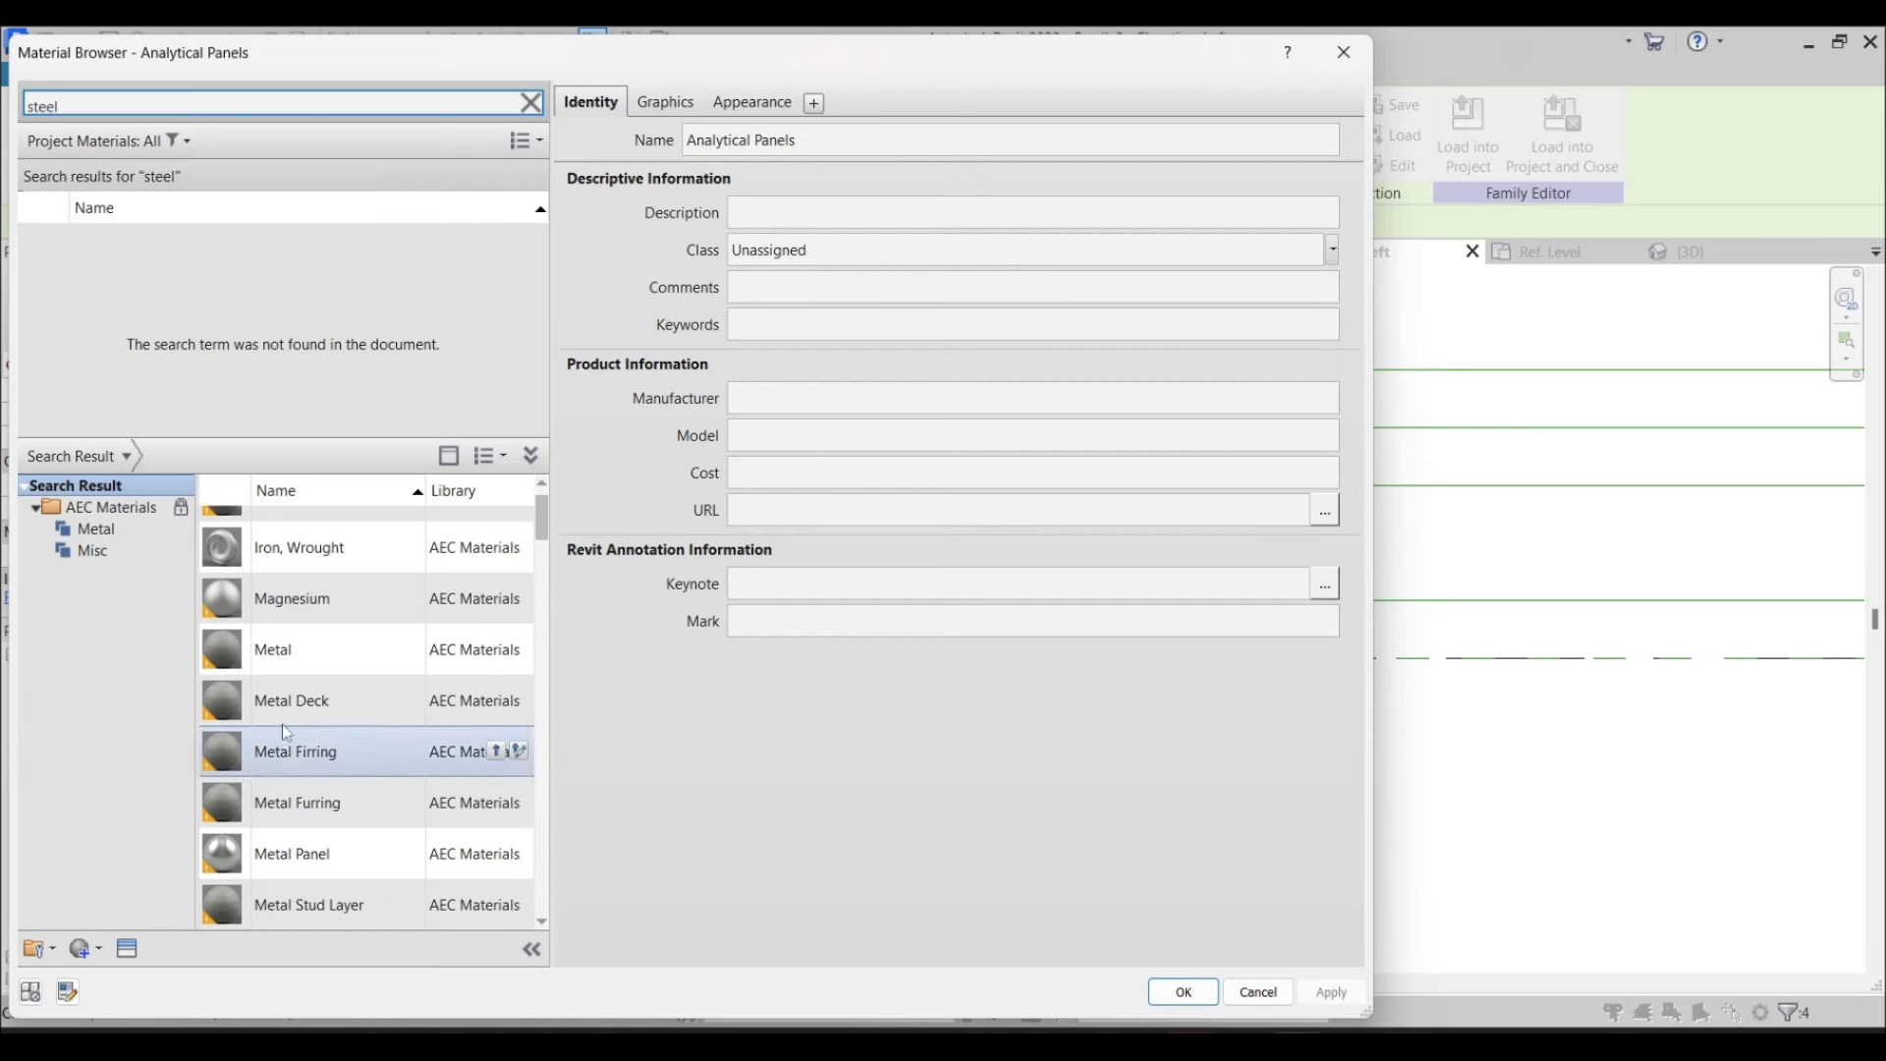
{"action": "left_click", "coordinate": [497, 650]}
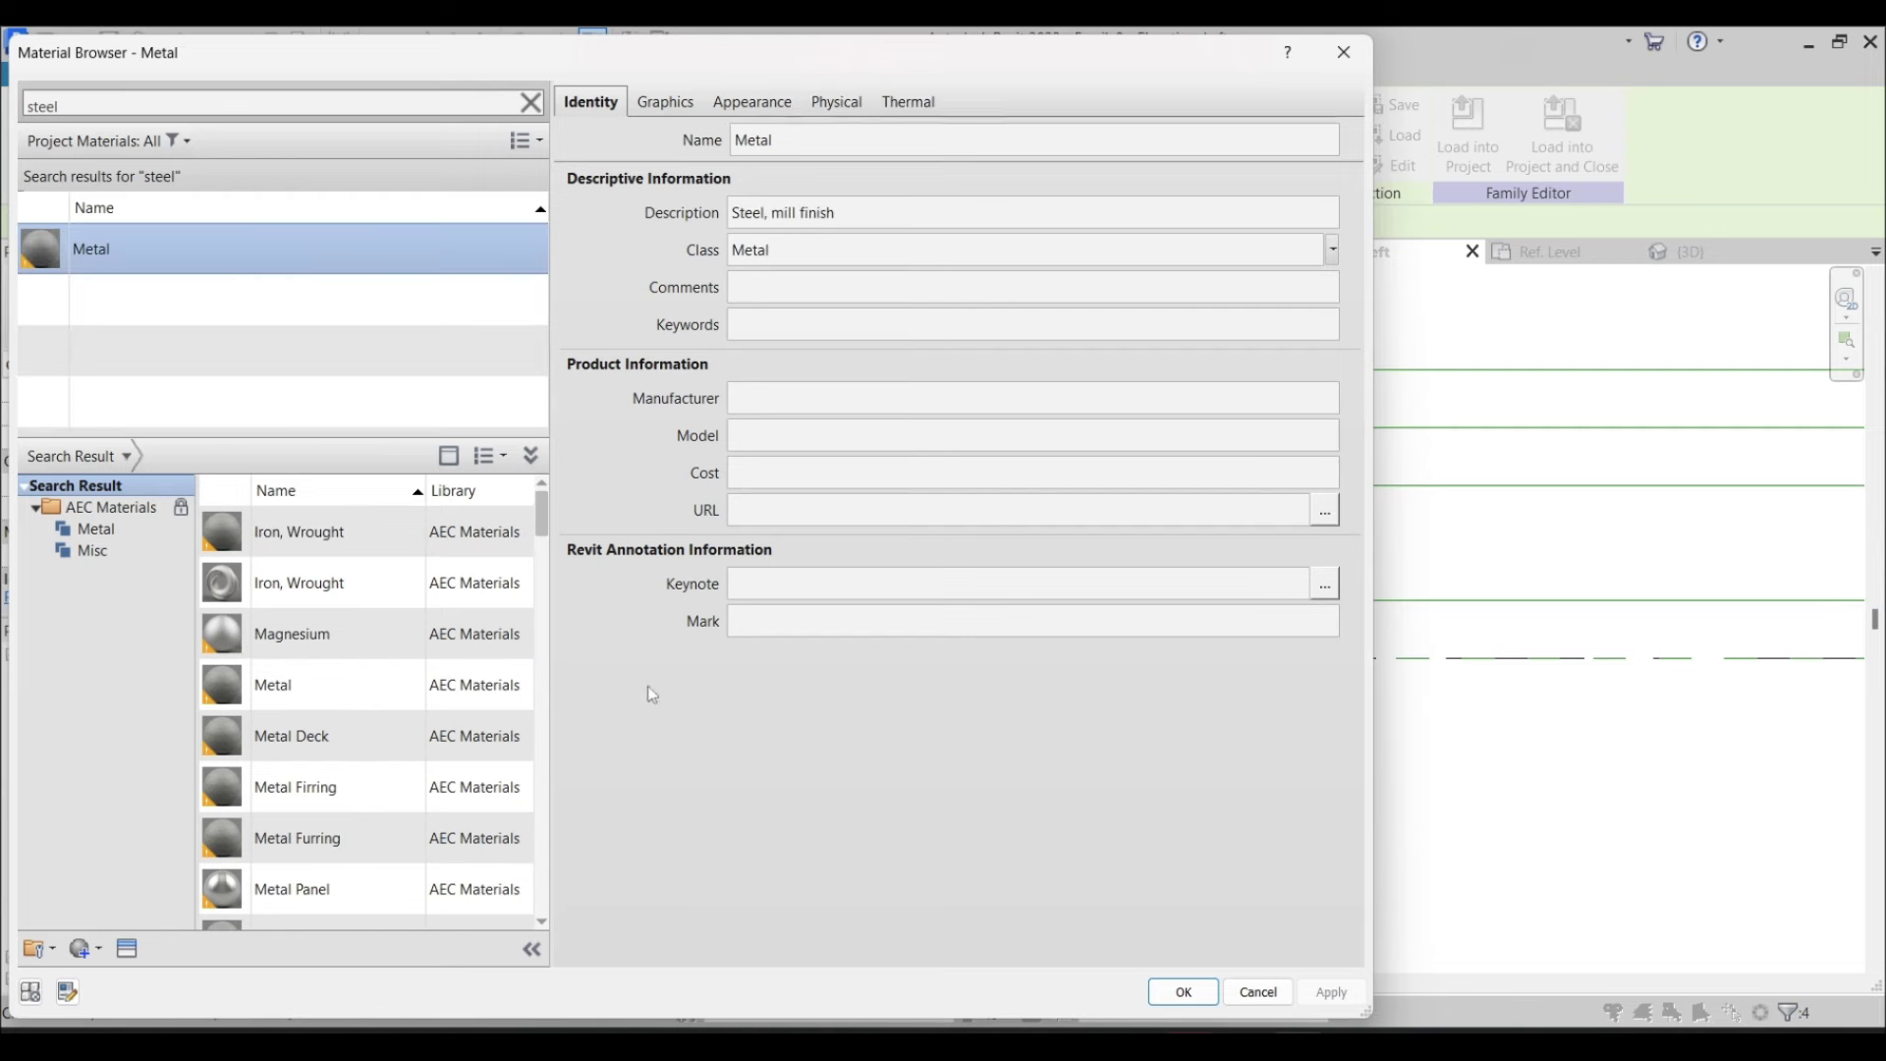
{"action": "key", "text": "Return"}
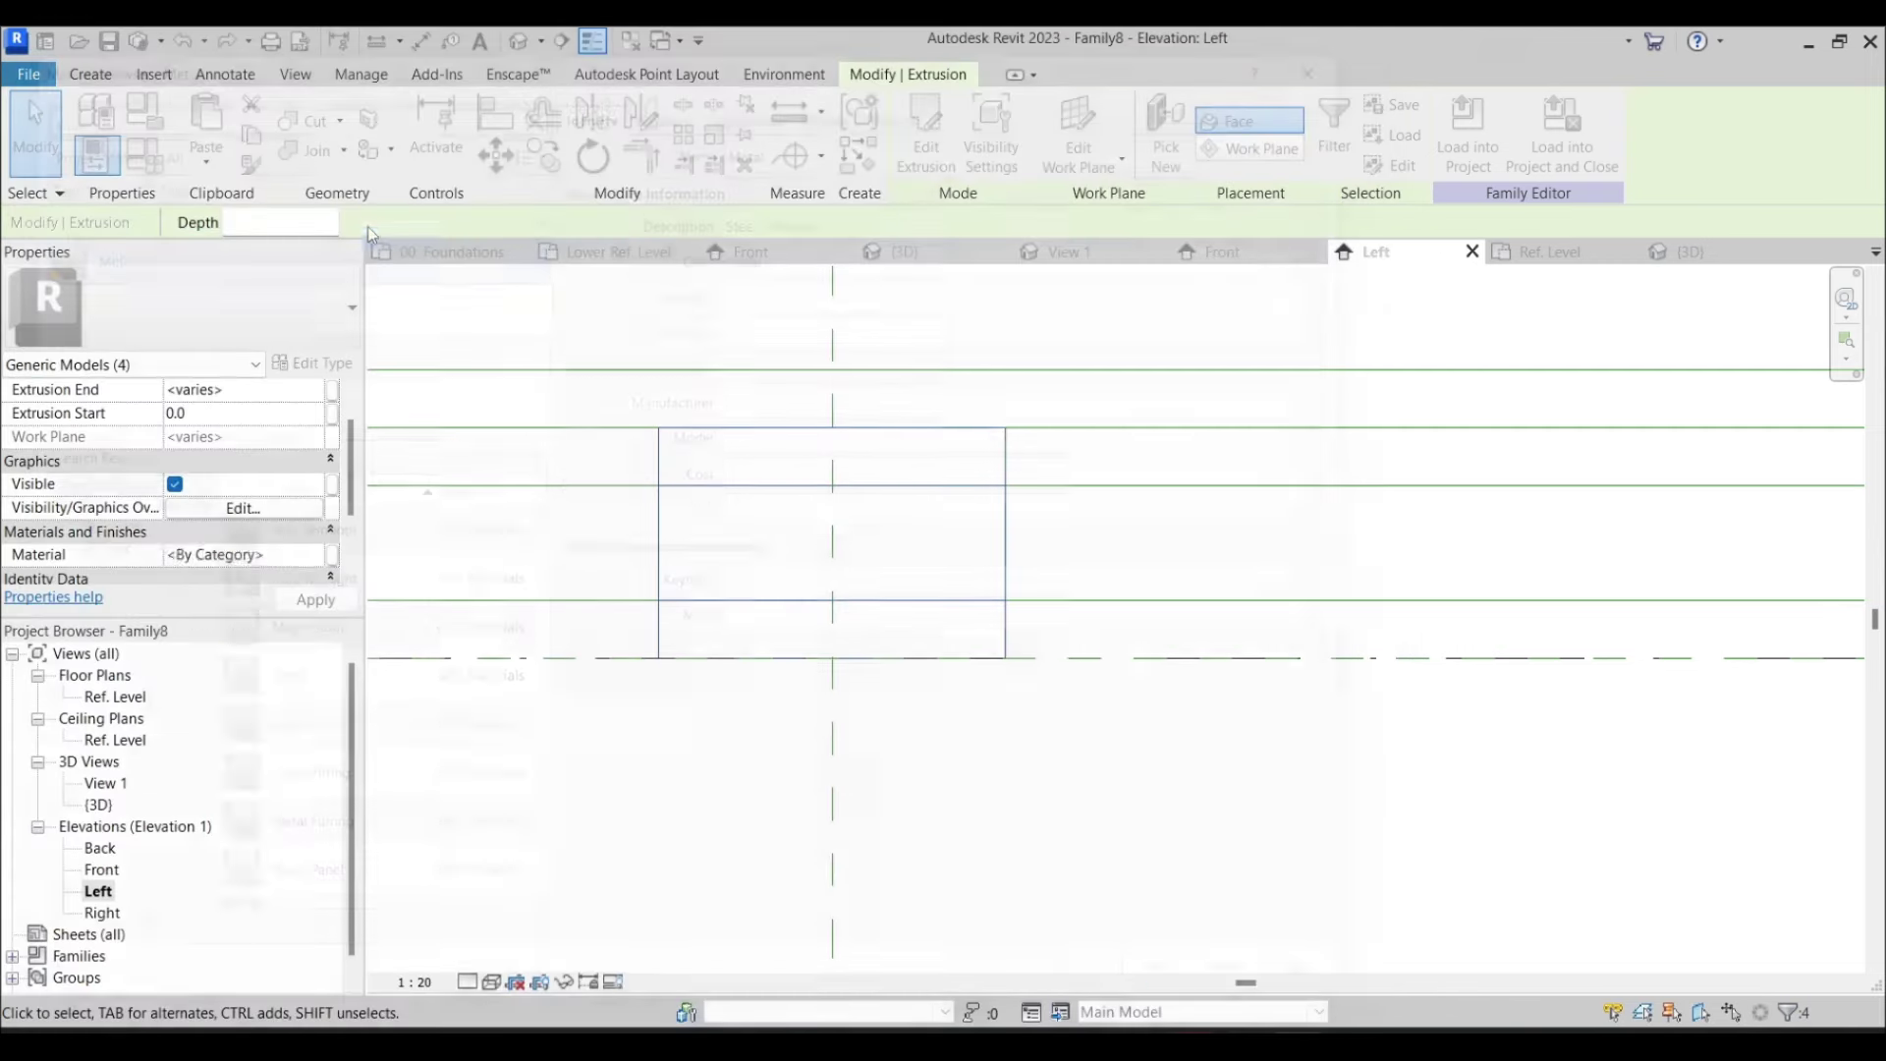
{"action": "key", "text": "Escape"}
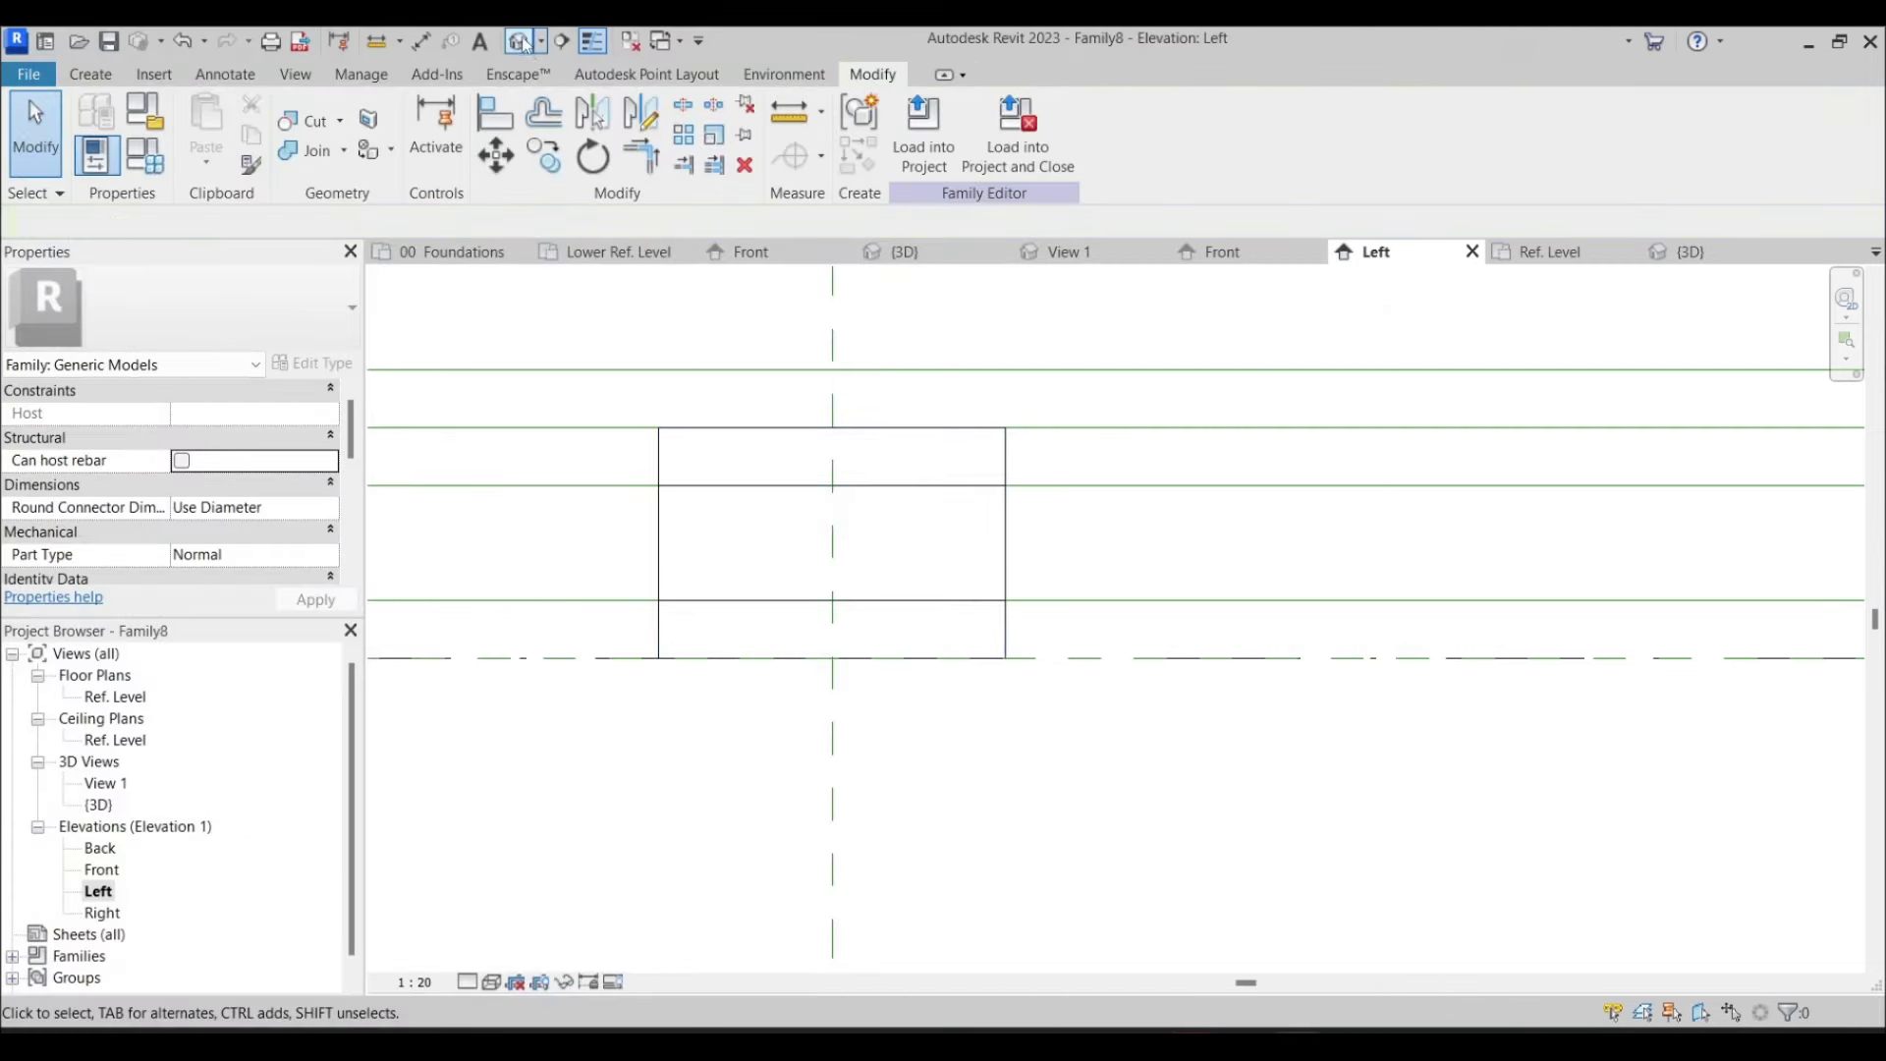
{"action": "left_click", "coordinate": [521, 41]}
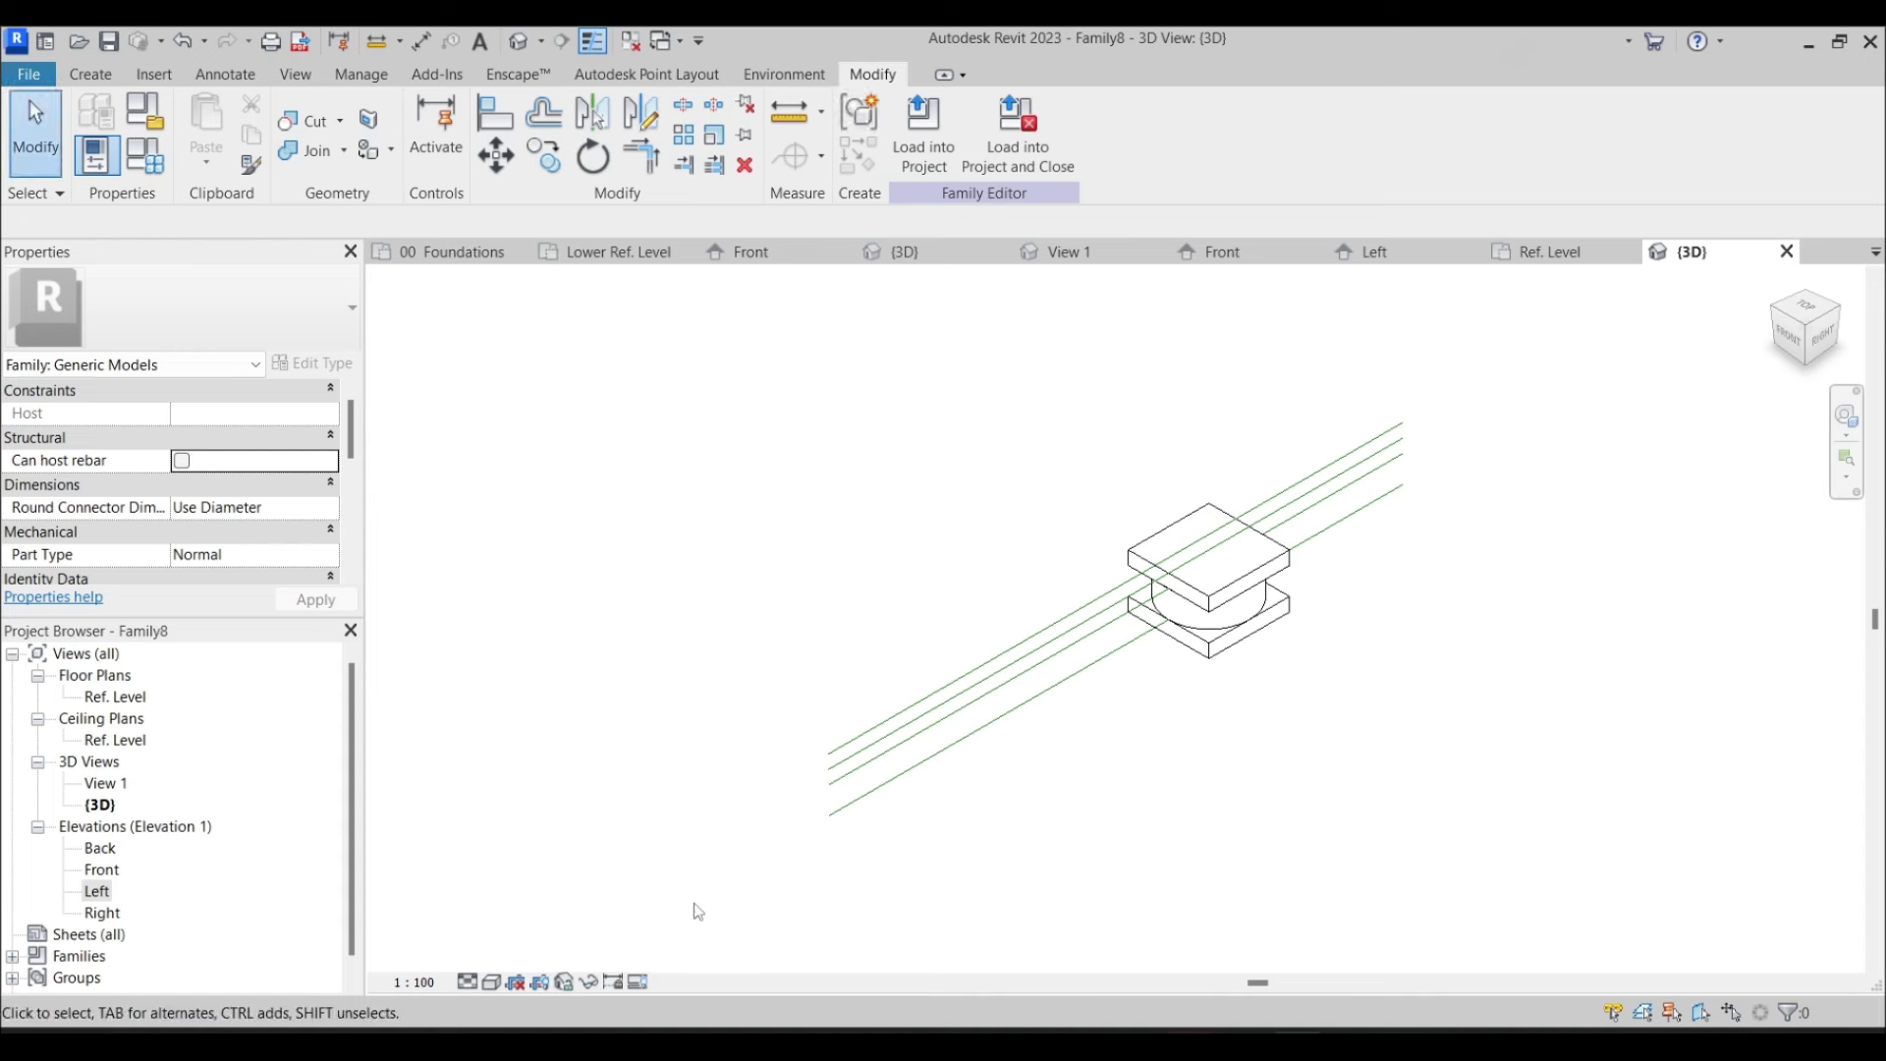
Switch the 3D view to Shaded and orbit, zoom and pan to inspect the bearing's front and left sides
{"action": "left_click", "coordinate": [517, 982]}
{"action": "left_click", "coordinate": [531, 906]}
{"action": "mouse_move", "coordinate": [1133, 682]}
{"action": "middle_mouse_down", "text": "shift"}
{"action": "mouse_move", "coordinate": [1145, 446]}
{"action": "mouse_move", "coordinate": [989, 438]}
{"action": "mouse_move", "coordinate": [1379, 427]}
{"action": "mouse_move", "coordinate": [1335, 483]}
{"action": "middle_mouse_up", "text": "shift"}
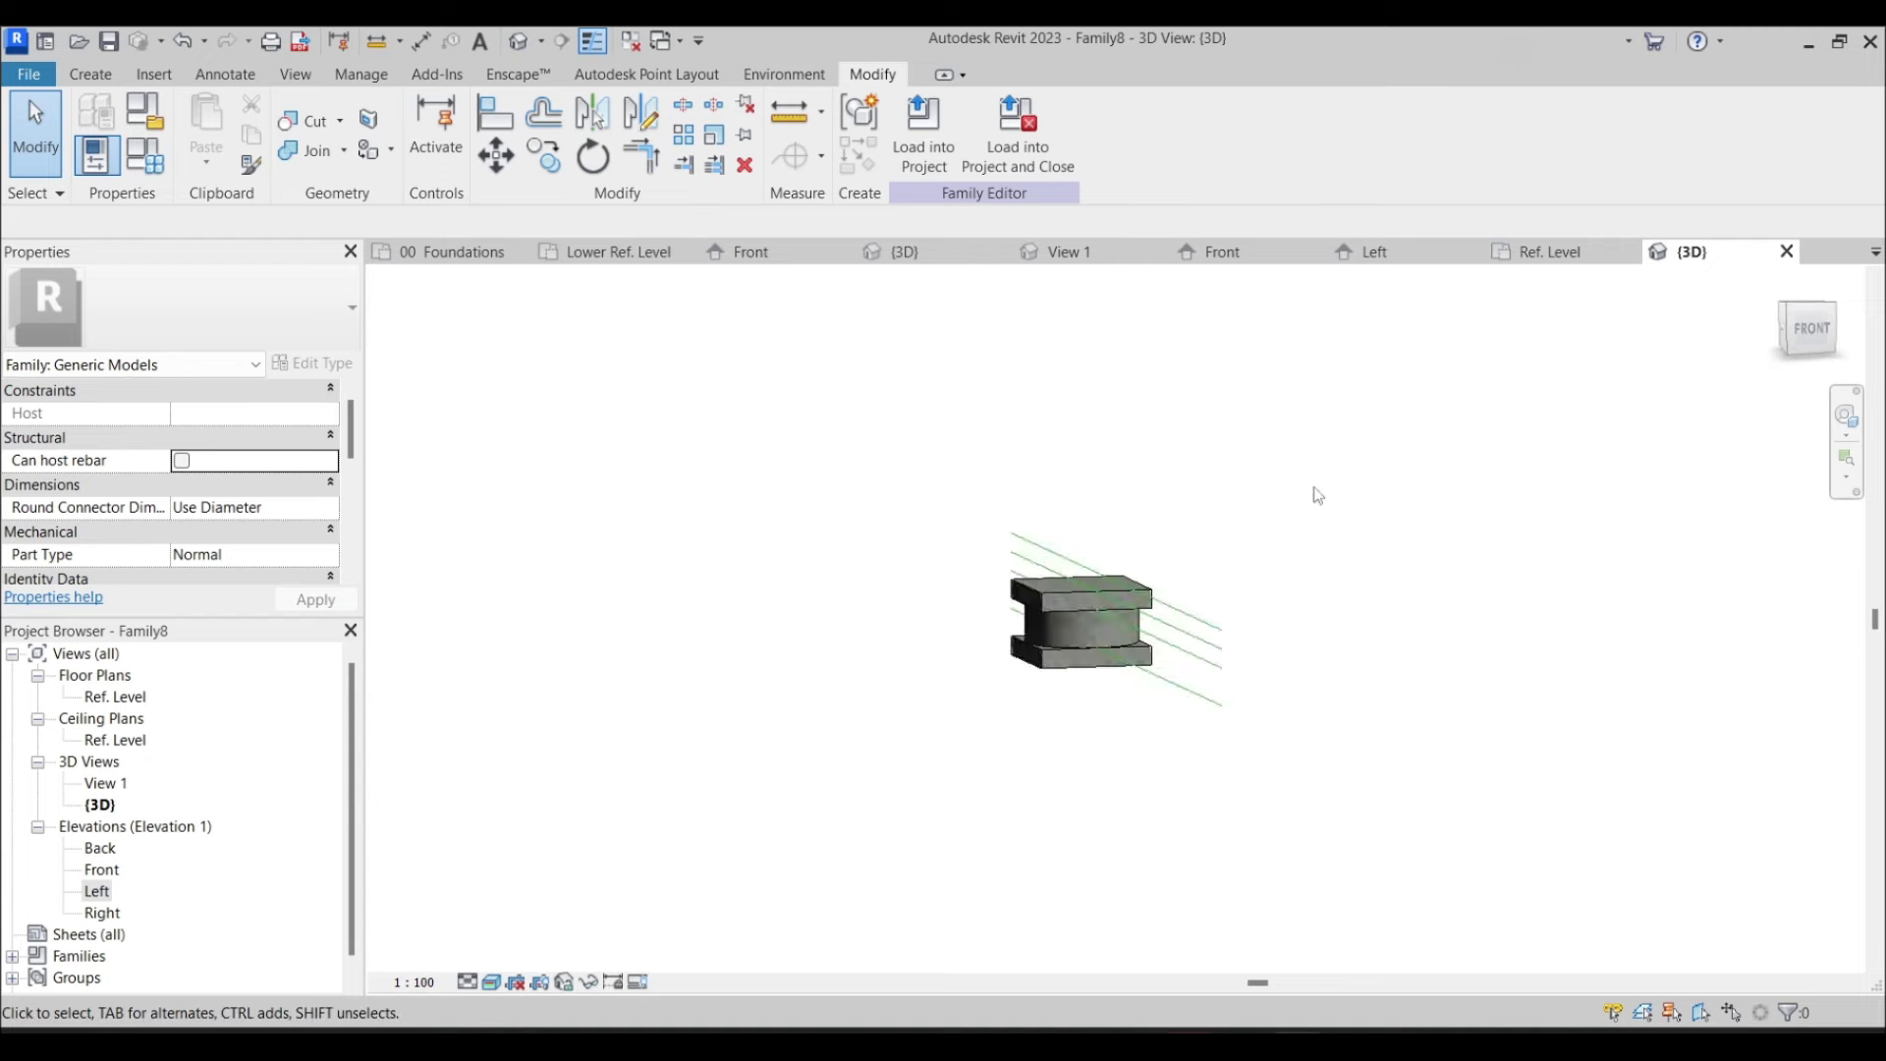
{"action": "scroll", "coordinate": [1215, 552], "scroll_direction": "up", "scroll_amount": 5}
{"action": "middle_click_drag", "start_coordinate": [1172, 588], "coordinate": [1278, 590], "text": "shift"}
{"action": "middle_click_drag", "start_coordinate": [1042, 729], "coordinate": [1150, 633]}
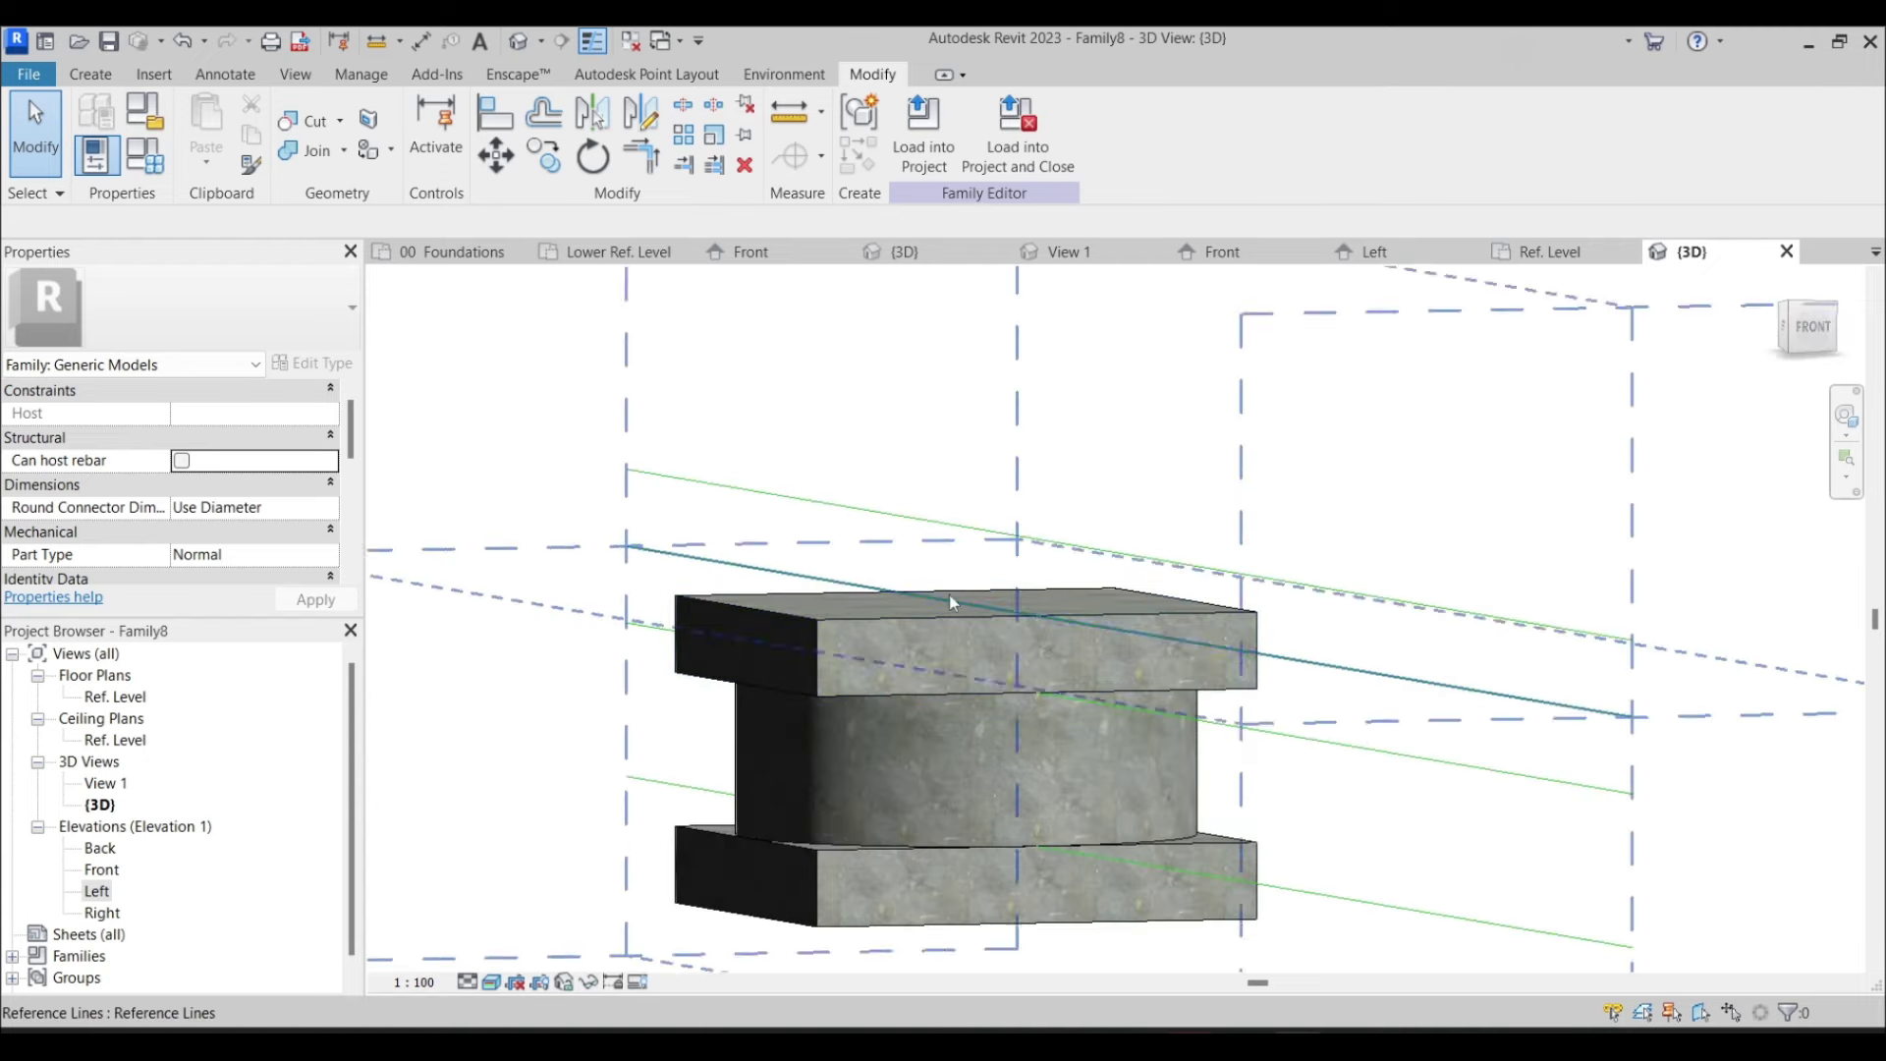
Return through the Left elevation to the Ref. Level floor plan
{"action": "left_click", "coordinate": [103, 914]}
{"action": "double_click", "coordinate": [98, 893]}
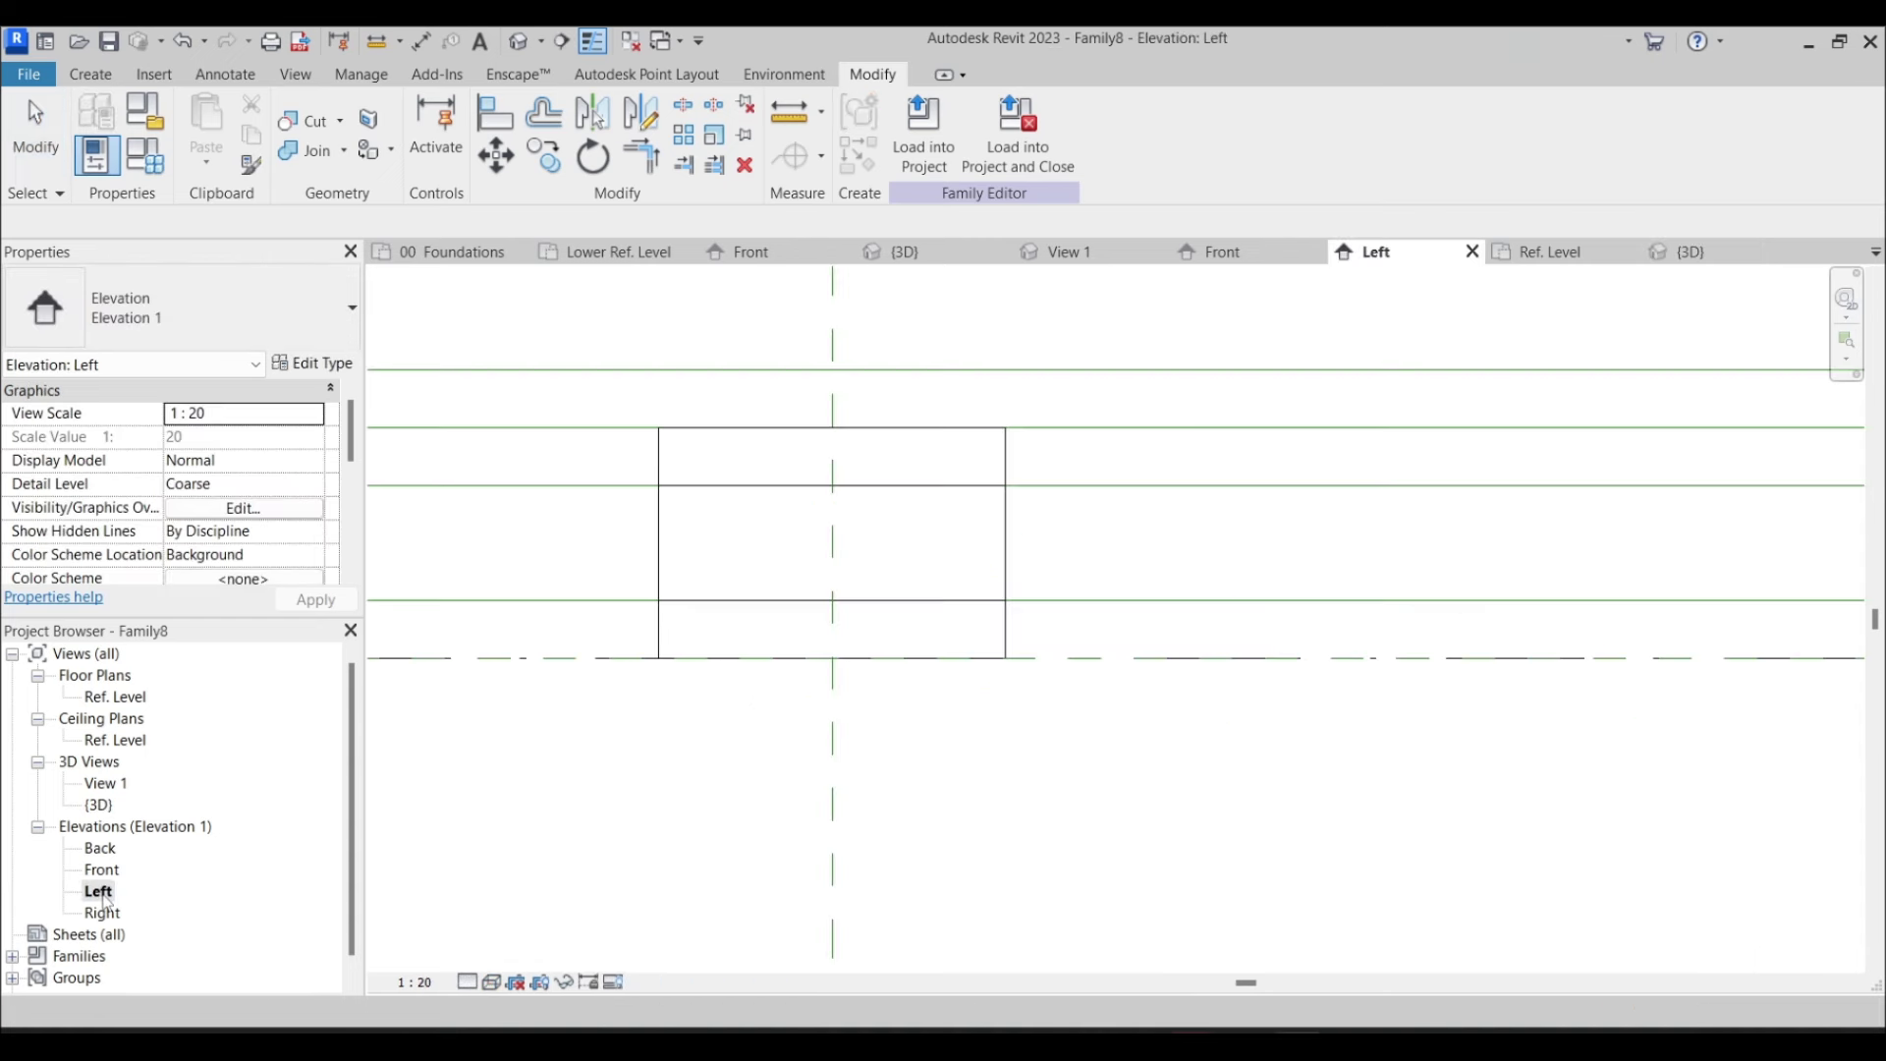
{"action": "double_click", "coordinate": [115, 697]}
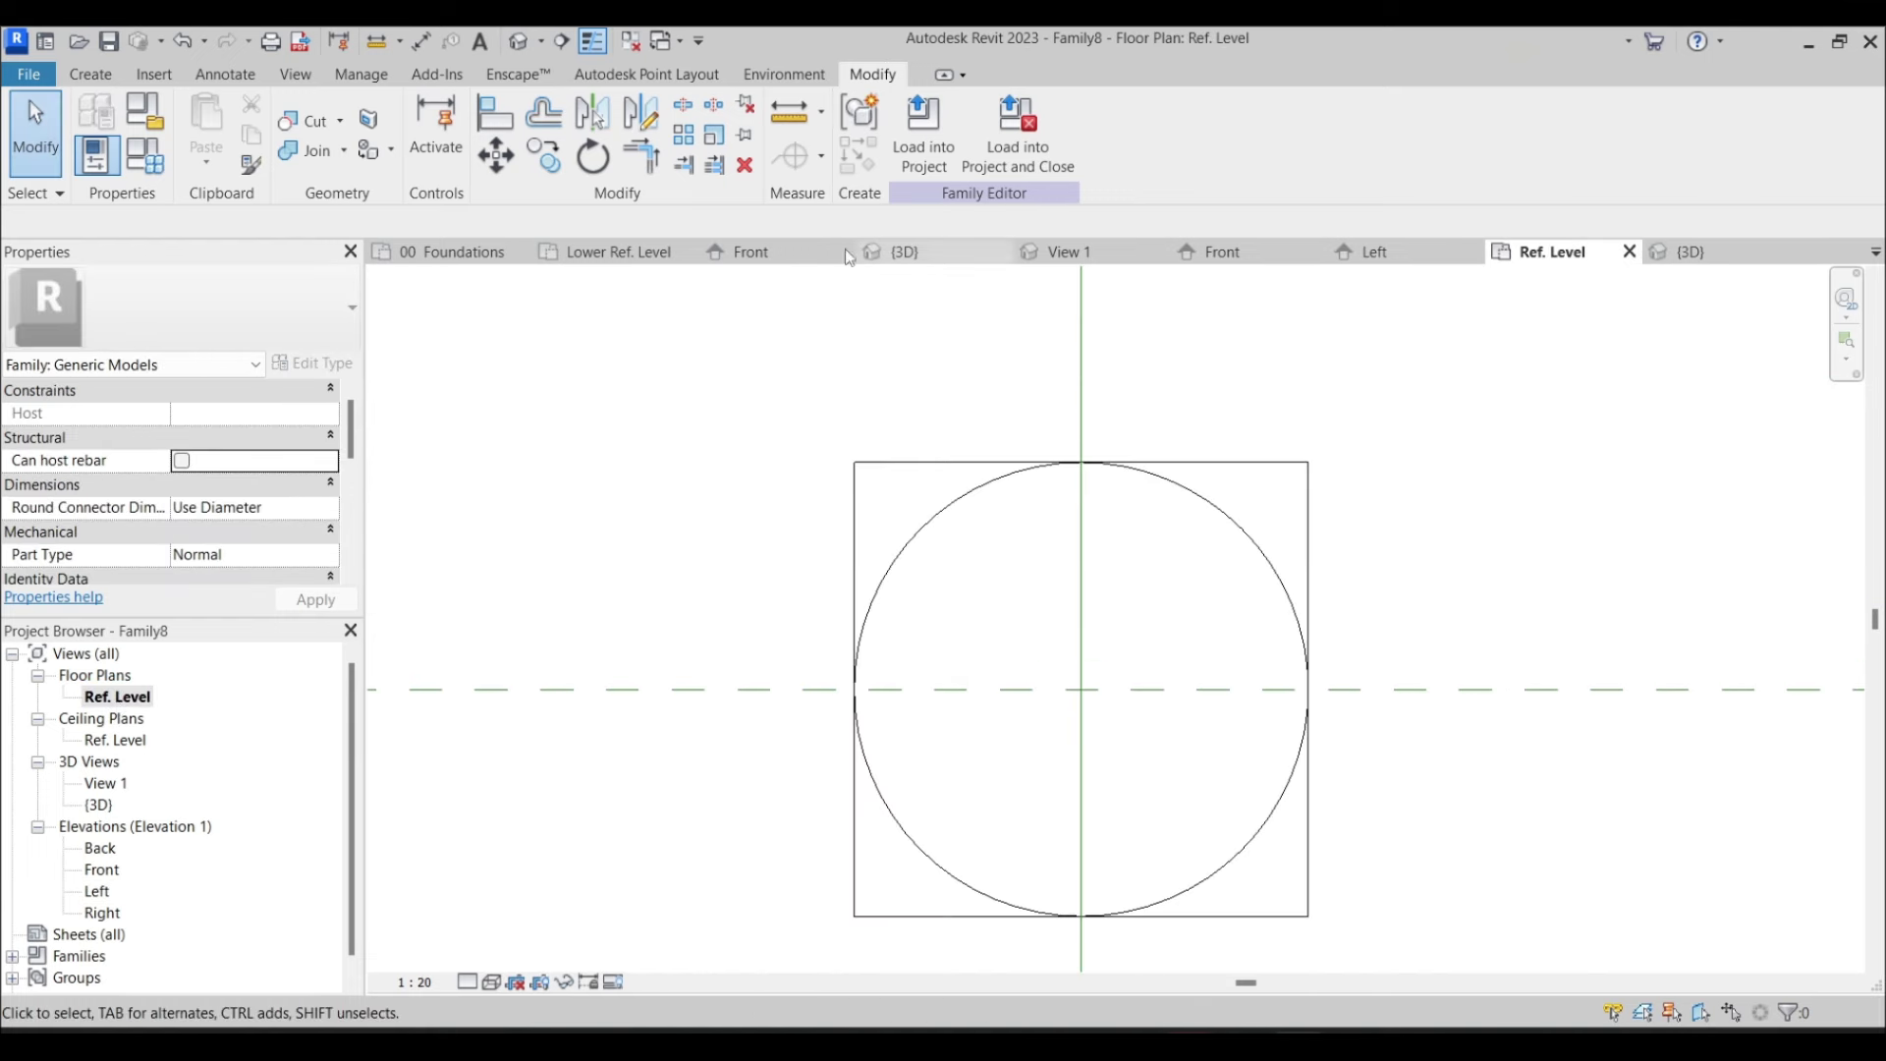
Cancel the started extrusion, begin a swept blend instead, and switch to the Left elevation
{"action": "left_click", "coordinate": [123, 71]}
{"action": "left_click", "coordinate": [202, 128]}
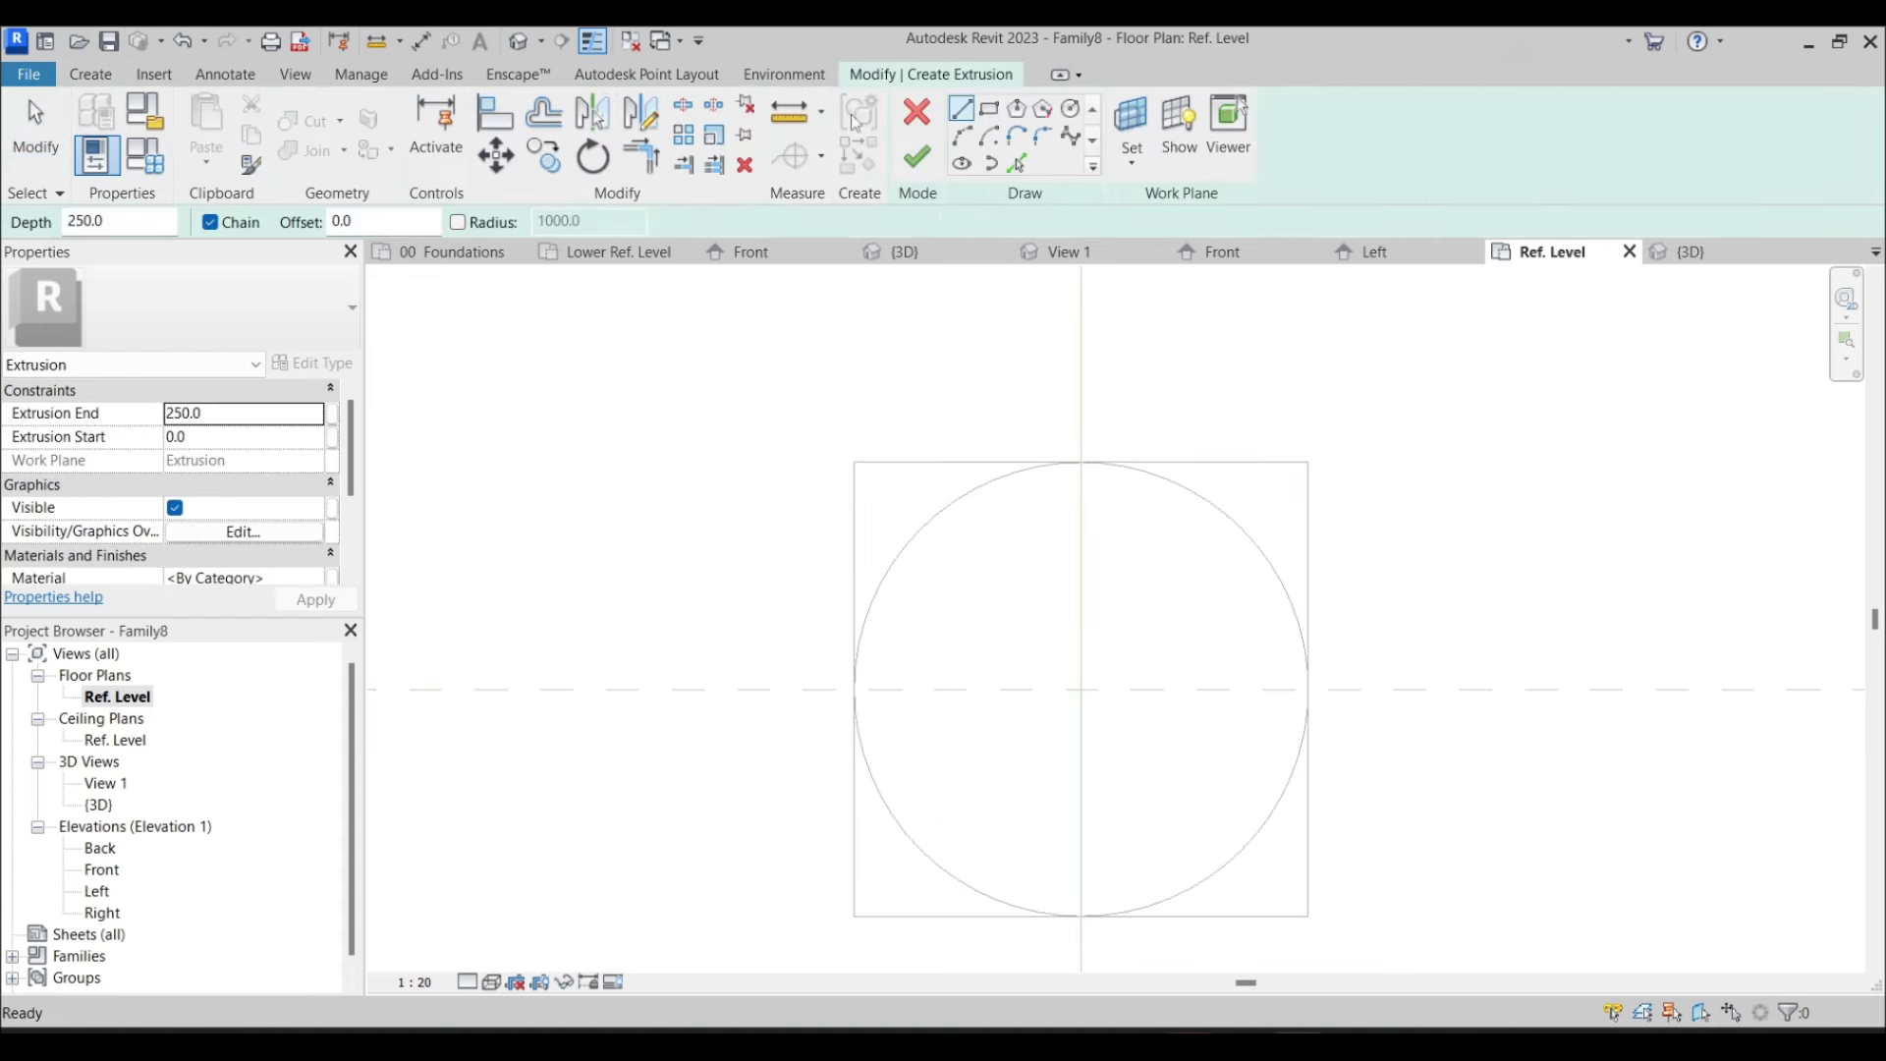
{"action": "left_click", "coordinate": [918, 116]}
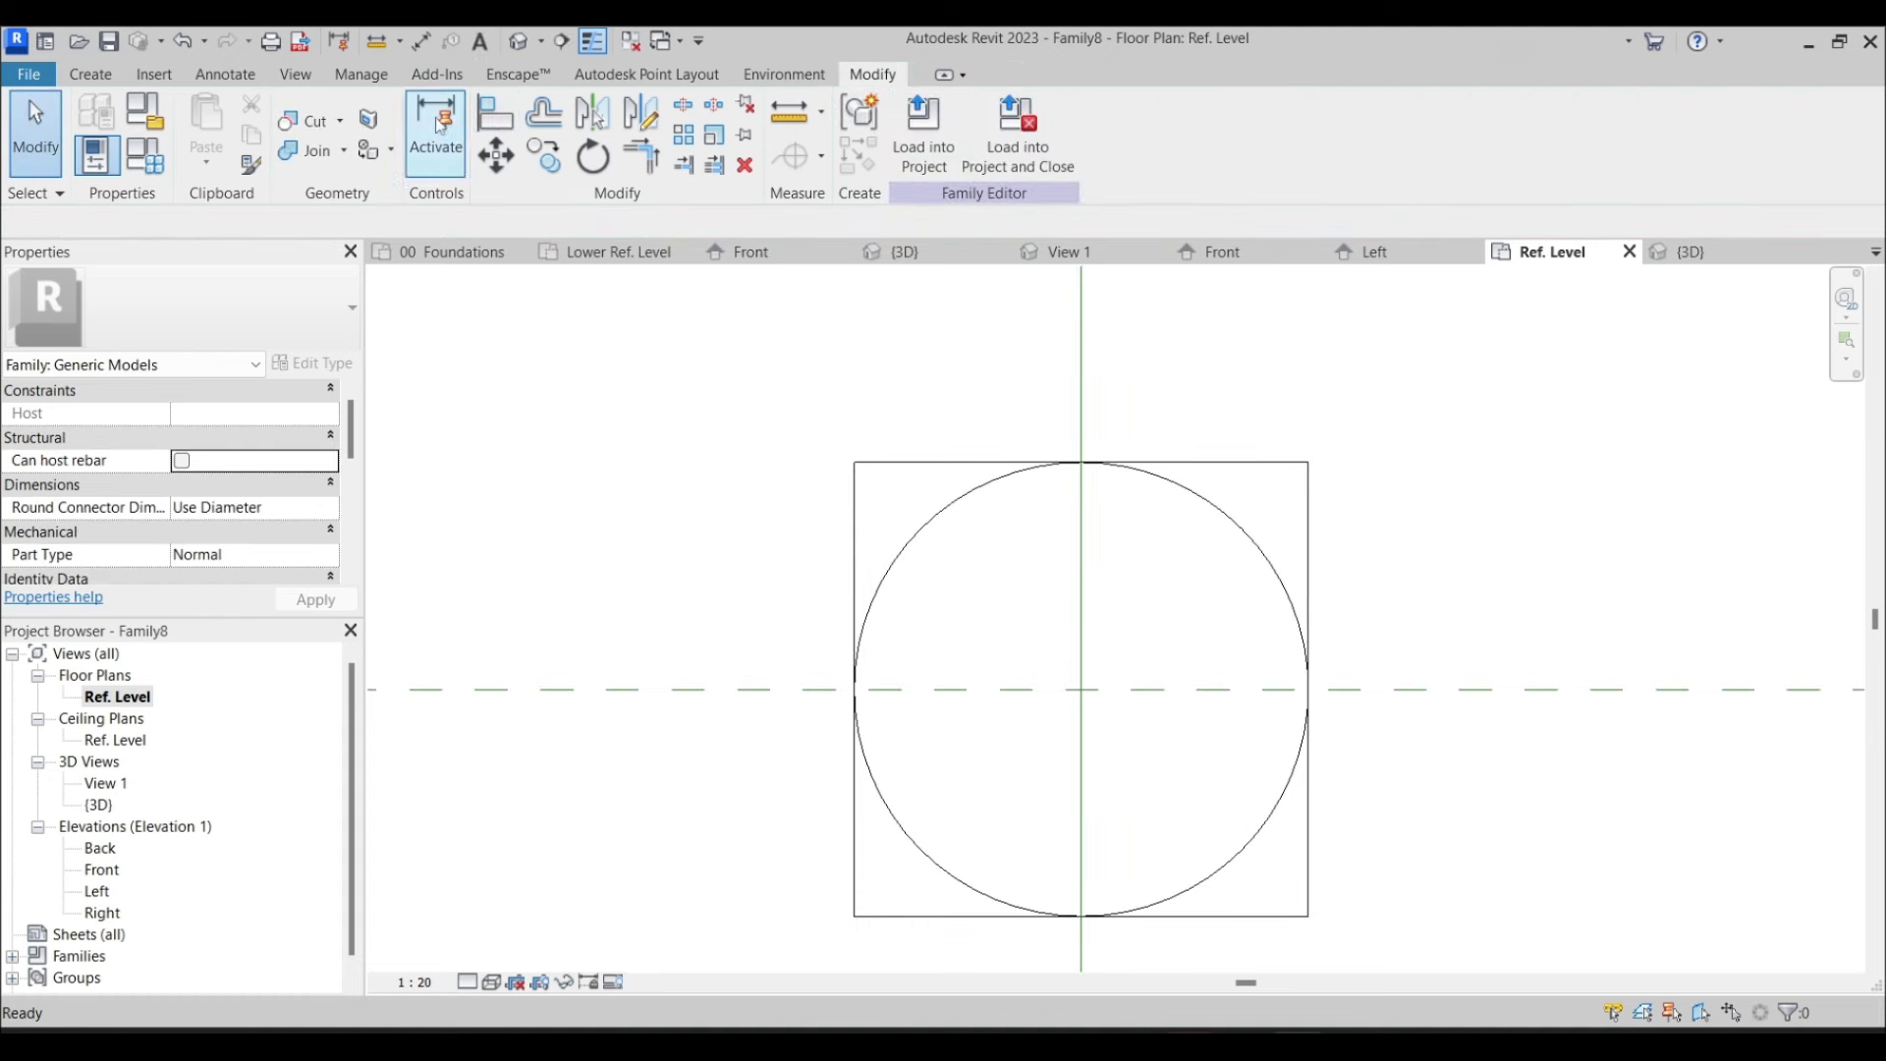
{"action": "left_click", "coordinate": [82, 83]}
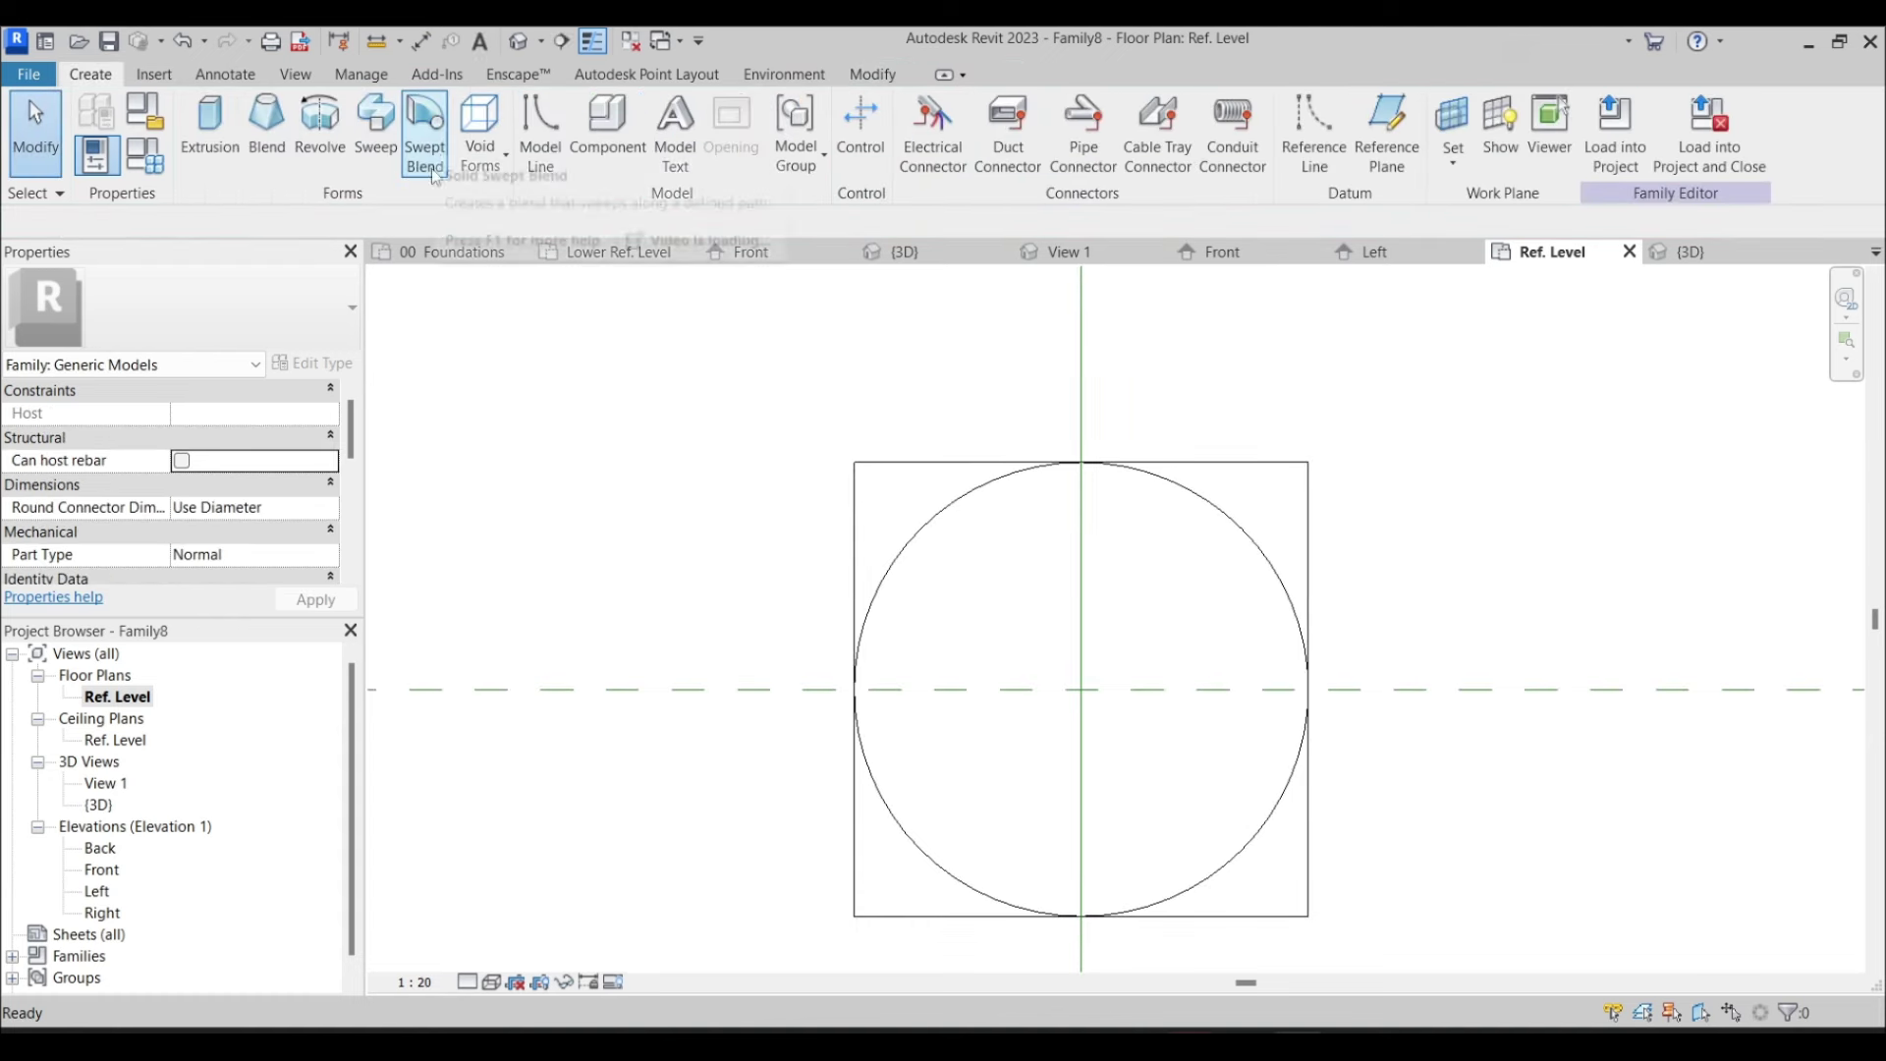
{"action": "left_click", "coordinate": [432, 175]}
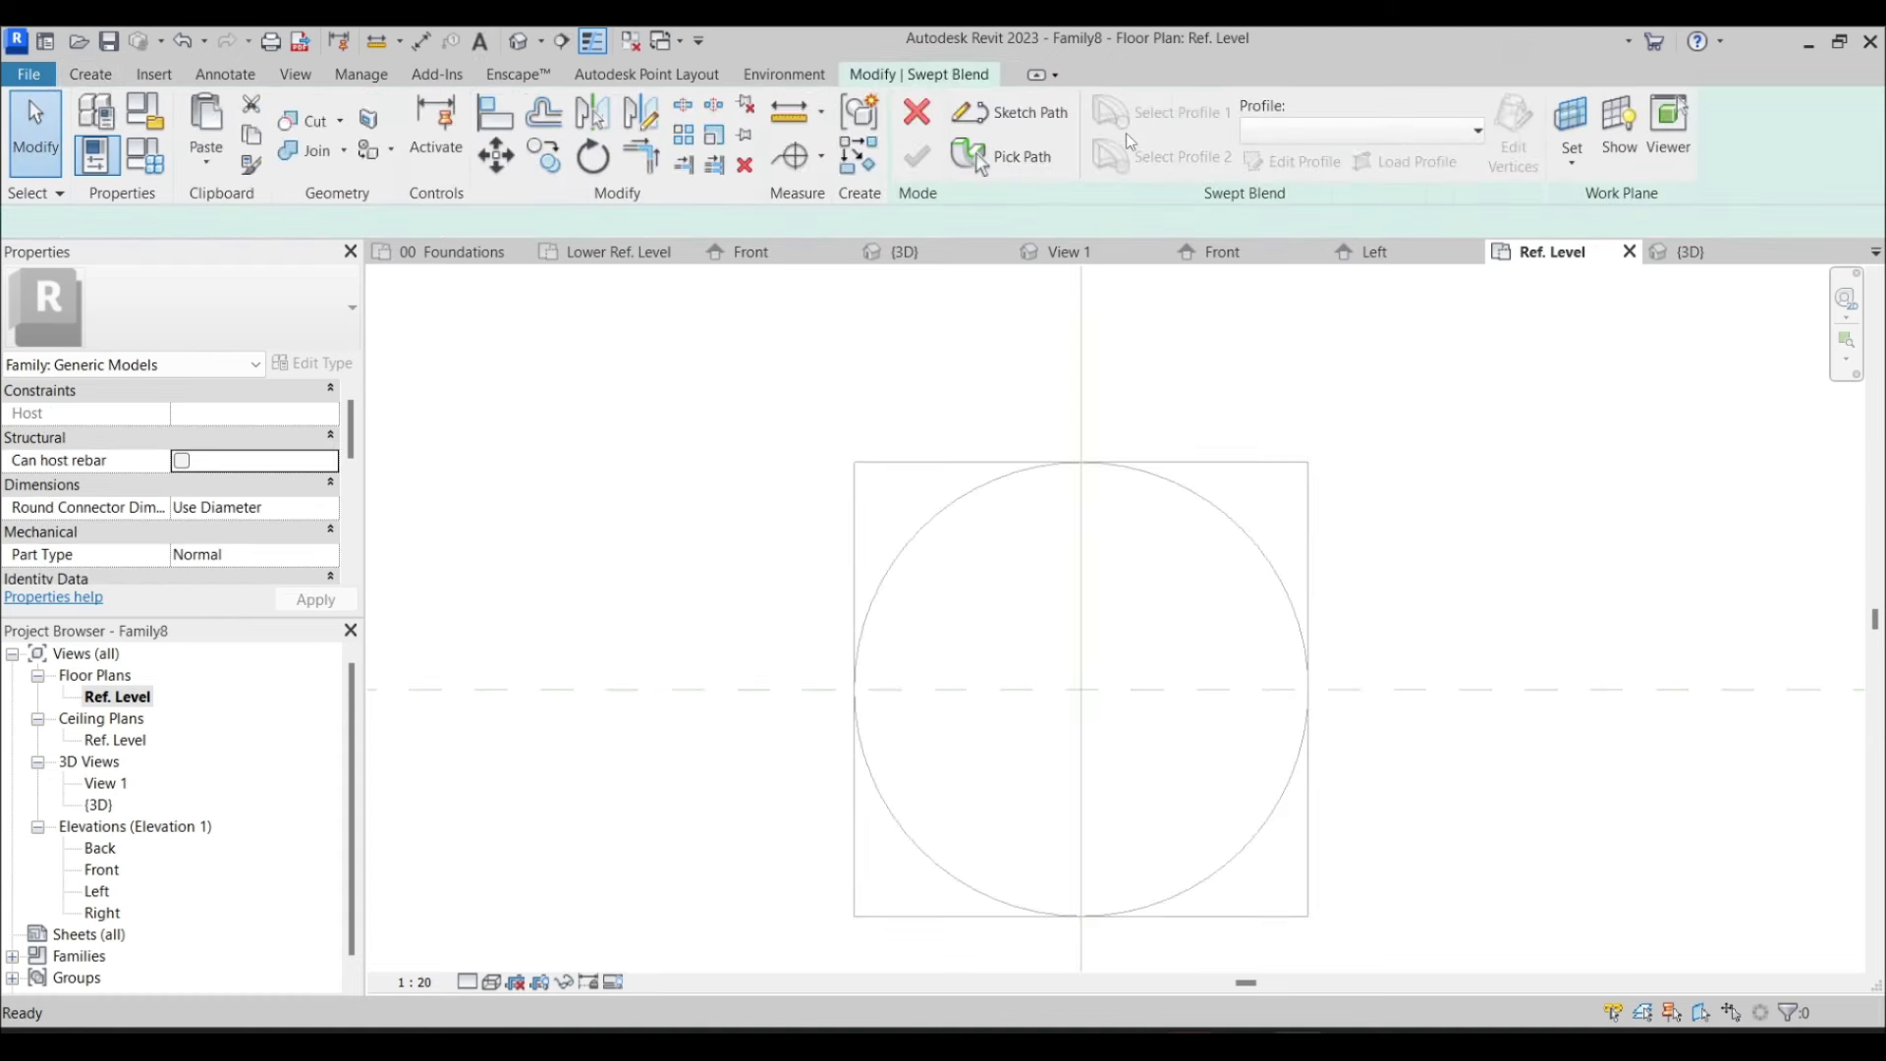
{"action": "left_click", "coordinate": [107, 878]}
{"action": "double_click", "coordinate": [99, 892]}
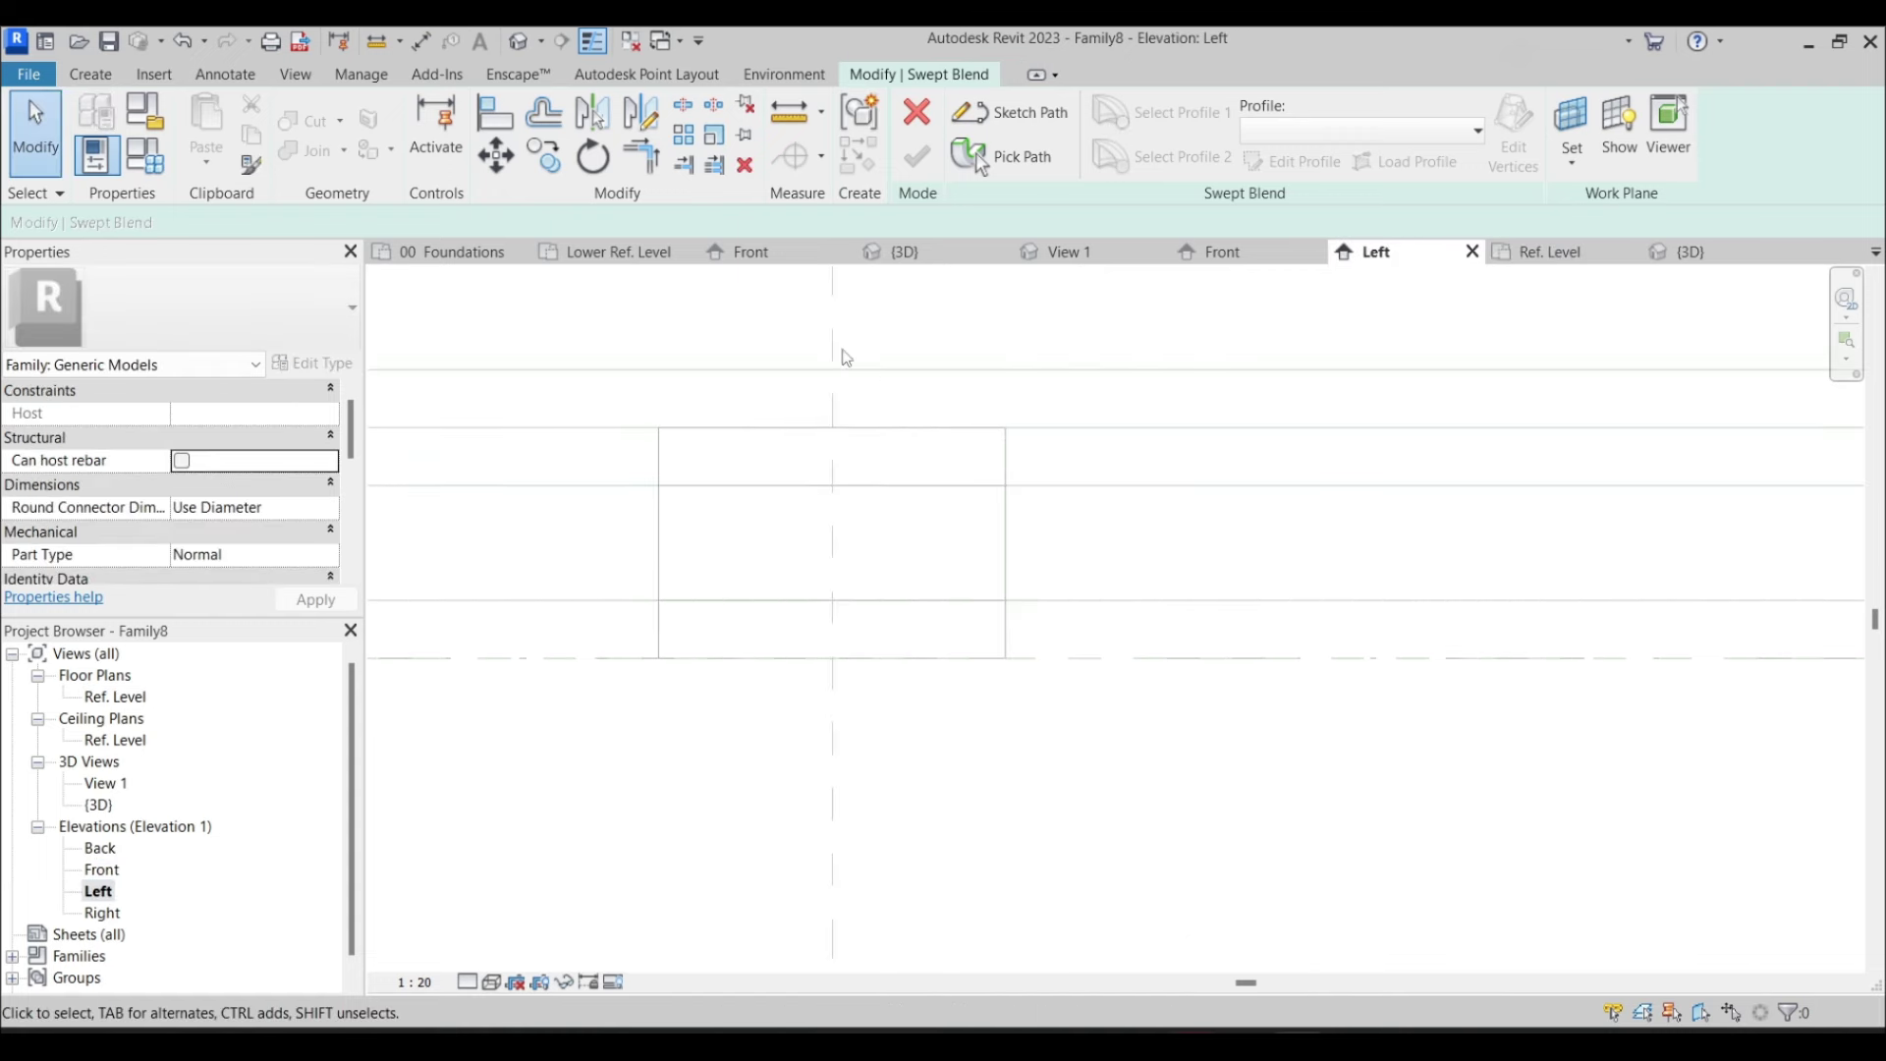
Sketch a vertical path 100.0 long rising from the top plate, then view Ref. Level
{"action": "left_click", "coordinate": [1018, 115]}
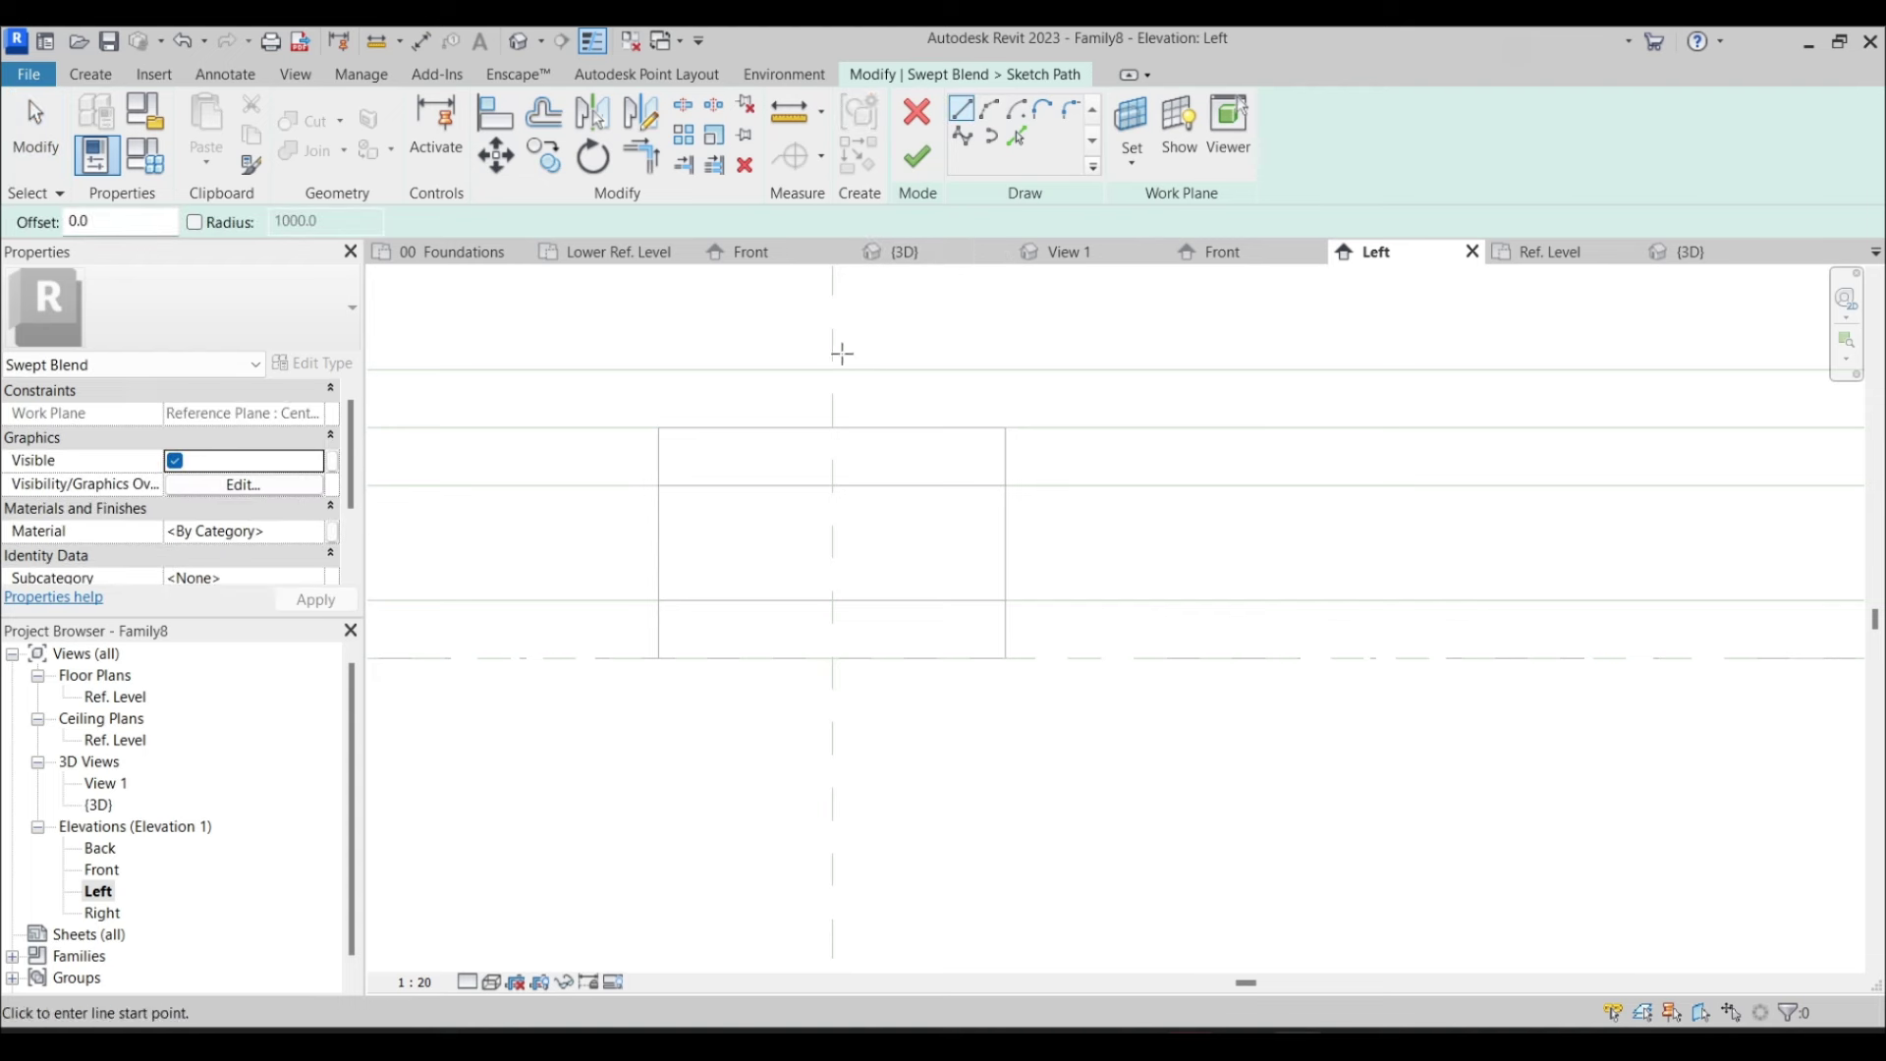
{"action": "left_click", "coordinate": [833, 428]}
{"action": "left_click", "coordinate": [833, 370]}
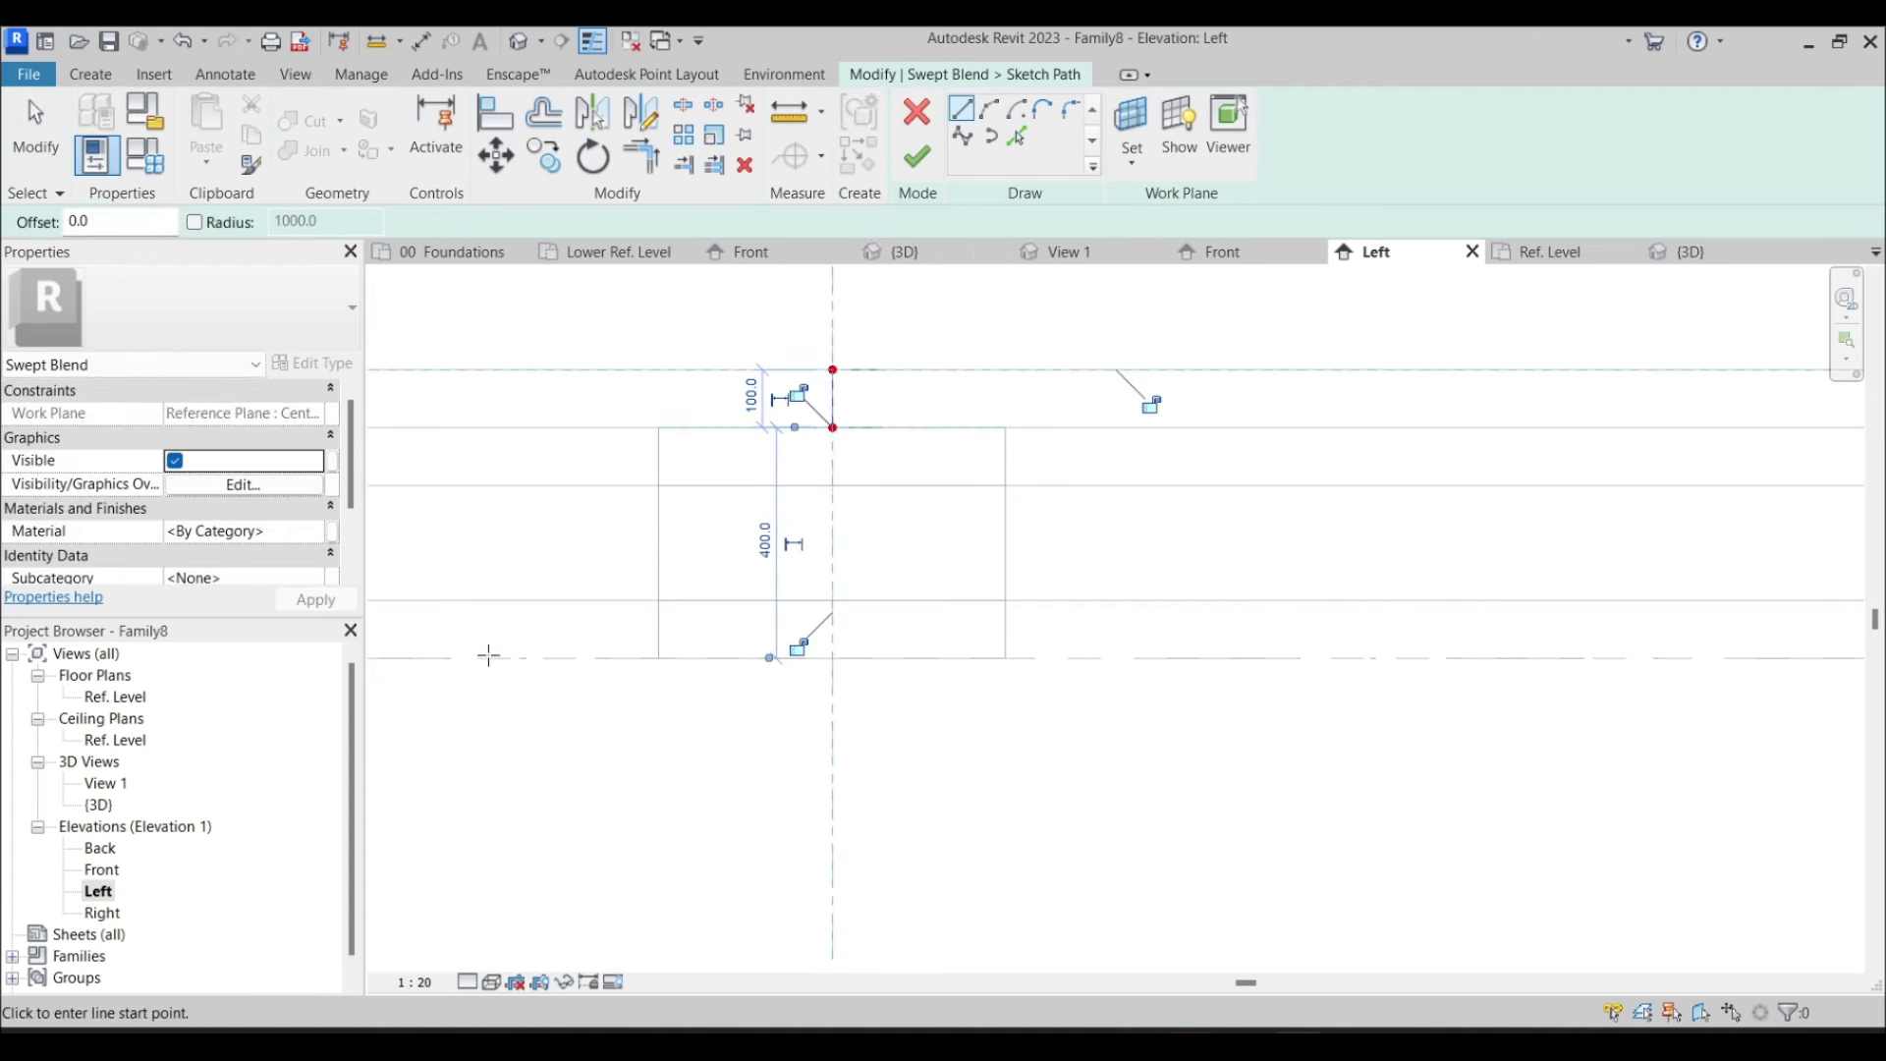
{"action": "double_click", "coordinate": [147, 697]}
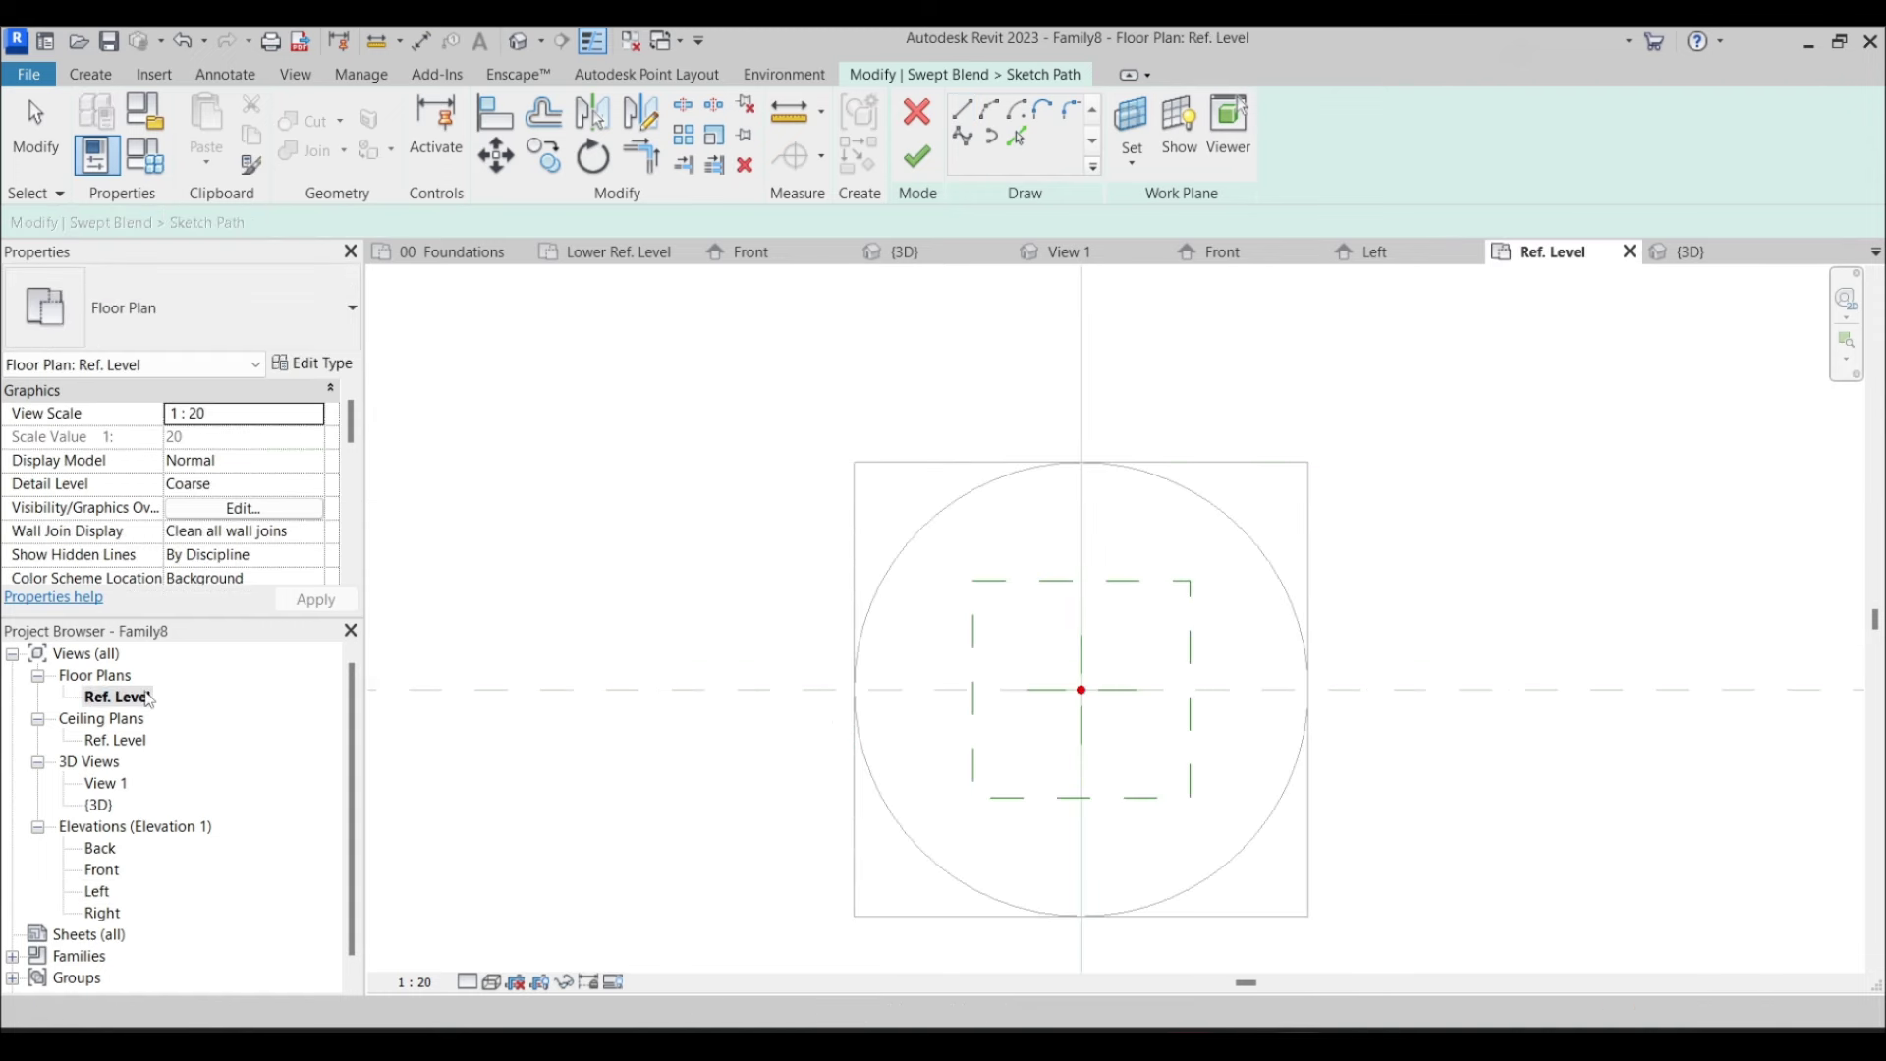
Finish the path and define Profile 1 by Tab-picking the top plate's square
{"action": "left_click", "coordinate": [909, 154]}
{"action": "left_click", "coordinate": [1206, 154]}
{"action": "left_click", "coordinate": [1292, 161]}
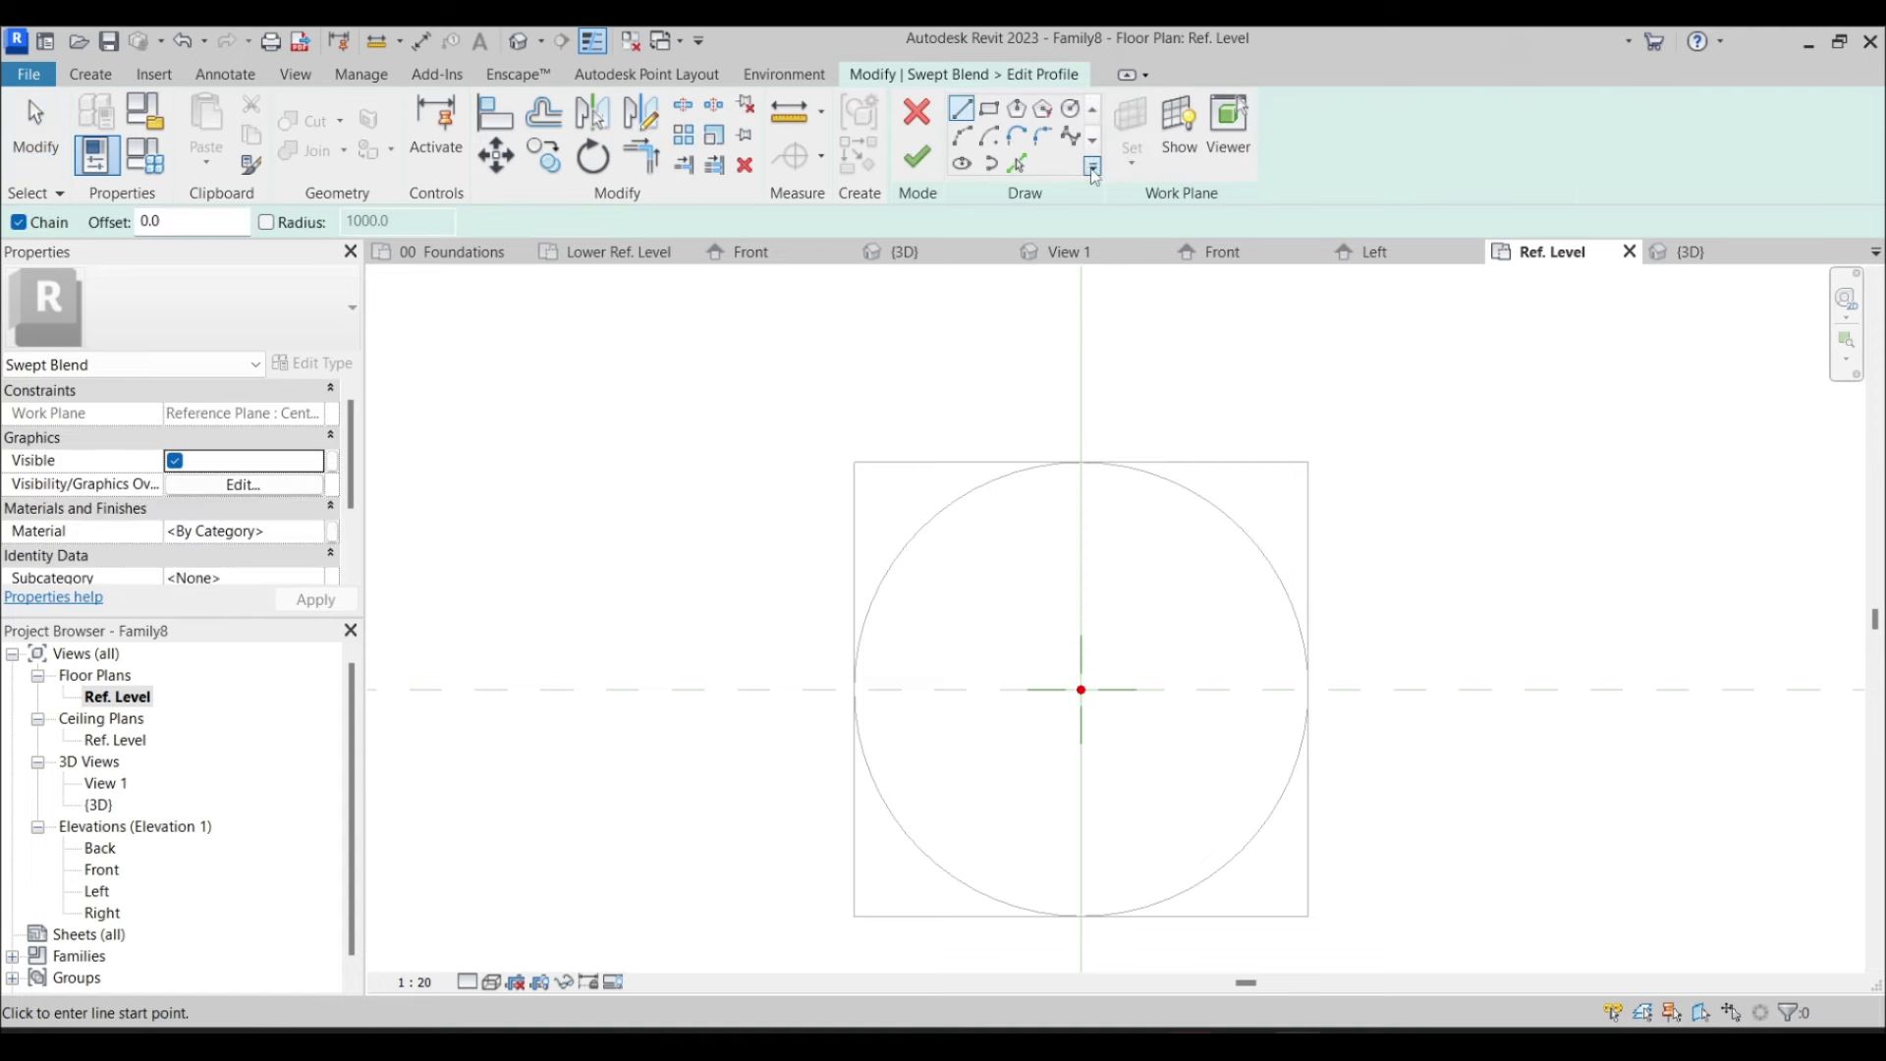
{"action": "left_click", "coordinate": [1014, 167]}
{"action": "key", "text": "Tab"}
{"action": "left_click", "coordinate": [1250, 468]}
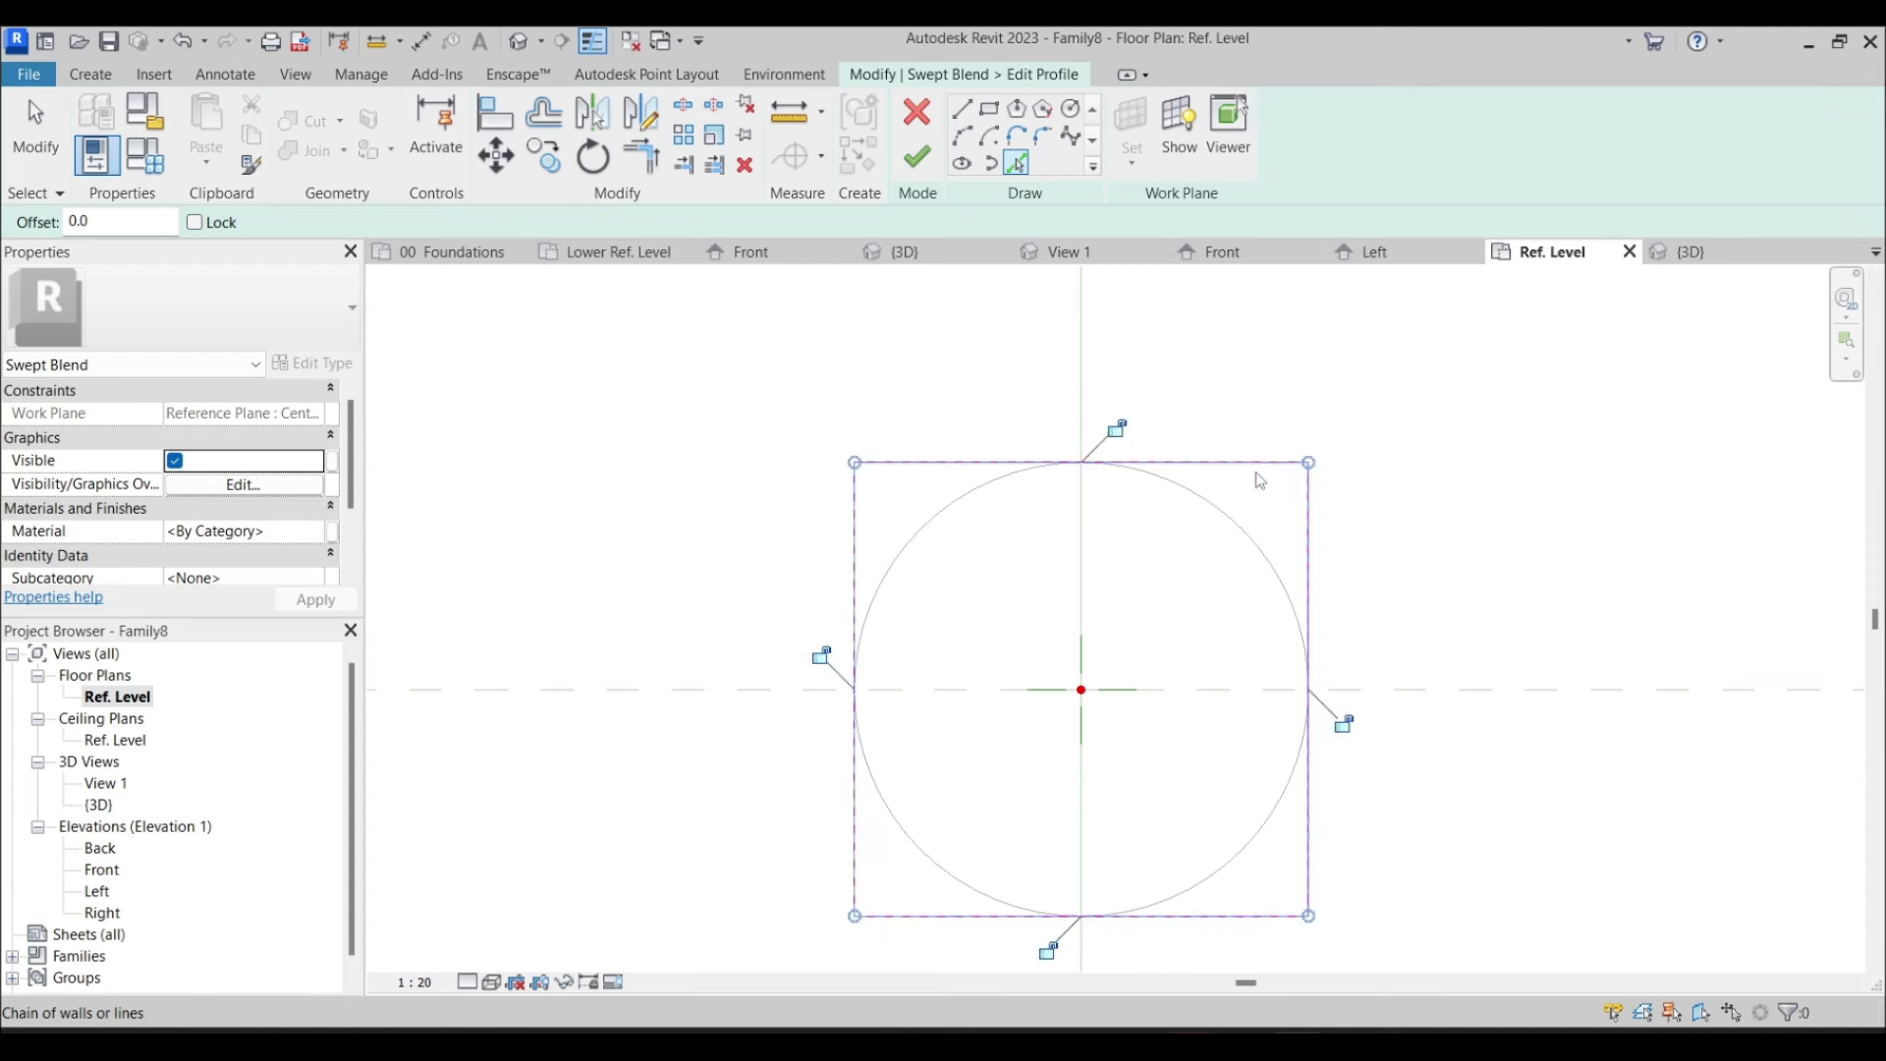
{"action": "left_click", "coordinate": [916, 157]}
Define Profile 2 by picking the square's four edges at an offset of 20.0 outward
{"action": "left_click", "coordinate": [1315, 164]}
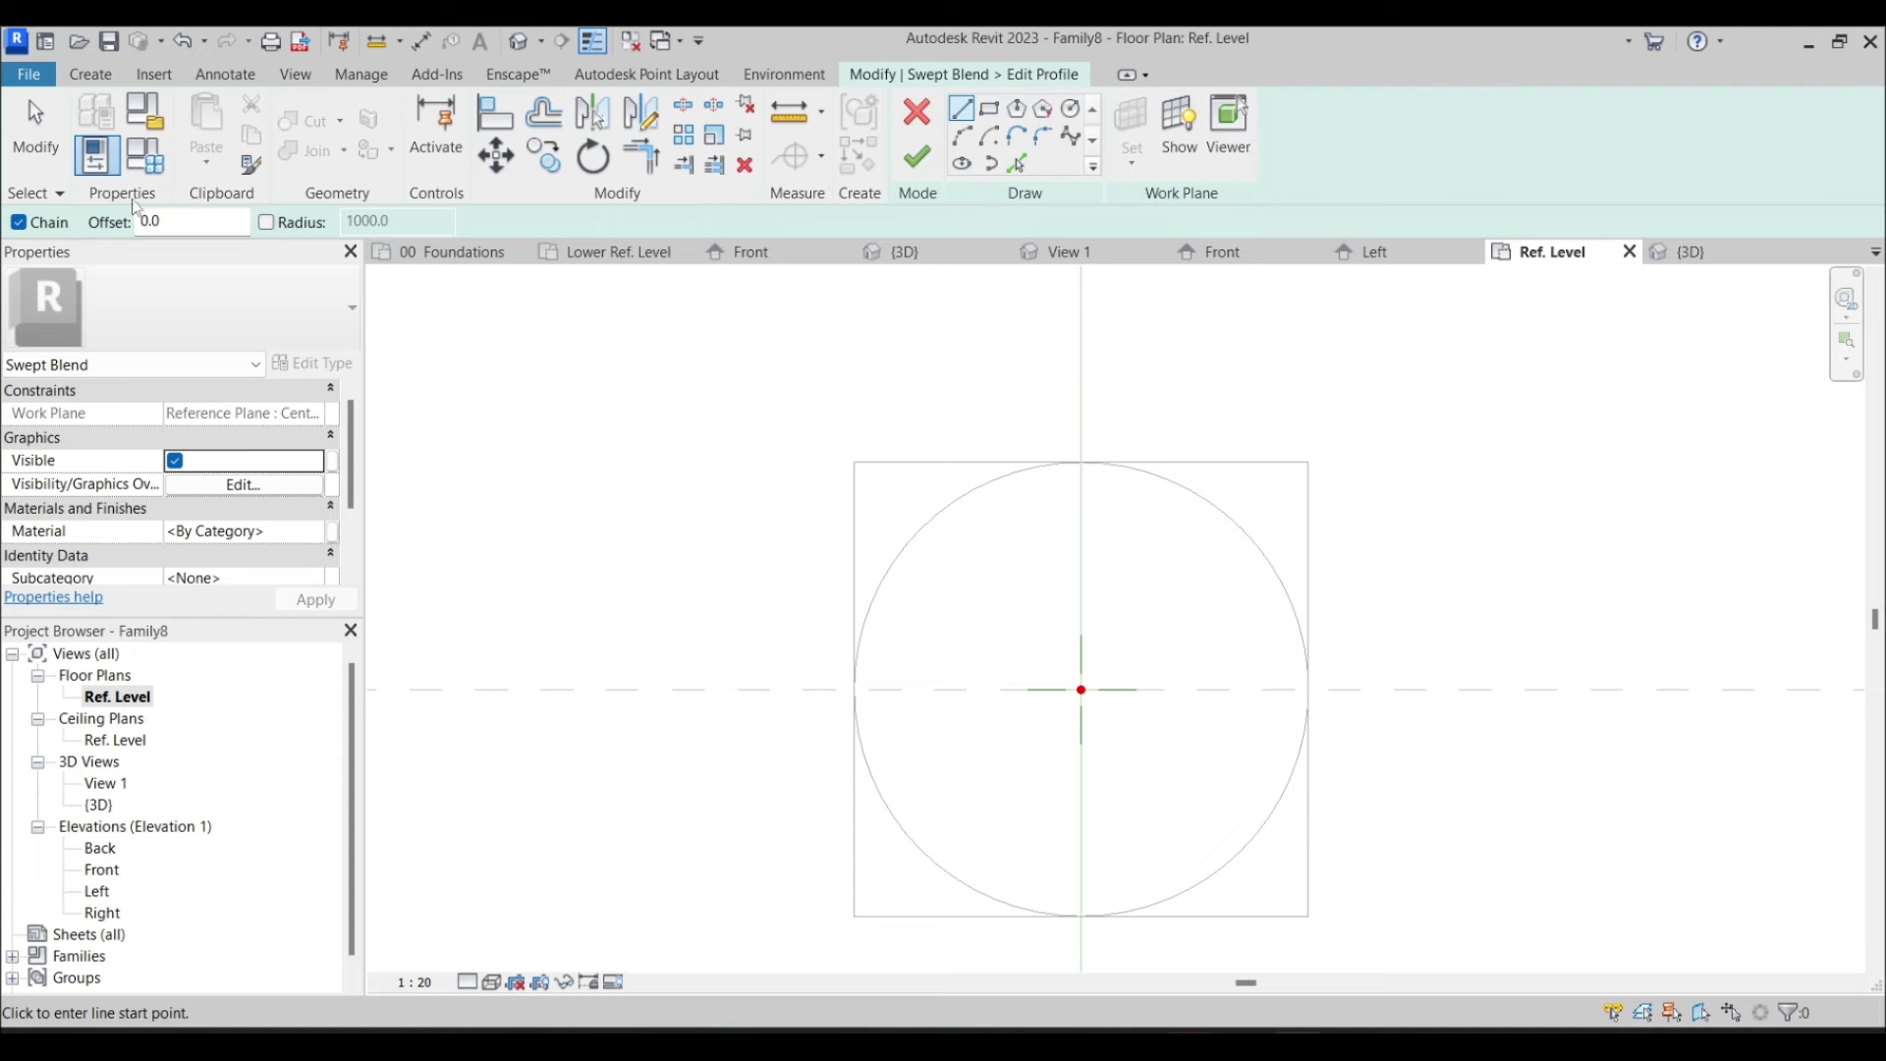
{"action": "key", "text": "Return"}
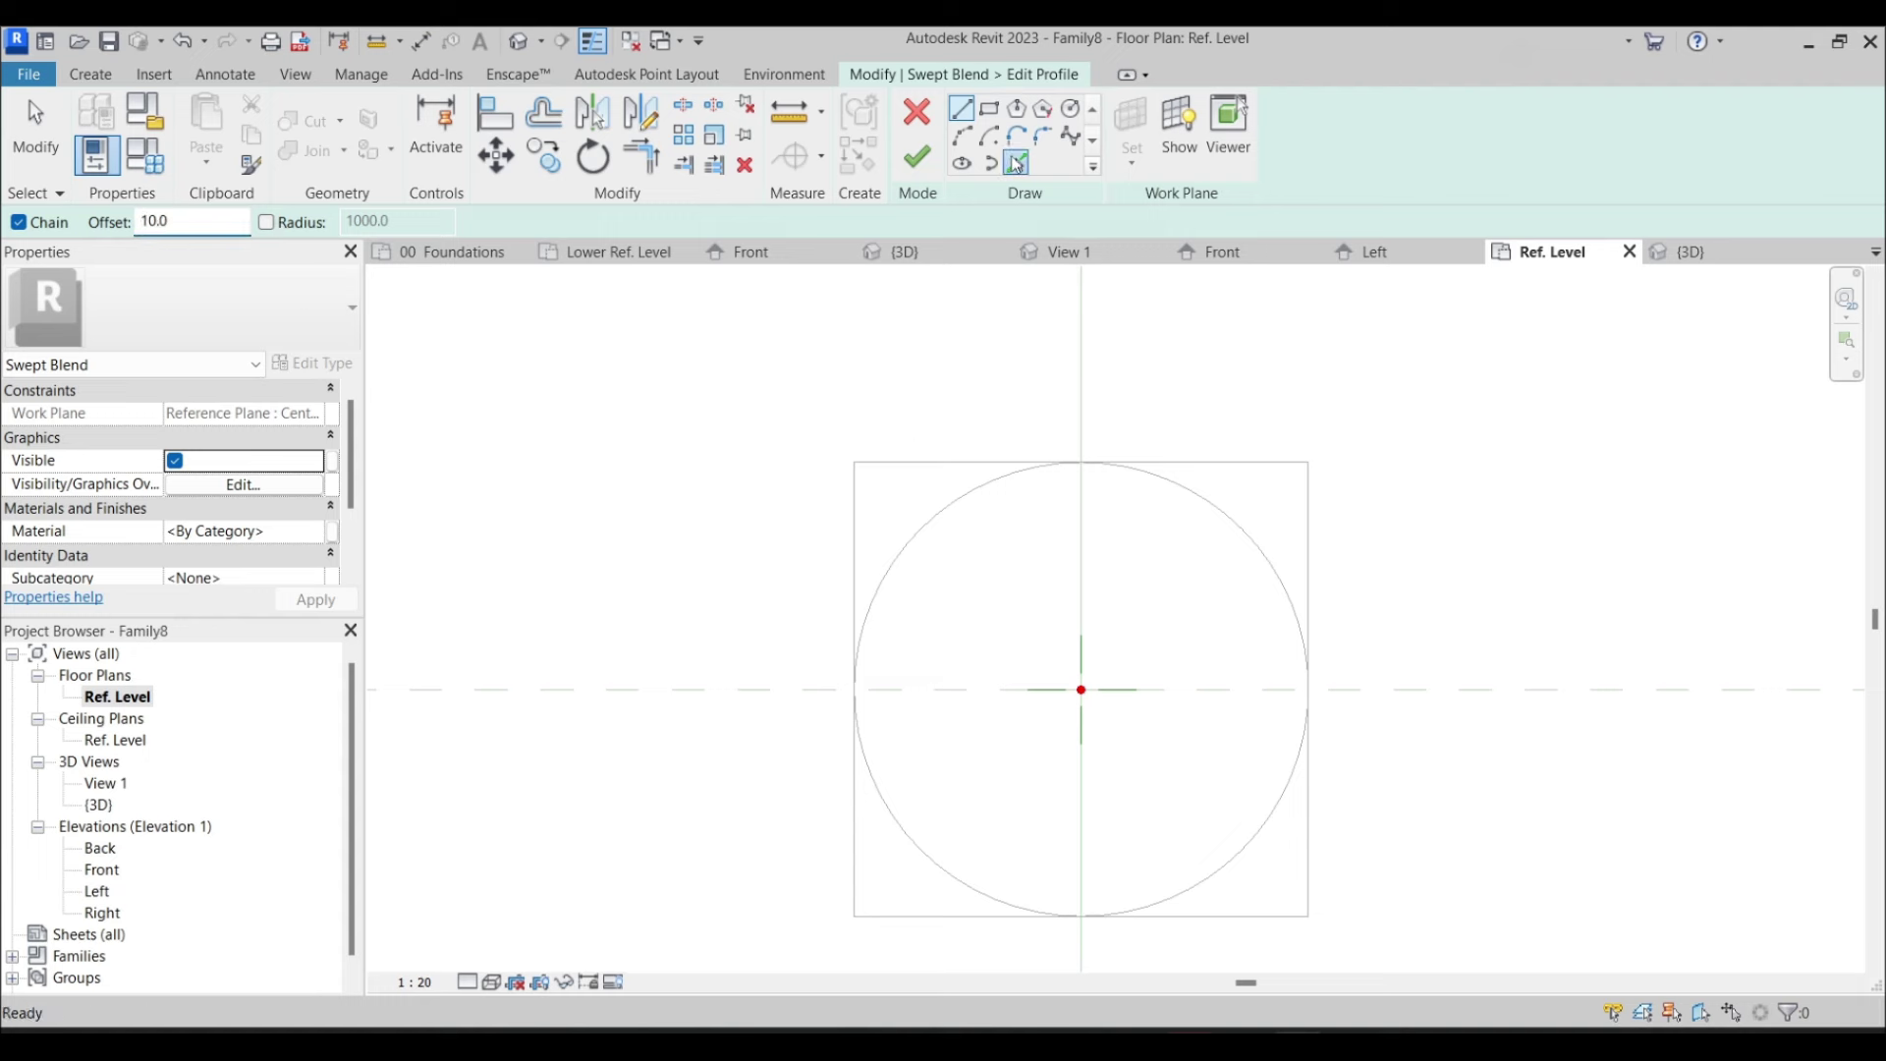
{"action": "left_click", "coordinate": [1017, 163]}
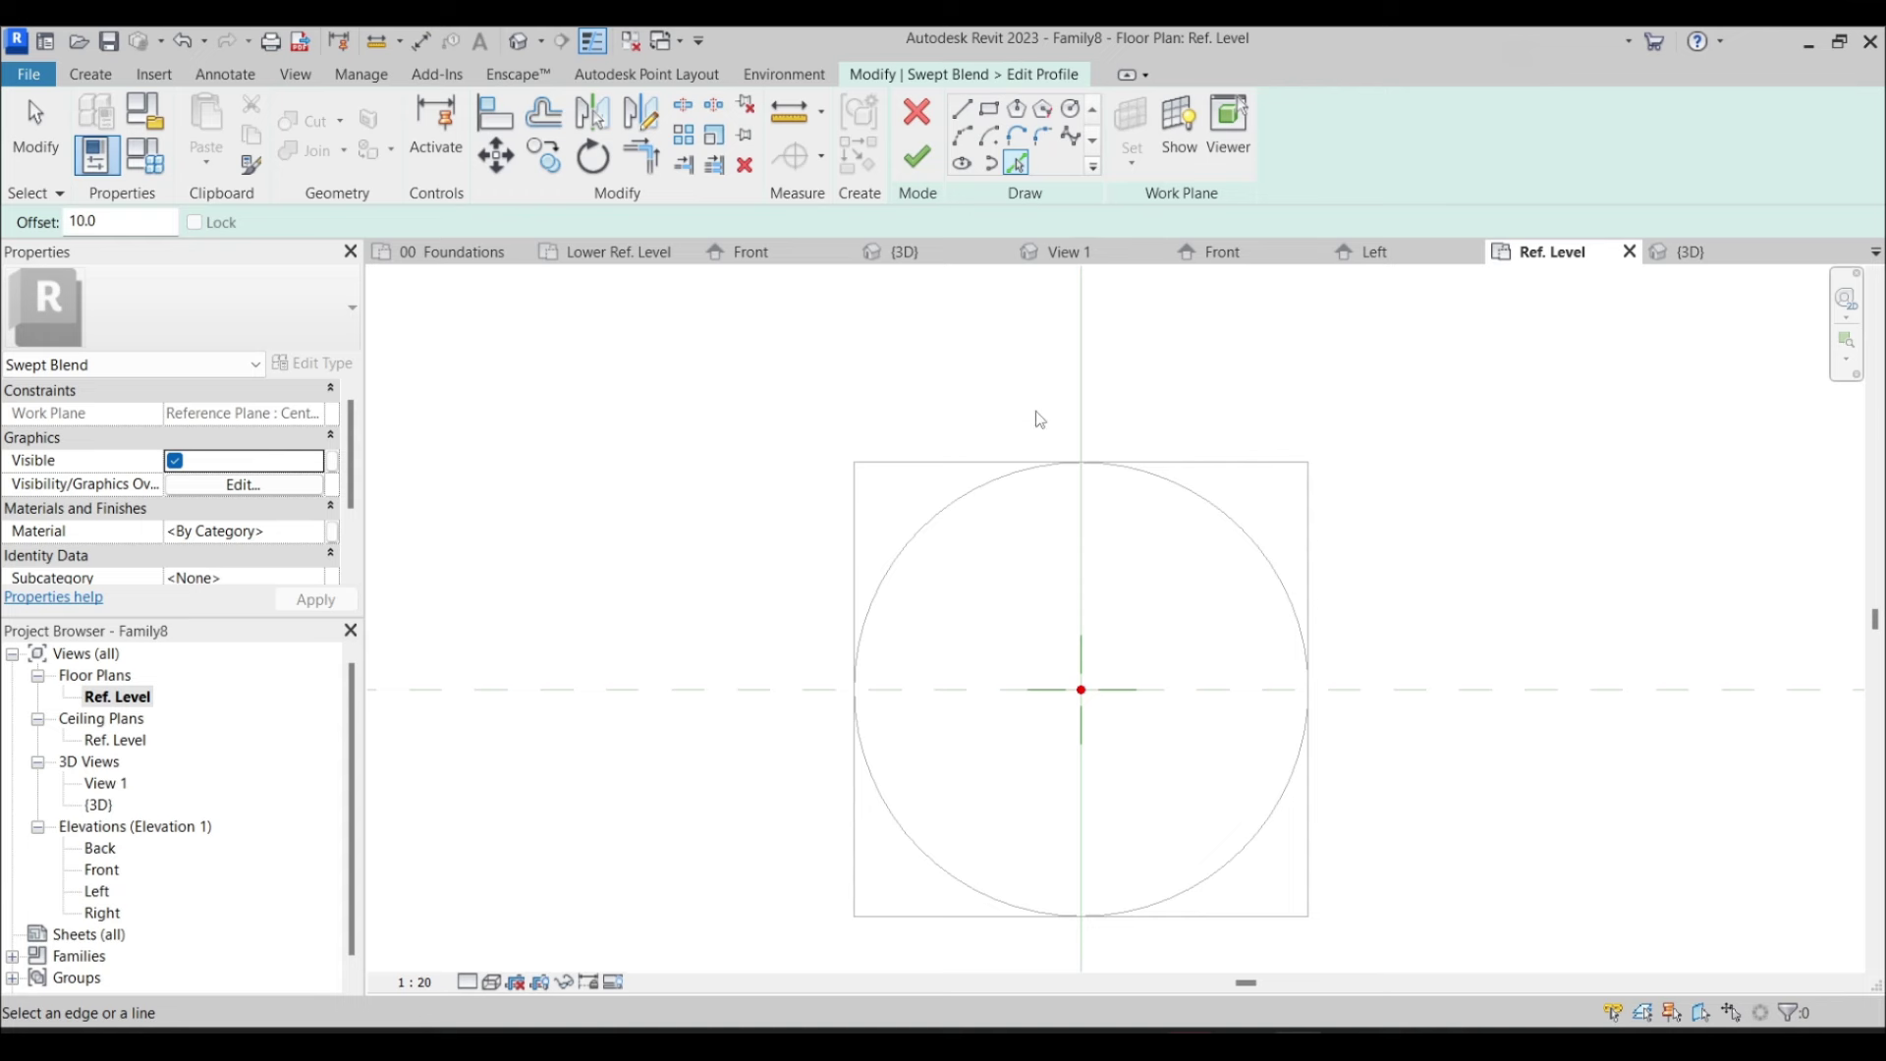
{"action": "left_click", "coordinate": [1260, 464]}
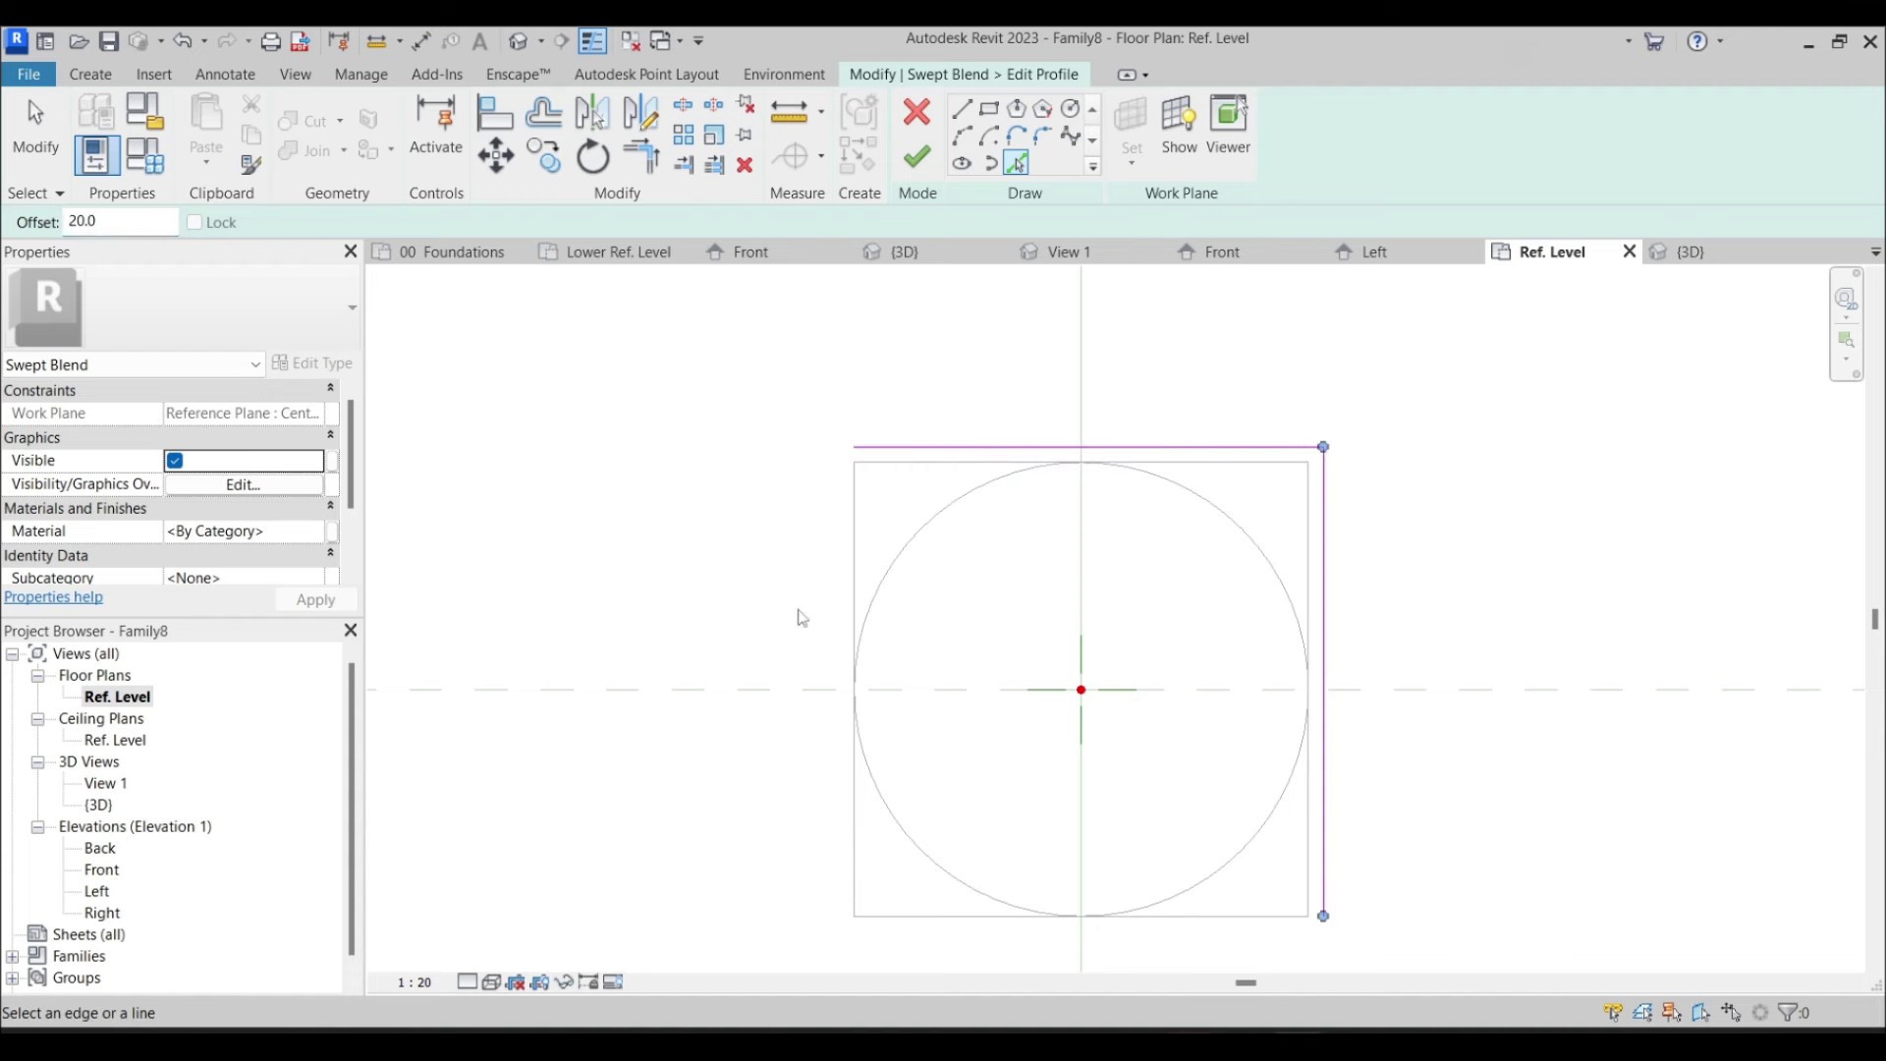
{"action": "left_click", "coordinate": [854, 589]}
{"action": "left_click", "coordinate": [920, 929]}
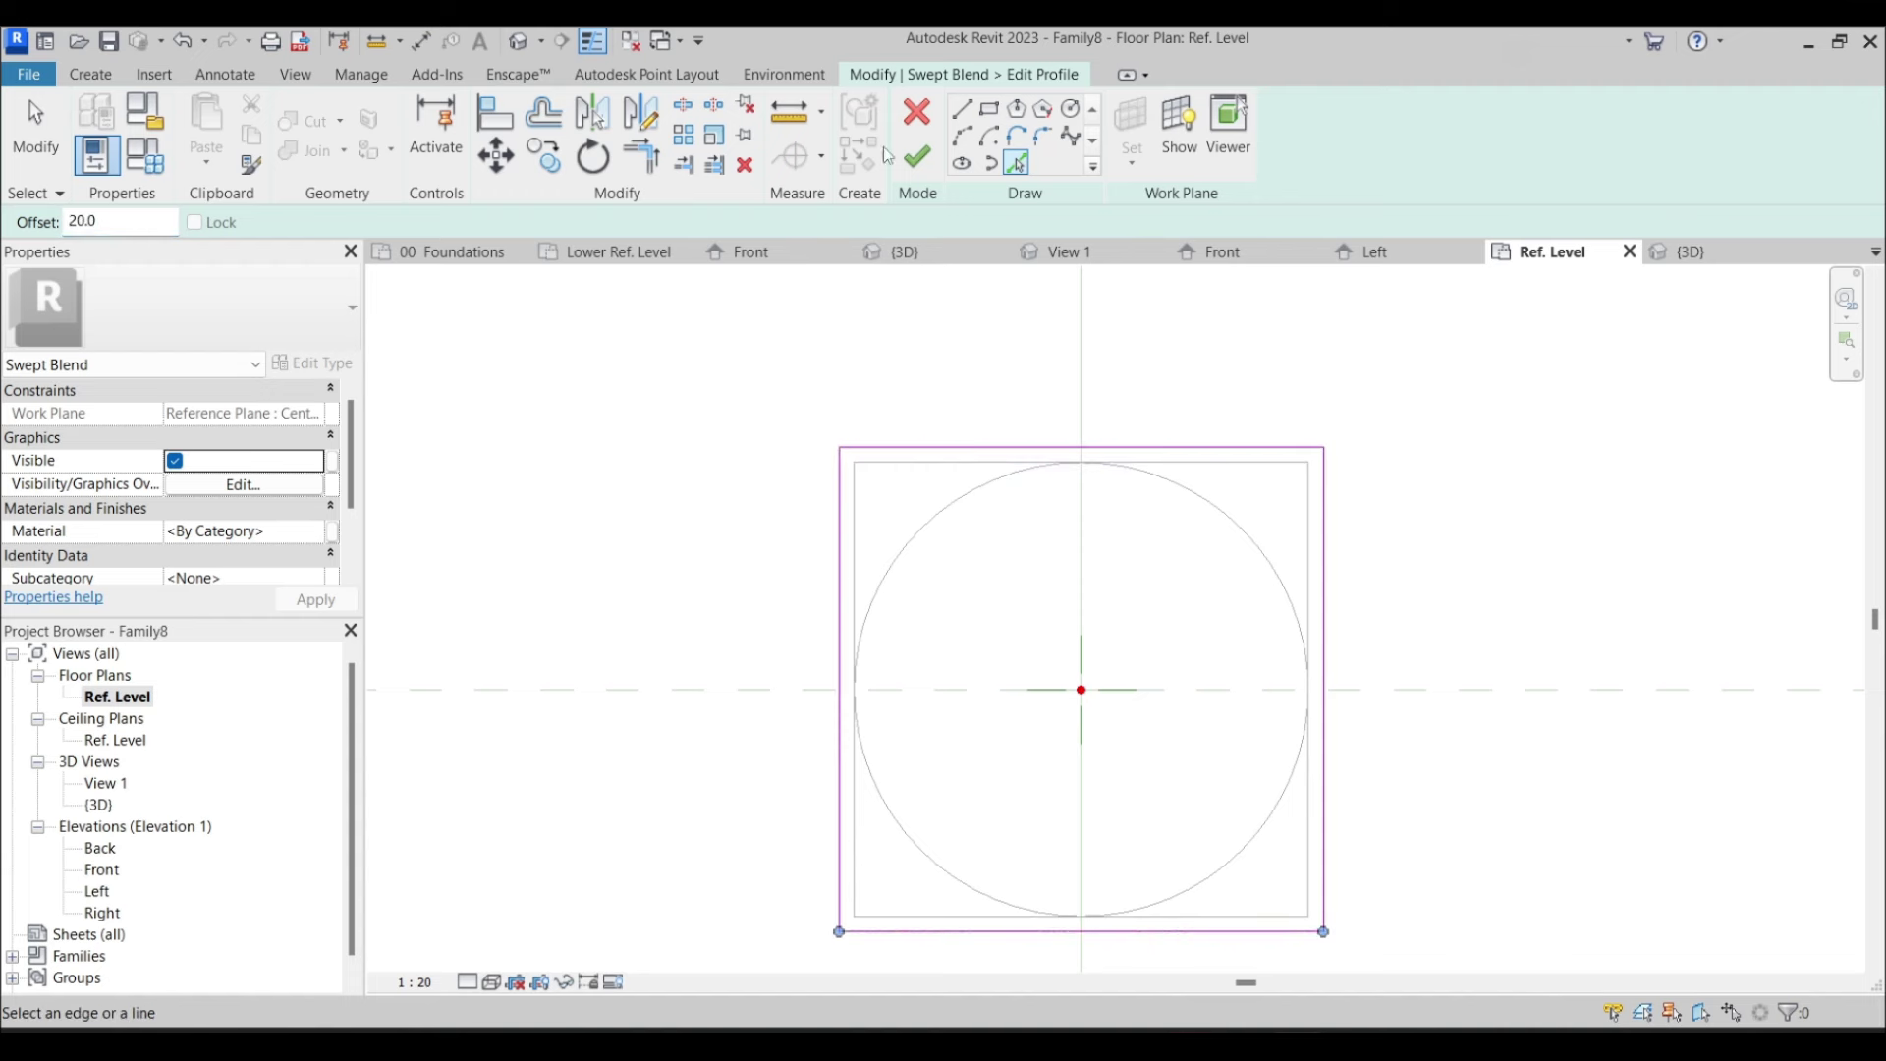
{"action": "left_click", "coordinate": [917, 158]}
Finish the swept blend and inspect the flared top cap in the 3D view
{"action": "left_click", "coordinate": [917, 157]}
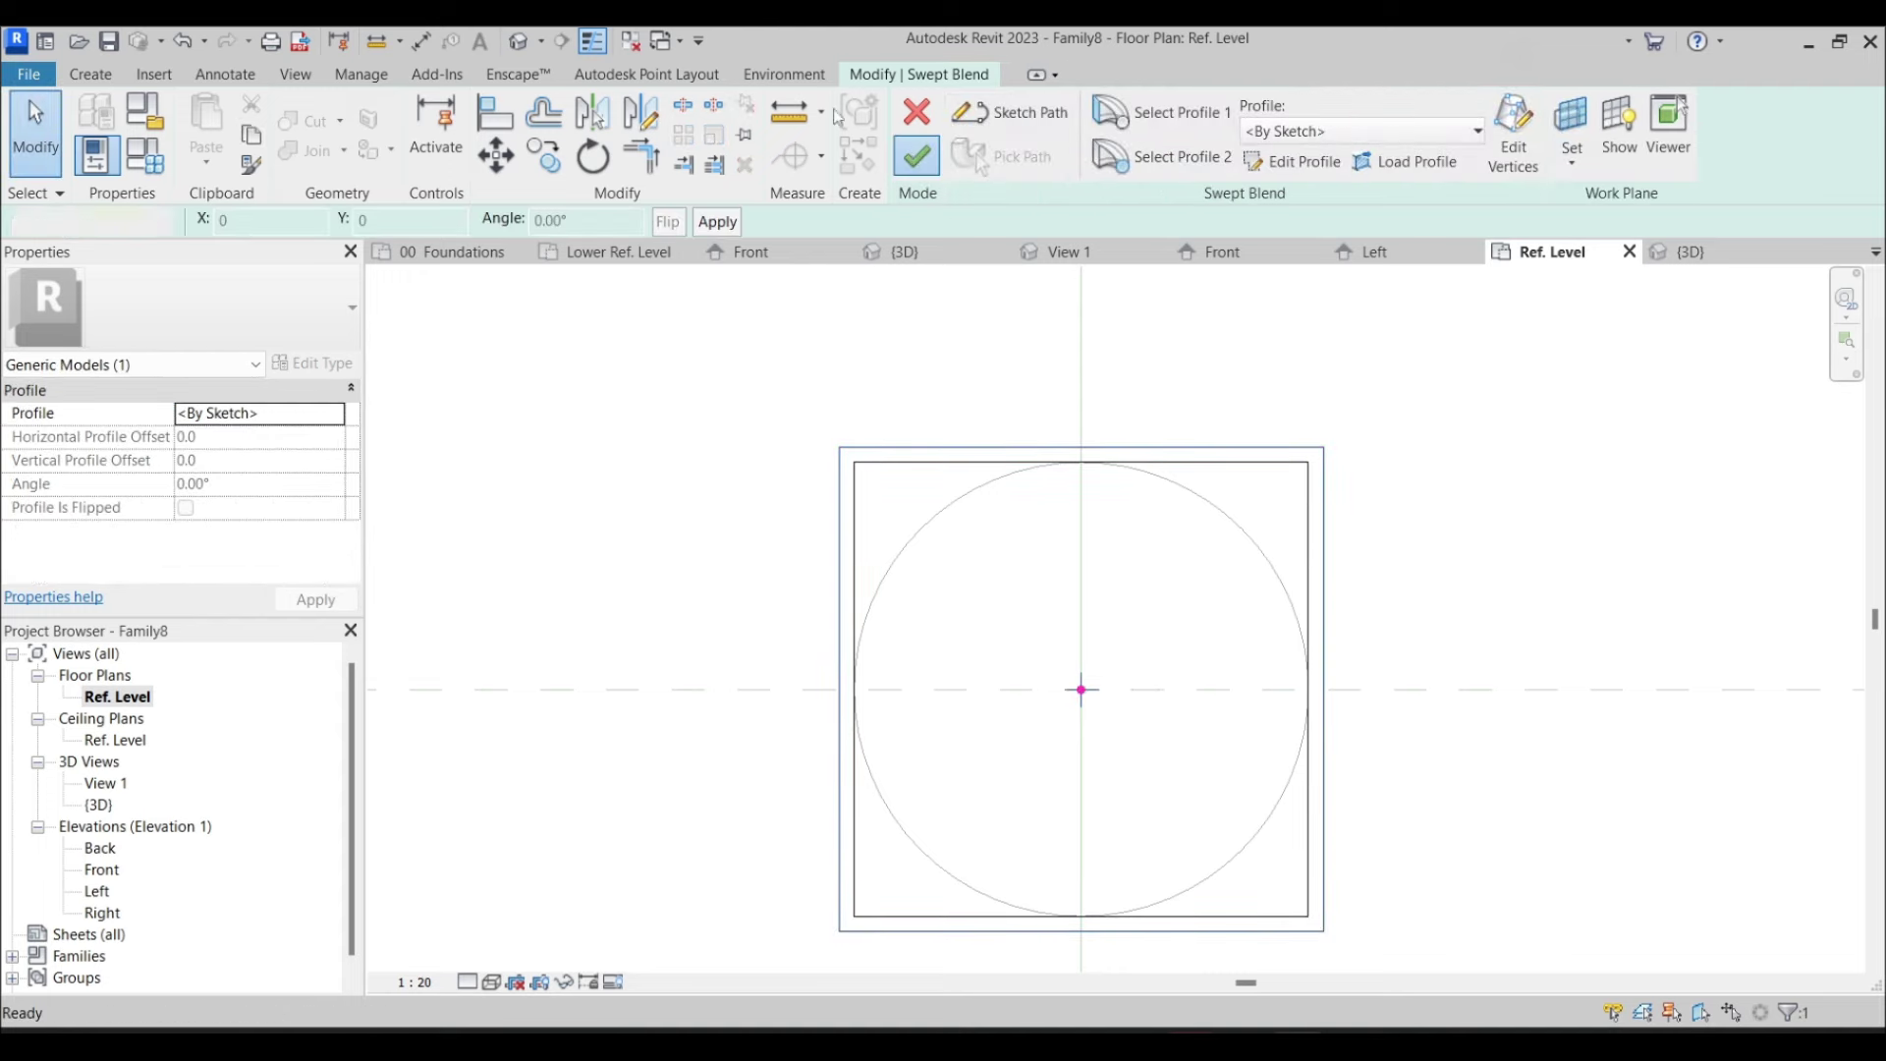
{"action": "left_click", "coordinate": [518, 41]}
{"action": "left_click", "coordinate": [1139, 462]}
{"action": "mouse_move", "coordinate": [1140, 491]}
{"action": "middle_mouse_down", "text": "shift"}
{"action": "mouse_move", "coordinate": [1107, 457]}
{"action": "mouse_move", "coordinate": [1076, 598]}
{"action": "mouse_move", "coordinate": [1144, 558]}
{"action": "middle_mouse_up", "text": "shift"}
{"action": "scroll", "coordinate": [985, 493], "scroll_direction": "up", "scroll_amount": 6}
{"action": "scroll", "coordinate": [986, 444], "scroll_direction": "down", "scroll_amount": 4}
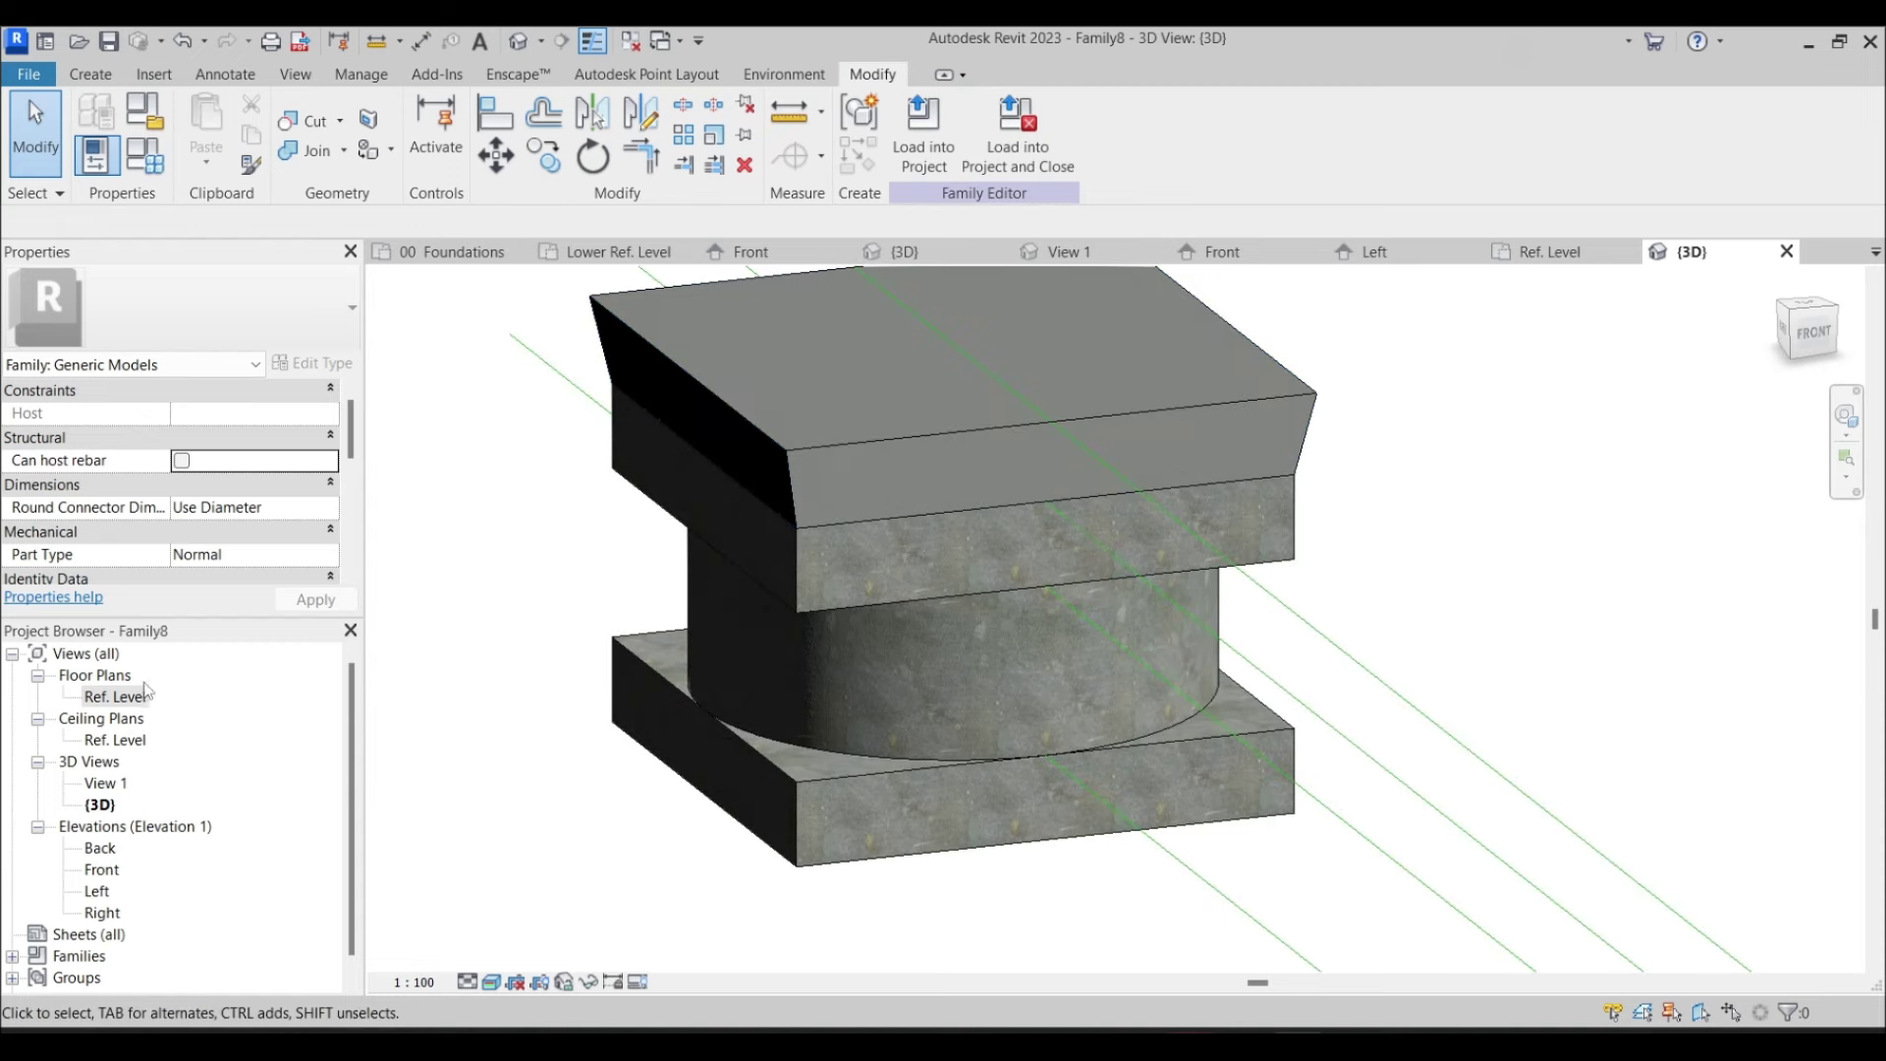
From the Ref. Level plan, reopen the swept blend's second profile for editing
{"action": "double_click", "coordinate": [127, 697]}
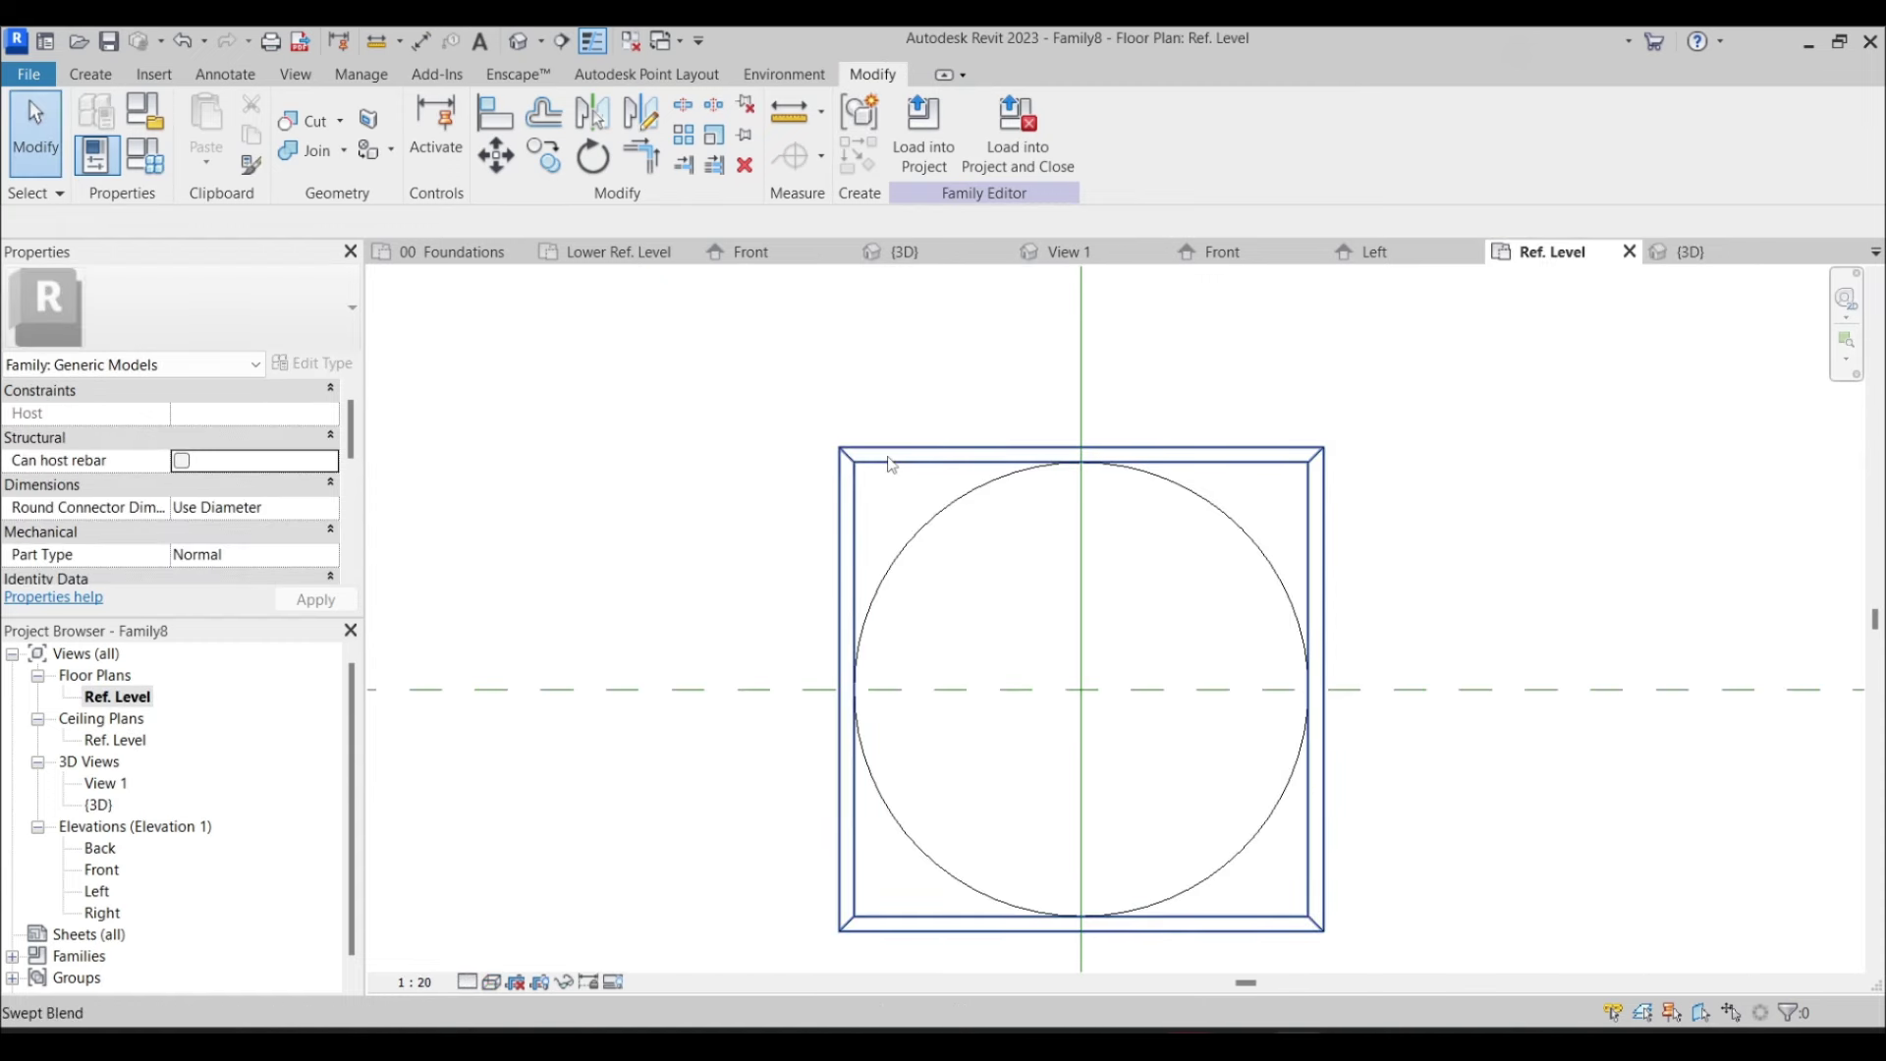
{"action": "double_click", "coordinate": [885, 455]}
{"action": "double_click", "coordinate": [886, 455]}
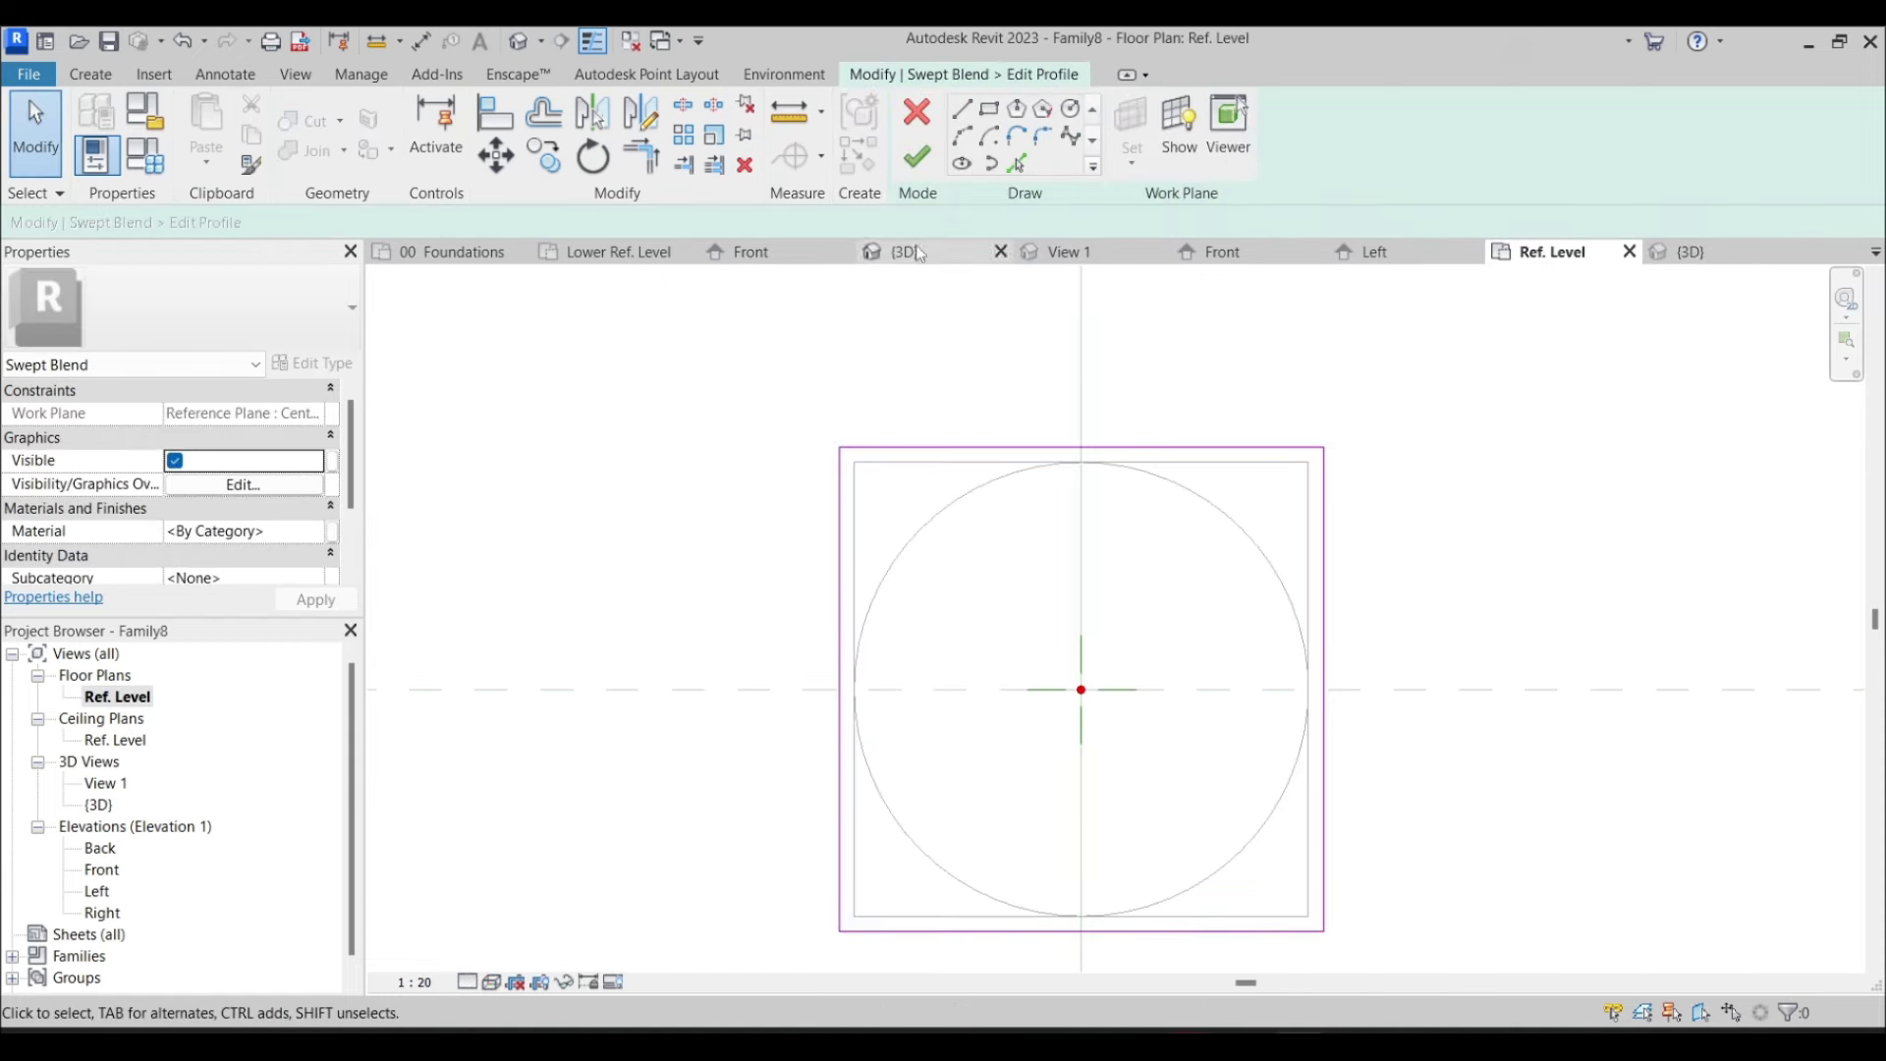
{"action": "left_click", "coordinate": [914, 155]}
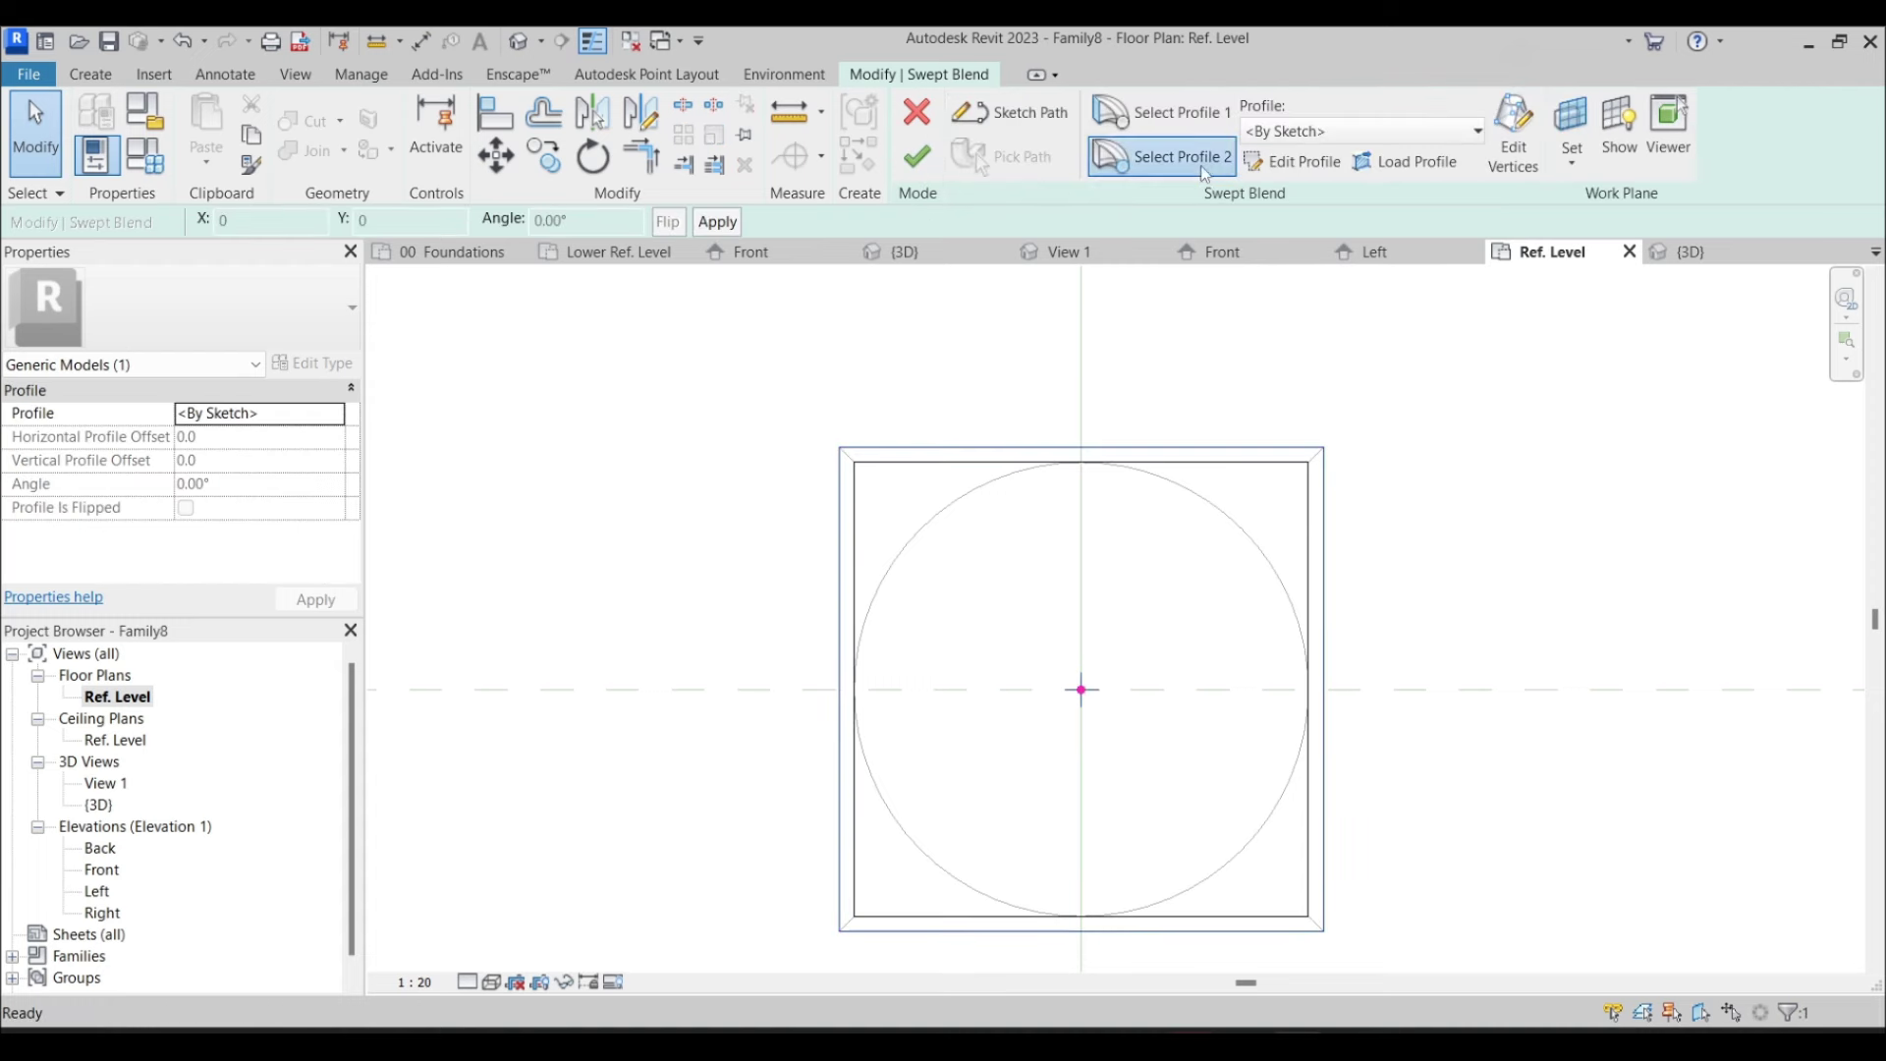
{"action": "left_click", "coordinate": [1267, 173]}
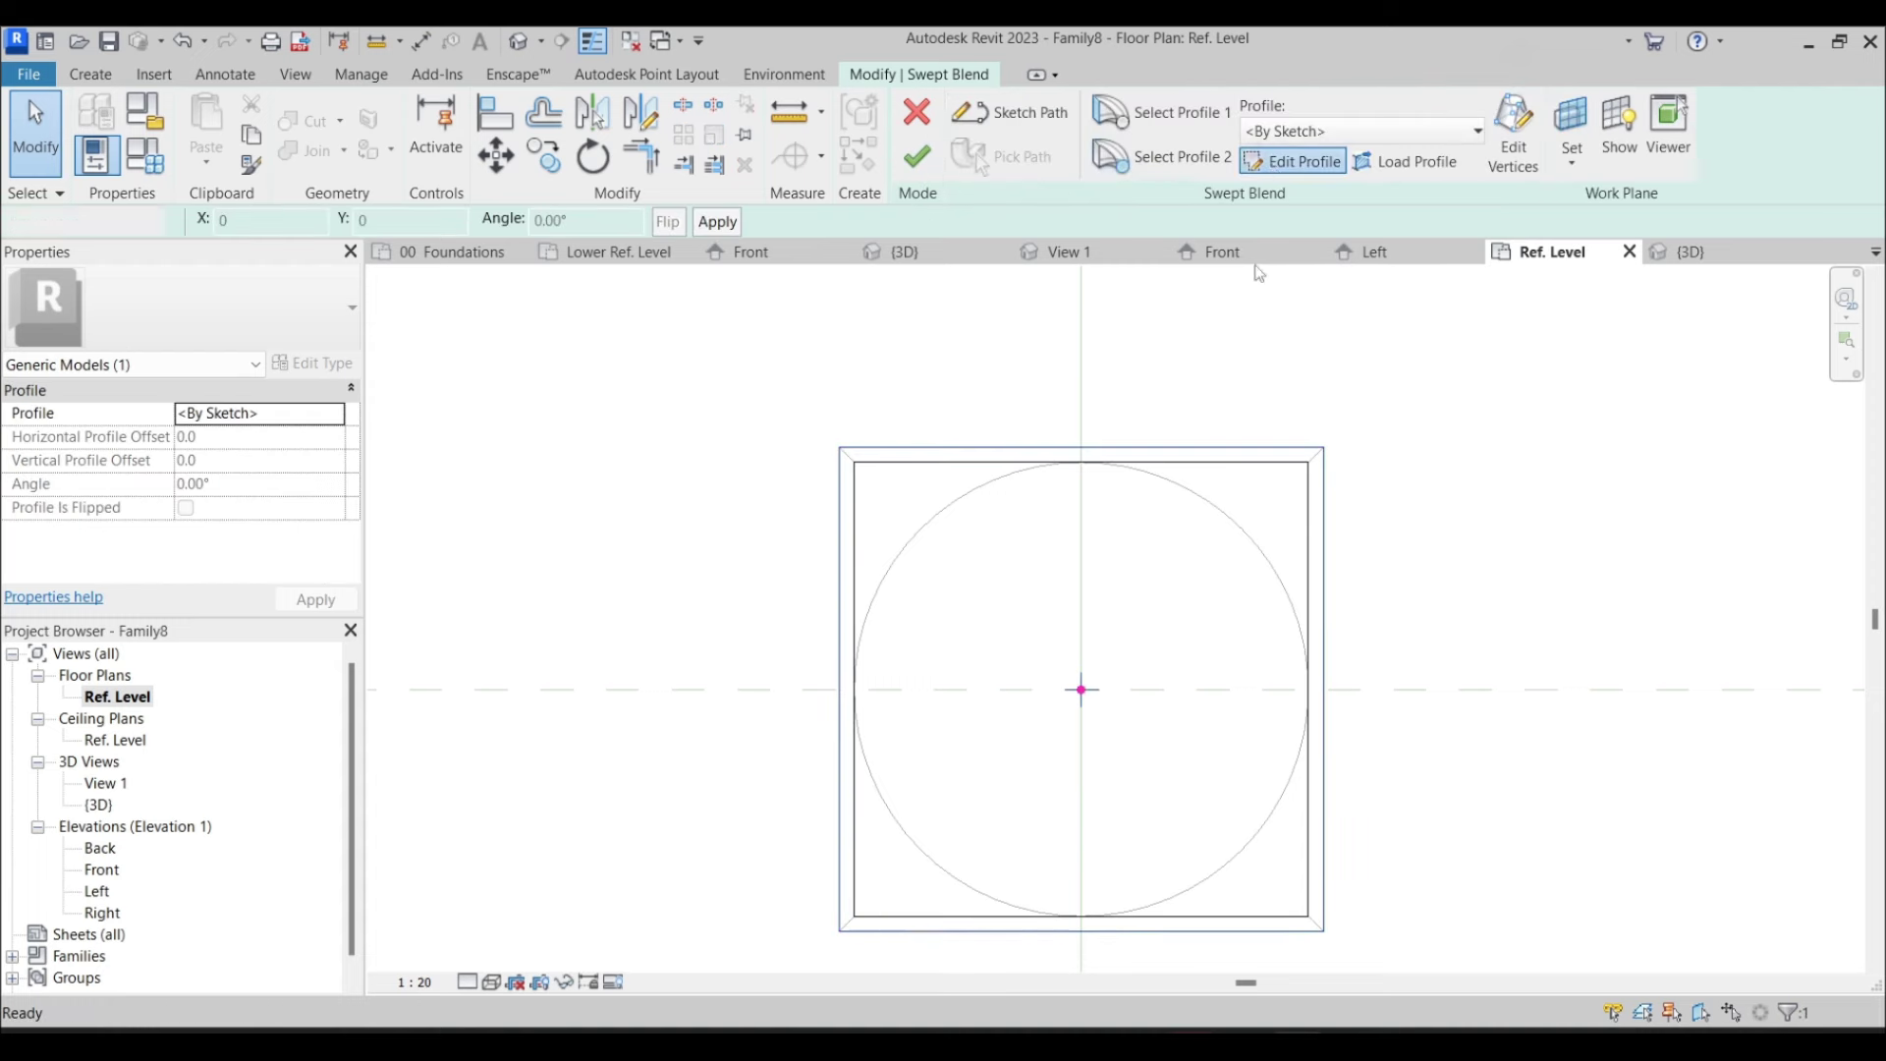
Delete the profile's top, right, bottom and left sketch lines
{"action": "left_click", "coordinate": [1022, 455]}
{"action": "key", "text": "Delete"}
{"action": "left_click", "coordinate": [1323, 766]}
{"action": "key", "text": "Delete"}
{"action": "left_click", "coordinate": [1145, 930]}
{"action": "key", "text": "Delete"}
{"action": "left_click", "coordinate": [840, 707]}
{"action": "key", "text": "Delete"}
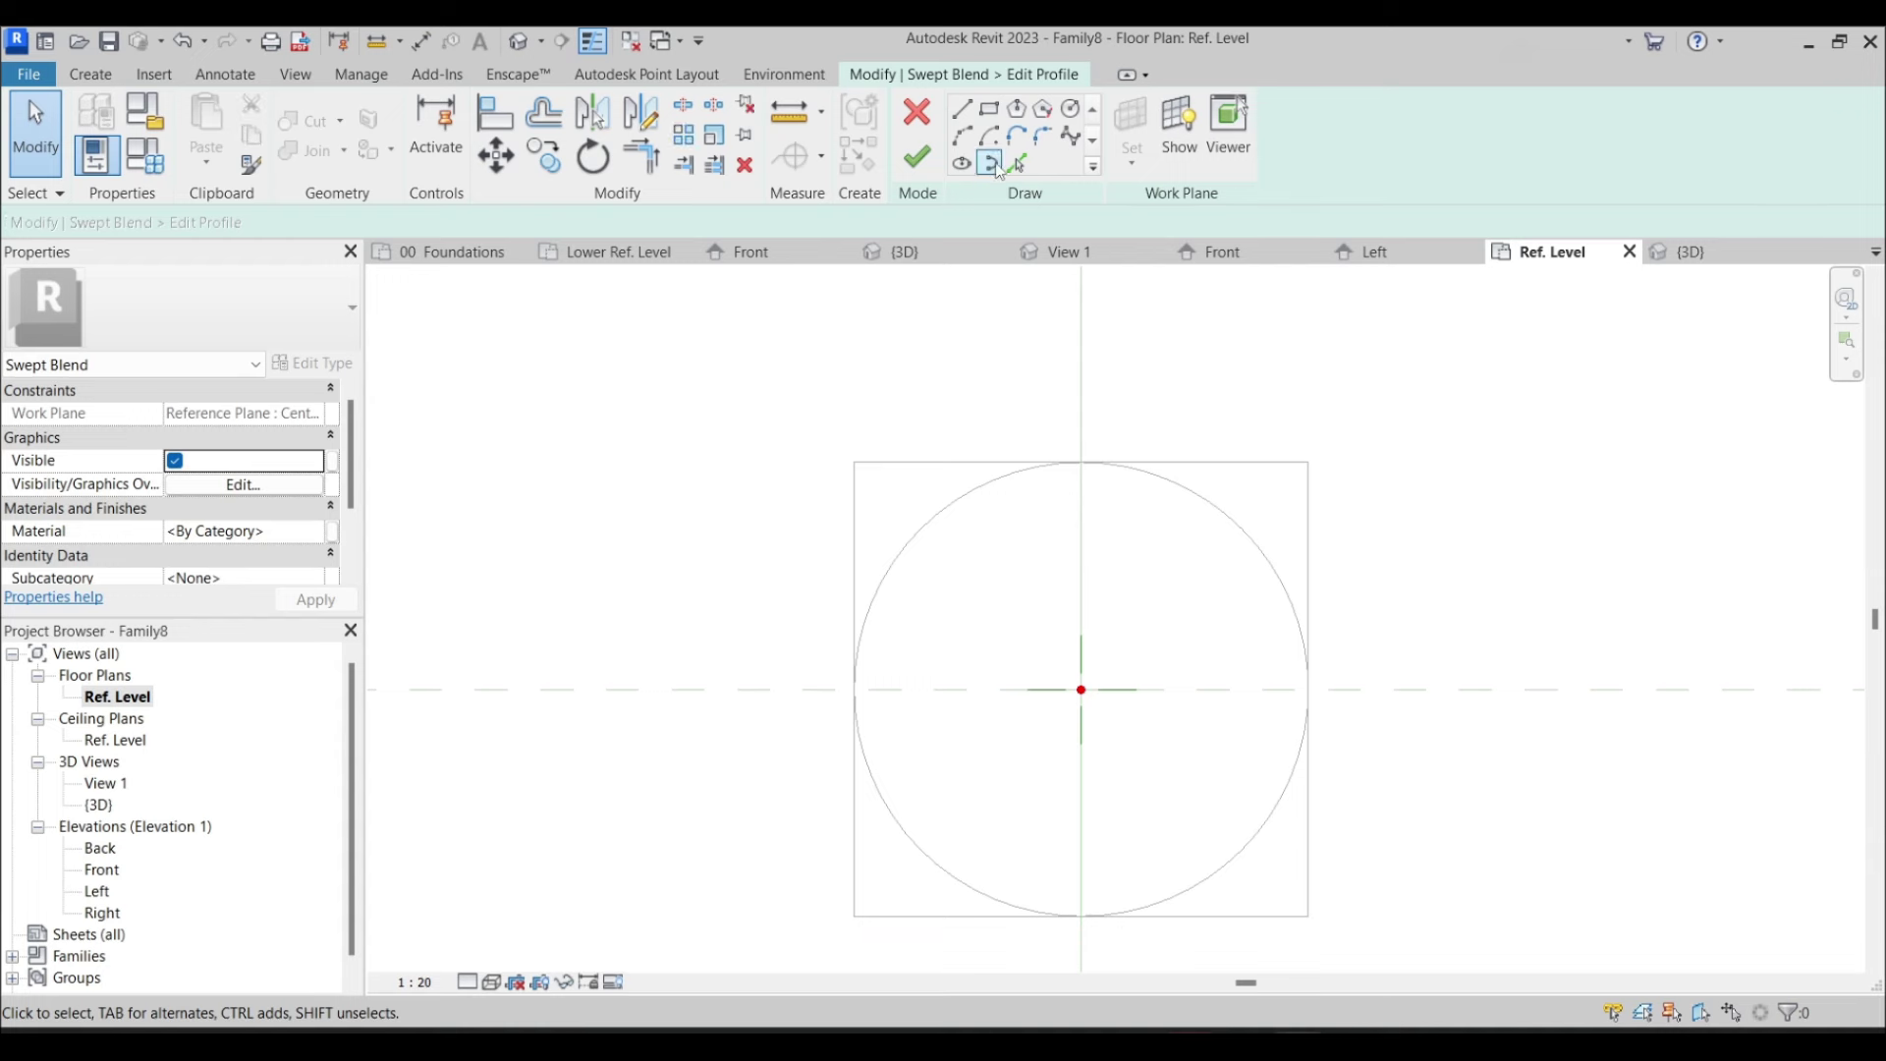
Choose Pick Lines with an offset of 500.0
{"action": "left_click", "coordinate": [1018, 163]}
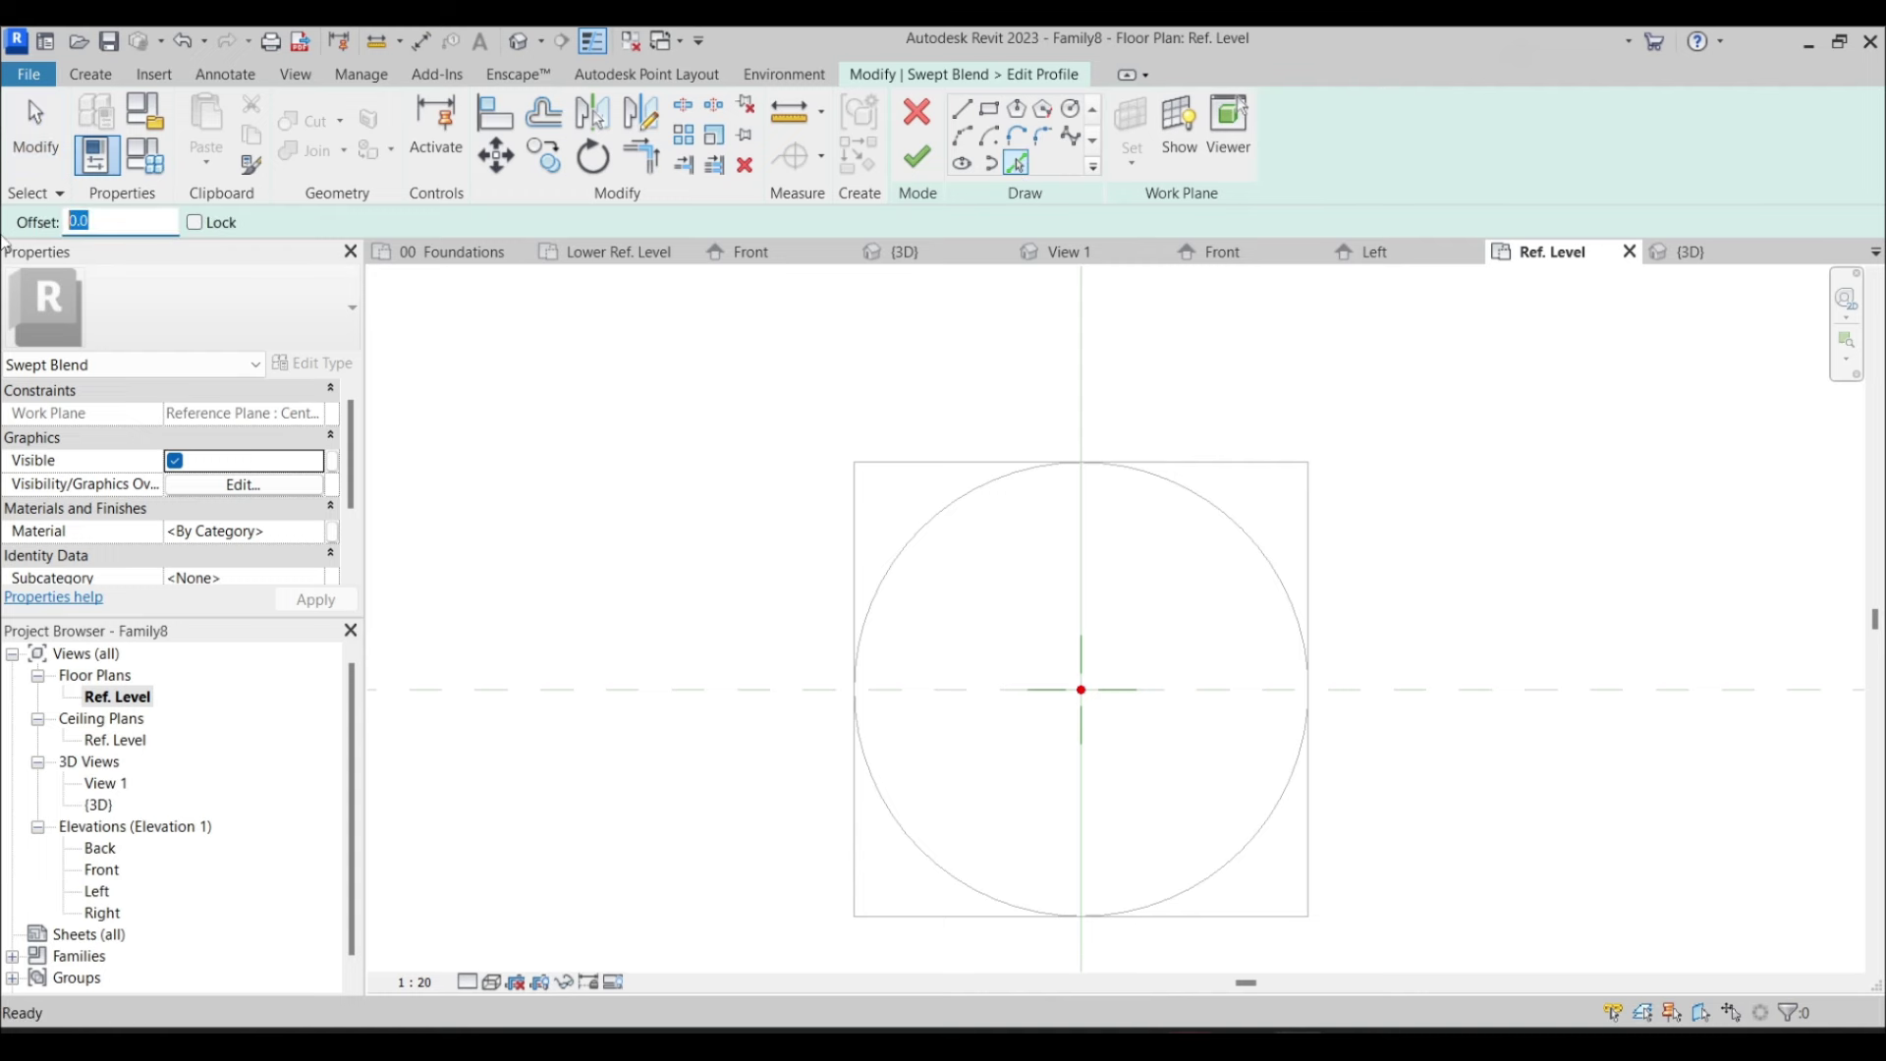
{"action": "type", "text": "500"}
{"action": "key", "text": "Return"}
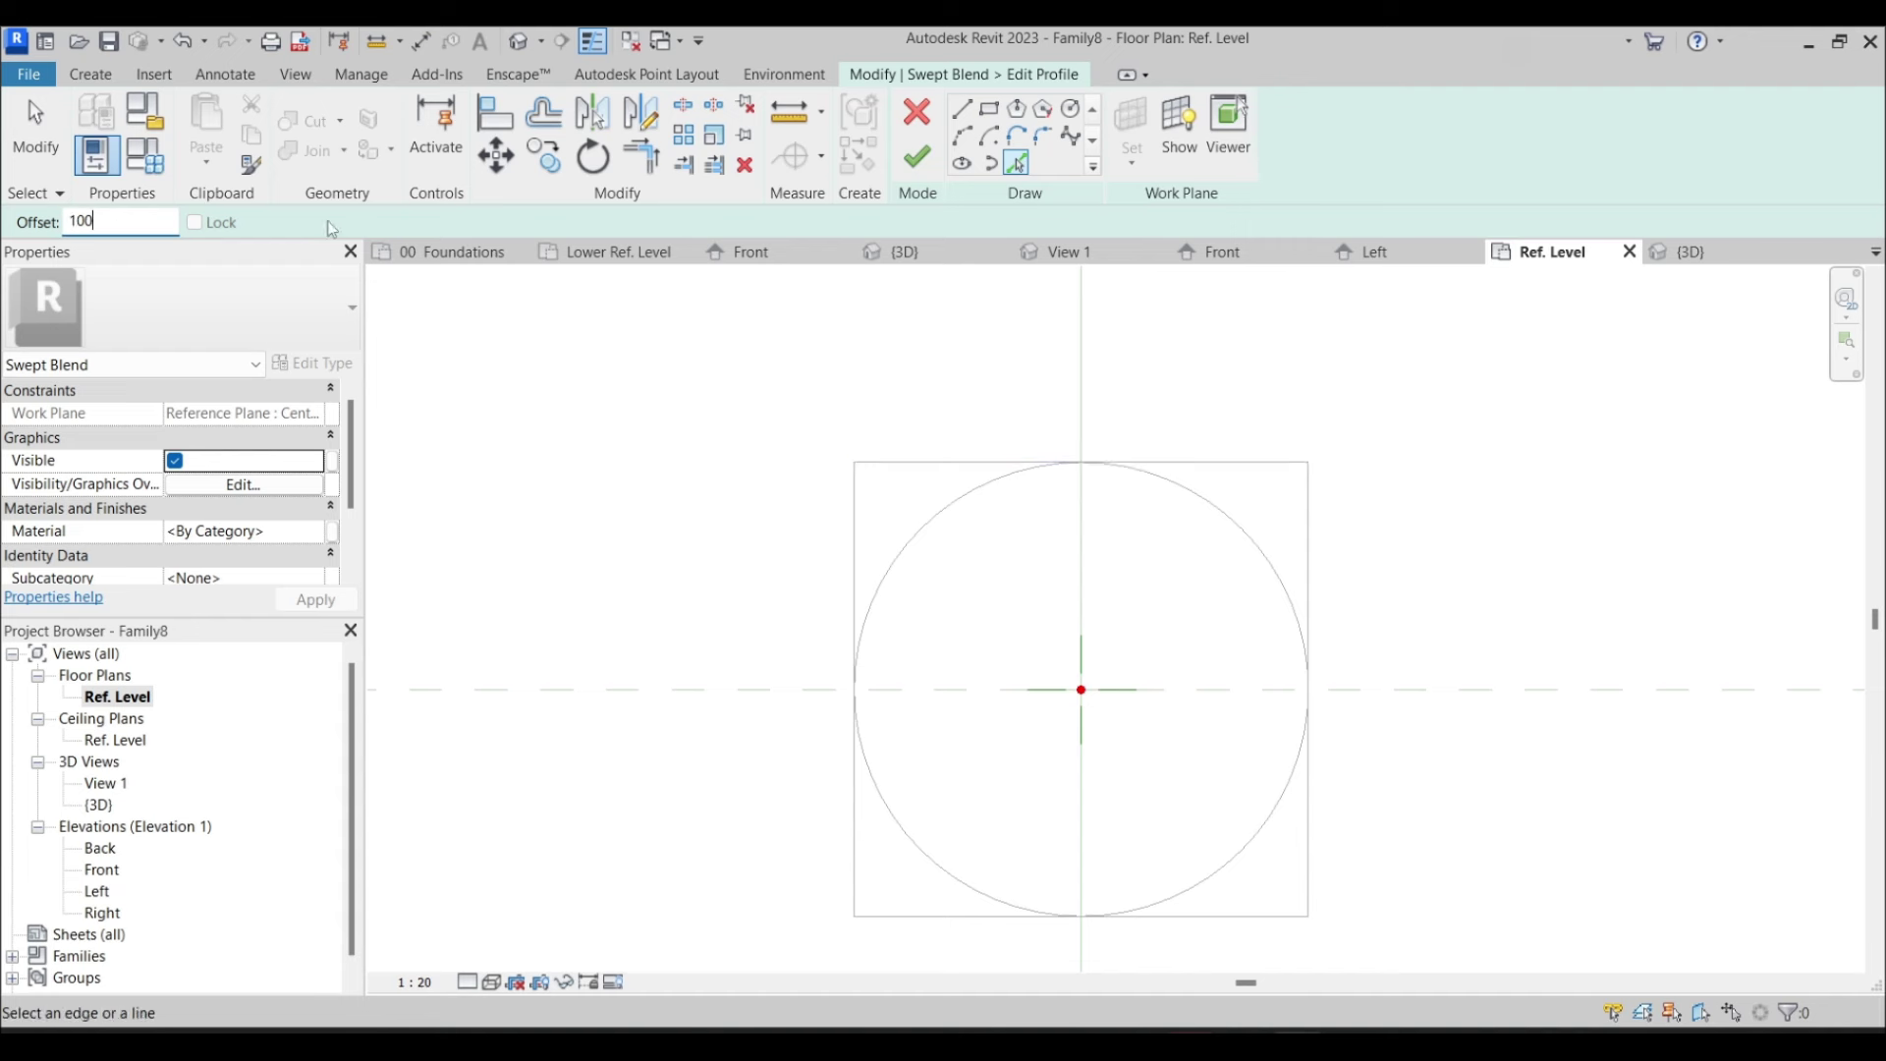
Pick offset lines 70 outside the rectangle's top, bottom and right edges
{"action": "left_click", "coordinate": [944, 468]}
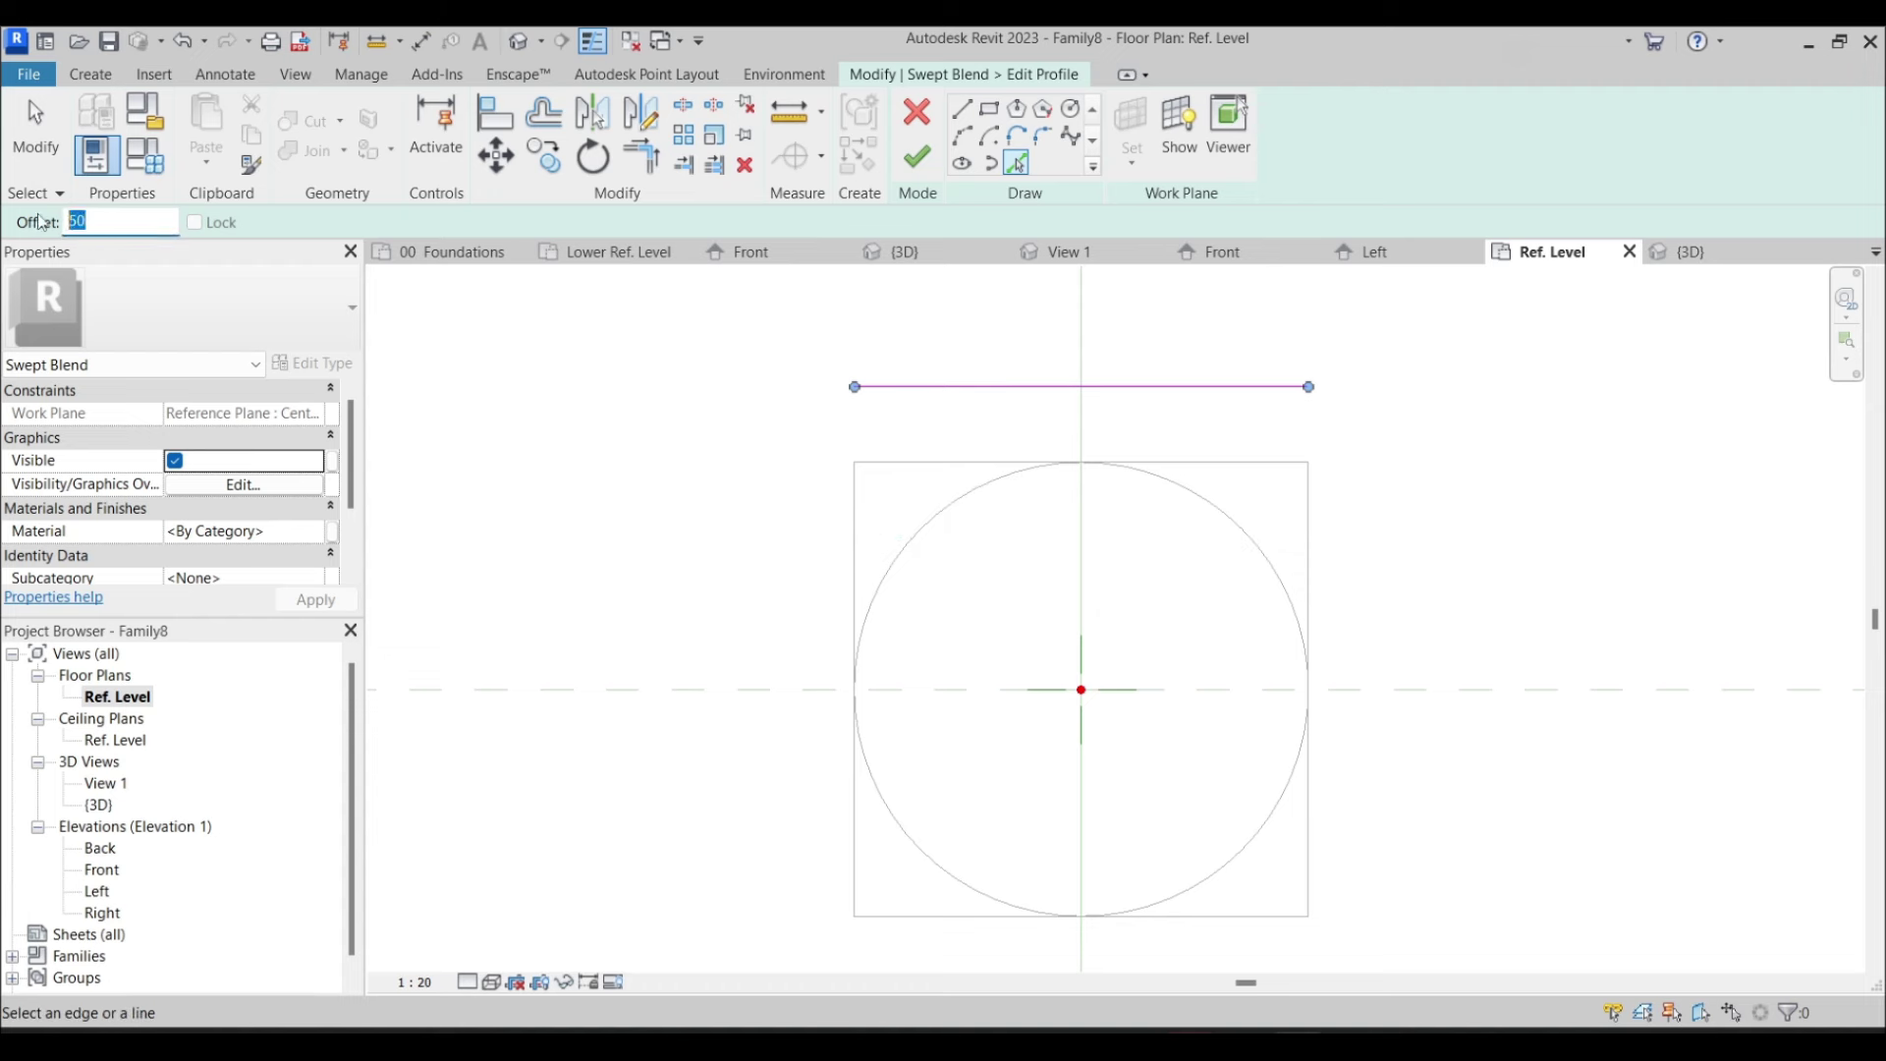
{"action": "type", "text": "70"}
{"action": "key", "text": "Return"}
{"action": "scroll", "coordinate": [887, 457], "scroll_direction": "up", "scroll_amount": 3}
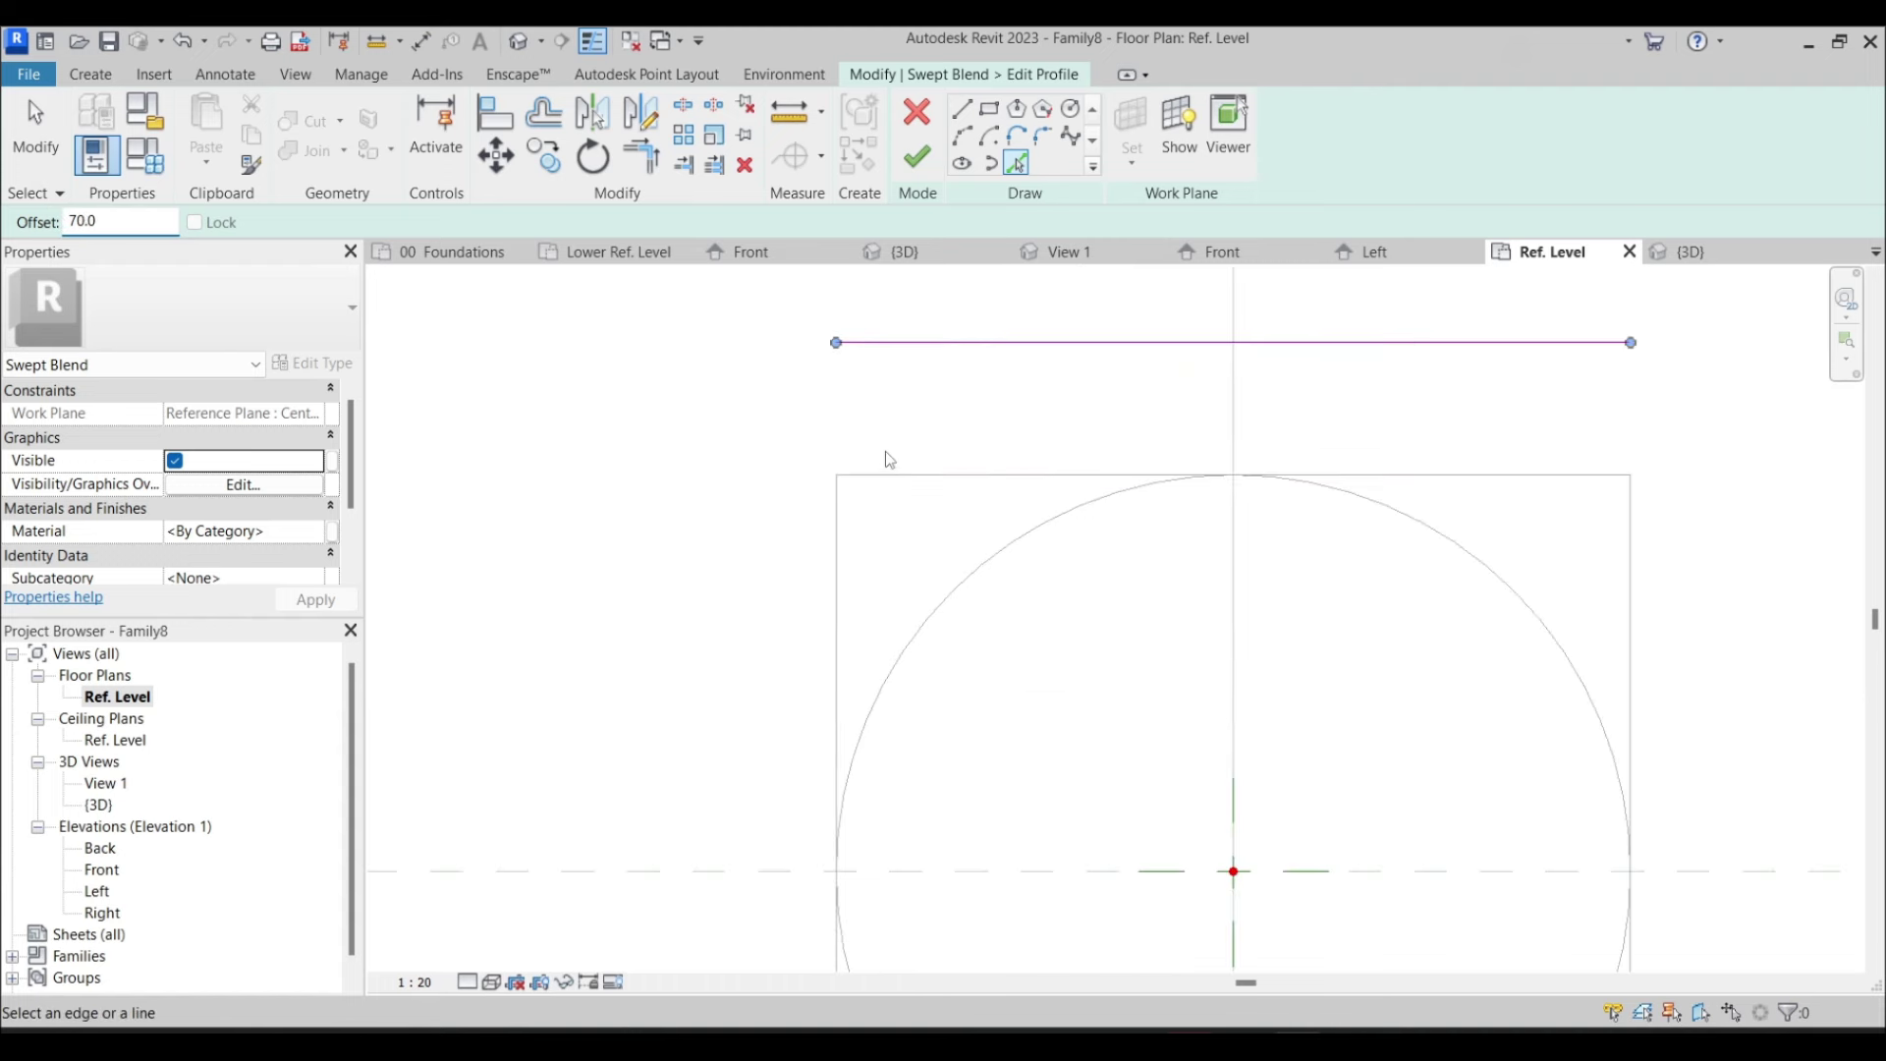
{"action": "middle_click_drag", "start_coordinate": [981, 619], "coordinate": [976, 226]}
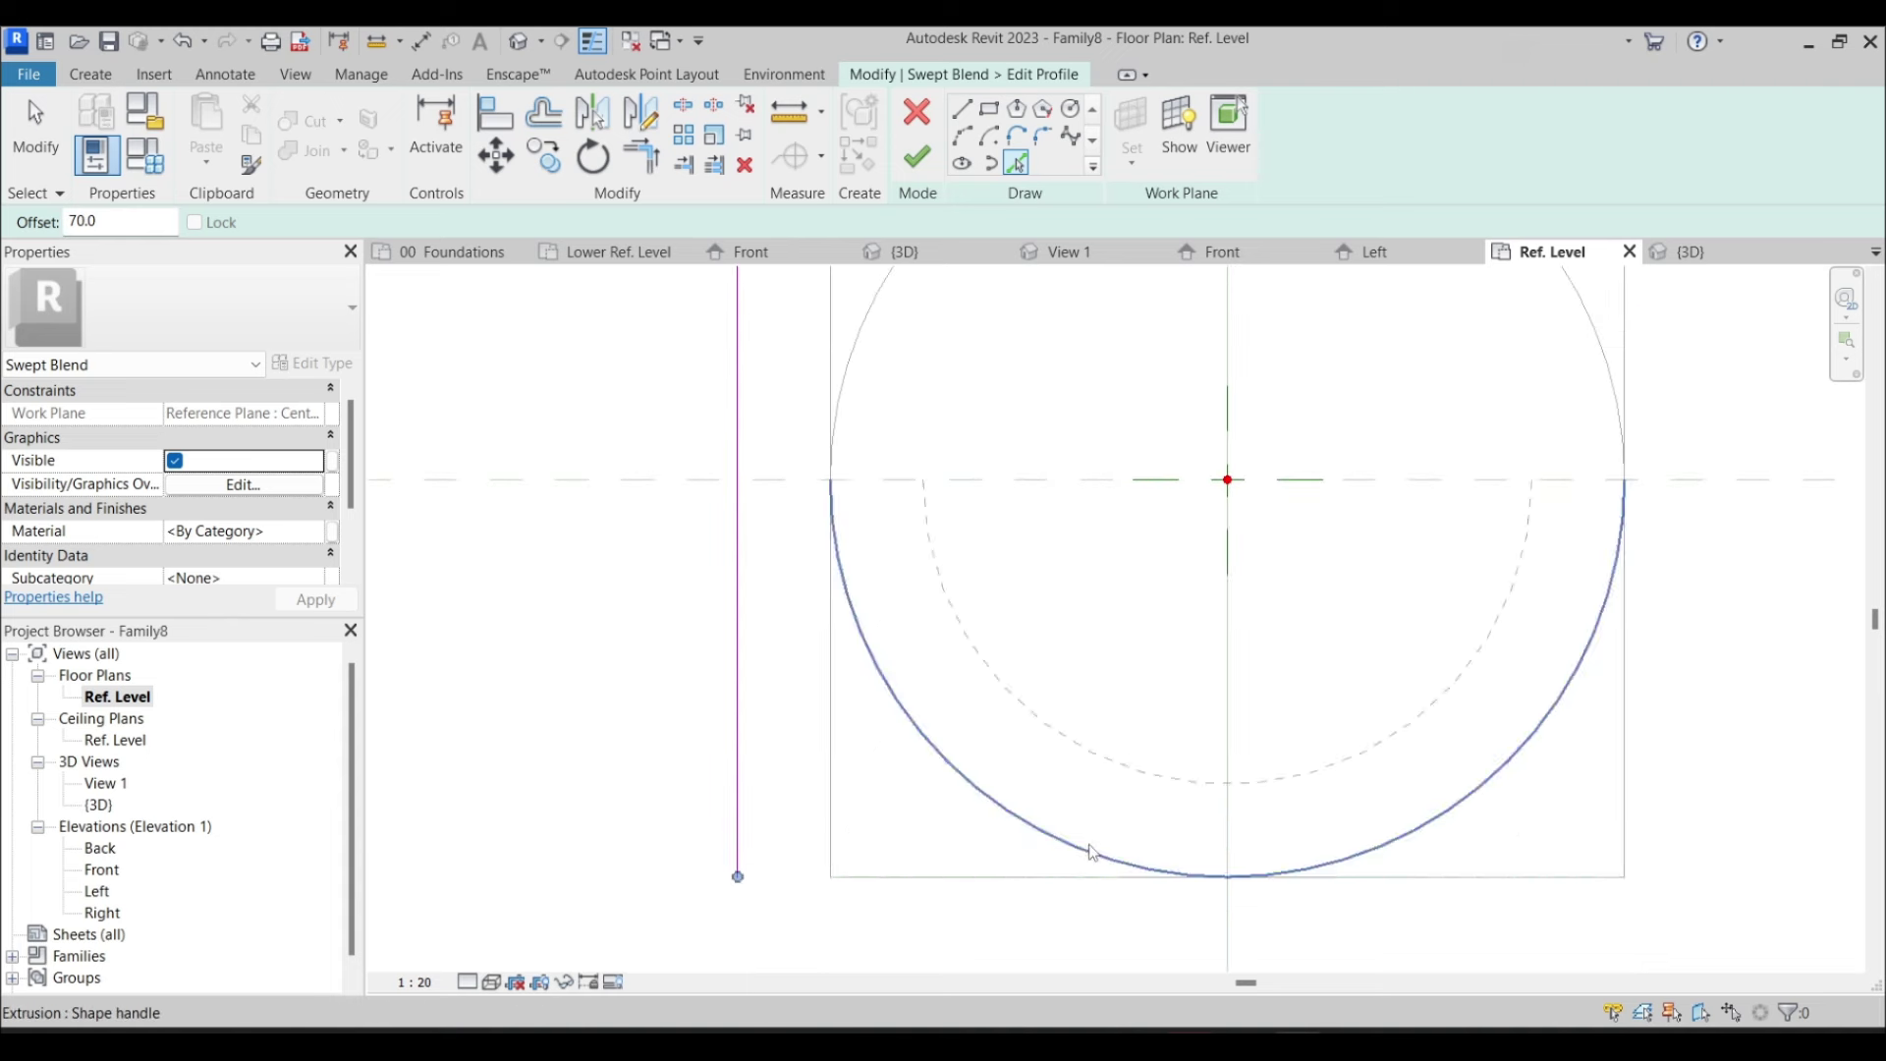
{"action": "left_click", "coordinate": [1058, 897]}
{"action": "left_click", "coordinate": [1627, 665]}
{"action": "middle_click_drag", "start_coordinate": [1258, 285], "coordinate": [1154, 812]}
{"action": "left_click", "coordinate": [1157, 610]}
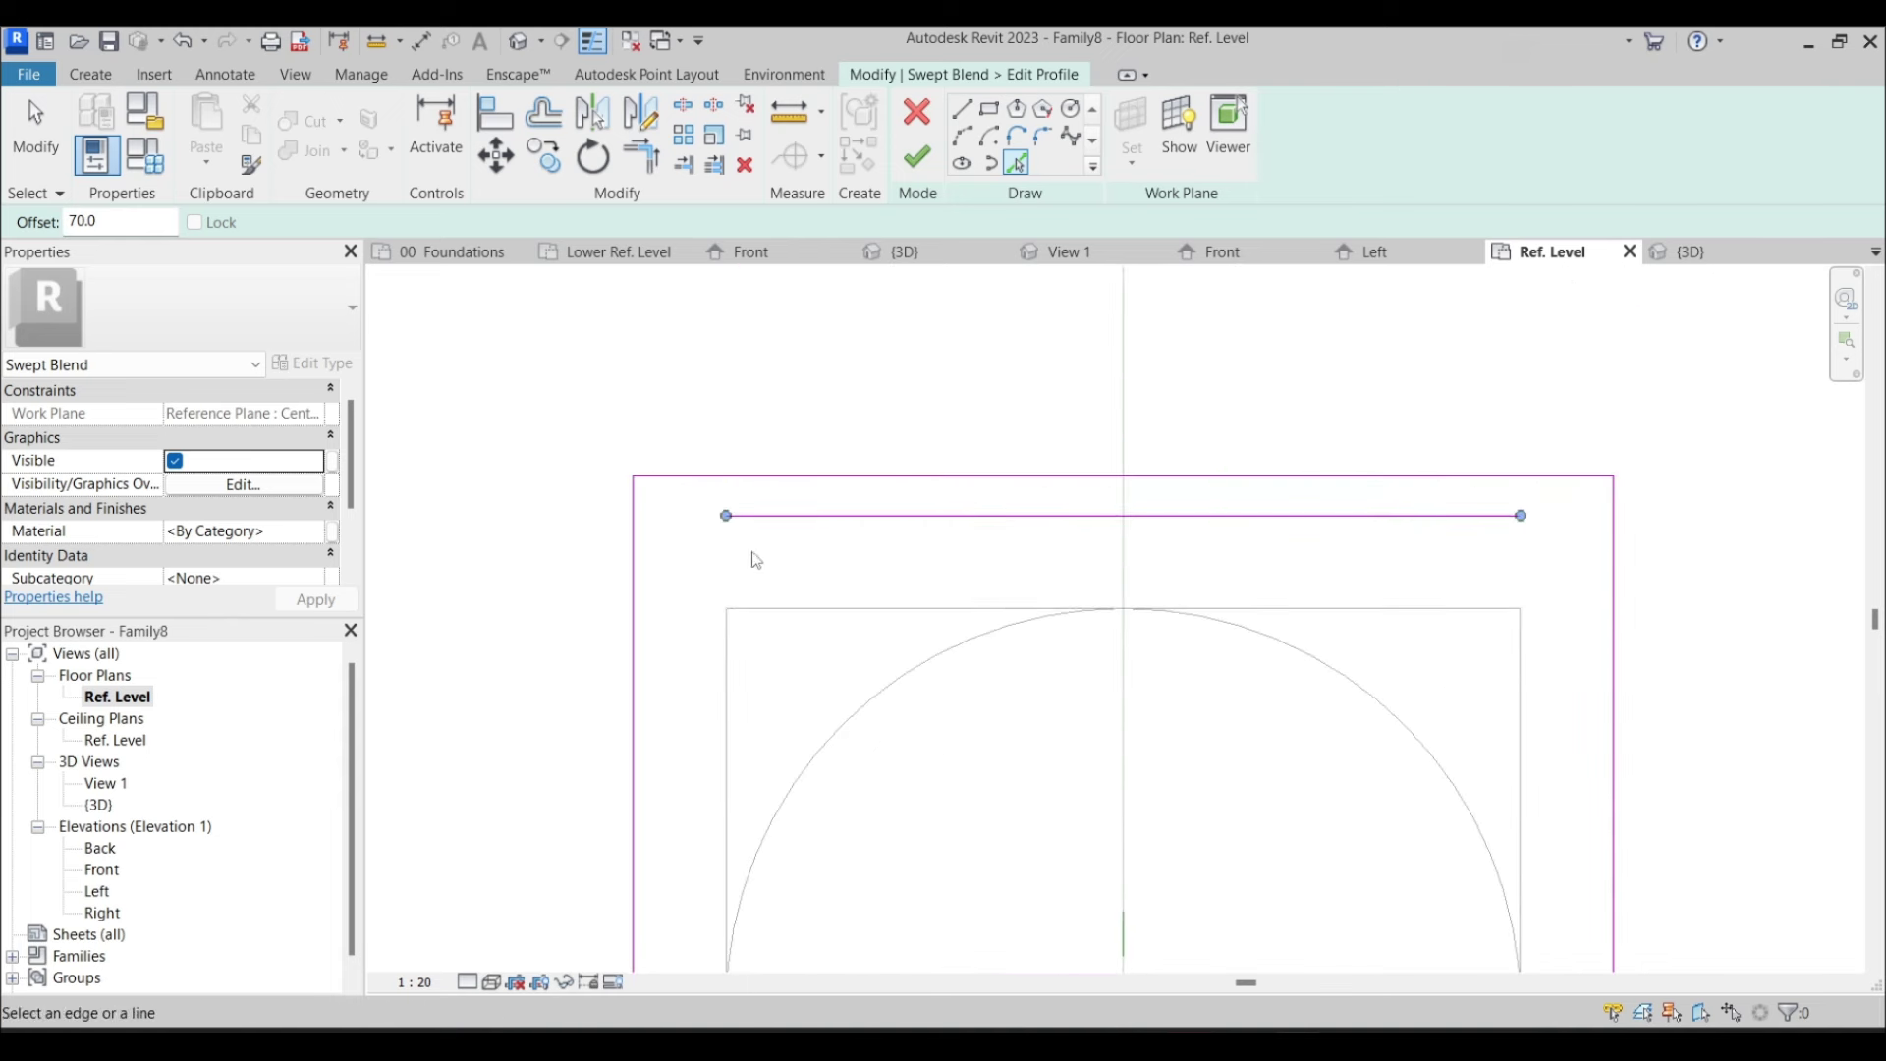
Trim the left offset line into corners with the top and bottom lines
{"action": "key", "text": "Escape"}
{"action": "key", "text": "t"}
{"action": "key", "text": "r"}
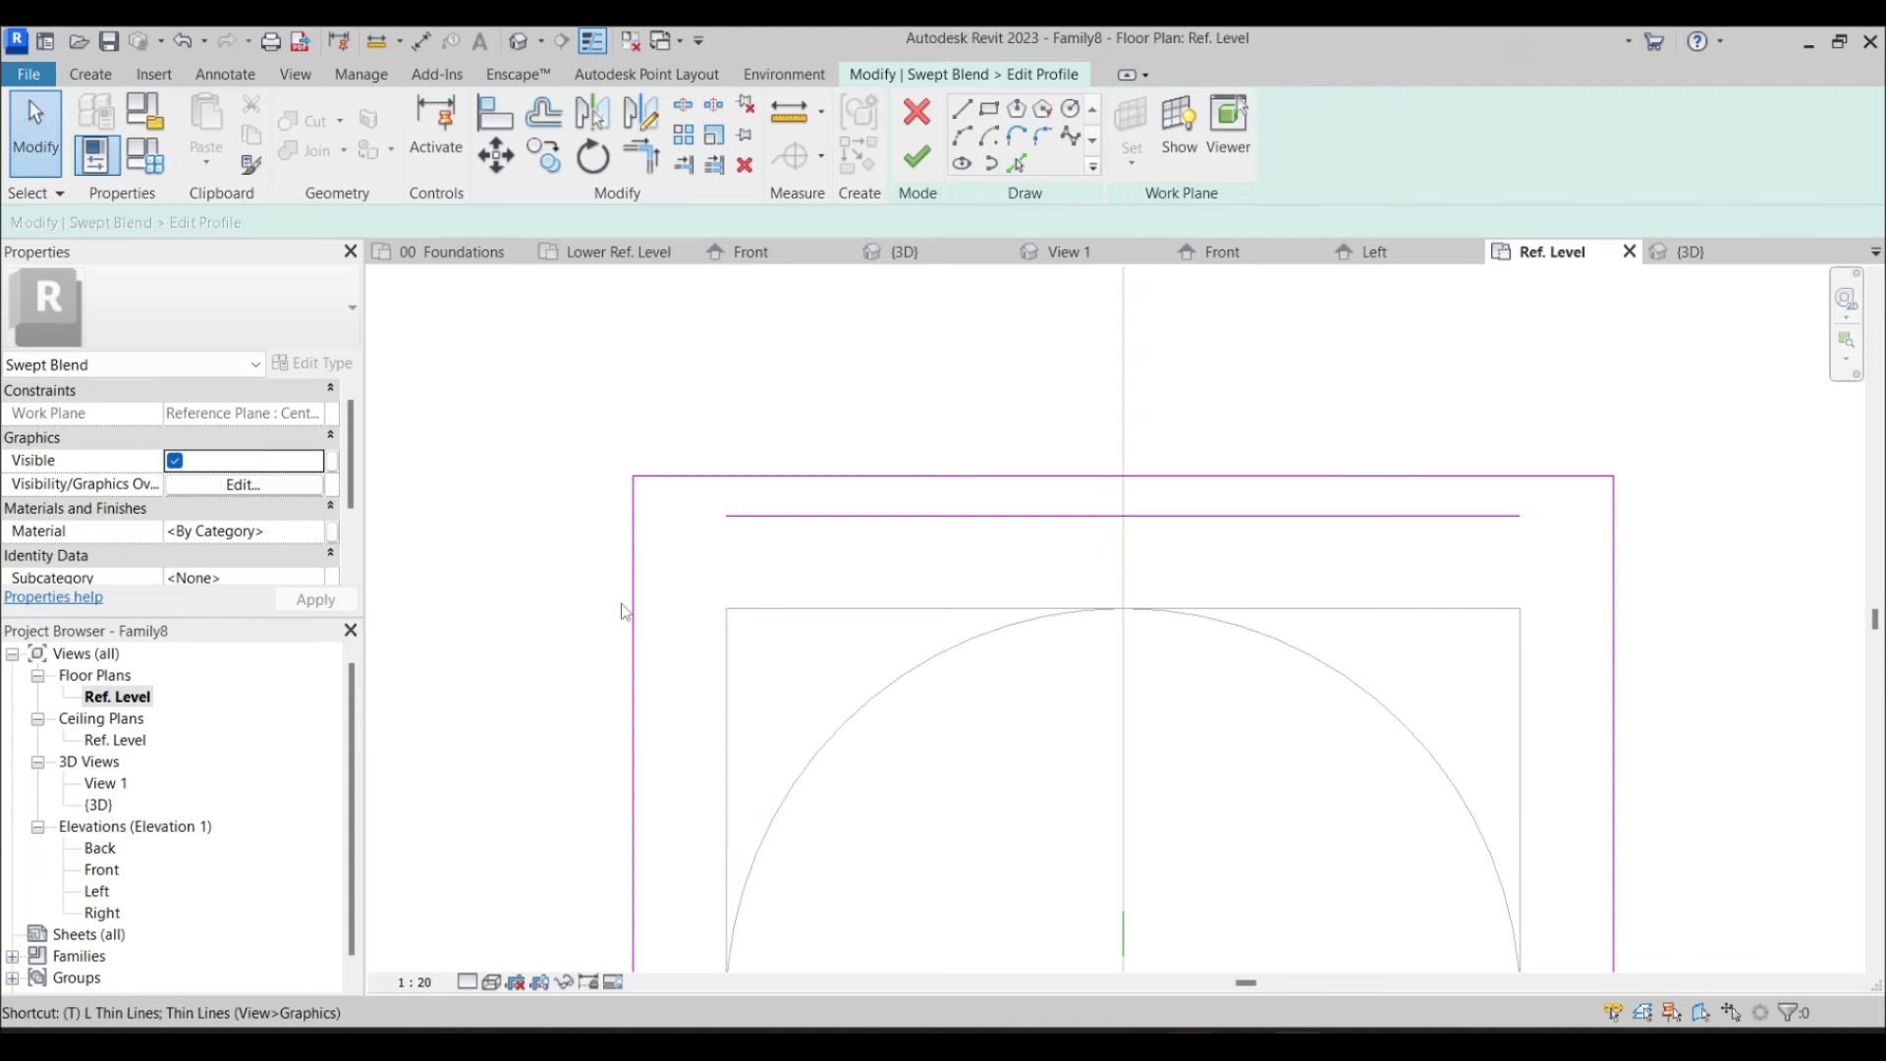
{"action": "left_click", "coordinate": [637, 623]}
{"action": "left_click", "coordinate": [841, 512]}
{"action": "scroll", "coordinate": [838, 530], "scroll_direction": "down", "scroll_amount": 2}
{"action": "middle_click_drag", "start_coordinate": [835, 546], "coordinate": [743, 247]}
{"action": "left_click", "coordinate": [615, 614]}
{"action": "left_click", "coordinate": [777, 864]}
{"action": "middle_click_drag", "start_coordinate": [1237, 535], "coordinate": [1256, 816]}
{"action": "key", "text": "Escape"}
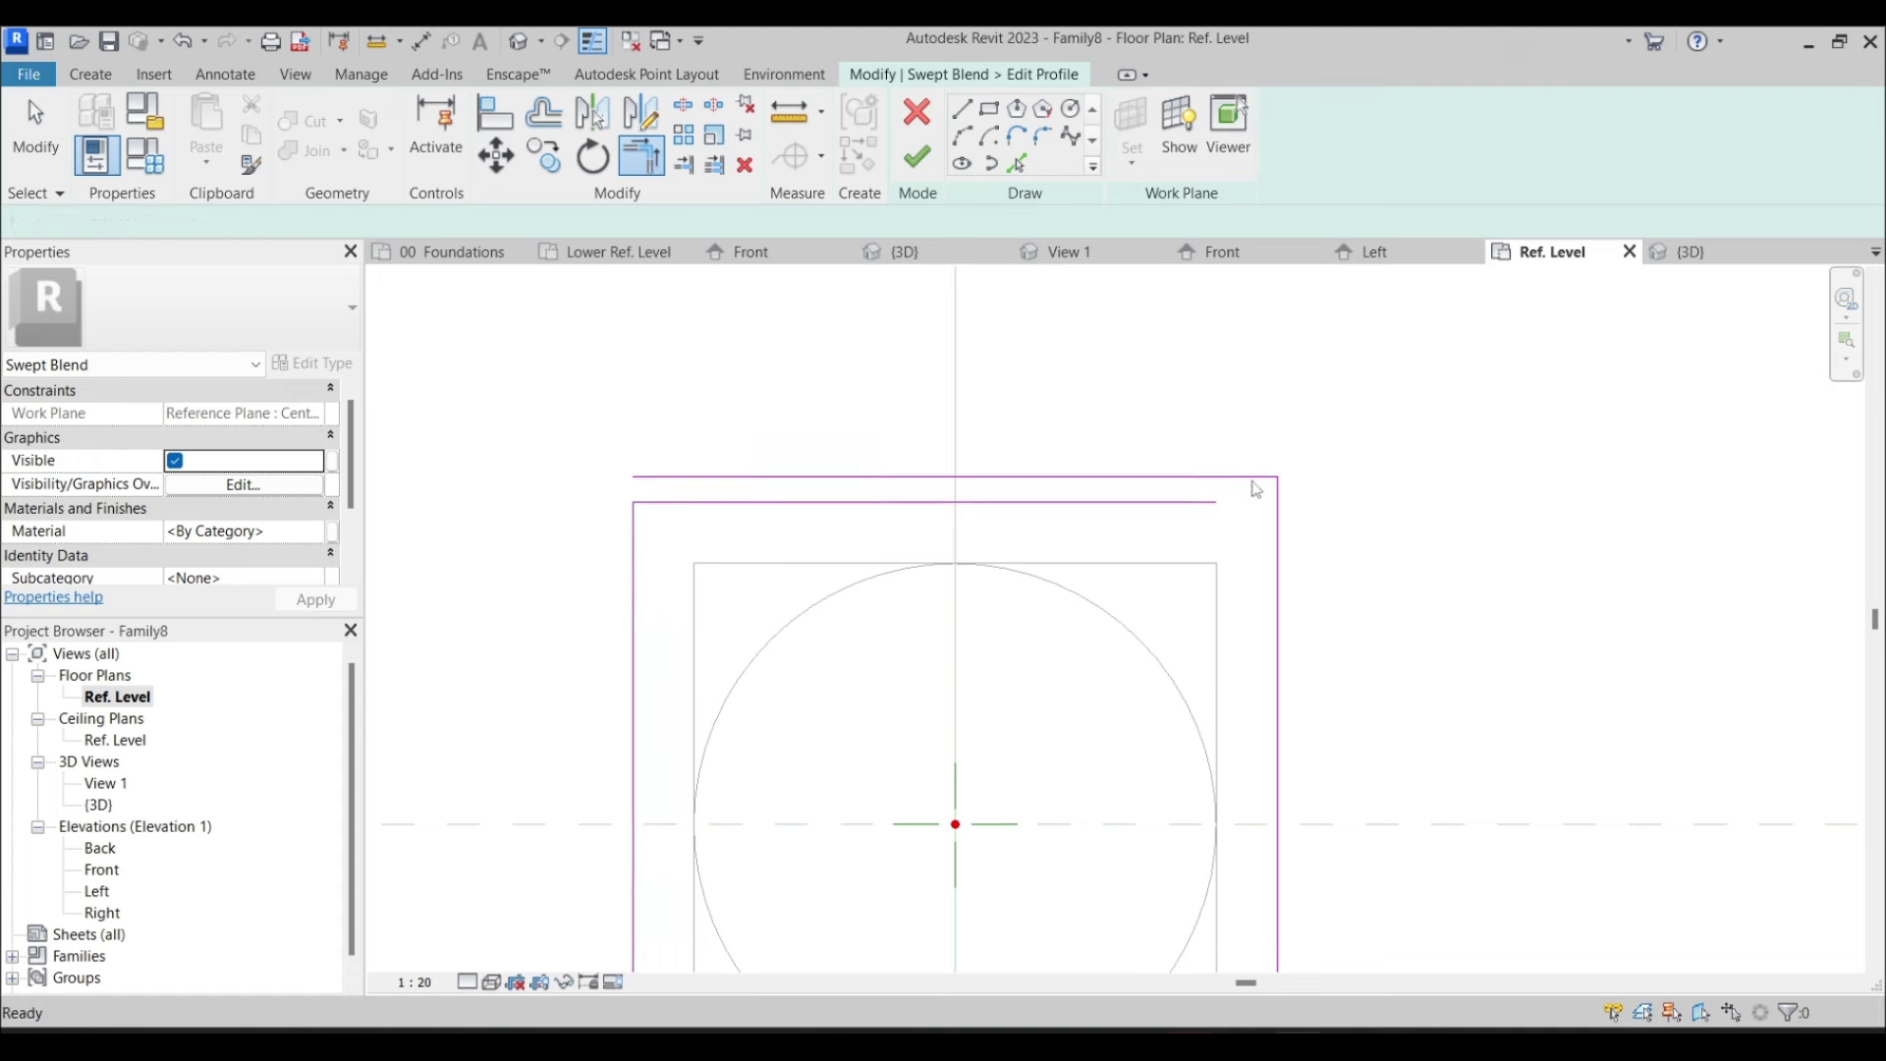
Trim the right offset line into a corner with the inner top line
{"action": "key", "text": "t"}
{"action": "key", "text": "r"}
{"action": "left_click", "coordinate": [1281, 576]}
{"action": "left_click", "coordinate": [1211, 505]}
{"action": "key", "text": "Escape"}
Delete the leftover outer top line and finish both the profile and the swept blend
{"action": "left_click", "coordinate": [1203, 482]}
{"action": "key", "text": "Delete"}
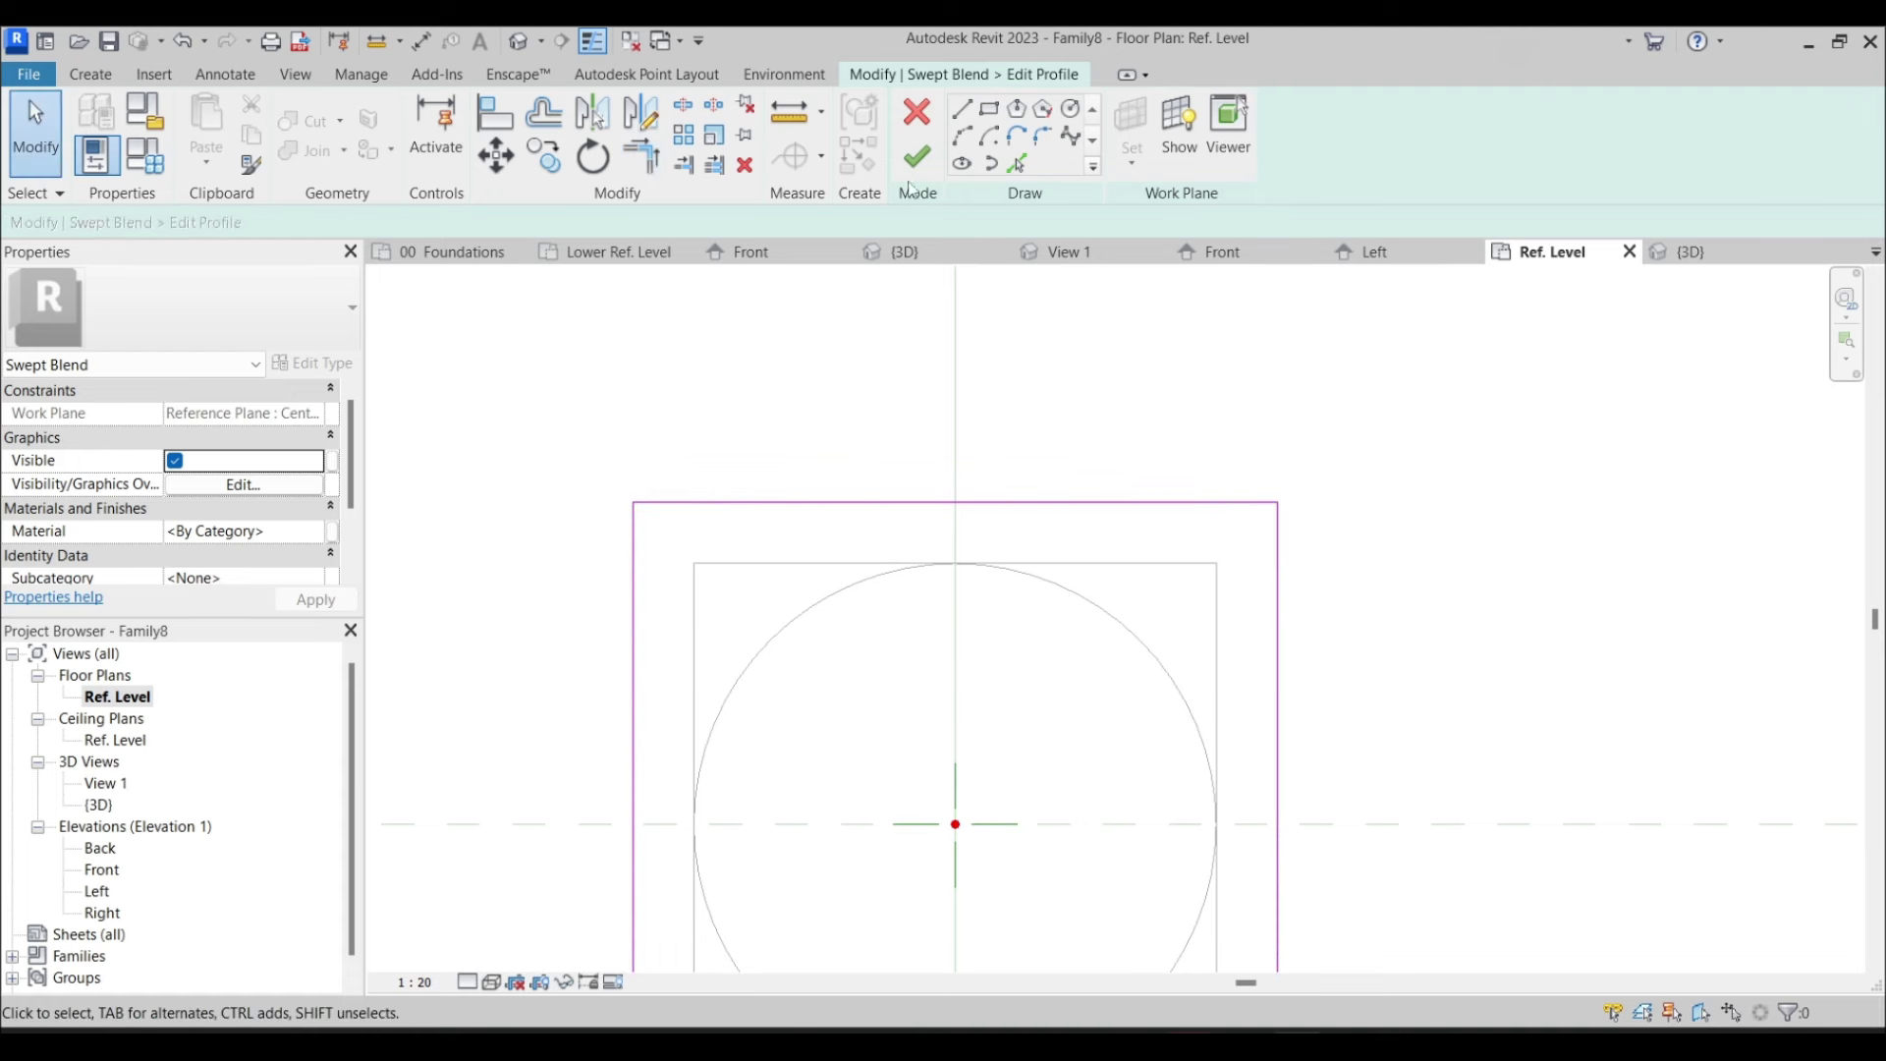
{"action": "left_click", "coordinate": [917, 157]}
{"action": "left_click", "coordinate": [916, 157]}
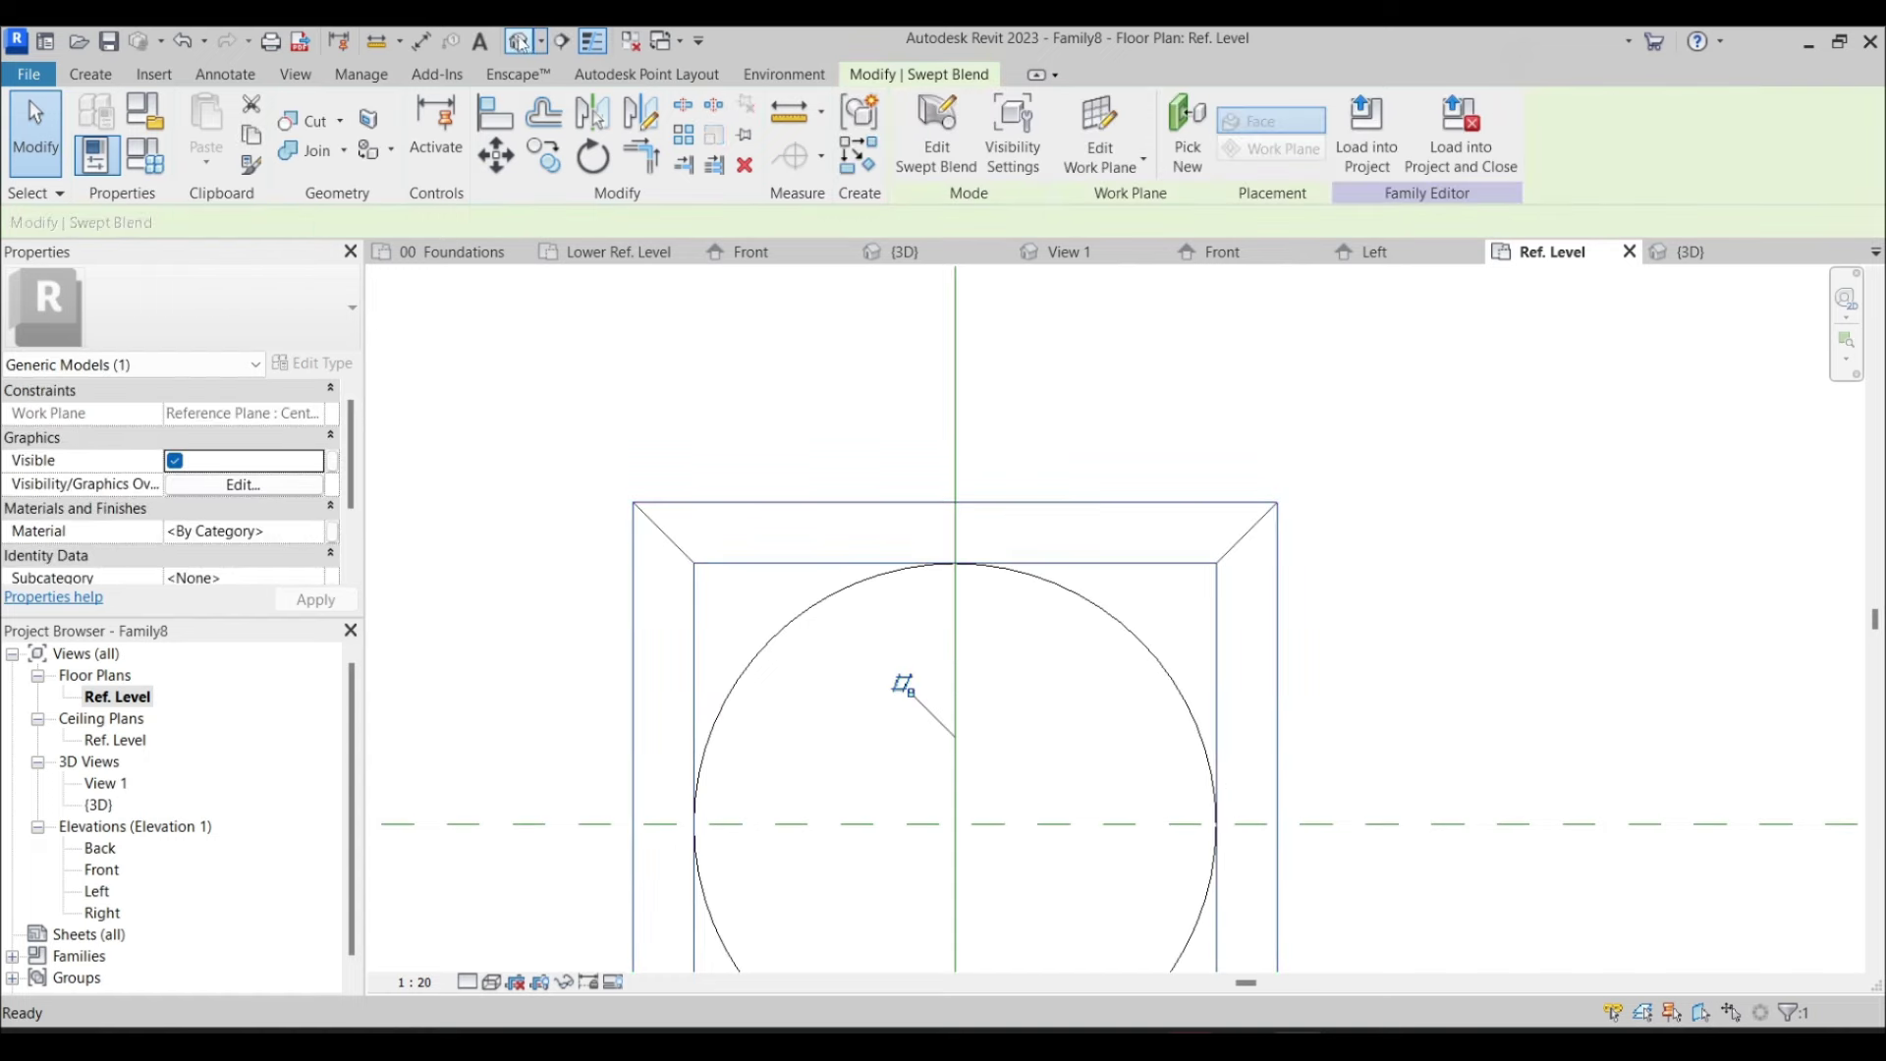
{"action": "left_click", "coordinate": [521, 42]}
In 3D, select the swept-blend plate and assign it Concrete, C45/55 found by searching 'concrete'
{"action": "scroll", "coordinate": [1028, 475], "scroll_direction": "down", "scroll_amount": 2}
{"action": "middle_click_drag", "start_coordinate": [1042, 476], "coordinate": [1511, 440], "text": "shift"}
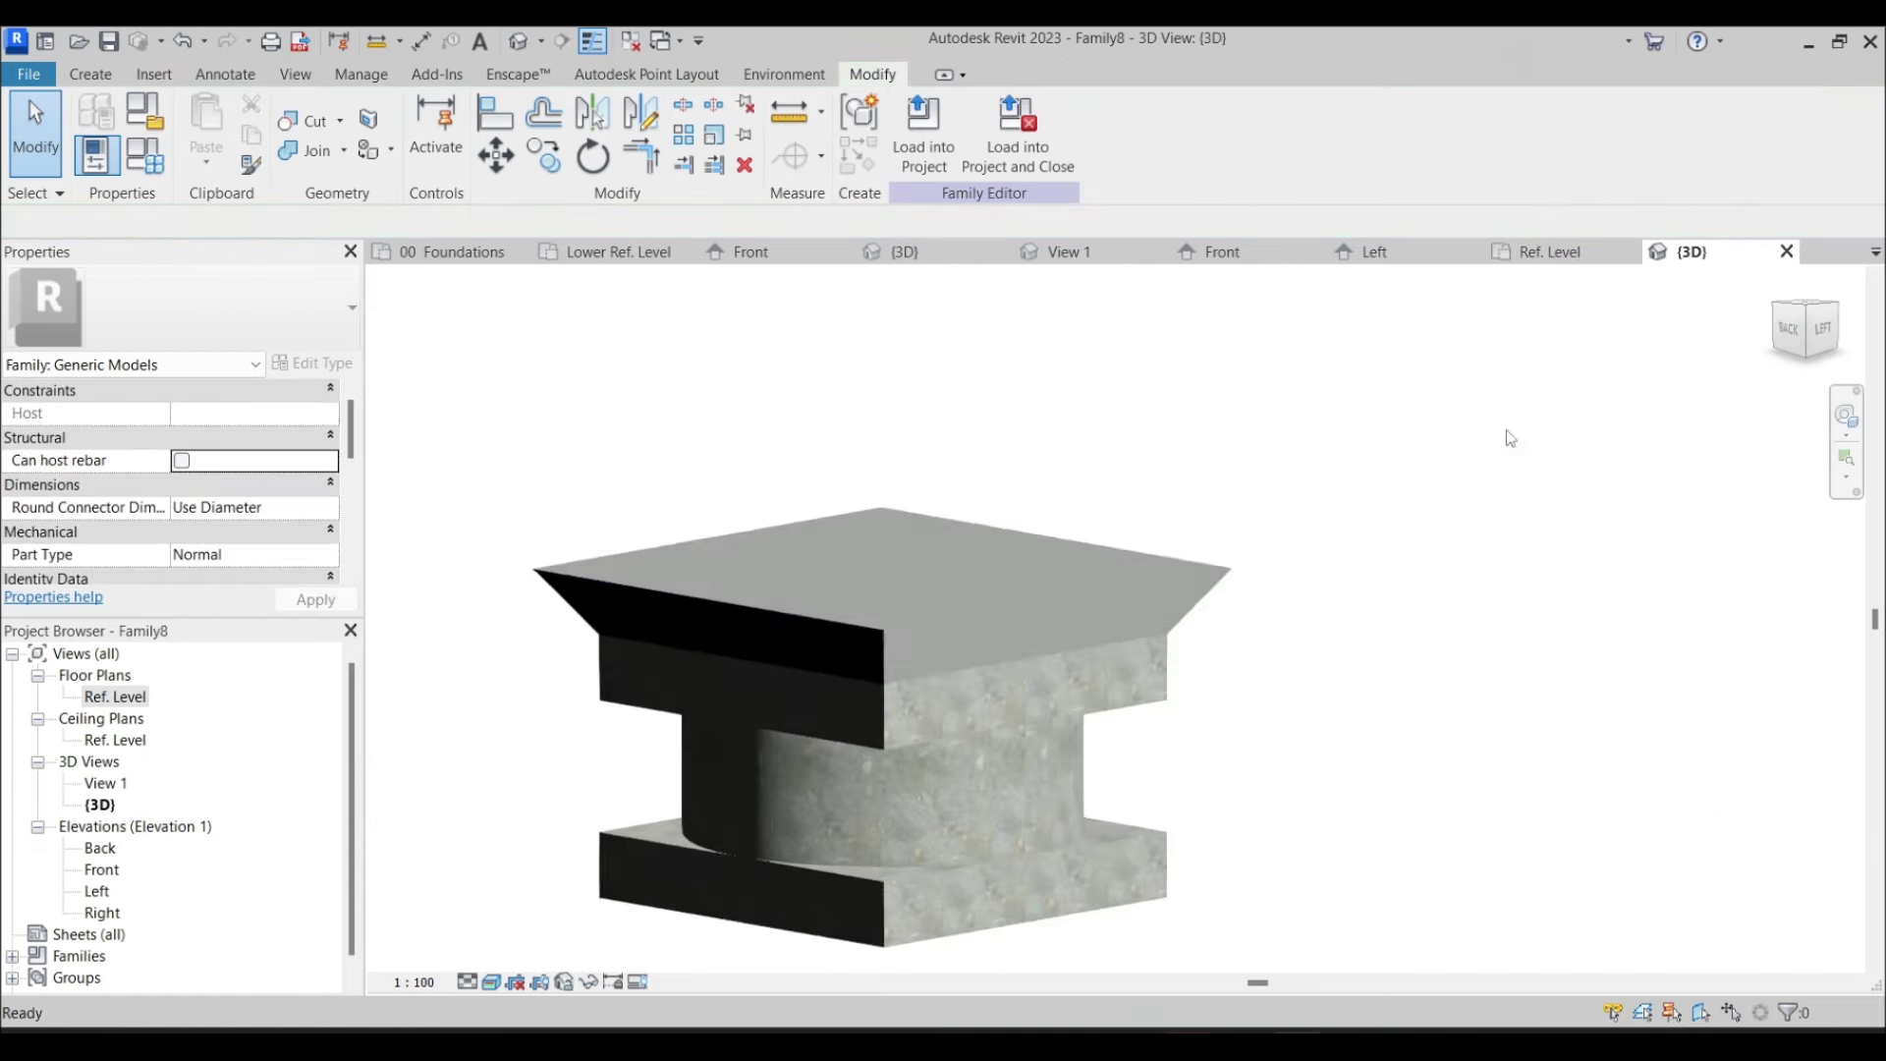
{"action": "left_click", "coordinate": [953, 615]}
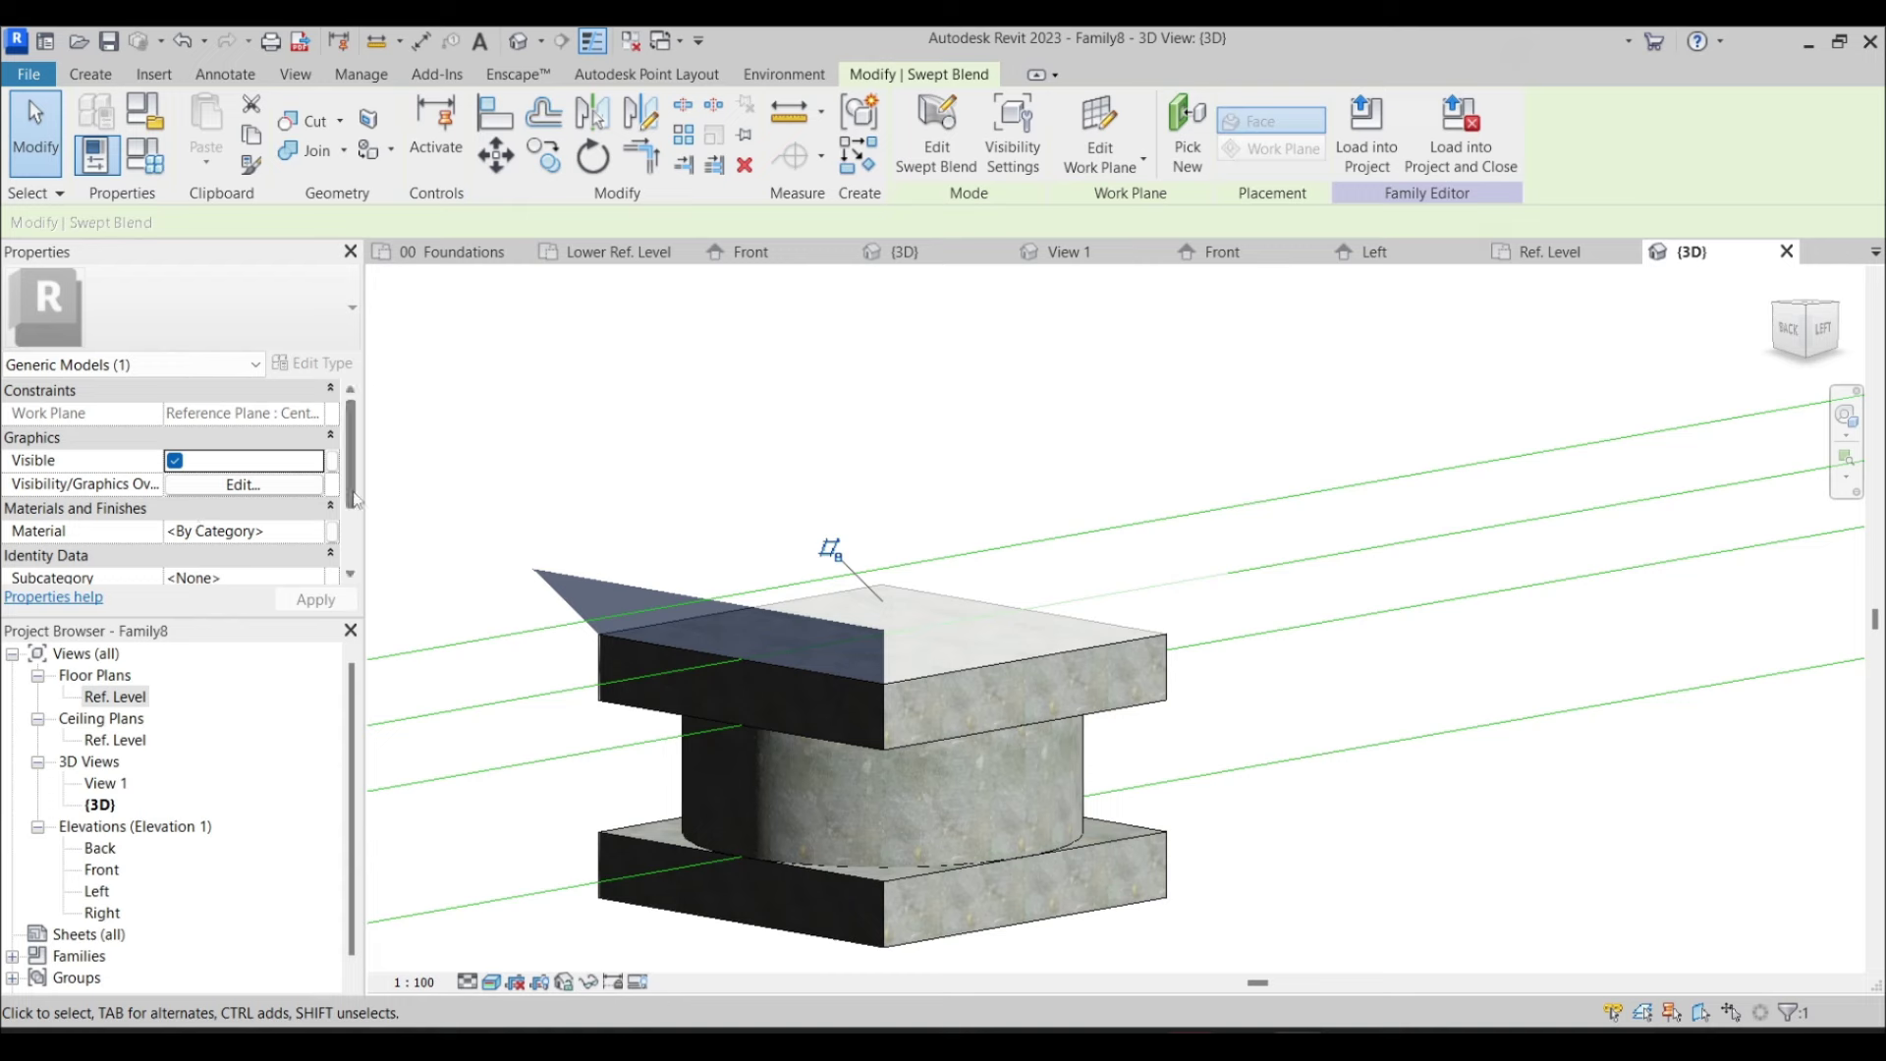
{"action": "left_click", "coordinate": [314, 531]}
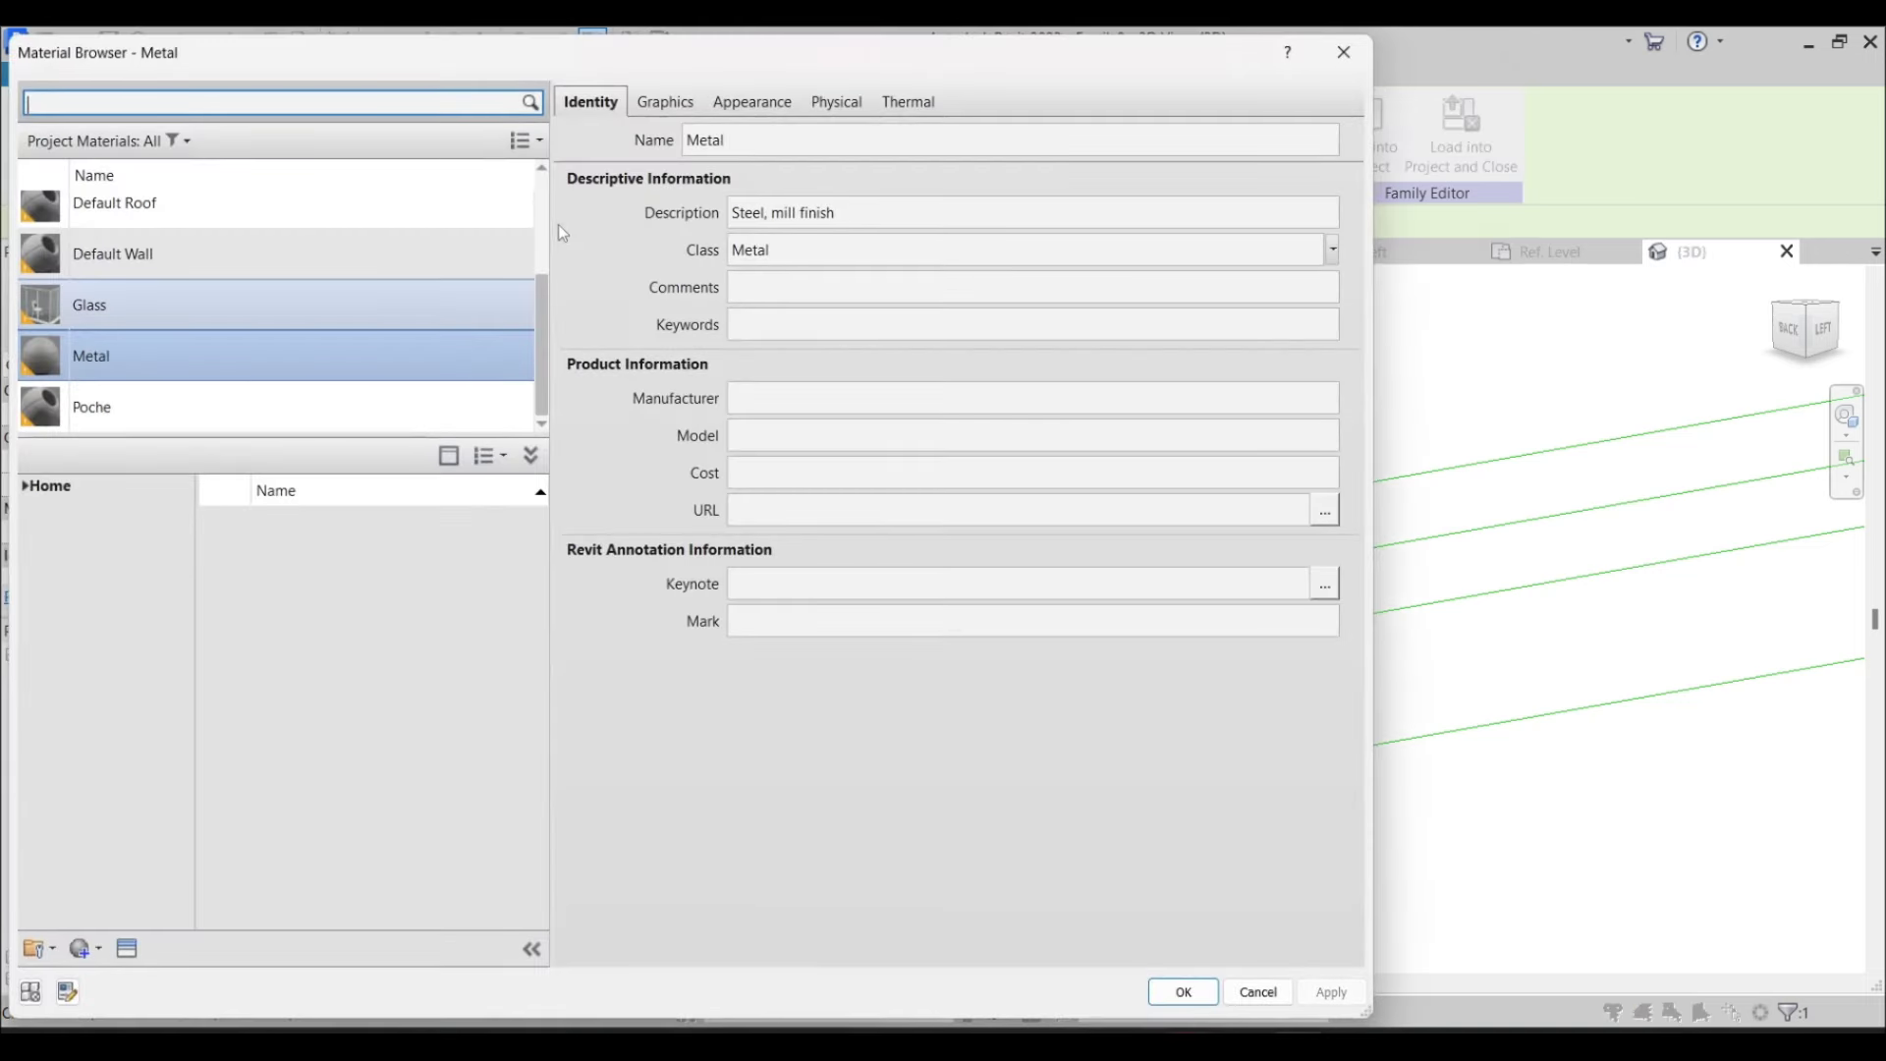
{"action": "type", "text": "conc"}
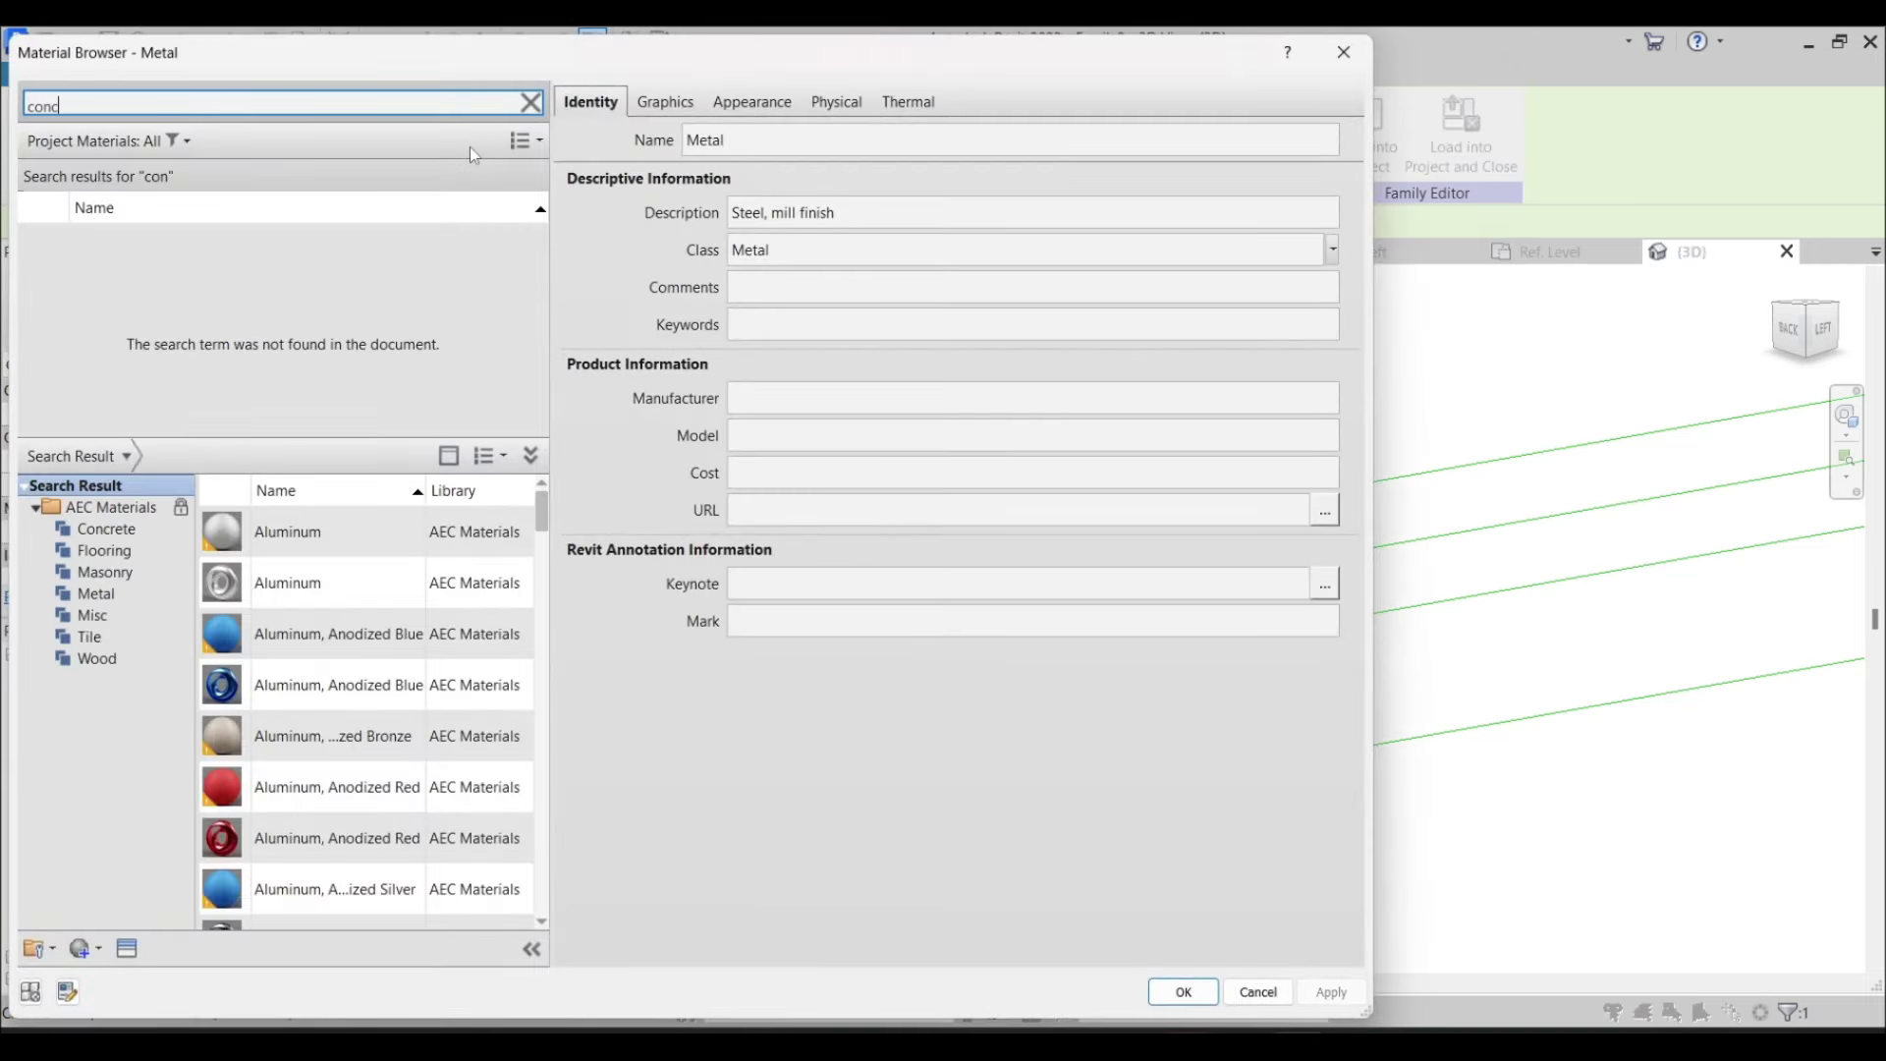
{"action": "type", "text": "rete"}
{"action": "scroll", "coordinate": [345, 644], "scroll_direction": "down", "scroll_amount": 5}
{"action": "scroll", "coordinate": [364, 671], "scroll_direction": "down", "scroll_amount": 6}
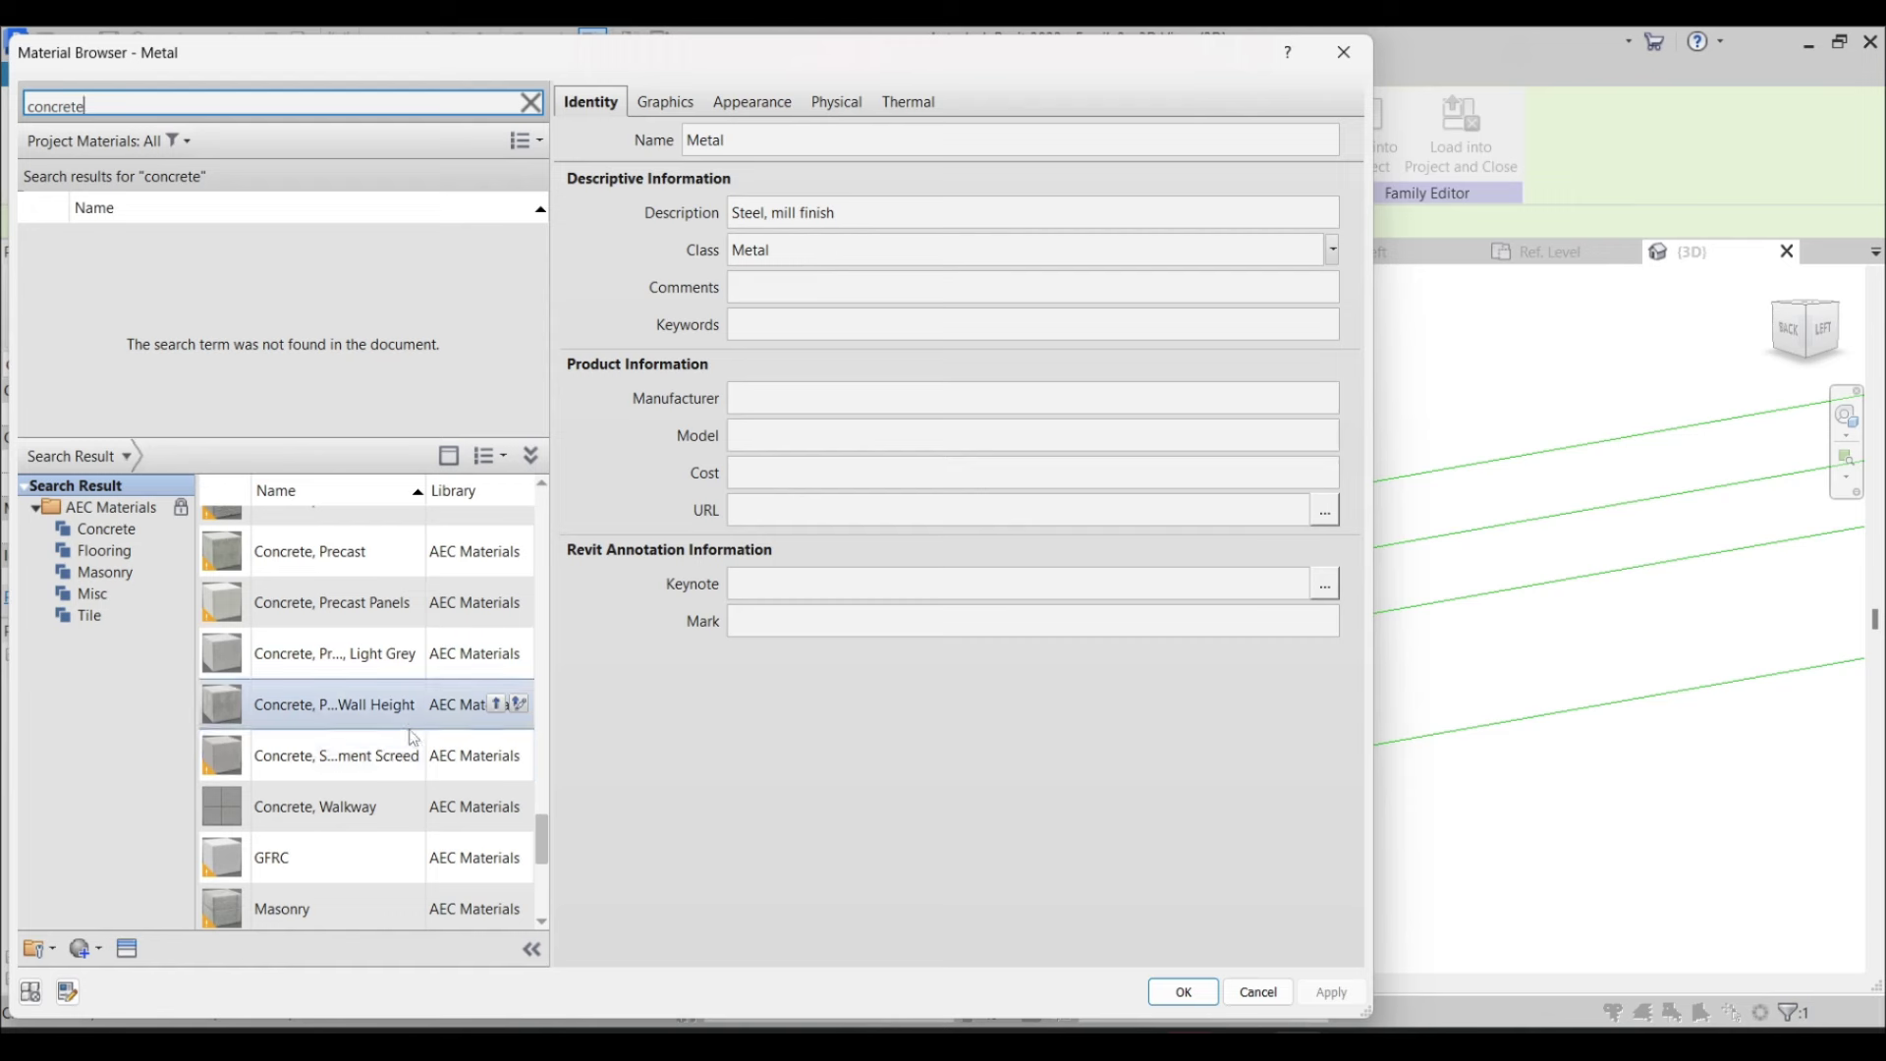
{"action": "scroll", "coordinate": [416, 711], "scroll_direction": "up", "scroll_amount": 5}
{"action": "scroll", "coordinate": [411, 651], "scroll_direction": "up", "scroll_amount": 8}
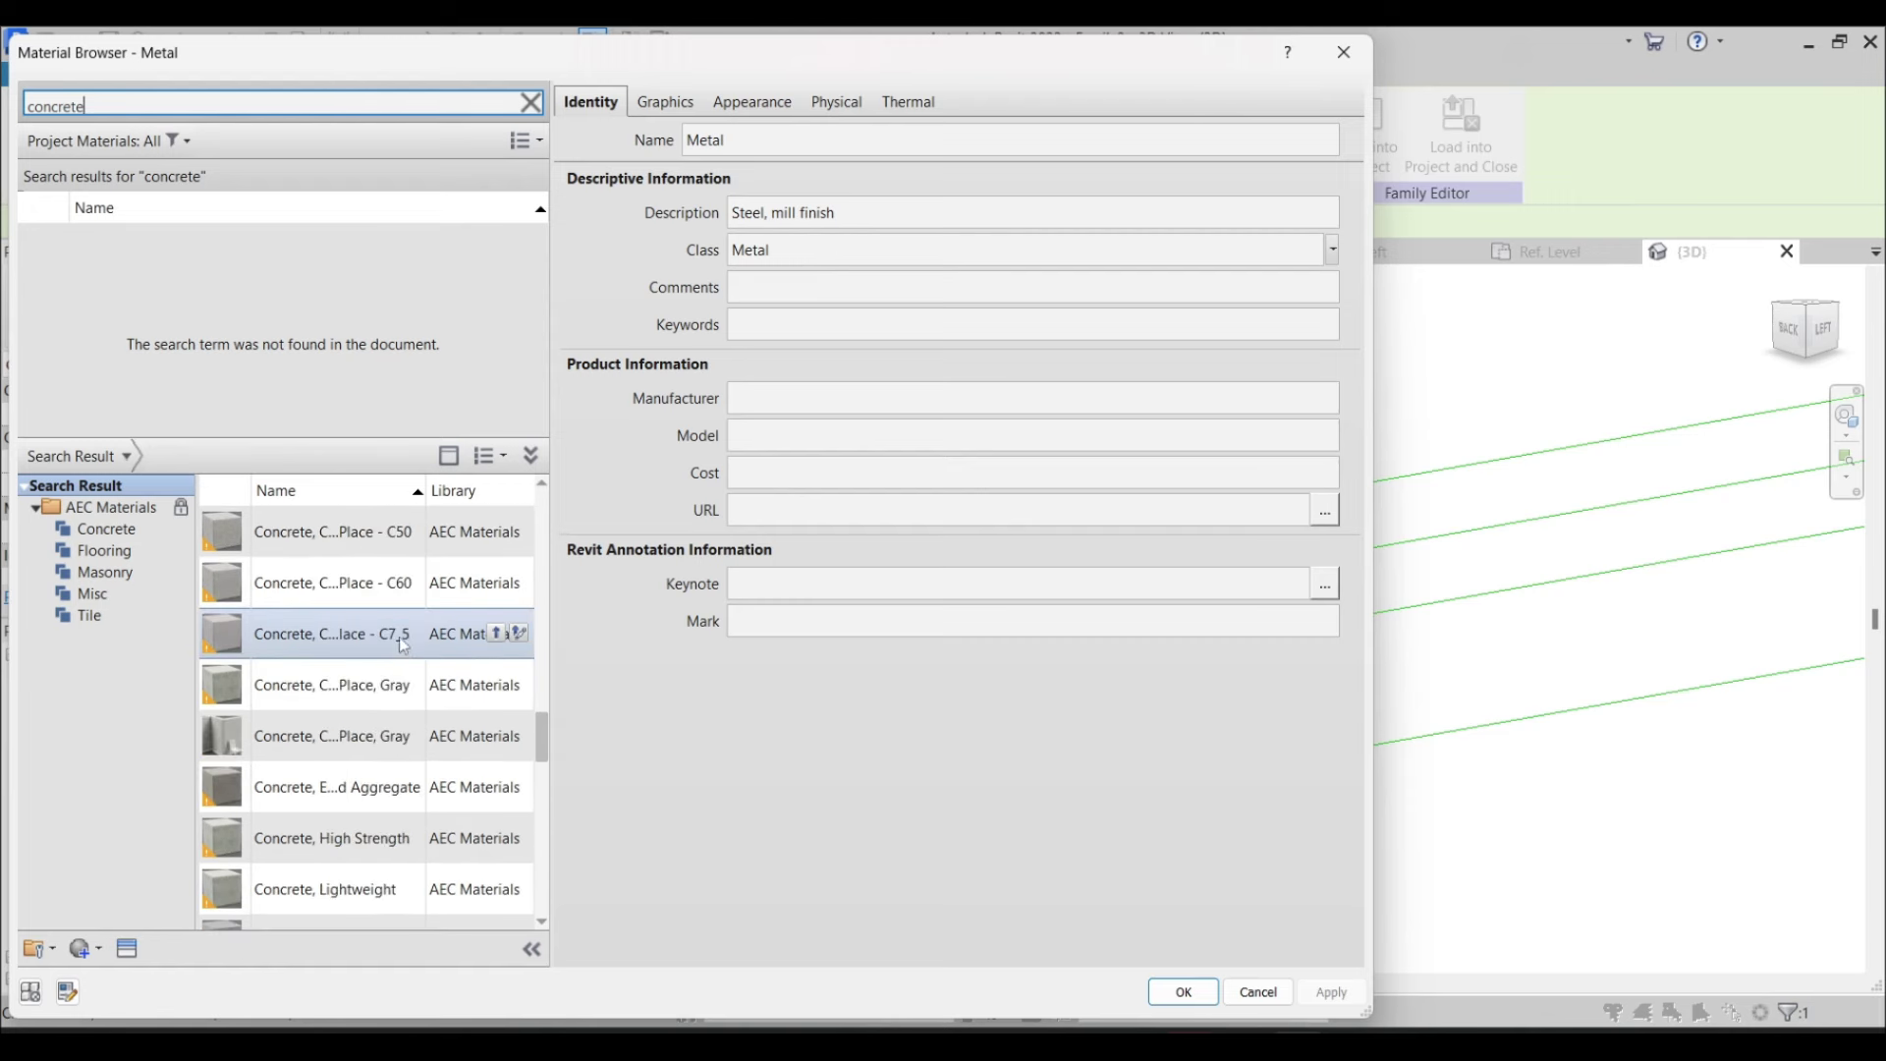
{"action": "scroll", "coordinate": [403, 633], "scroll_direction": "up", "scroll_amount": 5}
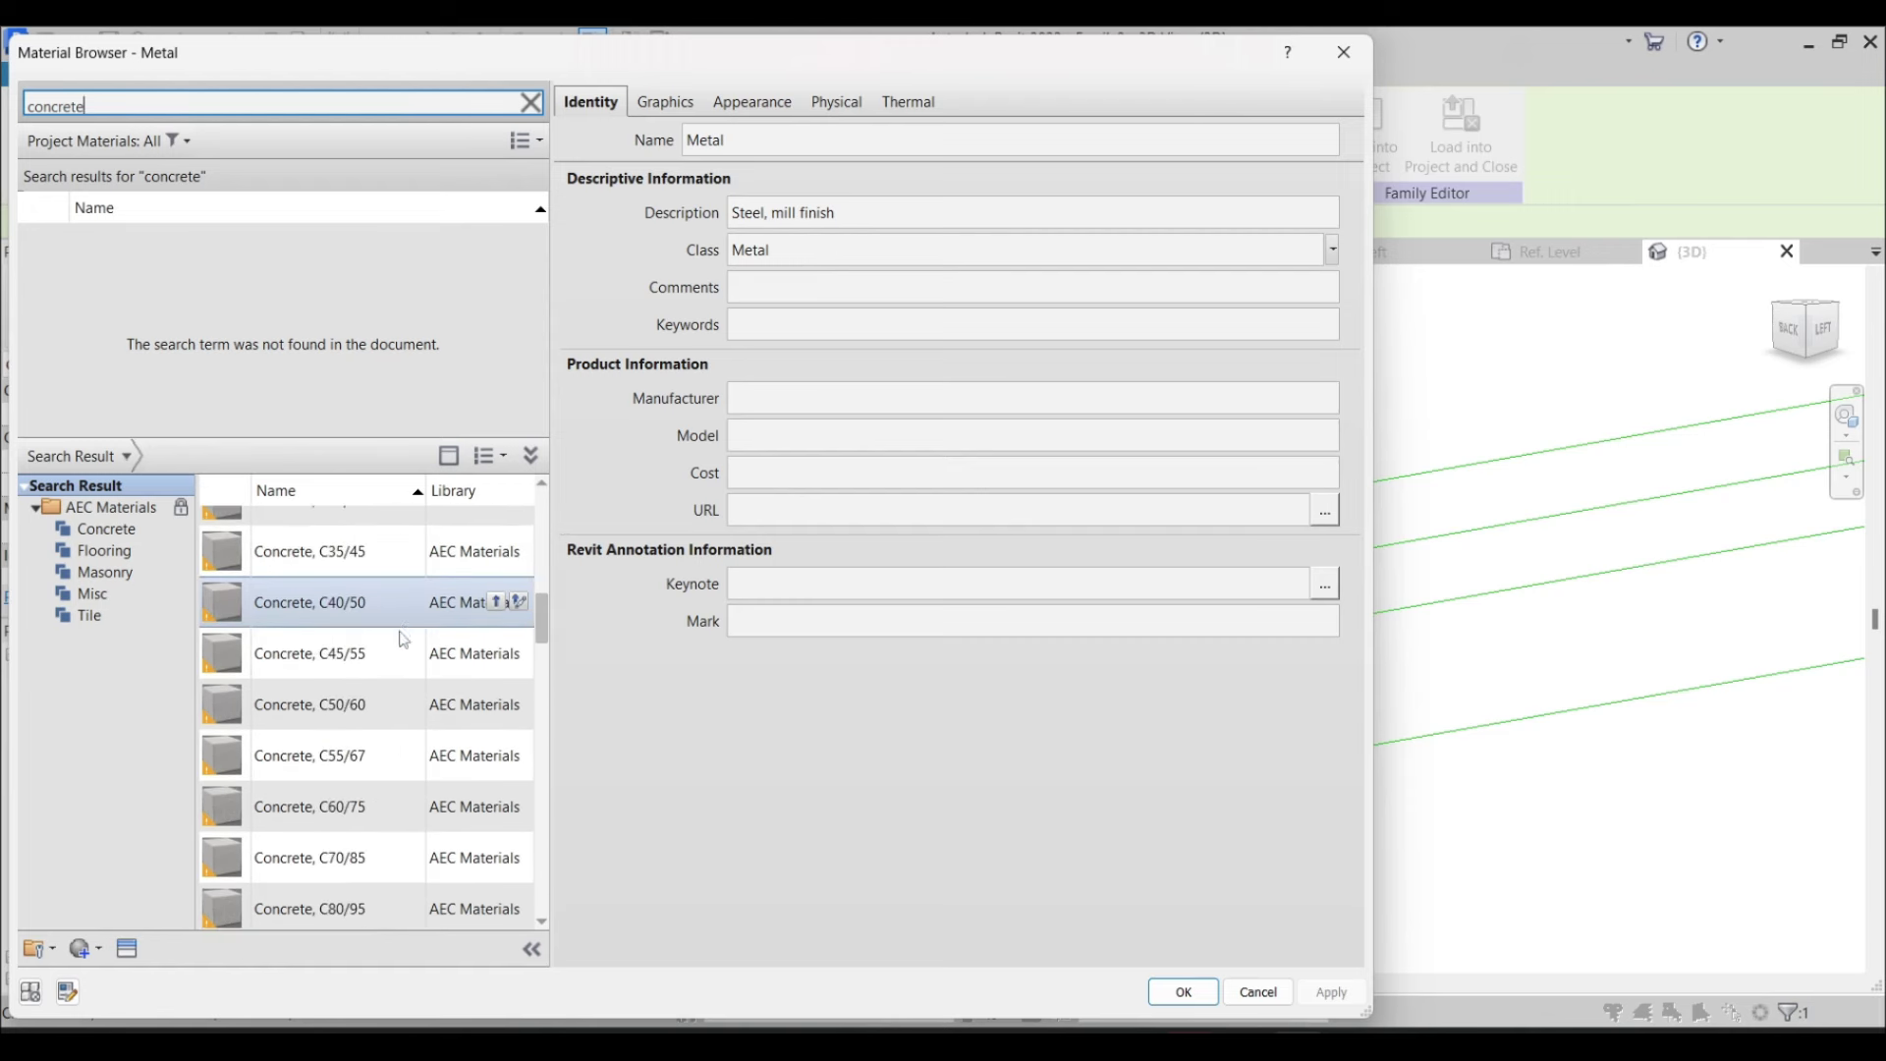
{"action": "left_click", "coordinate": [497, 653]}
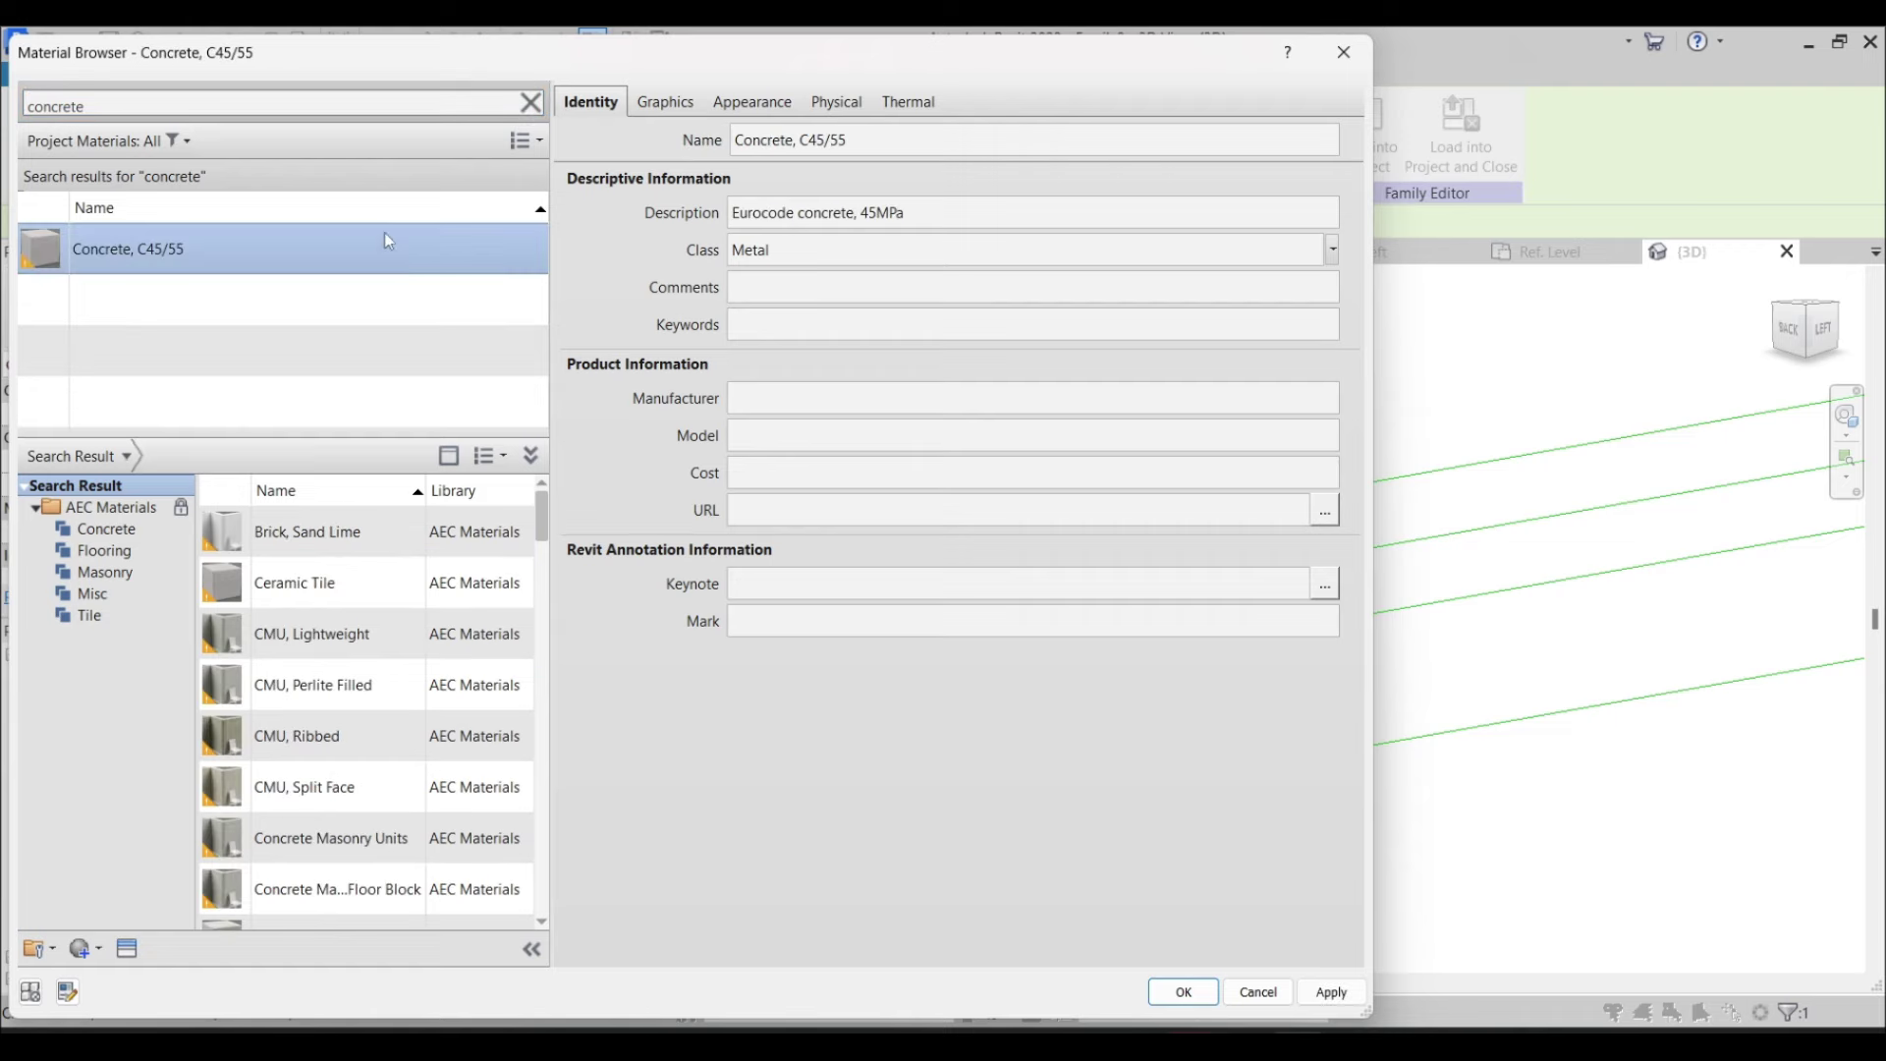
{"action": "key", "text": "Return"}
{"action": "left_click", "coordinate": [901, 429]}
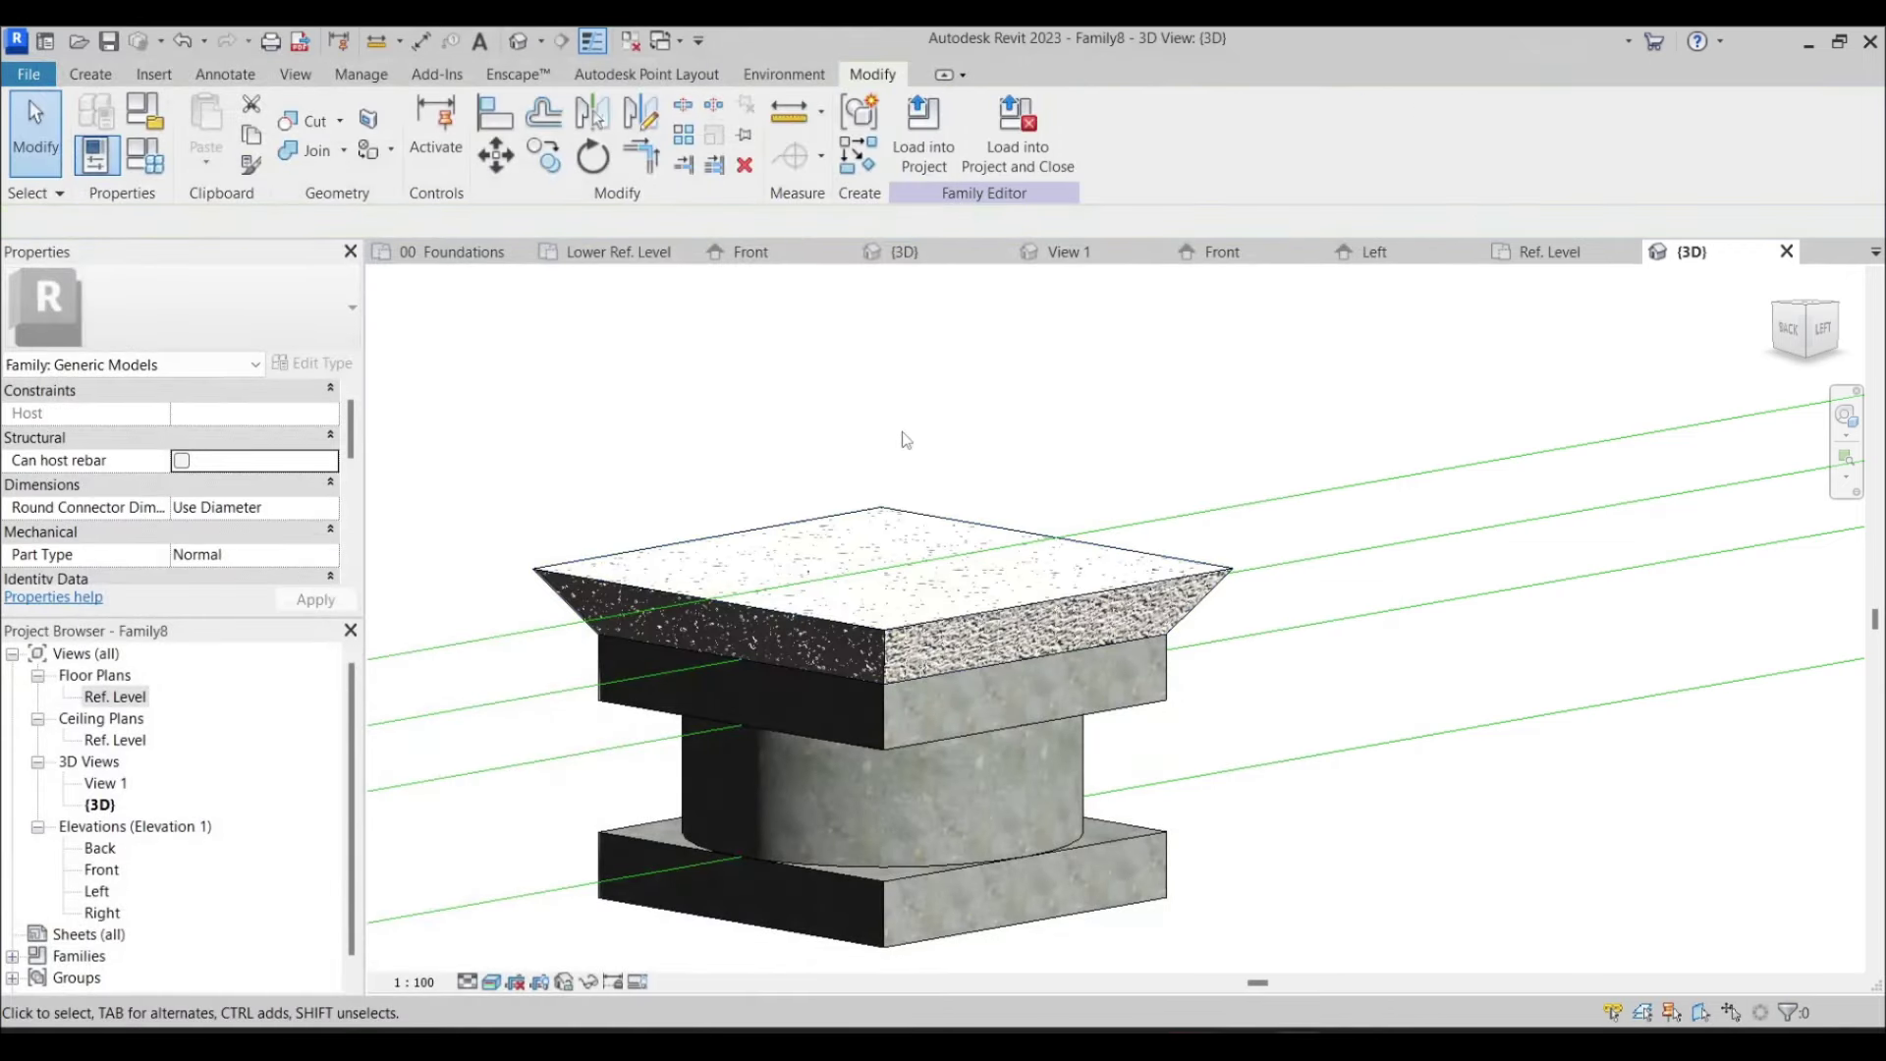
{"action": "scroll", "coordinate": [928, 436], "scroll_direction": "down", "scroll_amount": 4}
Load the bearing family Family8 into Project3 and open the 01 Piers plan
{"action": "middle_click_drag", "start_coordinate": [927, 430], "coordinate": [879, 536]}
{"action": "left_click", "coordinate": [912, 133]}
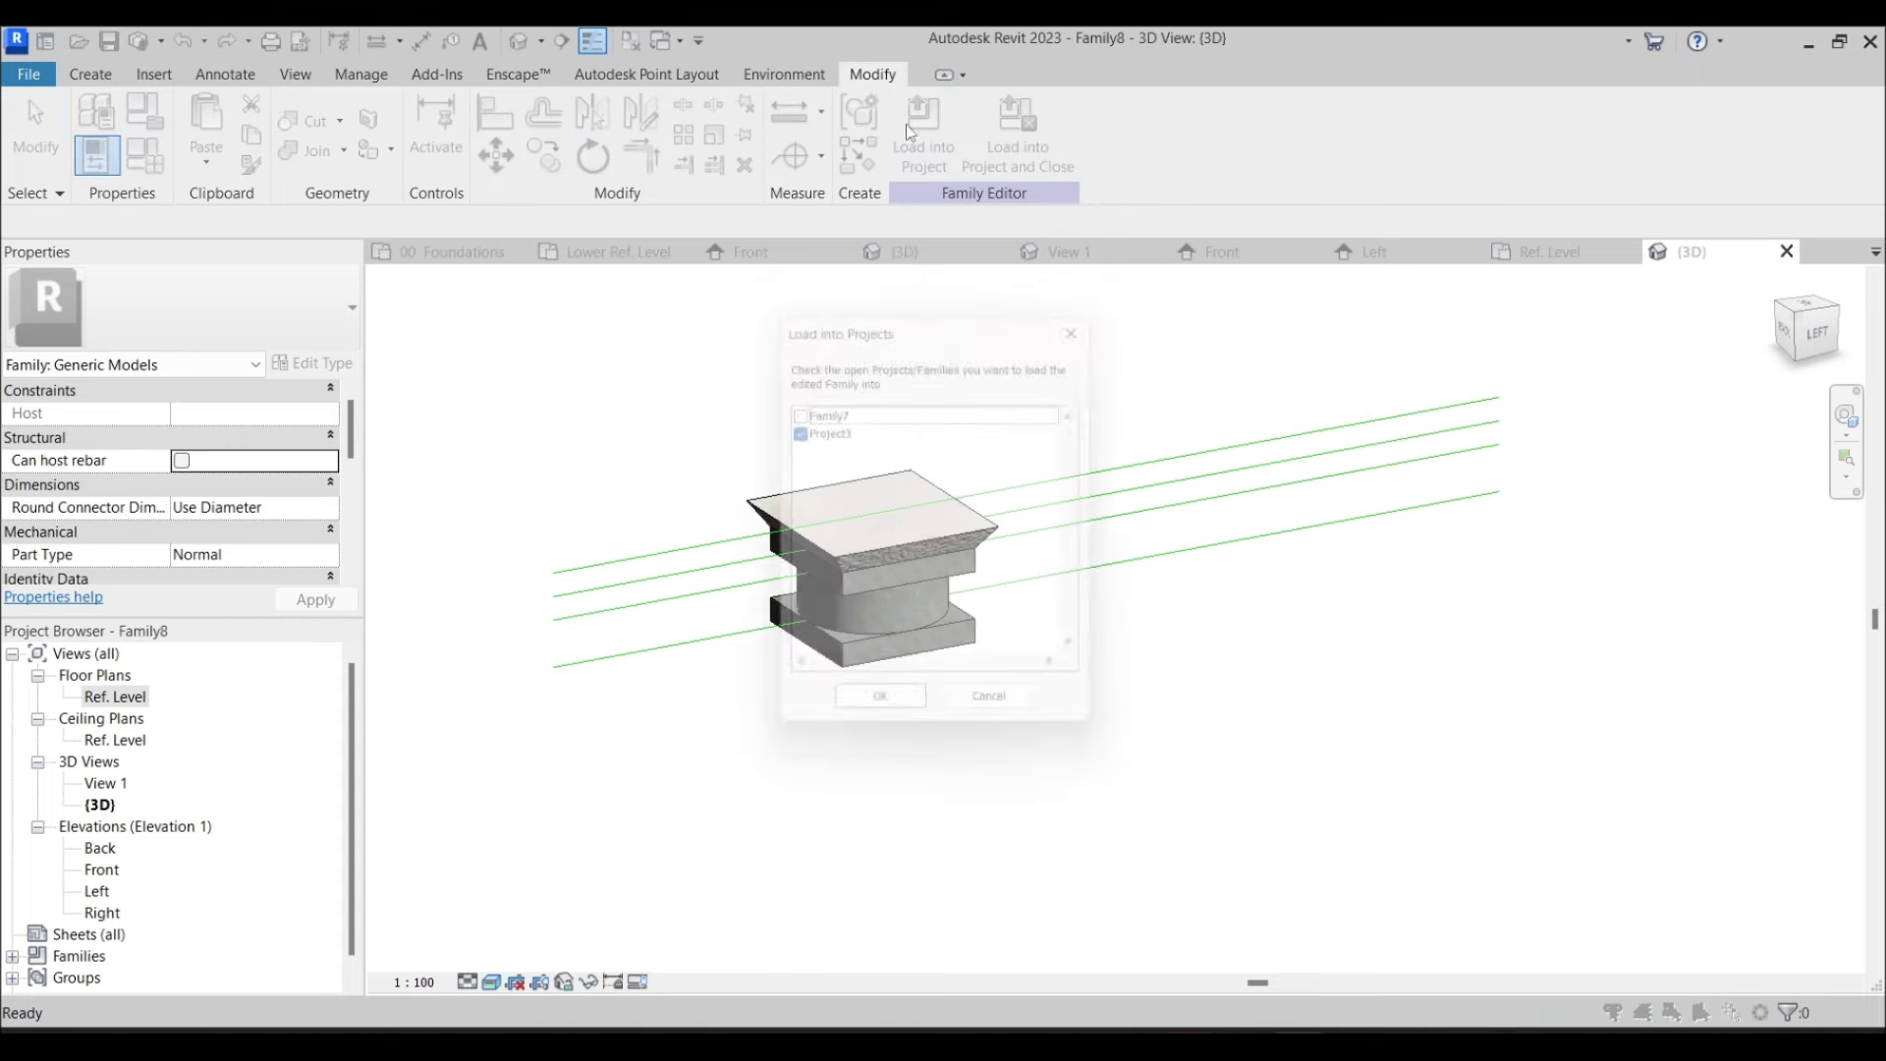
{"action": "left_click", "coordinate": [902, 731]}
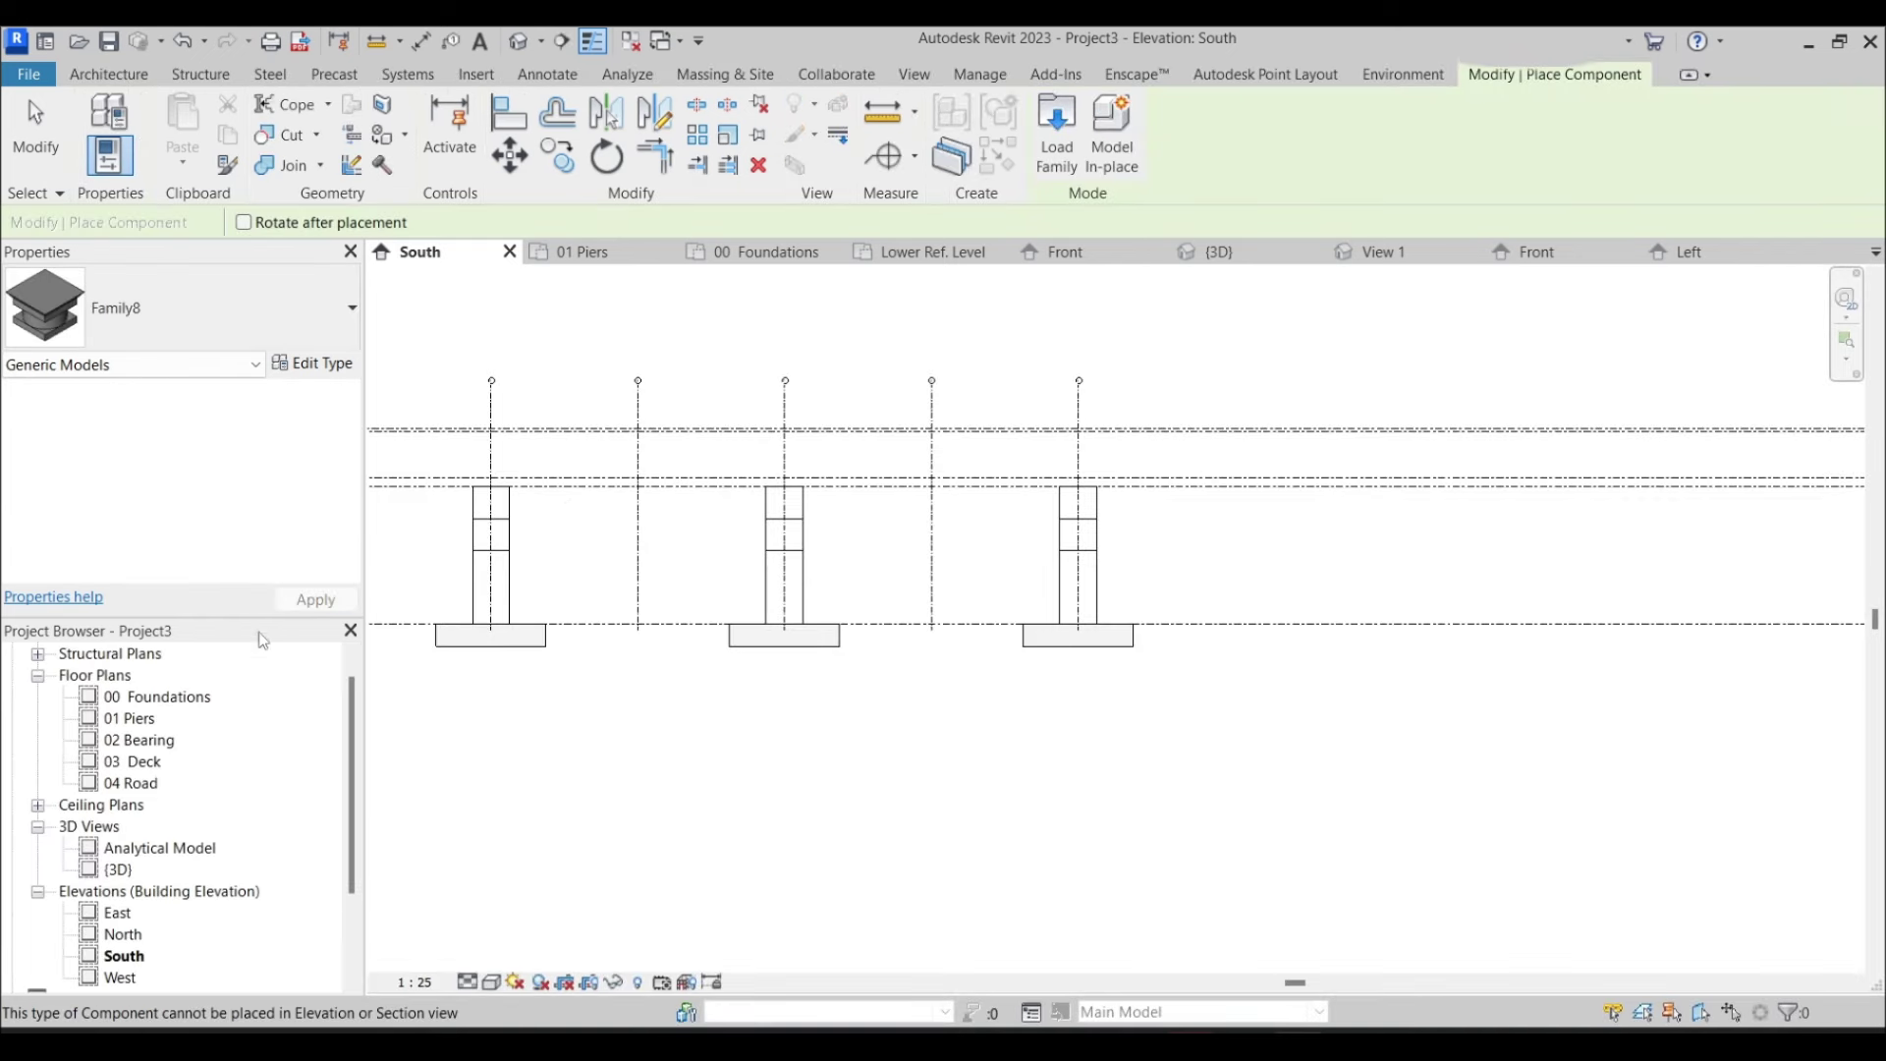
{"action": "scroll", "coordinate": [224, 751], "scroll_direction": "up", "scroll_amount": 1}
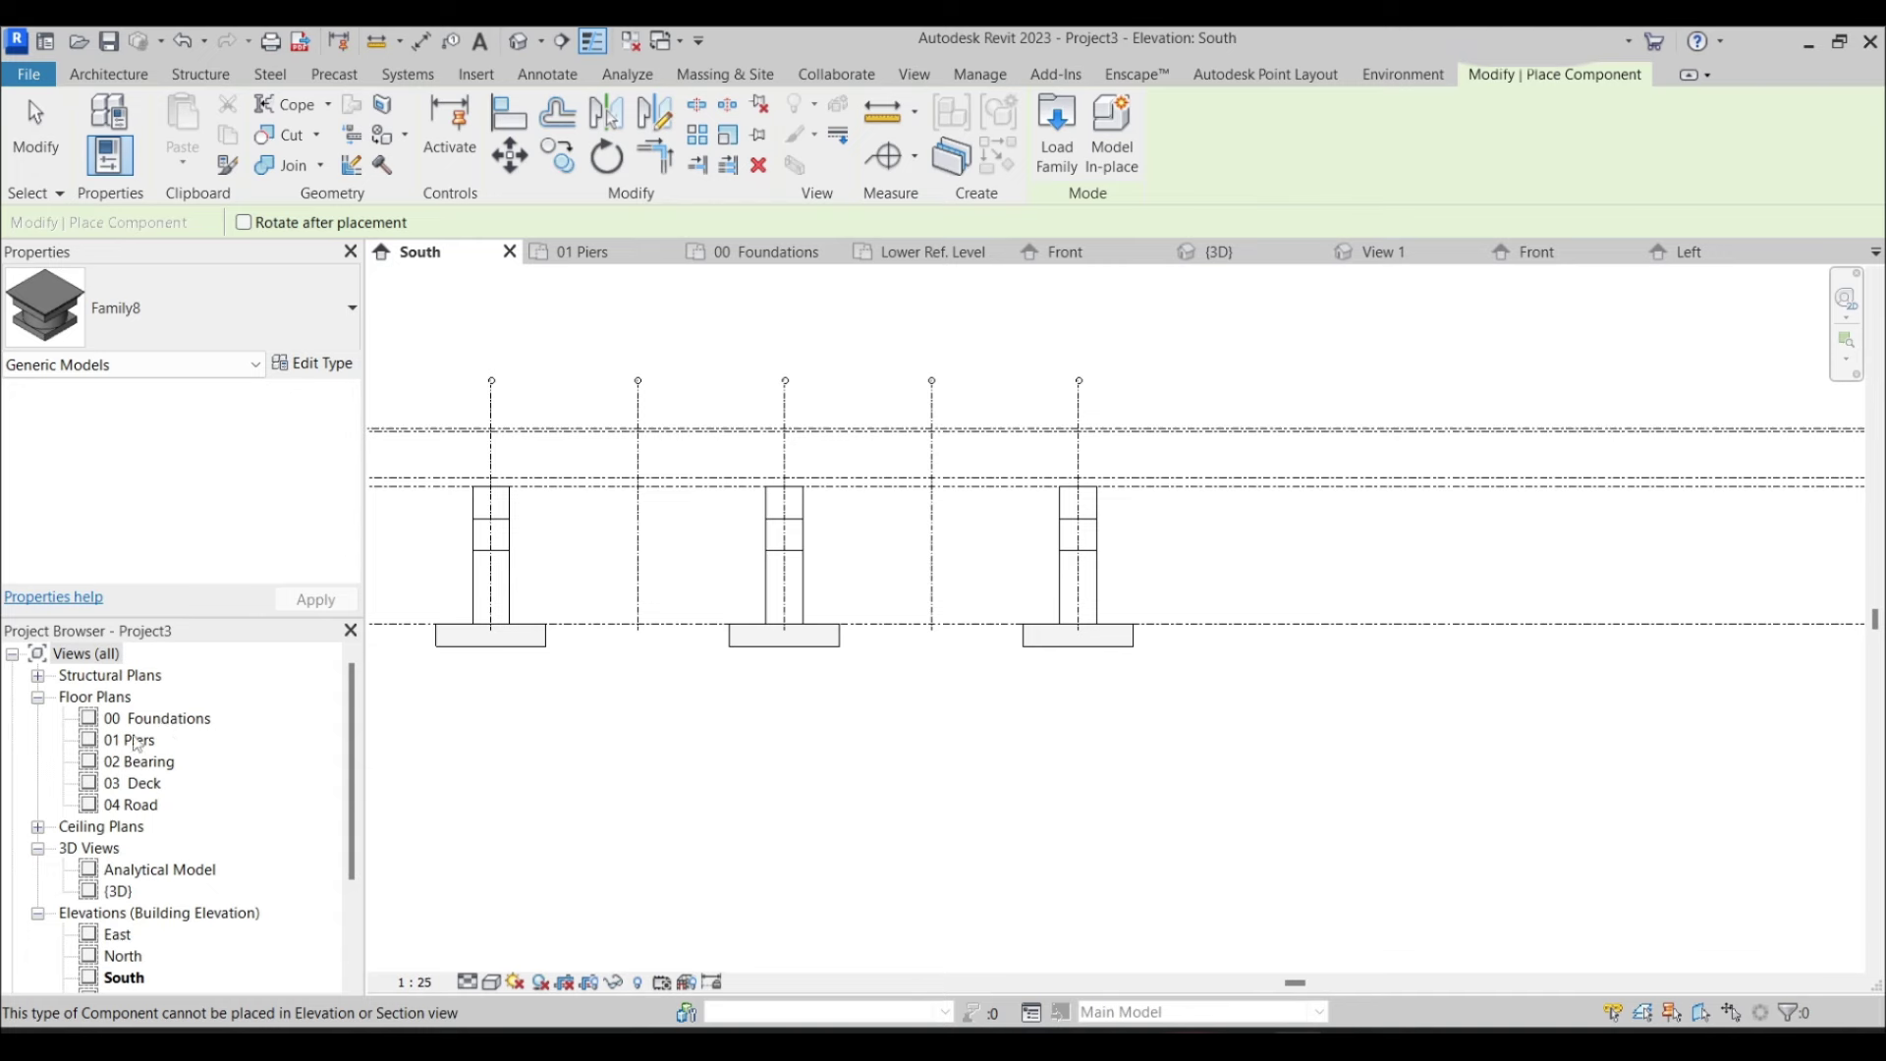
{"action": "double_click", "coordinate": [131, 740]}
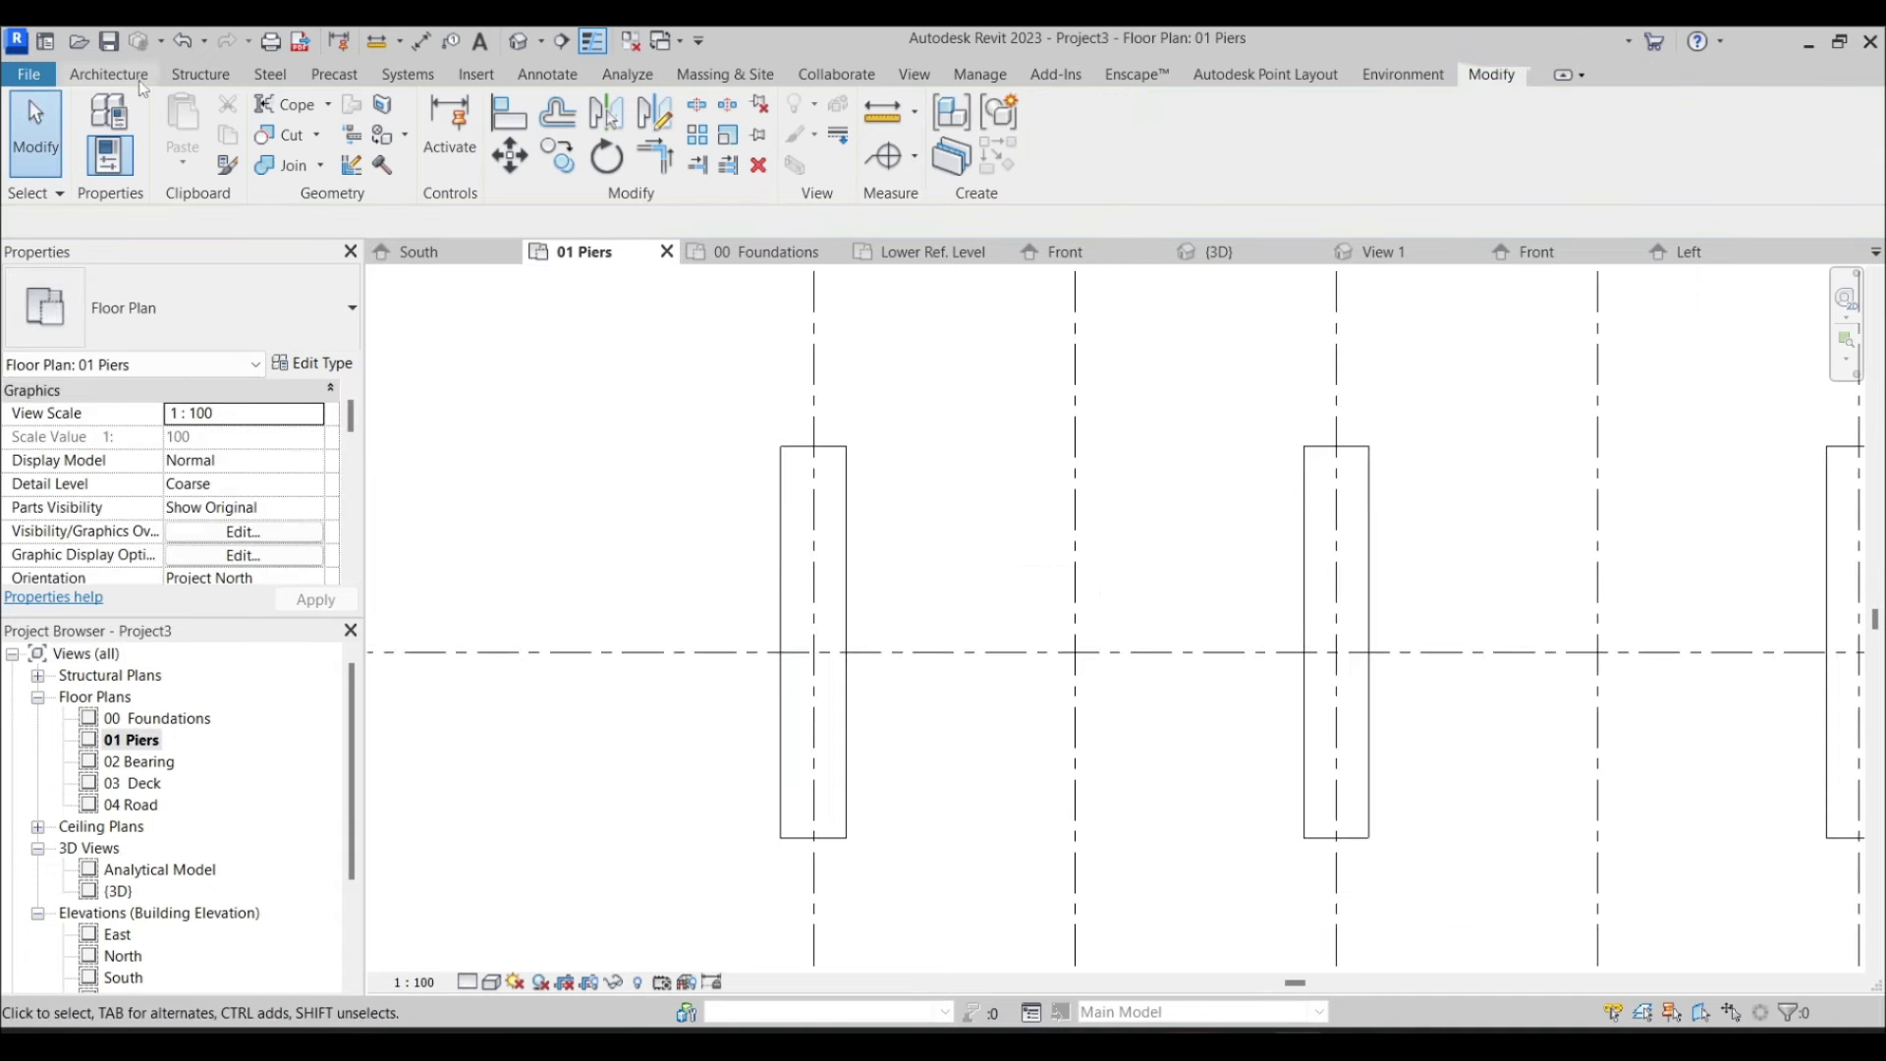
Place a Family8 bearing at the first pier's grid intersection
{"action": "left_click", "coordinate": [109, 75]}
{"action": "left_click", "coordinate": [286, 126]}
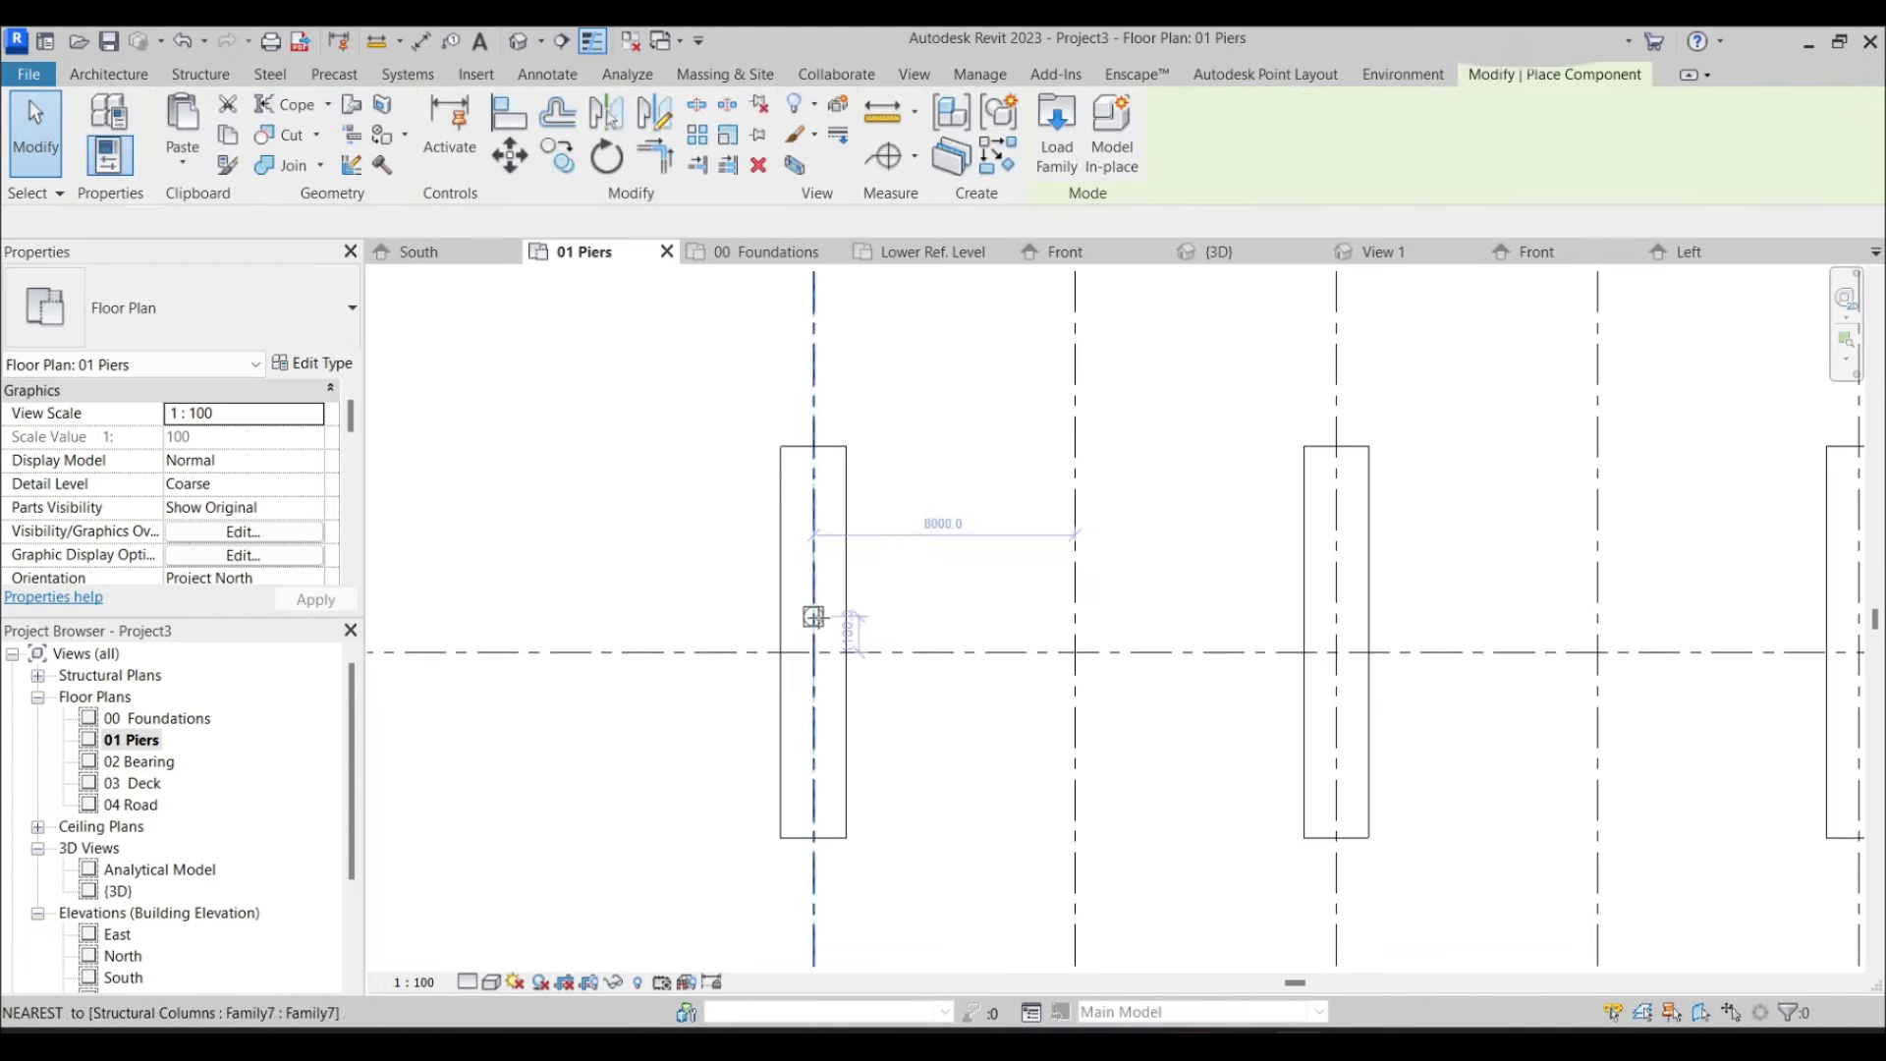
{"action": "scroll", "coordinate": [779, 651], "scroll_direction": "up", "scroll_amount": 3}
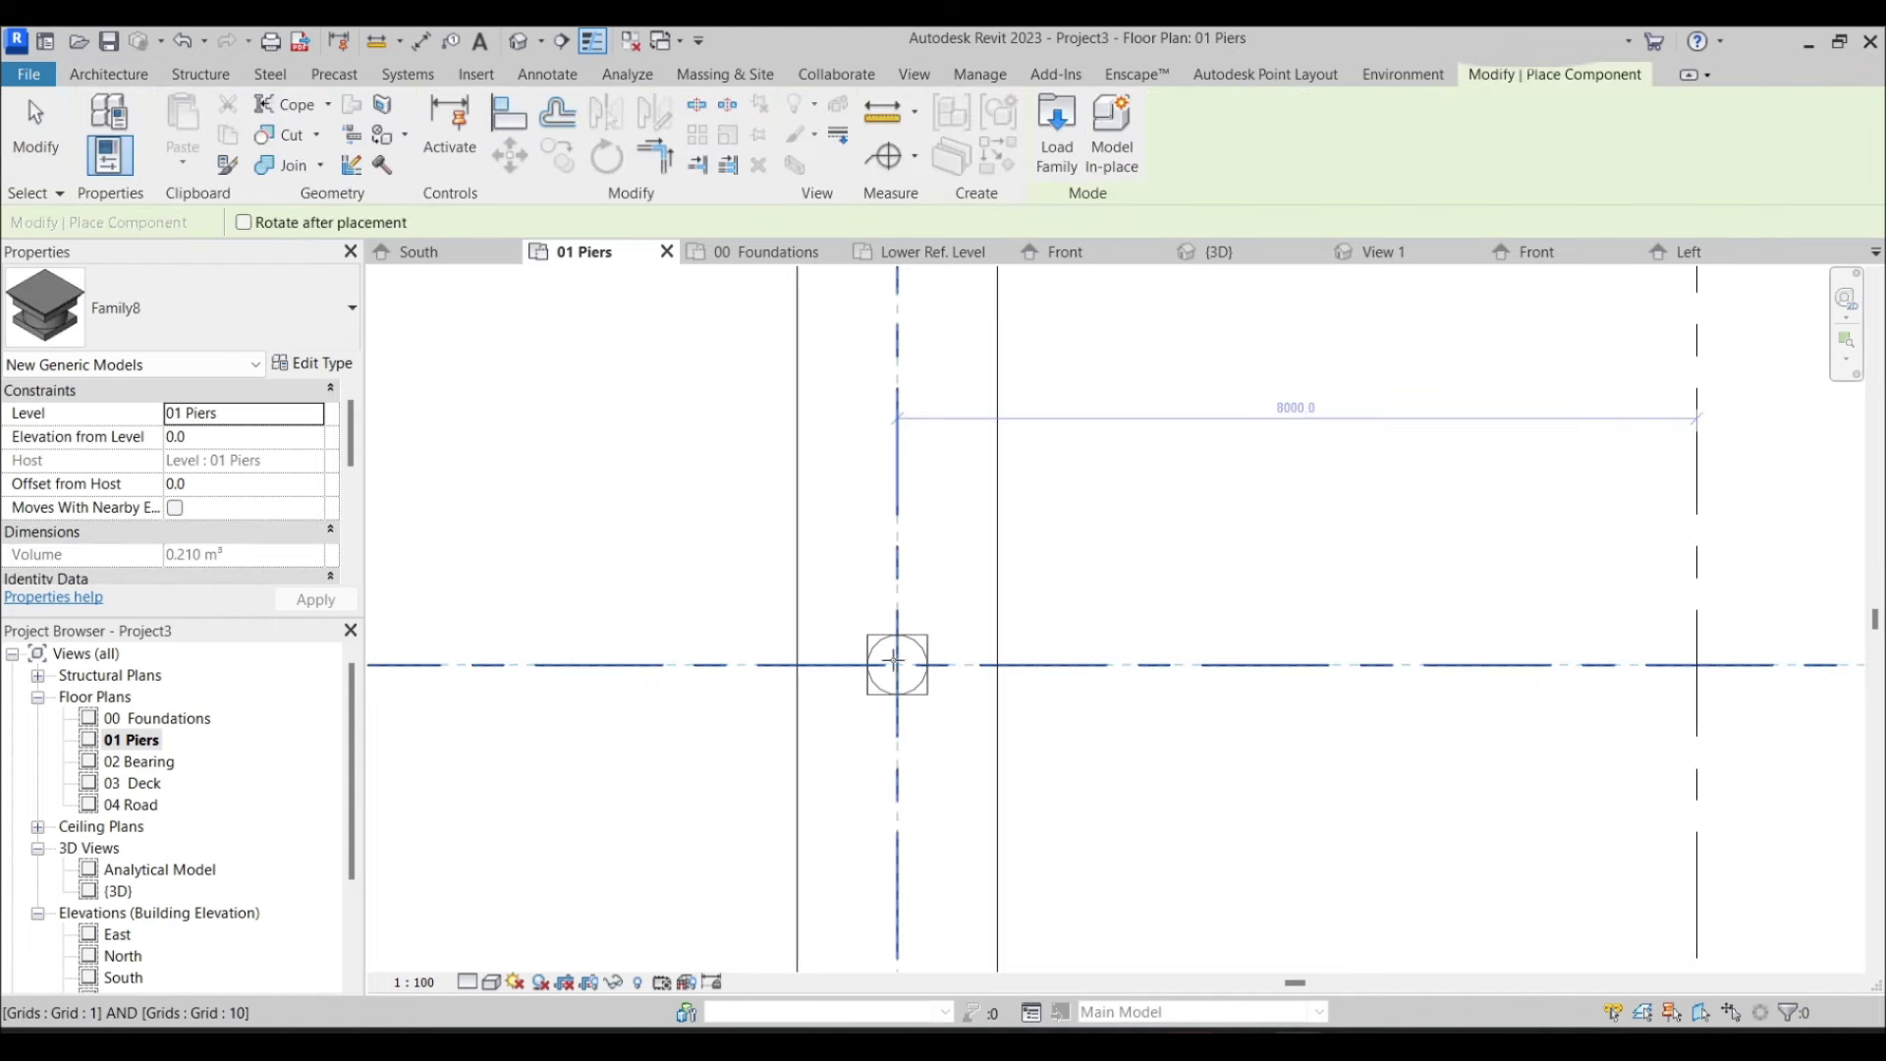
{"action": "left_click", "coordinate": [894, 662]}
{"action": "key", "text": "Escape"}
Copy the bearing multiple times at 2000 spacing along the pier
{"action": "left_click", "coordinate": [897, 664]}
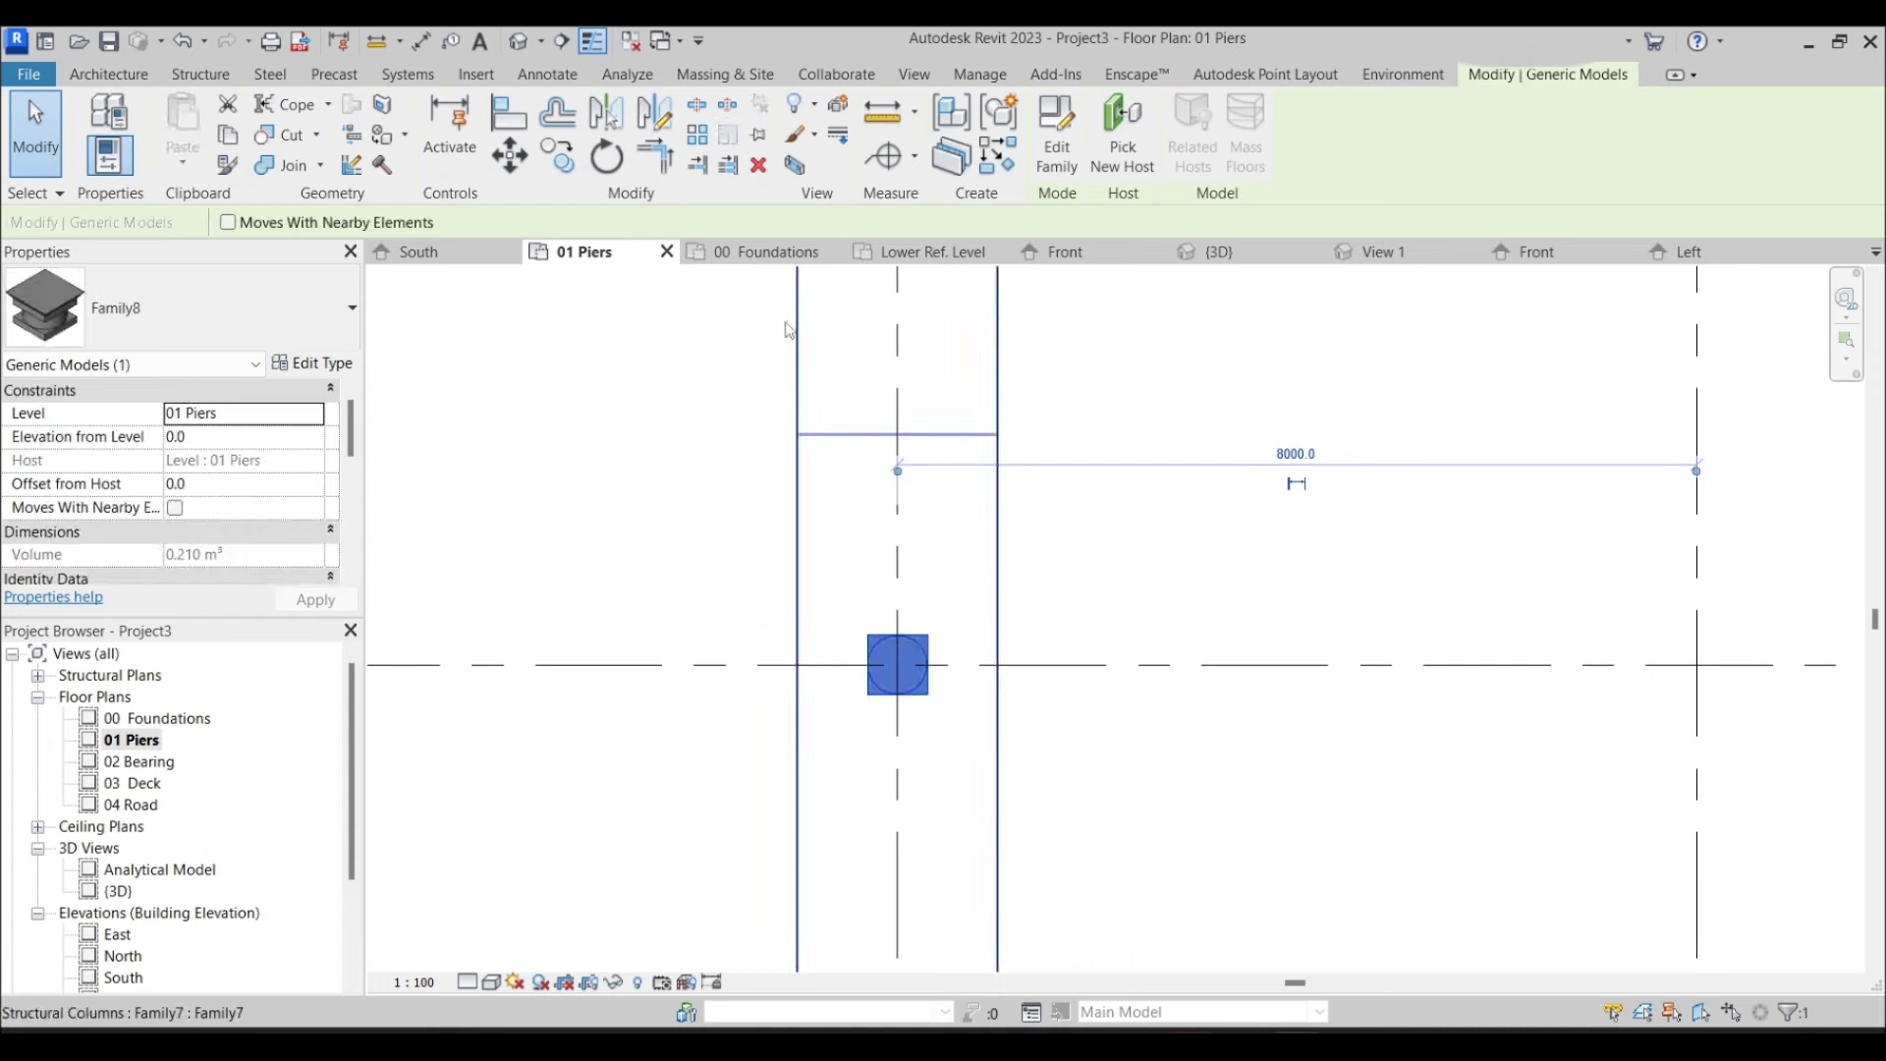
{"action": "left_click", "coordinate": [559, 155]}
{"action": "left_click", "coordinate": [897, 665]}
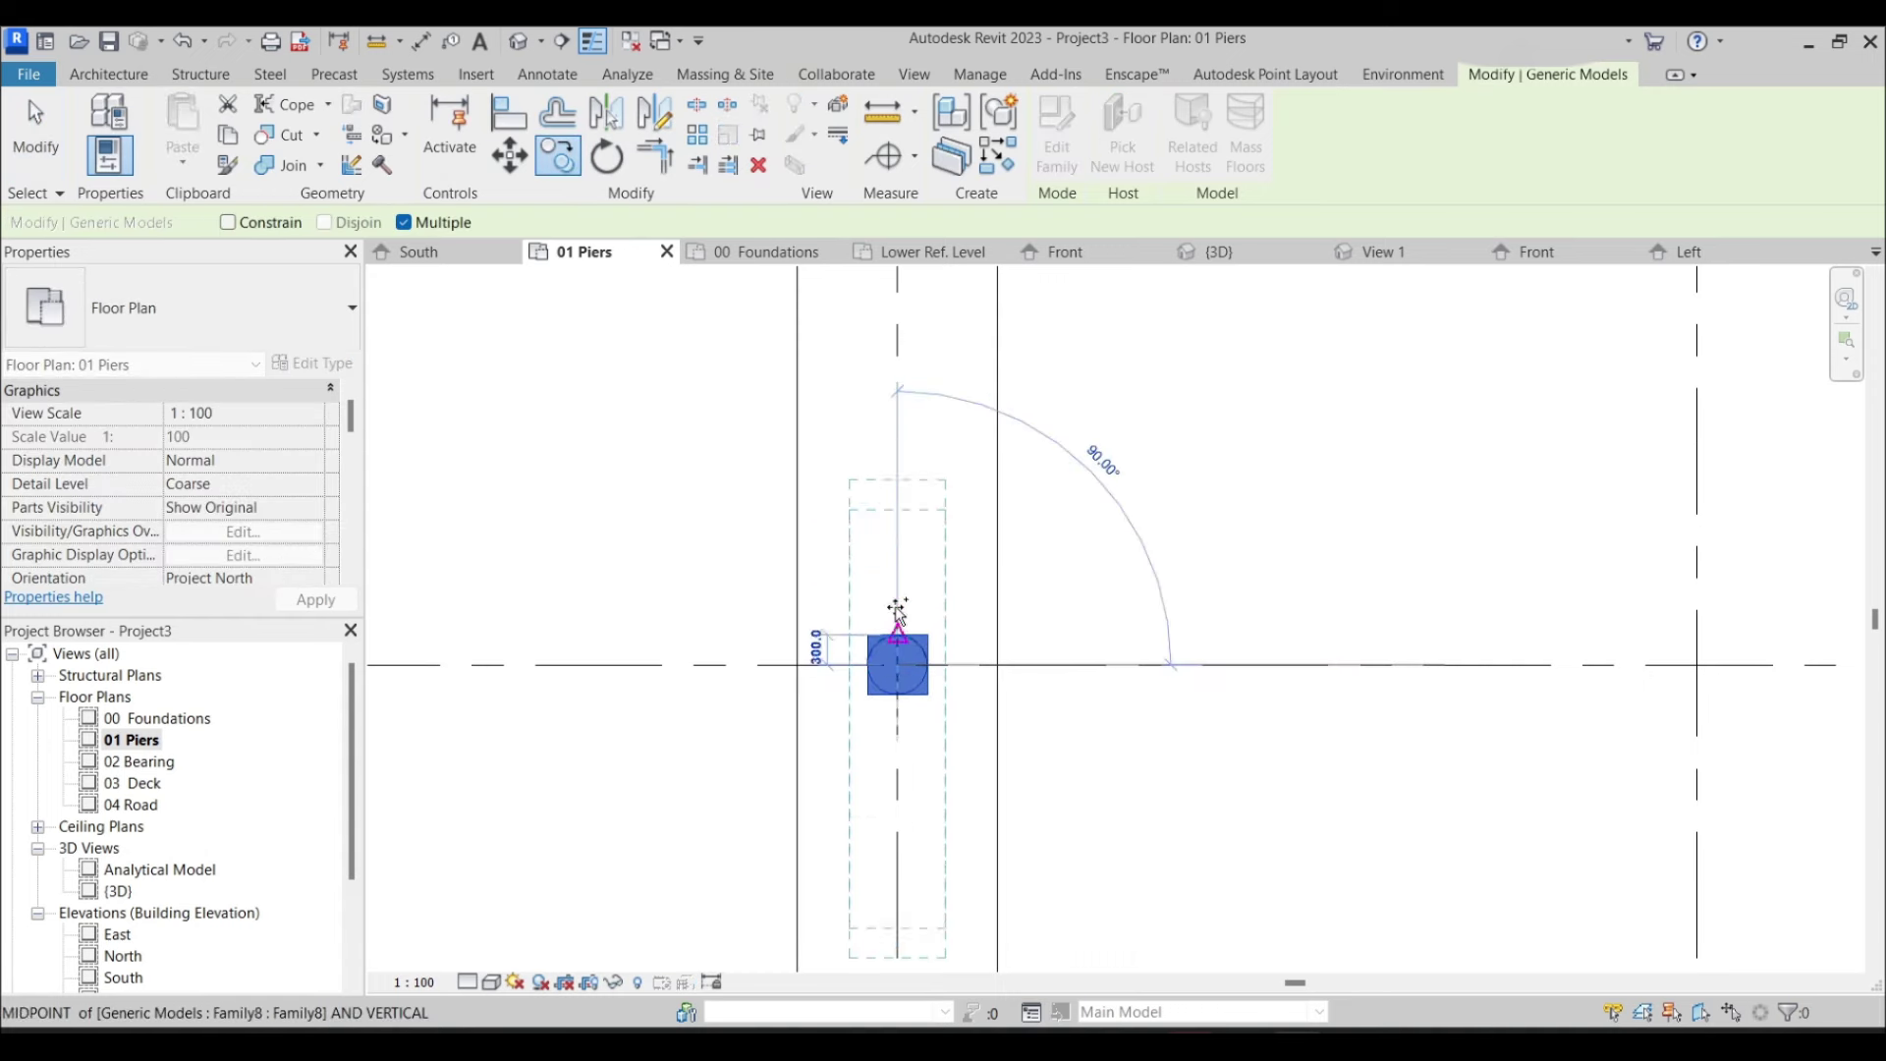
{"action": "type", "text": "200"}
{"action": "key", "text": "Return"}
{"action": "scroll", "coordinate": [870, 692], "scroll_direction": "up", "scroll_amount": 3}
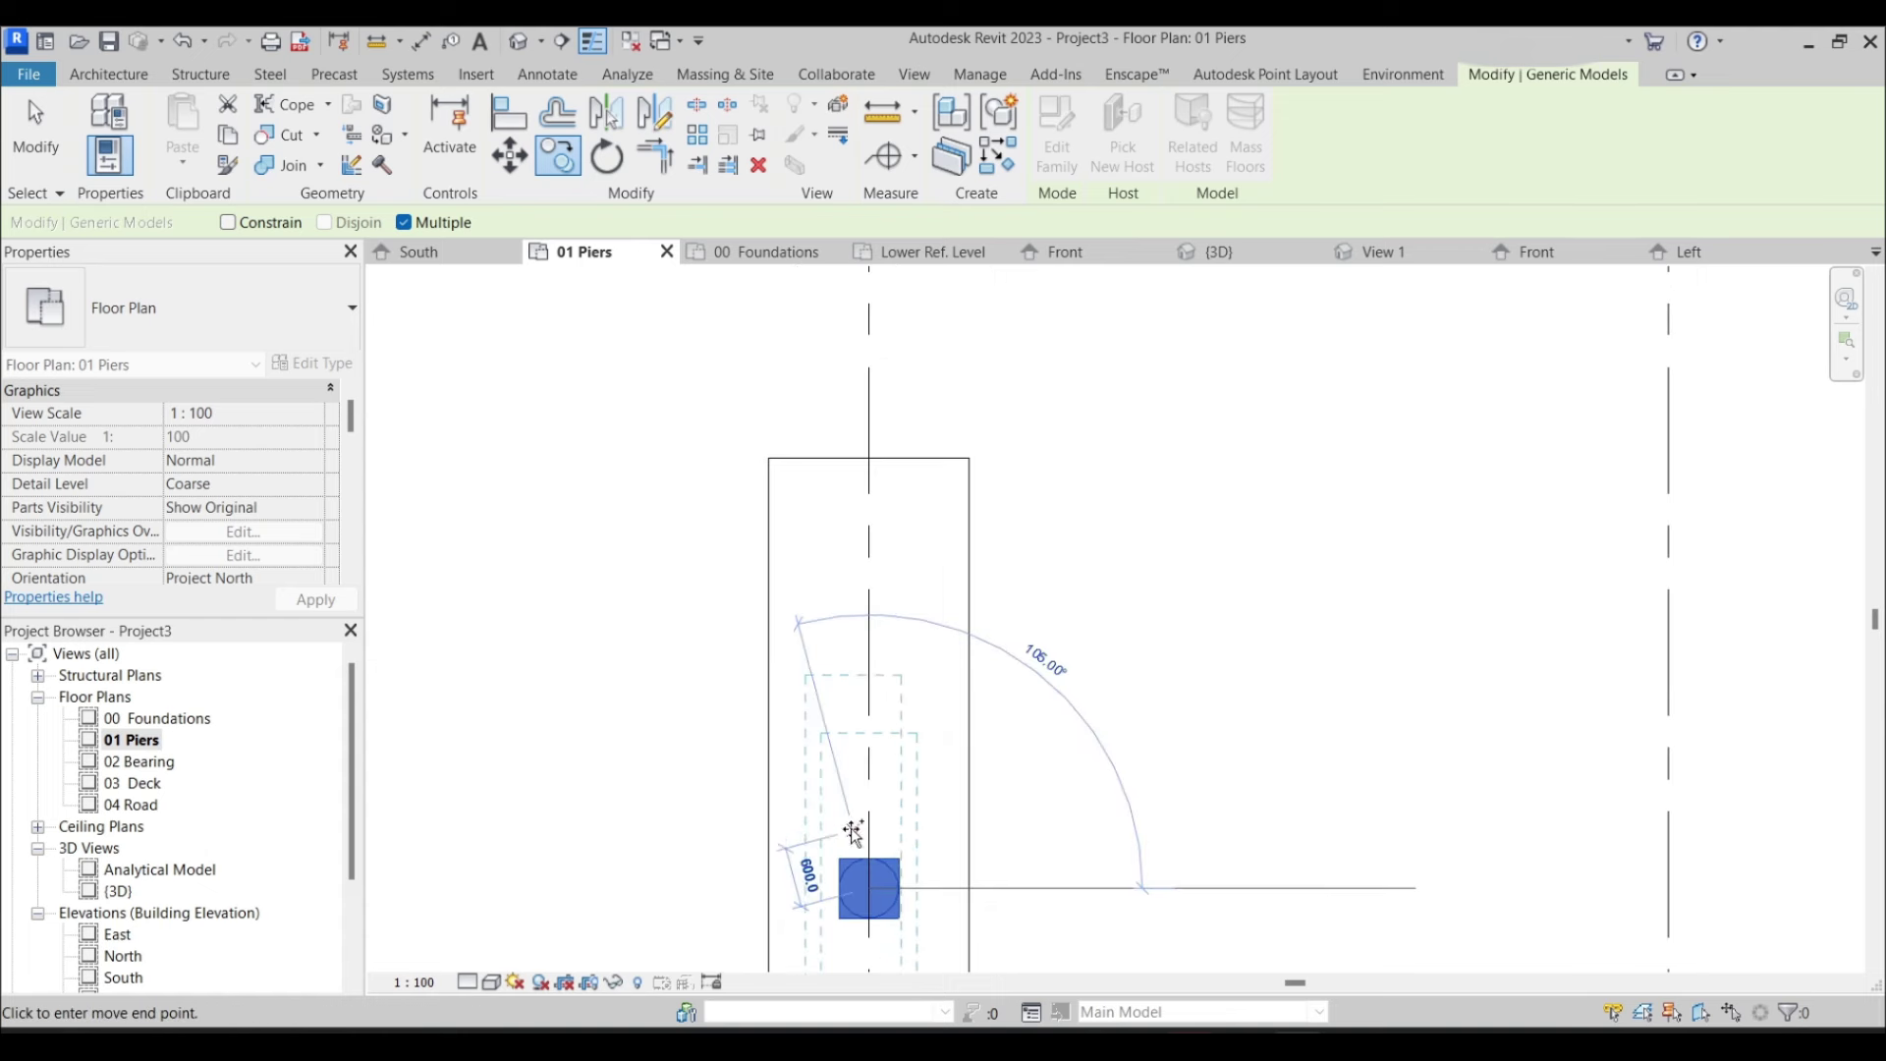
{"action": "left_click", "coordinate": [869, 692]}
{"action": "scroll", "coordinate": [901, 724], "scroll_direction": "down", "scroll_amount": 2}
{"action": "key", "text": "Escape"}
{"action": "key", "text": "Escape"}
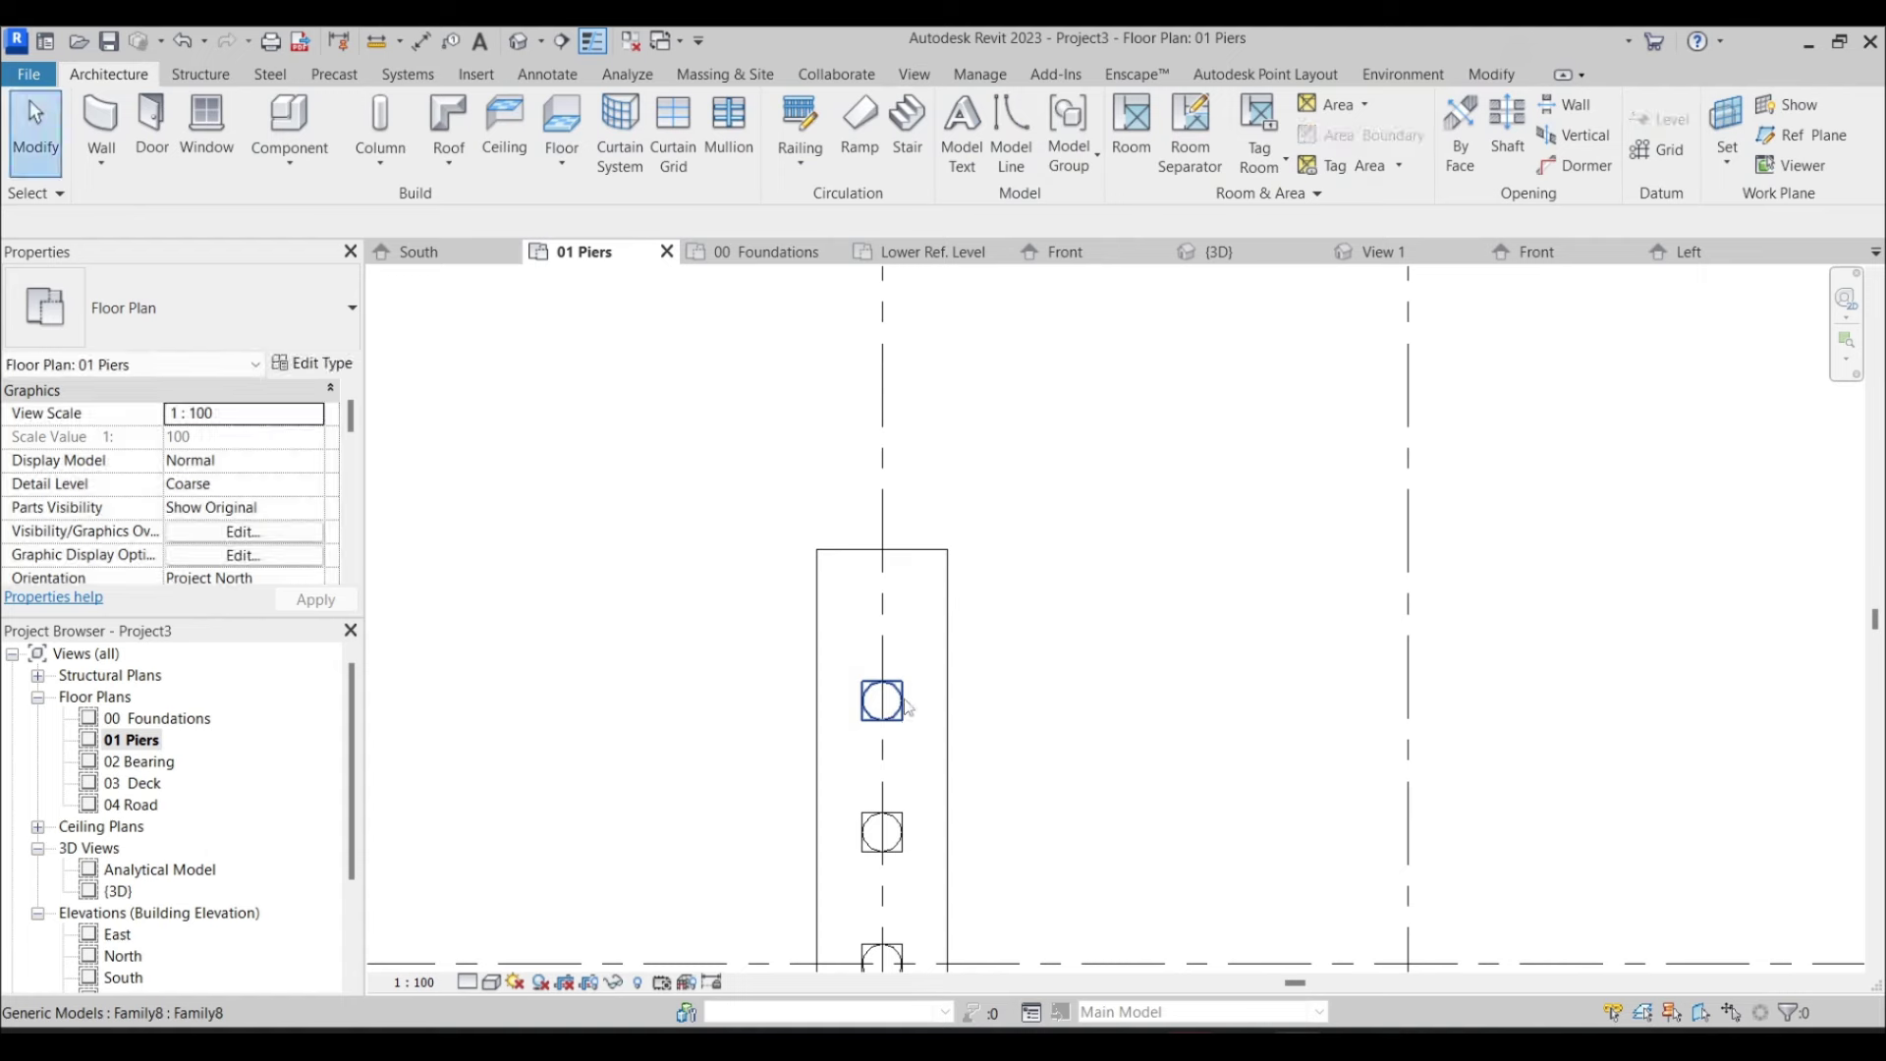
Mirror the two copied bearings about the horizontal grid line
{"action": "left_click", "coordinate": [904, 705]}
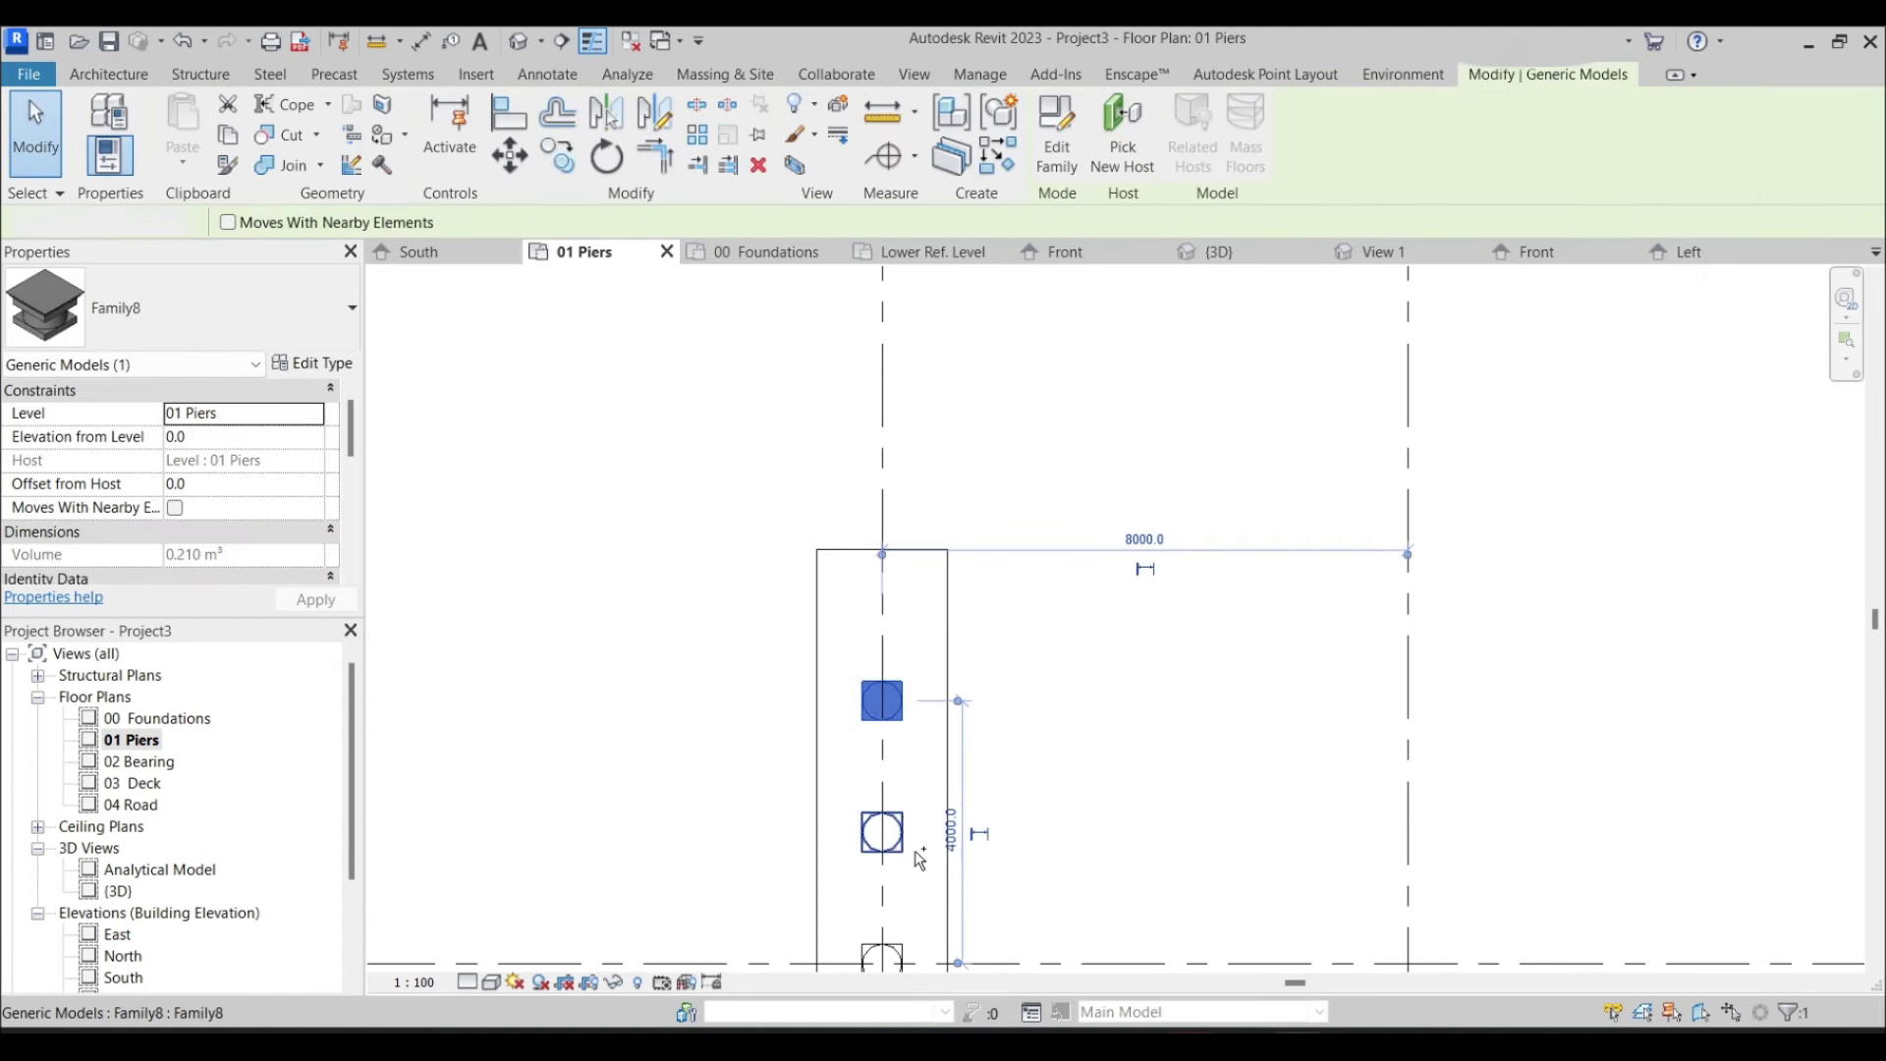
{"action": "left_click", "coordinate": [882, 832], "text": "ctrl"}
{"action": "middle_click_drag", "start_coordinate": [883, 832], "coordinate": [831, 453]}
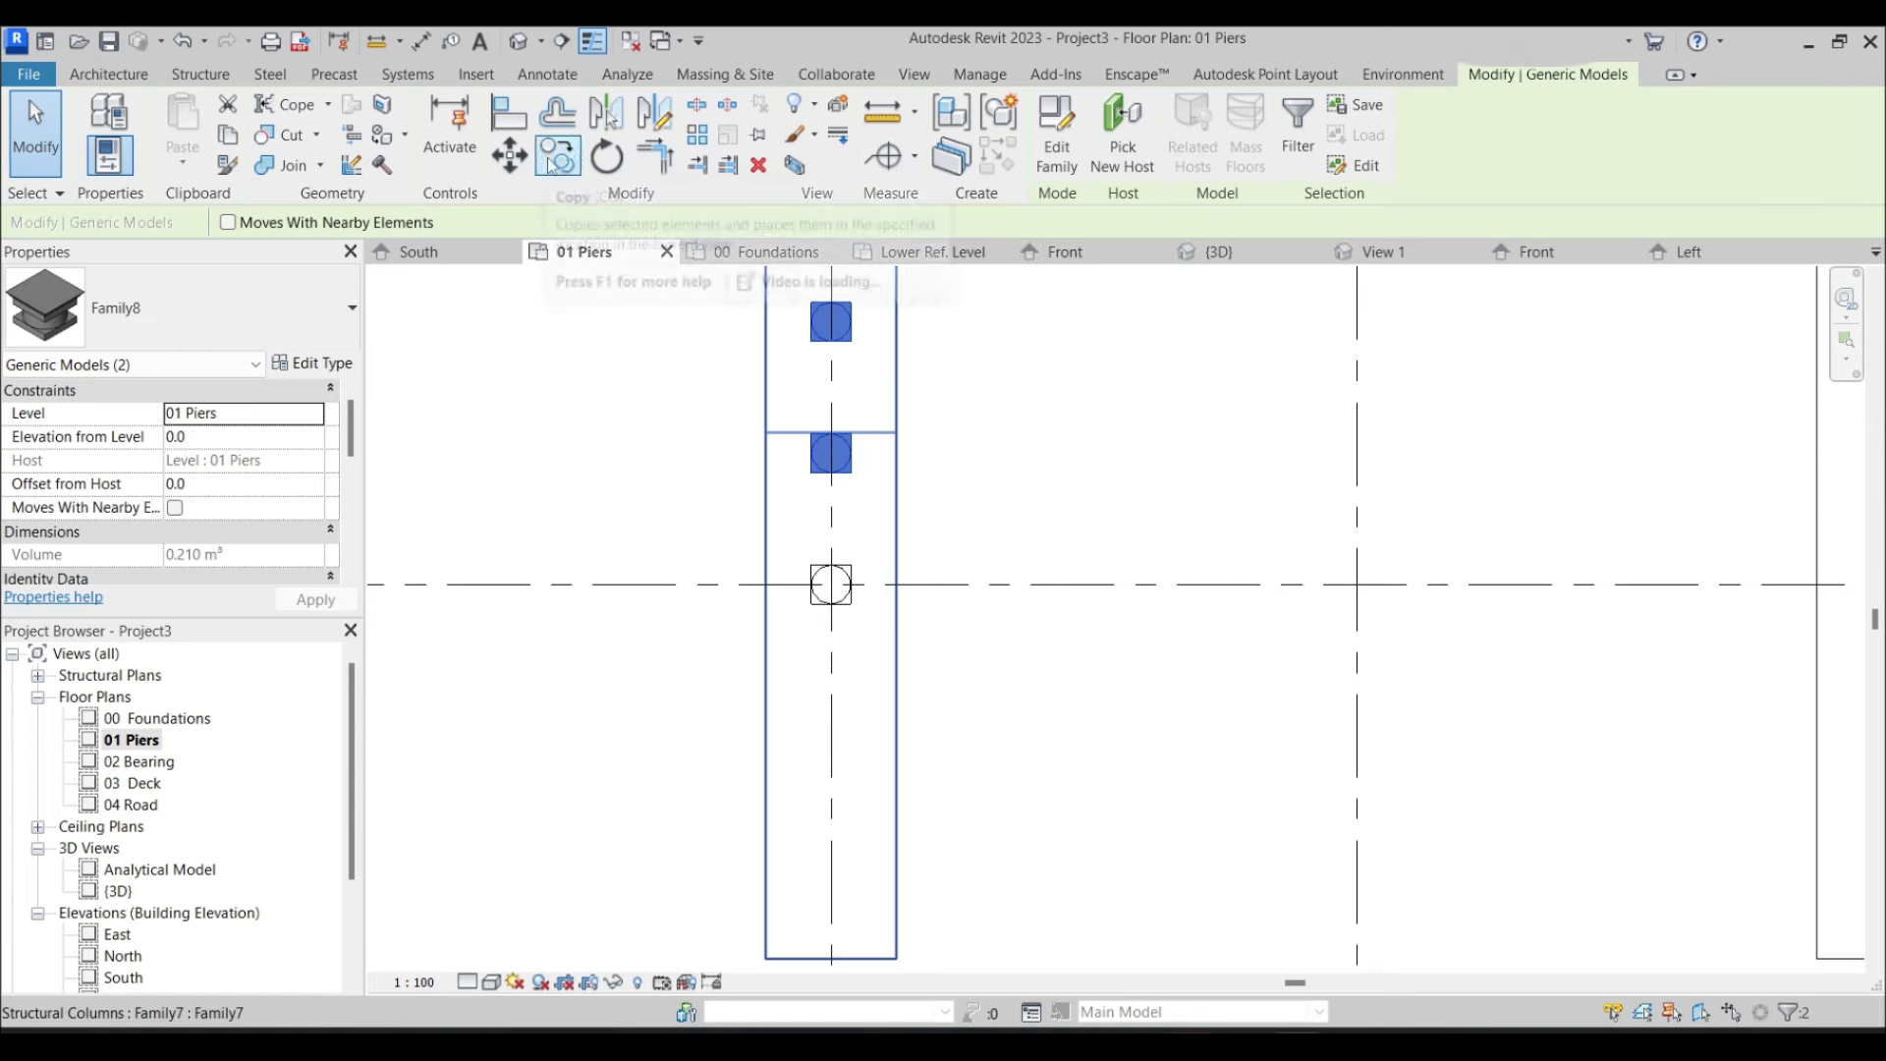
{"action": "left_click", "coordinate": [607, 113]}
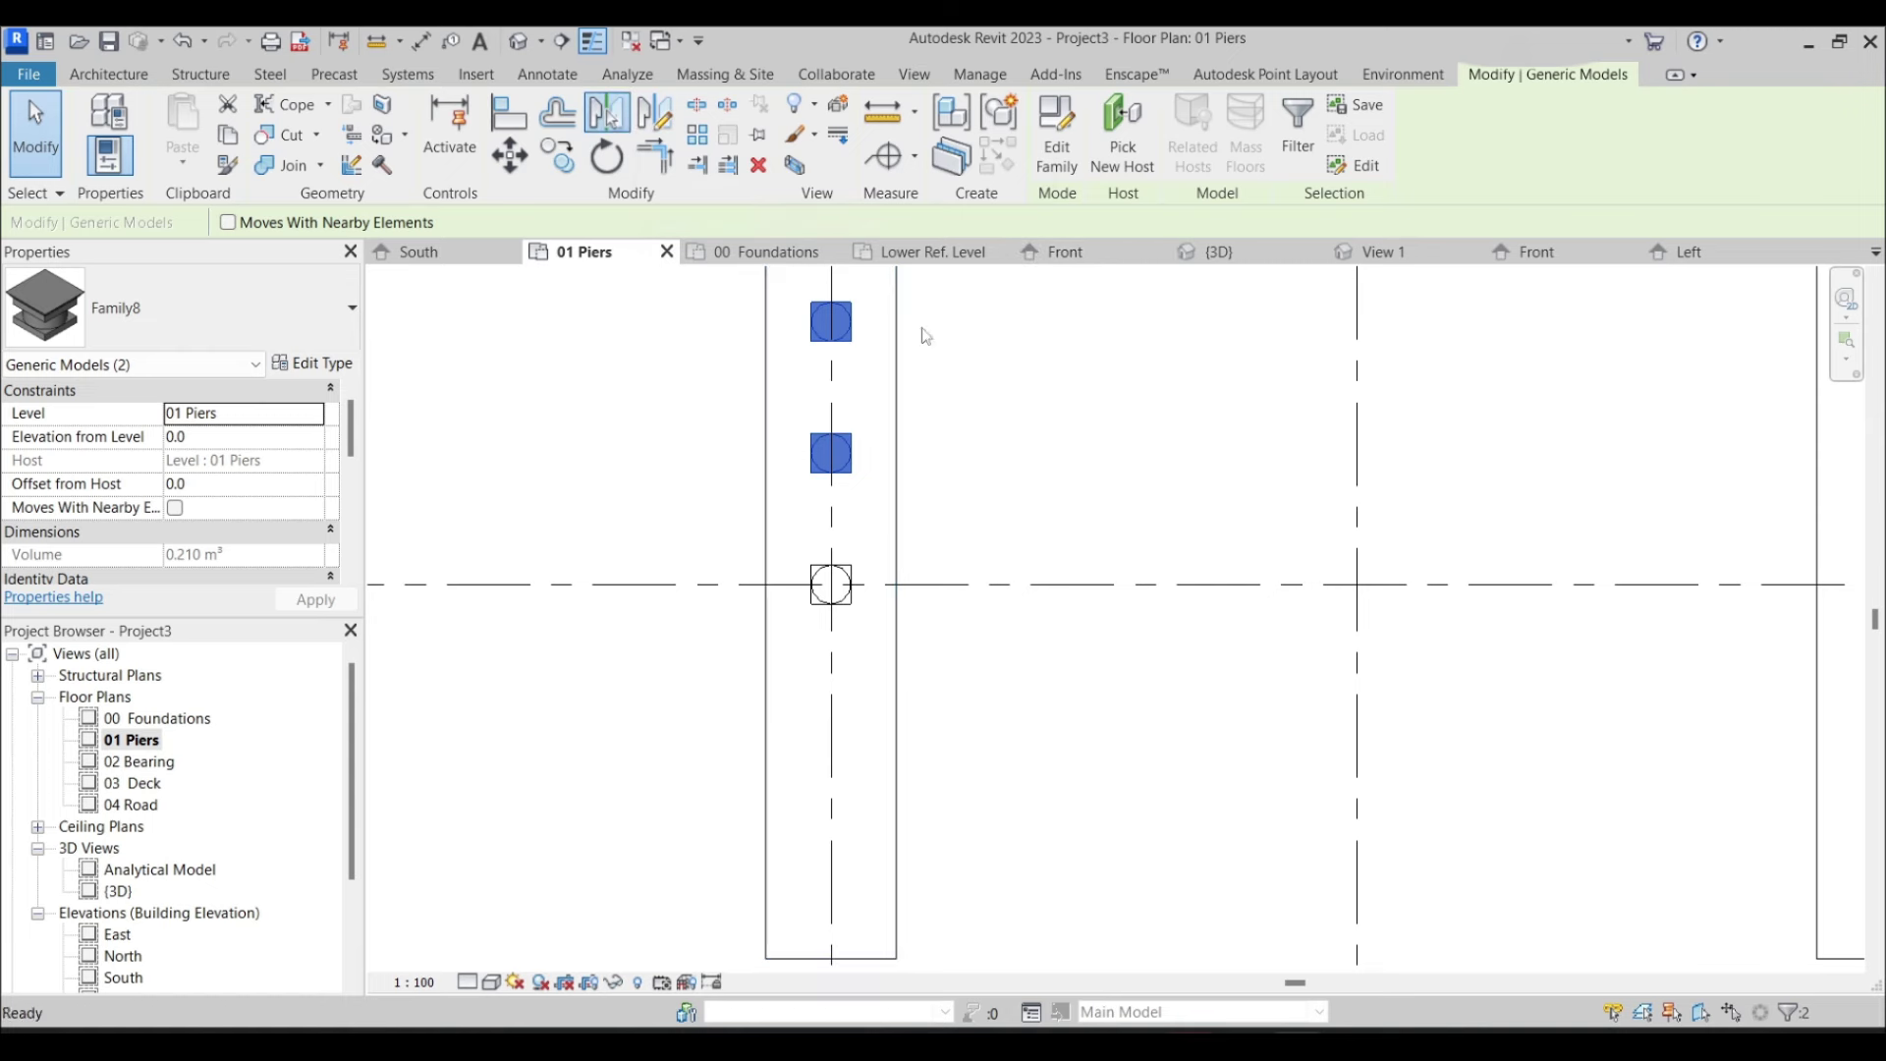
{"action": "left_click", "coordinate": [1059, 587]}
{"action": "left_click", "coordinate": [1086, 636]}
{"action": "scroll", "coordinate": [1085, 635], "scroll_direction": "down", "scroll_amount": 1}
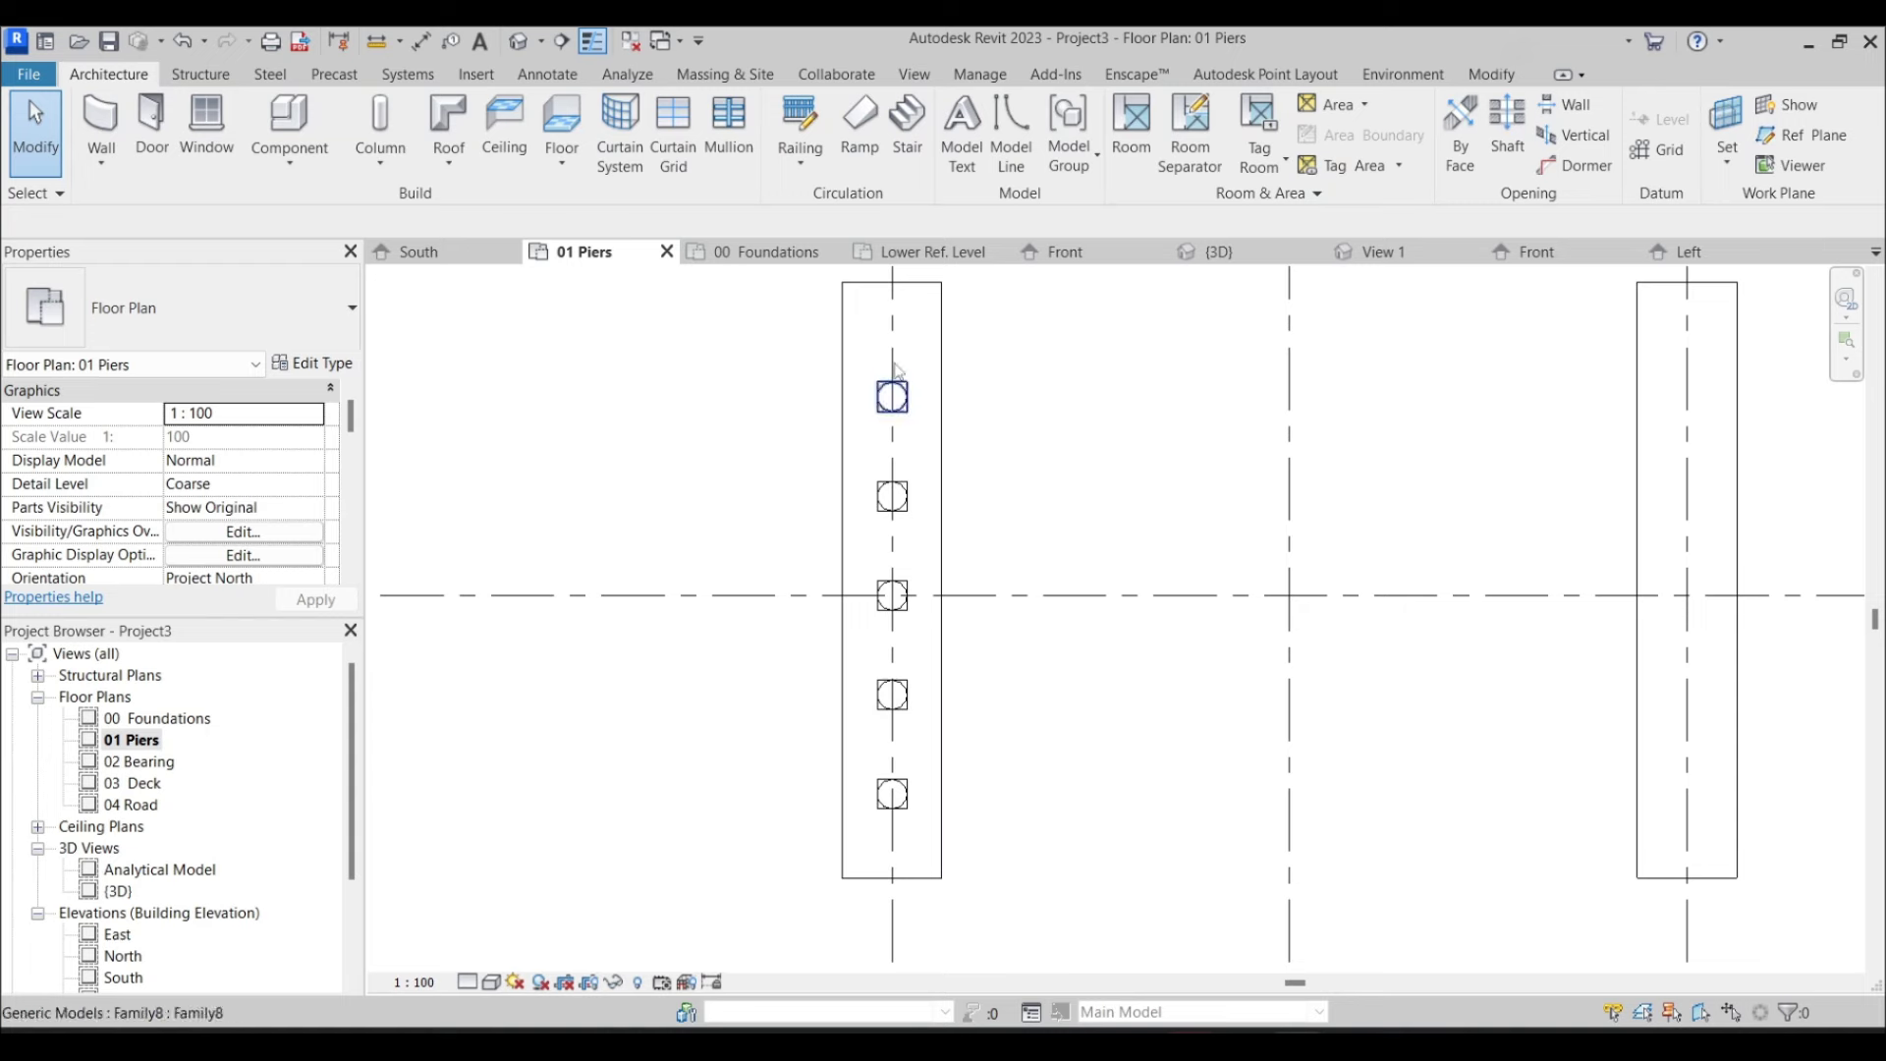
In the South elevation, select all bearing instances in the entire project
{"action": "scroll", "coordinate": [169, 959], "scroll_direction": "down", "scroll_amount": 1}
{"action": "double_click", "coordinate": [126, 913]}
{"action": "scroll", "coordinate": [1012, 629], "scroll_direction": "up", "scroll_amount": 5}
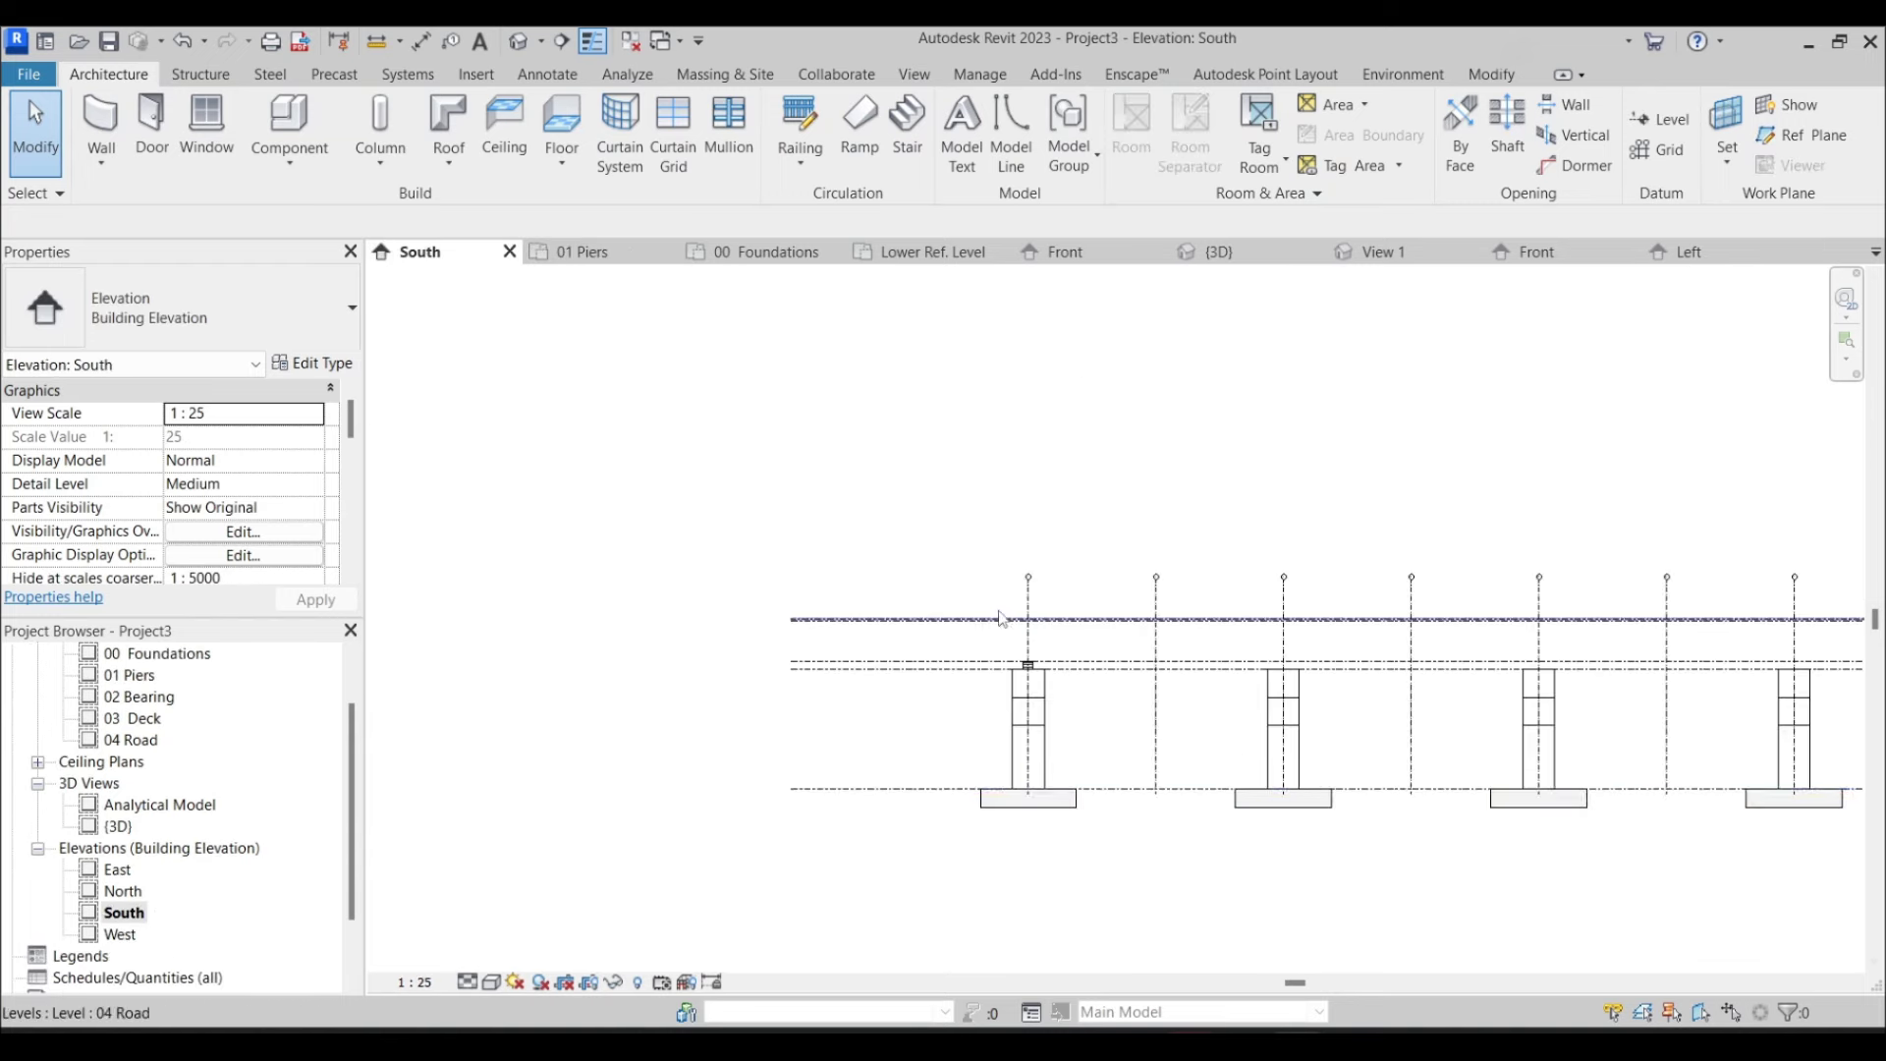
{"action": "right_click", "coordinate": [1086, 732]}
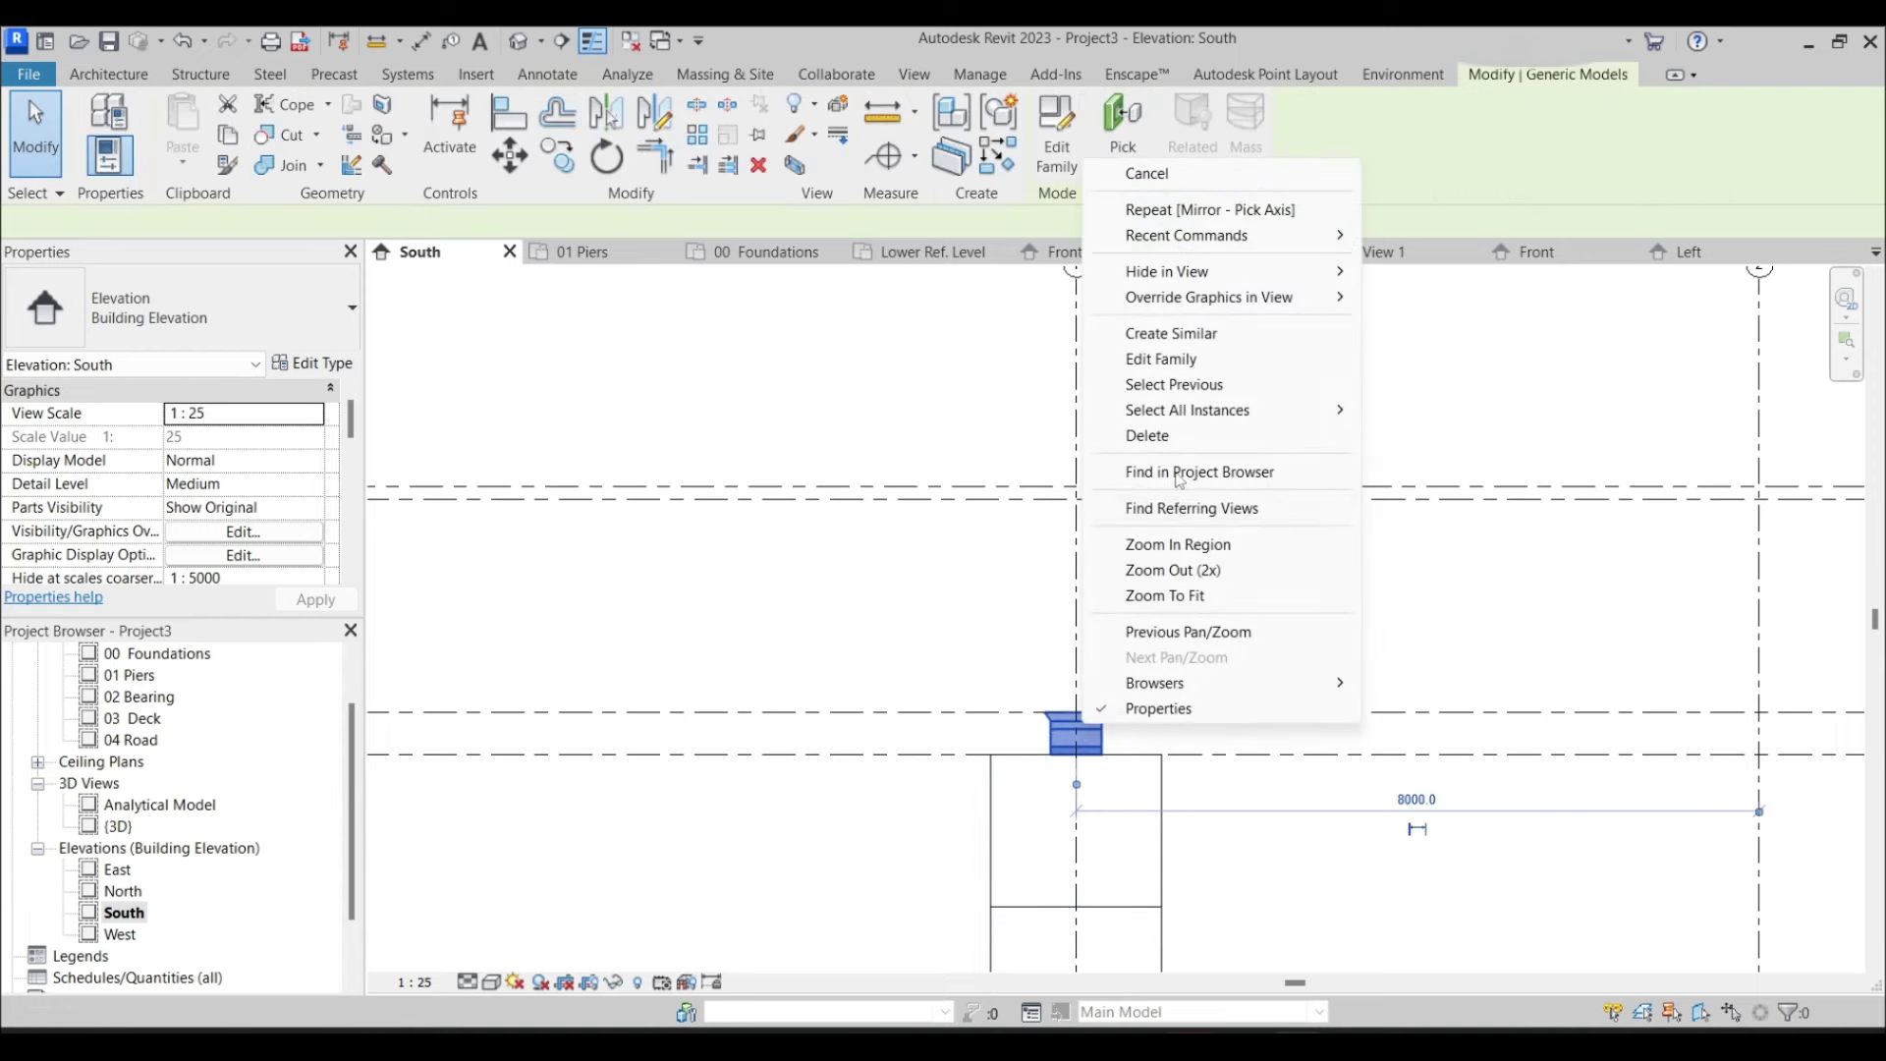
{"action": "mouse_move", "coordinate": [1306, 411]}
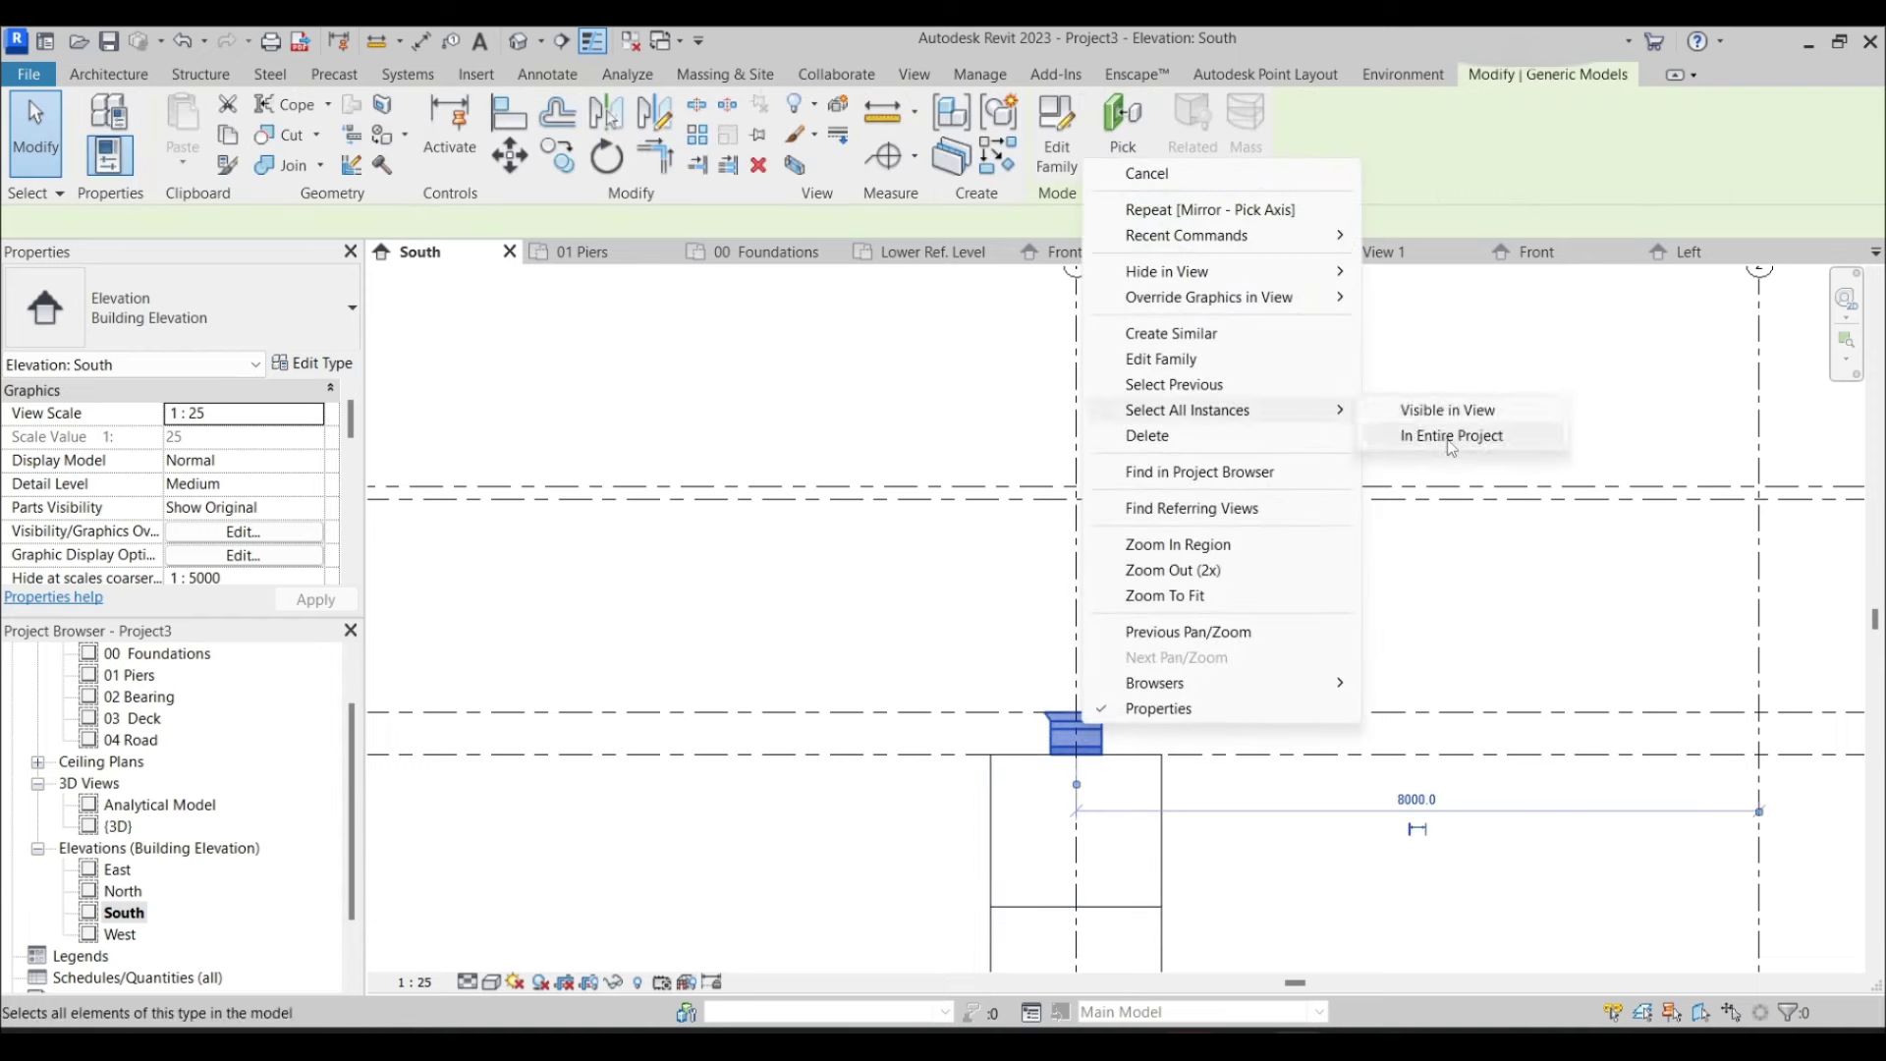
{"action": "left_click", "coordinate": [1452, 436]}
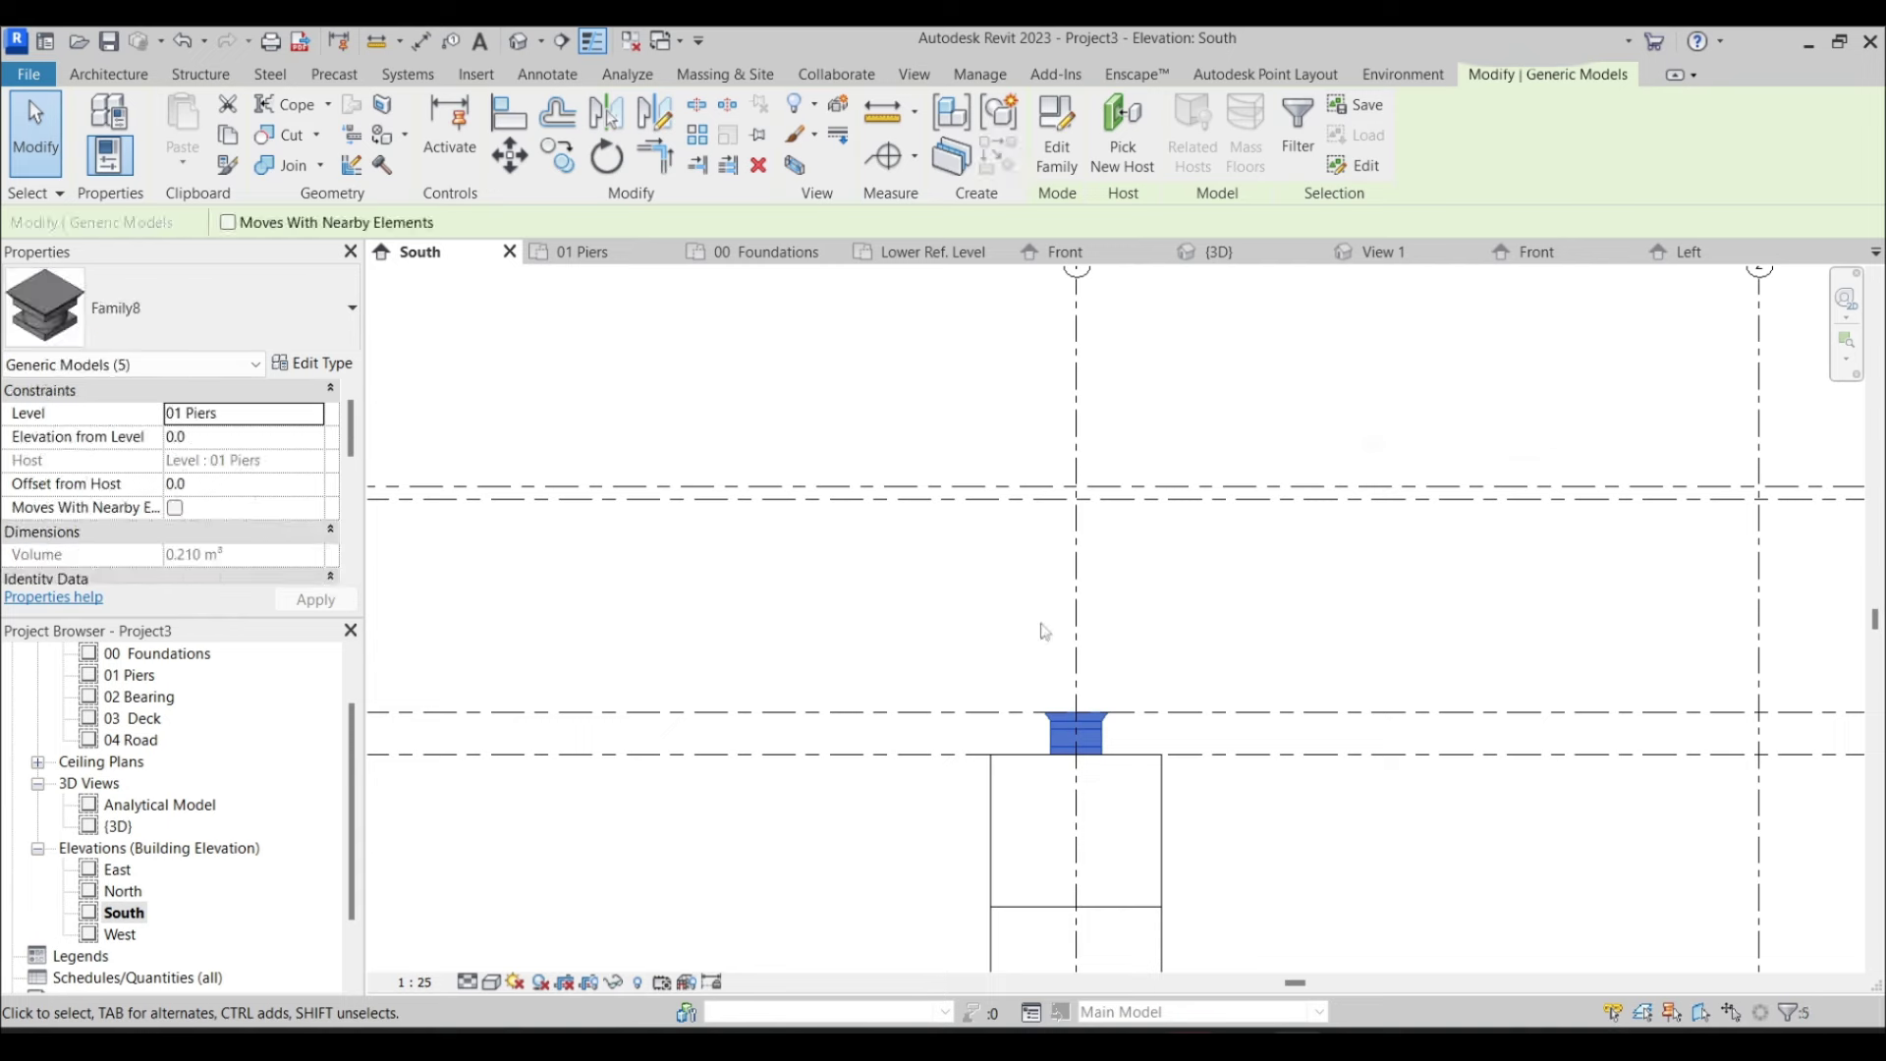
Copy the bearings 16000 from grid 1 to grid 3 and onto the next pier
{"action": "left_click", "coordinate": [577, 158]}
{"action": "scroll", "coordinate": [1083, 753], "scroll_direction": "down", "scroll_amount": 3}
{"action": "middle_click_drag", "start_coordinate": [1093, 753], "coordinate": [832, 598]}
{"action": "left_click", "coordinate": [812, 430]}
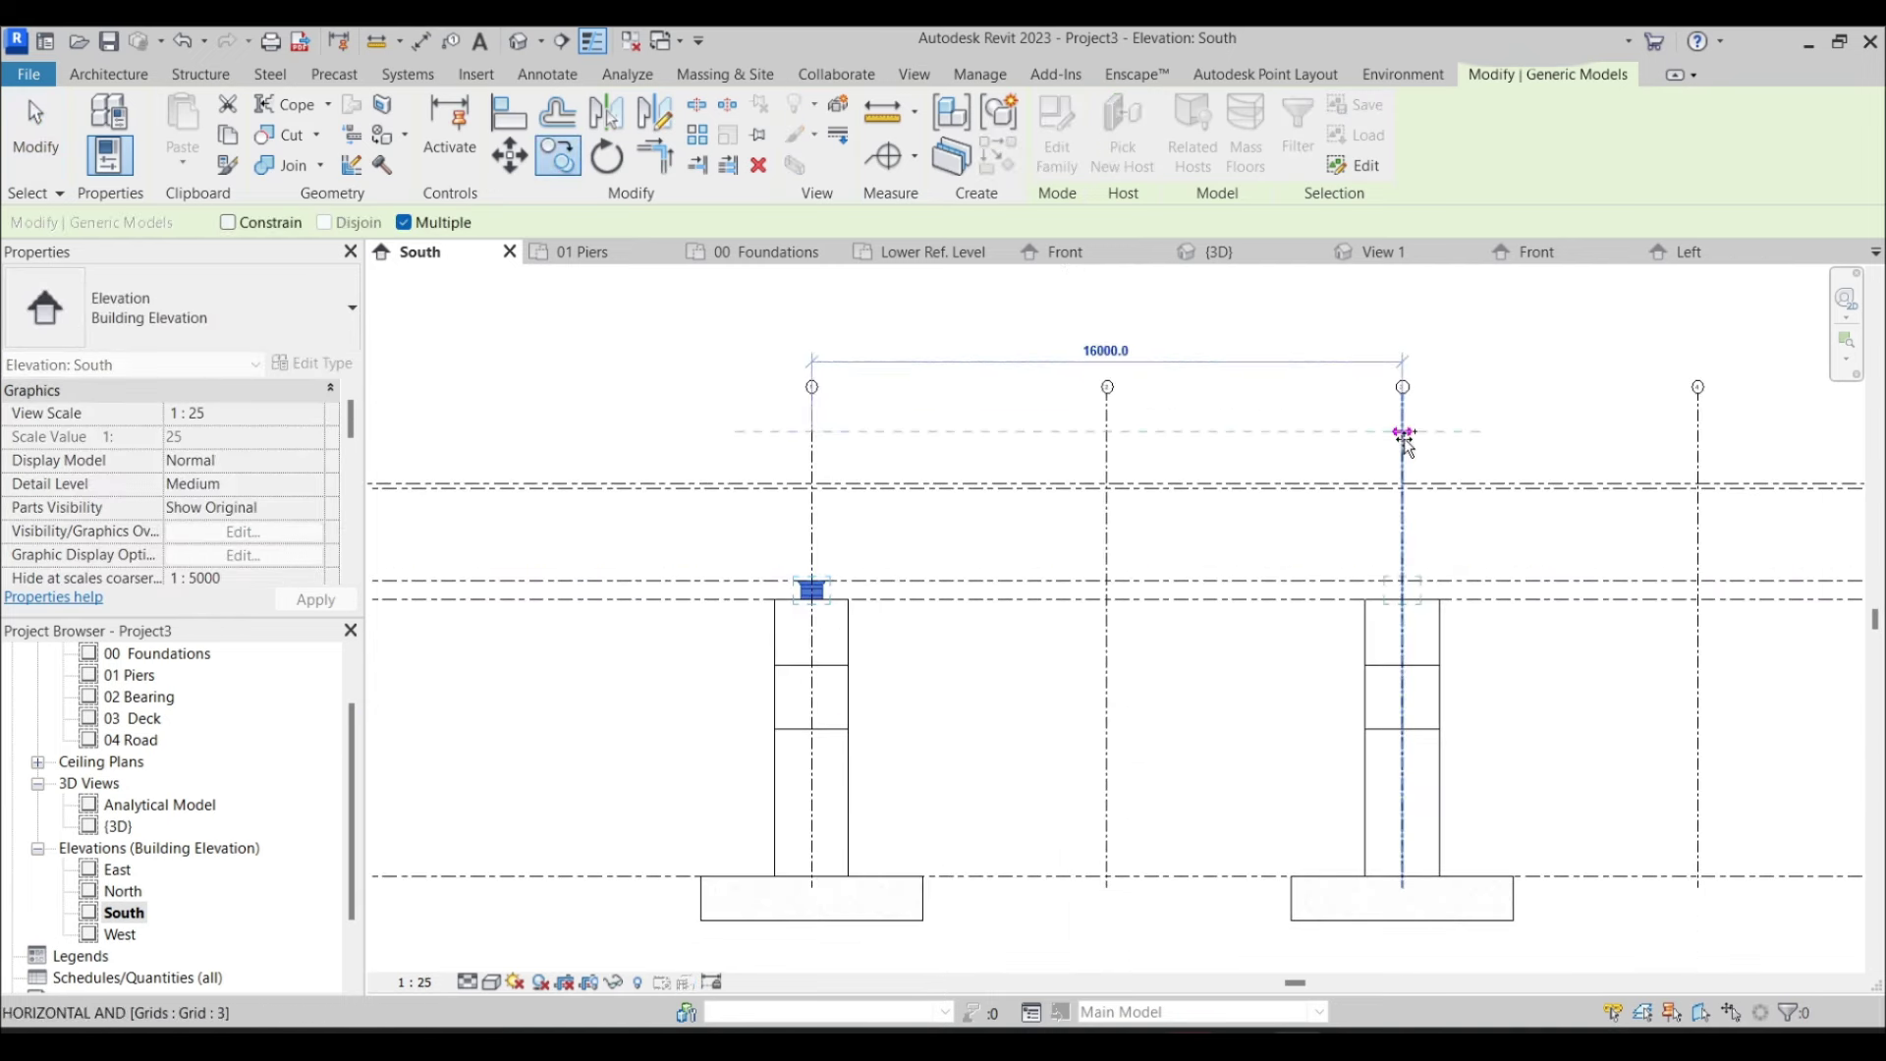
{"action": "left_click", "coordinate": [1404, 438]}
{"action": "middle_click_drag", "start_coordinate": [1541, 447], "coordinate": [865, 441]}
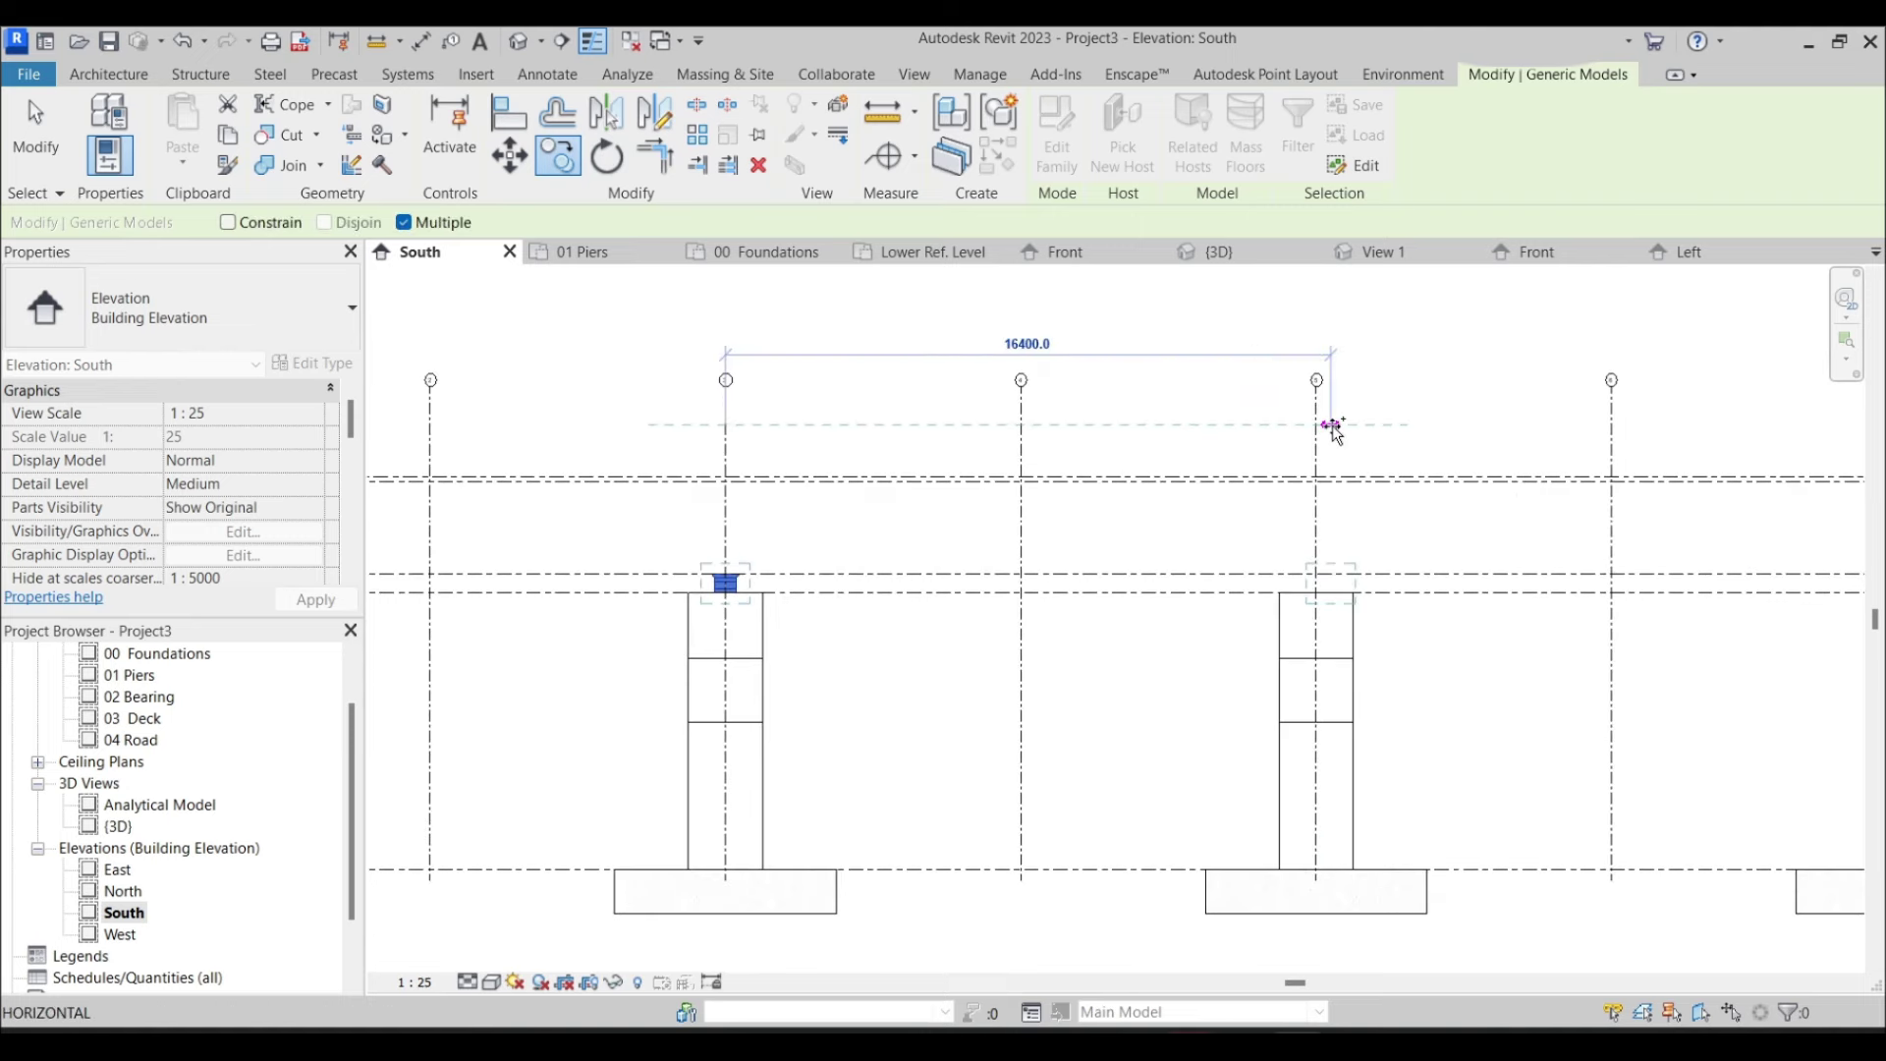
{"action": "middle_click_drag", "start_coordinate": [1320, 428], "coordinate": [1312, 371]}
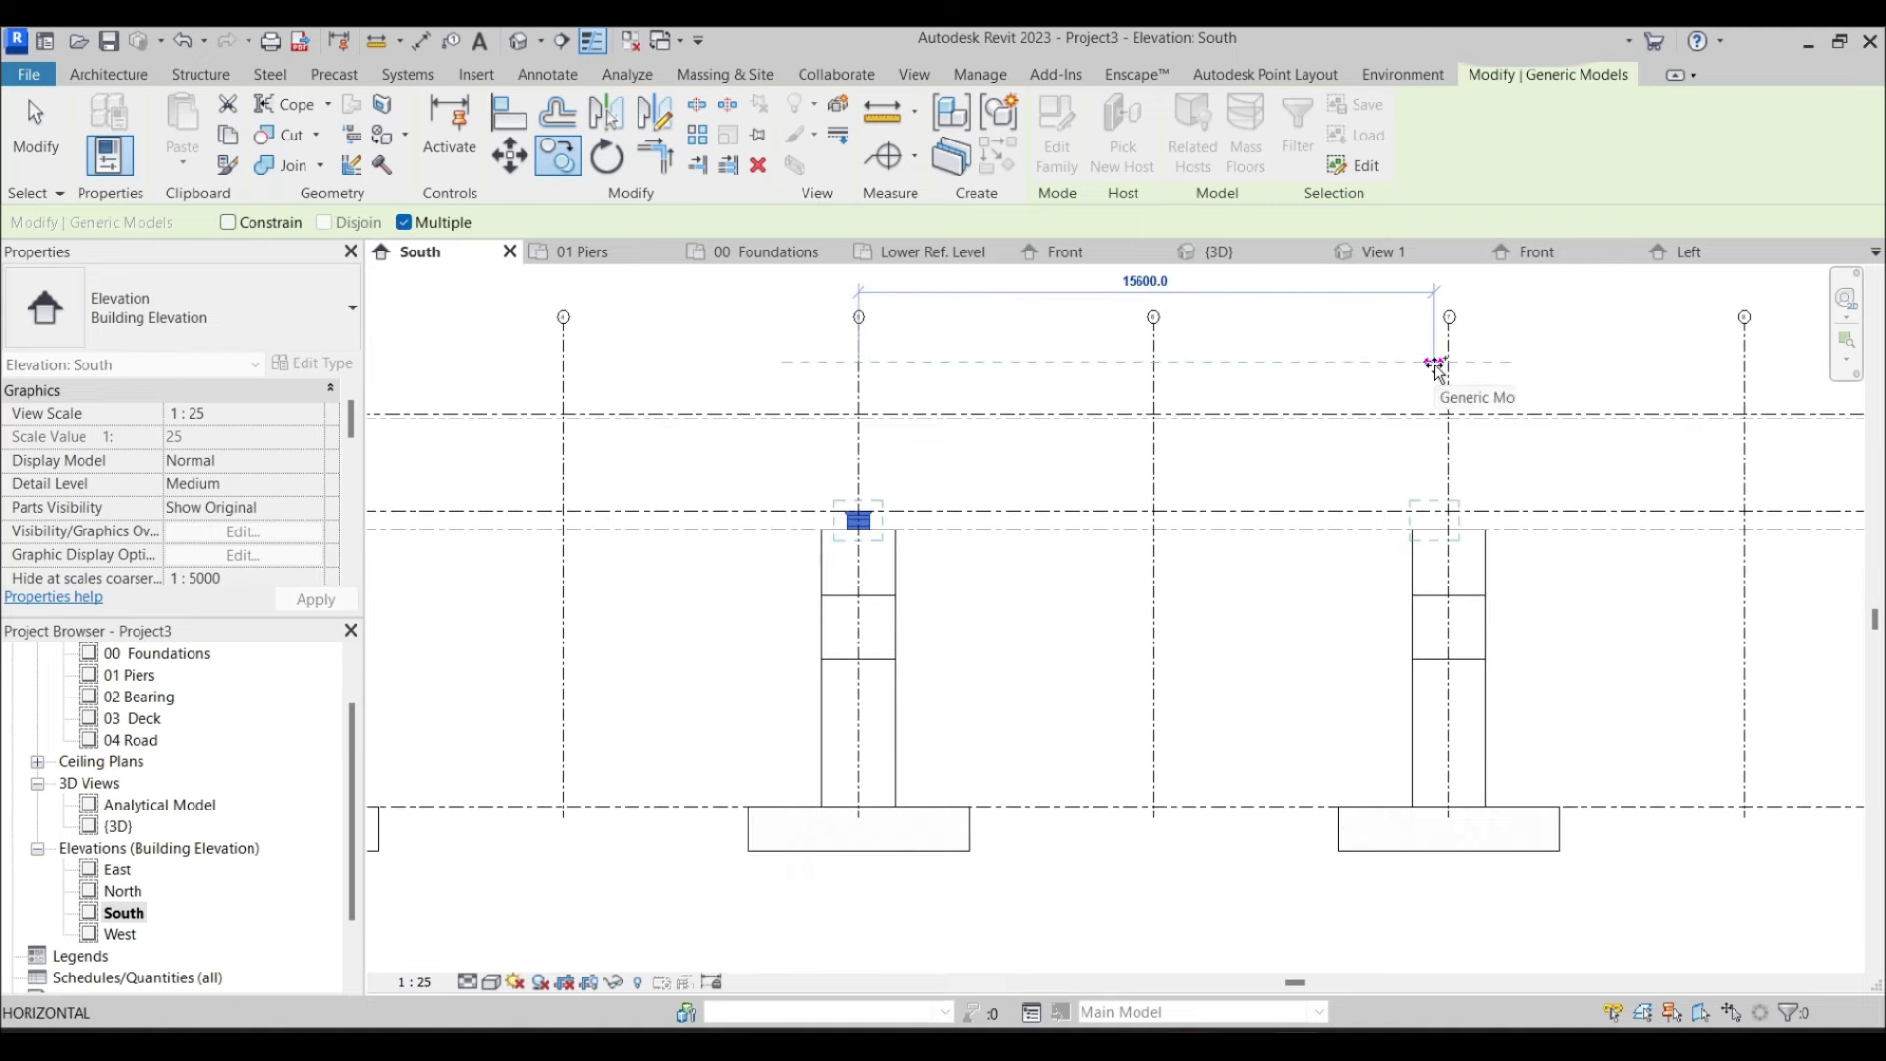
{"action": "middle_click_drag", "start_coordinate": [908, 350], "coordinate": [783, 371]}
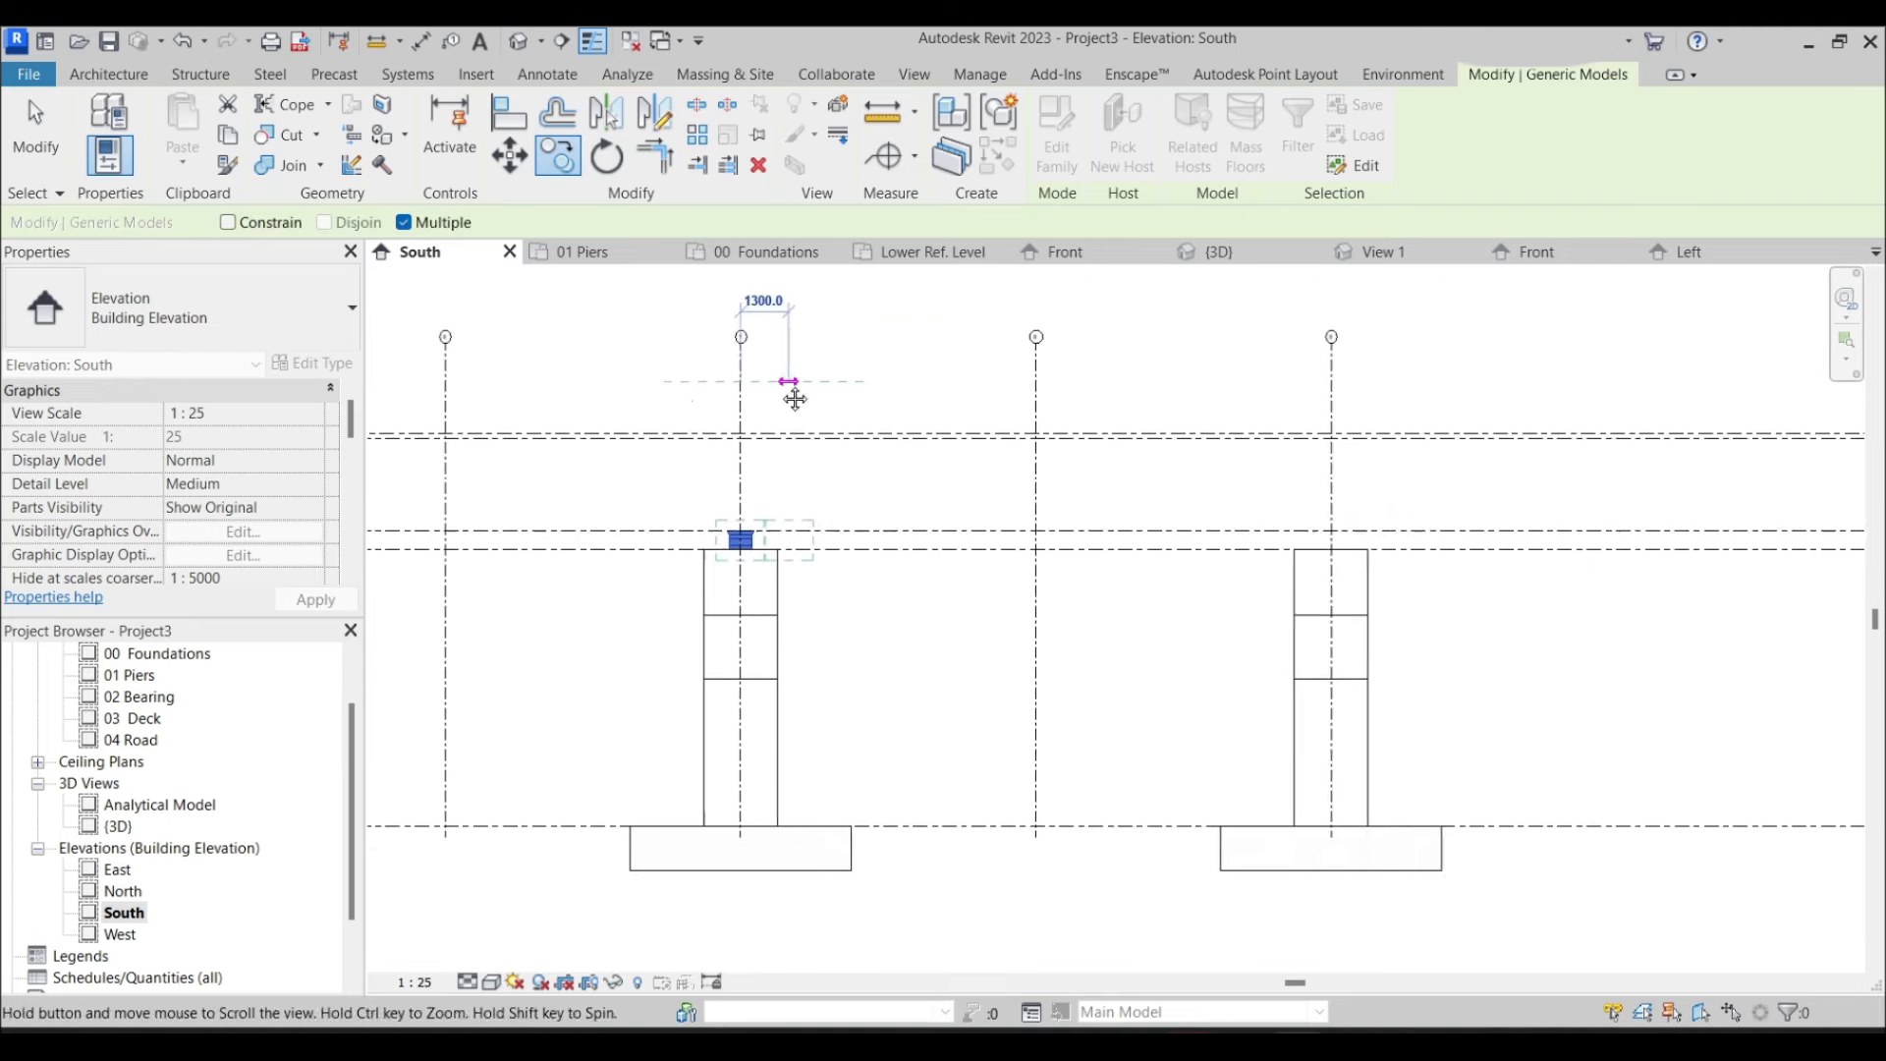
{"action": "left_click", "coordinate": [1325, 381]}
{"action": "key", "text": "Escape"}
{"action": "key", "text": "Escape"}
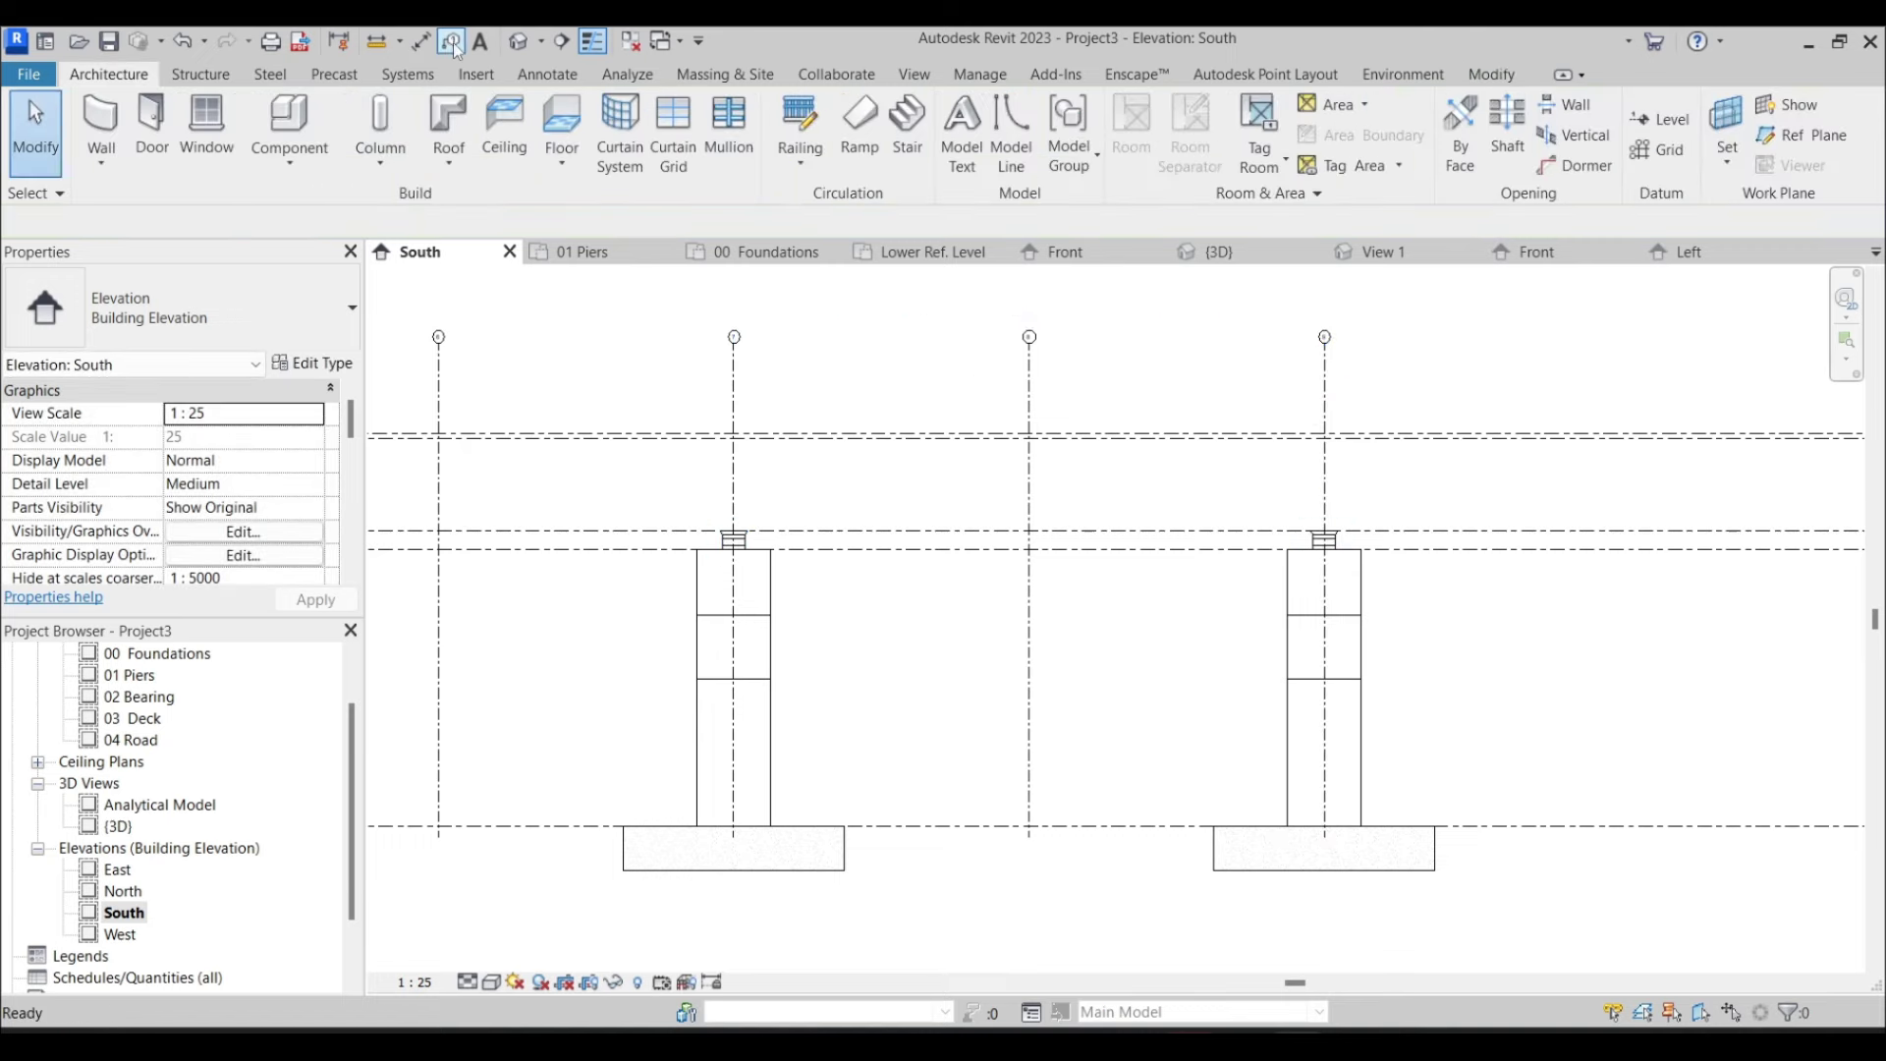
Inspect the bearings on the pier caps in the default 3D view, then bring up File > New
{"action": "left_click", "coordinate": [518, 41]}
{"action": "middle_click_drag", "start_coordinate": [986, 595], "coordinate": [975, 499], "text": "shift"}
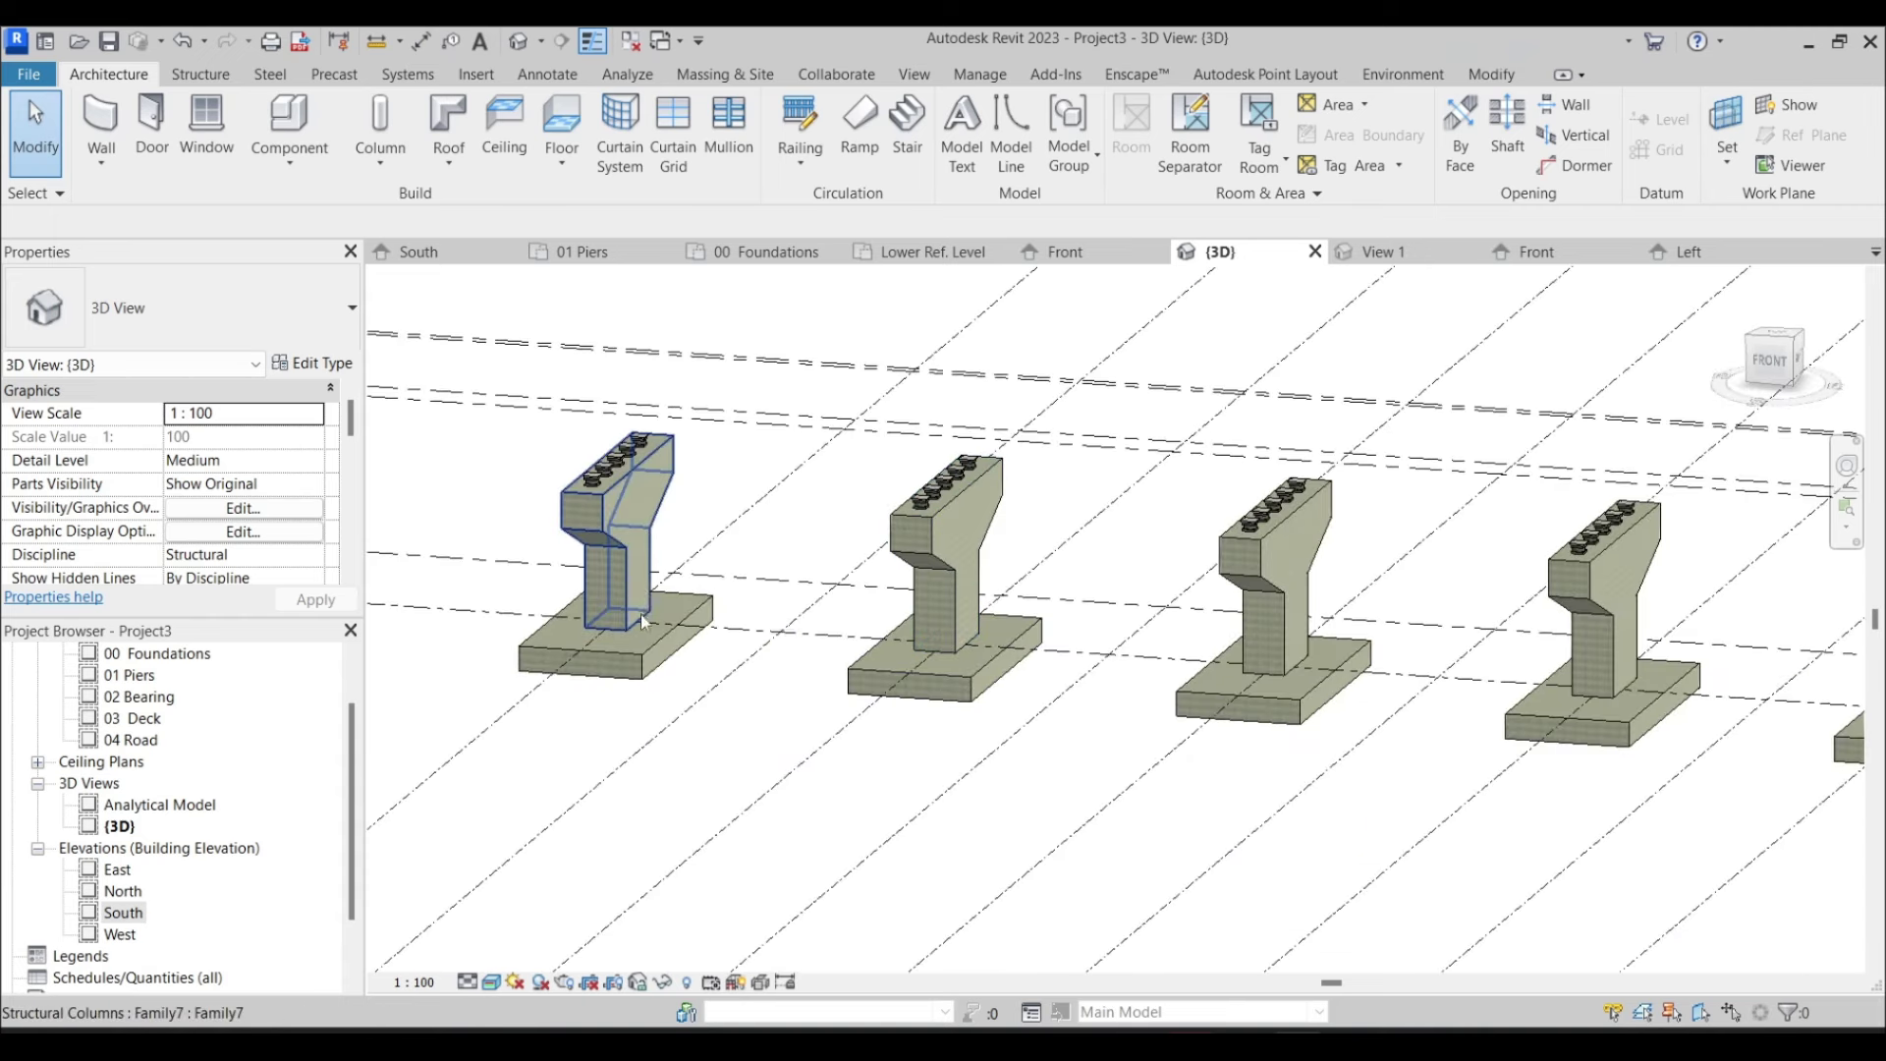
{"action": "scroll", "coordinate": [629, 456], "scroll_direction": "up", "scroll_amount": 2}
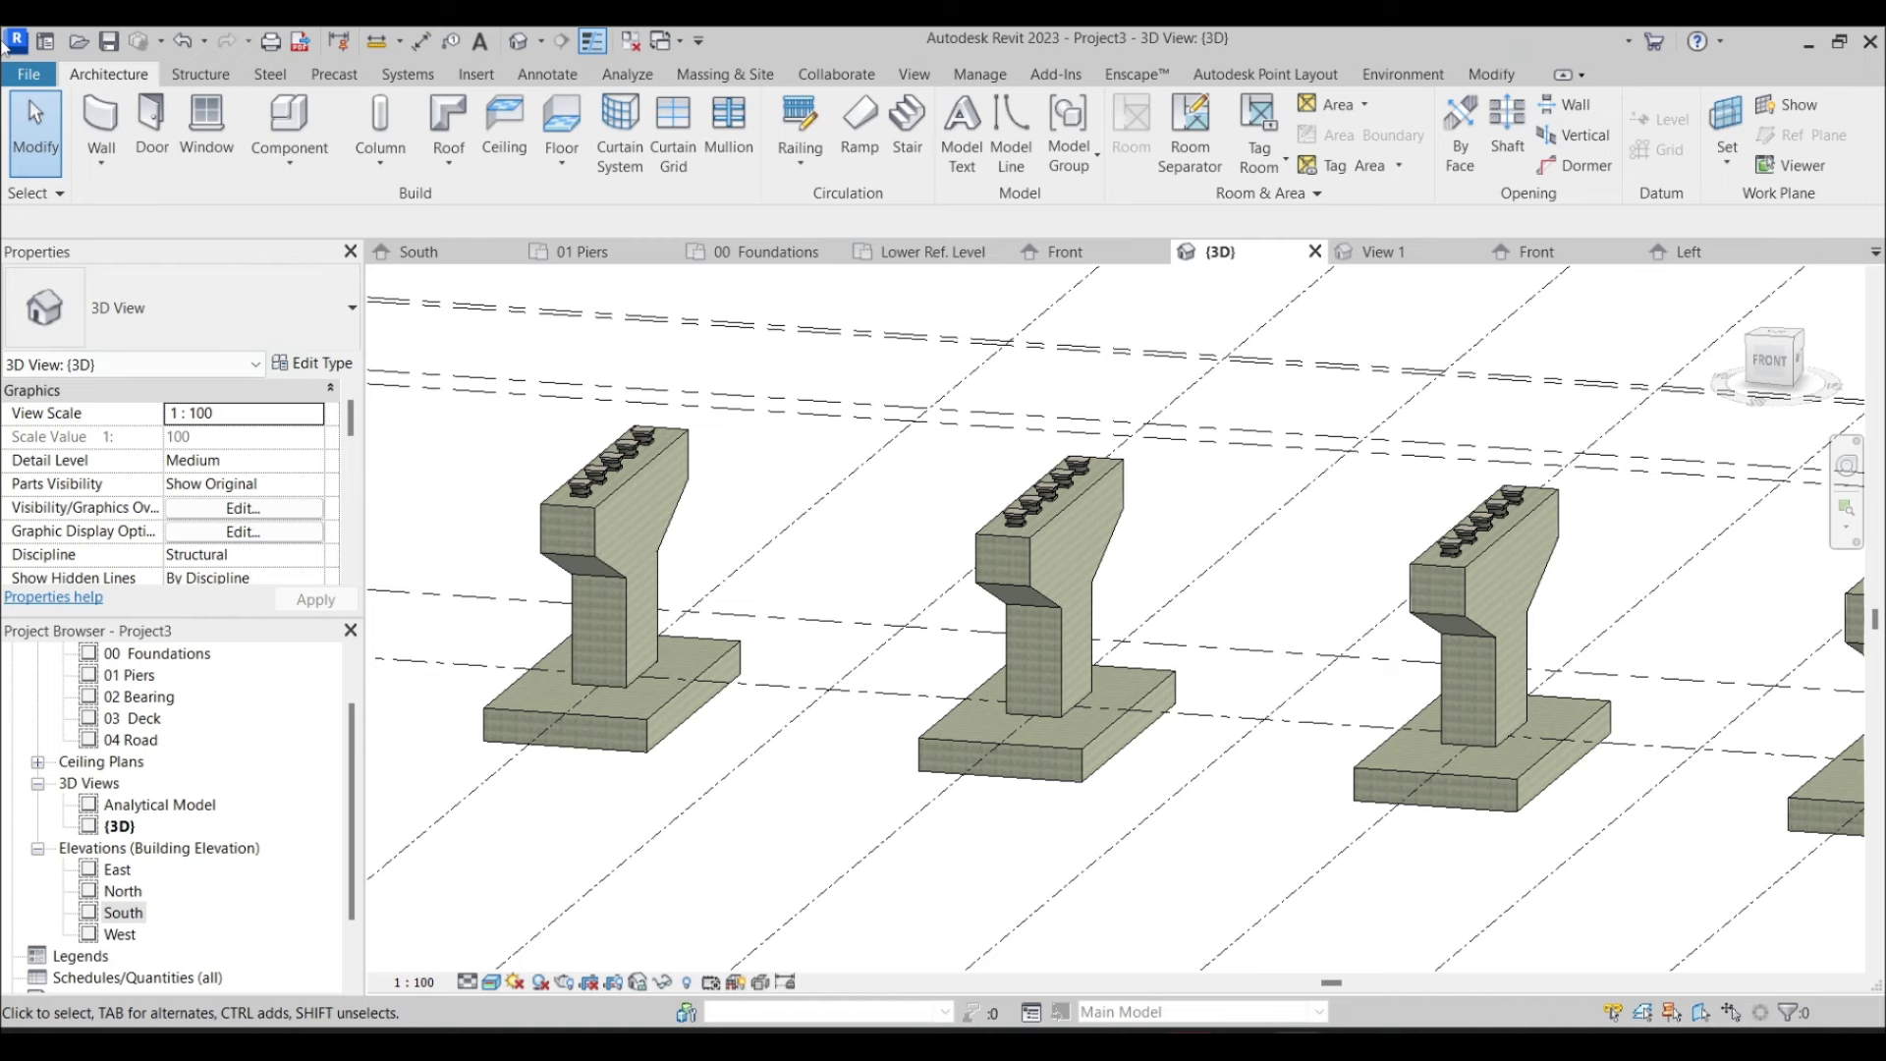
{"action": "left_click", "coordinate": [26, 76]}
{"action": "mouse_move", "coordinate": [147, 174]}
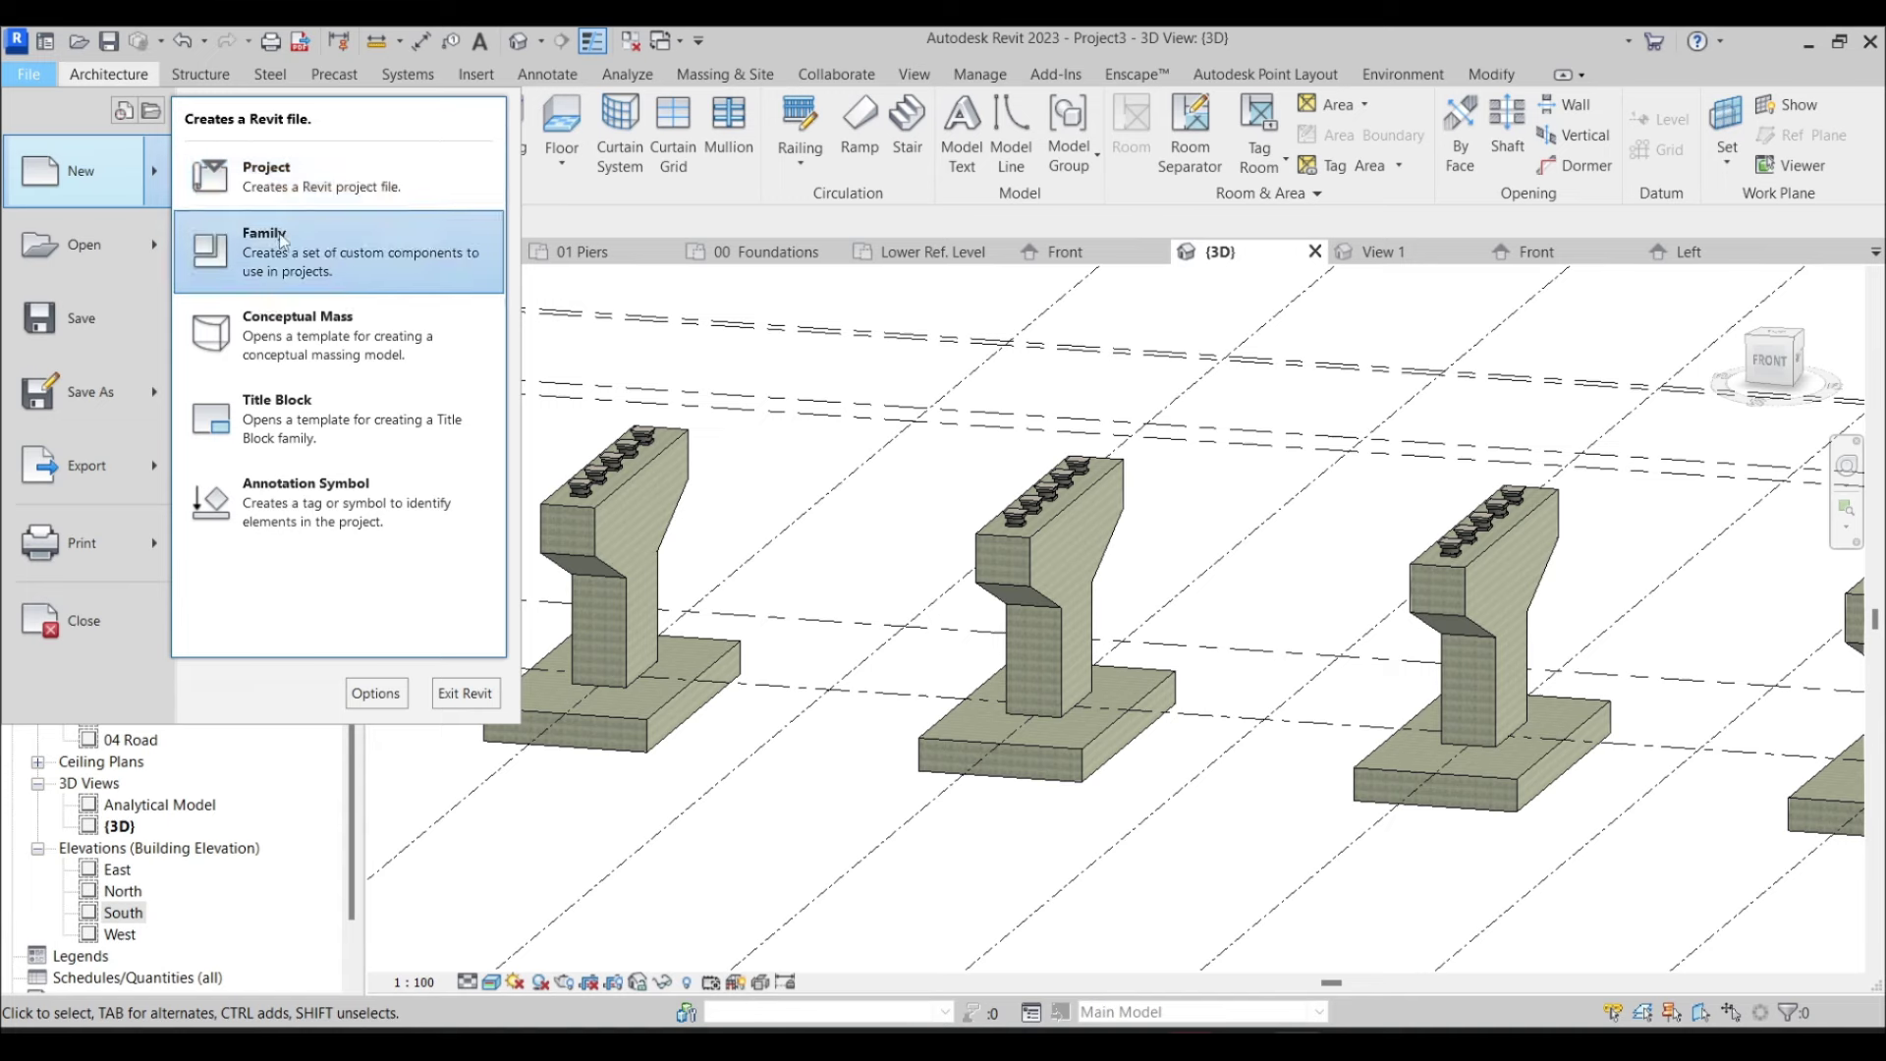
Create a new family from English\Metric Structural Framing - Beams and Braces.rft
{"action": "left_click", "coordinate": [281, 241]}
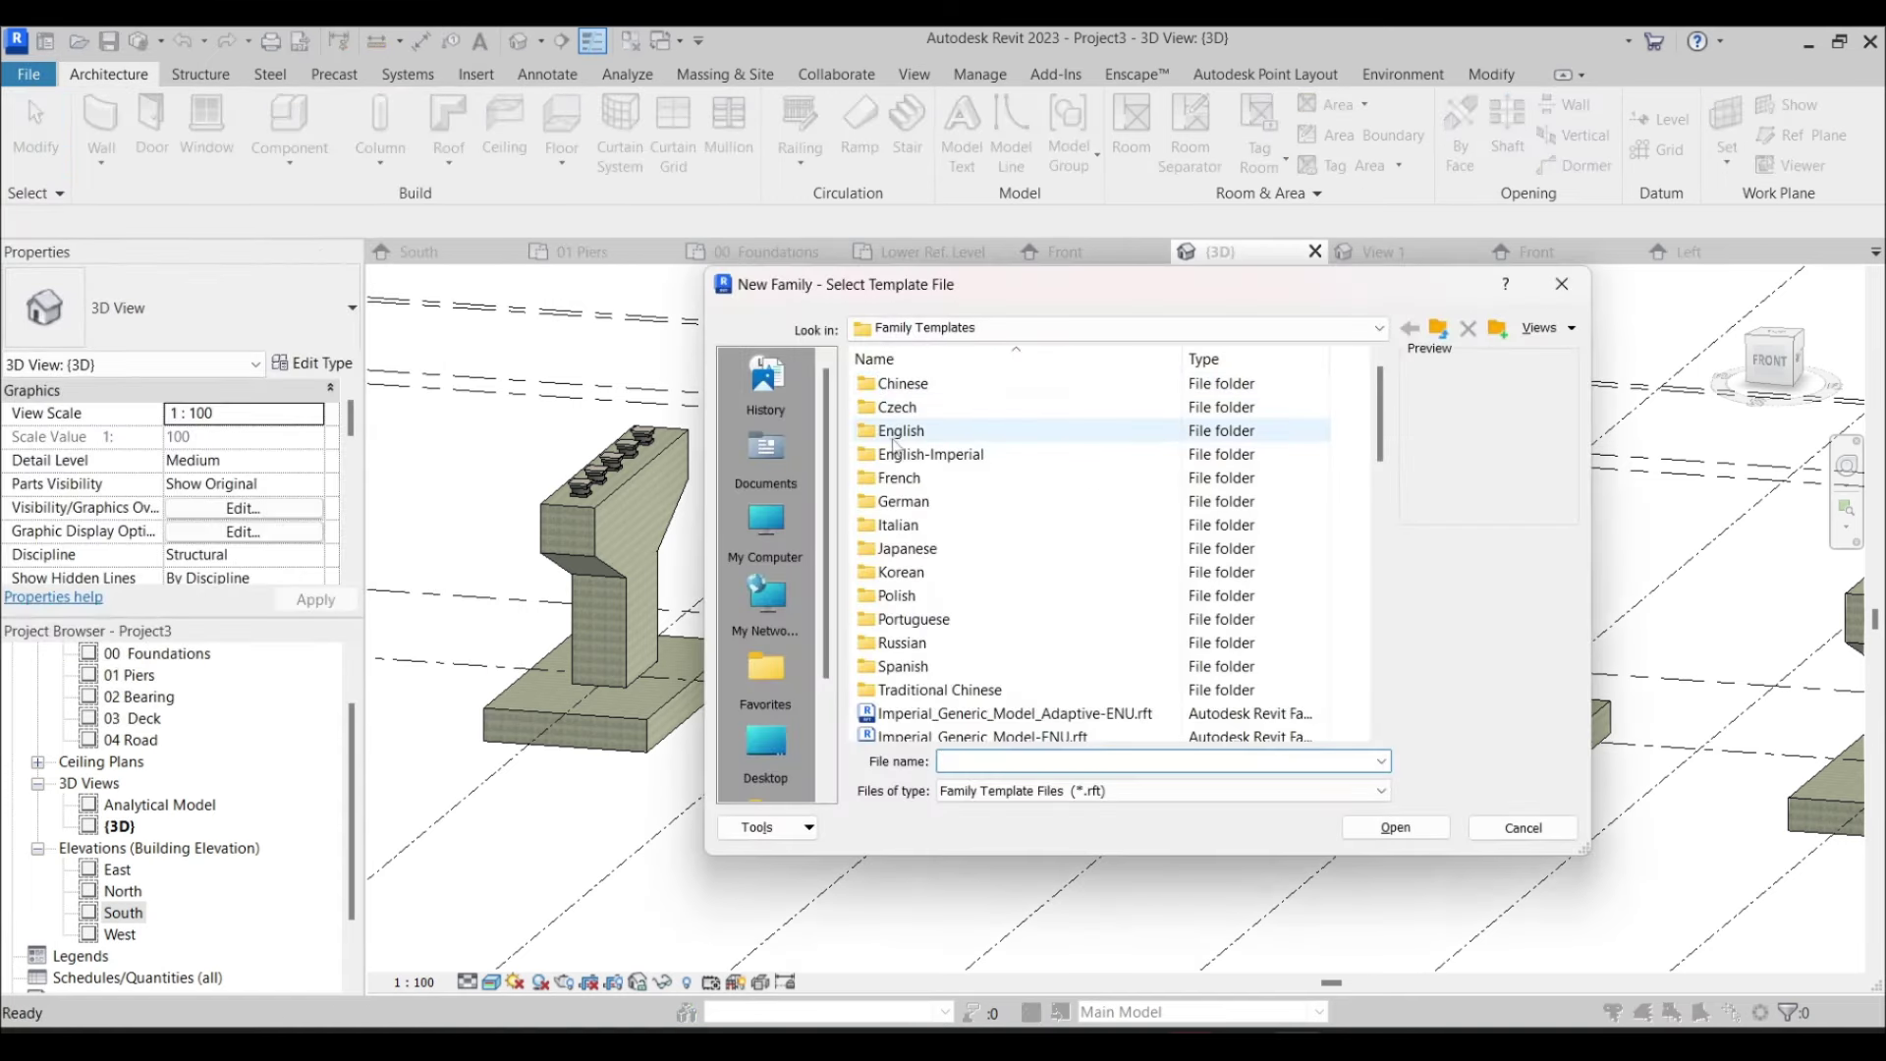
{"action": "double_click", "coordinate": [914, 436]}
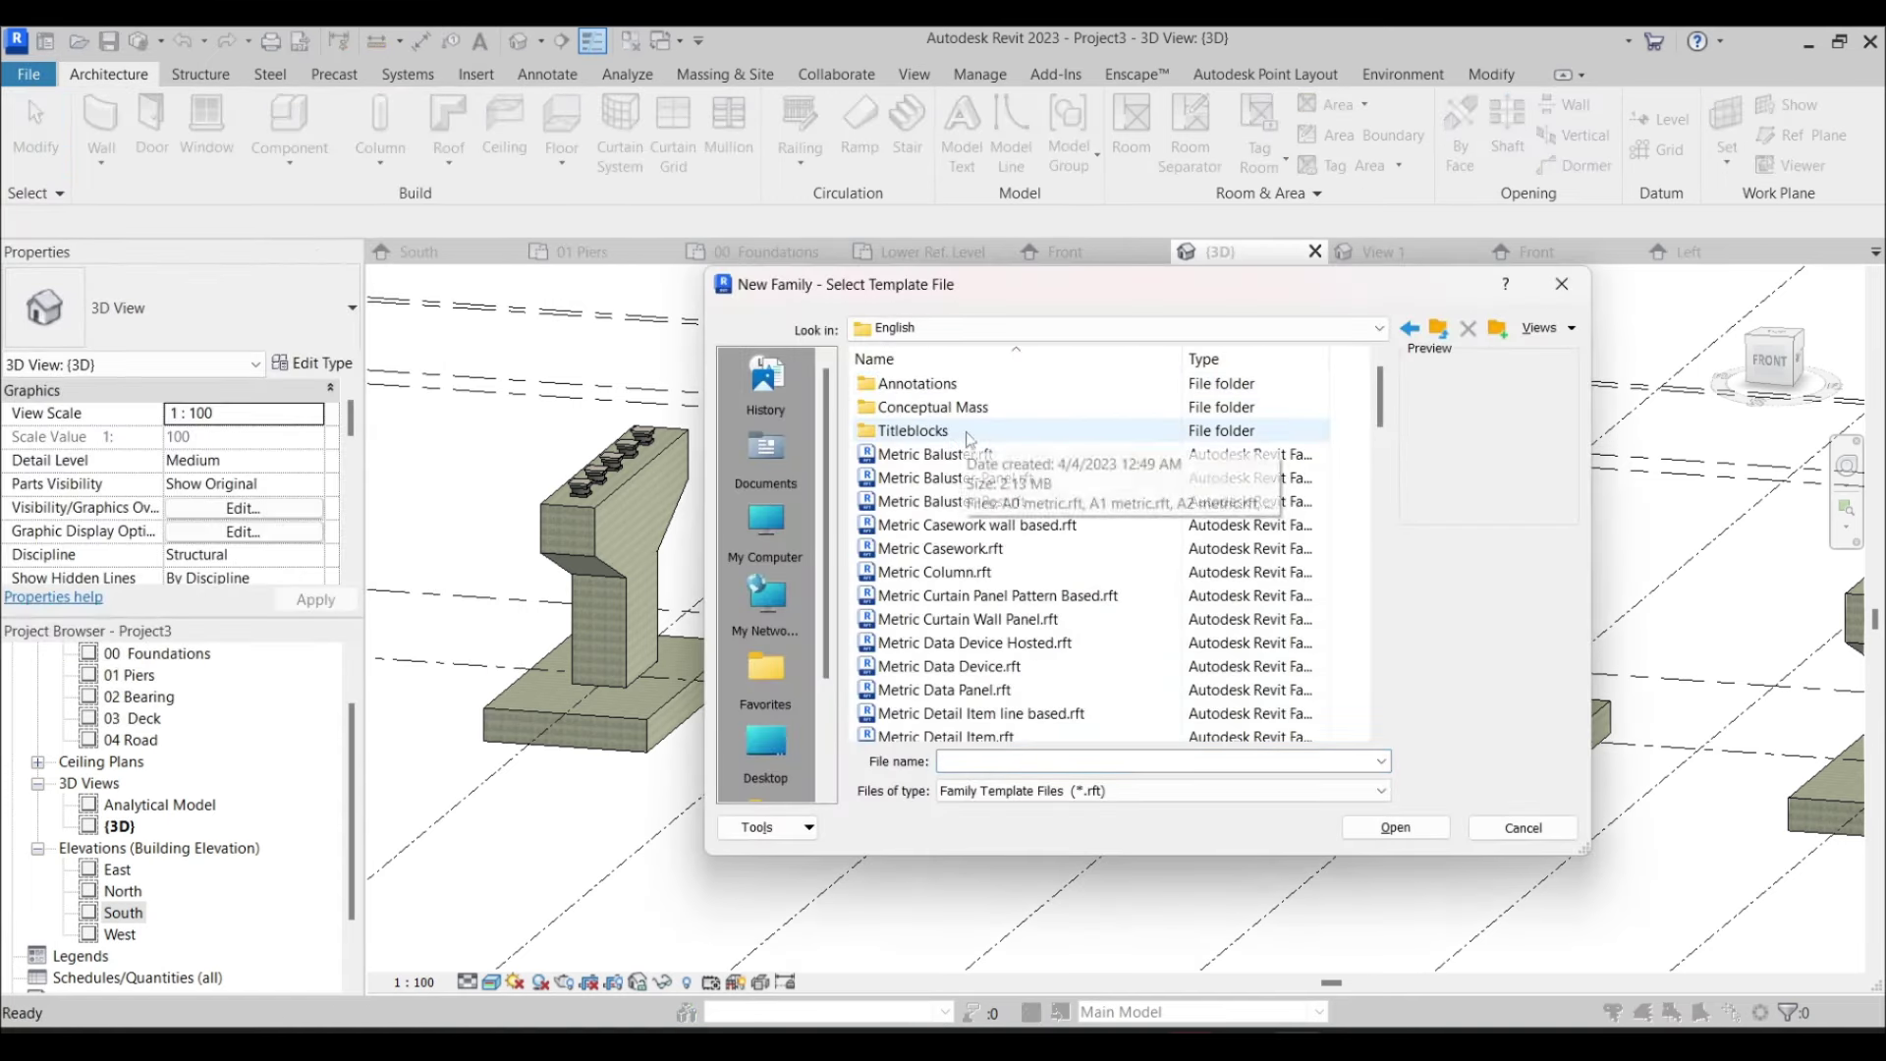
{"action": "scroll", "coordinate": [970, 440], "scroll_direction": "down", "scroll_amount": 5}
{"action": "scroll", "coordinate": [969, 439], "scroll_direction": "down", "scroll_amount": 6}
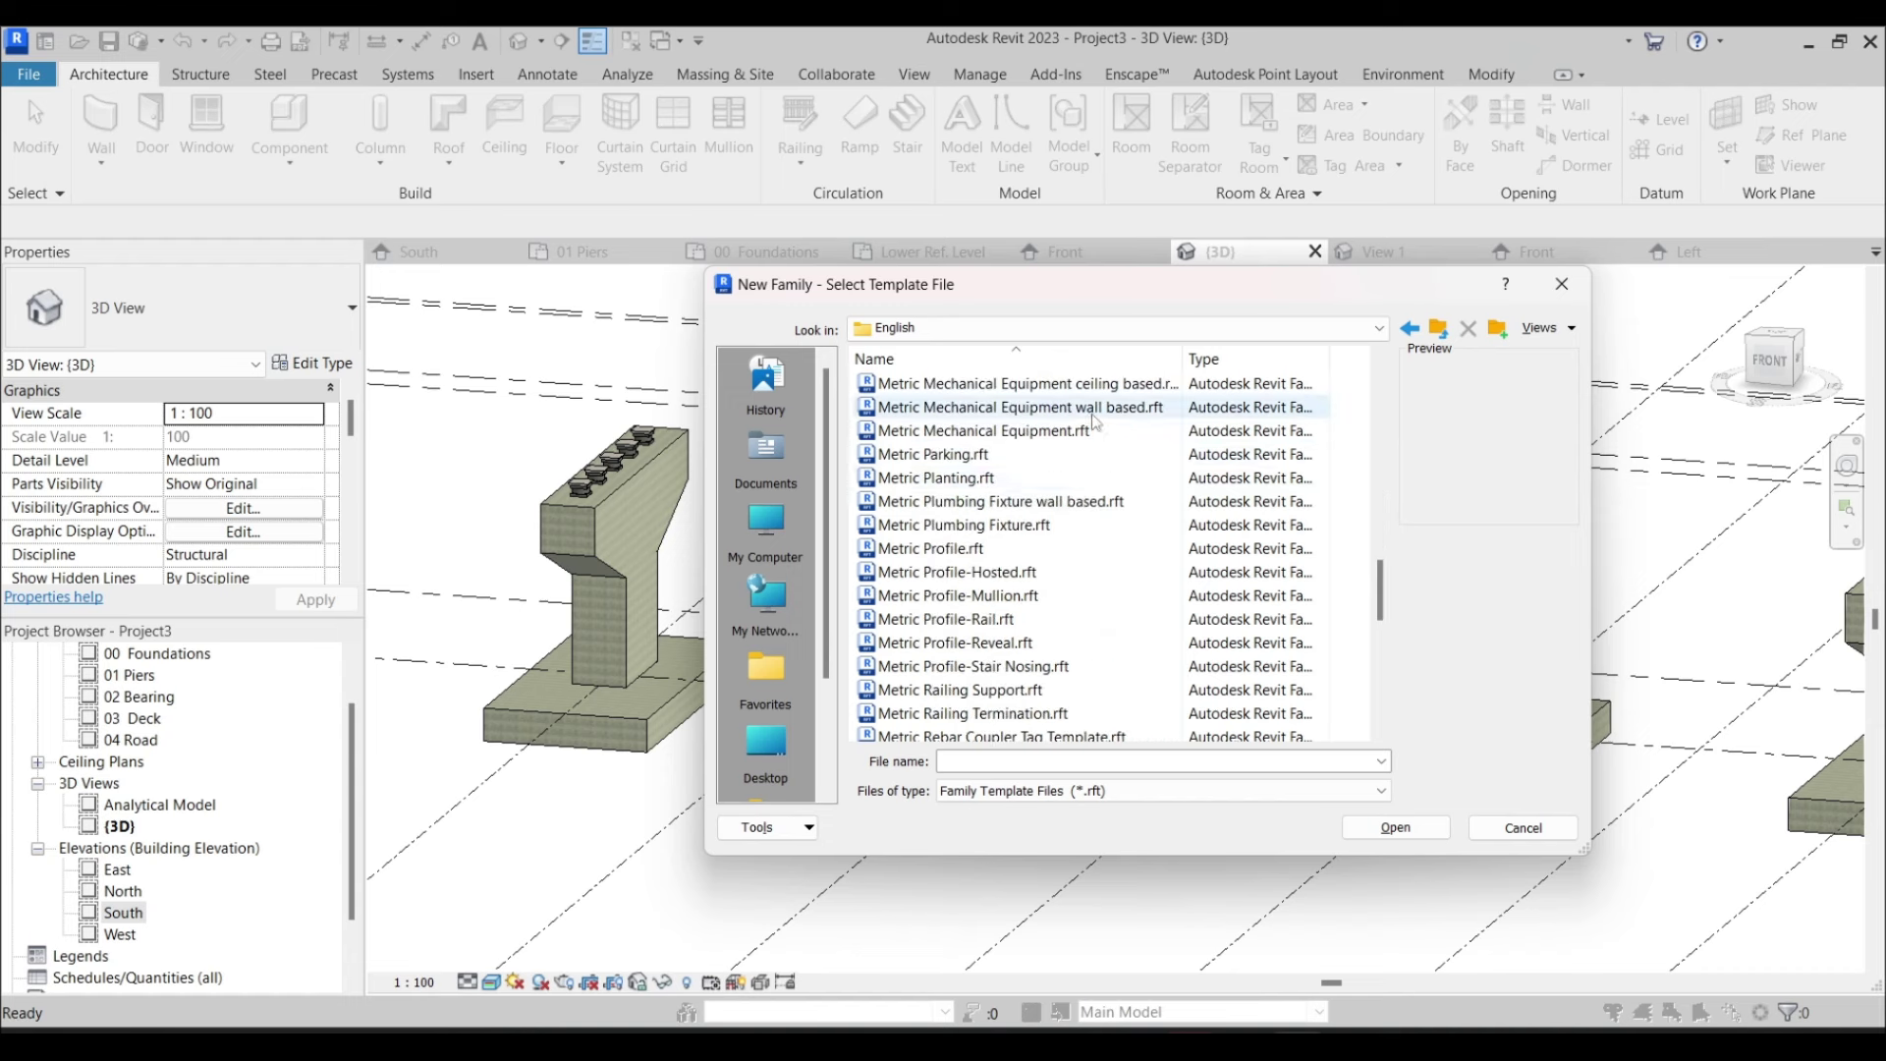
{"action": "scroll", "coordinate": [1095, 420], "scroll_direction": "down", "scroll_amount": 7}
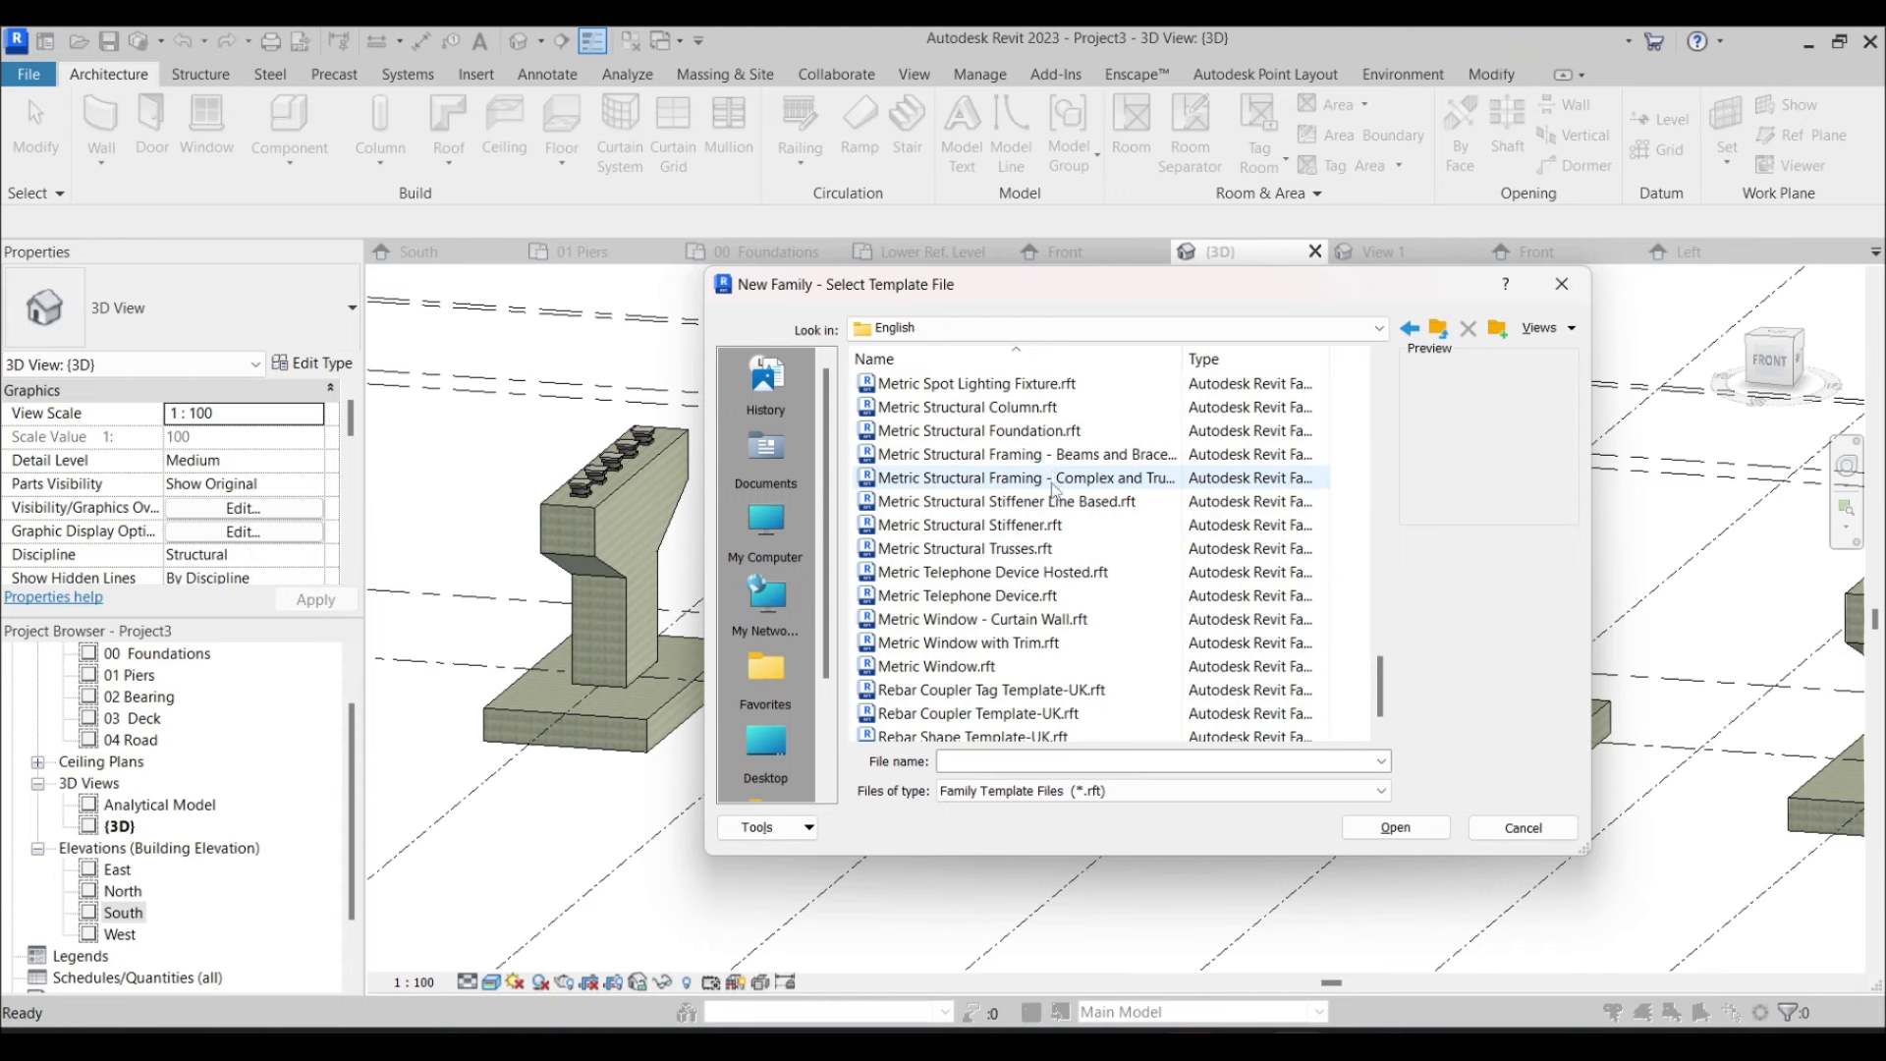
{"action": "scroll", "coordinate": [1053, 450], "scroll_direction": "down", "scroll_amount": 1}
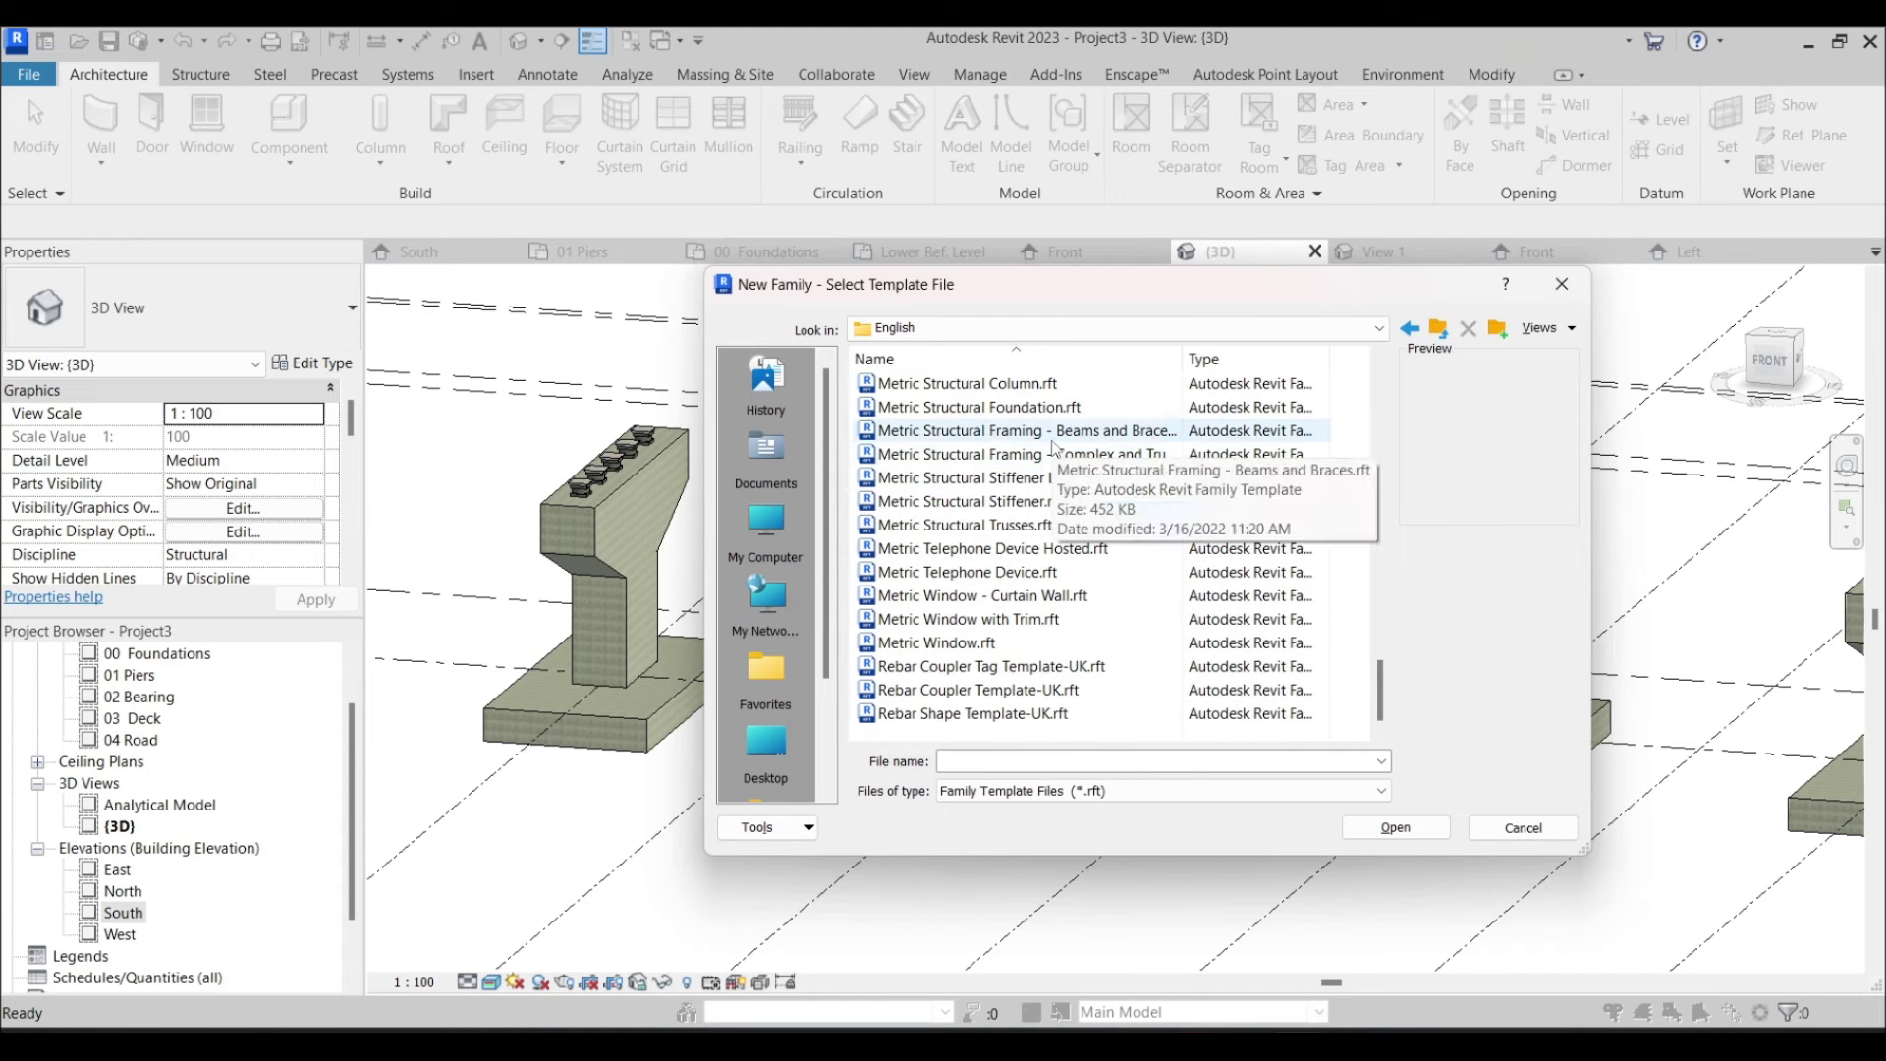
{"action": "left_click", "coordinate": [1082, 440]}
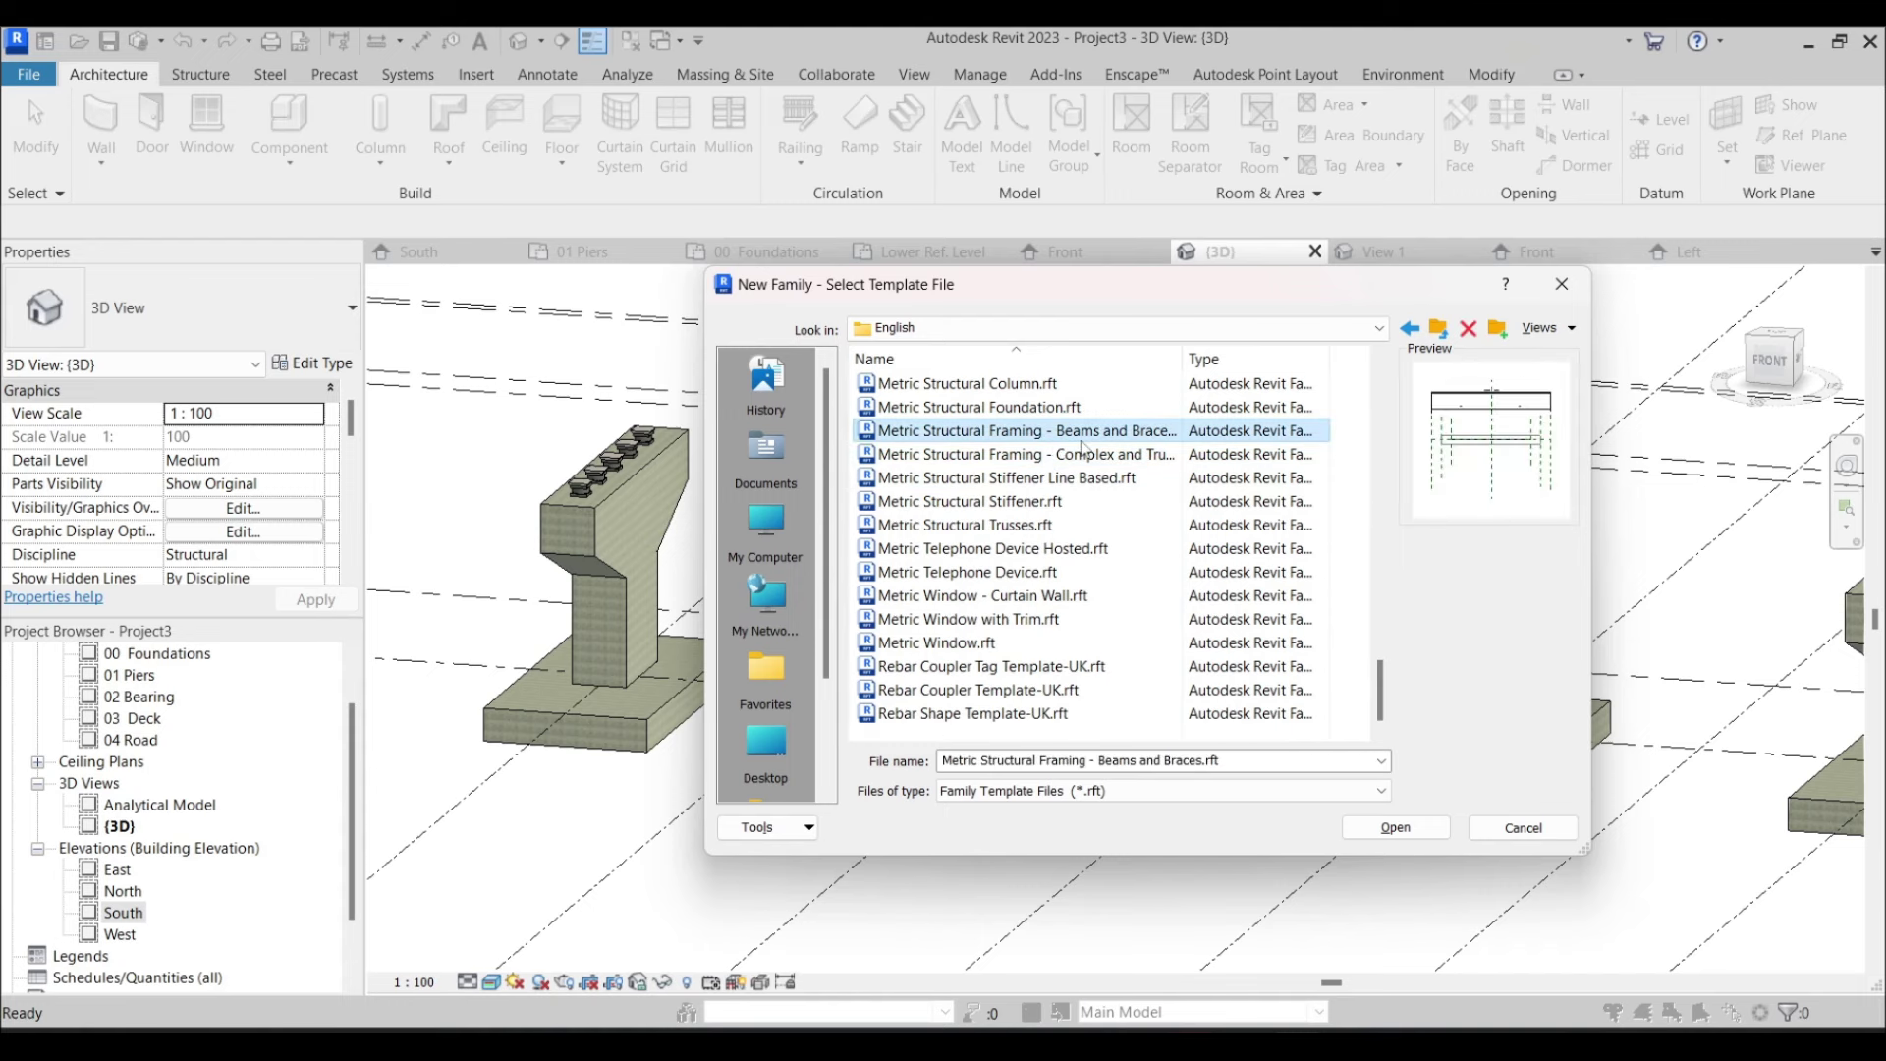
{"action": "left_click", "coordinate": [1384, 827]}
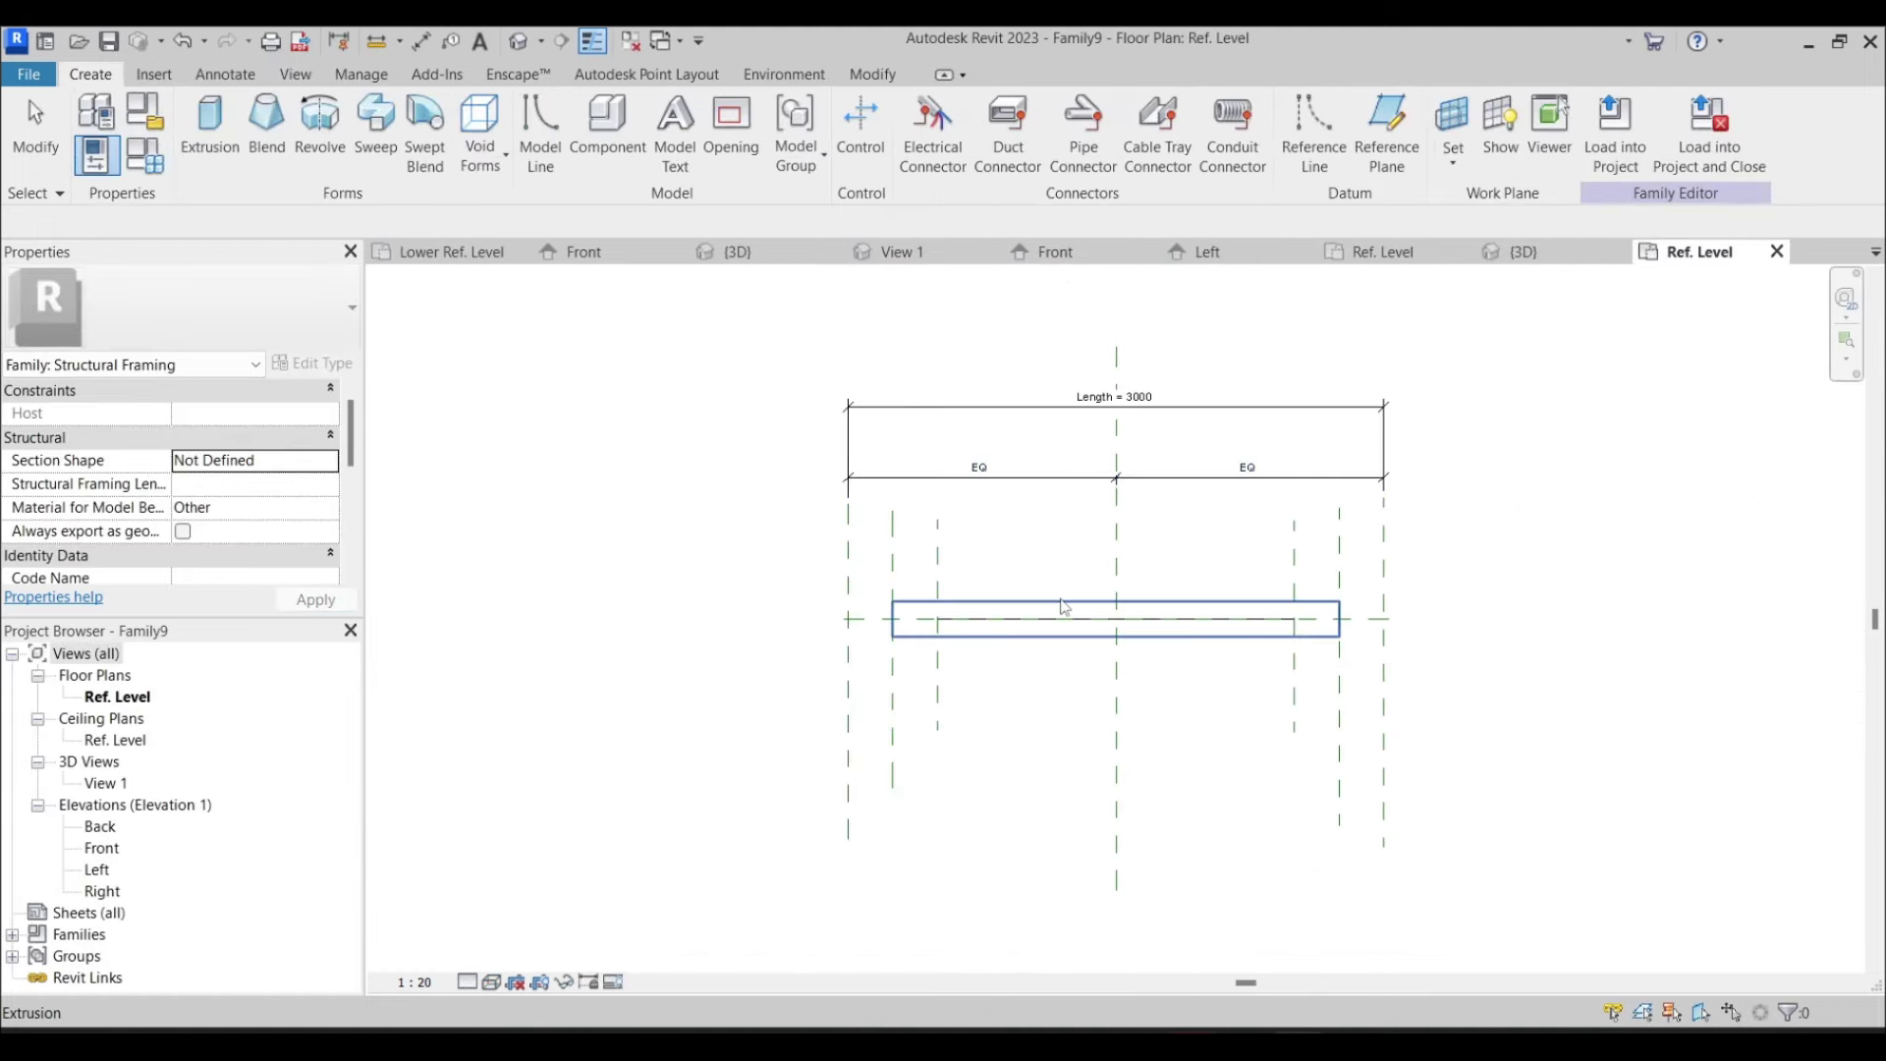
Delete the default beam extrusion and the left and right reference planes
{"action": "scroll", "coordinate": [1061, 599], "scroll_direction": "up", "scroll_amount": 2}
{"action": "left_click", "coordinate": [1061, 602]}
{"action": "key", "text": "Delete"}
{"action": "left_click_drag", "start_coordinate": [1559, 528], "coordinate": [1420, 524]}
{"action": "key", "text": "Delete"}
{"action": "left_click_drag", "start_coordinate": [994, 508], "coordinate": [763, 515]}
{"action": "key", "text": "Delete"}
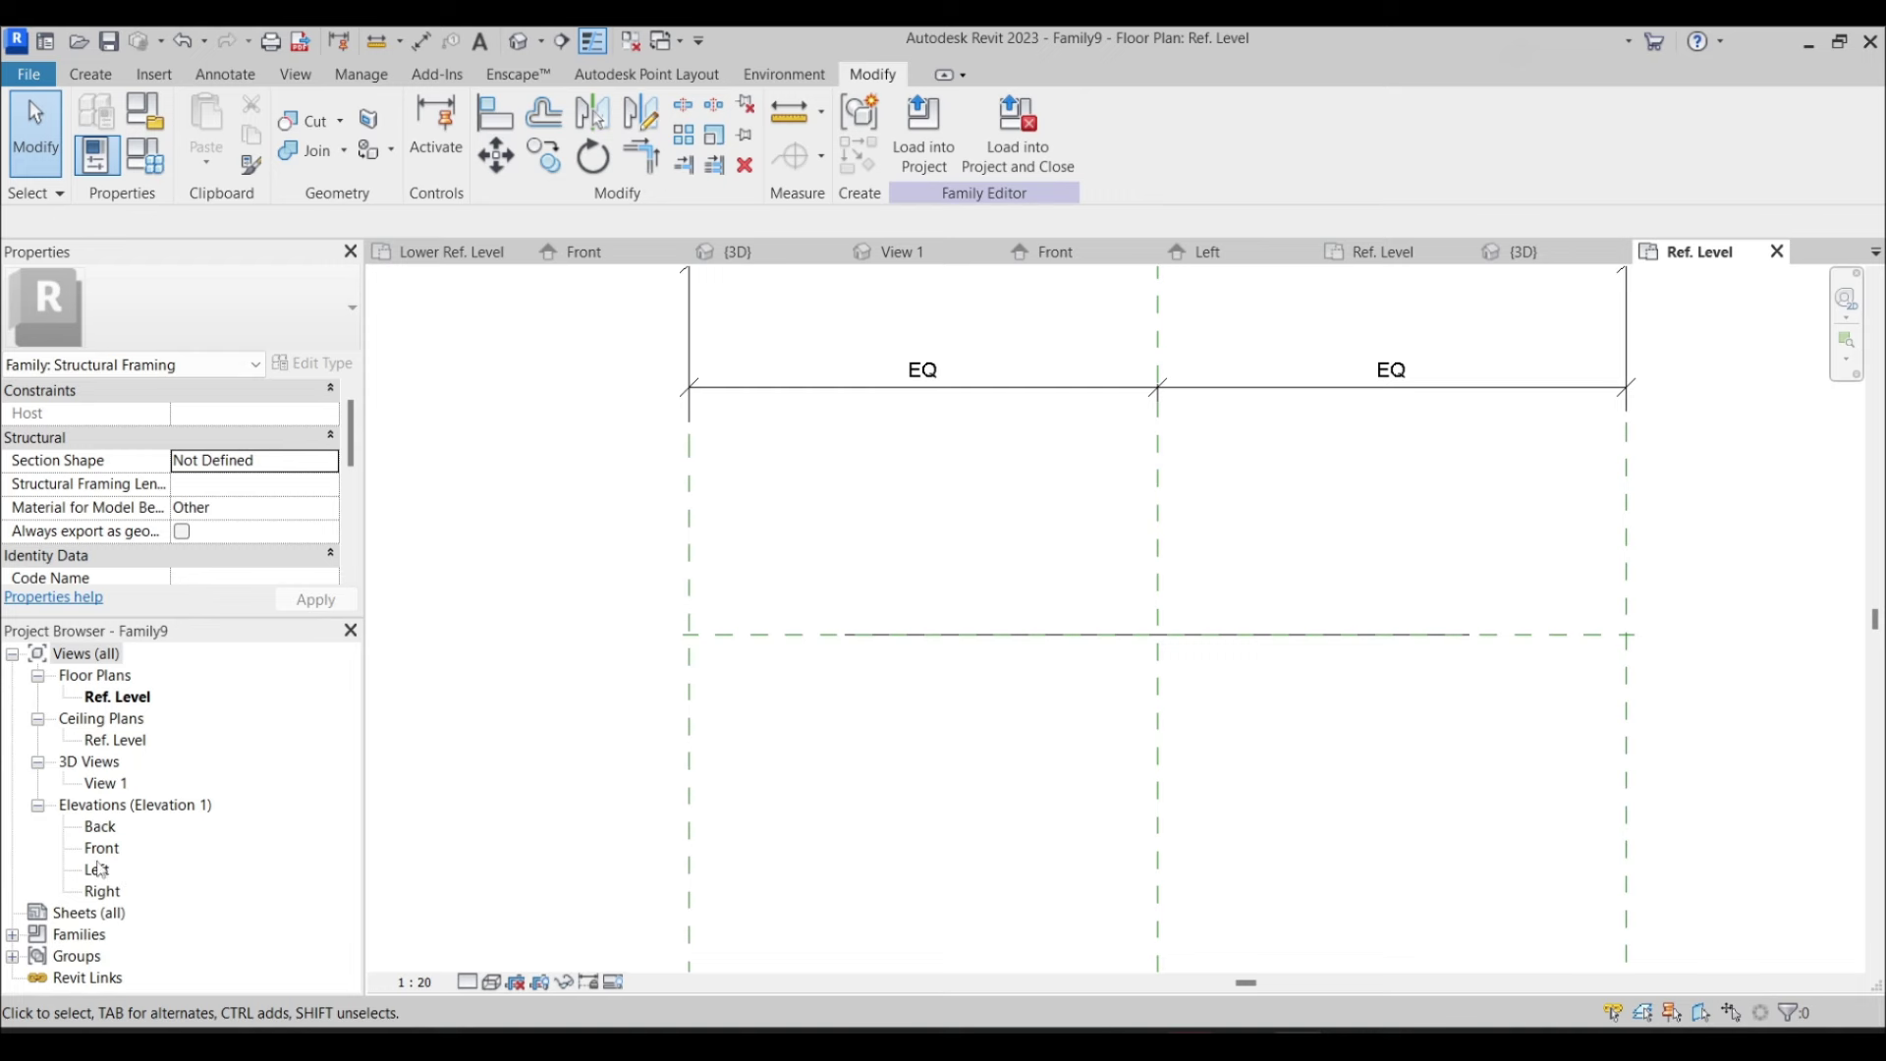
Open the Right elevation and centre the reference-plane intersection in view
{"action": "left_click", "coordinate": [102, 892]}
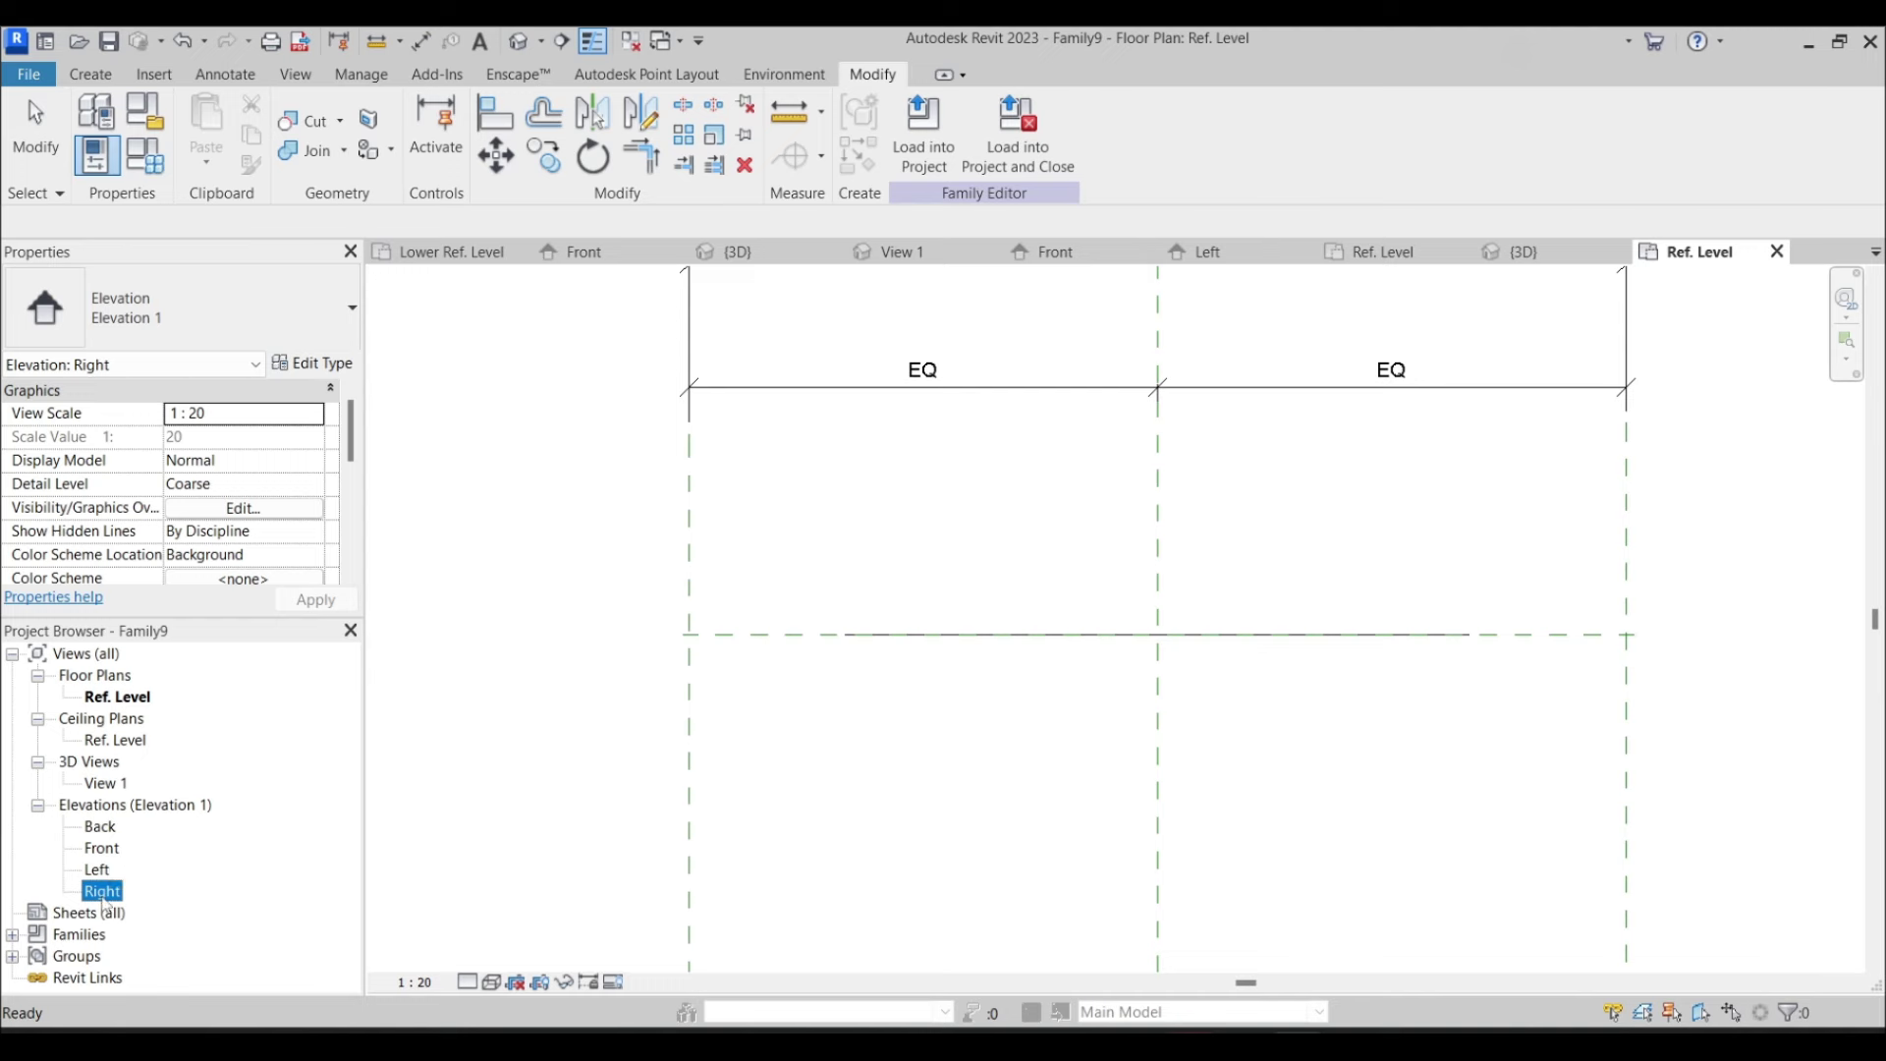
{"action": "double_click", "coordinate": [105, 895]}
{"action": "scroll", "coordinate": [1065, 476], "scroll_direction": "down", "scroll_amount": 3}
{"action": "middle_click_drag", "start_coordinate": [813, 596], "coordinate": [961, 619]}
{"action": "scroll", "coordinate": [947, 609], "scroll_direction": "up", "scroll_amount": 3}
{"action": "middle_click_drag", "start_coordinate": [1060, 515], "coordinate": [985, 632]}
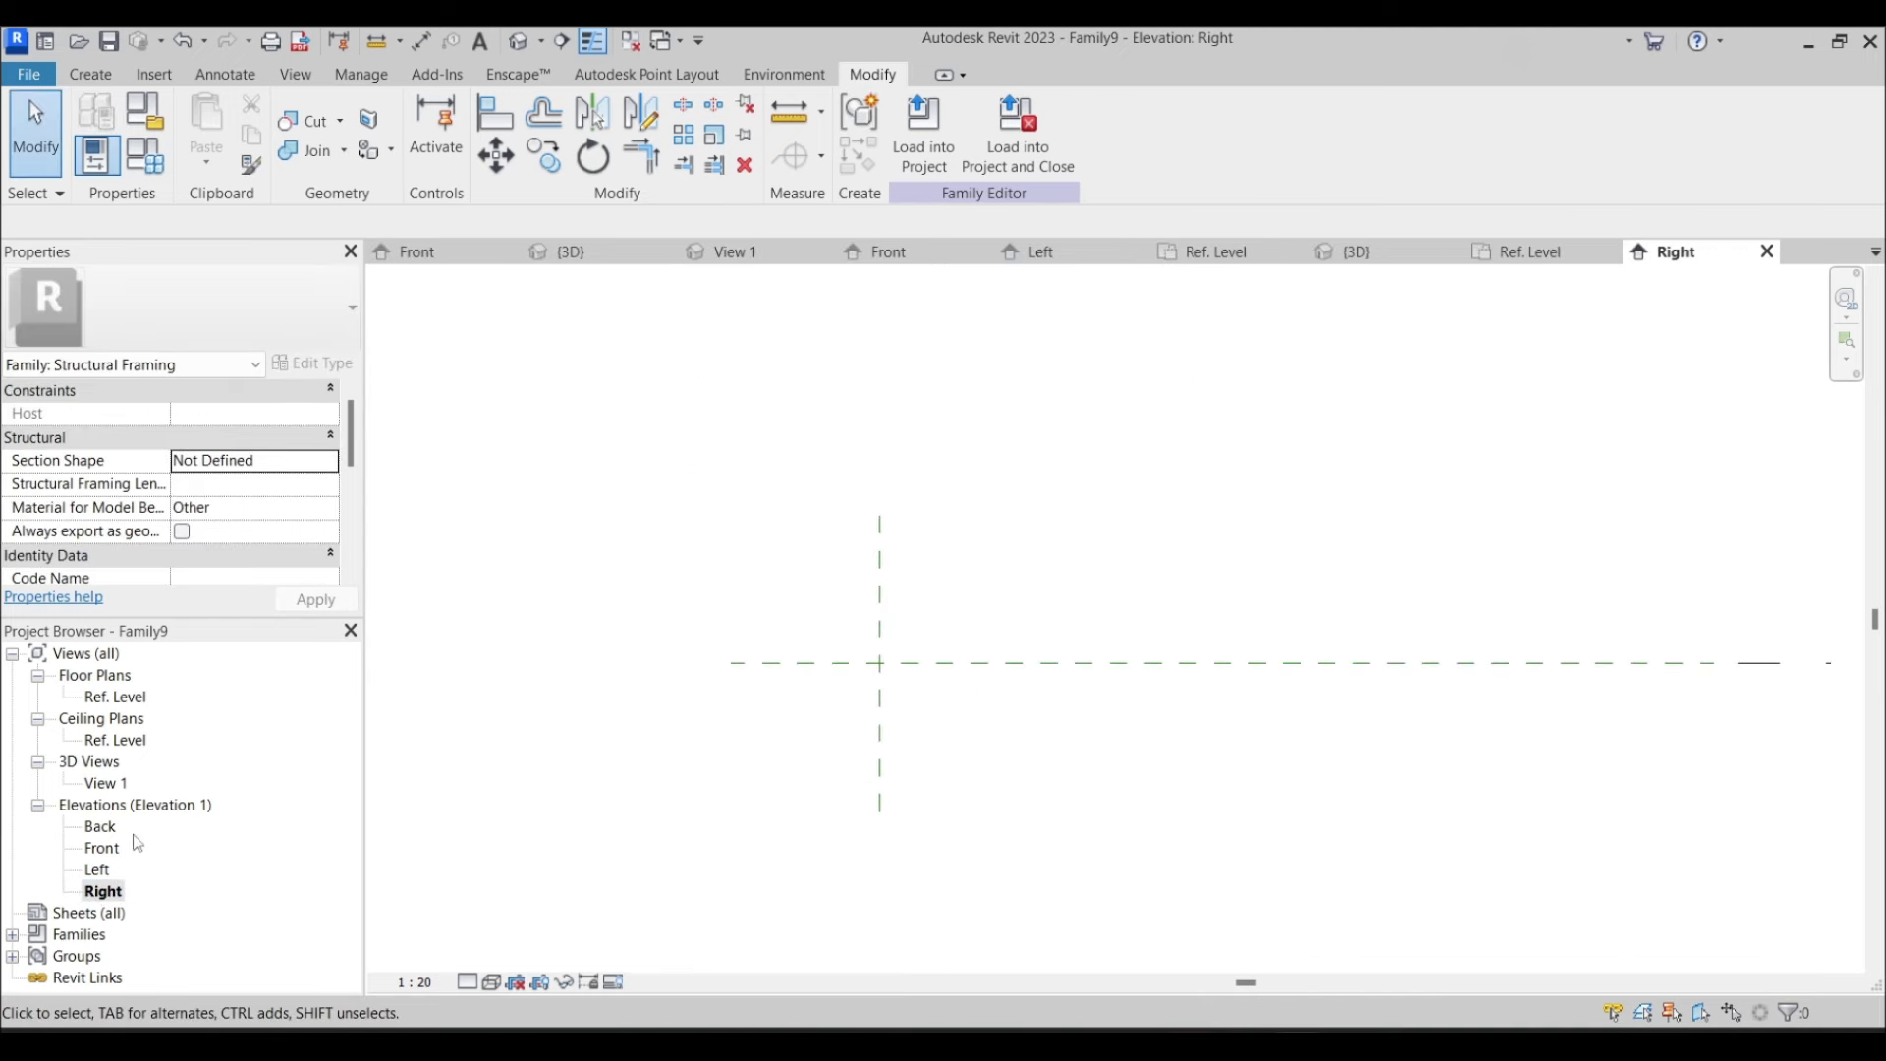
{"action": "left_click", "coordinate": [104, 849]}
{"action": "double_click", "coordinate": [104, 849]}
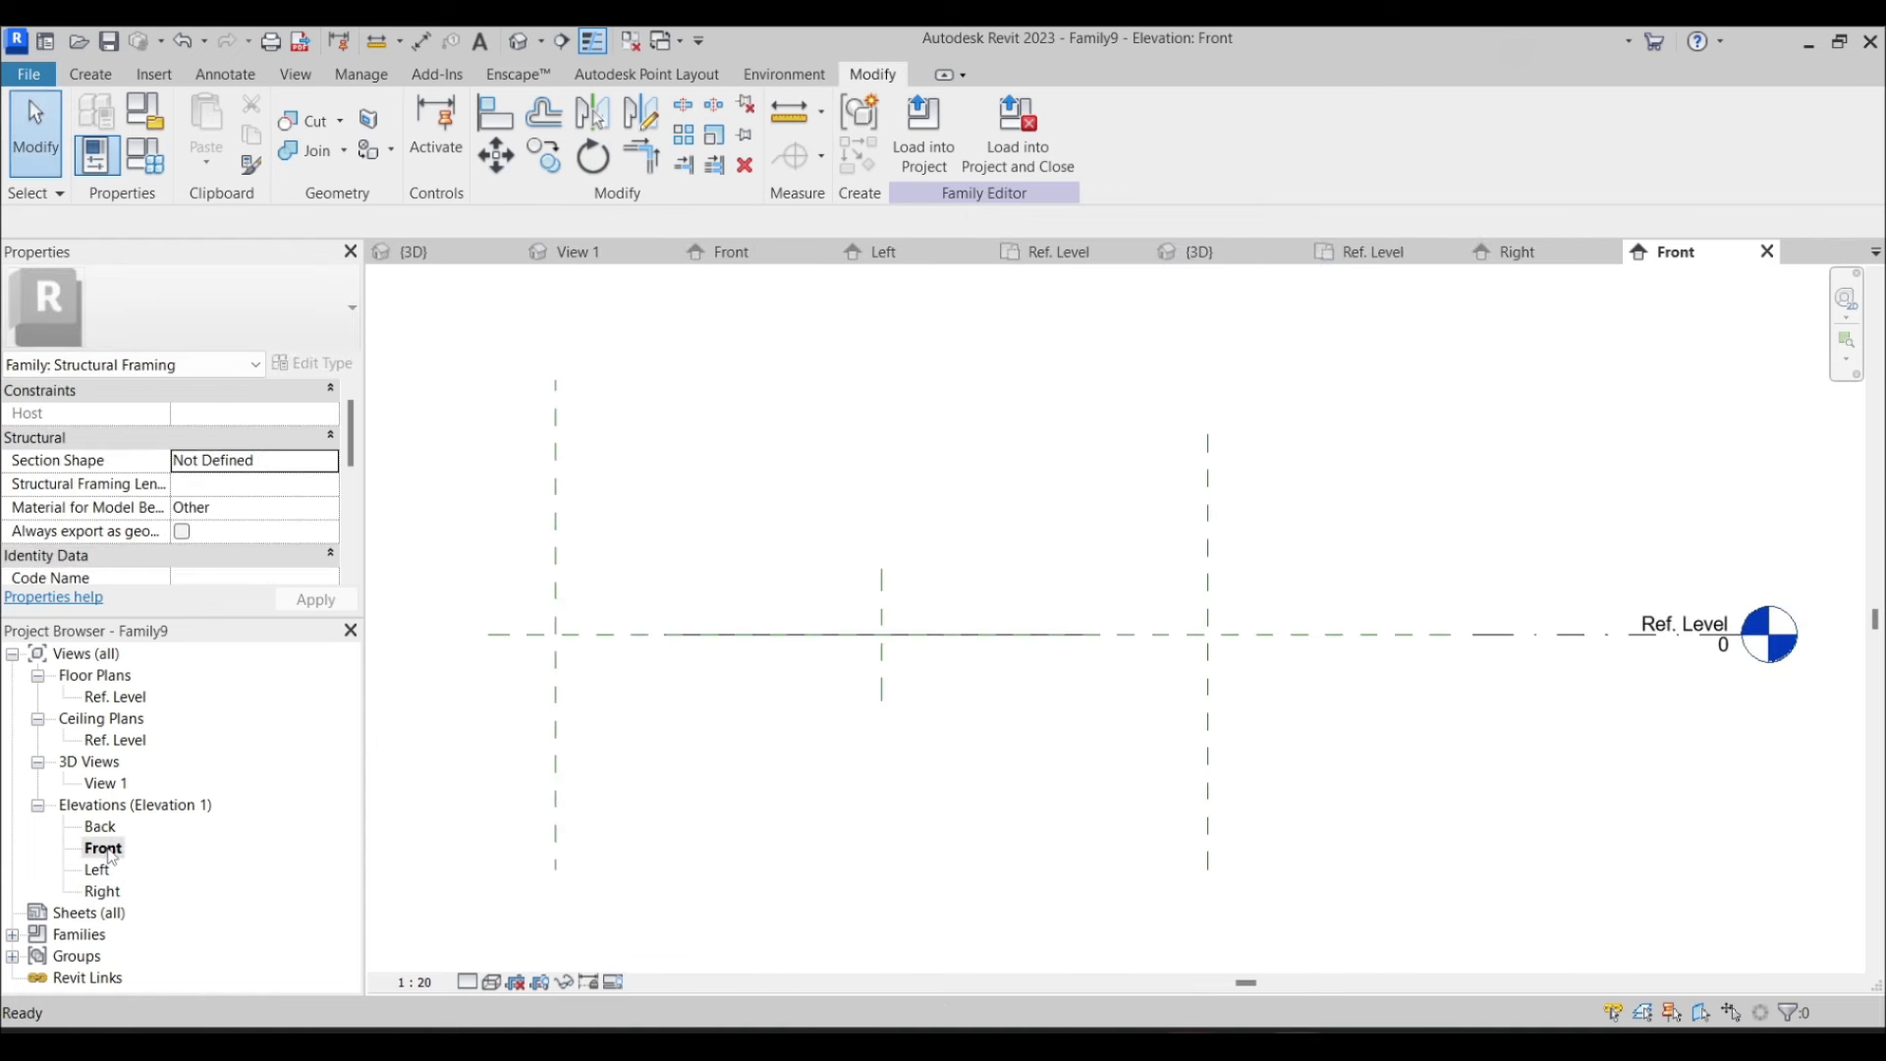
{"action": "double_click", "coordinate": [101, 890]}
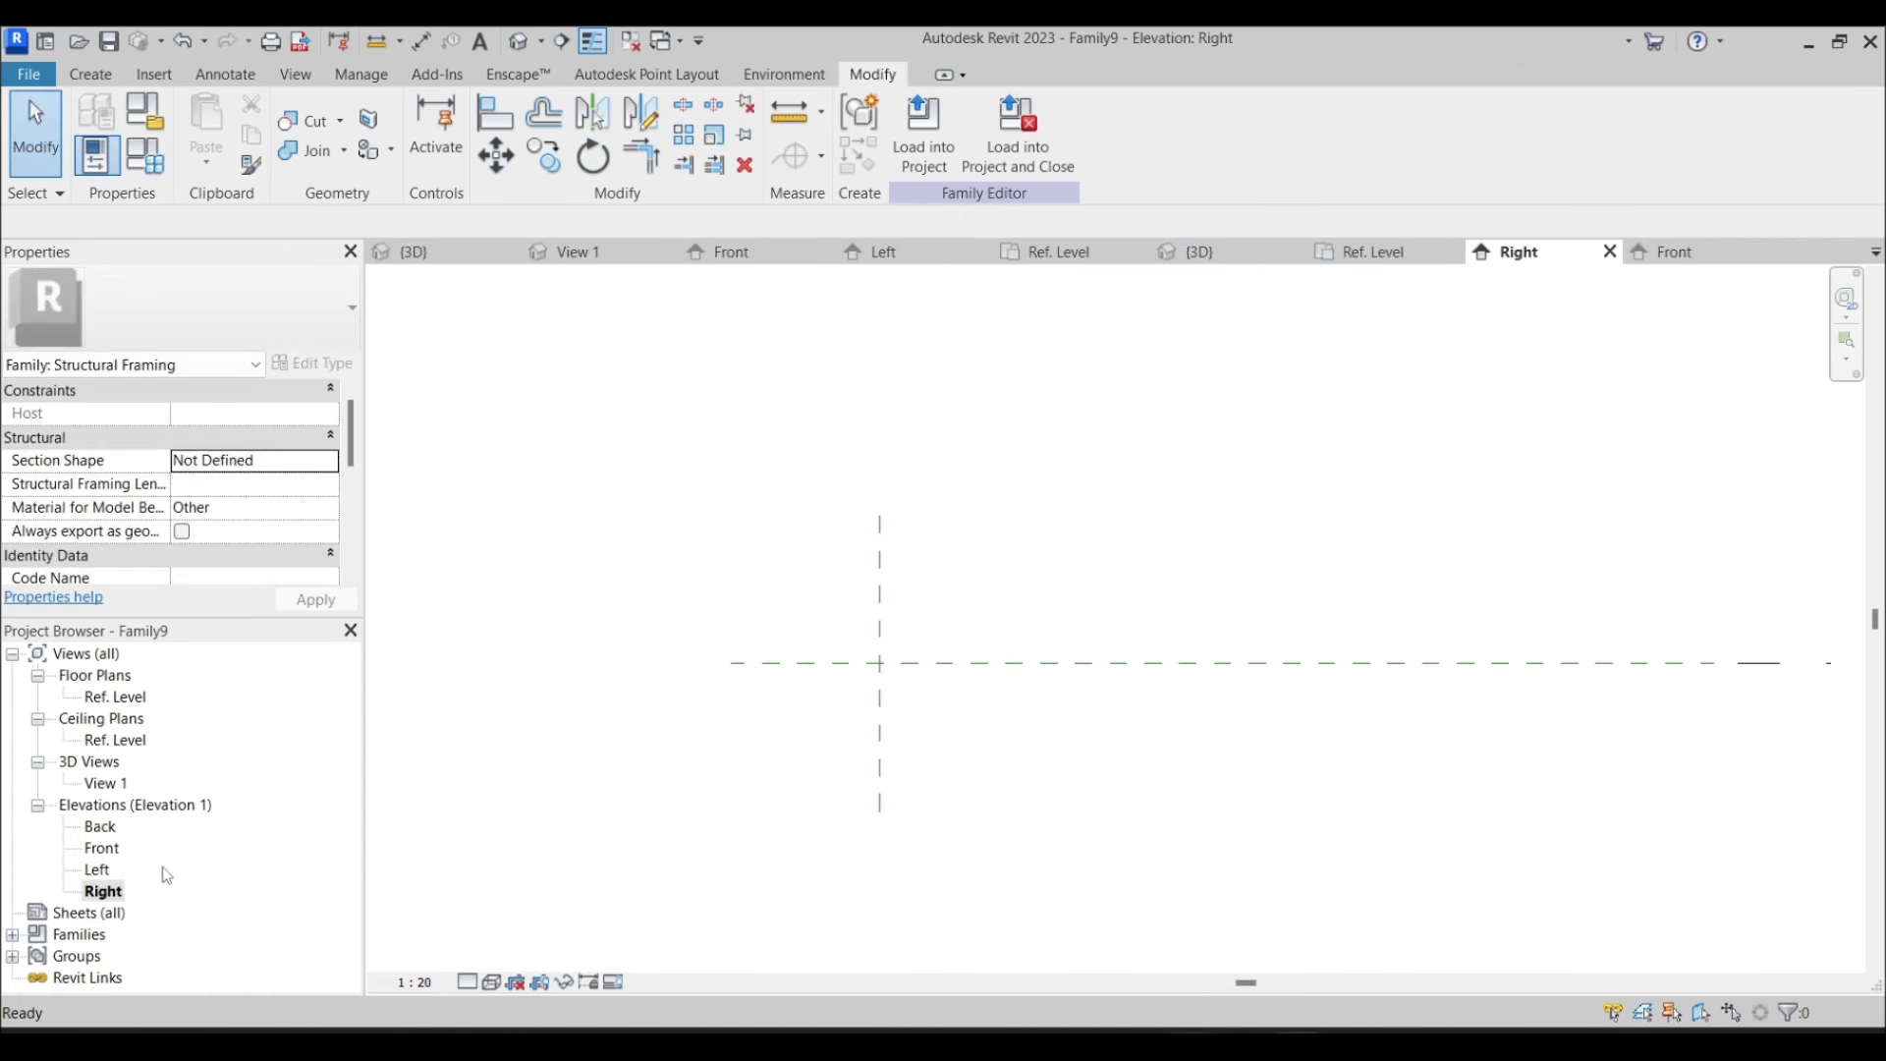
{"action": "scroll", "coordinate": [998, 610], "scroll_direction": "up", "scroll_amount": 1}
{"action": "middle_click_drag", "start_coordinate": [998, 610], "coordinate": [1272, 543]}
{"action": "scroll", "coordinate": [1125, 668], "scroll_direction": "down", "scroll_amount": 3}
{"action": "middle_click_drag", "start_coordinate": [1126, 668], "coordinate": [948, 680]}
{"action": "scroll", "coordinate": [1032, 653], "scroll_direction": "down", "scroll_amount": 1}
{"action": "scroll", "coordinate": [759, 607], "scroll_direction": "up", "scroll_amount": 3}
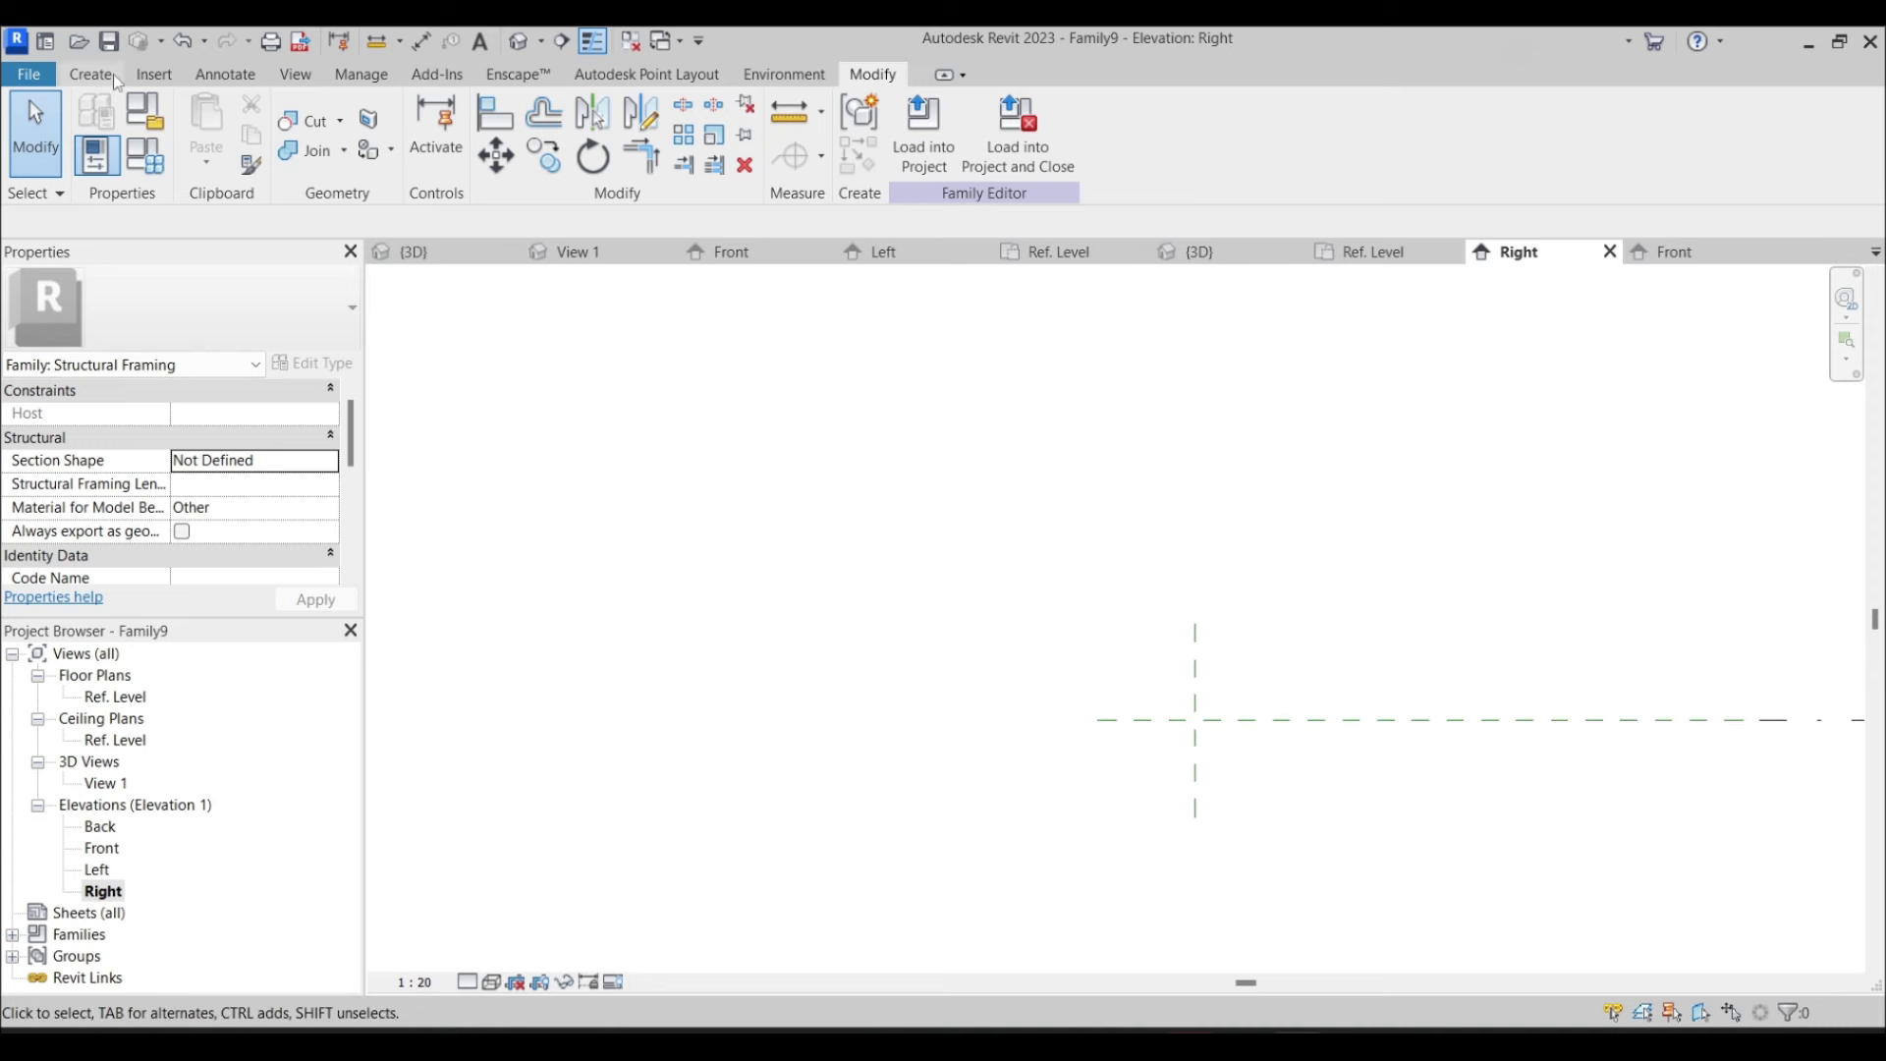
Start a new extrusion sketched on the Reference Plane : Right work plane
{"action": "left_click", "coordinate": [114, 75]}
{"action": "left_click", "coordinate": [205, 126]}
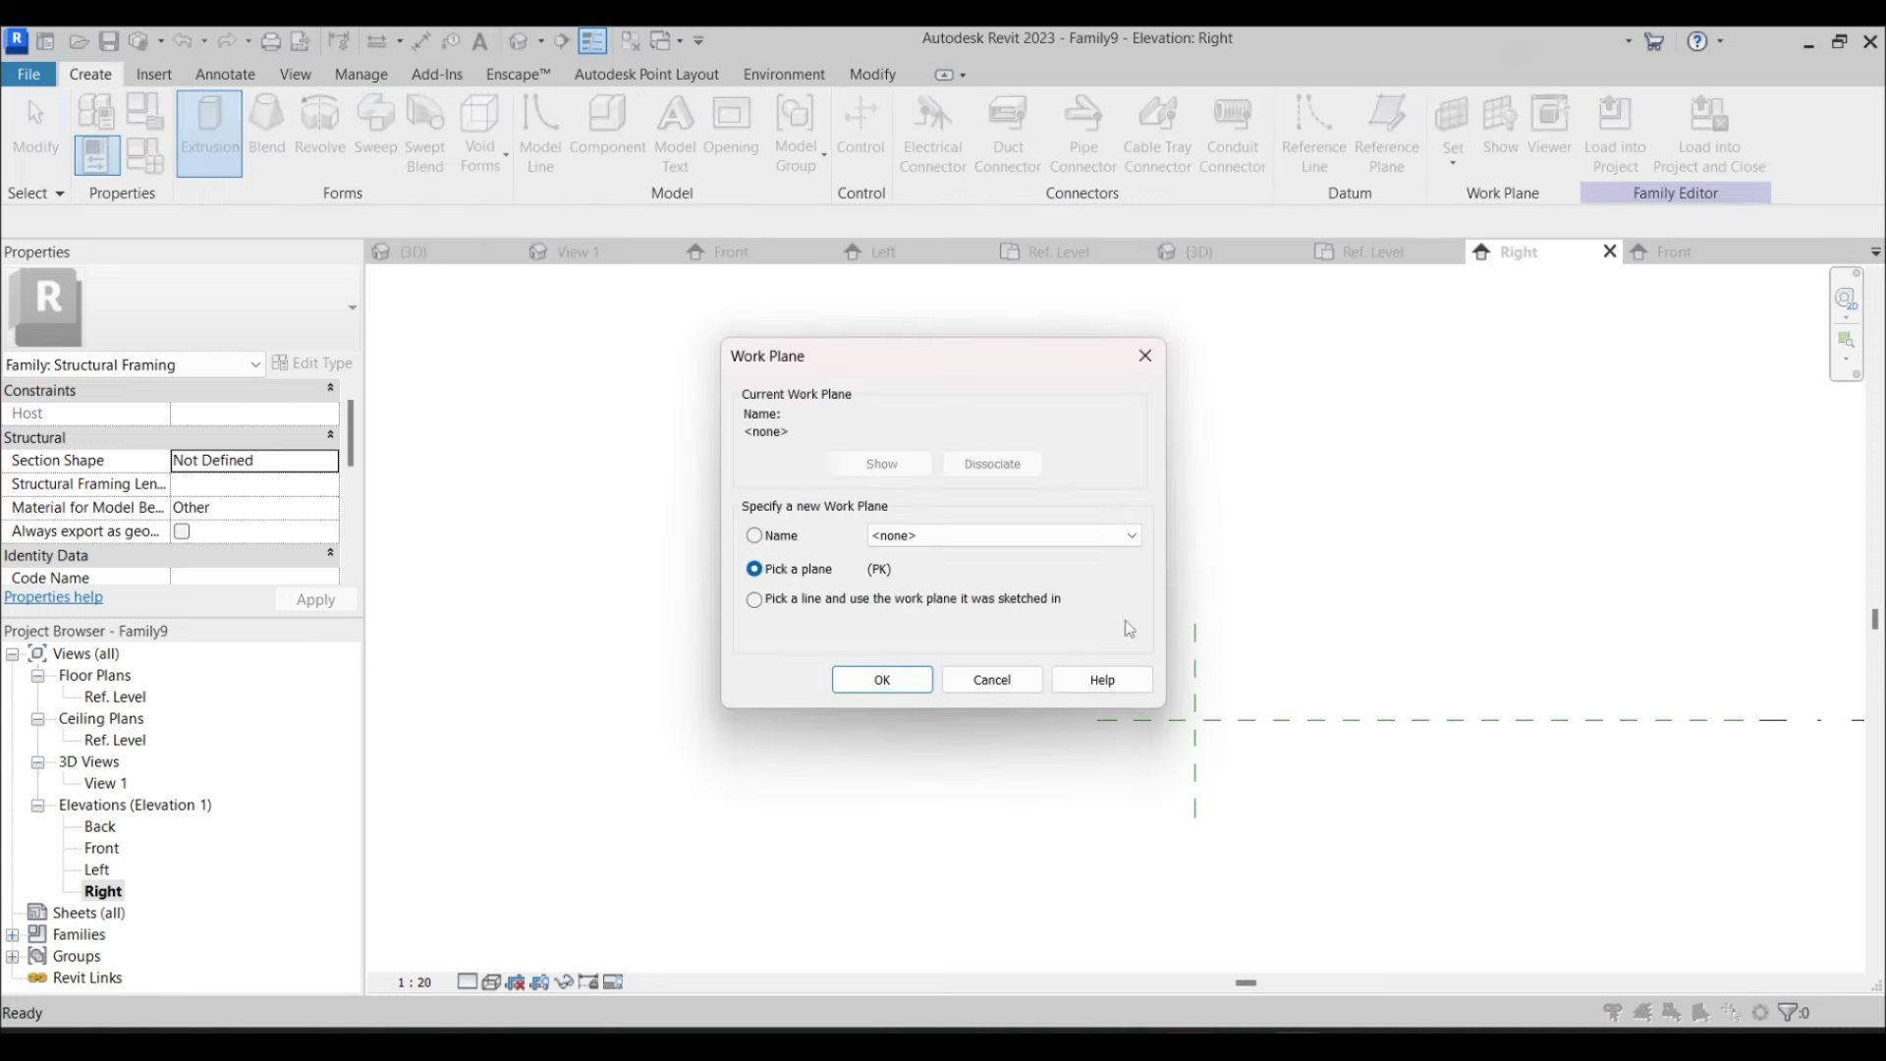
{"action": "left_click", "coordinate": [958, 535]}
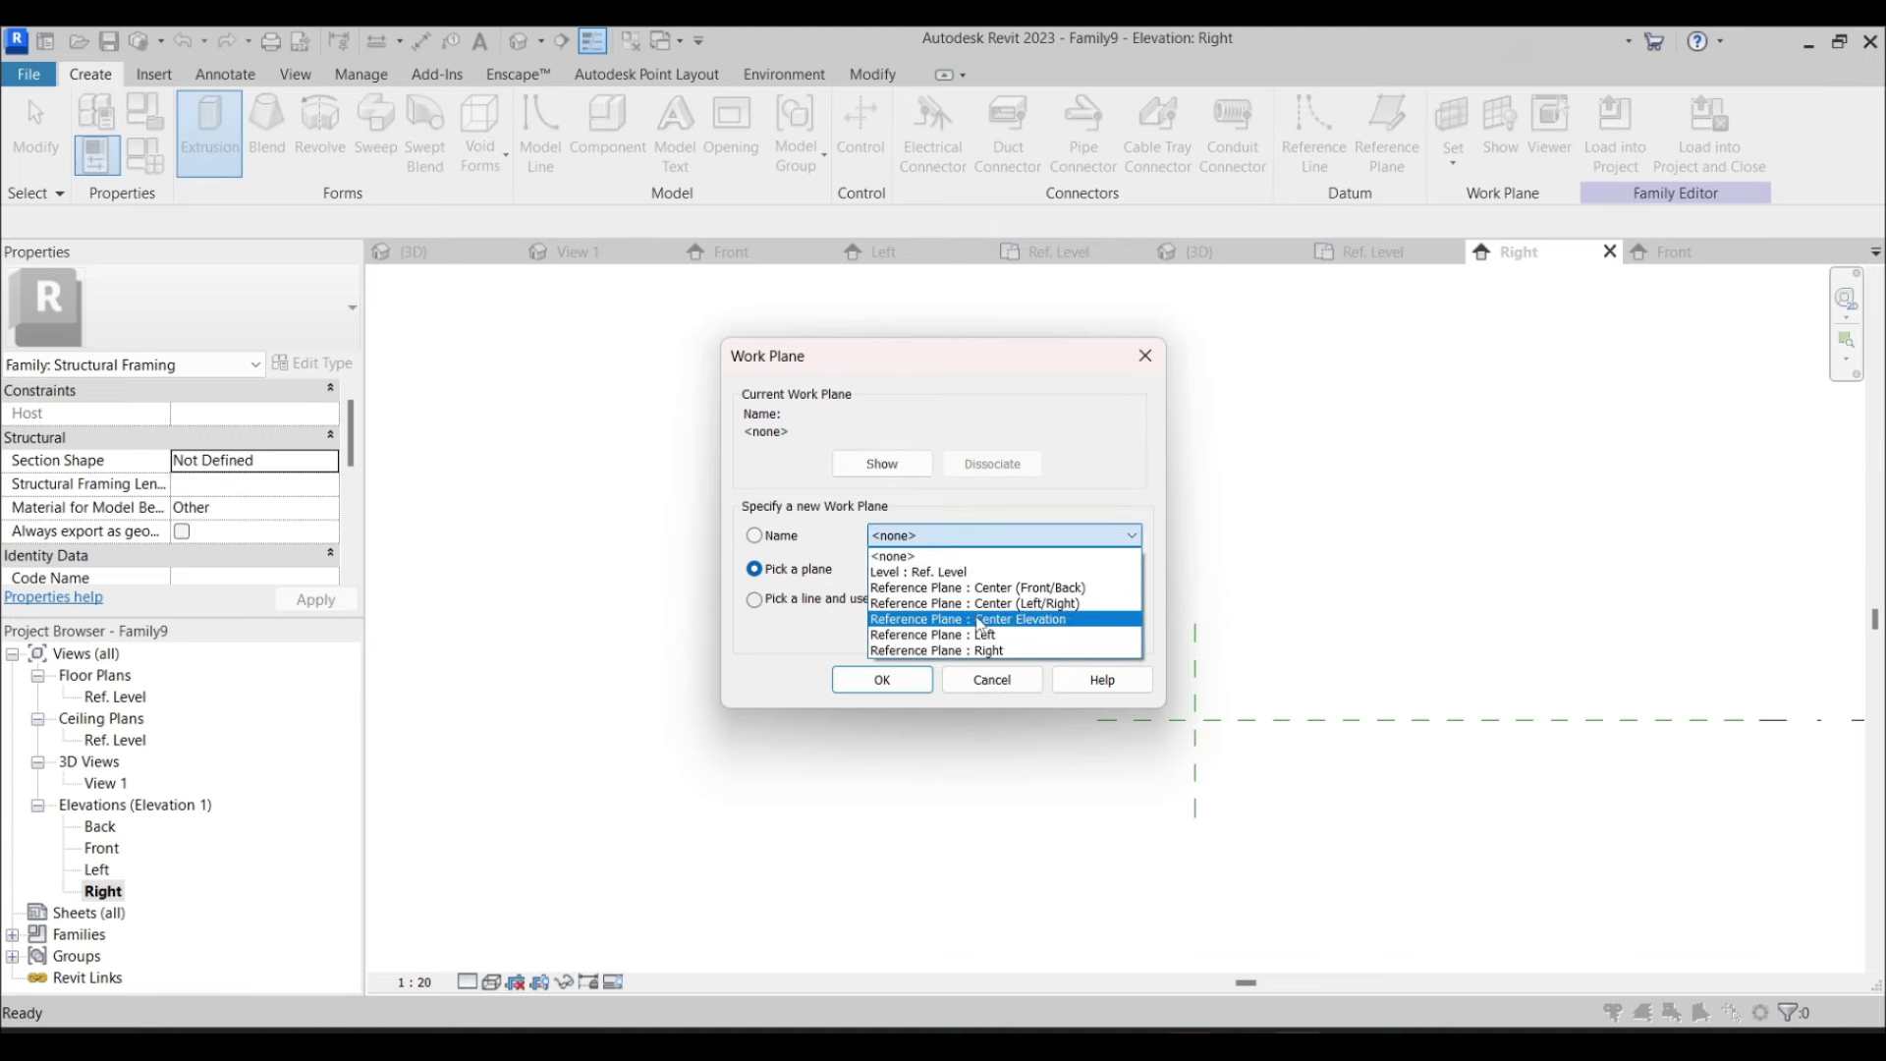
{"action": "left_click", "coordinate": [928, 652]}
{"action": "left_click", "coordinate": [931, 680]}
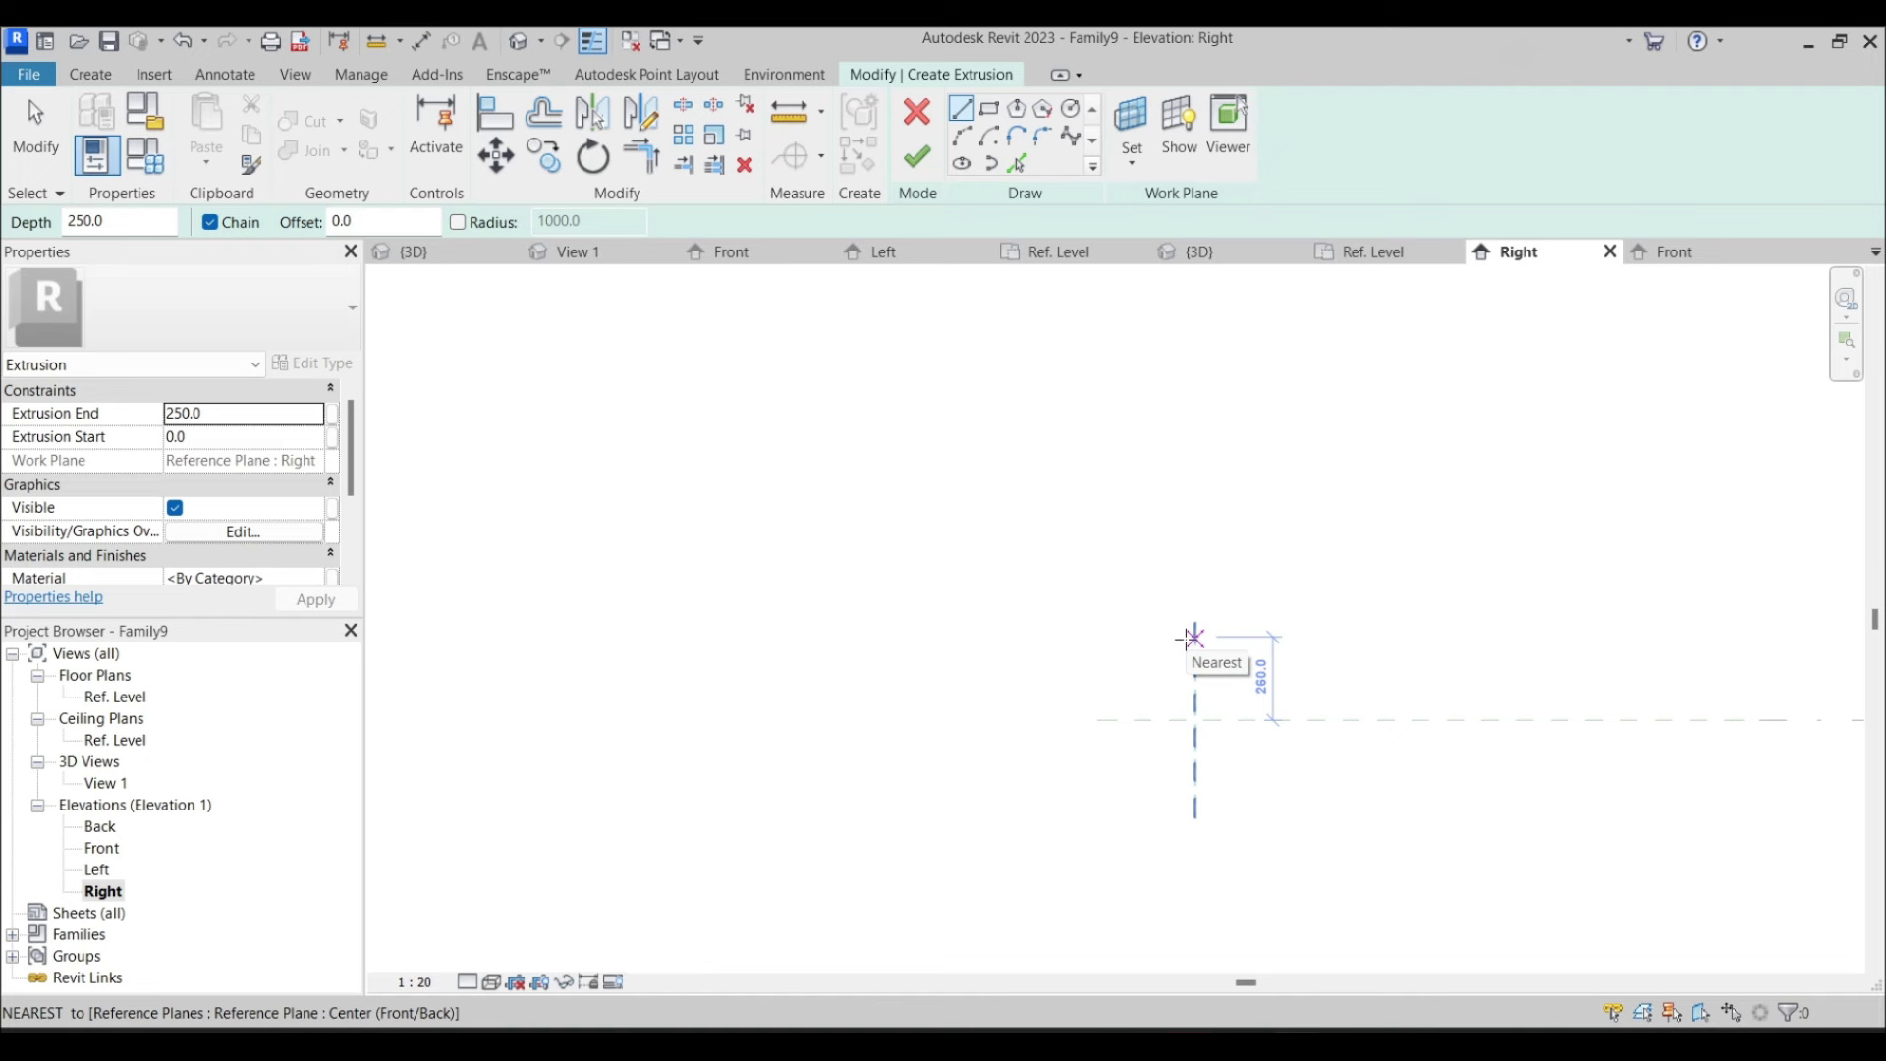
Draw a 2500 mm vertical line from the plane intersection, then the 7300 mm top line
{"action": "left_click", "coordinate": [1195, 720]}
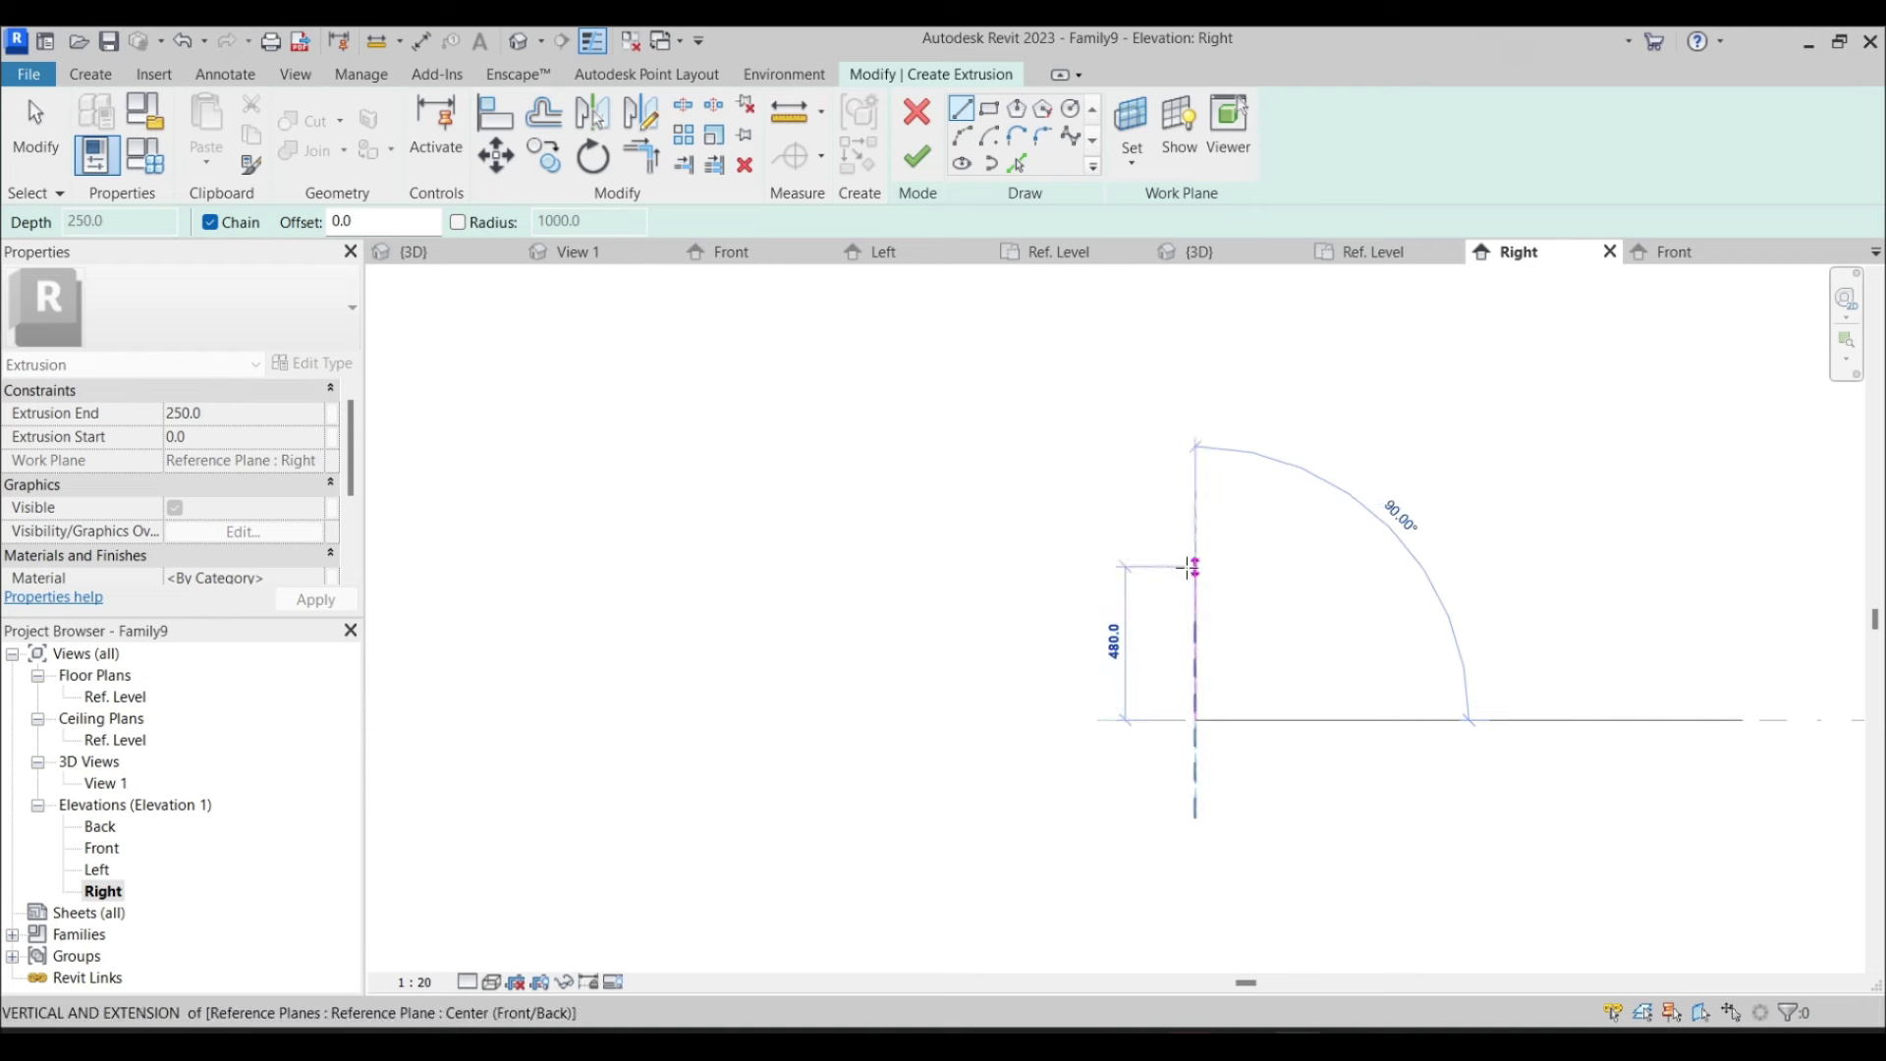
{"action": "type", "text": "25"}
{"action": "type", "text": "00"}
{"action": "key", "text": "Return"}
{"action": "middle_click_drag", "start_coordinate": [979, 358], "coordinate": [970, 525]}
{"action": "scroll", "coordinate": [970, 525], "scroll_direction": "down", "scroll_amount": 3}
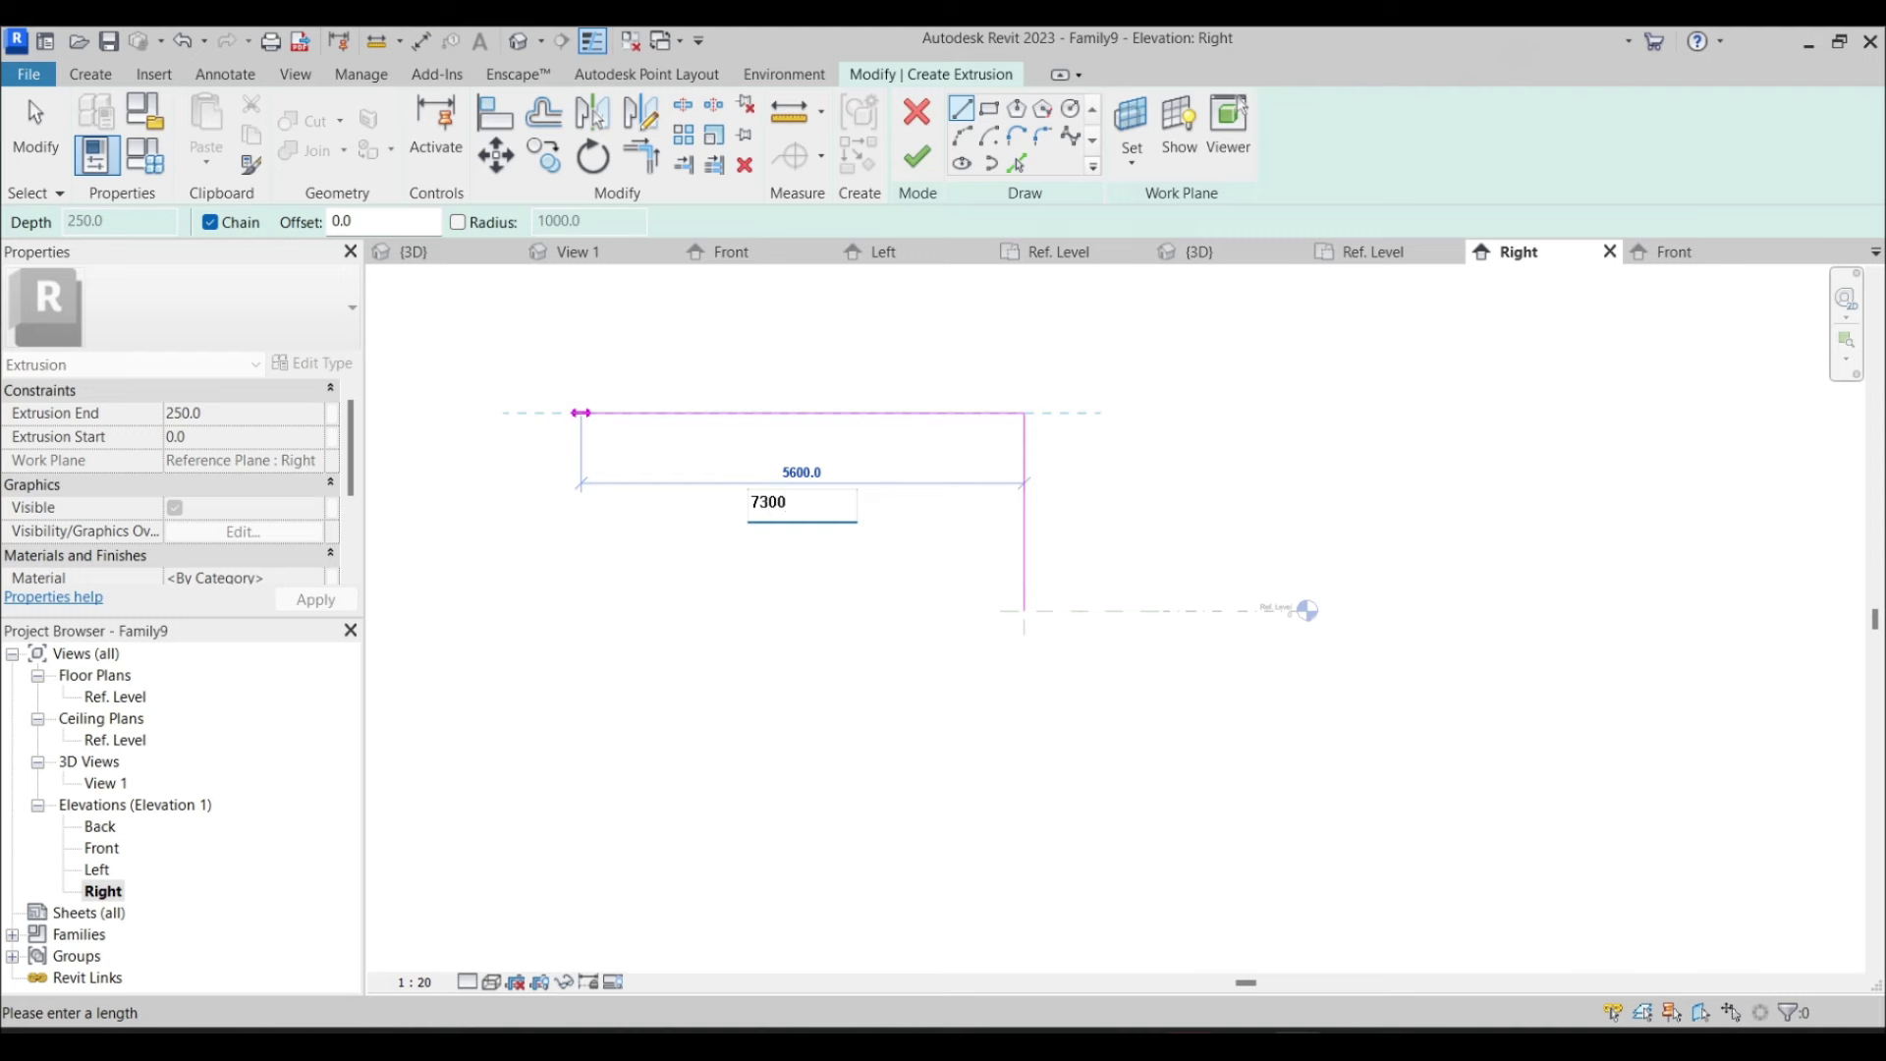
{"action": "key", "text": "Return"}
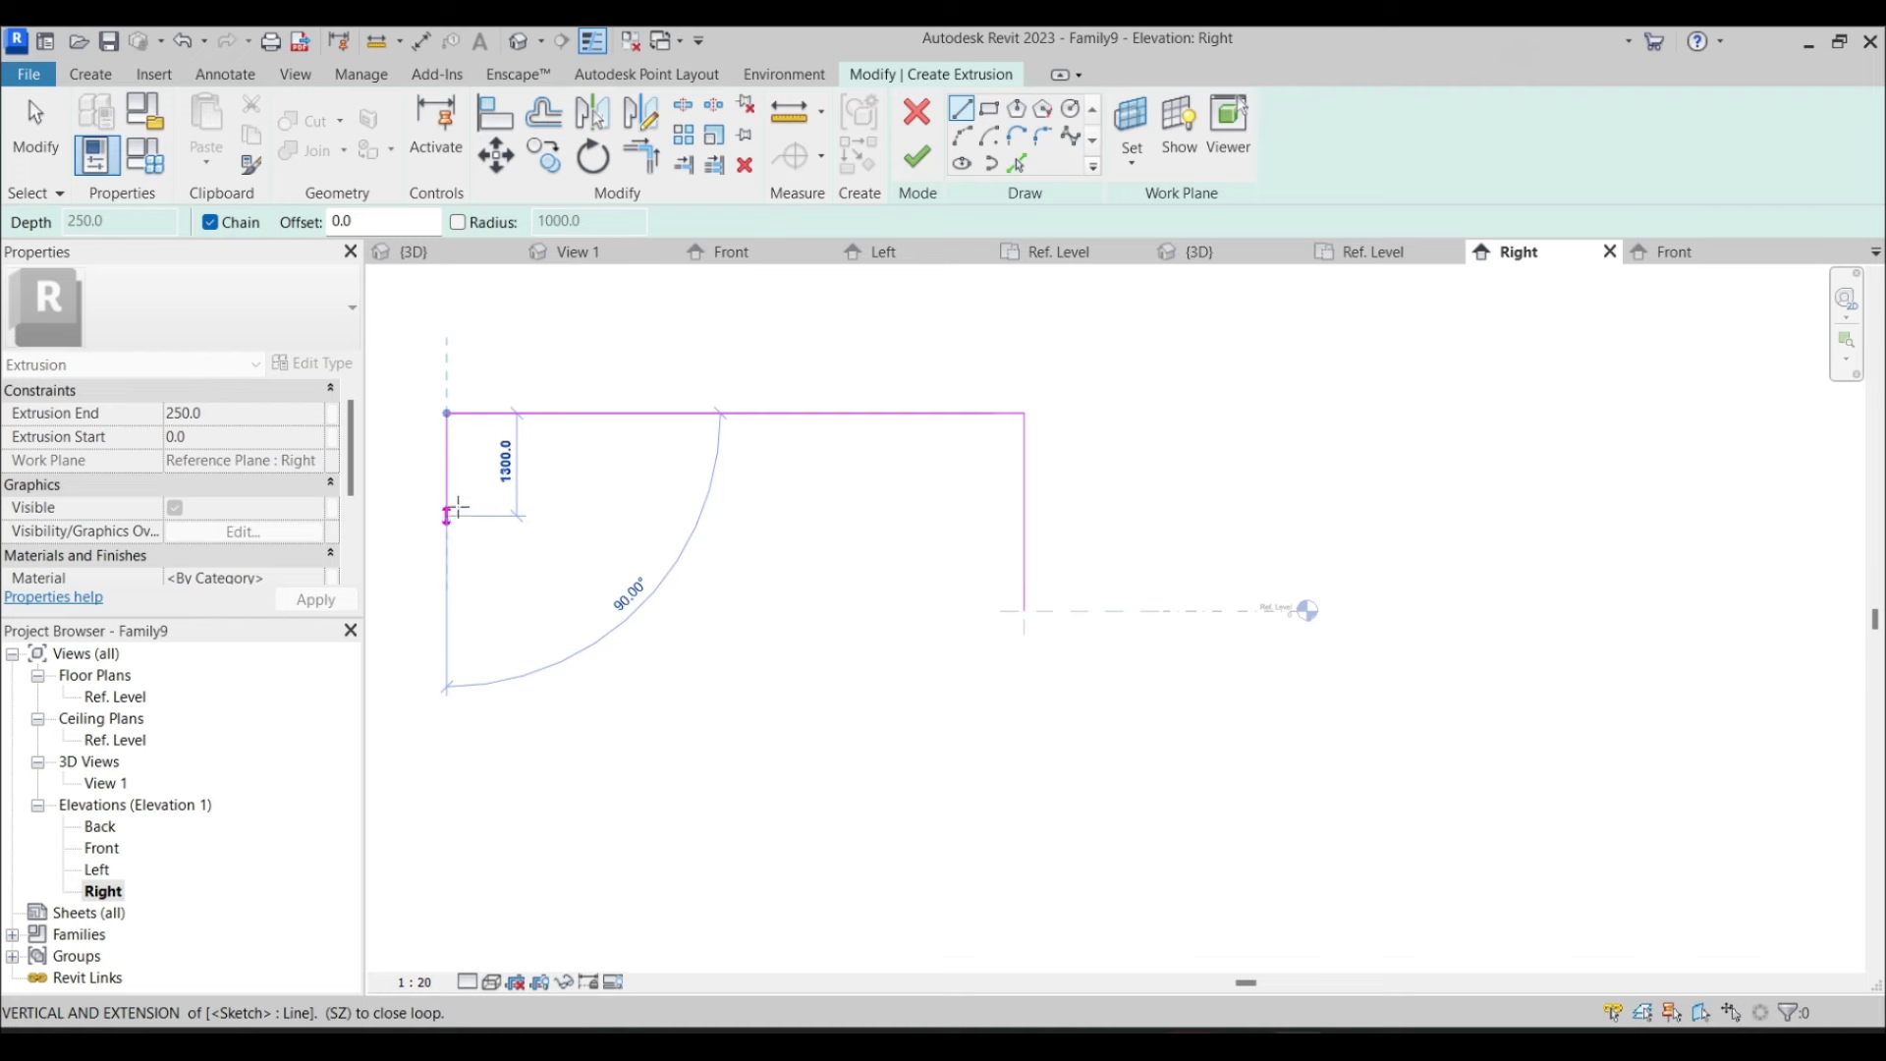
Add the overhang's vertical and horizontal segments, the sloped web and the bottom edge
{"action": "left_click", "coordinate": [447, 453]}
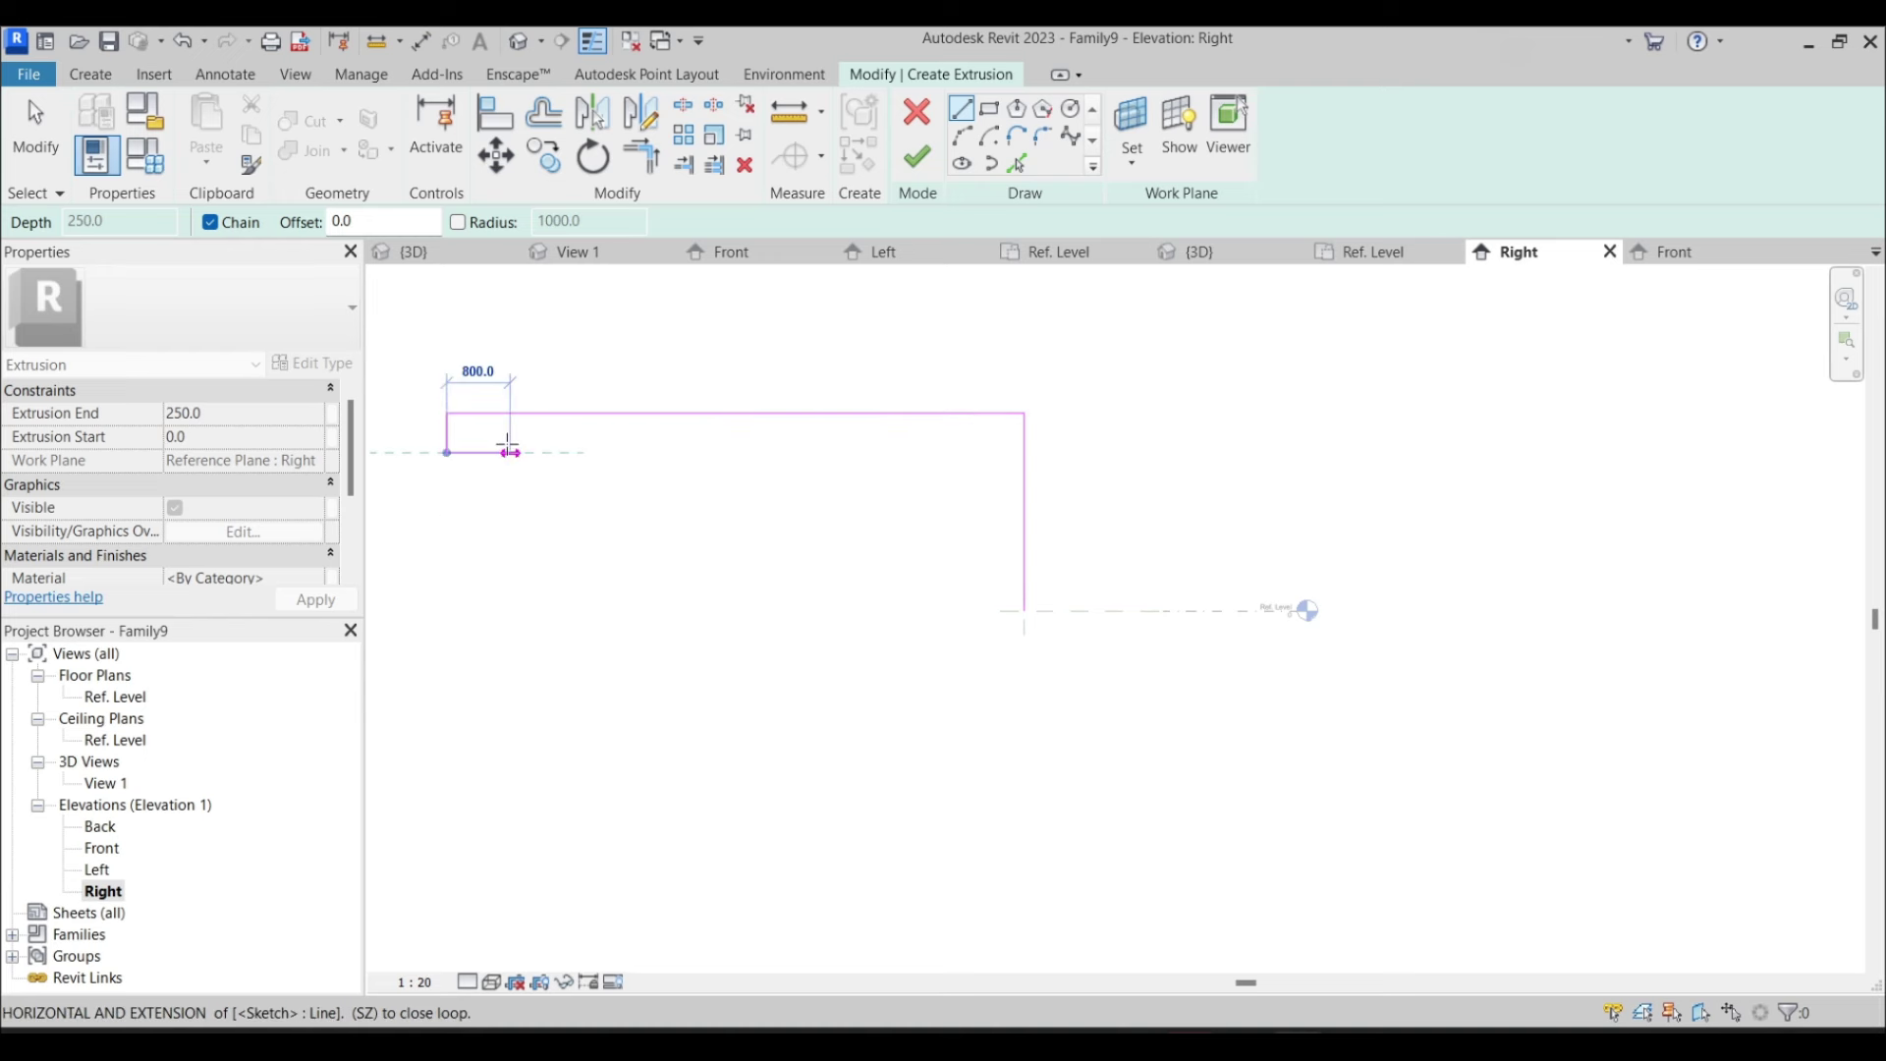
{"action": "left_click", "coordinate": [527, 453]}
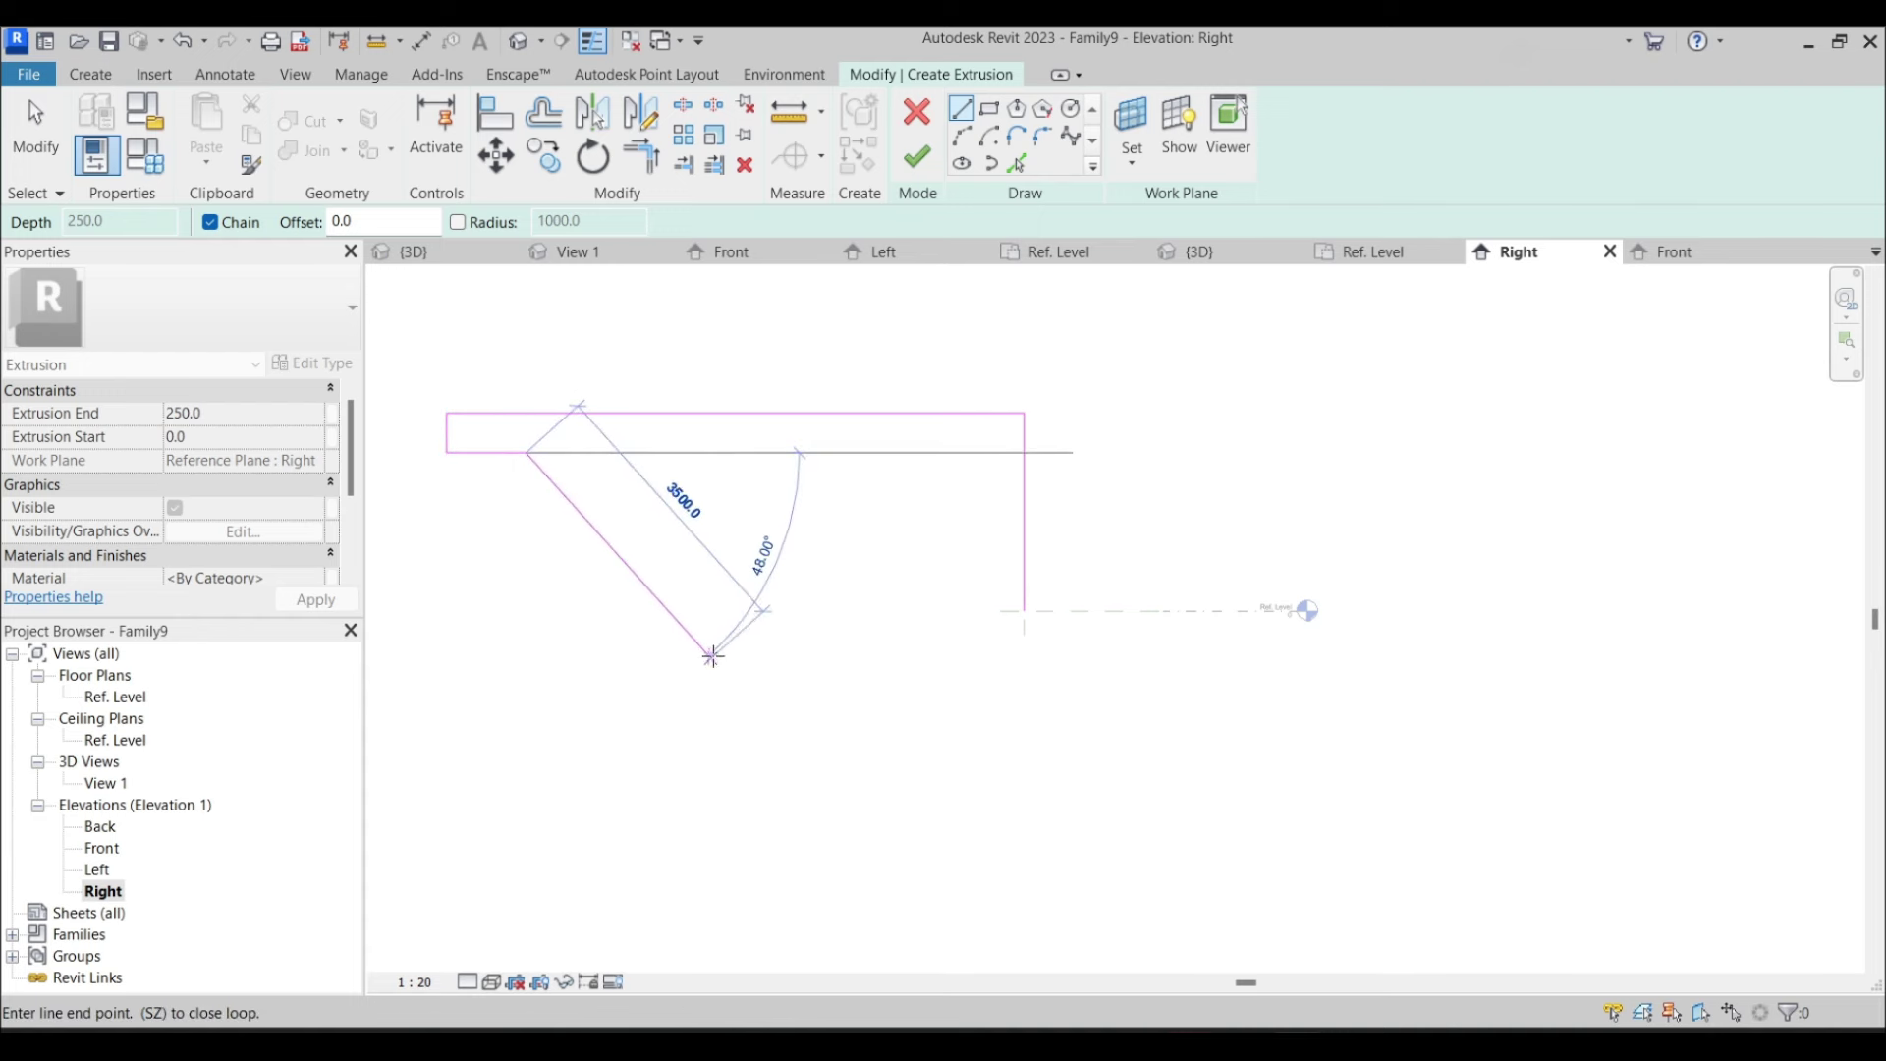
{"action": "left_click", "coordinate": [738, 665]}
{"action": "key", "text": "Escape"}
{"action": "left_click", "coordinate": [1024, 611]}
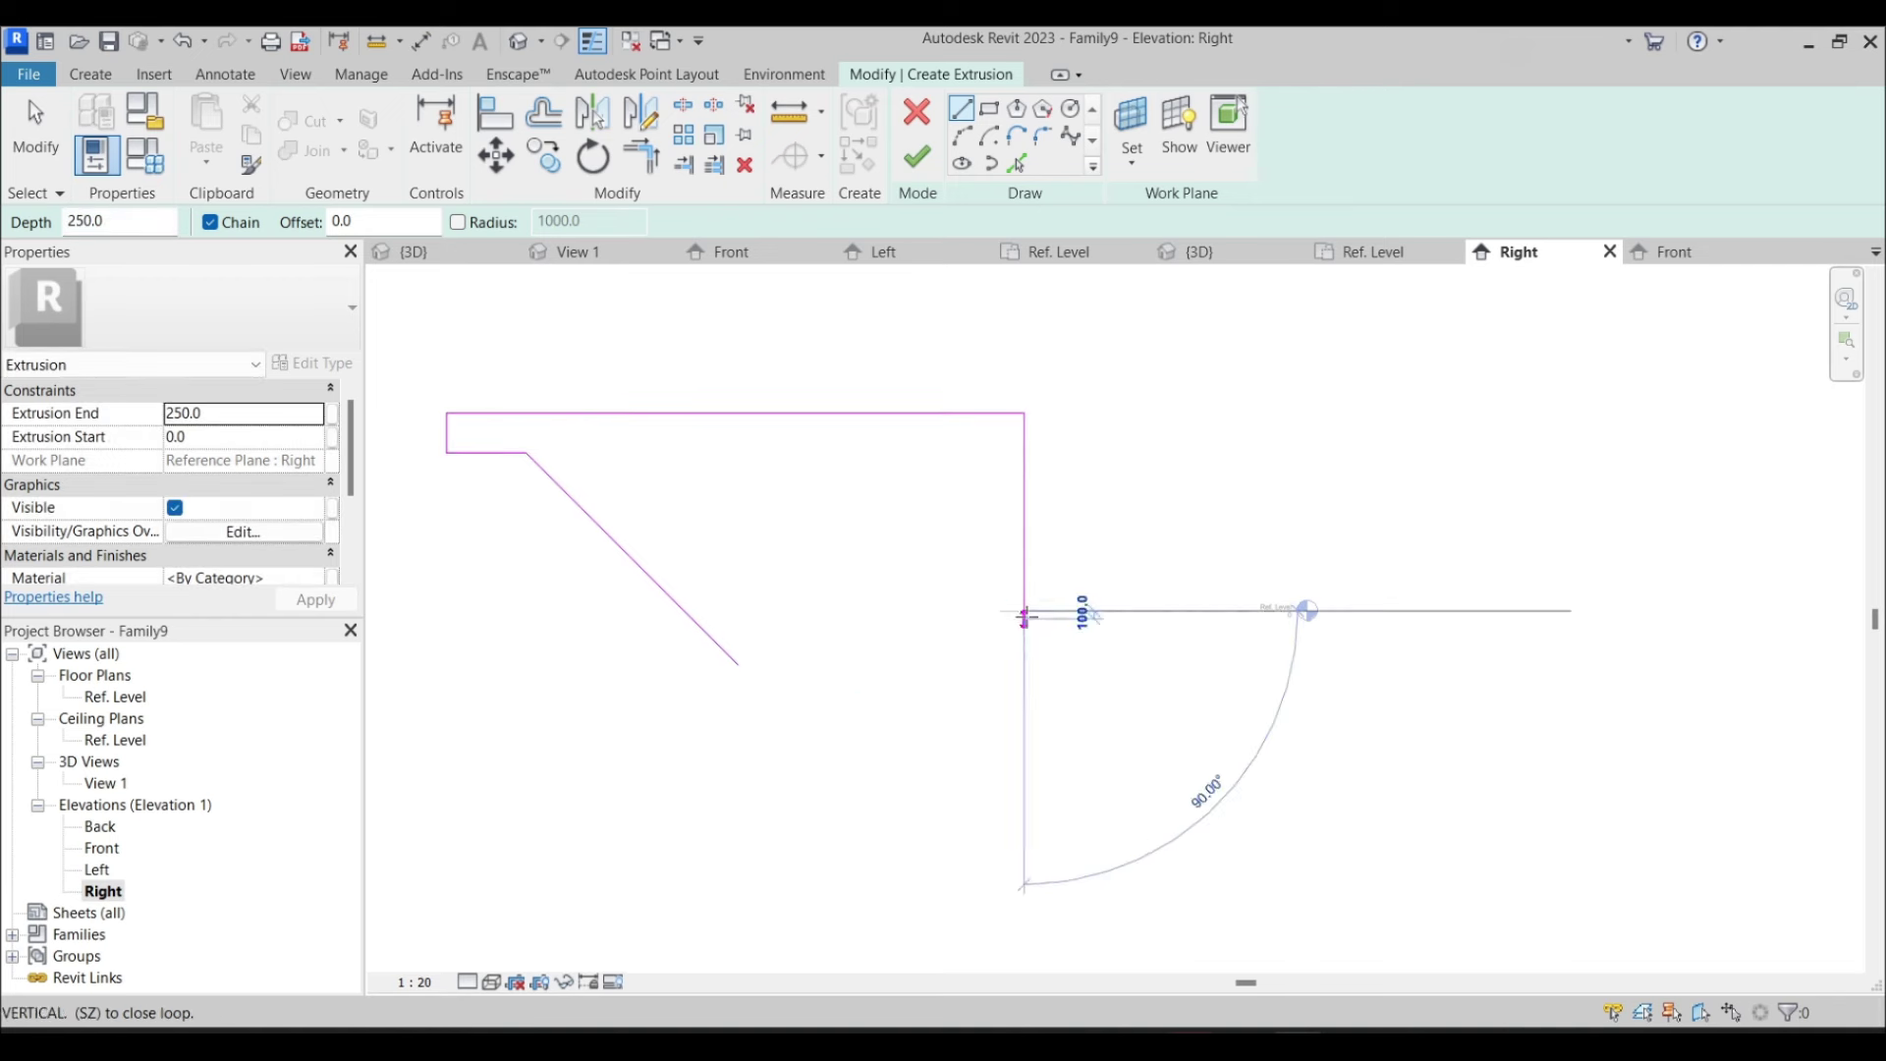
{"action": "left_click", "coordinate": [873, 598]}
{"action": "key", "text": "ctrl+z"}
{"action": "left_click", "coordinate": [1025, 611]}
{"action": "left_click", "coordinate": [605, 611]}
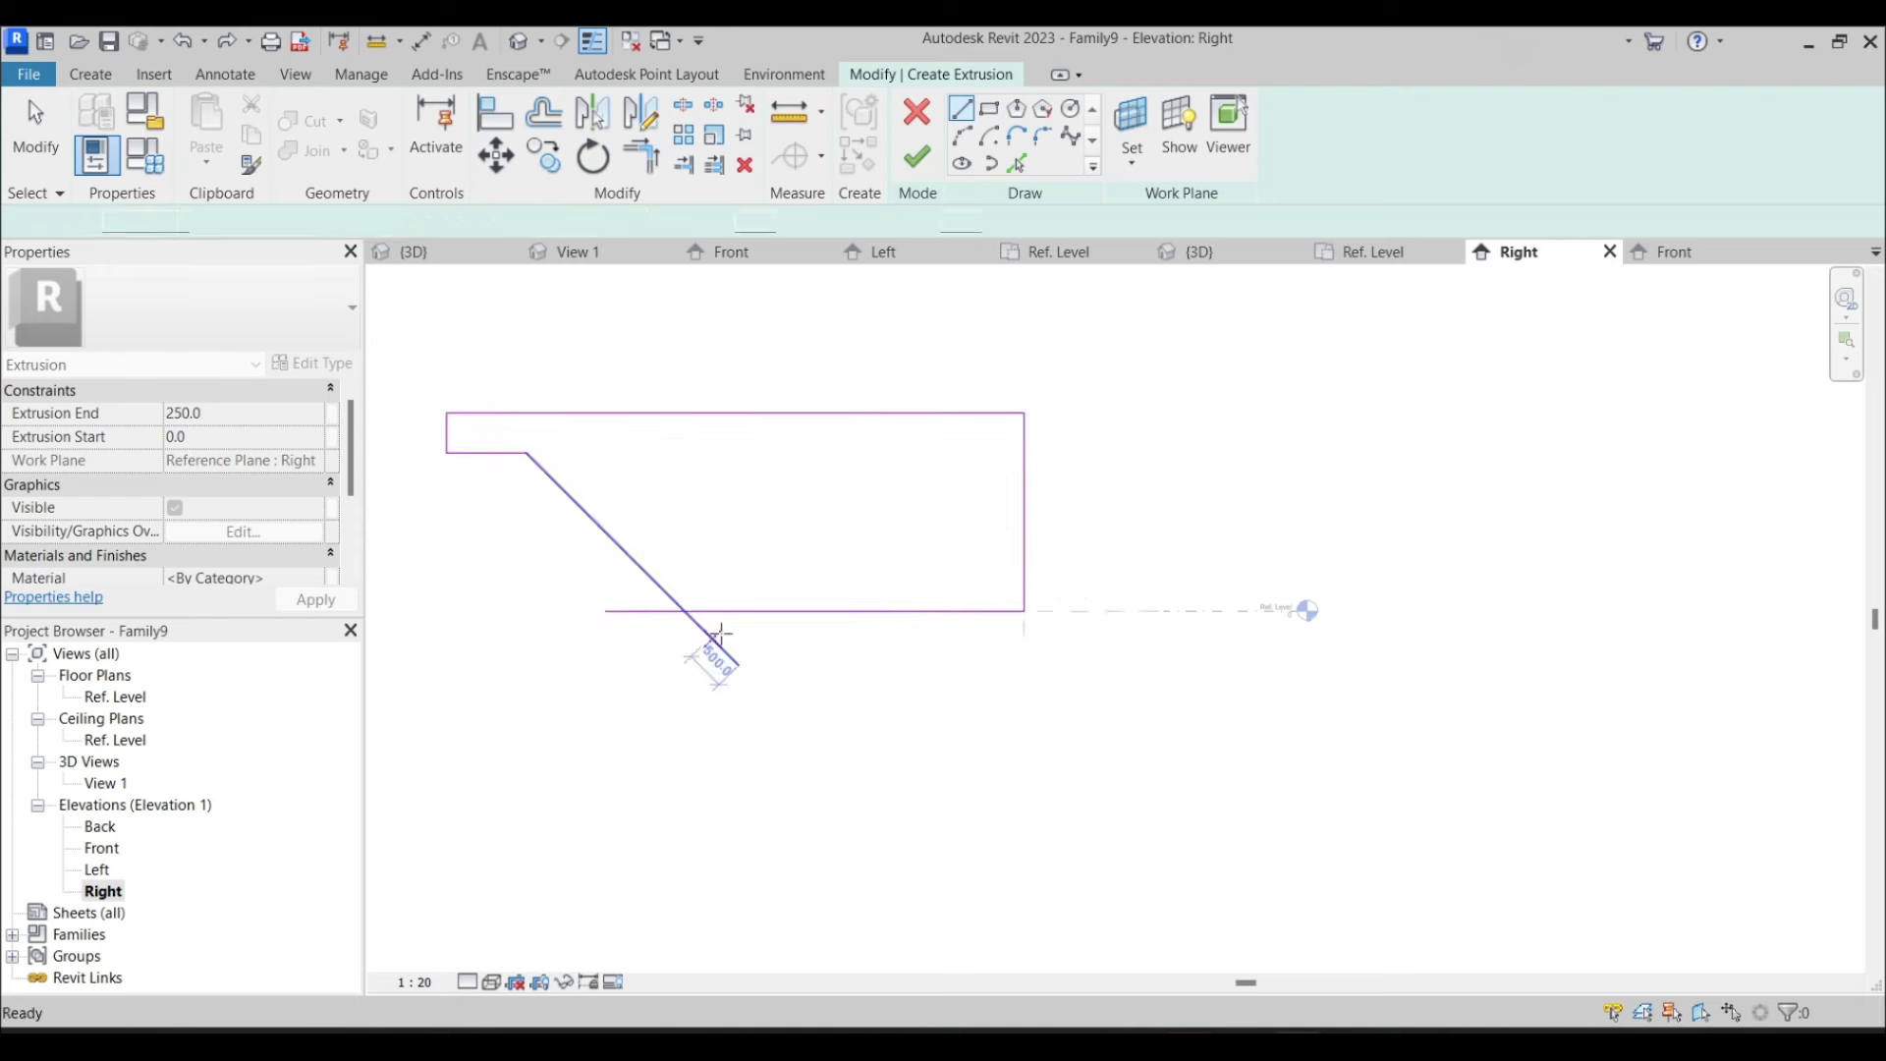
{"action": "key", "text": "Escape"}
Trim the bottom edge and web to a corner, delete the right vertical line, and select the half profile
{"action": "key", "text": "t"}
{"action": "key", "text": "r"}
{"action": "left_click", "coordinate": [727, 619]}
{"action": "left_click", "coordinate": [674, 601]}
{"action": "middle_click_drag", "start_coordinate": [674, 602], "coordinate": [703, 628]}
{"action": "key", "text": "Escape"}
{"action": "key", "text": "Escape"}
{"action": "left_click", "coordinate": [1057, 506]}
{"action": "key", "text": "Delete"}
{"action": "left_click_drag", "start_coordinate": [425, 359], "coordinate": [1129, 804]}
Mirror the half profile about a vertical axis through its right edge
{"action": "left_click", "coordinate": [643, 116]}
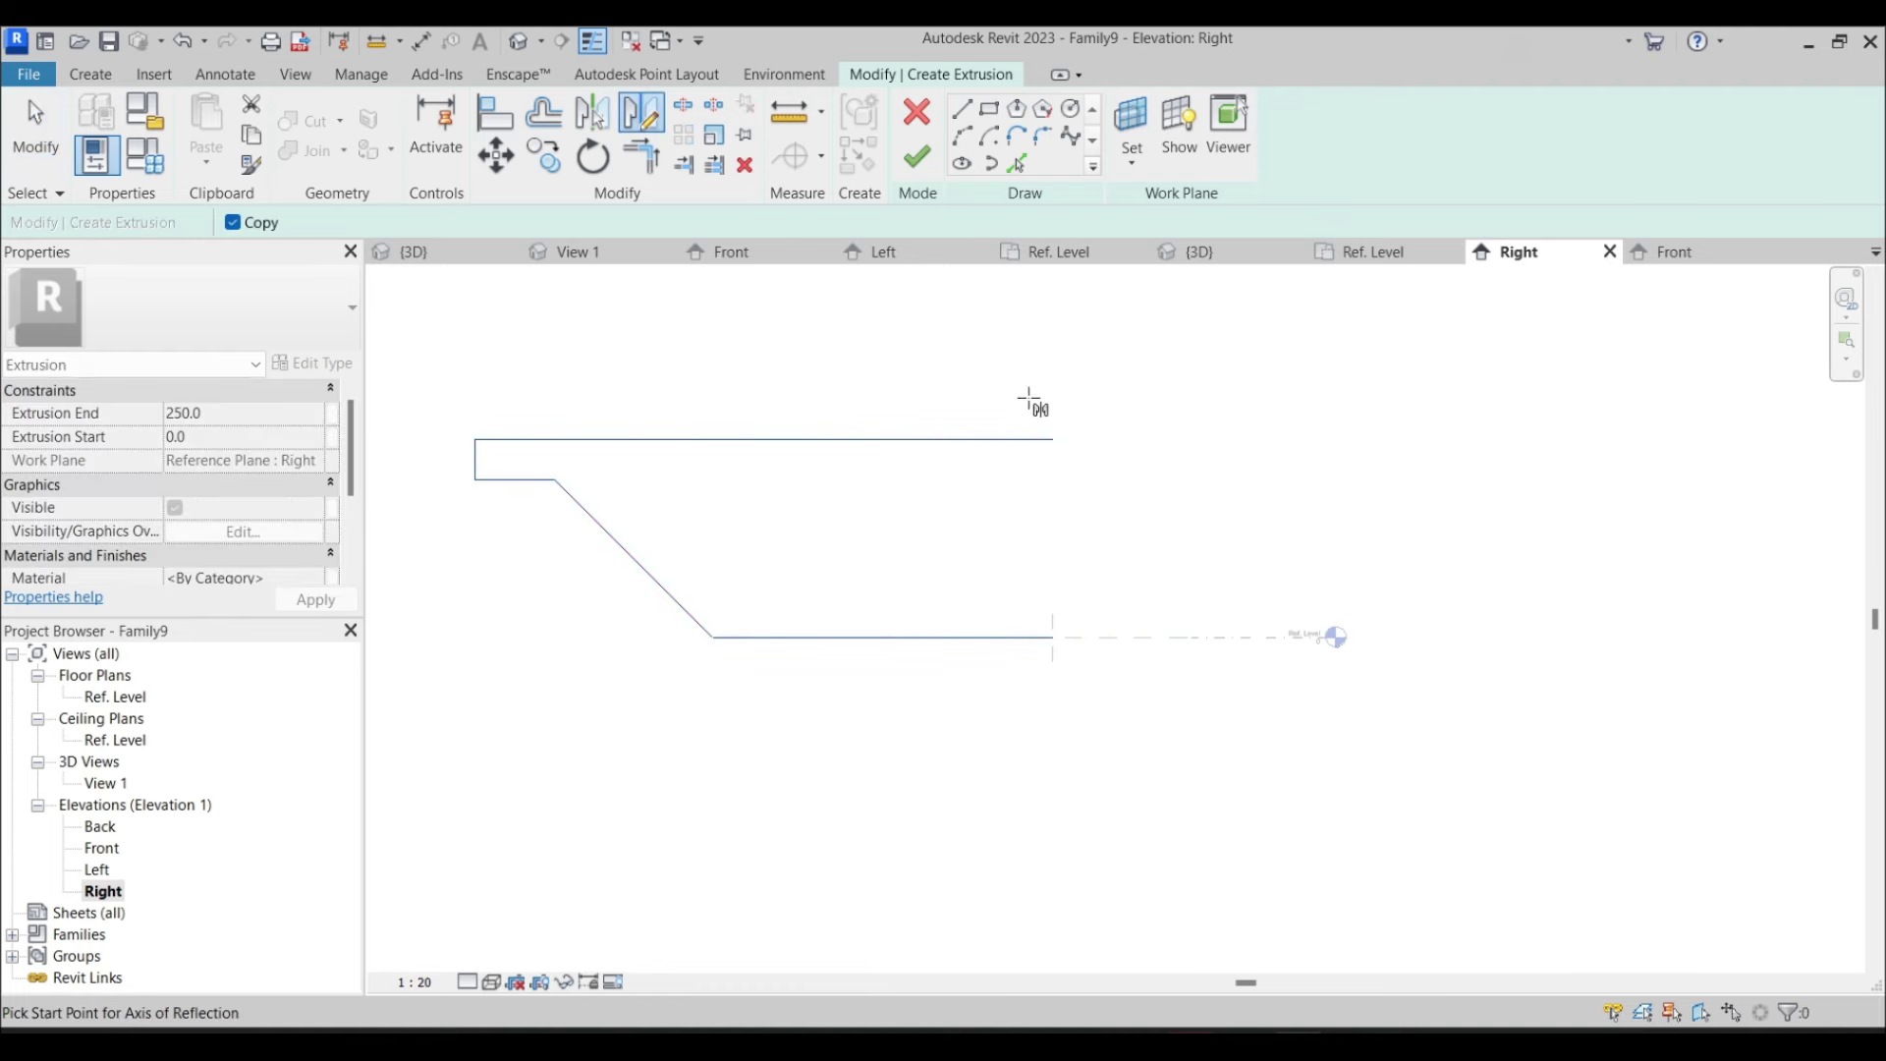
{"action": "left_click", "coordinate": [1053, 440]}
{"action": "left_click", "coordinate": [1052, 762]}
{"action": "scroll", "coordinate": [1204, 662], "scroll_direction": "down", "scroll_amount": 2}
{"action": "key", "text": "Escape"}
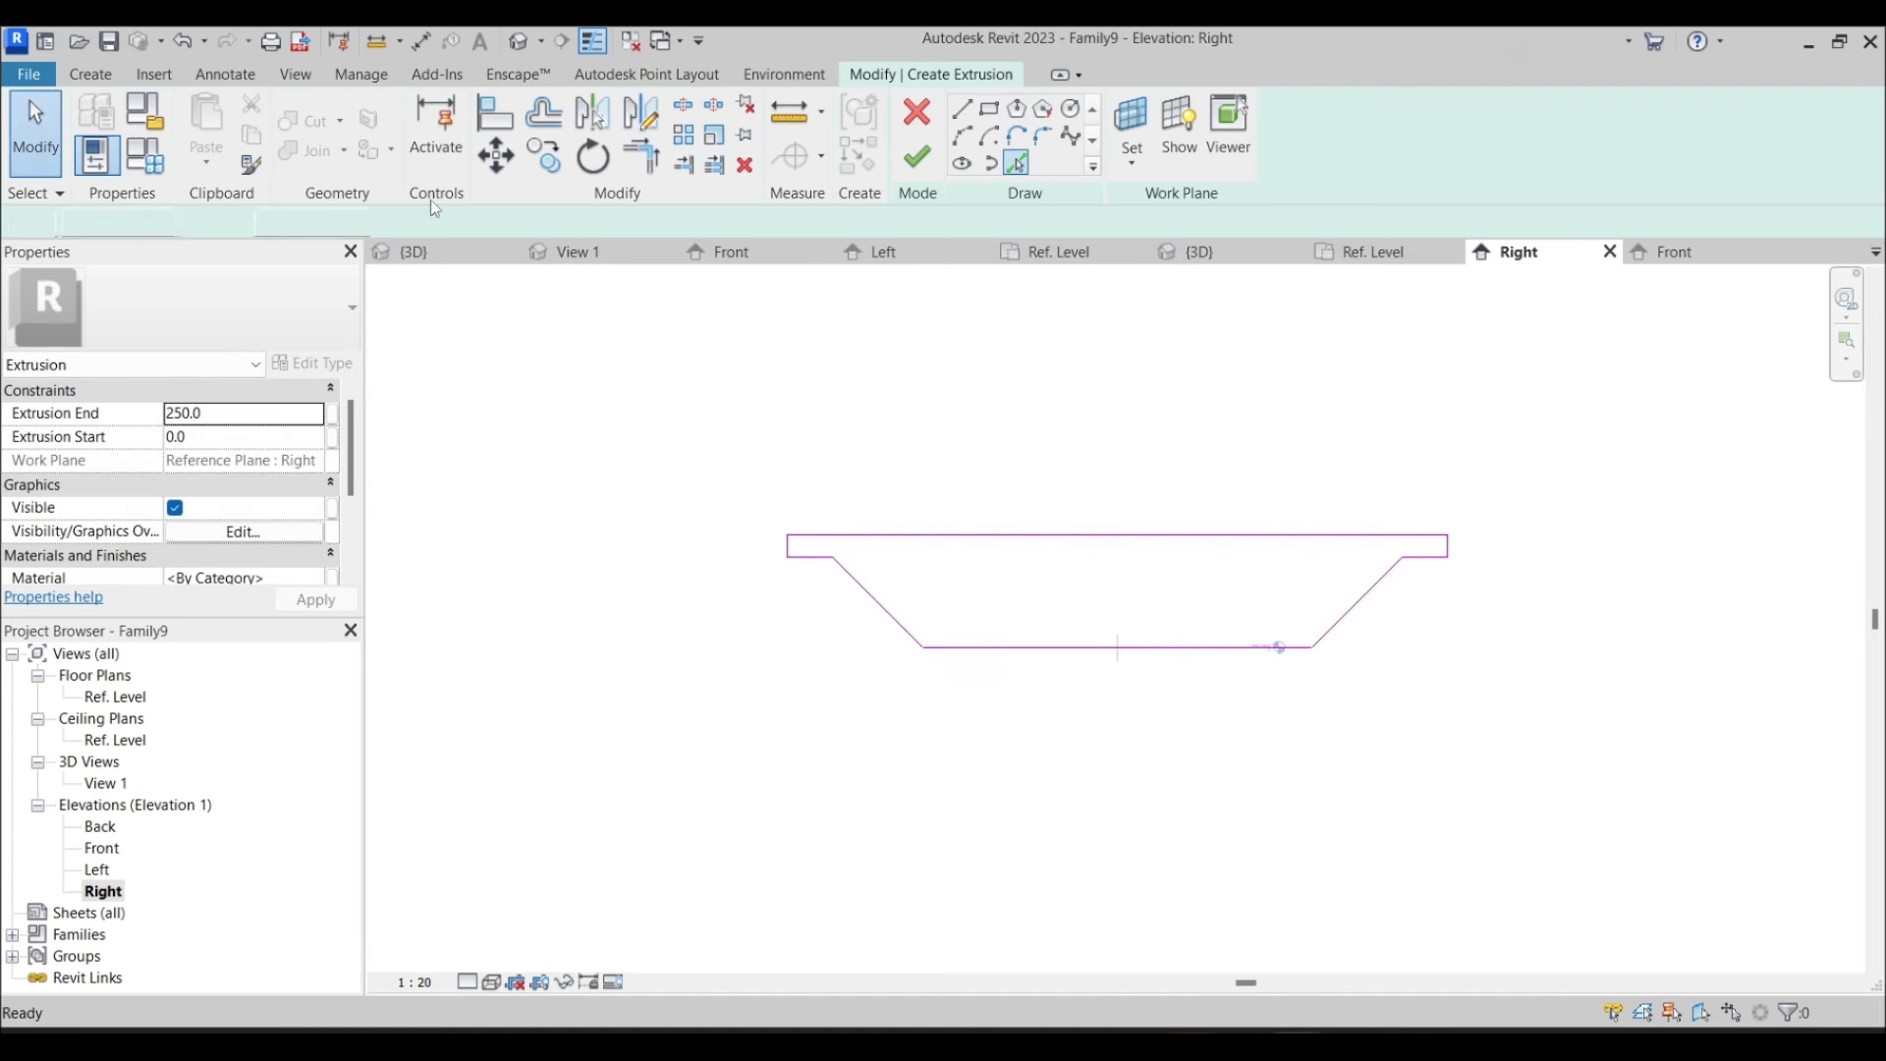
Create 500 mm offset inner lines from the top edge, bottom edge and left web
{"action": "left_click", "coordinate": [1017, 162]}
{"action": "double_click", "coordinate": [261, 224]}
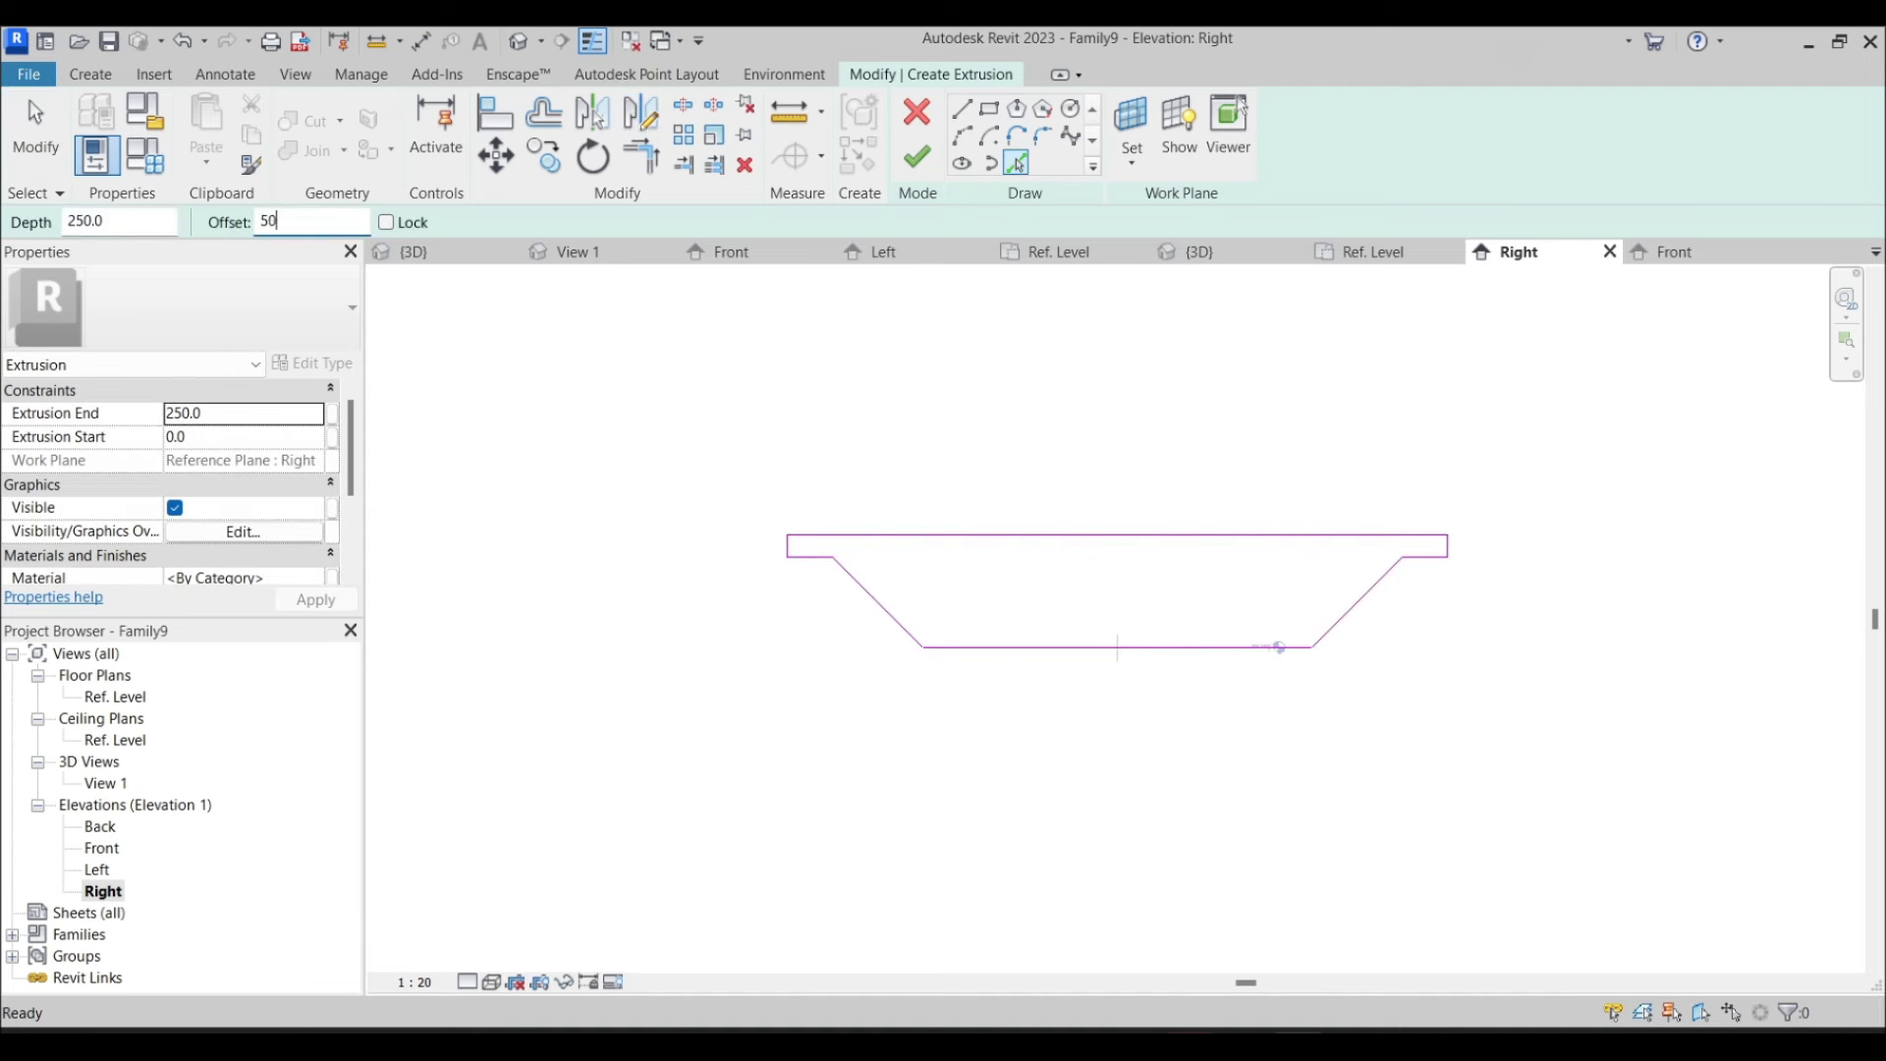
{"action": "left_click", "coordinate": [1093, 547]}
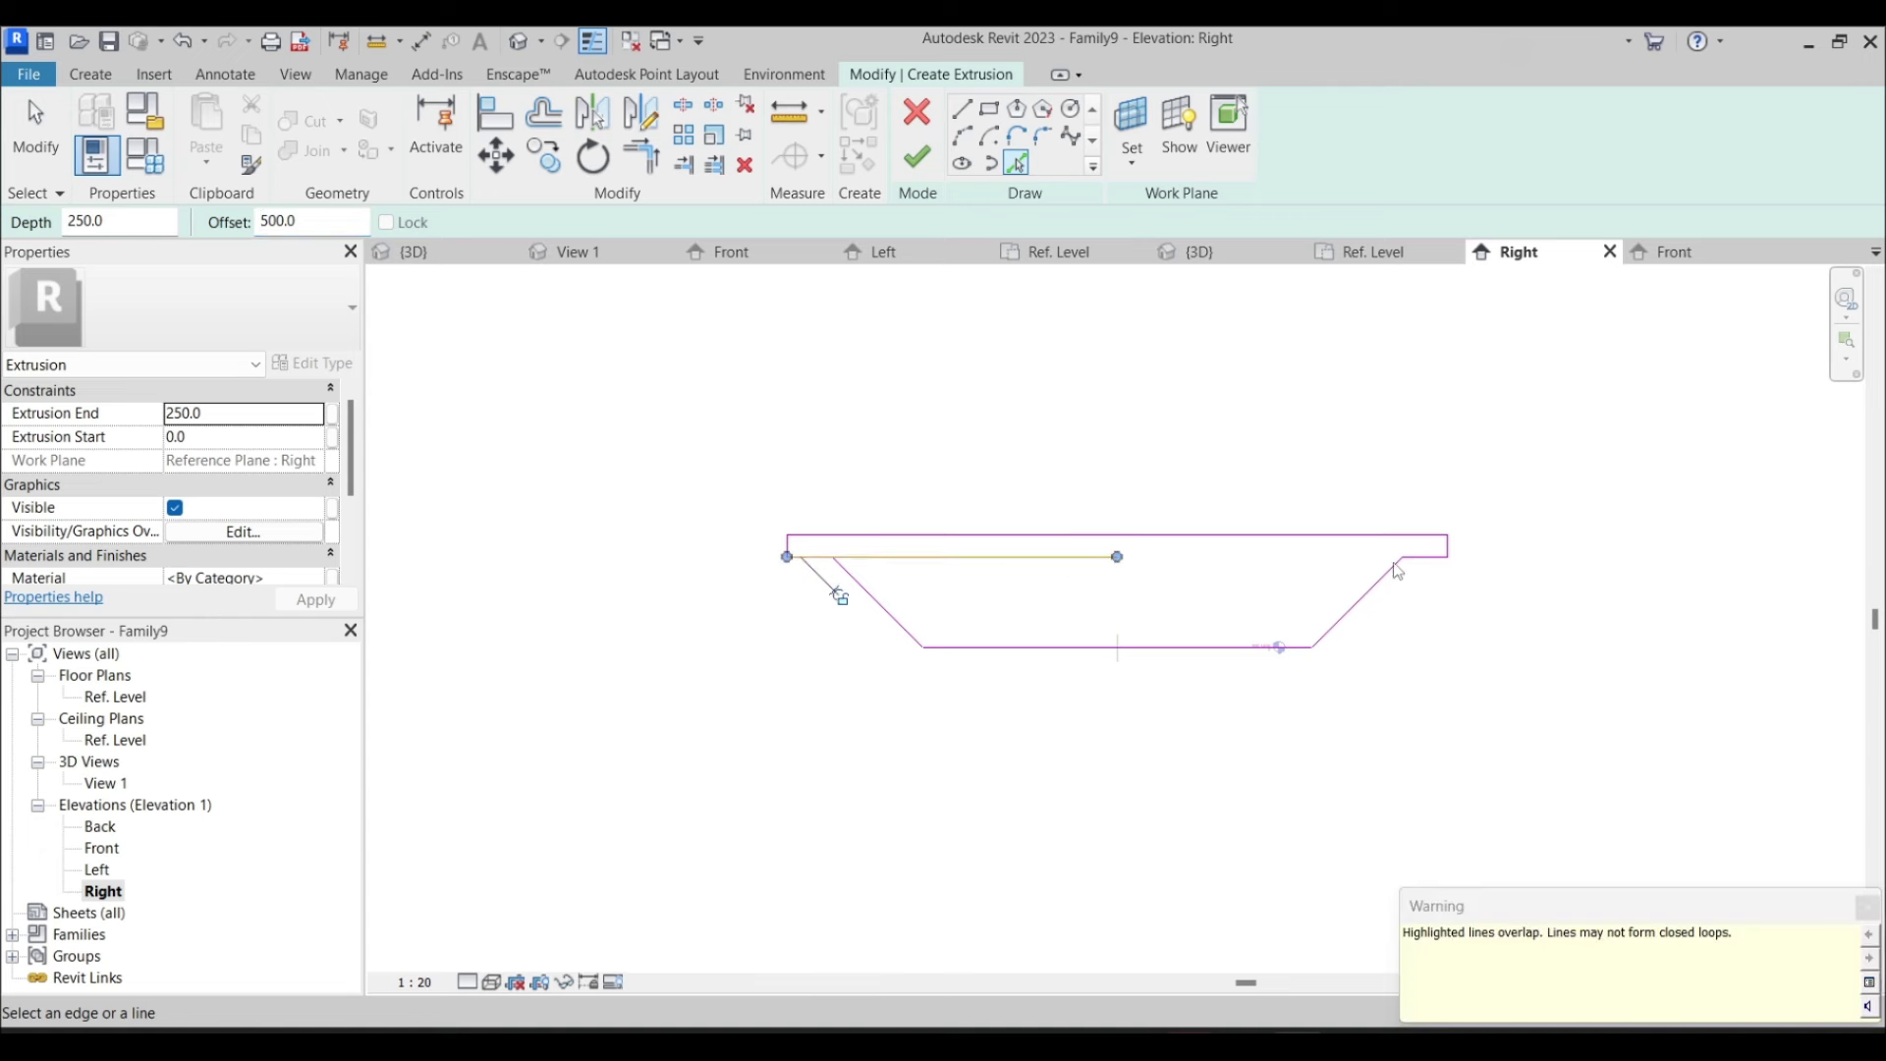
{"action": "left_click", "coordinate": [1221, 648]}
{"action": "left_click", "coordinate": [896, 607]}
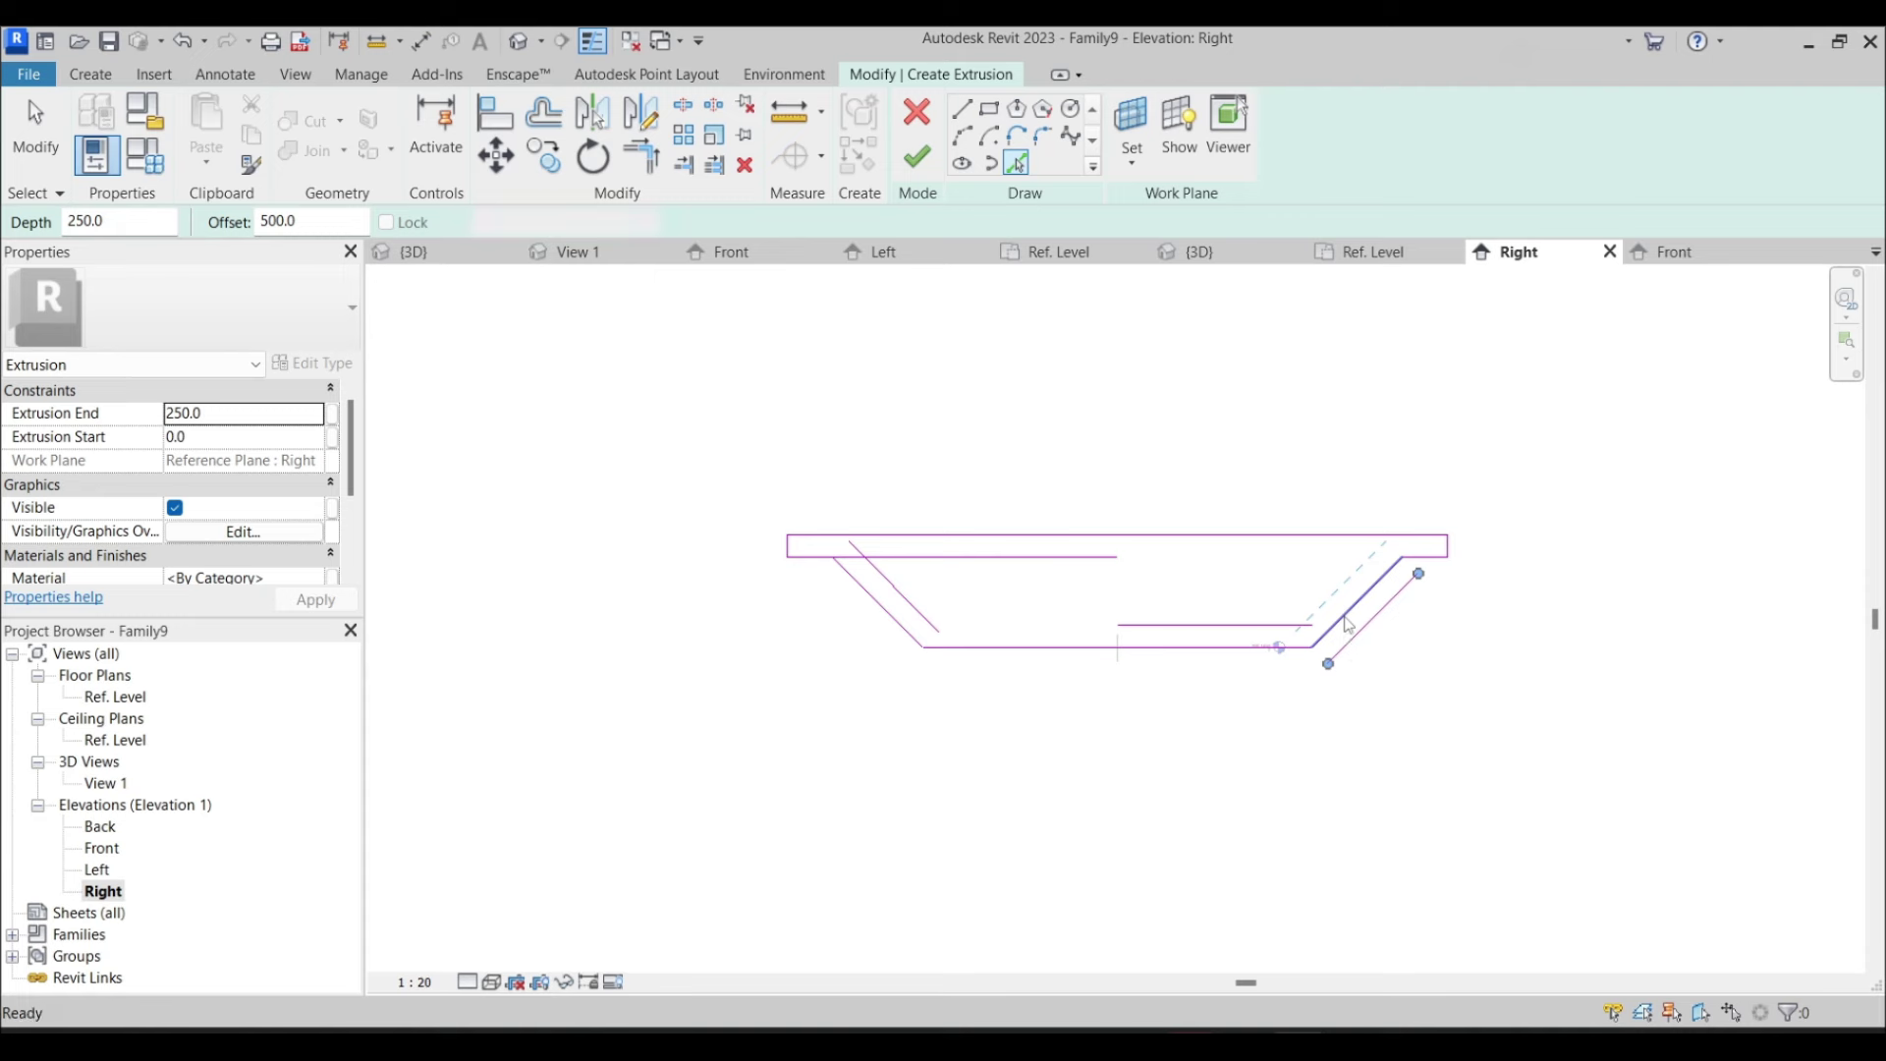
{"action": "key", "text": "ctrl+z"}
{"action": "key", "text": "Escape"}
{"action": "key", "text": "Escape"}
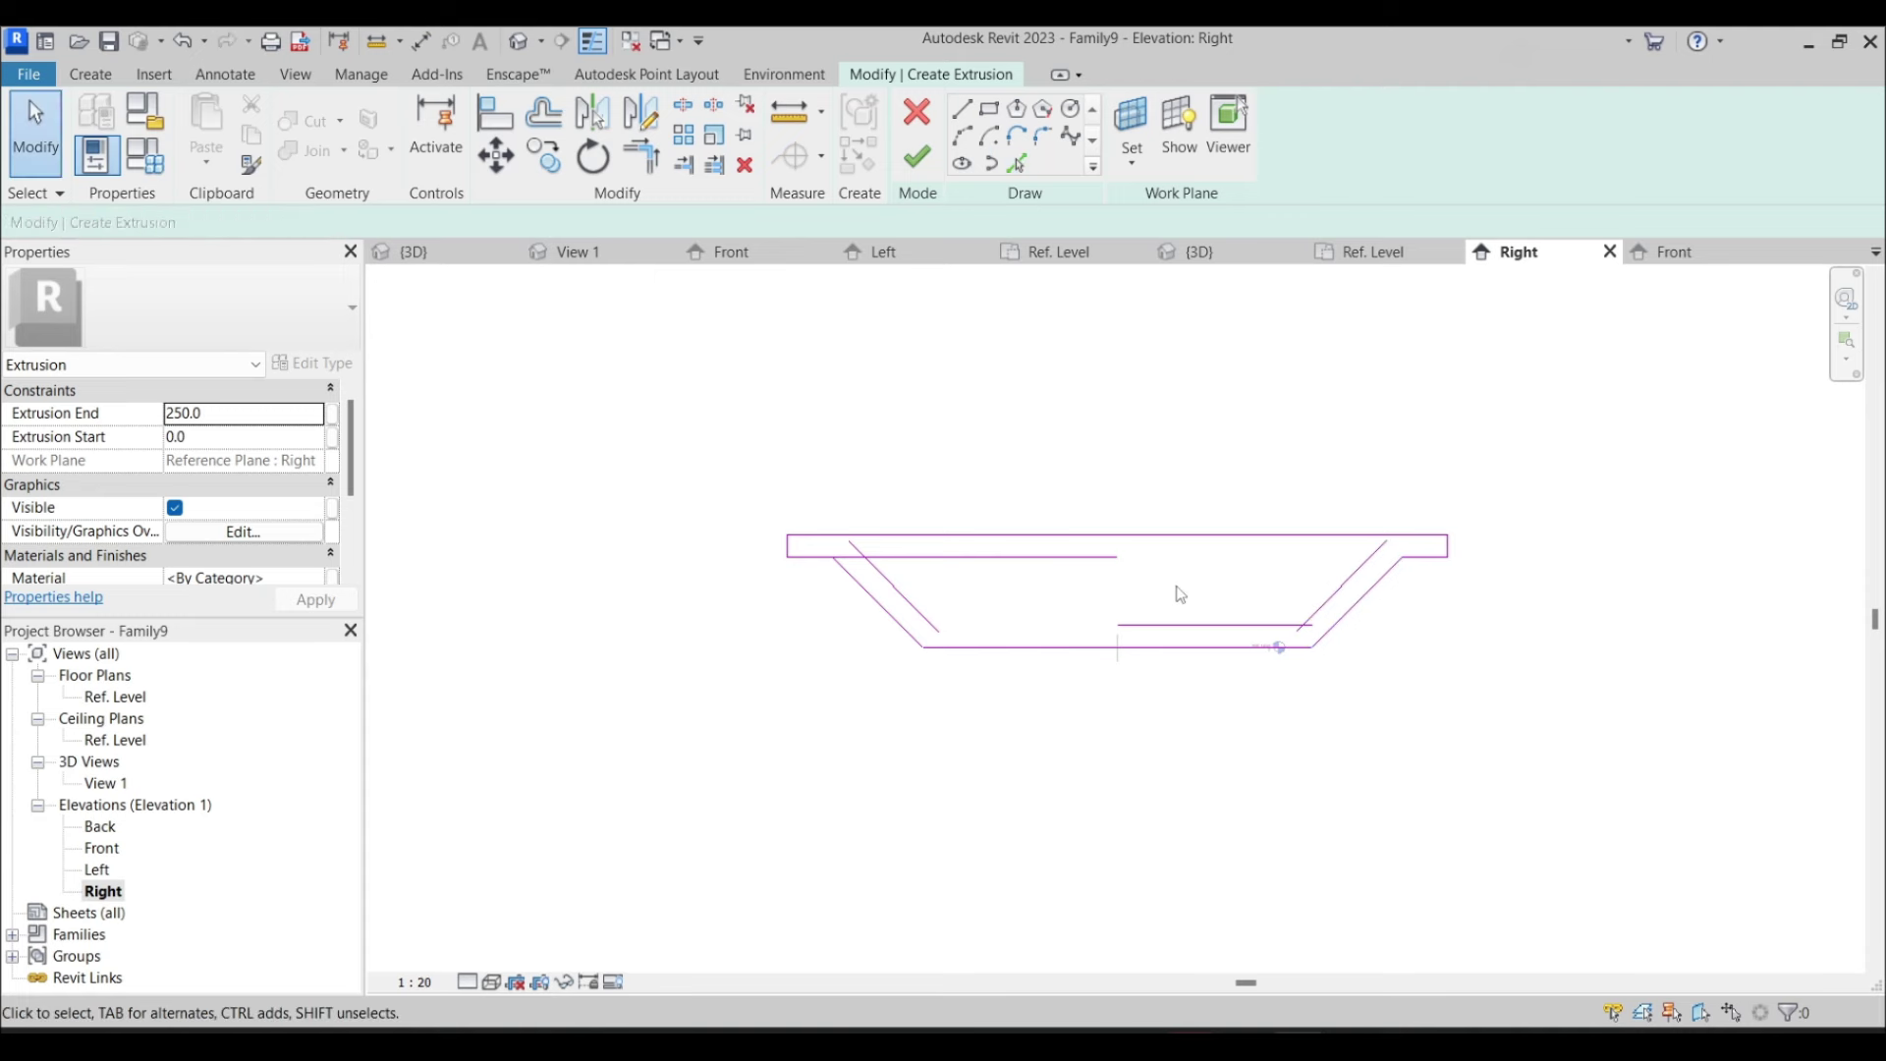
Trim the inner top, bottom and web lines into closed corners with TR
{"action": "key", "text": "t"}
{"action": "key", "text": "r"}
{"action": "left_click", "coordinate": [1162, 625]}
{"action": "left_click", "coordinate": [899, 600]}
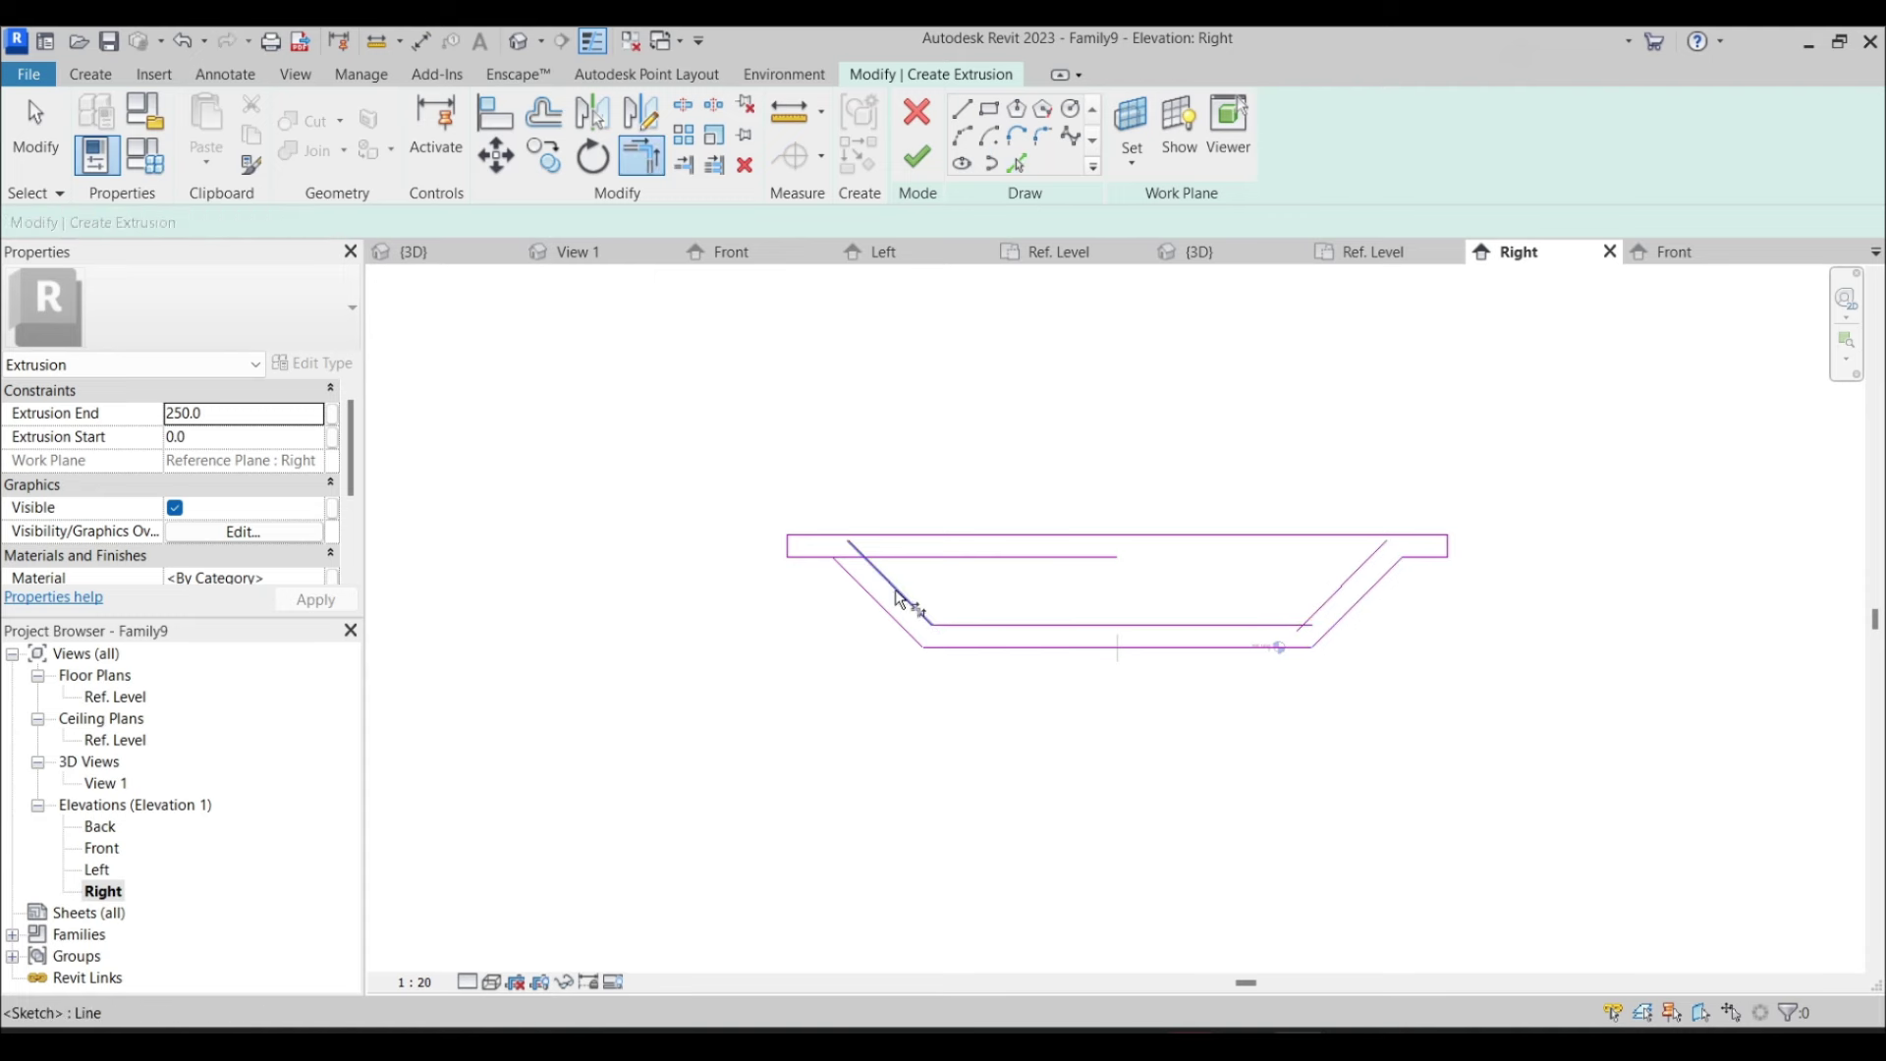
{"action": "left_click", "coordinate": [902, 561]}
{"action": "left_click", "coordinate": [1346, 585]}
{"action": "left_click", "coordinate": [1093, 560]}
{"action": "left_click", "coordinate": [1263, 626]}
{"action": "left_click", "coordinate": [1312, 613]}
Finish the sketch to create the hollow box-girder extrusion
{"action": "middle_click_drag", "start_coordinate": [1276, 648], "coordinate": [1390, 622]}
{"action": "scroll", "coordinate": [1389, 622], "scroll_direction": "down", "scroll_amount": 1}
{"action": "scroll", "coordinate": [1094, 514], "scroll_direction": "up", "scroll_amount": 2}
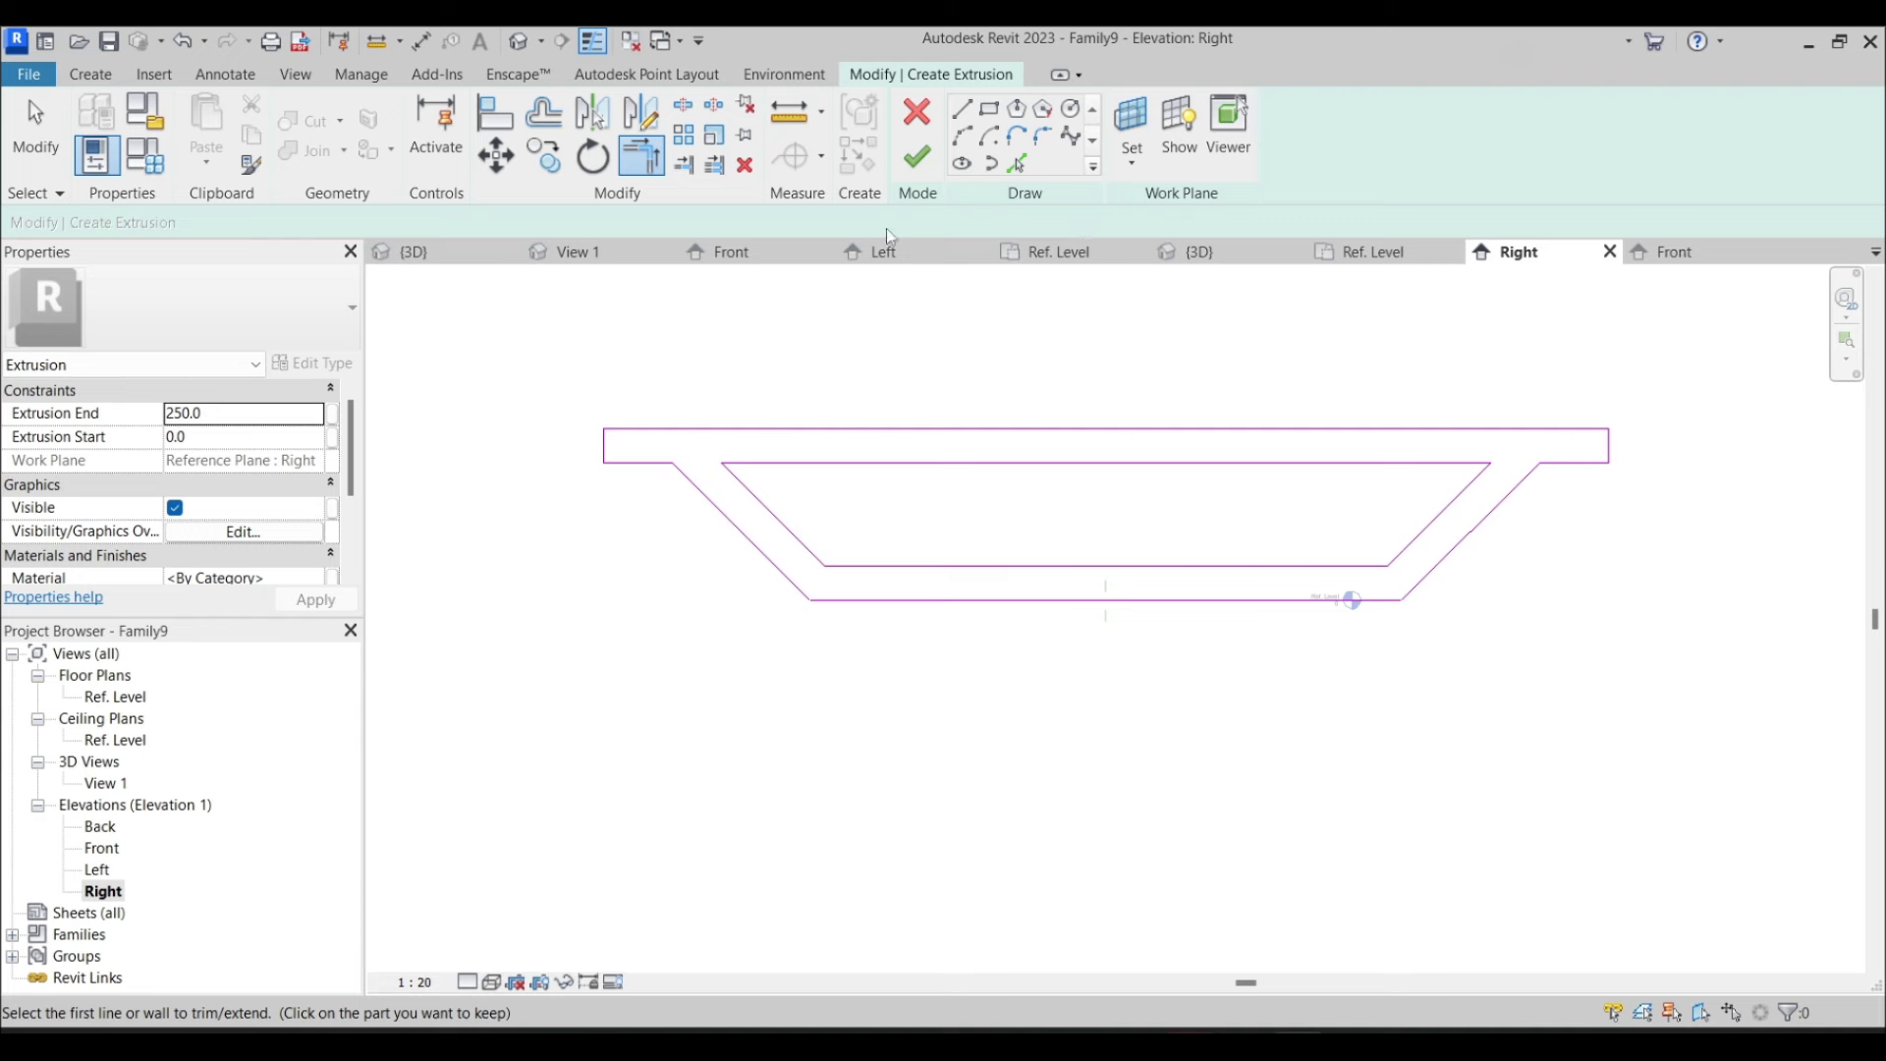
{"action": "left_click", "coordinate": [915, 159]}
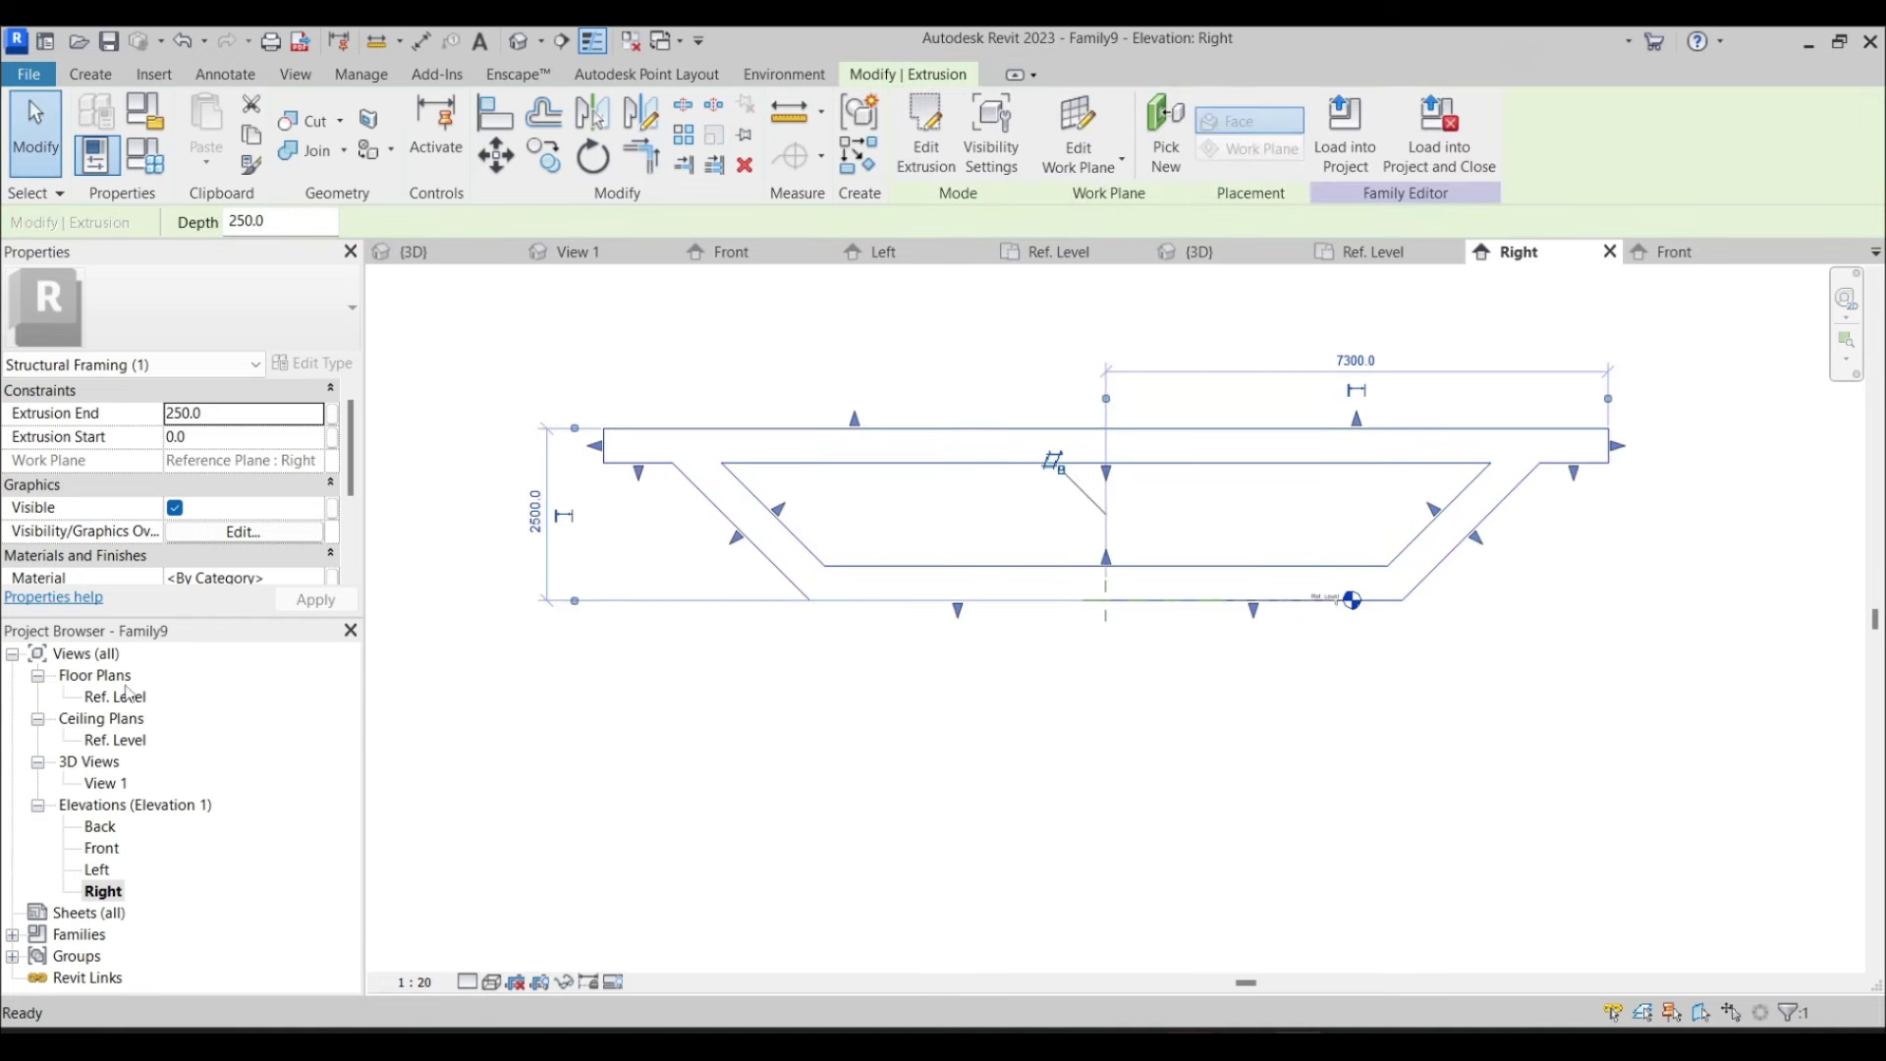
In the Ref. Level plan, stretch the extrusion ends onto the reference planes and lock them
{"action": "double_click", "coordinate": [124, 696]}
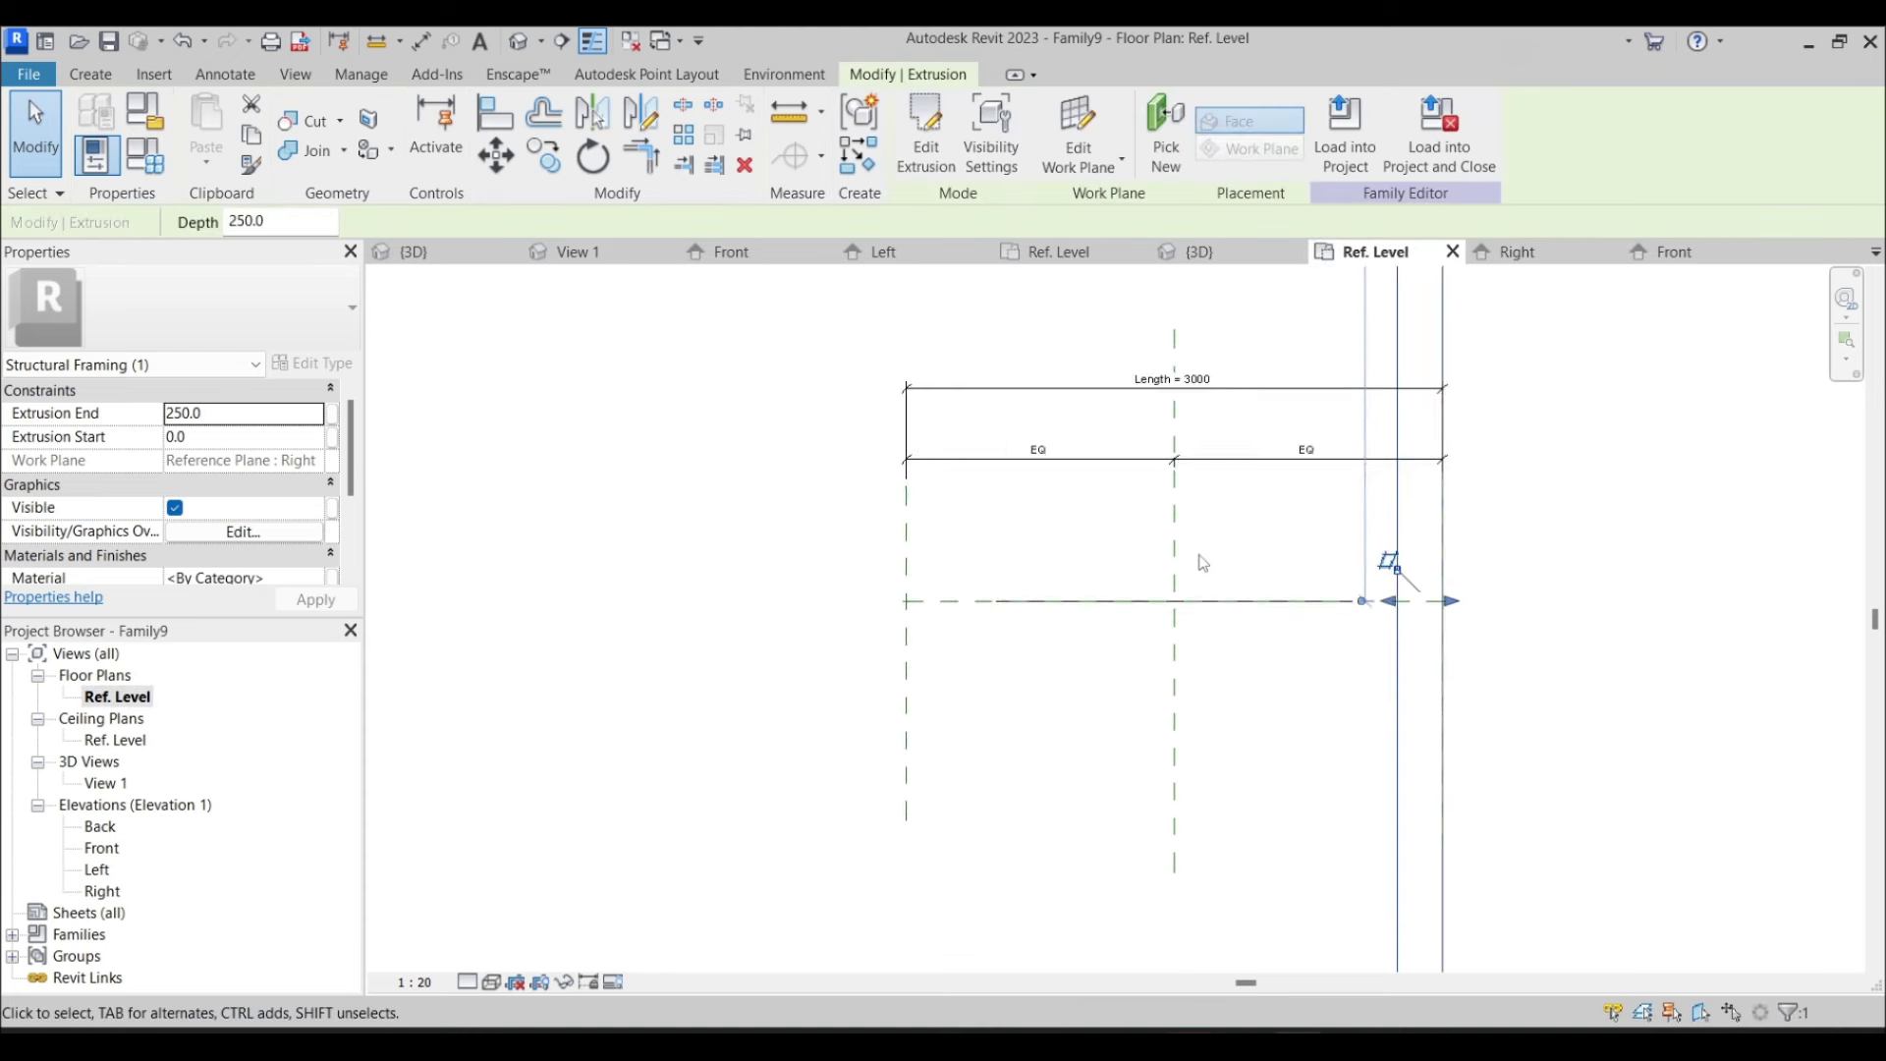
{"action": "scroll", "coordinate": [1232, 547], "scroll_direction": "up", "scroll_amount": 2}
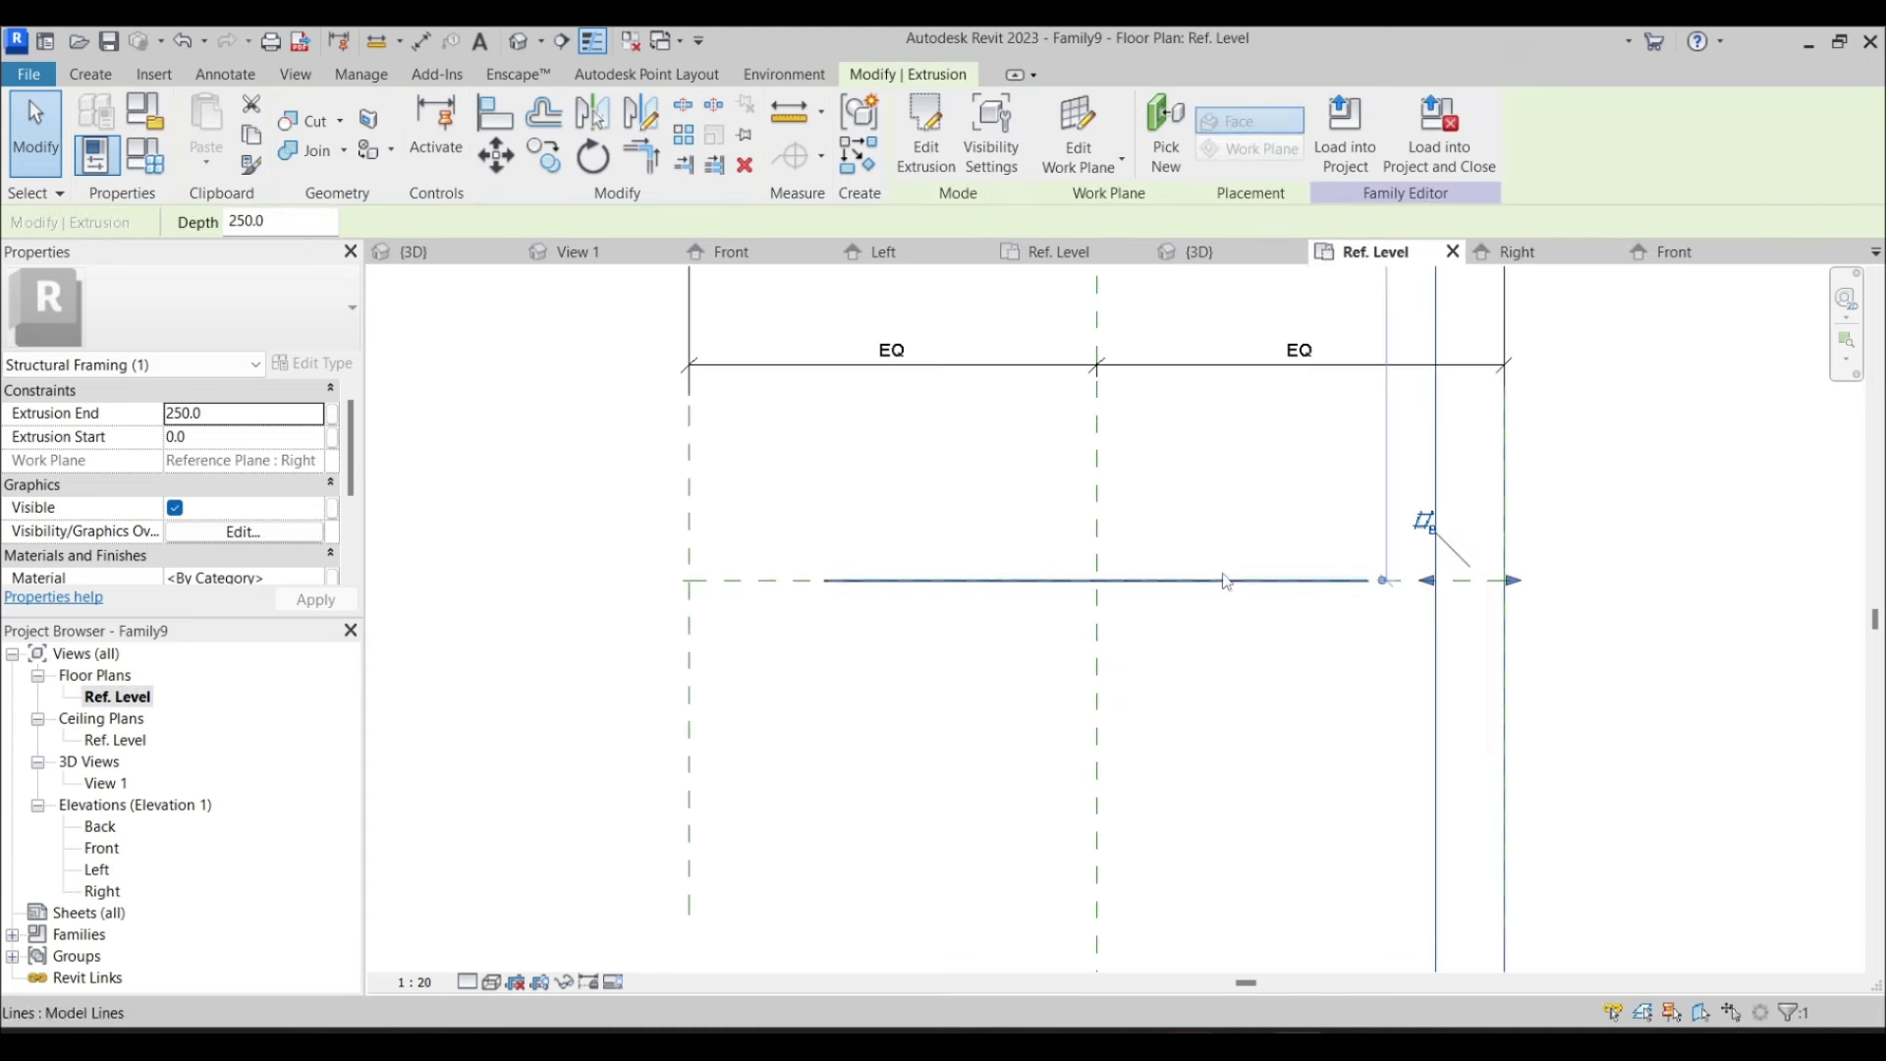
{"action": "scroll", "coordinate": [1447, 466], "scroll_direction": "down", "scroll_amount": 1}
{"action": "left_click_drag", "start_coordinate": [1433, 543], "coordinate": [949, 542]}
{"action": "mouse_move", "coordinate": [1492, 540]}
{"action": "left_mouse_down"}
{"action": "mouse_move", "coordinate": [1411, 540]}
{"action": "mouse_move", "coordinate": [1484, 542]}
{"action": "left_mouse_up"}
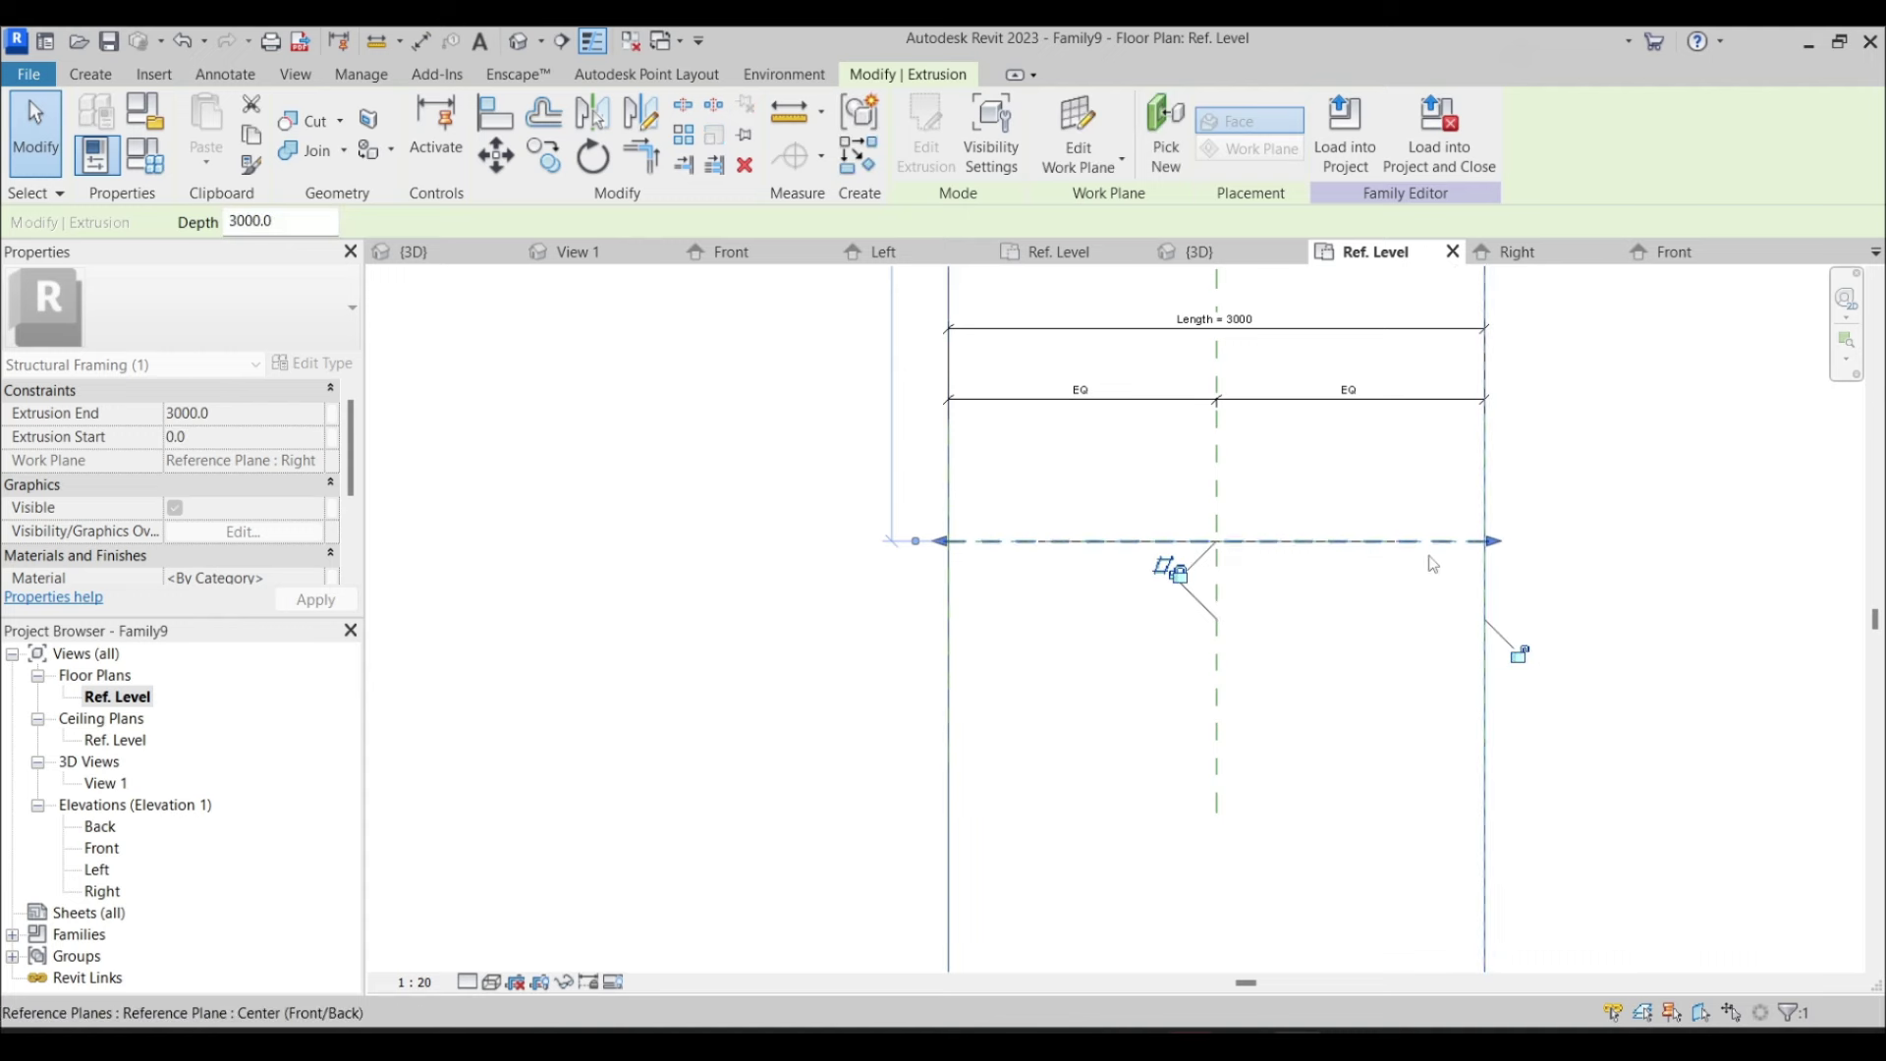
{"action": "left_click", "coordinate": [1520, 653]}
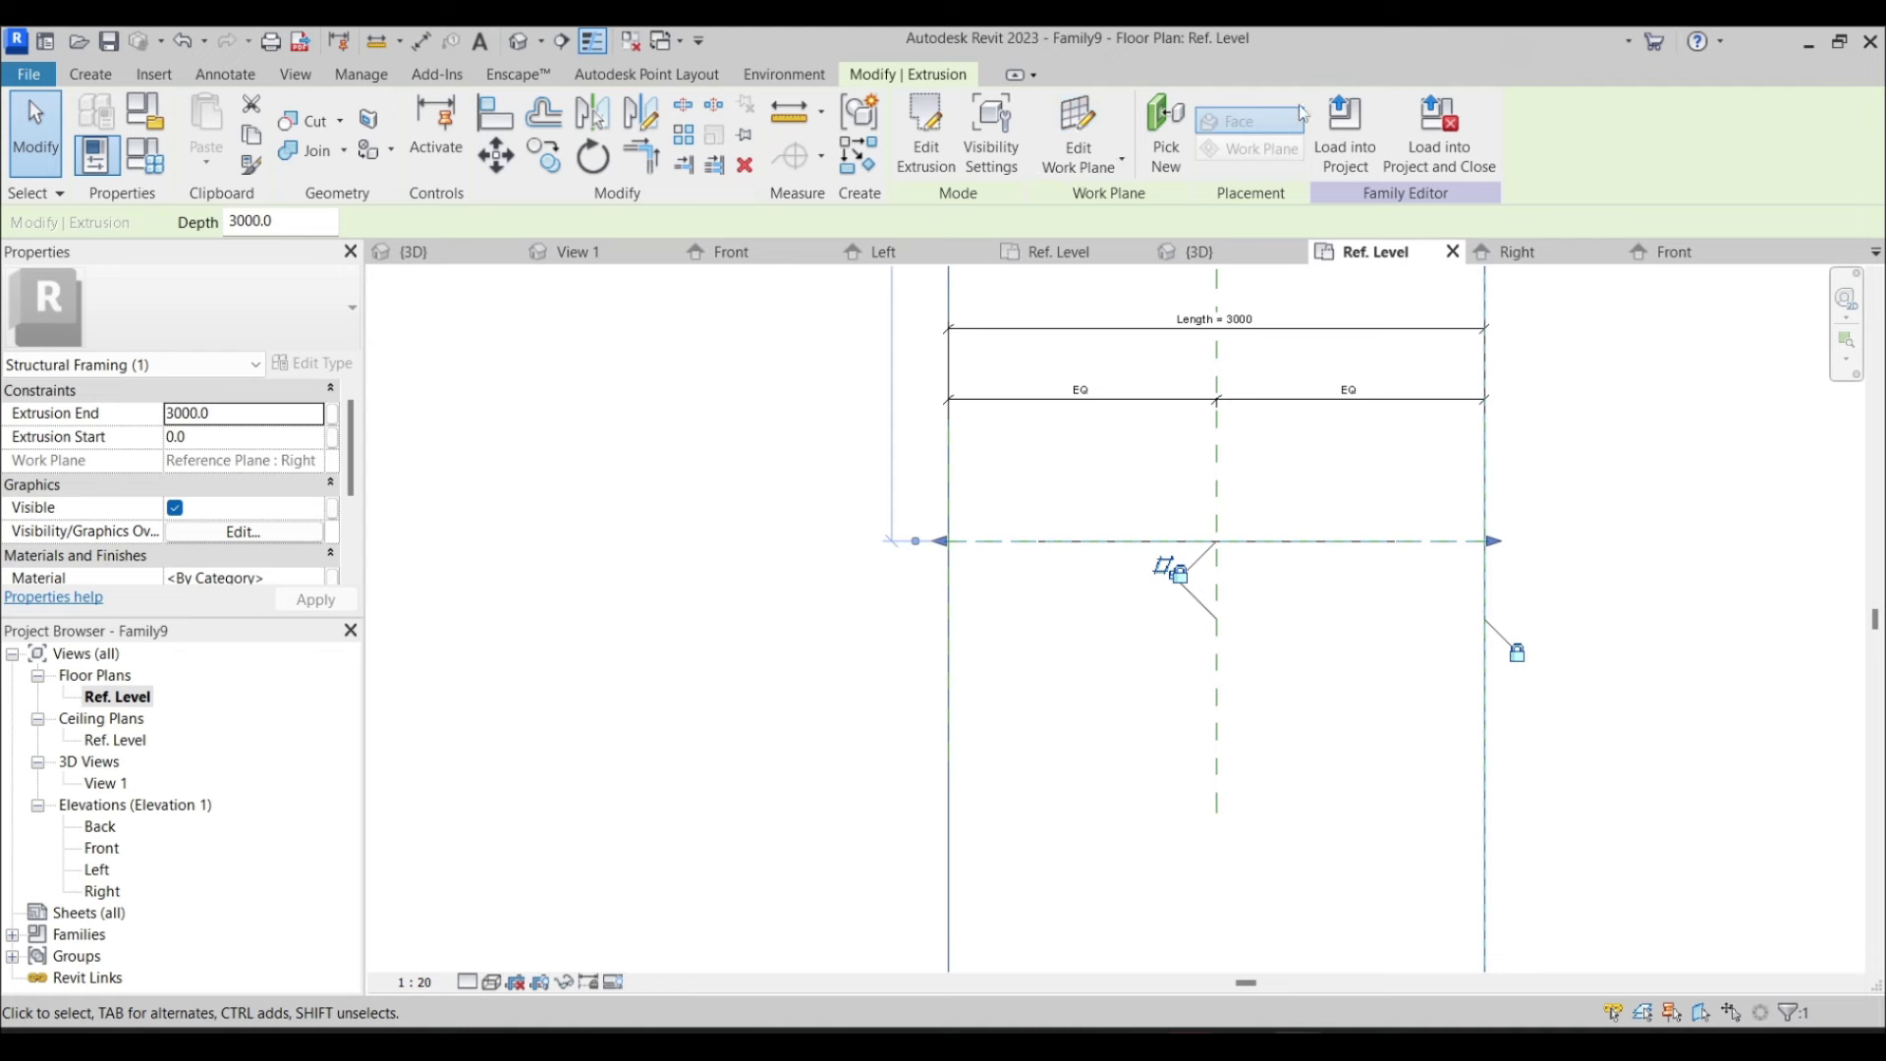
Load the deck family into Project3 and open the 03 Deck floor plan
{"action": "left_click", "coordinate": [1370, 118]}
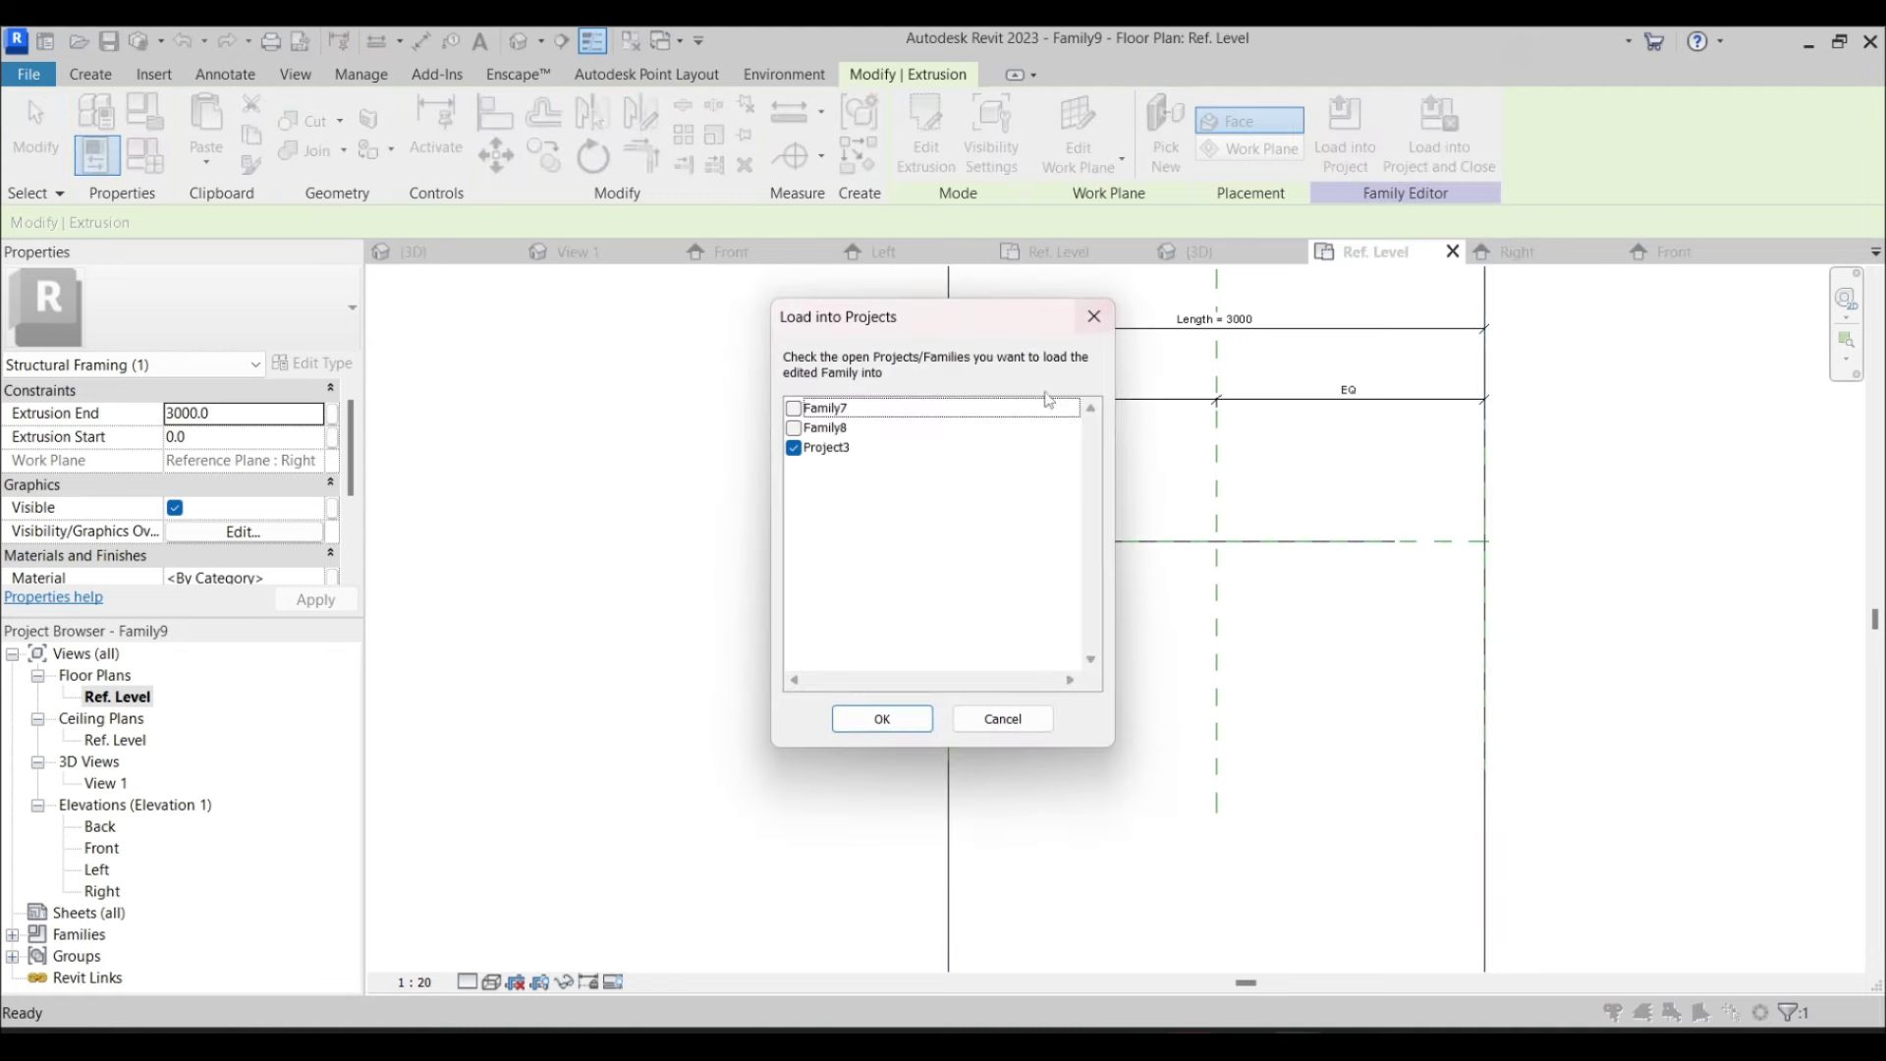
{"action": "left_click", "coordinate": [897, 716]}
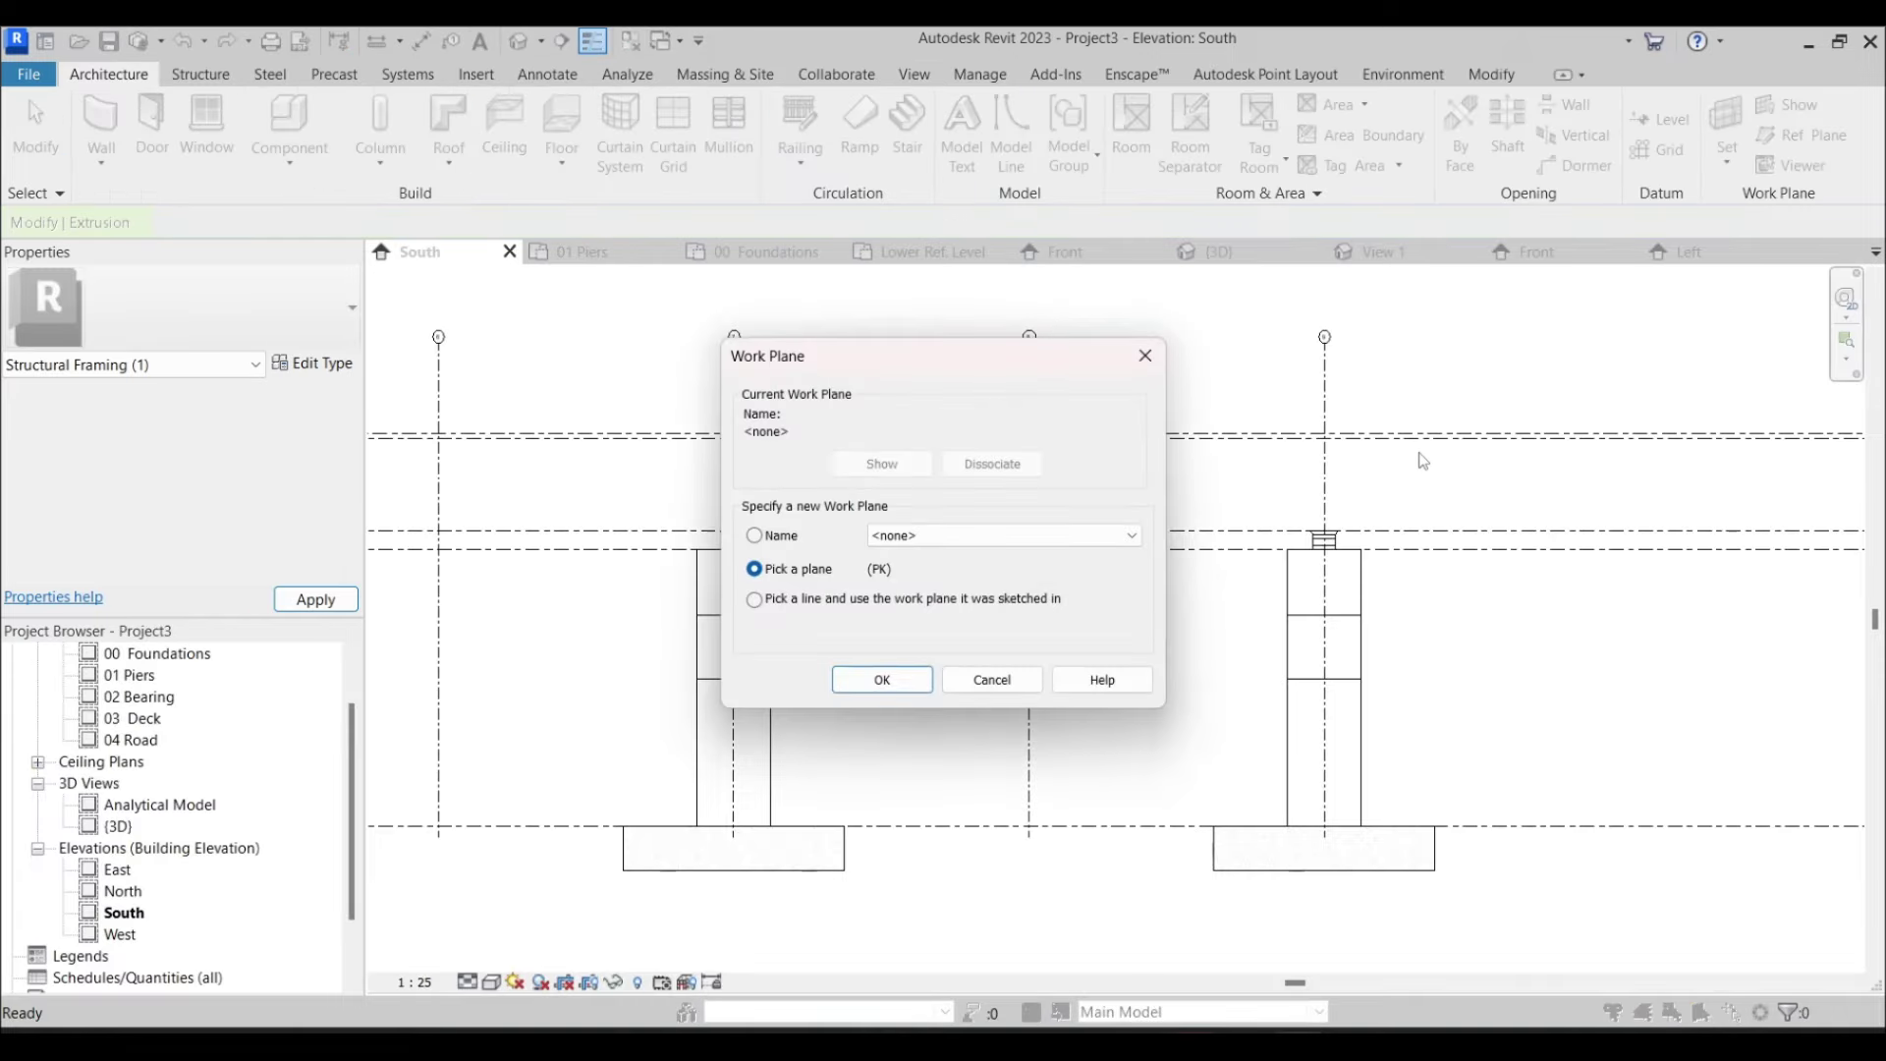
{"action": "left_click", "coordinate": [884, 680]}
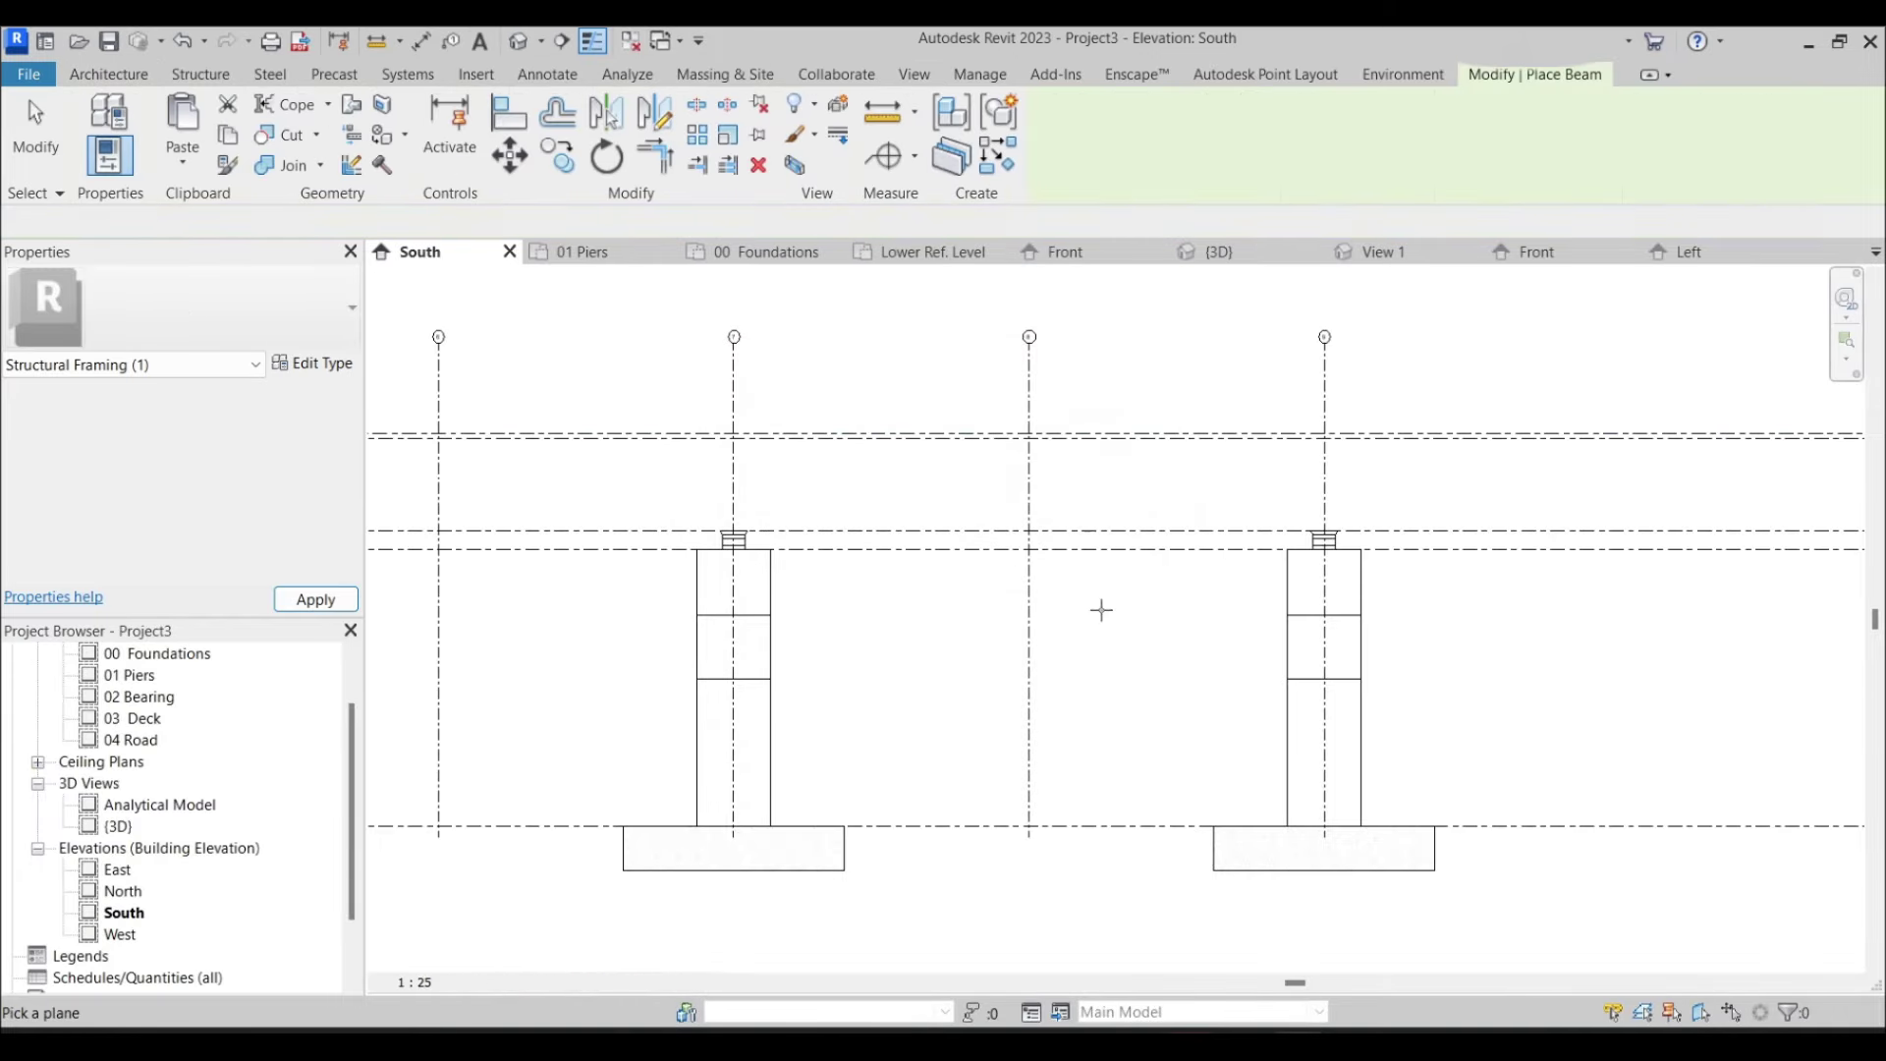
{"action": "scroll", "coordinate": [155, 676], "scroll_direction": "up", "scroll_amount": 1}
{"action": "double_click", "coordinate": [152, 762]}
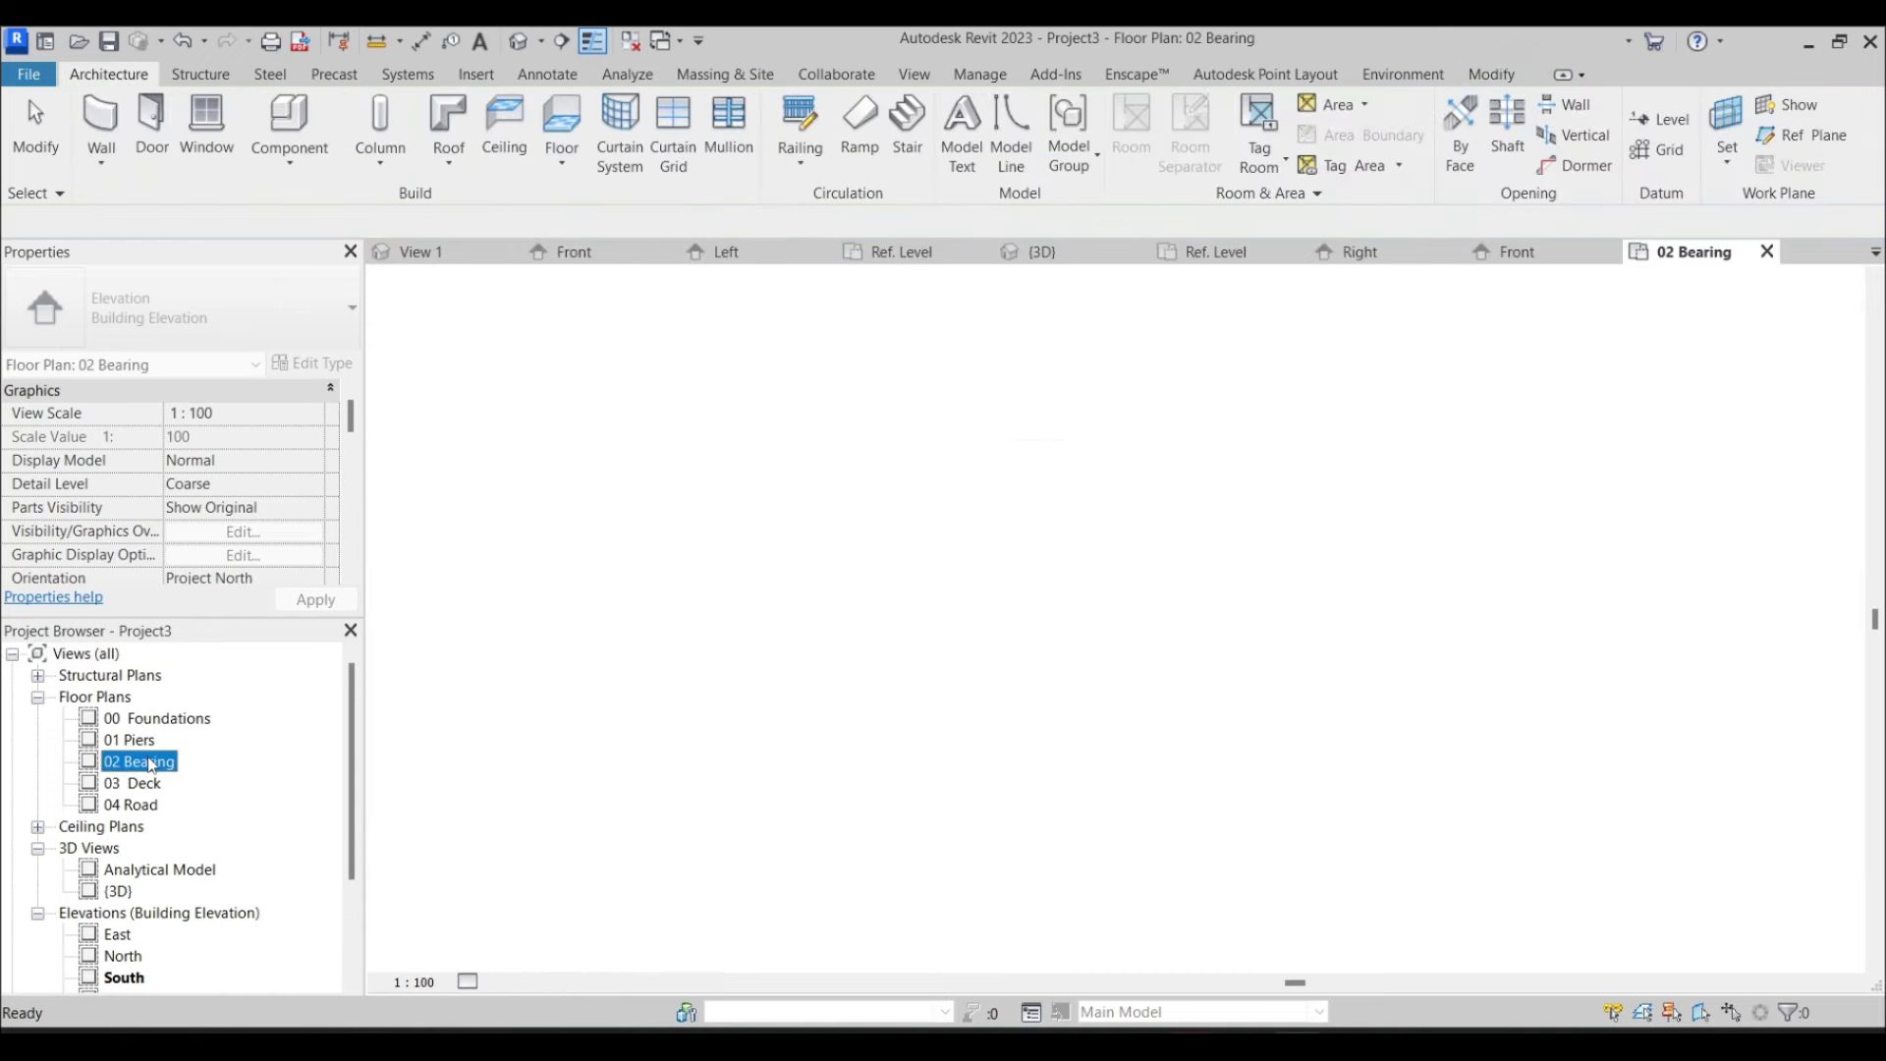
{"action": "double_click", "coordinate": [133, 783]}
Set the 03 Deck view range depth to Unlimited so the piers show
{"action": "scroll", "coordinate": [1091, 609], "scroll_direction": "up", "scroll_amount": 5}
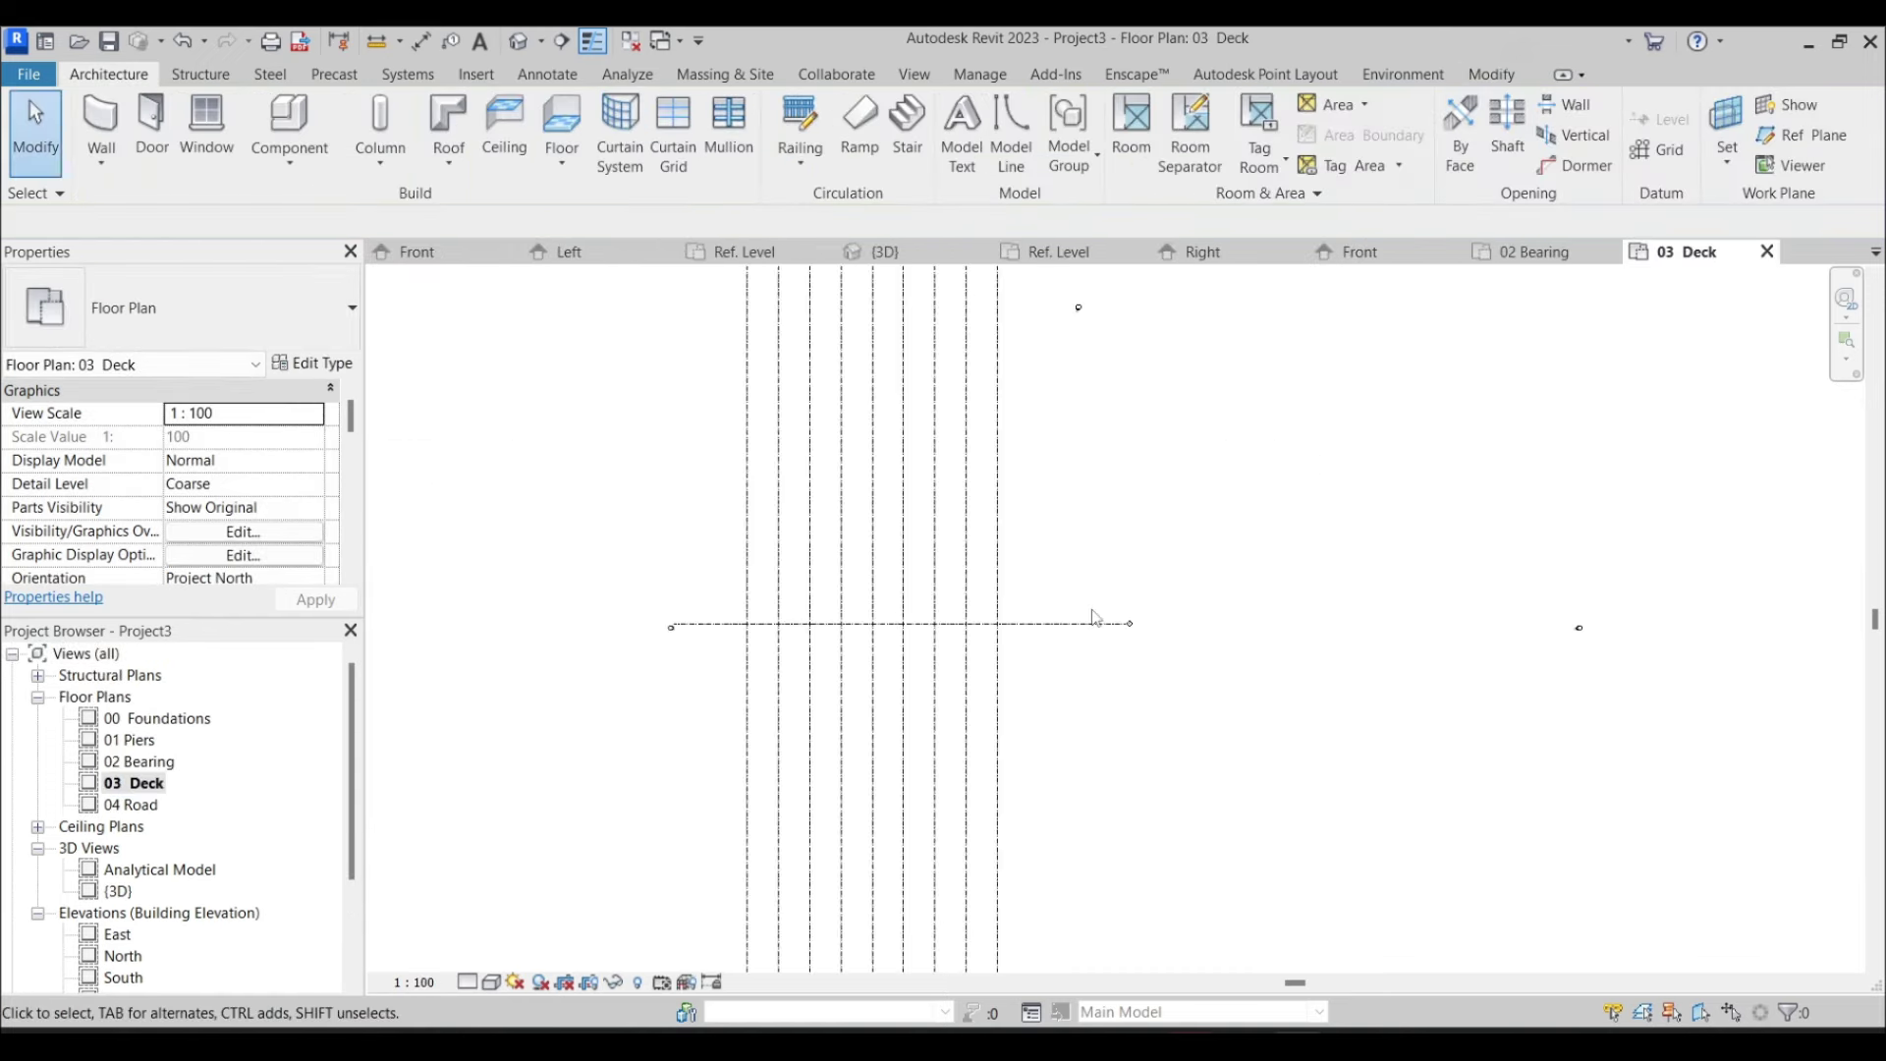
{"action": "key", "text": "v"}
{"action": "key", "text": "r"}
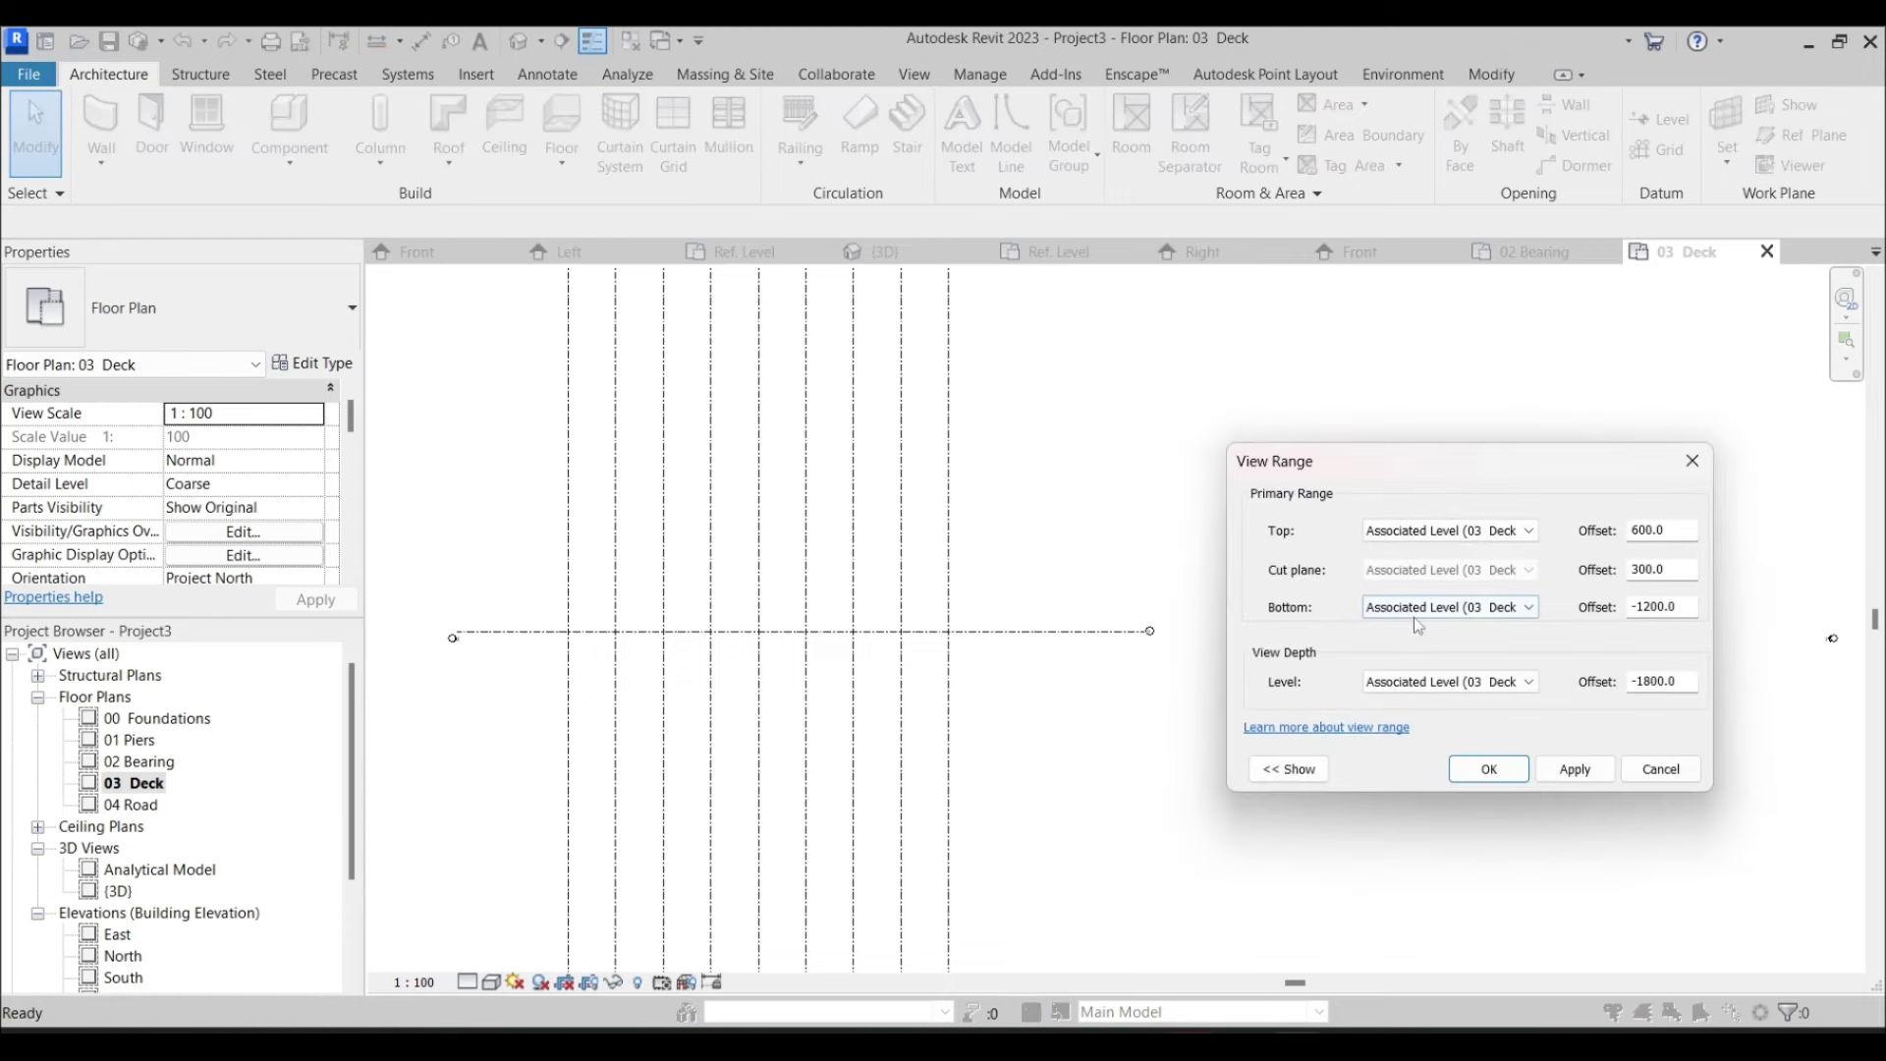
{"action": "left_click", "coordinate": [1504, 682]}
{"action": "left_click", "coordinate": [1454, 766]}
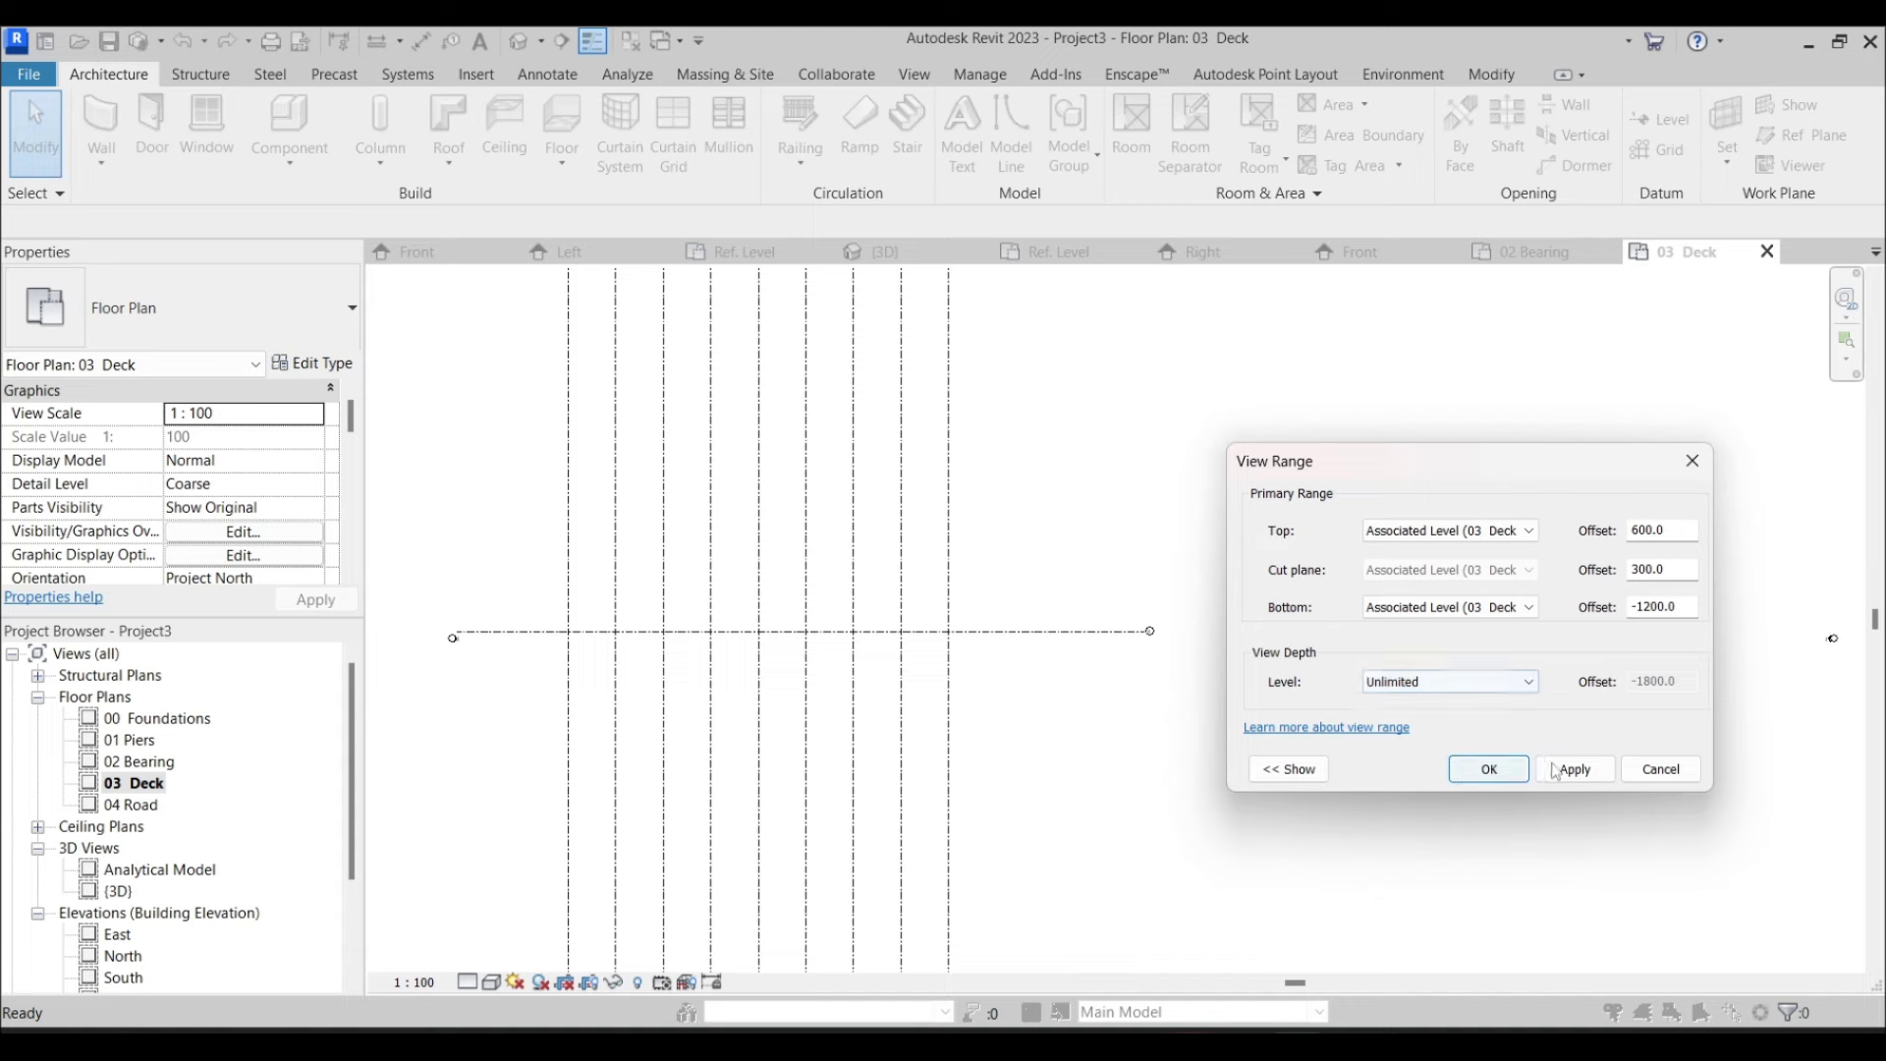
{"action": "left_click", "coordinate": [1576, 769]}
{"action": "left_click", "coordinate": [1489, 768]}
{"action": "scroll", "coordinate": [825, 548], "scroll_direction": "up", "scroll_amount": 5}
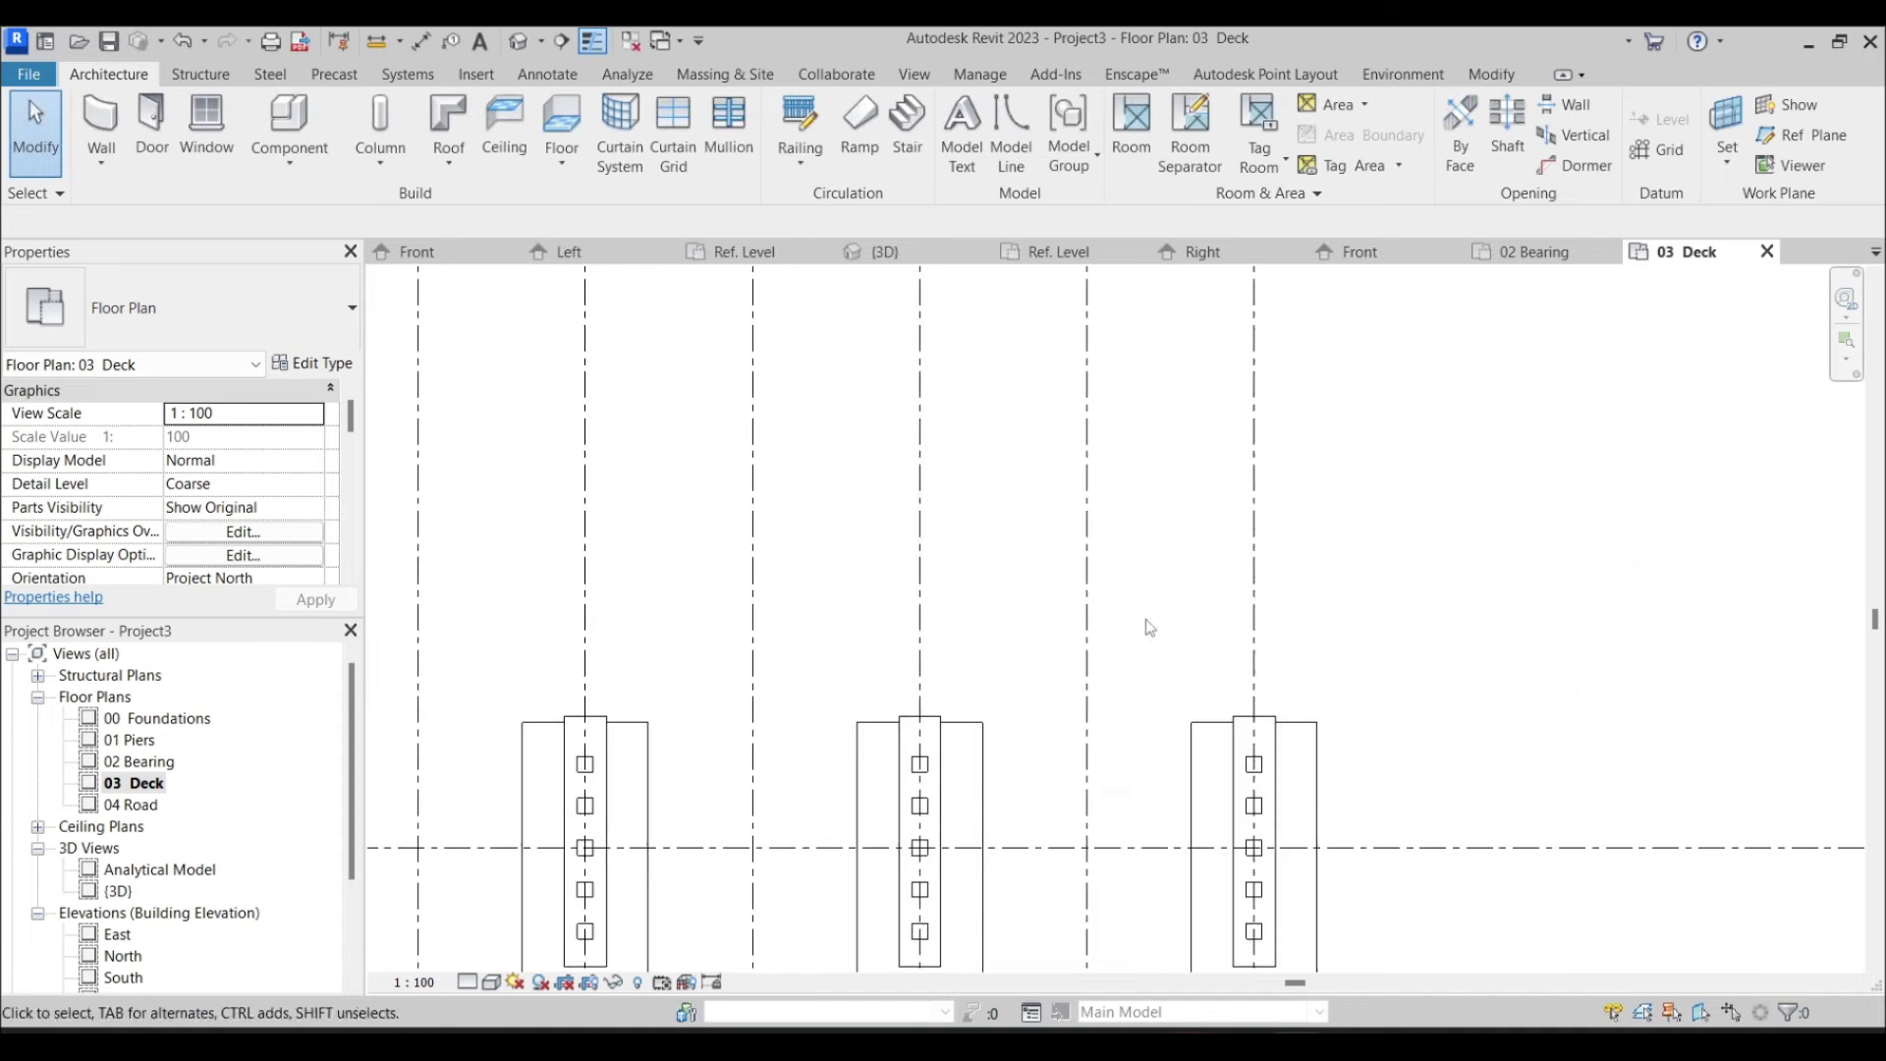
Place two deck beams: right pier to middle pier, and middle pier to left pier
{"action": "left_click", "coordinate": [193, 75]}
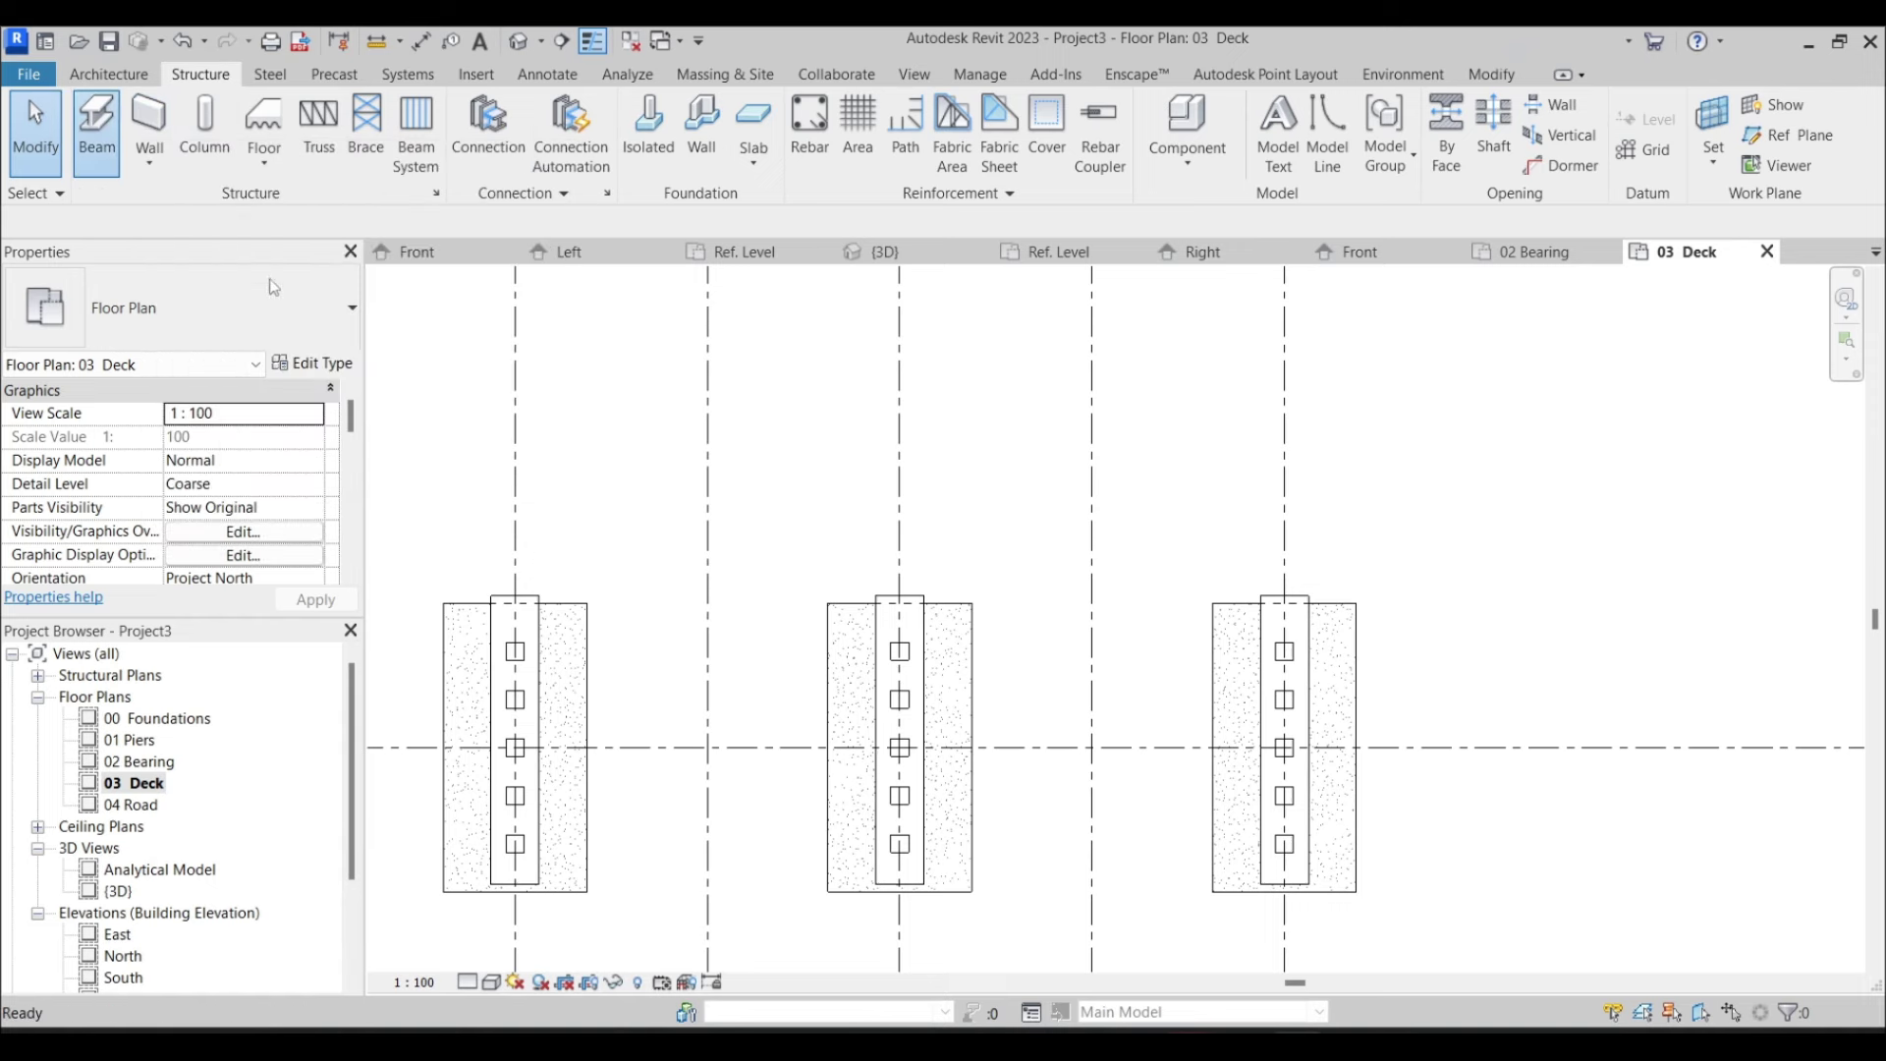
{"action": "scroll", "coordinate": [1289, 748], "scroll_direction": "up", "scroll_amount": 5}
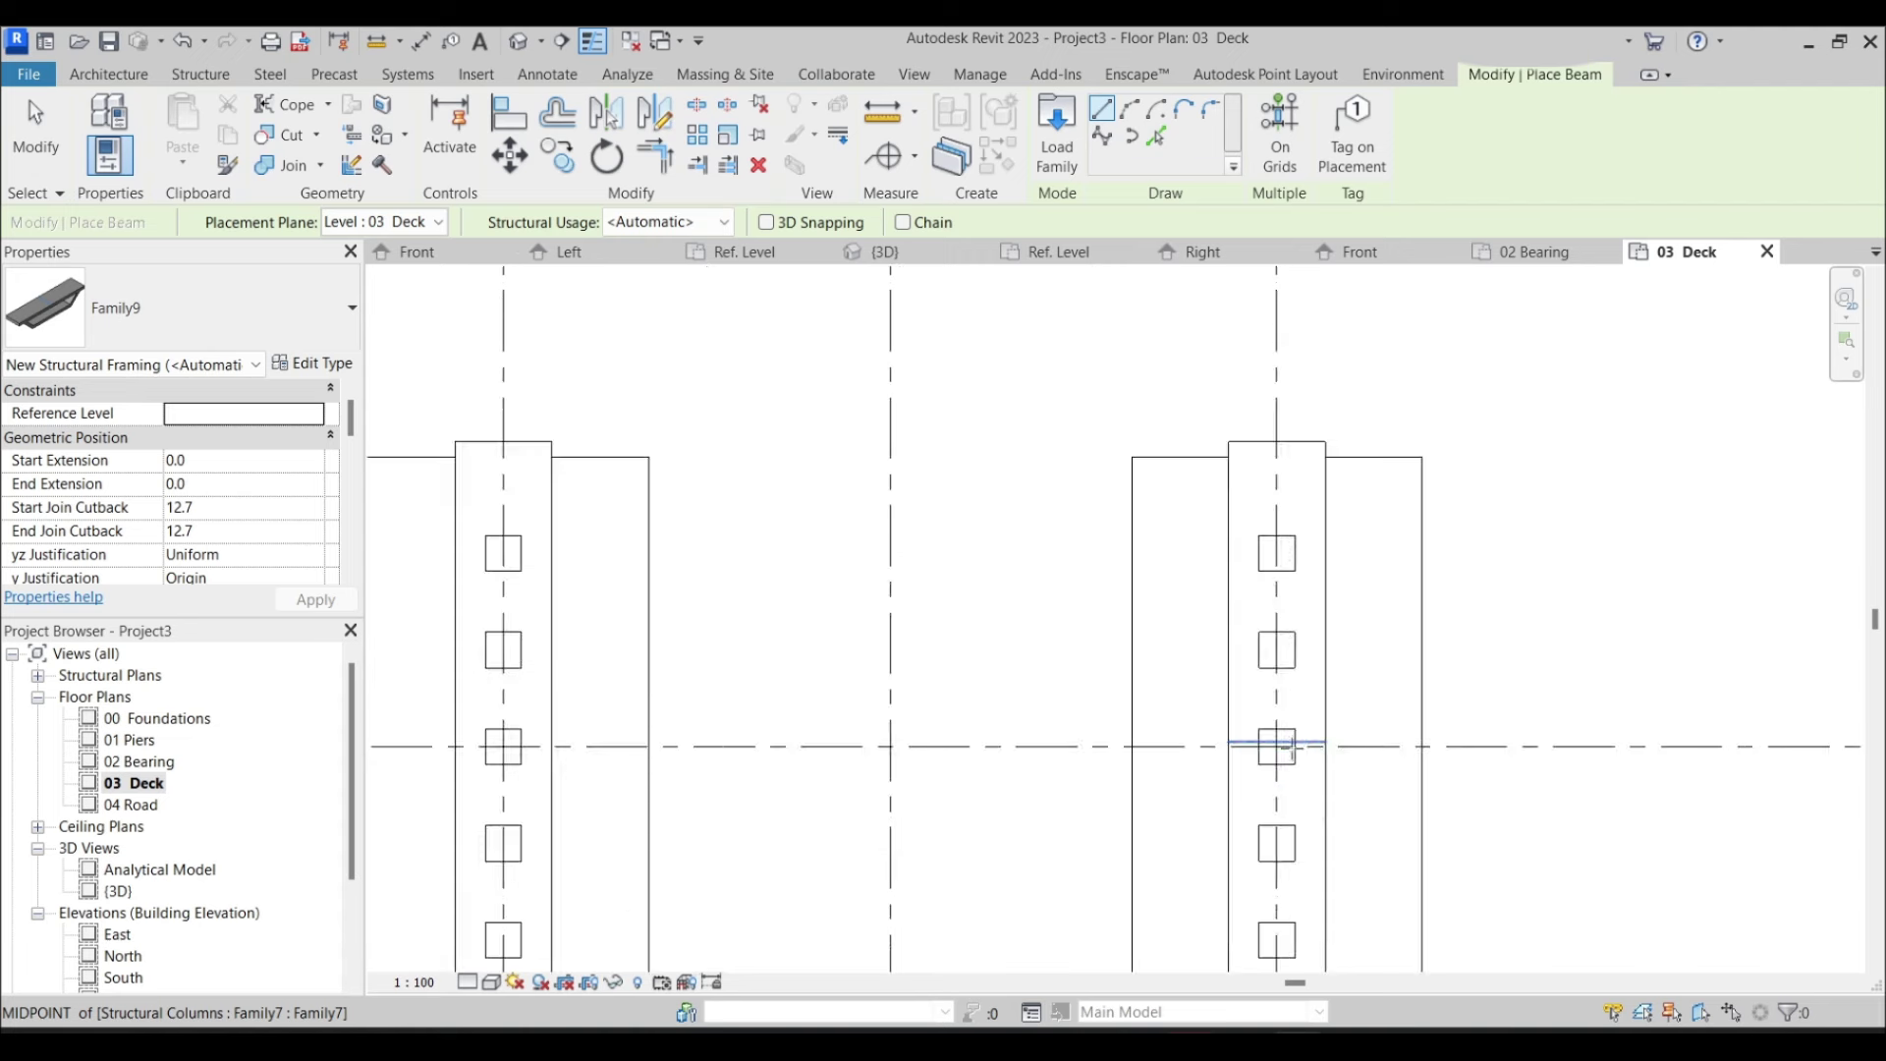
{"action": "scroll", "coordinate": [1422, 754], "scroll_direction": "down", "scroll_amount": 4}
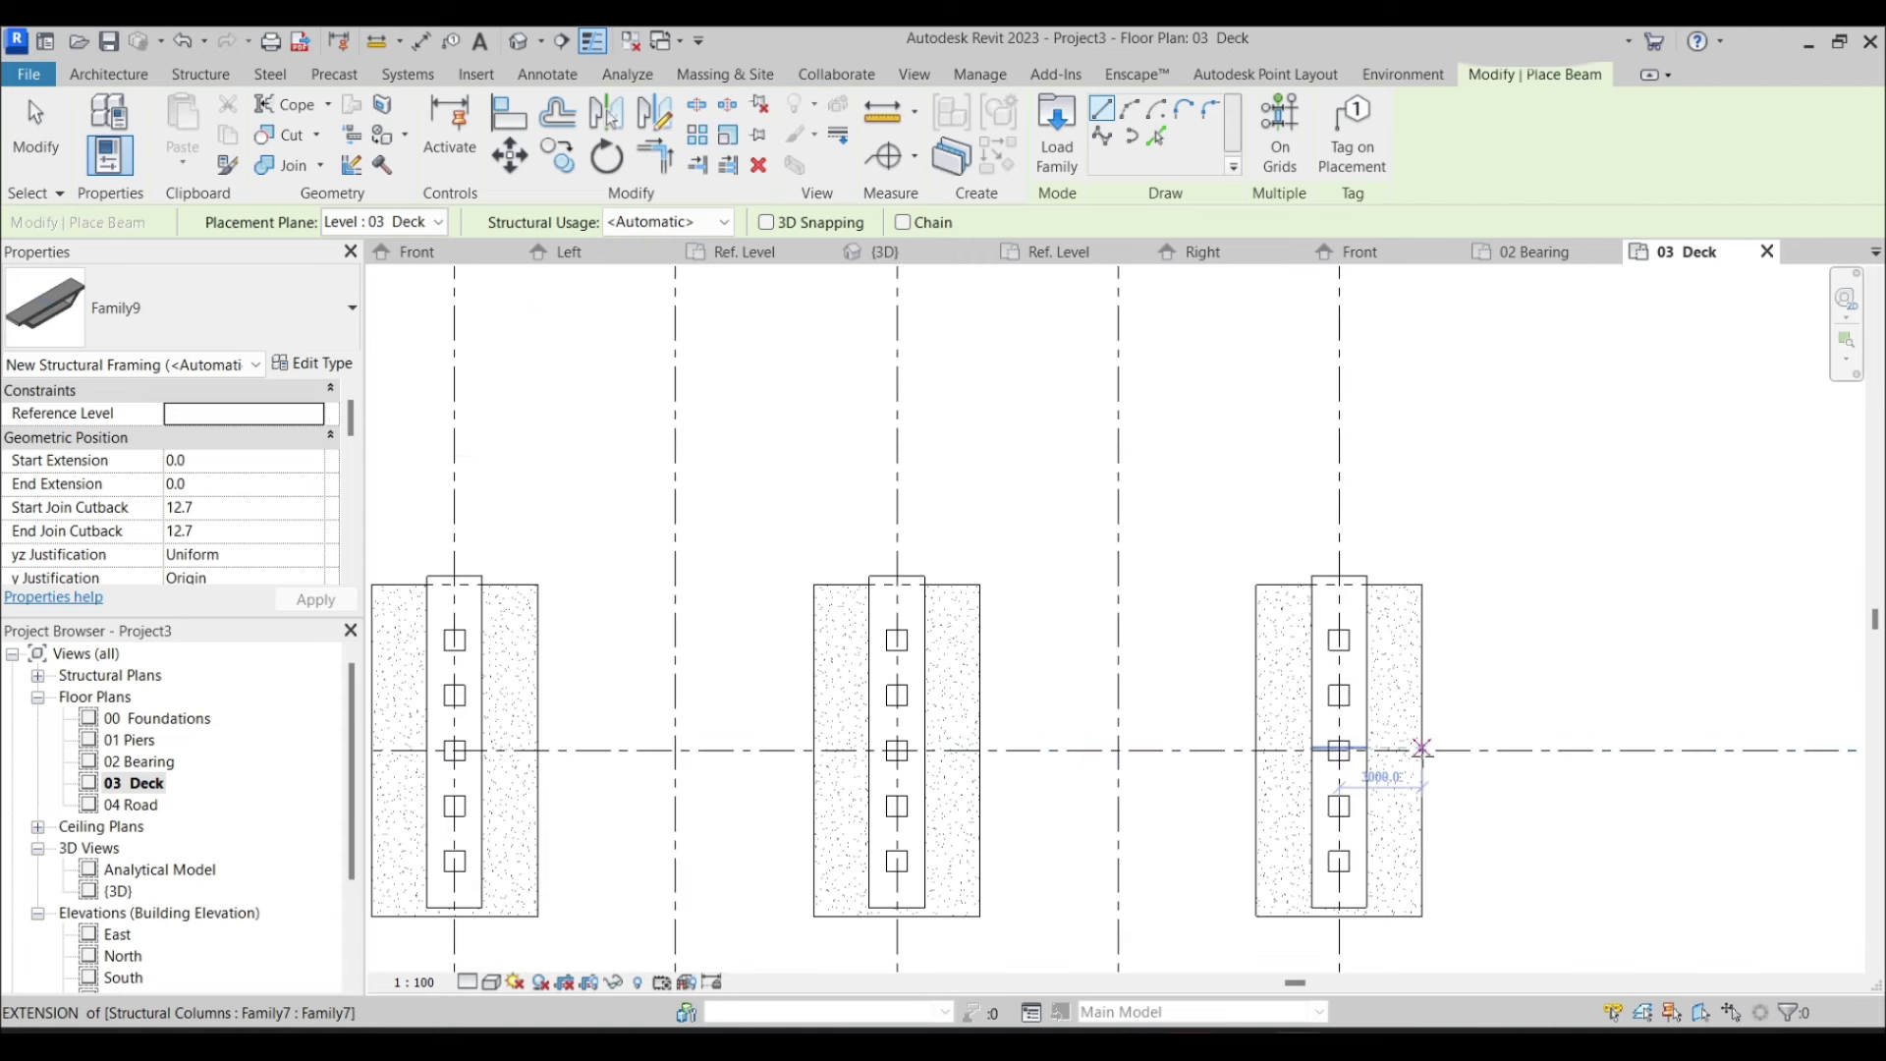
{"action": "left_click", "coordinate": [1423, 749]}
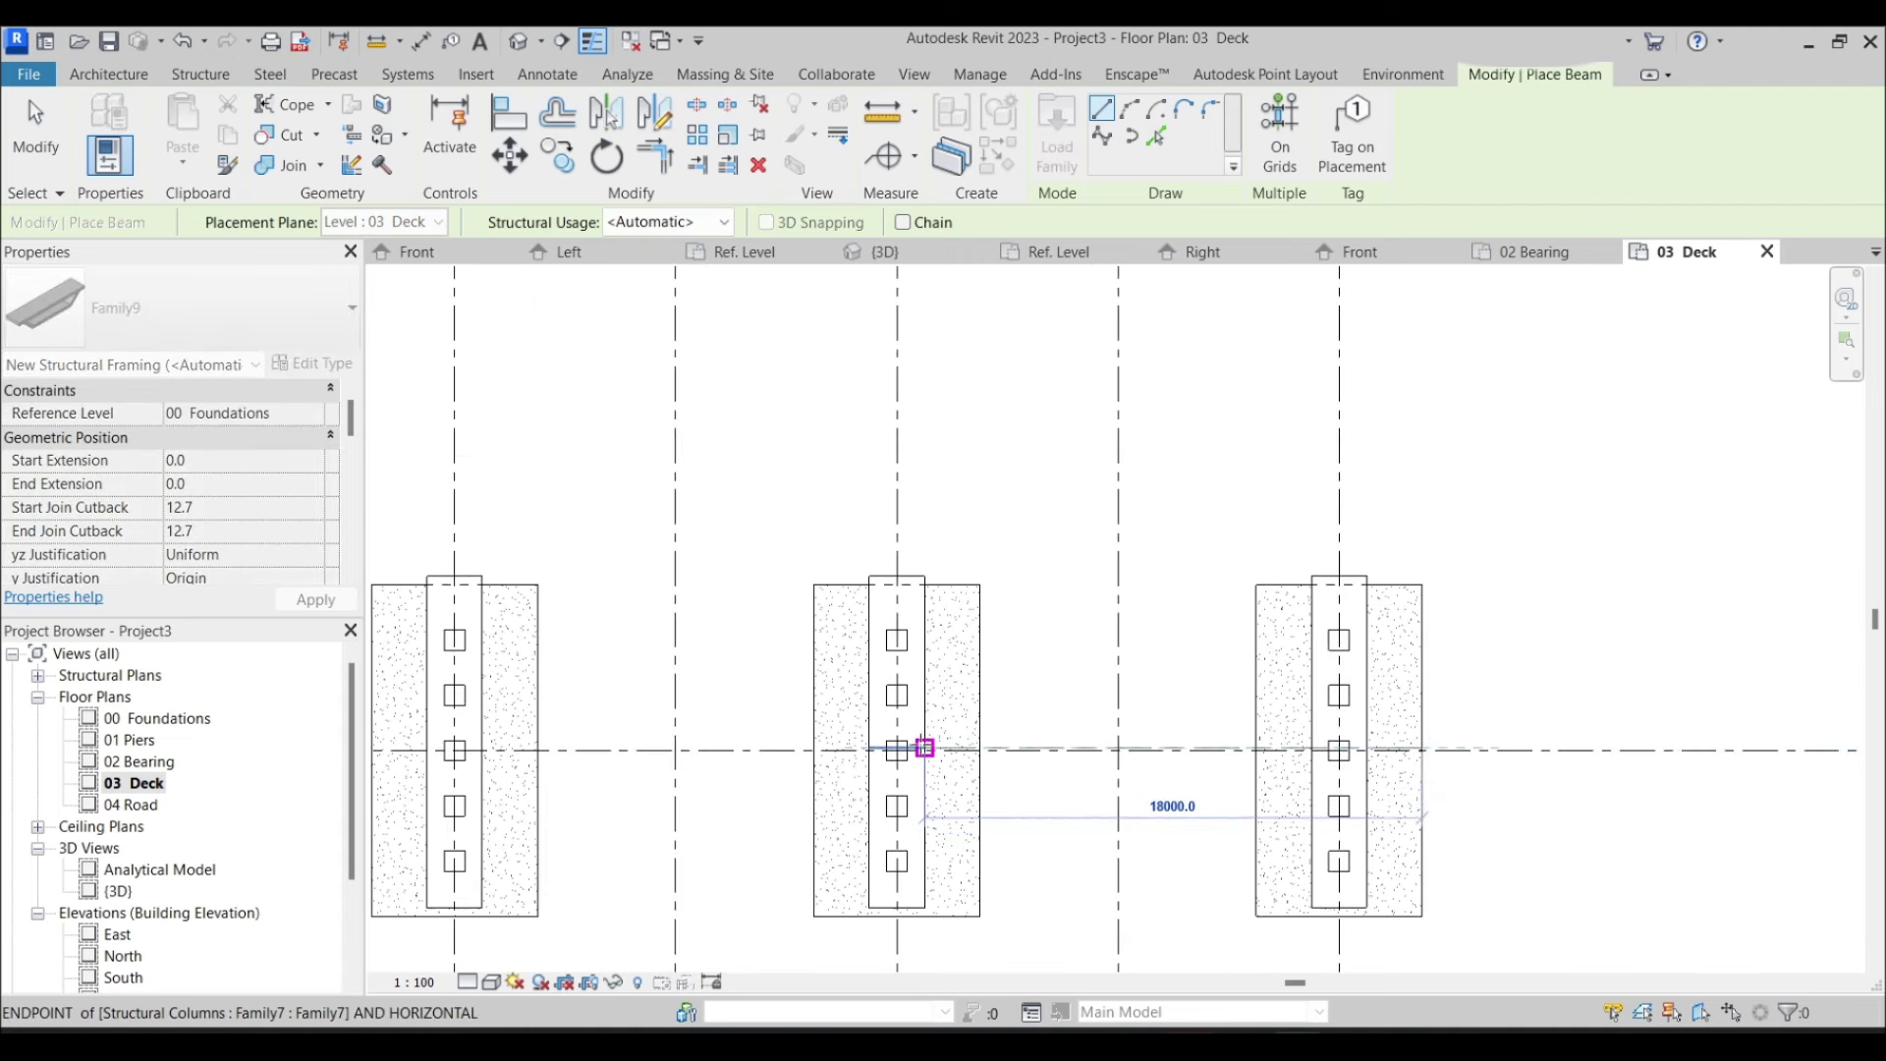
{"action": "left_click", "coordinate": [925, 749]}
{"action": "middle_click_drag", "start_coordinate": [1098, 742], "coordinate": [1158, 735]}
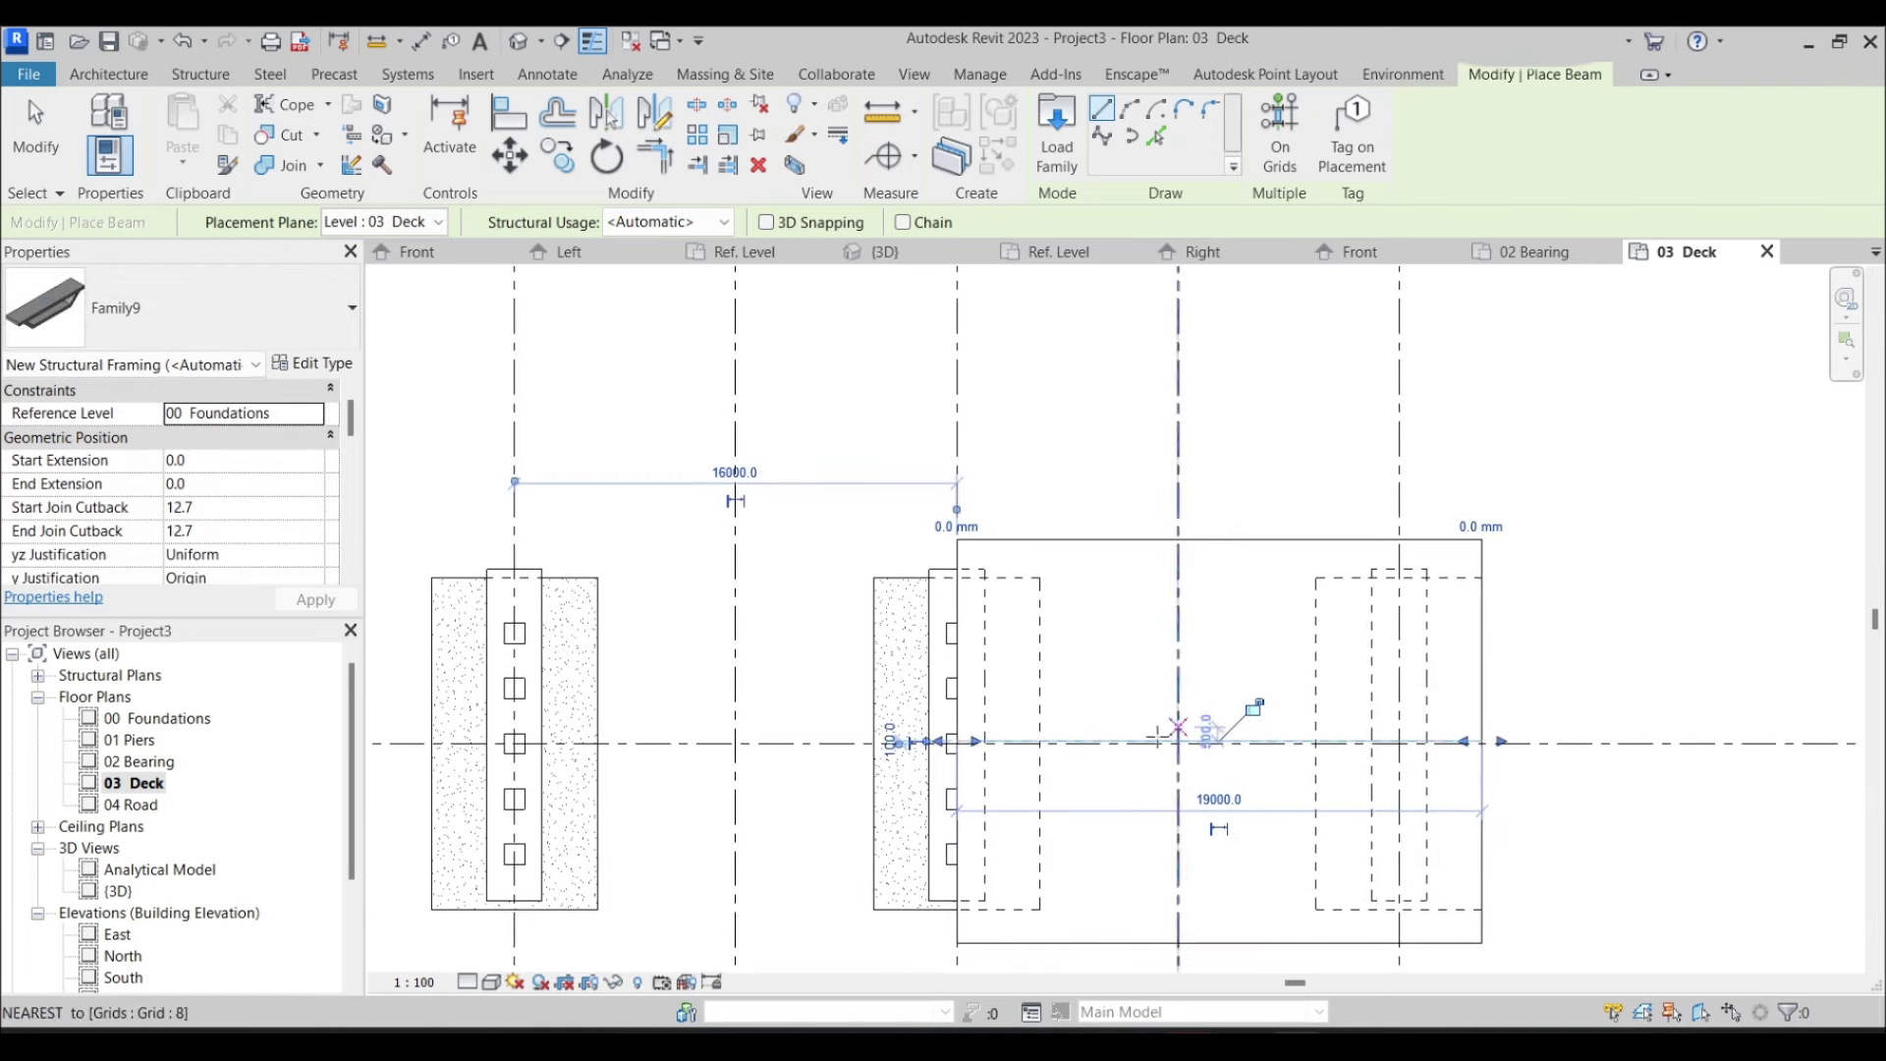
{"action": "left_click", "coordinate": [953, 742]}
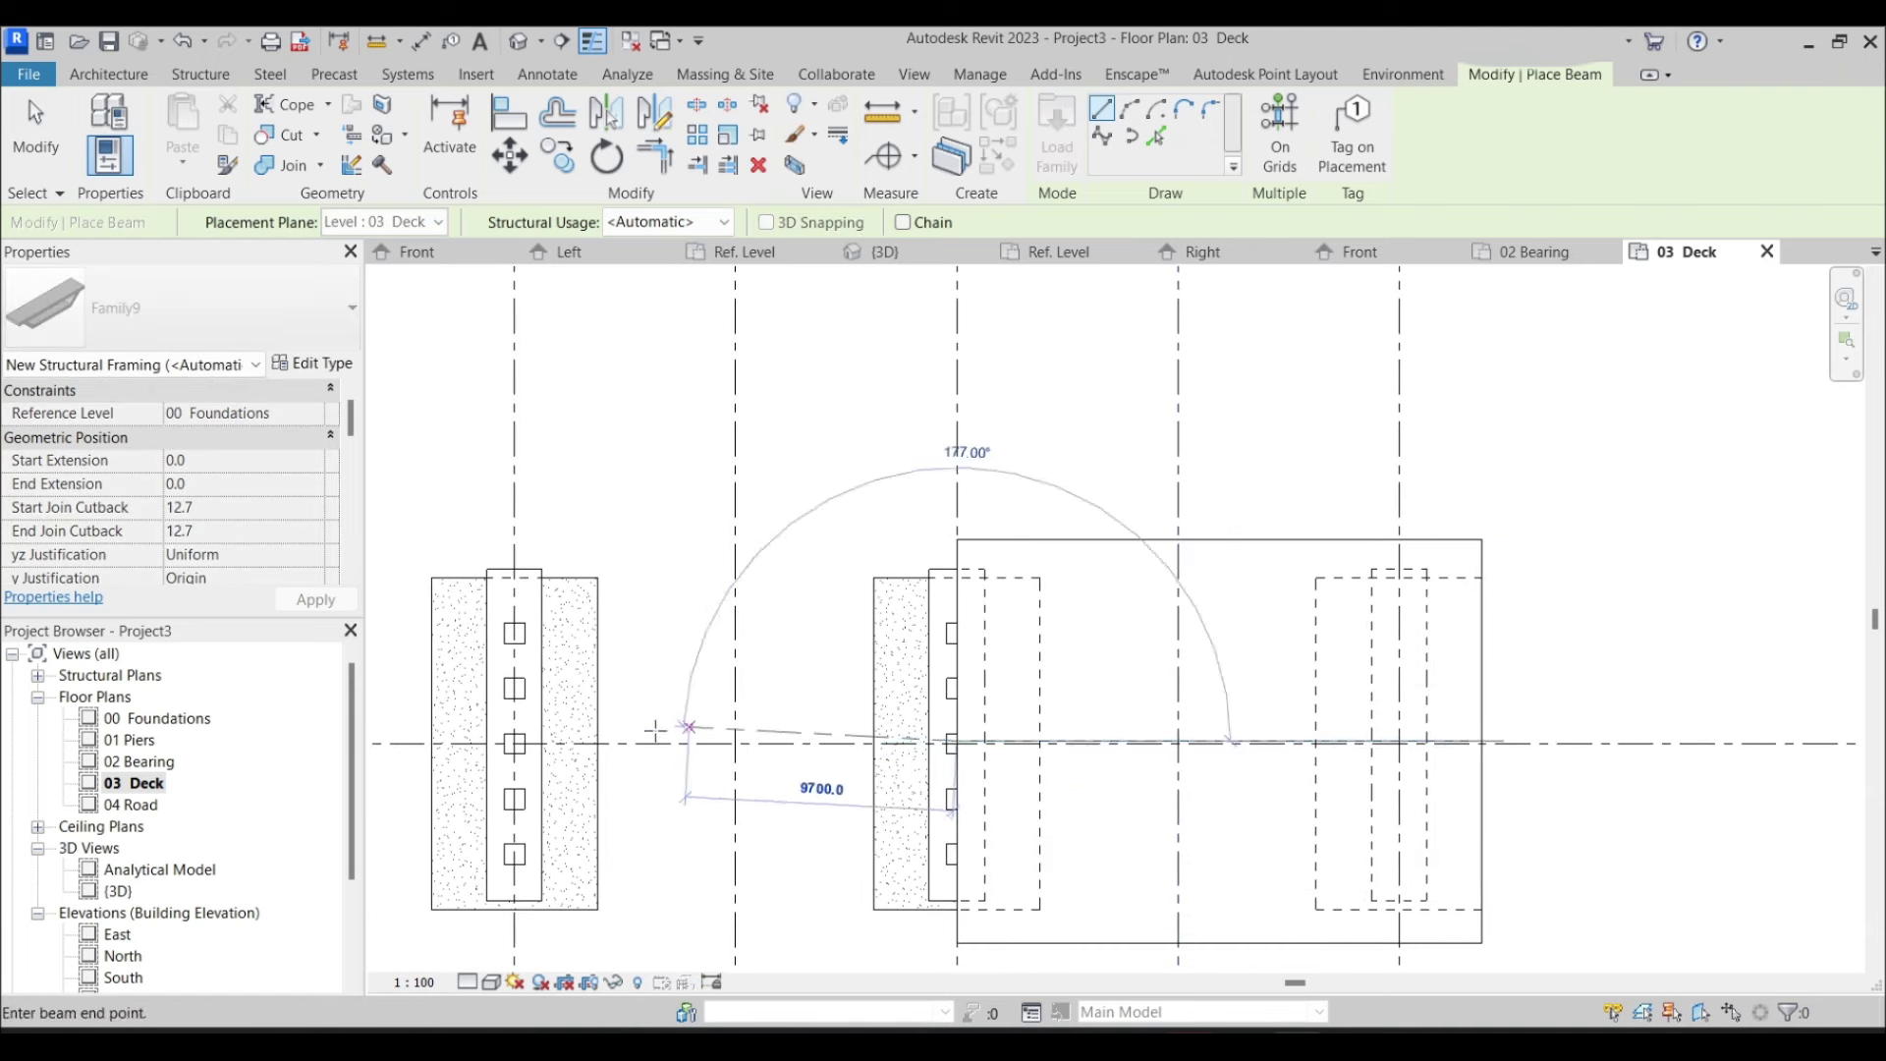
{"action": "left_click", "coordinate": [514, 742]}
{"action": "middle_click_drag", "start_coordinate": [564, 735], "coordinate": [1104, 660]}
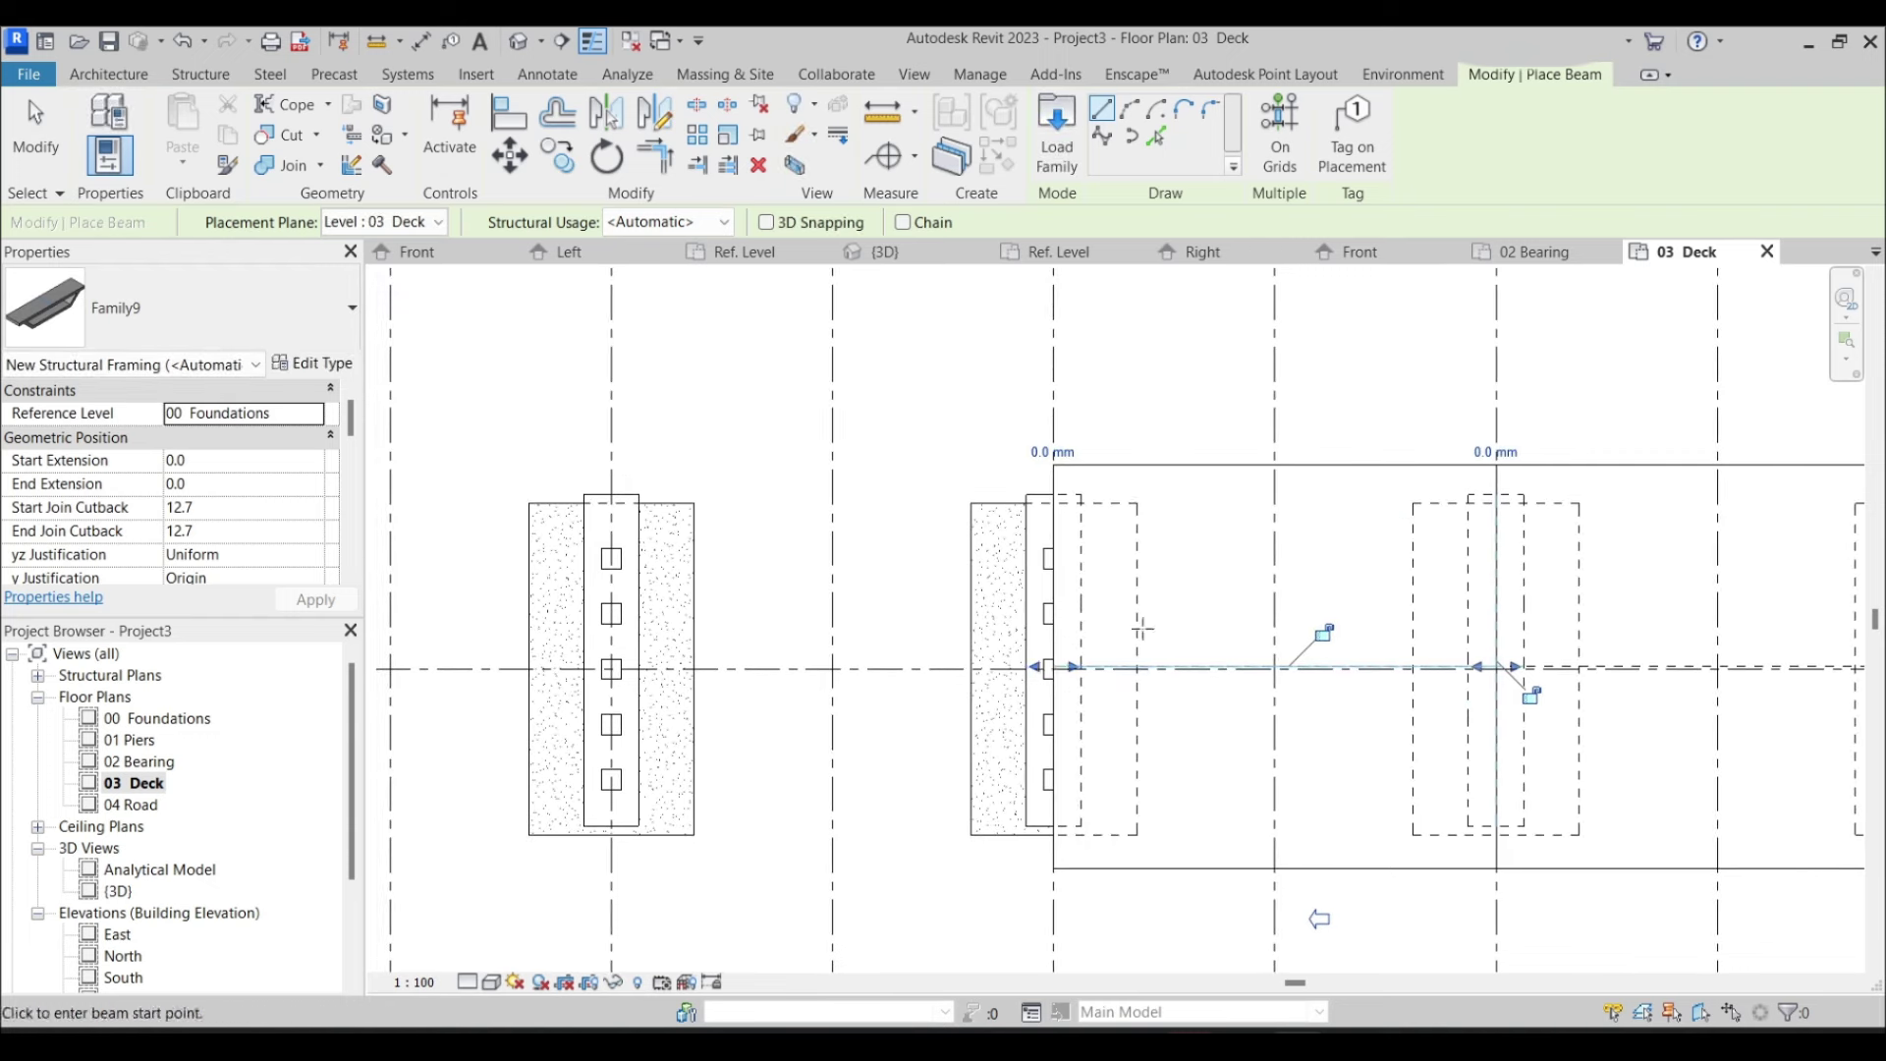
{"action": "scroll", "coordinate": [1054, 668], "scroll_direction": "down", "scroll_amount": 2}
{"action": "key", "text": "Escape"}
Copy the deck beam one bay to the left
{"action": "left_click", "coordinate": [1123, 631]}
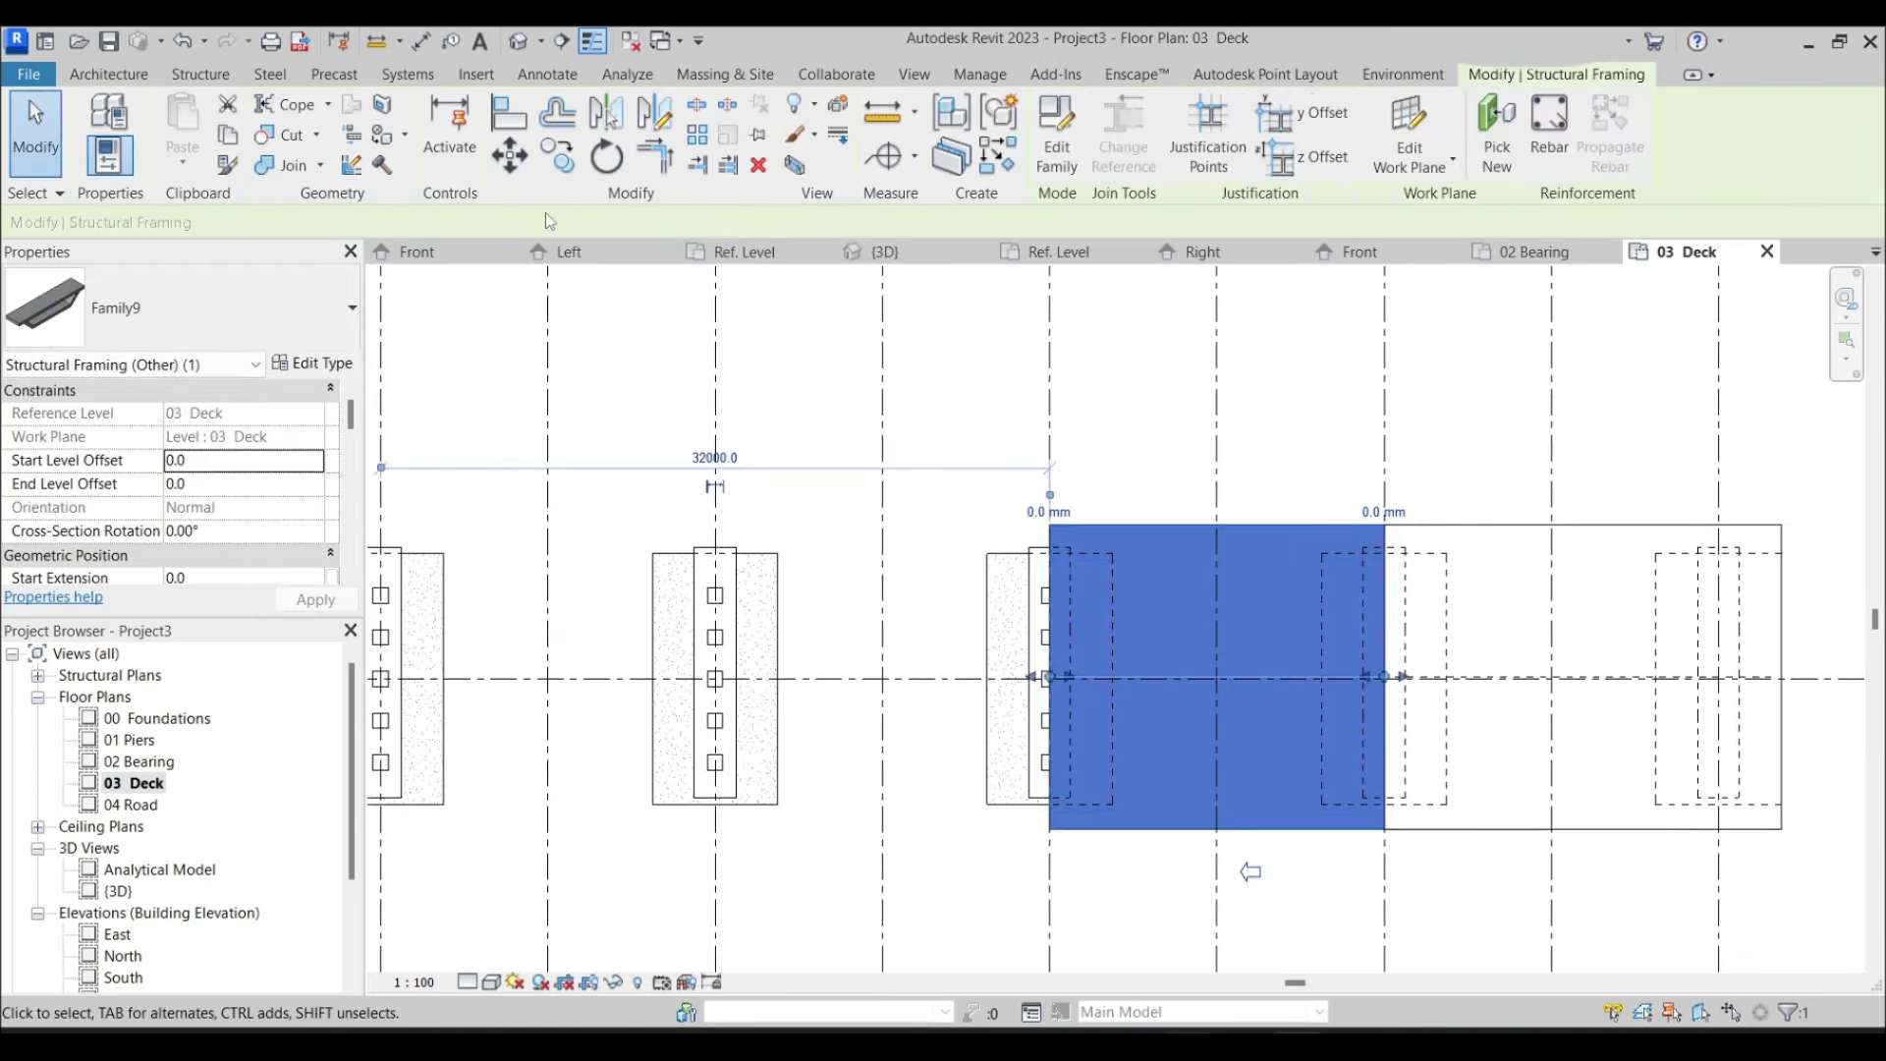
{"action": "left_click", "coordinate": [560, 157]}
{"action": "middle_click_drag", "start_coordinate": [1070, 315], "coordinate": [1090, 403]}
{"action": "left_click", "coordinate": [1084, 385]}
{"action": "left_click", "coordinate": [753, 384]}
{"action": "middle_click_drag", "start_coordinate": [731, 395], "coordinate": [1111, 407]}
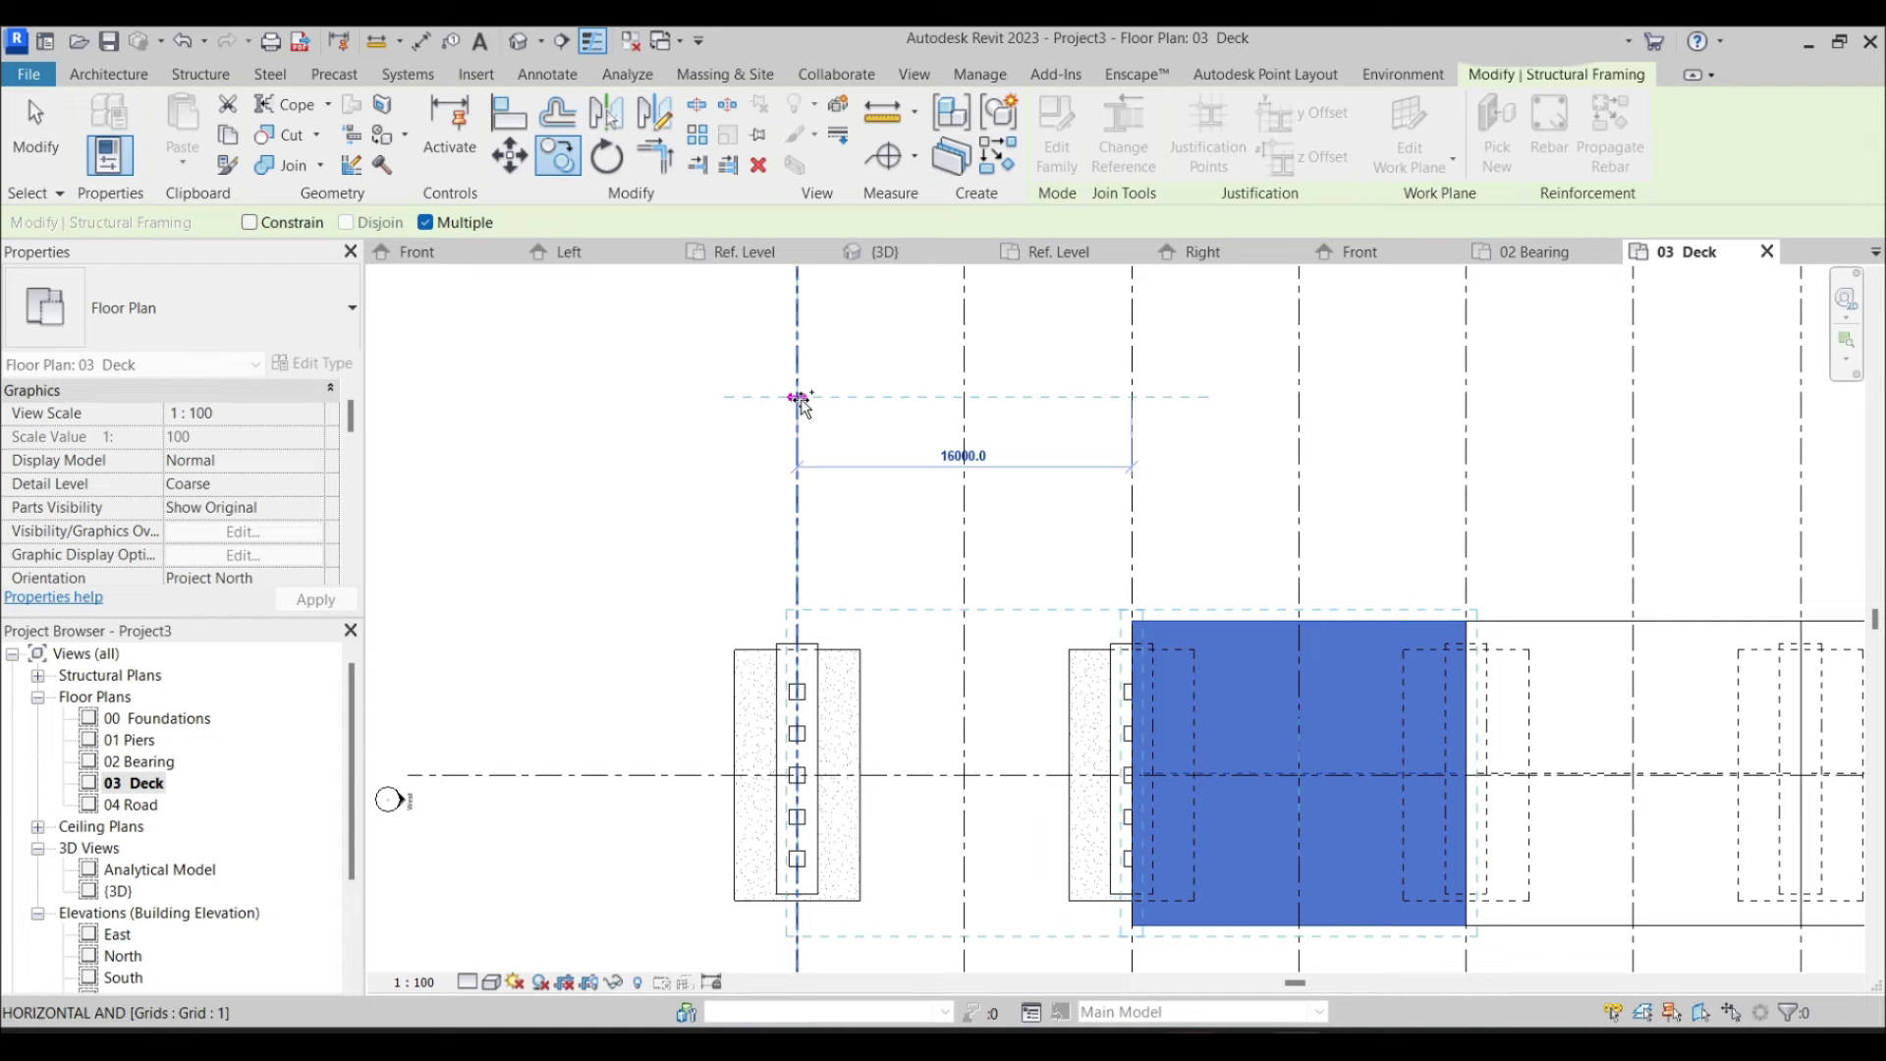
{"action": "left_click", "coordinate": [797, 399]}
{"action": "middle_click_drag", "start_coordinate": [920, 758], "coordinate": [954, 640]}
{"action": "key", "text": "Escape"}
{"action": "key", "text": "Escape"}
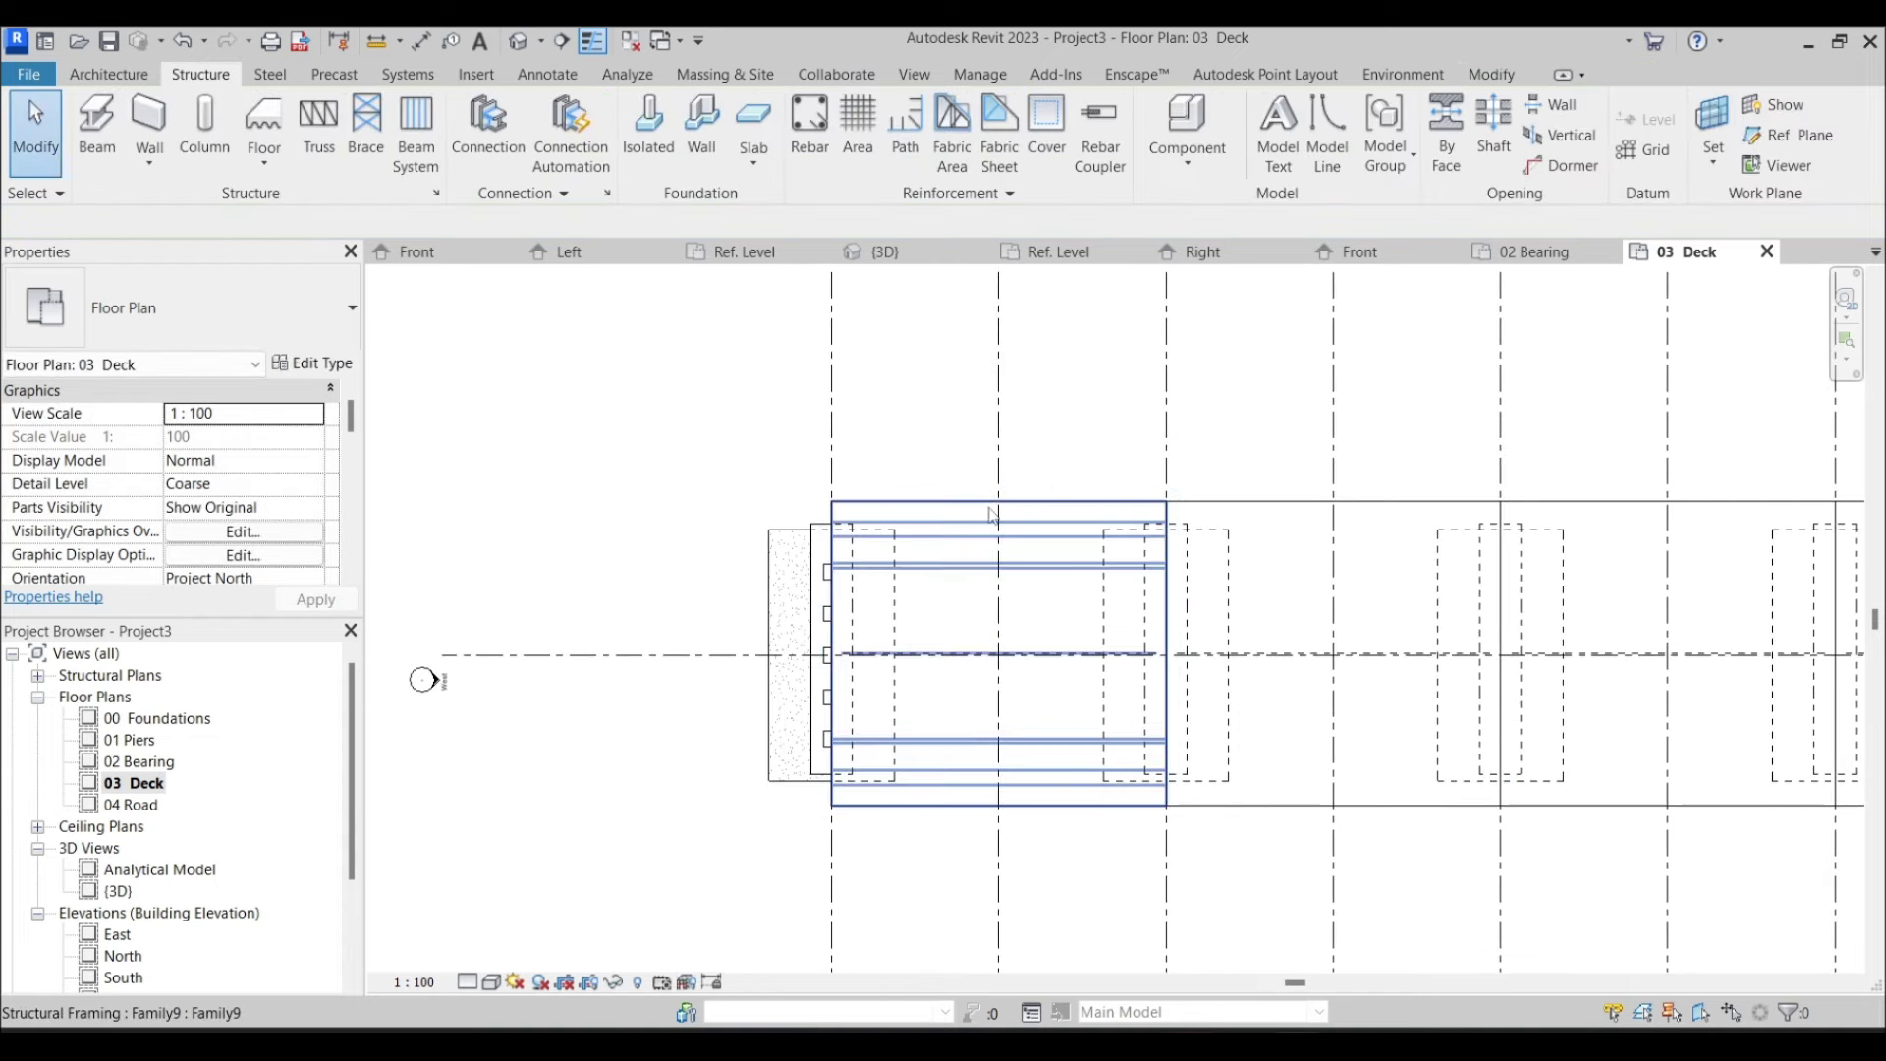
Replace the wrong first-span beam with a new one between pier centres, then view in 3D
{"action": "left_click", "coordinate": [992, 531]}
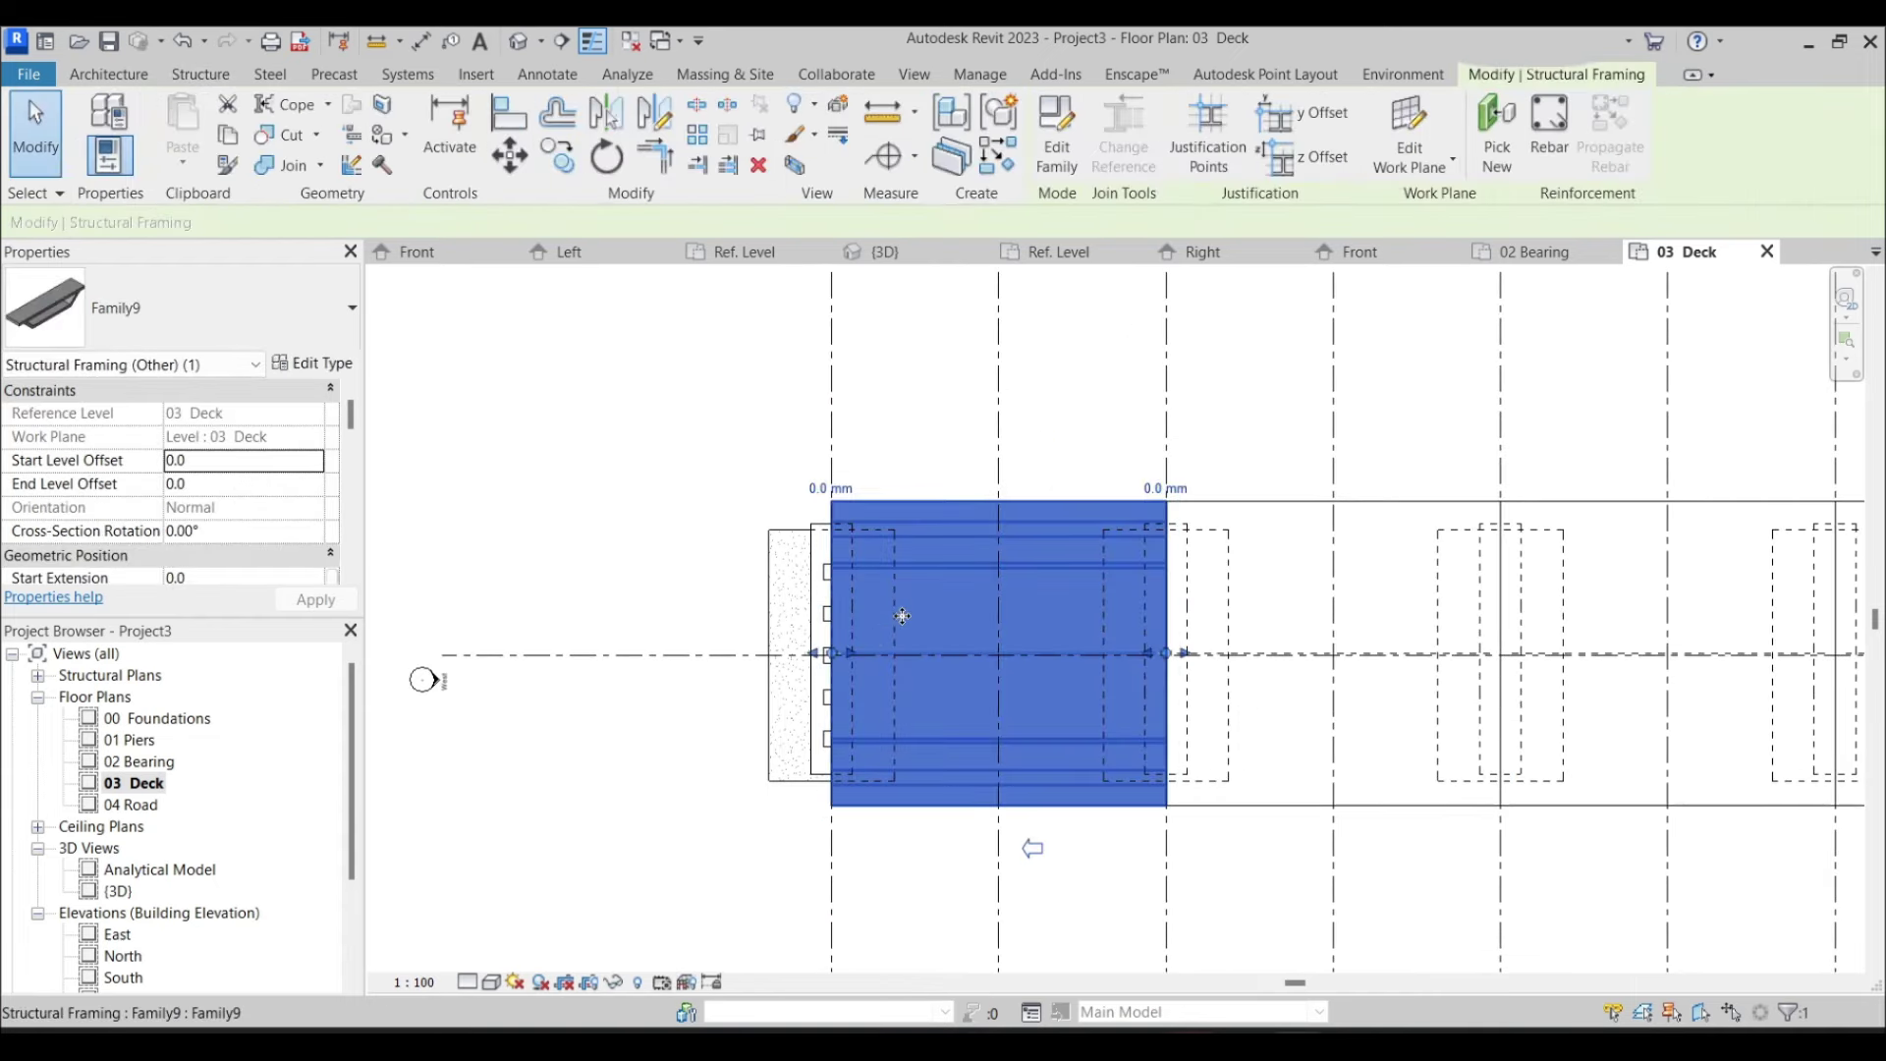
{"action": "key", "text": "Delete"}
{"action": "left_click", "coordinate": [88, 122]}
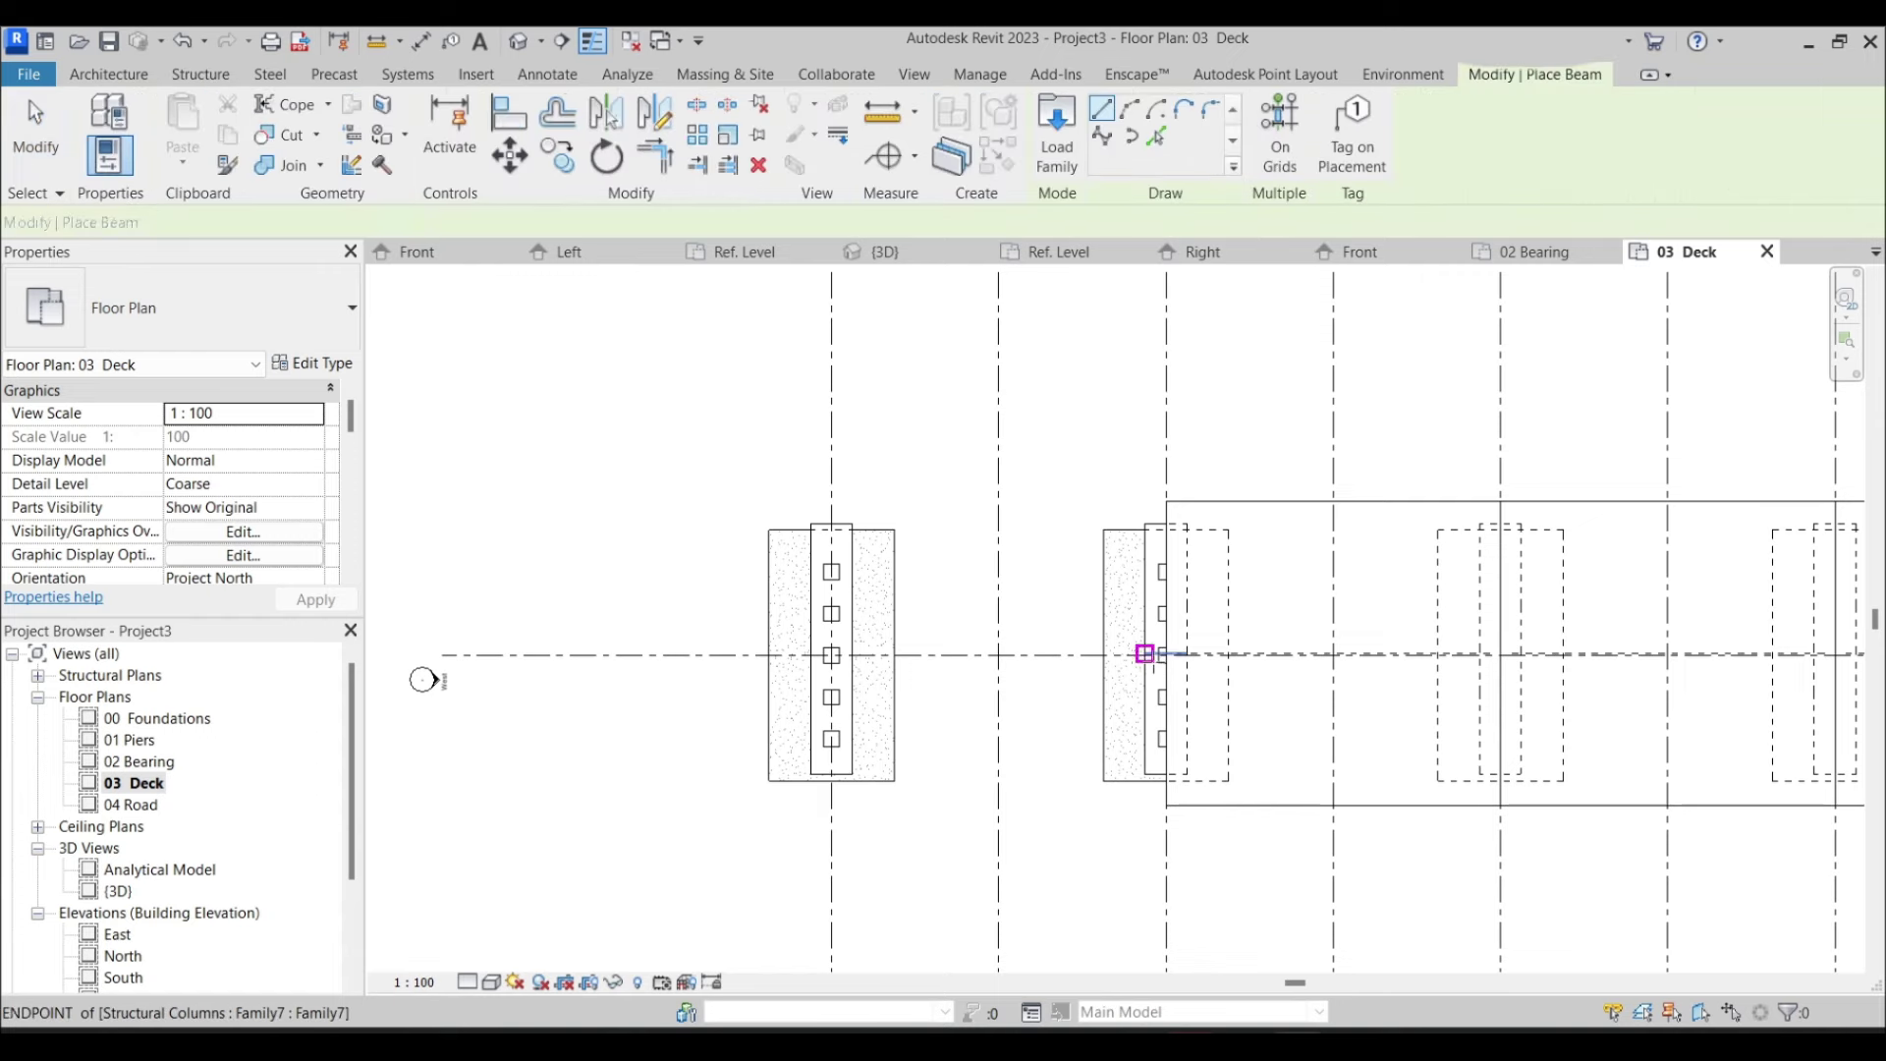
{"action": "left_click", "coordinate": [1165, 654]}
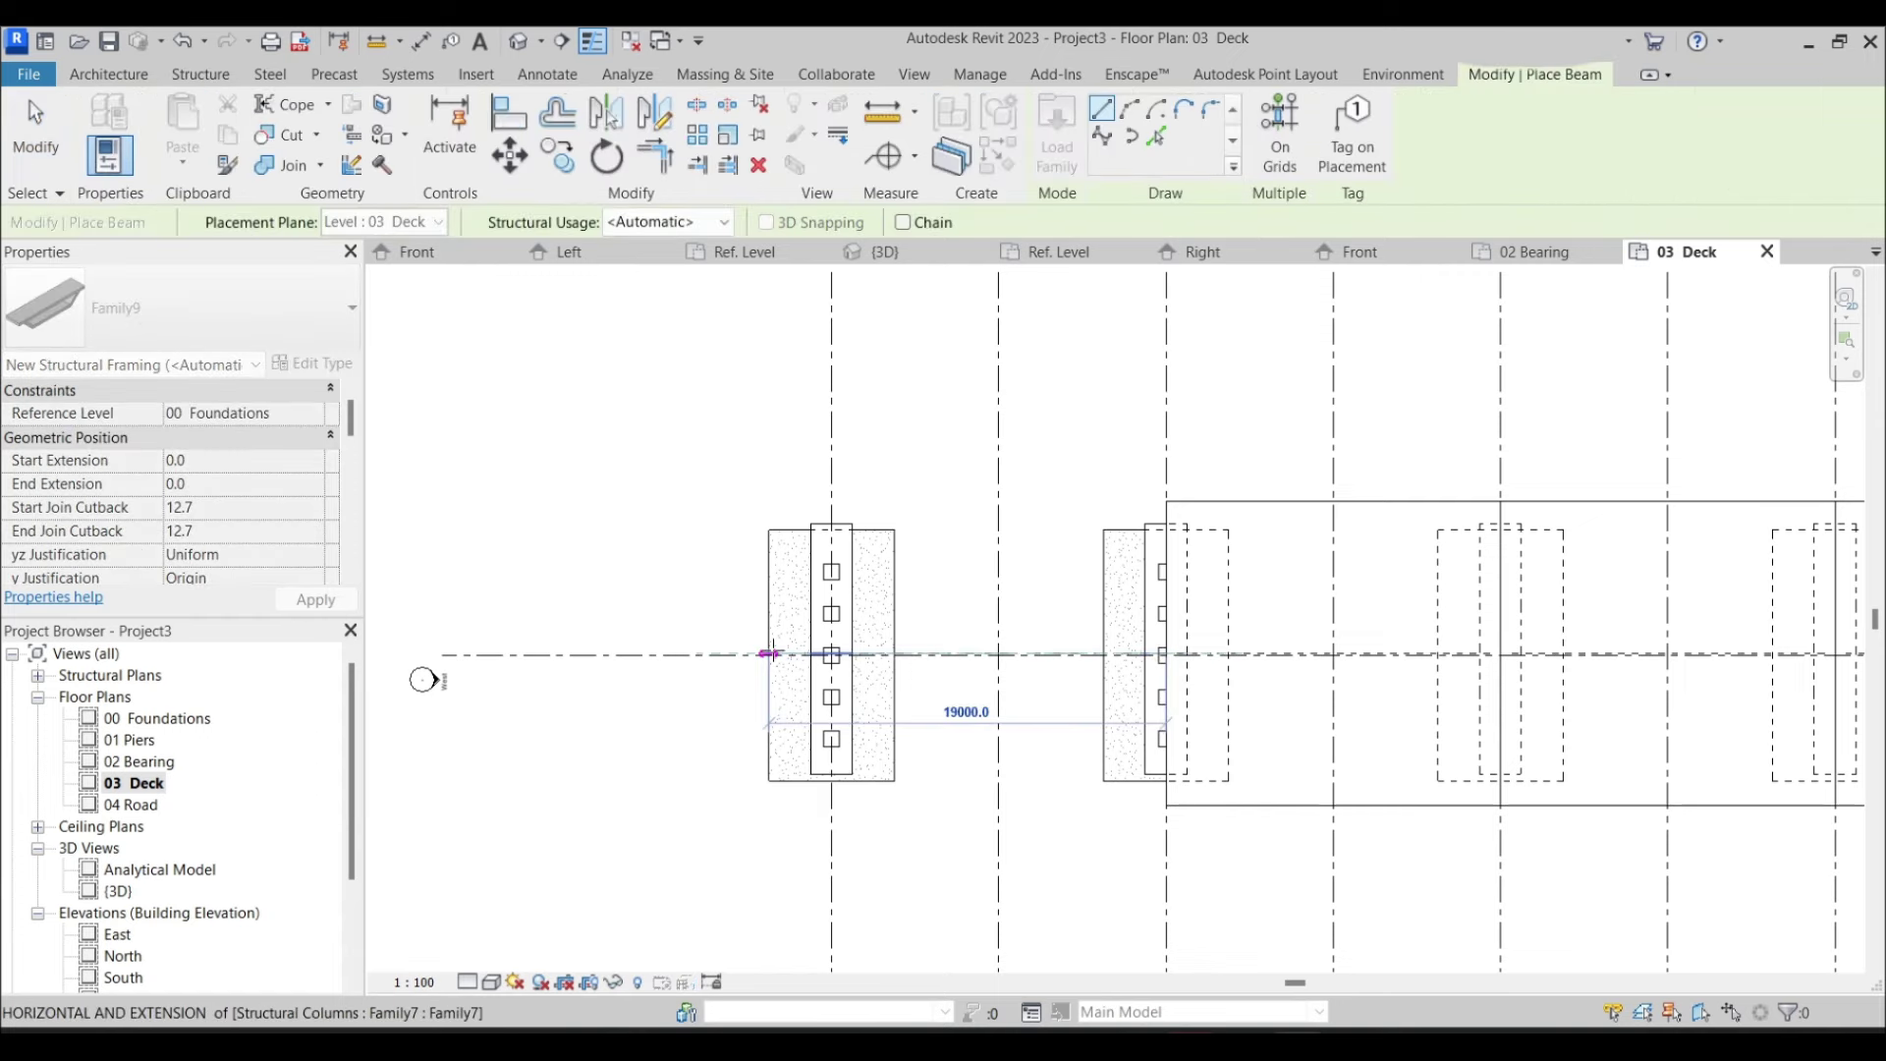
{"action": "left_click", "coordinate": [771, 654]}
{"action": "key", "text": "Escape"}
{"action": "key", "text": "Escape"}
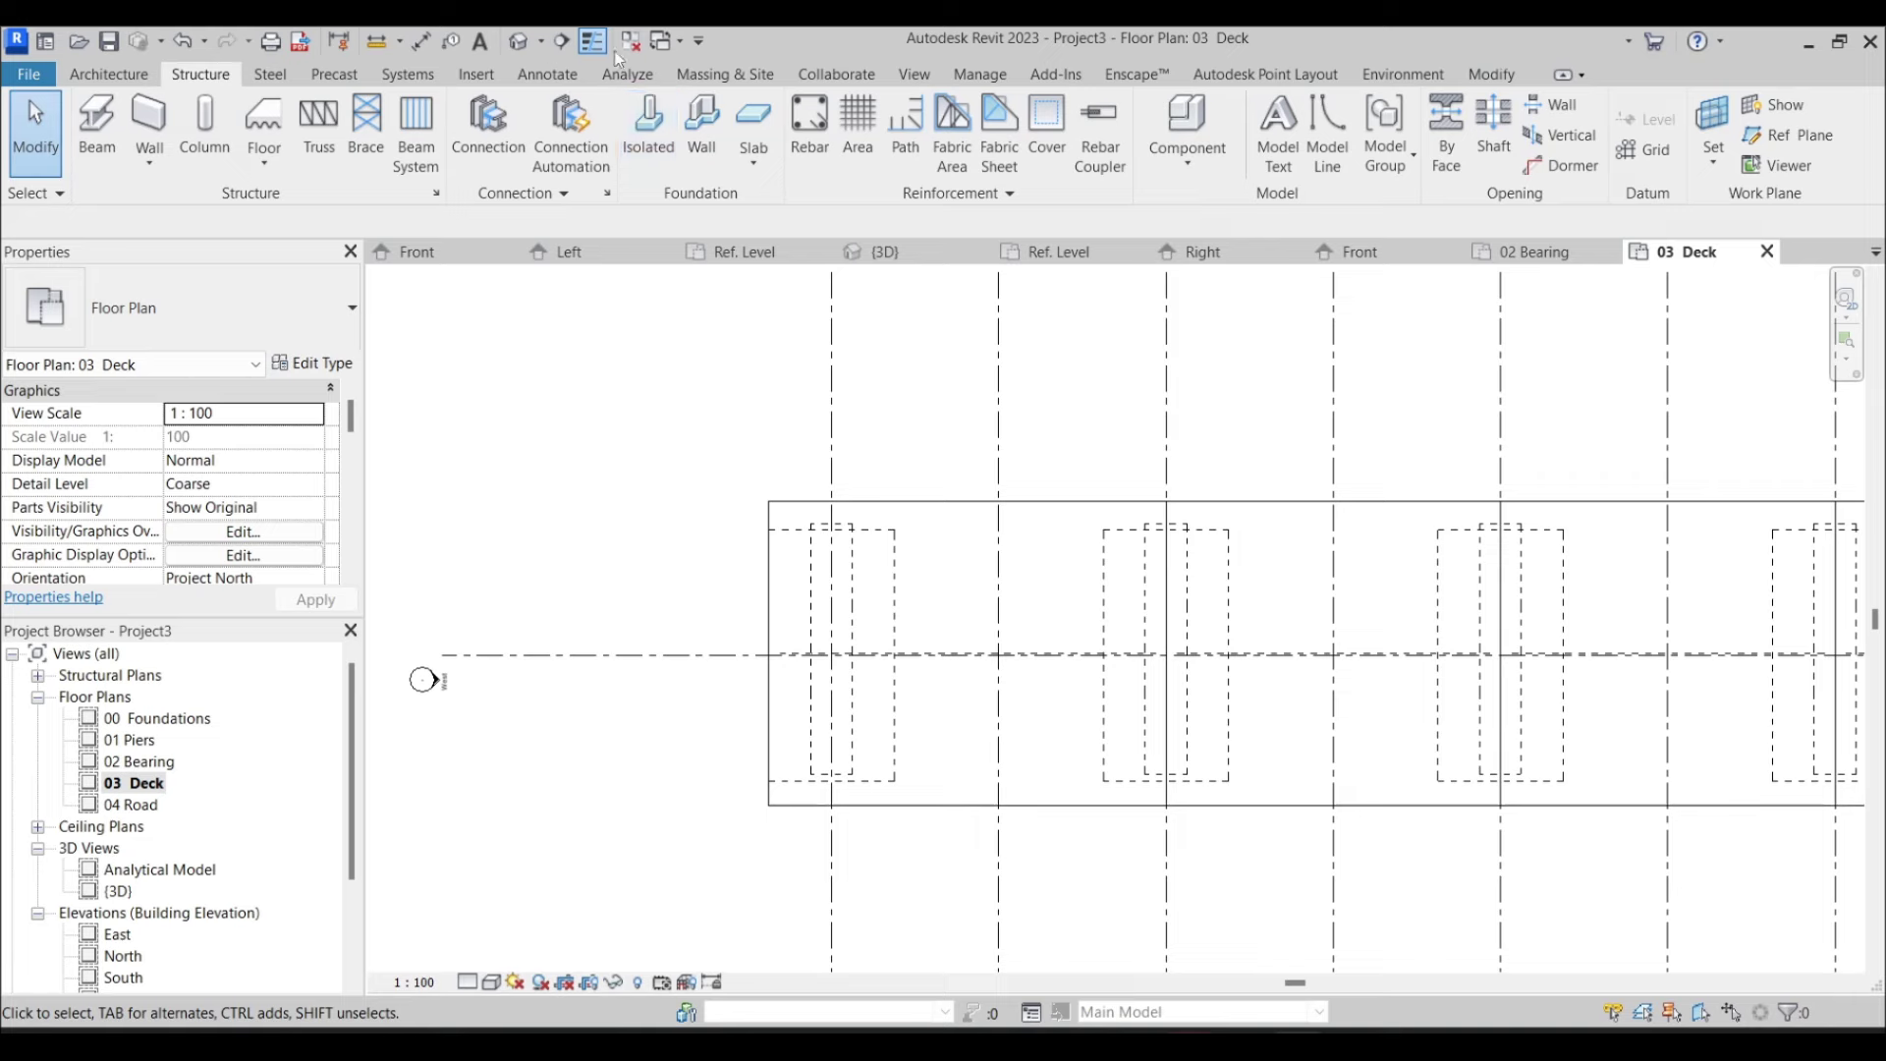
{"action": "left_click", "coordinate": [521, 41]}
Check the deck beam's work plane, then open its family for editing
{"action": "scroll", "coordinate": [881, 434], "scroll_direction": "up", "scroll_amount": 4}
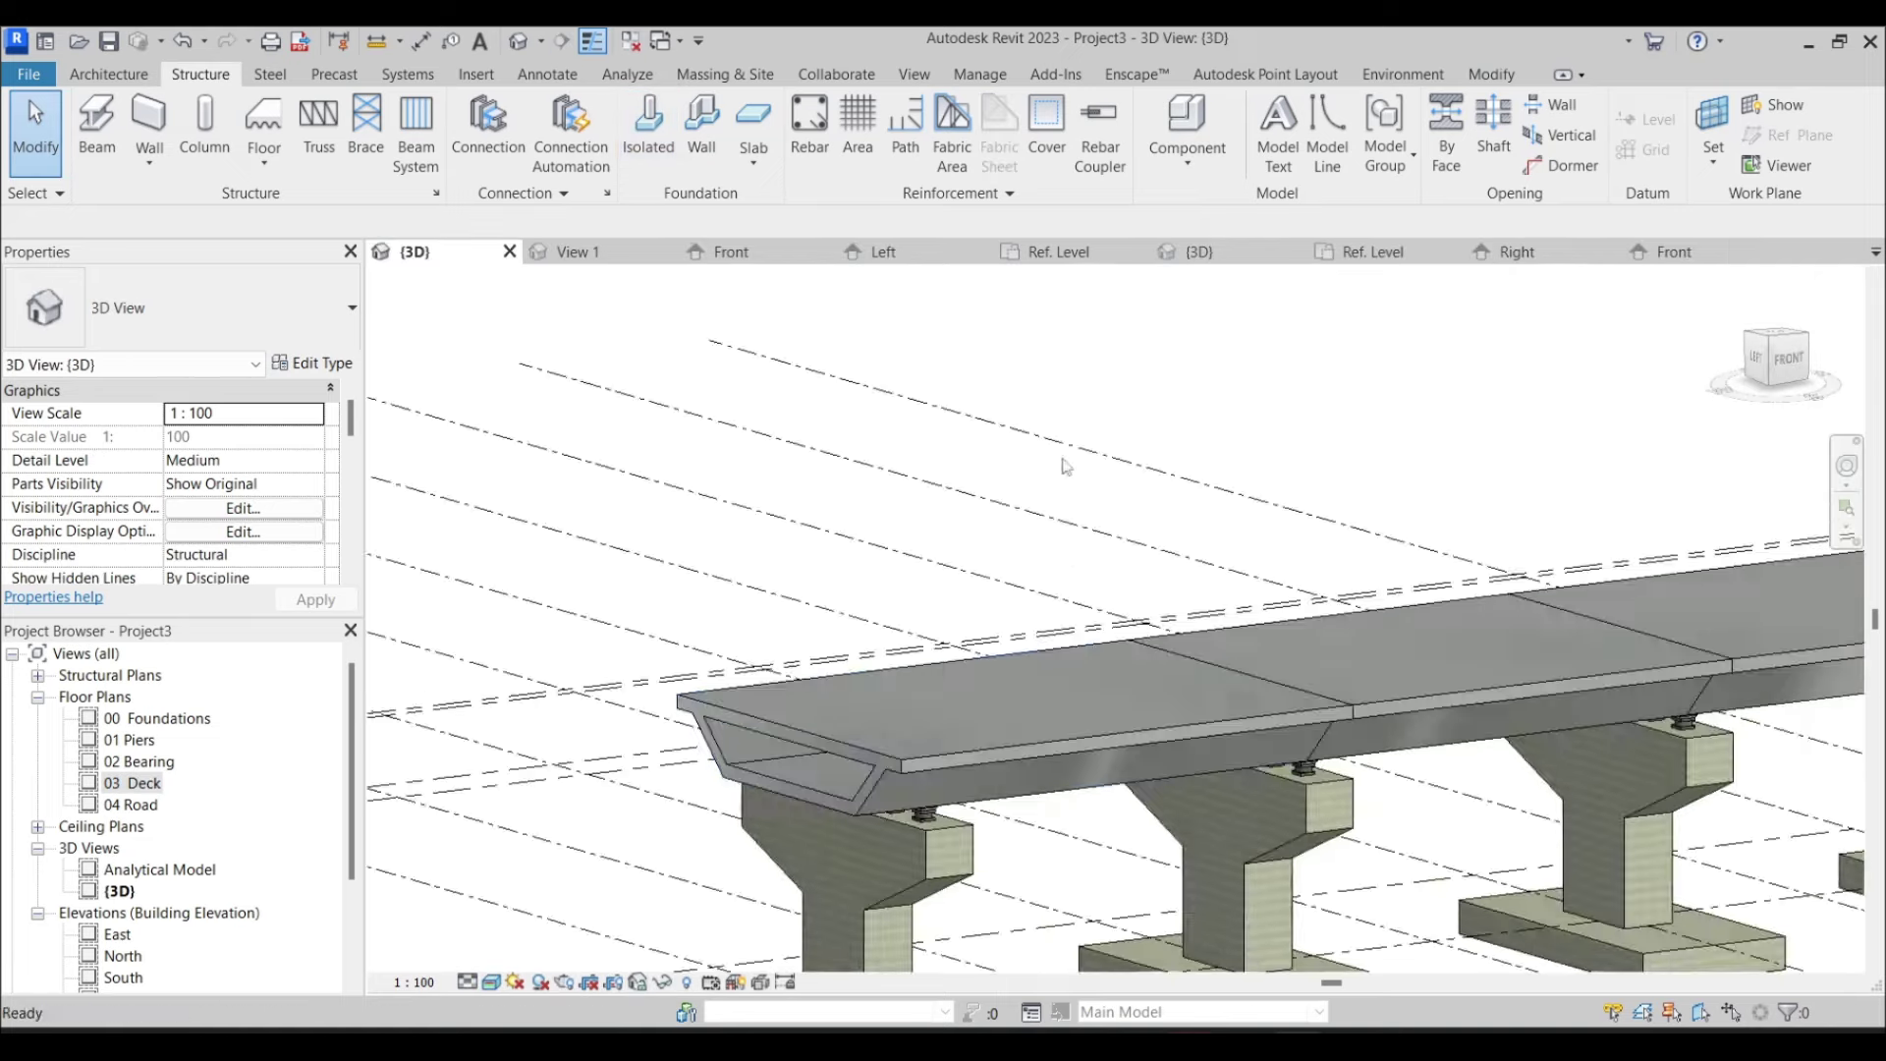
{"action": "left_click", "coordinate": [981, 475]}
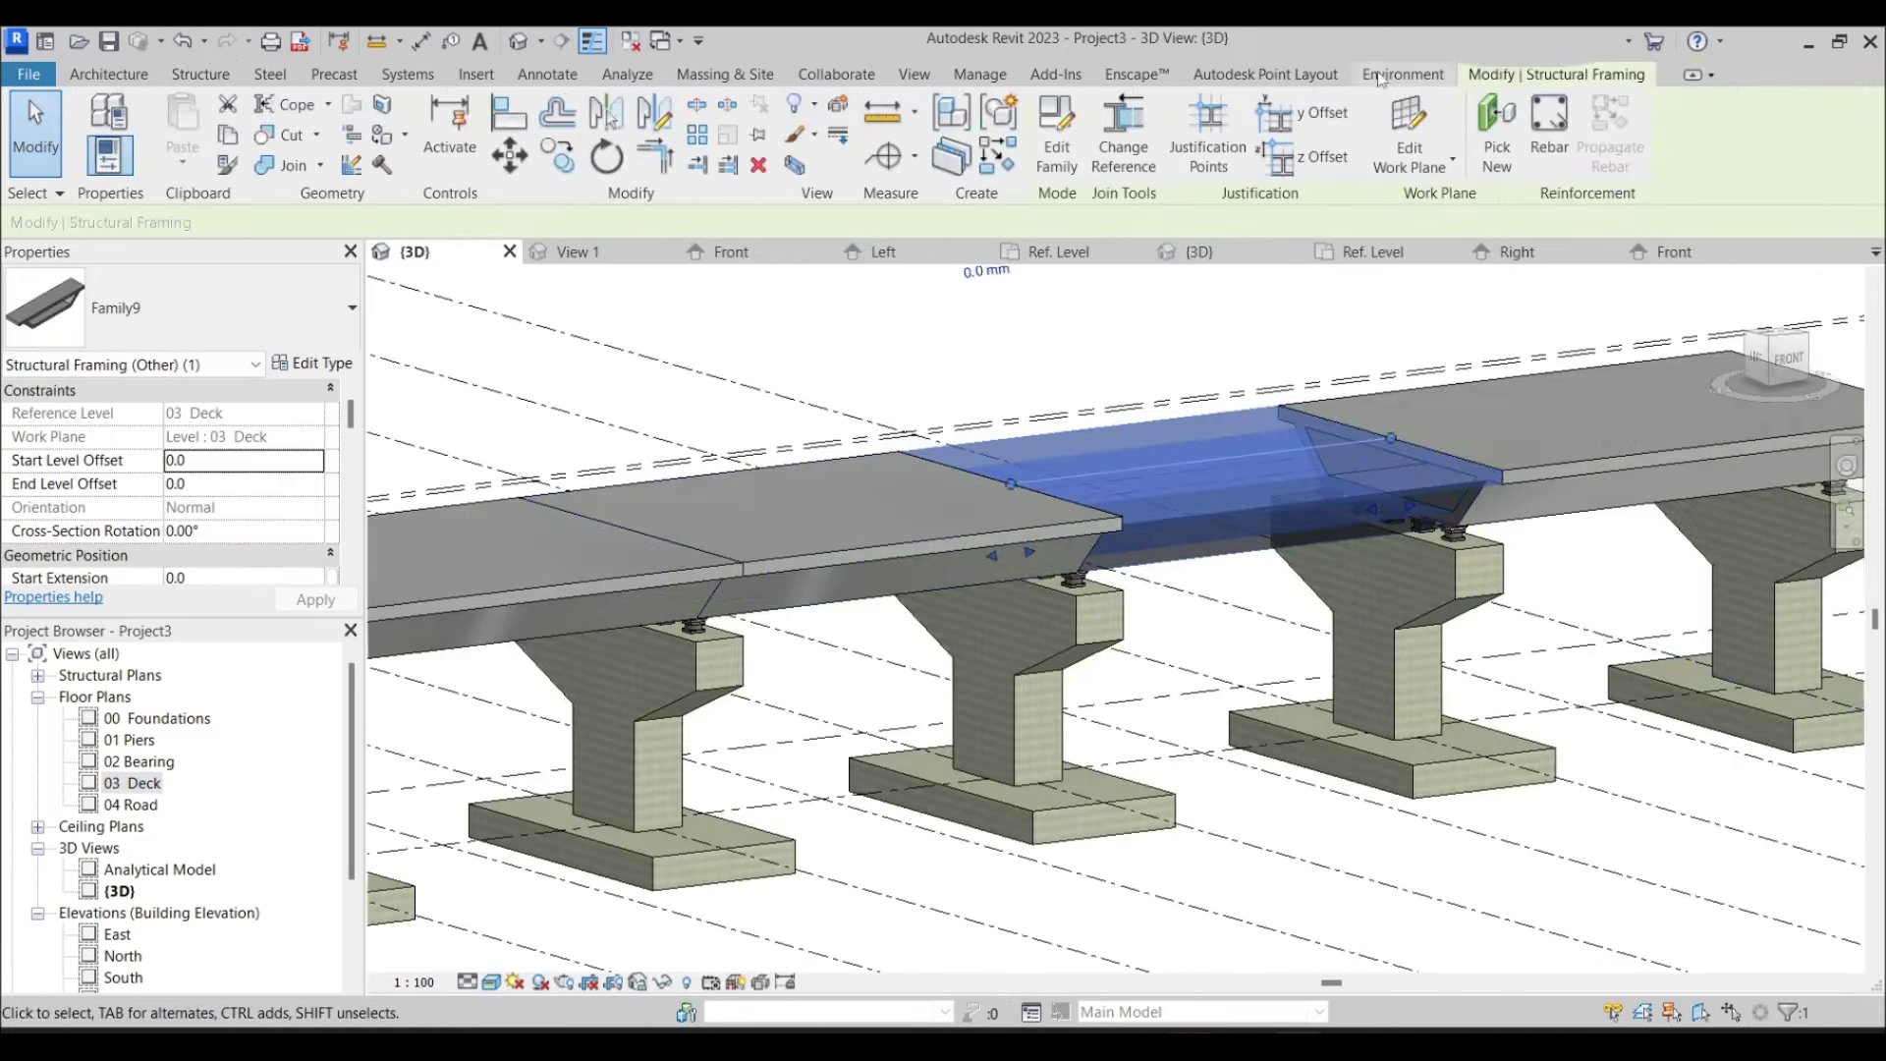
{"action": "left_click", "coordinate": [1410, 137]}
{"action": "key", "text": "Escape"}
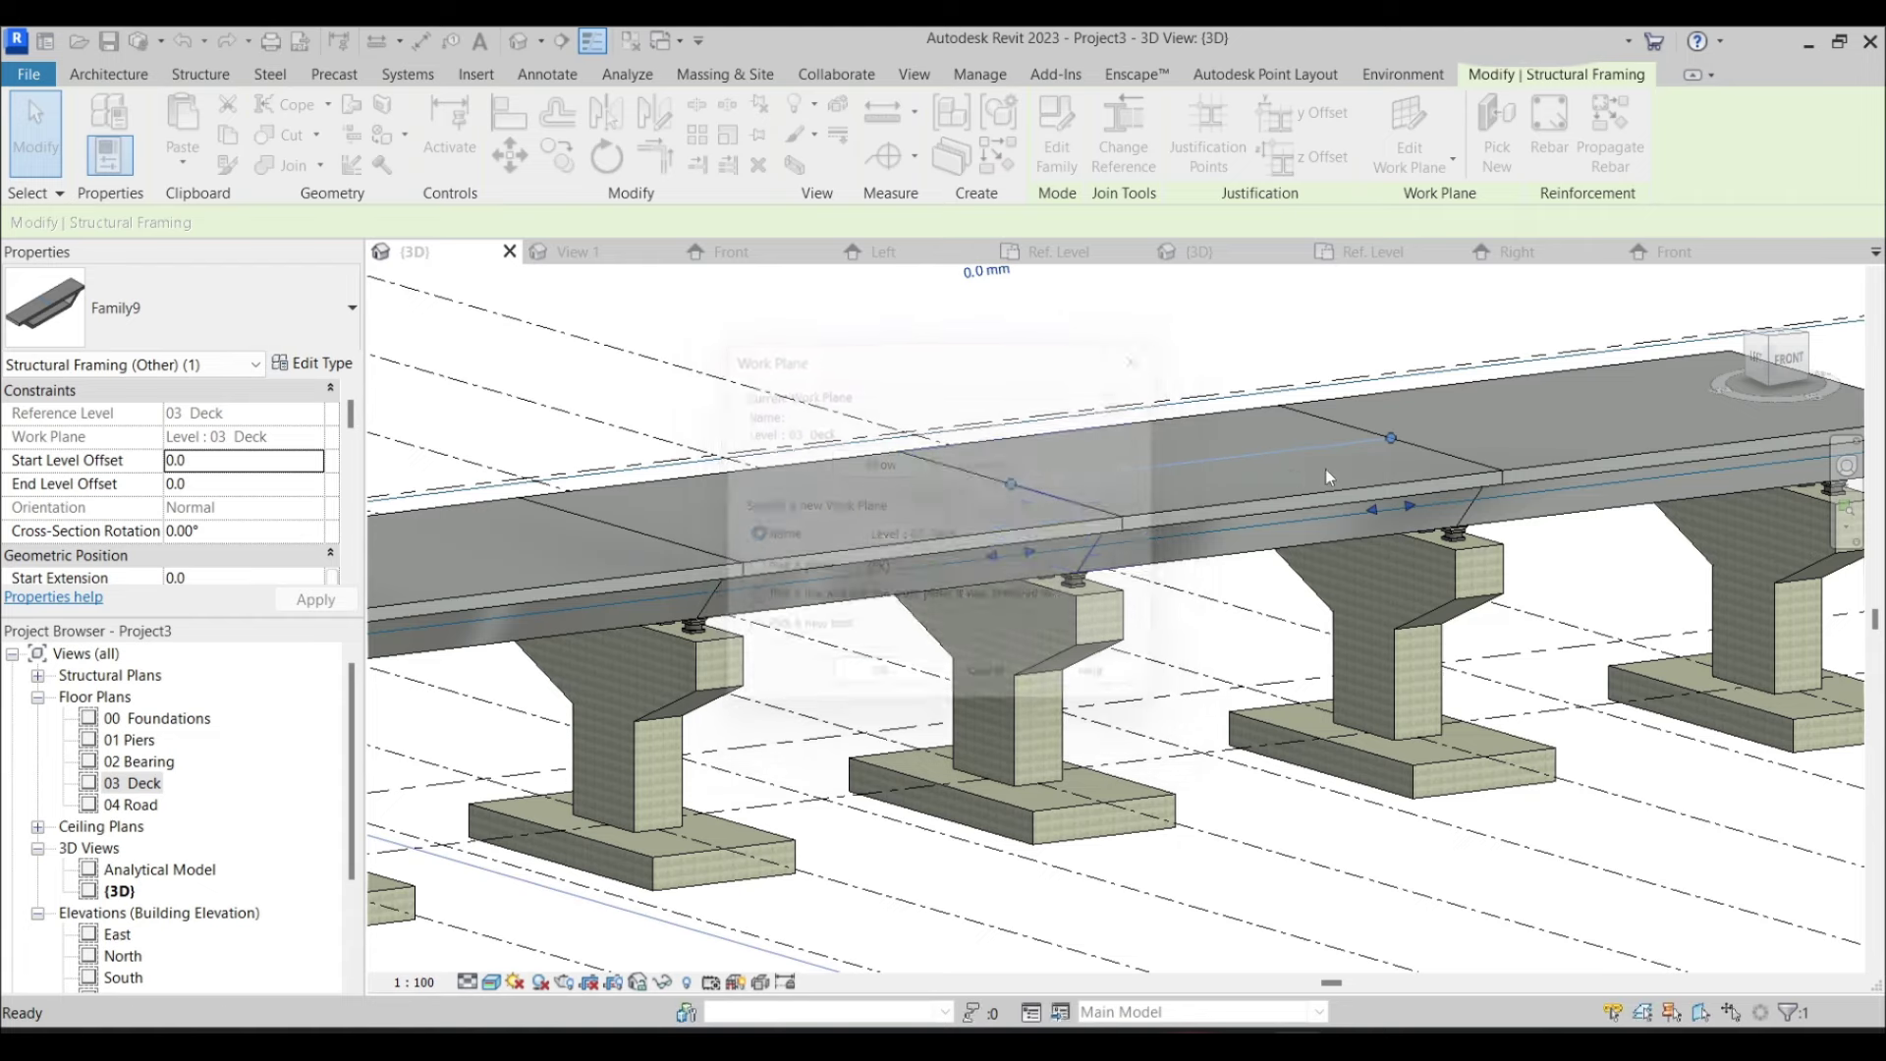
{"action": "key", "text": "Escape"}
{"action": "double_click", "coordinate": [1288, 498]}
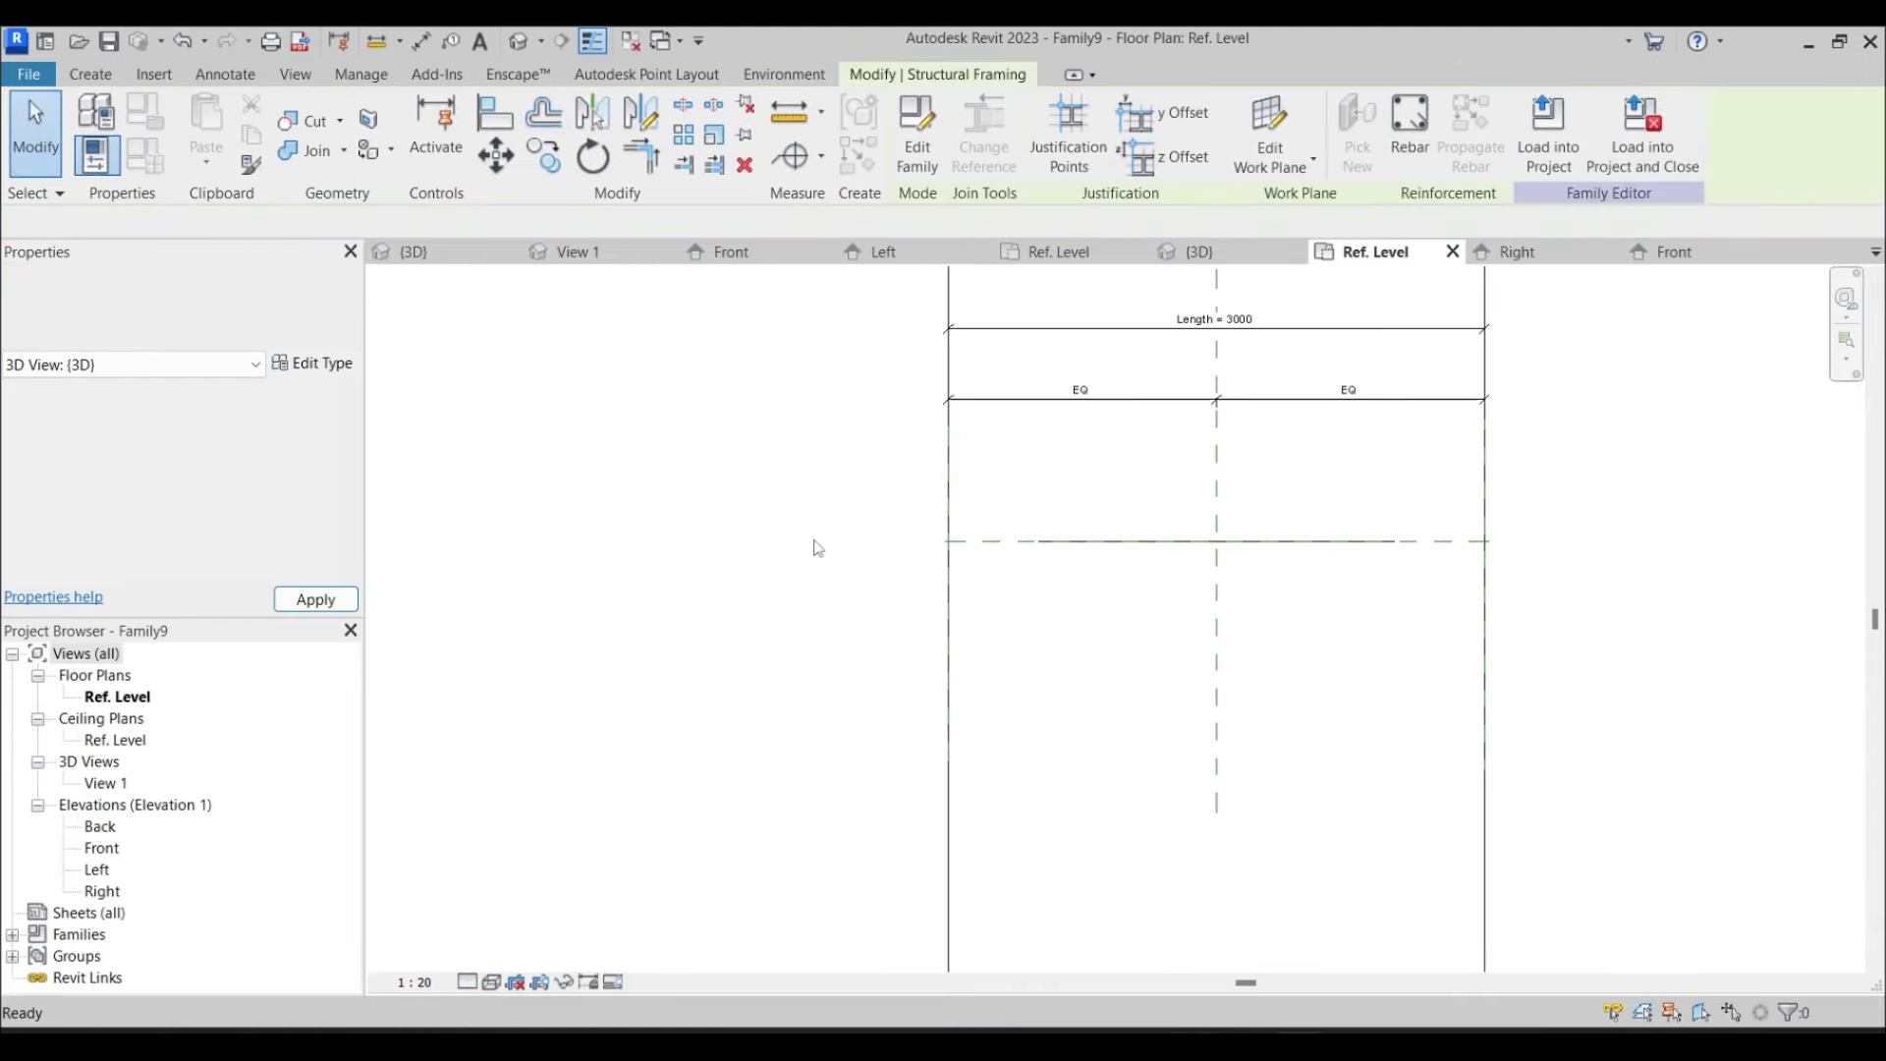
Set the extrusion material to Concrete - Precast Concrete and load the family into Project3
{"action": "left_click", "coordinate": [951, 476]}
{"action": "left_click", "coordinate": [319, 577]}
{"action": "left_click", "coordinate": [315, 554]}
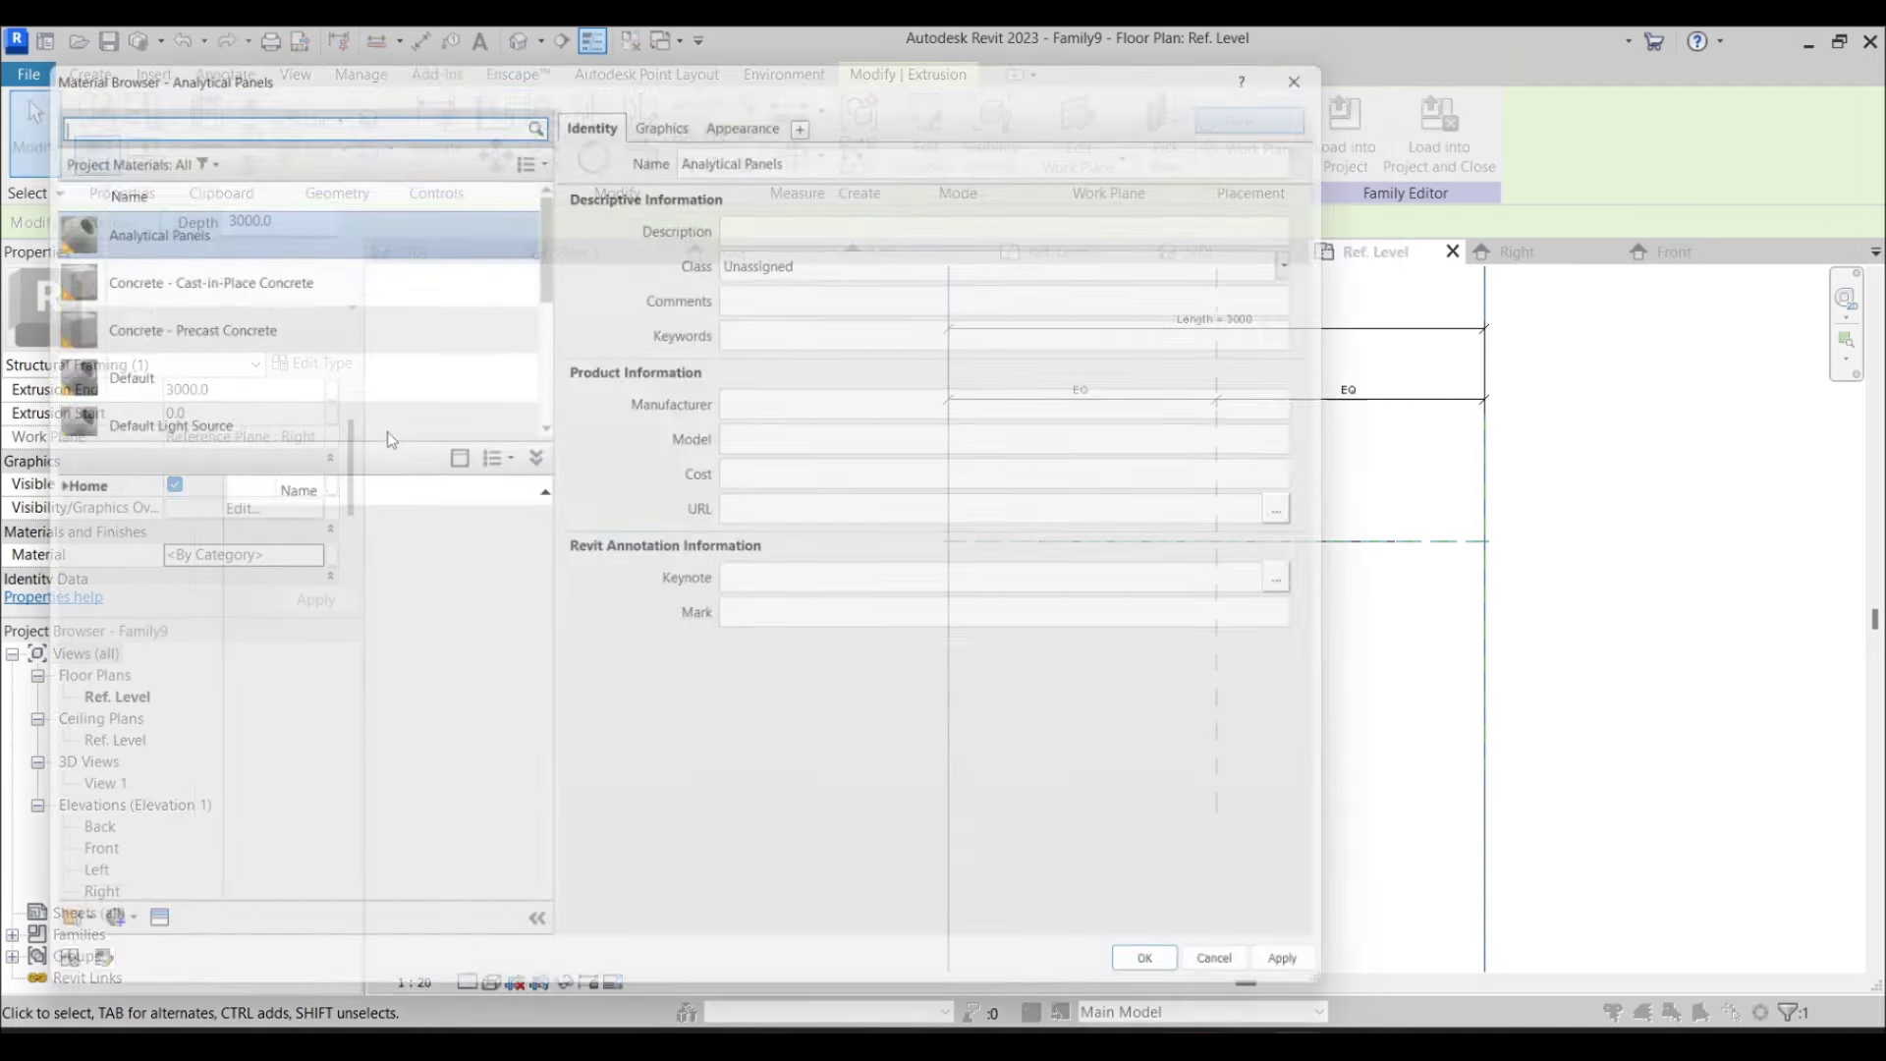
{"action": "type", "text": "con"}
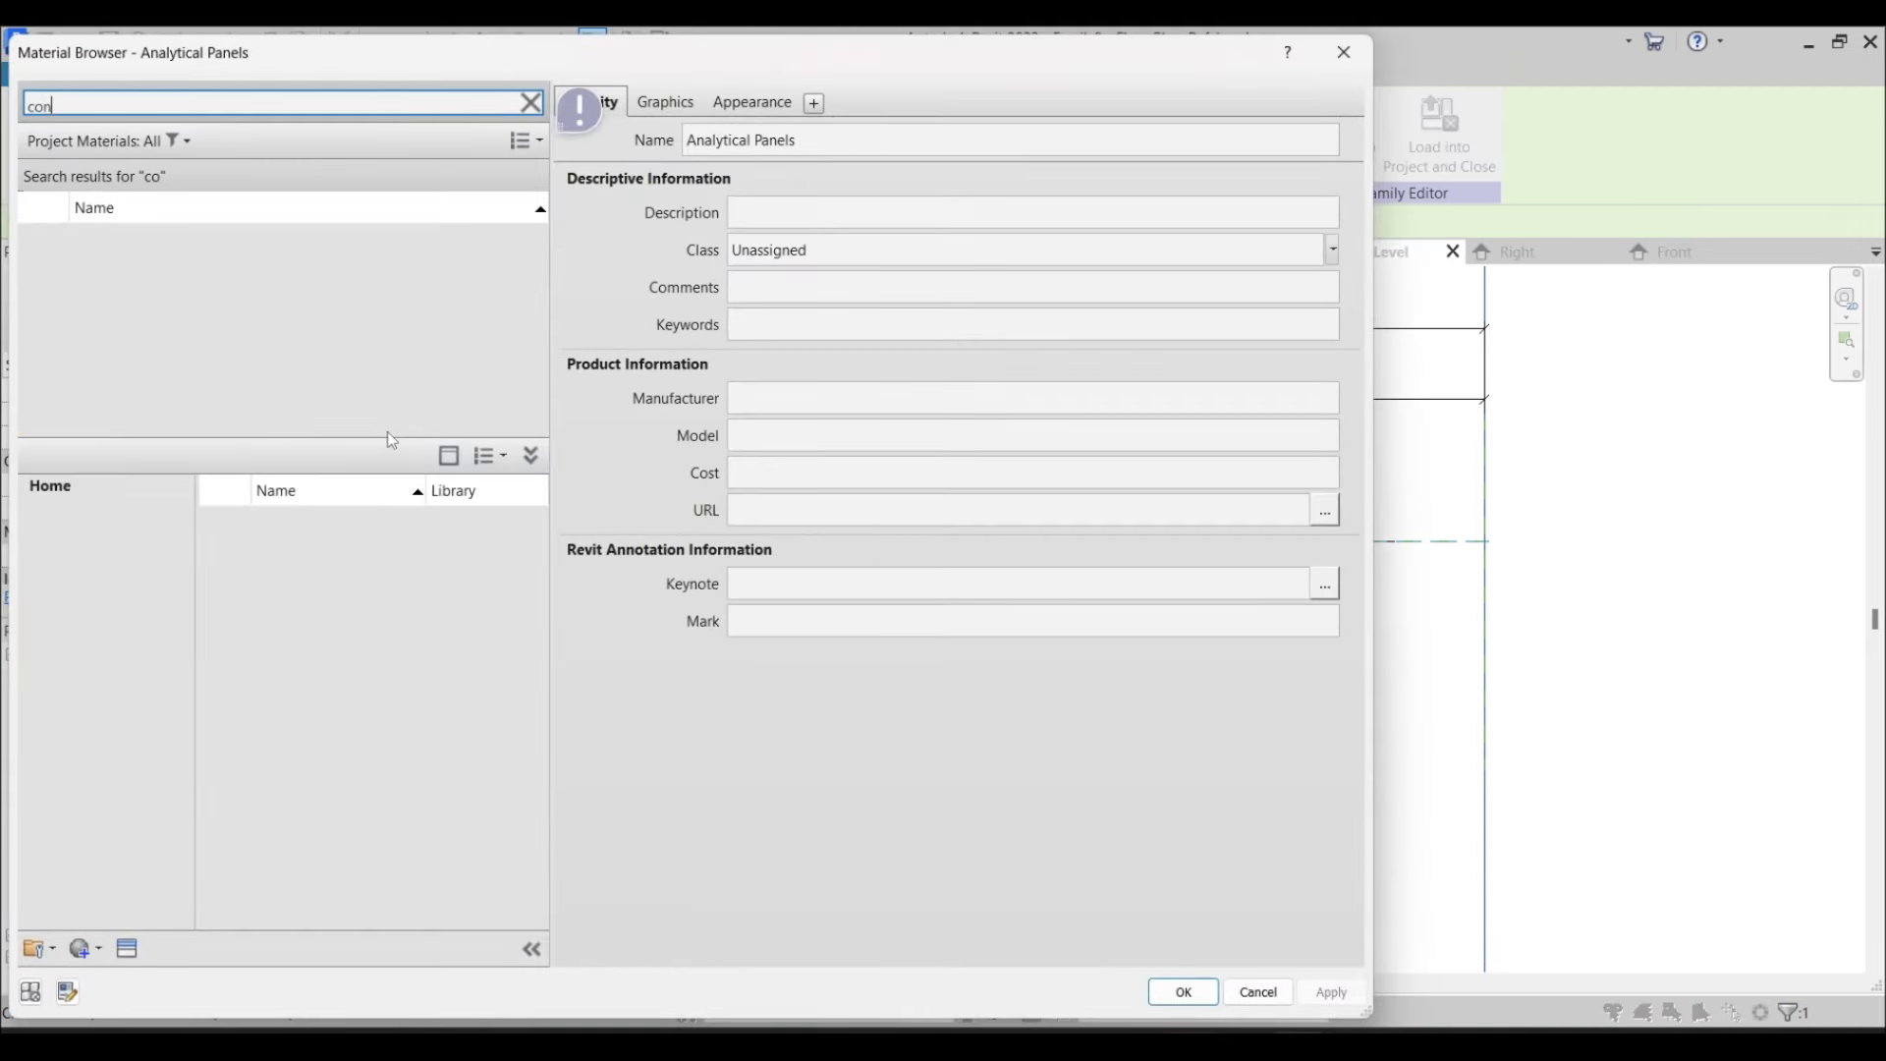
{"action": "type", "text": "crete"}
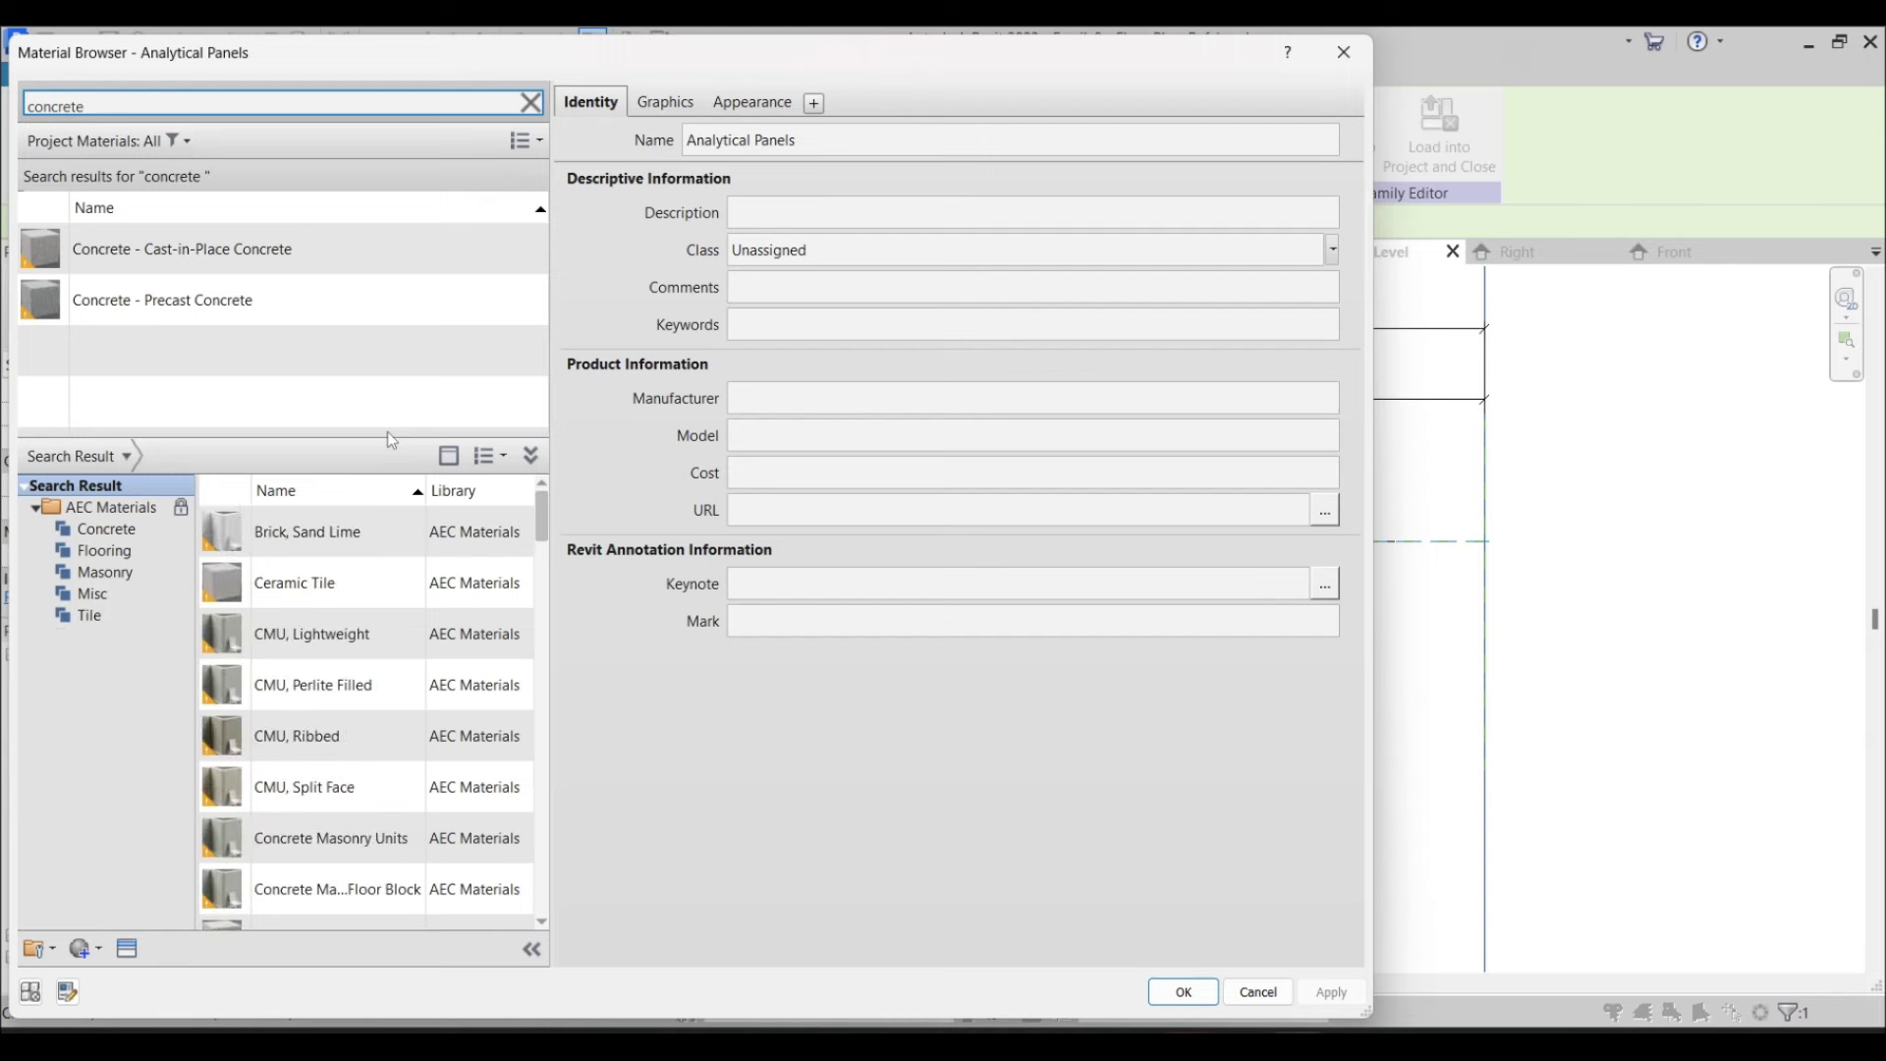
{"action": "left_click", "coordinate": [492, 312]}
{"action": "key", "text": "Return"}
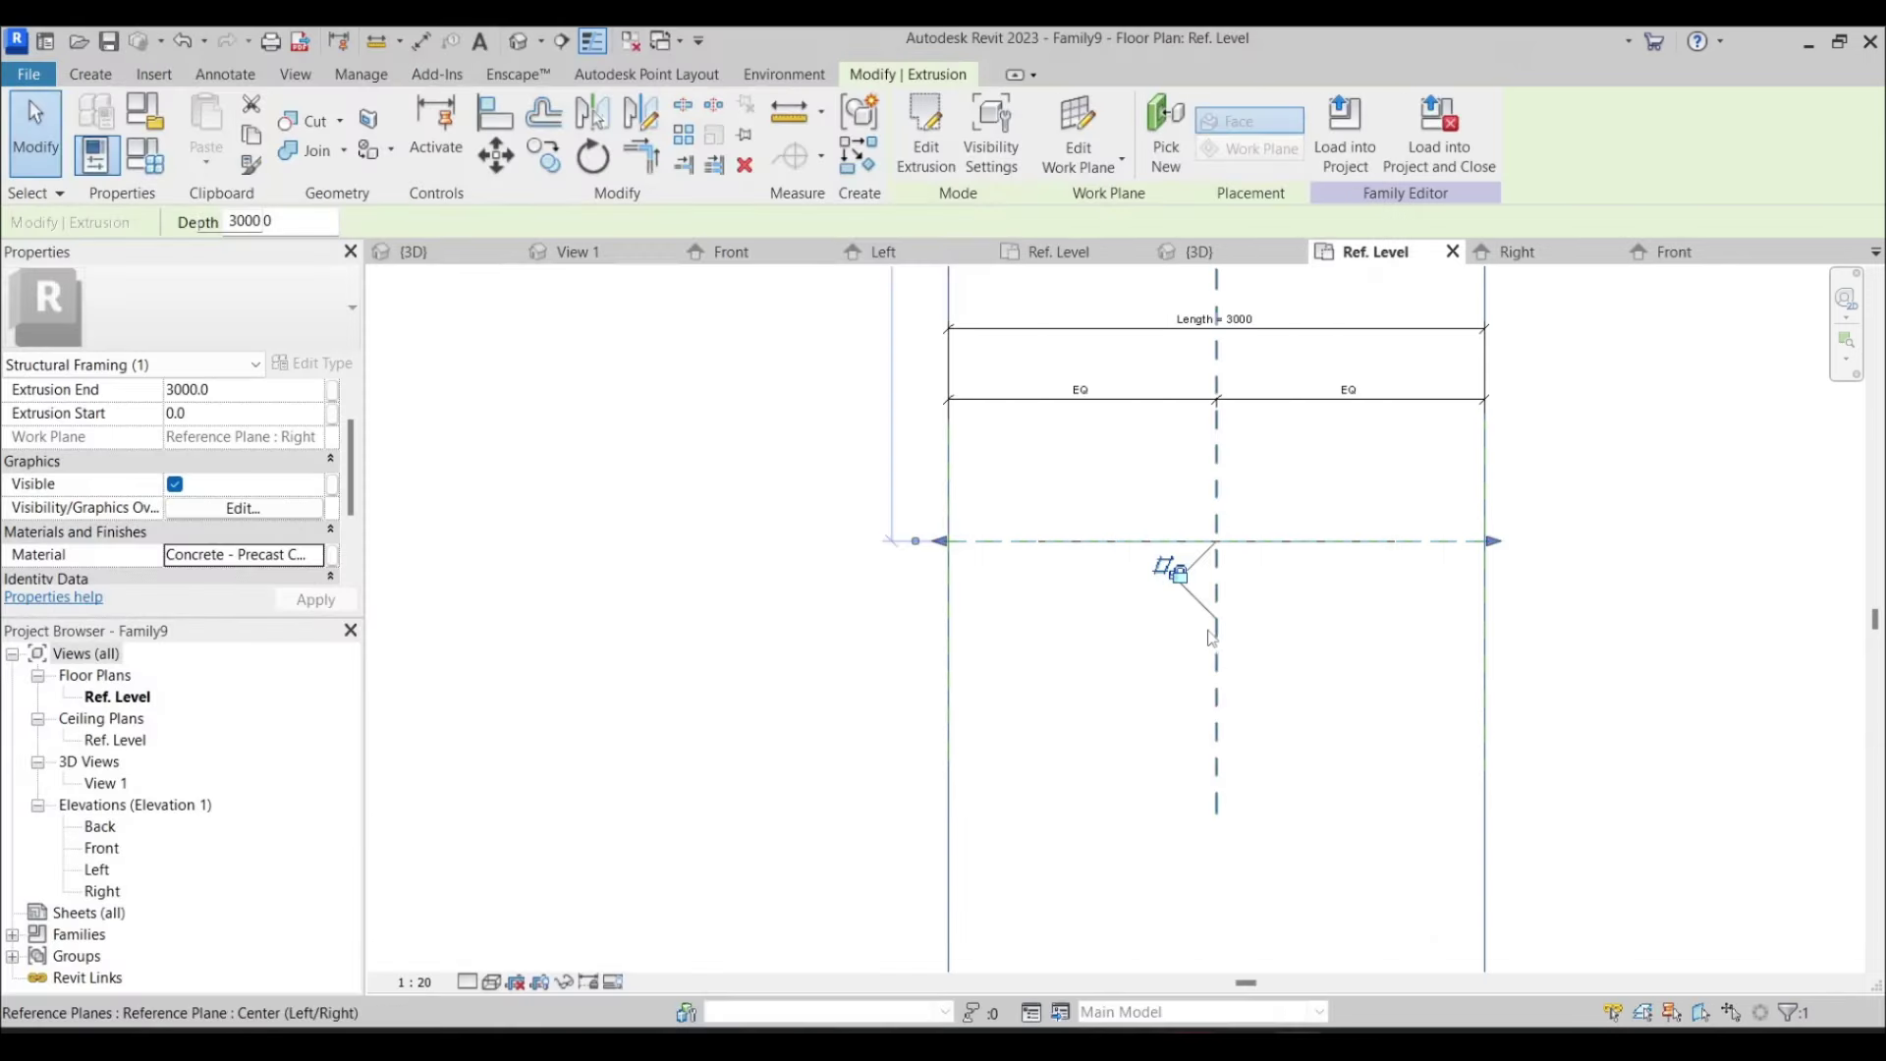
{"action": "left_click", "coordinate": [1345, 133]}
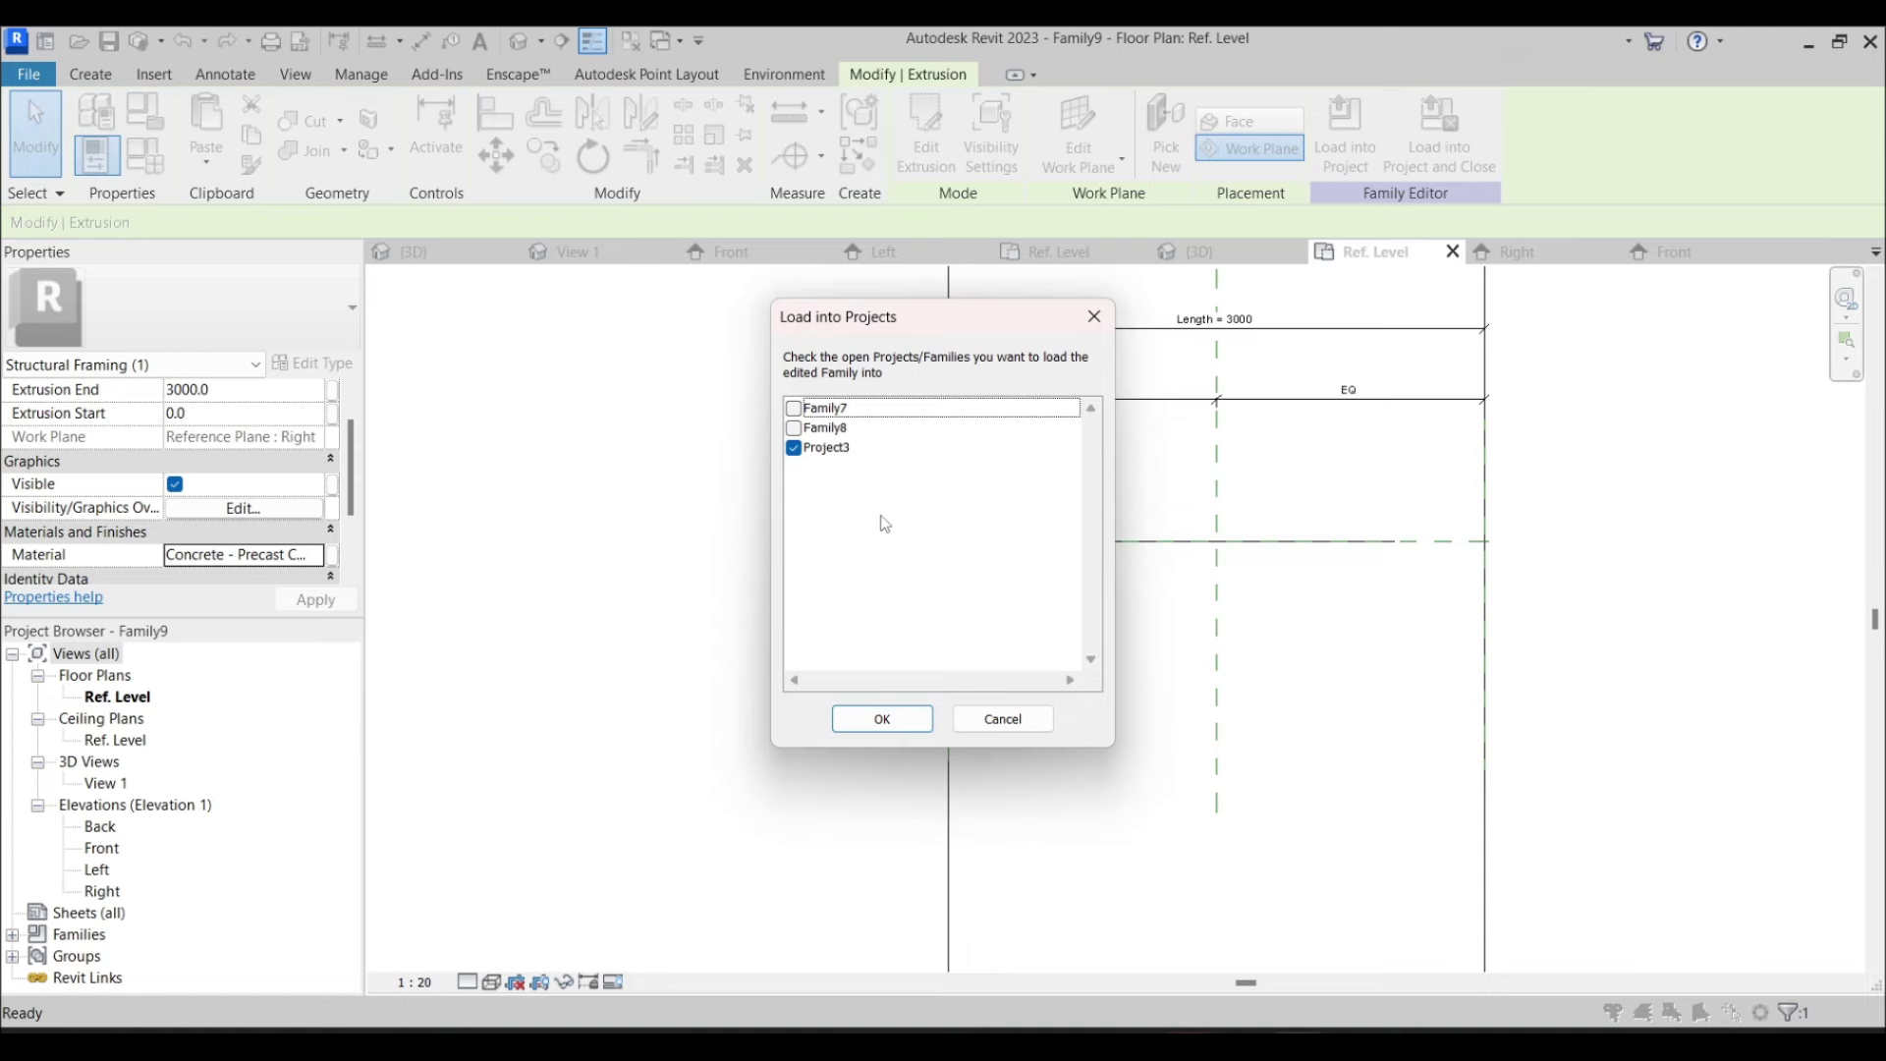
{"action": "left_click", "coordinate": [880, 716]}
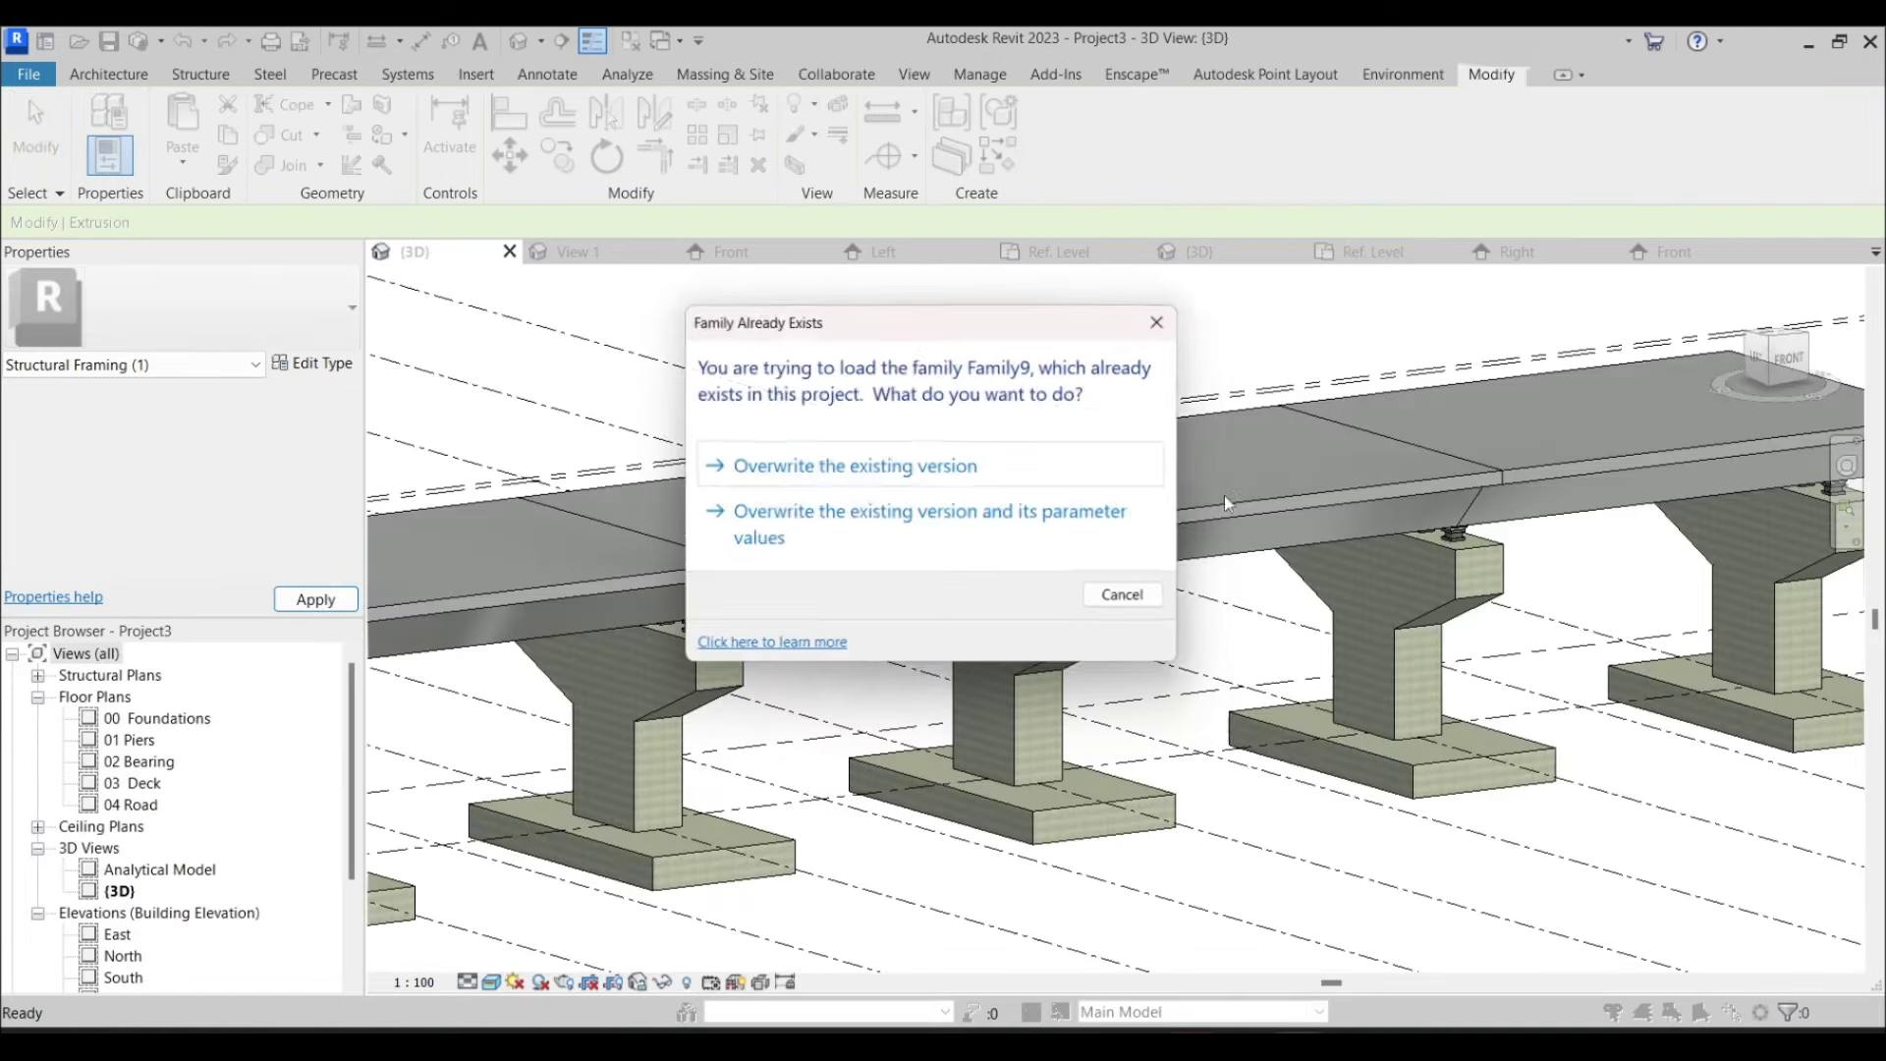
Overwrite the existing Family9 version and orbit to a higher view of the bridge
{"action": "left_click", "coordinate": [1066, 487]}
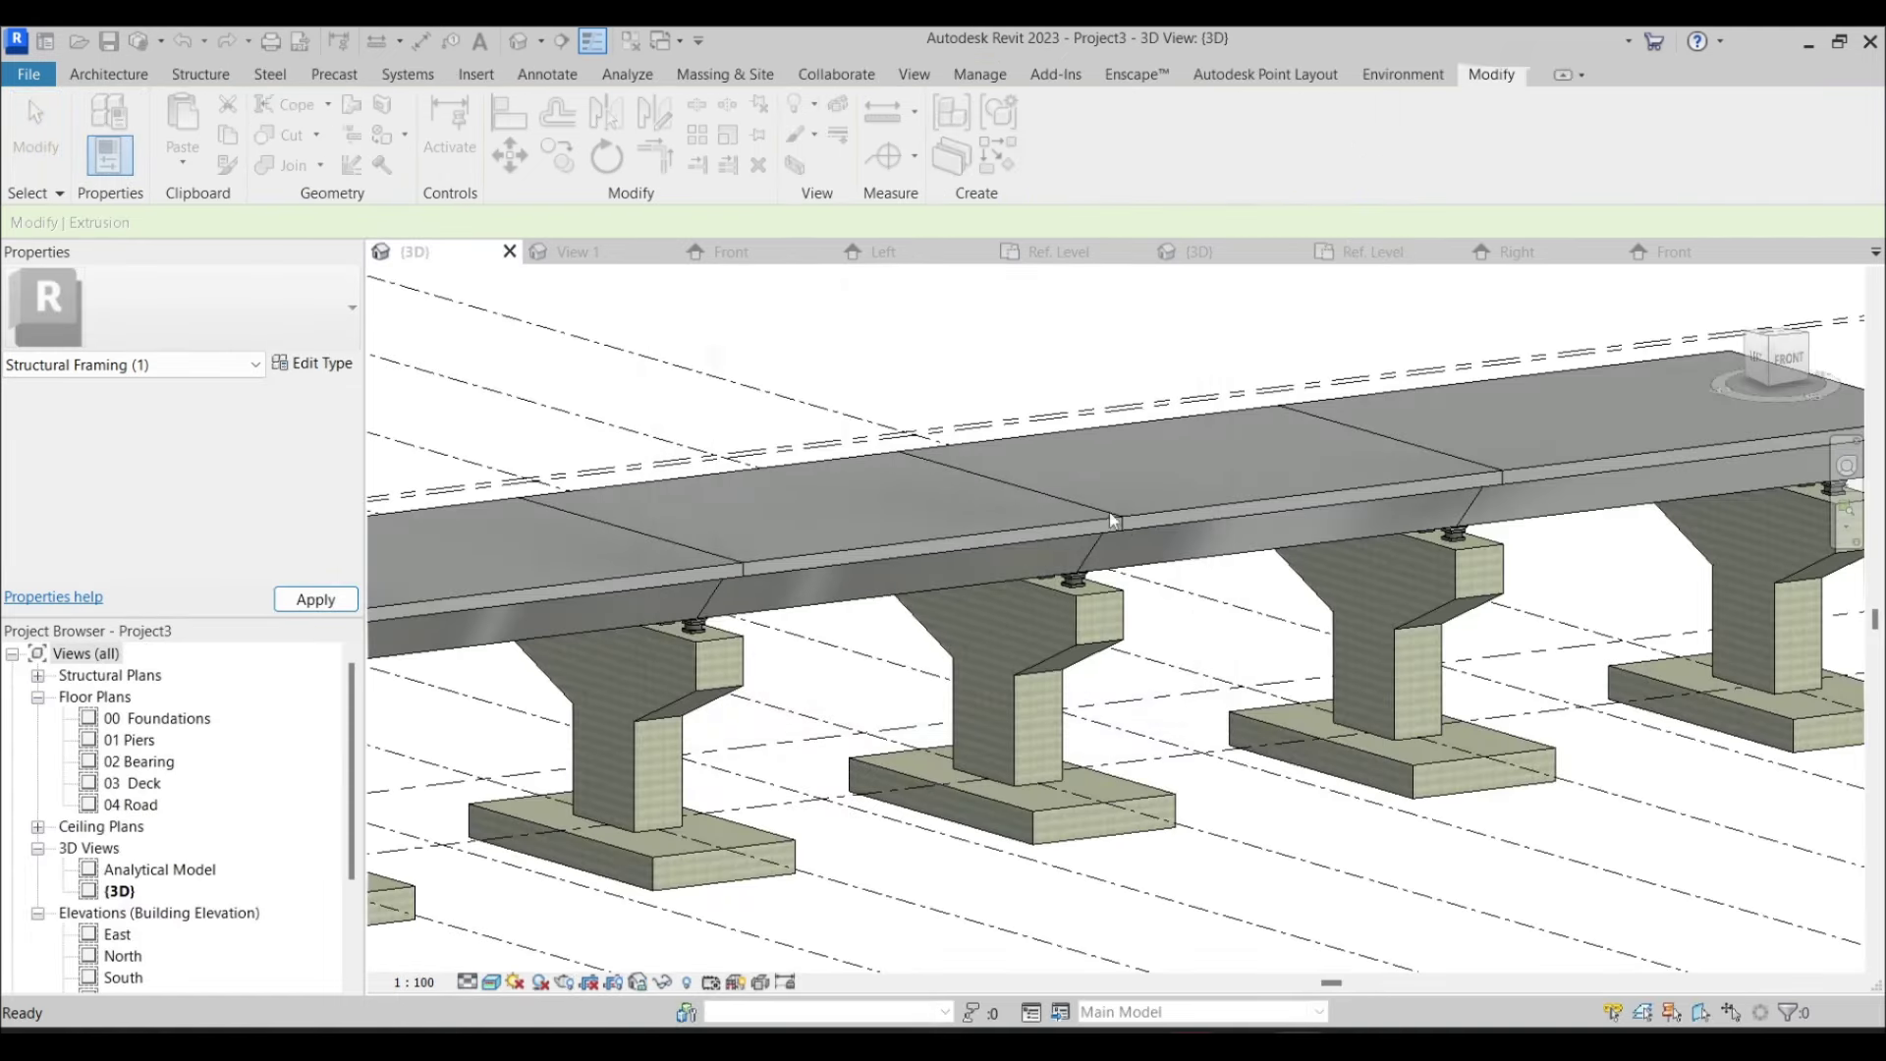
{"action": "scroll", "coordinate": [1152, 544], "scroll_direction": "down", "scroll_amount": 3}
{"action": "scroll", "coordinate": [1026, 563], "scroll_direction": "down", "scroll_amount": 1}
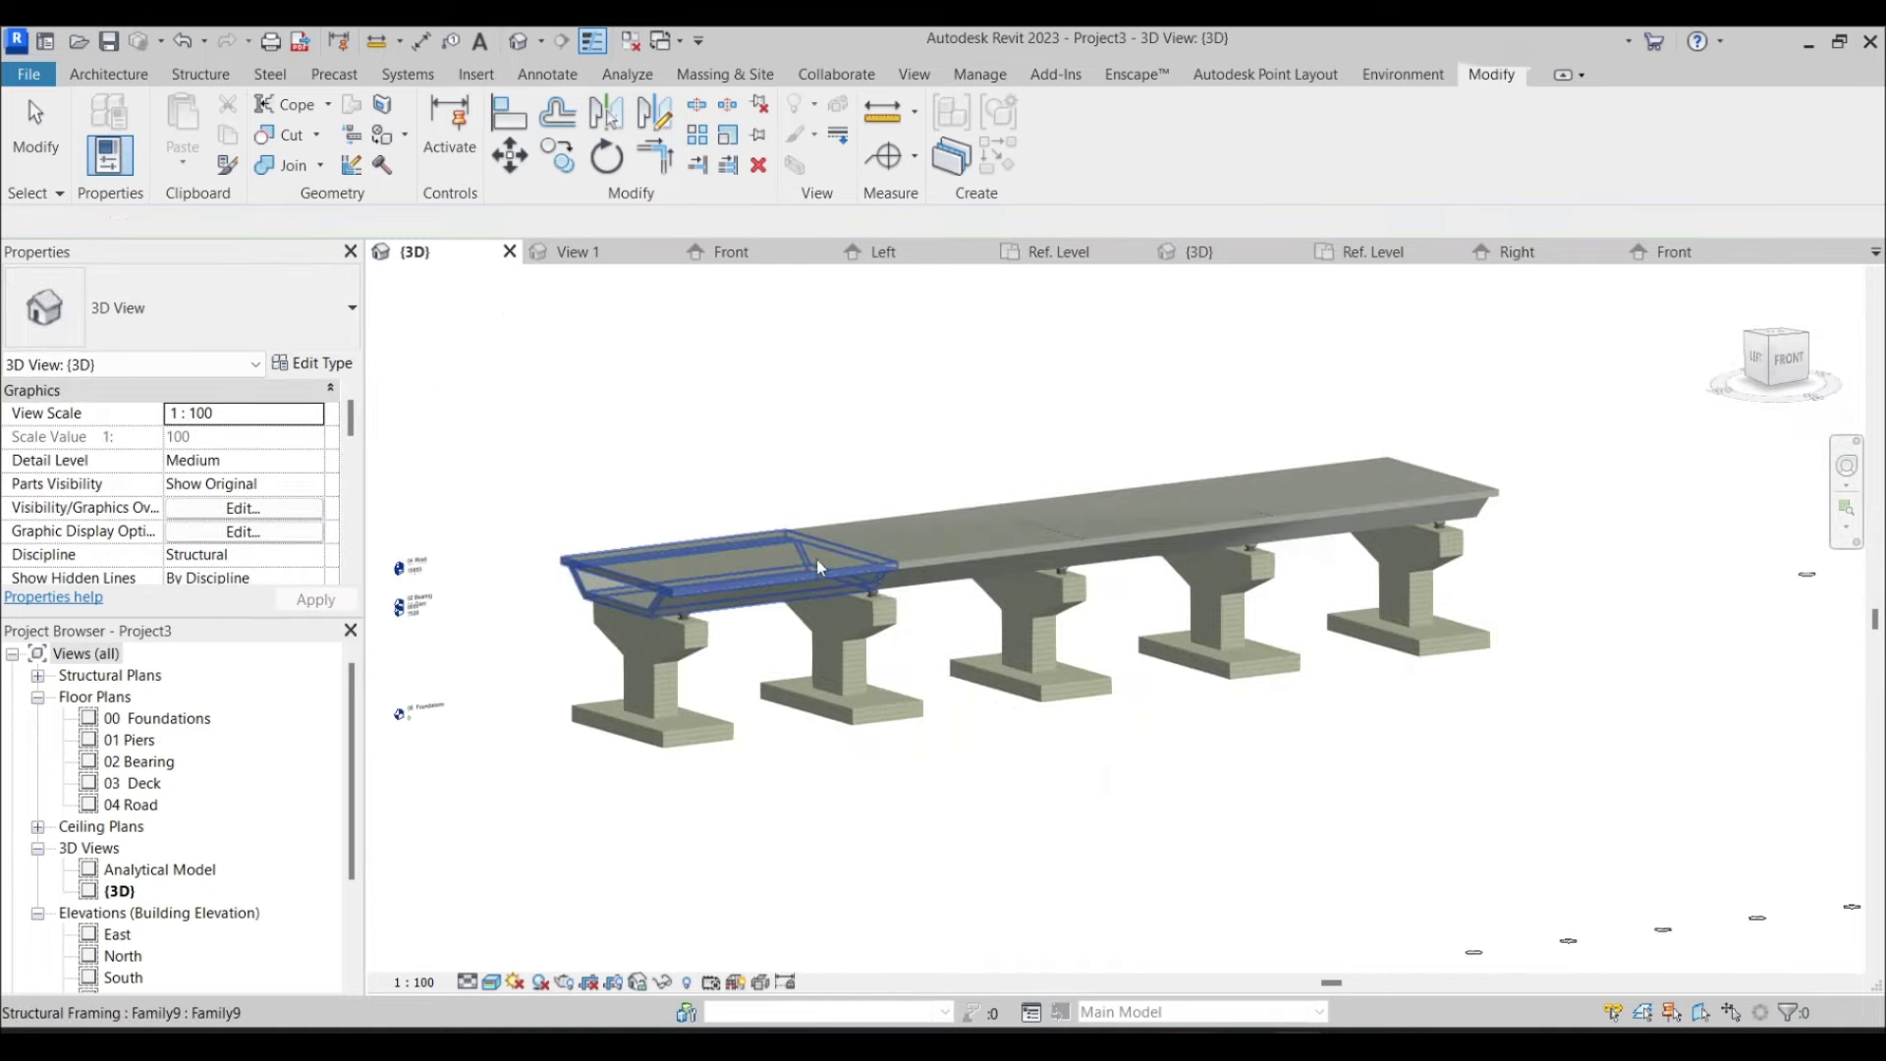
{"action": "scroll", "coordinate": [812, 560], "scroll_direction": "up", "scroll_amount": 3}
{"action": "middle_click_drag", "start_coordinate": [1090, 550], "coordinate": [986, 796], "text": "shift"}
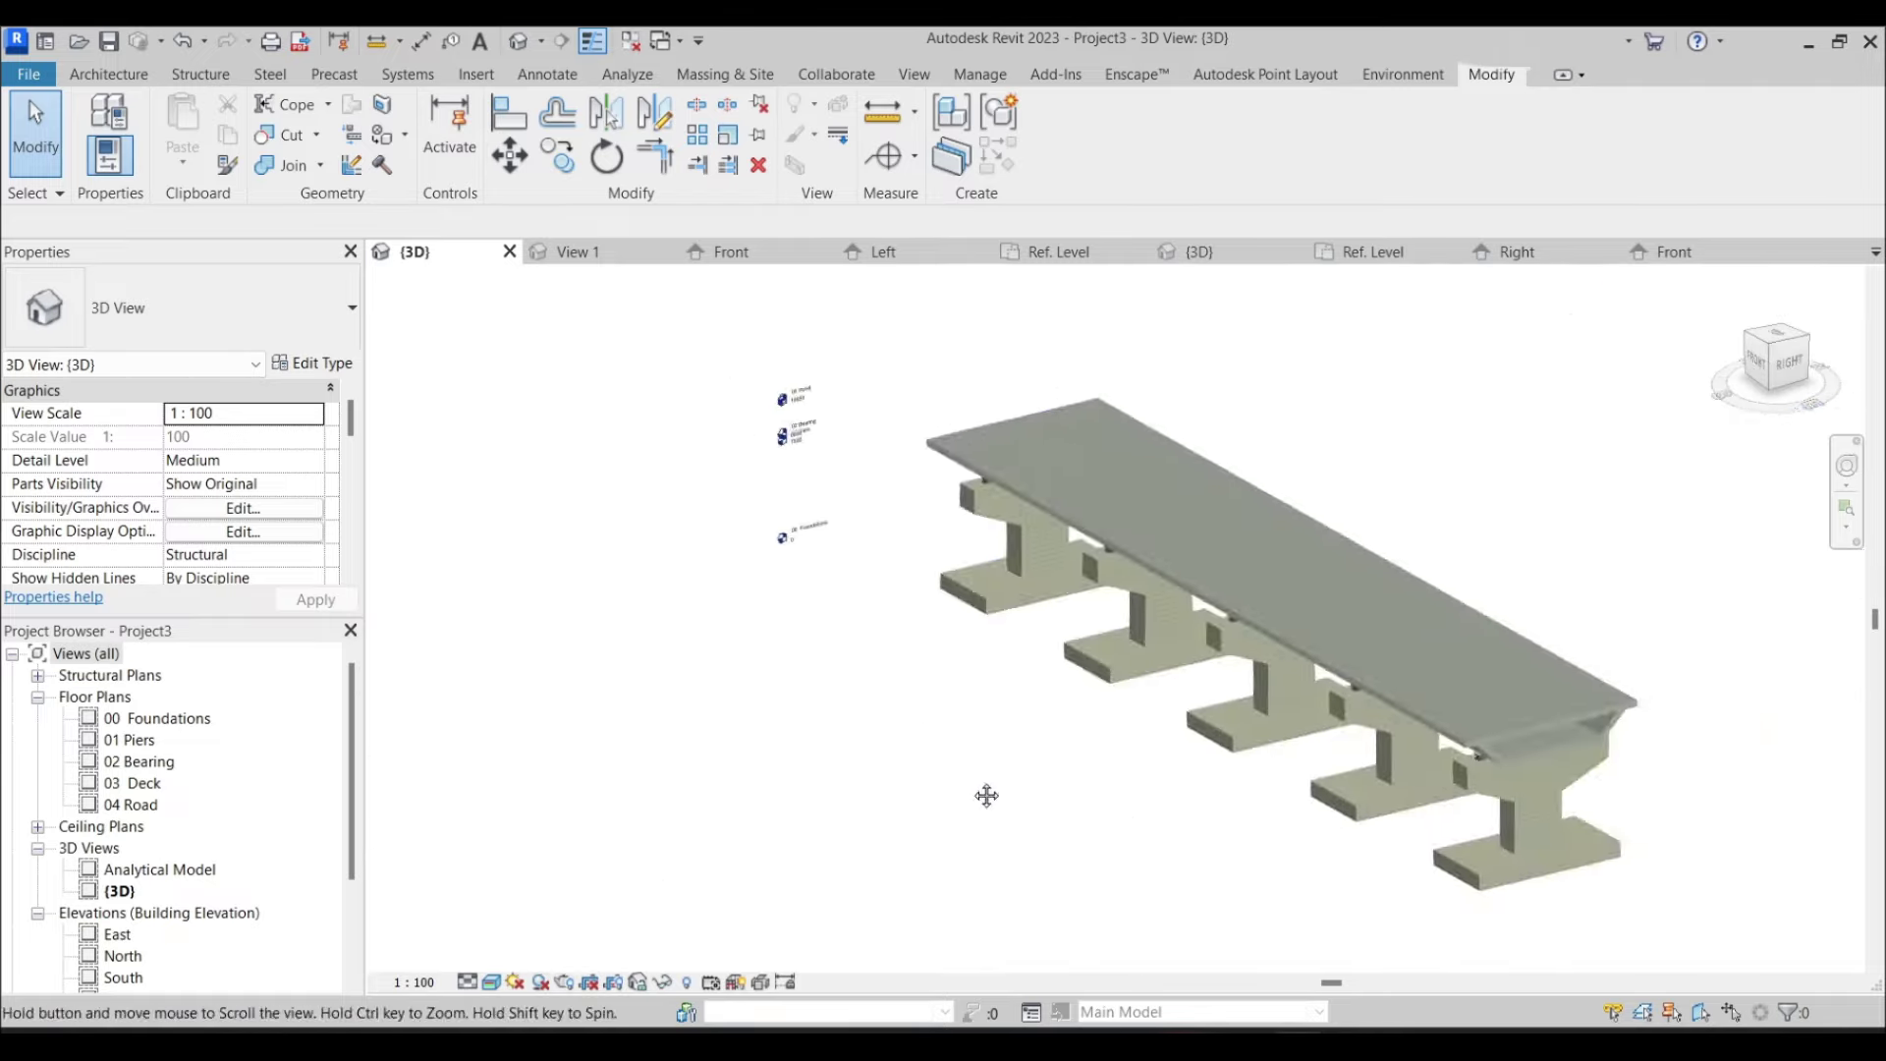
{"action": "middle_click_drag", "start_coordinate": [1155, 547], "coordinate": [994, 607]}
{"action": "scroll", "coordinate": [955, 565], "scroll_direction": "up", "scroll_amount": 5}
{"action": "scroll", "coordinate": [830, 607], "scroll_direction": "down", "scroll_amount": 1}
{"action": "scroll", "coordinate": [786, 640], "scroll_direction": "down", "scroll_amount": 5}
Orbit to side, end-on and isometric views to inspect the precast concrete deck
{"action": "middle_click_drag", "start_coordinate": [817, 682], "coordinate": [993, 574], "text": "shift"}
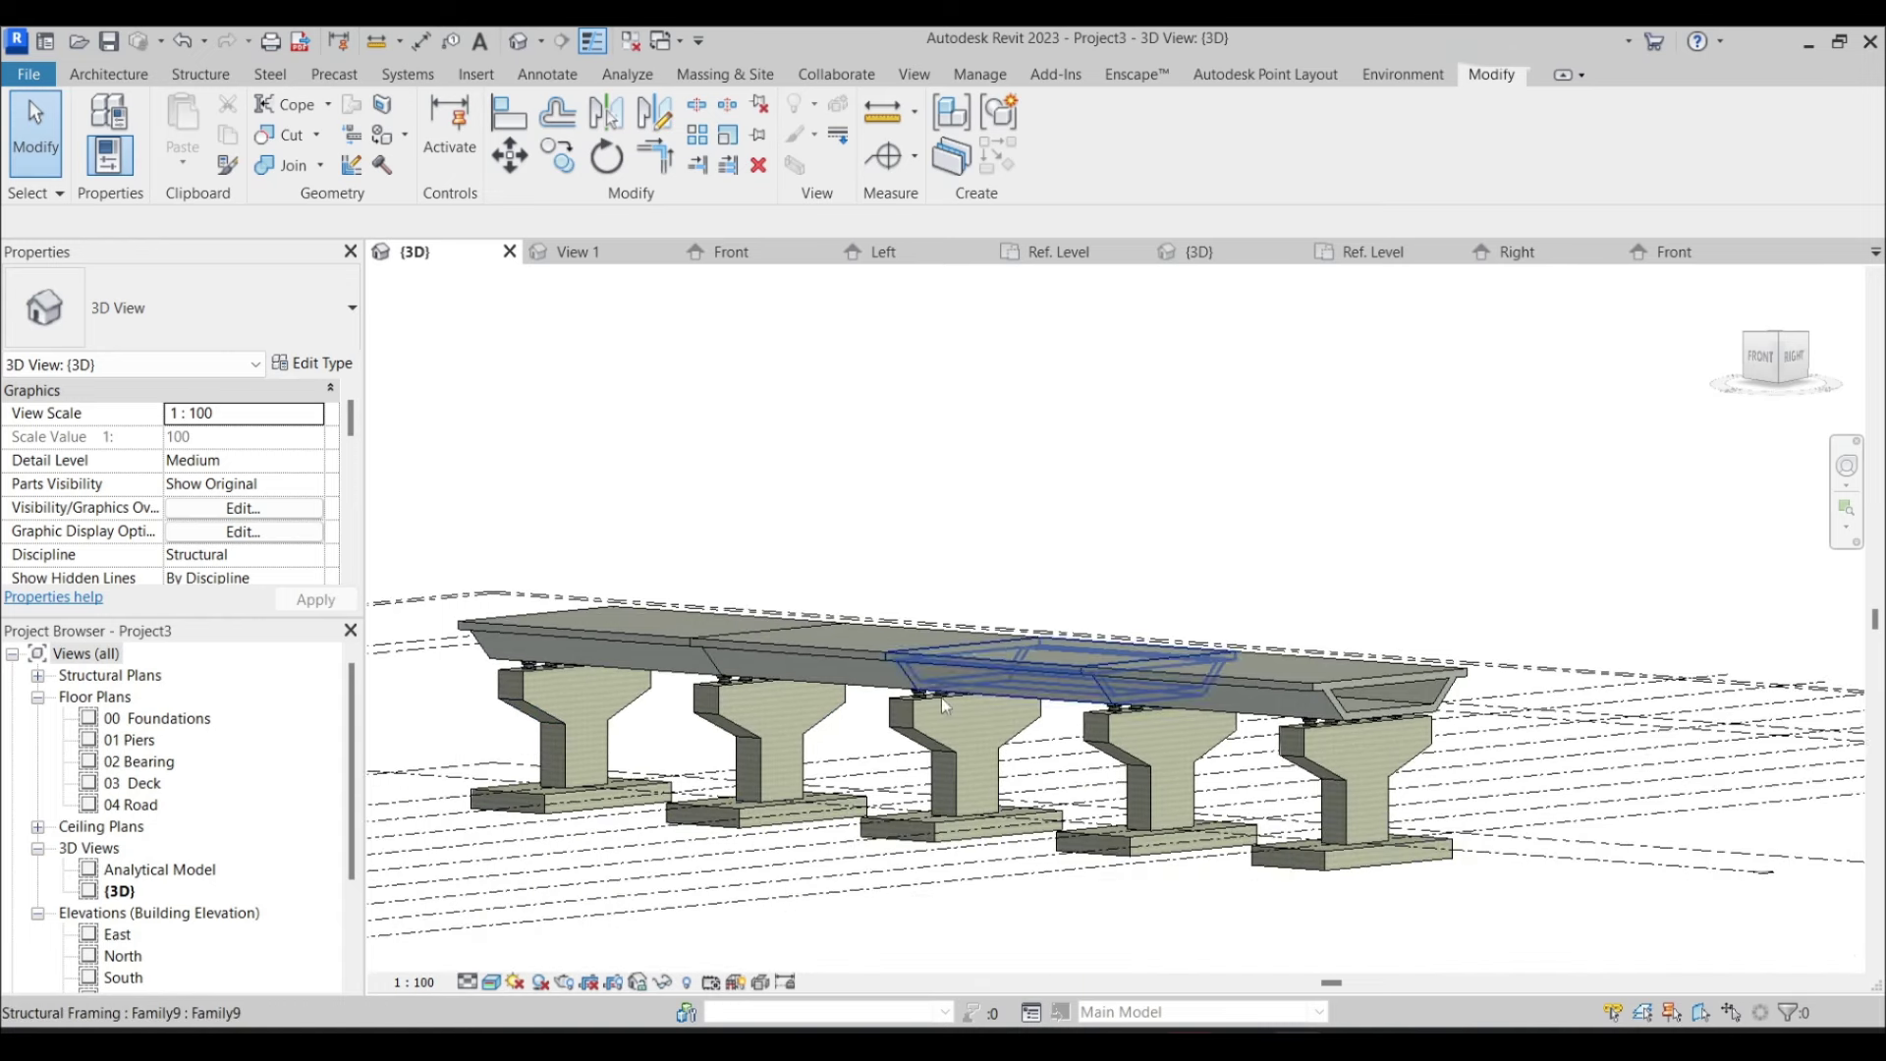
{"action": "middle_click_drag", "start_coordinate": [1154, 668], "coordinate": [1148, 362], "text": "shift"}
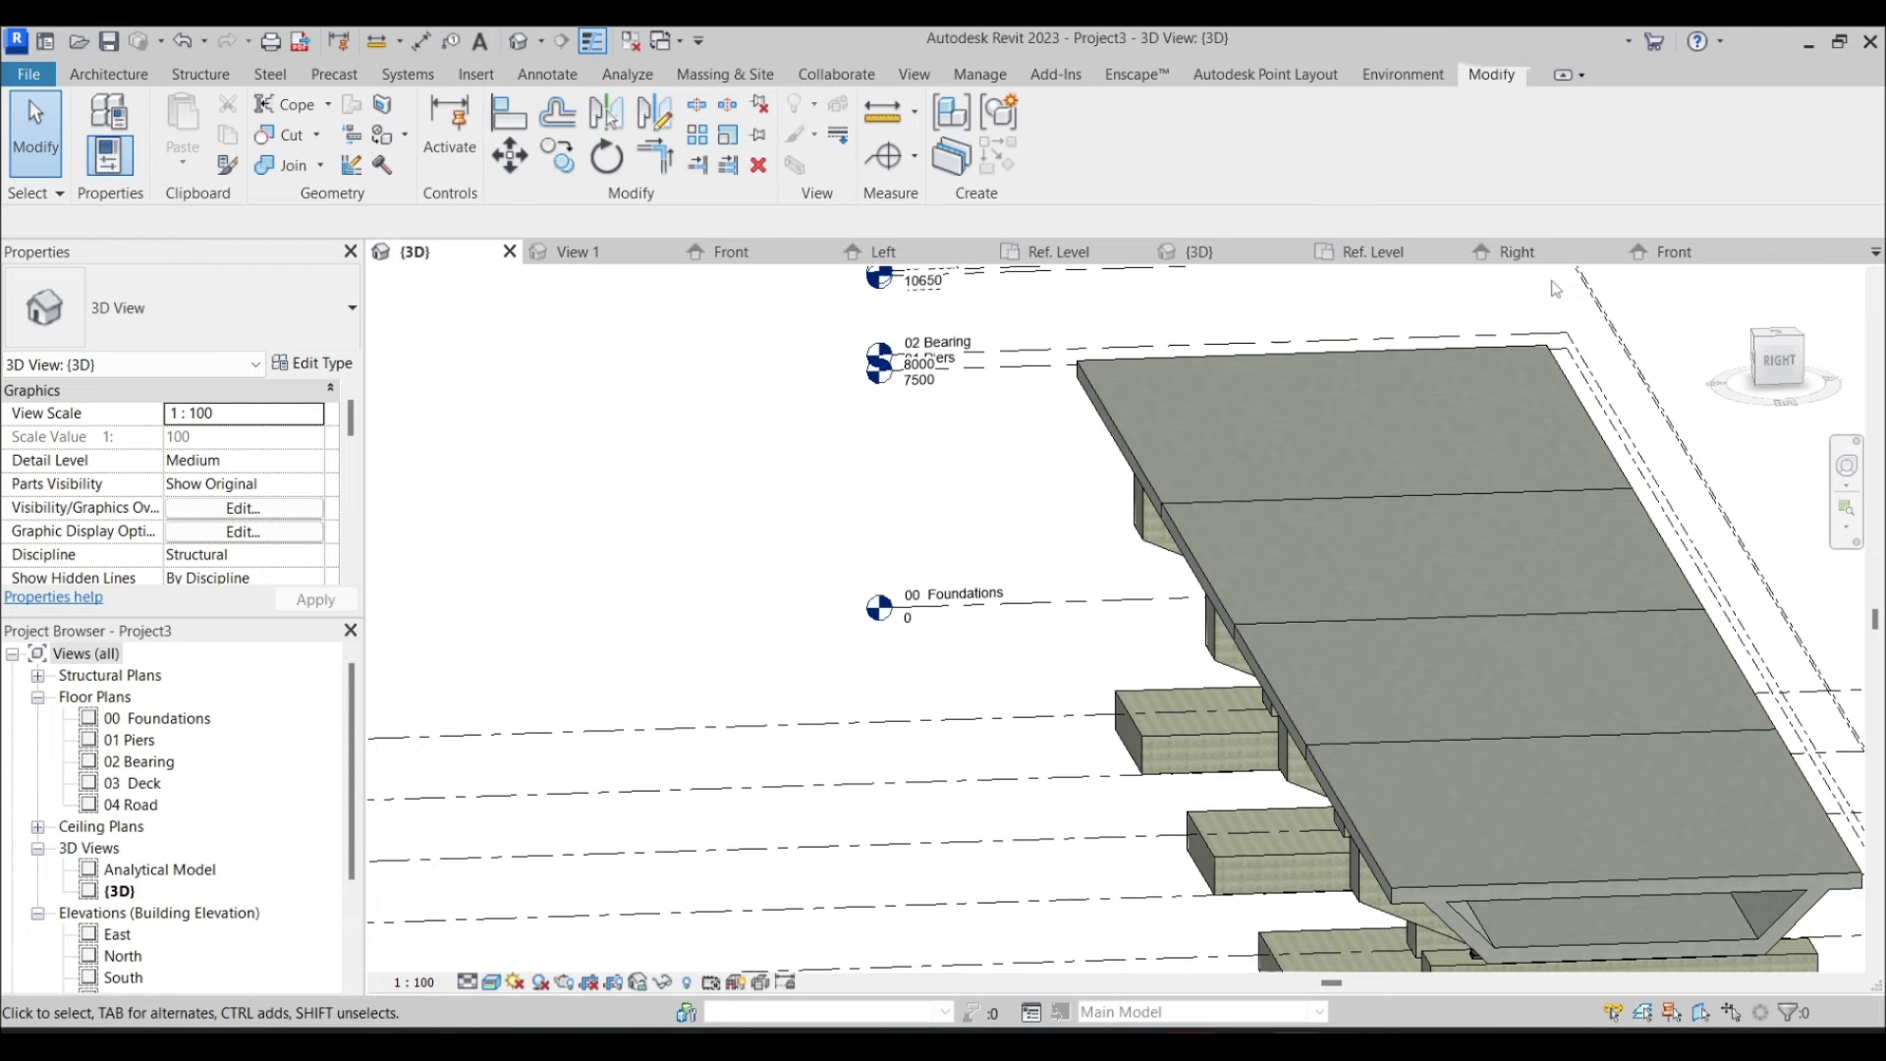
{"action": "scroll", "coordinate": [1554, 309], "scroll_direction": "down", "scroll_amount": 4}
{"action": "middle_click_drag", "start_coordinate": [1479, 413], "coordinate": [1687, 438], "text": "shift"}
{"action": "scroll", "coordinate": [1579, 517], "scroll_direction": "up", "scroll_amount": 4}
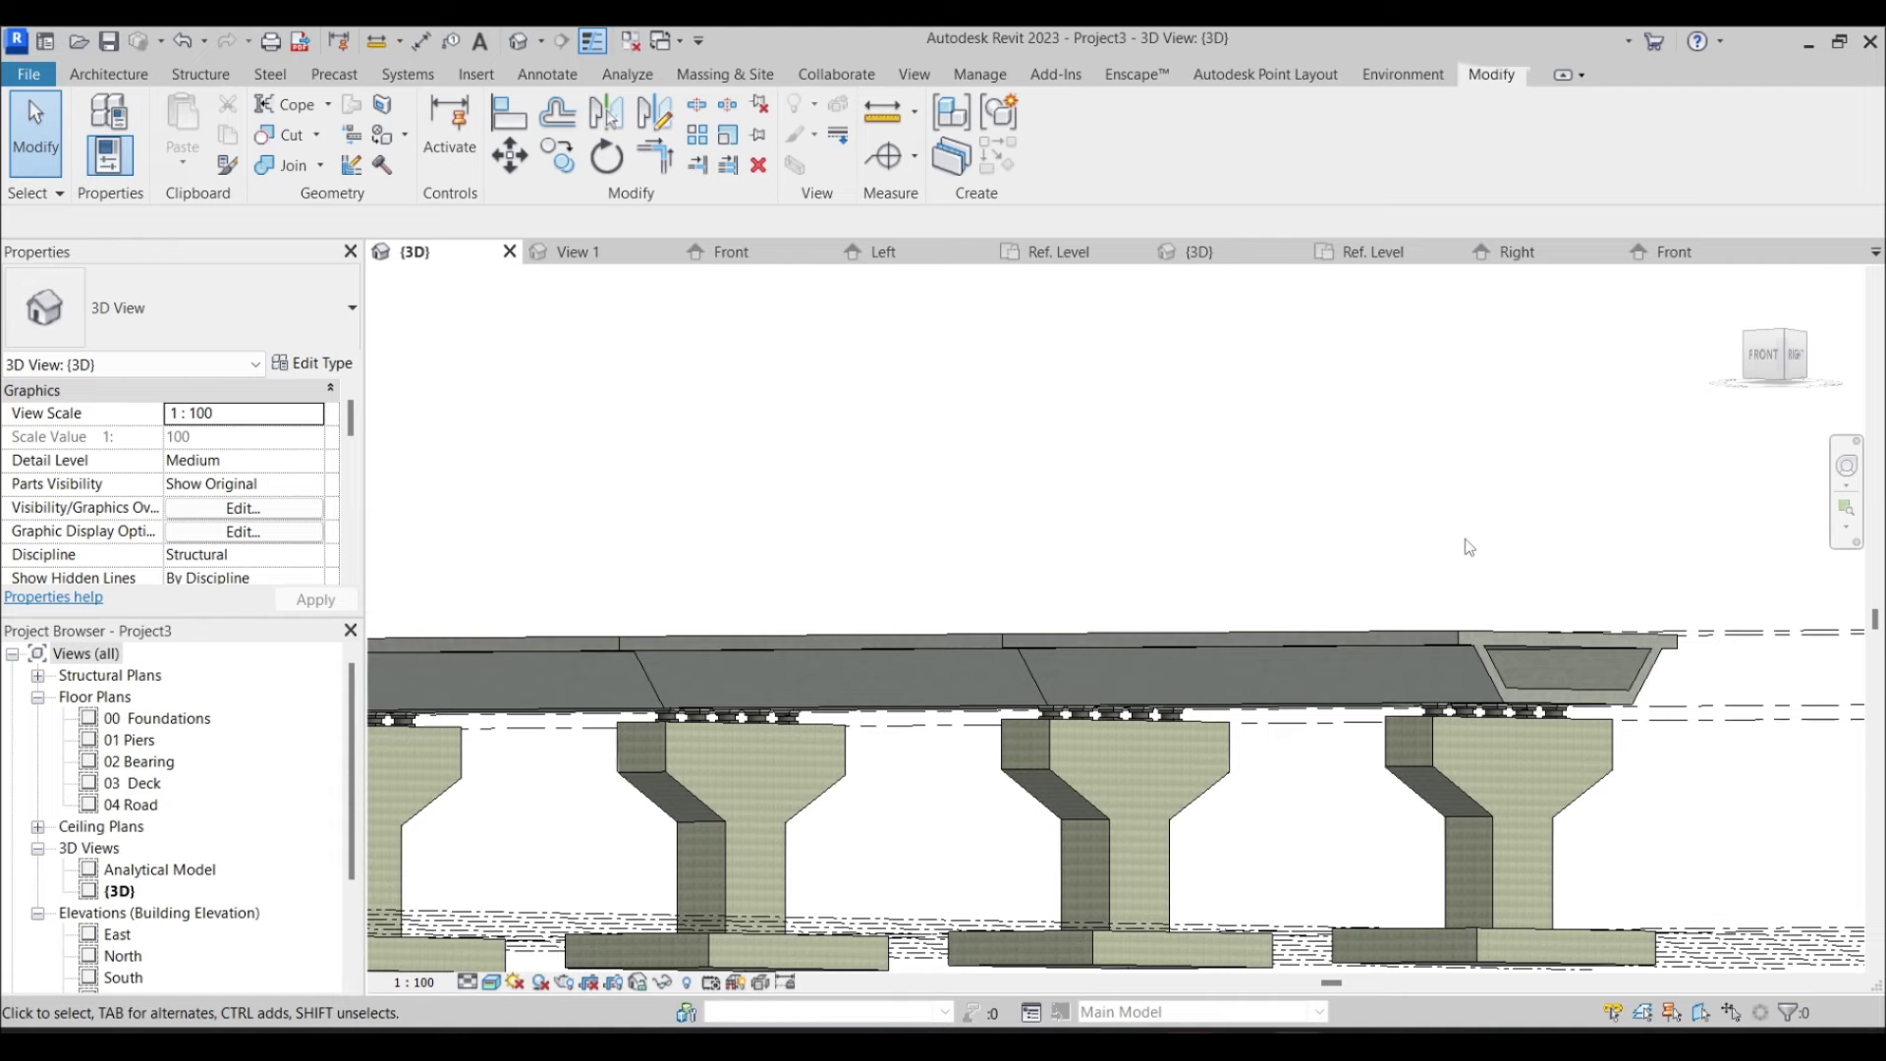
{"action": "scroll", "coordinate": [1020, 555], "scroll_direction": "down", "scroll_amount": 2}
{"action": "middle_click_drag", "start_coordinate": [1020, 556], "coordinate": [843, 567], "text": "shift"}
{"action": "scroll", "coordinate": [658, 690], "scroll_direction": "up", "scroll_amount": 2}
{"action": "scroll", "coordinate": [737, 656], "scroll_direction": "down", "scroll_amount": 2}
{"action": "scroll", "coordinate": [801, 532], "scroll_direction": "down", "scroll_amount": 3}
{"action": "scroll", "coordinate": [994, 432], "scroll_direction": "up", "scroll_amount": 1}
{"action": "scroll", "coordinate": [988, 423], "scroll_direction": "down", "scroll_amount": 1}
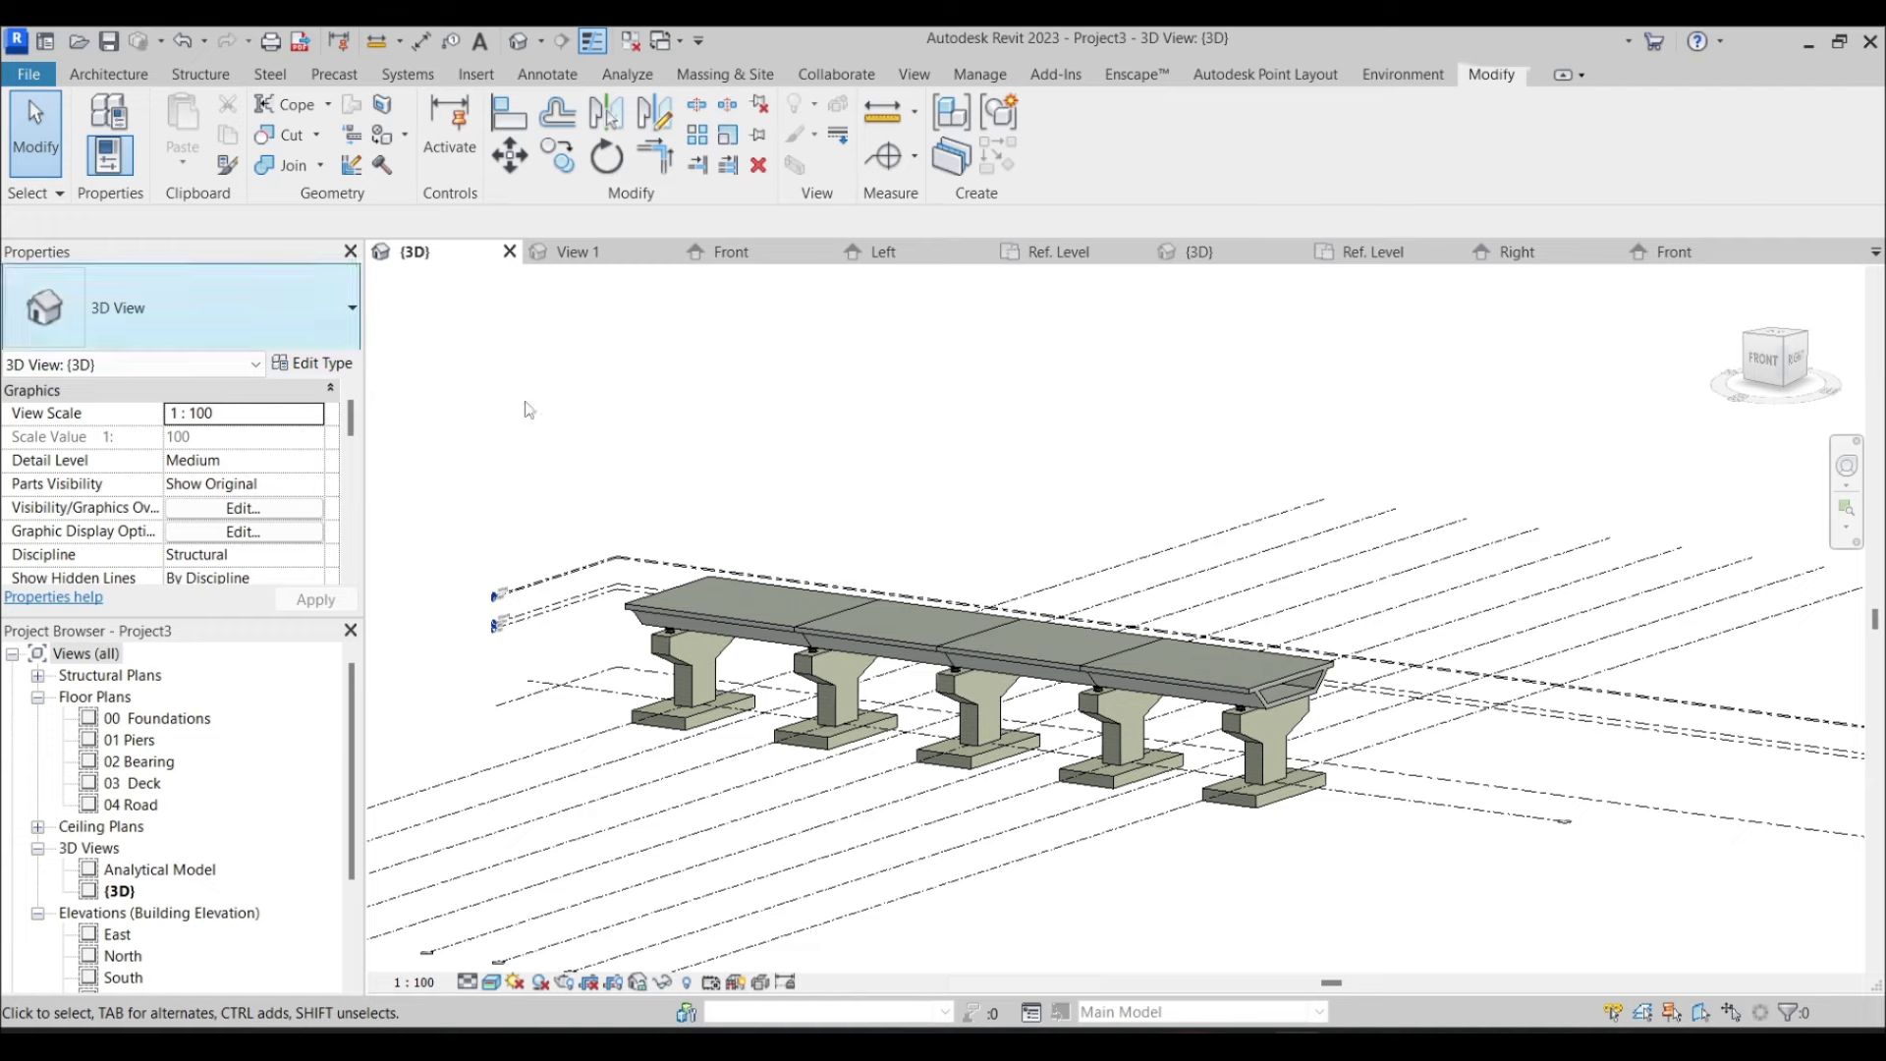
{"action": "scroll", "coordinate": [873, 676], "scroll_direction": "up", "scroll_amount": 3}
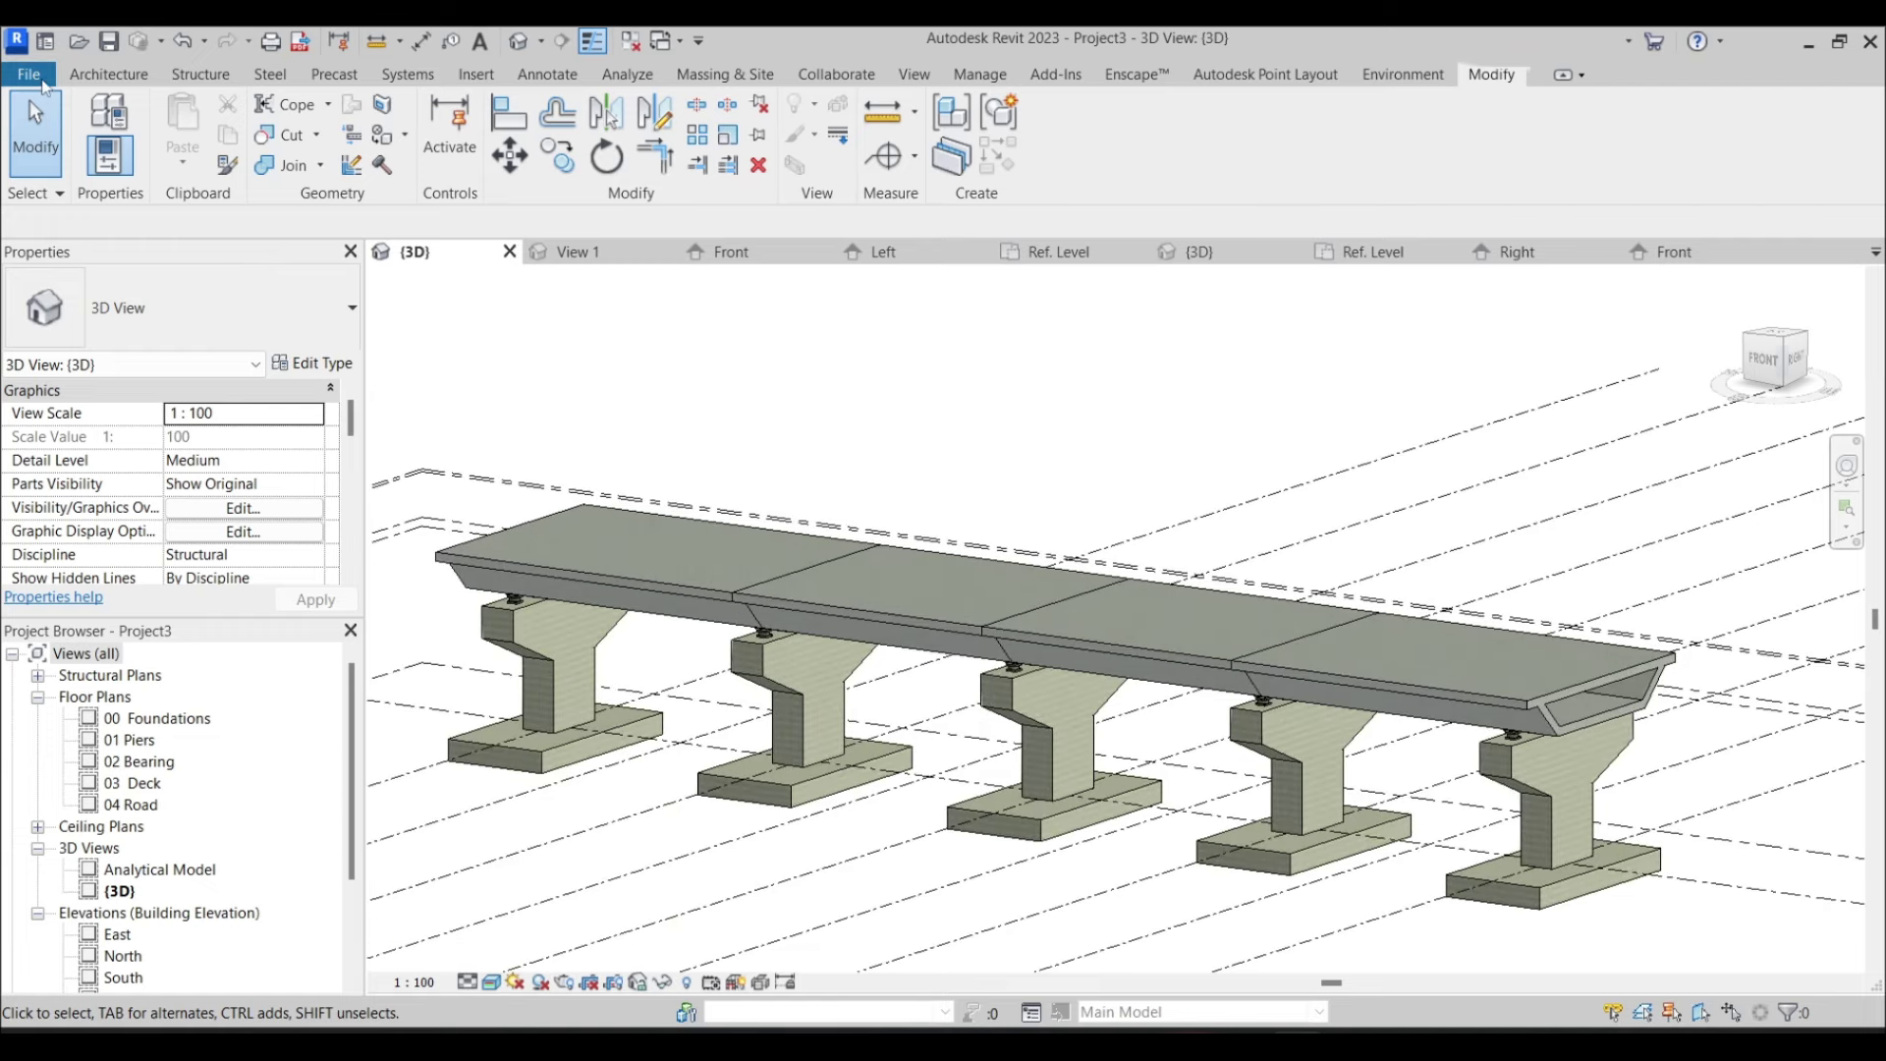
Start a new family and browse the available family templates
{"action": "left_click", "coordinate": [30, 74]}
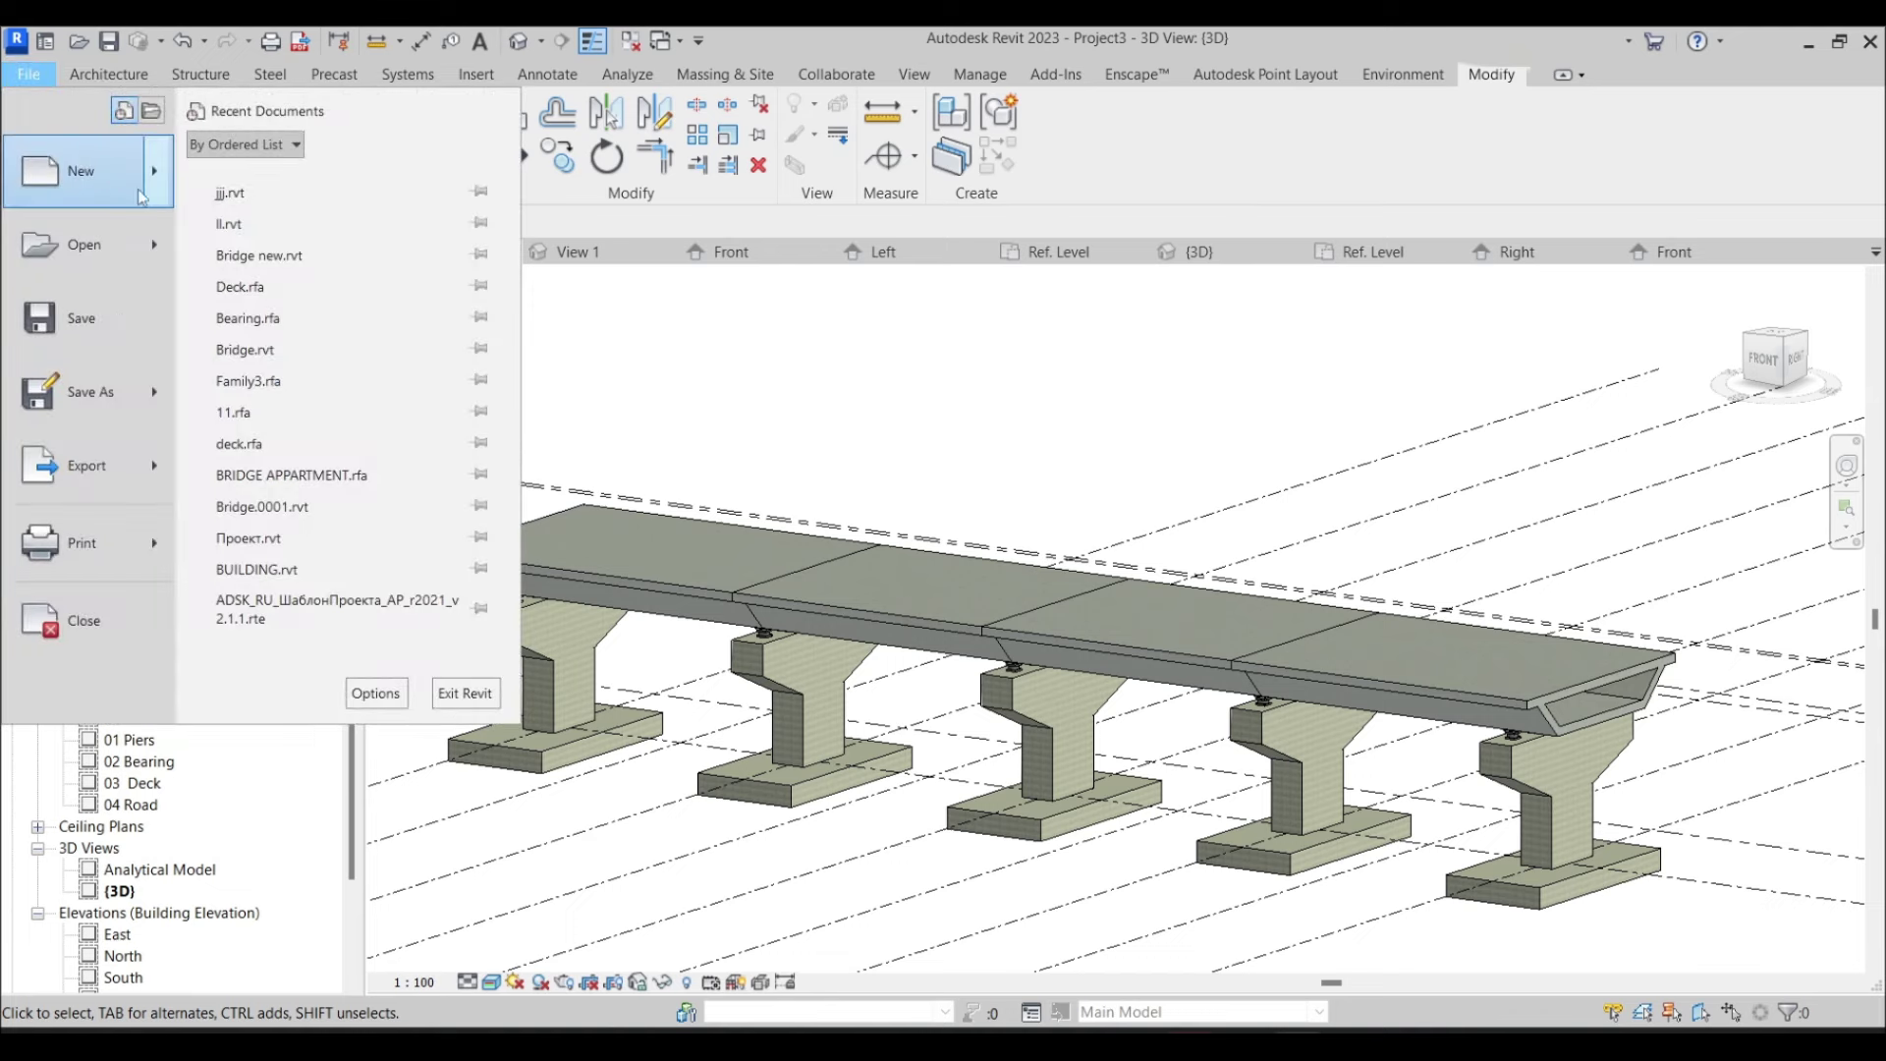
{"action": "mouse_move", "coordinate": [158, 195]}
{"action": "left_click", "coordinate": [263, 237]}
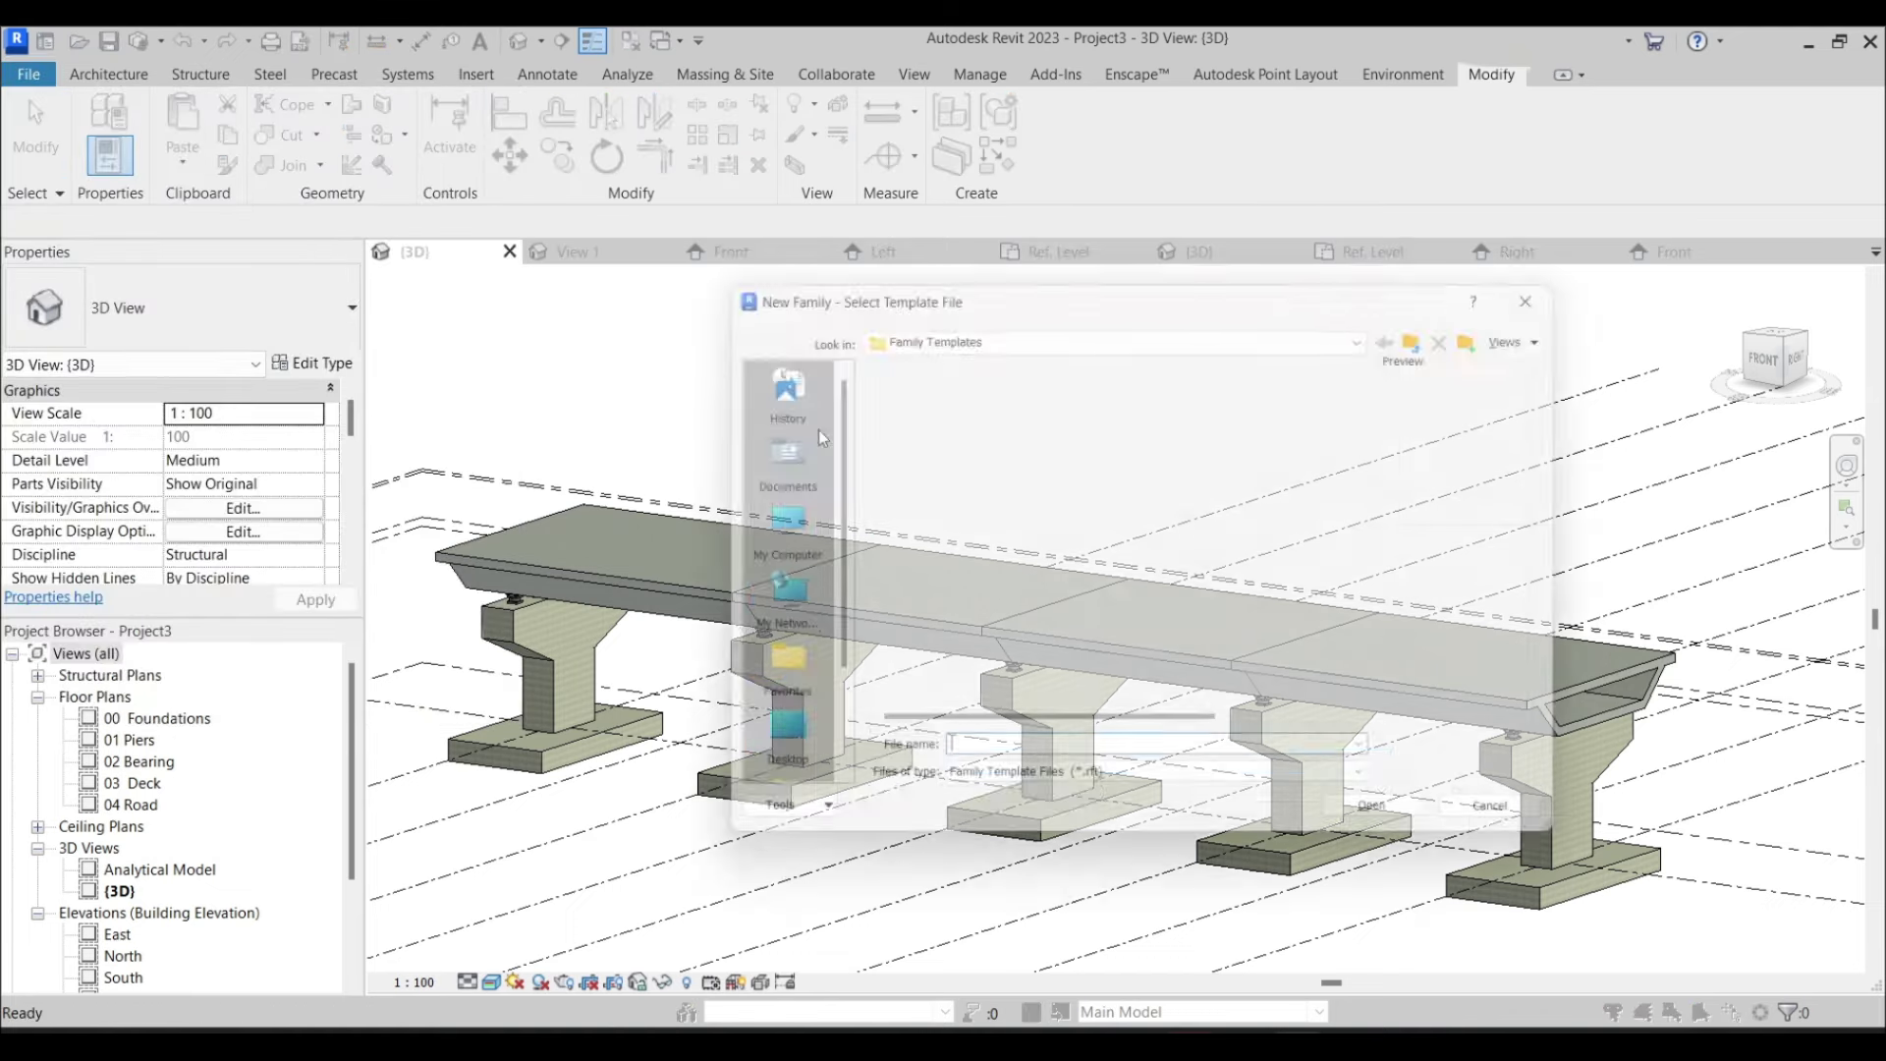
{"action": "scroll", "coordinate": [997, 452], "scroll_direction": "down", "scroll_amount": 9}
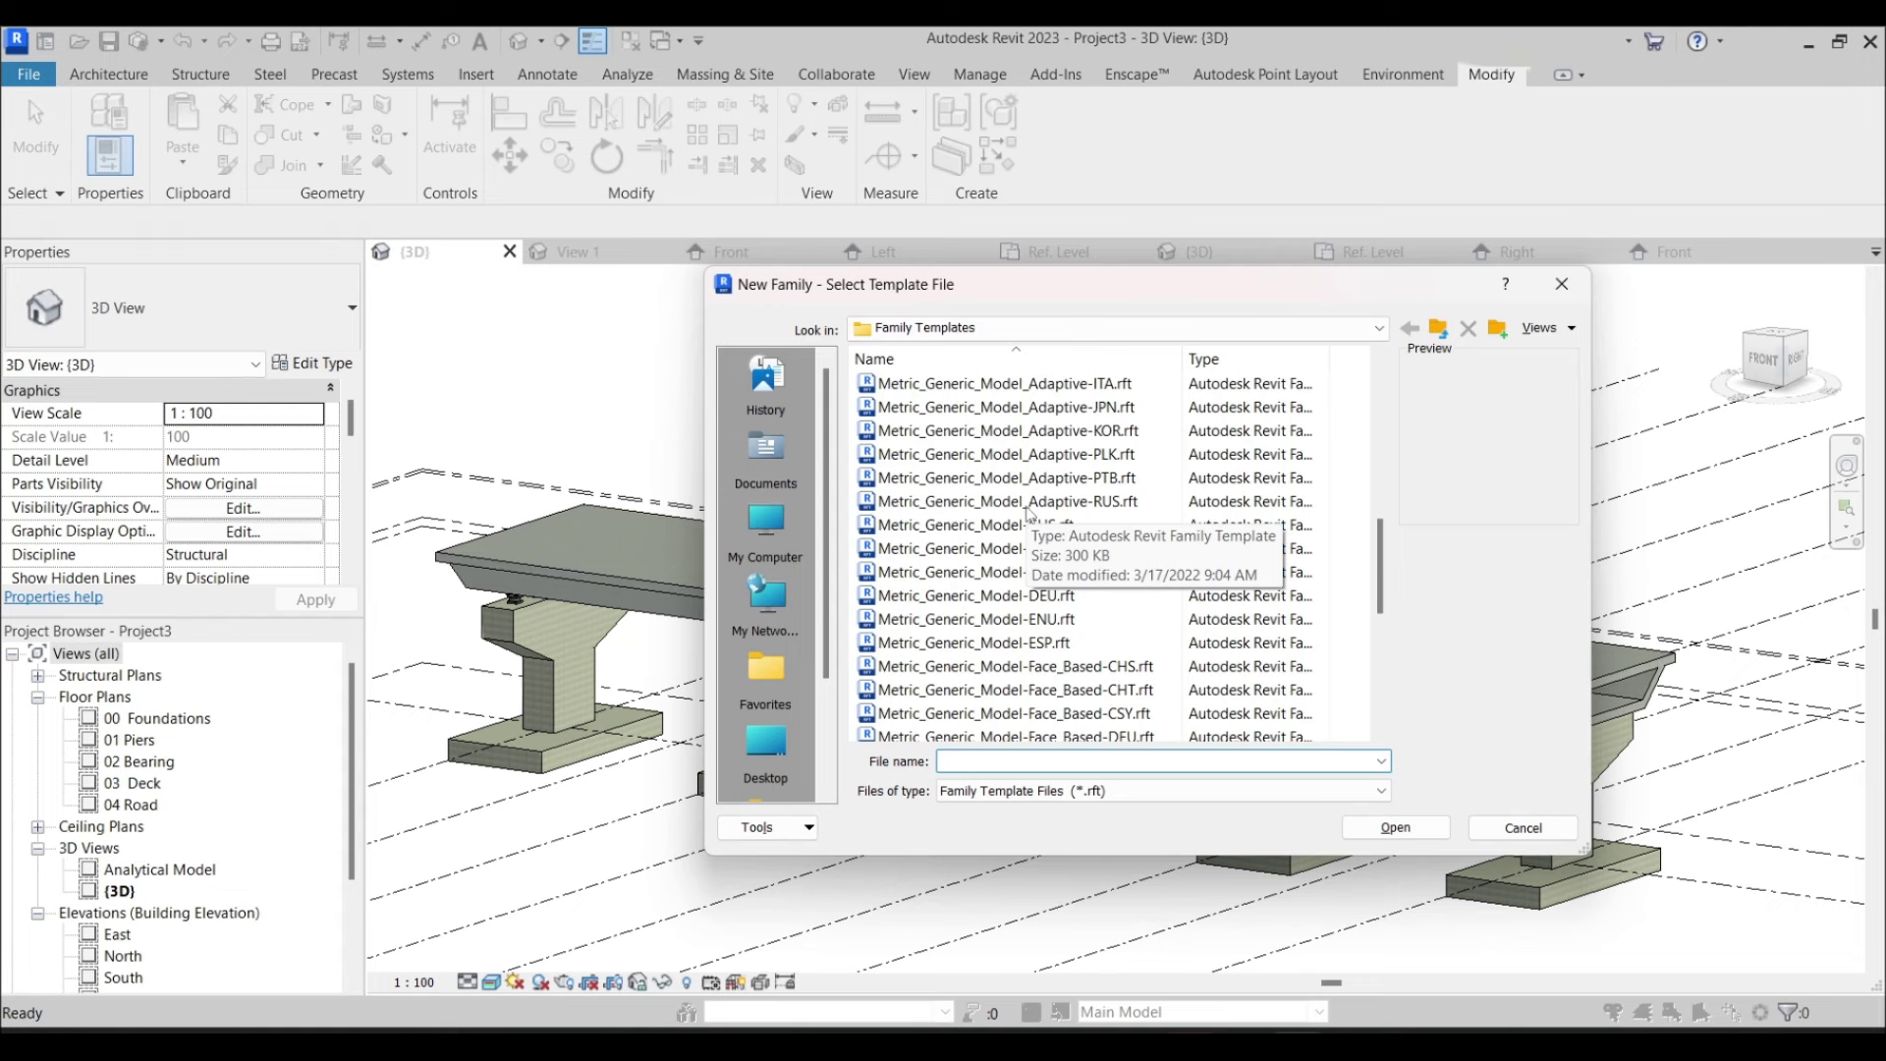
{"action": "scroll", "coordinate": [1051, 589], "scroll_direction": "up", "scroll_amount": 1}
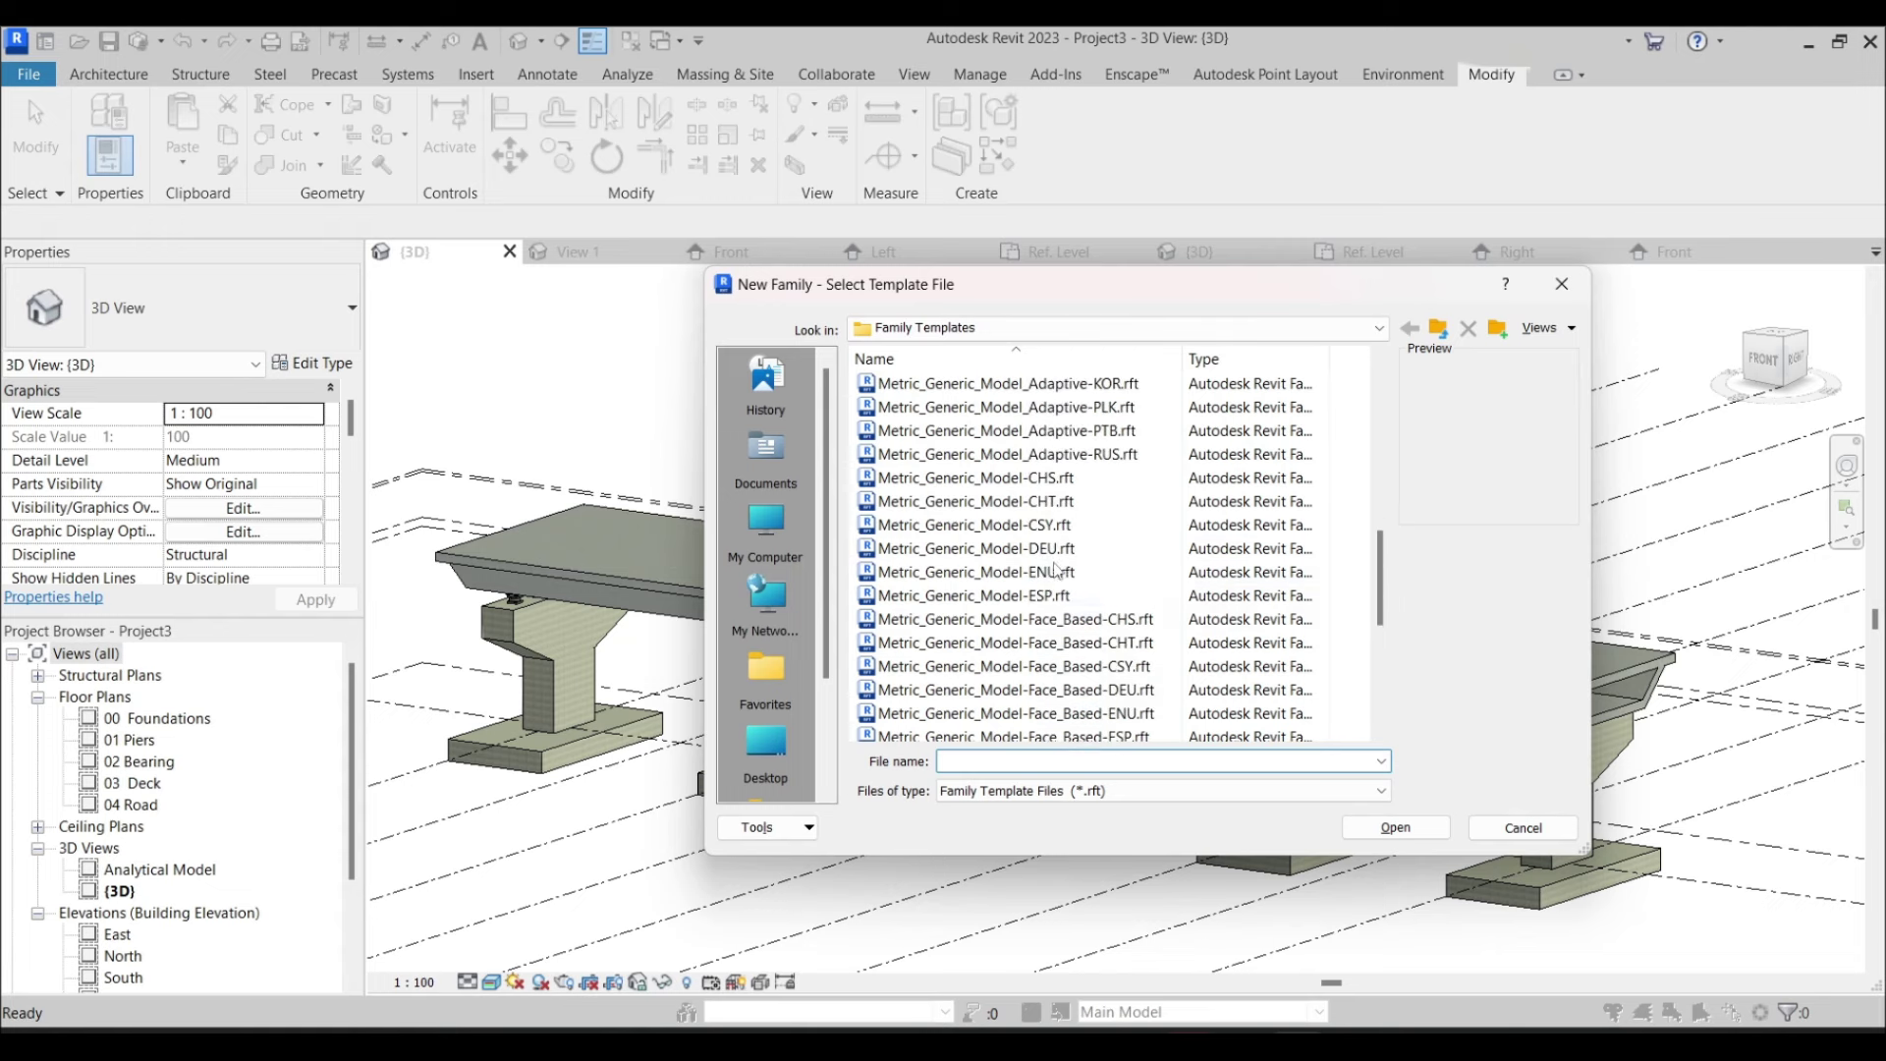
{"action": "left_click", "coordinate": [1043, 596]}
{"action": "scroll", "coordinate": [1043, 606], "scroll_direction": "up", "scroll_amount": 8}
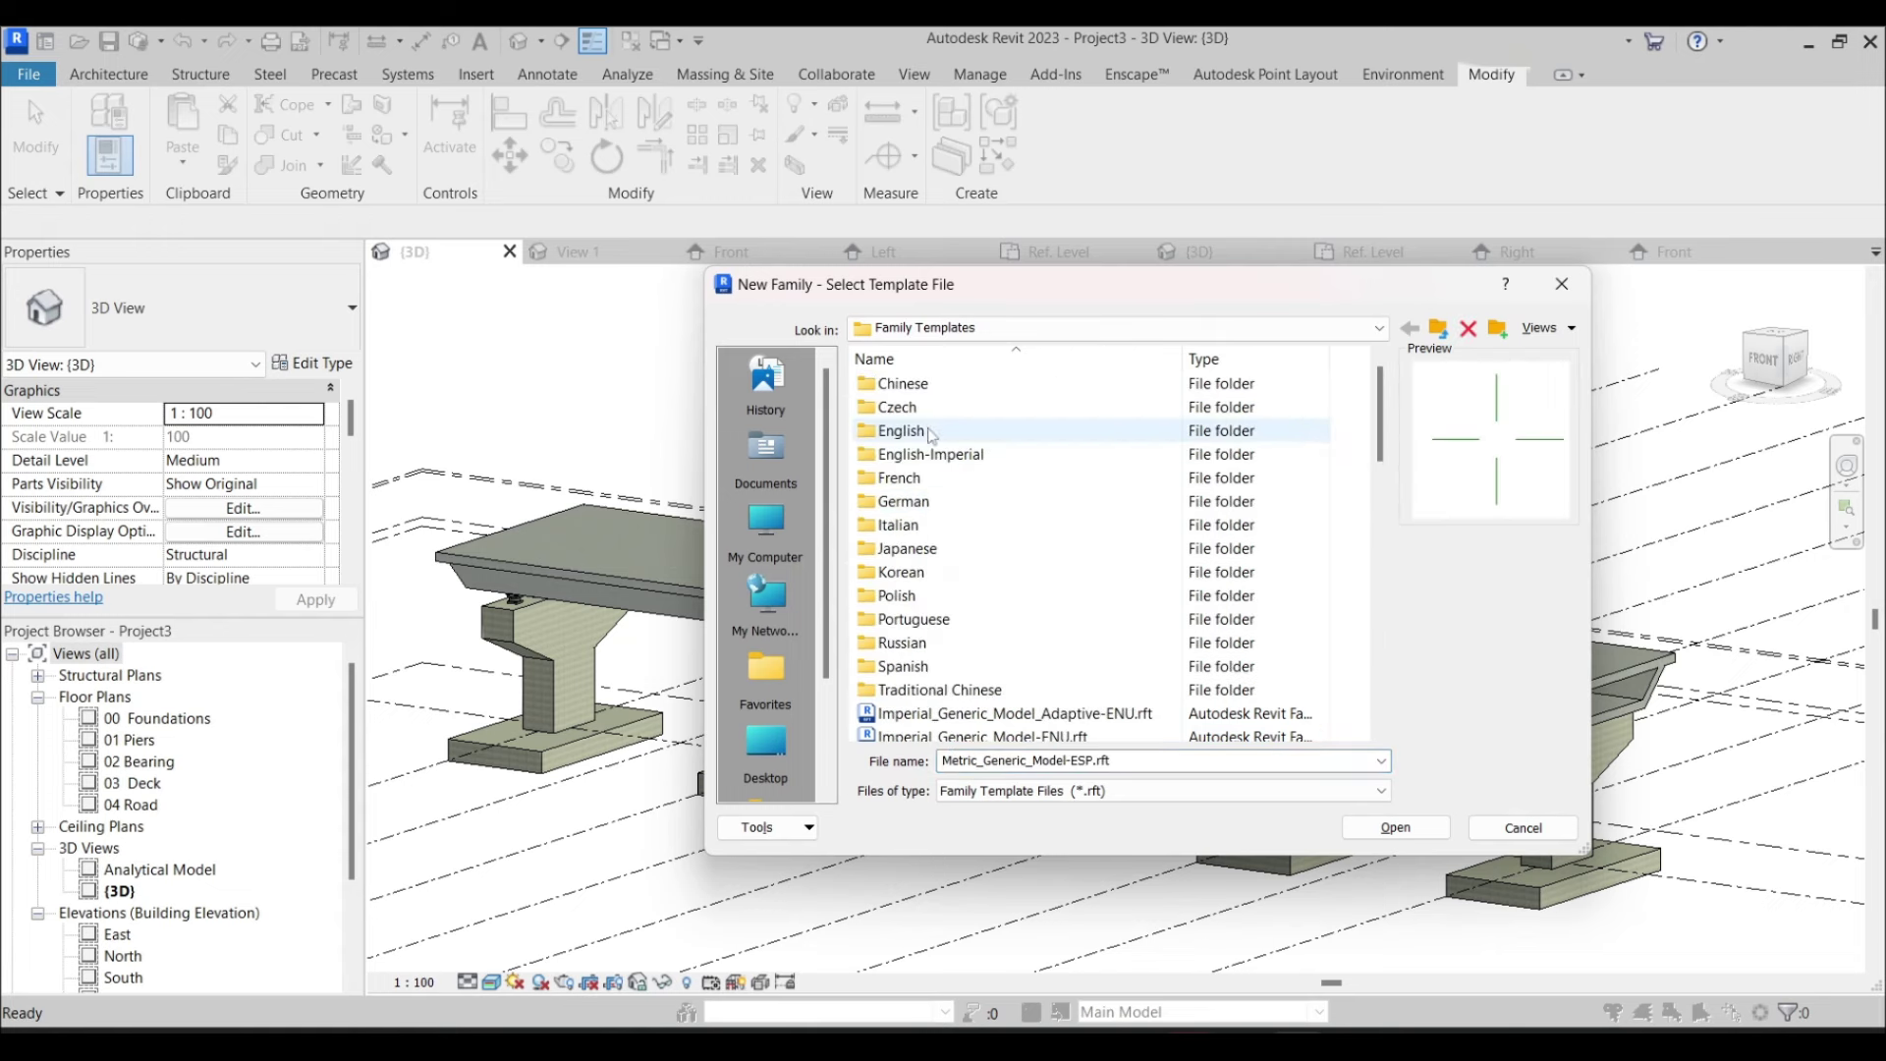
Create the family from the English Metric Structural Framing - Beams and Braces.rft template
{"action": "left_click", "coordinate": [932, 429]}
{"action": "double_click", "coordinate": [931, 429]}
{"action": "scroll", "coordinate": [1024, 605], "scroll_direction": "down", "scroll_amount": 15}
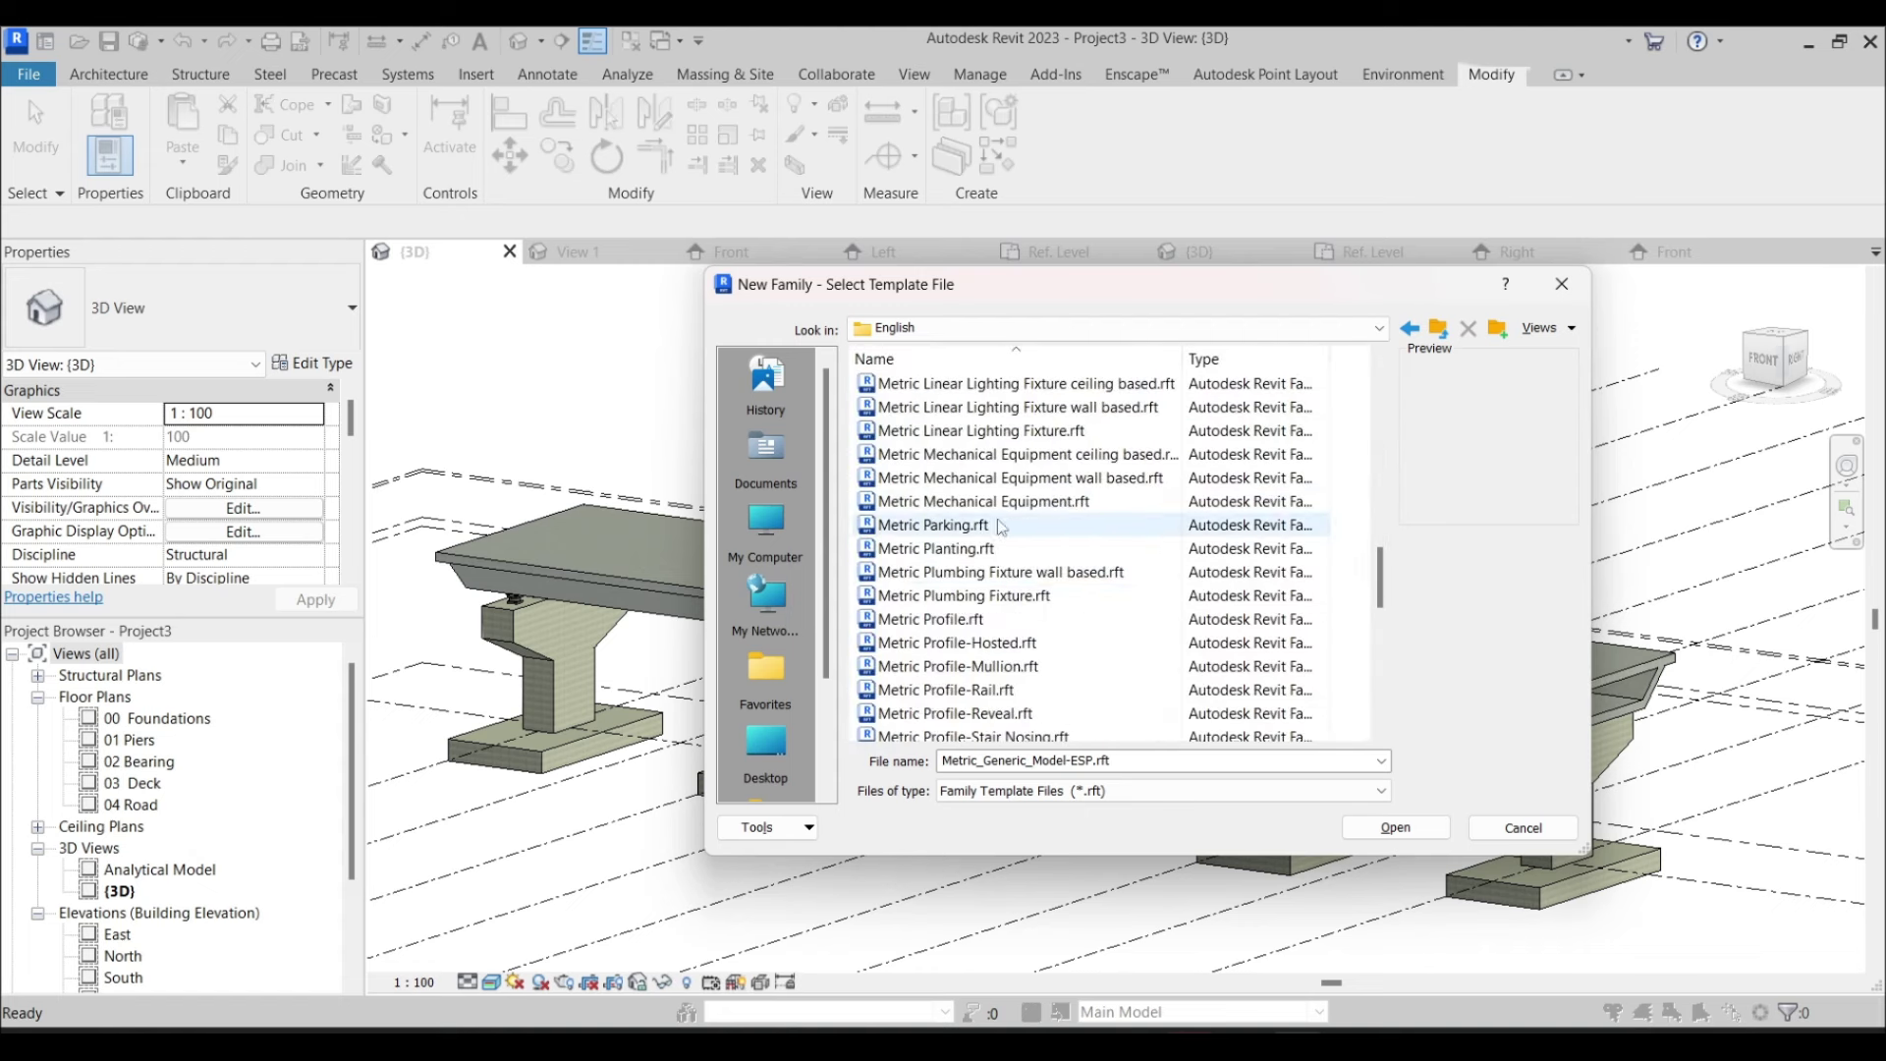
{"action": "scroll", "coordinate": [1041, 609], "scroll_direction": "down", "scroll_amount": 2}
{"action": "scroll", "coordinate": [1056, 630], "scroll_direction": "down", "scroll_amount": 6}
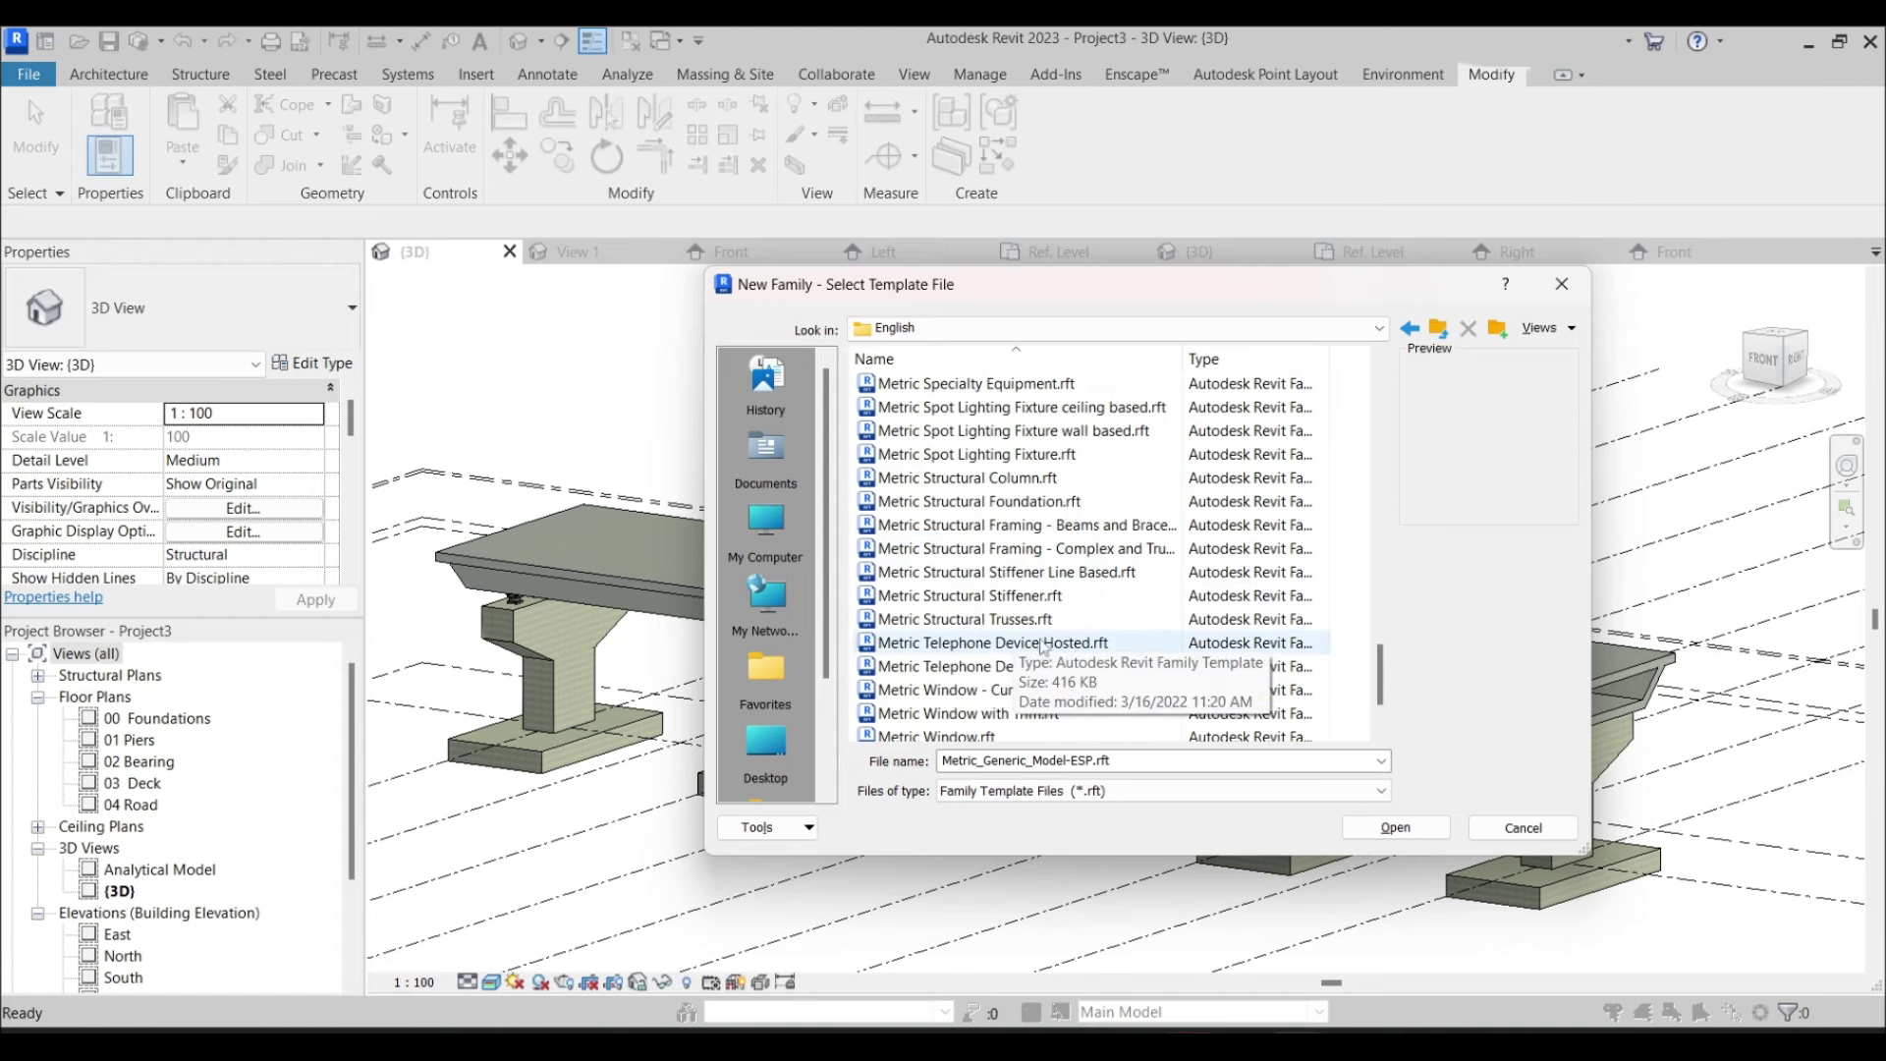
{"action": "left_click", "coordinate": [1041, 527]}
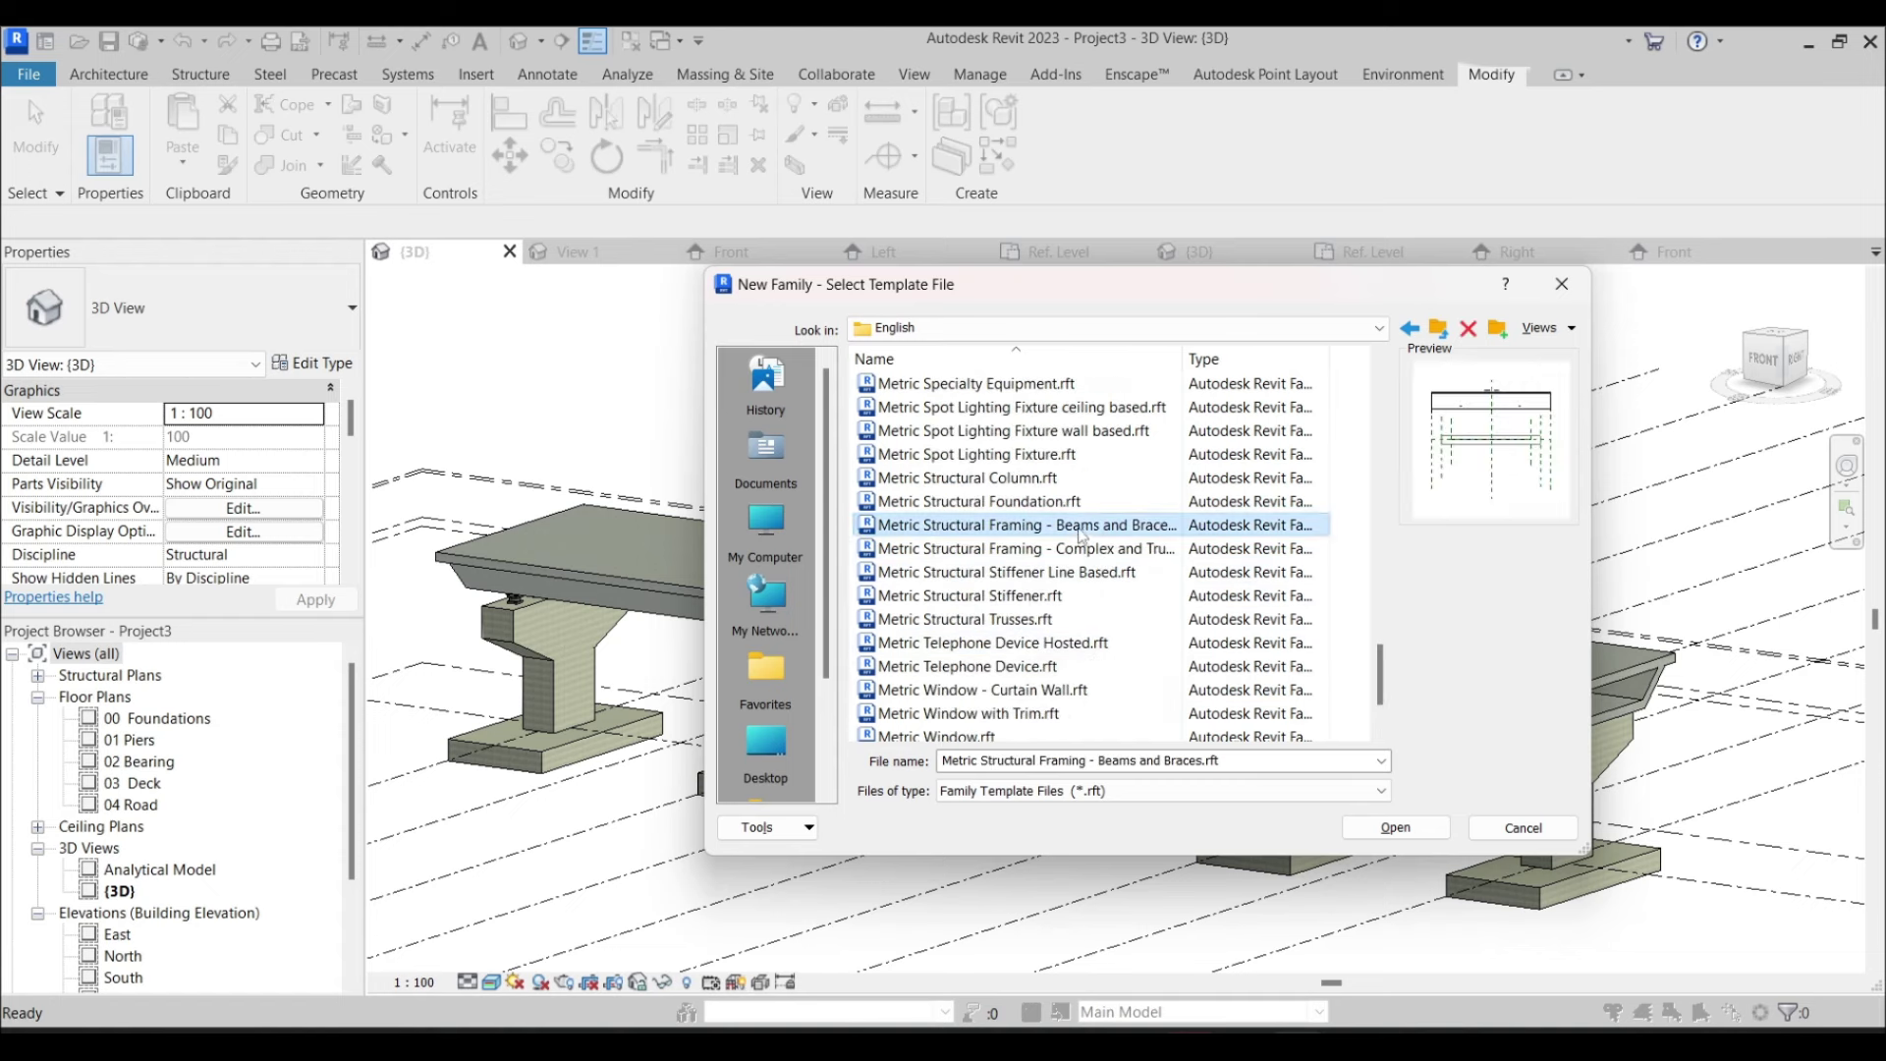
{"action": "left_click", "coordinate": [1389, 828]}
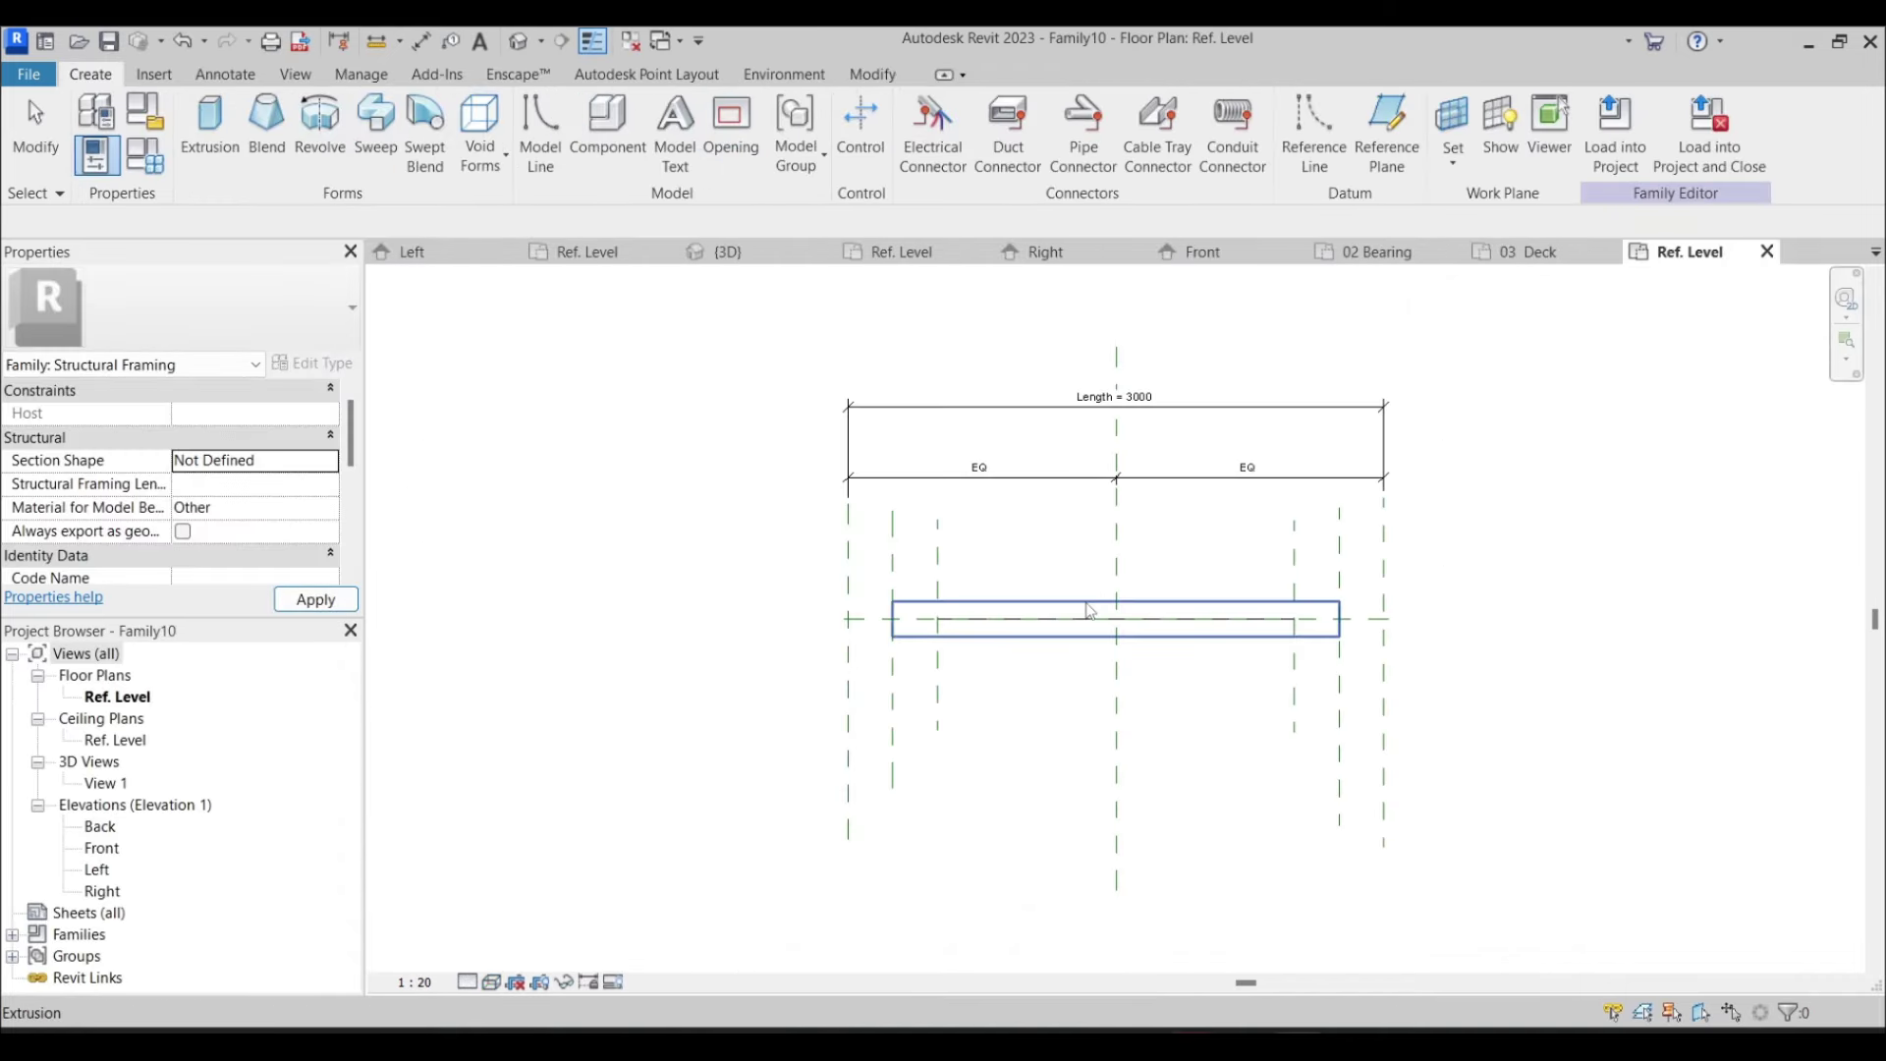
Delete the default beam extrusion and the spare reference plane in Ref. Level
{"action": "left_click", "coordinate": [1088, 603]}
{"action": "key", "text": "Delete"}
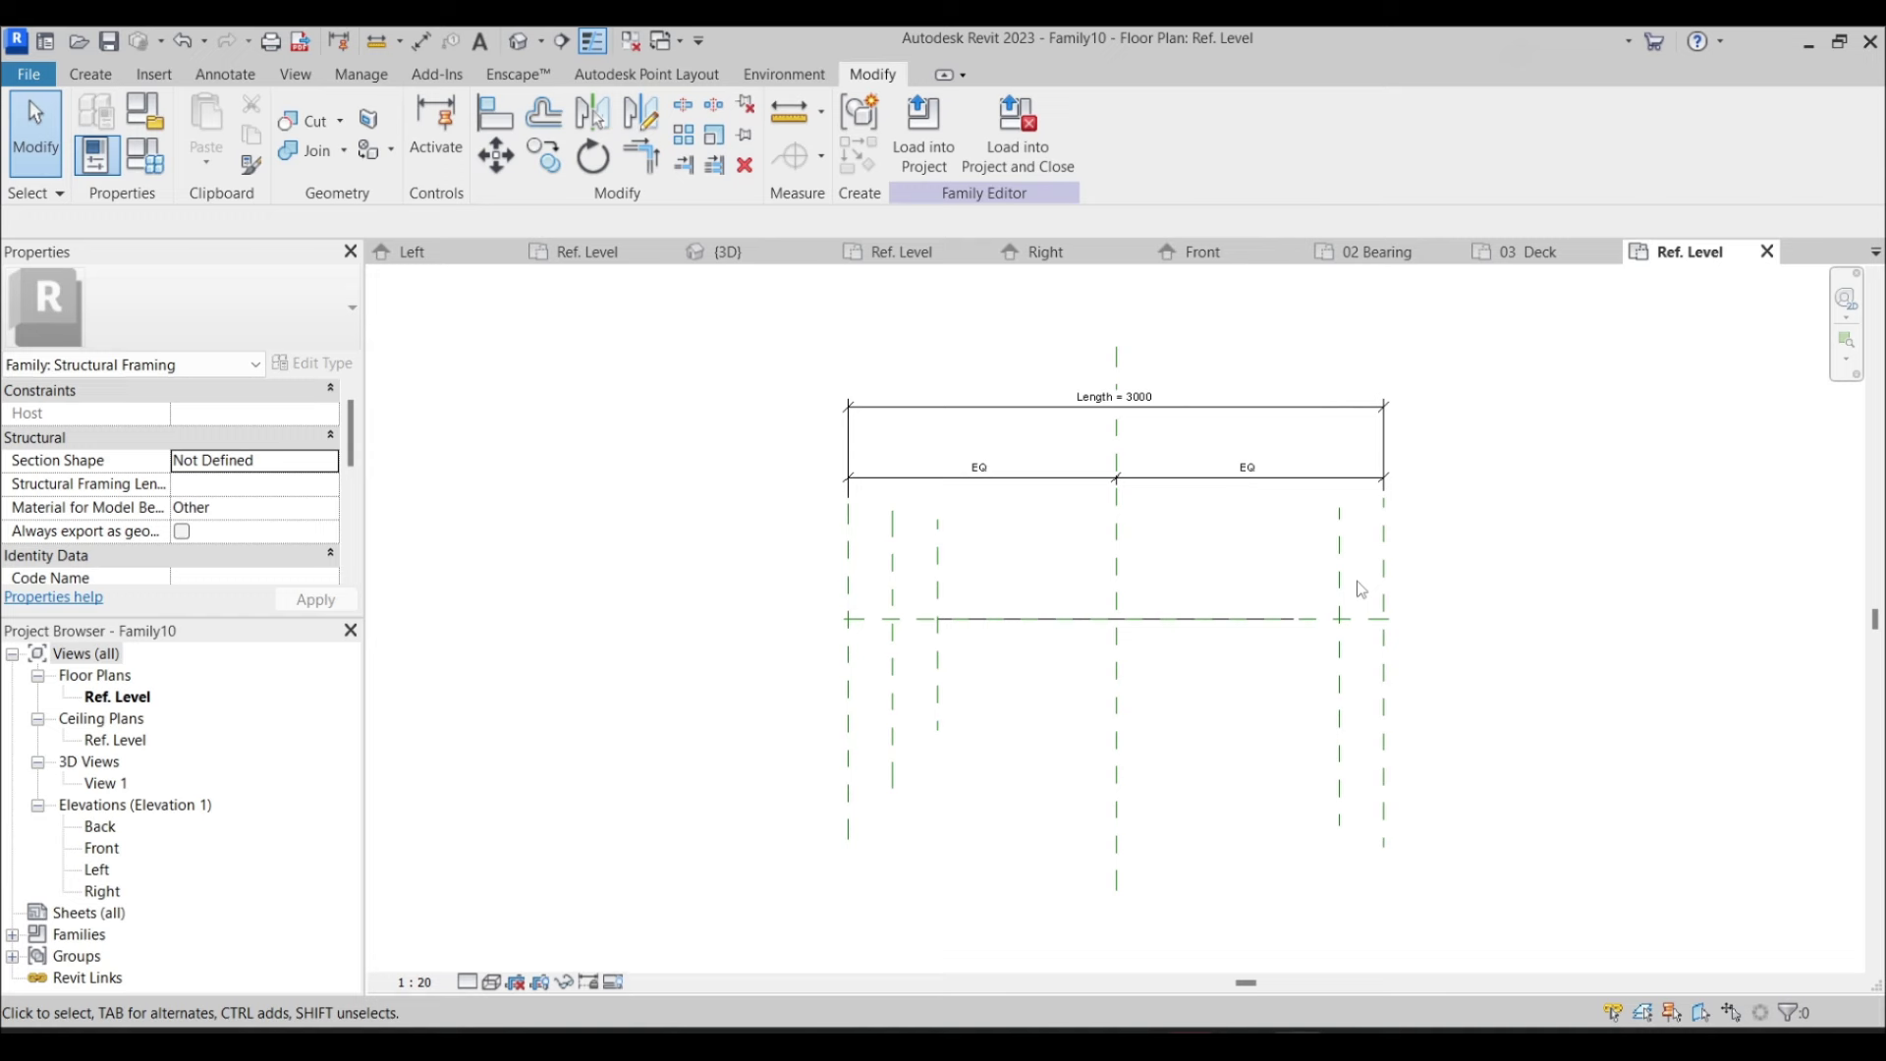
{"action": "left_click", "coordinate": [936, 587]}
{"action": "key", "text": "Delete"}
Open the family's Right elevation view
{"action": "double_click", "coordinate": [103, 891]}
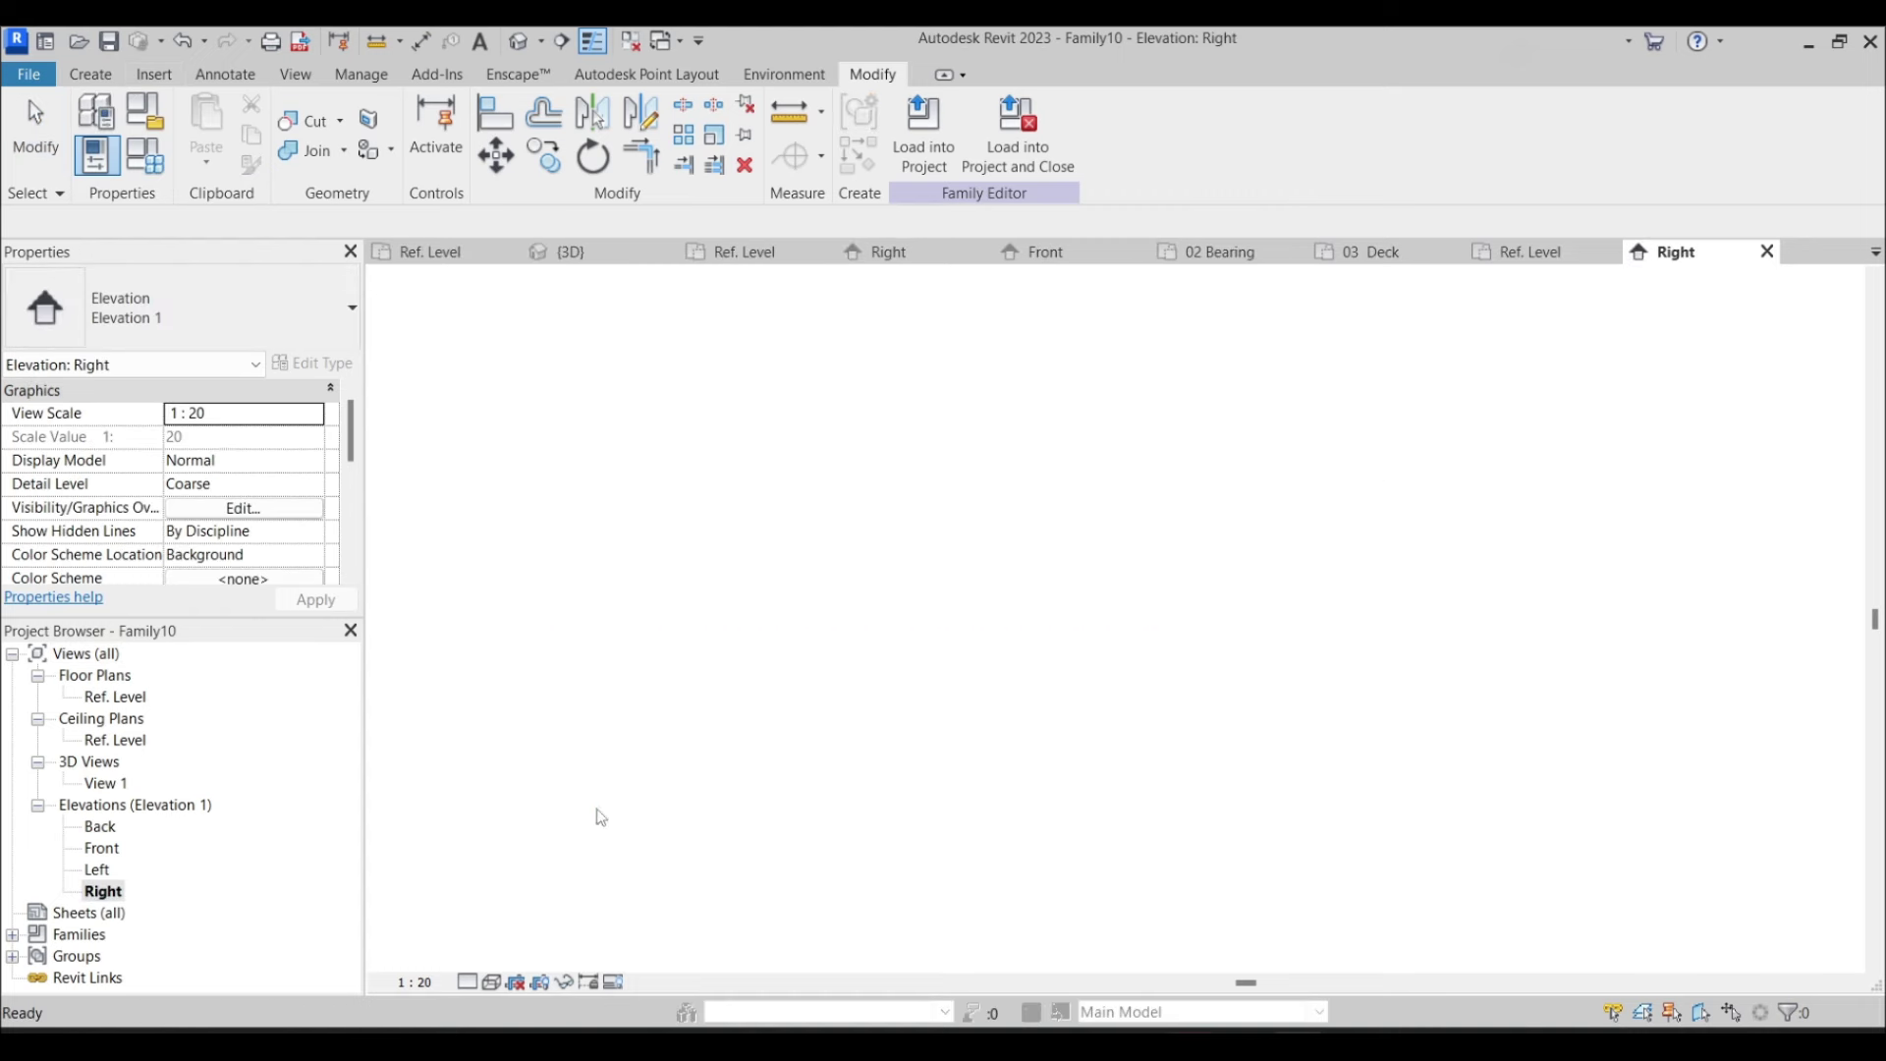
{"action": "scroll", "coordinate": [744, 461], "scroll_direction": "down", "scroll_amount": 1}
{"action": "middle_click_drag", "start_coordinate": [744, 462], "coordinate": [1103, 473]}
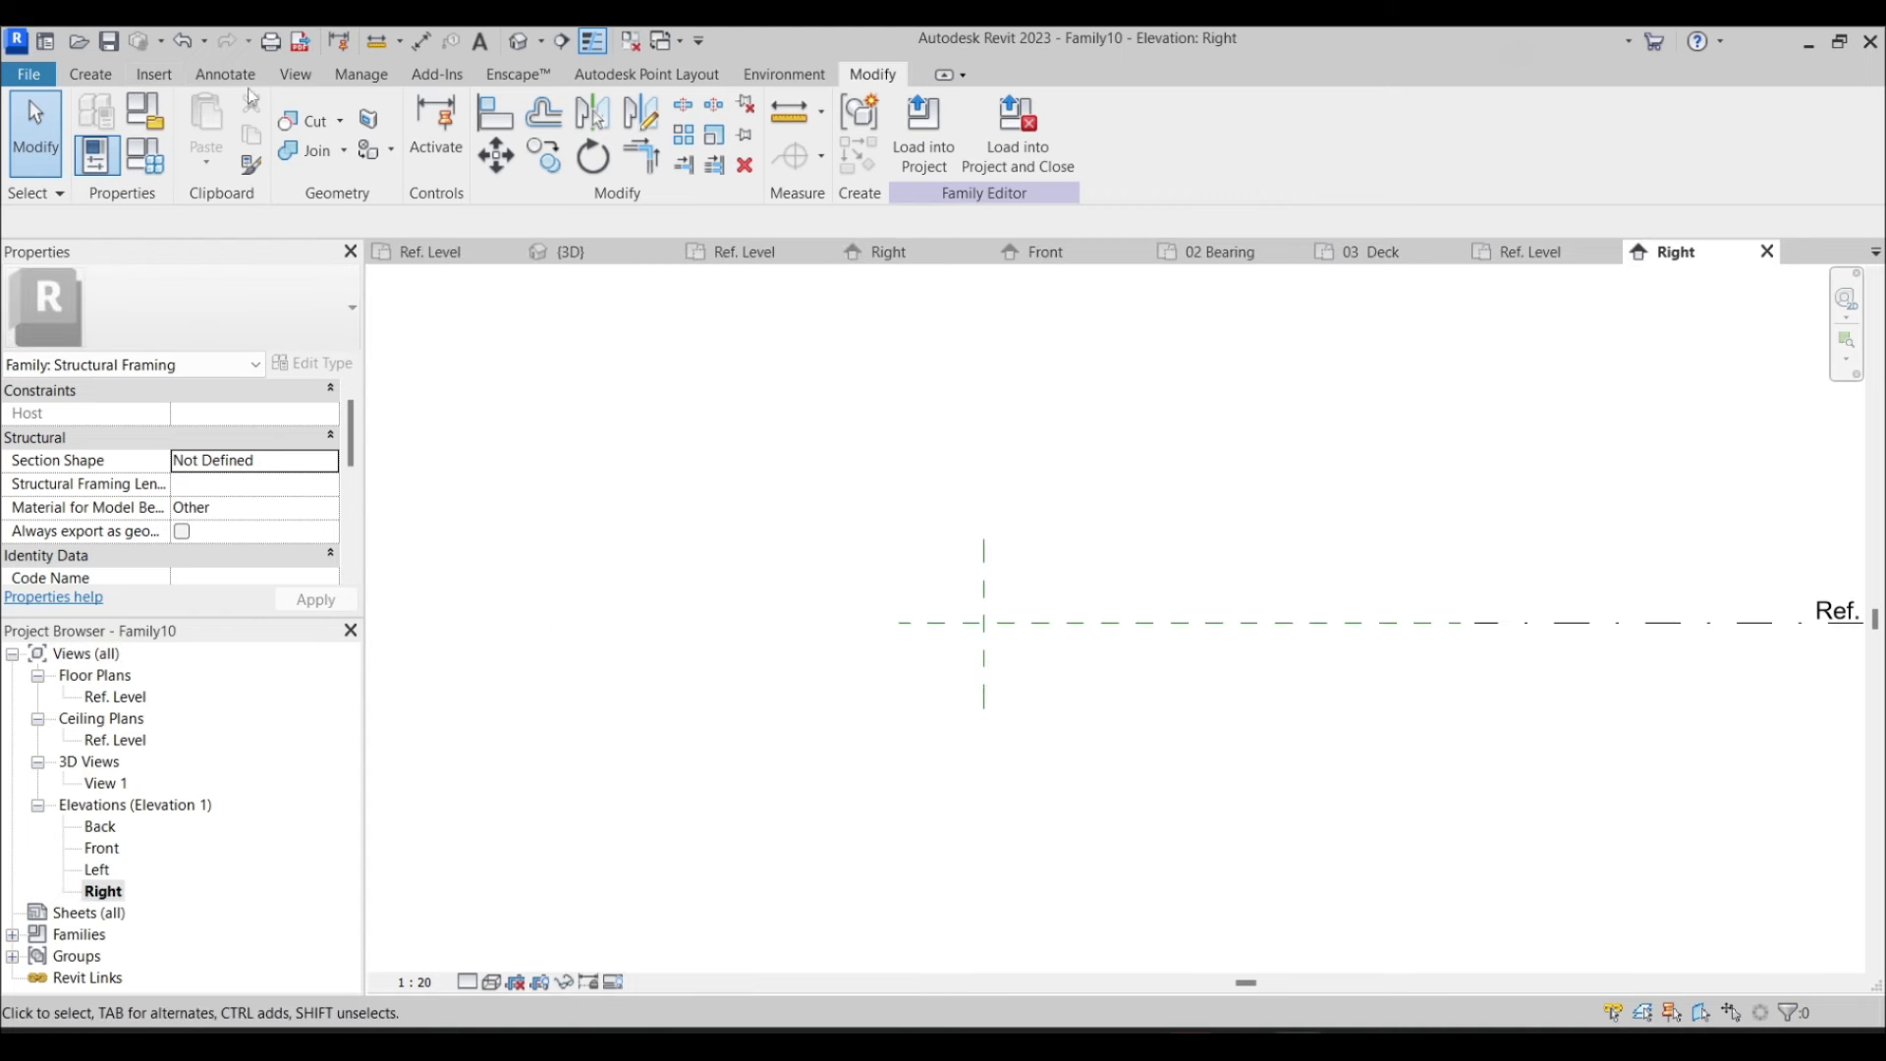
{"action": "left_click", "coordinate": [154, 74]}
Import Bridge parpet.dwg into the Right elevation
{"action": "left_click", "coordinate": [675, 143]}
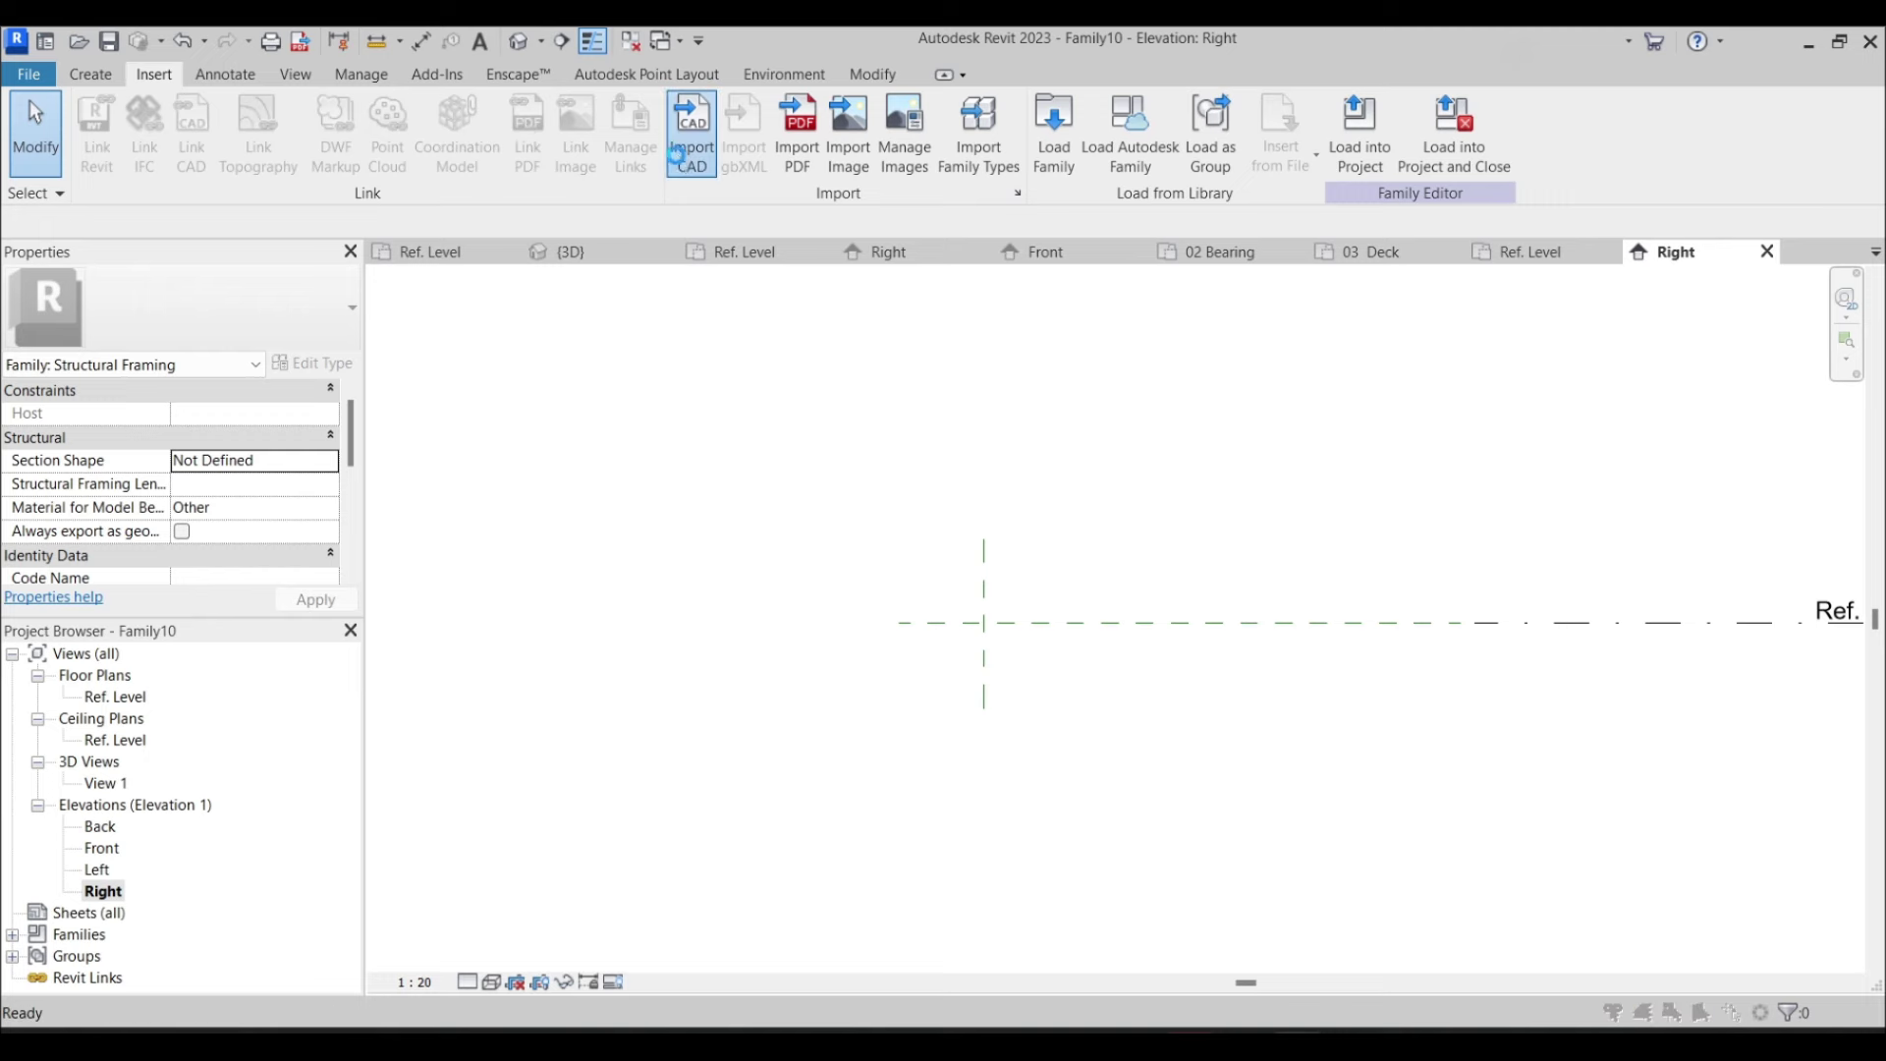
{"action": "left_click", "coordinate": [717, 333]}
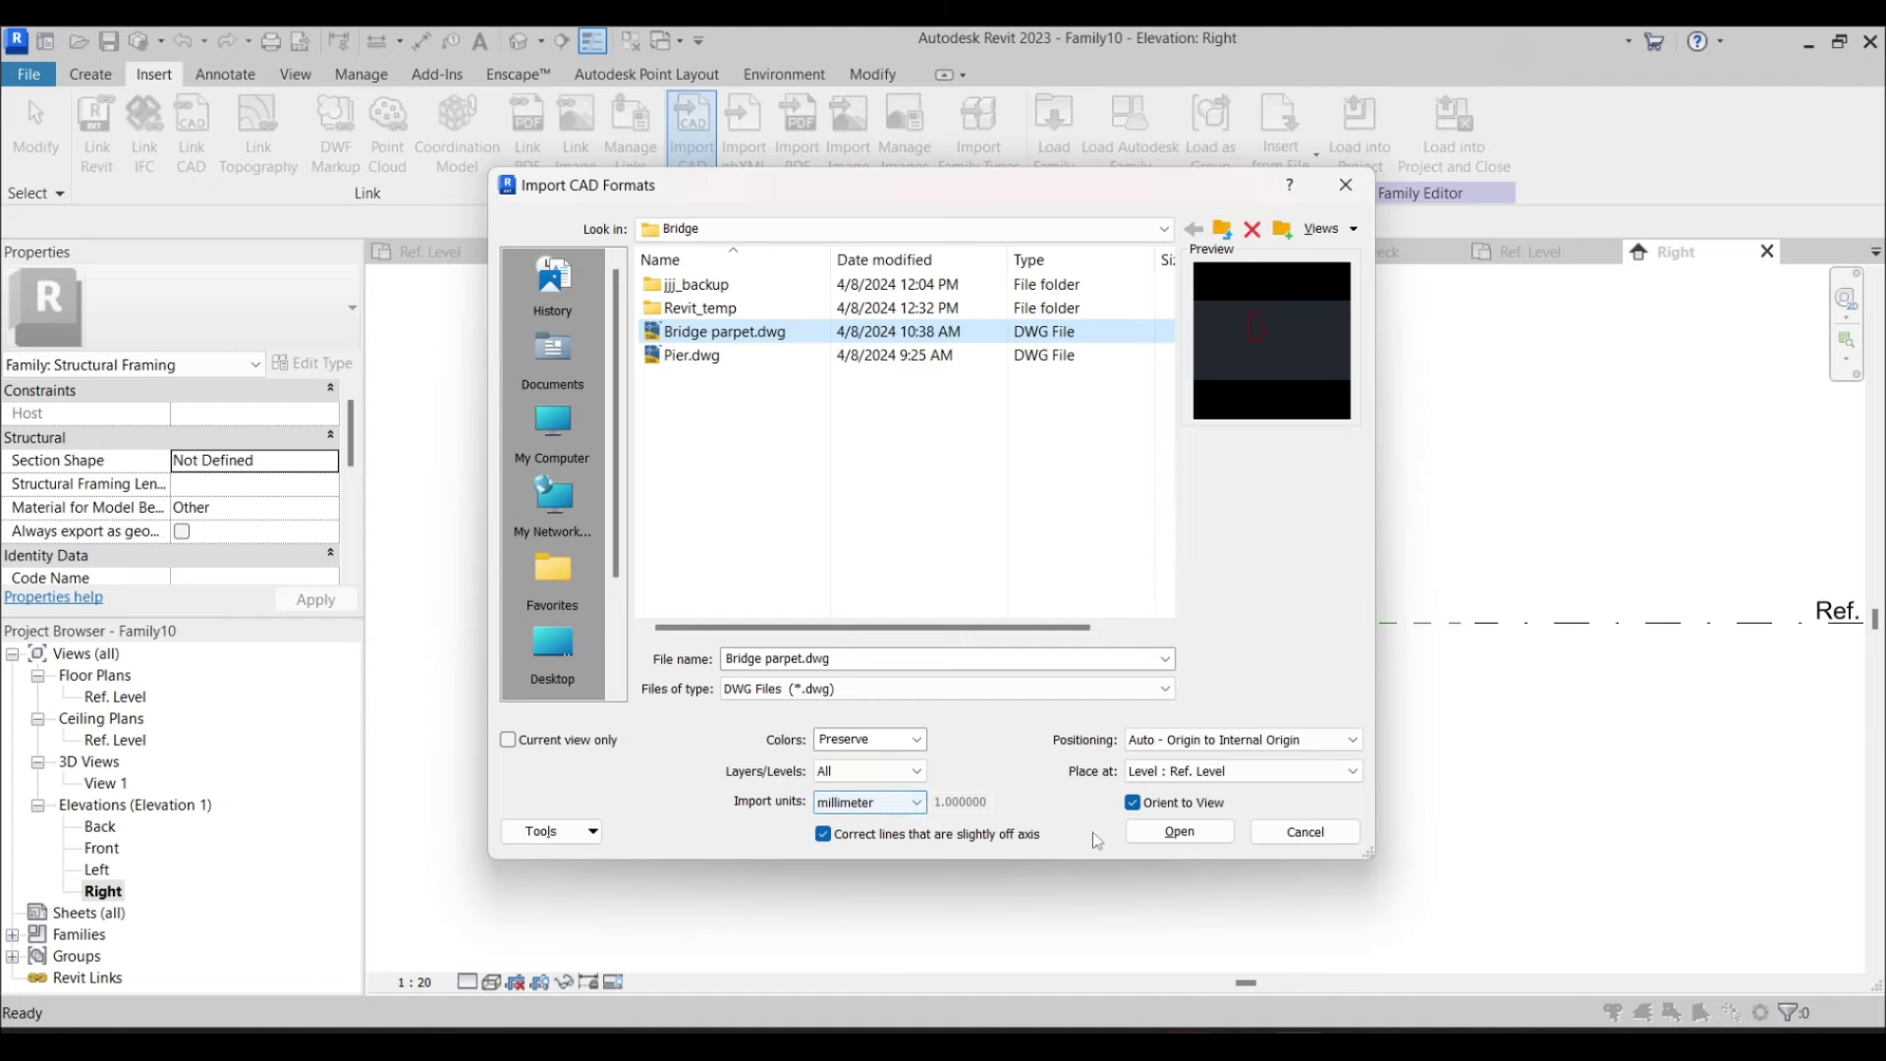
{"action": "left_click", "coordinate": [1159, 838]}
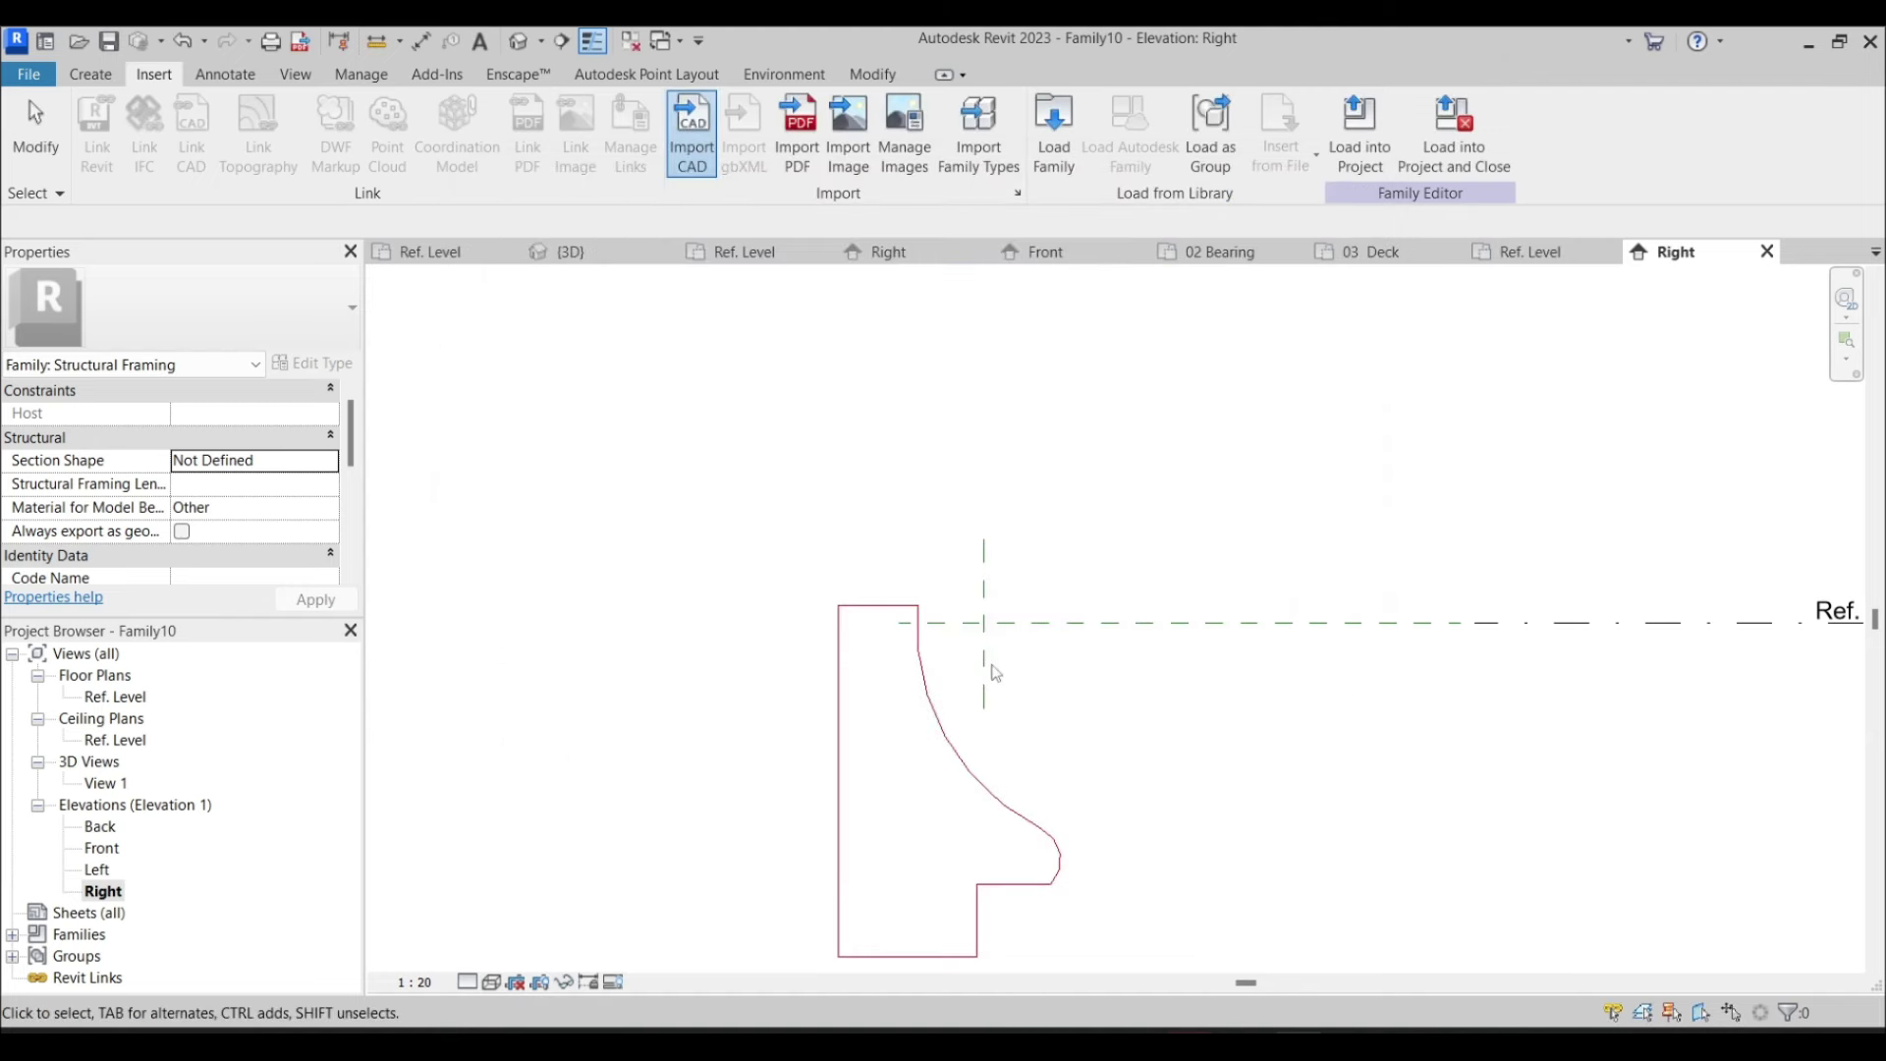
Unpin the imported profile and move (MV) its inner corner onto the reference-plane intersection
{"action": "left_click", "coordinate": [1002, 729]}
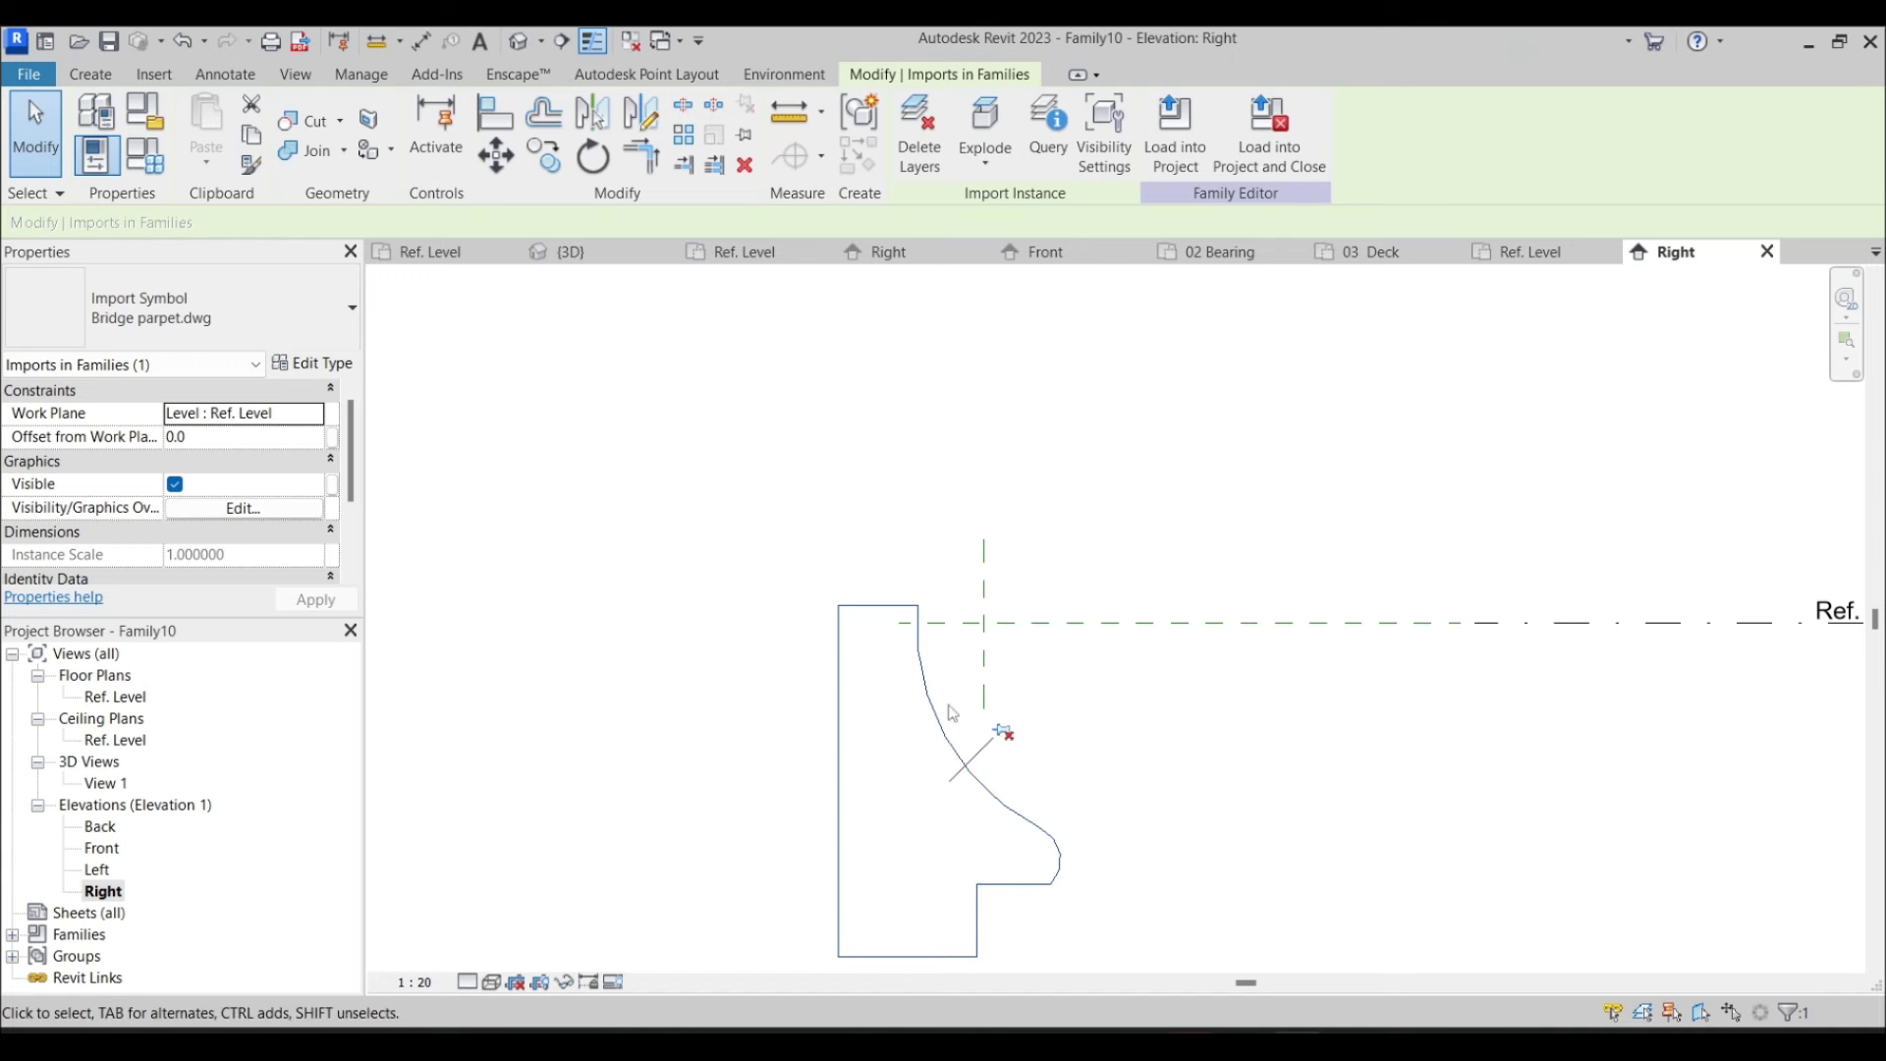
{"action": "key", "text": "m"}
{"action": "key", "text": "v"}
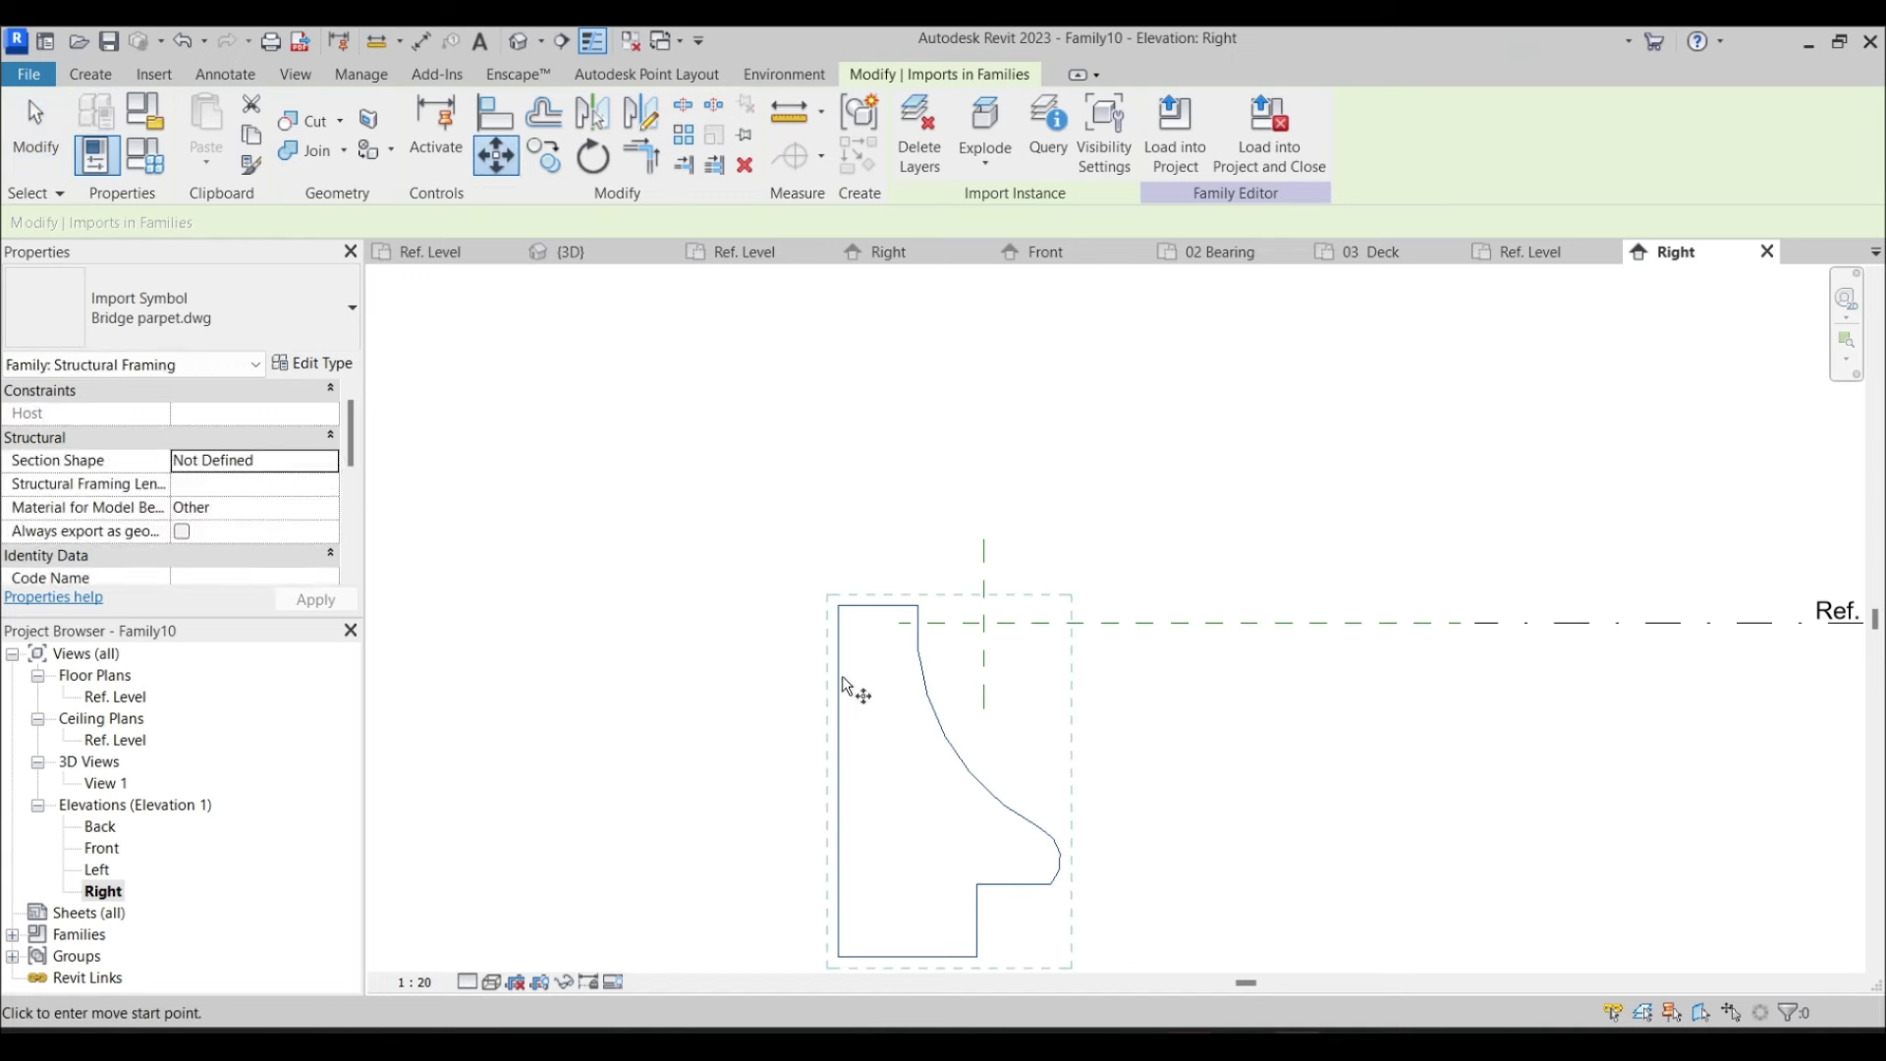
{"action": "left_click", "coordinate": [980, 885]}
{"action": "left_click", "coordinate": [981, 622]}
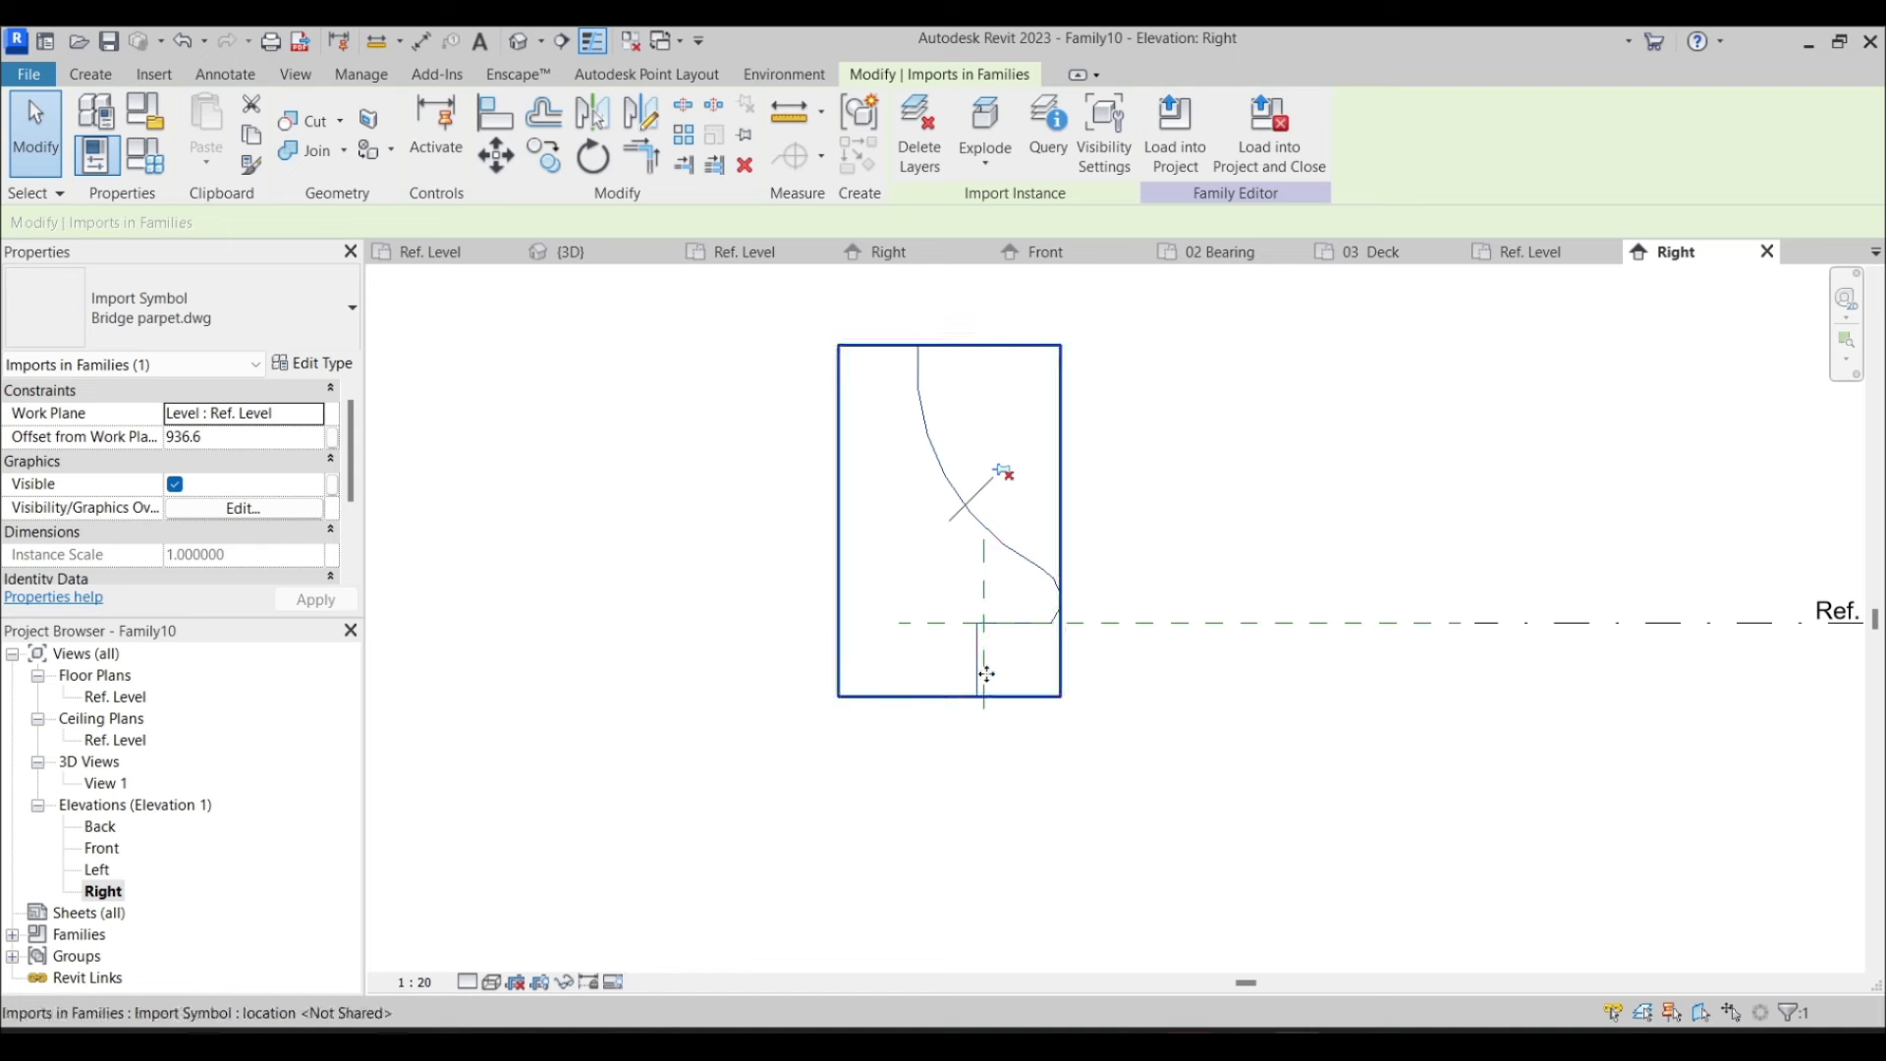
{"action": "left_click", "coordinate": [893, 514]}
{"action": "left_click", "coordinate": [108, 74]}
{"action": "left_click", "coordinate": [210, 133]}
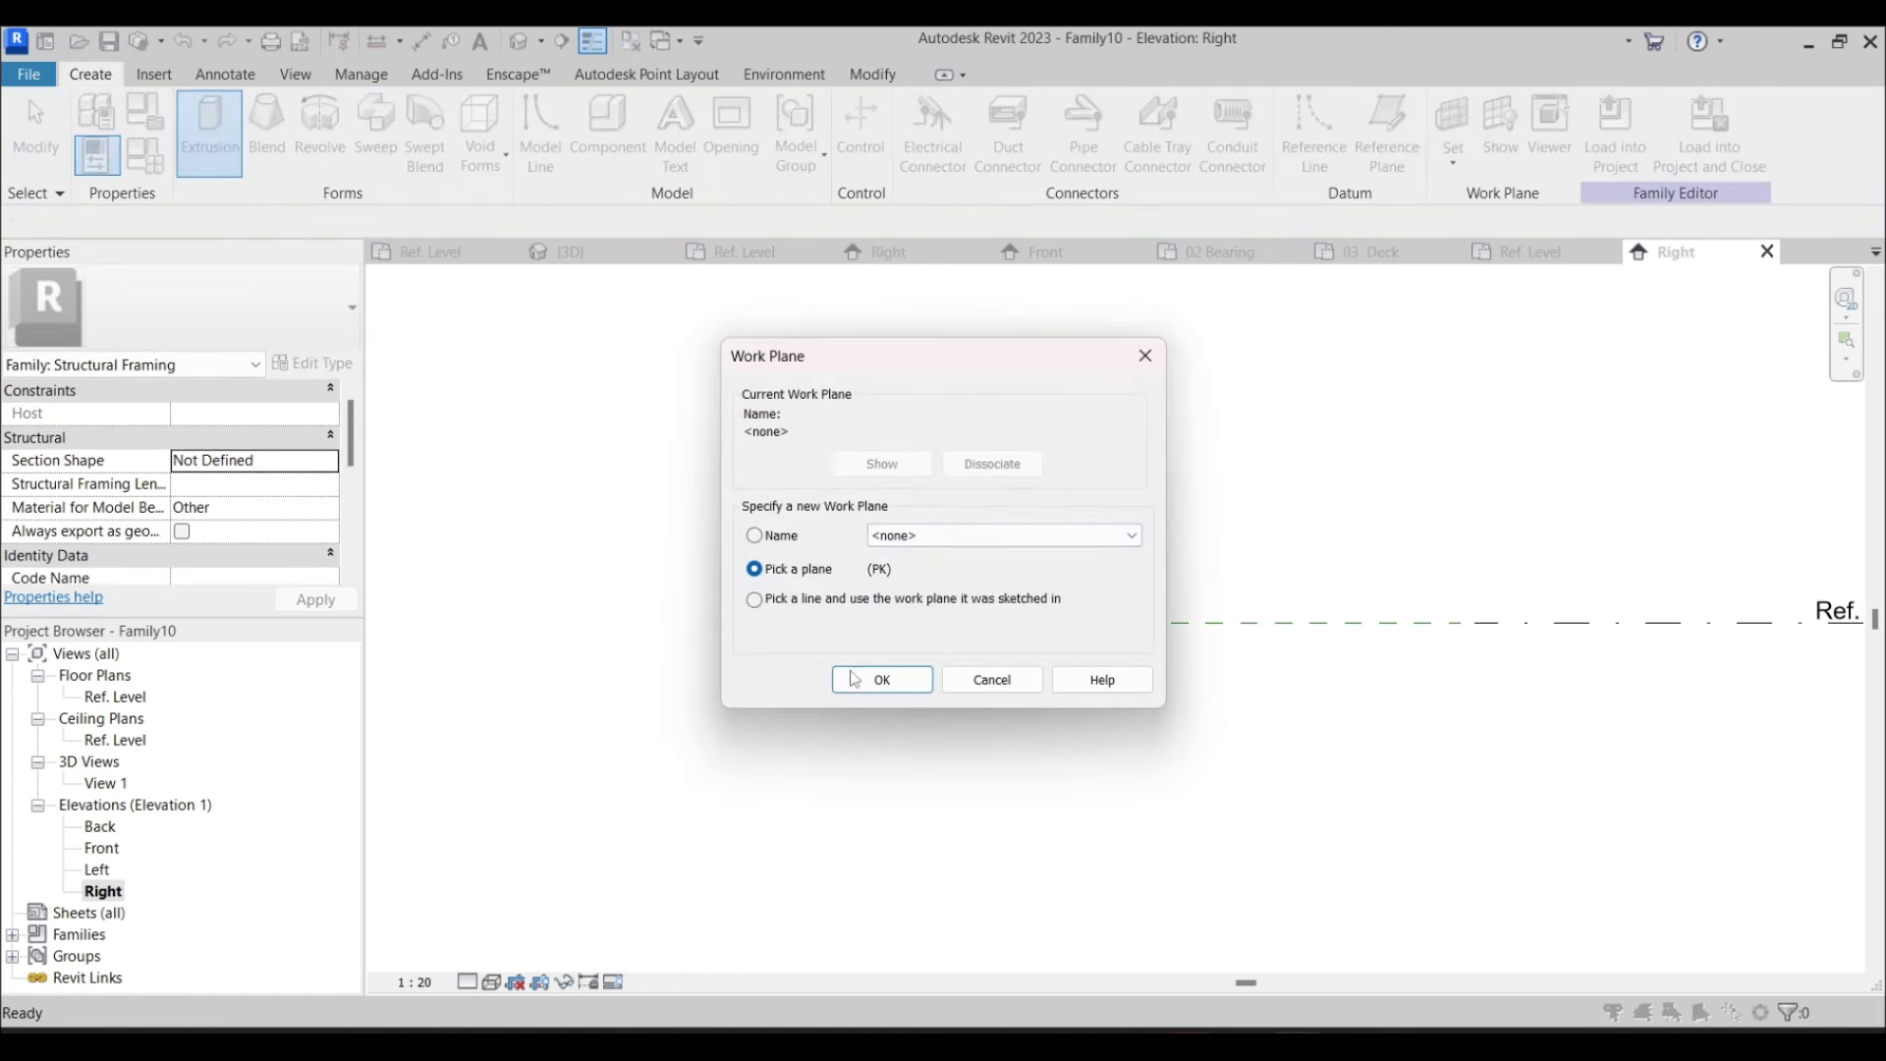
Set the extrusion work plane to Reference Plane : Right
{"action": "left_click", "coordinate": [868, 682]}
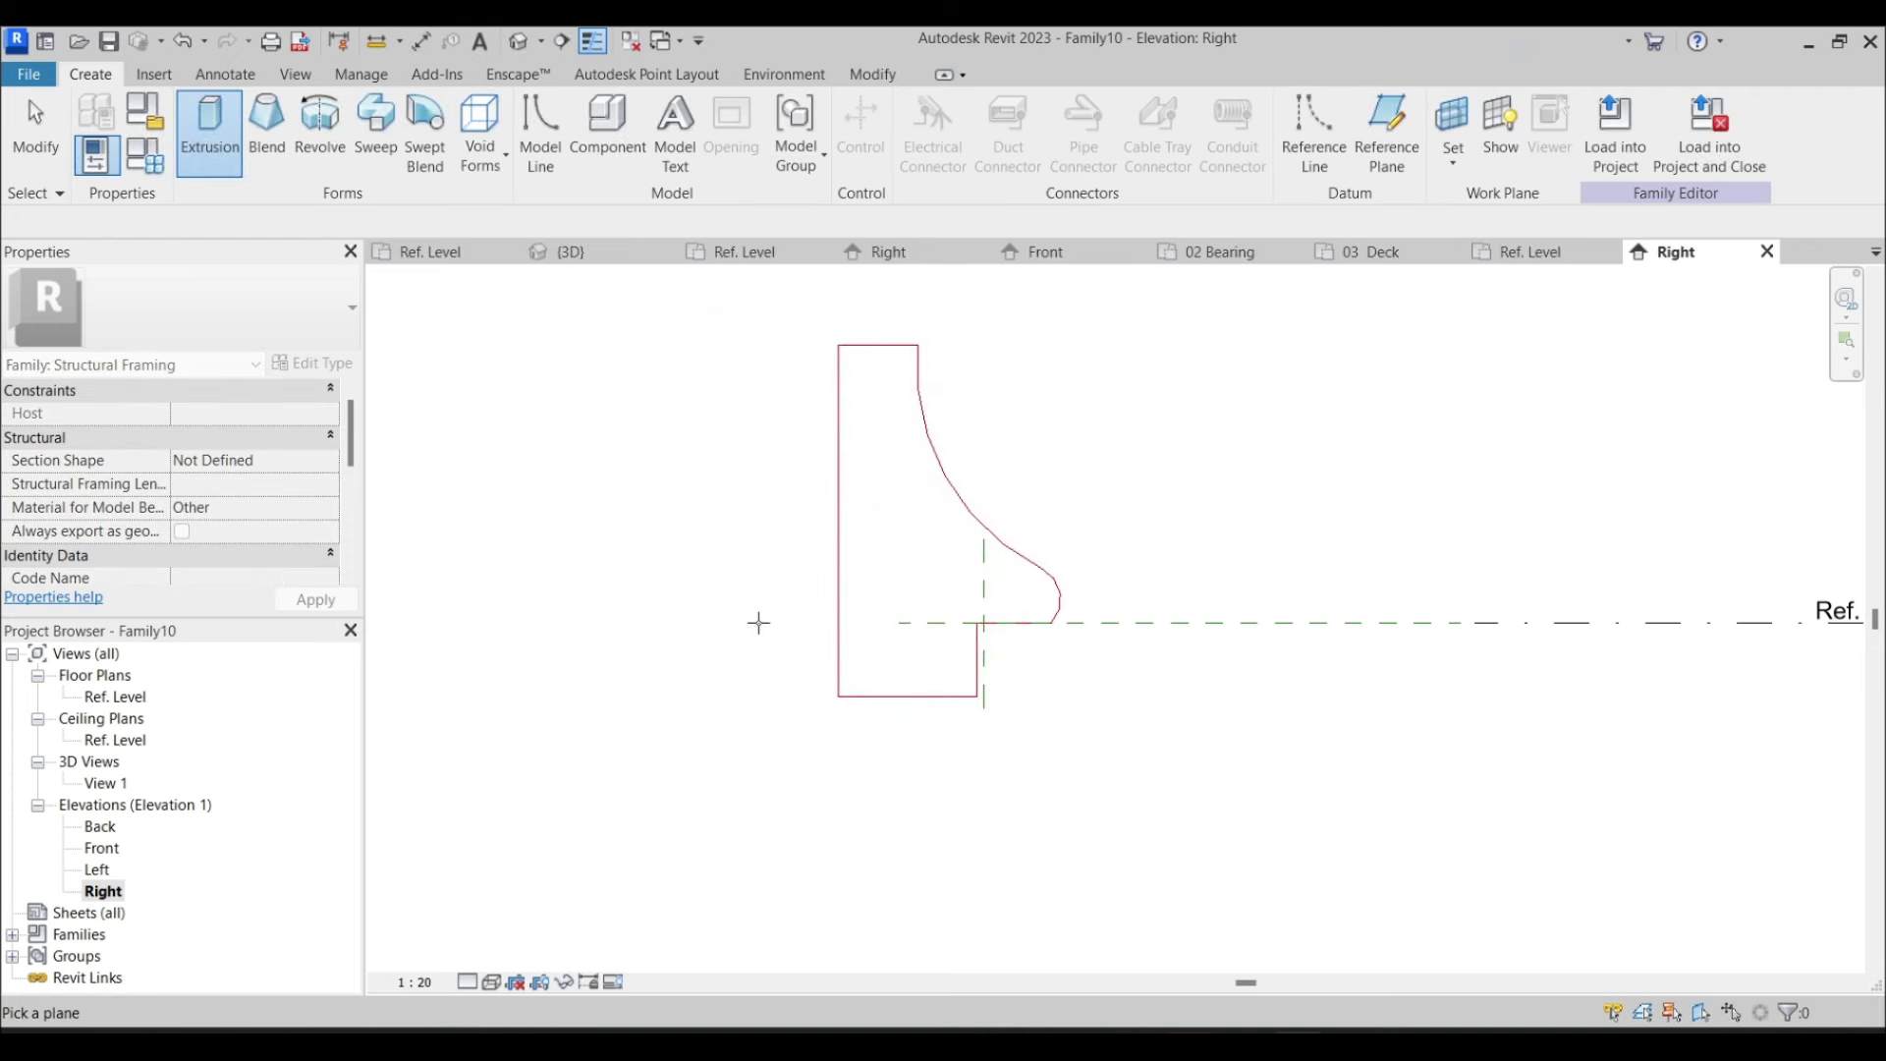
{"action": "left_click", "coordinate": [209, 132]}
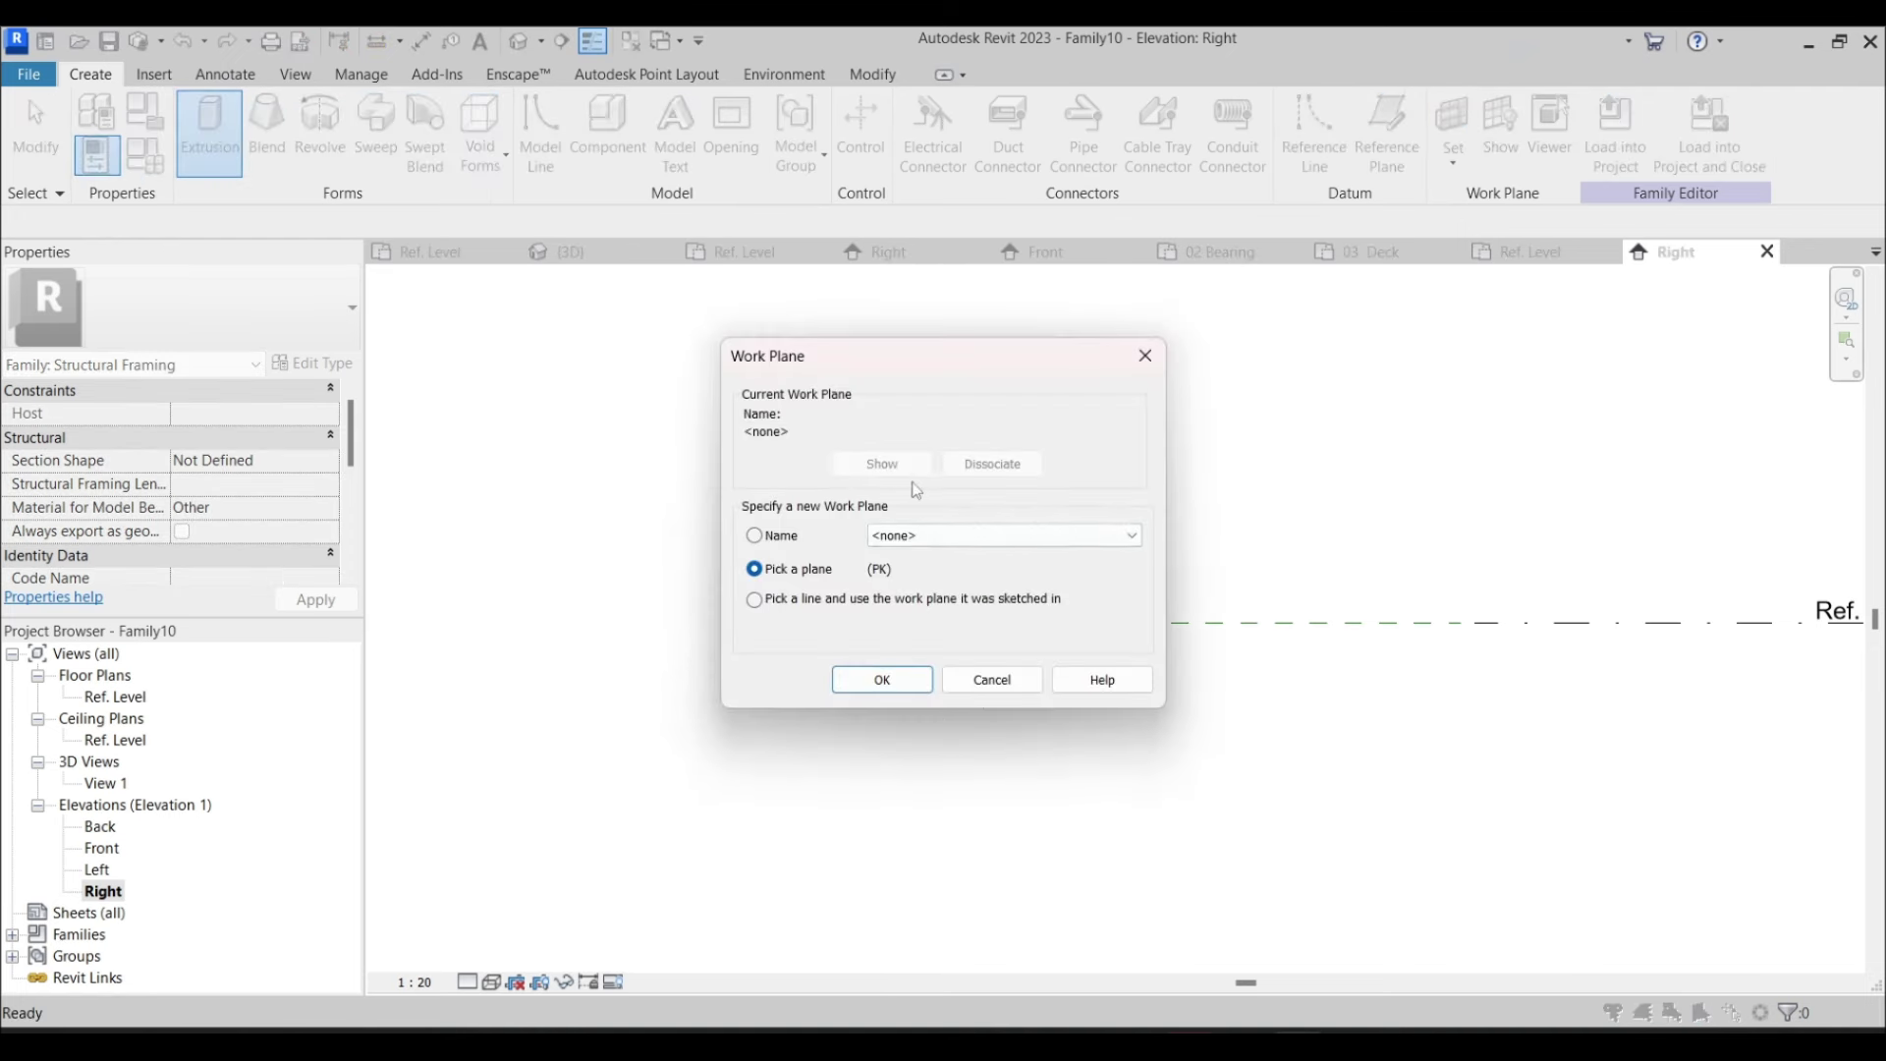
{"action": "left_click", "coordinate": [1003, 535]}
{"action": "left_click", "coordinate": [938, 650]}
{"action": "left_click", "coordinate": [882, 679]}
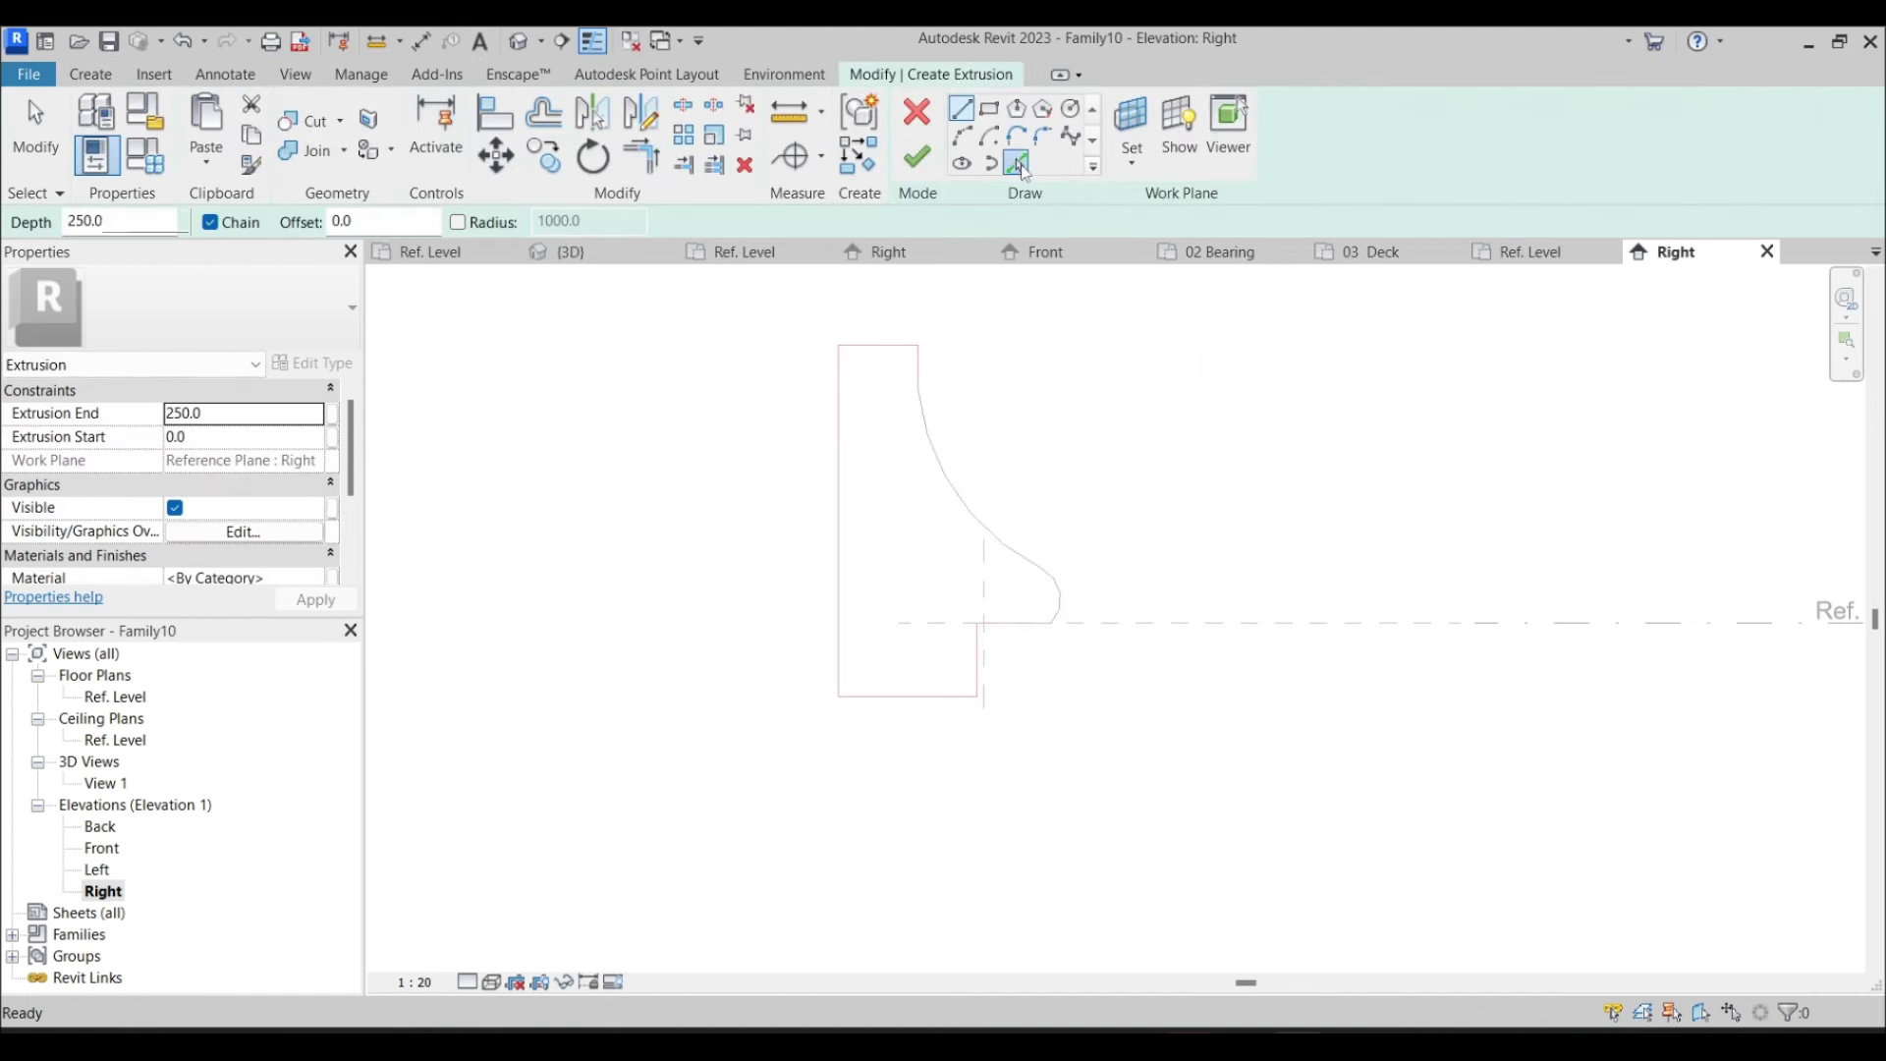
Trace the imported parapet outline with Pick Lines and finish the extrusion
{"action": "left_click", "coordinate": [1020, 165]}
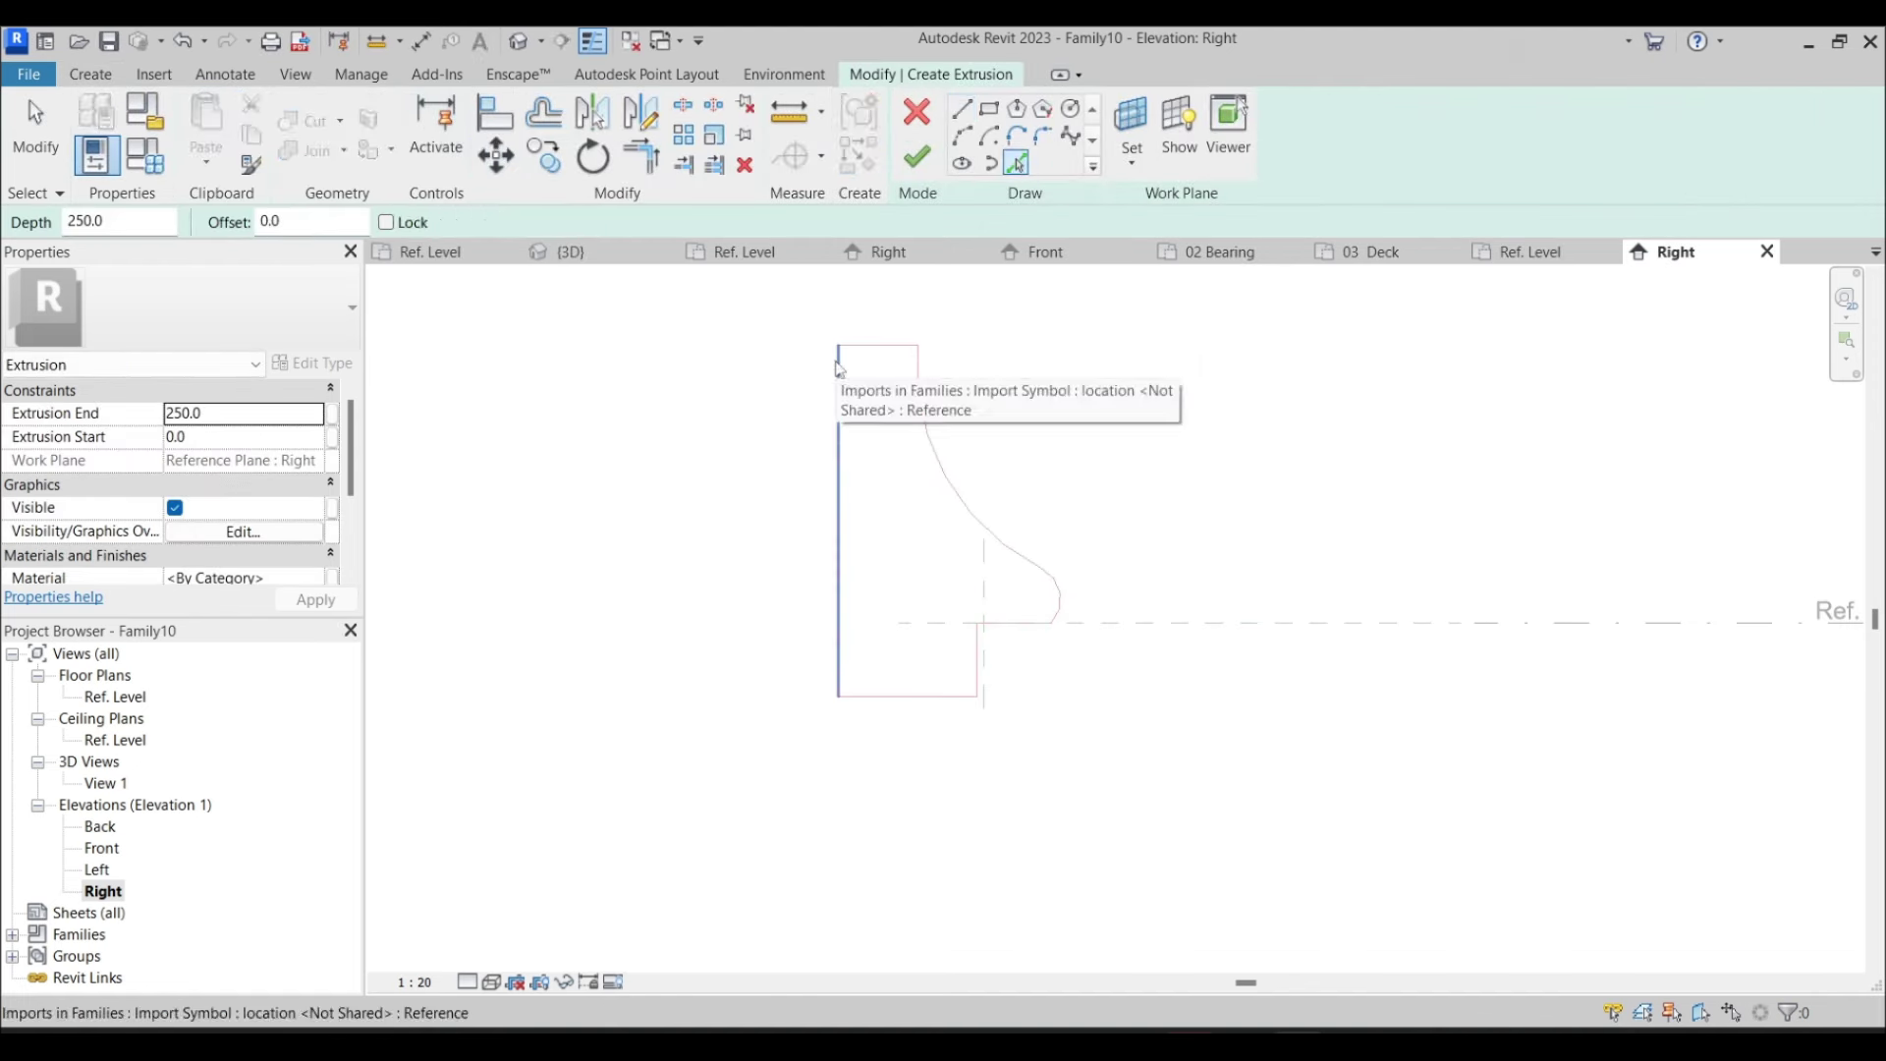
{"action": "key", "text": "Tab"}
{"action": "left_click", "coordinate": [840, 369]}
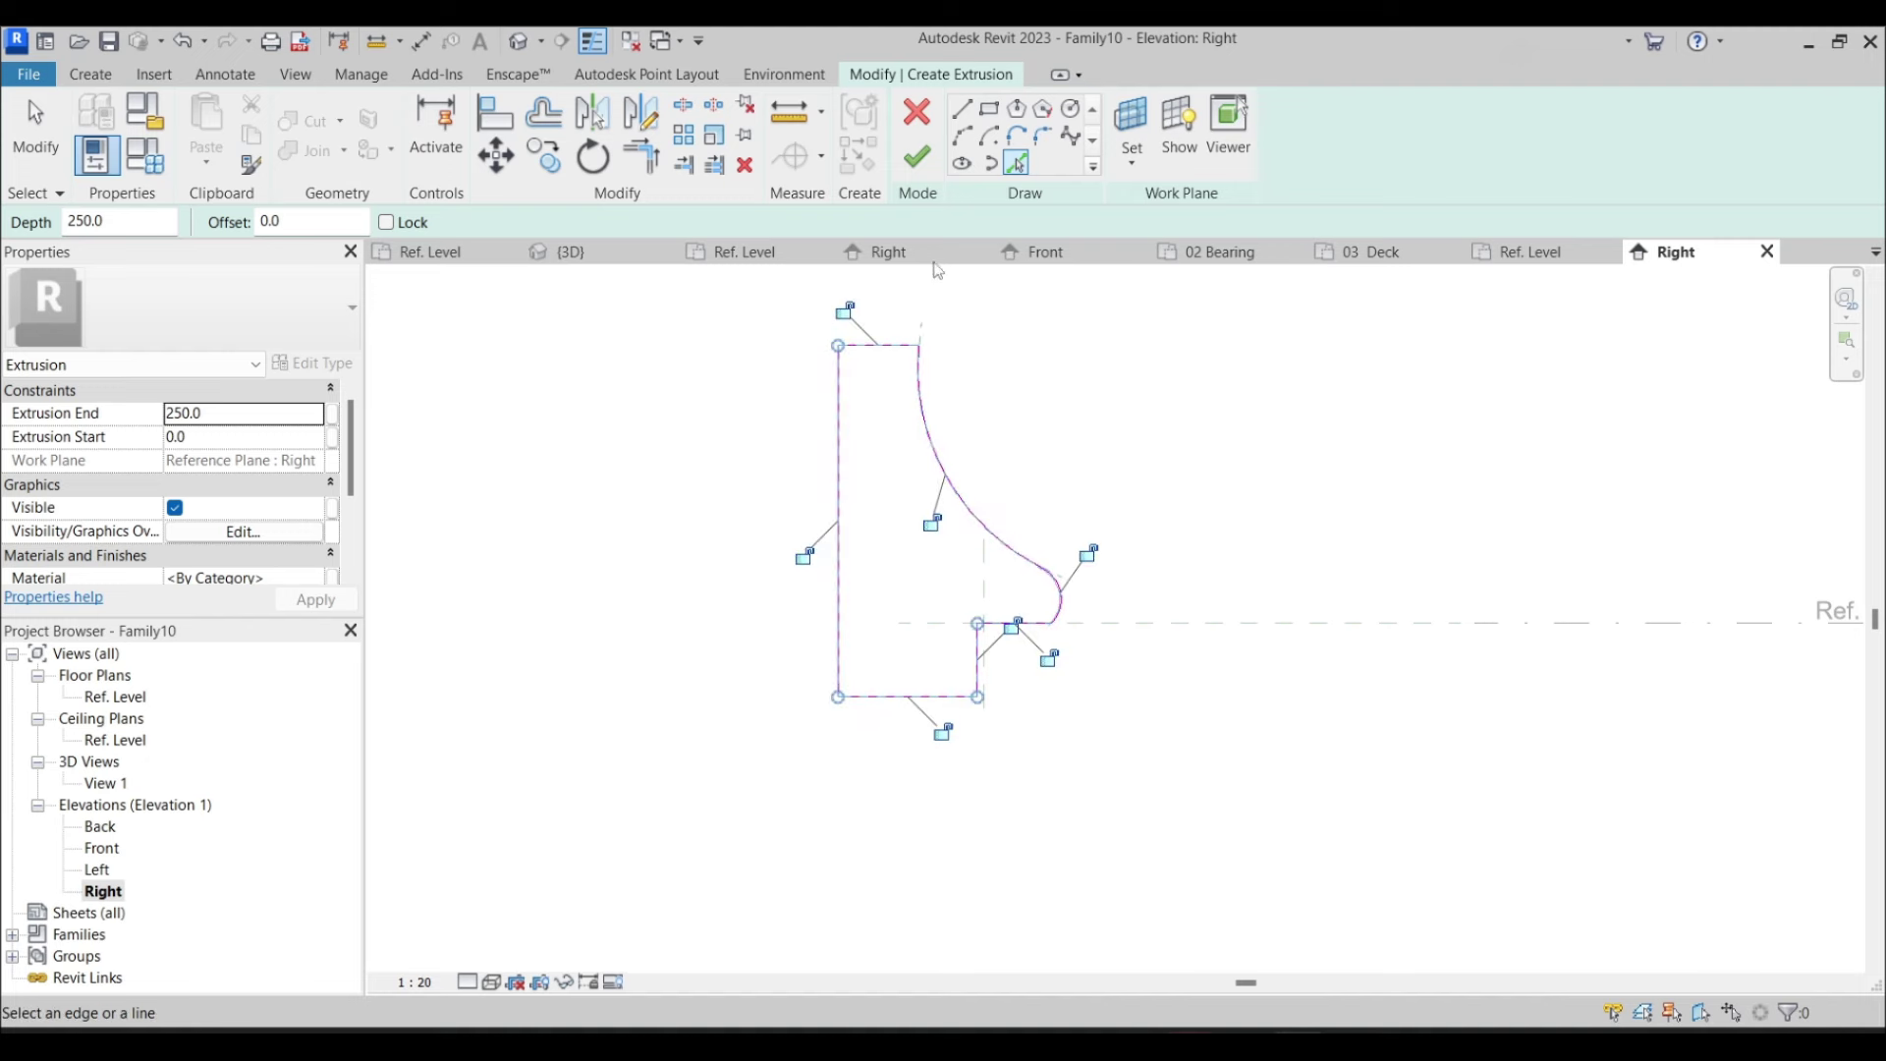
{"action": "left_click", "coordinate": [927, 169]}
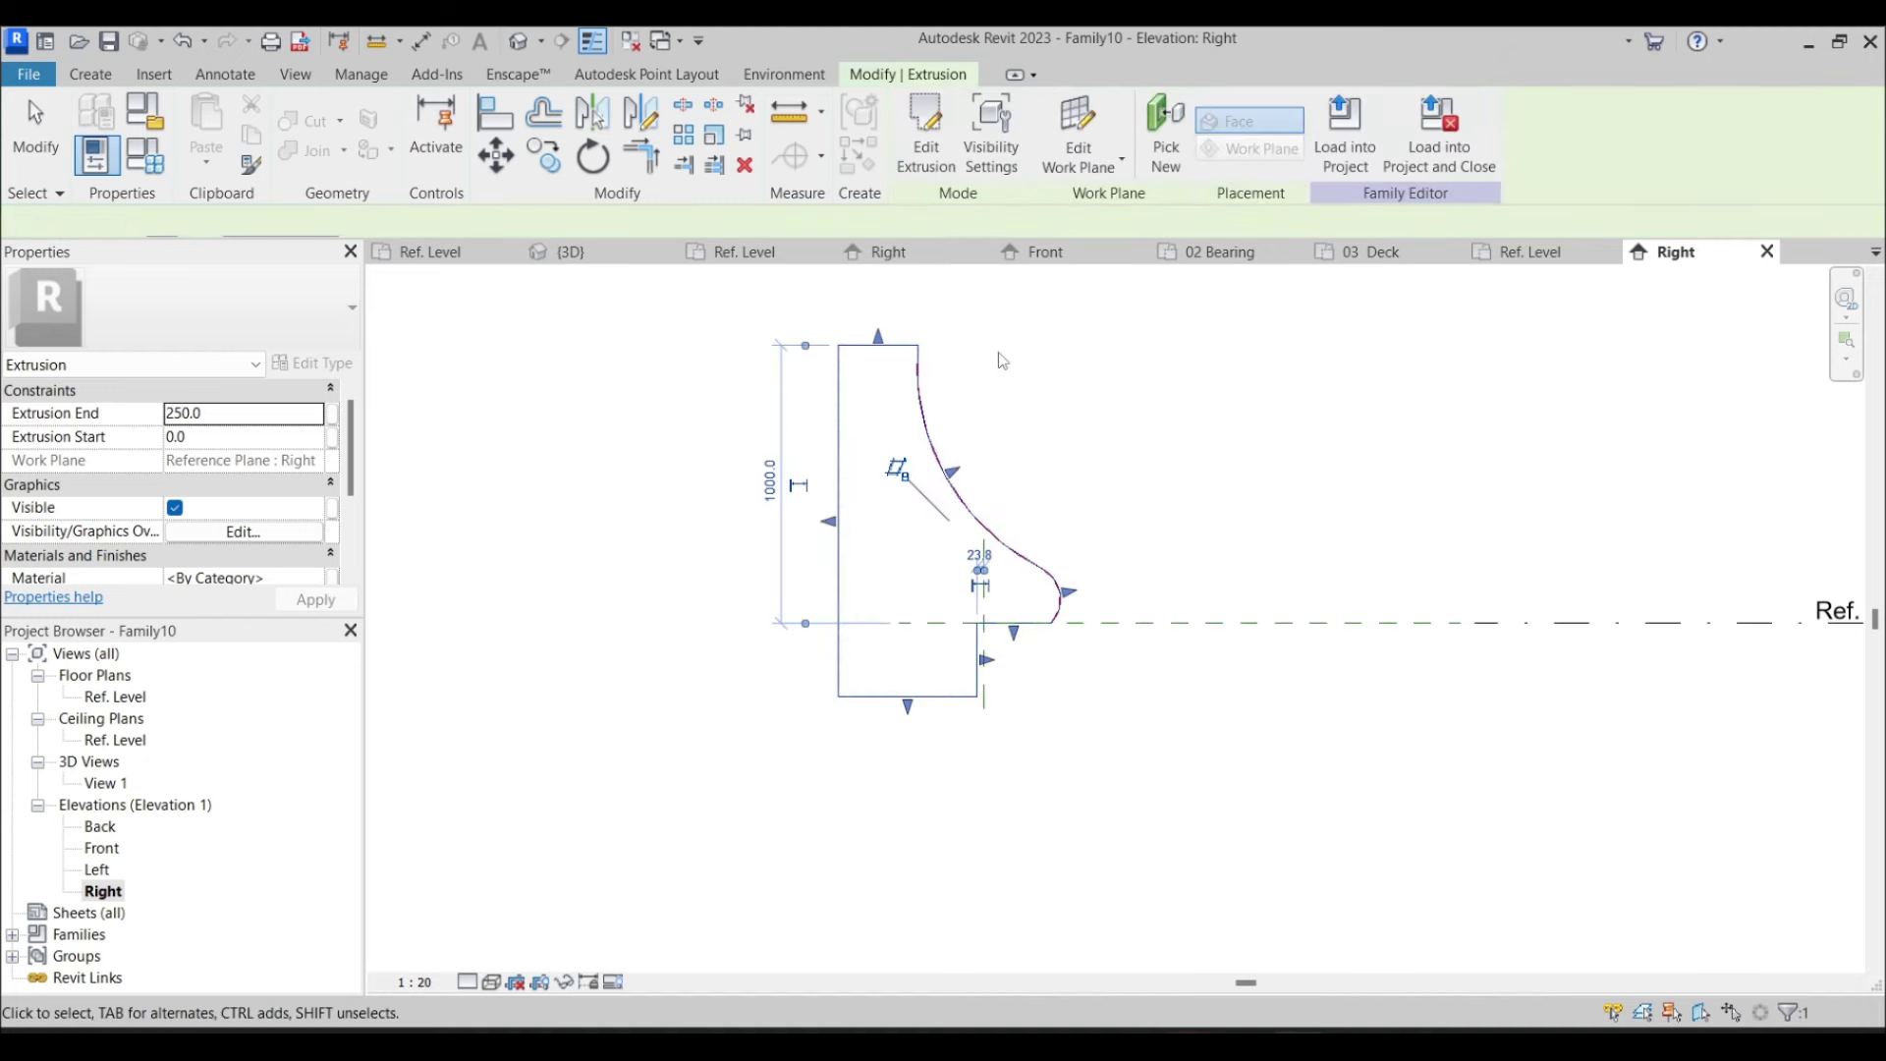
In Ref. Level, stretch the extrusion ends to the end planes and lock them
{"action": "double_click", "coordinate": [141, 701]}
{"action": "left_click_drag", "start_coordinate": [1328, 643], "coordinate": [843, 648]}
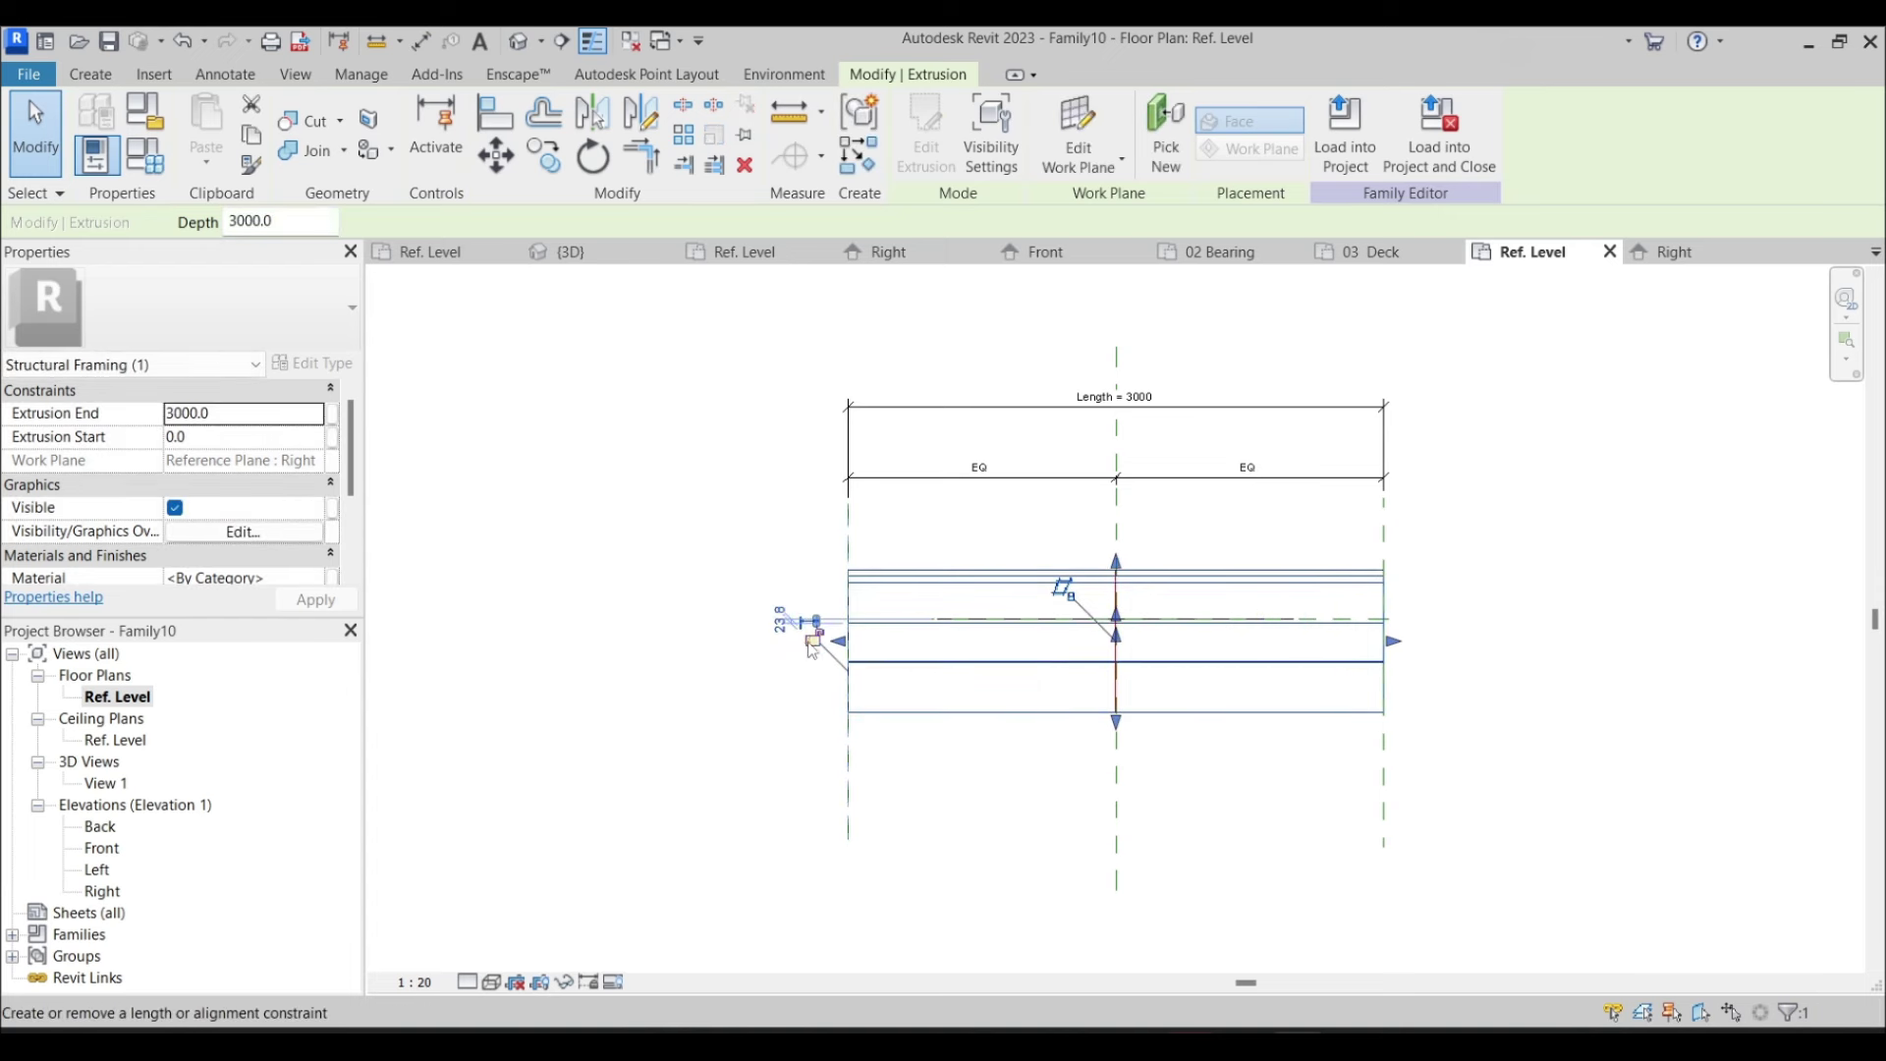
{"action": "mouse_move", "coordinate": [1394, 641]}
{"action": "left_mouse_down"}
{"action": "mouse_move", "coordinate": [1359, 656]}
{"action": "mouse_move", "coordinate": [1376, 657]}
{"action": "left_mouse_up"}
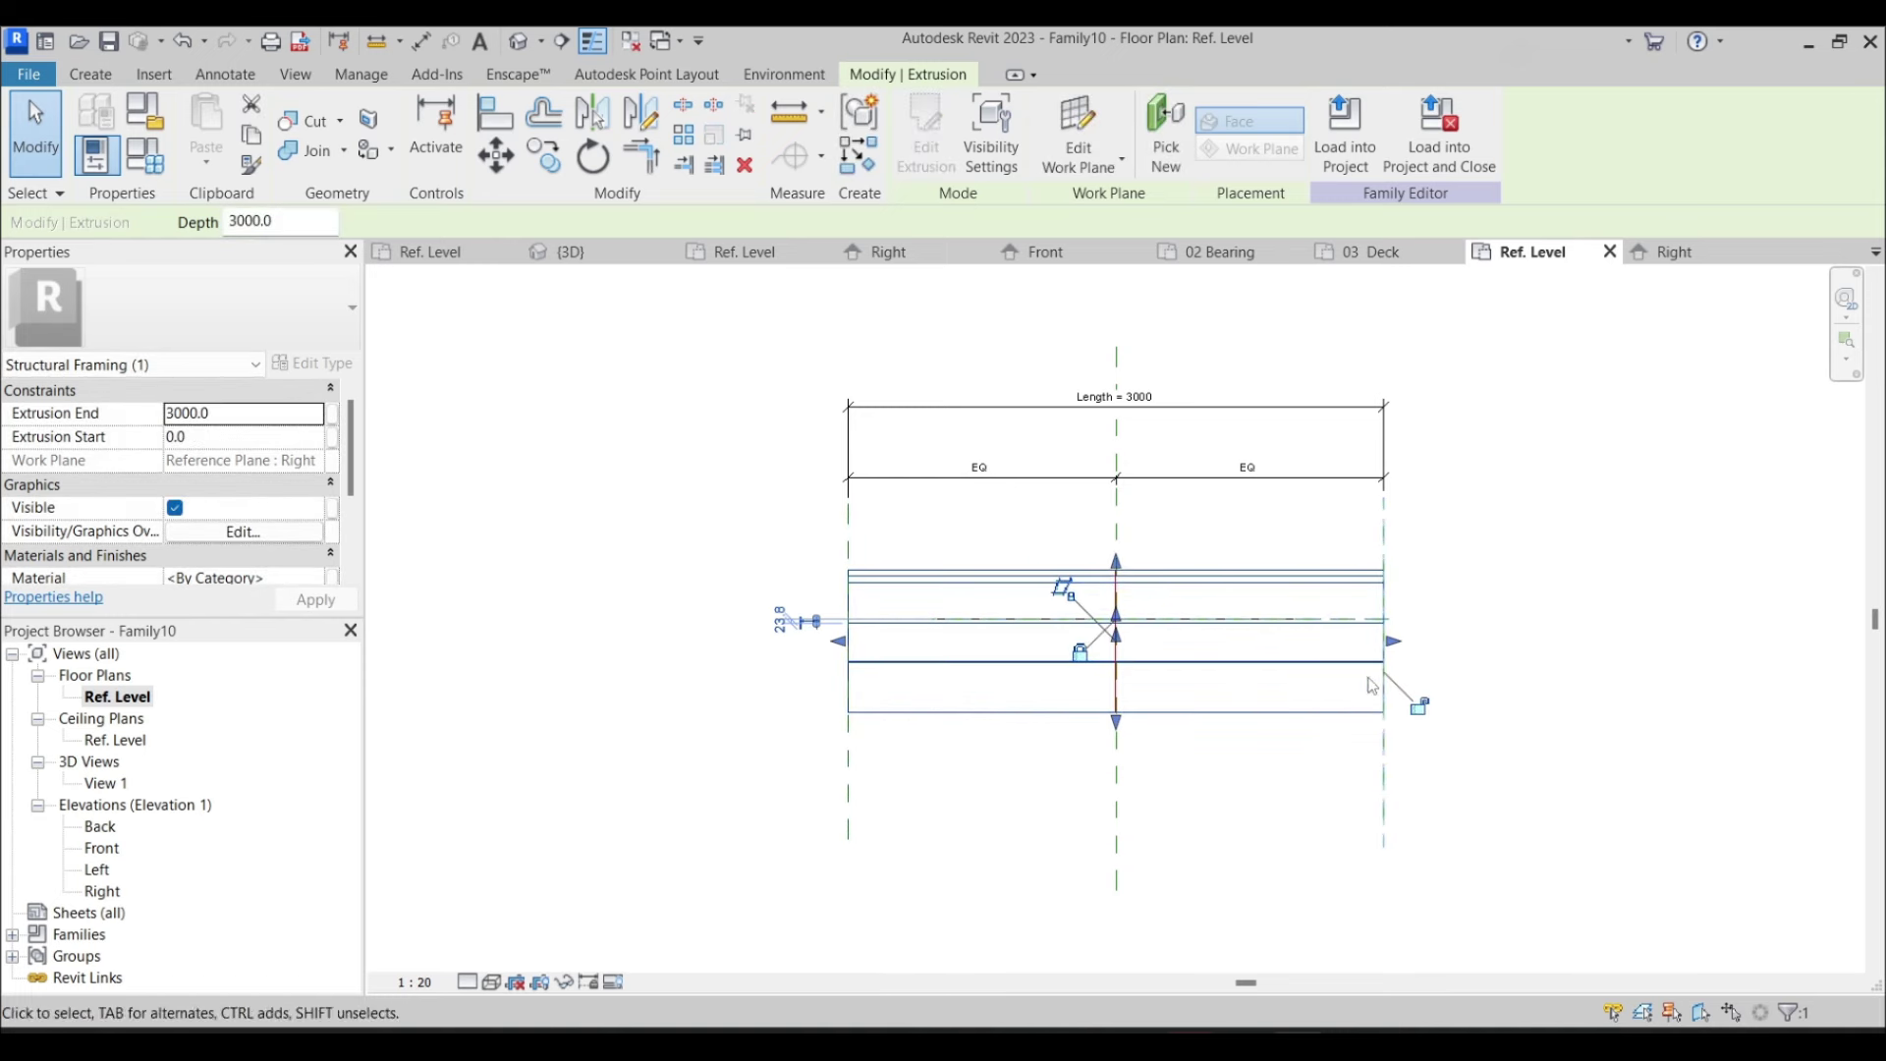
{"action": "left_click", "coordinate": [1420, 708]}
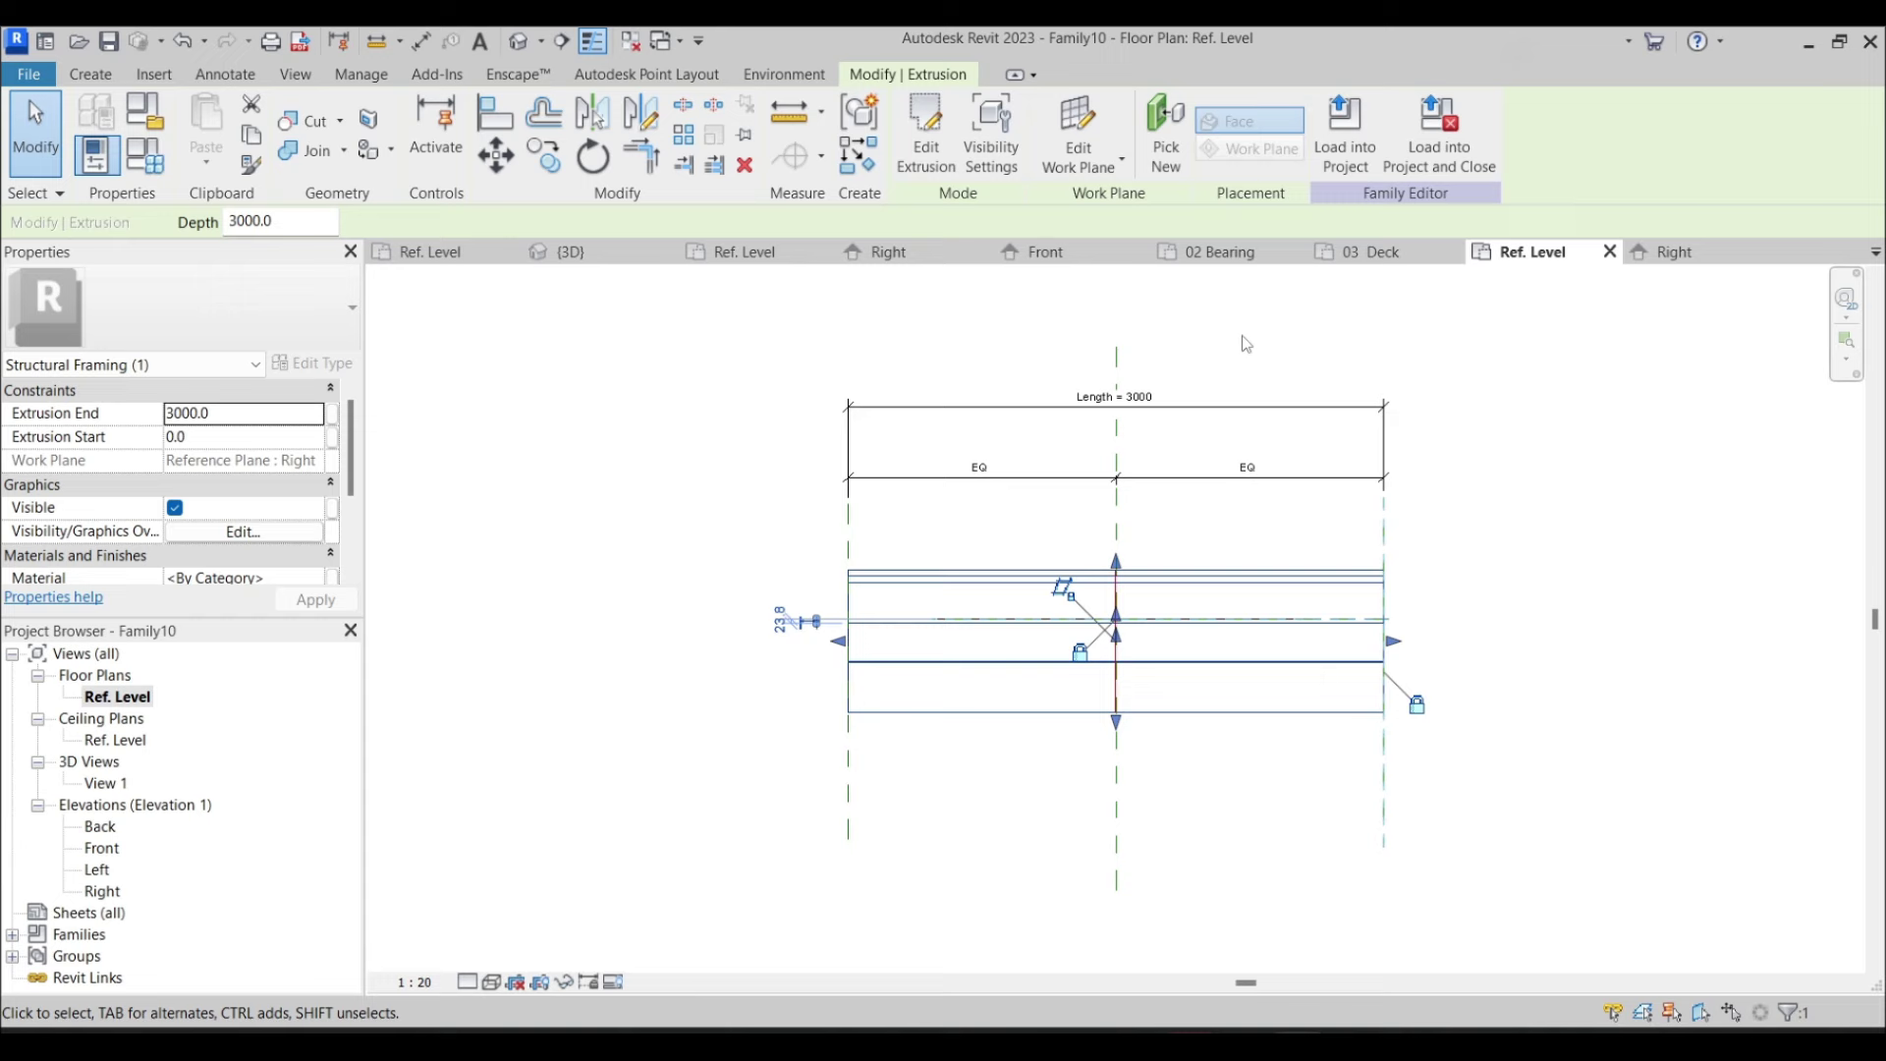
Load Family10 into Project3, accept the work plane prompt, and open the 03 Deck plan
{"action": "left_click", "coordinate": [1346, 133]}
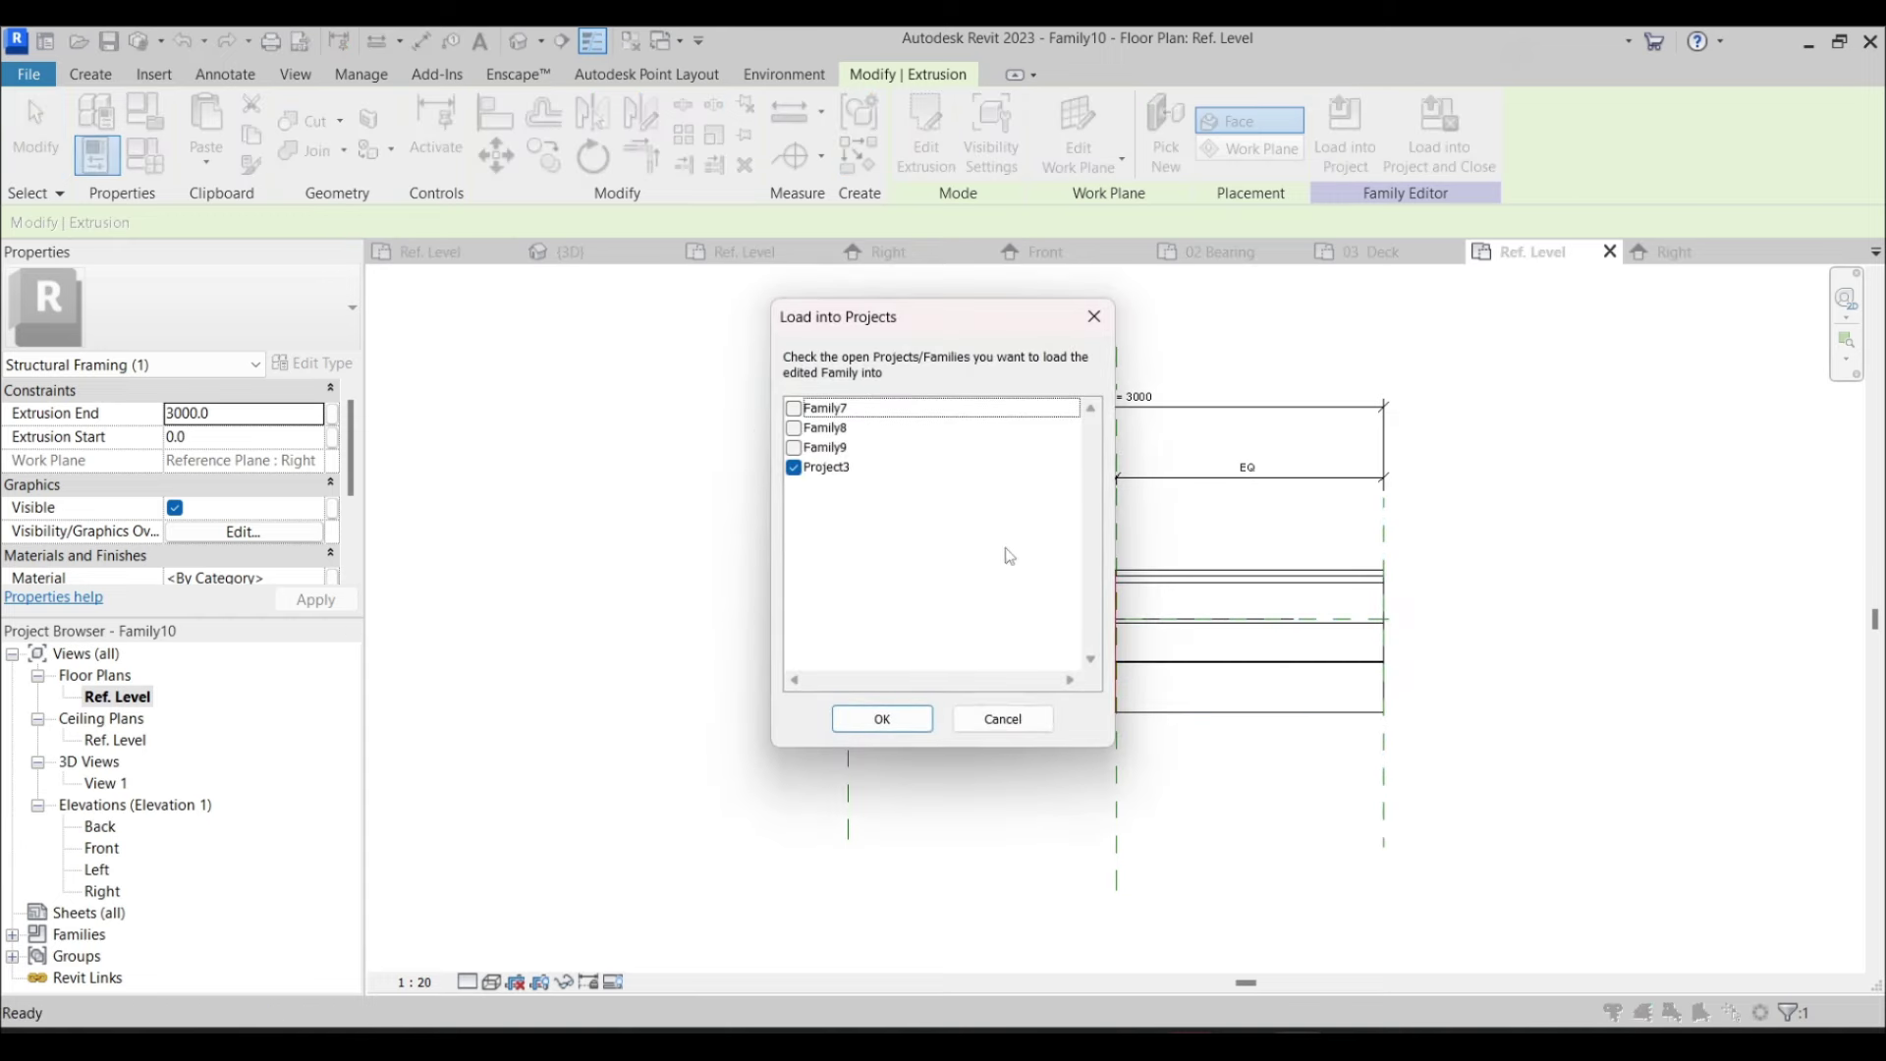
{"action": "left_click", "coordinate": [882, 718]}
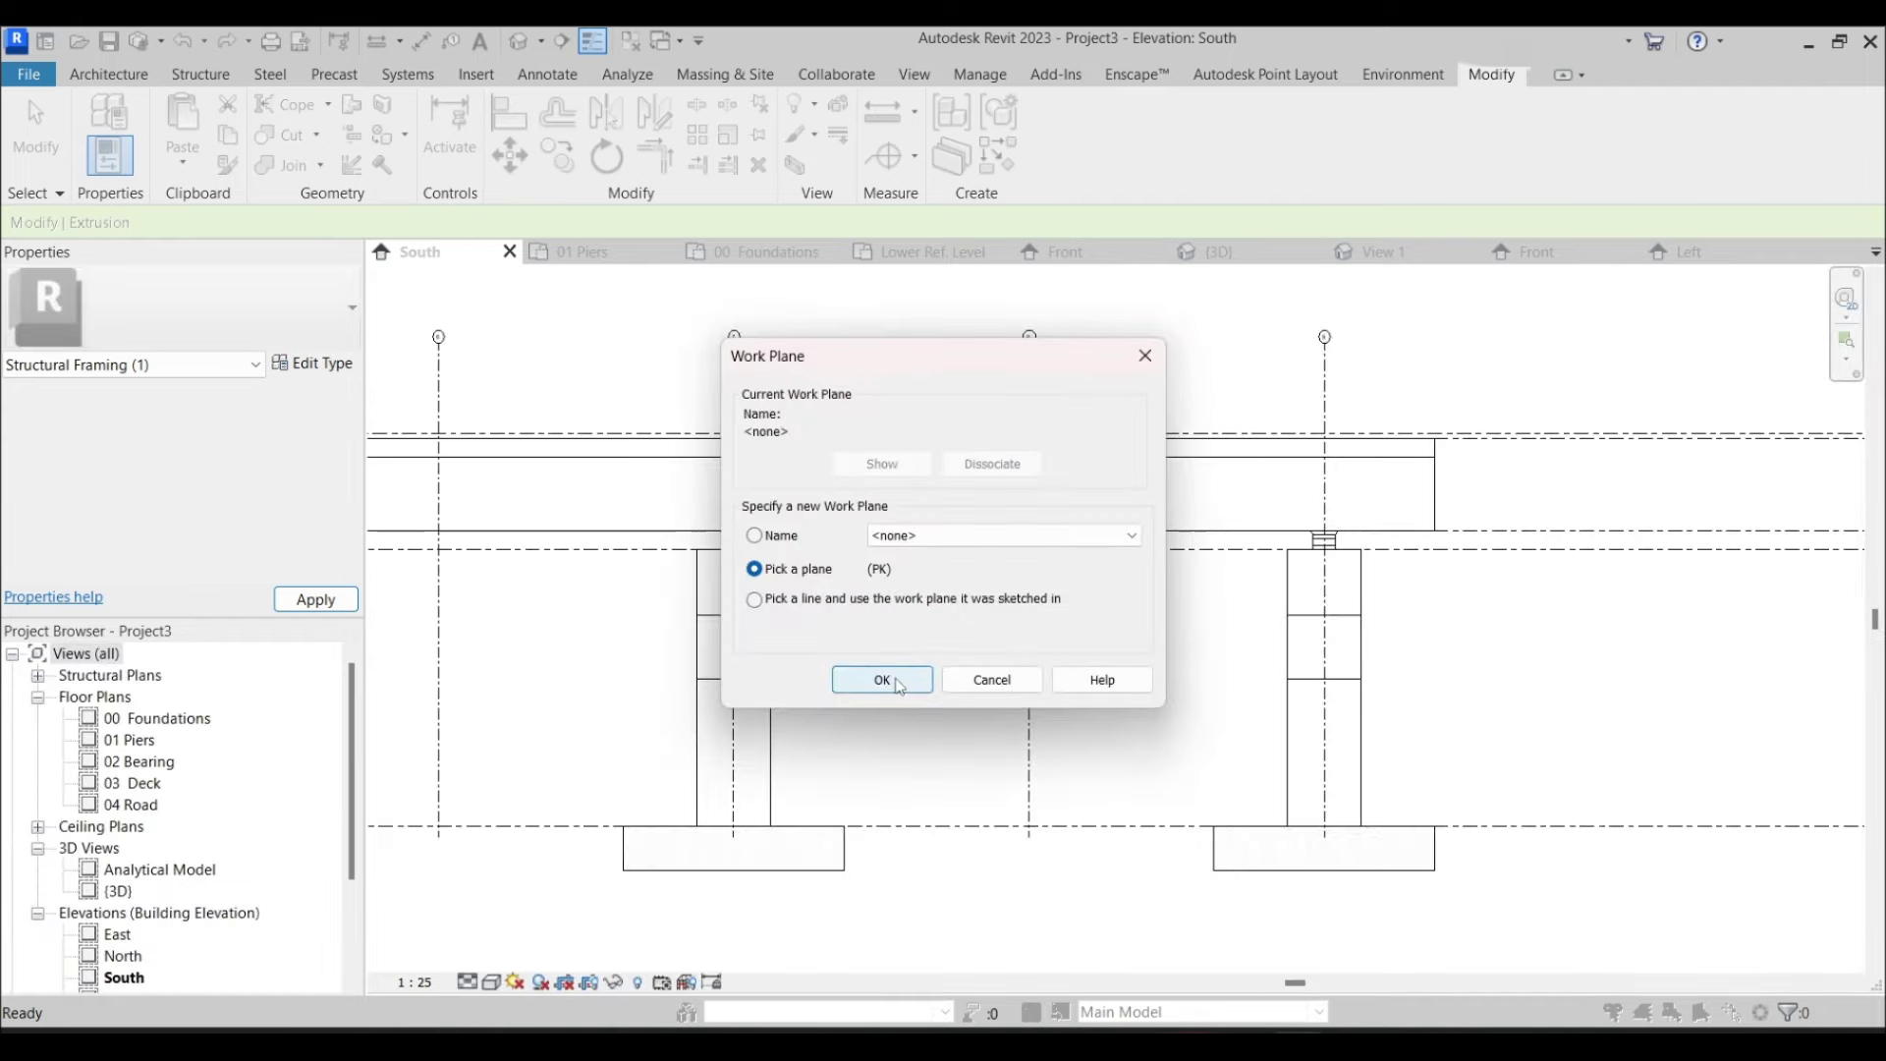
{"action": "left_click", "coordinate": [882, 680]}
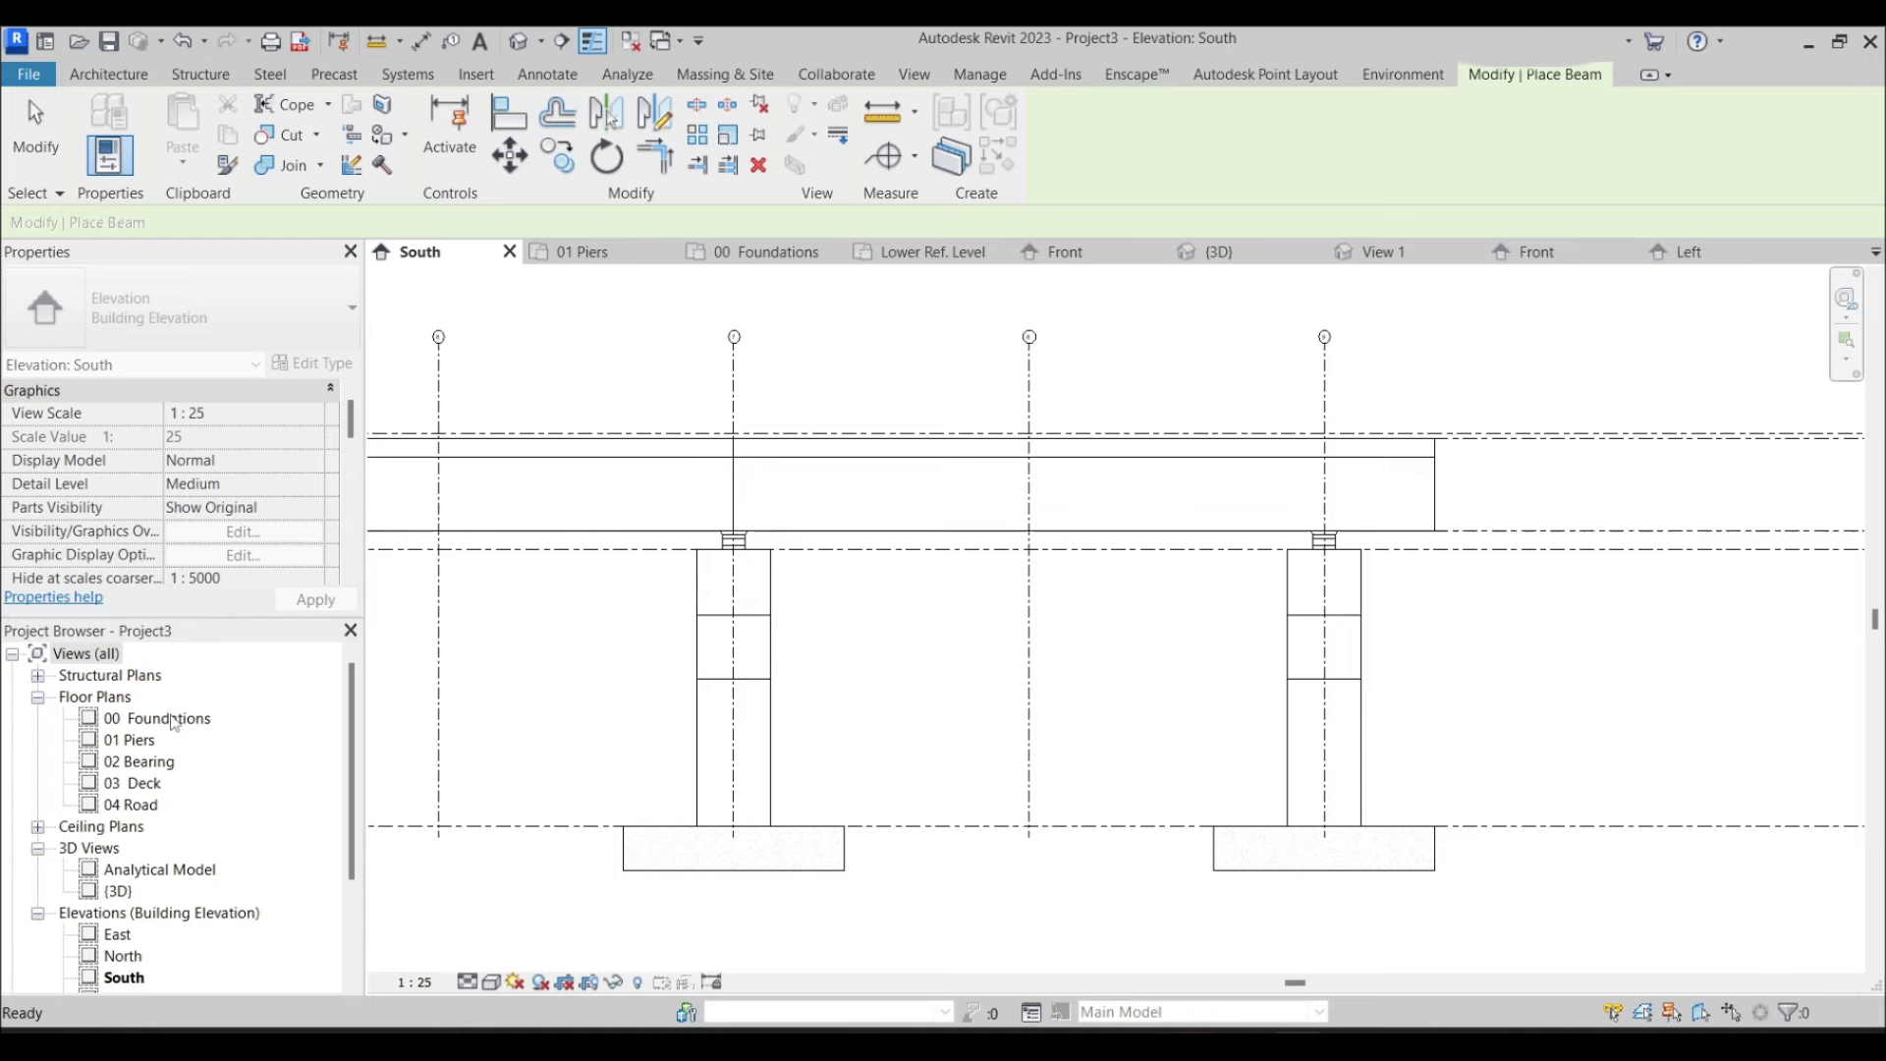
{"action": "double_click", "coordinate": [136, 790]}
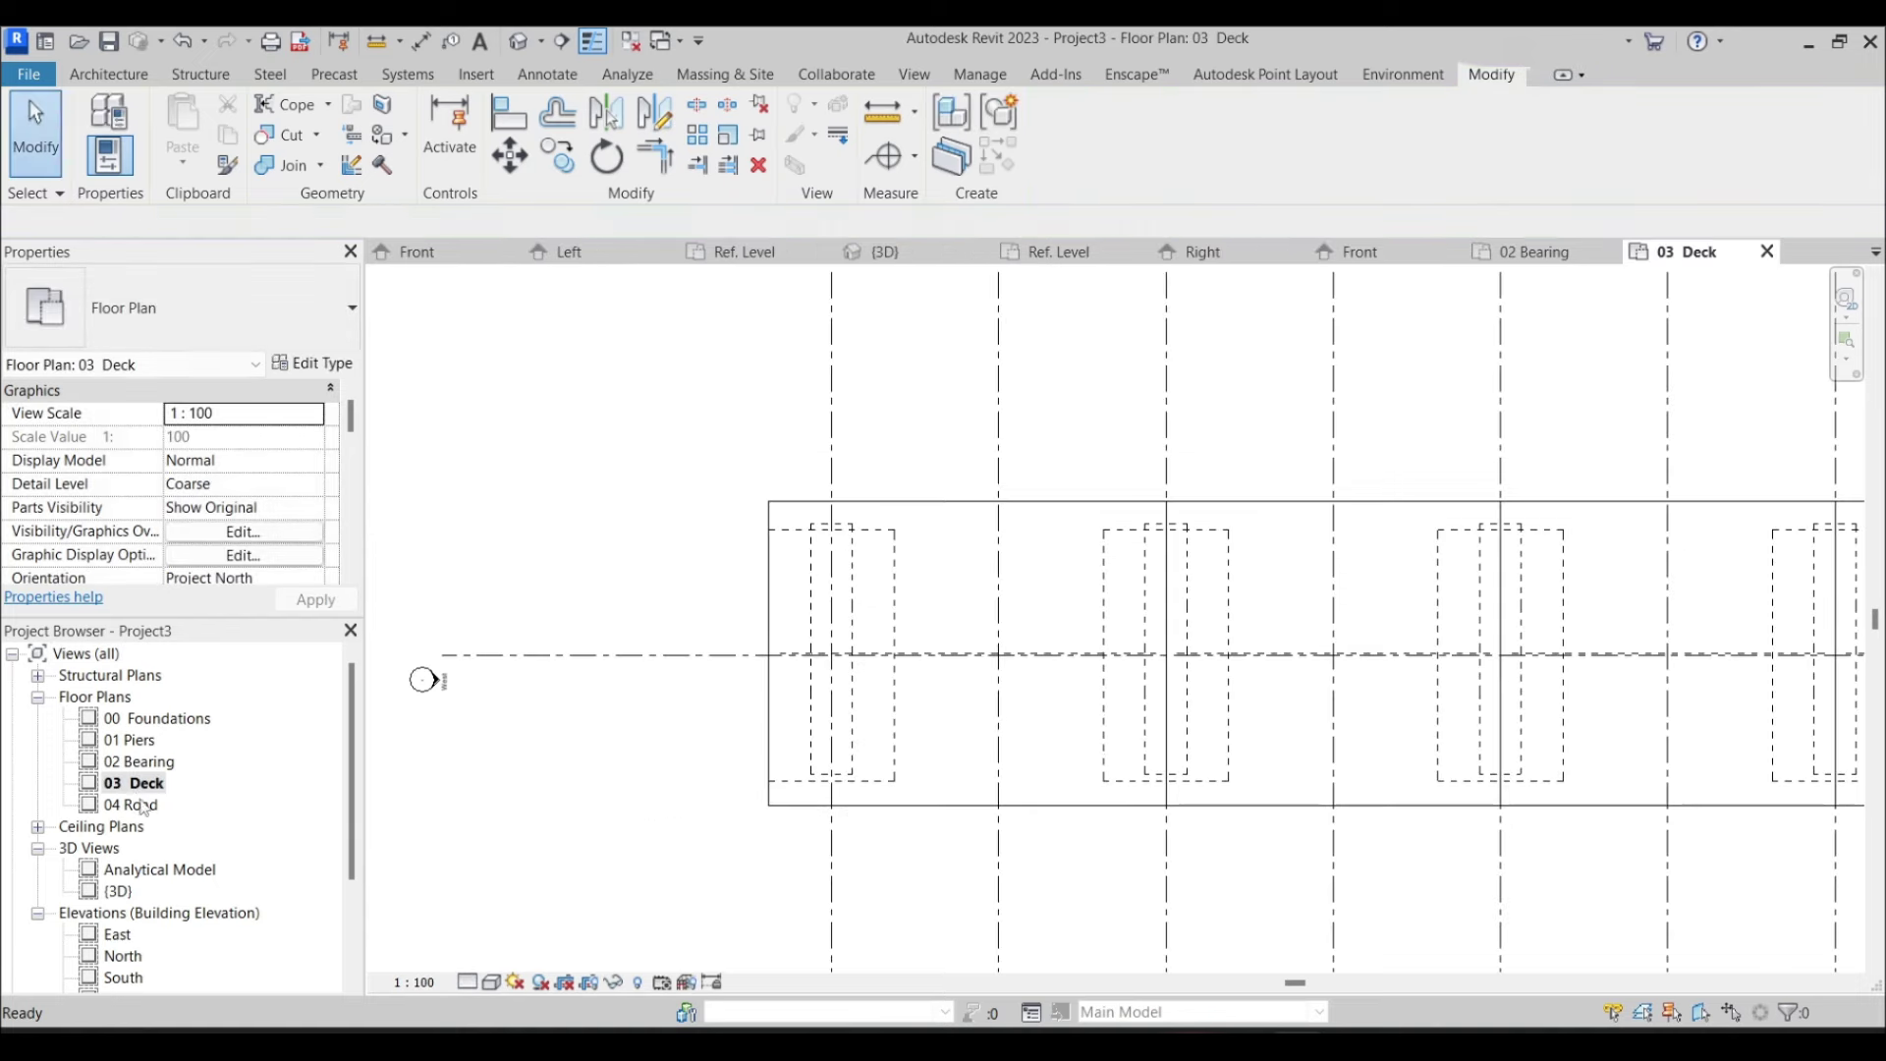
{"action": "scroll", "coordinate": [160, 807], "scroll_direction": "down", "scroll_amount": 2}
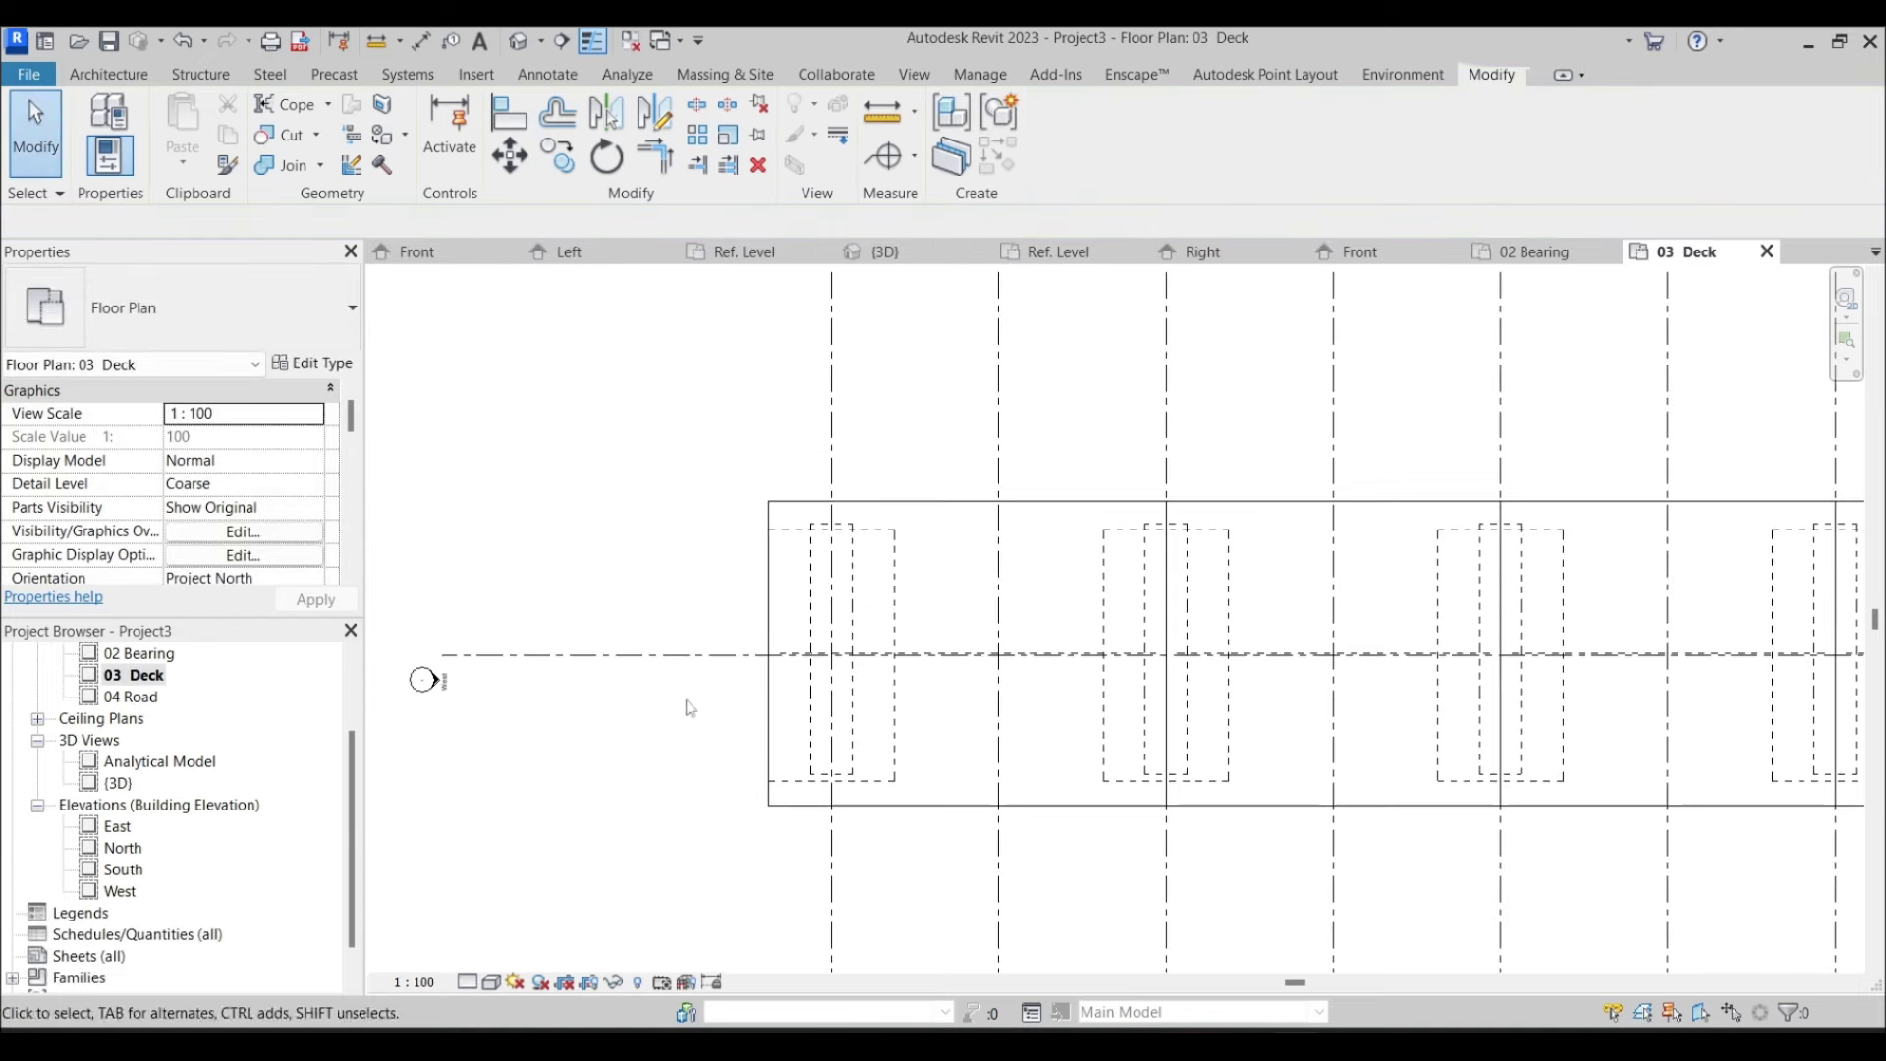
{"action": "scroll", "coordinate": [767, 648], "scroll_direction": "down", "scroll_amount": 2}
Browse the Structure tools and 04 Road plan, then return to the 03 Deck plan
{"action": "left_click", "coordinate": [75, 78]}
{"action": "middle_click_drag", "start_coordinate": [1053, 373], "coordinate": [657, 303]}
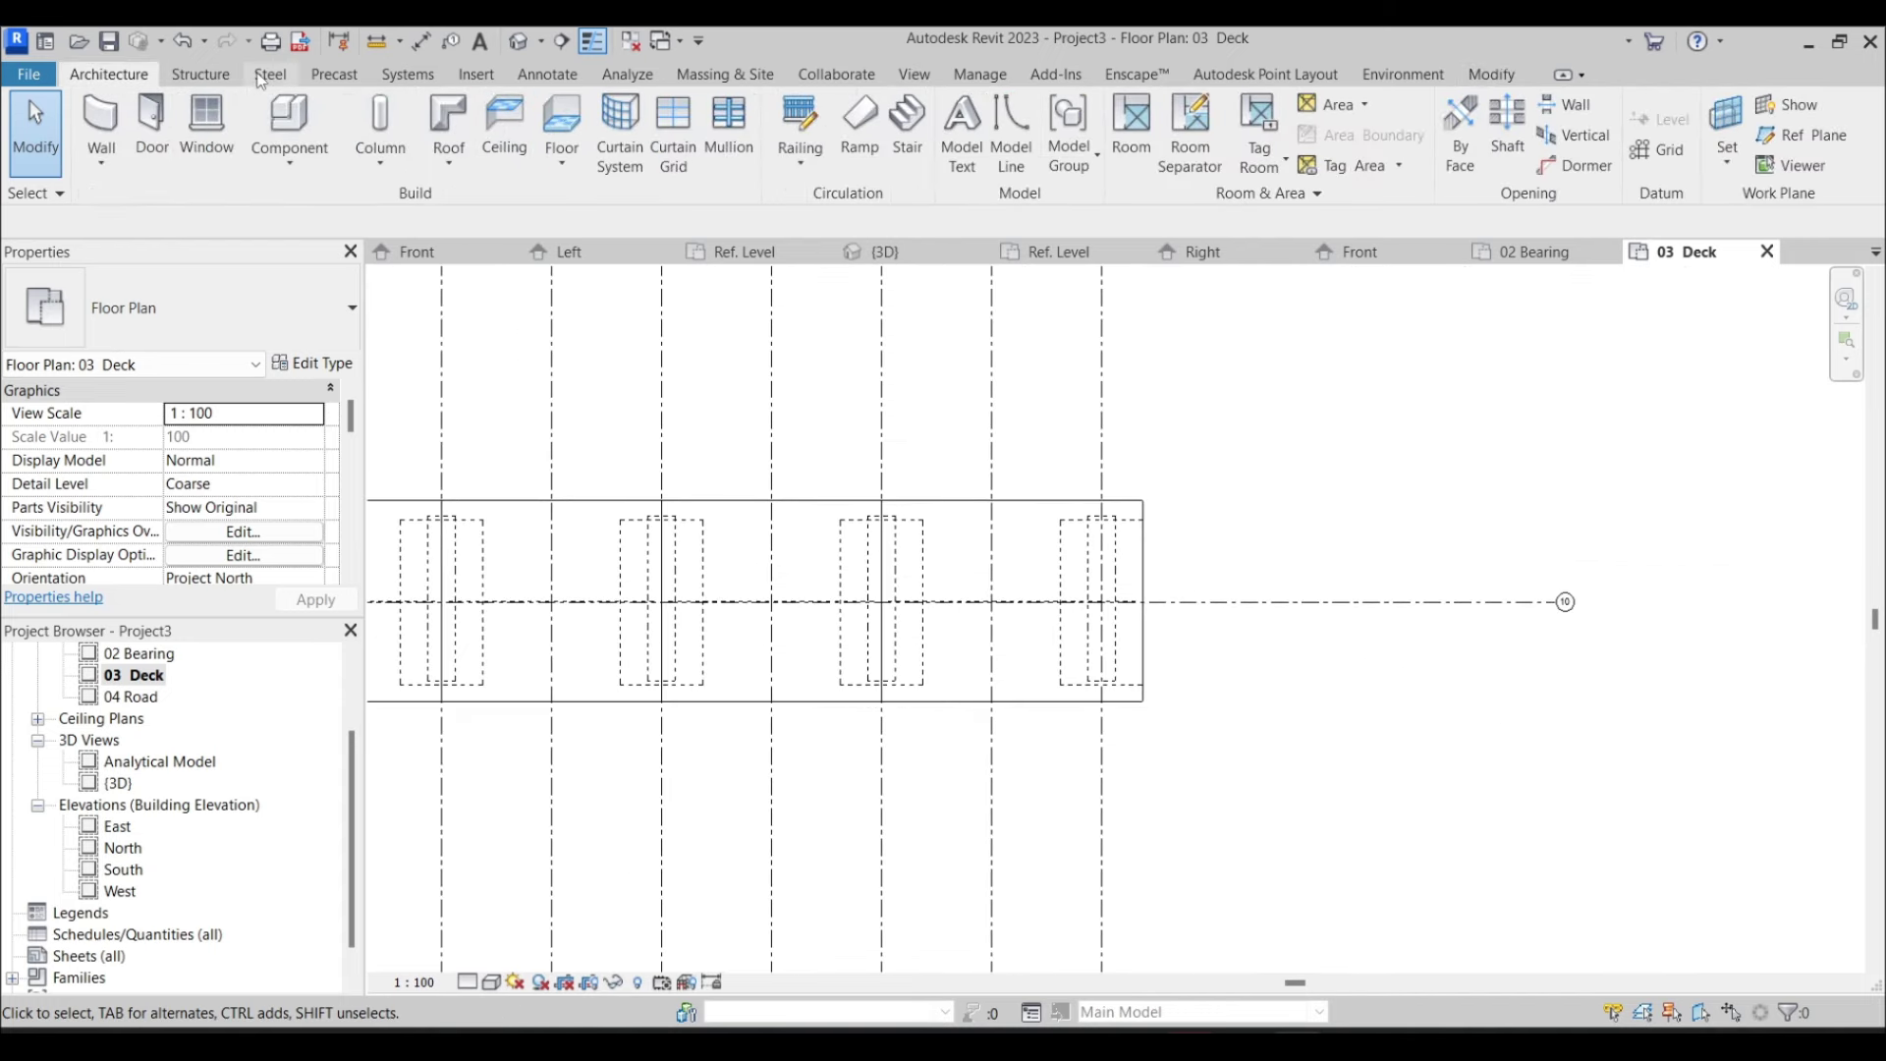
{"action": "left_click", "coordinate": [202, 75]}
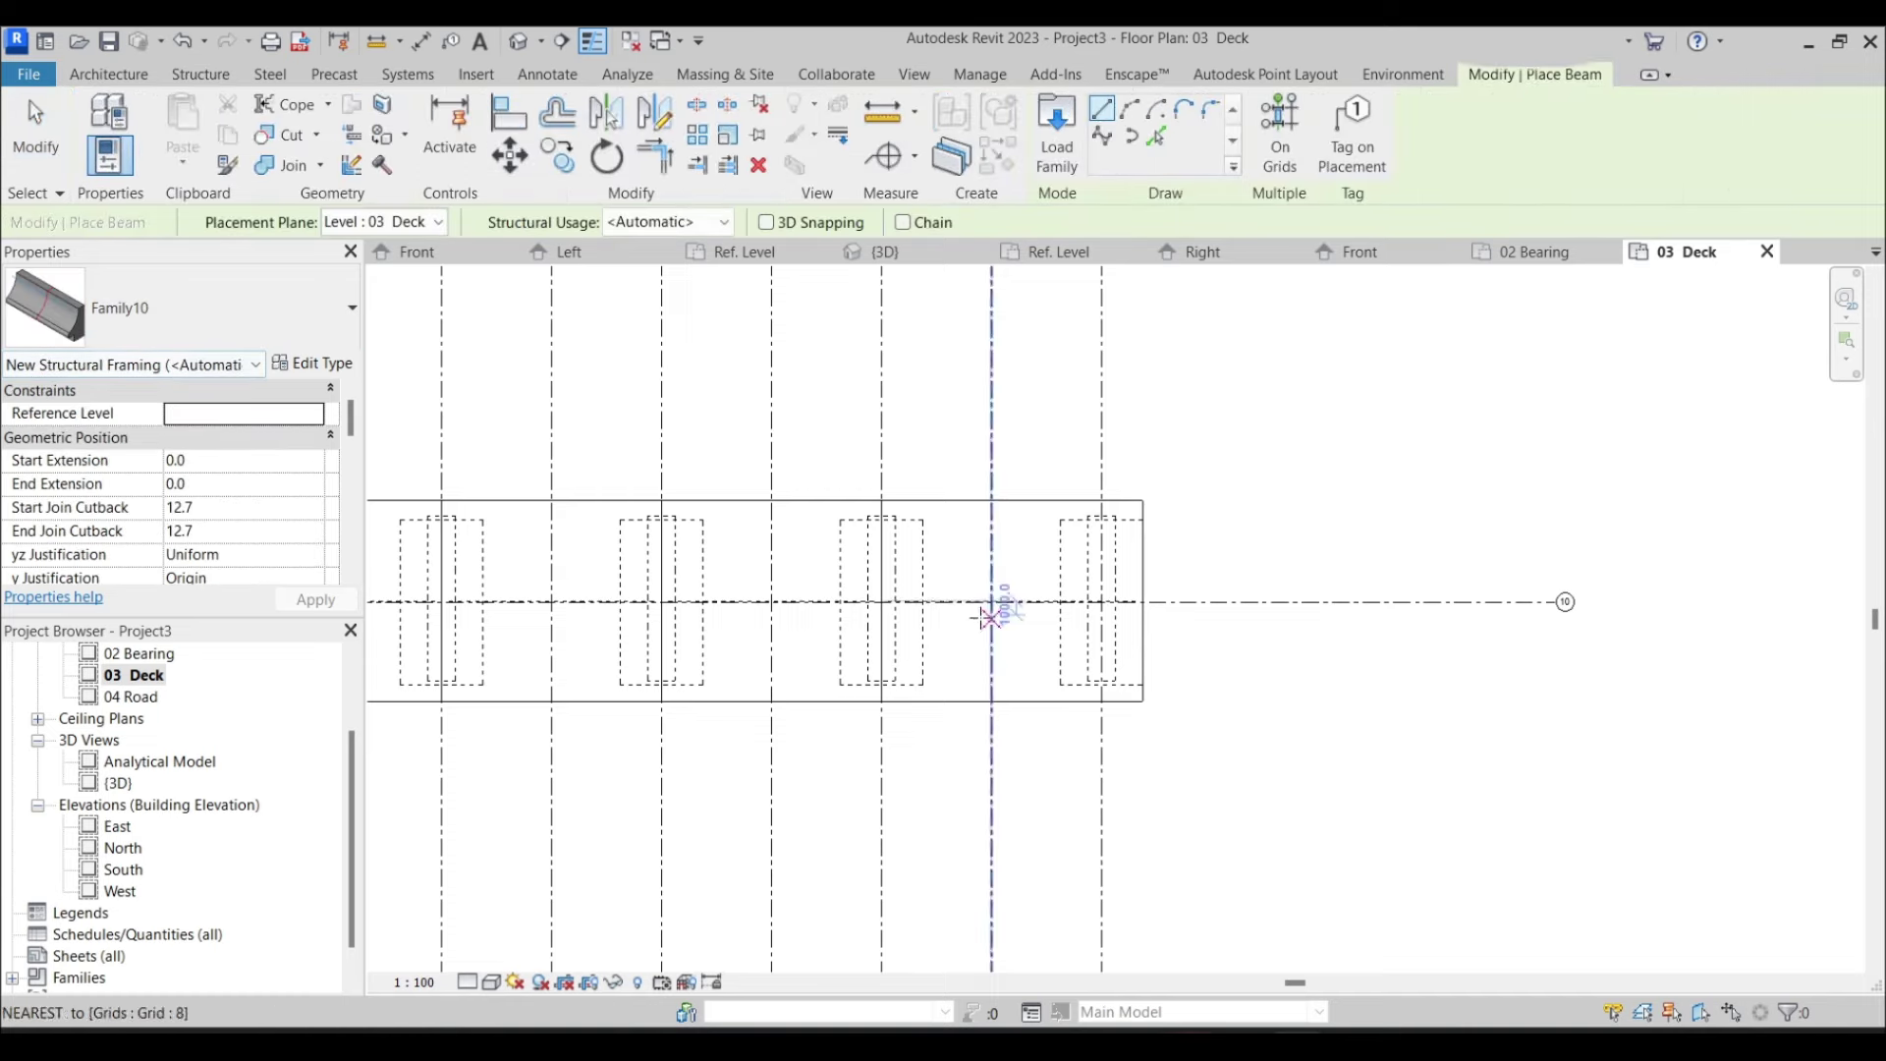
{"action": "scroll", "coordinate": [1168, 690], "scroll_direction": "up", "scroll_amount": 3}
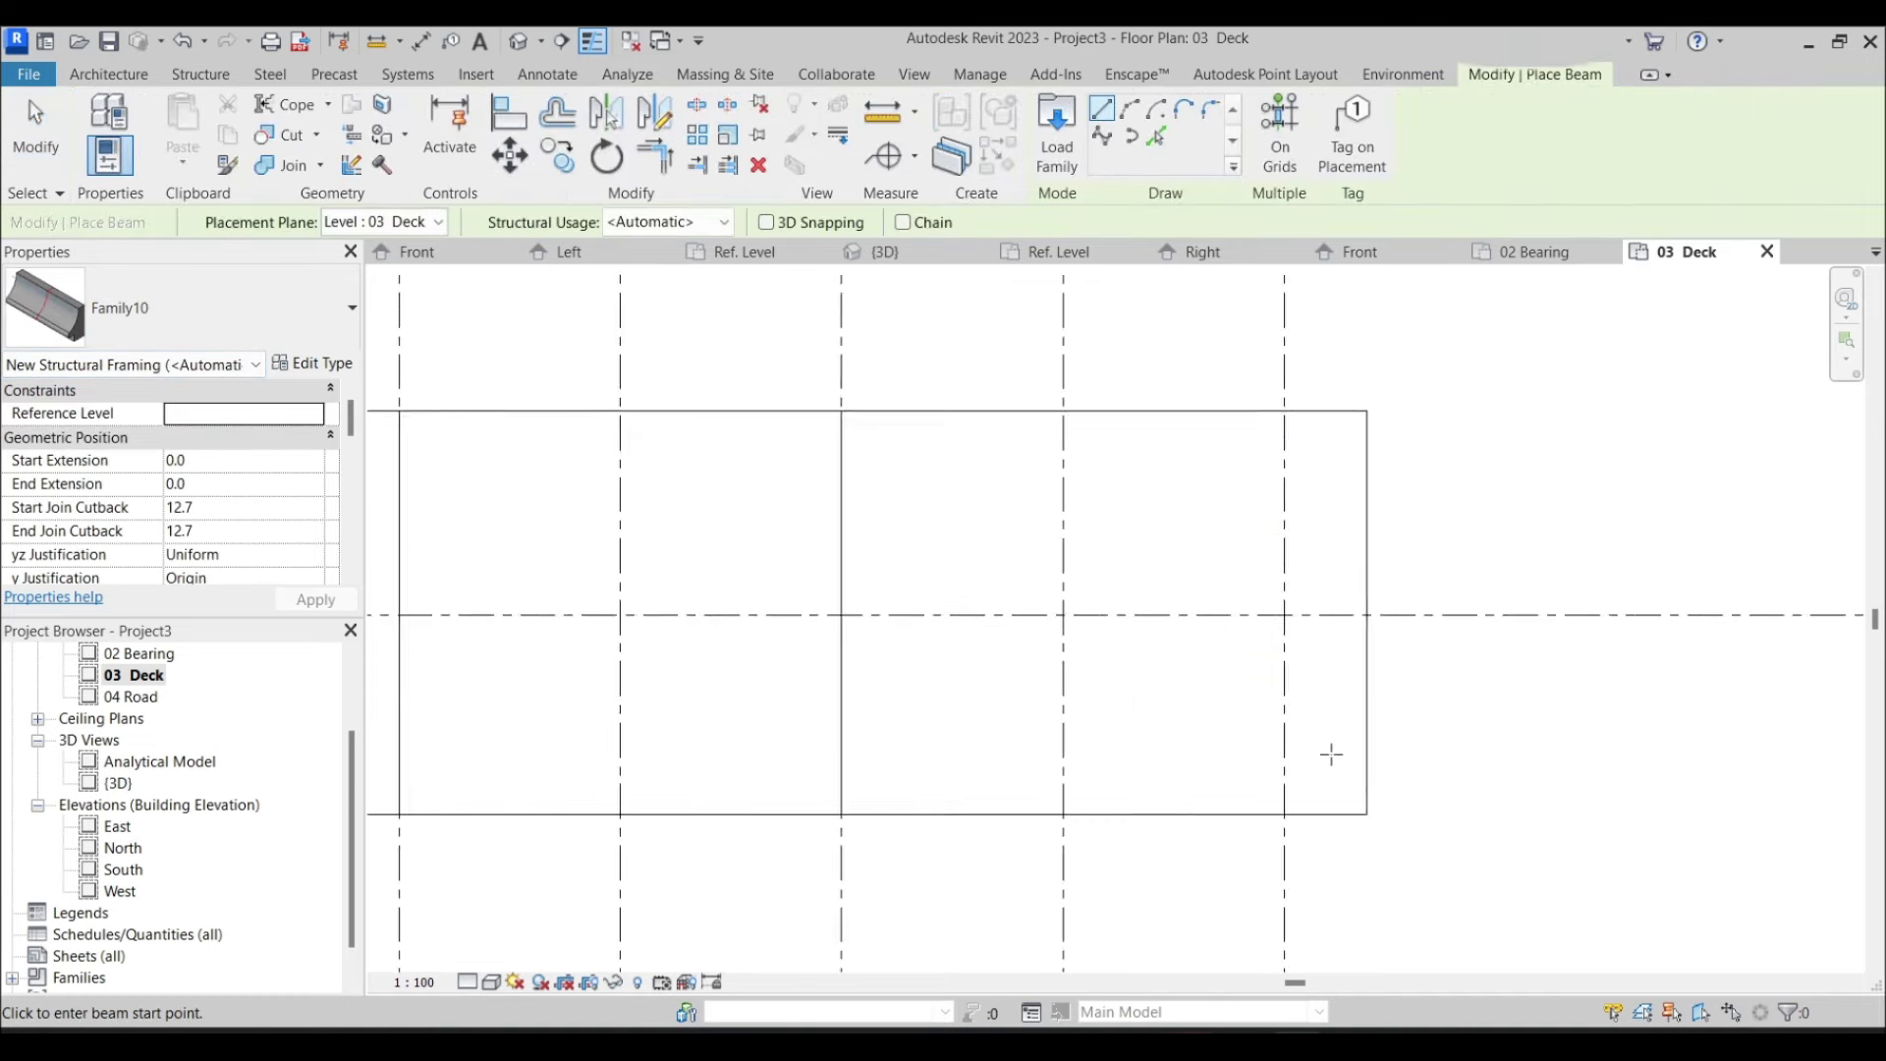
{"action": "scroll", "coordinate": [1353, 791], "scroll_direction": "up", "scroll_amount": 2}
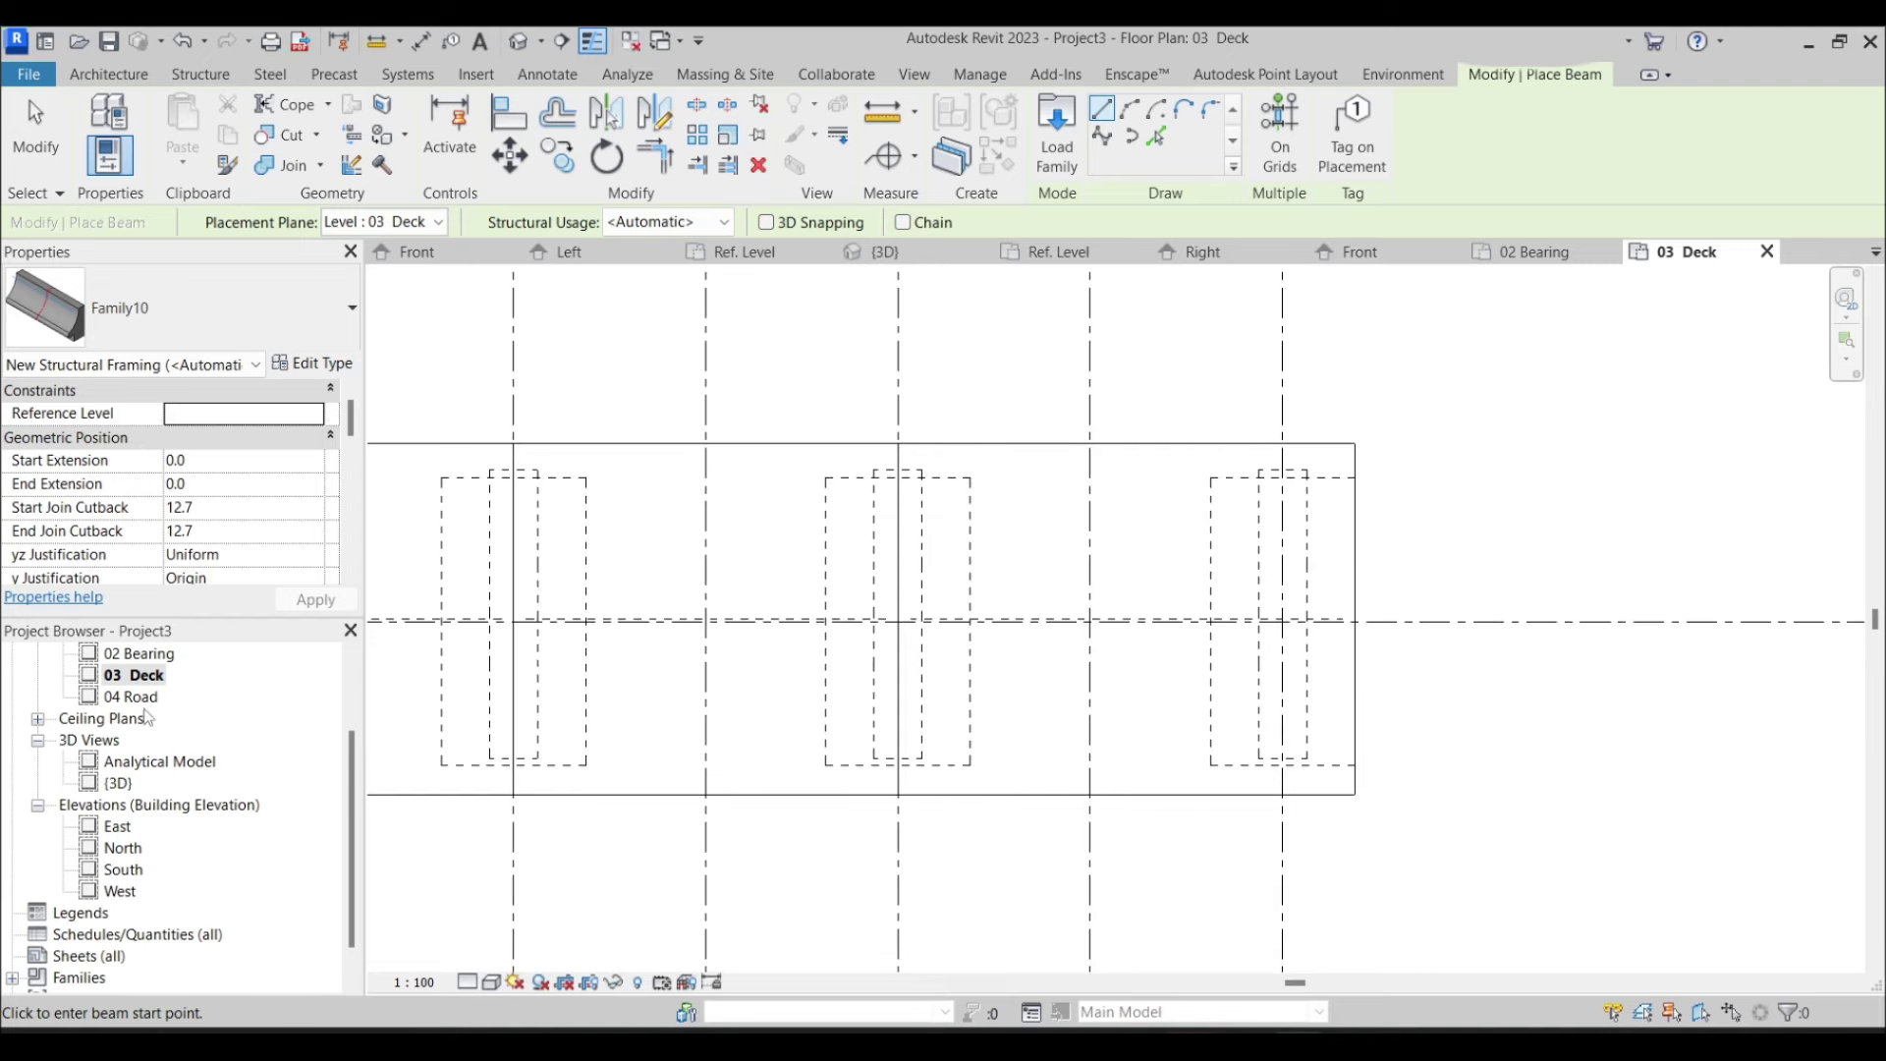
{"action": "double_click", "coordinate": [138, 698]}
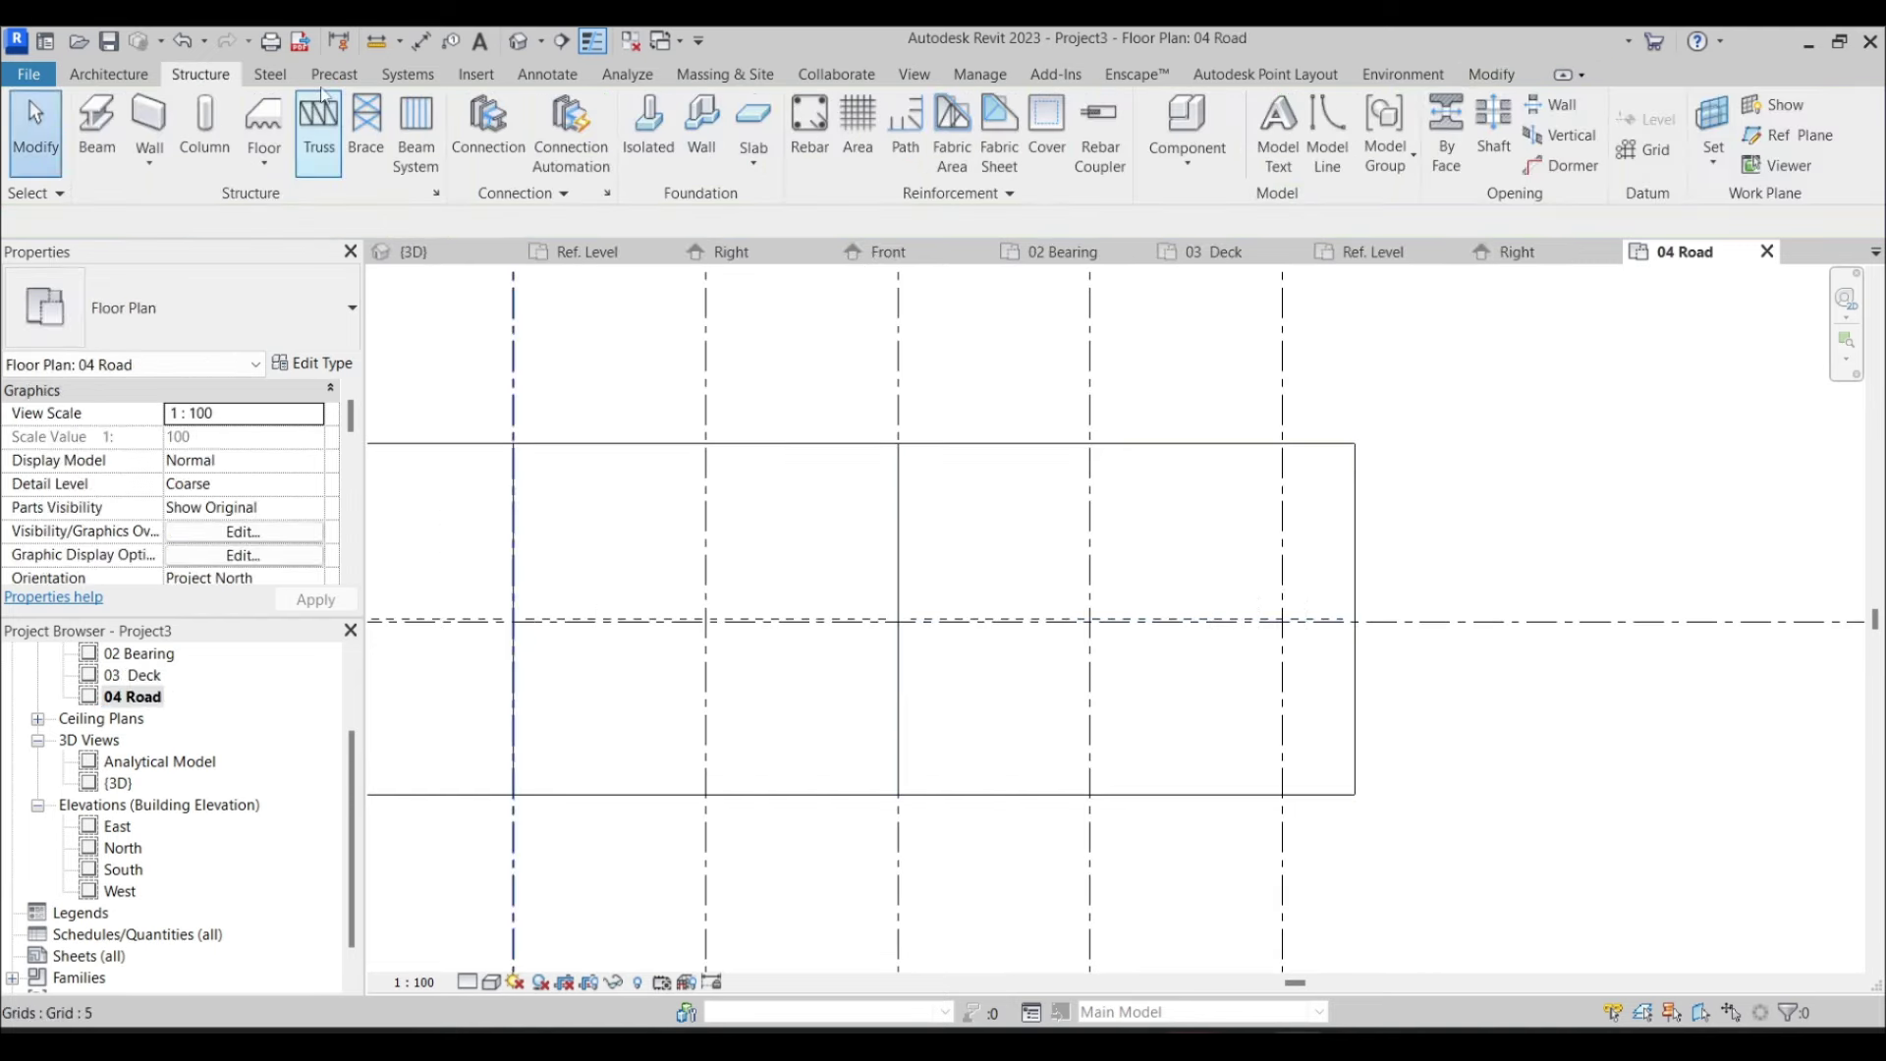
{"action": "left_click", "coordinate": [128, 126]}
{"action": "left_click", "coordinate": [216, 83]}
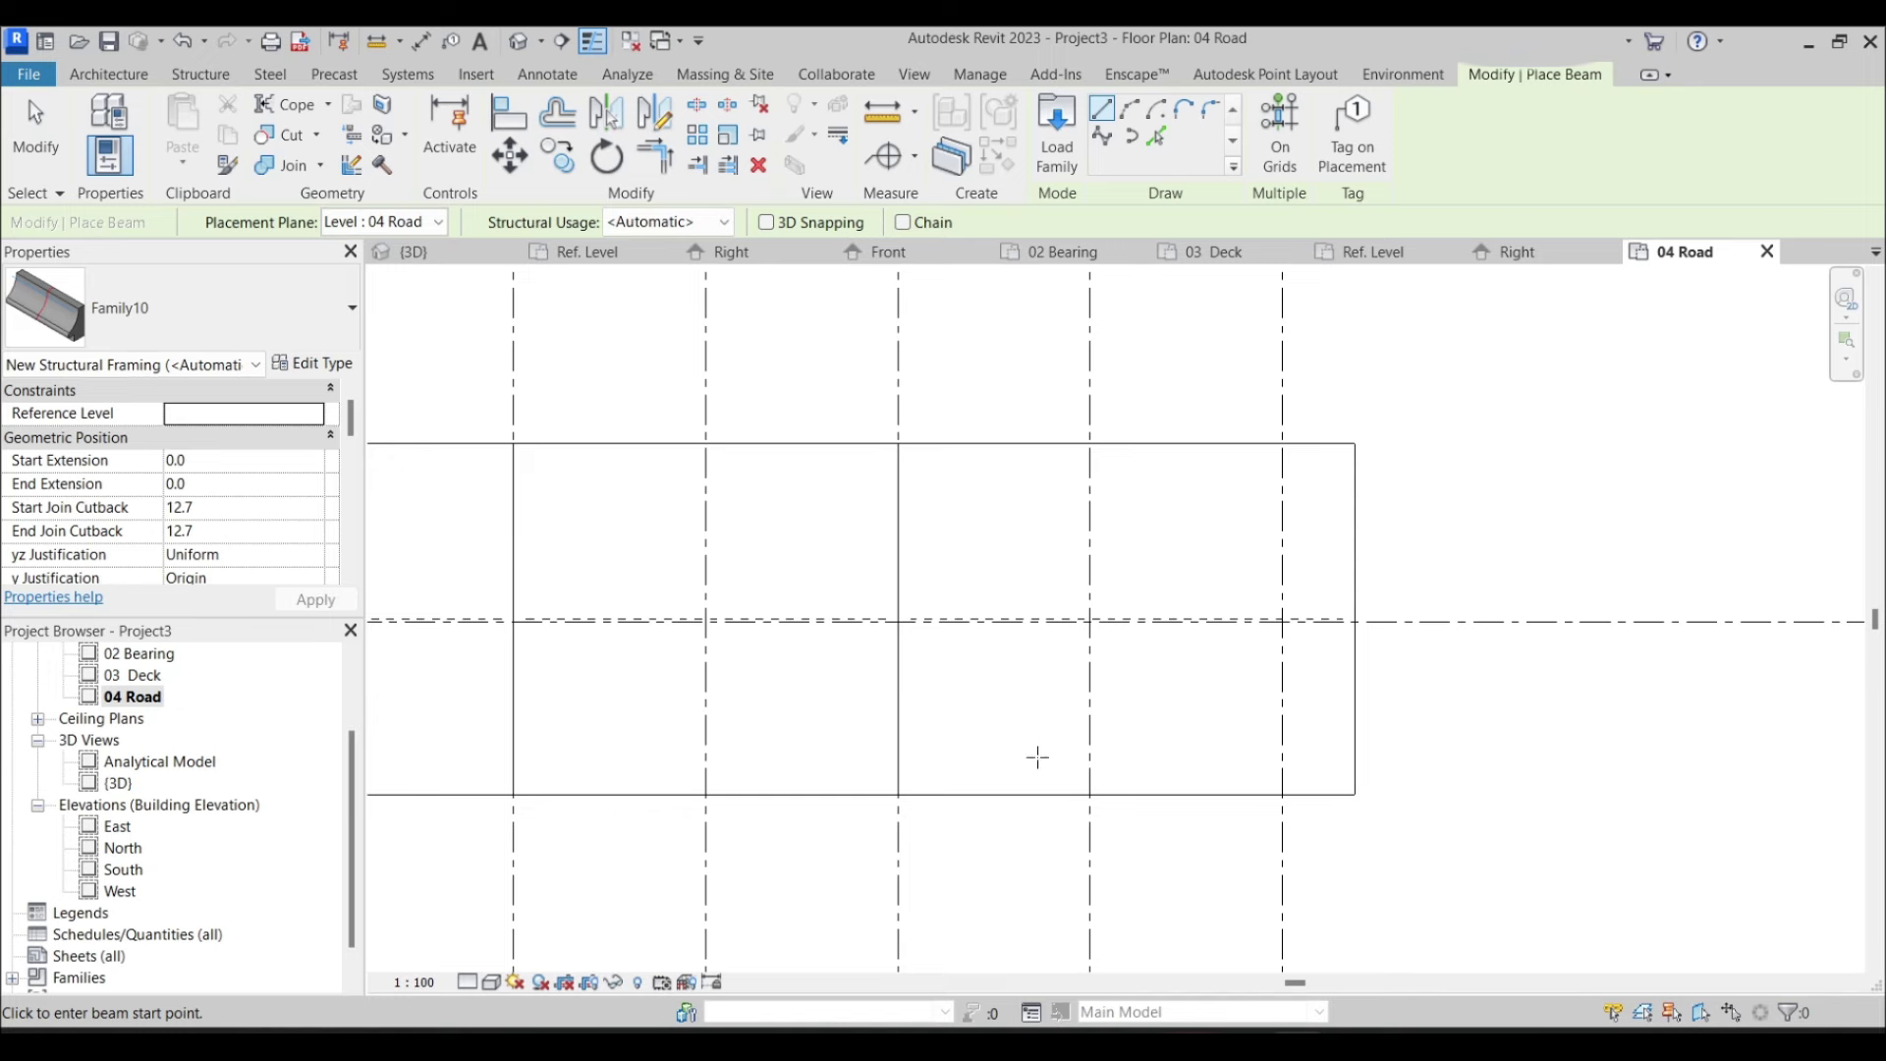
{"action": "scroll", "coordinate": [1263, 437], "scroll_direction": "down", "scroll_amount": 5}
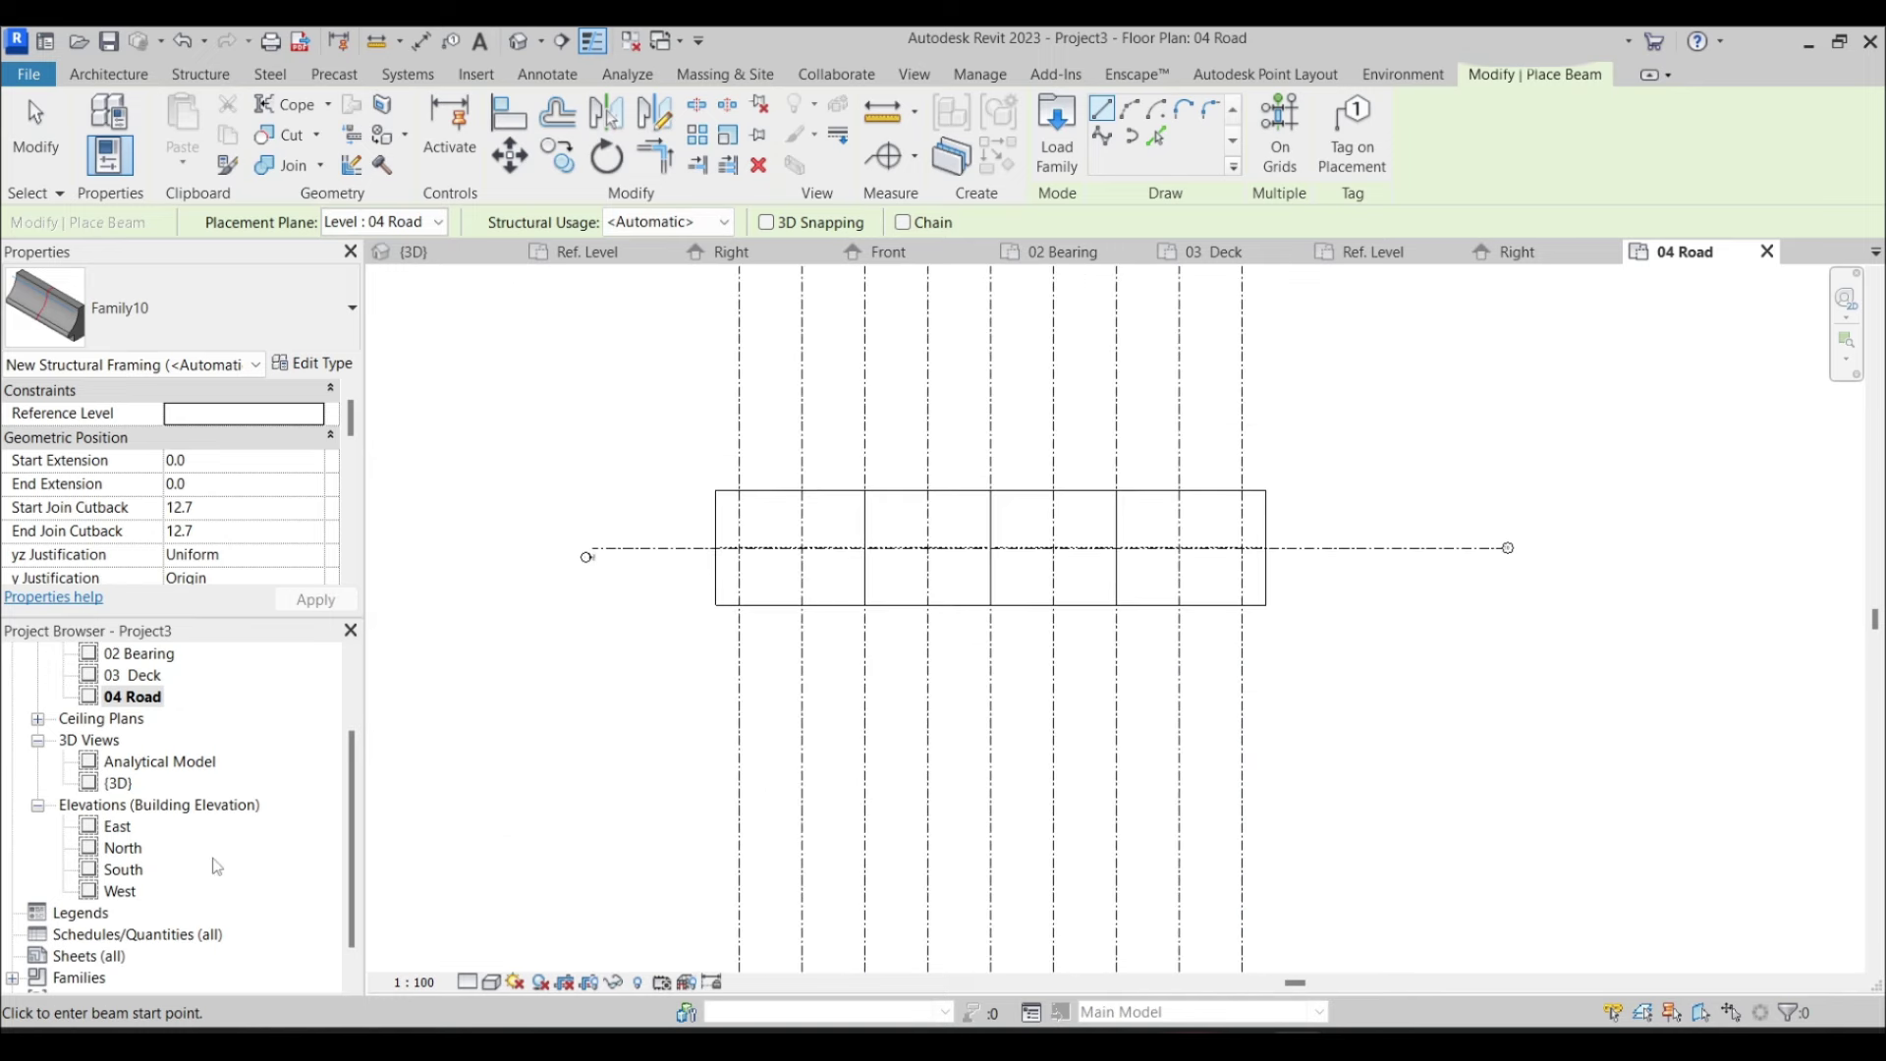
{"action": "key", "text": "Escape"}
{"action": "double_click", "coordinate": [133, 675]}
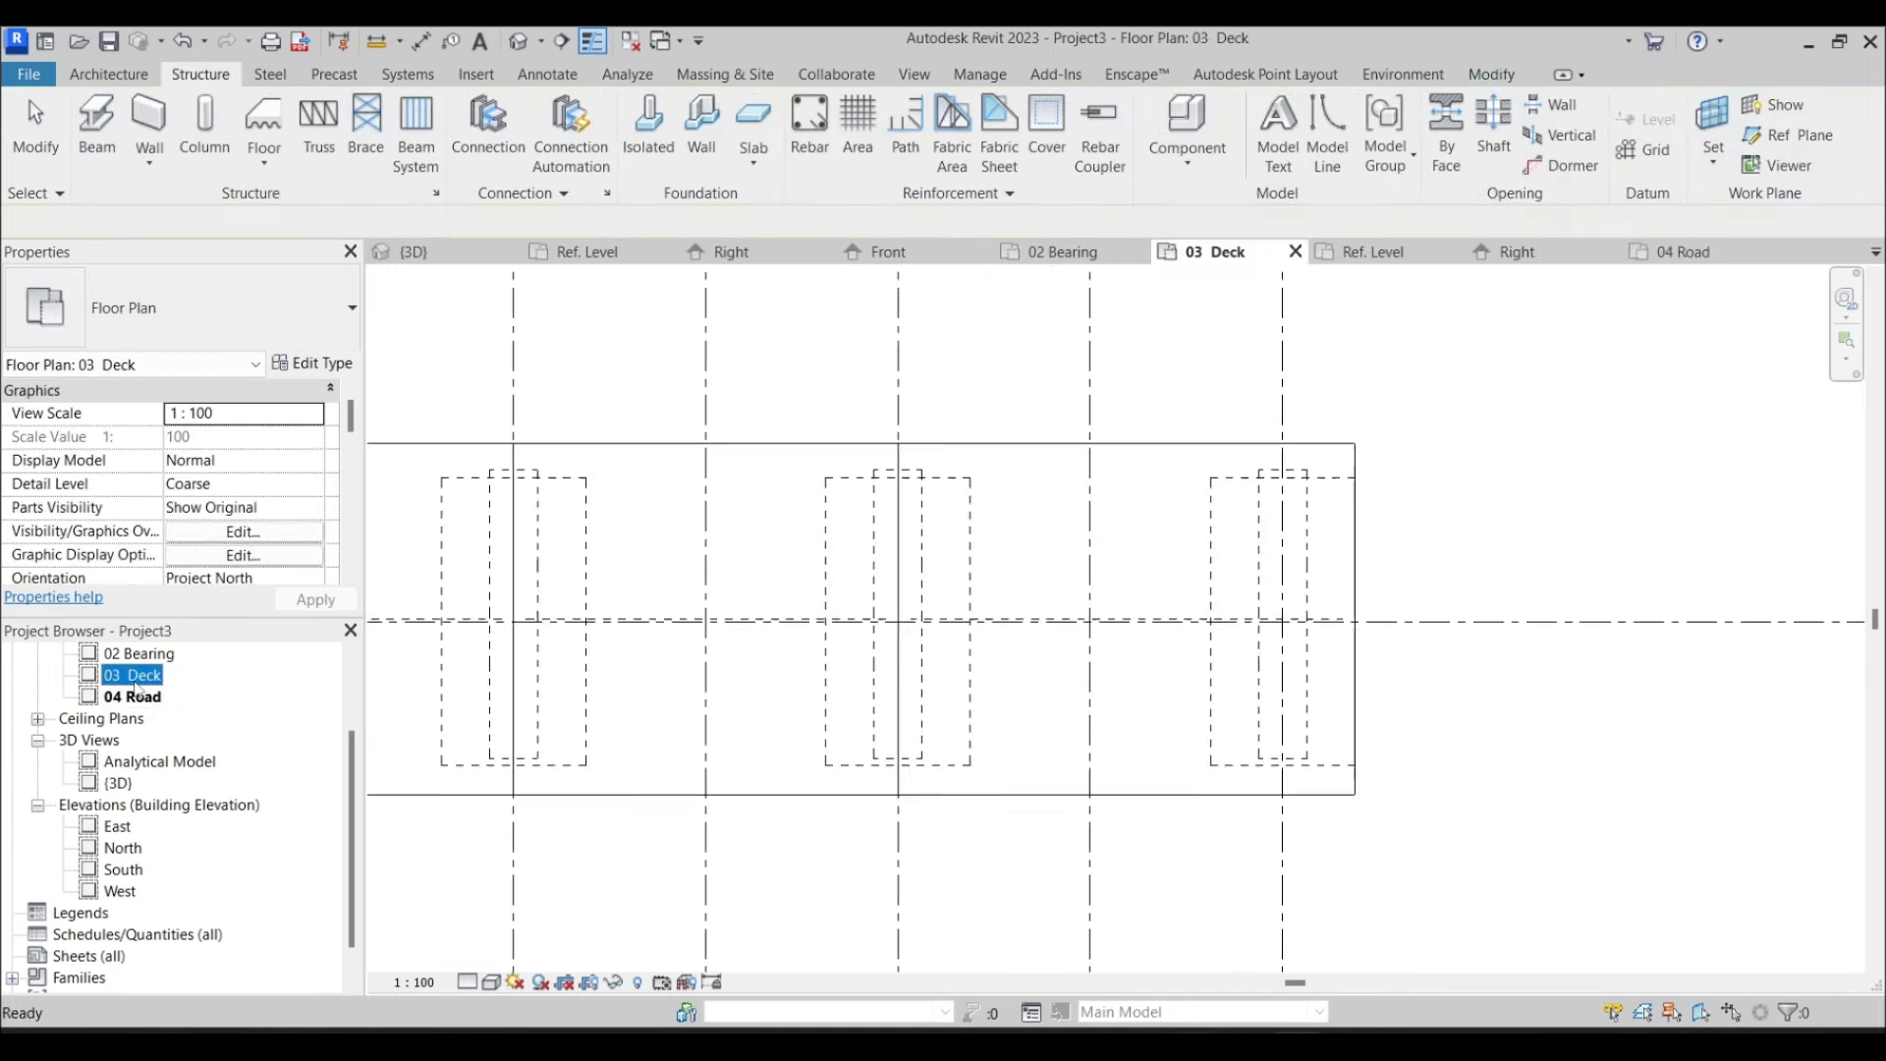
Draw a Family10 beam about 26994.6 long along the deck's lower edge to grid 6
{"action": "left_click", "coordinate": [113, 132]}
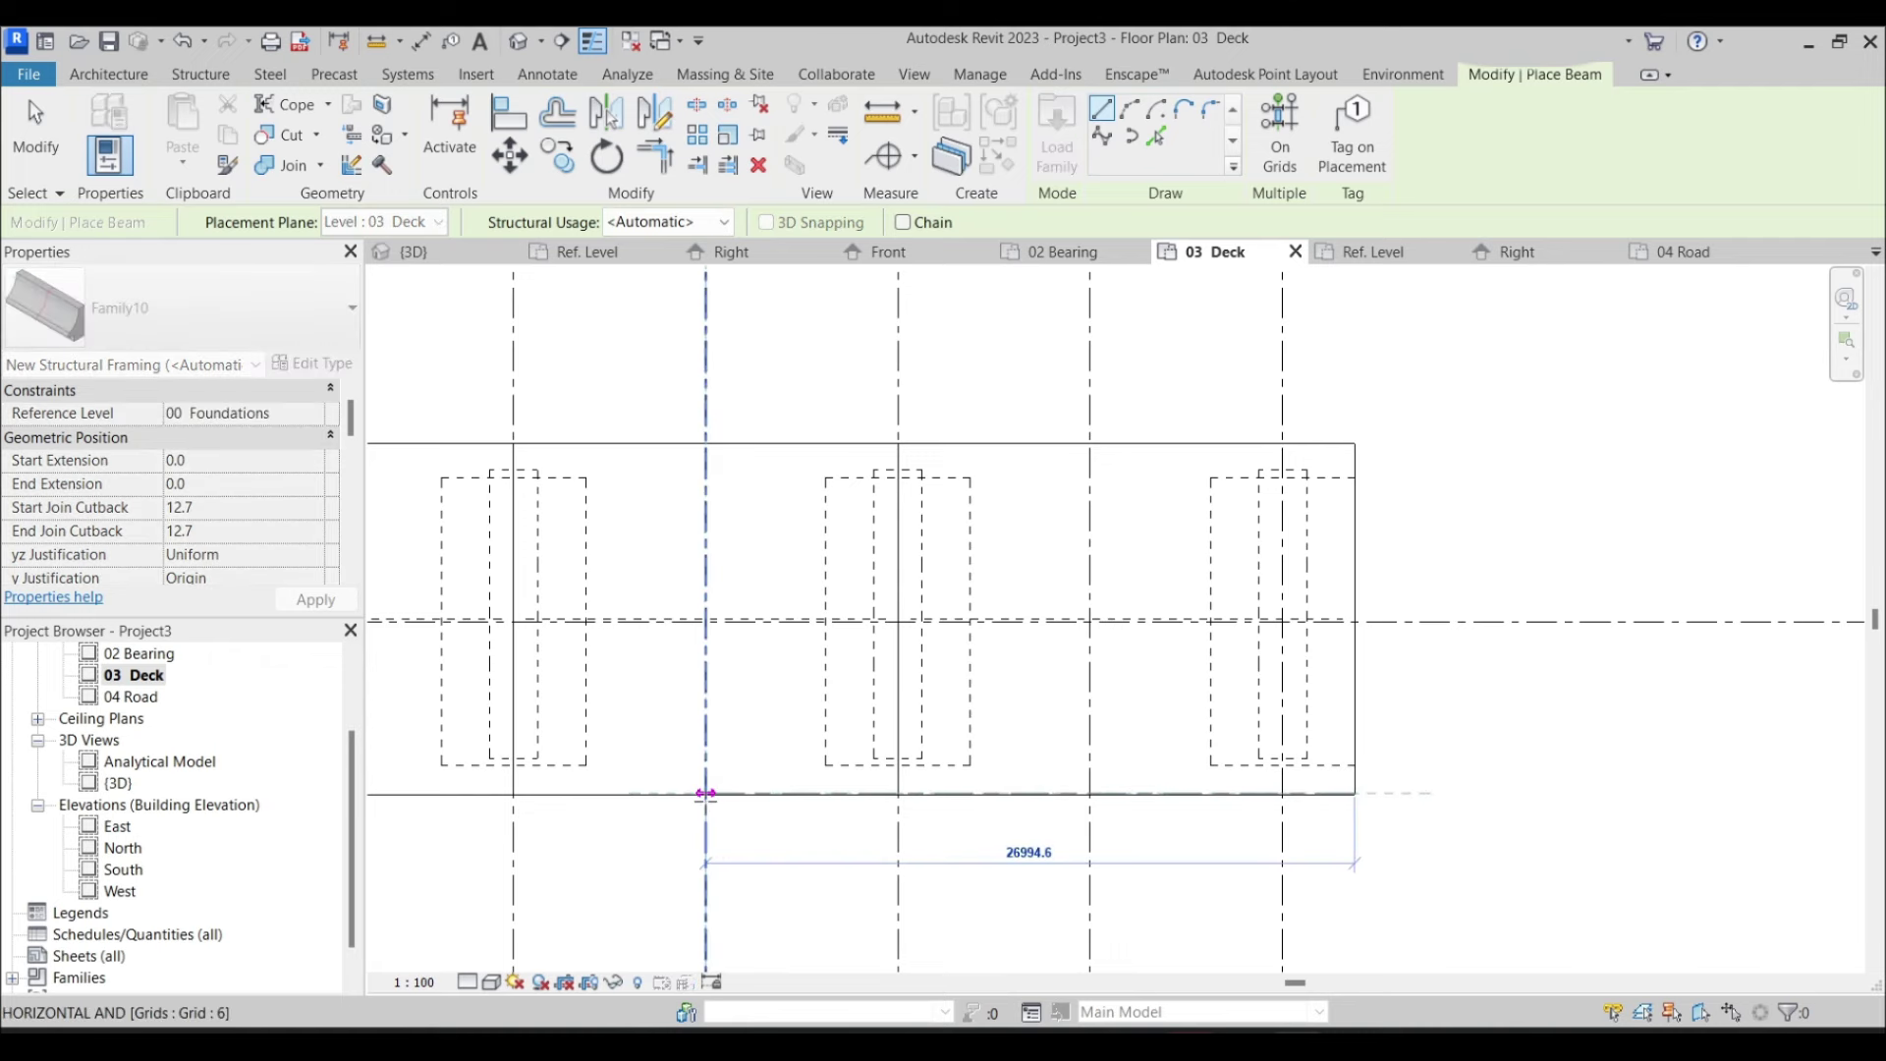
{"action": "left_click", "coordinate": [706, 794]}
{"action": "key", "text": "Escape"}
{"action": "key", "text": "Escape"}
{"action": "scroll", "coordinate": [789, 763], "scroll_direction": "up", "scroll_amount": 4}
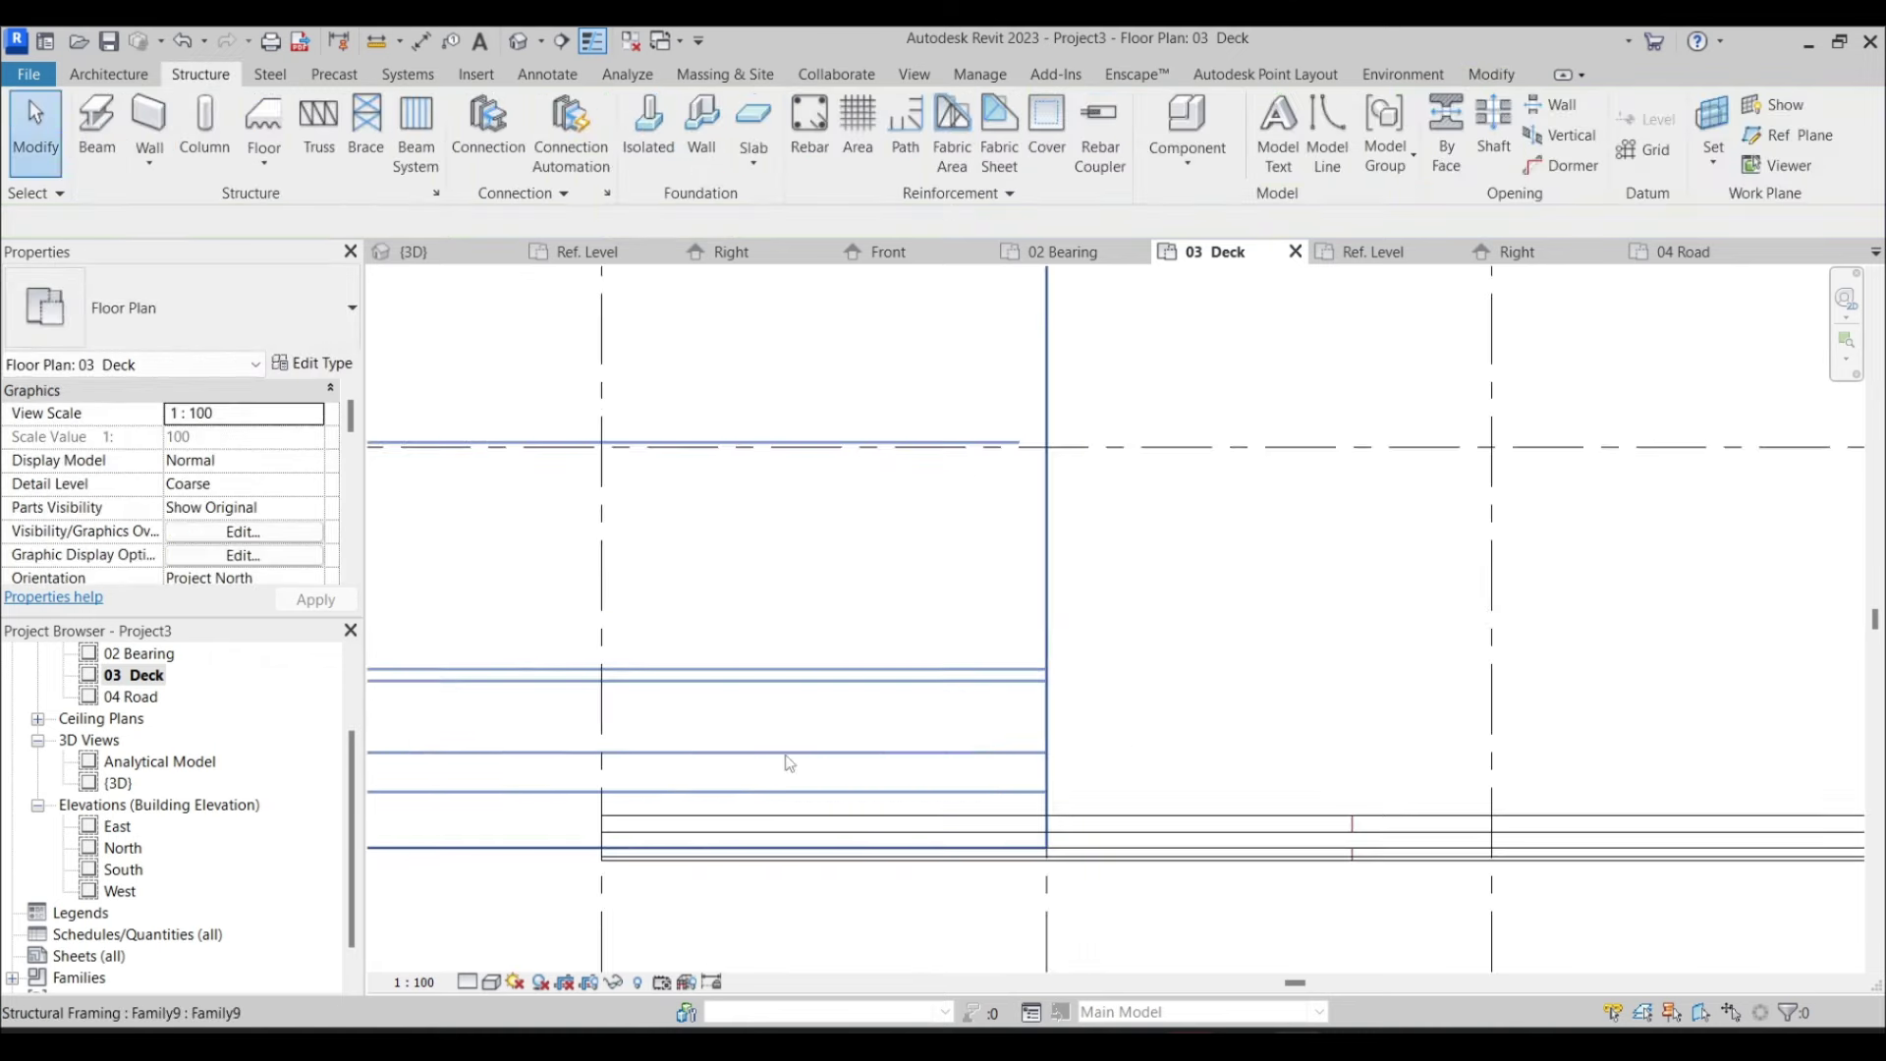
{"action": "scroll", "coordinate": [830, 762], "scroll_direction": "down", "scroll_amount": 3}
Select the new parapet beam and open its family for editing
{"action": "left_click", "coordinate": [1058, 787]}
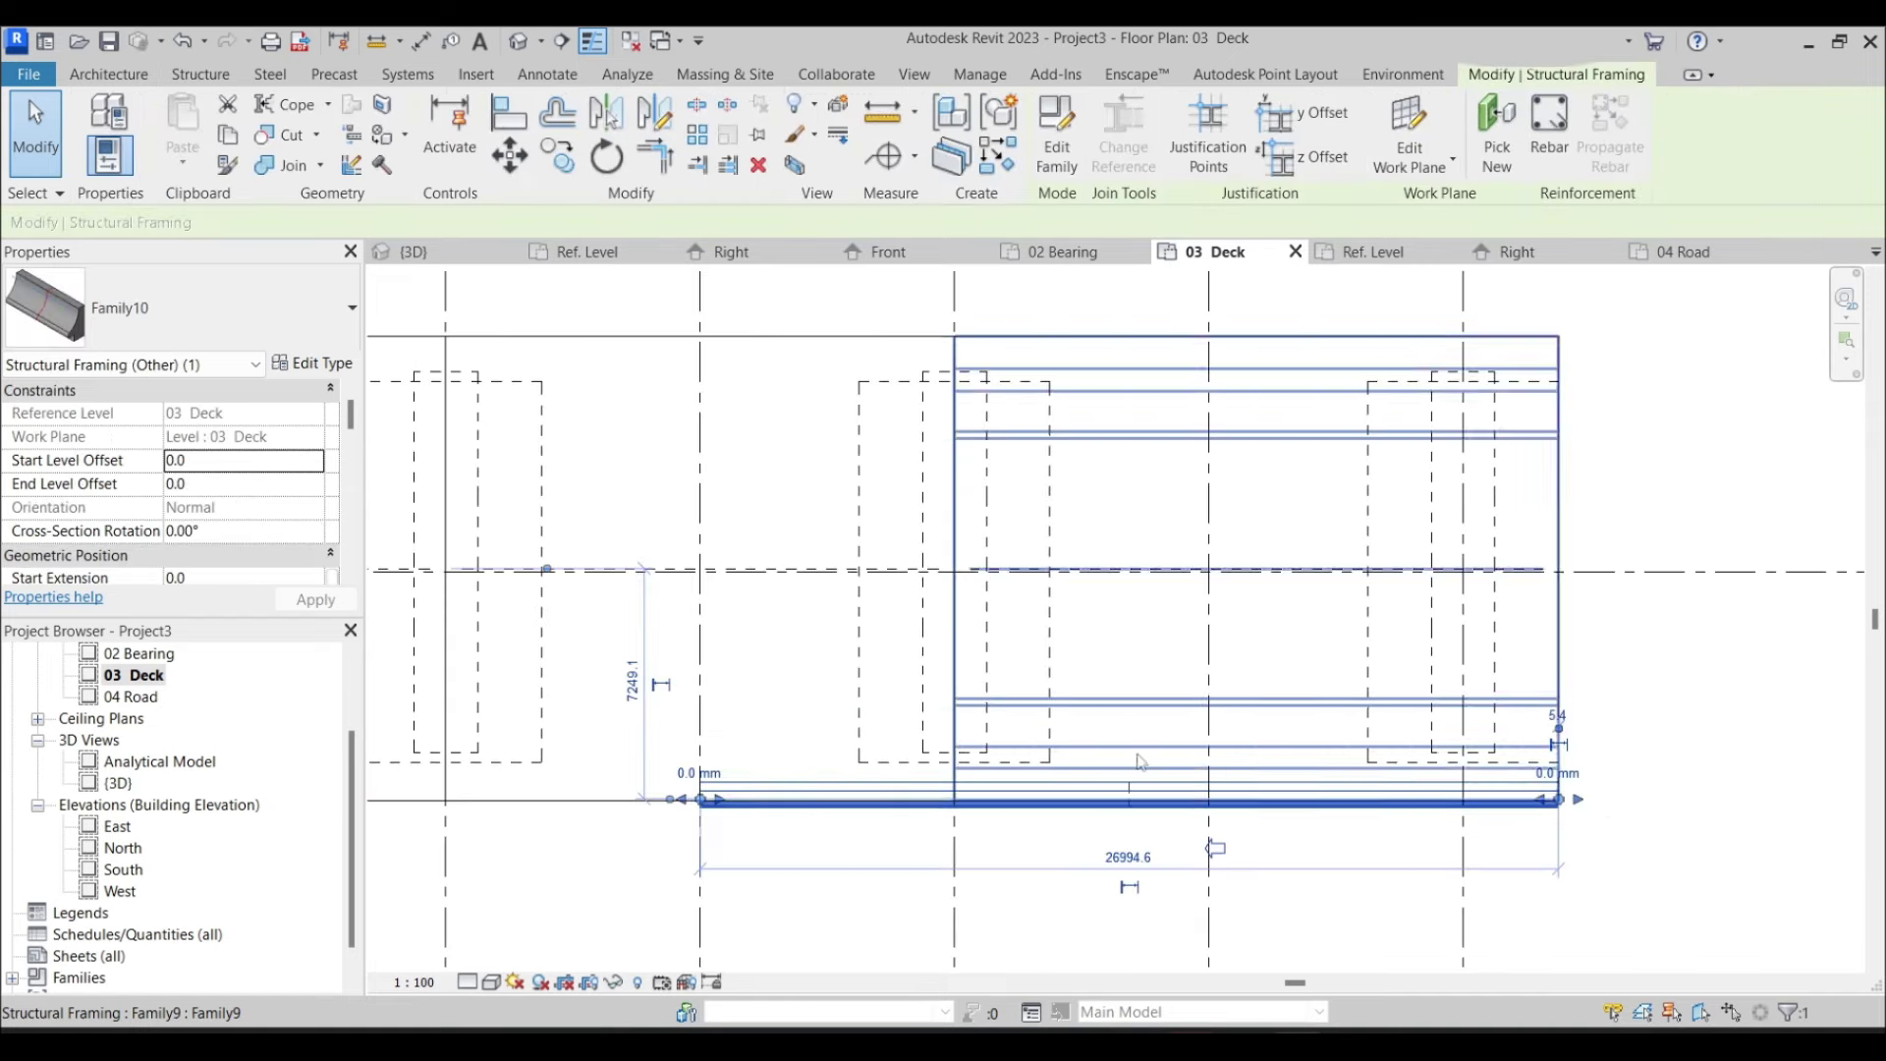
{"action": "scroll", "coordinate": [825, 590], "scroll_direction": "down", "scroll_amount": 4}
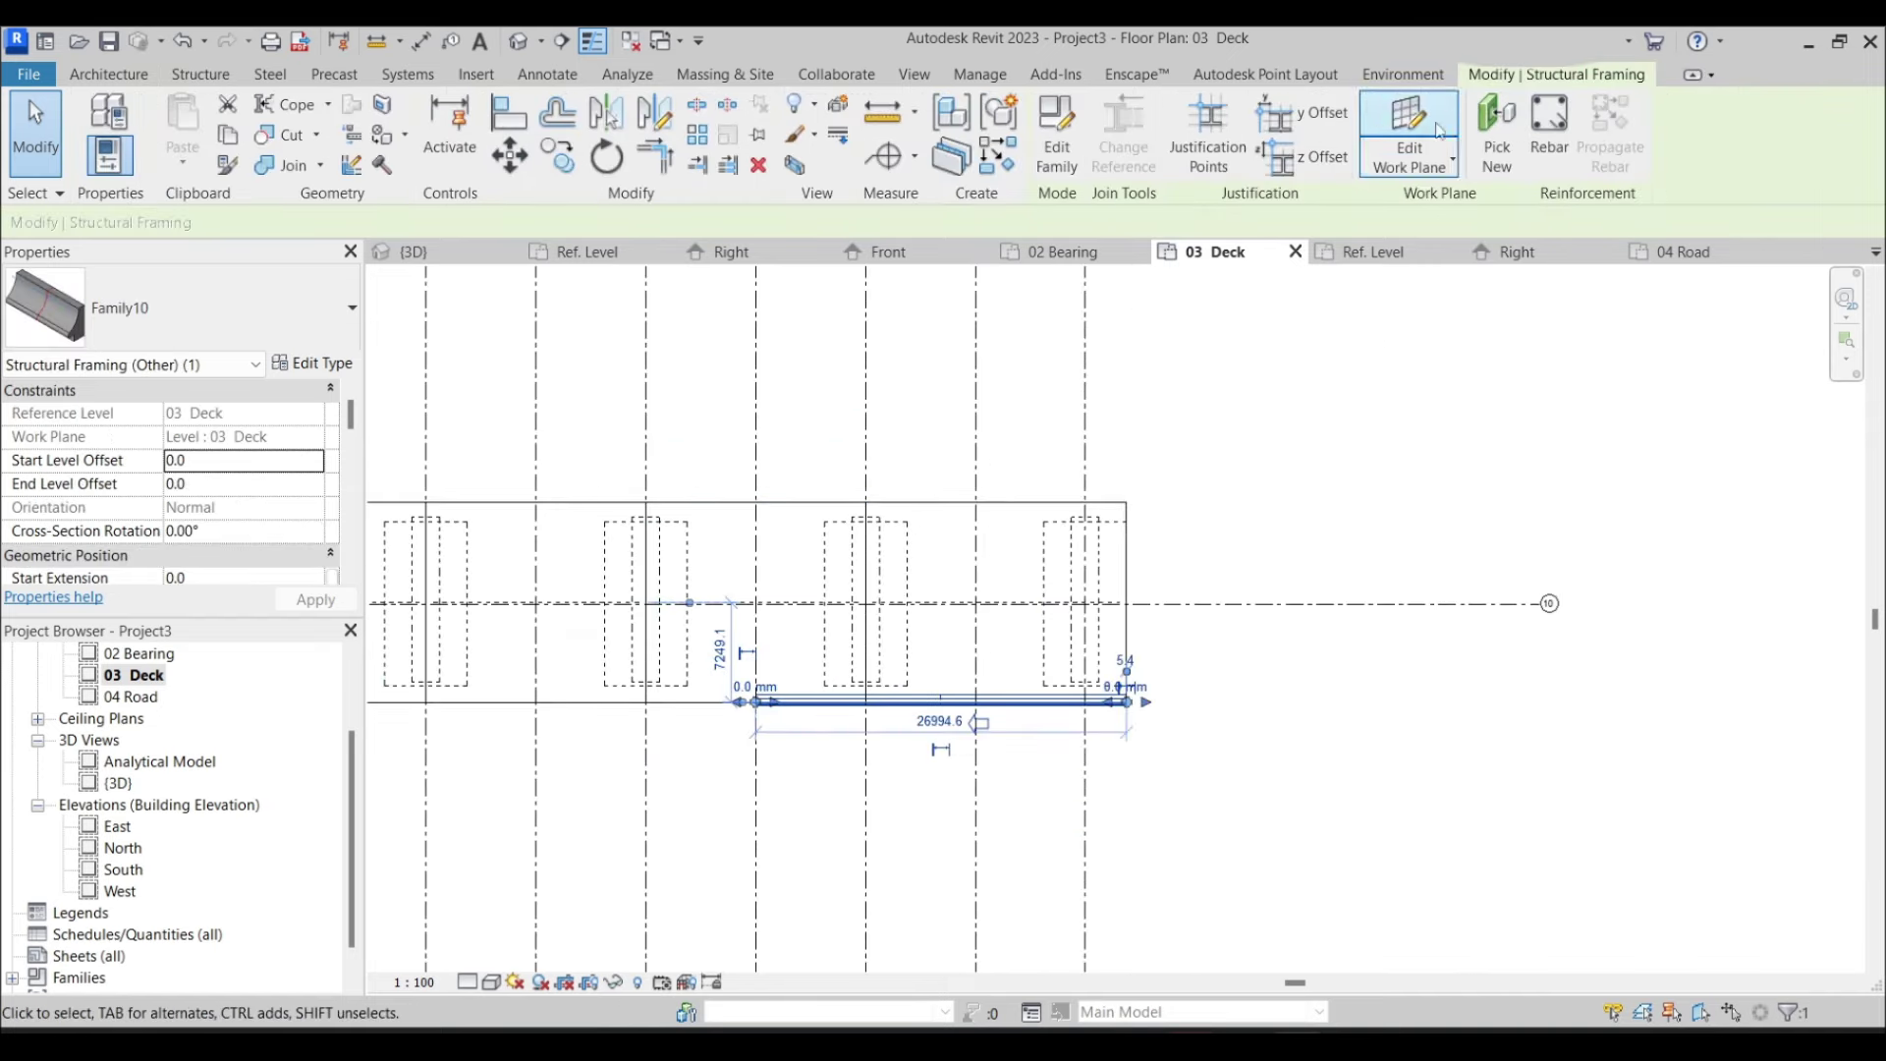
{"action": "left_click", "coordinate": [1056, 137]}
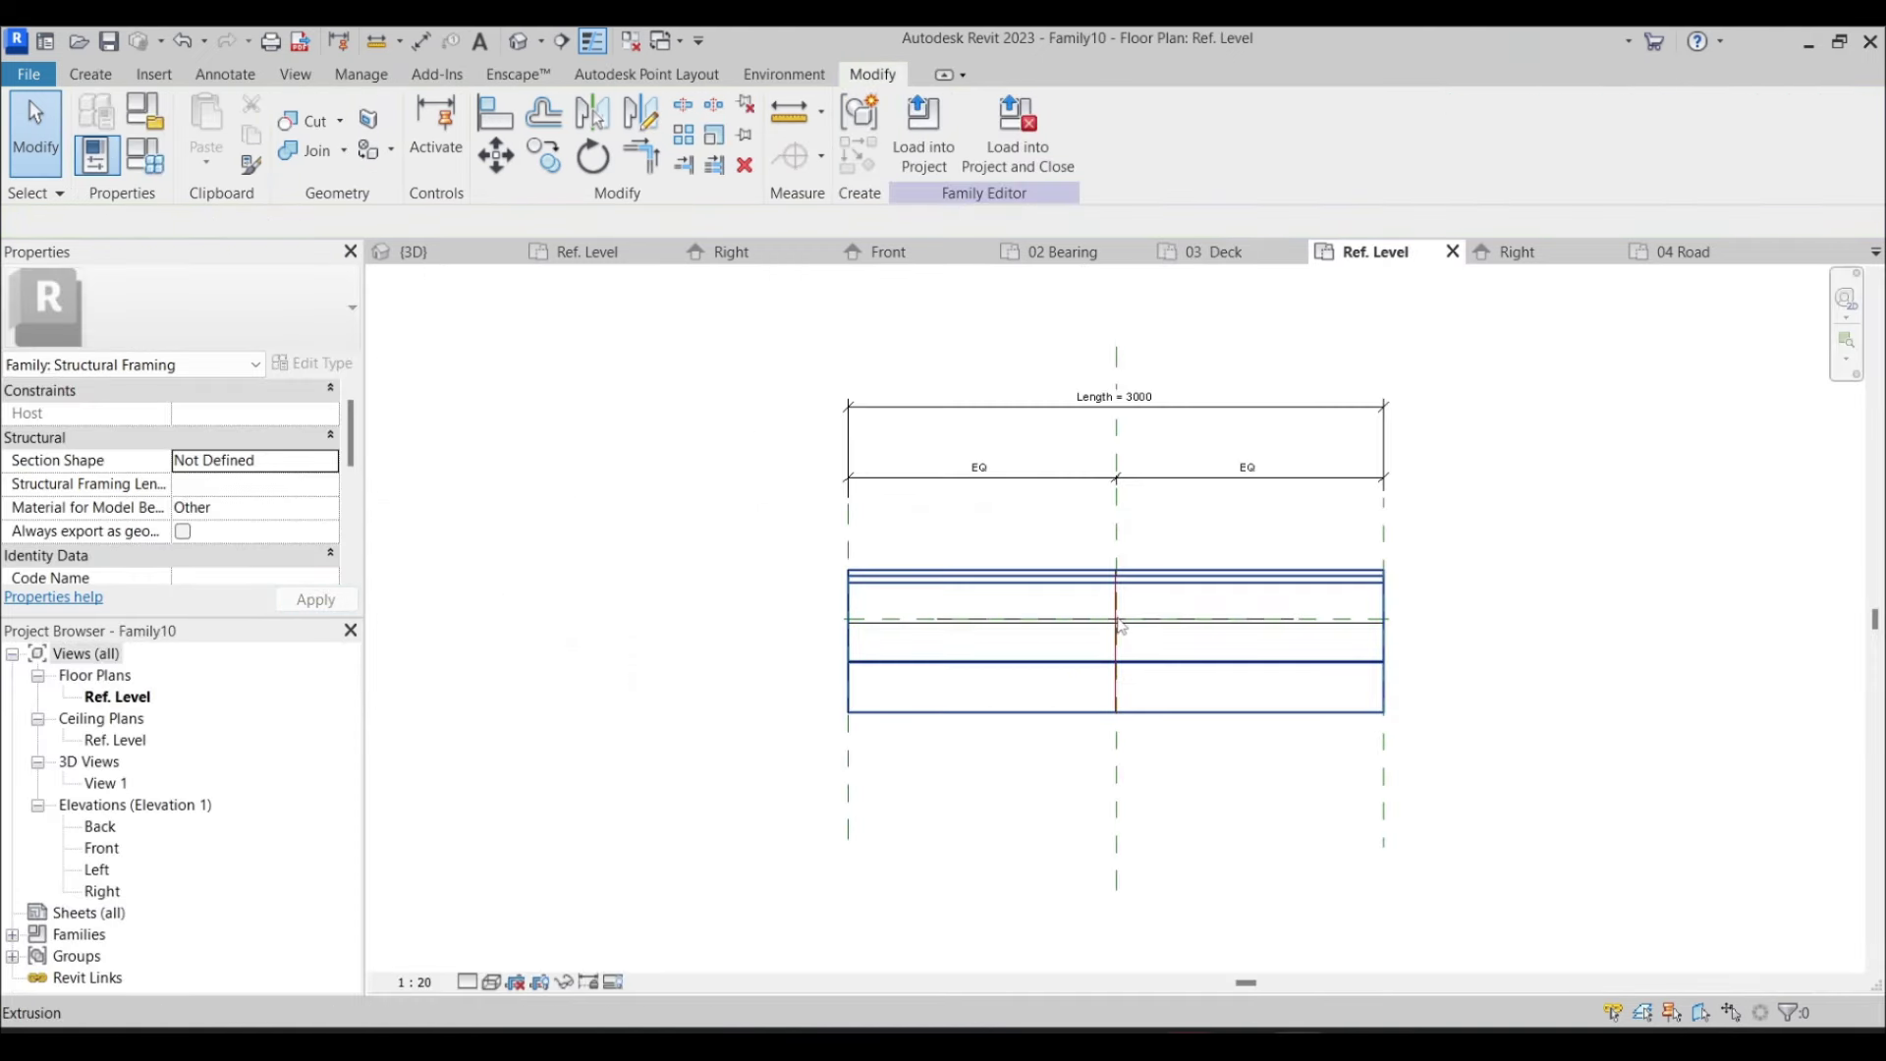
Delete the imported DWG profile from the family's Right elevation
{"action": "double_click", "coordinate": [103, 891]}
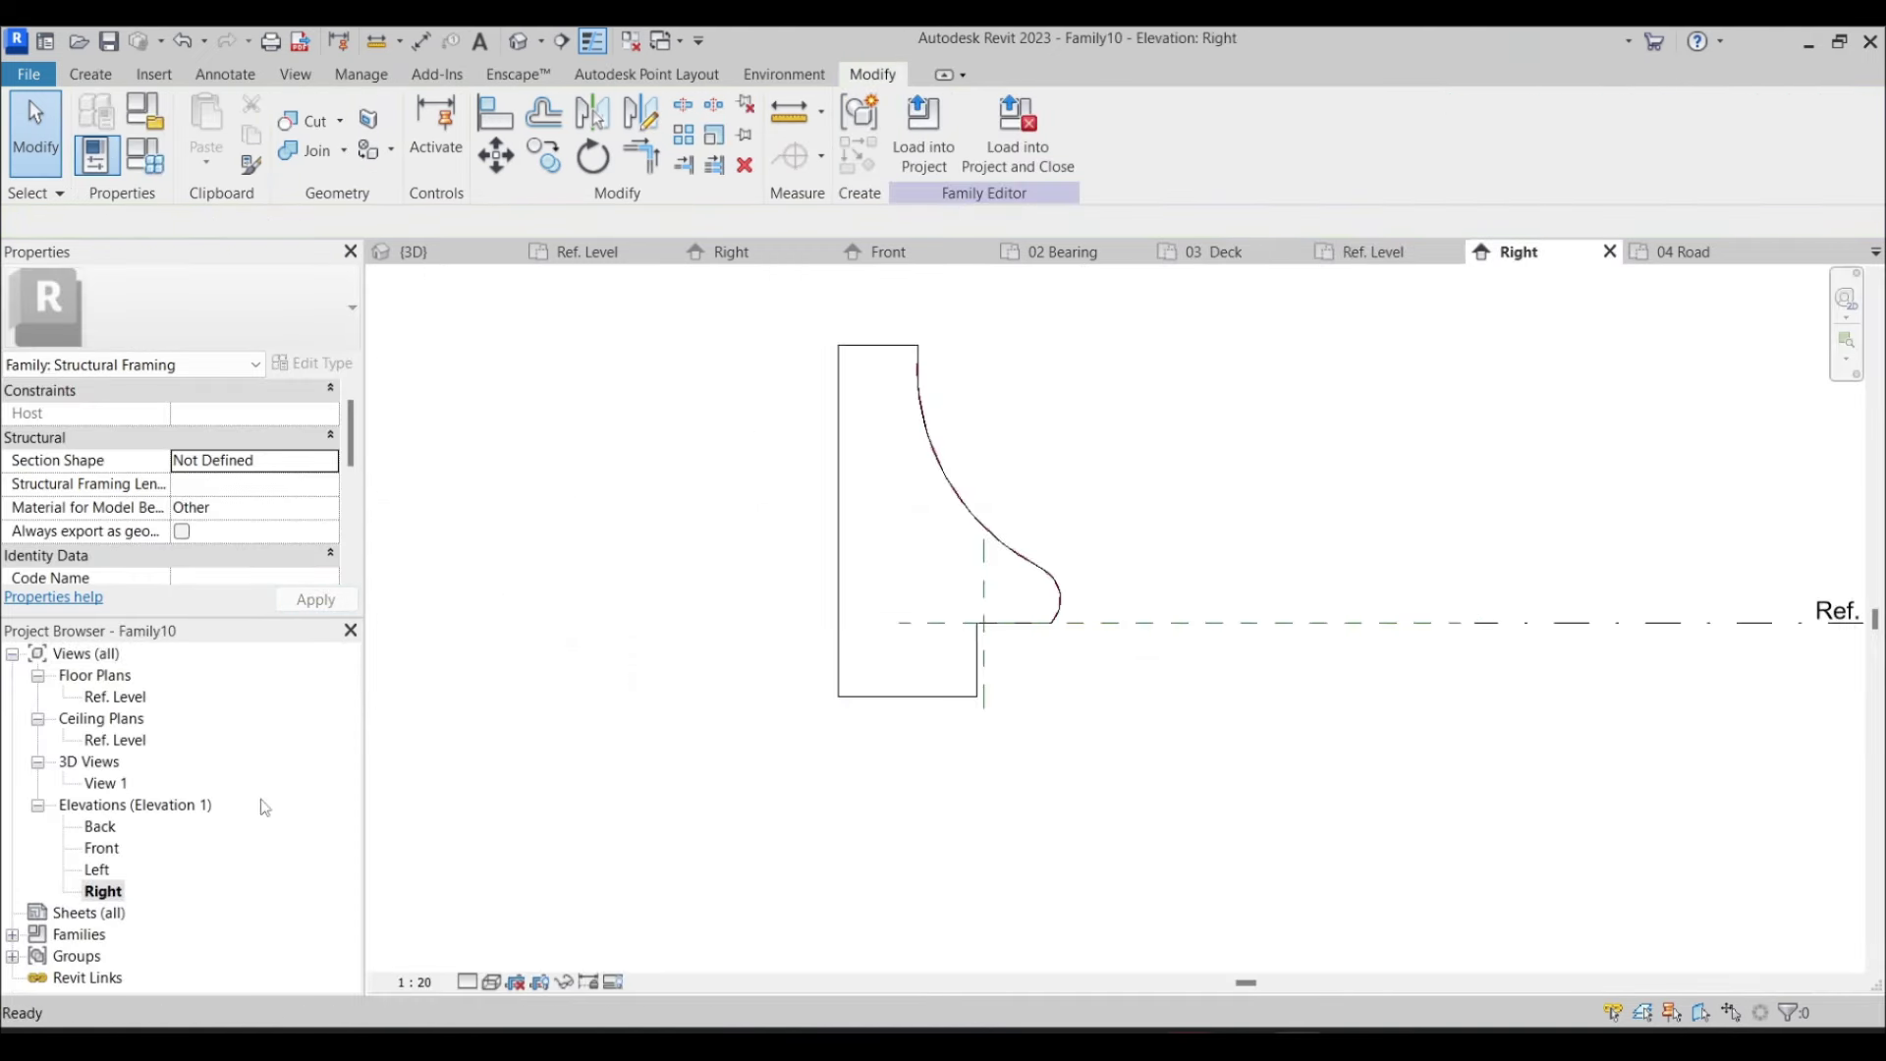
{"action": "key", "text": "Tab"}
{"action": "left_click", "coordinate": [944, 498]}
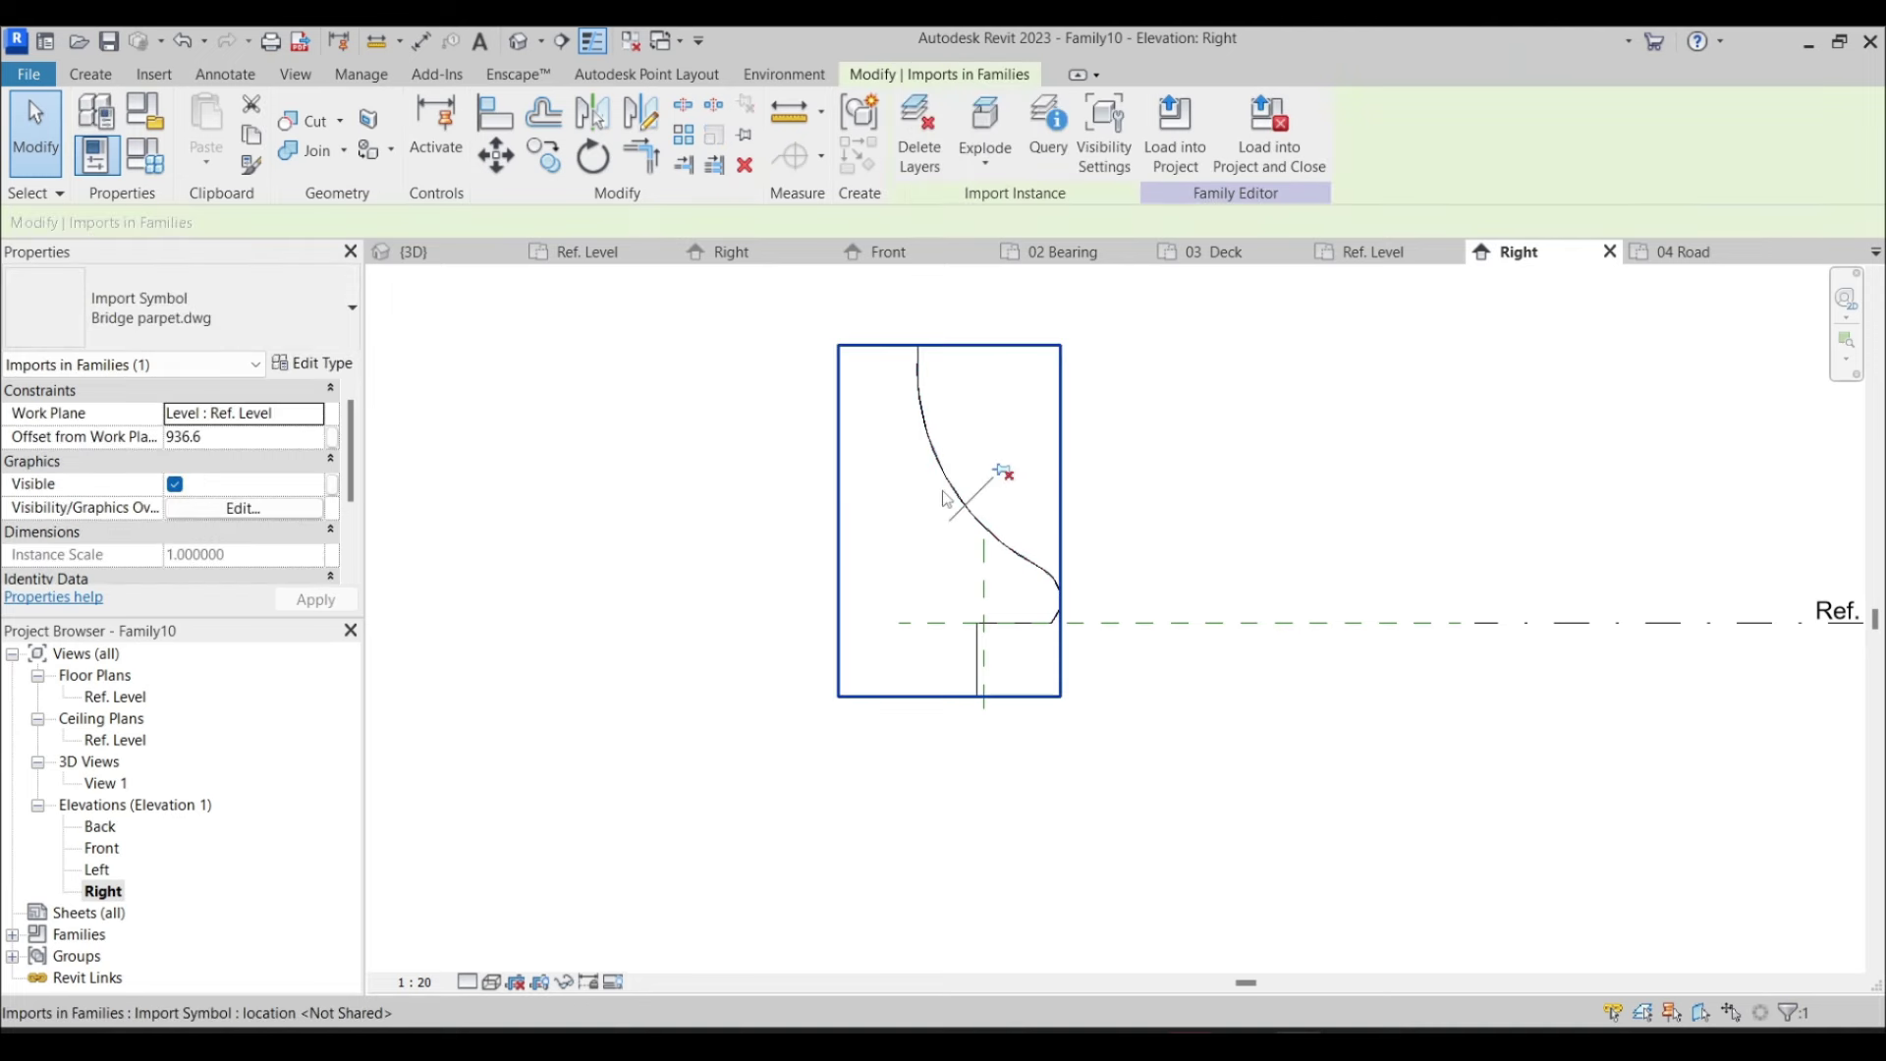
{"action": "key", "text": "Delete"}
Reload Family10 into Project3, overwriting the existing version
{"action": "left_click", "coordinate": [905, 103]}
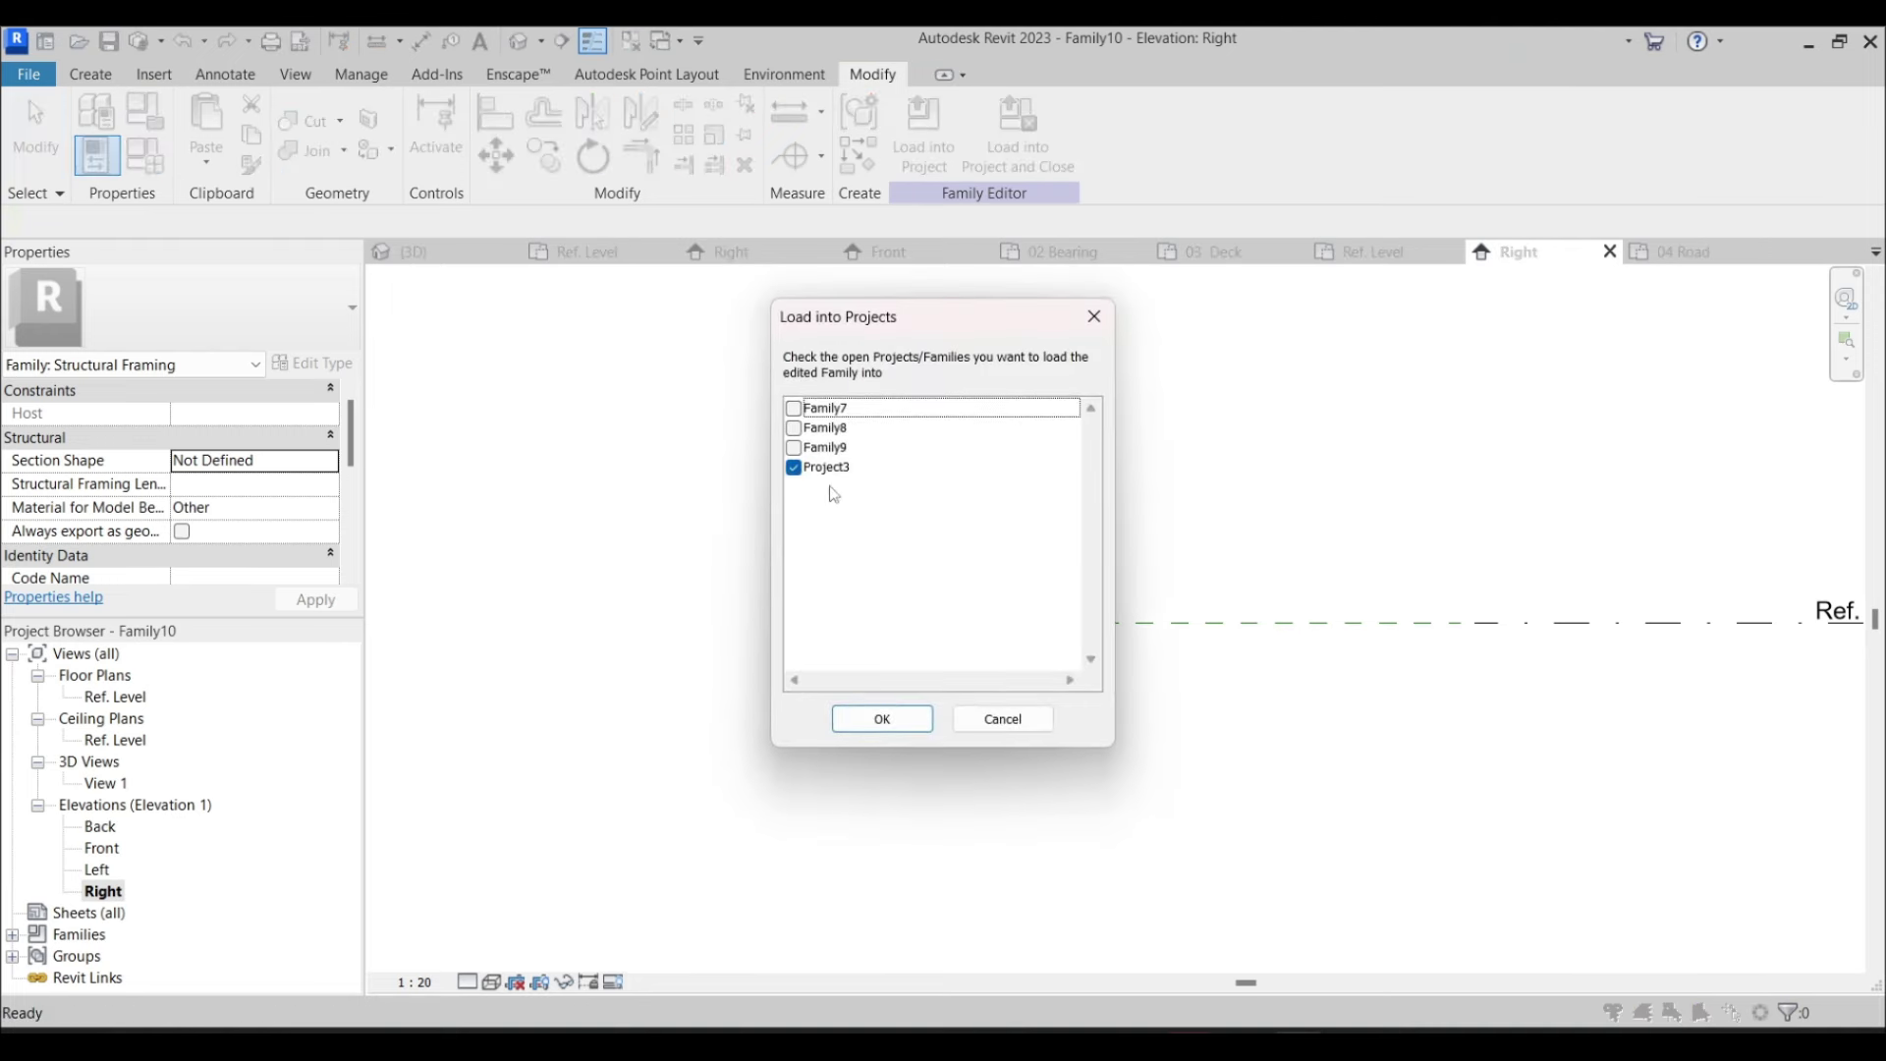
{"action": "left_click", "coordinate": [853, 713]}
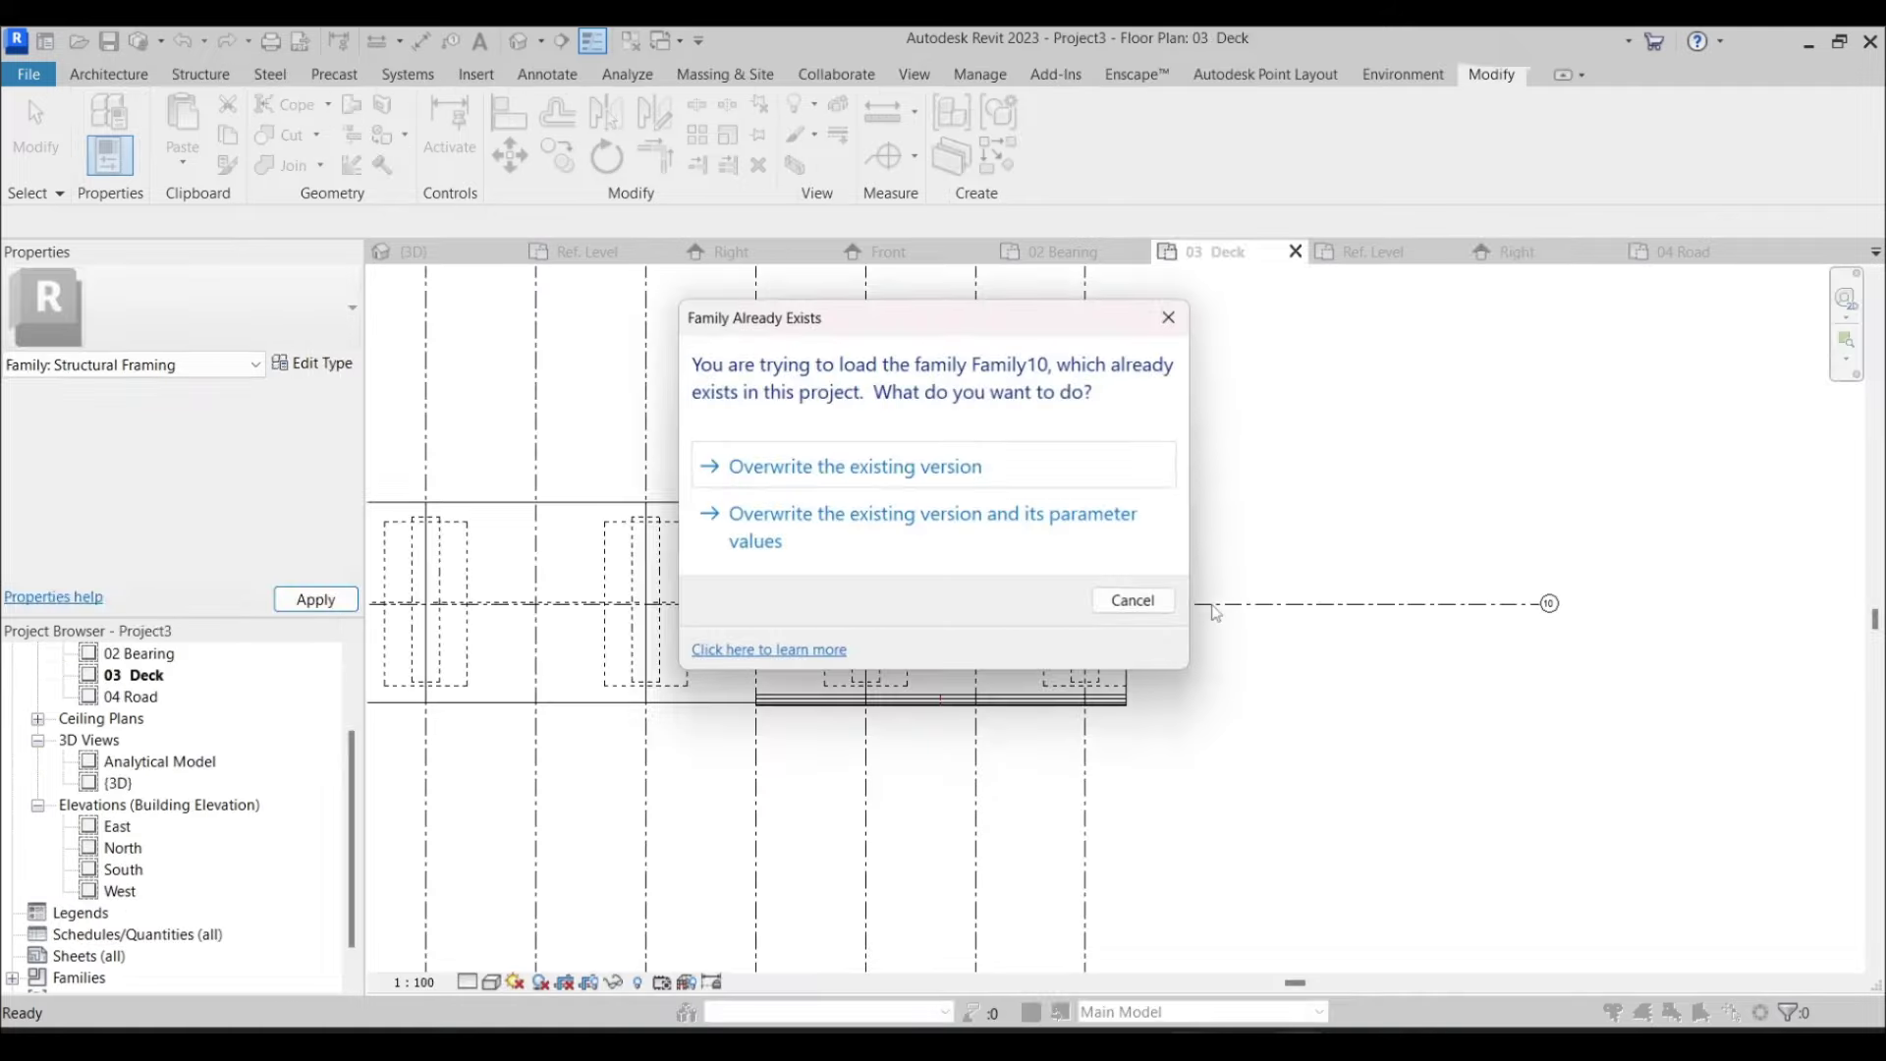
{"action": "left_click", "coordinate": [877, 480]}
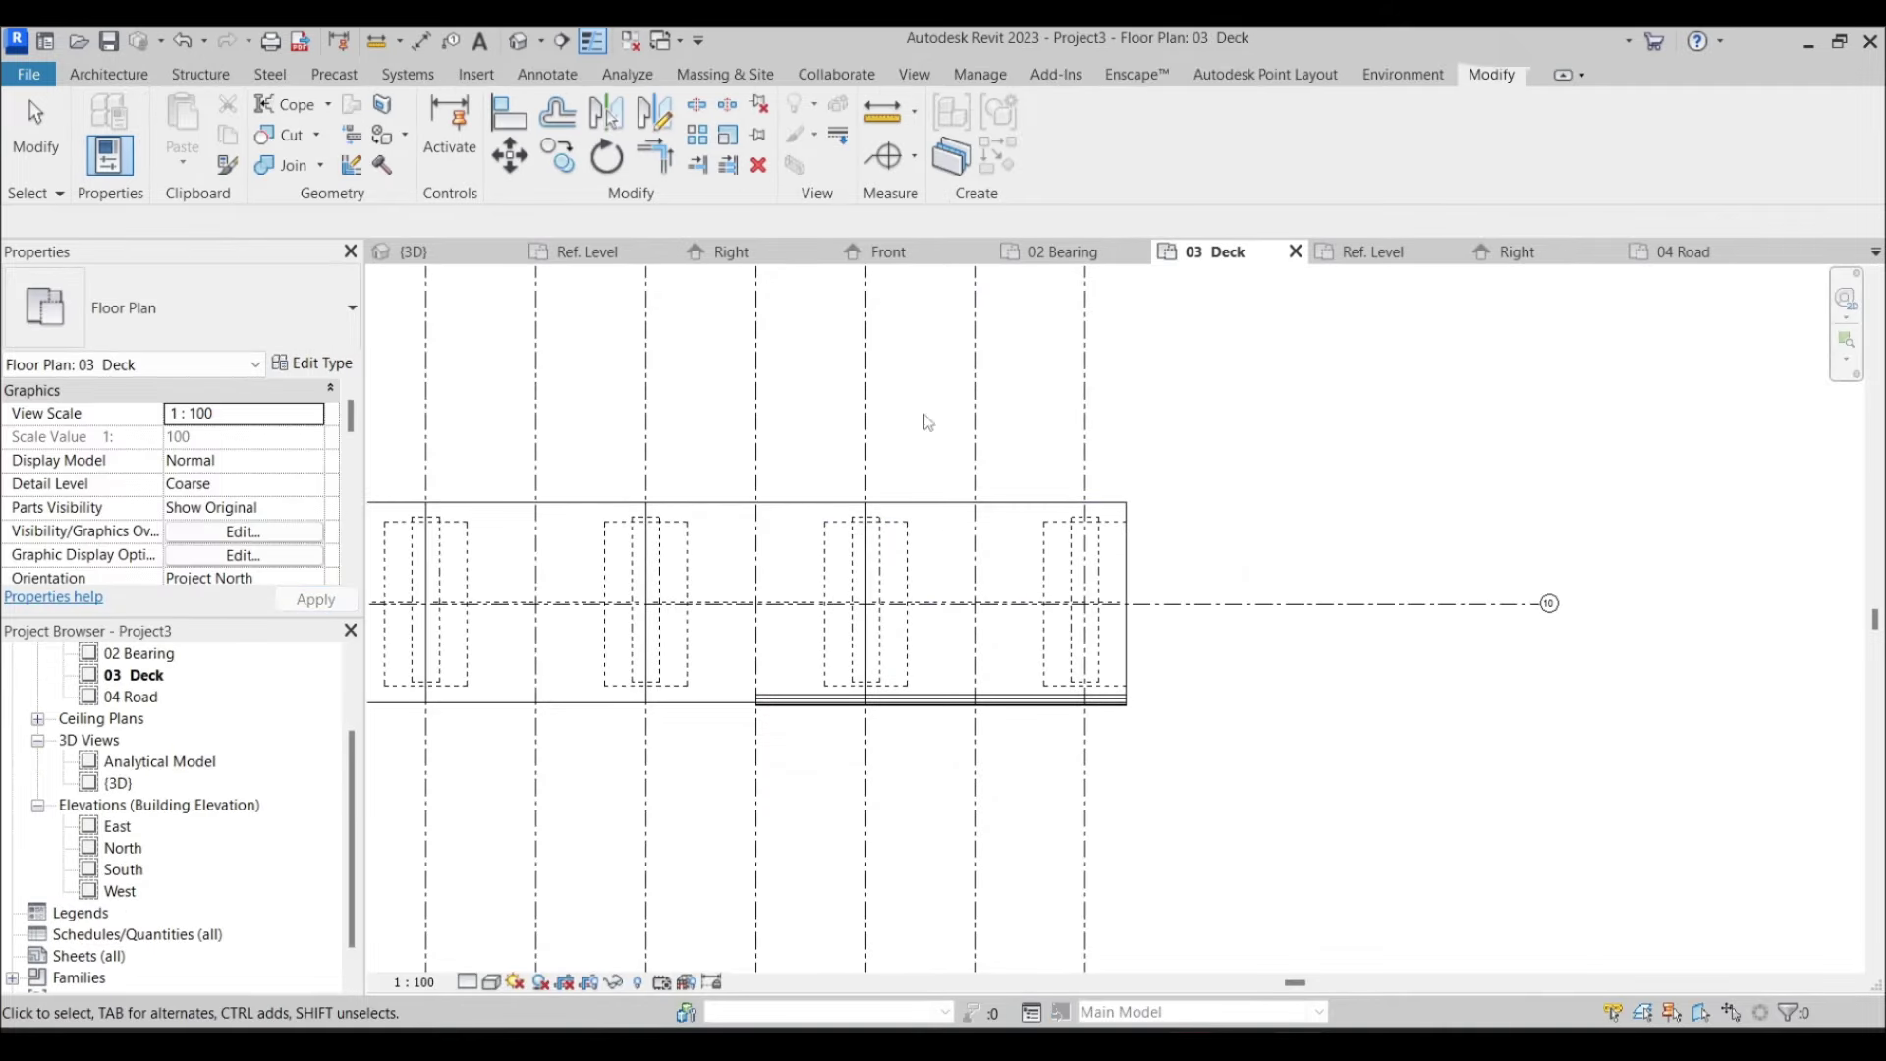
{"action": "scroll", "coordinate": [812, 405], "scroll_direction": "down", "scroll_amount": 3}
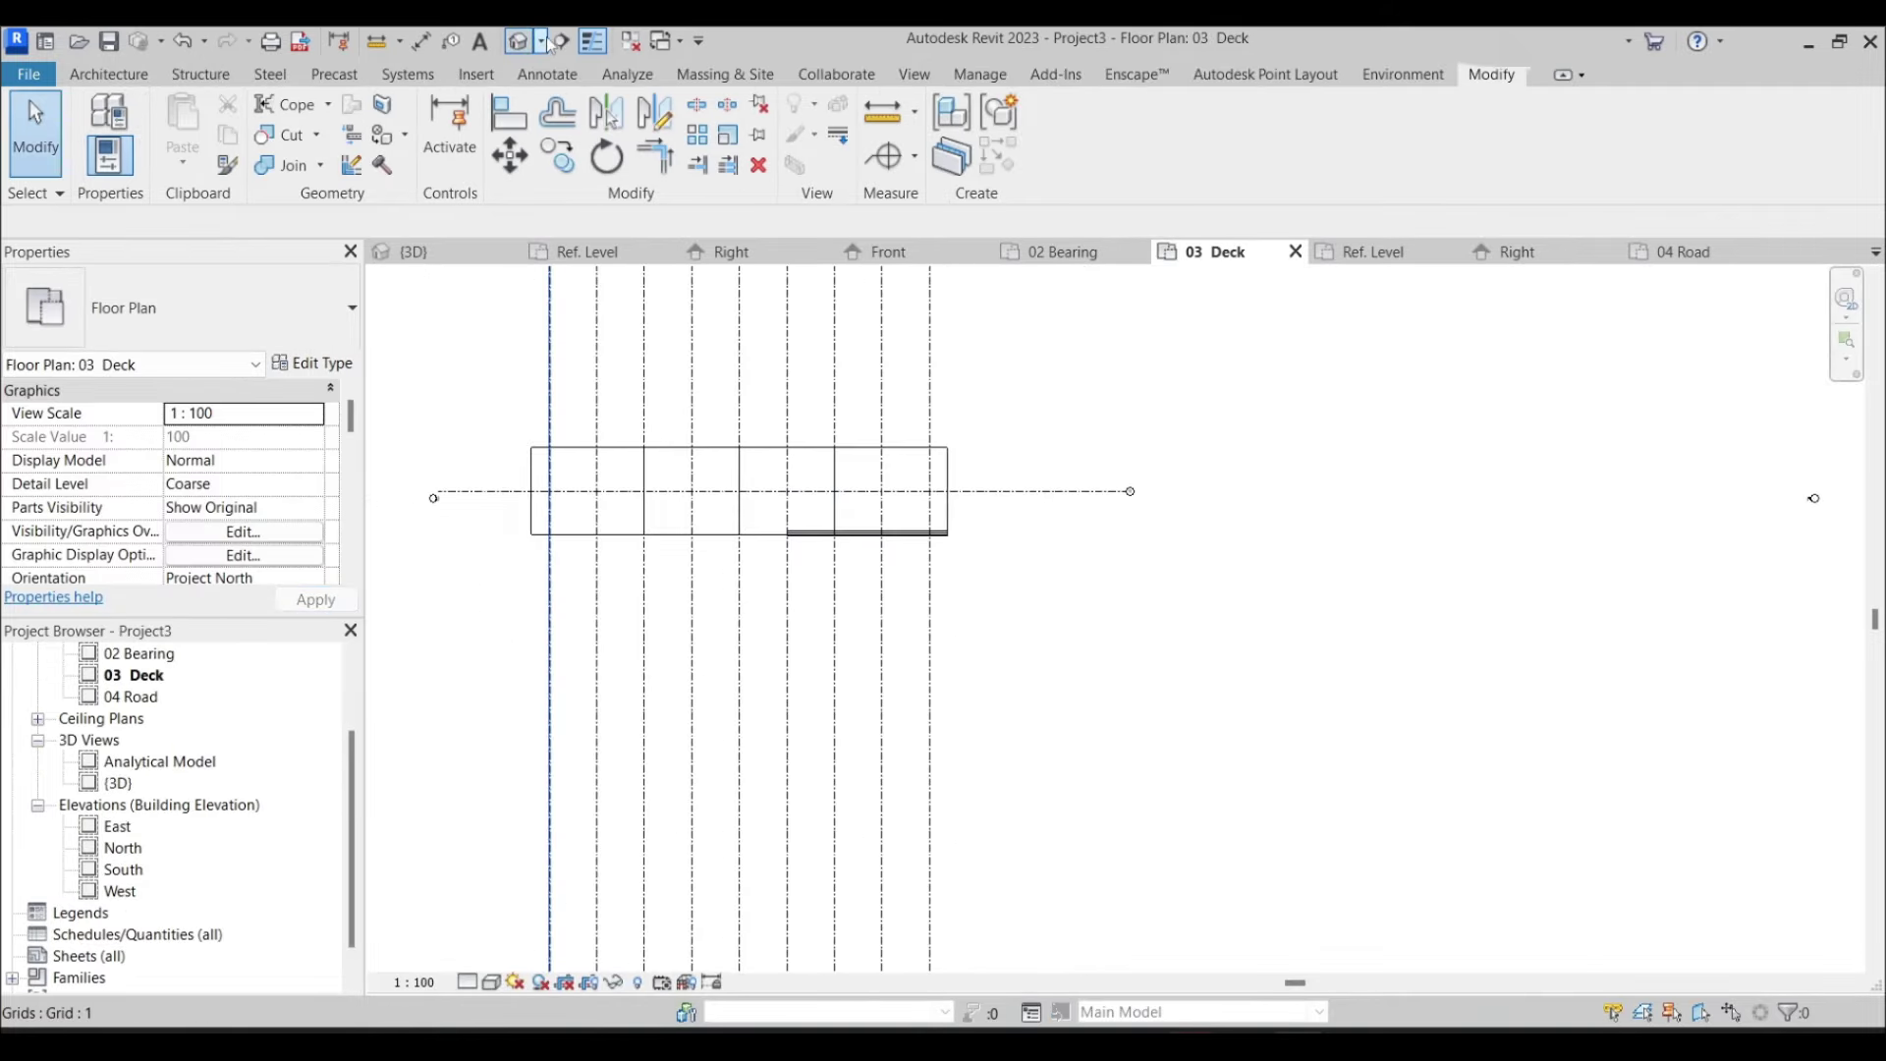
Cut Section 1 across the deck and open its view
{"action": "left_click", "coordinate": [901, 629]}
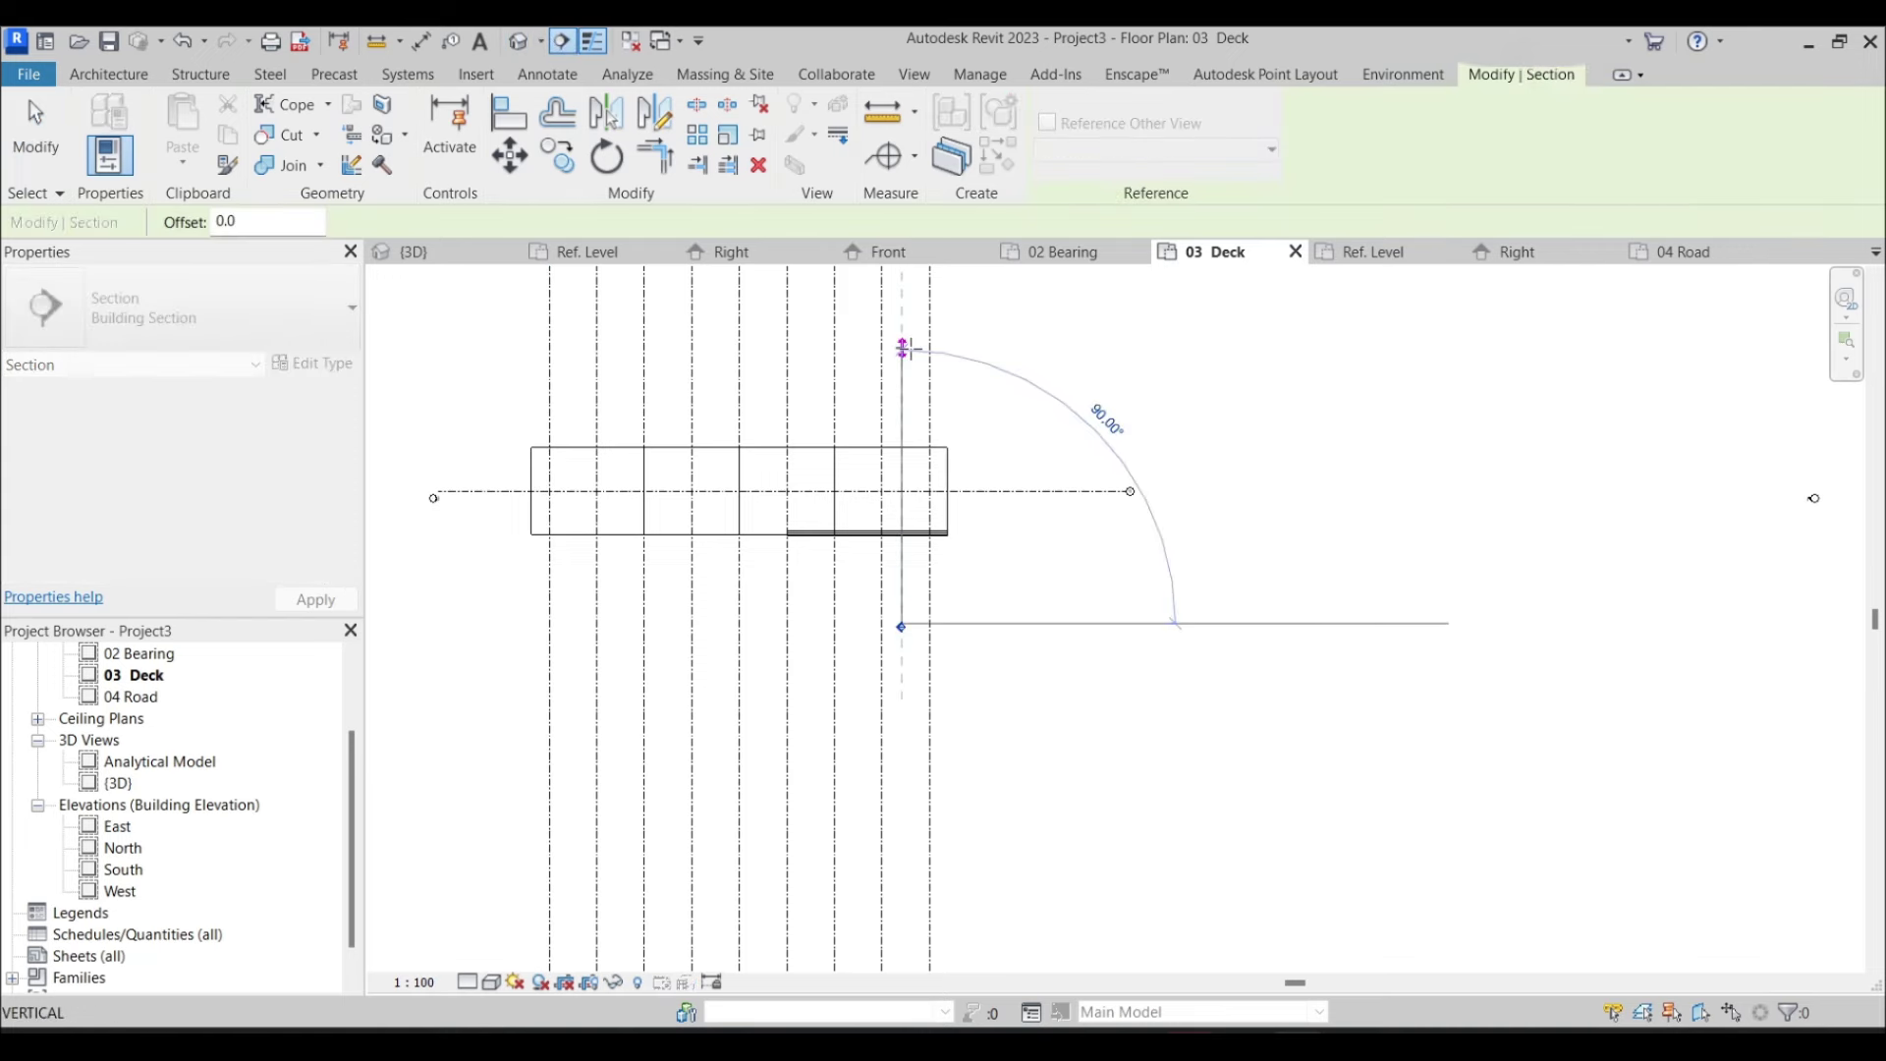
{"action": "left_click", "coordinate": [902, 345]}
{"action": "key", "text": "Escape"}
{"action": "key", "text": "Escape"}
{"action": "scroll", "coordinate": [906, 634], "scroll_direction": "up", "scroll_amount": 3}
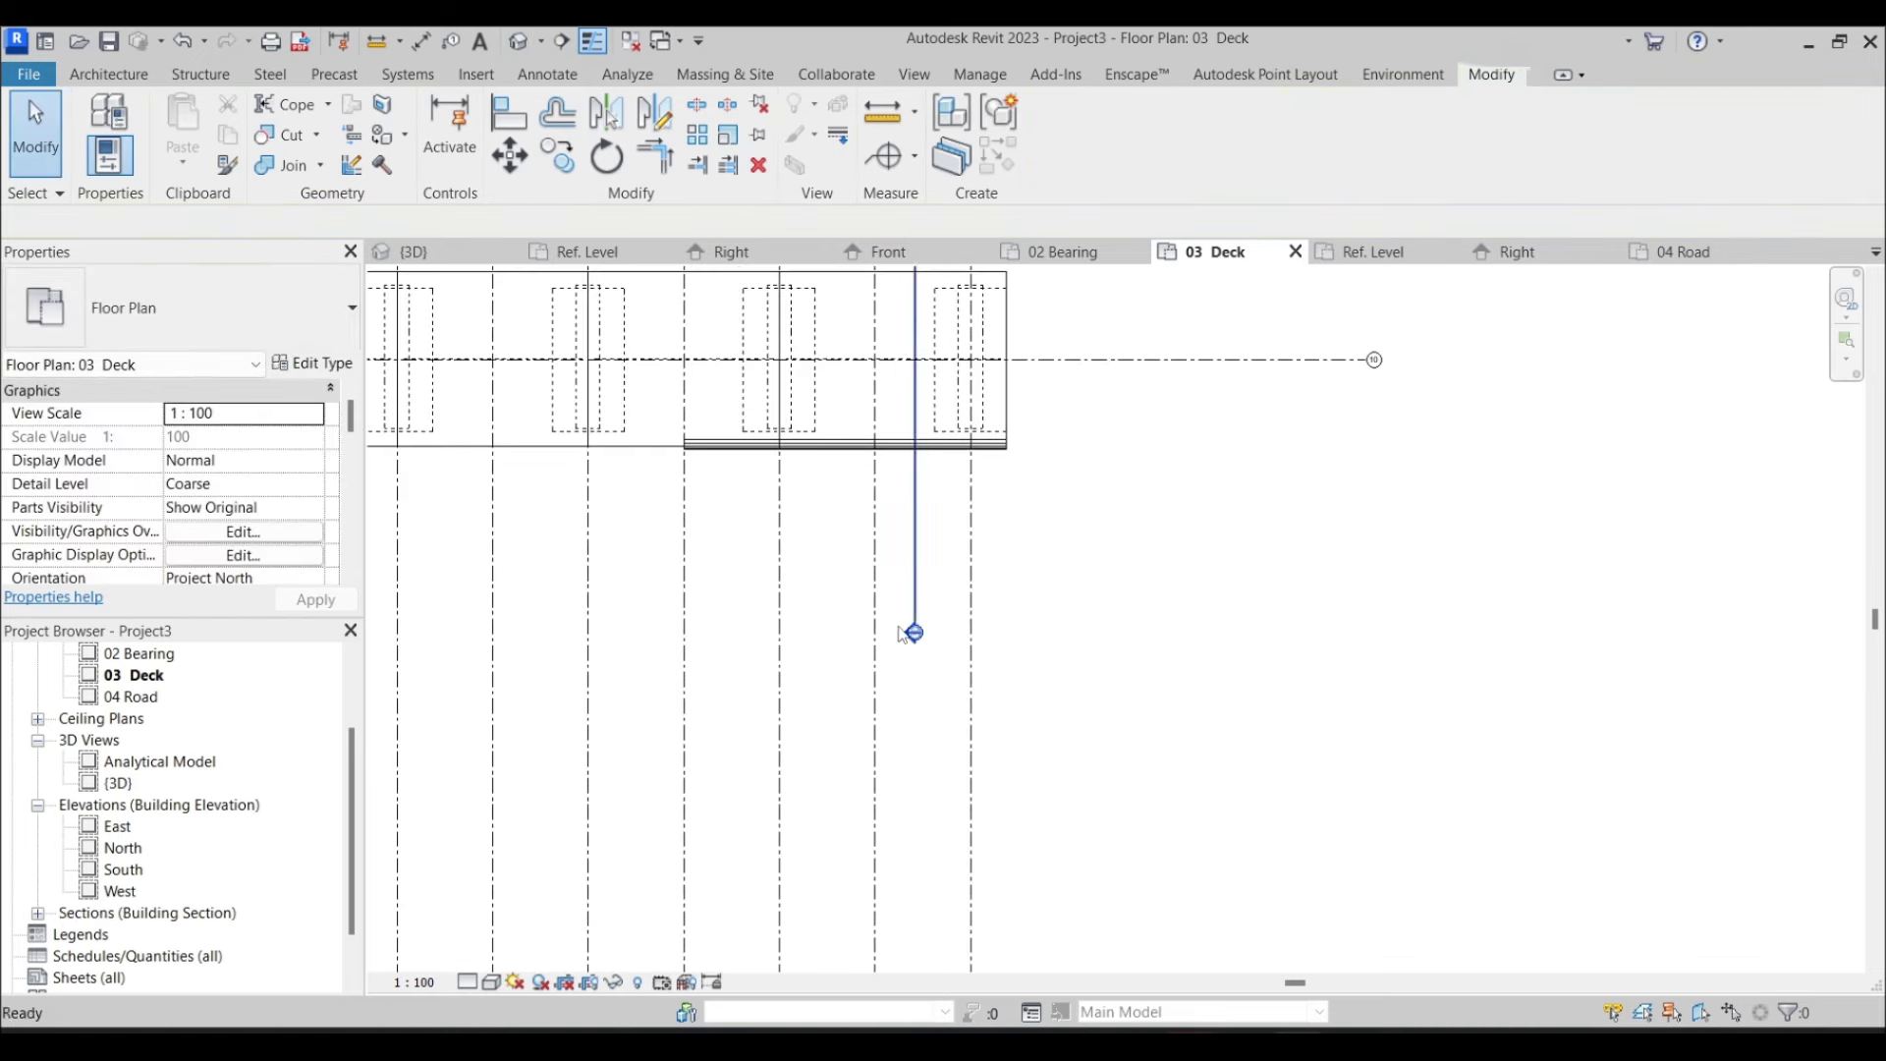
{"action": "double_click", "coordinate": [902, 632]}
{"action": "scroll", "coordinate": [899, 525], "scroll_direction": "up", "scroll_amount": 5}
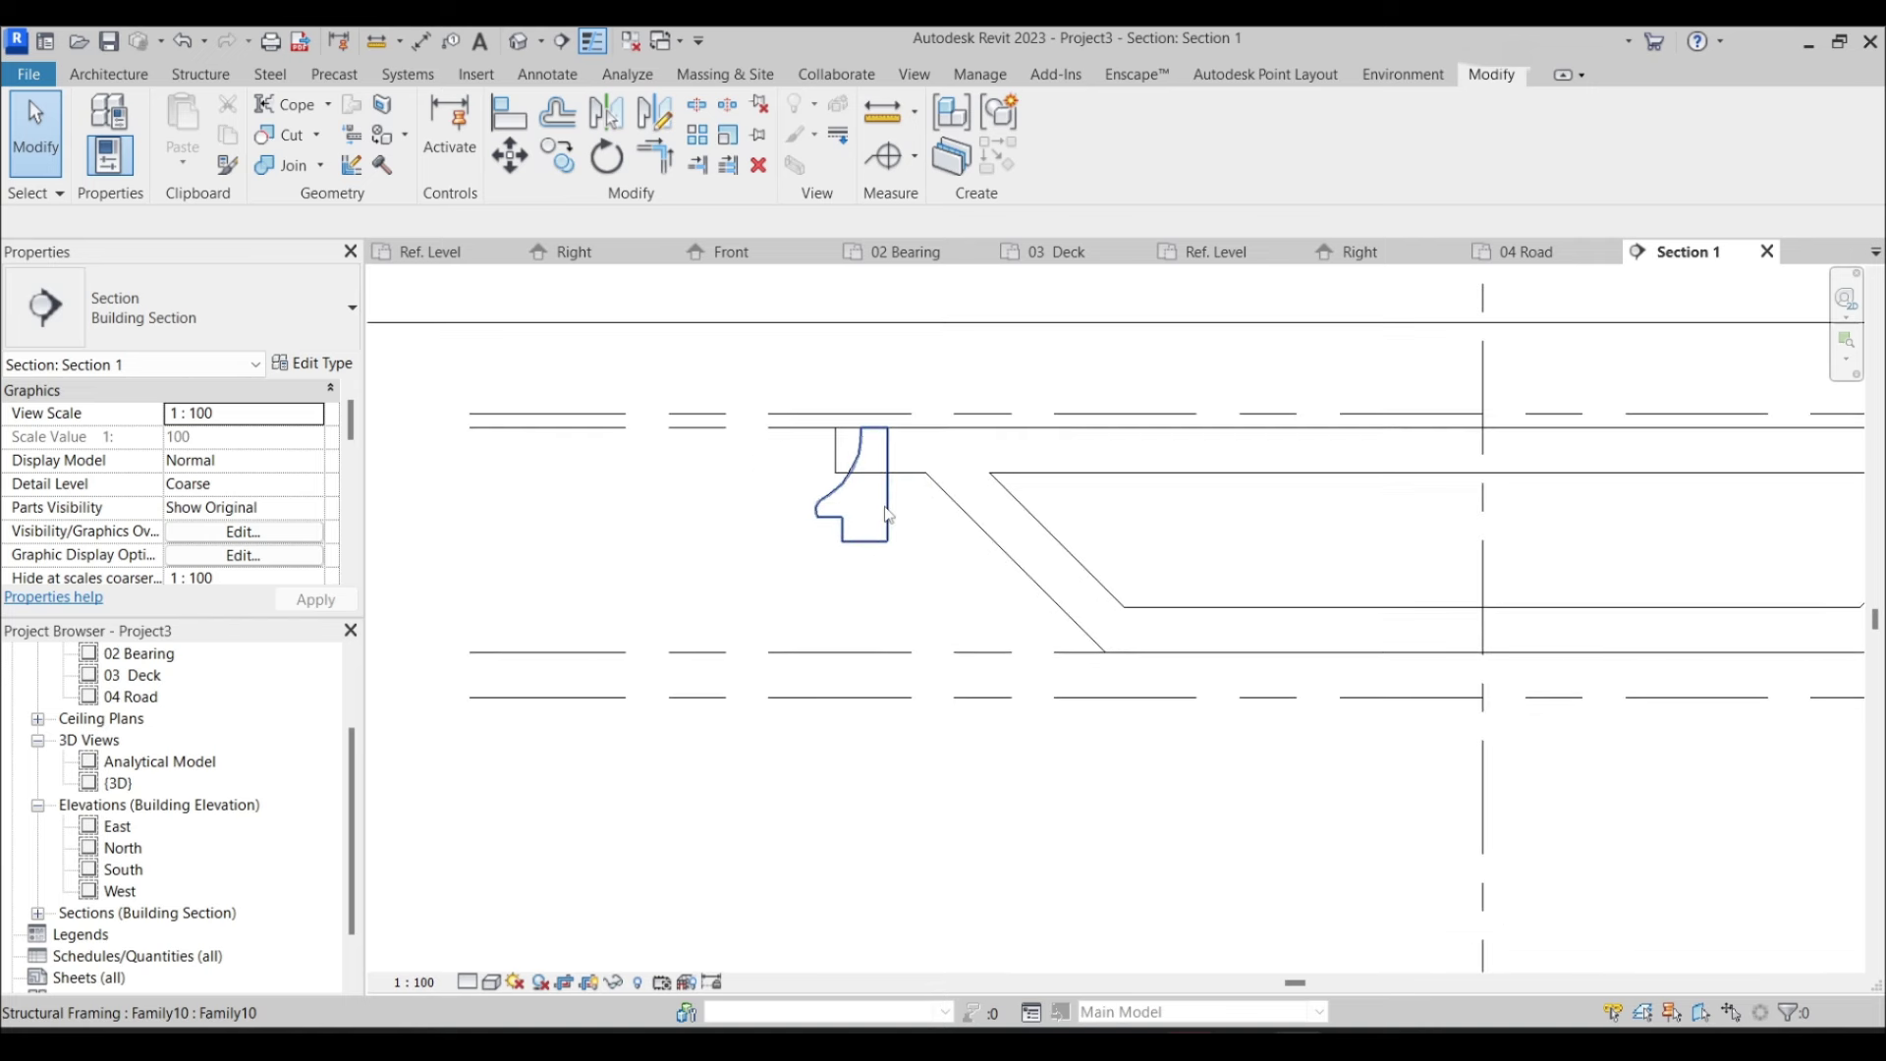
Mirror the parapet beam in section to flip it about its centre axis
{"action": "left_click", "coordinate": [890, 452]}
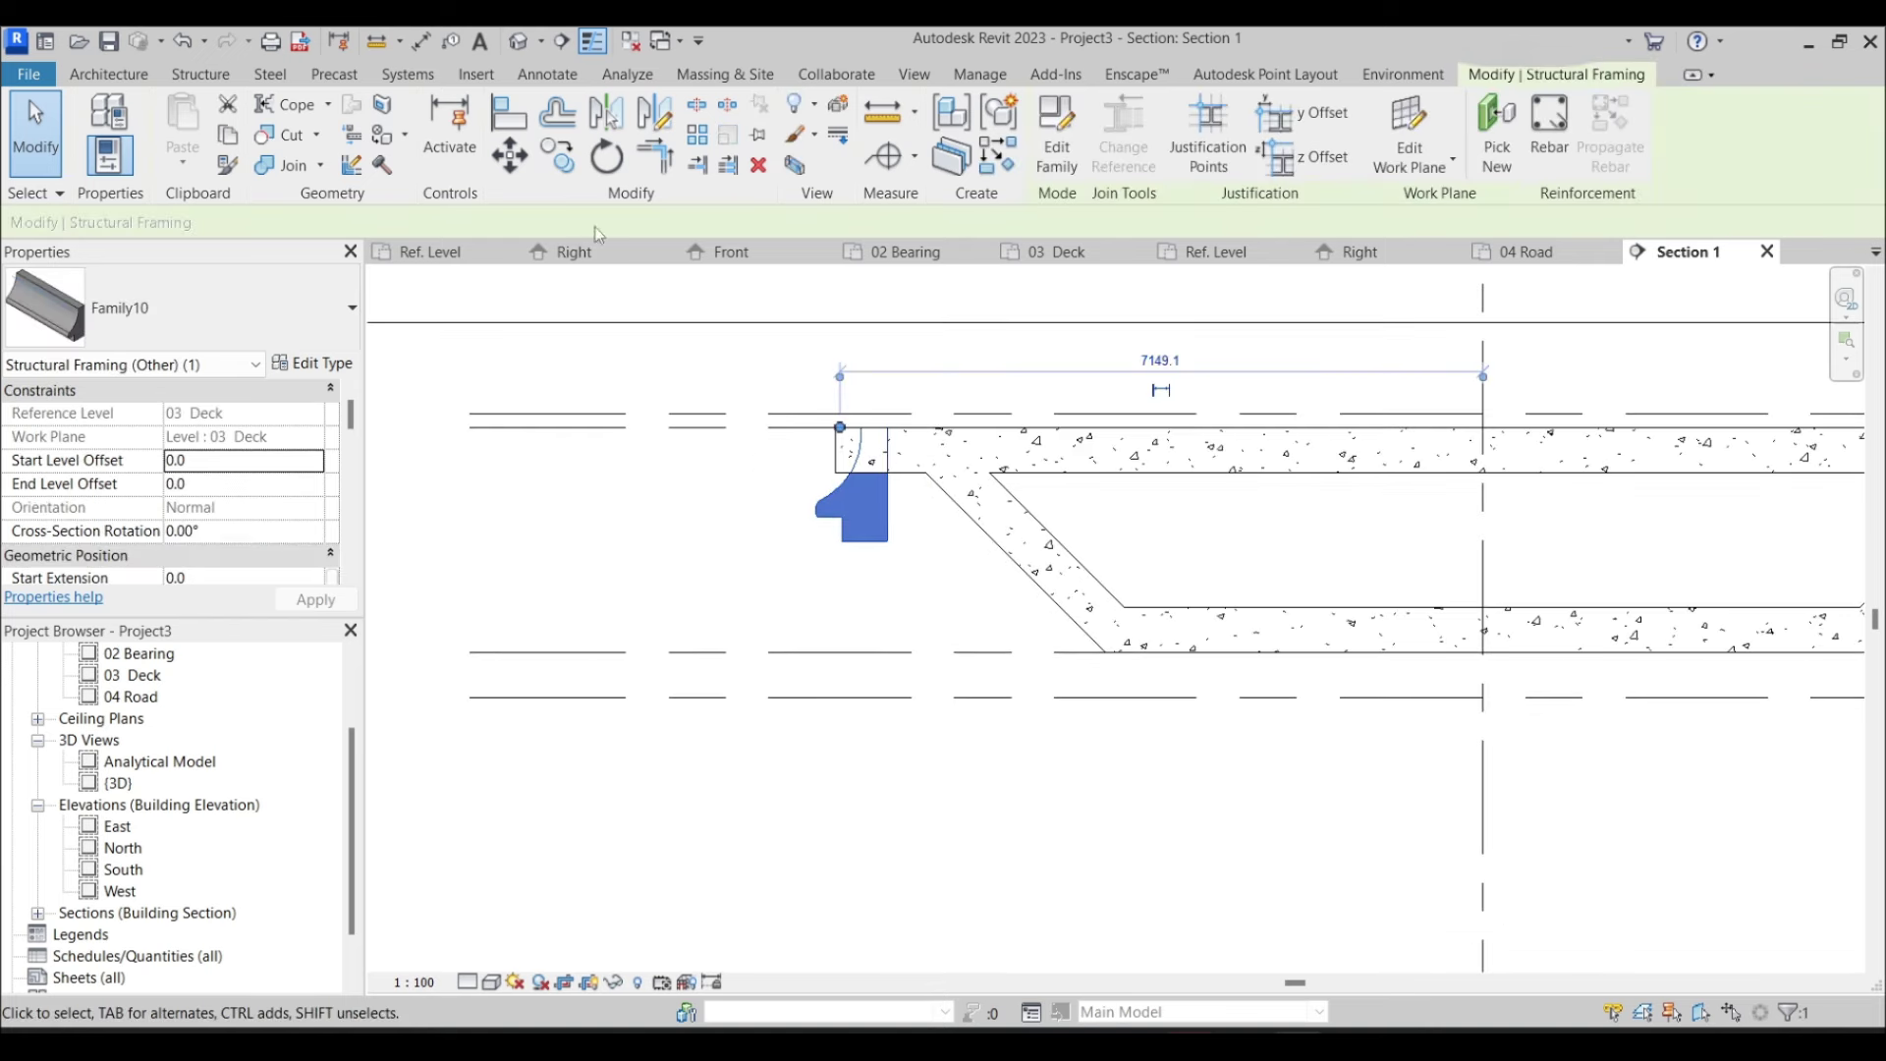
{"action": "left_click", "coordinate": [607, 114]}
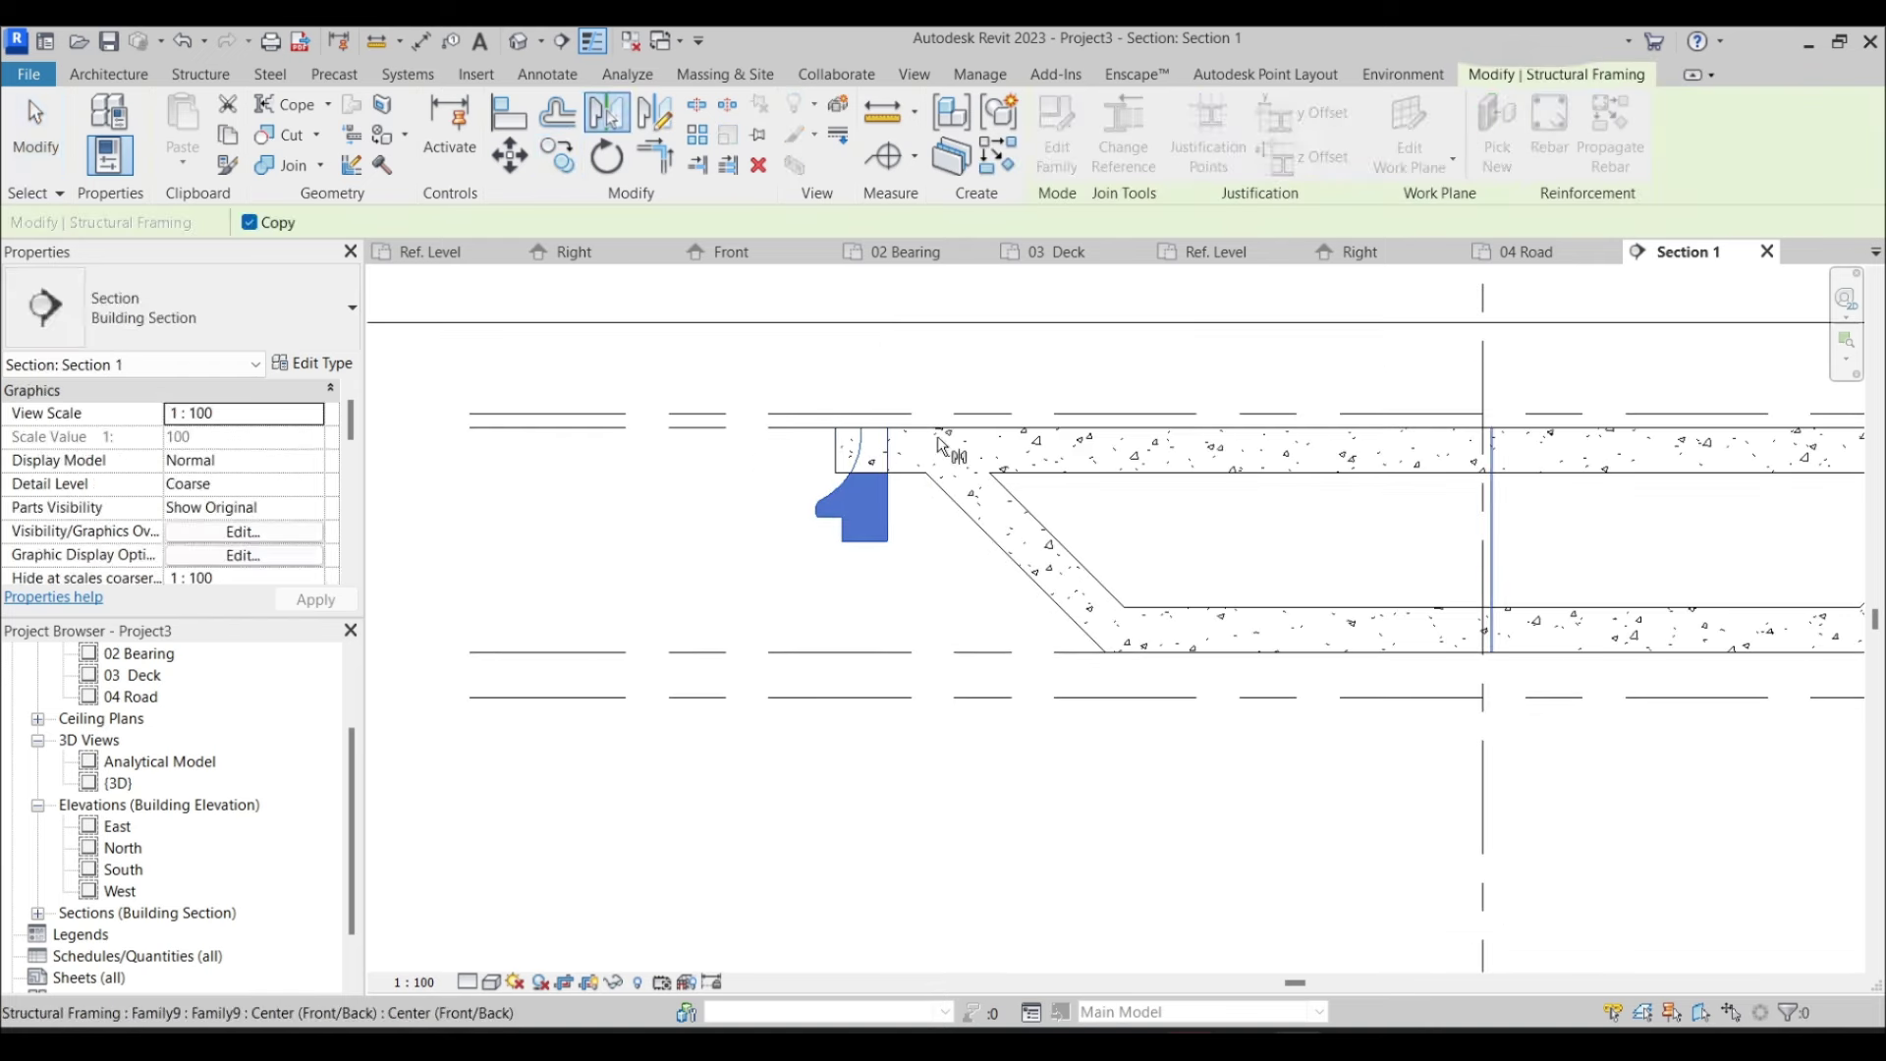
{"action": "left_click", "coordinate": [842, 536]}
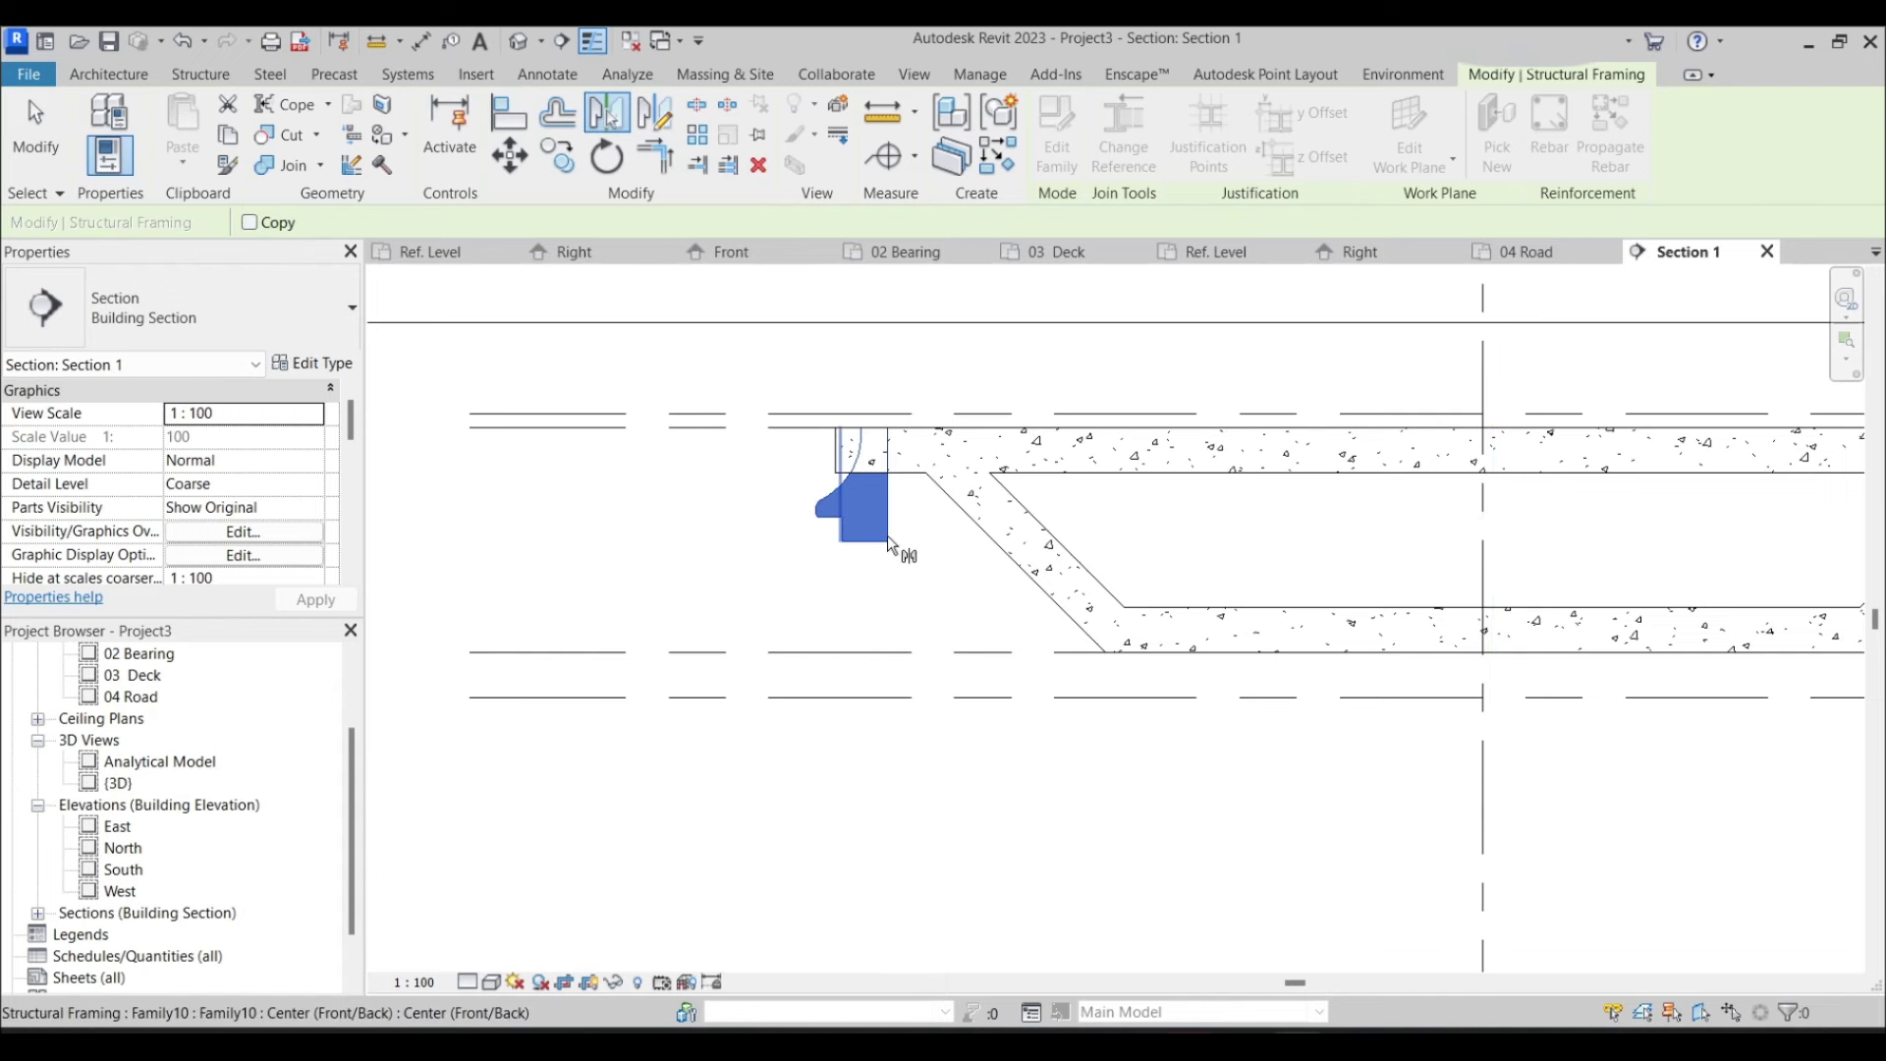
{"action": "scroll", "coordinate": [869, 520], "scroll_direction": "up", "scroll_amount": 3}
{"action": "left_click", "coordinate": [869, 521]}
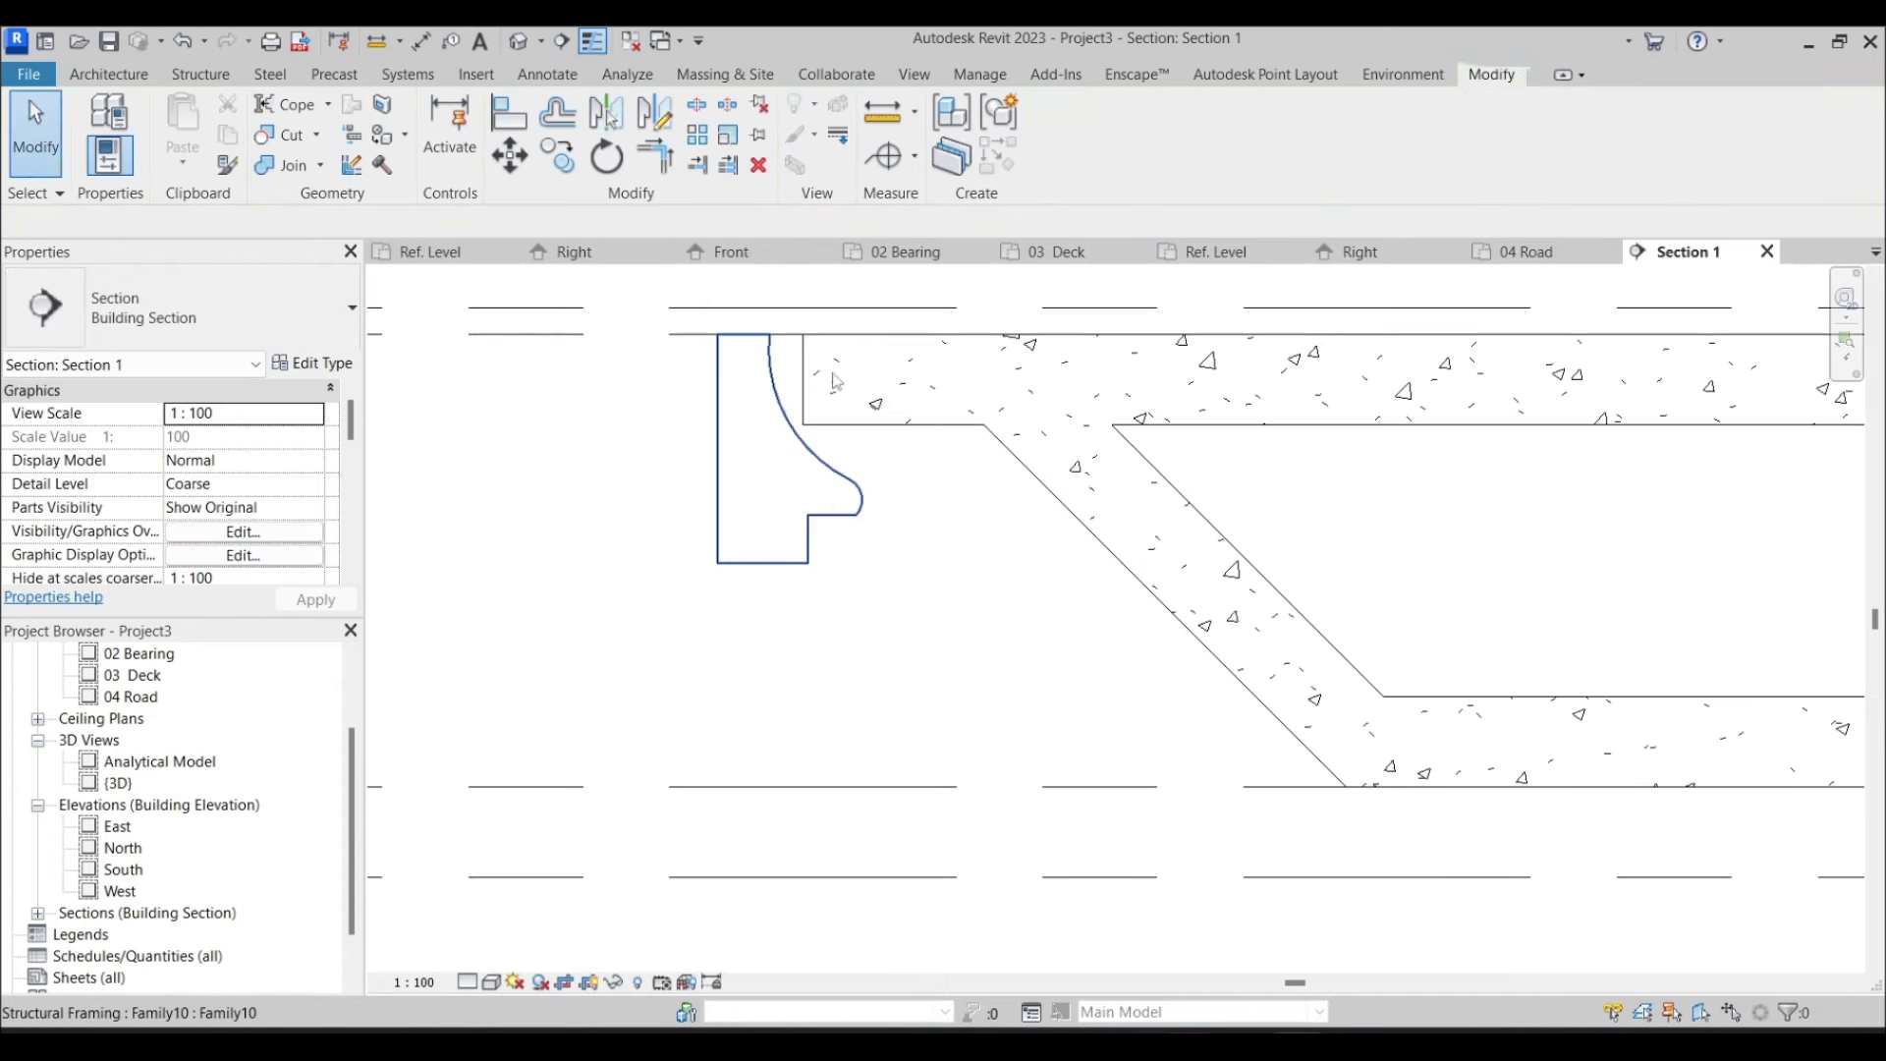
Move the parapet beam upward and change its Start Level Offset, dismissing the warning
{"action": "left_click", "coordinate": [836, 382]}
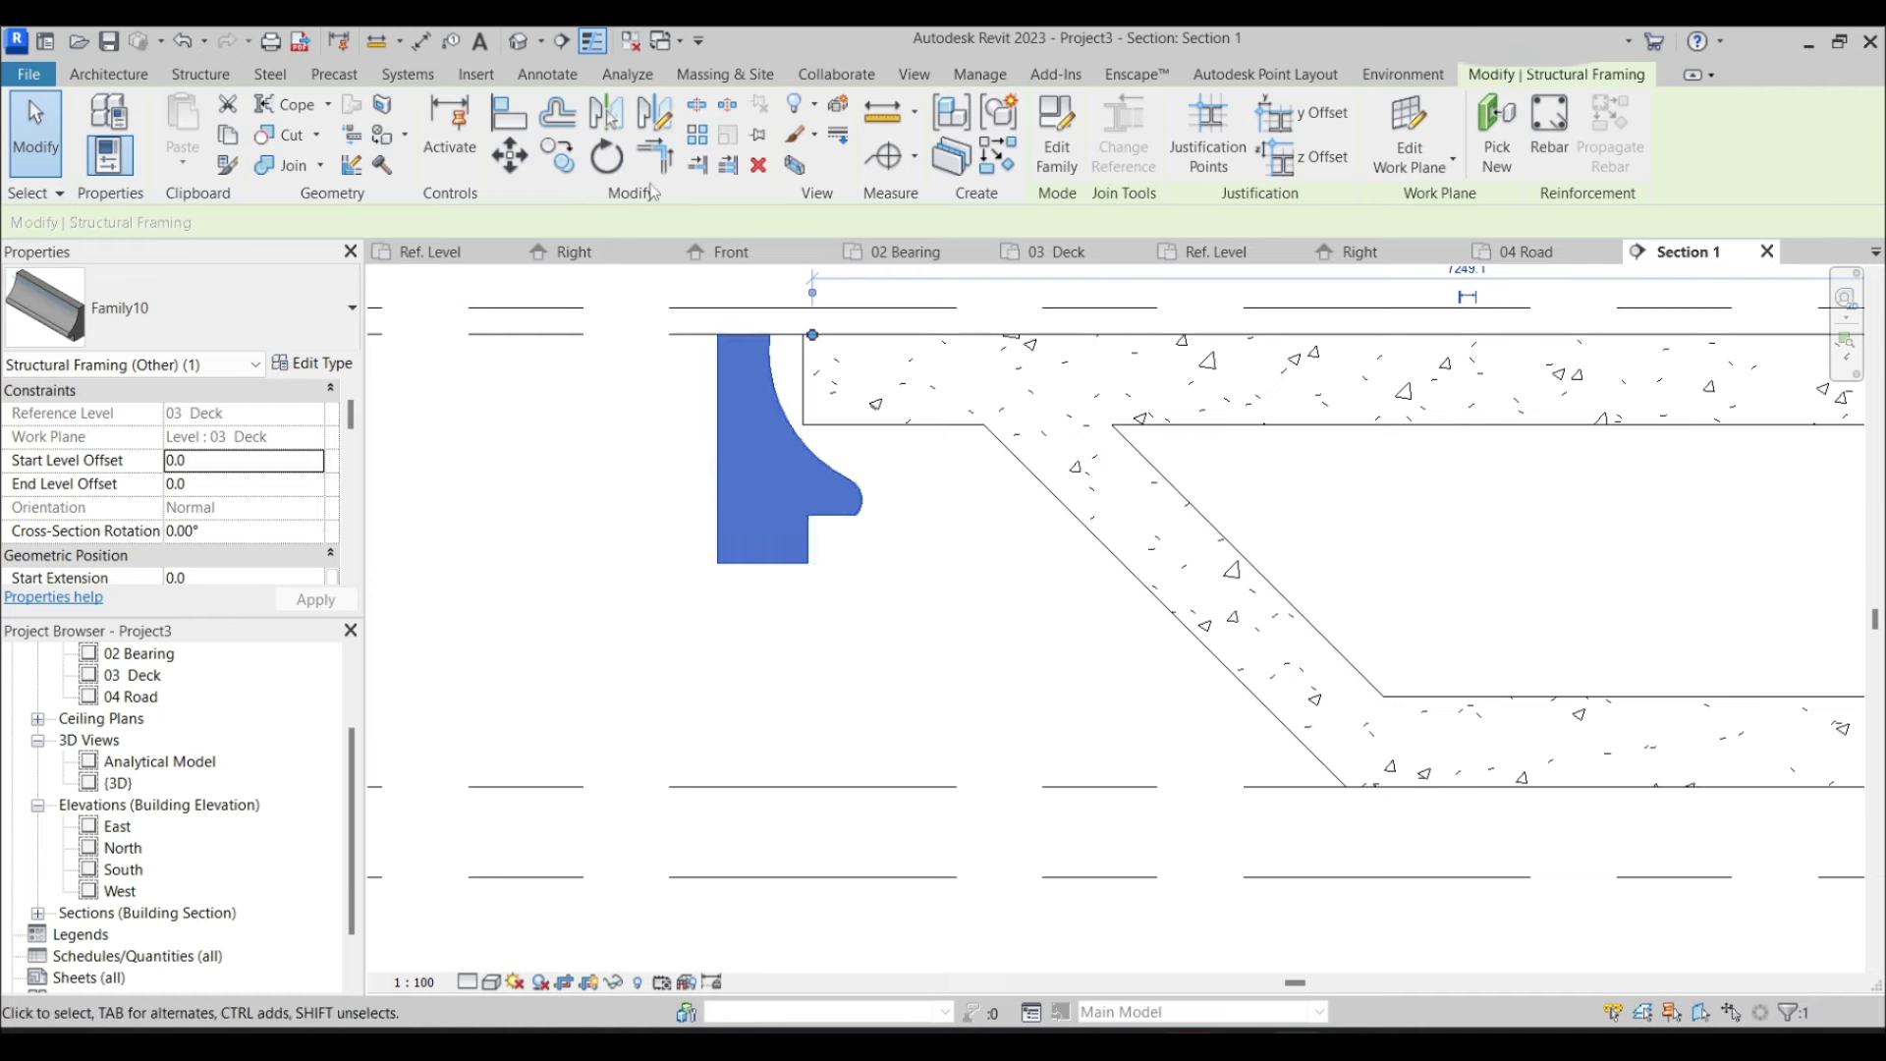
{"action": "left_click", "coordinate": [510, 155]}
{"action": "left_click", "coordinate": [825, 515]}
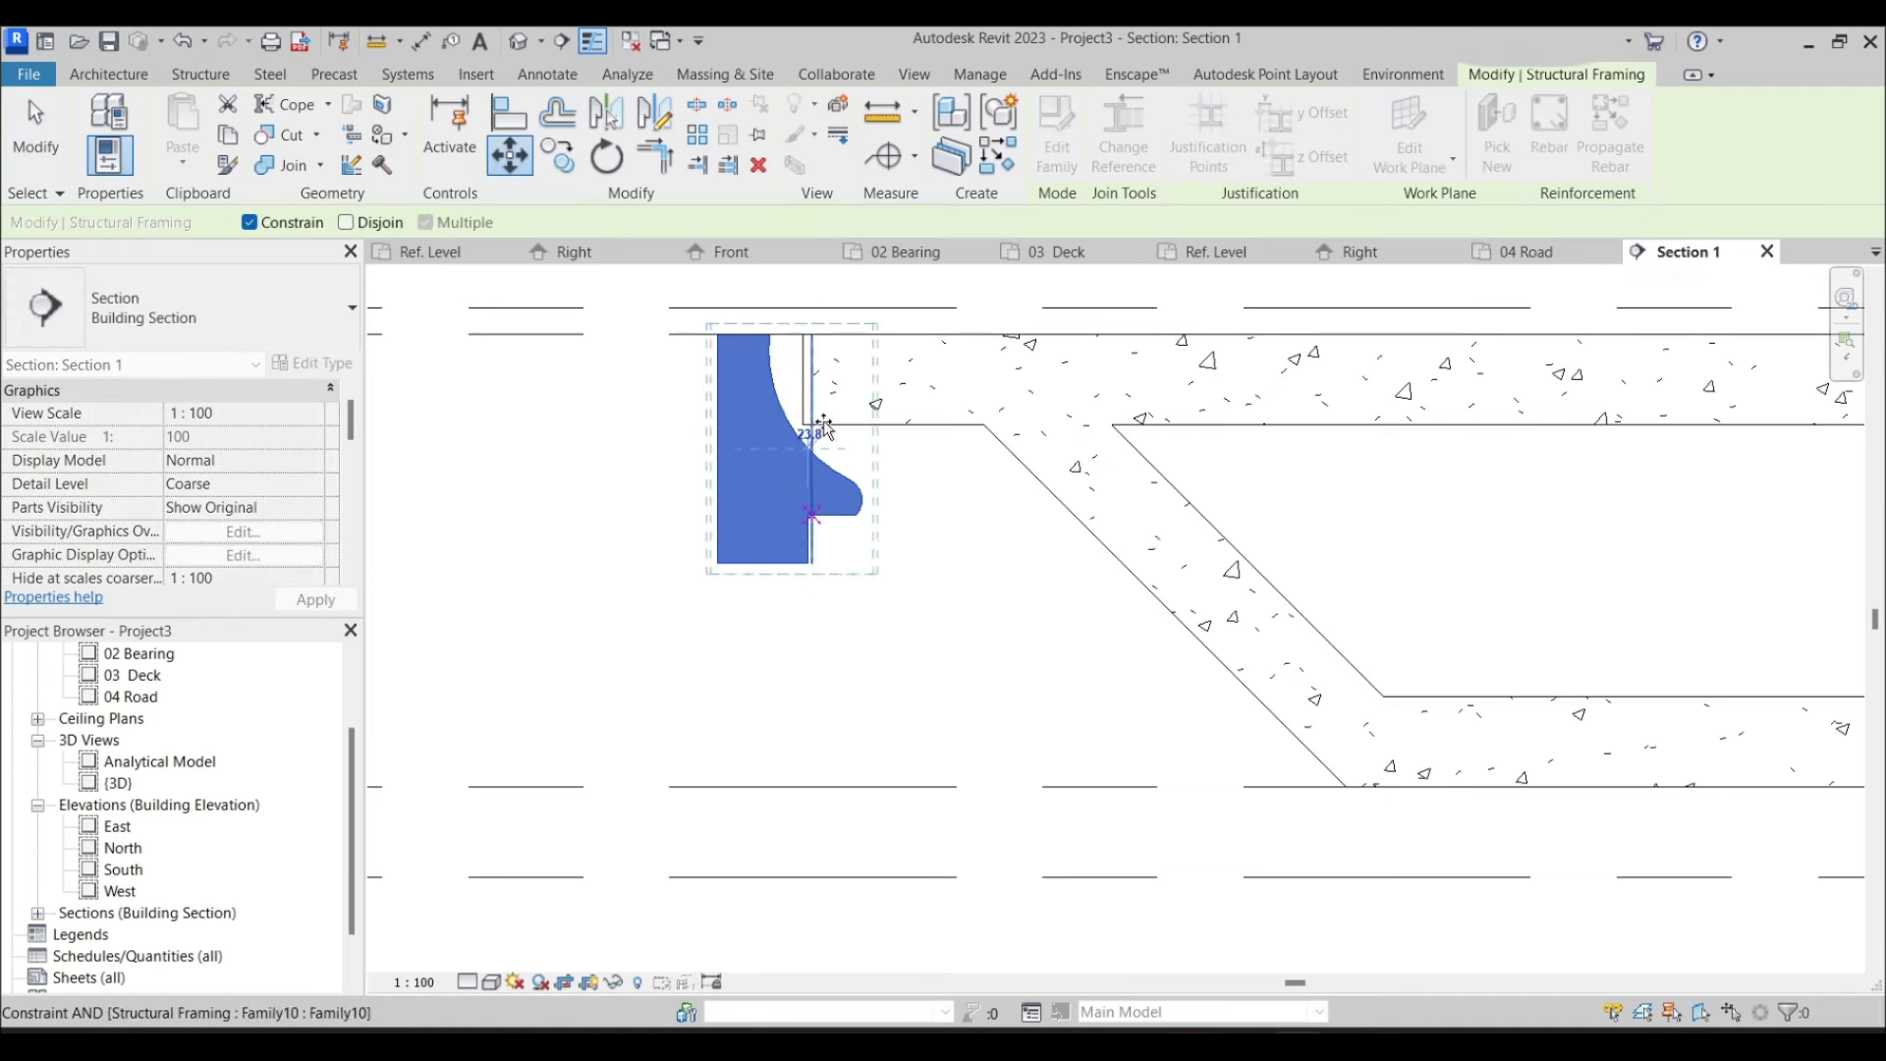
{"action": "left_click", "coordinate": [821, 334]}
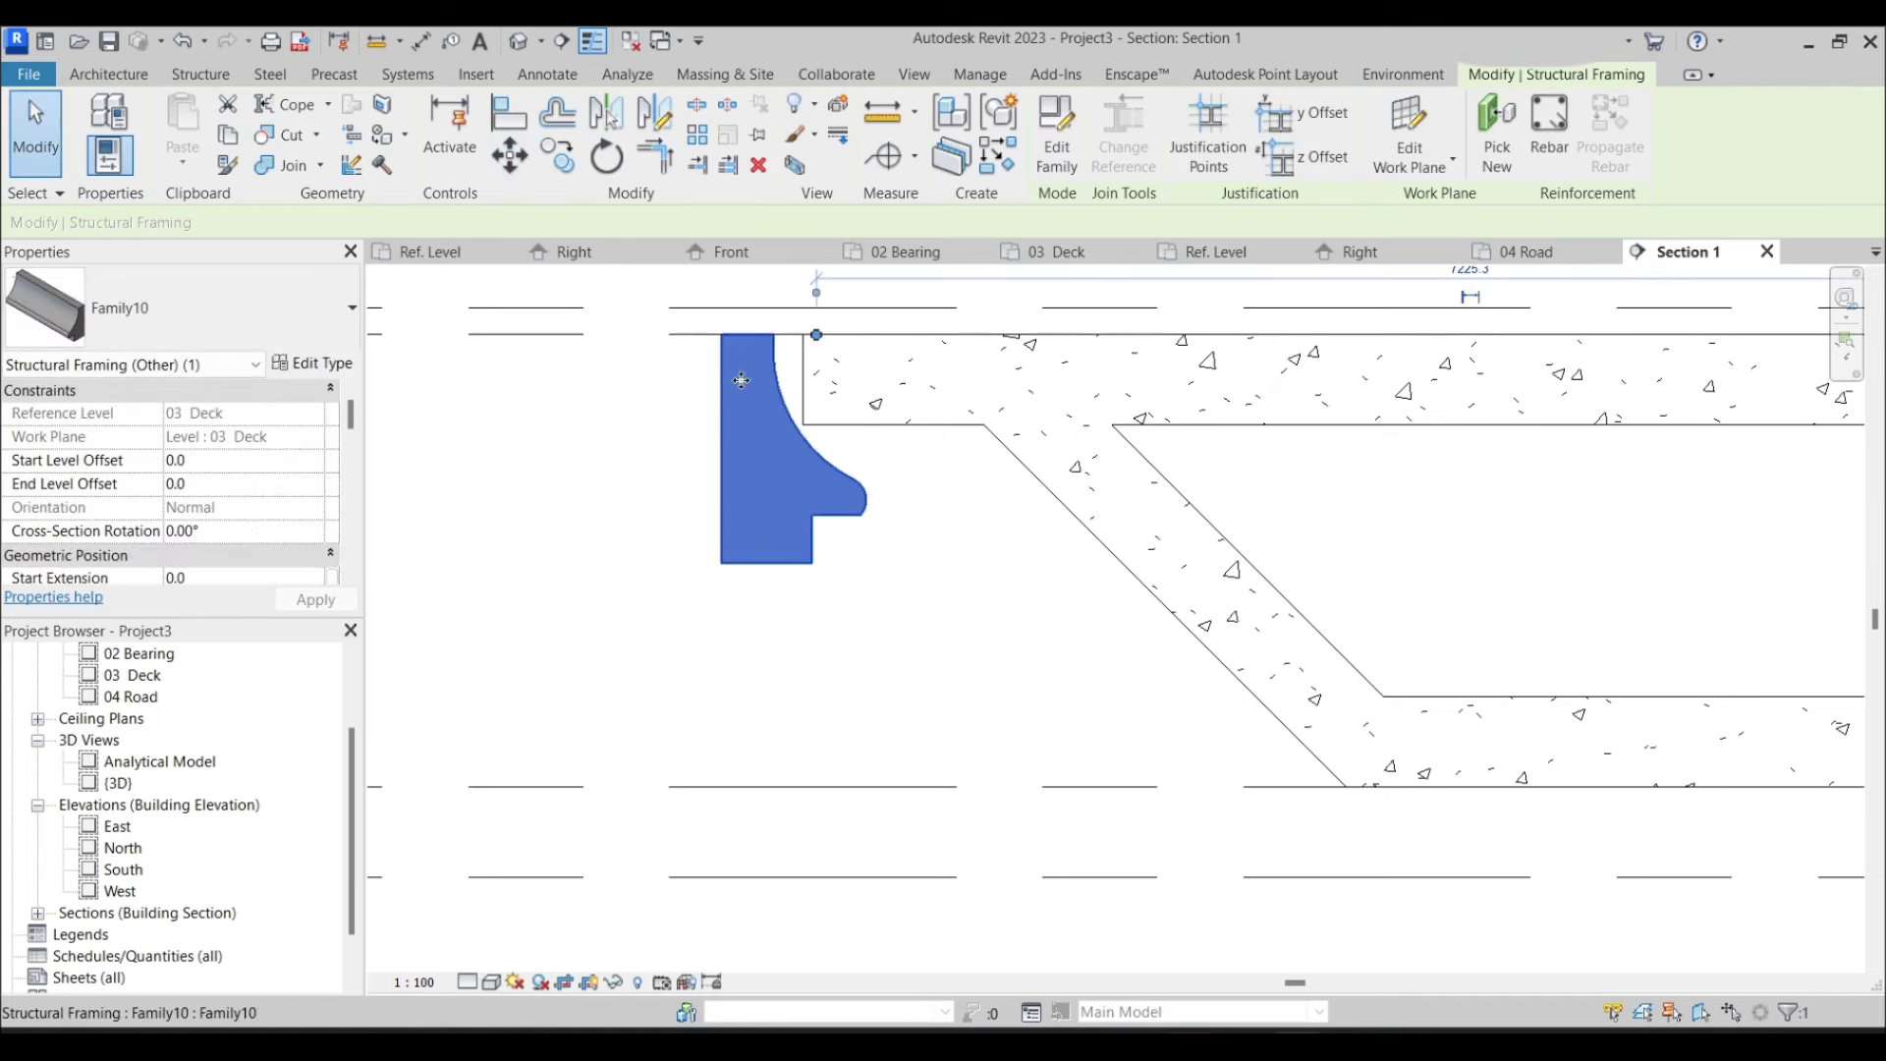
{"action": "key", "text": "Escape"}
{"action": "left_click", "coordinate": [757, 455]}
{"action": "left_click", "coordinate": [244, 462]}
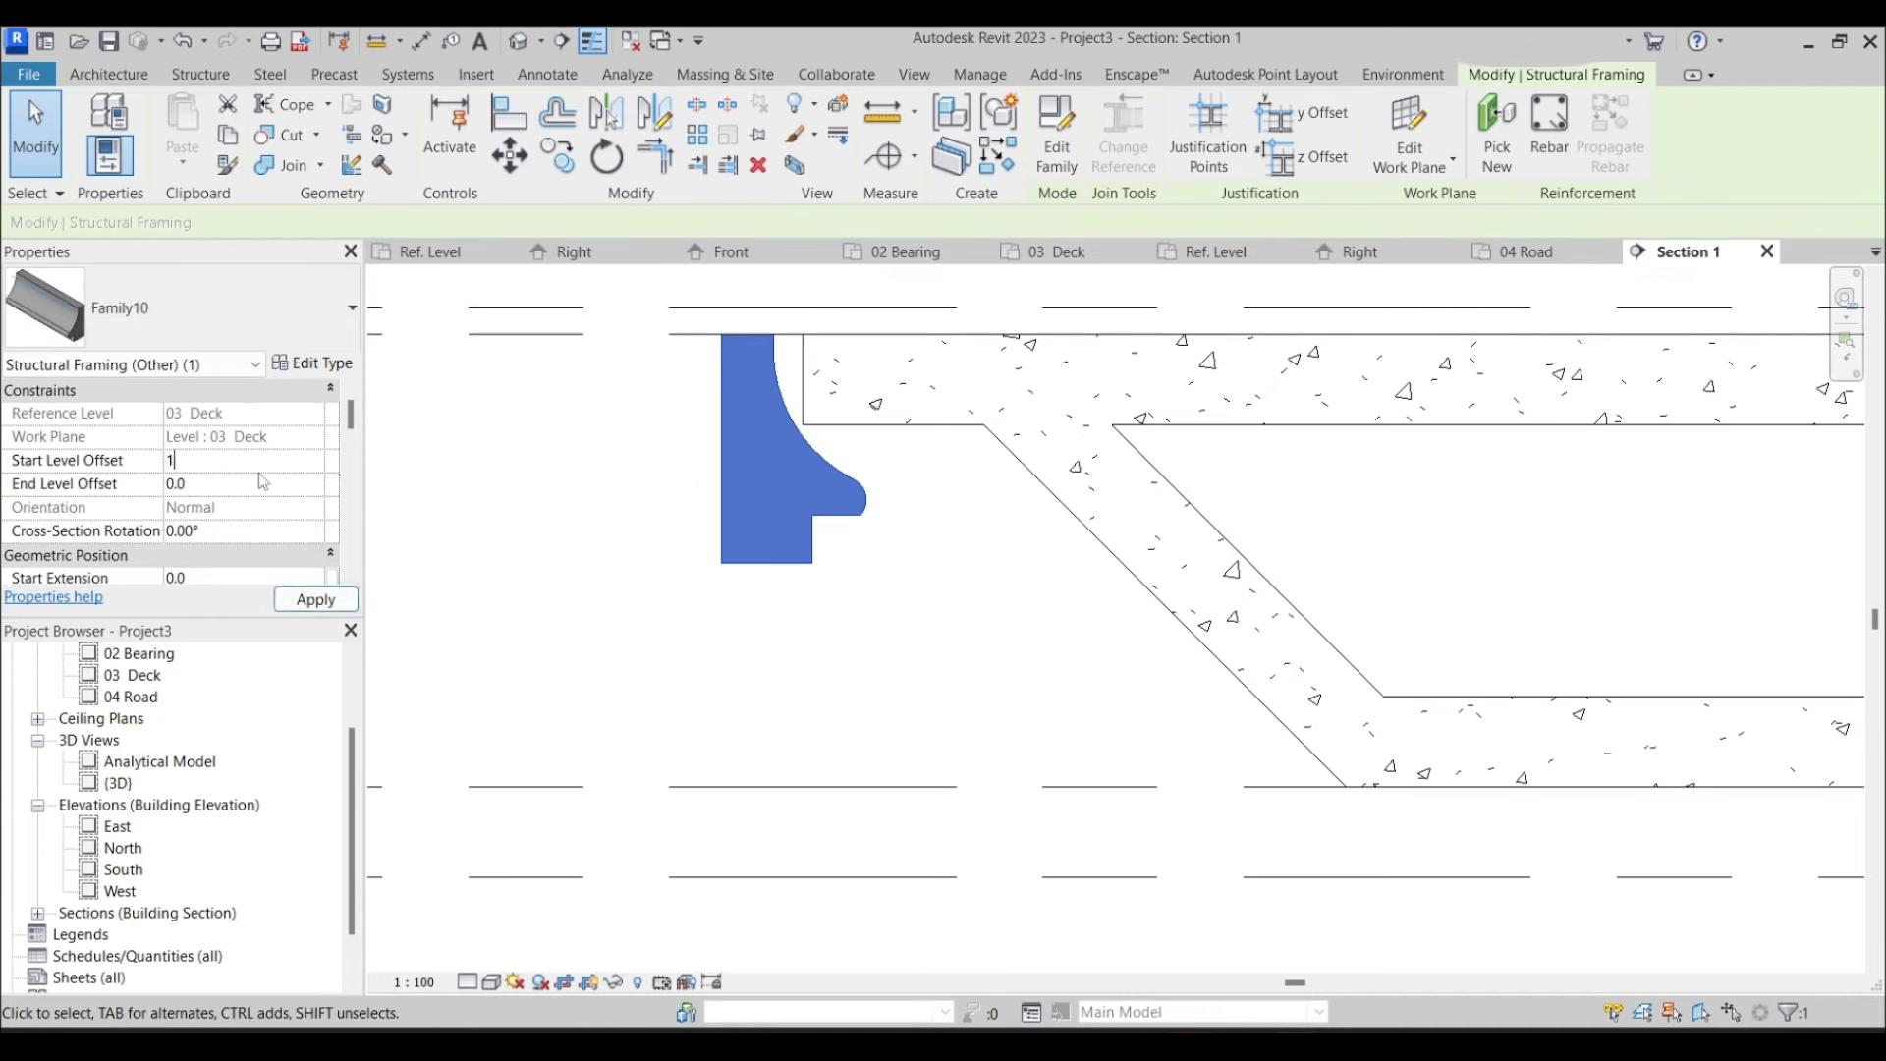
{"action": "left_click", "coordinate": [312, 600]}
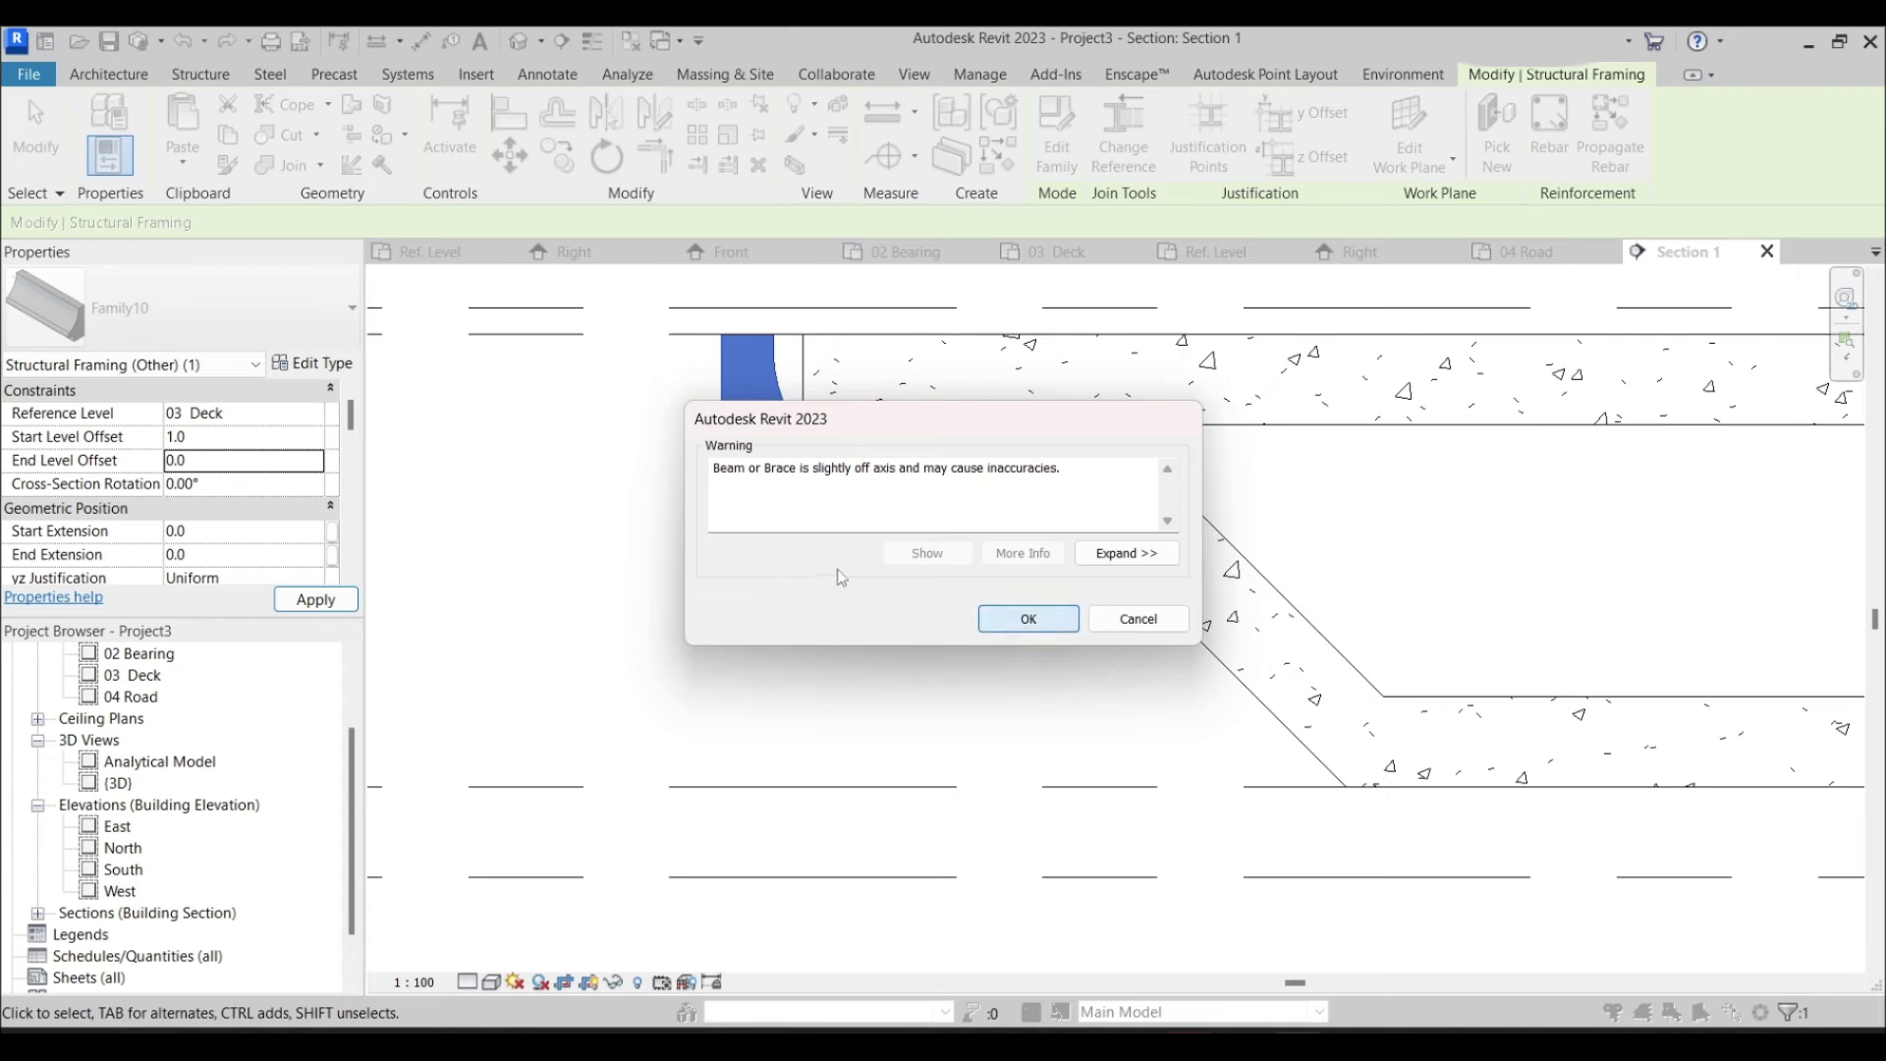
{"action": "left_click", "coordinate": [1027, 619]}
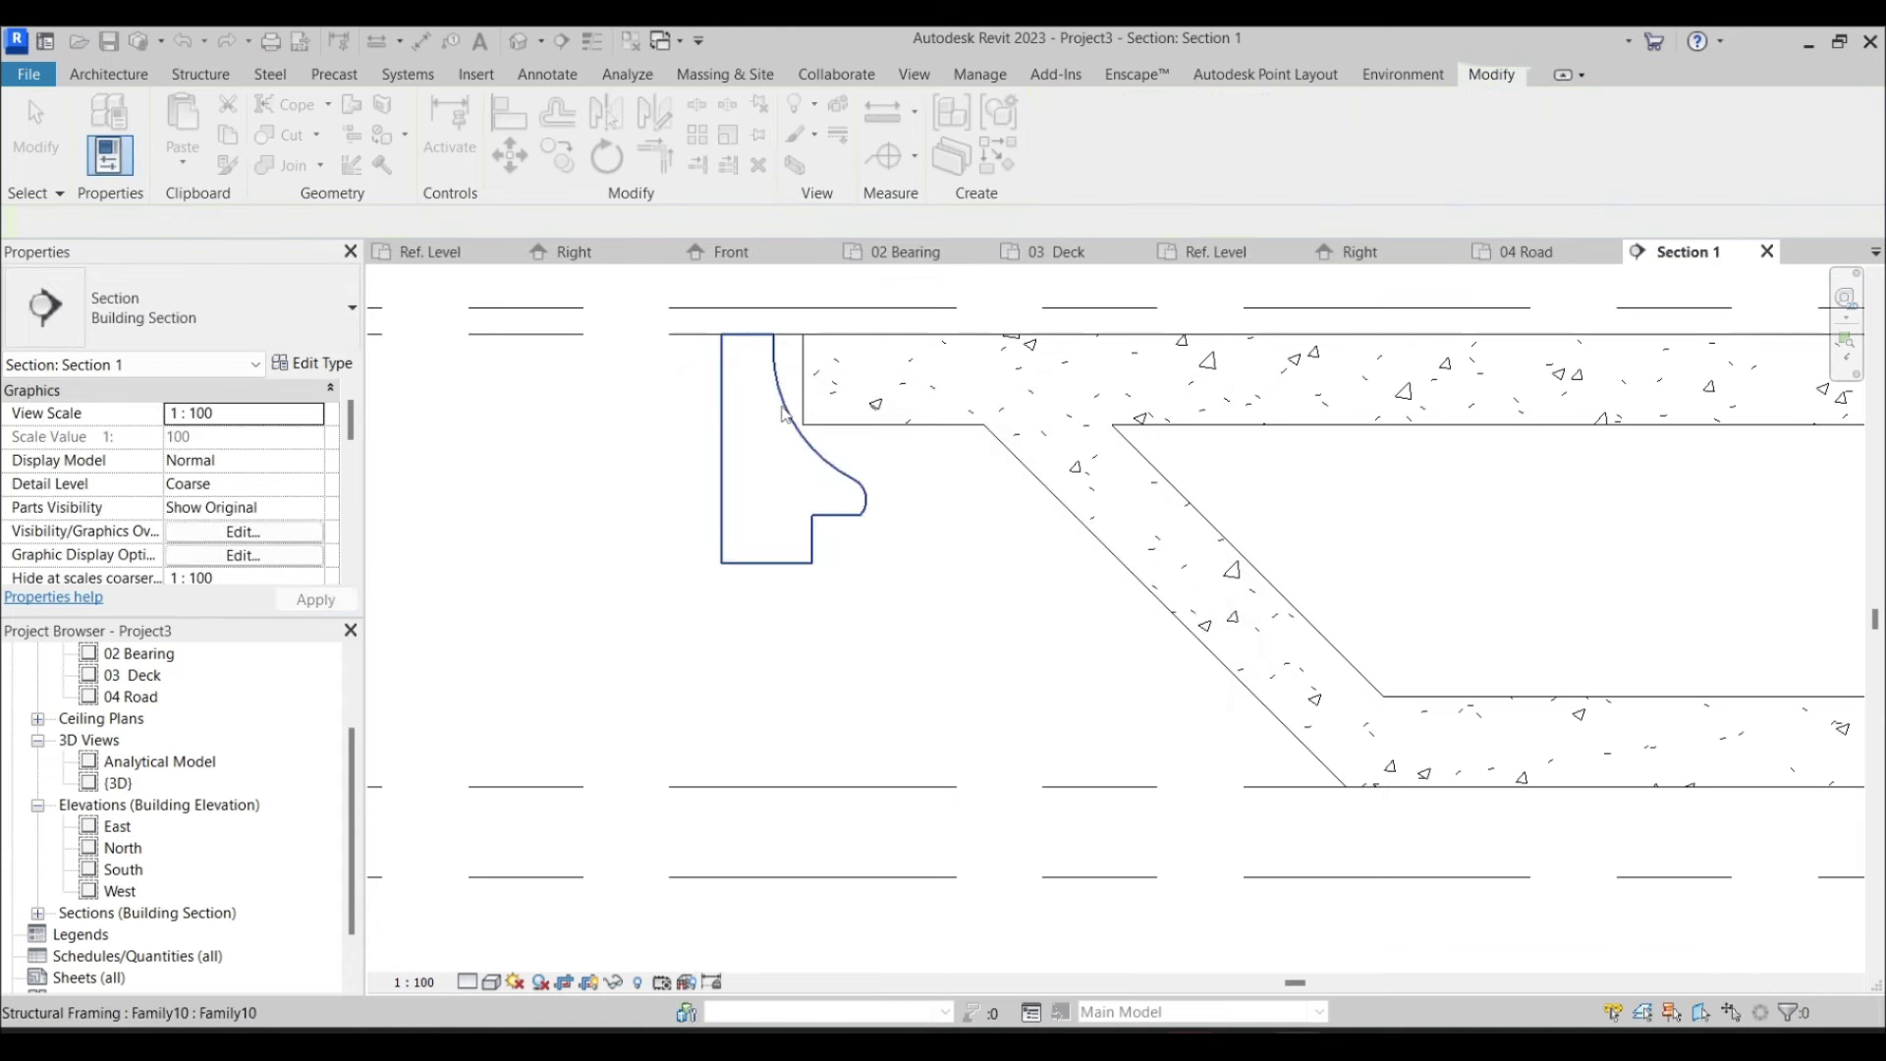
Move the parapet beam so its corner sits on the deck's top corner
{"action": "left_click", "coordinate": [510, 155]}
{"action": "left_click", "coordinate": [811, 514]}
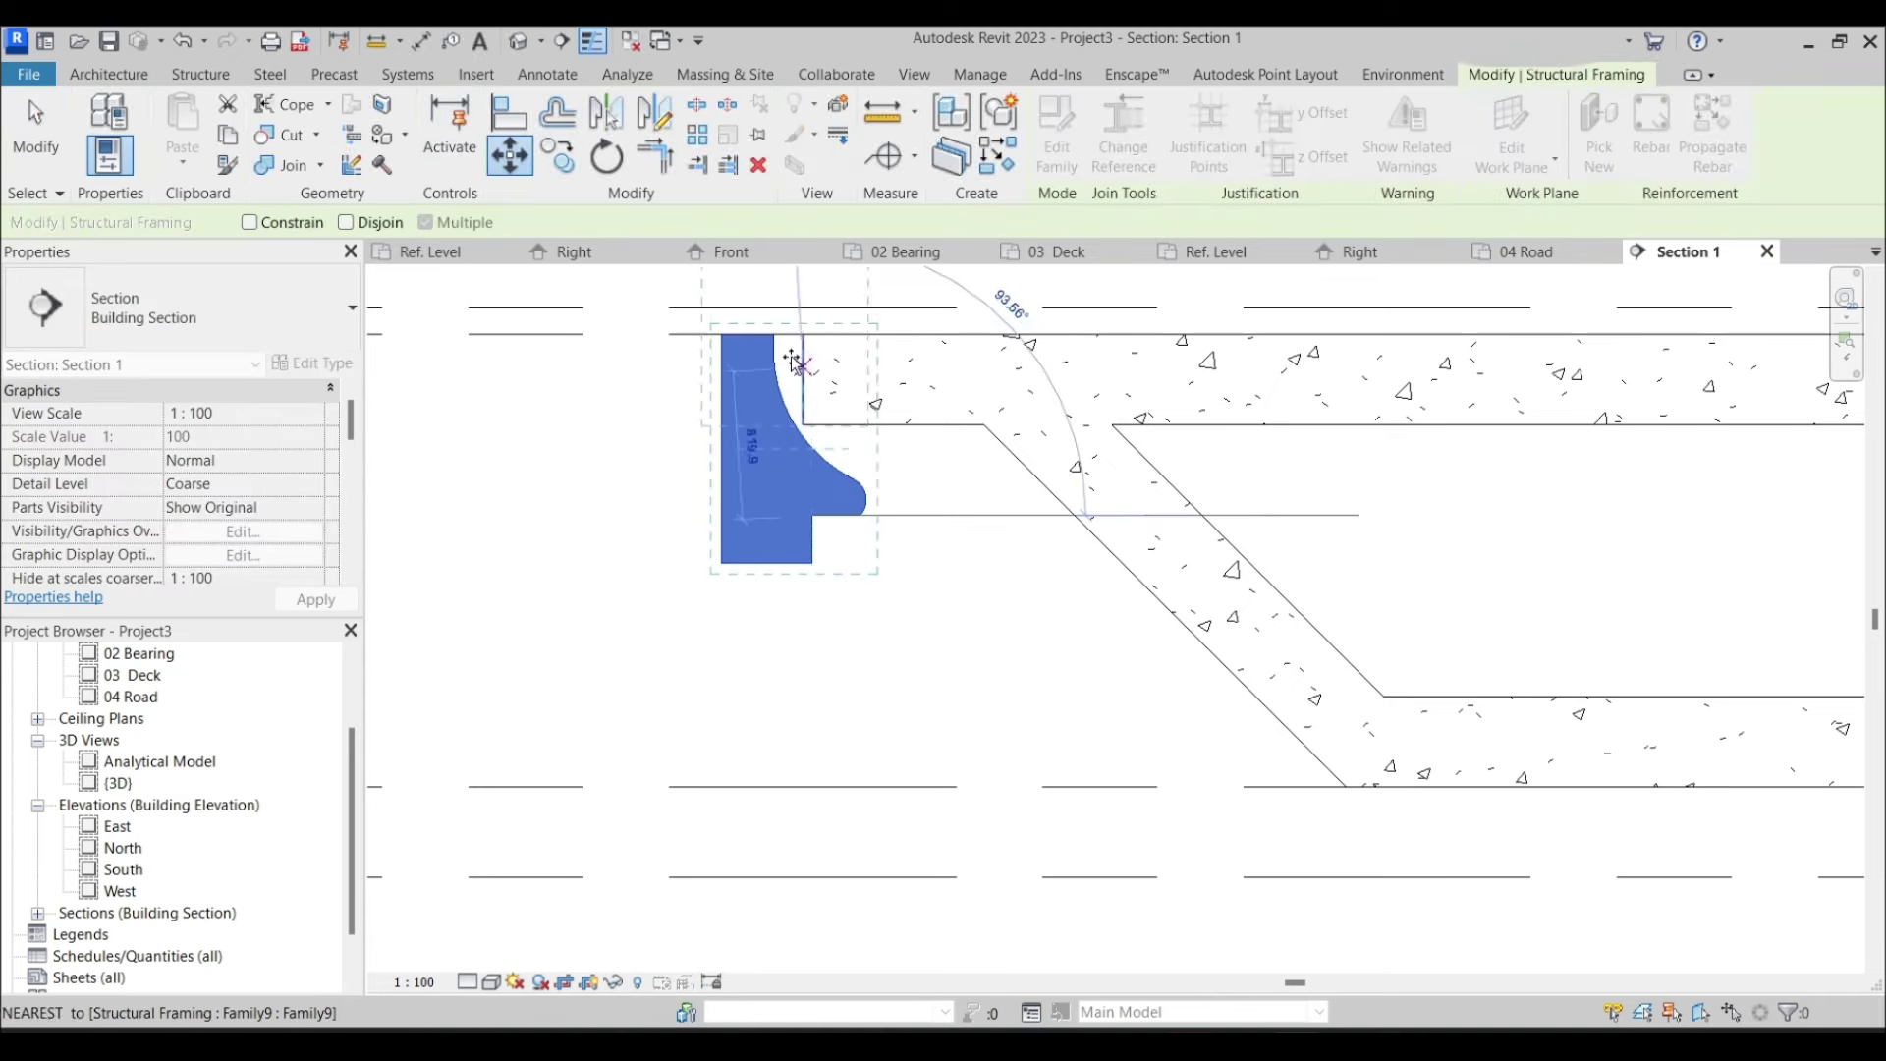
{"action": "left_click", "coordinate": [803, 334]}
{"action": "middle_click_drag", "start_coordinate": [906, 400], "coordinate": [951, 639]}
{"action": "key", "text": "Escape"}
{"action": "scroll", "coordinate": [946, 645], "scroll_direction": "down", "scroll_amount": 2}
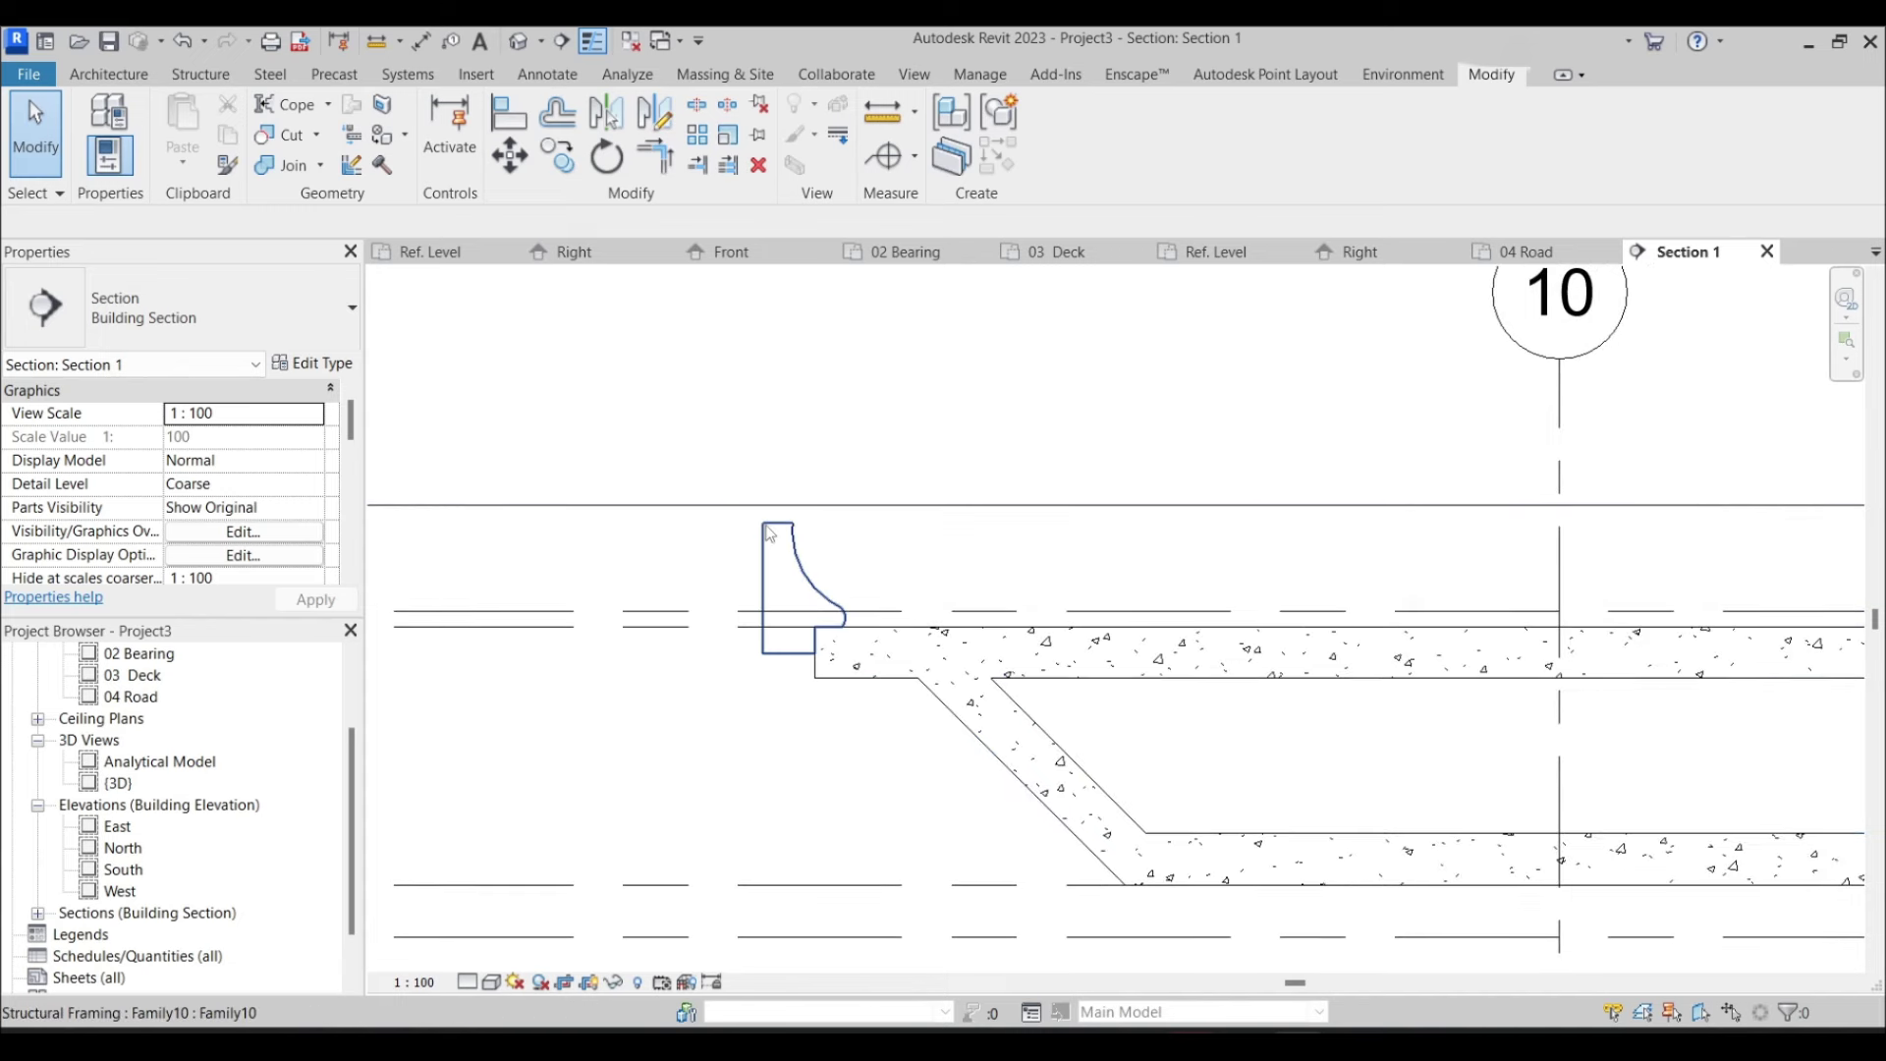
{"action": "left_click", "coordinate": [791, 590]}
{"action": "scroll", "coordinate": [236, 638], "scroll_direction": "down", "scroll_amount": 2}
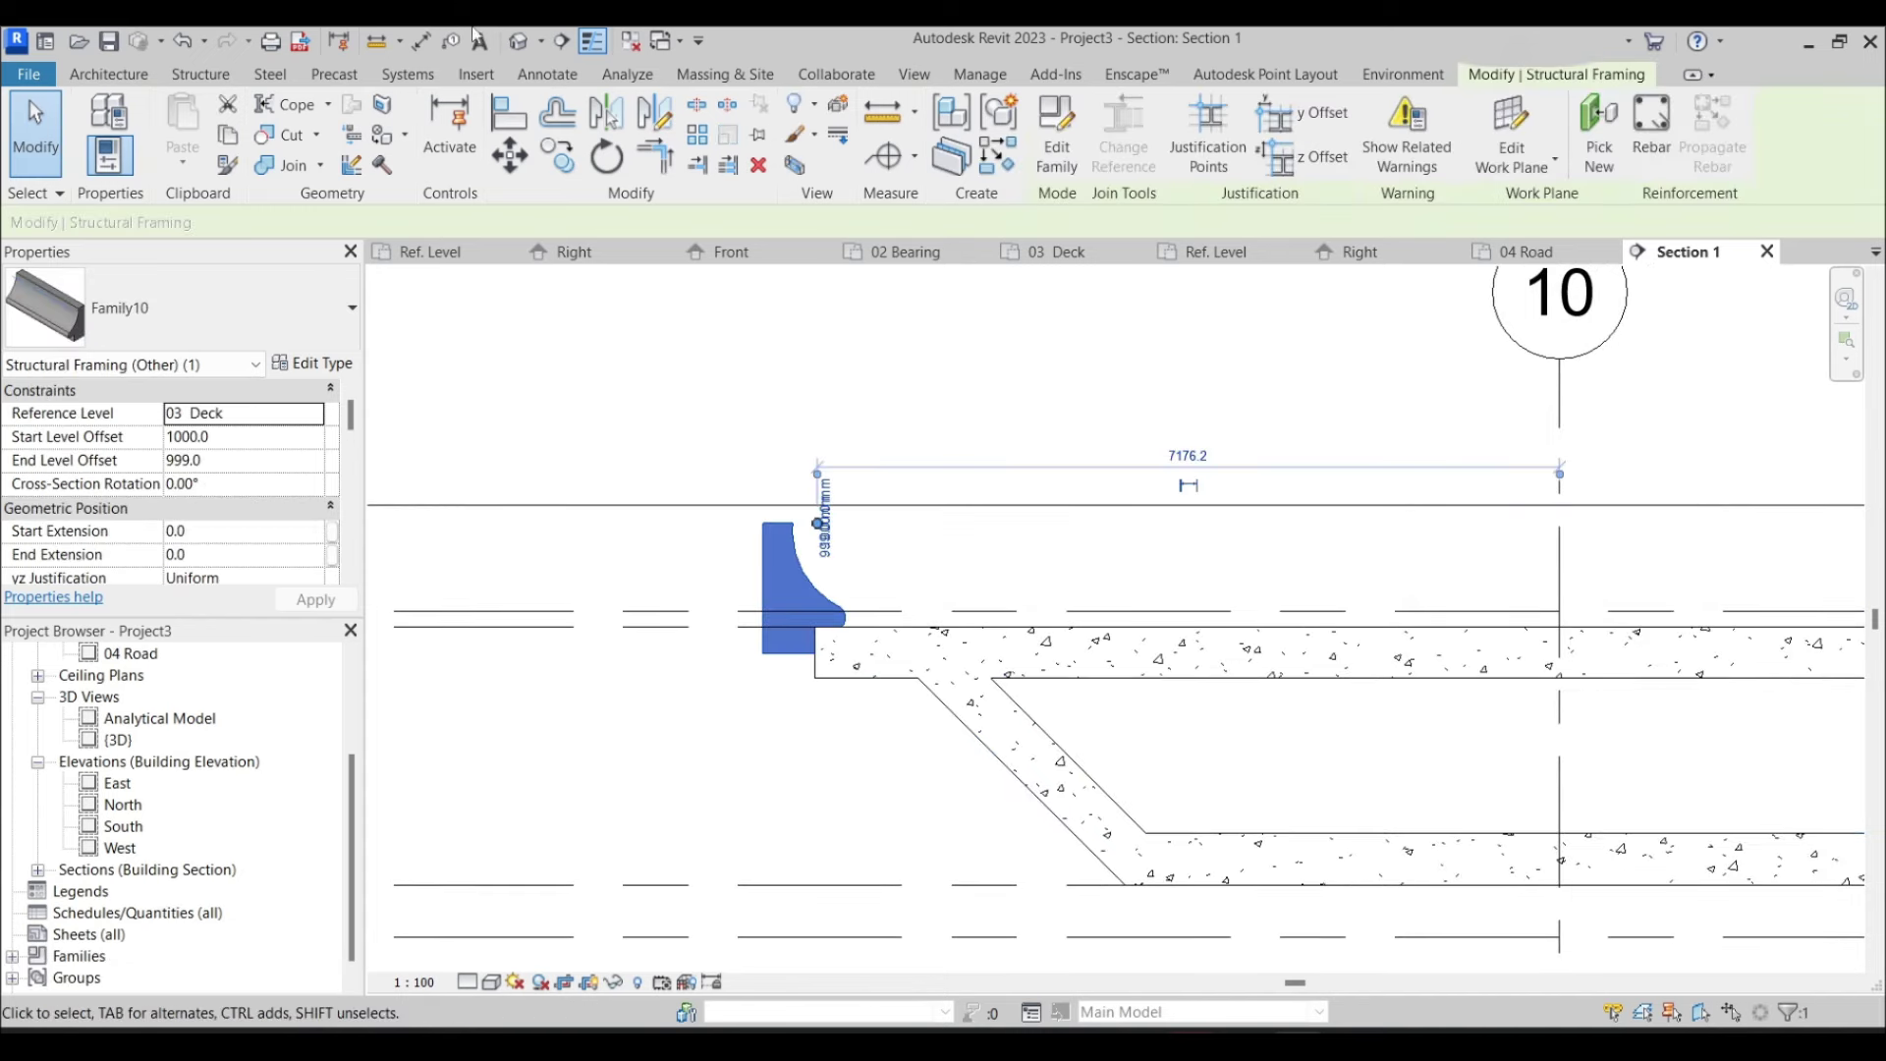
{"action": "left_click", "coordinate": [520, 40]}
From the 3D view, reload the parapet family into Project3 and reopen the 03 Deck plan
{"action": "middle_click_drag", "start_coordinate": [884, 471], "coordinate": [1074, 603], "text": "shift"}
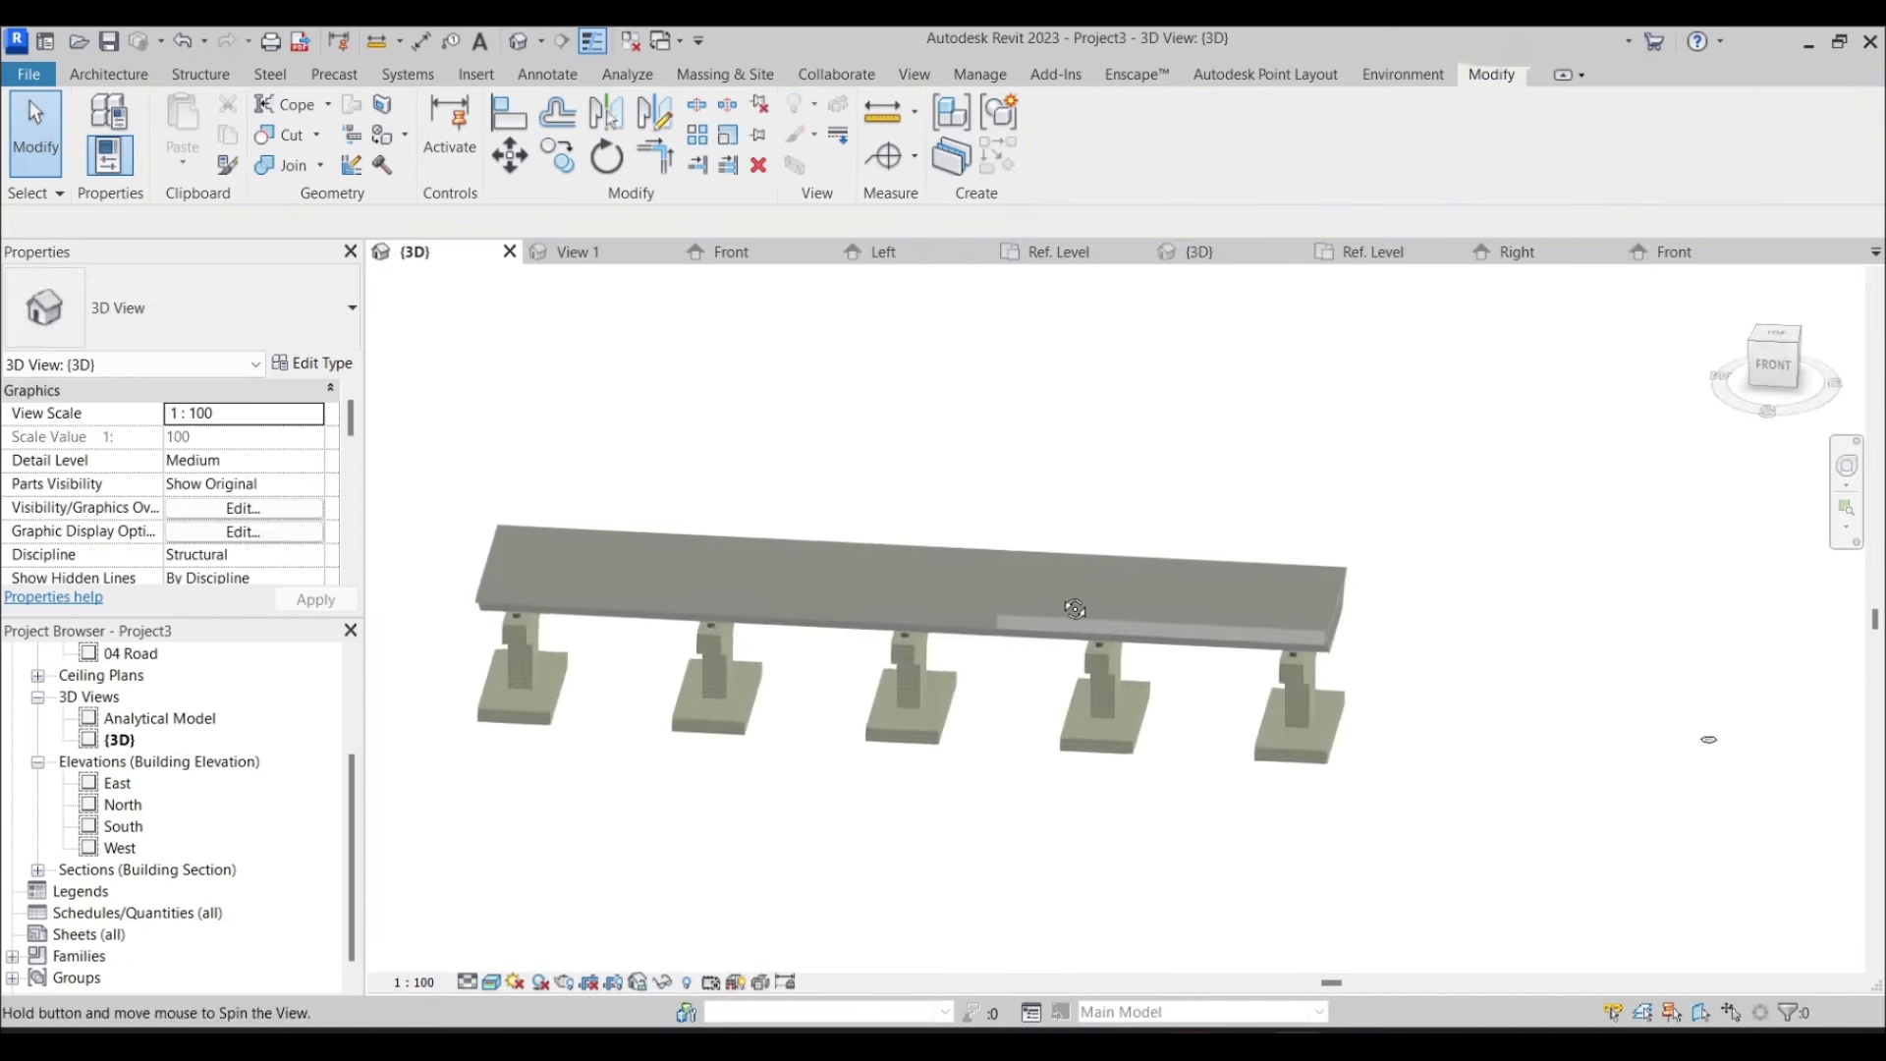
{"action": "scroll", "coordinate": [1074, 619], "scroll_direction": "up", "scroll_amount": 3}
{"action": "scroll", "coordinate": [1074, 628], "scroll_direction": "down", "scroll_amount": 2}
{"action": "double_click", "coordinate": [1042, 658]}
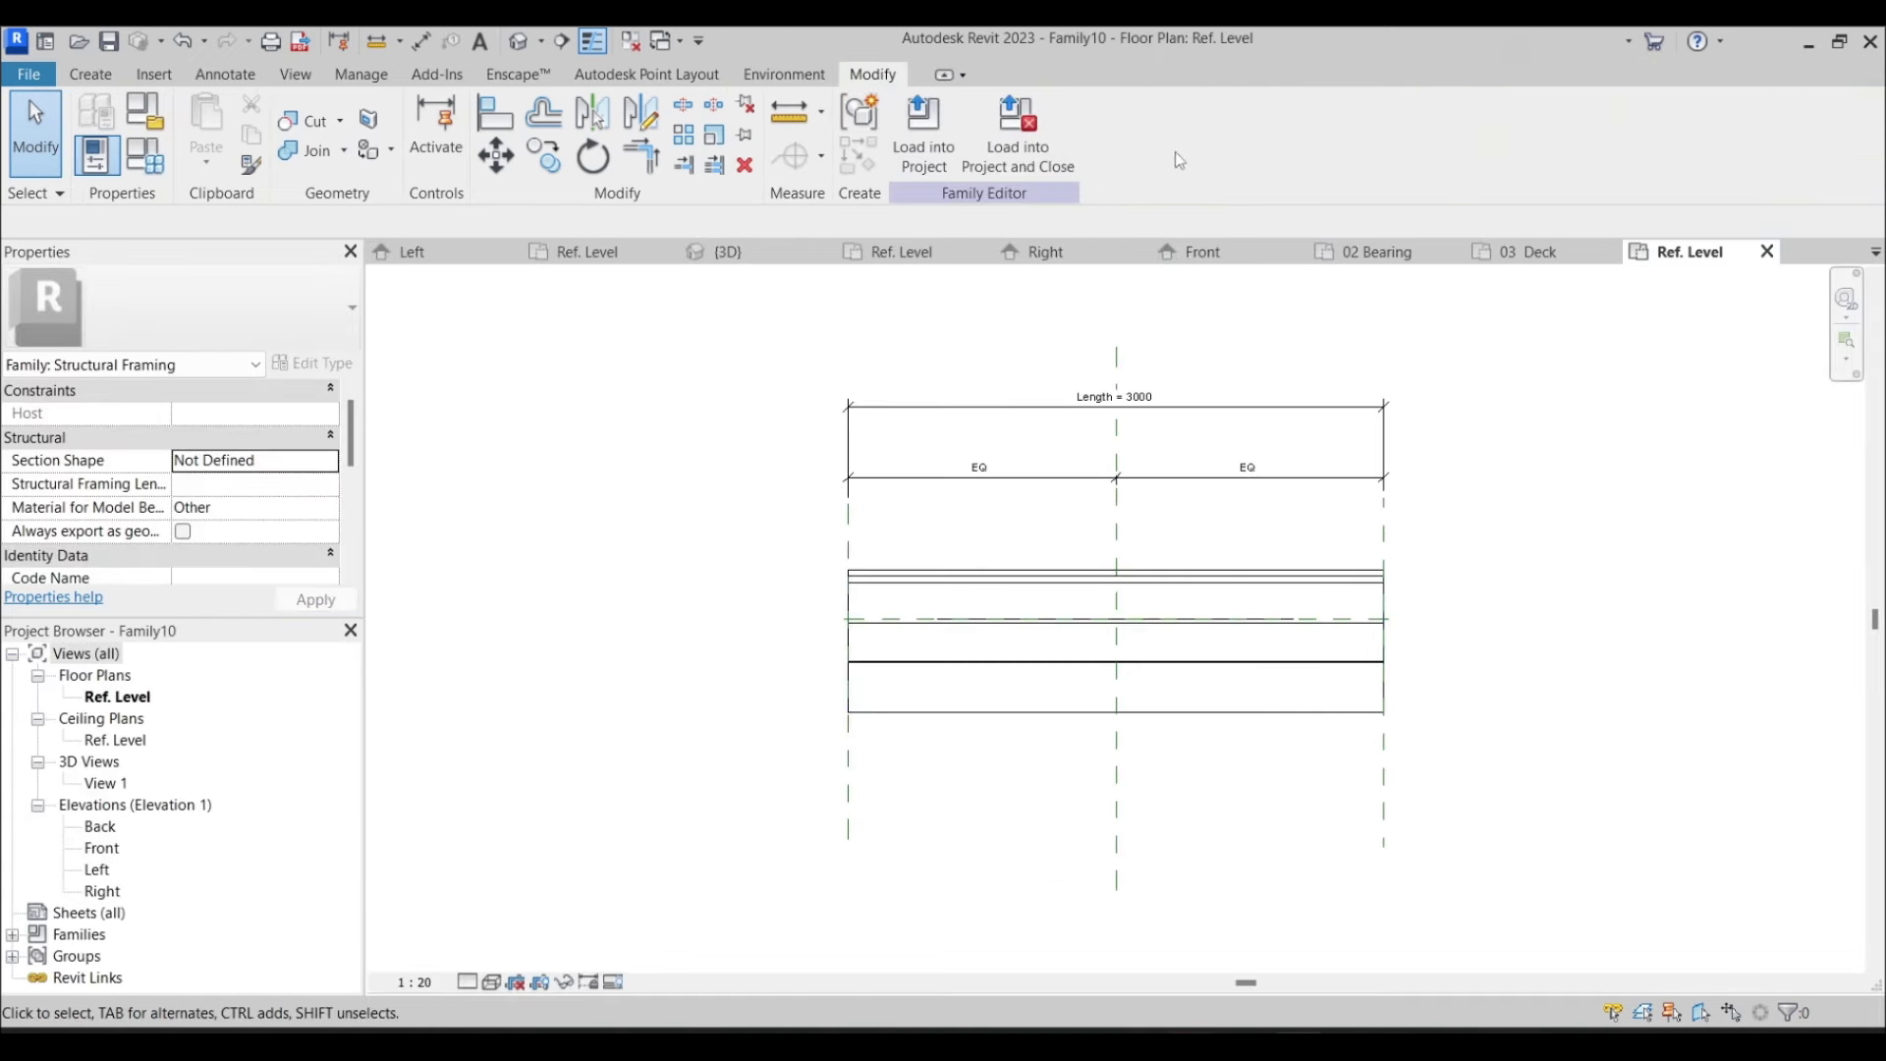
{"action": "left_click", "coordinate": [924, 133]}
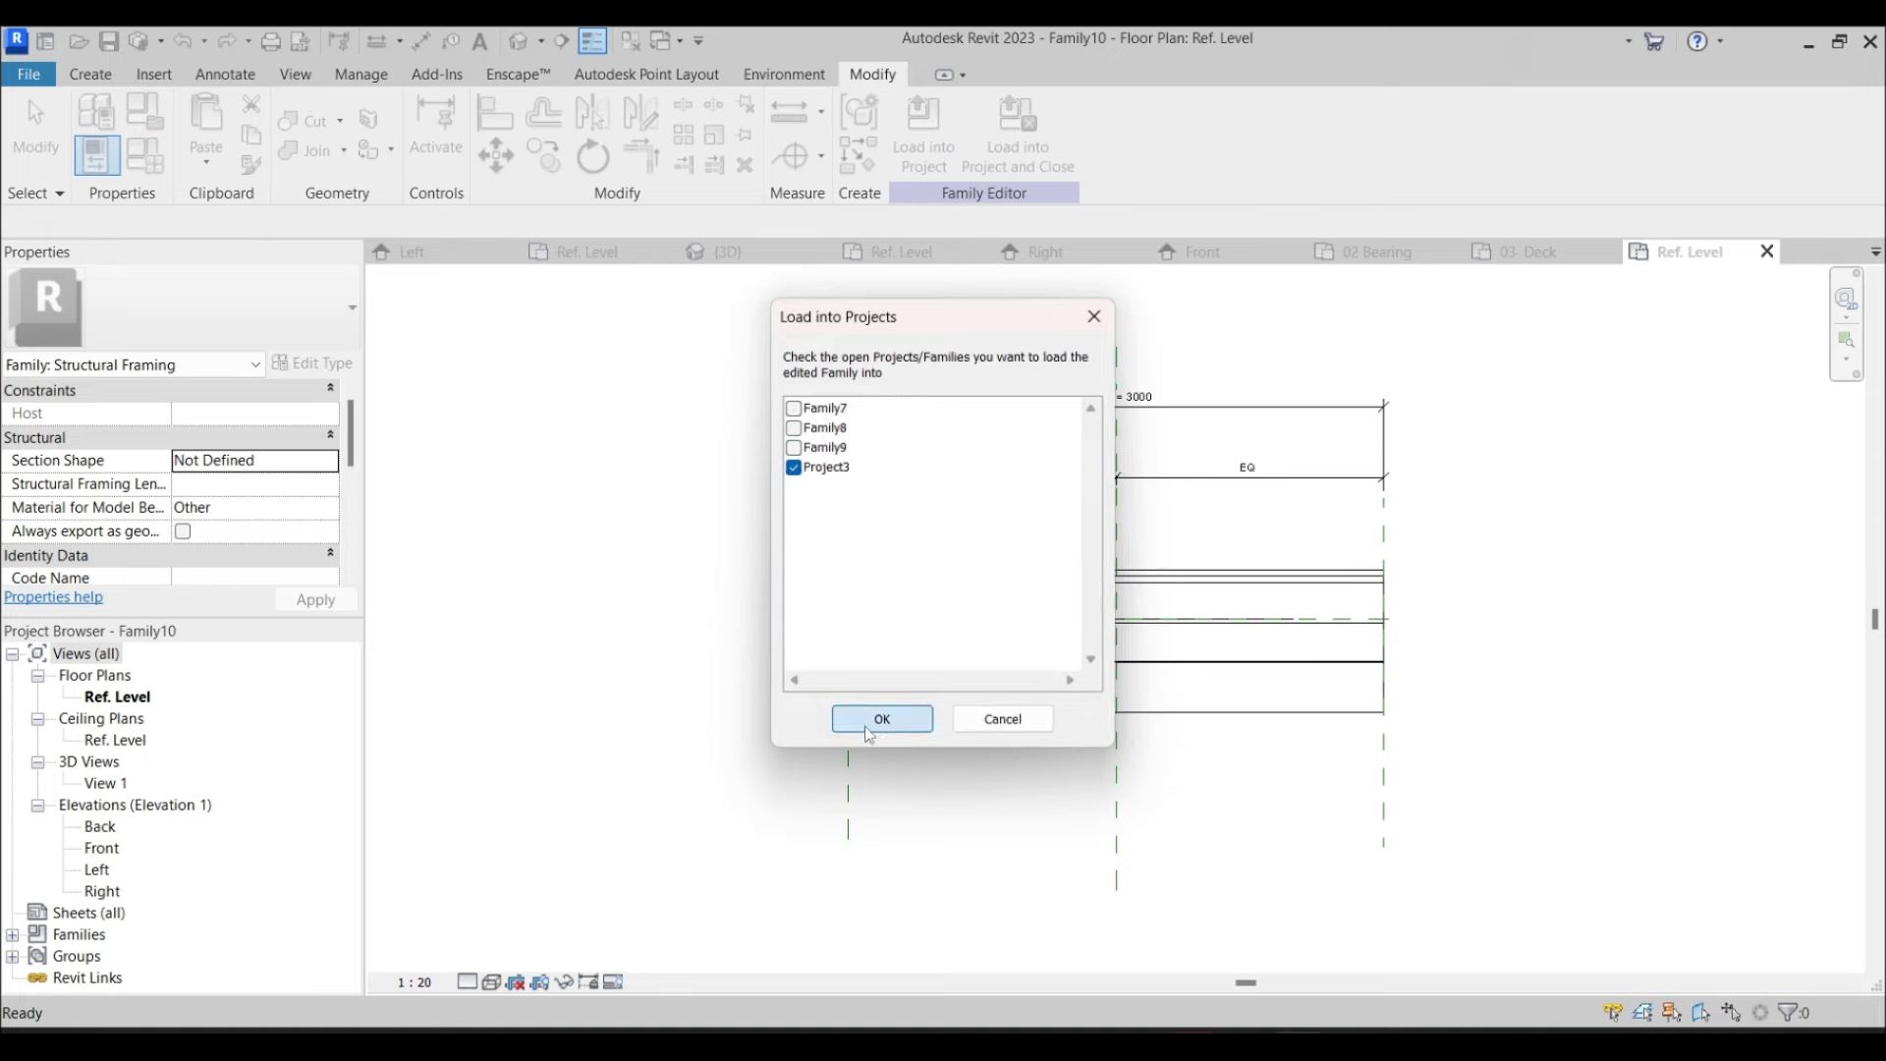
{"action": "left_click", "coordinate": [881, 720]}
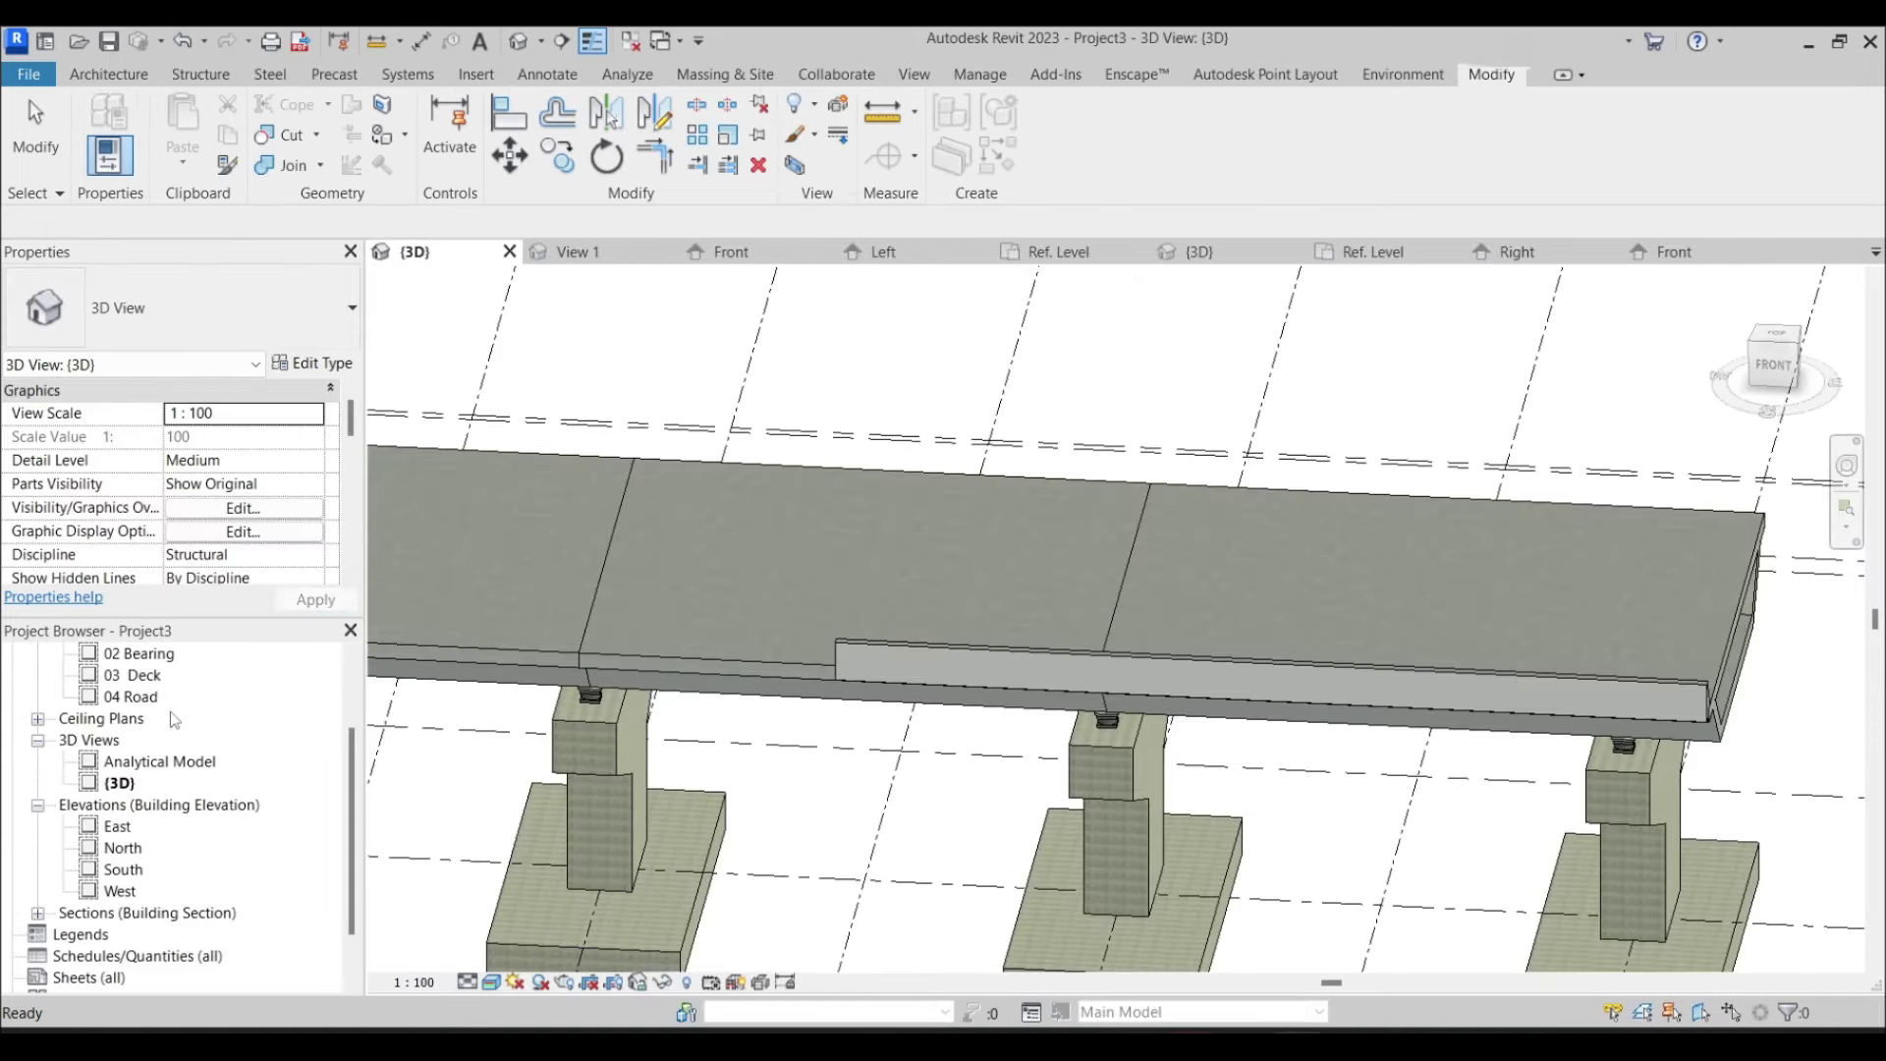
{"action": "scroll", "coordinate": [145, 732], "scroll_direction": "up", "scroll_amount": 1}
{"action": "double_click", "coordinate": [135, 740]}
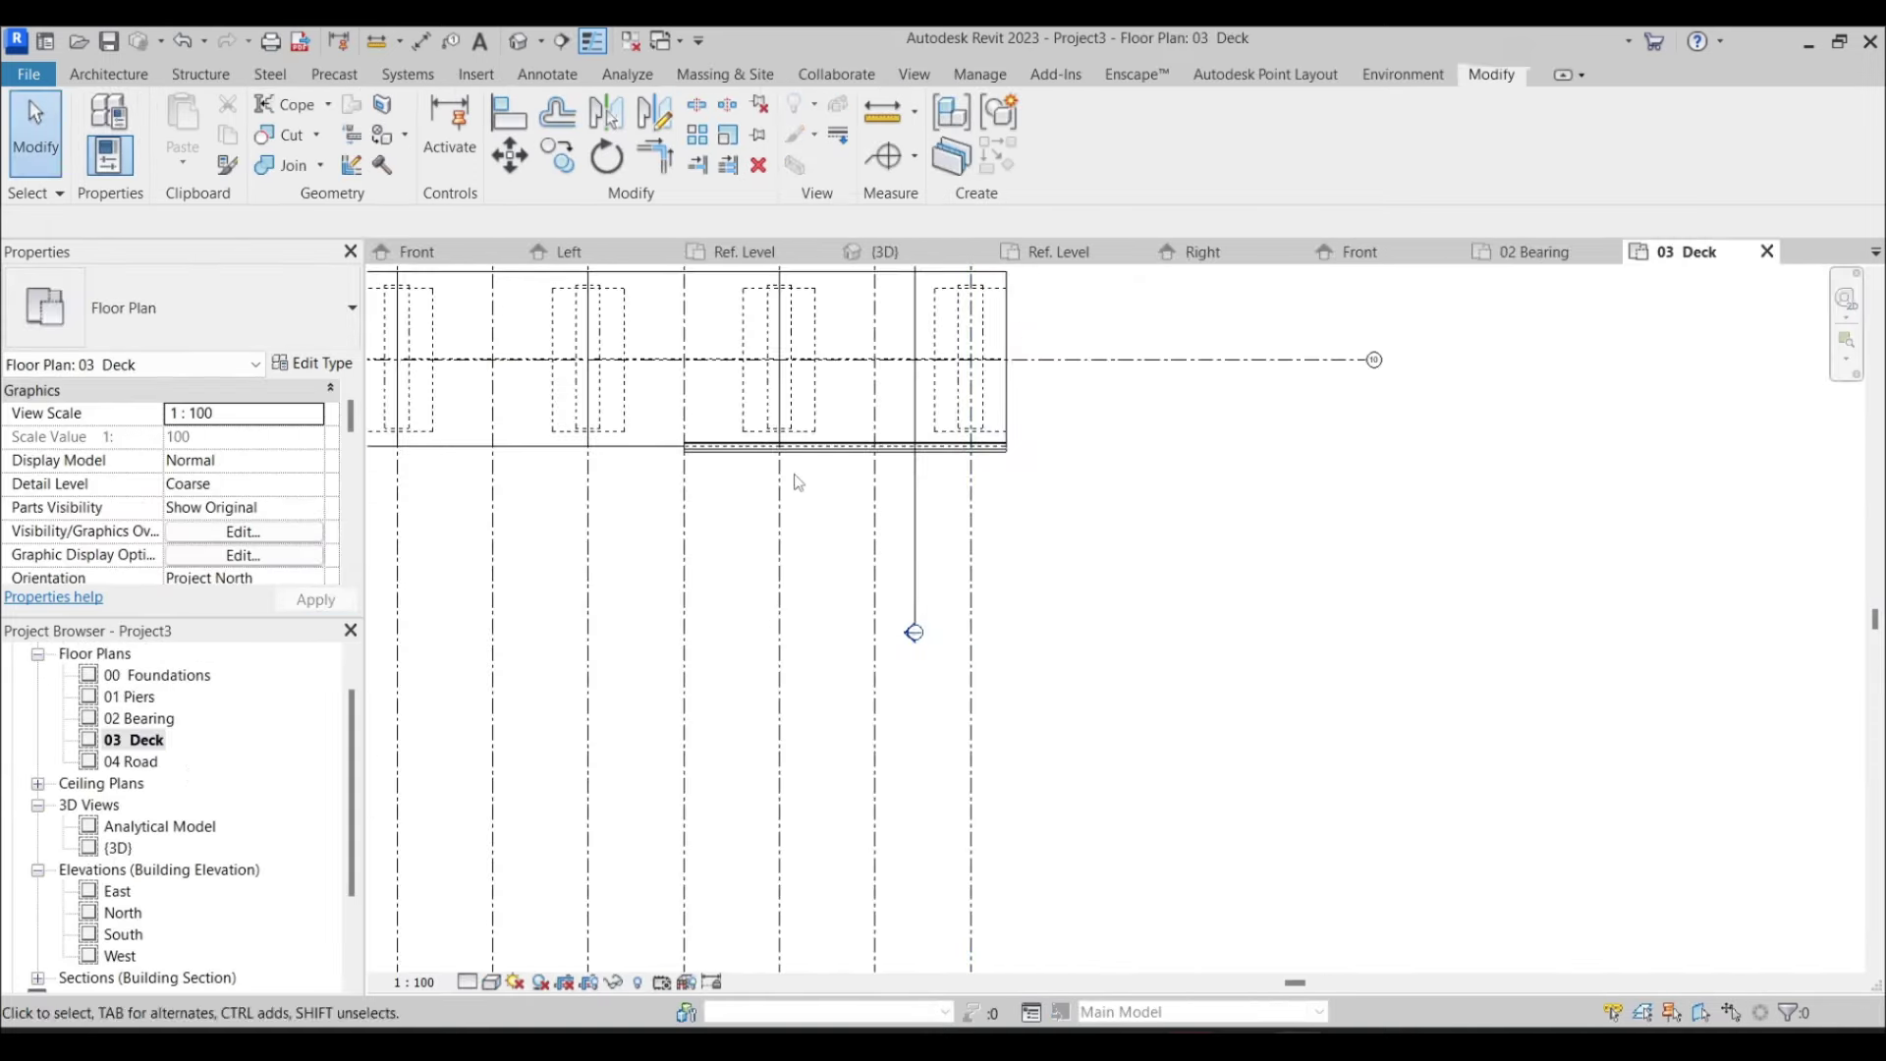
Drag the parapet beam's end onto grid 7 on the 03 Deck plan
{"action": "left_click", "coordinate": [791, 447]}
{"action": "scroll", "coordinate": [786, 459], "scroll_direction": "up", "scroll_amount": 4}
{"action": "left_click_drag", "start_coordinate": [534, 437], "coordinate": [775, 422]}
{"action": "scroll", "coordinate": [928, 499], "scroll_direction": "down", "scroll_amount": 2}
{"action": "middle_click_drag", "start_coordinate": [938, 506], "coordinate": [1056, 608]}
{"action": "middle_click_drag", "start_coordinate": [1041, 543], "coordinate": [1045, 585]}
{"action": "key", "text": "Escape"}
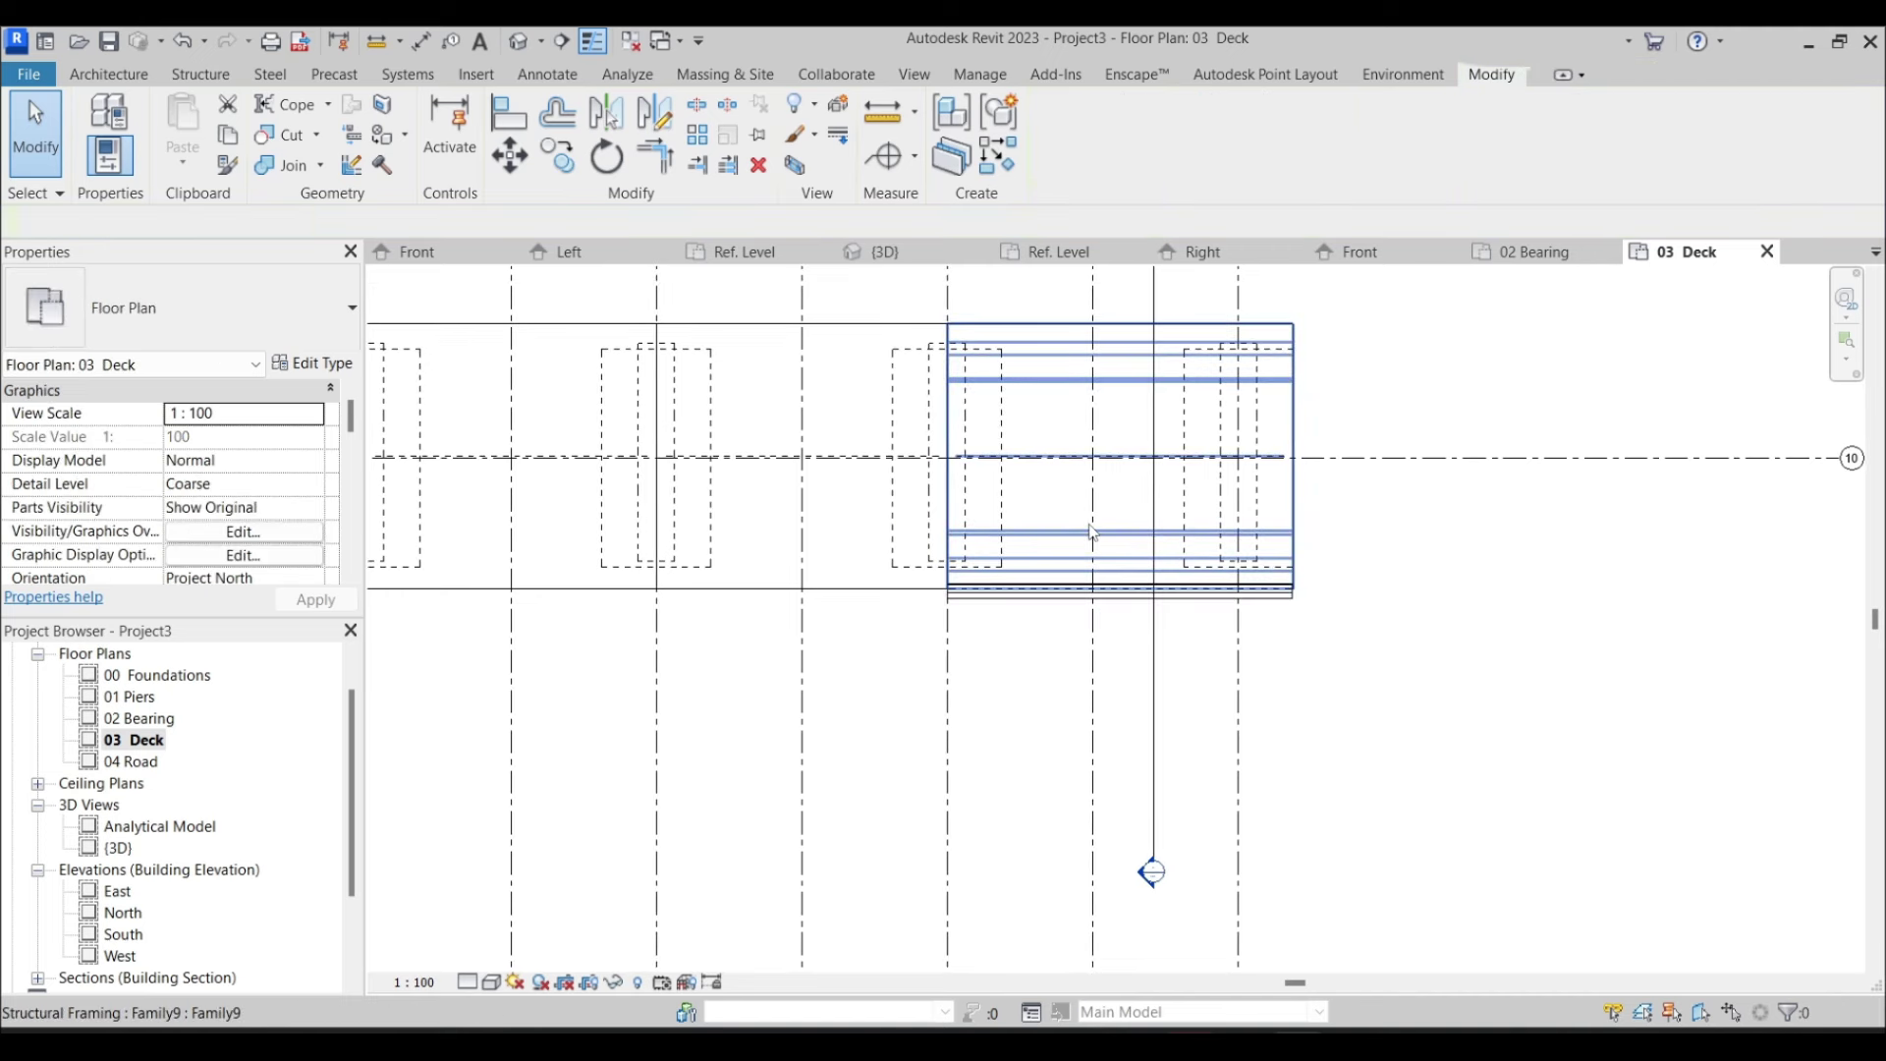
Mirror the parapet beam across the deck centre line
{"action": "left_click", "coordinate": [1137, 588]}
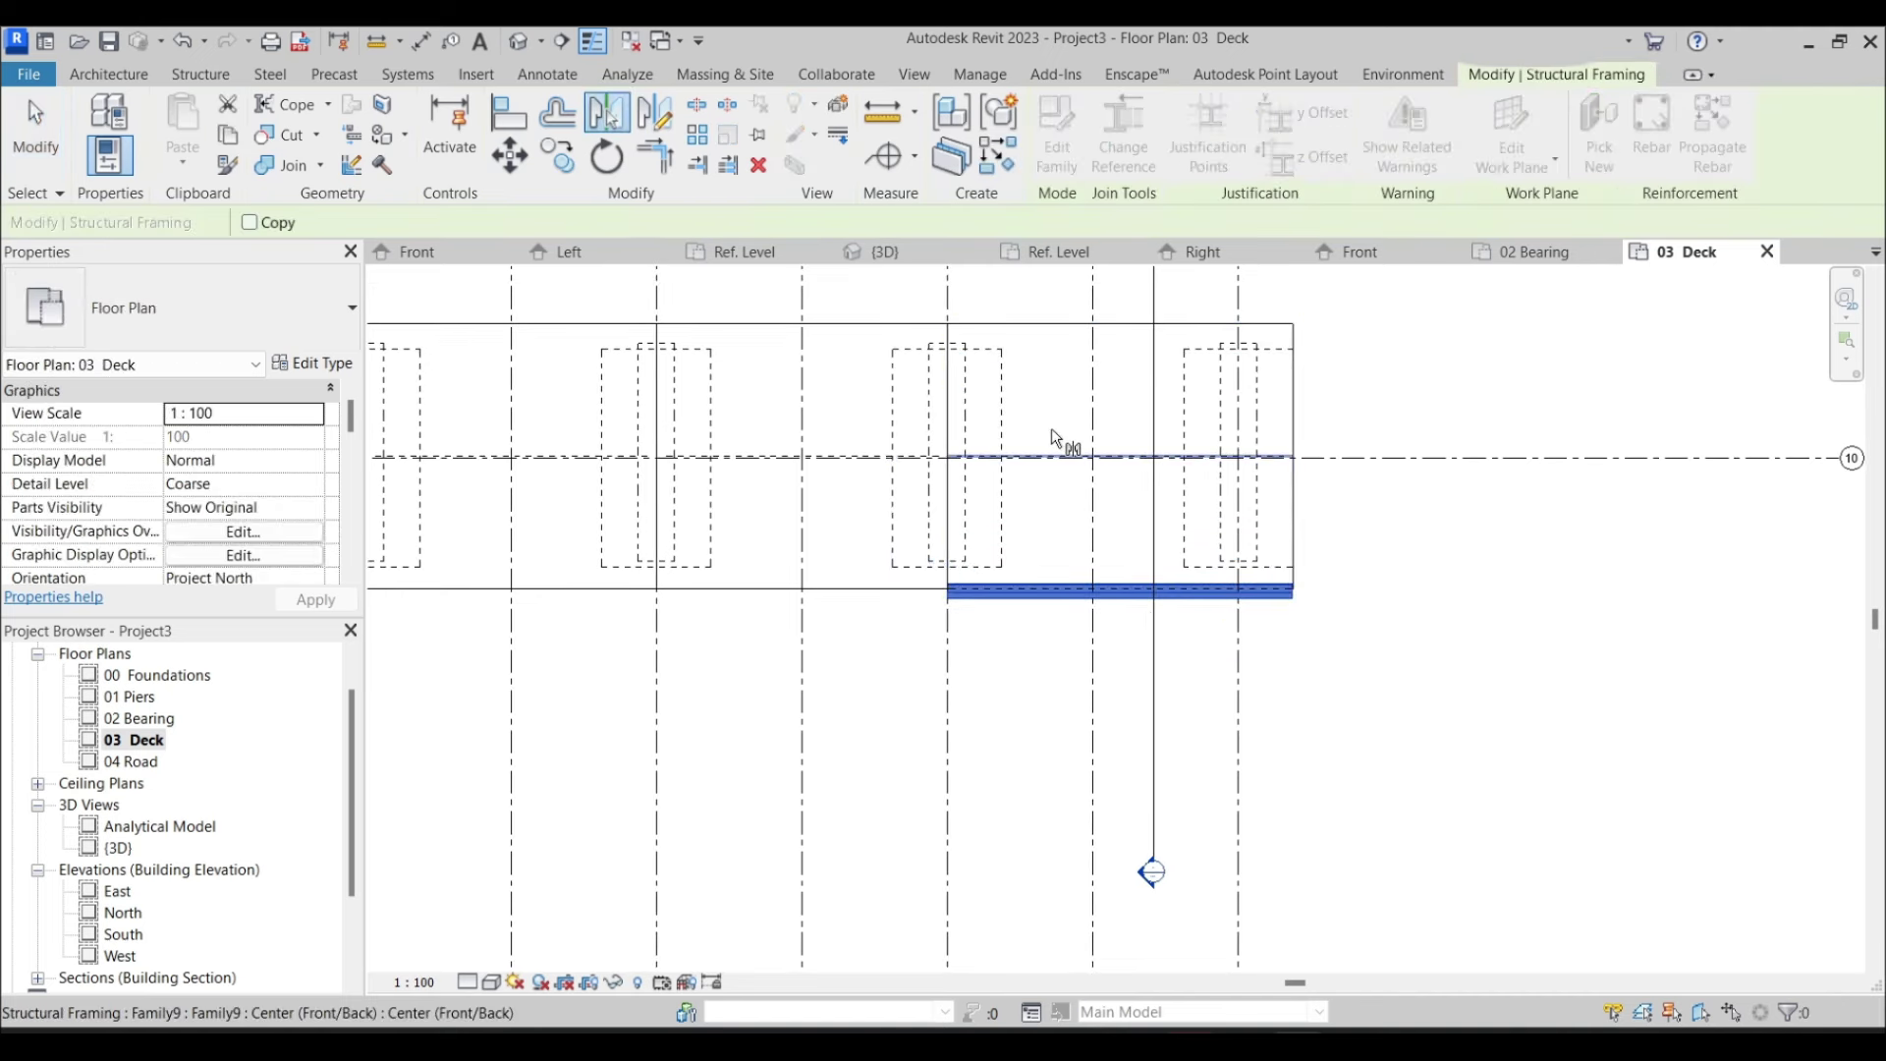
{"action": "left_click", "coordinate": [1059, 454]}
{"action": "key", "text": "Escape"}
{"action": "scroll", "coordinate": [1032, 511], "scroll_direction": "up", "scroll_amount": 1}
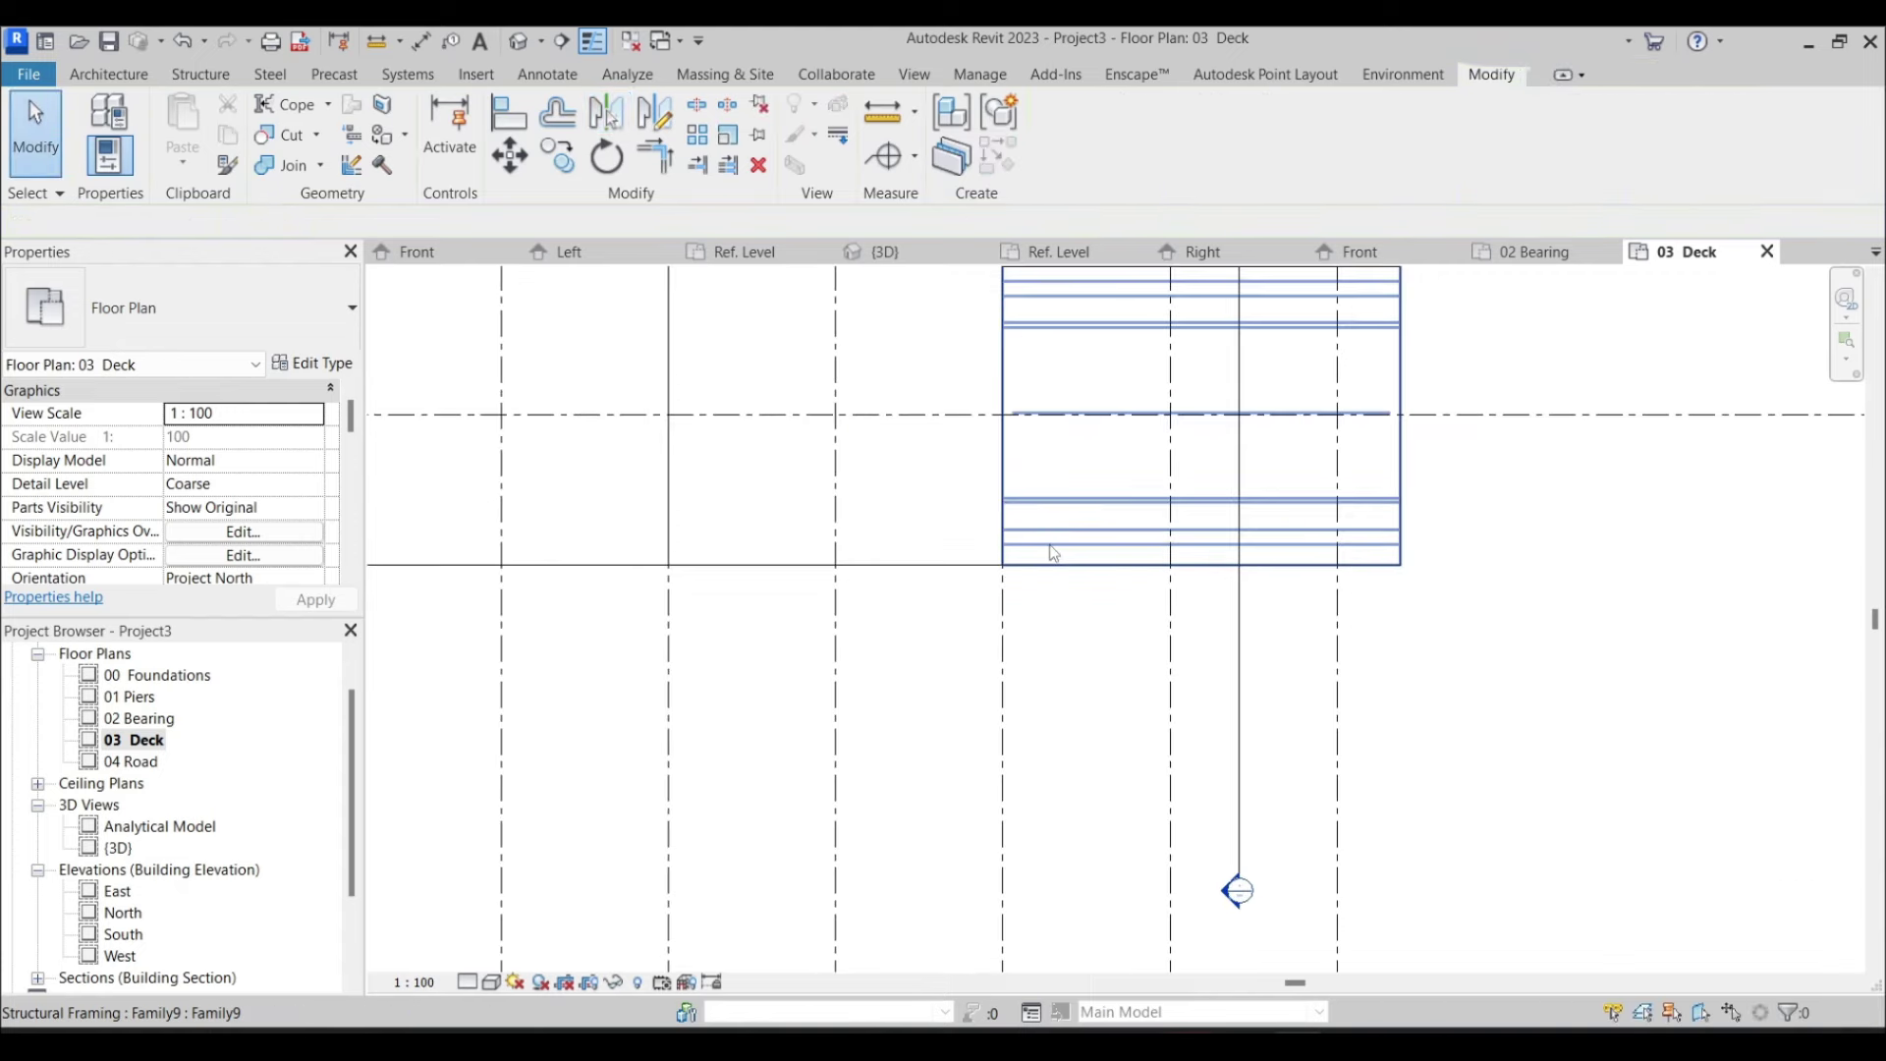
{"action": "middle_click_drag", "start_coordinate": [1196, 362], "coordinate": [1166, 550]}
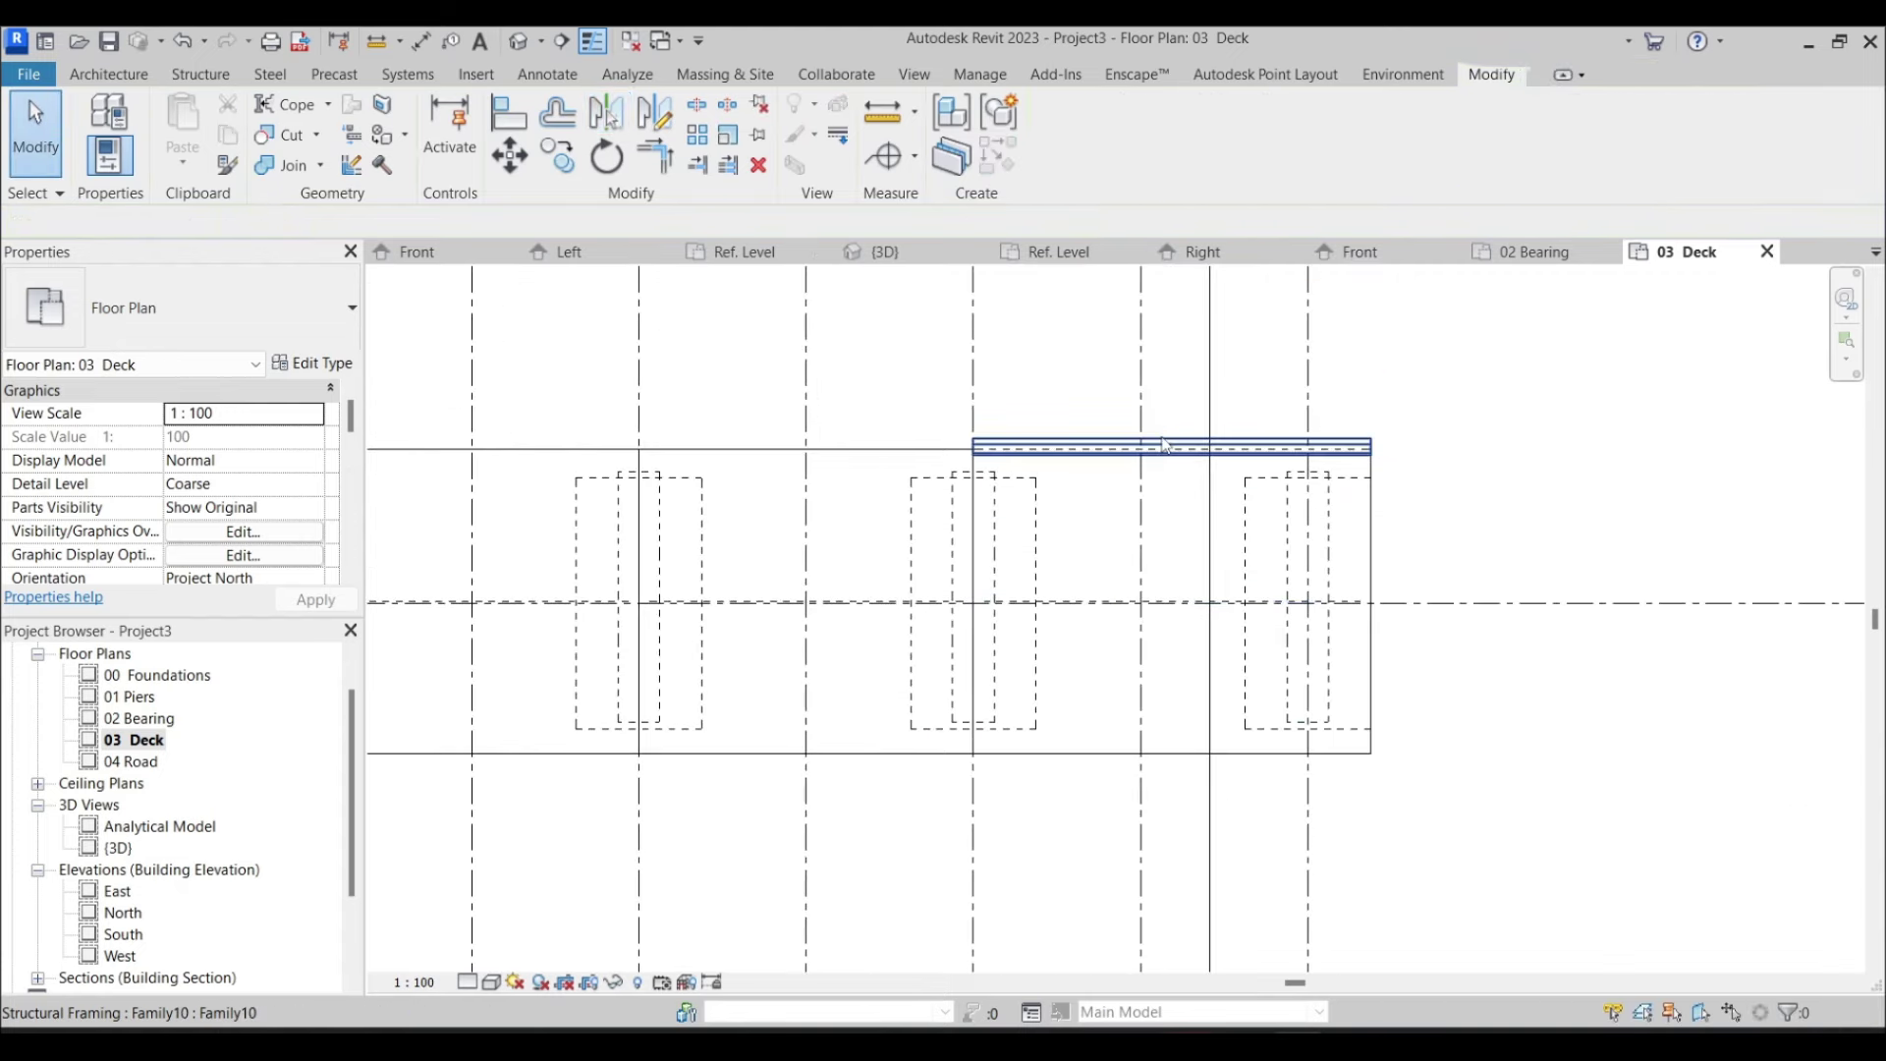
Mirror a copy of the beam about the centre line so both deck edges have parapets
{"action": "left_click", "coordinate": [1169, 449]}
{"action": "left_click", "coordinate": [606, 113]}
{"action": "left_click", "coordinate": [1159, 601]}
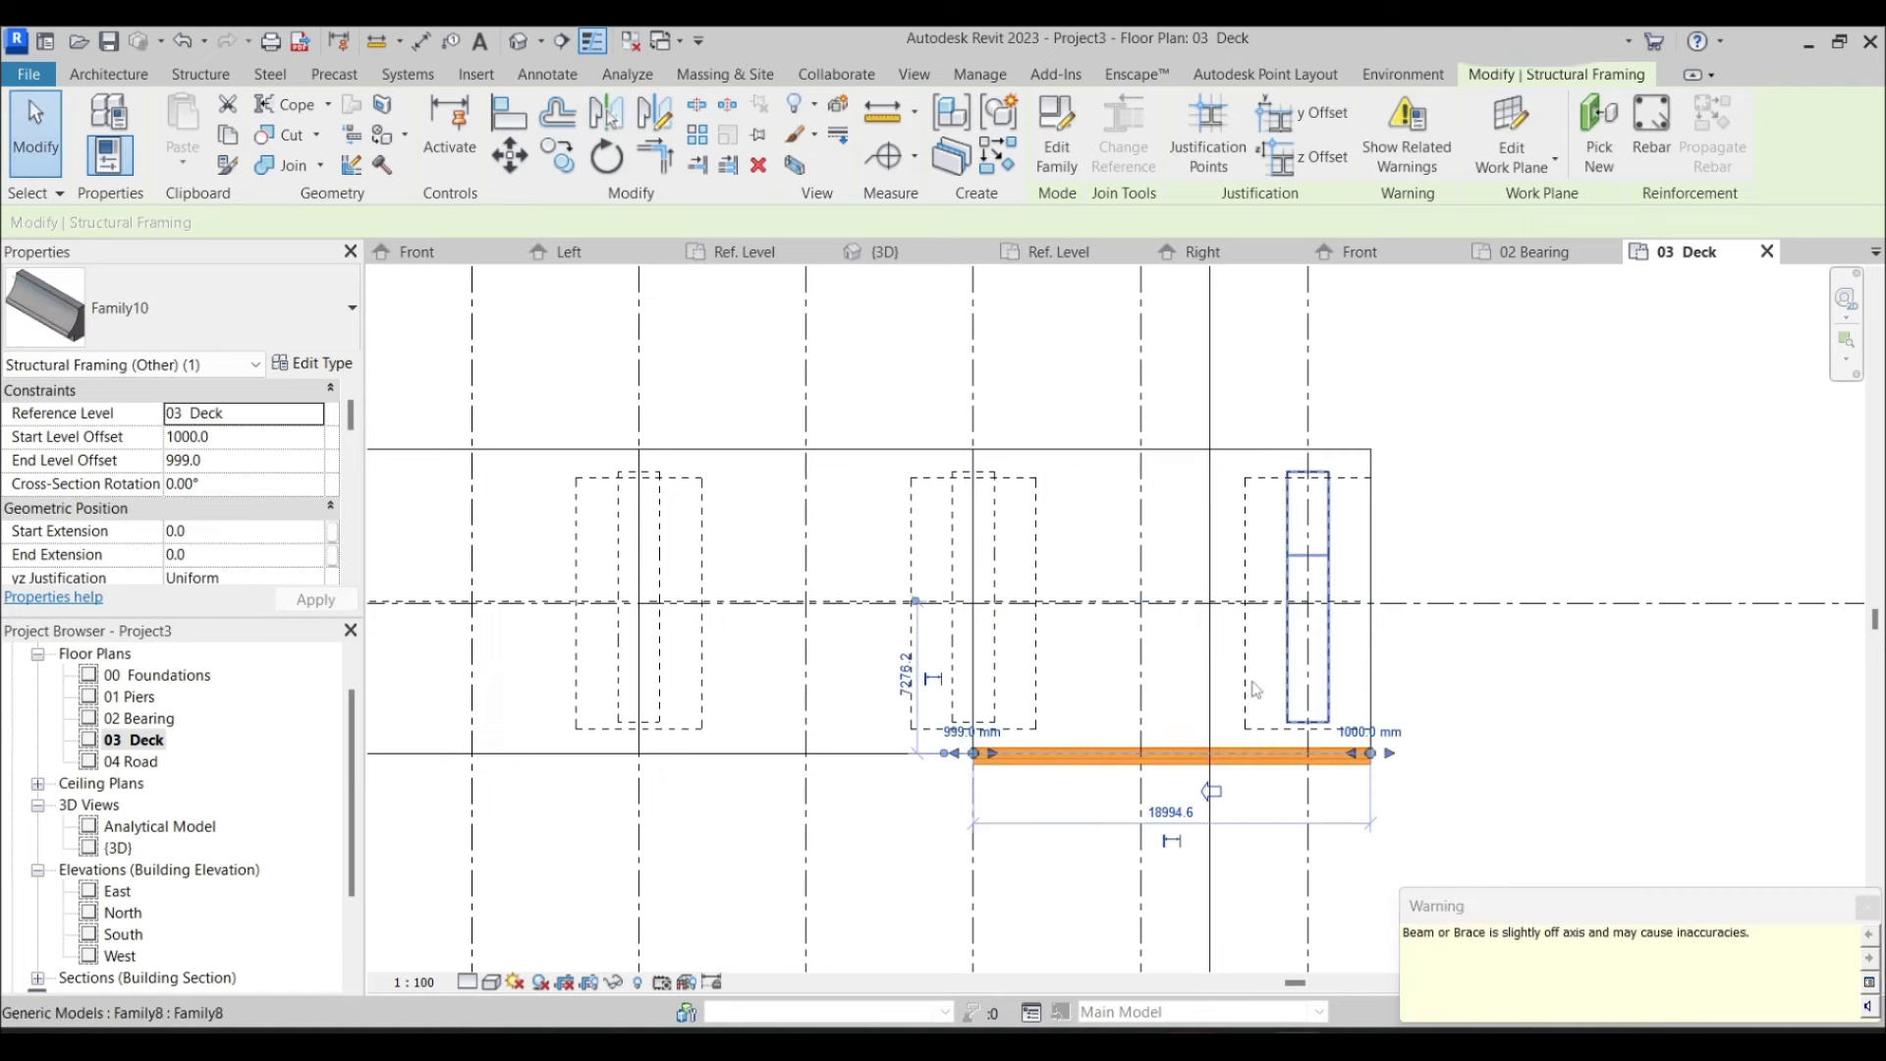
{"action": "key", "text": "Return"}
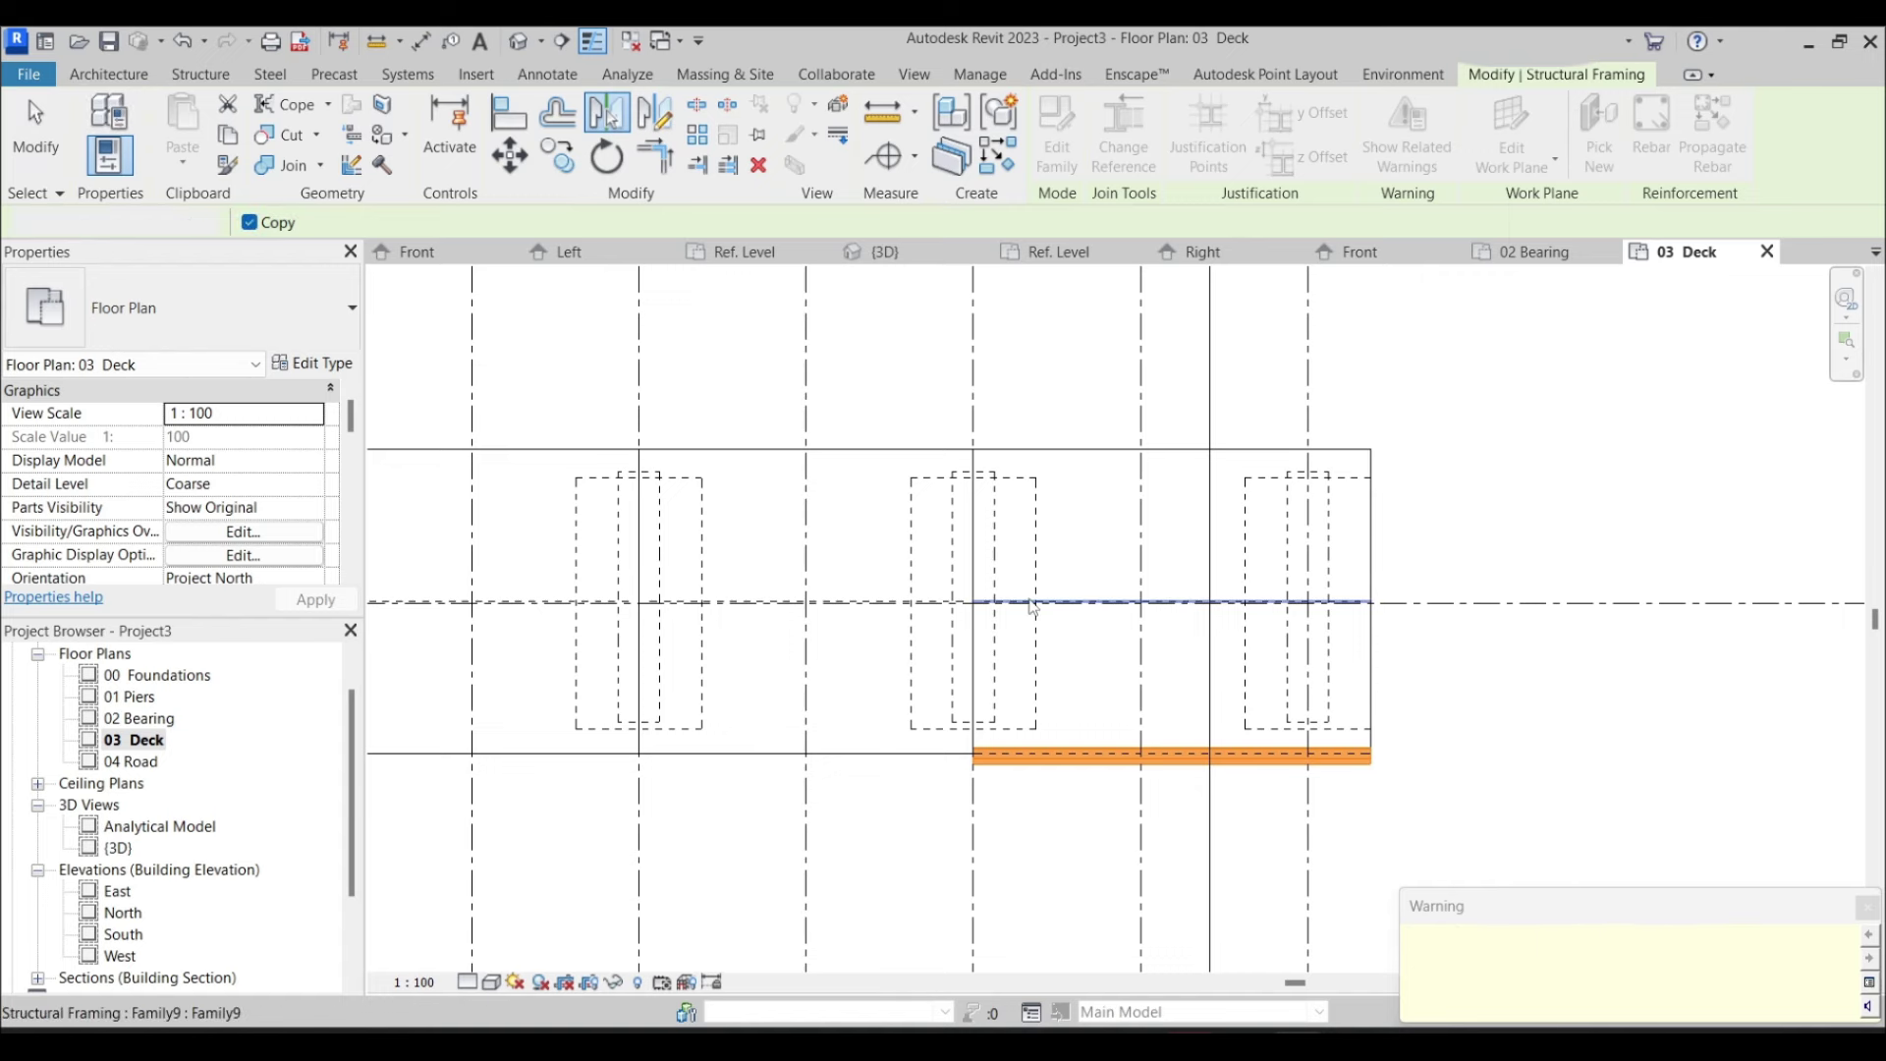
{"action": "left_click", "coordinate": [1122, 602]}
{"action": "left_click", "coordinate": [1121, 788]}
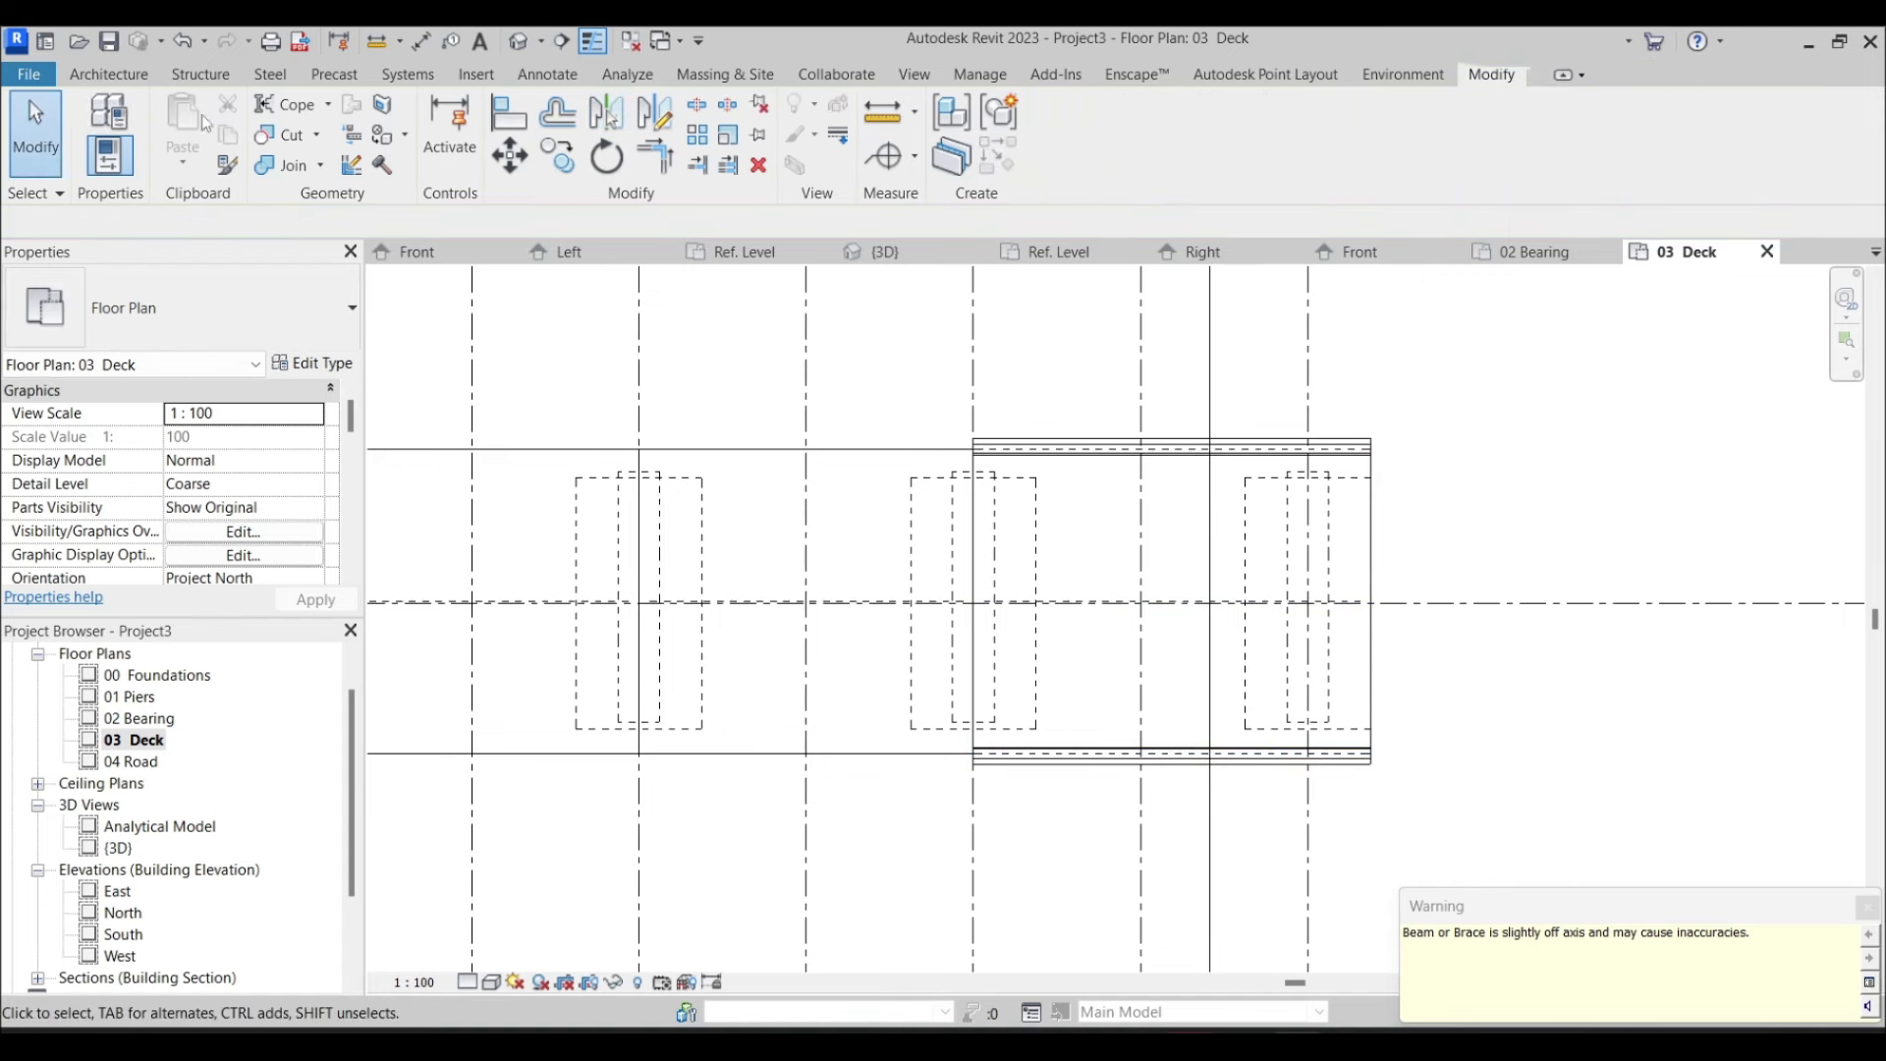
{"action": "left_click", "coordinate": [112, 79]}
{"action": "left_click", "coordinate": [200, 75]}
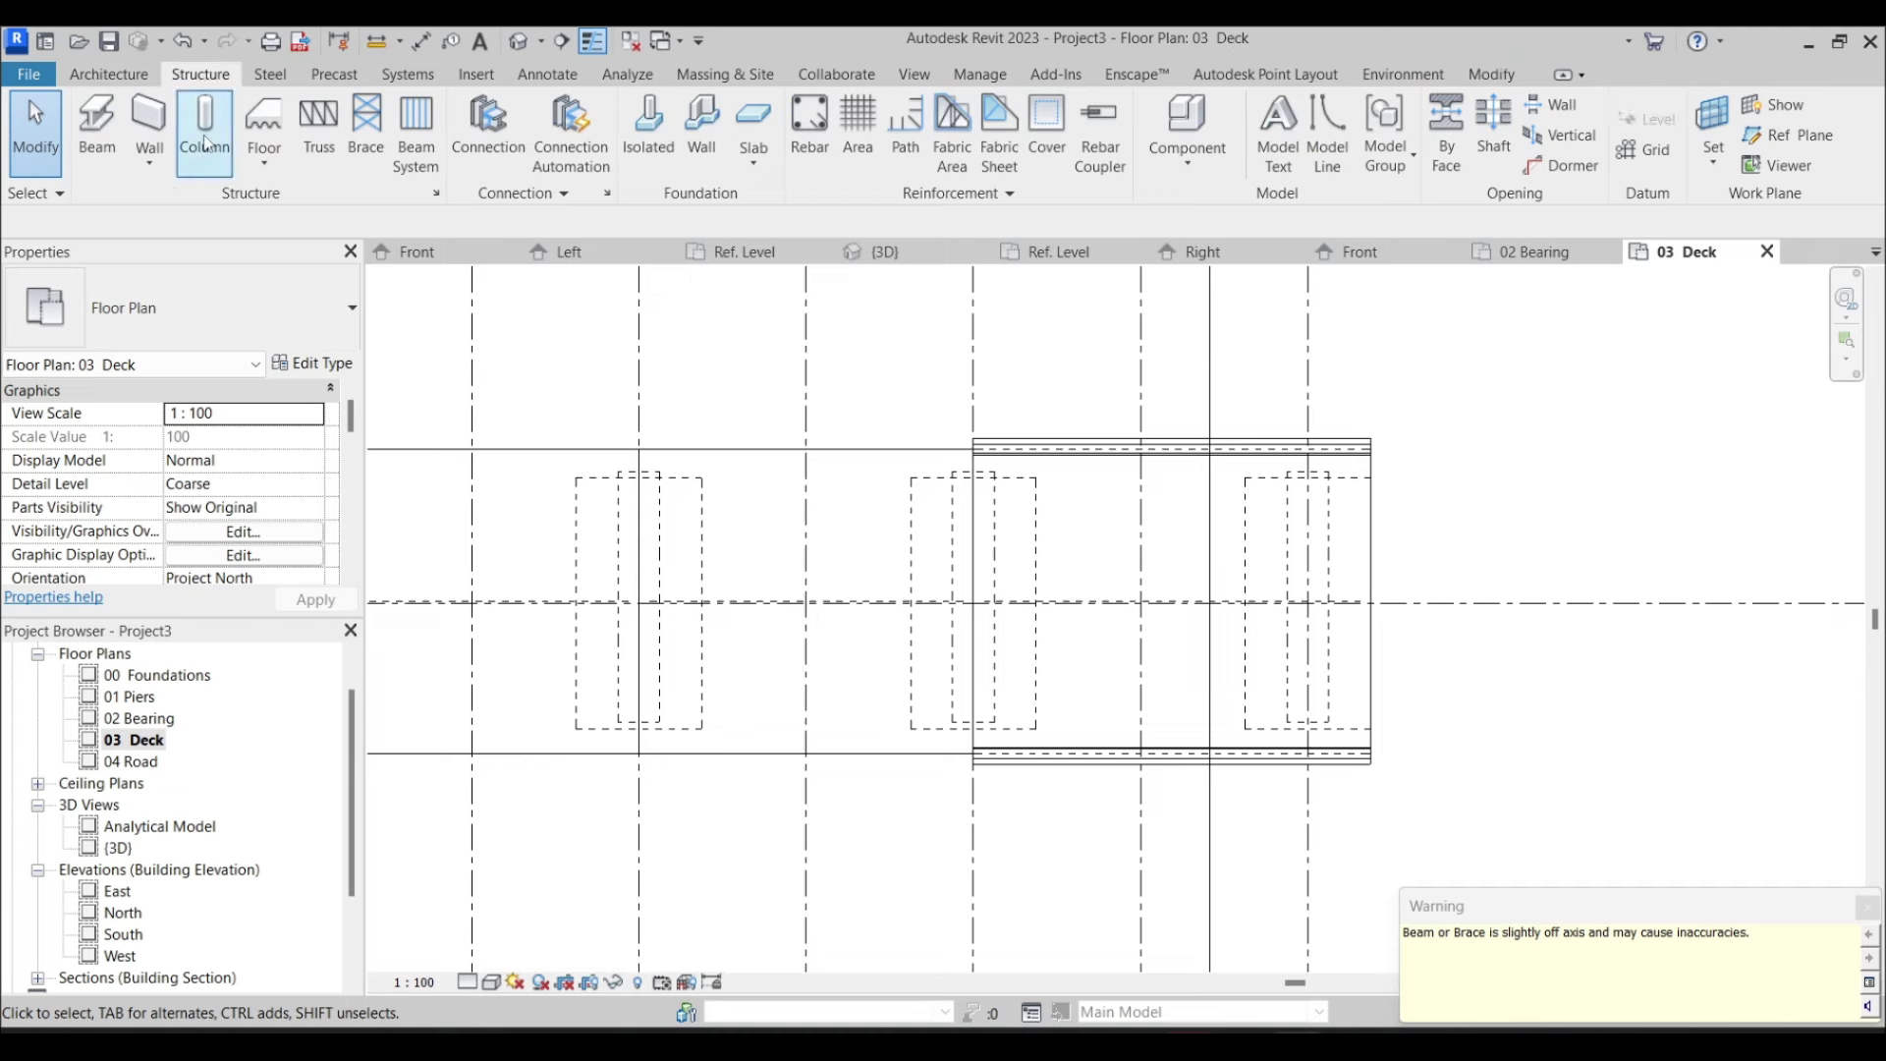
Copy the bottom-edge parapet beam to the left and trim its end to grid 6
{"action": "left_click", "coordinate": [98, 125]}
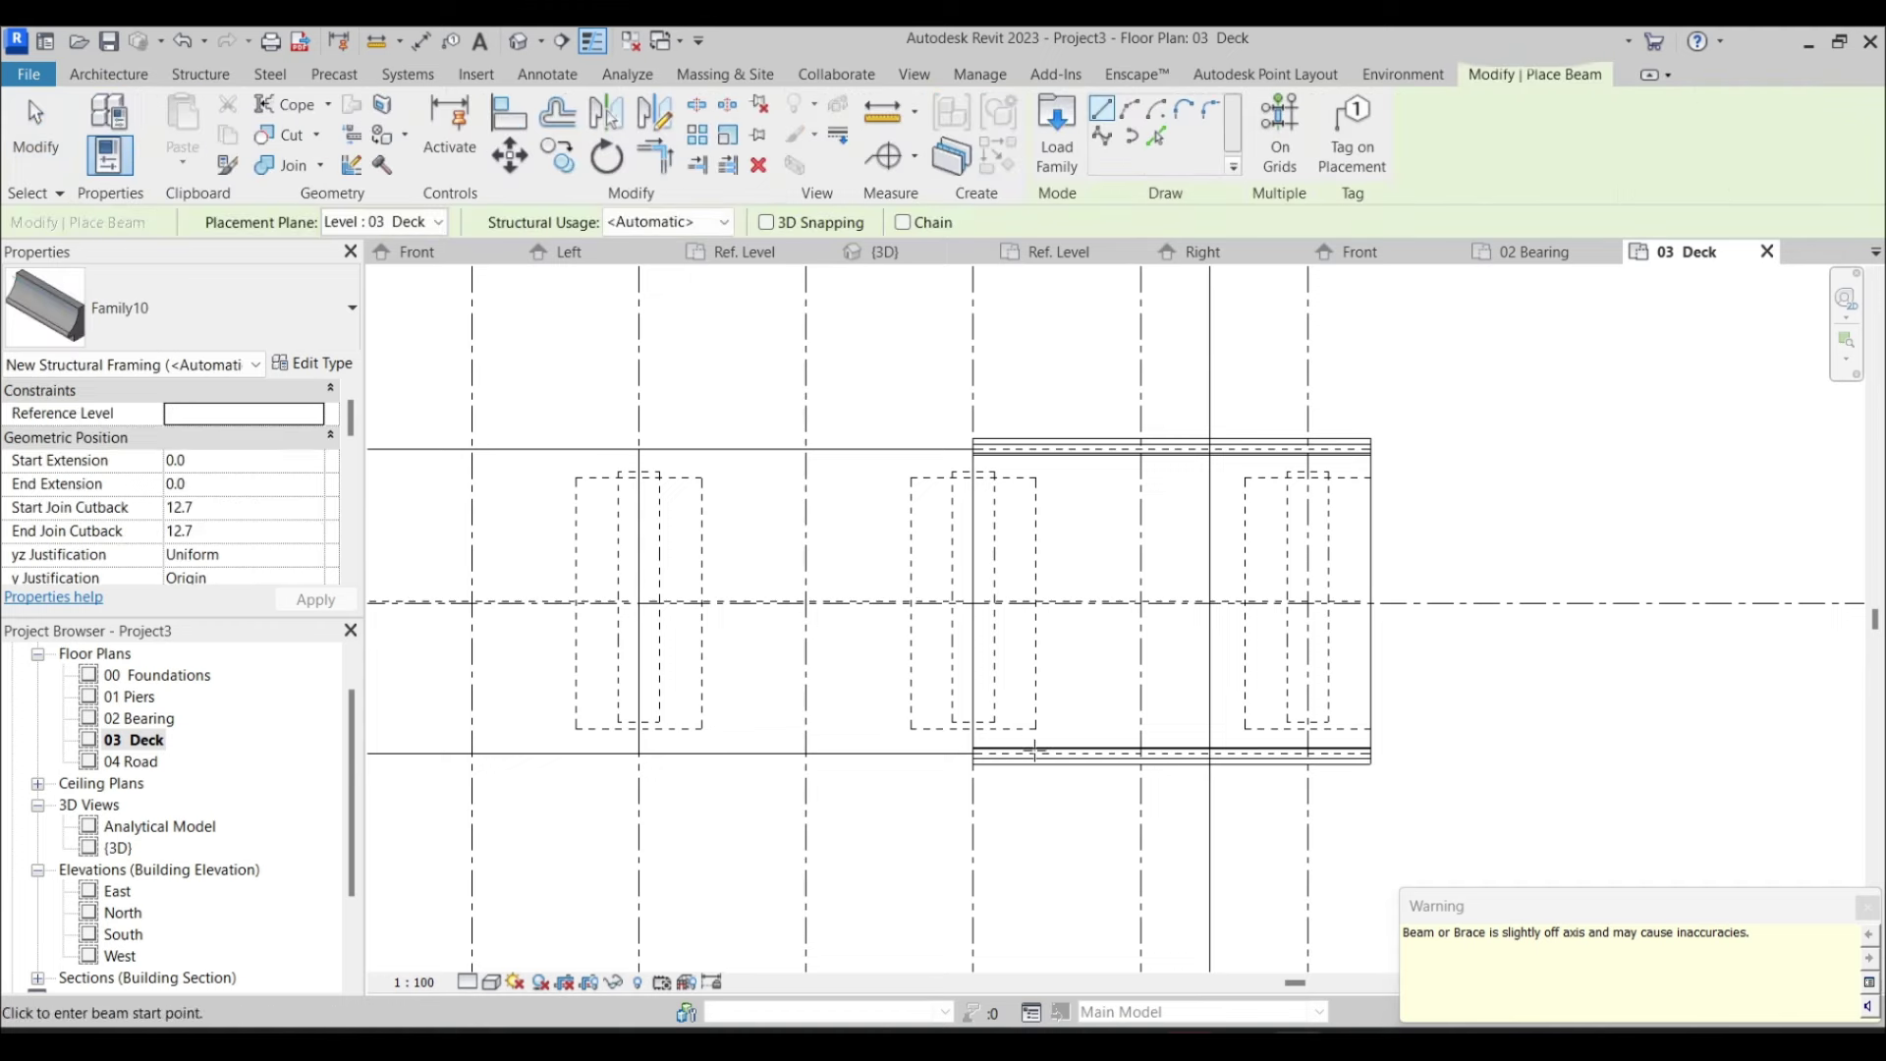
{"action": "key", "text": "Escape"}
{"action": "left_click", "coordinate": [1046, 756]}
{"action": "left_click", "coordinate": [557, 155]}
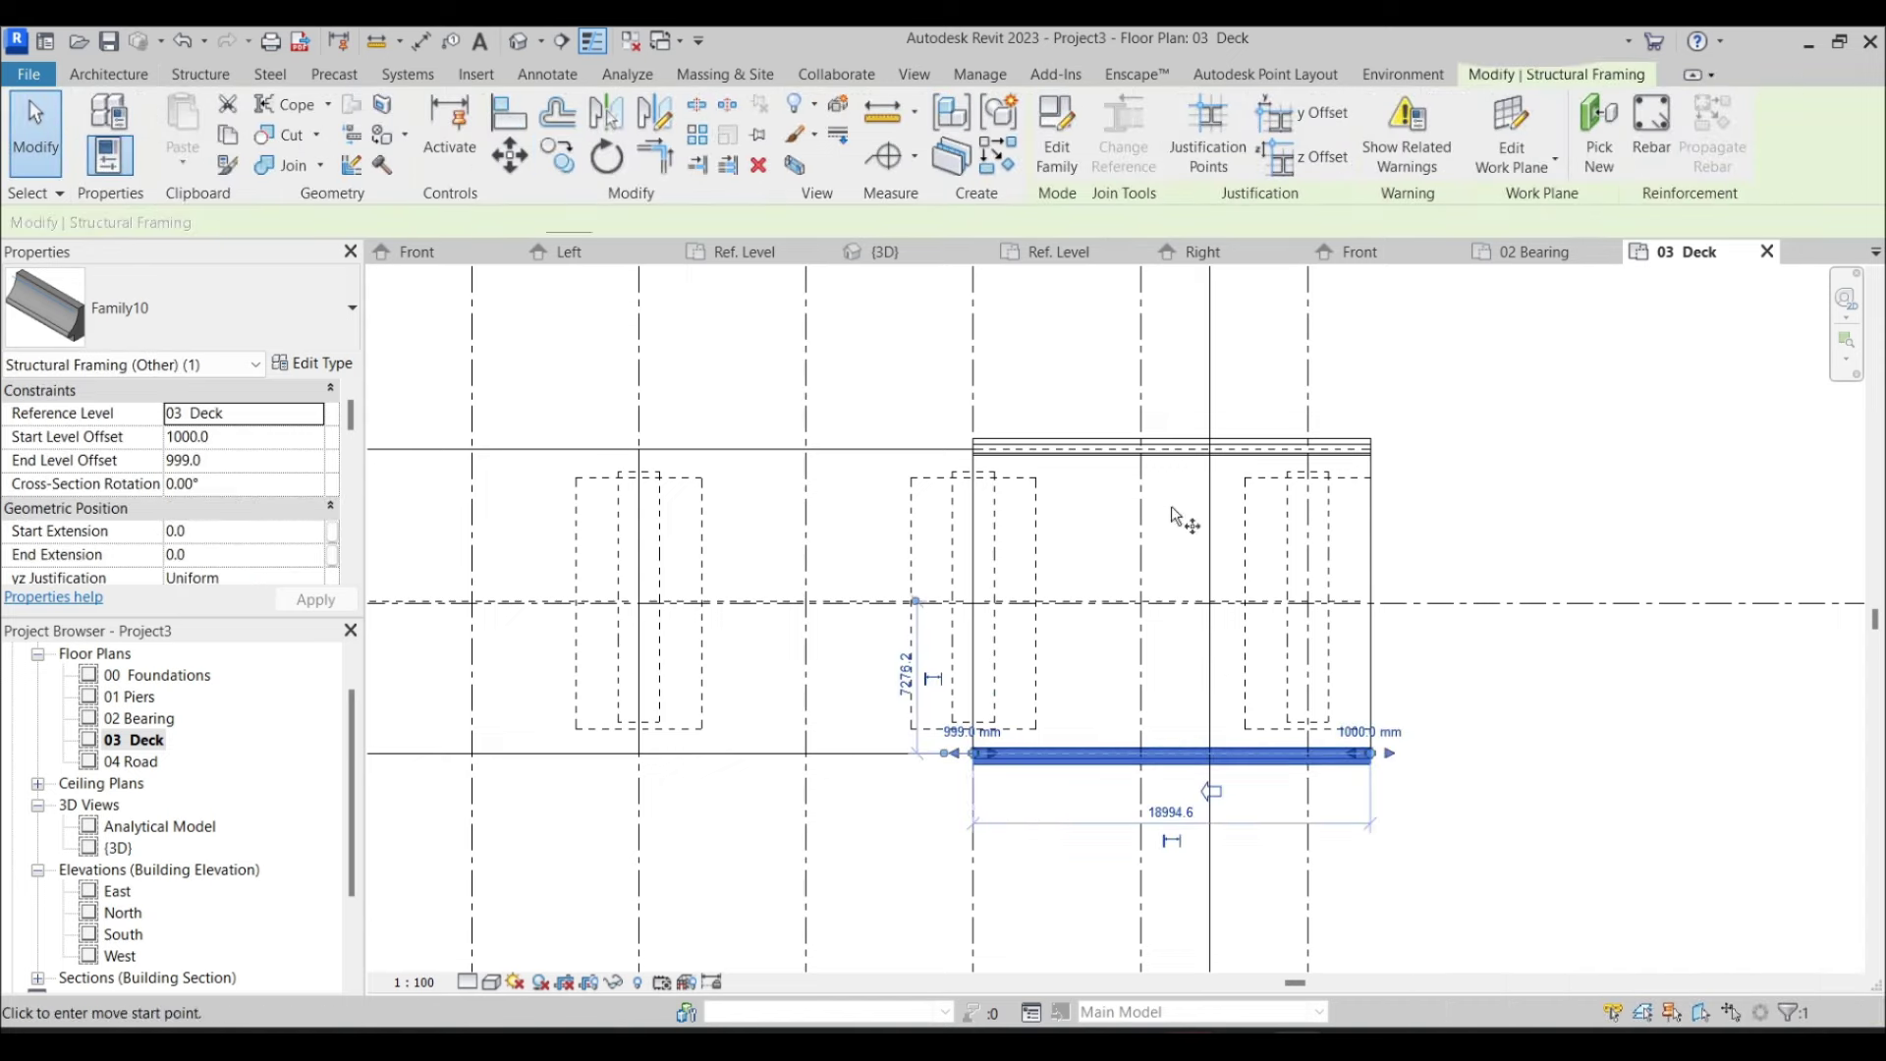
{"action": "left_click", "coordinate": [972, 747]}
{"action": "middle_click_drag", "start_coordinate": [988, 755], "coordinate": [1021, 763]}
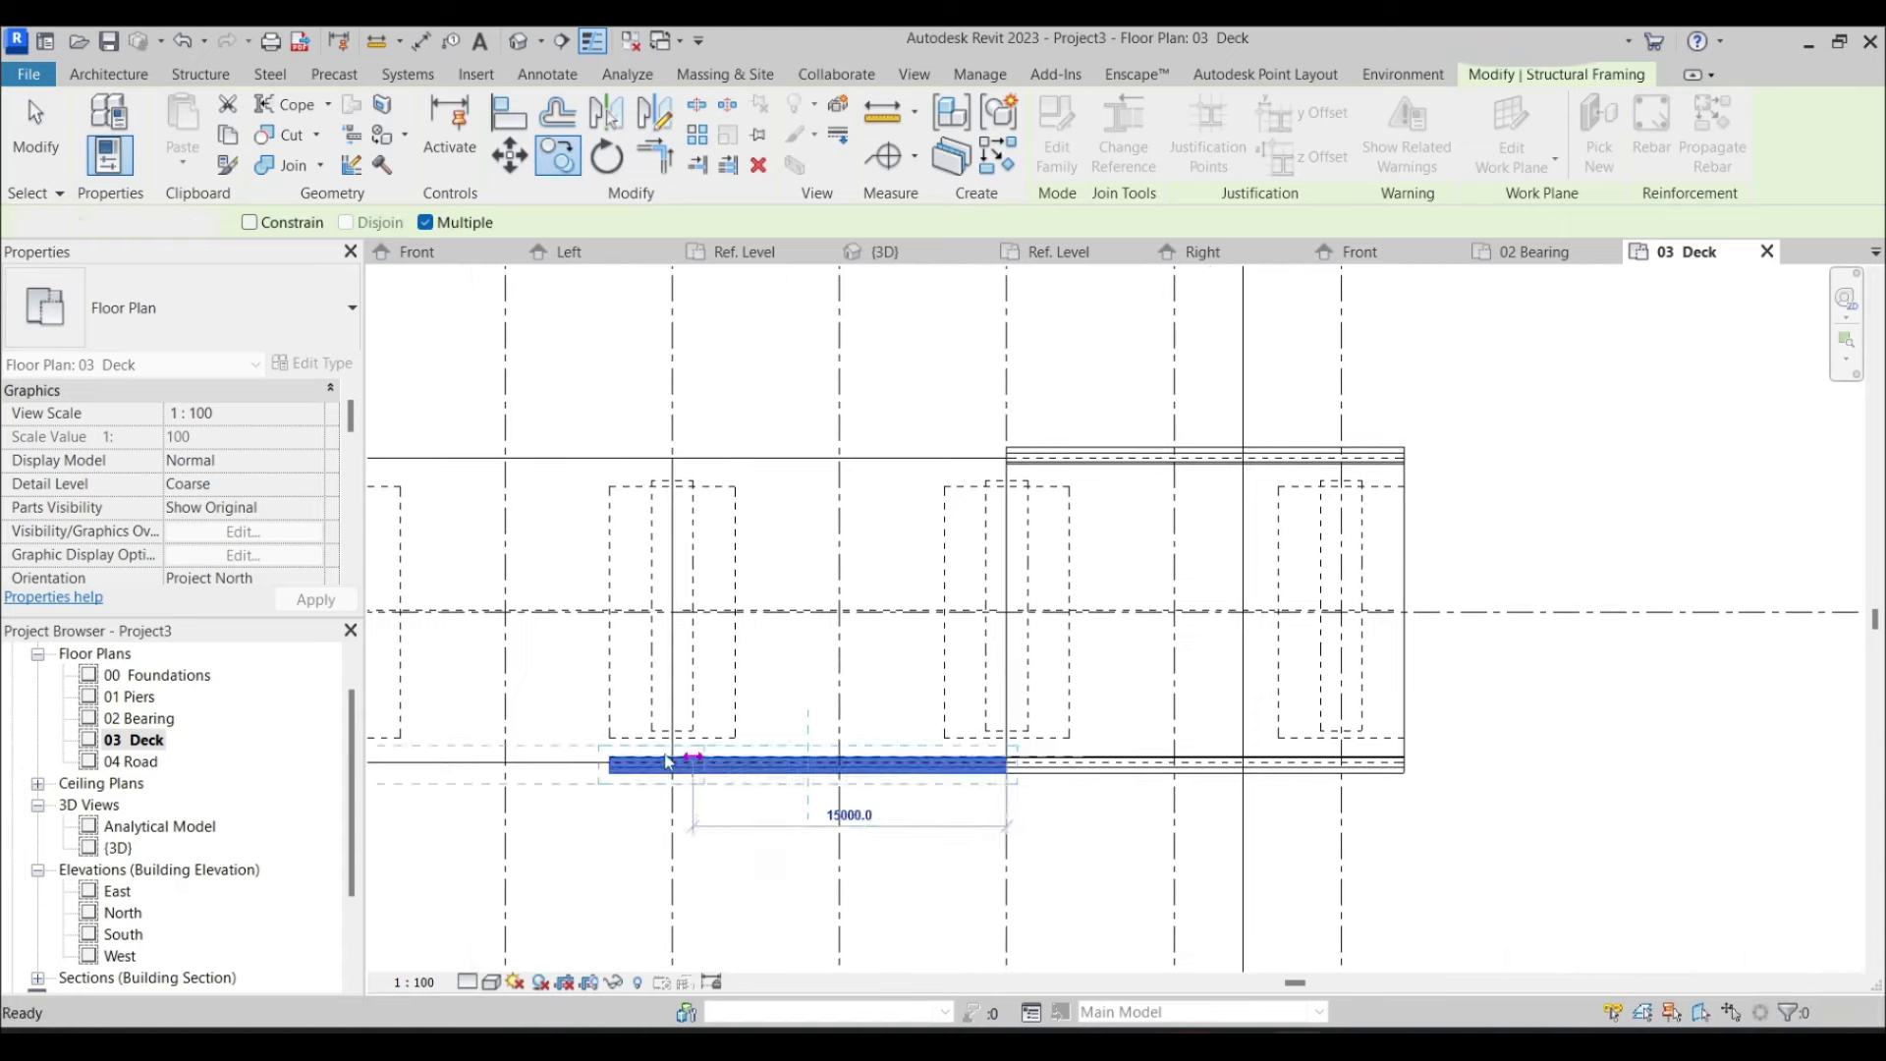
{"action": "key", "text": "Escape"}
{"action": "key", "text": "Escape"}
{"action": "left_click", "coordinate": [637, 765]}
{"action": "left_click_drag", "start_coordinate": [615, 764], "coordinate": [672, 763]}
{"action": "key", "text": "Escape"}
Copy the beam between grids 6 and 7 from grid 5 to grid 3
{"action": "left_click", "coordinate": [931, 774]}
{"action": "middle_click_drag", "start_coordinate": [934, 778], "coordinate": [1028, 709]}
{"action": "left_click", "coordinate": [547, 145]}
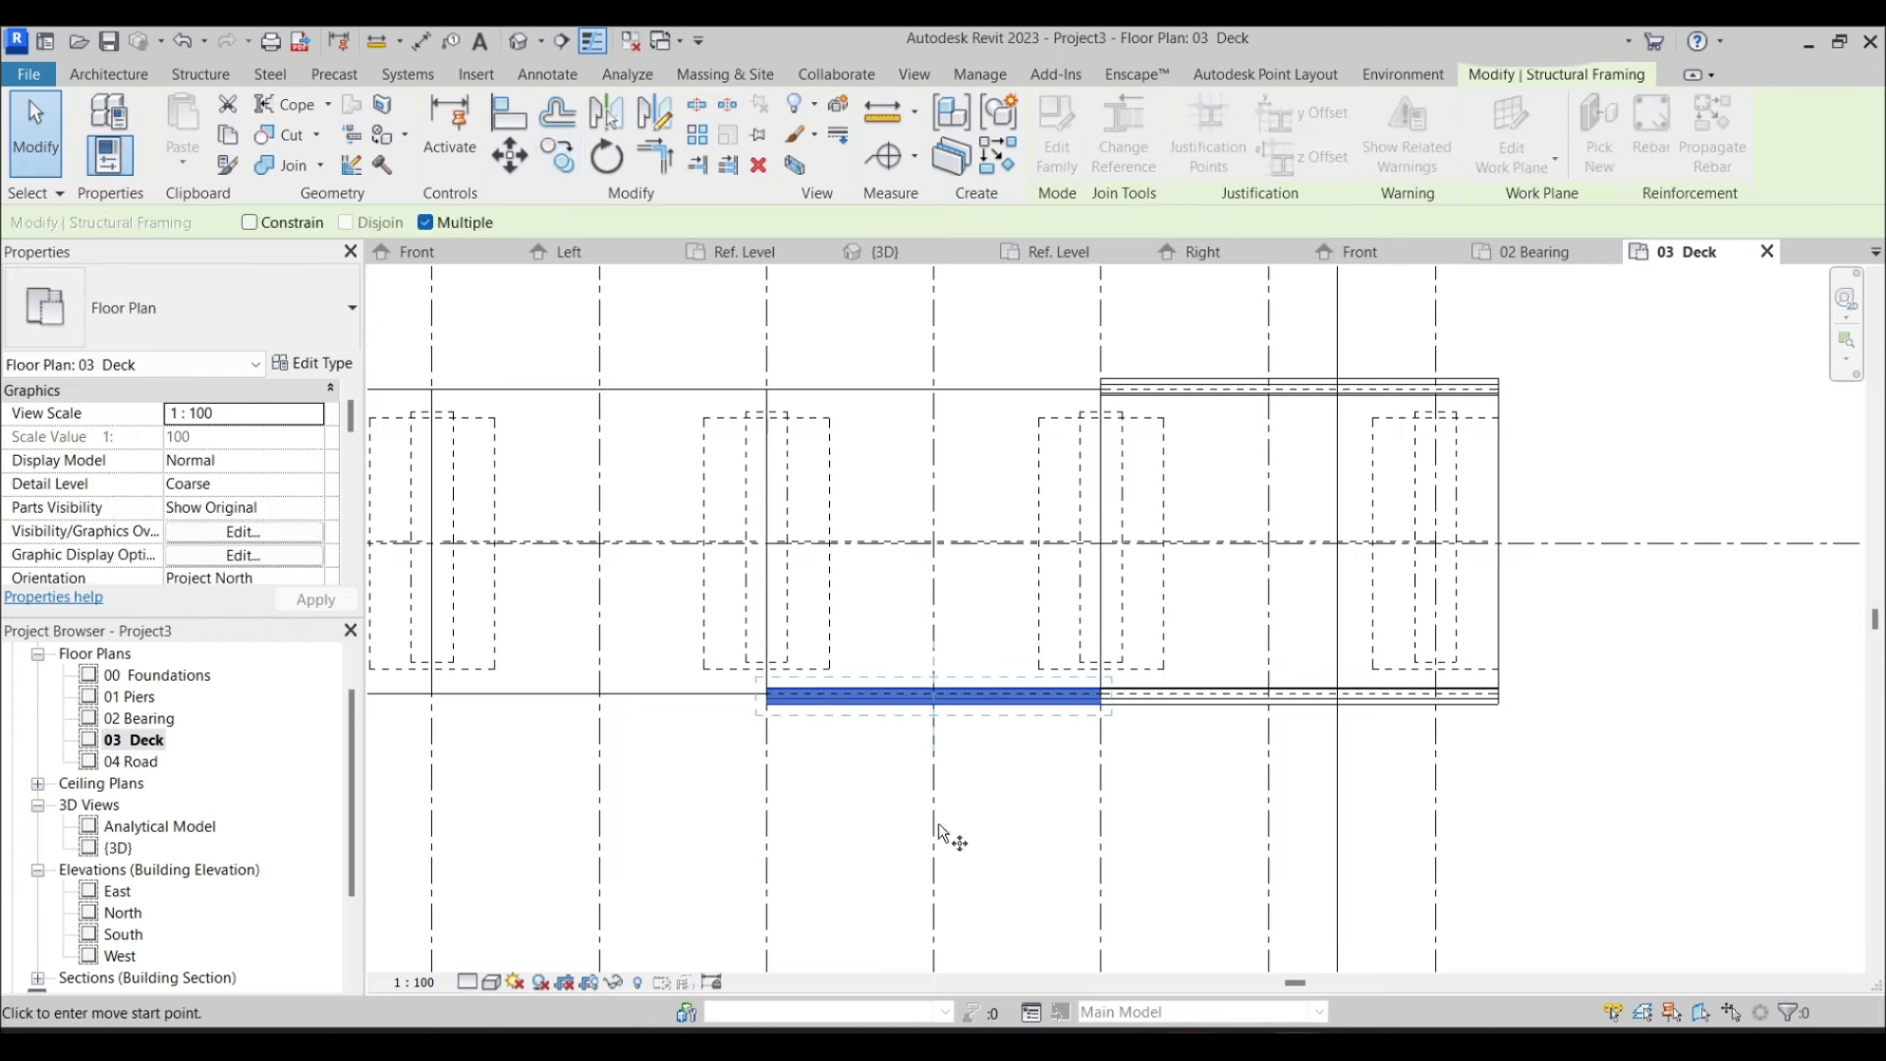
{"action": "left_click", "coordinate": [766, 799]}
{"action": "left_click", "coordinate": [432, 800]}
{"action": "middle_click_drag", "start_coordinate": [433, 801], "coordinate": [1195, 738]}
{"action": "middle_click_drag", "start_coordinate": [1069, 735], "coordinate": [862, 668]}
{"action": "key", "text": "Escape"}
Copy the right-hand parapet beam from grid 9 to the deck's left end
{"action": "middle_click_drag", "start_coordinate": [1558, 603], "coordinate": [1272, 593]}
{"action": "left_click", "coordinate": [1566, 554]}
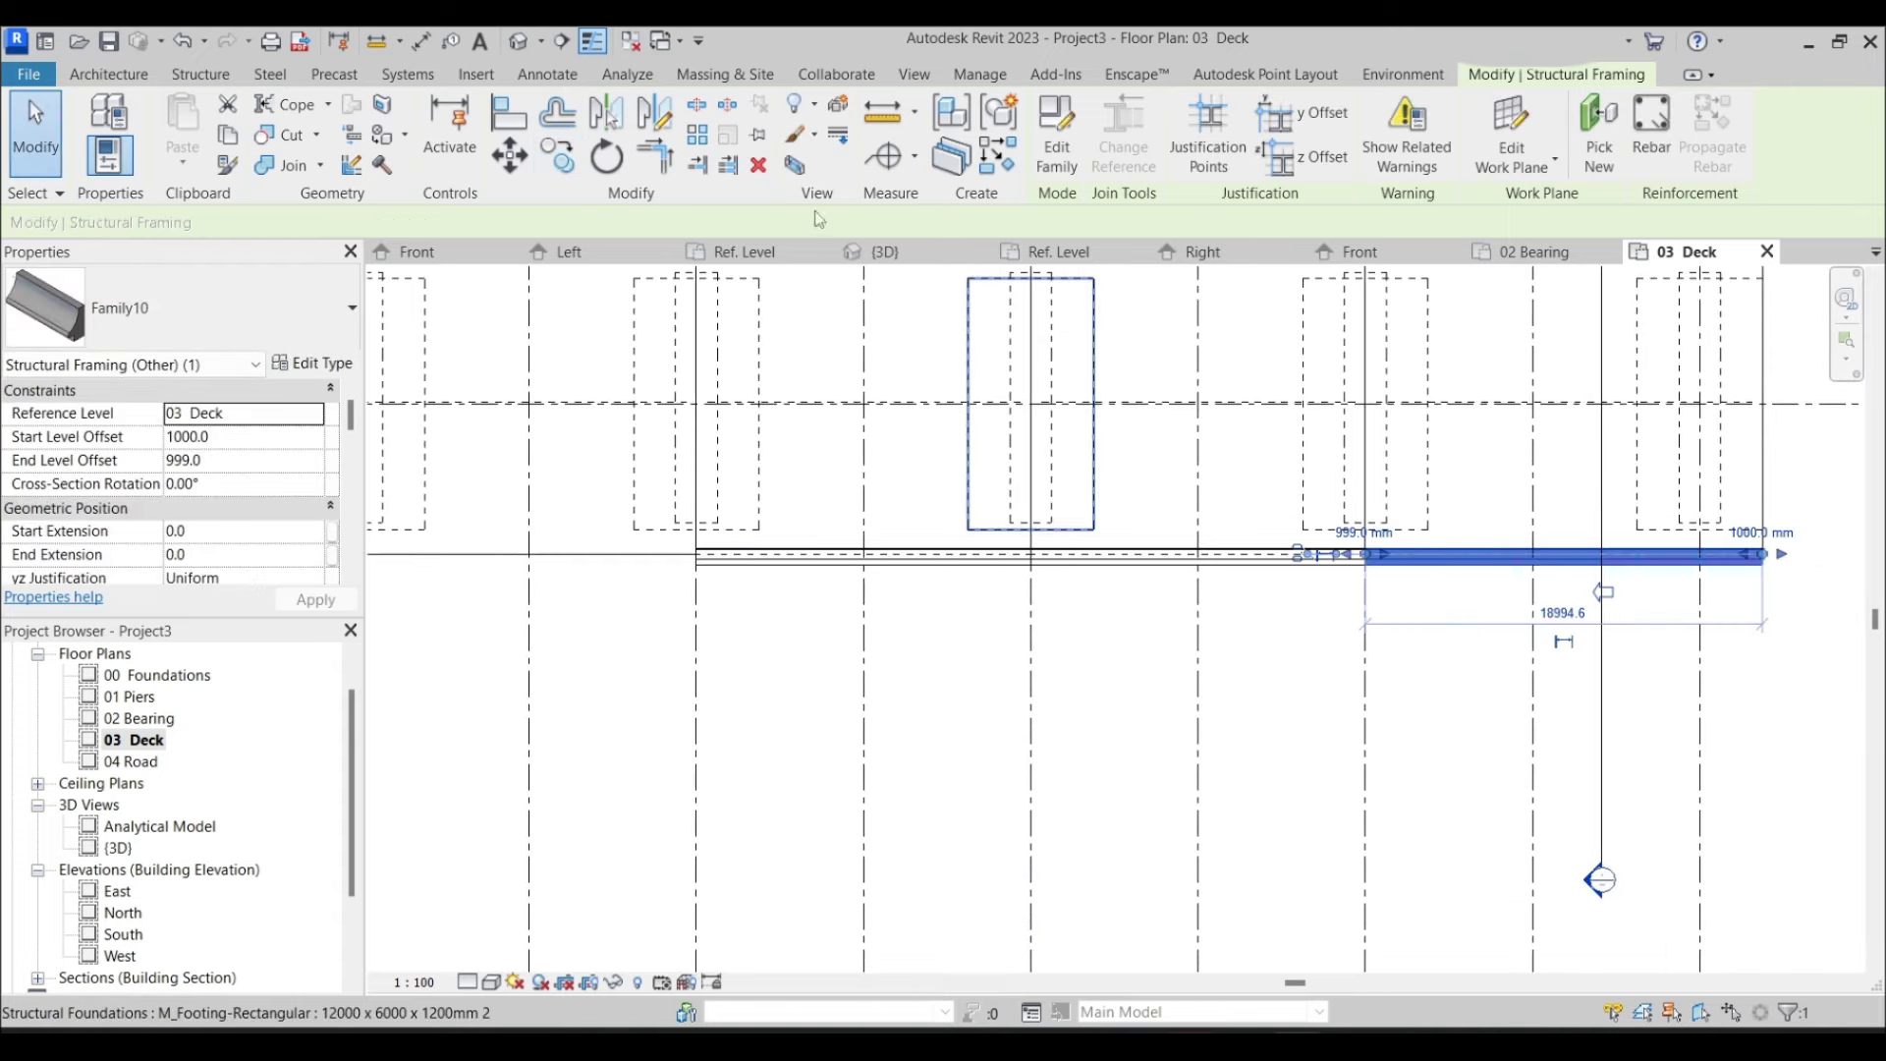
{"action": "left_click", "coordinate": [552, 145]}
{"action": "middle_click_drag", "start_coordinate": [563, 638], "coordinate": [1052, 695]}
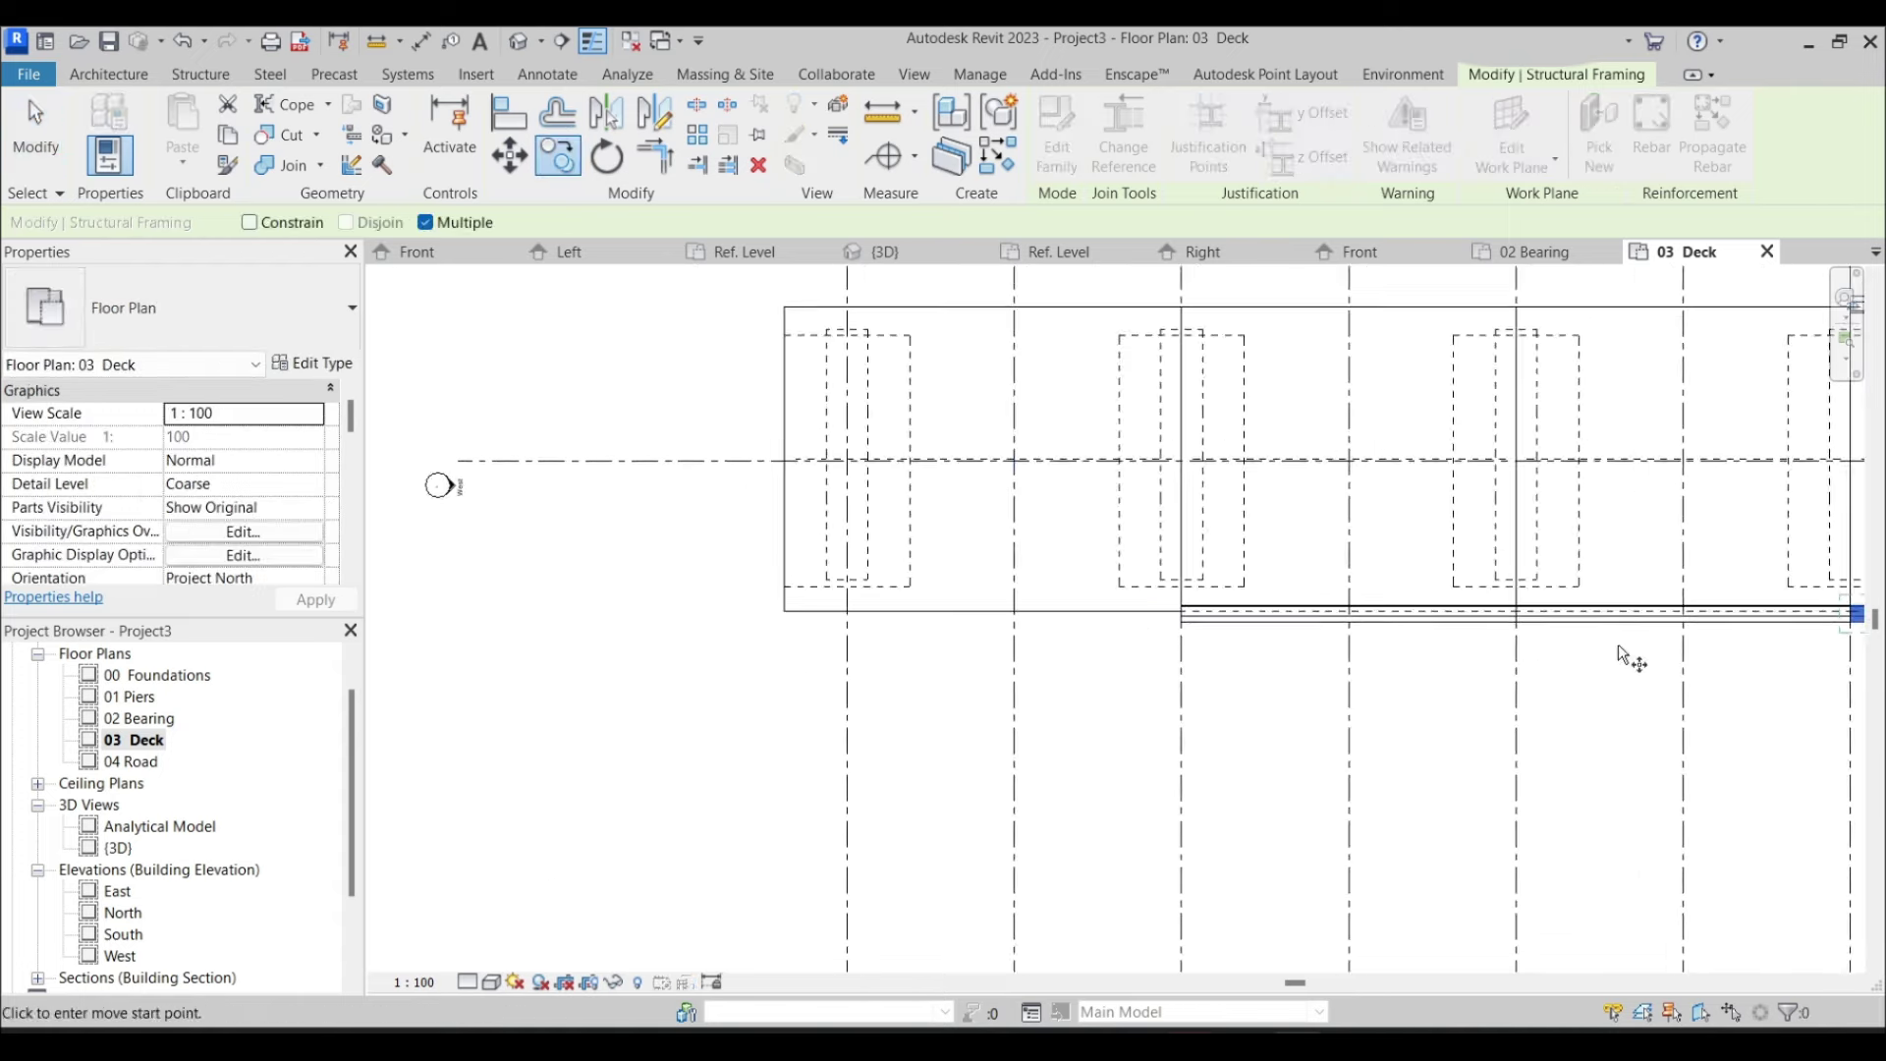
{"action": "middle_click_drag", "start_coordinate": [1623, 650], "coordinate": [1135, 623]}
{"action": "left_click", "coordinate": [1699, 658]}
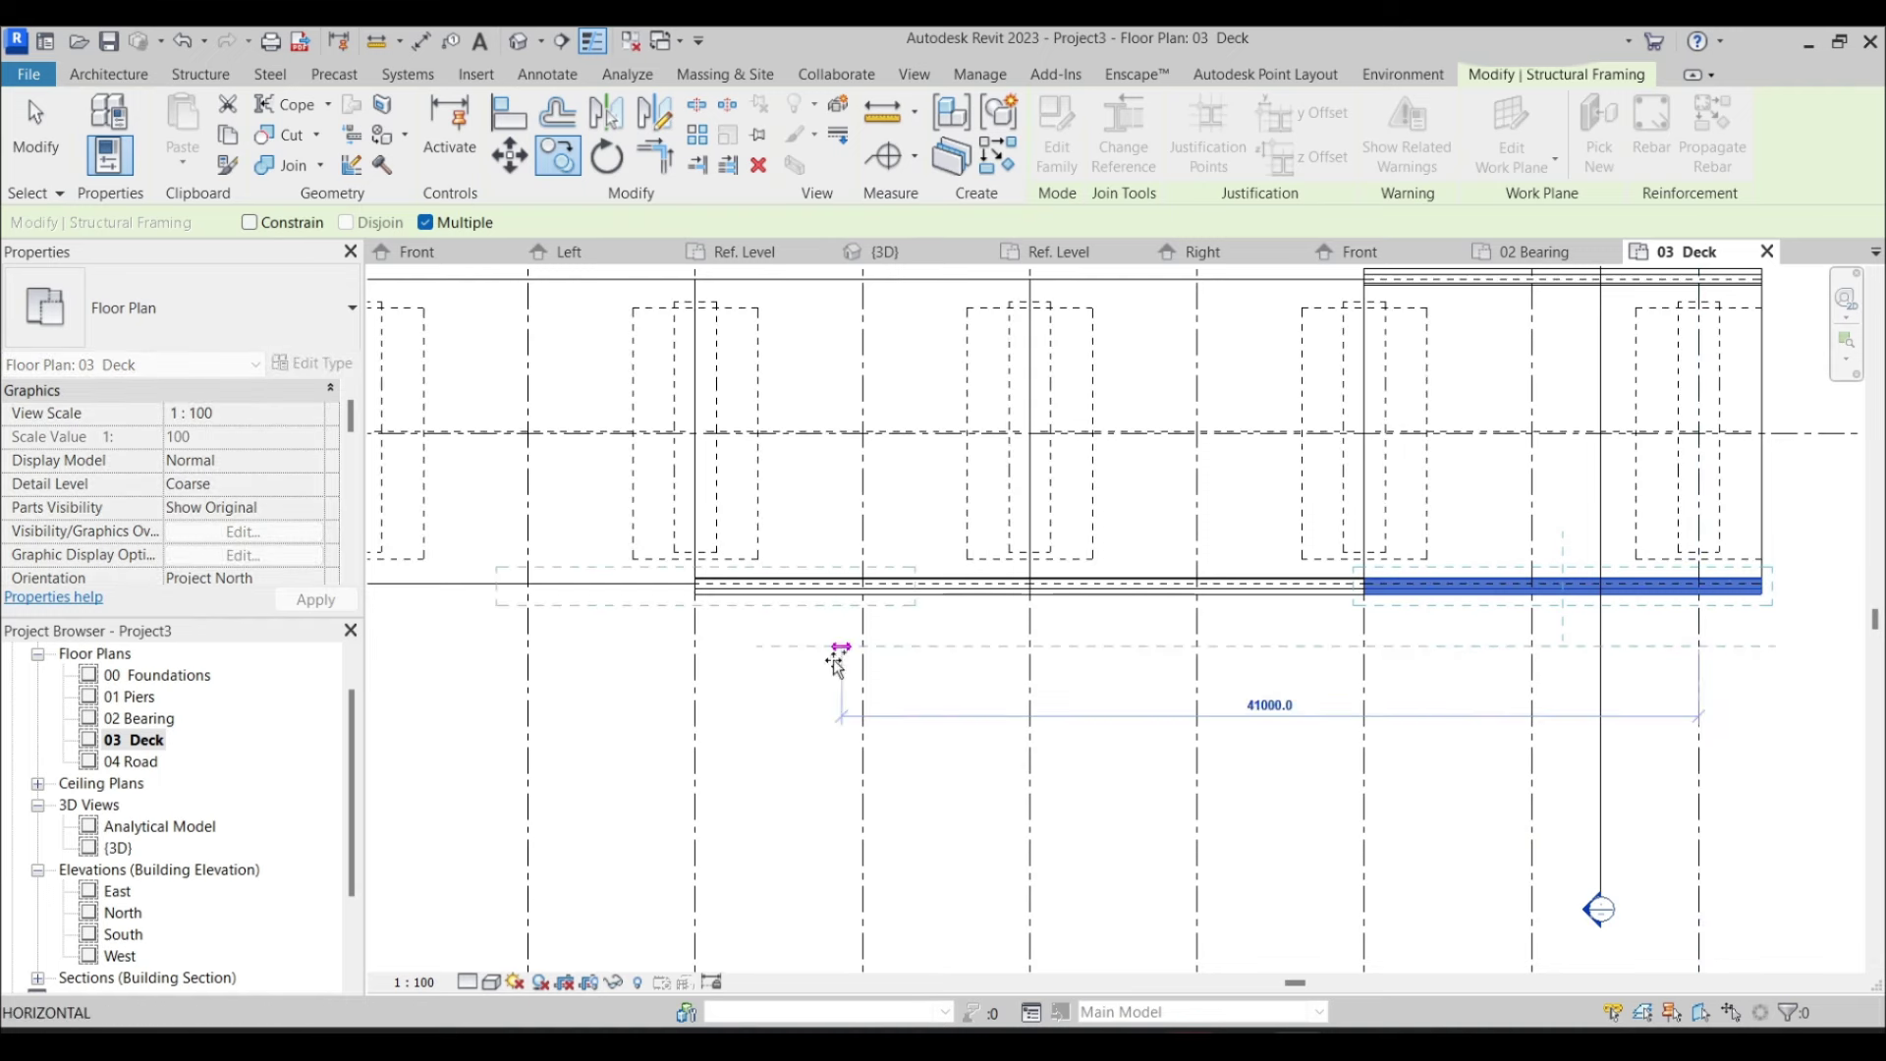
{"action": "middle_click_drag", "start_coordinate": [842, 652], "coordinate": [1608, 656]}
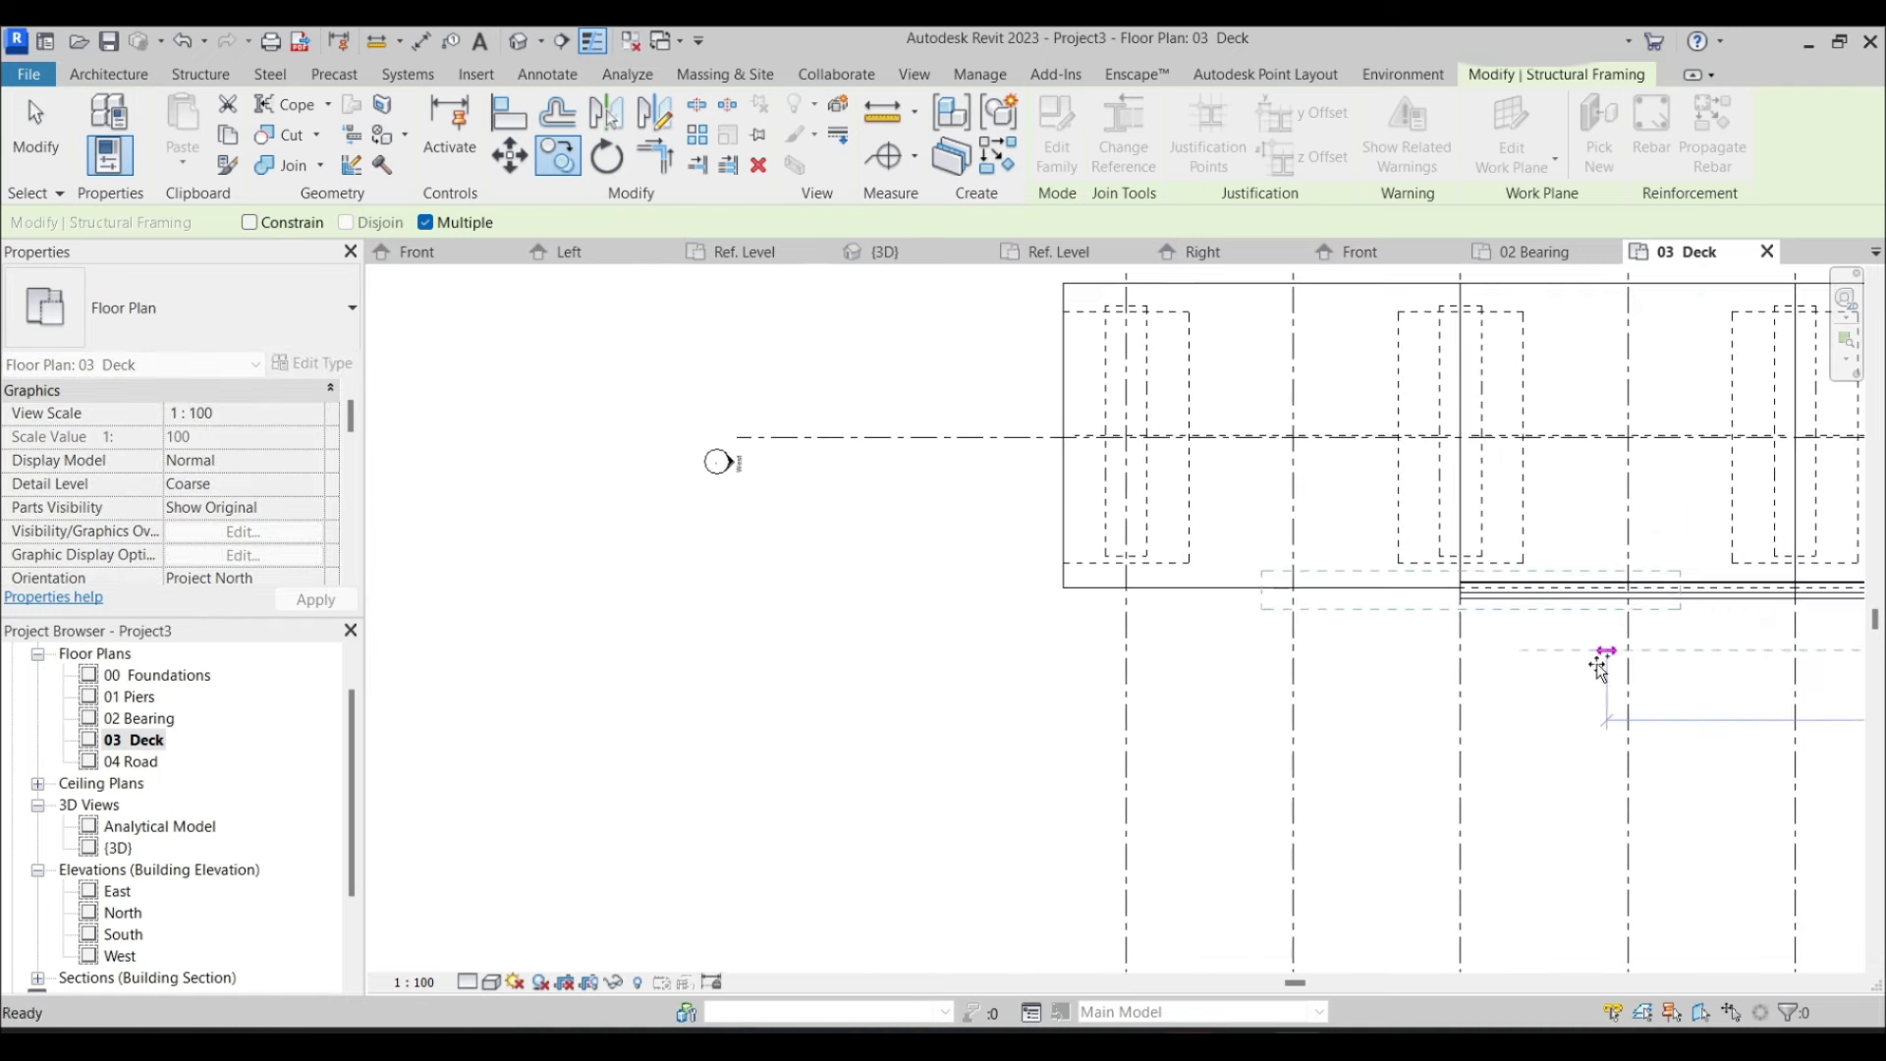
{"action": "left_click", "coordinate": [1463, 671]}
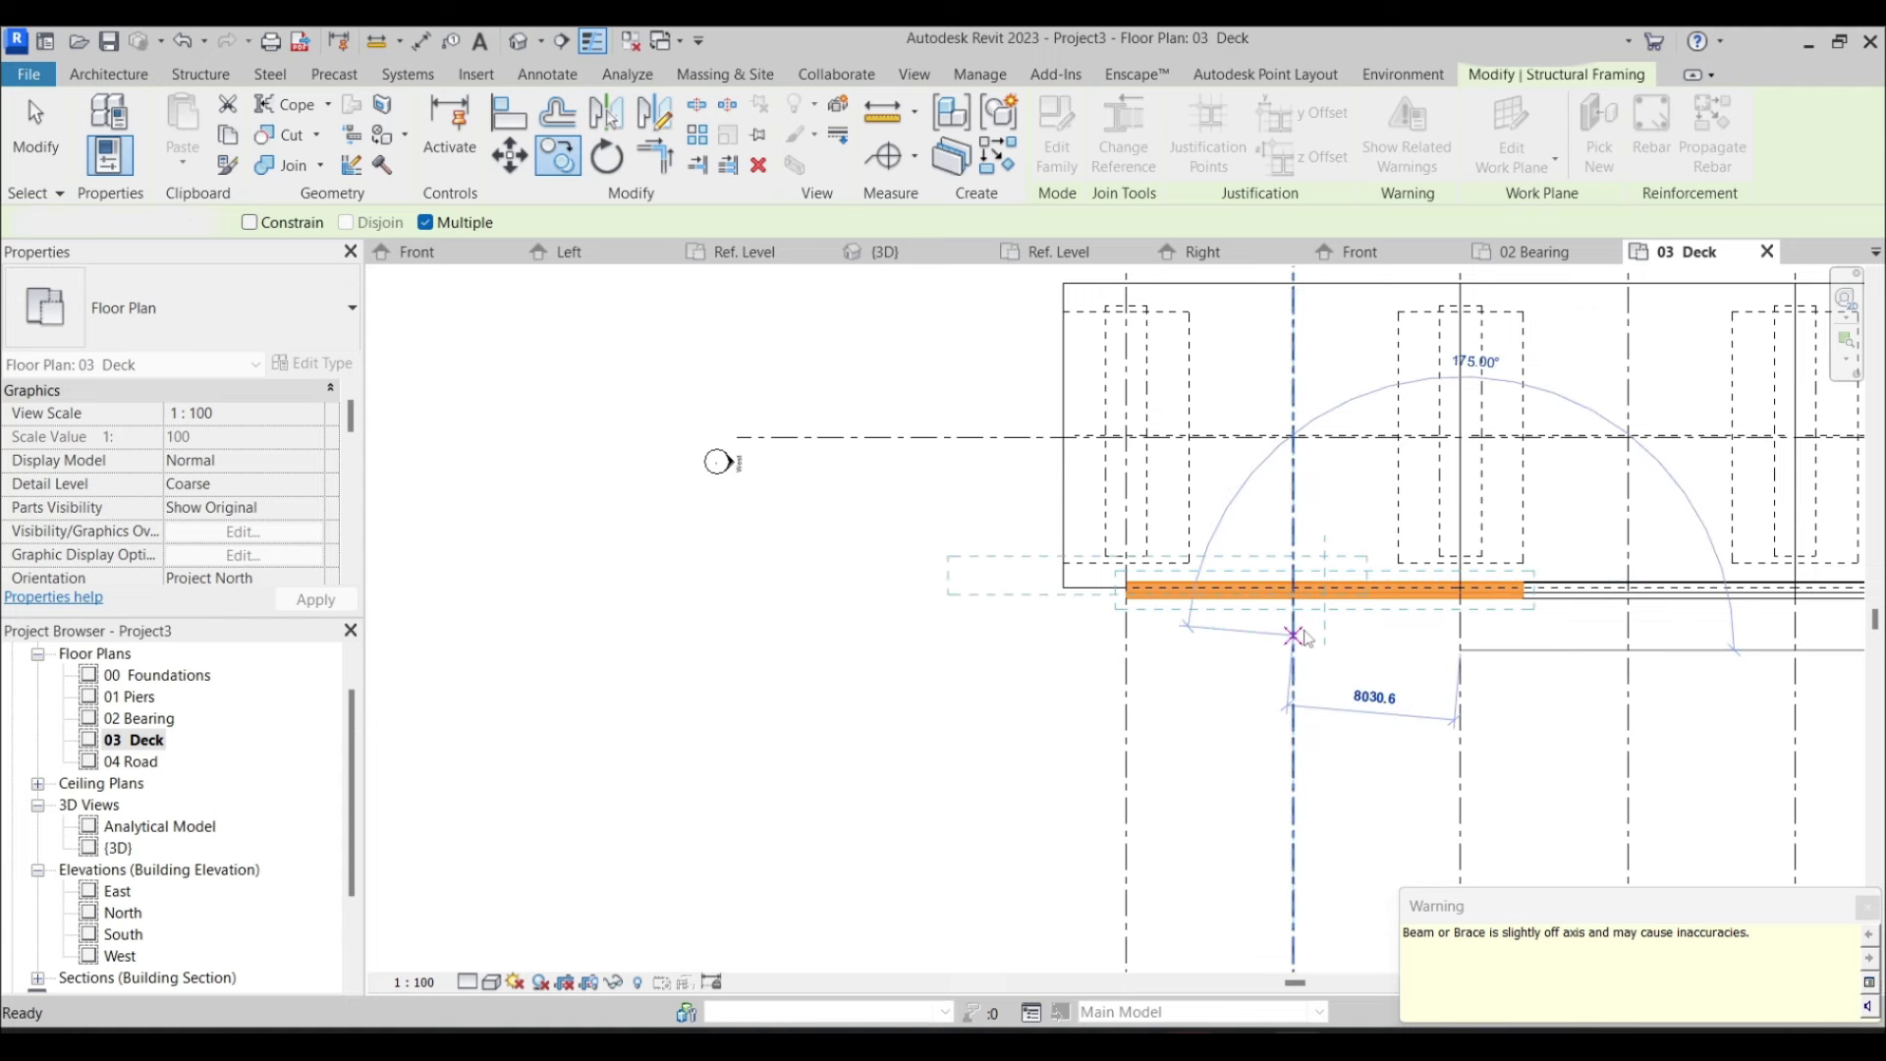
{"action": "key", "text": "Escape"}
{"action": "key", "text": "Escape"}
Nudge the newly placed beam left and back right, then view the whole deck length
{"action": "left_click", "coordinate": [1393, 600]}
{"action": "key", "text": "Left"}
{"action": "key", "text": "Left"}
{"action": "key", "text": "Left"}
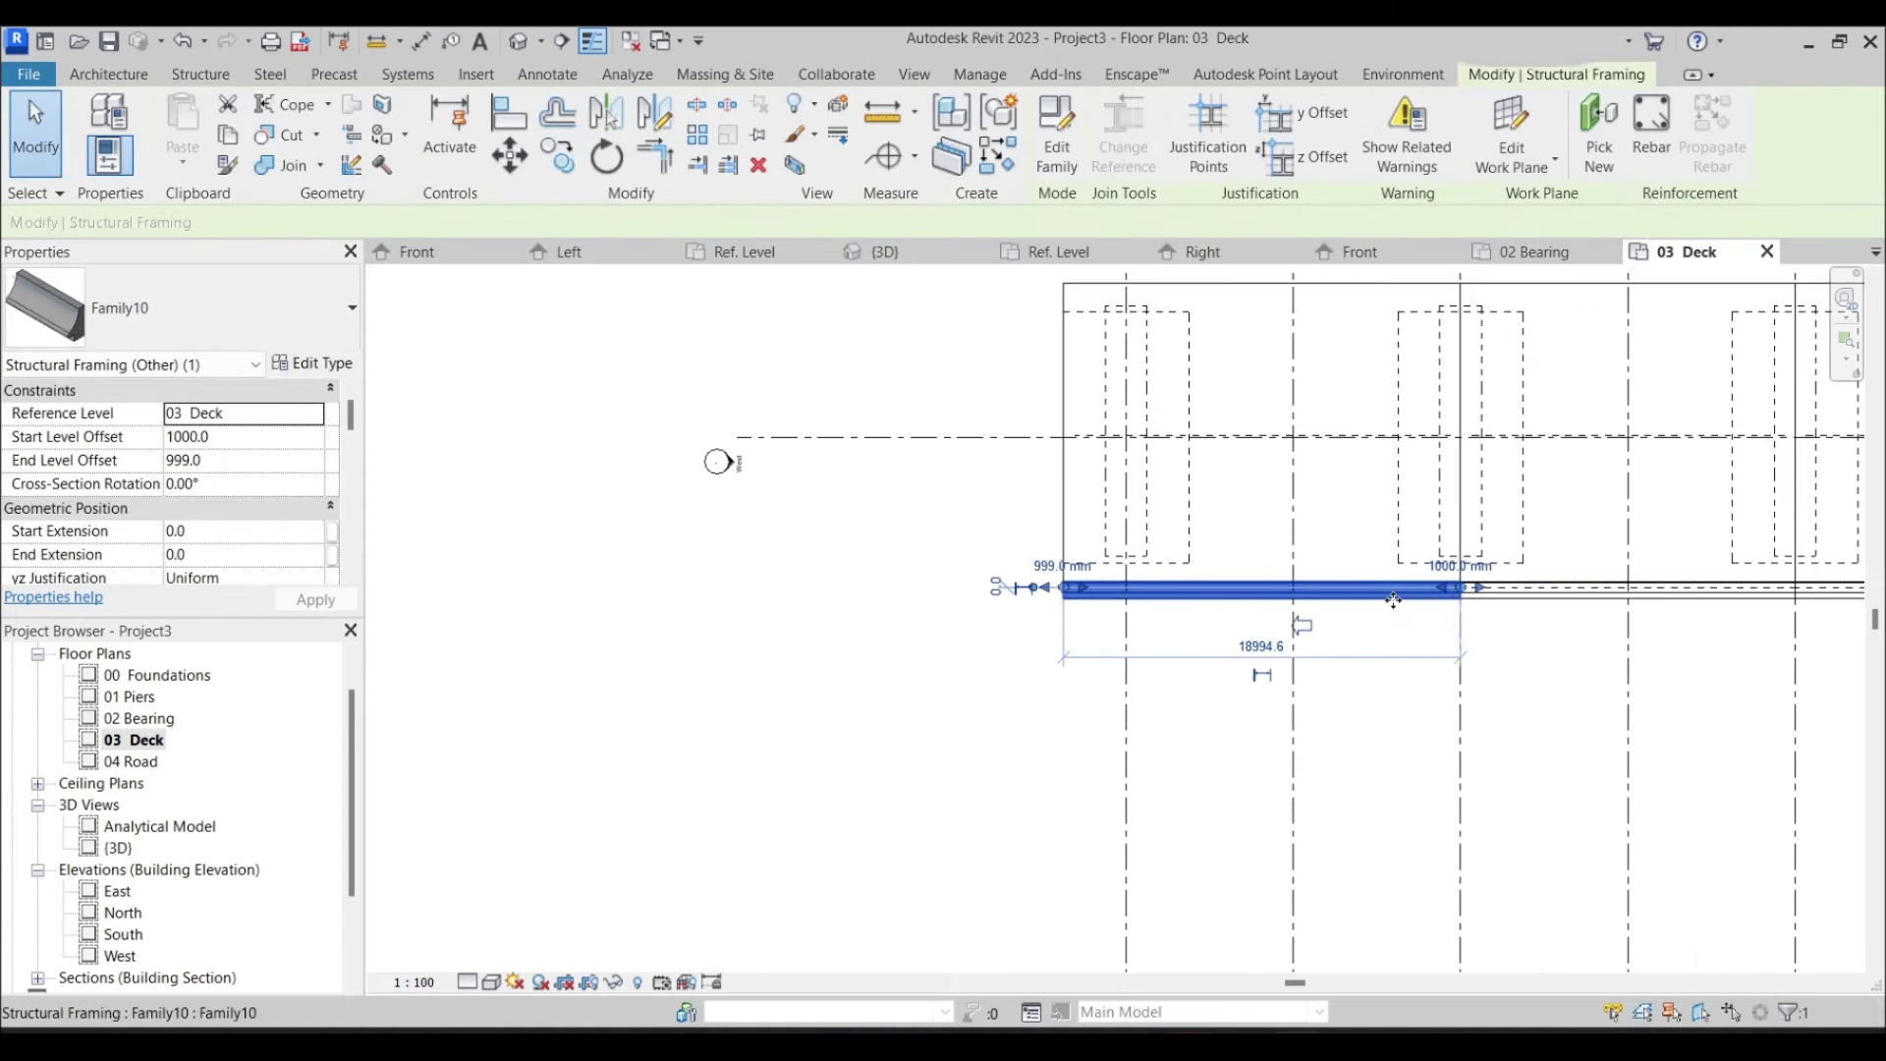
{"action": "key", "text": "Right"}
{"action": "scroll", "coordinate": [1439, 633], "scroll_direction": "down", "scroll_amount": 3}
{"action": "middle_click_drag", "start_coordinate": [1405, 639], "coordinate": [865, 639]}
{"action": "scroll", "coordinate": [865, 639], "scroll_direction": "down", "scroll_amount": 1}
{"action": "key", "text": "Escape"}
Mirror copies of the bottom-edge parapet beams onto the deck's top edge
{"action": "left_click", "coordinate": [1164, 602]}
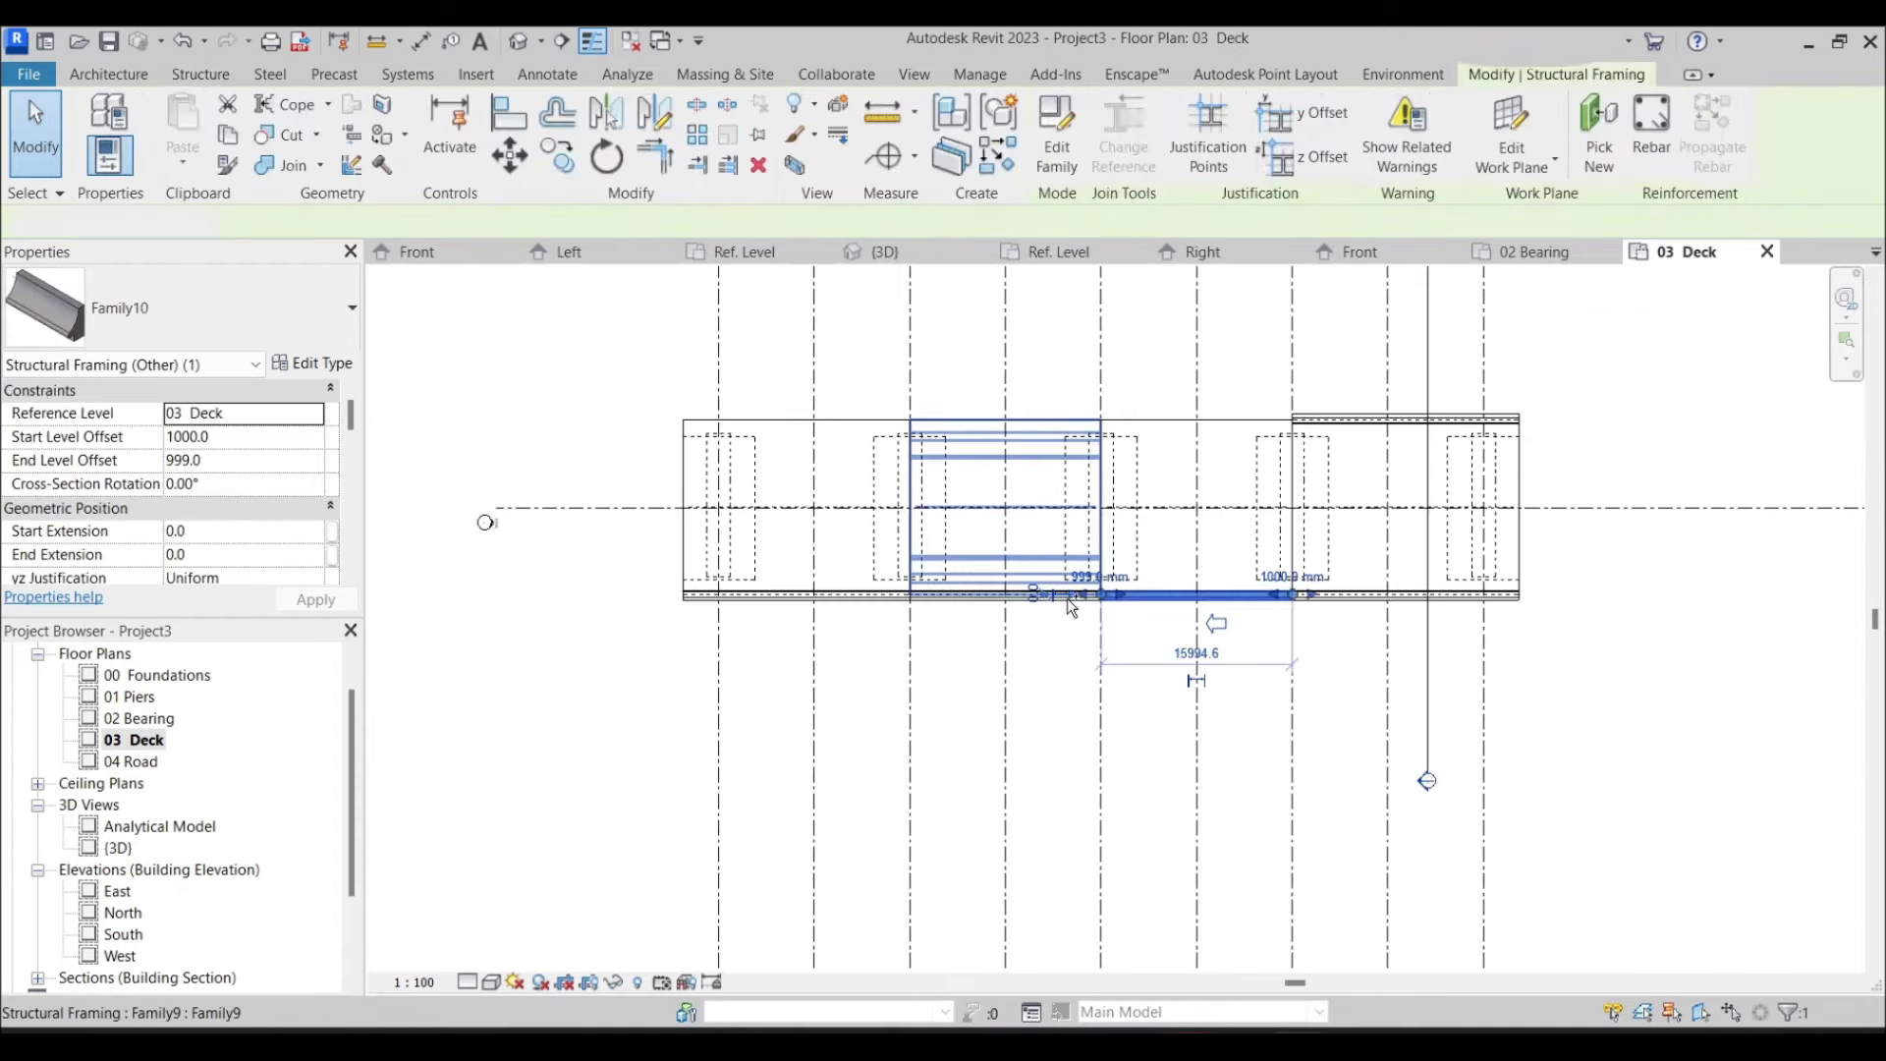
{"action": "left_click", "coordinate": [1067, 598], "text": "ctrl"}
{"action": "key", "text": "Escape"}
{"action": "left_click", "coordinate": [1118, 606]}
{"action": "left_click", "coordinate": [796, 596], "text": "ctrl"}
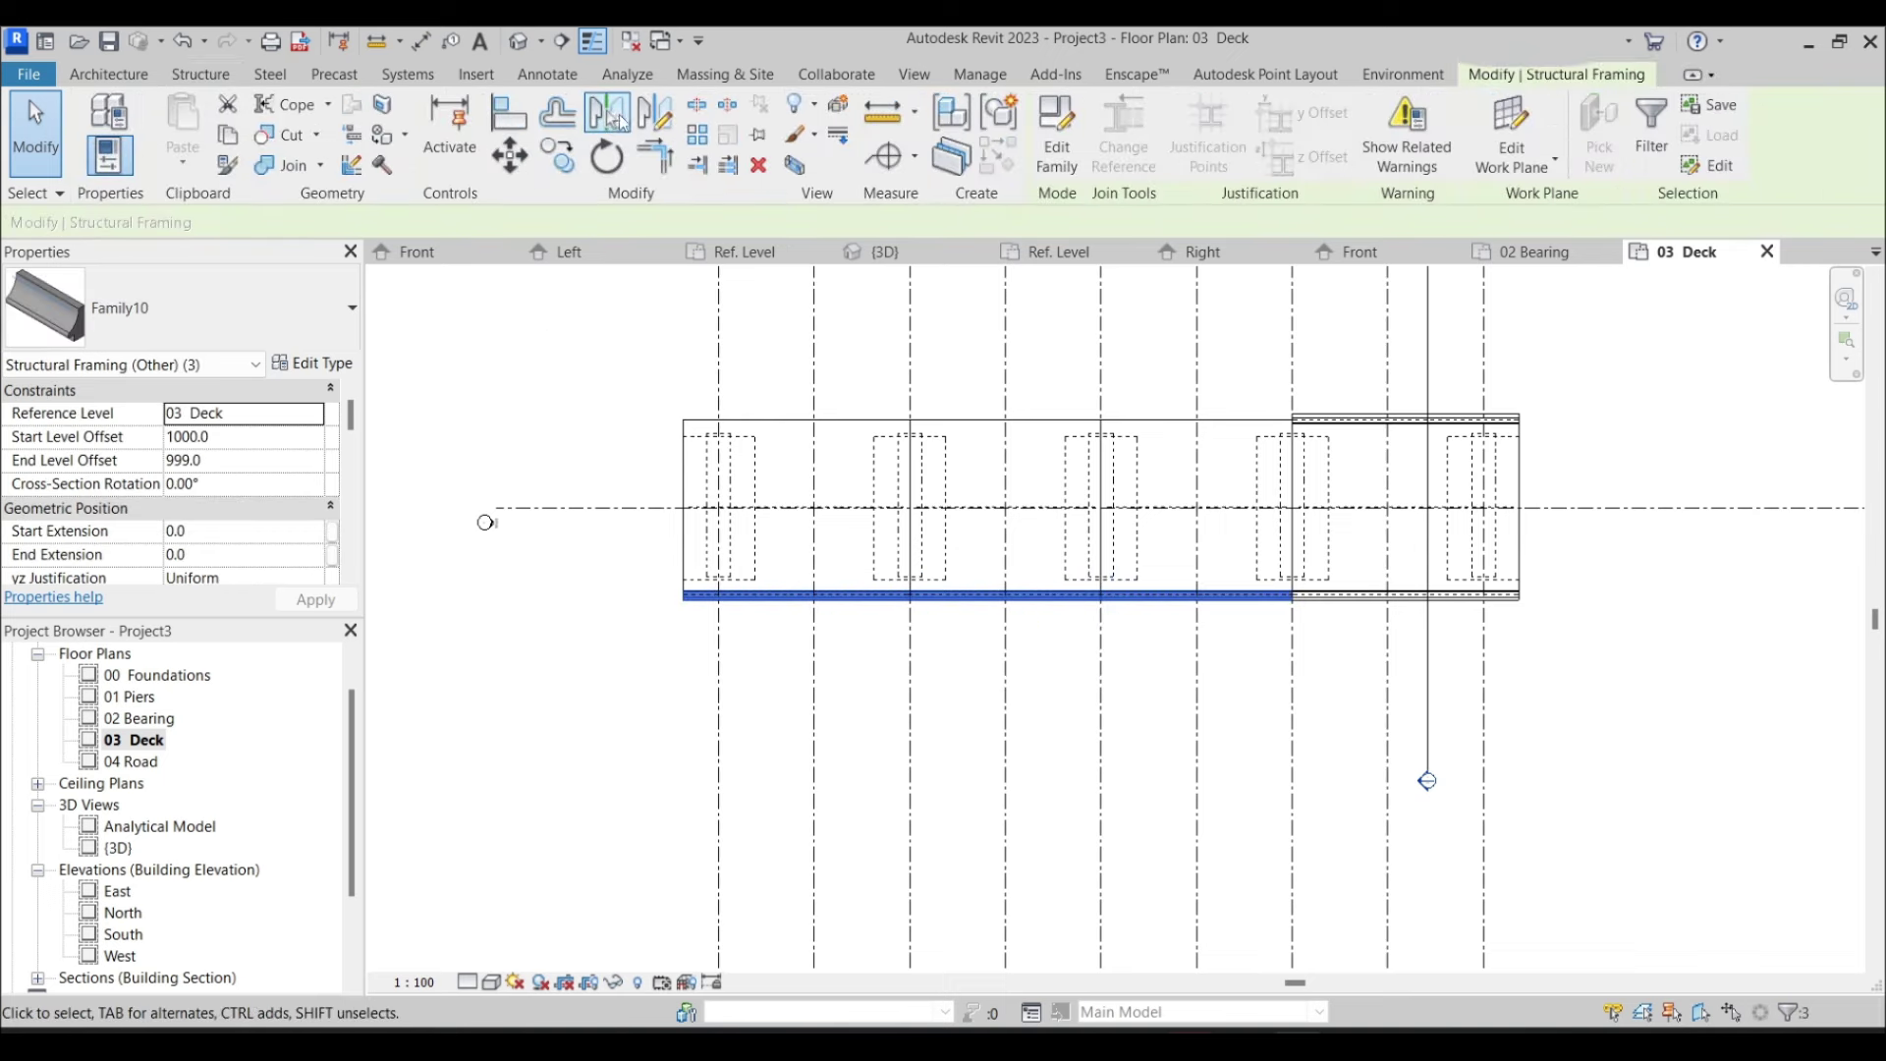
{"action": "left_click", "coordinate": [619, 120]}
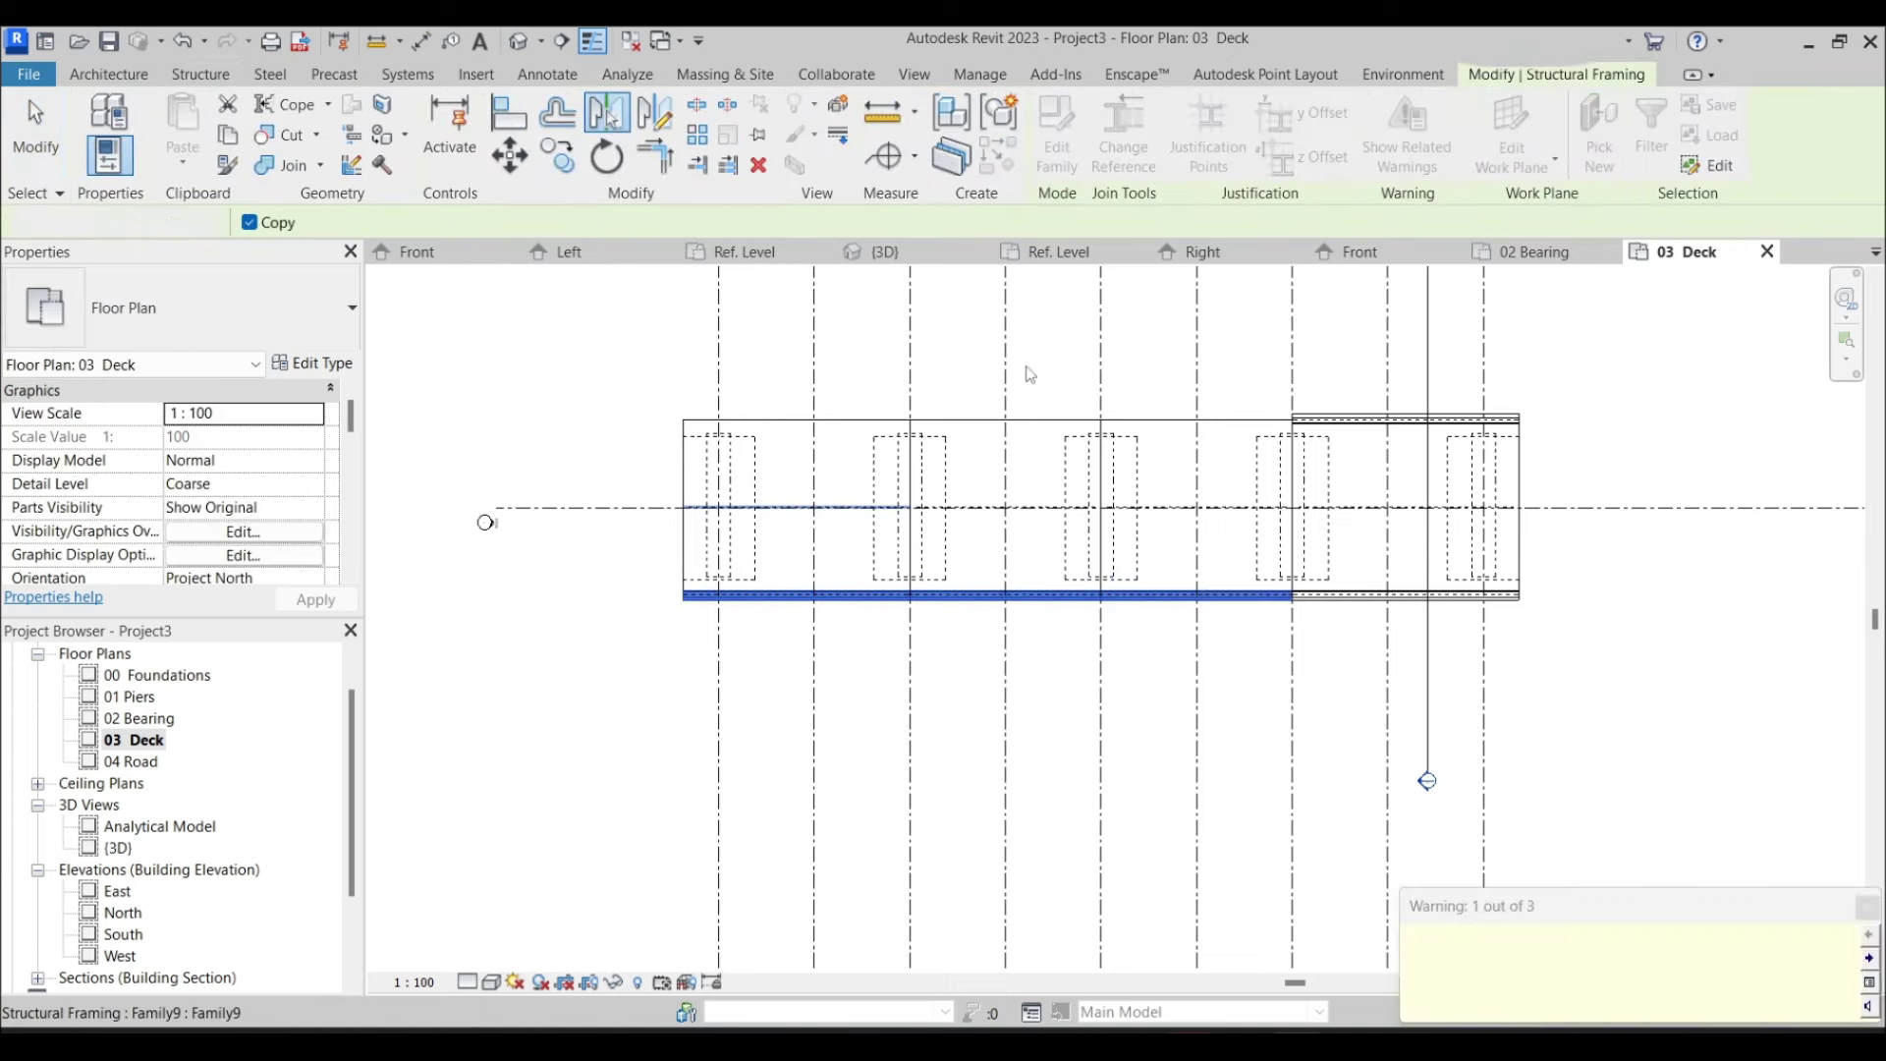
{"action": "left_click", "coordinate": [1030, 508]}
{"action": "key", "text": "Escape"}
Switch to the {3D} view and orbit around the bridge to review the parapet beams
{"action": "left_click", "coordinate": [530, 50]}
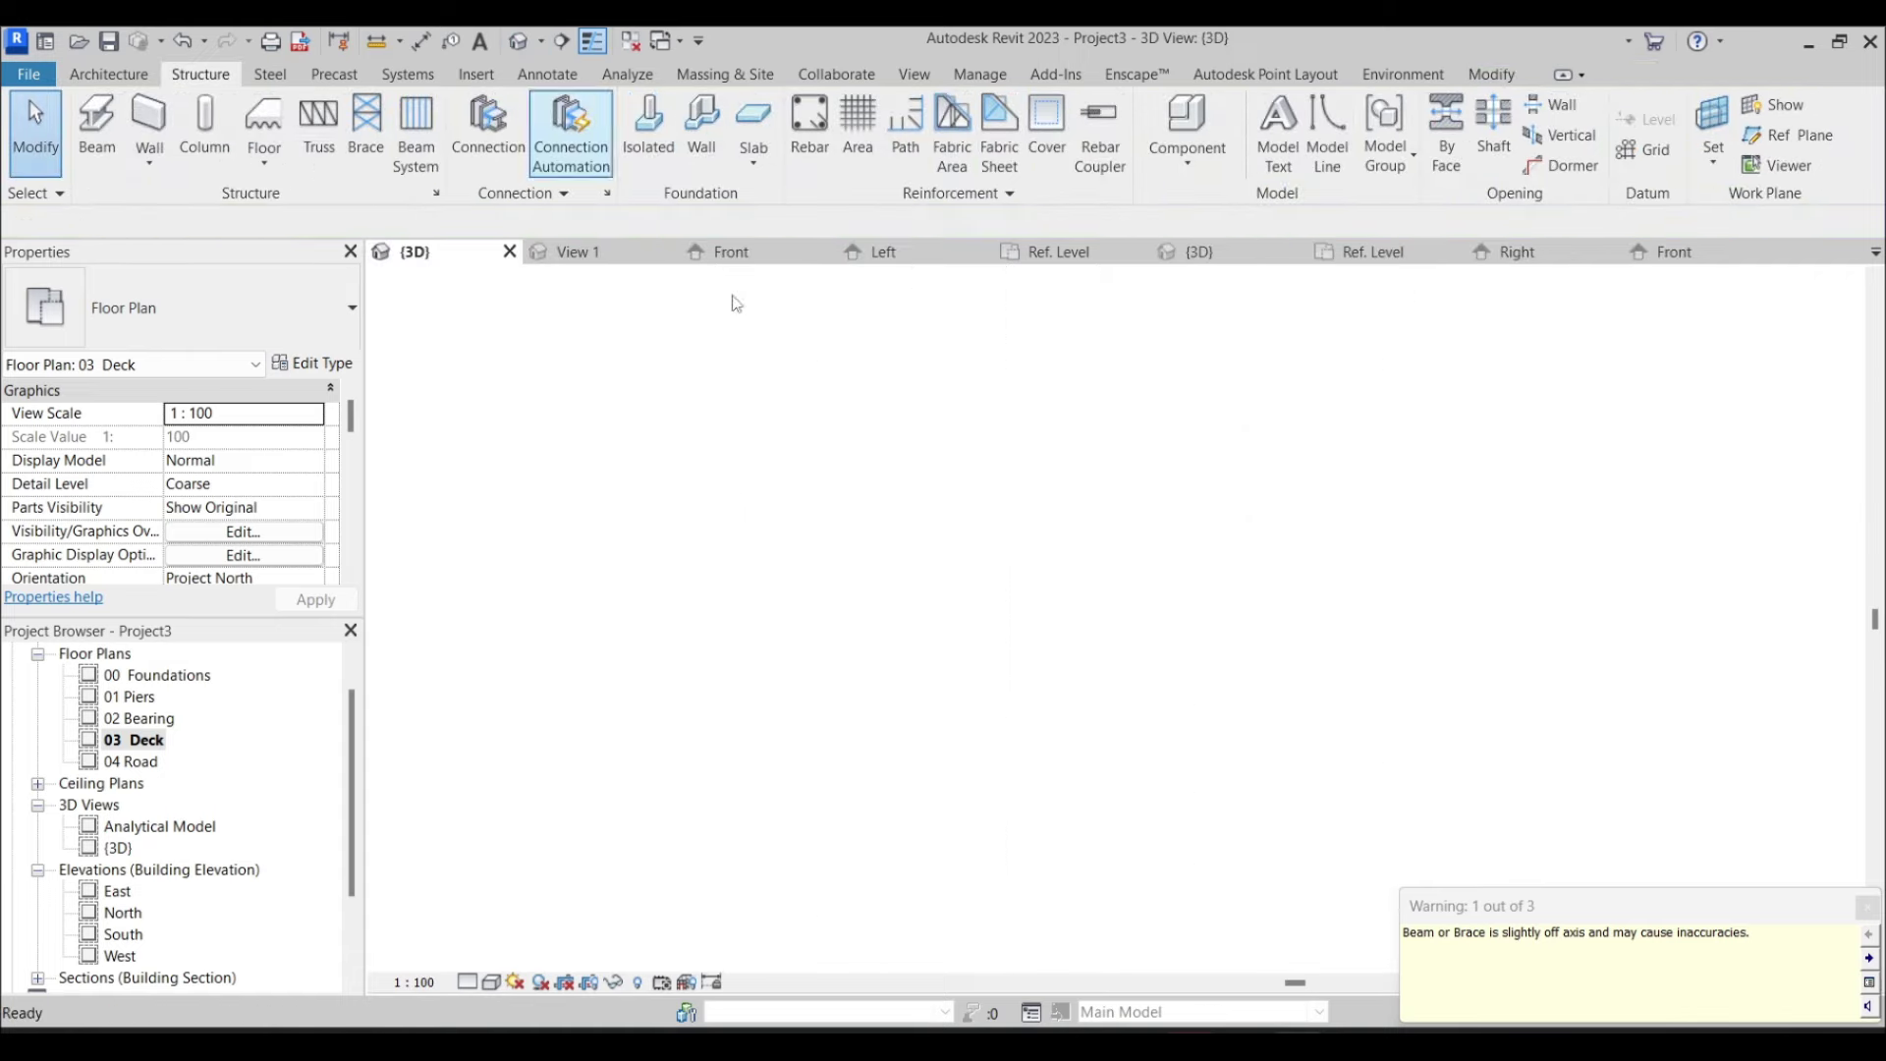
{"action": "left_click_drag", "start_coordinate": [998, 610], "coordinate": [1331, 459], "text": "shift"}
{"action": "middle_click_drag", "start_coordinate": [972, 632], "coordinate": [989, 443]}
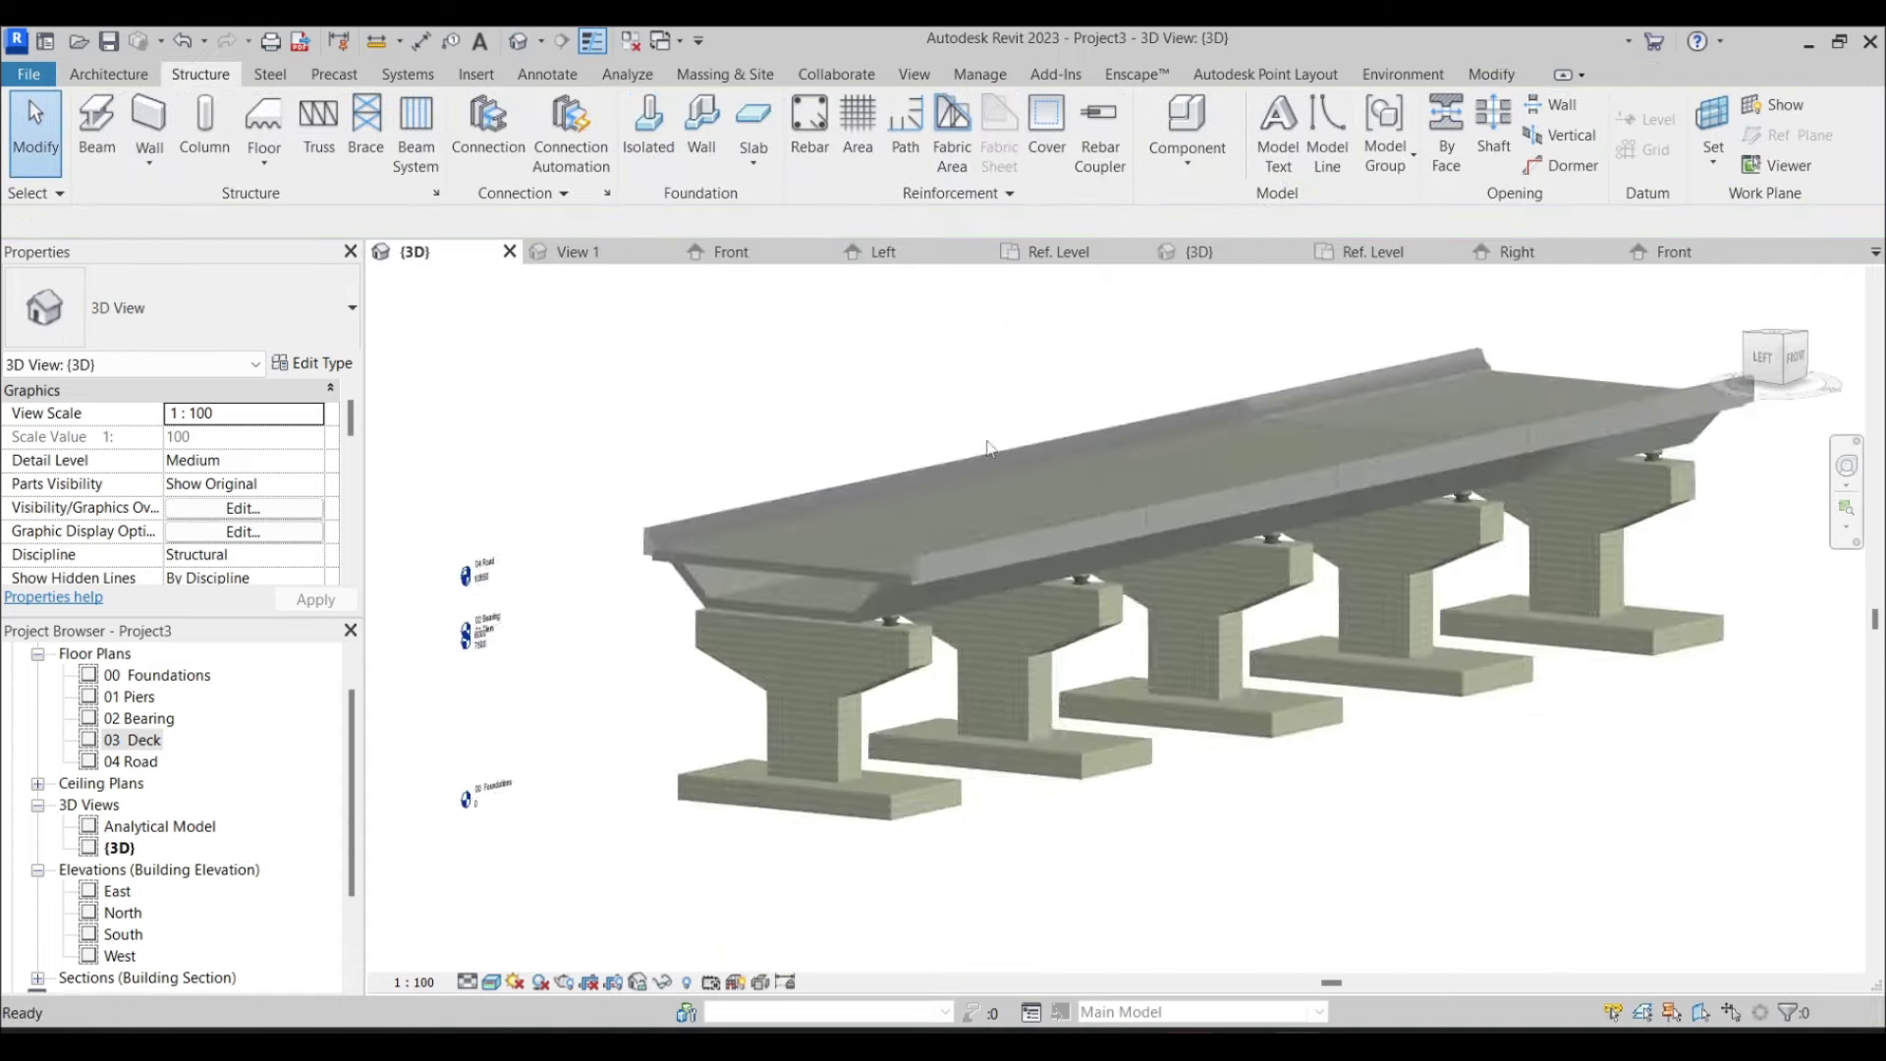
{"action": "middle_click_drag", "start_coordinate": [1091, 590], "coordinate": [1015, 645], "text": "shift"}
{"action": "scroll", "coordinate": [1015, 646], "scroll_direction": "up", "scroll_amount": 3}
{"action": "scroll", "coordinate": [926, 524], "scroll_direction": "down", "scroll_amount": 5}
{"action": "middle_click_drag", "start_coordinate": [1120, 575], "coordinate": [1080, 499], "text": "shift"}
Check a parapet beam's work plane, then open the deck girder Family9 in the Family Editor
{"action": "left_click", "coordinate": [1031, 478]}
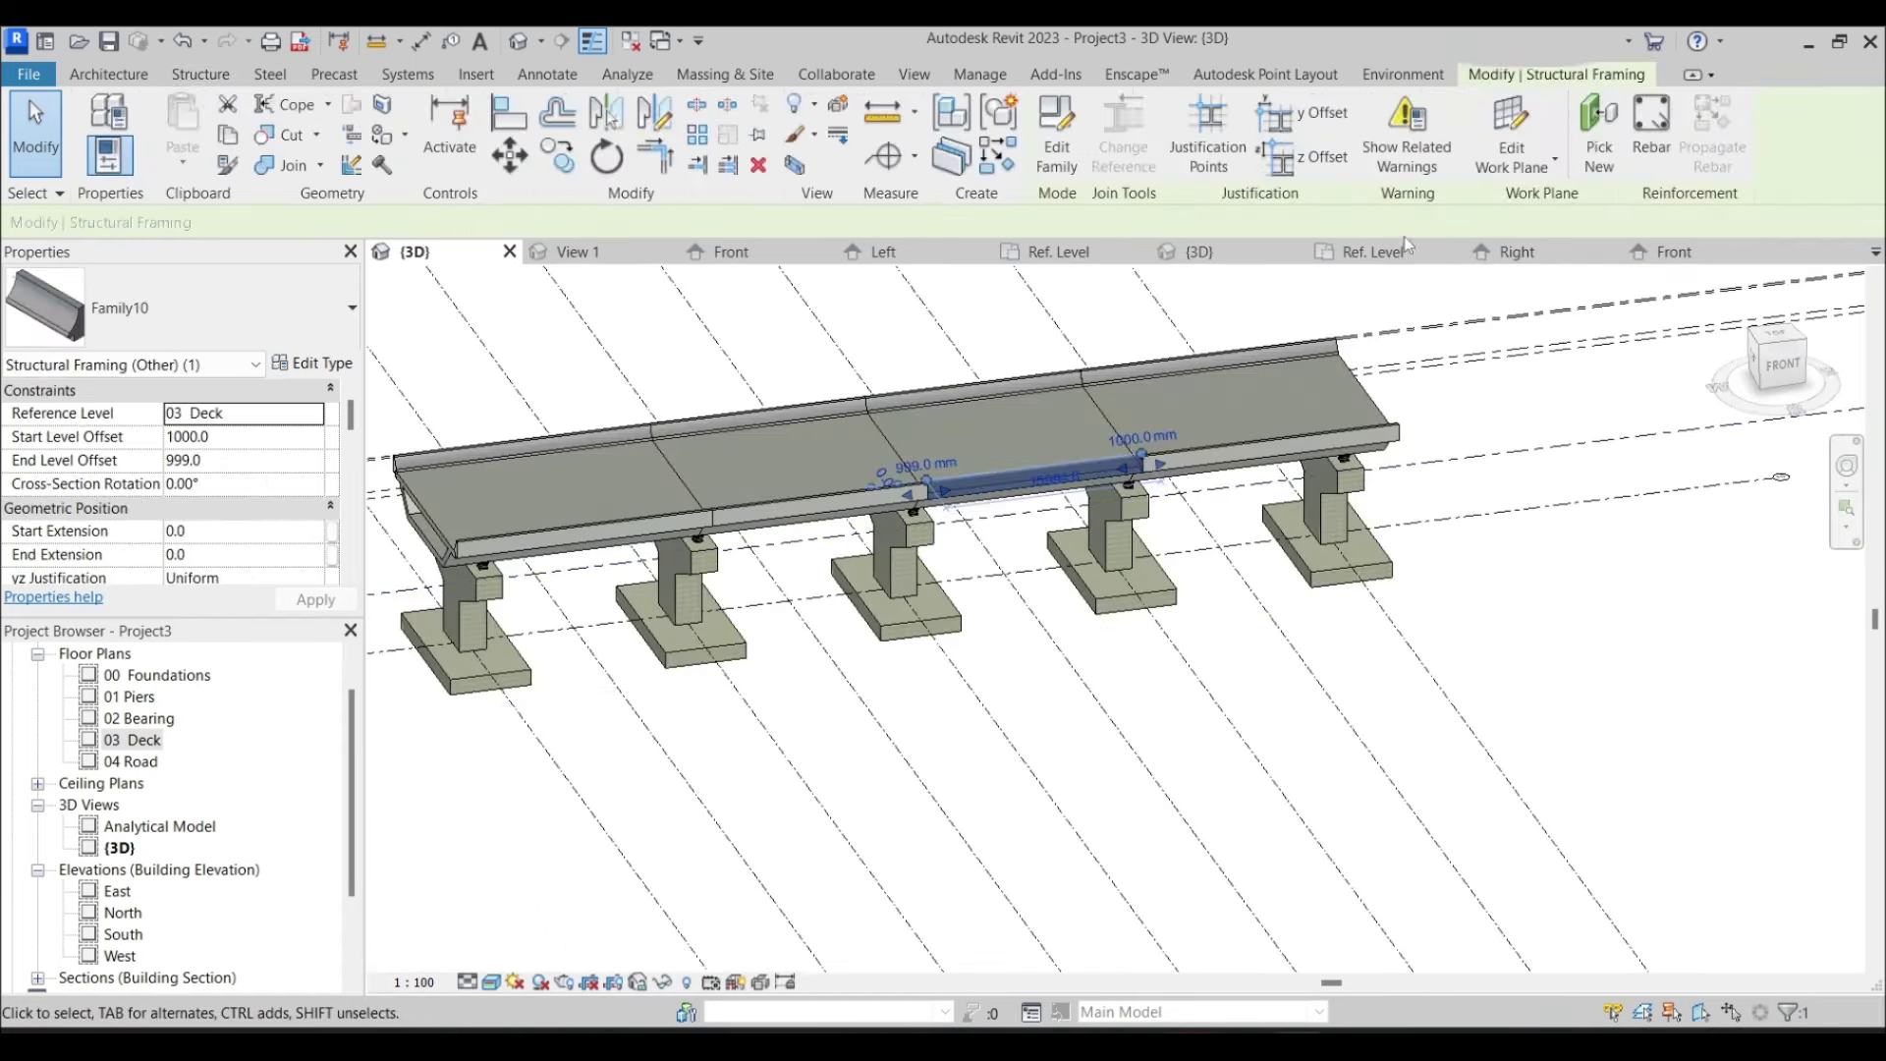
{"action": "left_click", "coordinate": [1483, 131]}
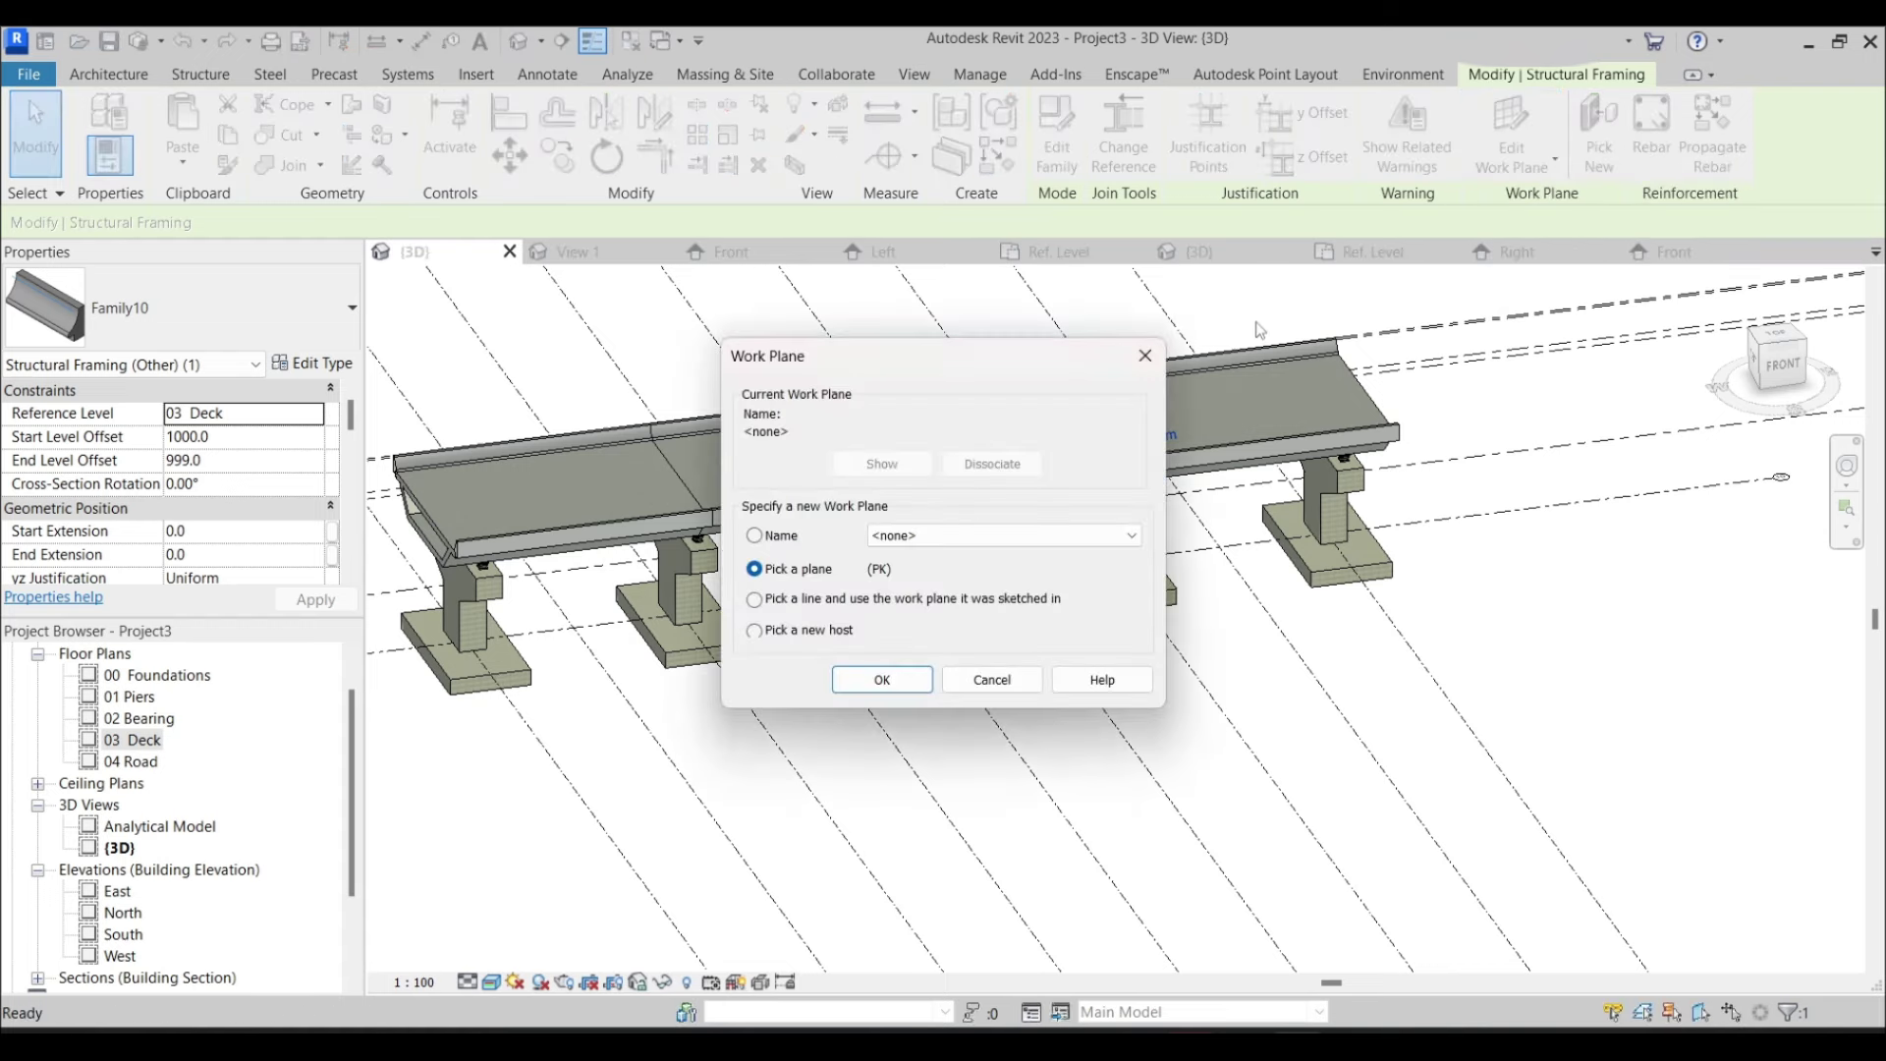
{"action": "key", "text": "Escape"}
{"action": "key", "text": "Escape"}
{"action": "double_click", "coordinate": [1064, 476]}
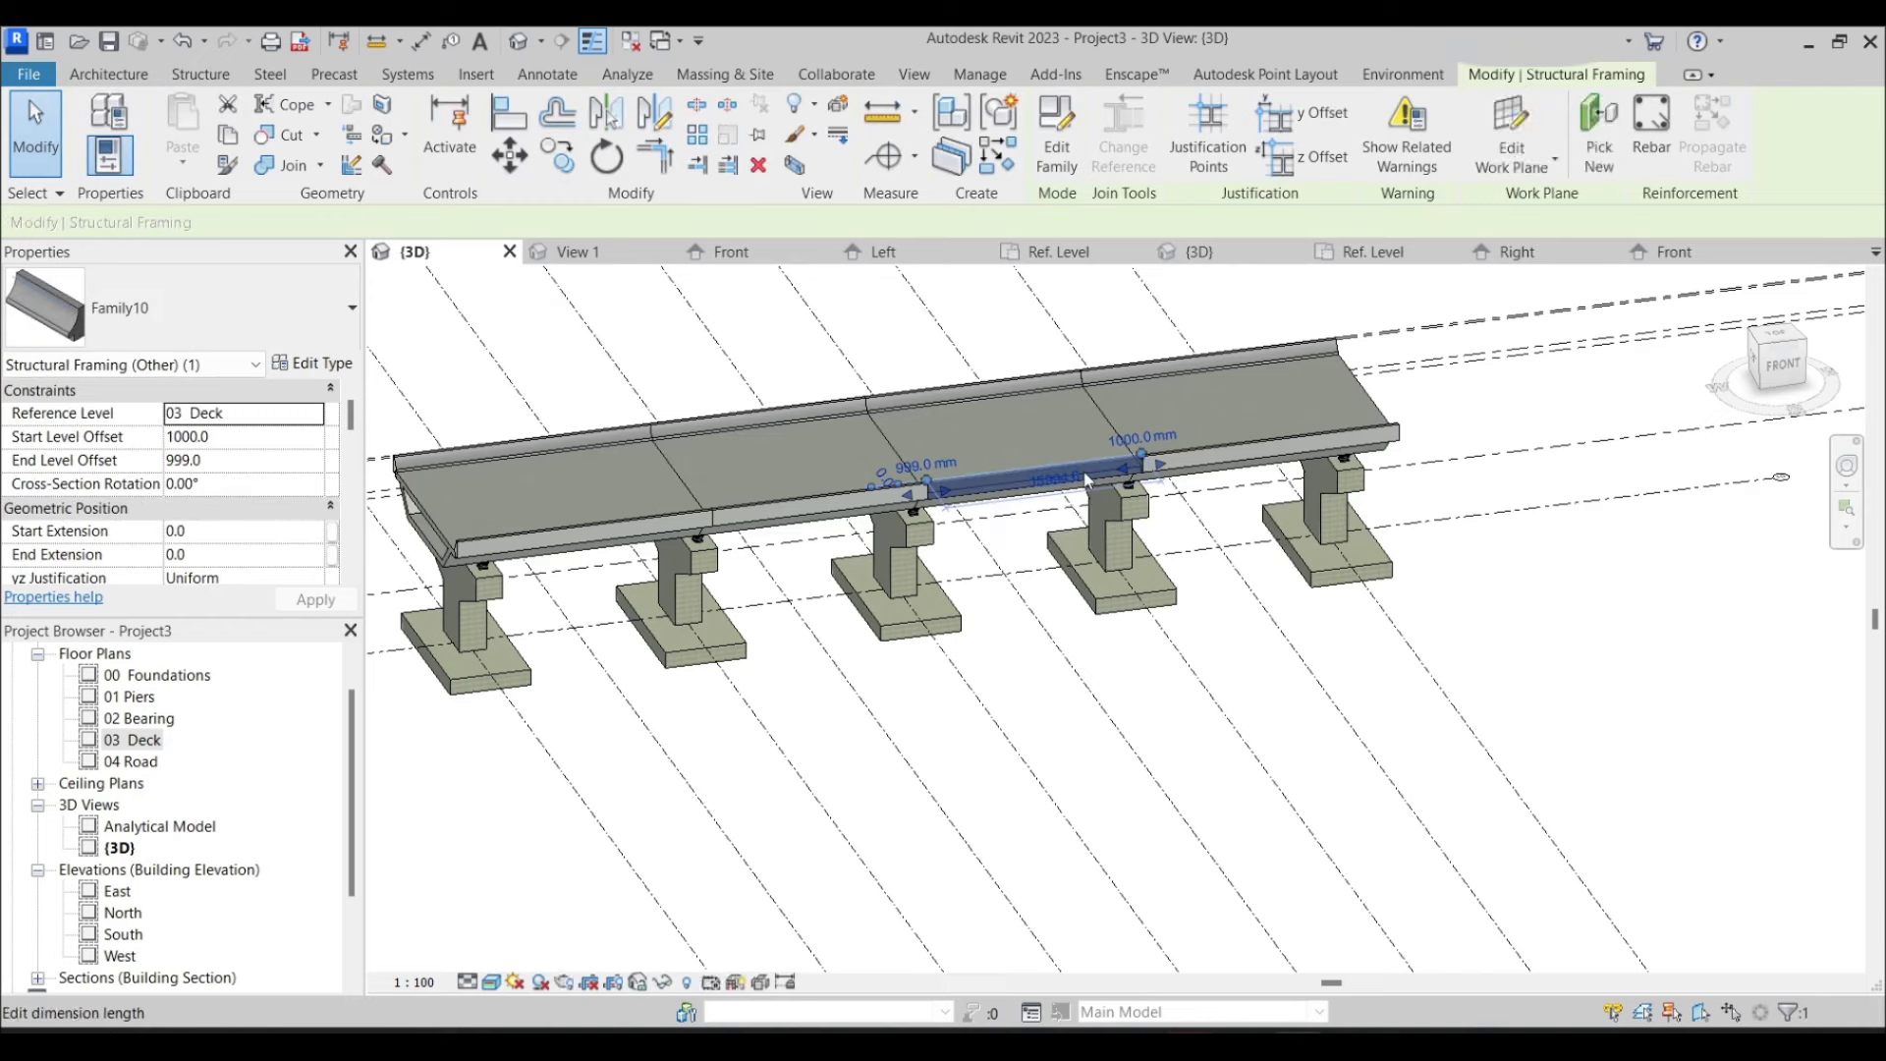
{"action": "key", "text": "Escape"}
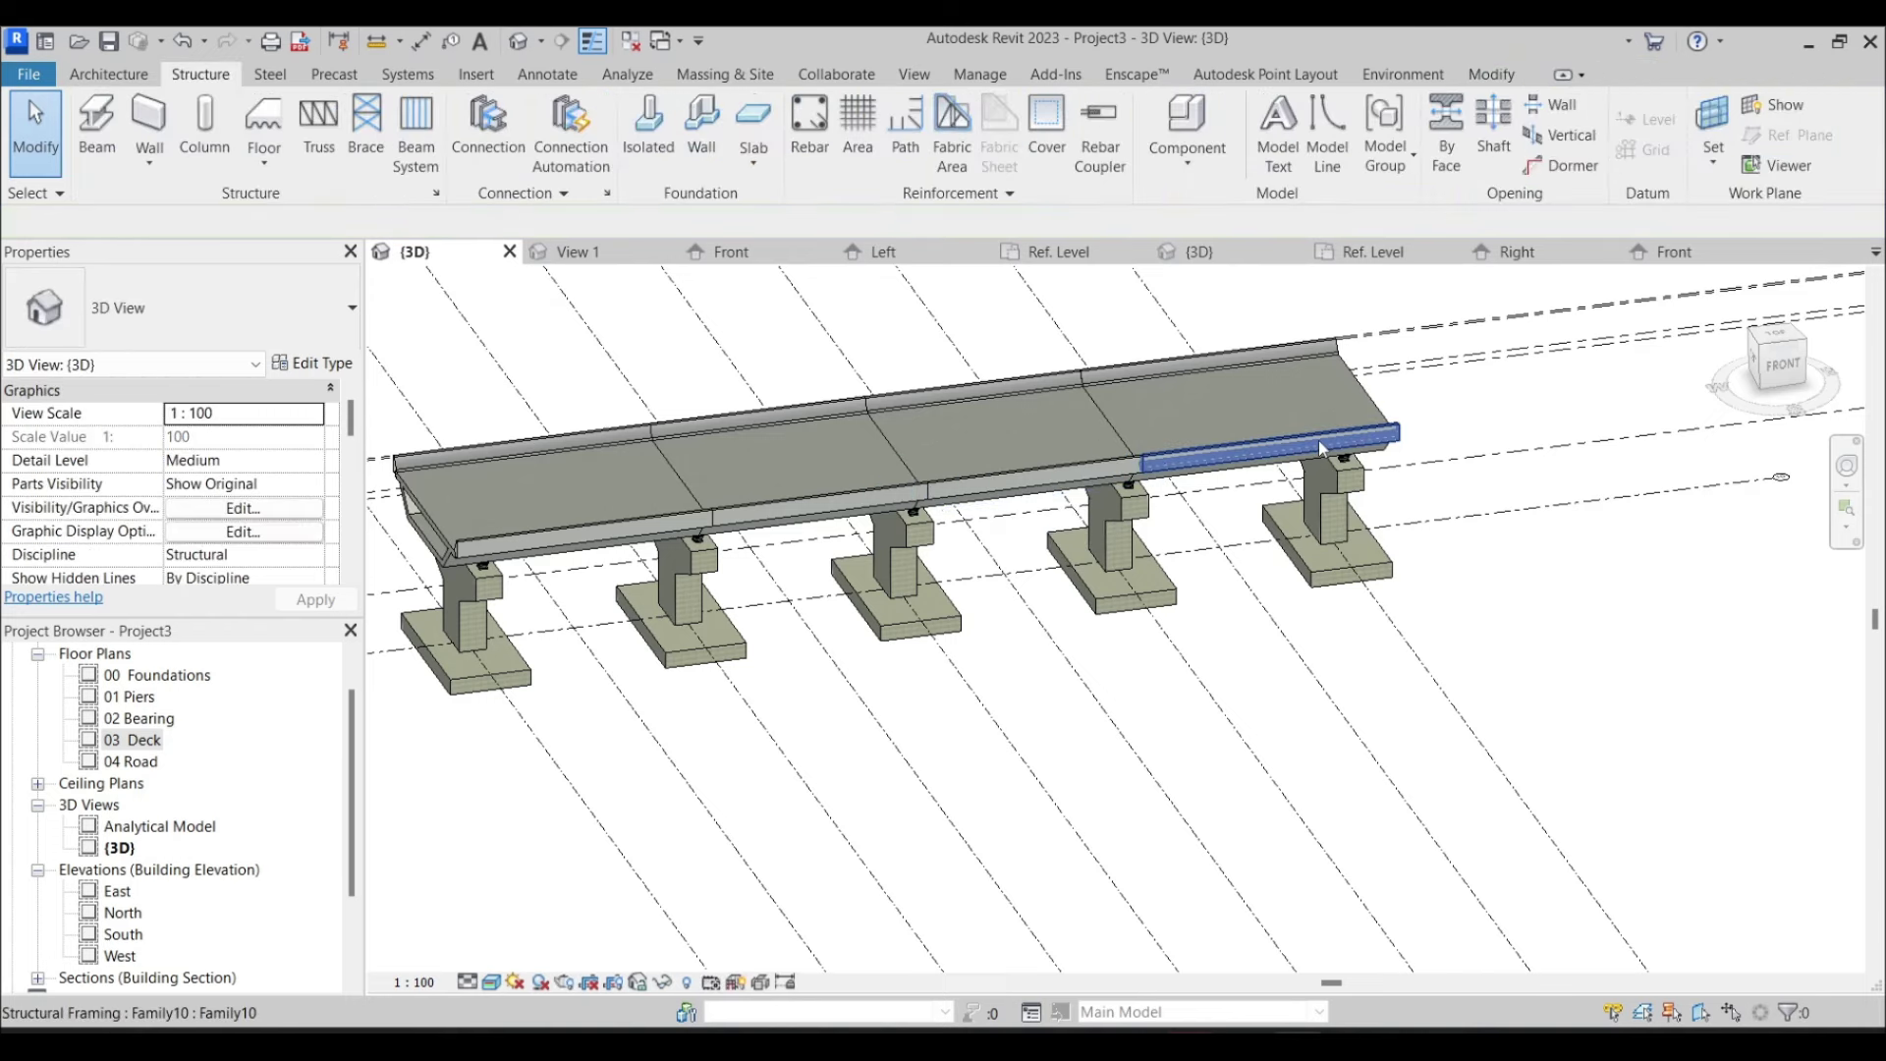
{"action": "left_click", "coordinate": [1319, 442]}
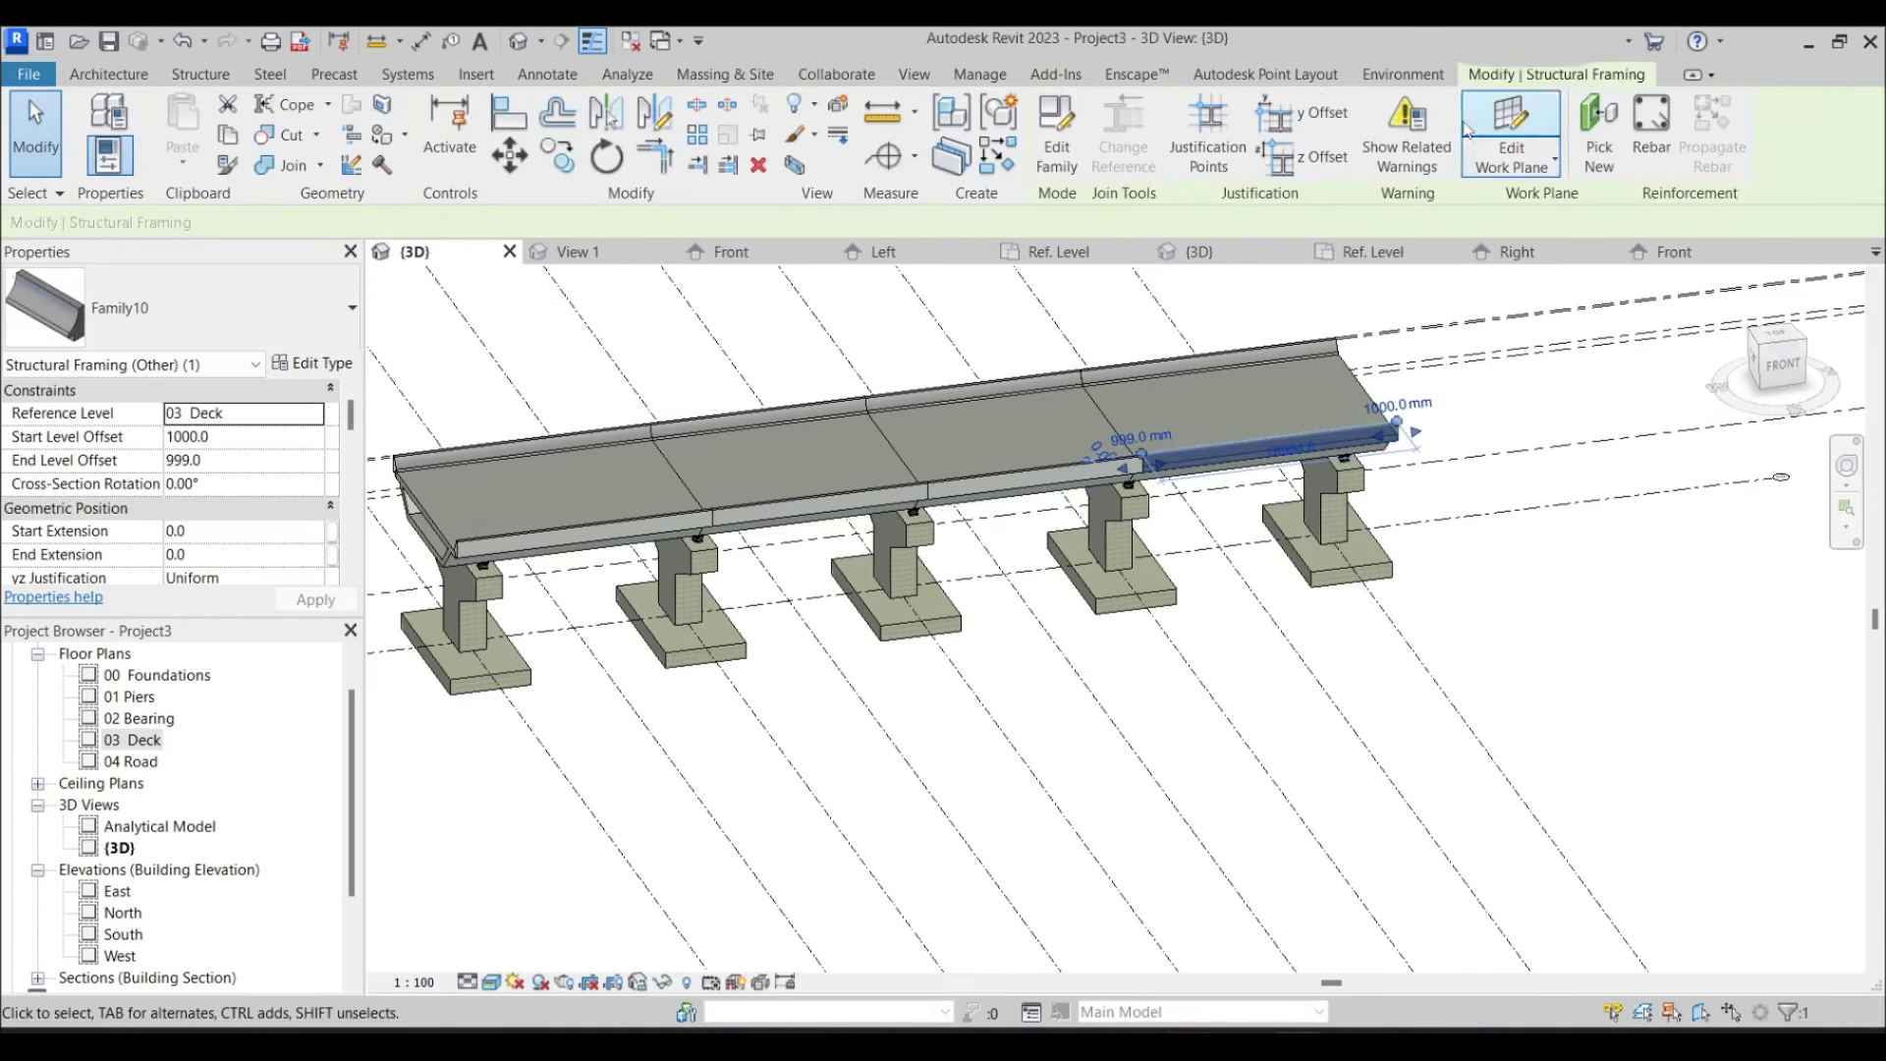
{"action": "double_click", "coordinate": [1273, 442]}
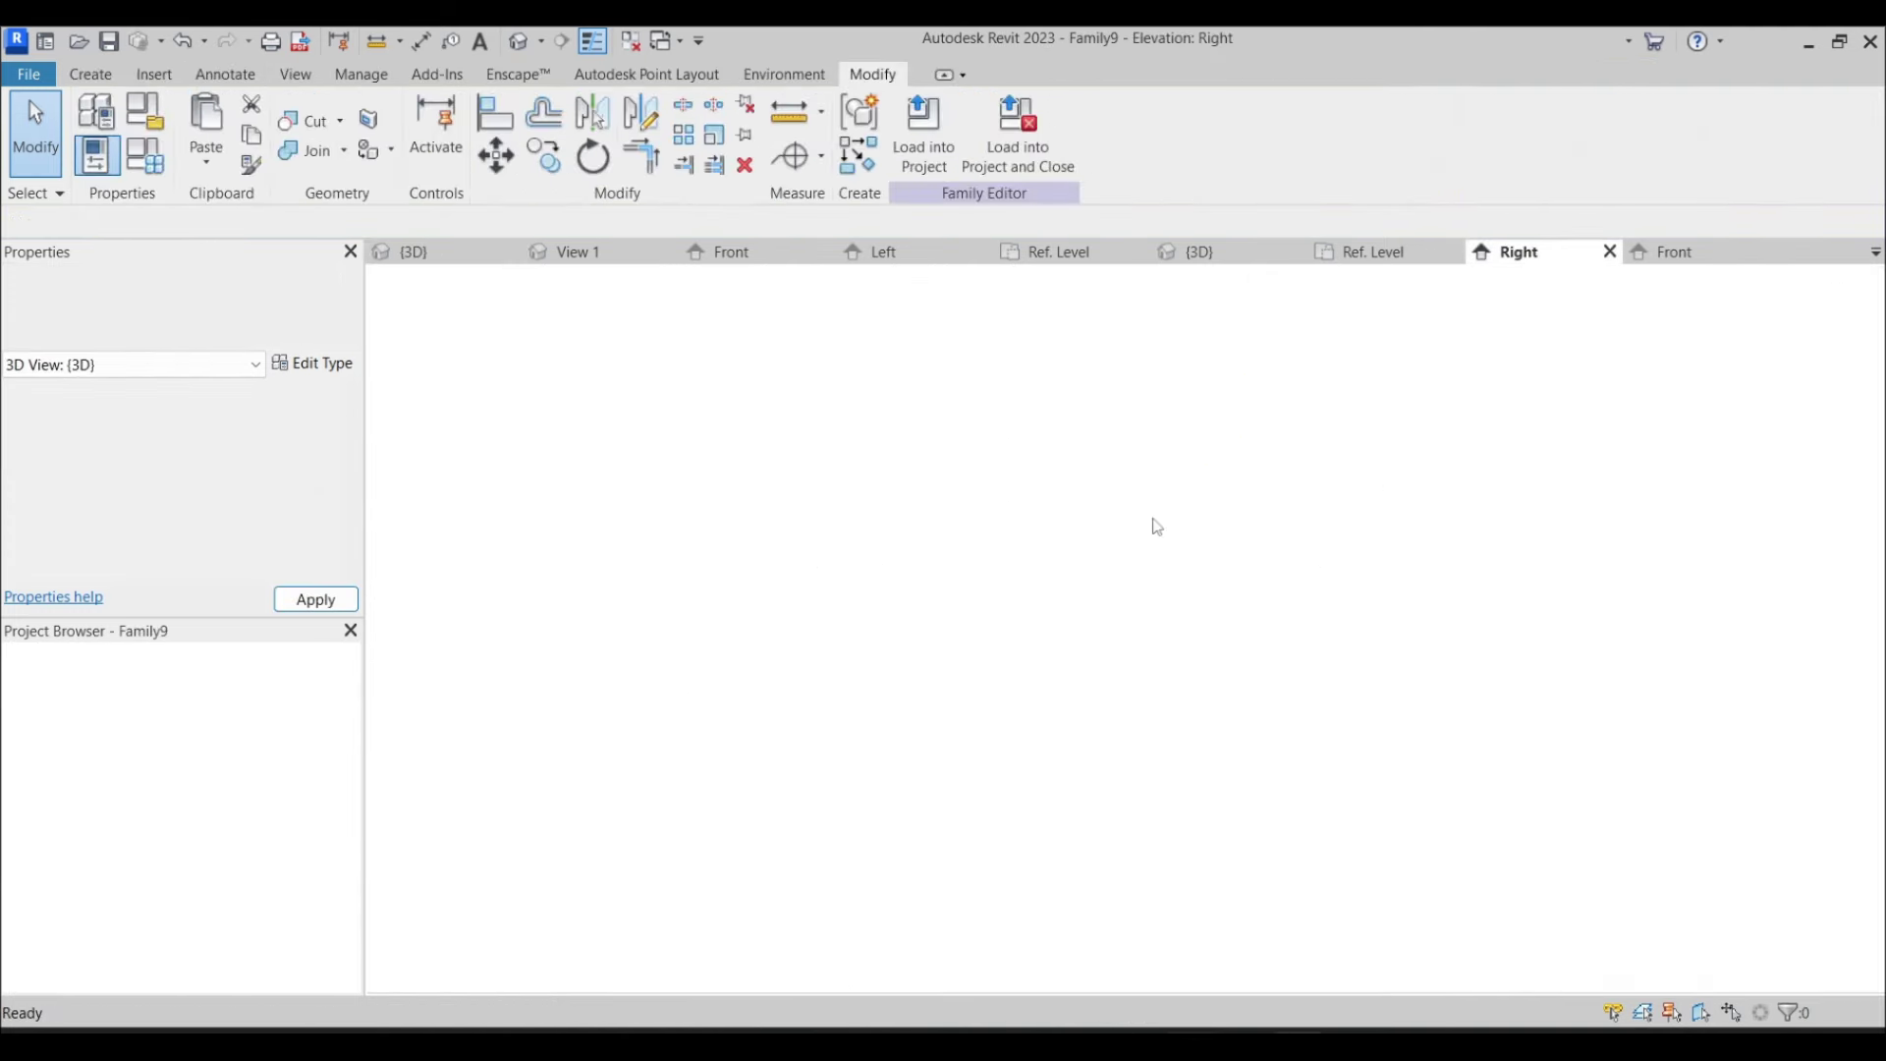
Give the parapet extrusion Concrete - Precast Concrete material and load the family into Project3
{"action": "left_click", "coordinate": [1671, 255]}
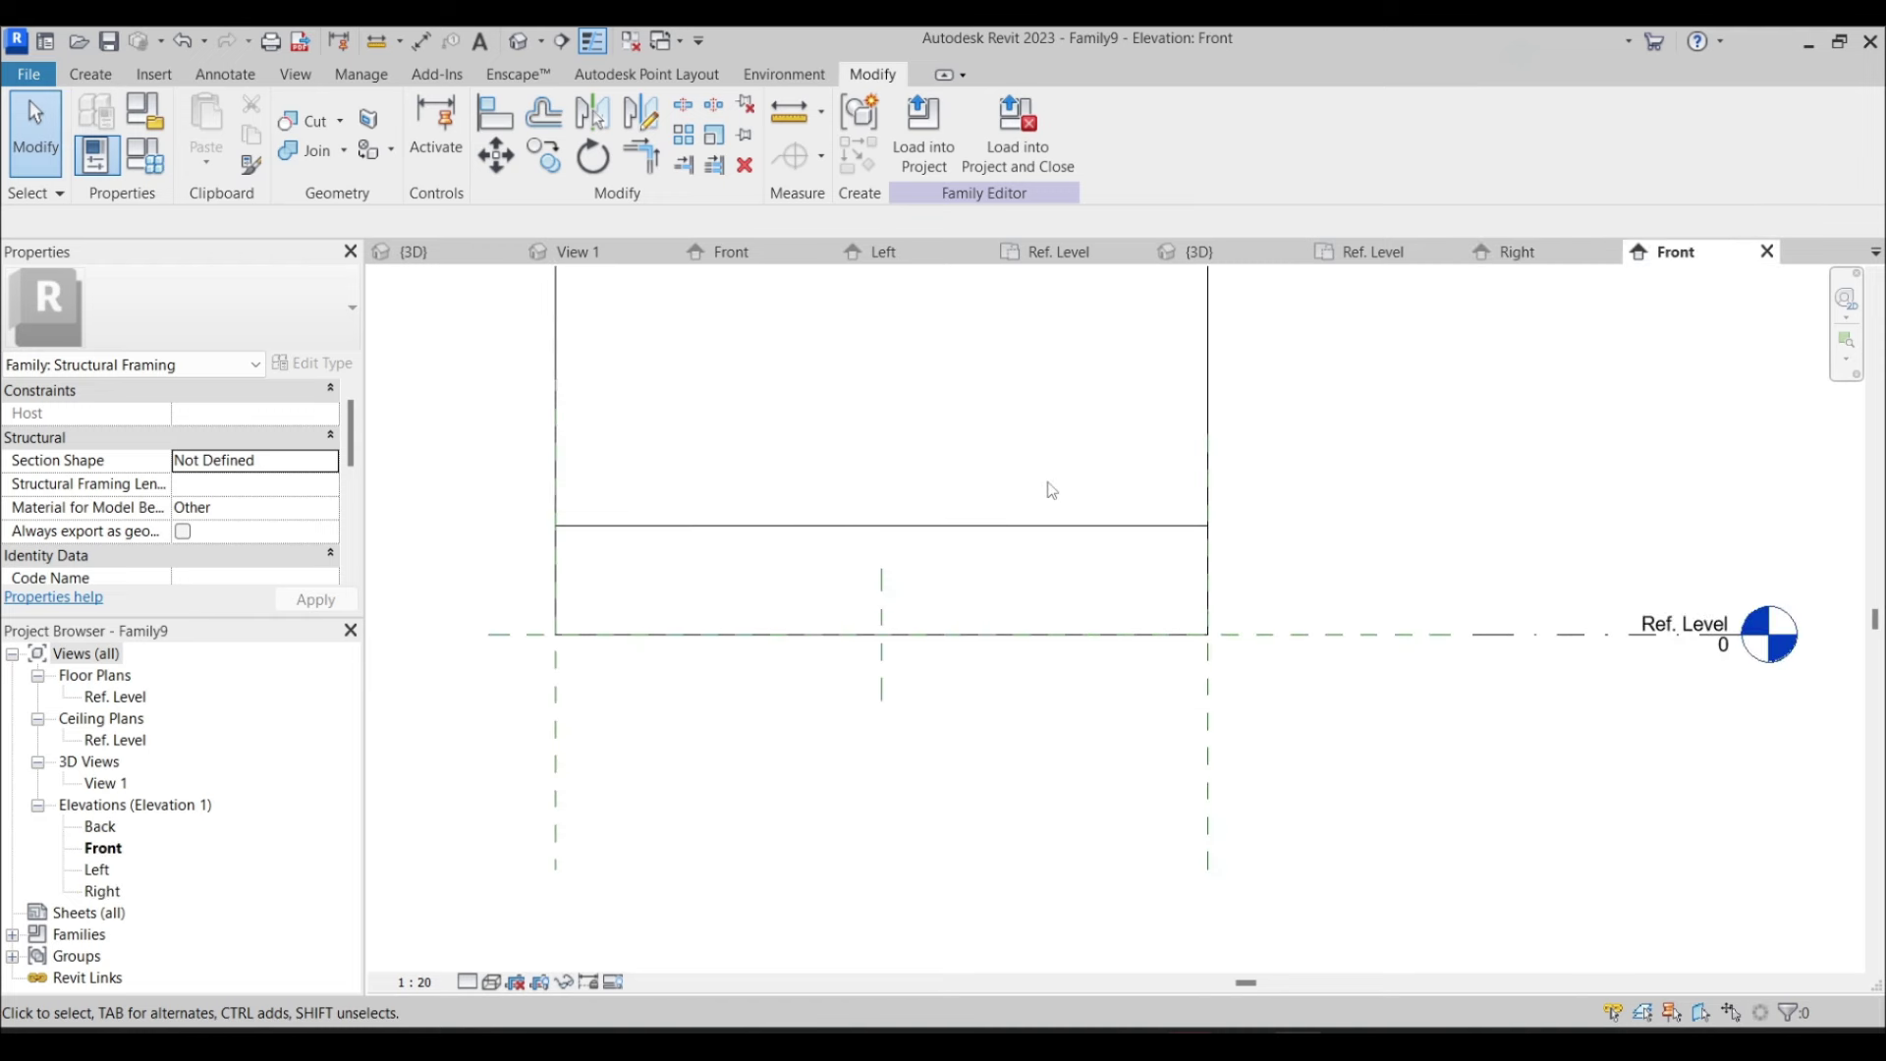
{"action": "scroll", "coordinate": [1164, 541], "scroll_direction": "down", "scroll_amount": 5}
{"action": "left_click", "coordinate": [1172, 492]}
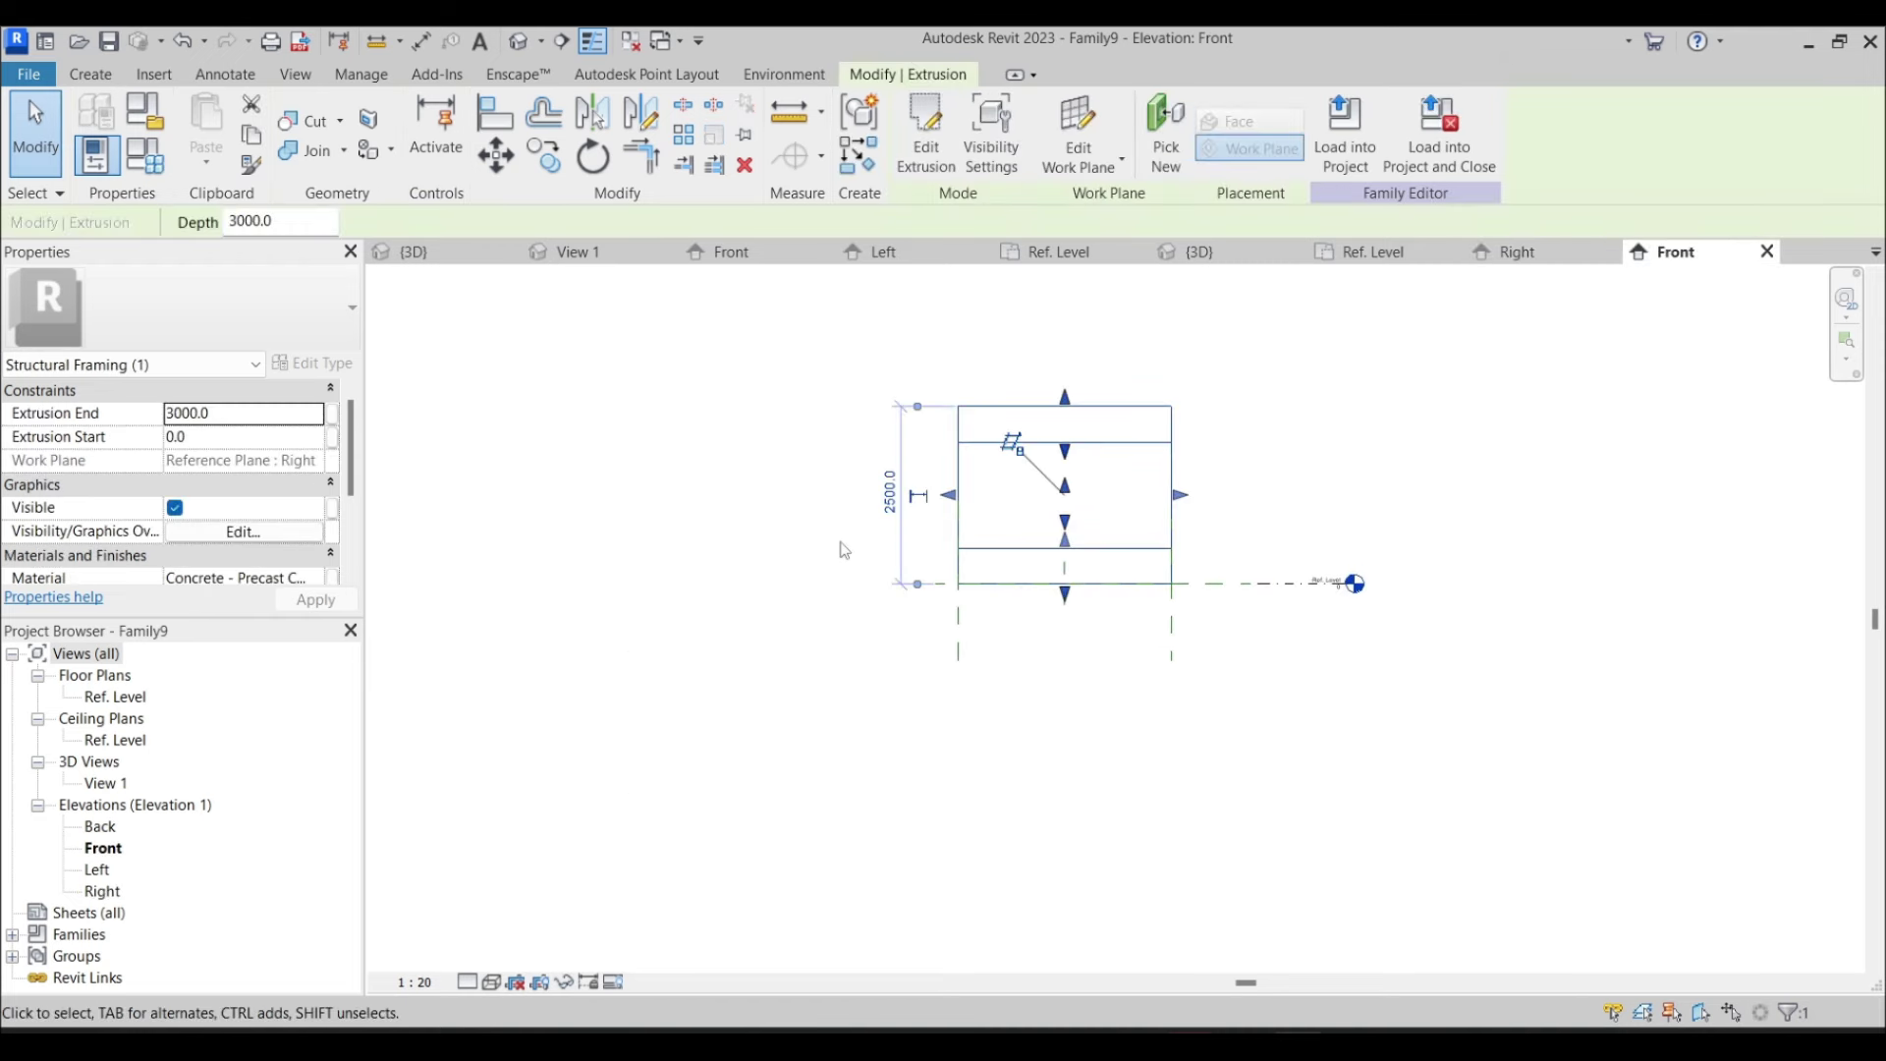
{"action": "left_click", "coordinate": [518, 40]}
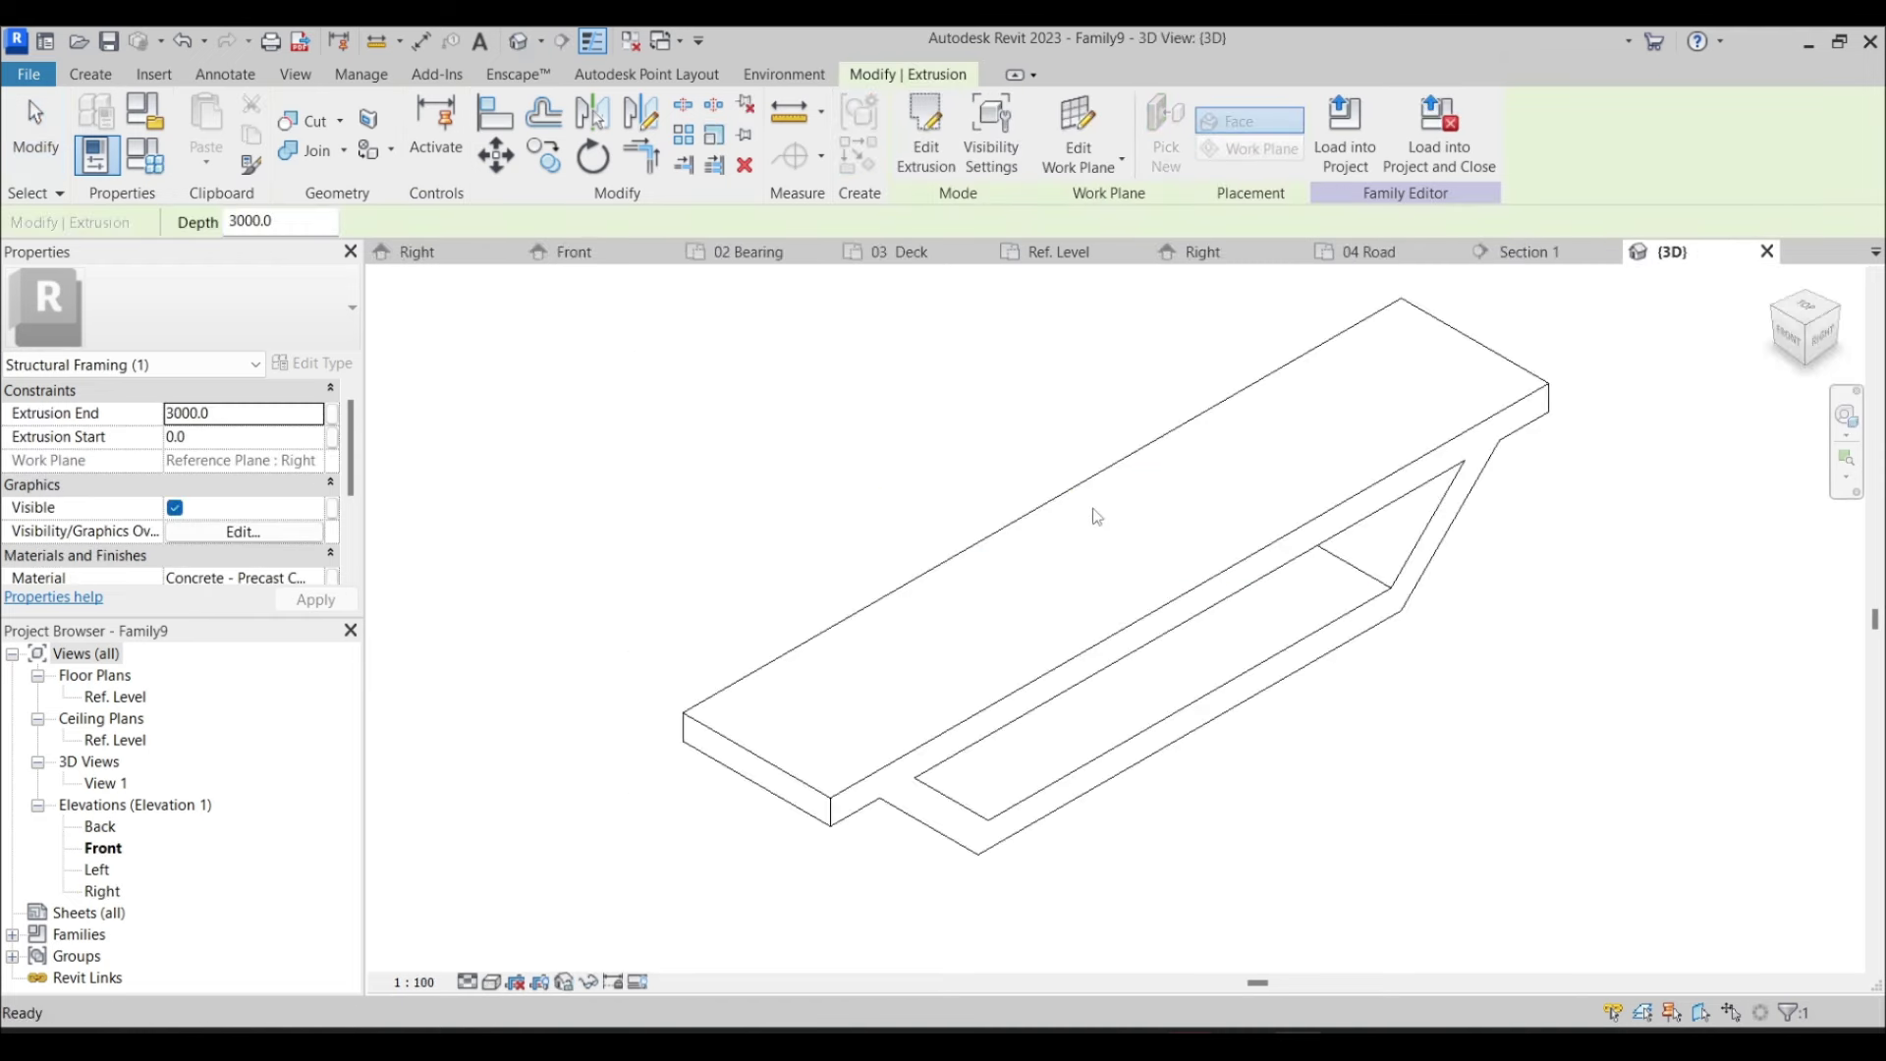
{"action": "key", "text": "Escape"}
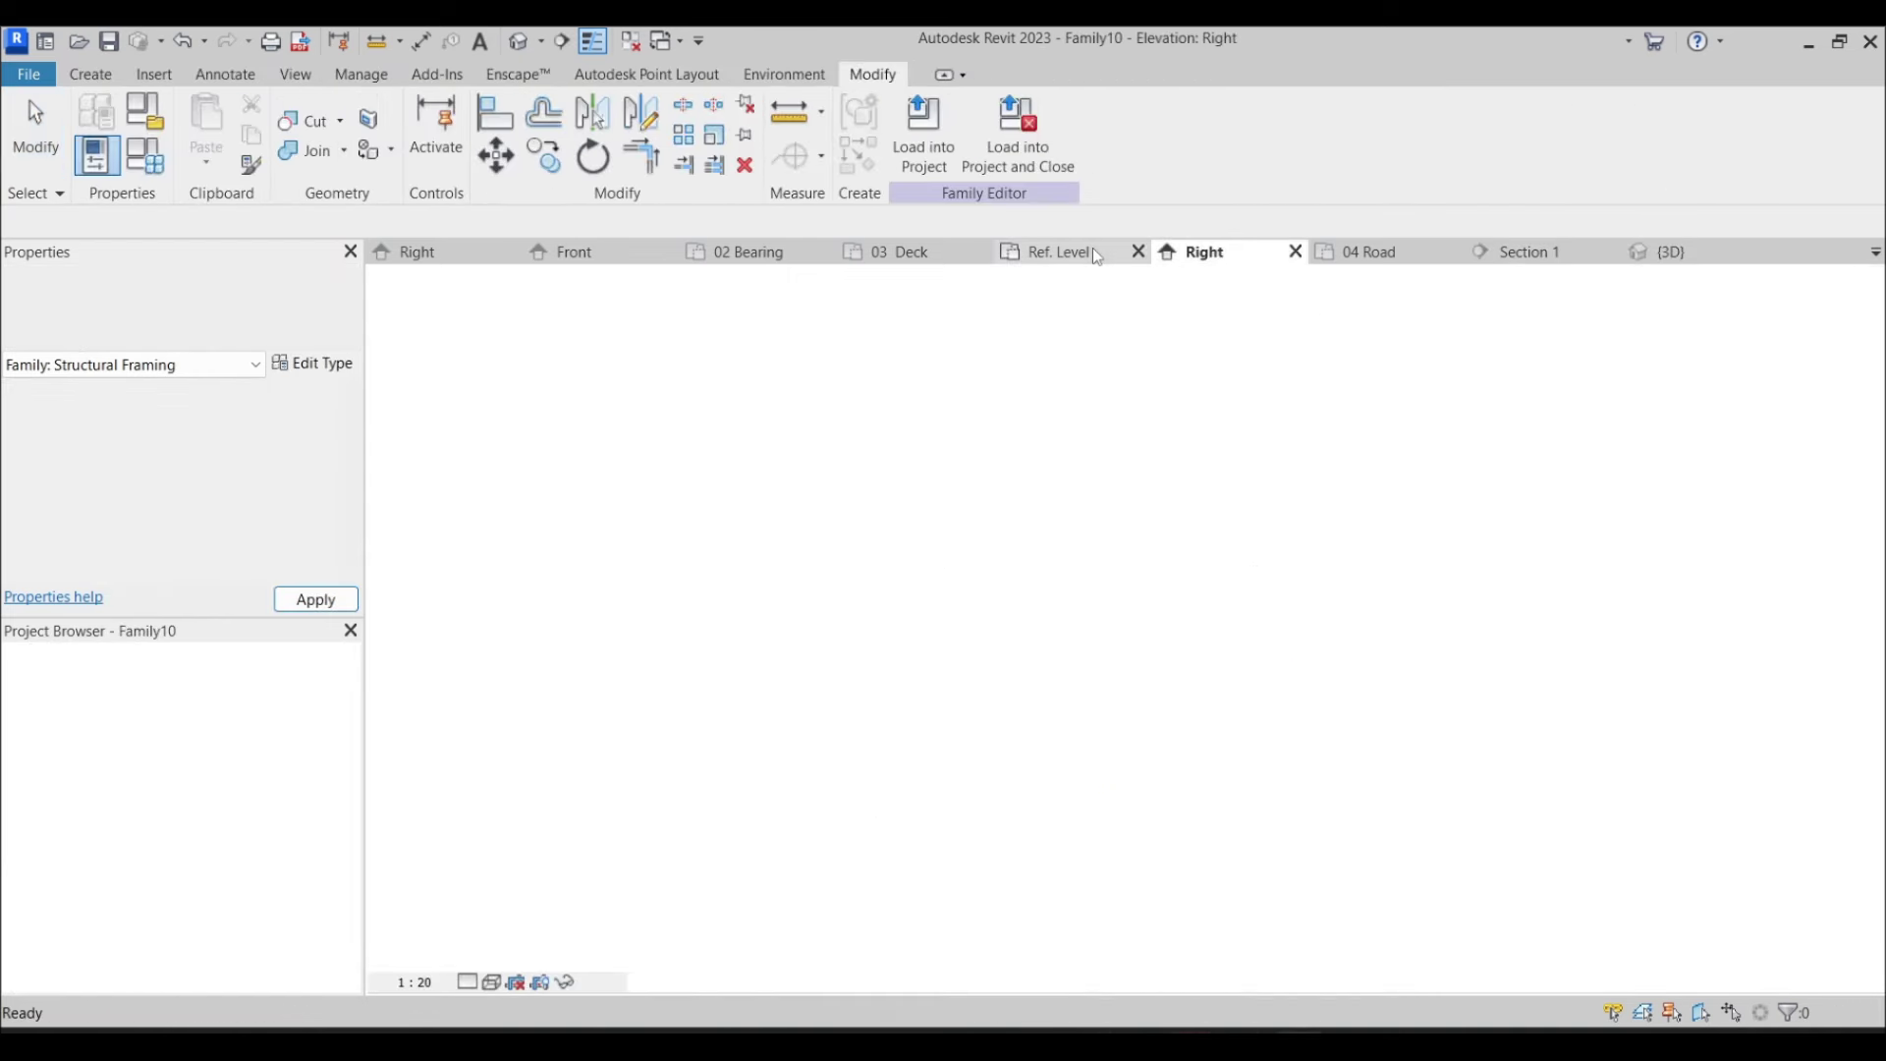
{"action": "left_click", "coordinate": [839, 496]}
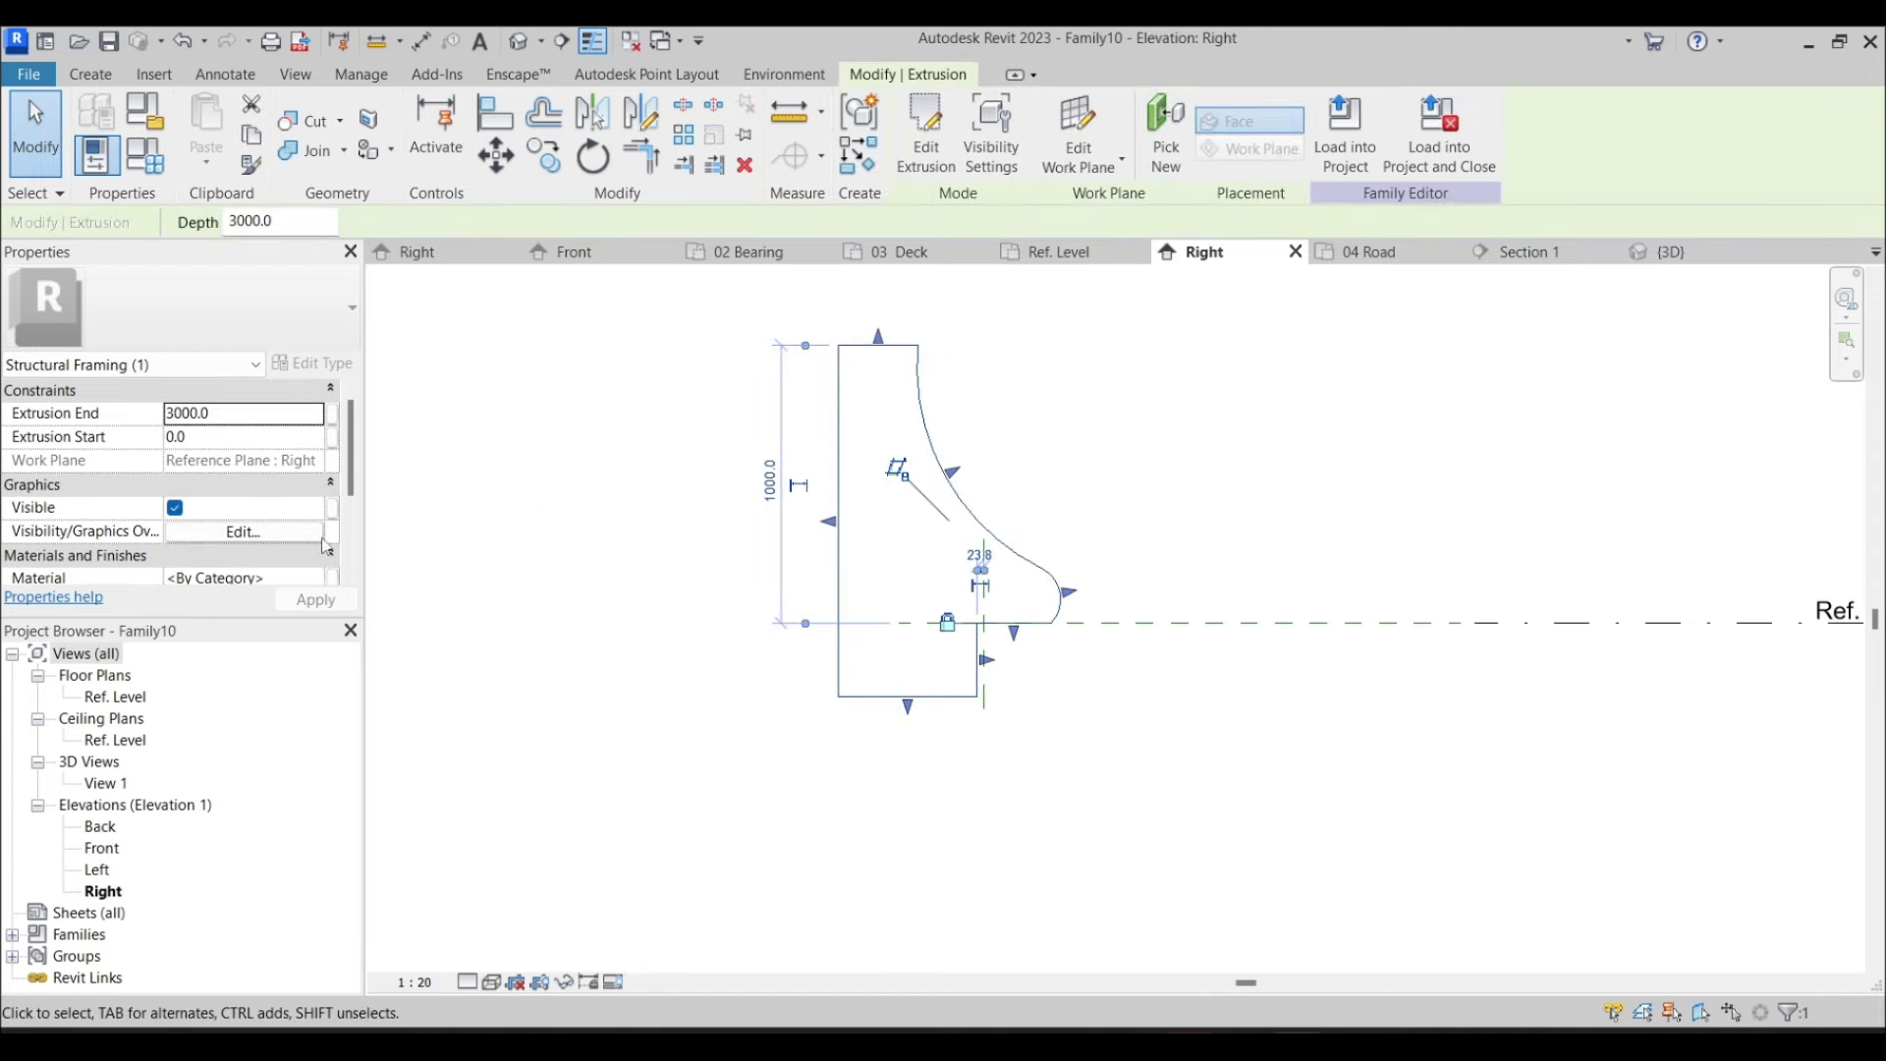
{"action": "left_click", "coordinate": [312, 574]}
{"action": "left_click", "coordinate": [315, 554]}
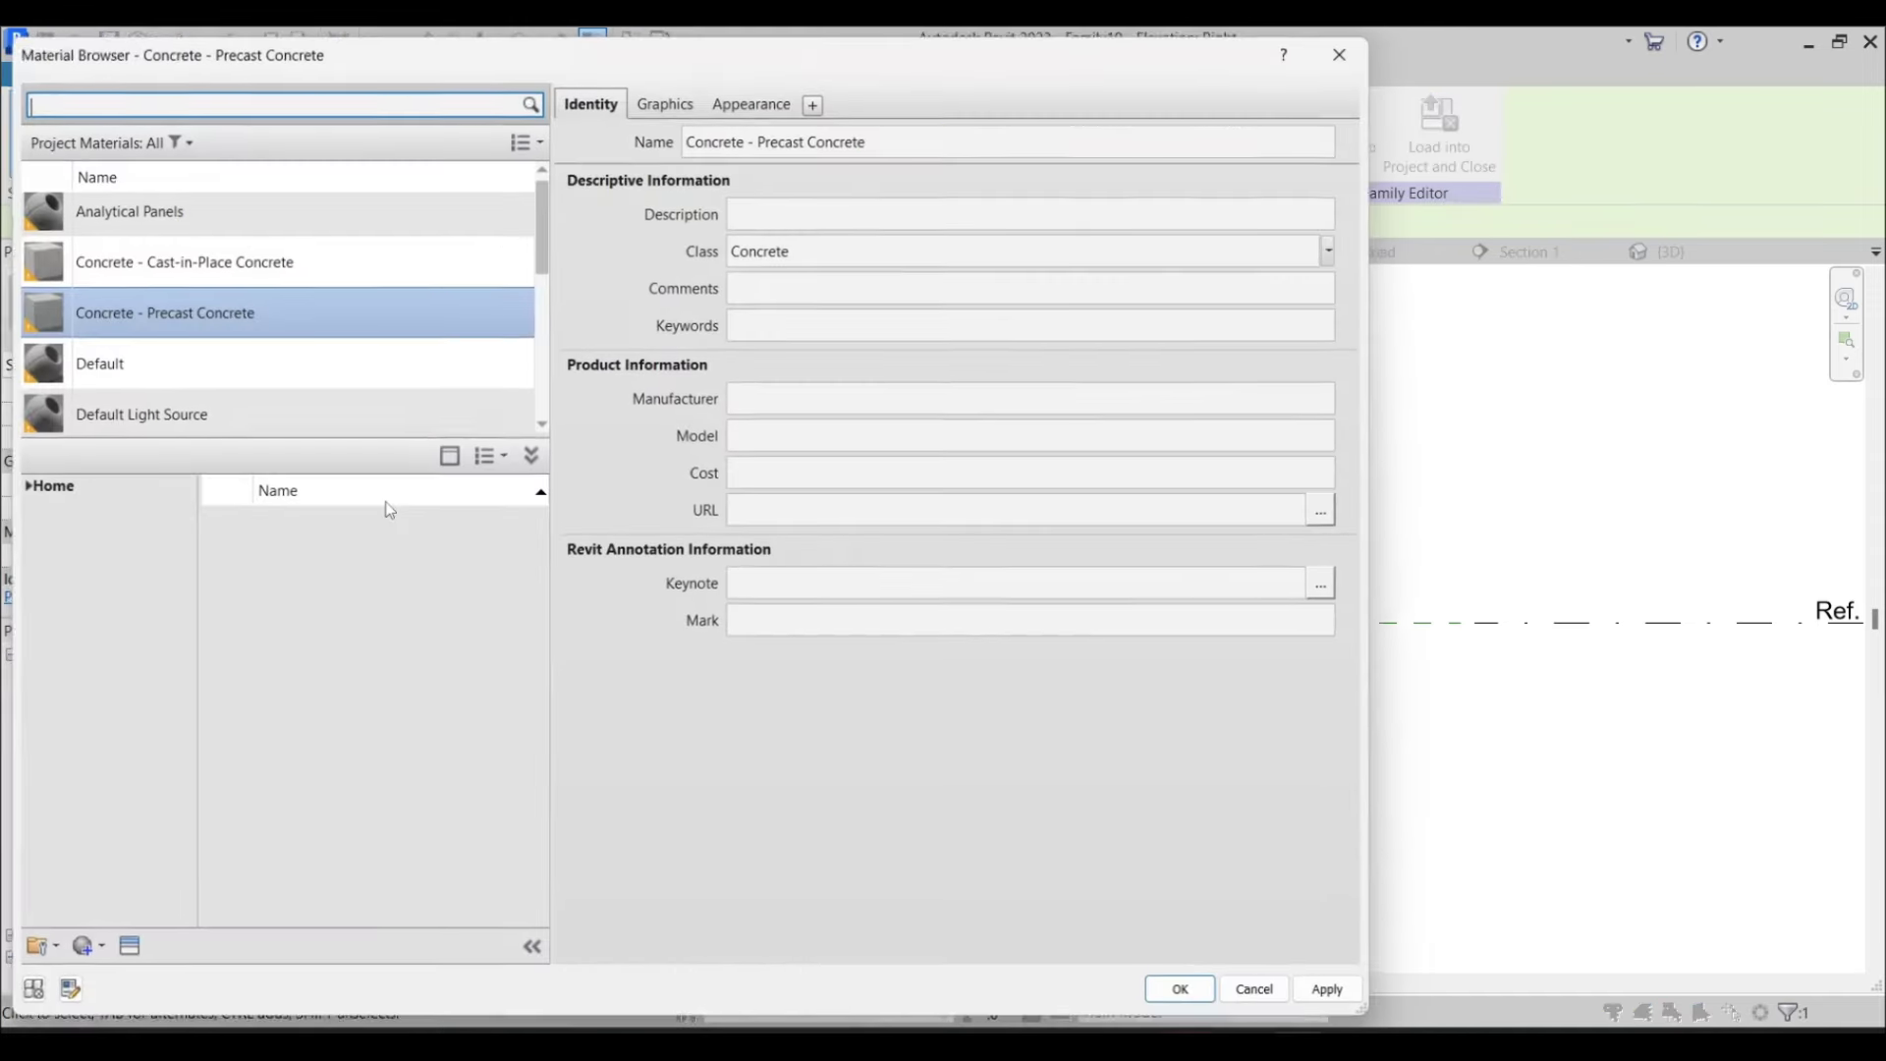
{"action": "double_click", "coordinate": [323, 295]}
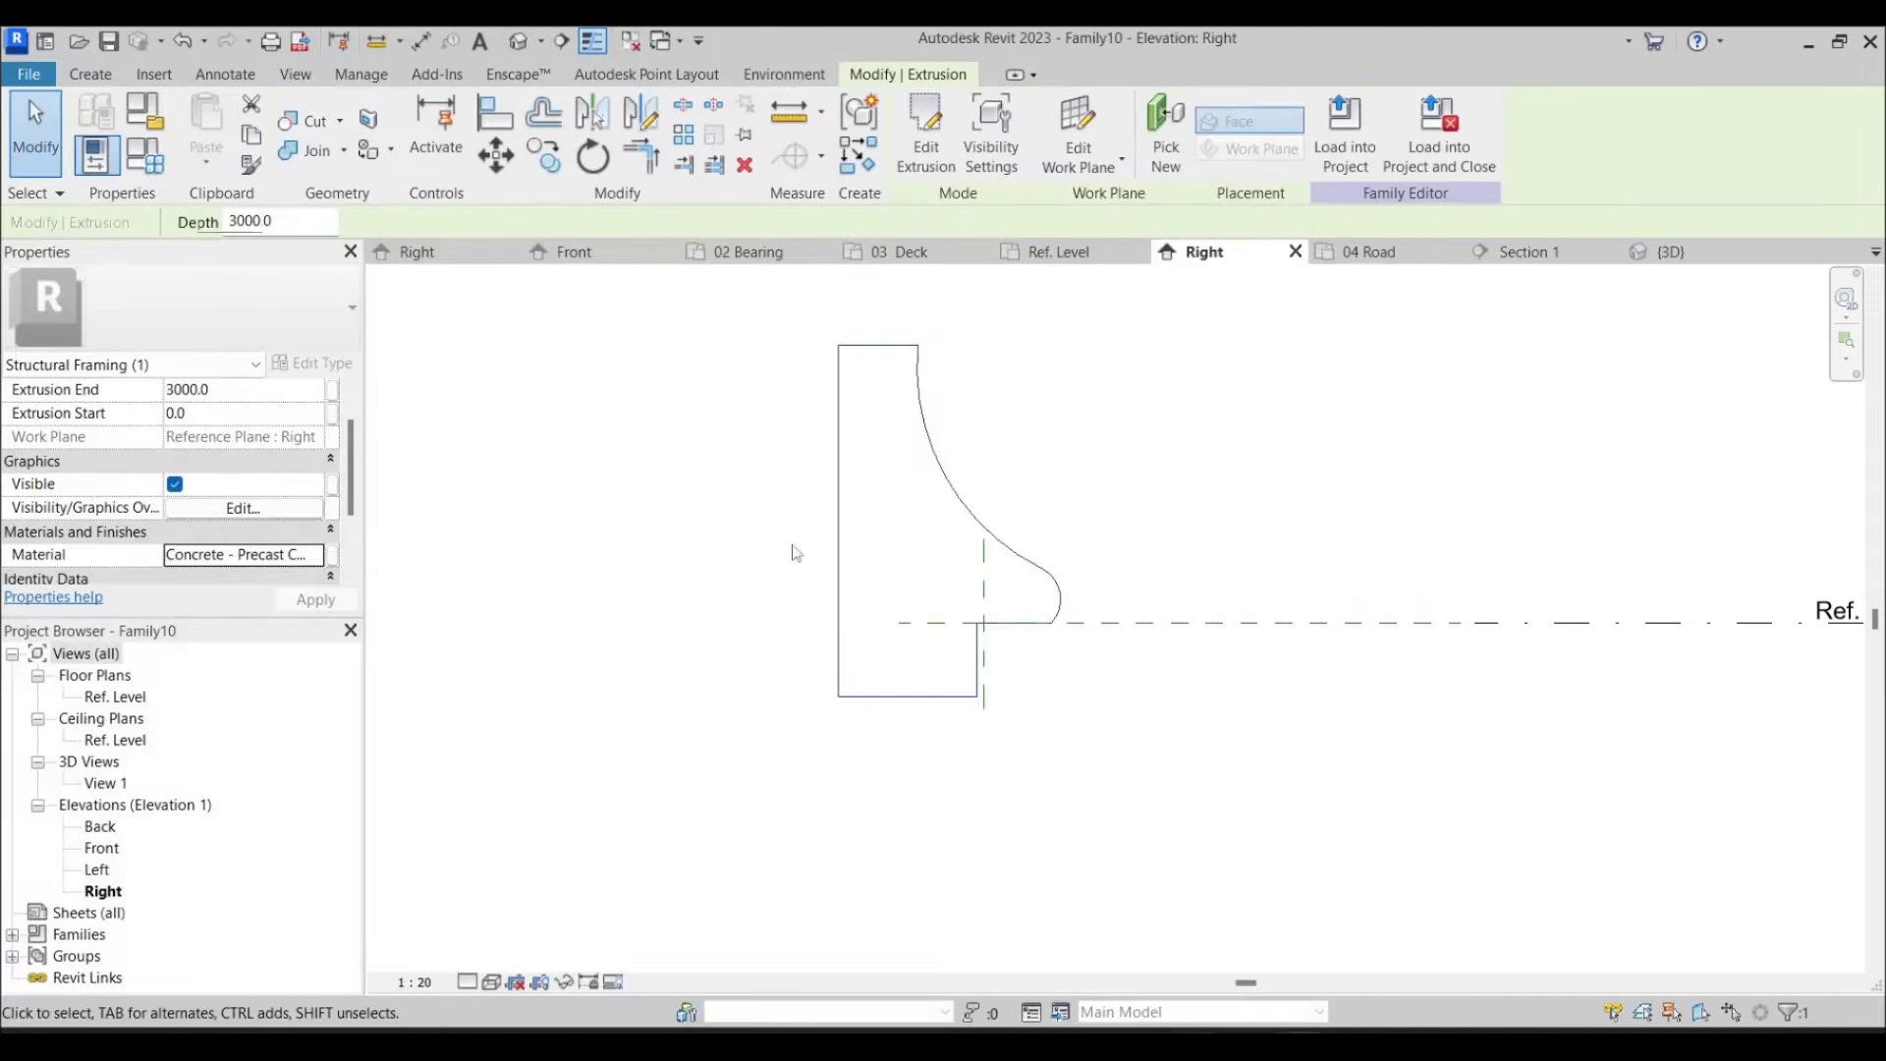
{"action": "left_click", "coordinate": [1345, 133]}
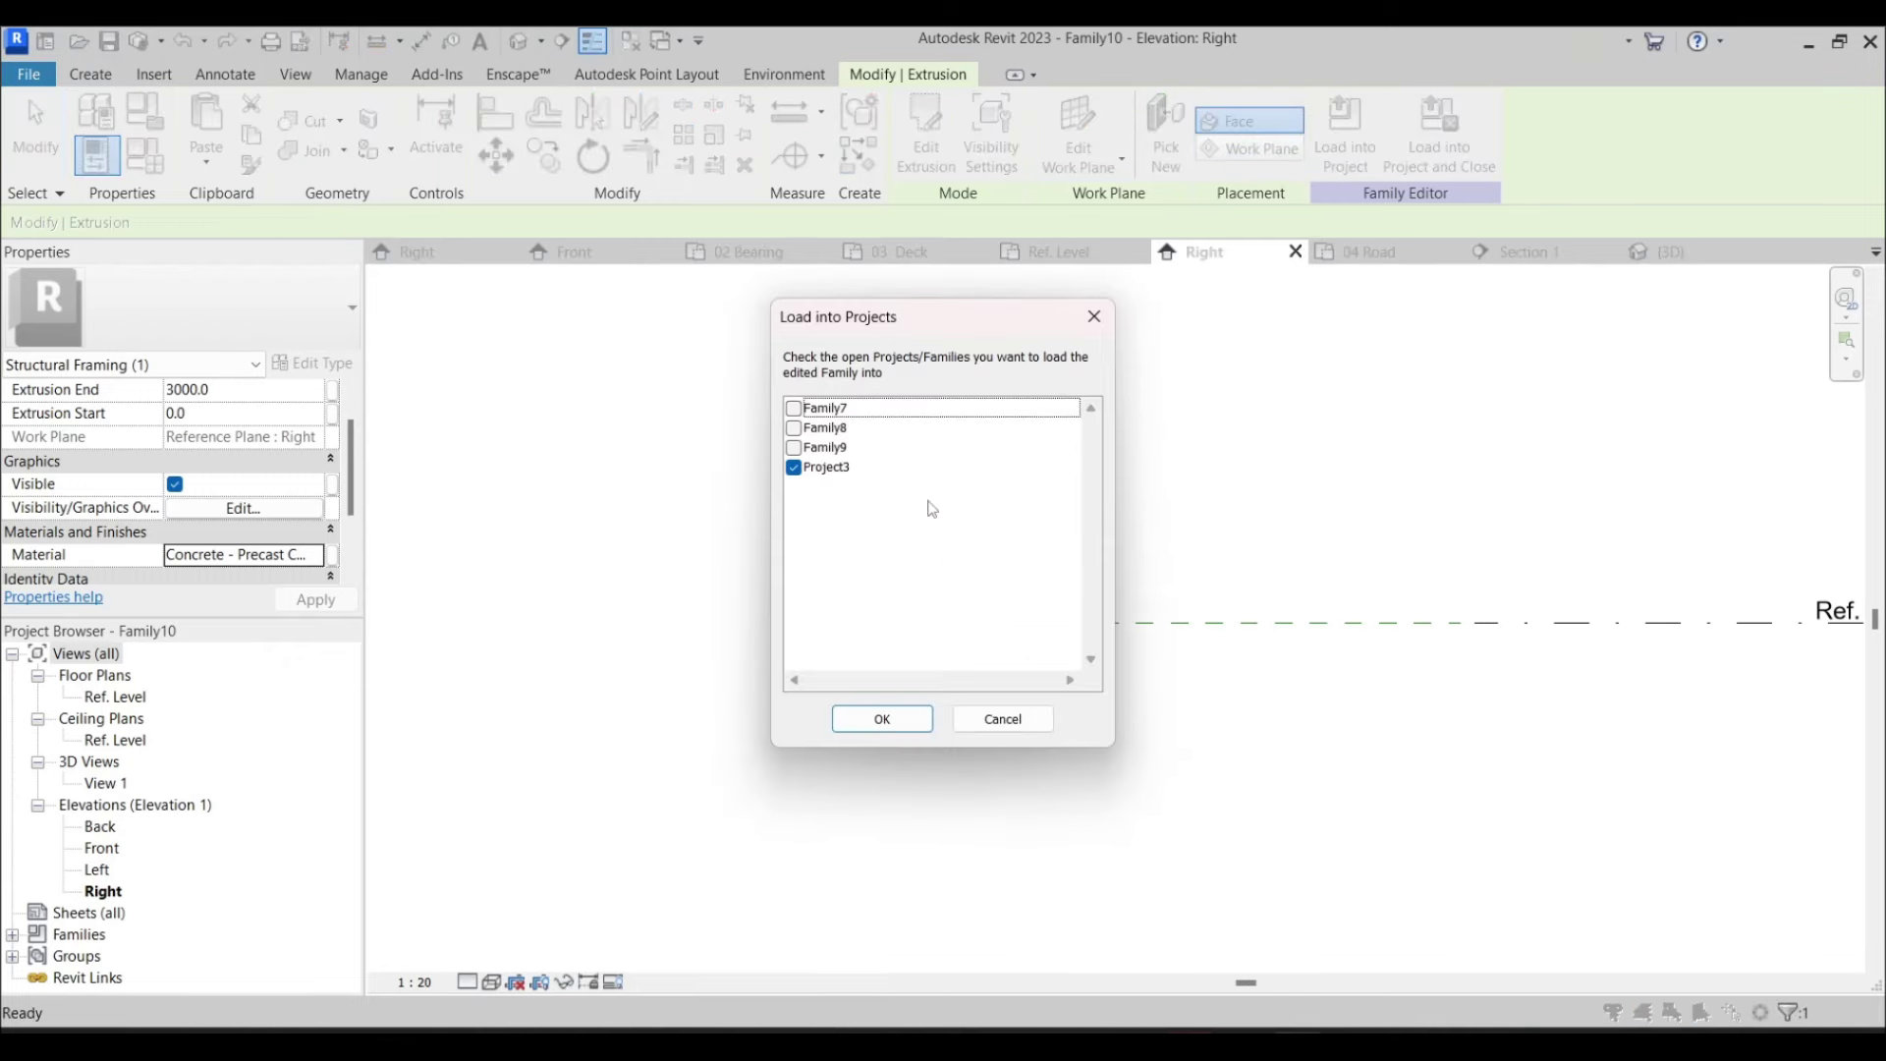
{"action": "left_click", "coordinate": [877, 715]}
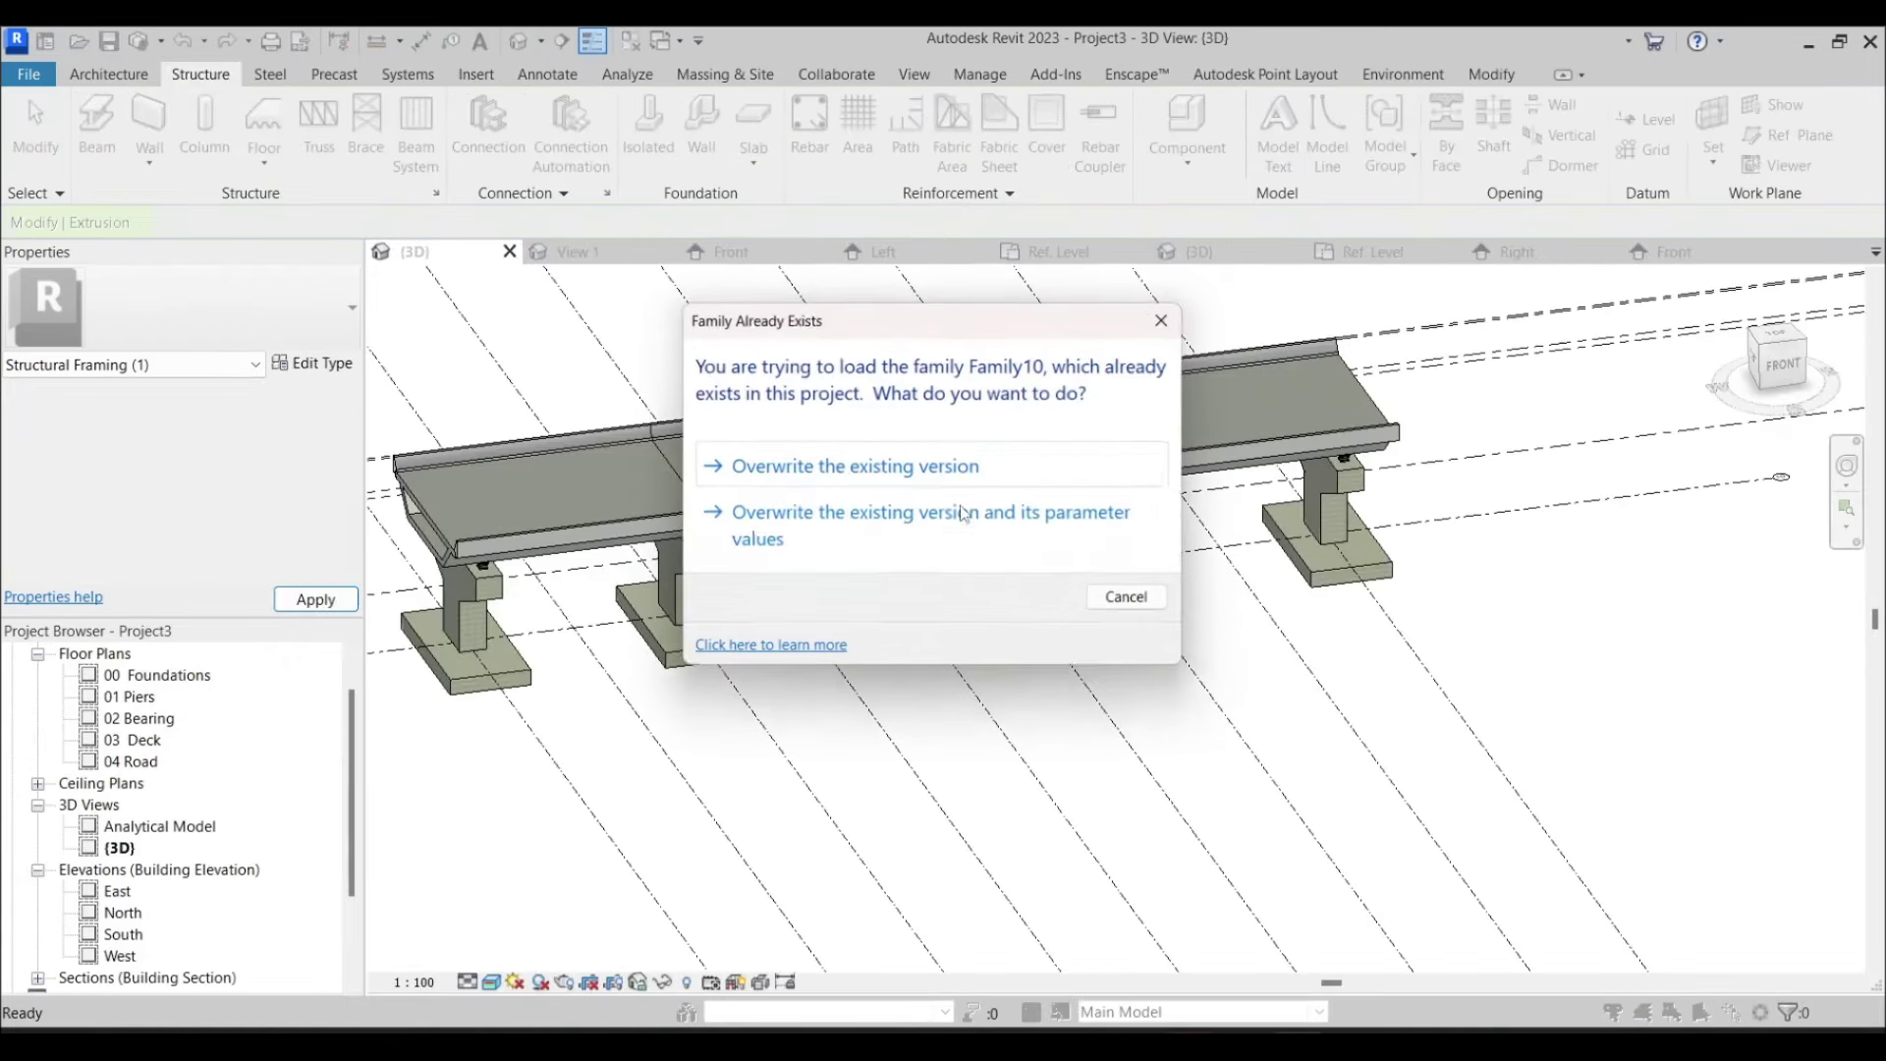
Overwrite the existing Family10 version and orbit the bridge to check the updated parapets
{"action": "left_click", "coordinate": [973, 521]}
{"action": "scroll", "coordinate": [975, 582], "scroll_direction": "down", "scroll_amount": 2}
{"action": "middle_click_drag", "start_coordinate": [997, 586], "coordinate": [1264, 504], "text": "shift"}
{"action": "middle_click_drag", "start_coordinate": [1386, 447], "coordinate": [699, 628], "text": "shift"}
{"action": "middle_click_drag", "start_coordinate": [1056, 413], "coordinate": [1098, 467]}
{"action": "scroll", "coordinate": [979, 941], "scroll_direction": "down", "scroll_amount": 3}
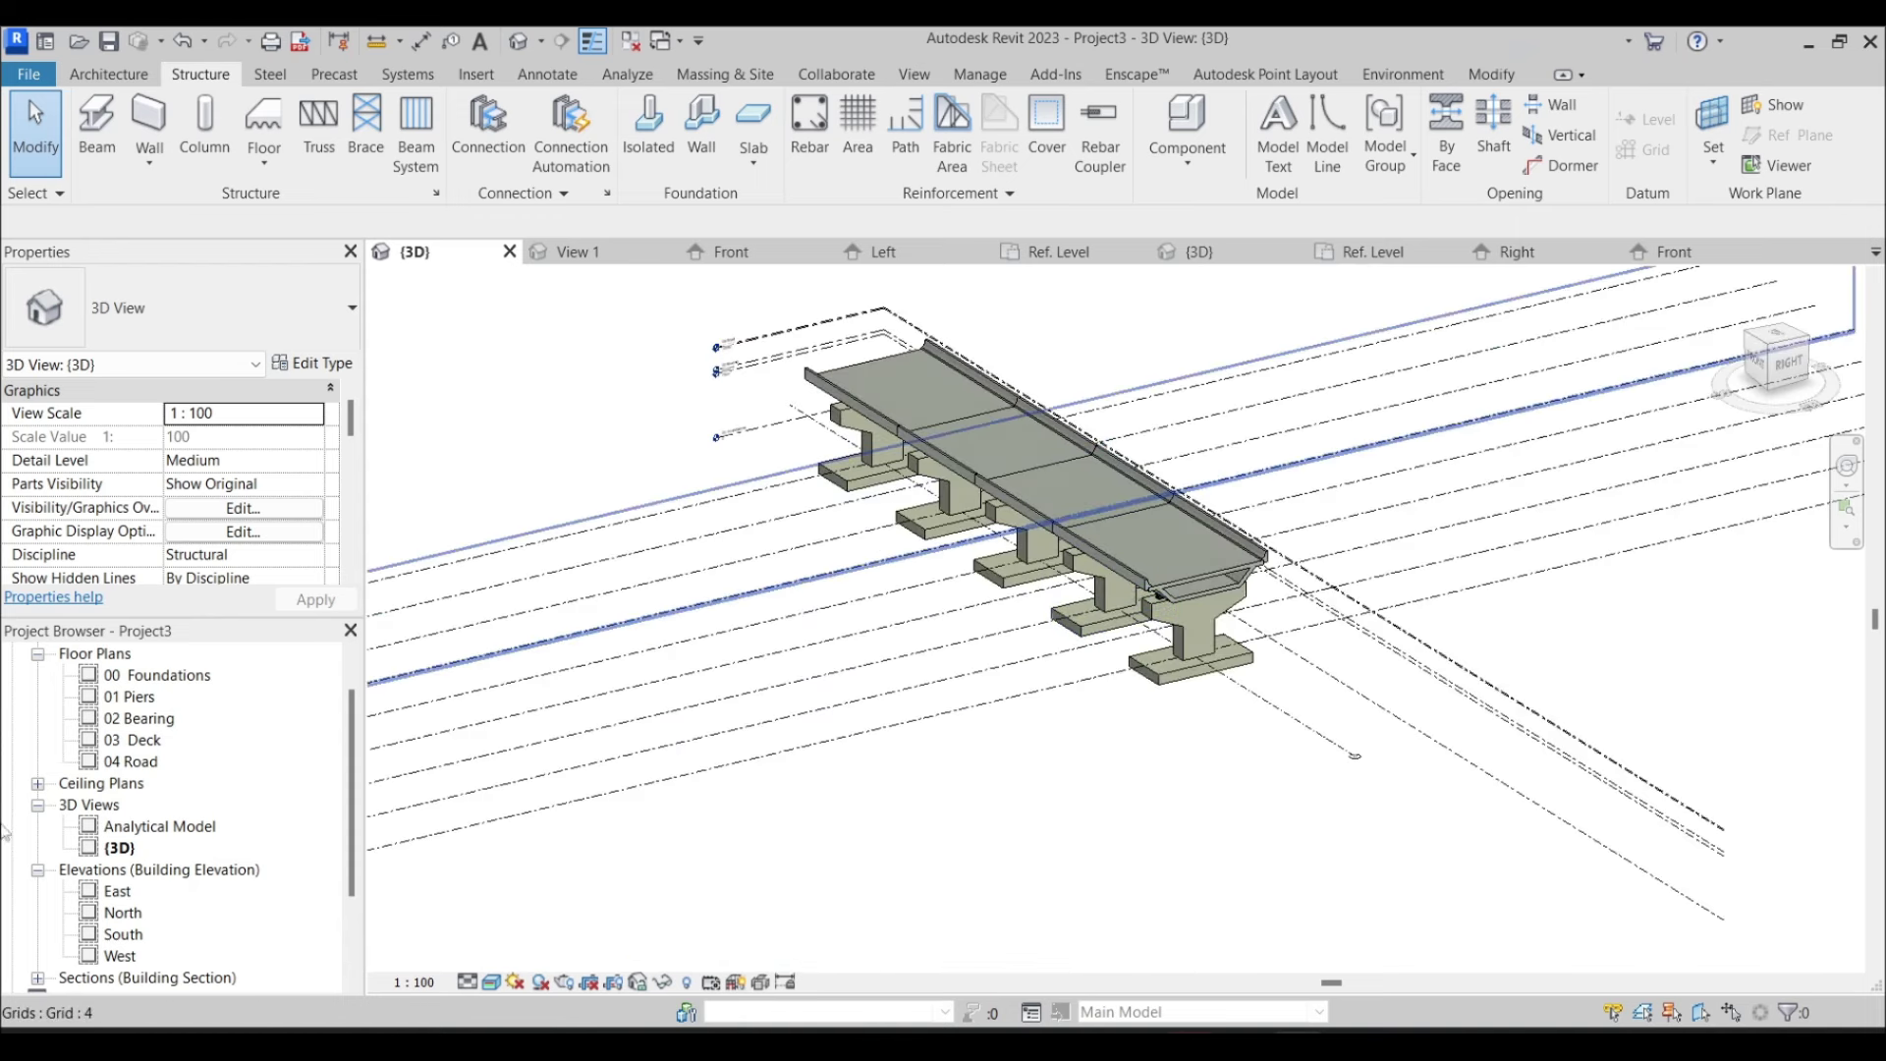
Start sketching a structural floor boundary on the 04 Road plan
{"action": "double_click", "coordinate": [145, 765]}
{"action": "left_click", "coordinate": [264, 163]}
{"action": "left_click", "coordinate": [304, 152]}
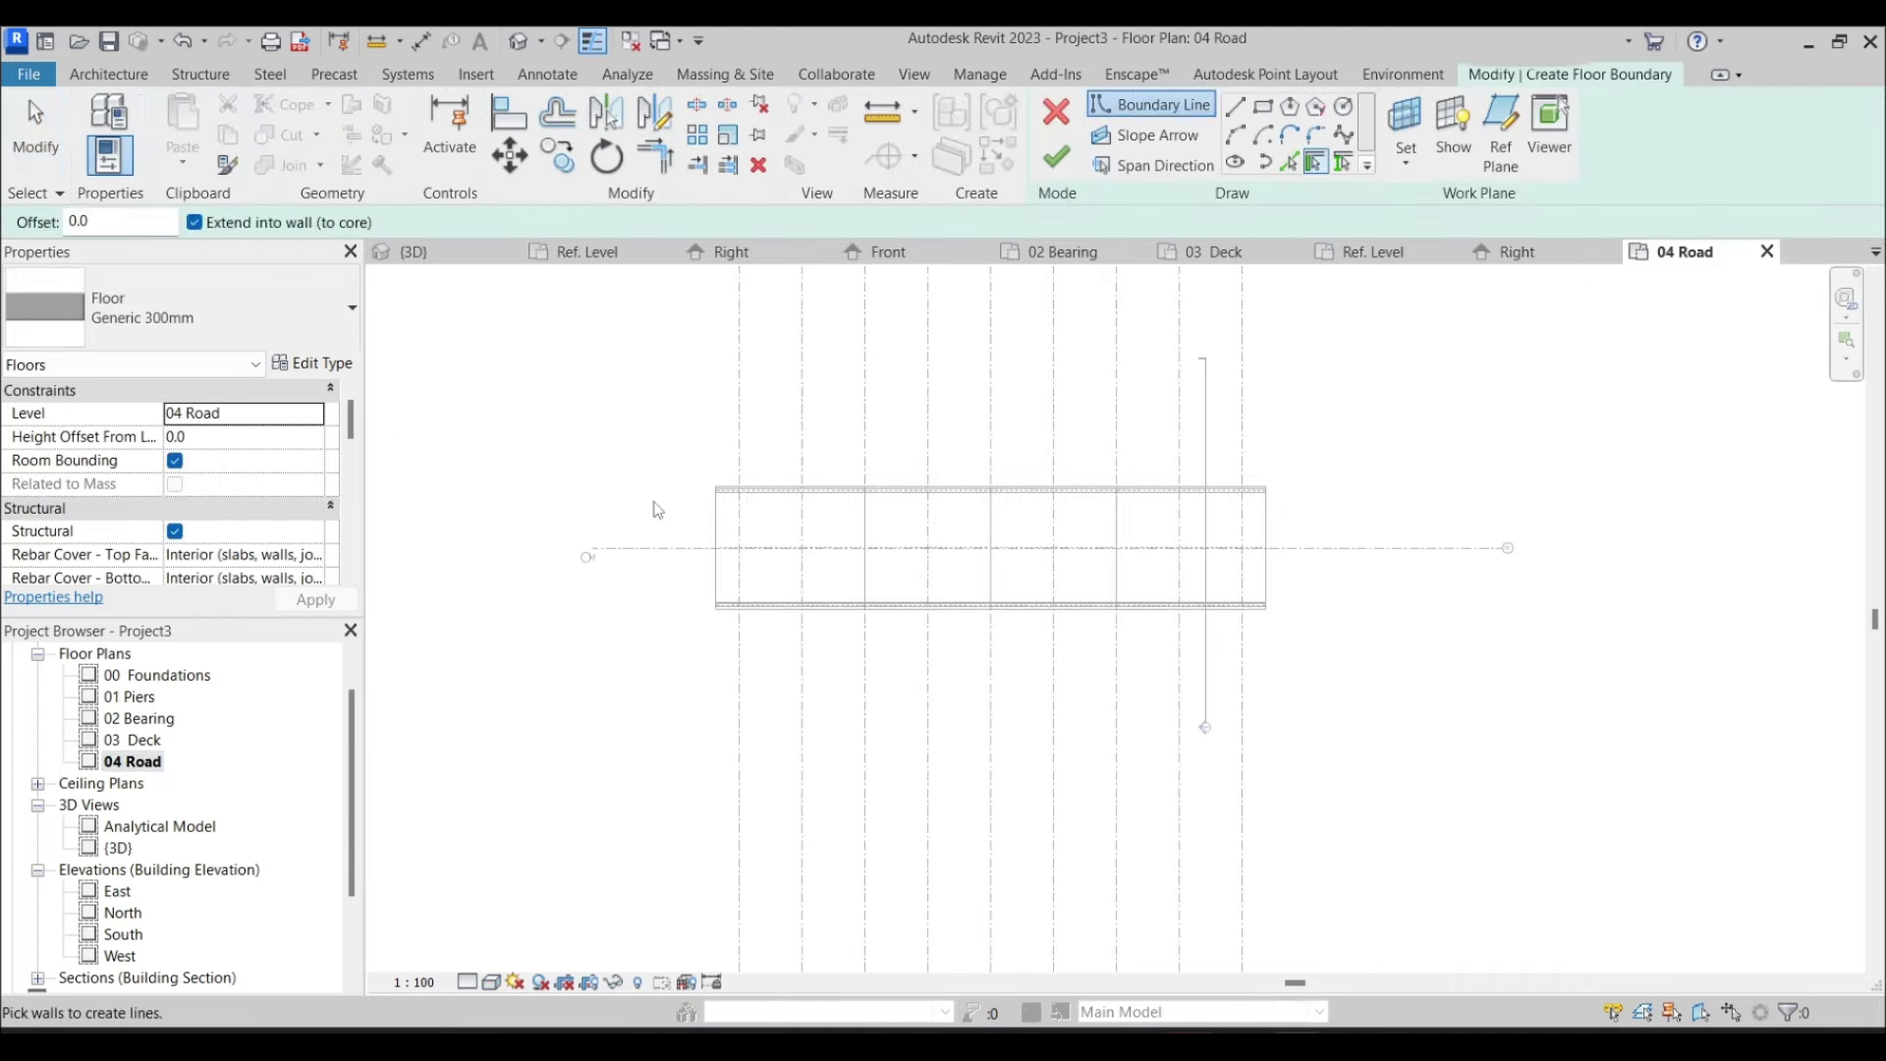
Duplicate the Generic 300mm floor type as a new type named Asphalt
{"action": "scroll", "coordinate": [651, 501], "scroll_direction": "up", "scroll_amount": 2}
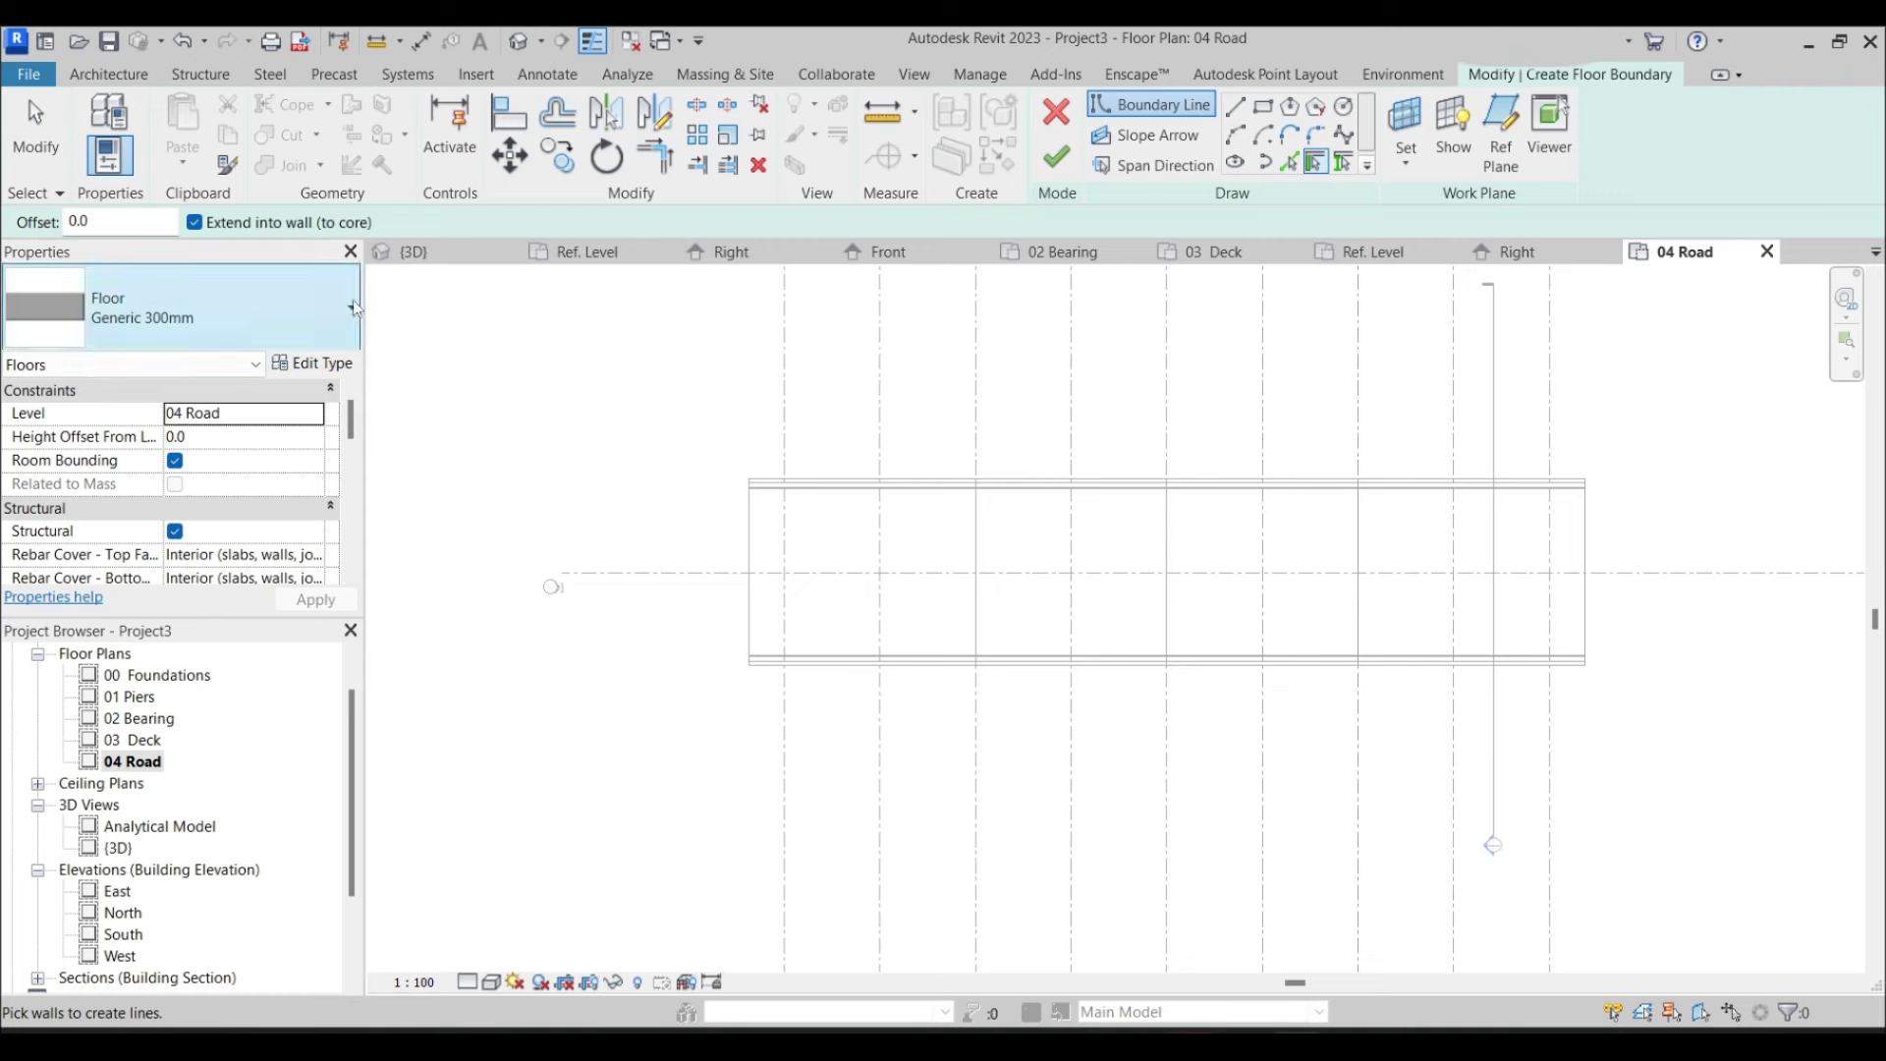
{"action": "left_click", "coordinate": [259, 330]}
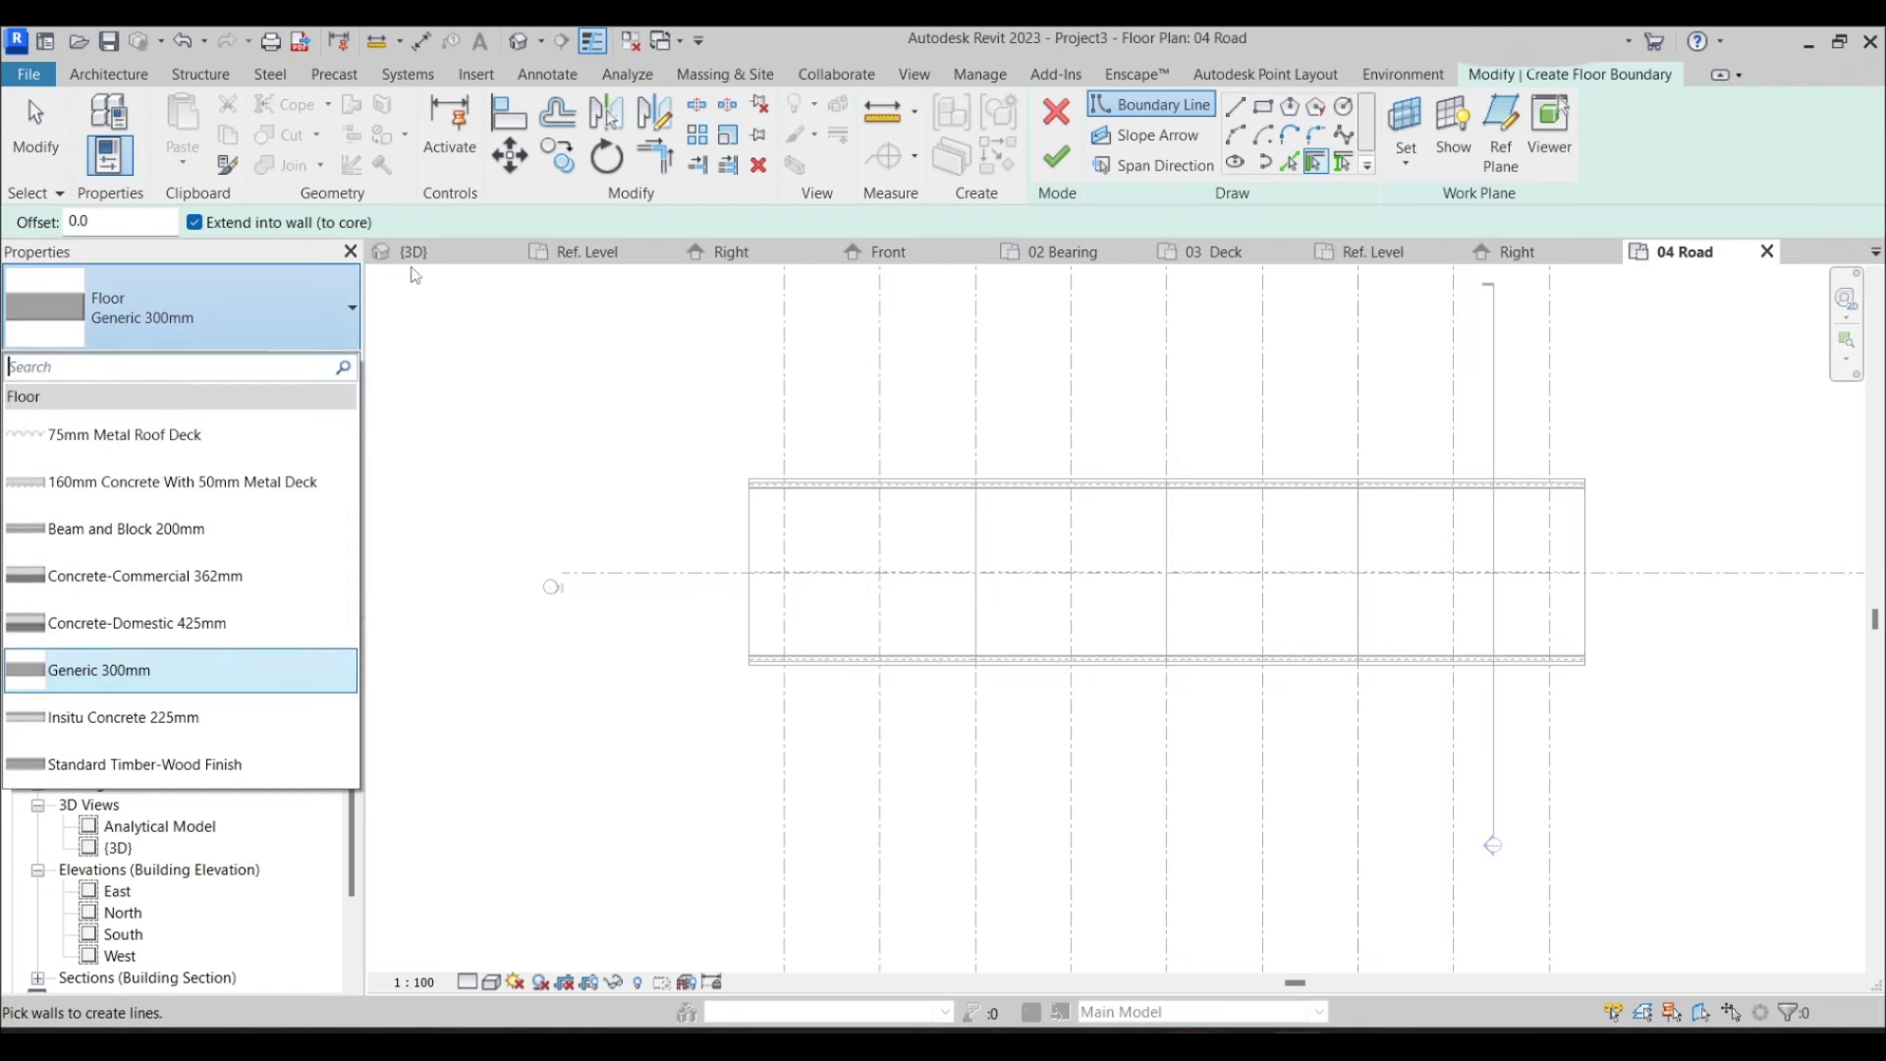
{"action": "left_click", "coordinate": [436, 282]}
{"action": "left_click", "coordinate": [351, 365]}
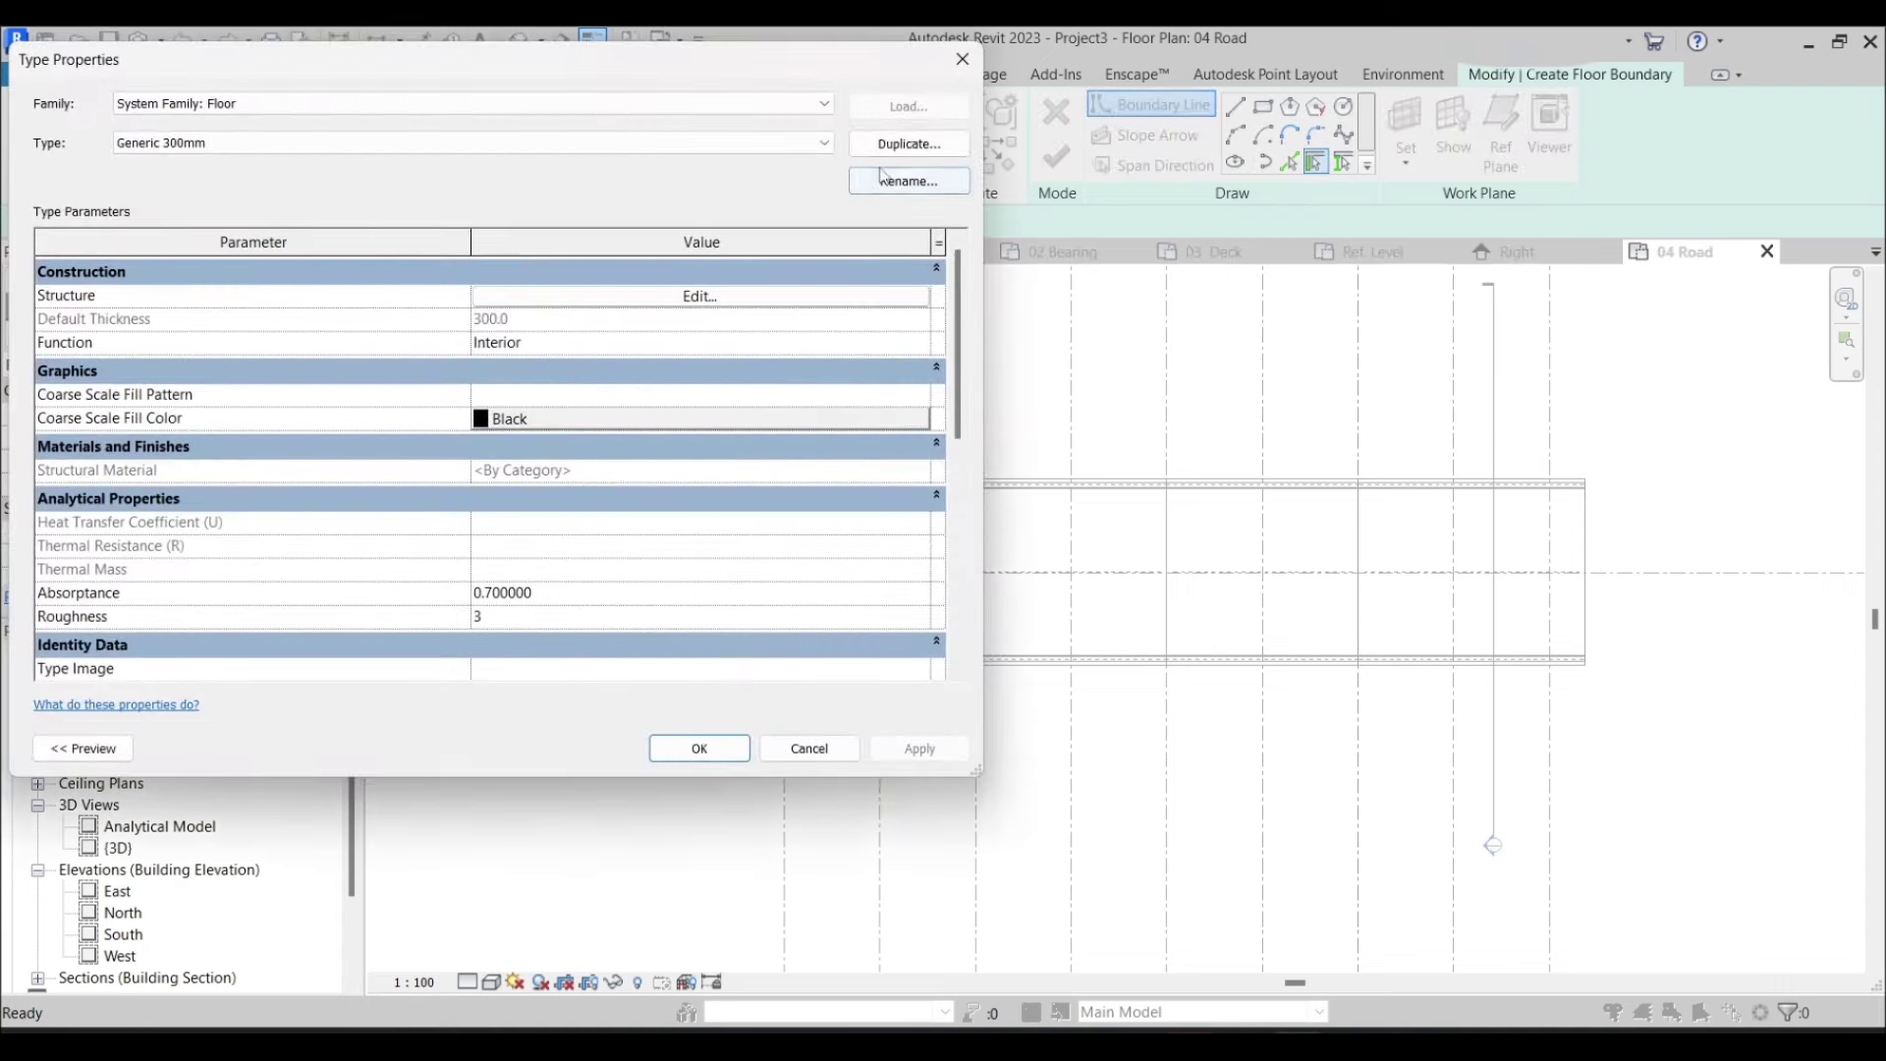
{"action": "left_click", "coordinate": [909, 143]}
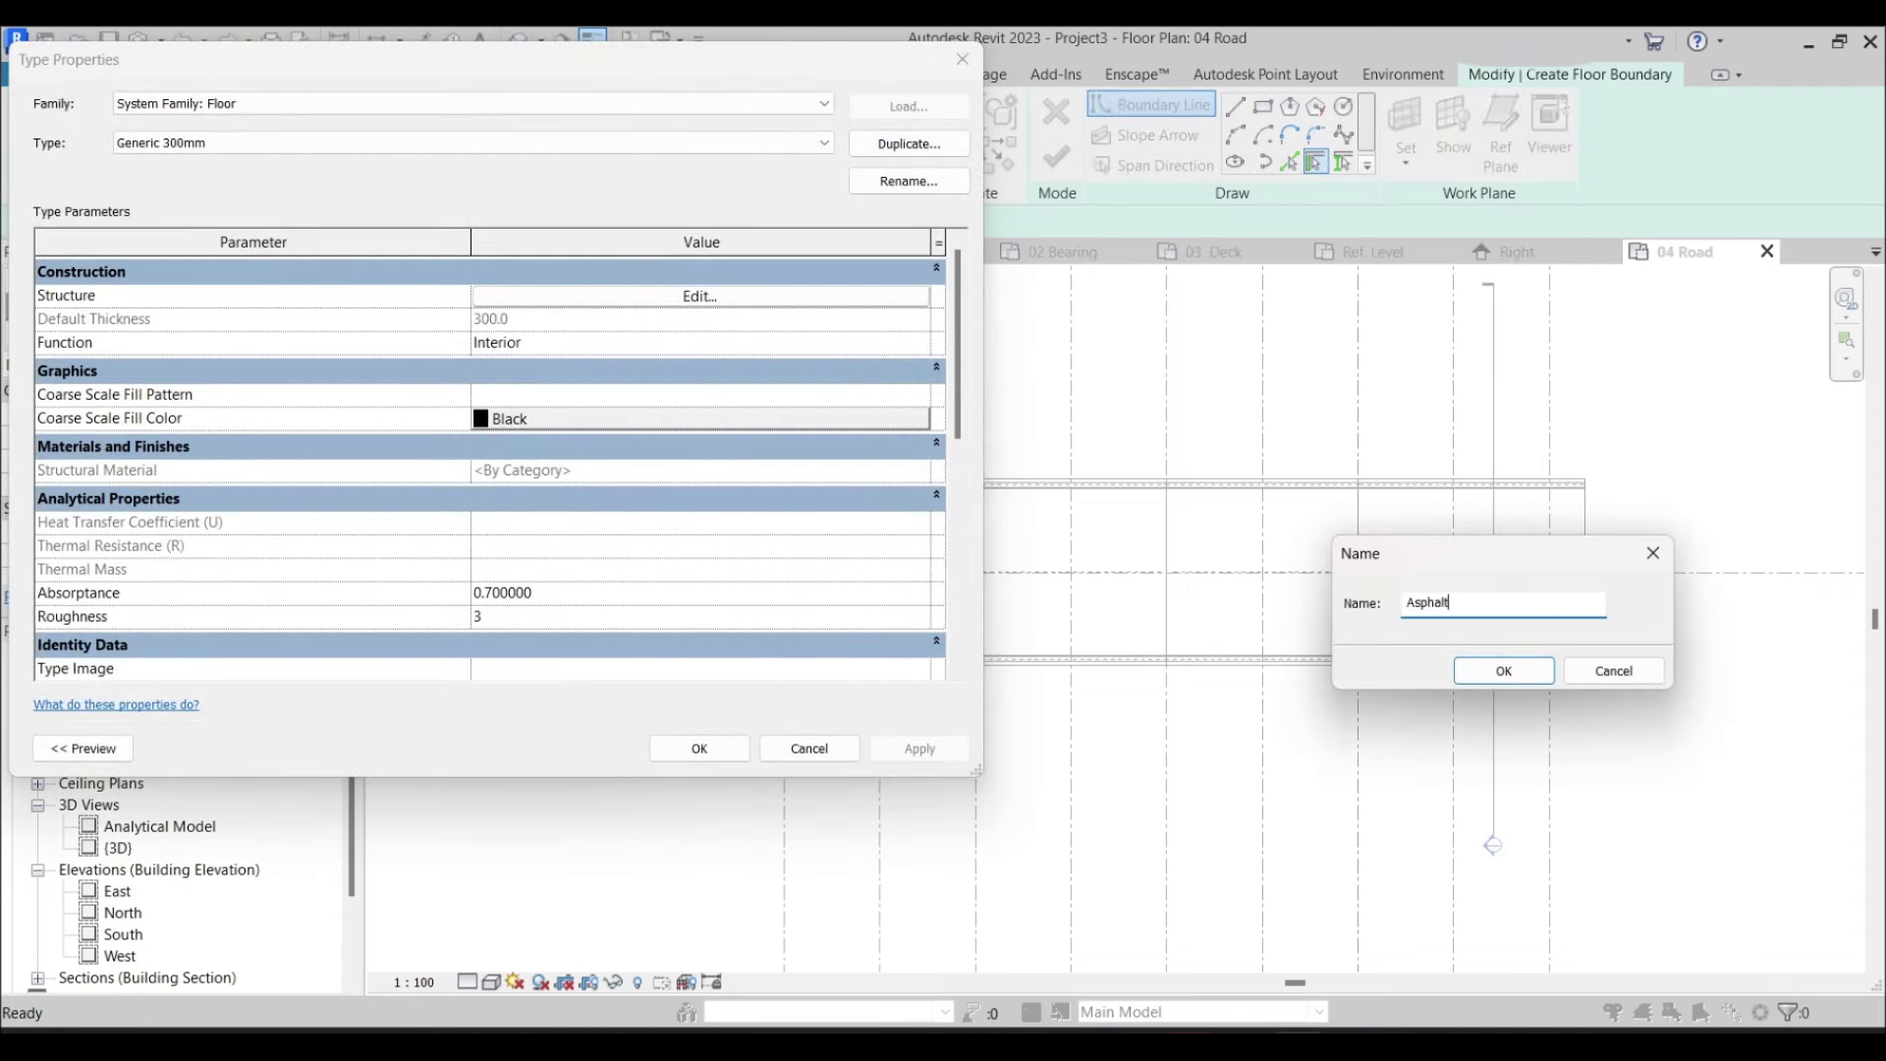
{"action": "key", "text": "Return"}
Set the Asphalt type's 150 mm structural layer material to Asphalt, Pavement
{"action": "left_click", "coordinate": [789, 296]}
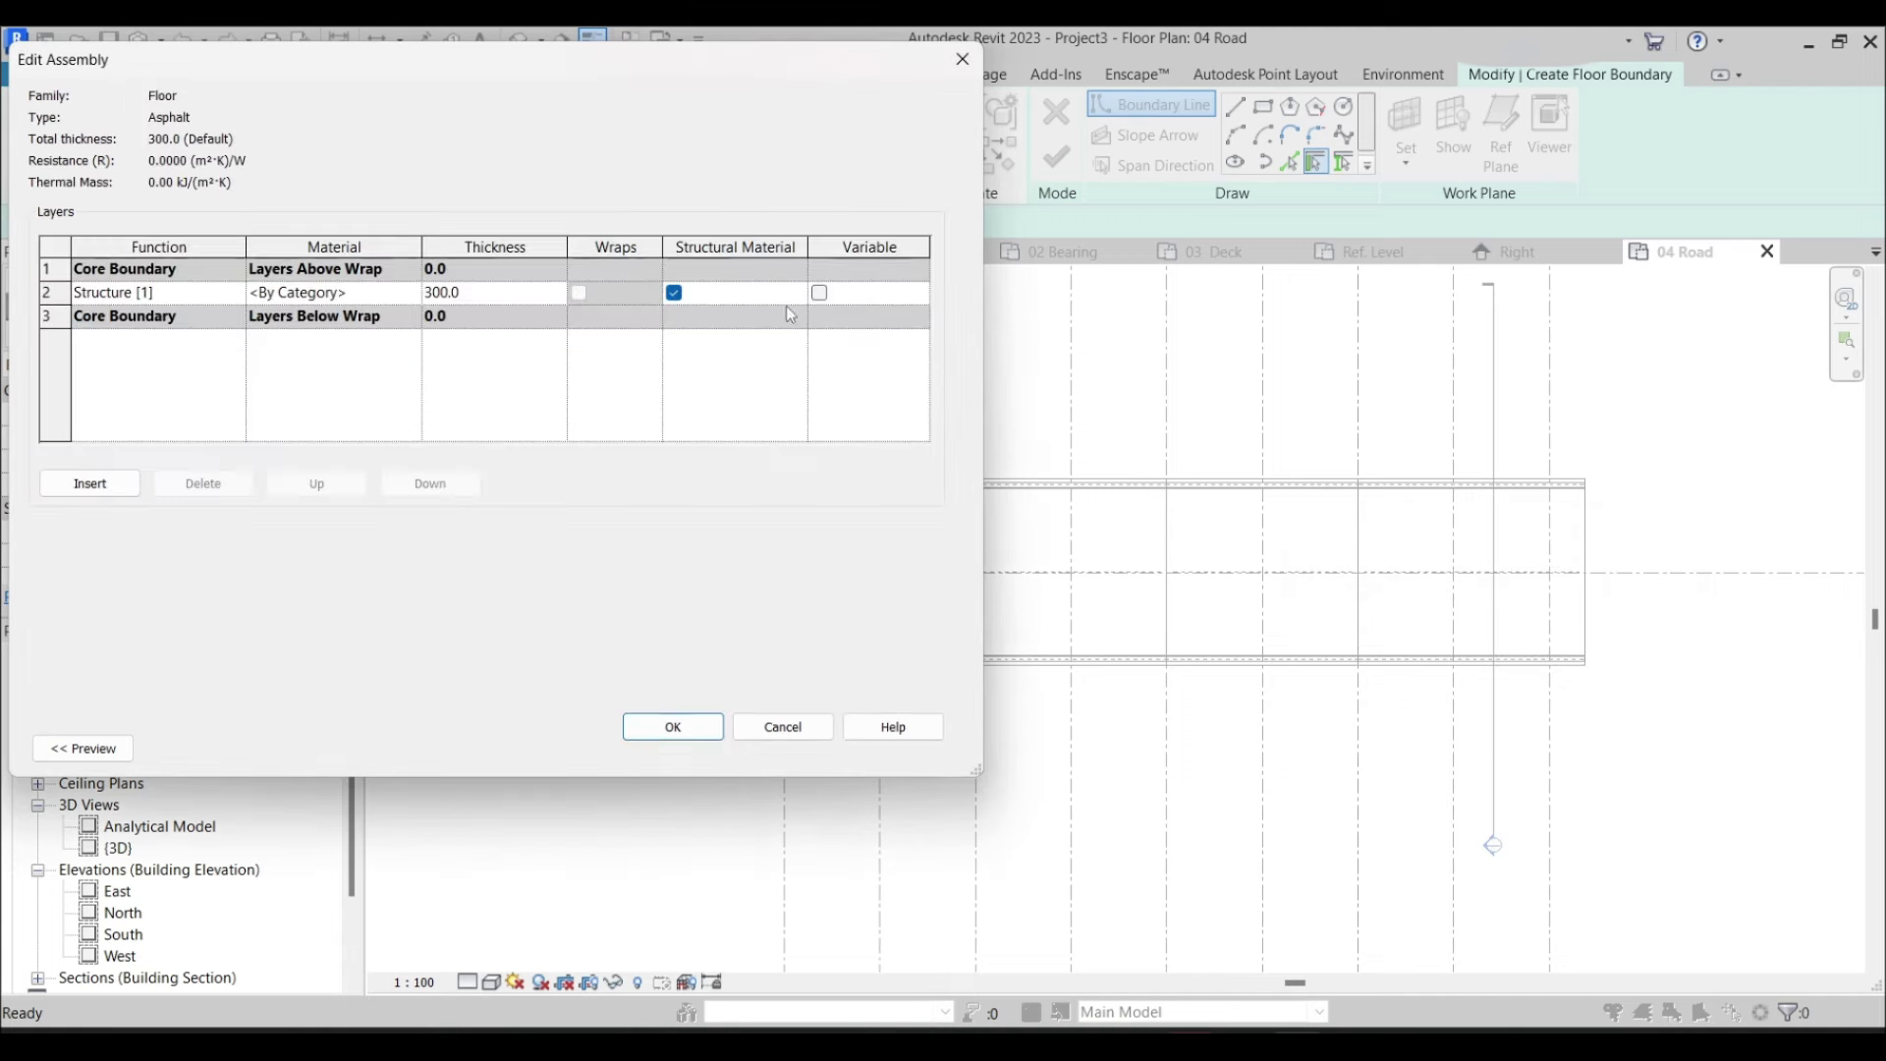
{"action": "left_click", "coordinate": [413, 293]}
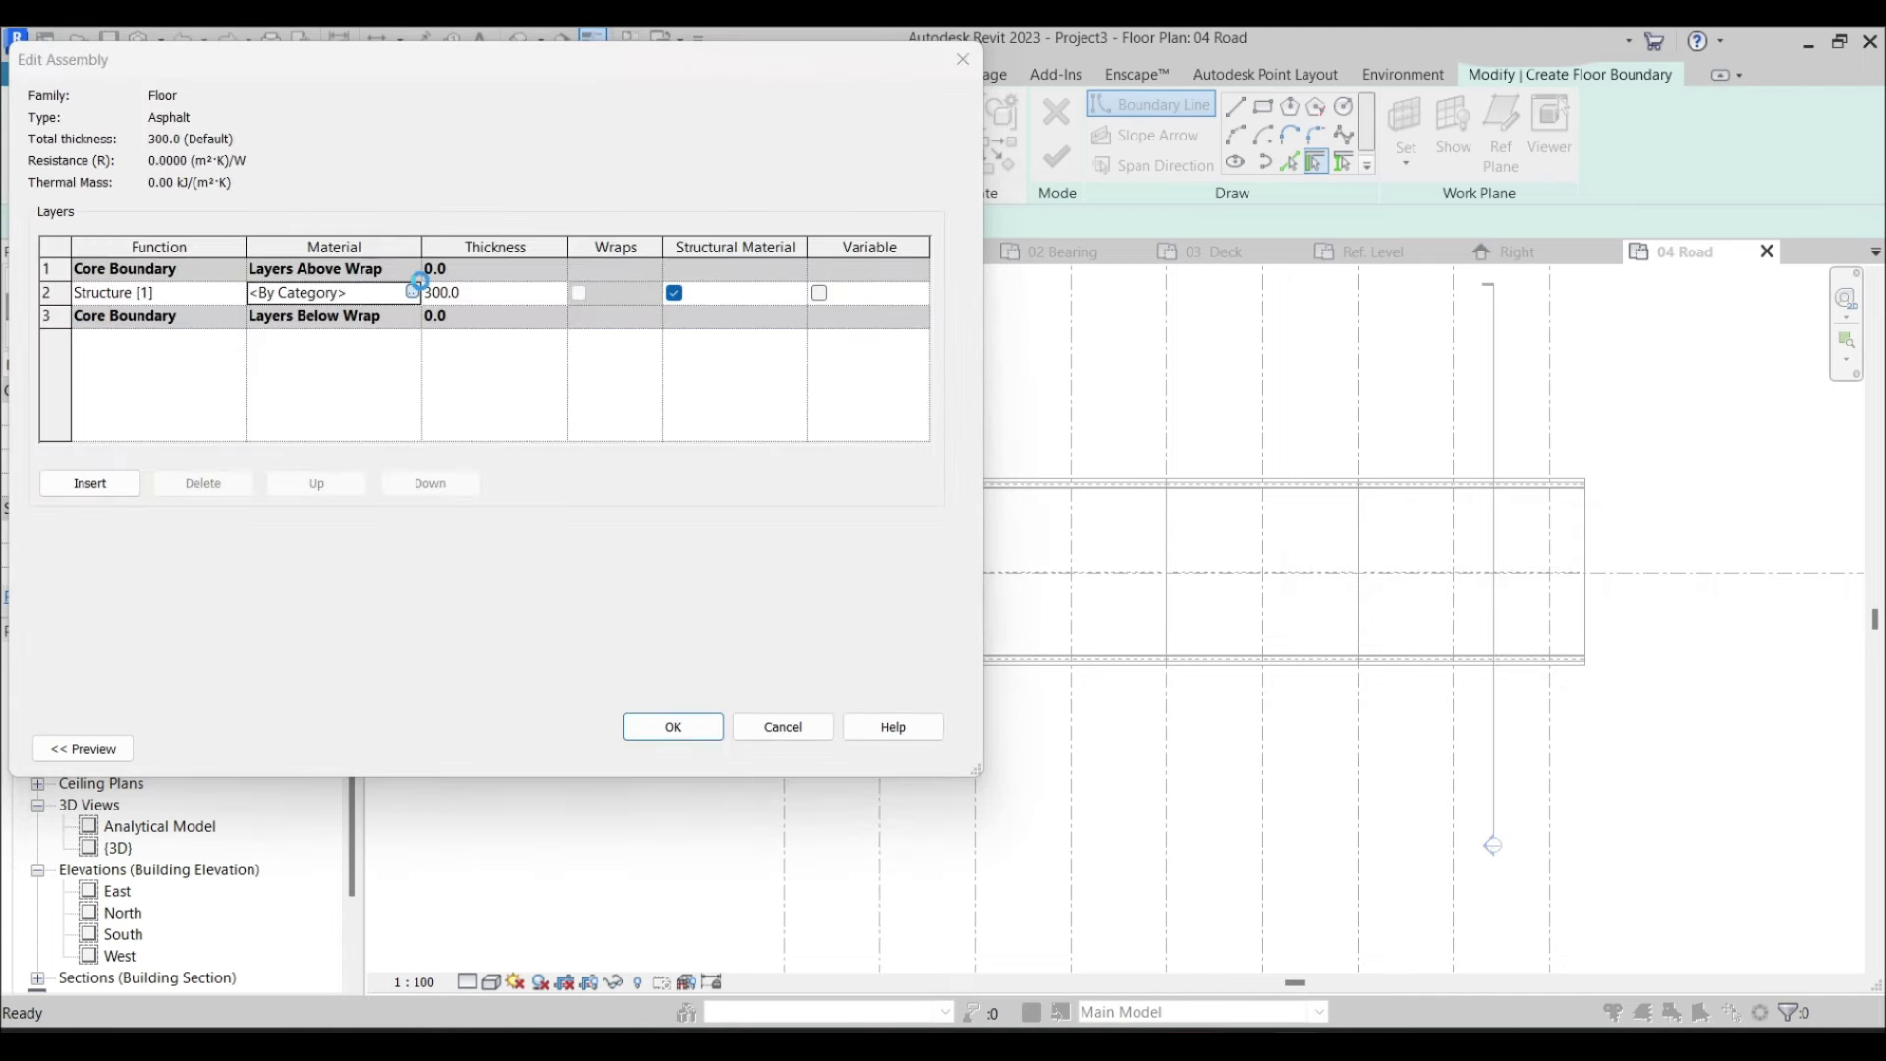
{"action": "key", "text": "BackSpace"}
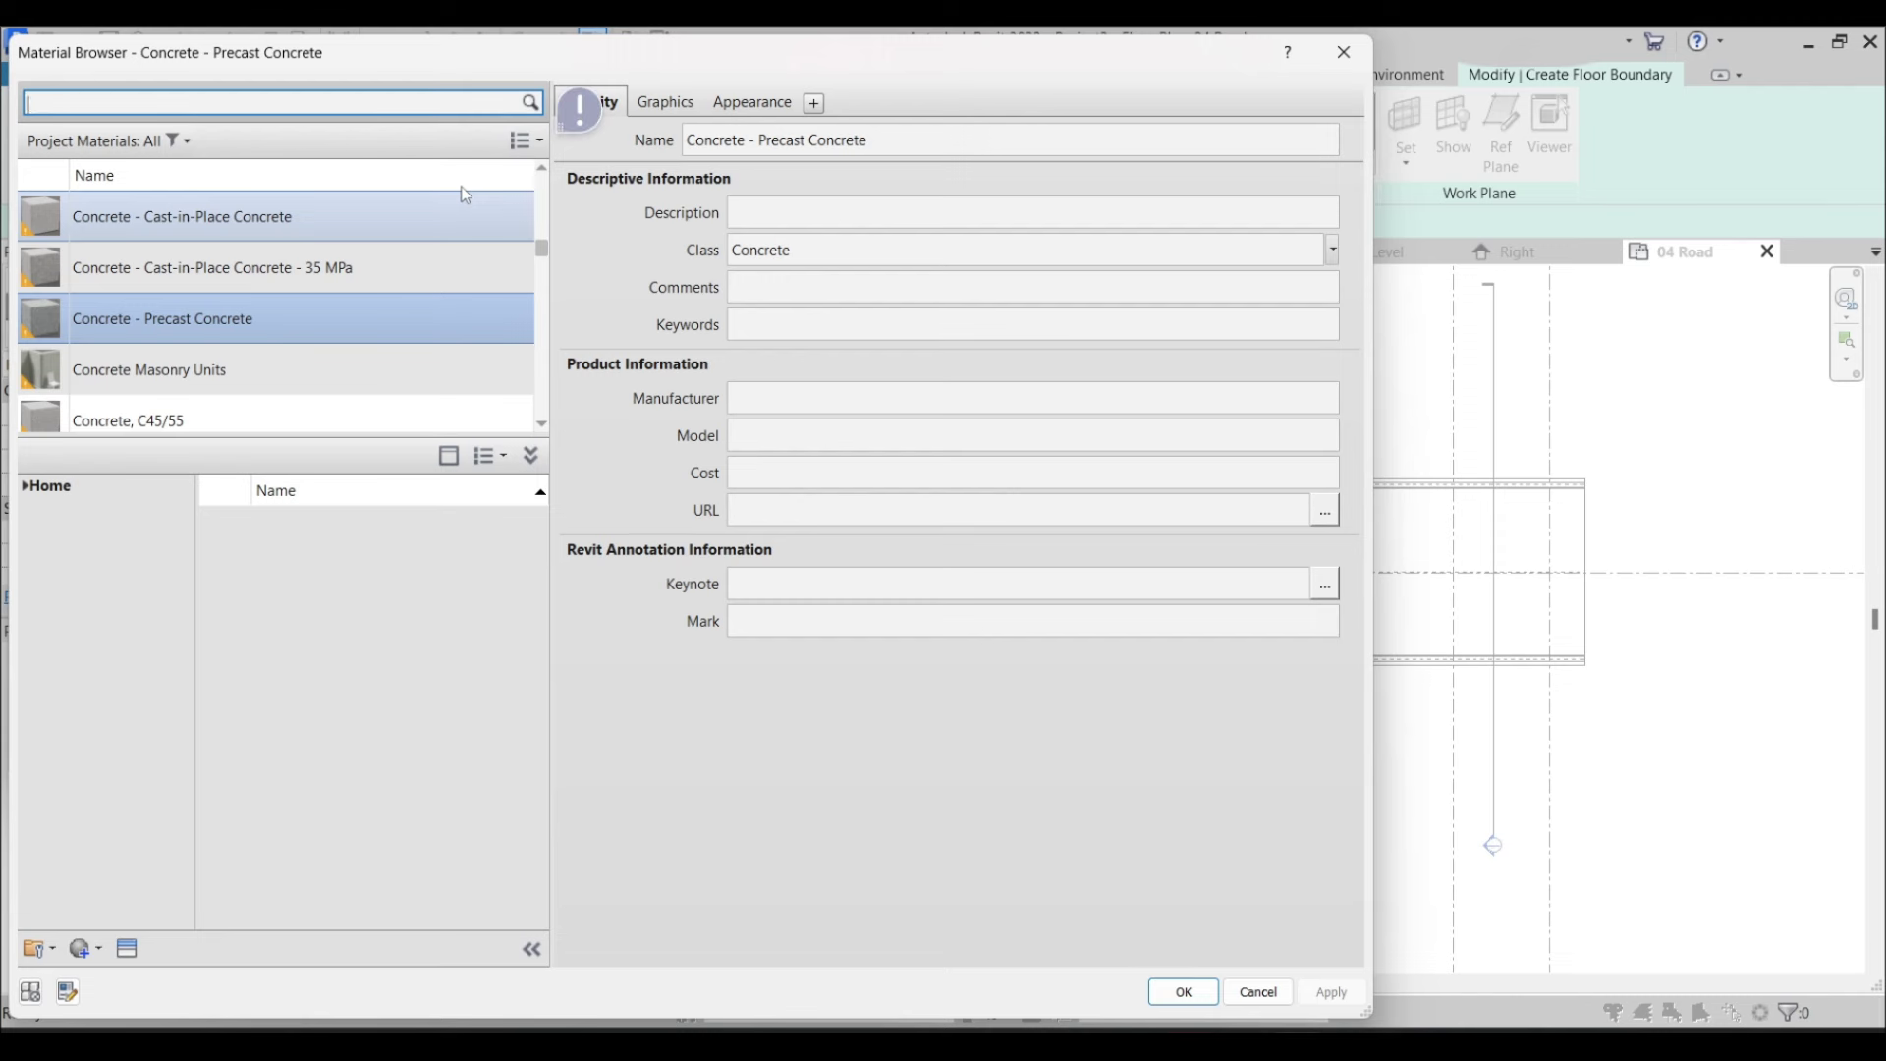
{"action": "type", "text": "asphalt"}
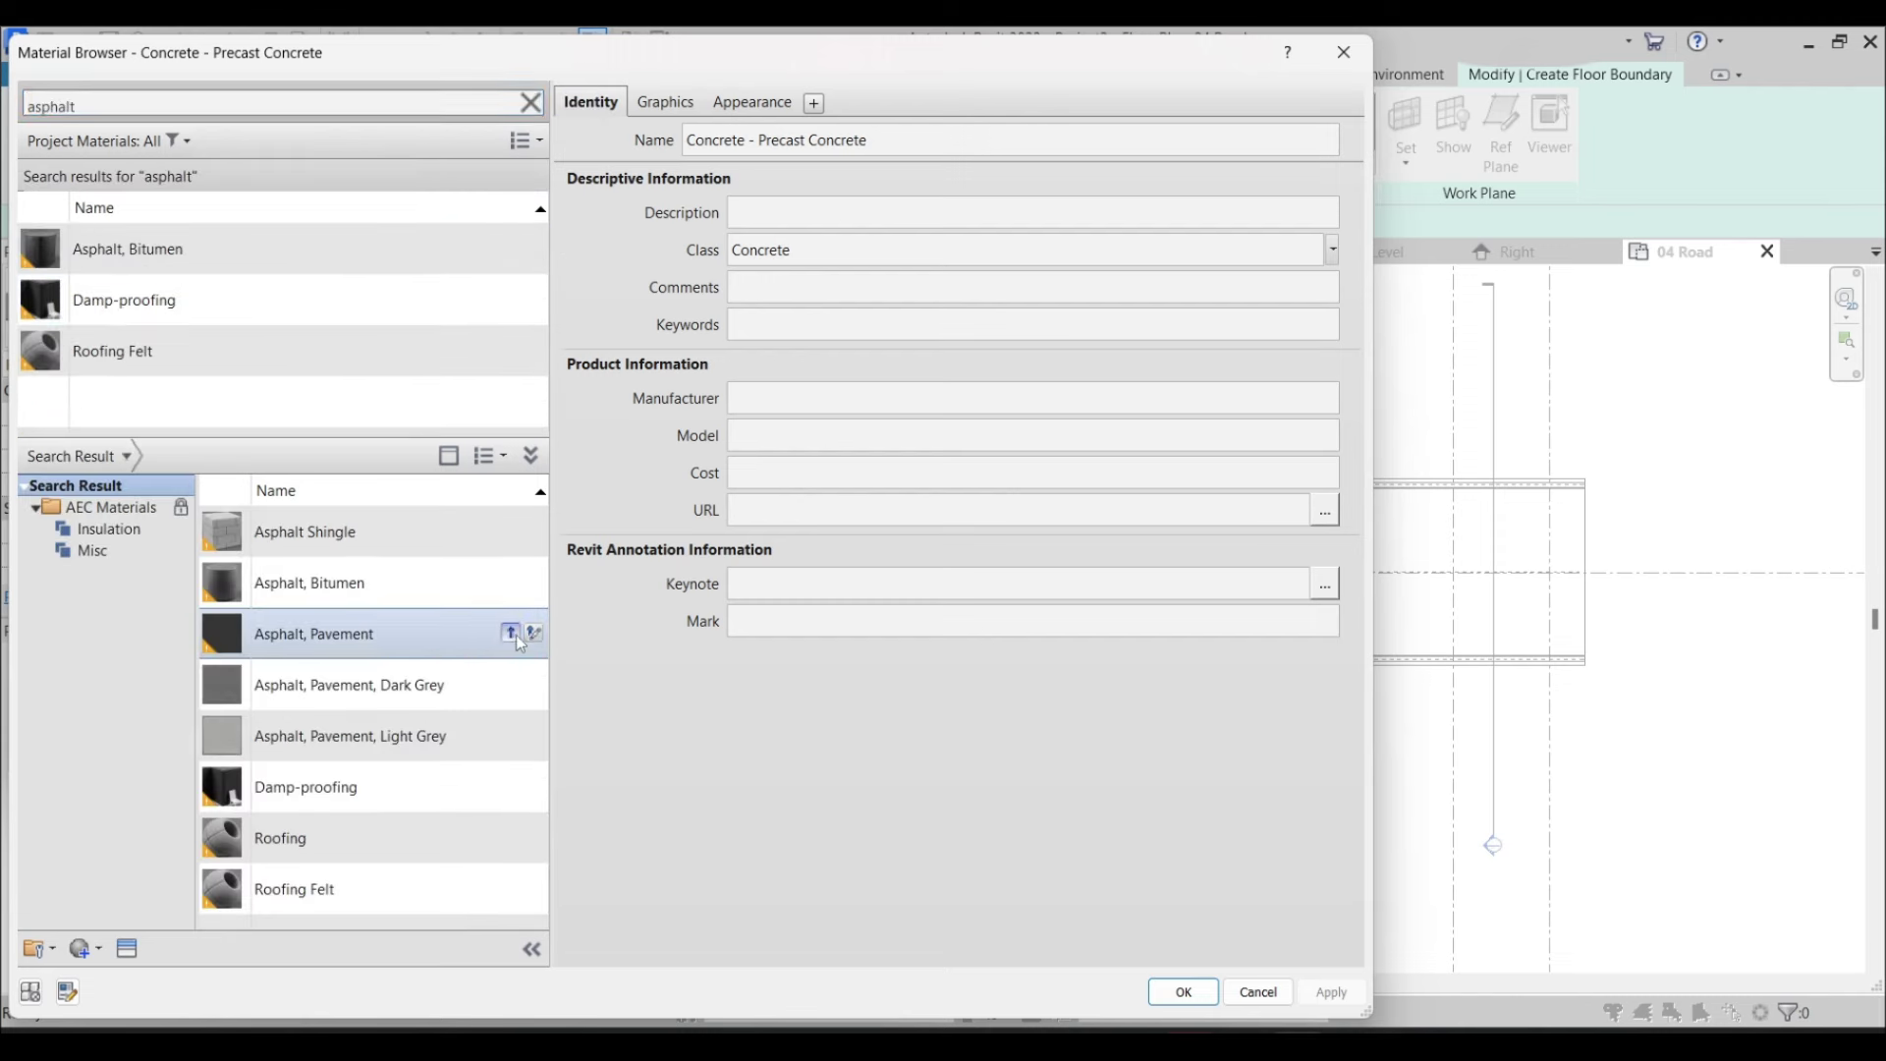
{"action": "left_click", "coordinate": [511, 633]}
{"action": "double_click", "coordinate": [414, 306]}
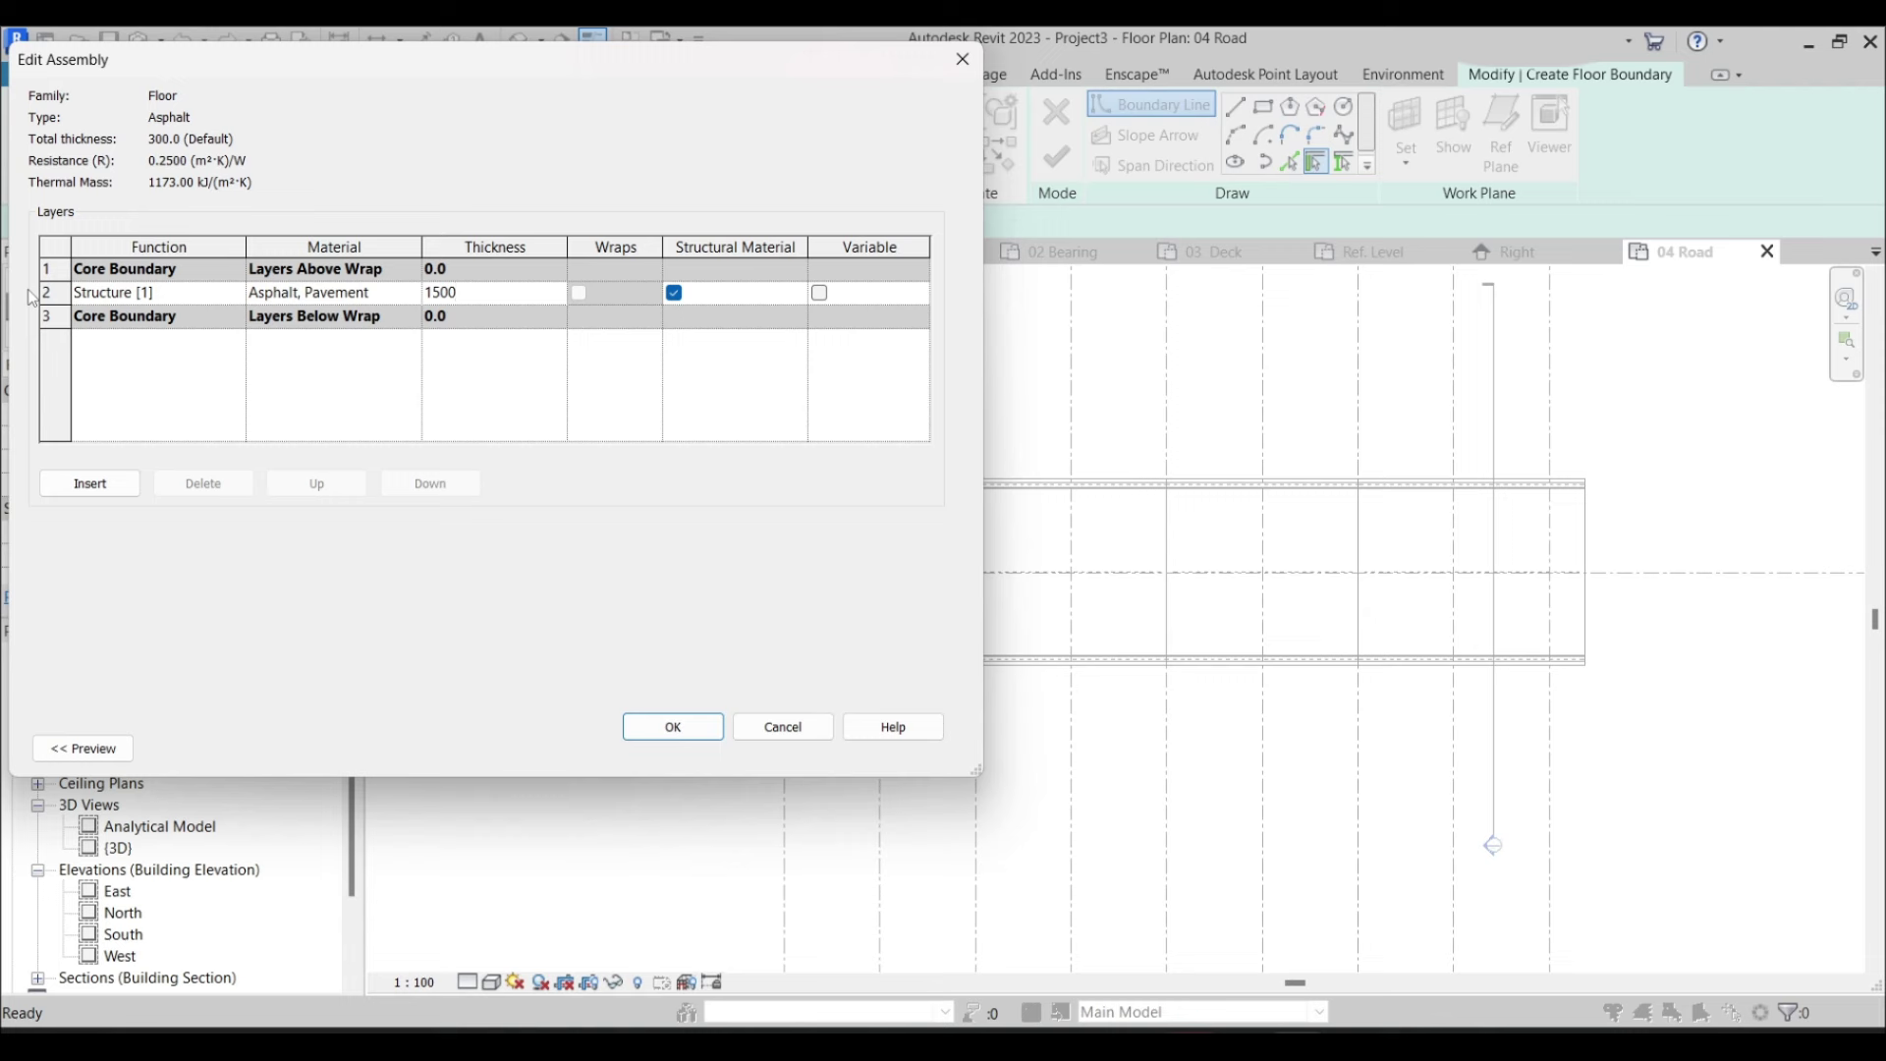
{"action": "left_click", "coordinate": [714, 725]}
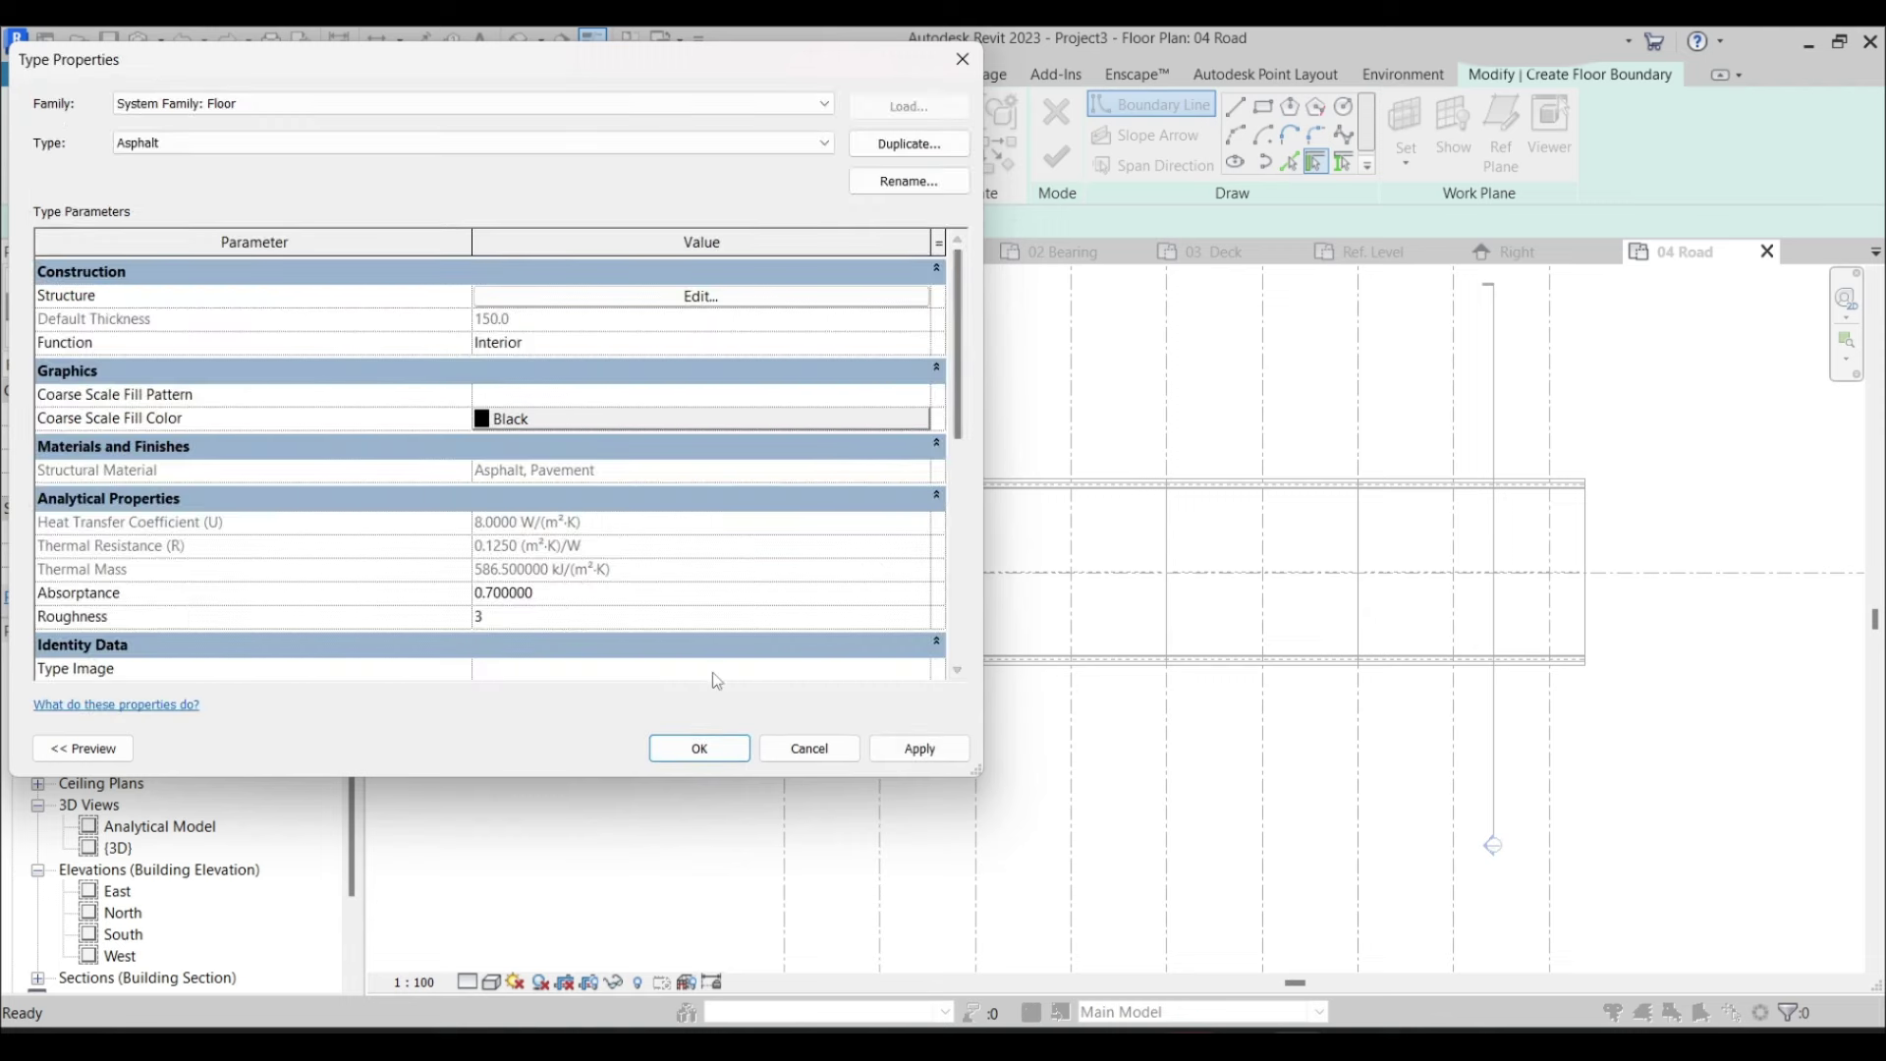
{"action": "left_click", "coordinate": [700, 749]}
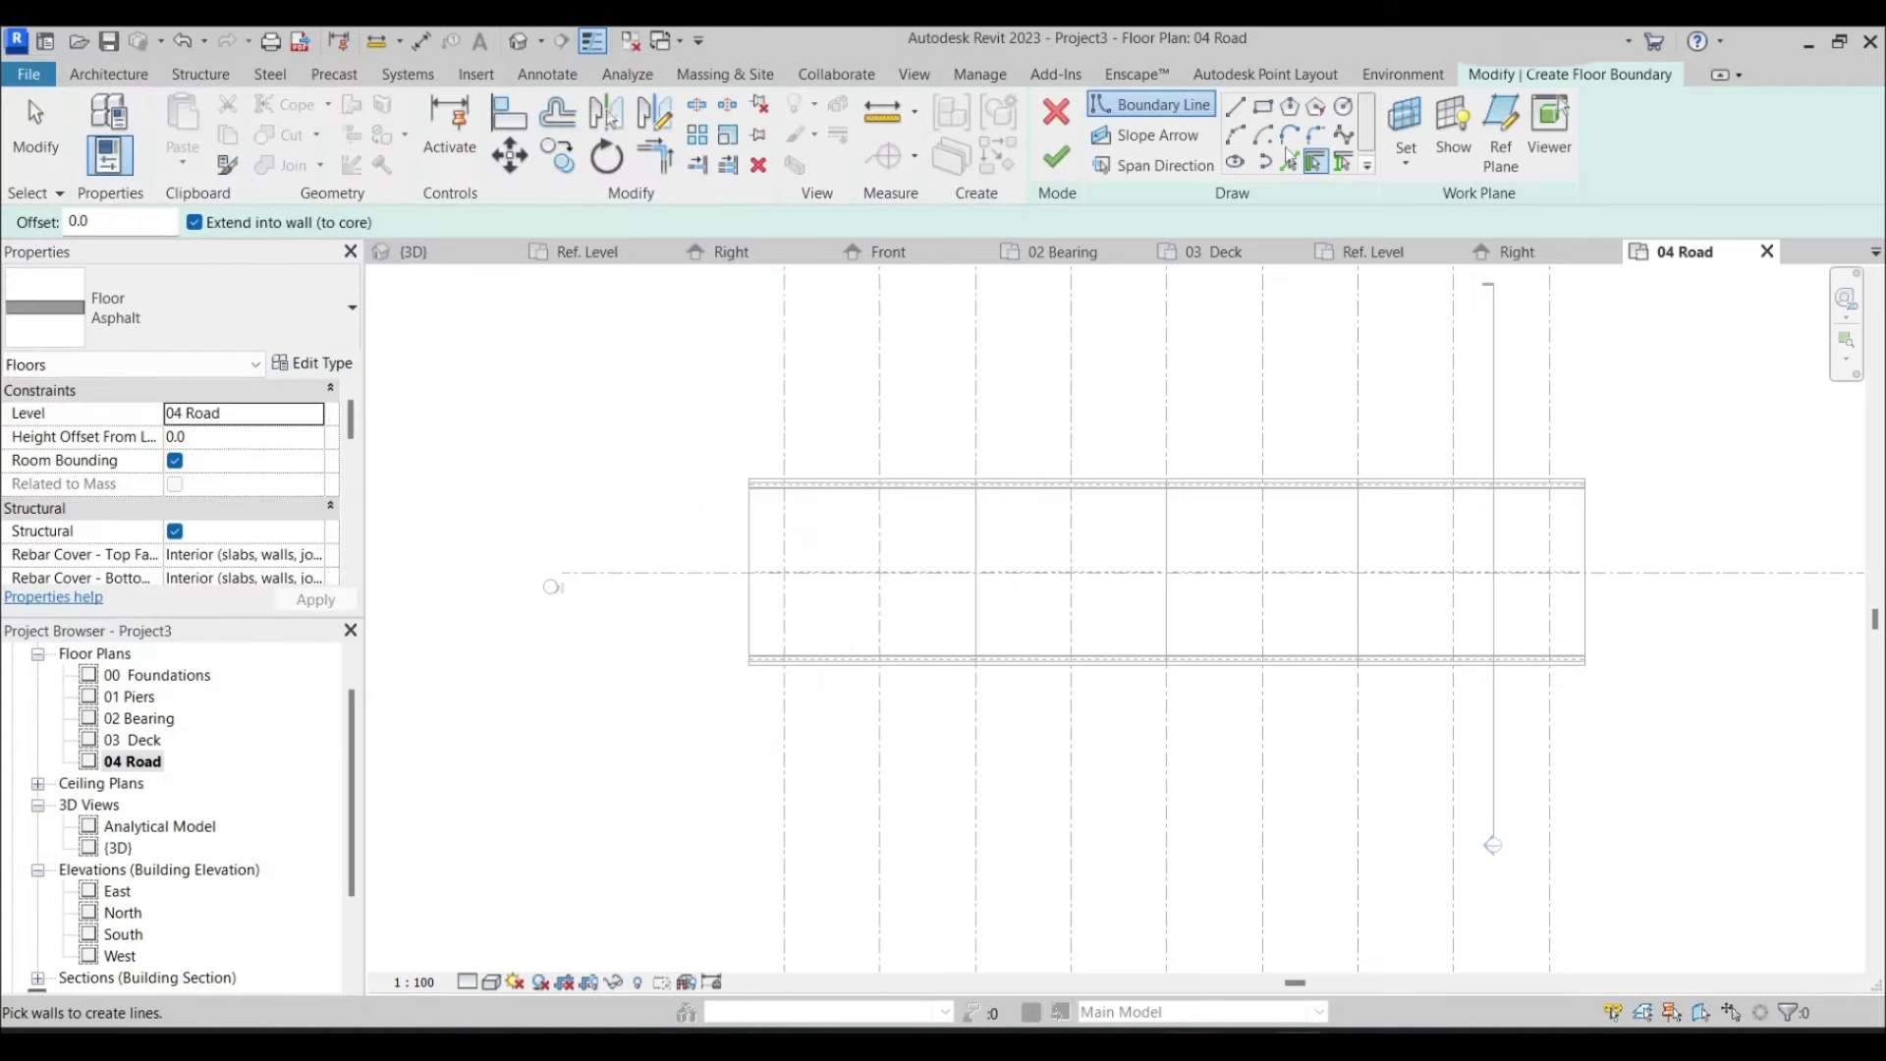
Sketch a rectangular Asphalt slab spanning the whole deck, finish it, and view the bridge in 3D
{"action": "left_click", "coordinate": [1262, 108]}
{"action": "left_click", "coordinate": [749, 480]}
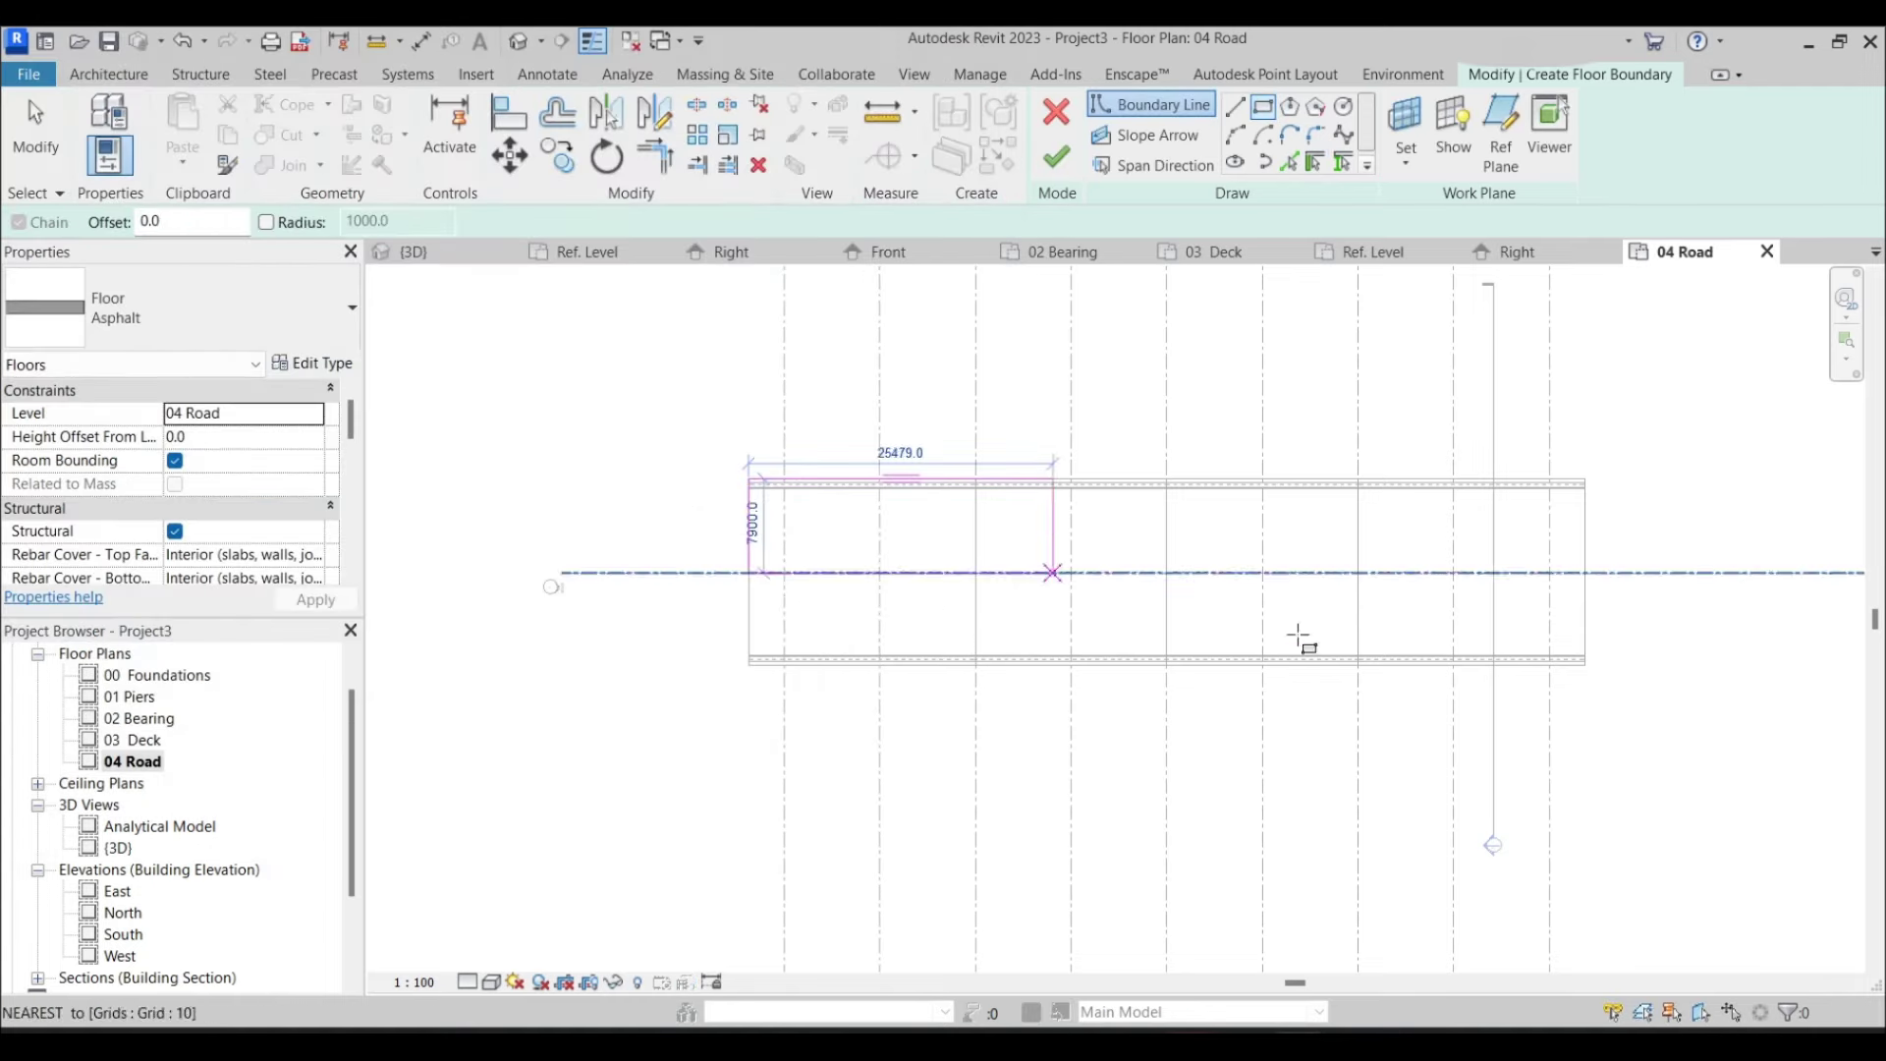
{"action": "scroll", "coordinate": [1599, 700], "scroll_direction": "up", "scroll_amount": 3}
{"action": "left_click", "coordinate": [1579, 639]}
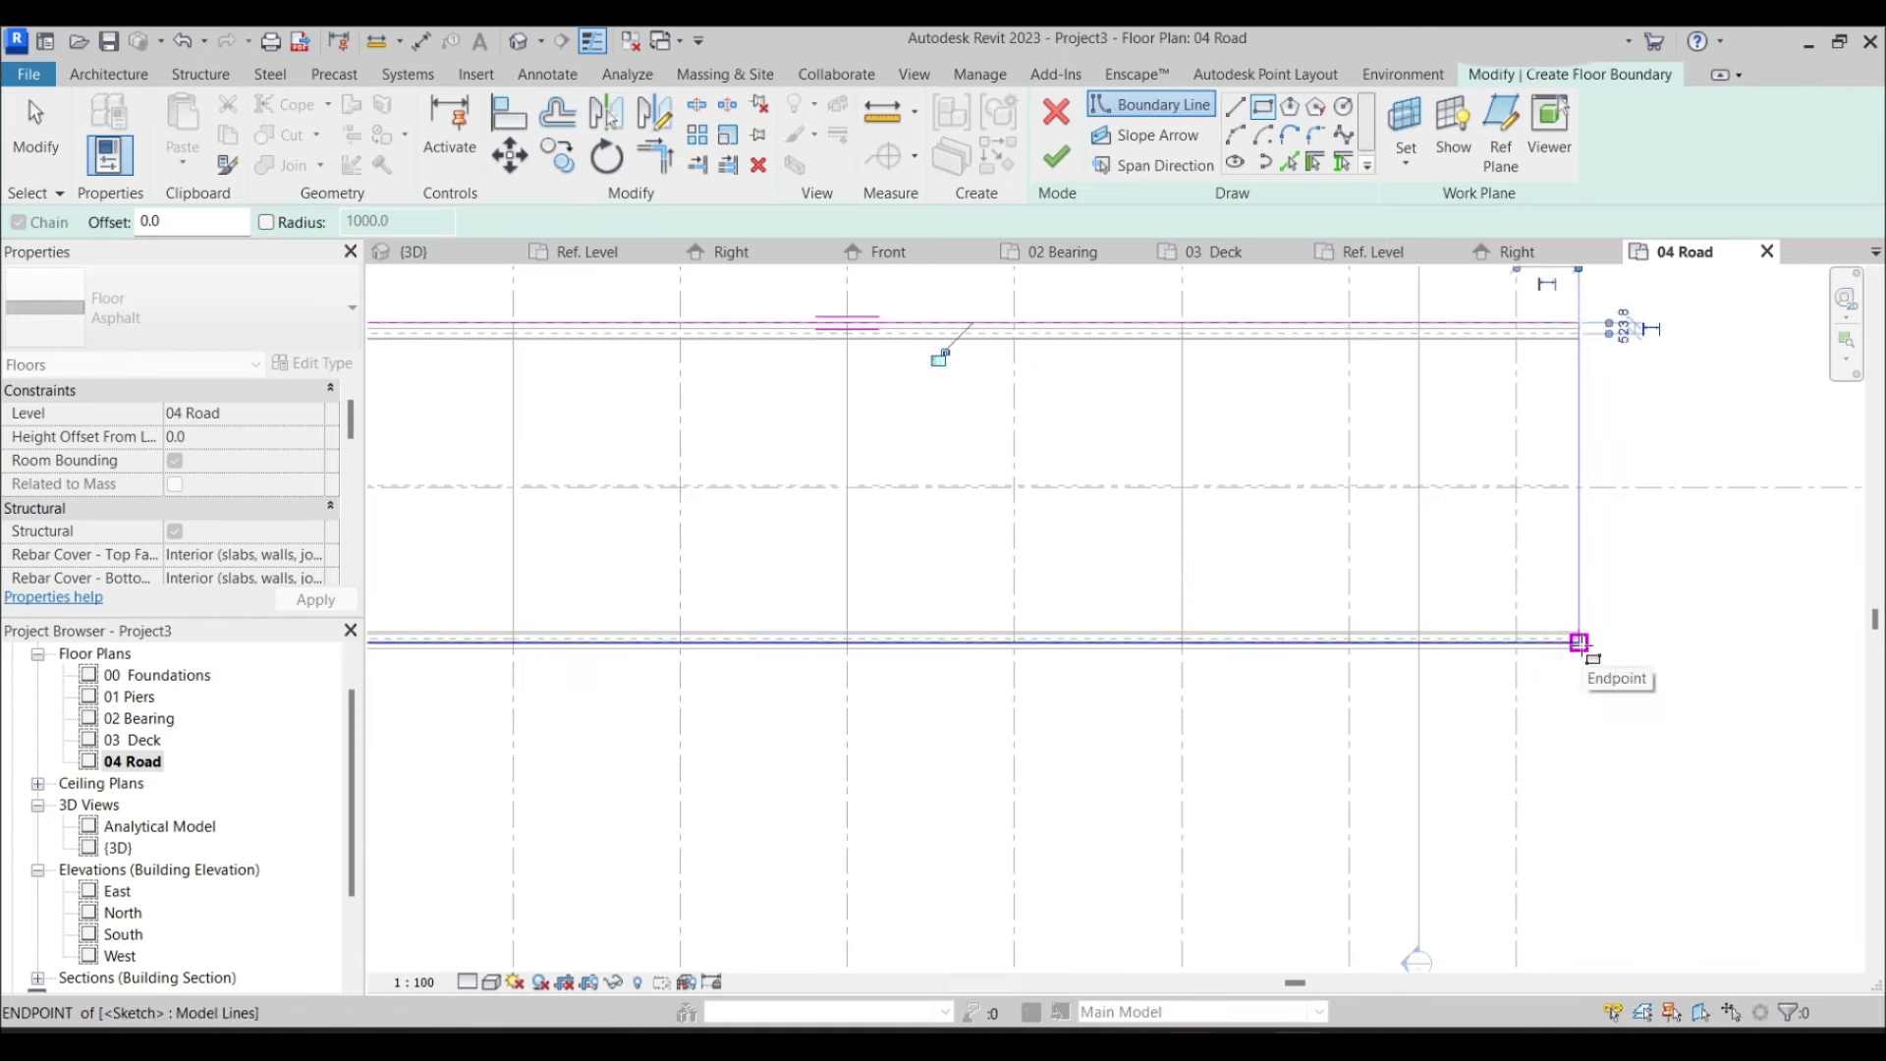
{"action": "left_click", "coordinate": [1067, 171]}
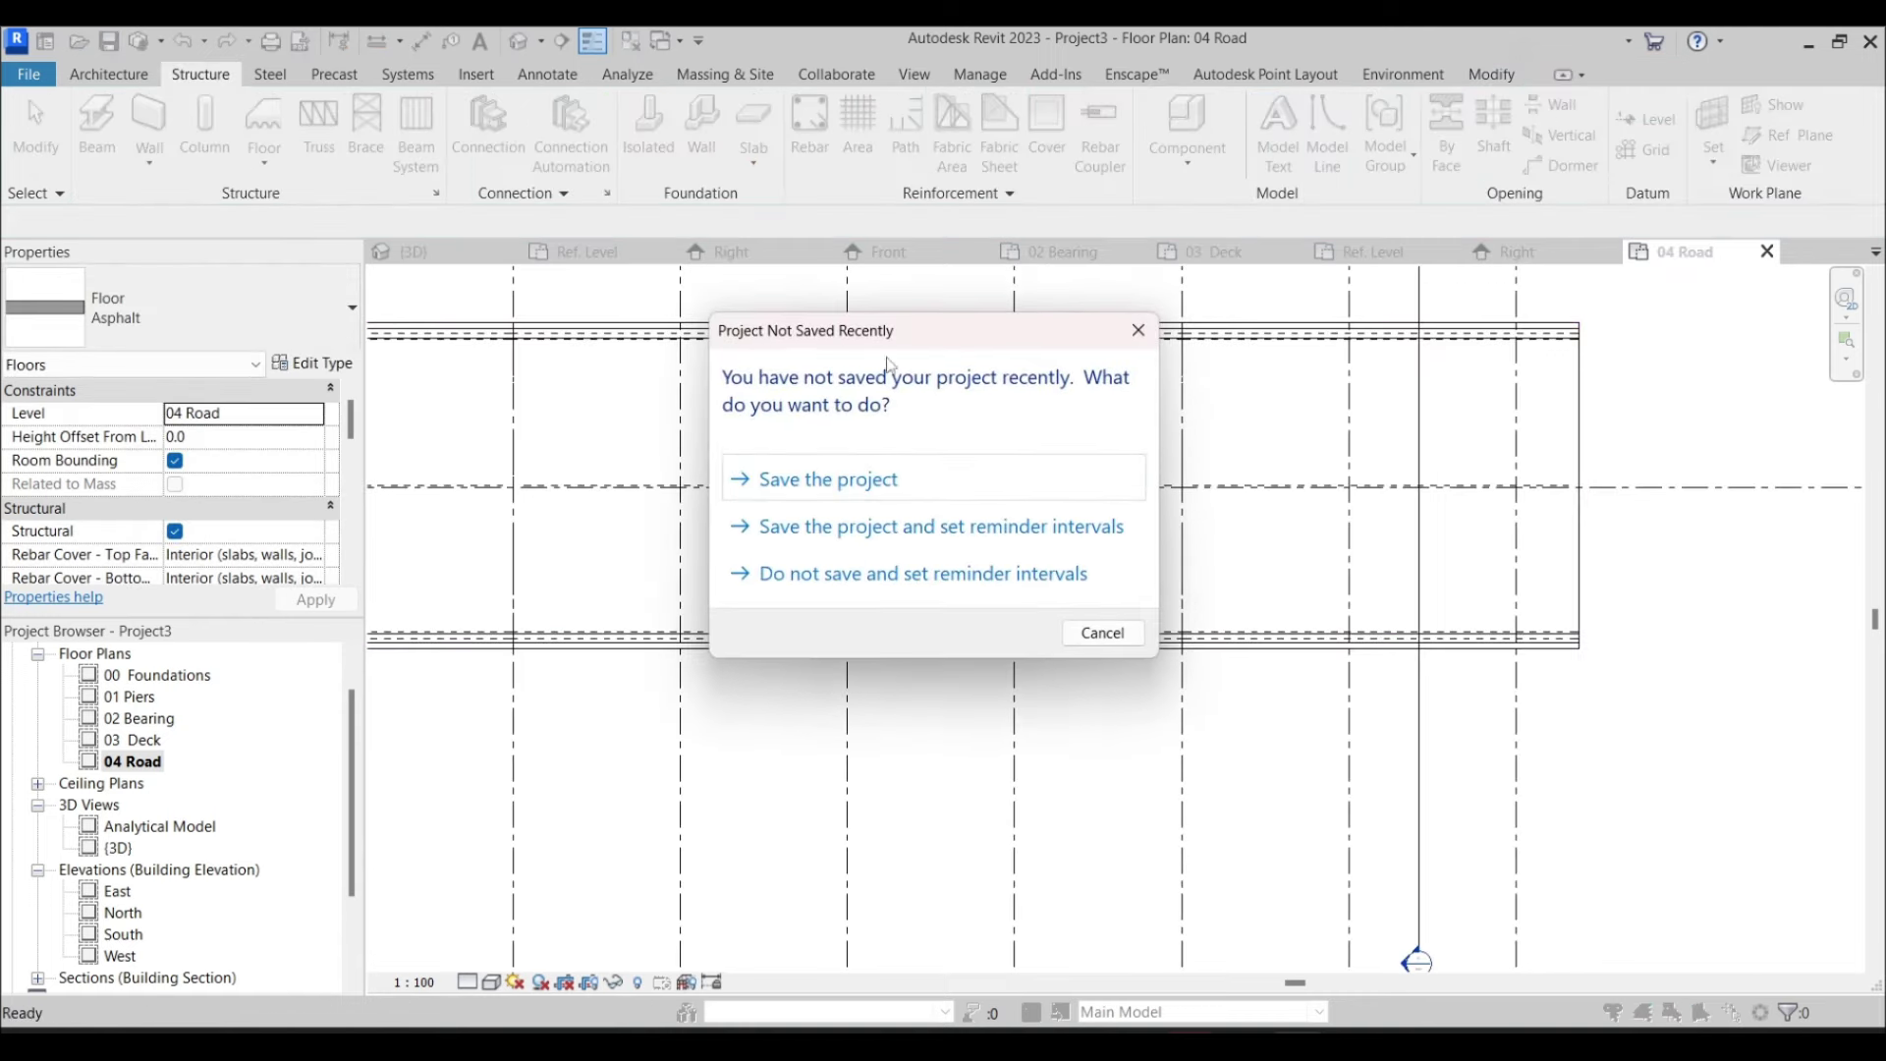
{"action": "left_click", "coordinate": [1102, 634]}
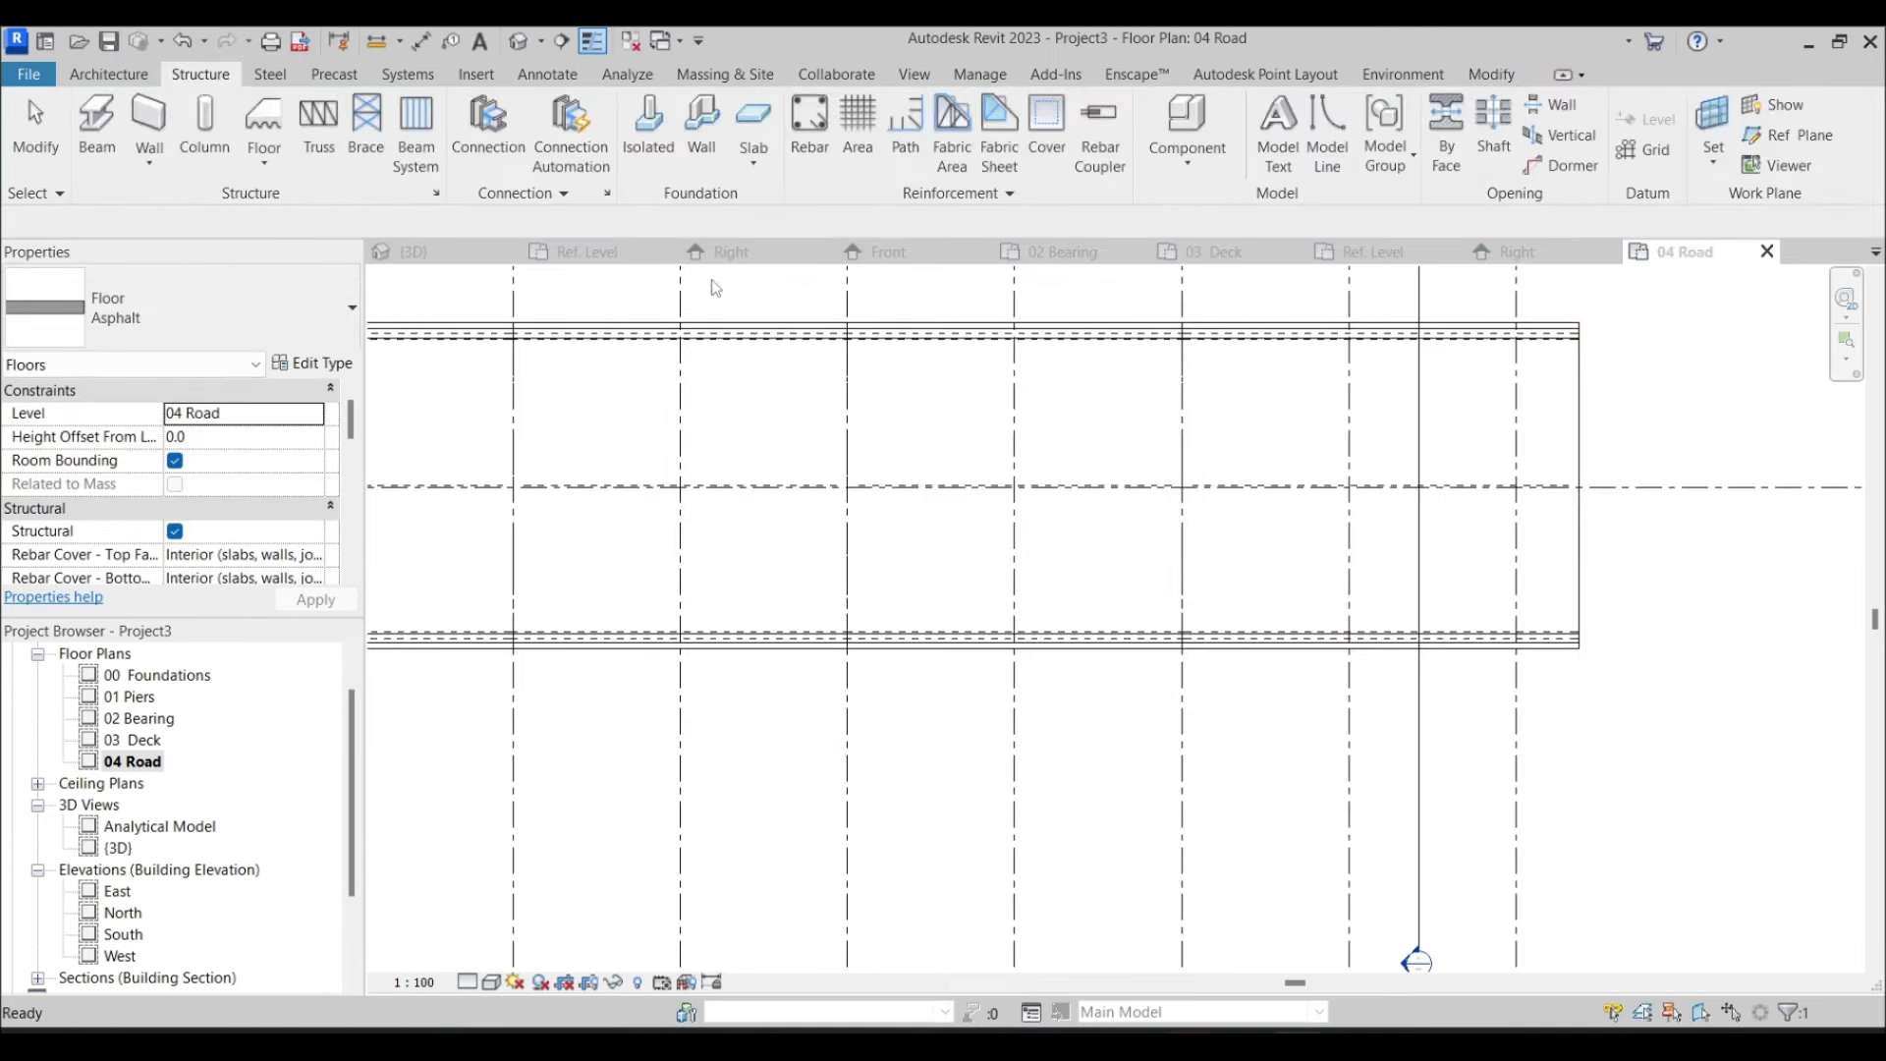
{"action": "left_click", "coordinate": [561, 41]}
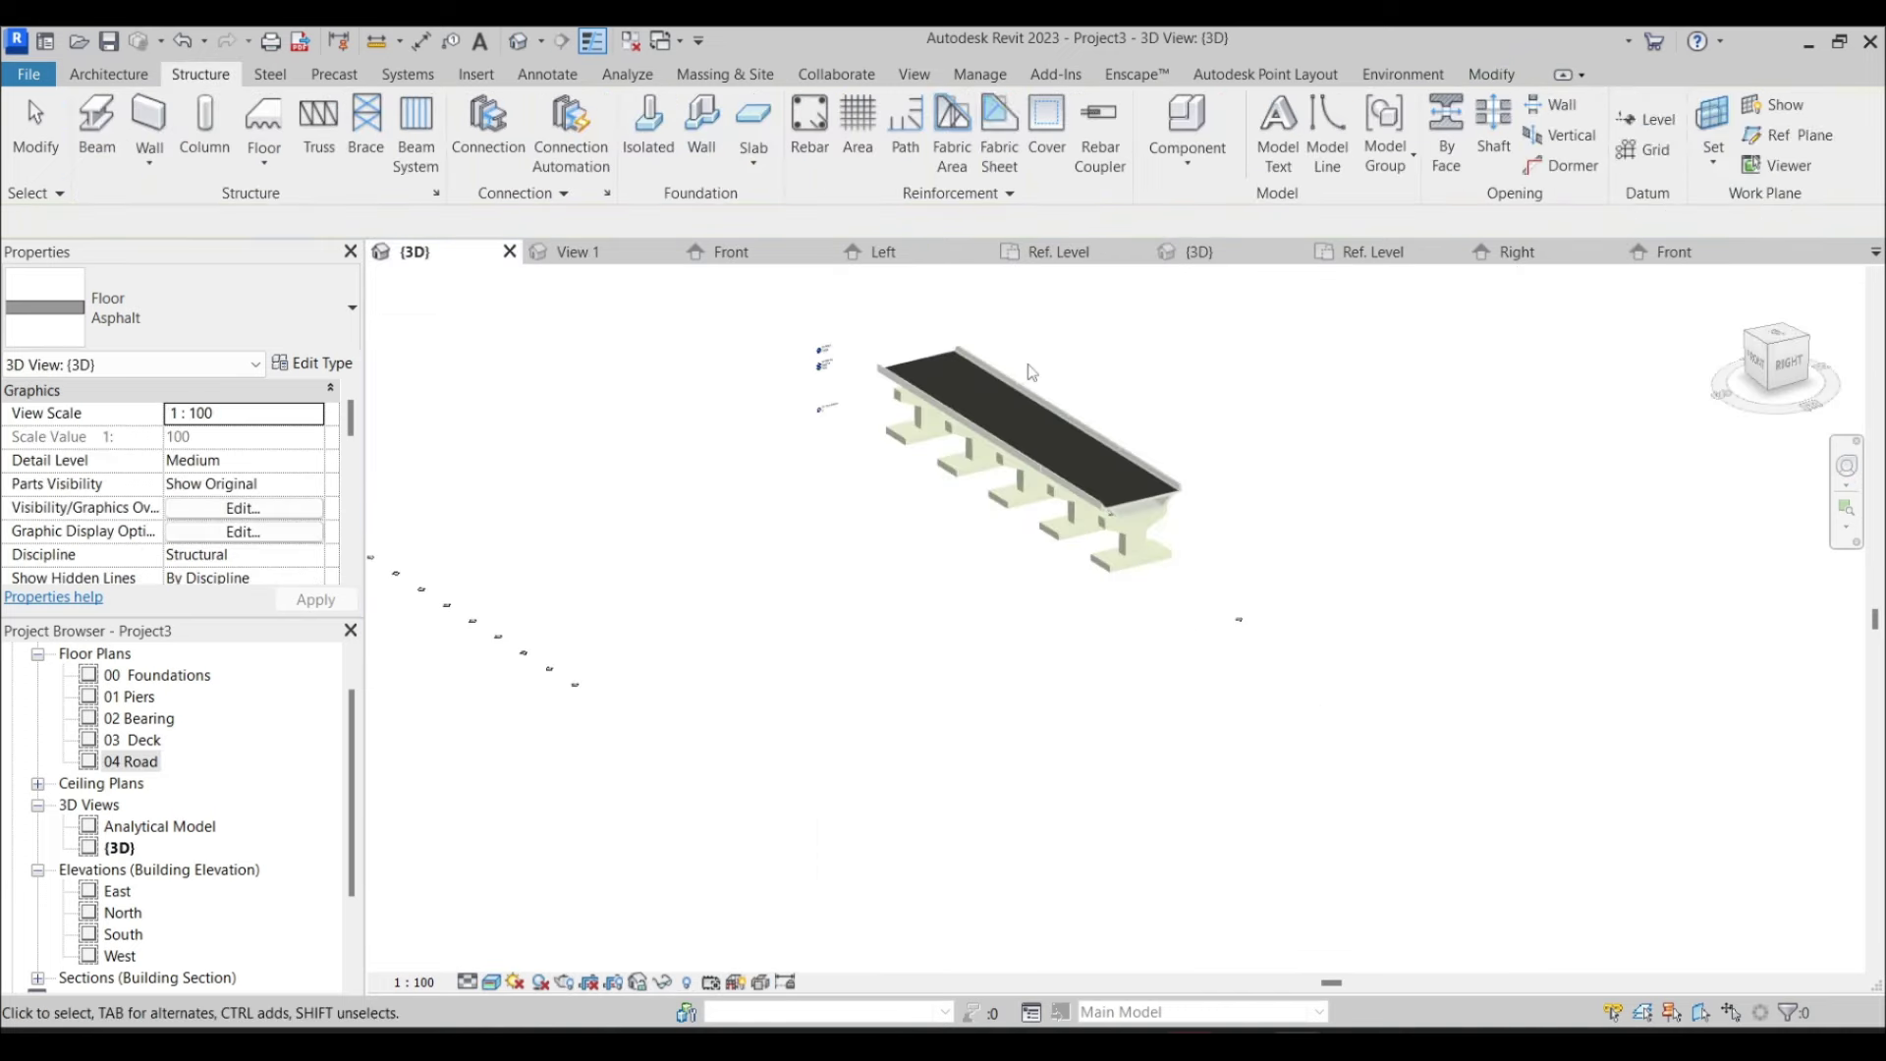
{"action": "scroll", "coordinate": [1094, 543], "scroll_direction": "up", "scroll_amount": 5}
{"action": "middle_click_drag", "start_coordinate": [1145, 511], "coordinate": [1131, 734], "text": "shift"}
{"action": "scroll", "coordinate": [1164, 585], "scroll_direction": "up", "scroll_amount": 3}
{"action": "middle_click_drag", "start_coordinate": [1122, 913], "coordinate": [1306, 934]}
{"action": "middle_click_drag", "start_coordinate": [1267, 780], "coordinate": [1440, 696]}
{"action": "scroll", "coordinate": [1451, 692], "scroll_direction": "down", "scroll_amount": 1}
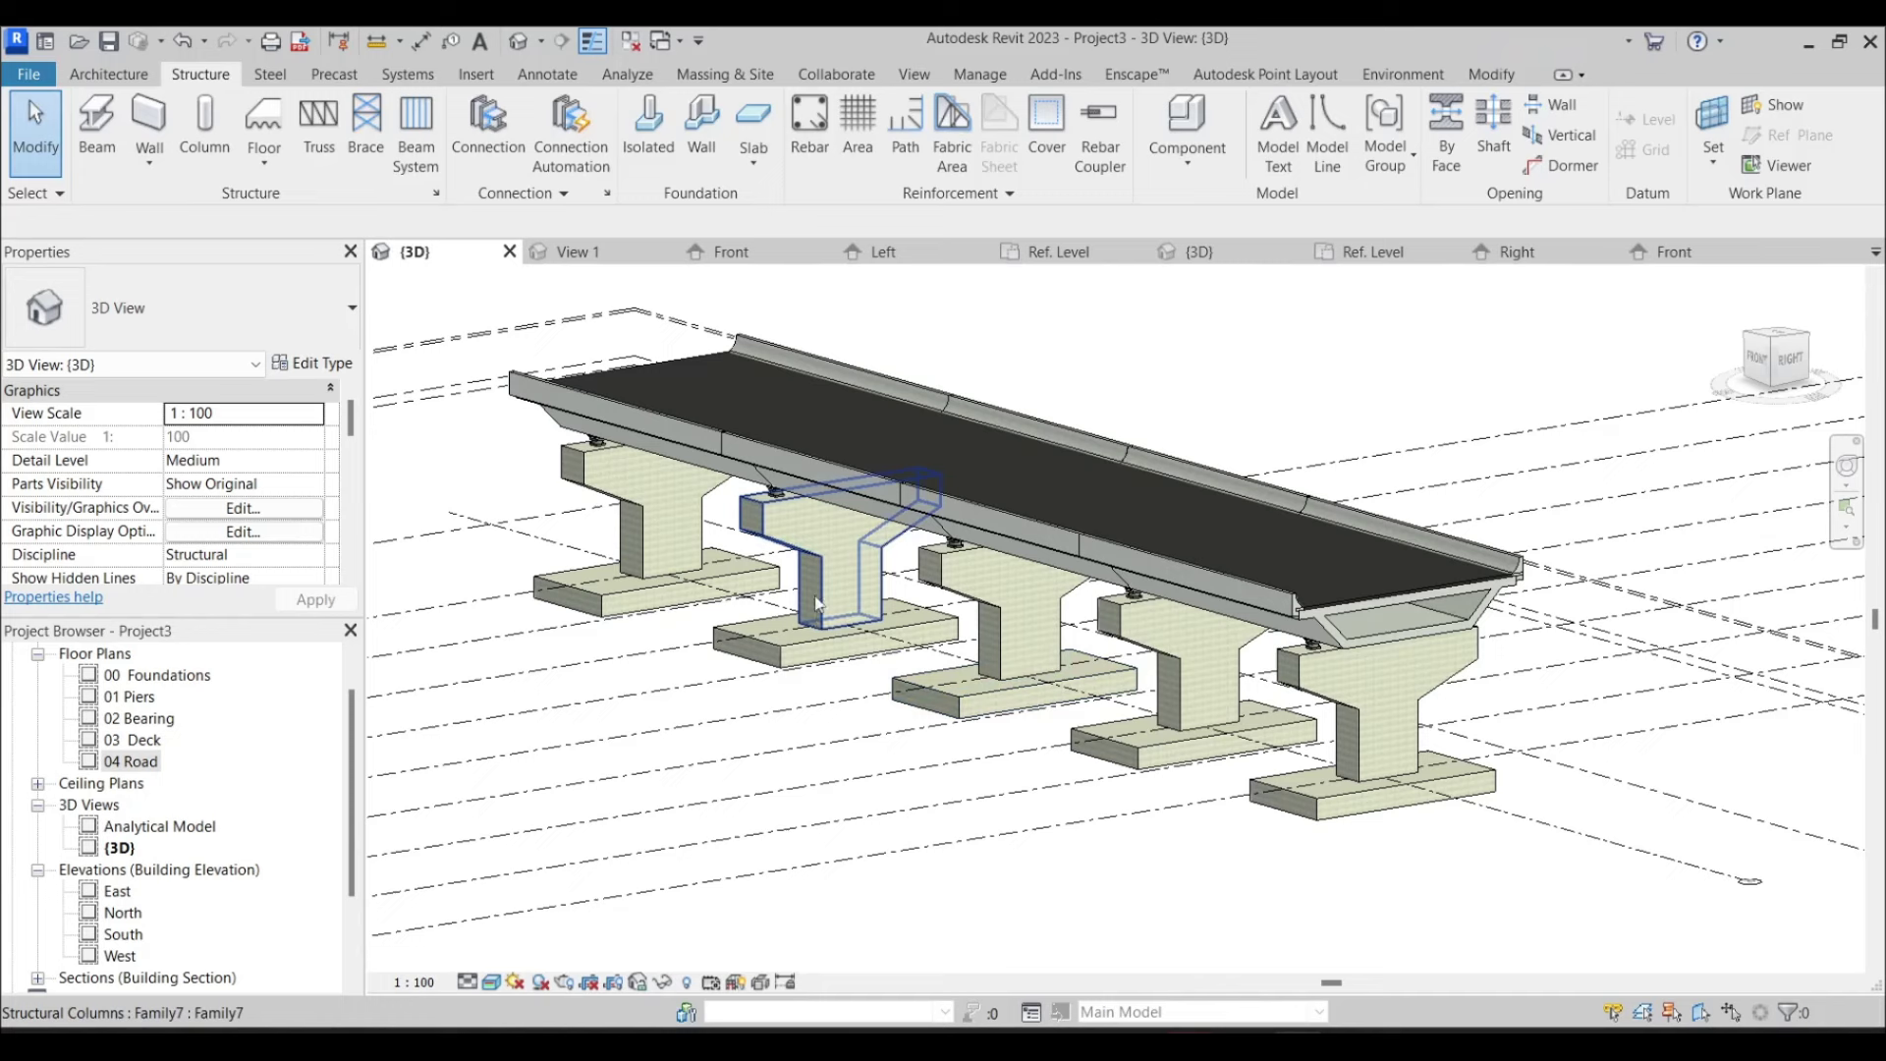
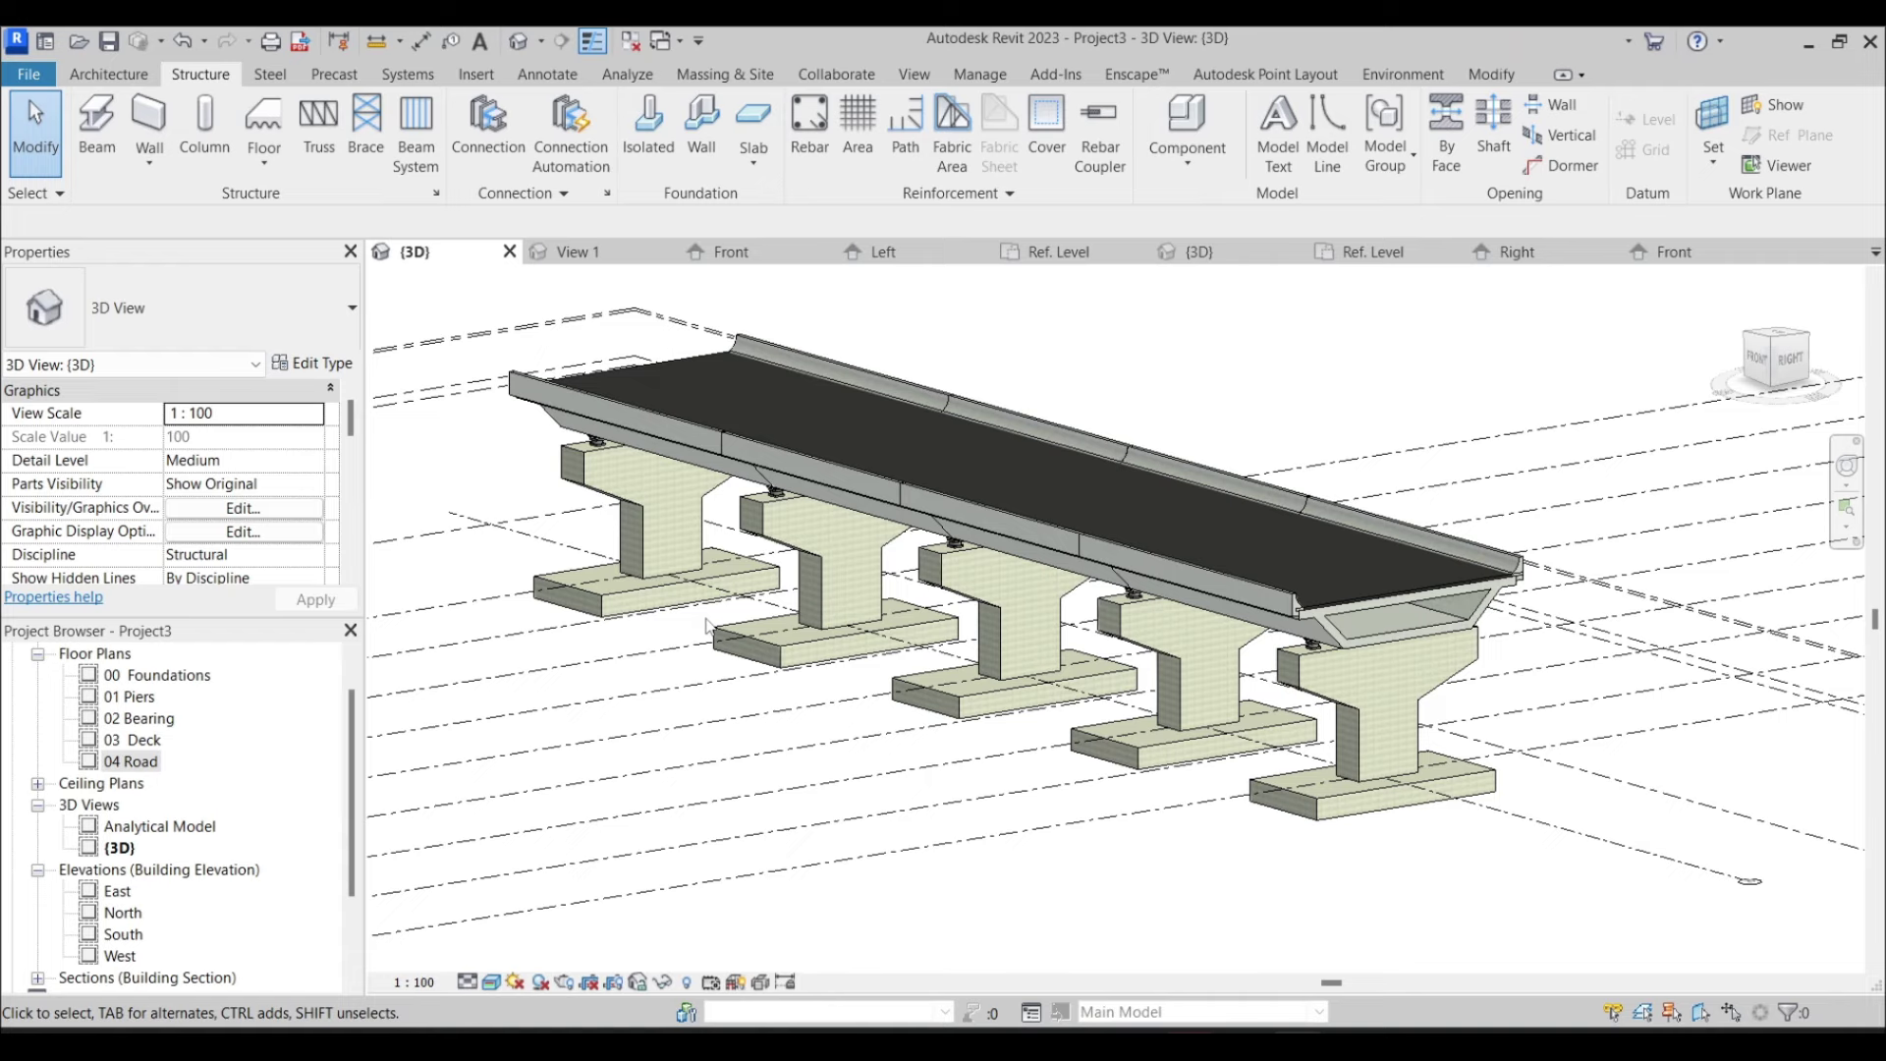
With the 03 Deck level selected, start the Isolated foundation tool from the Structure tab
{"action": "key", "text": "alt"}
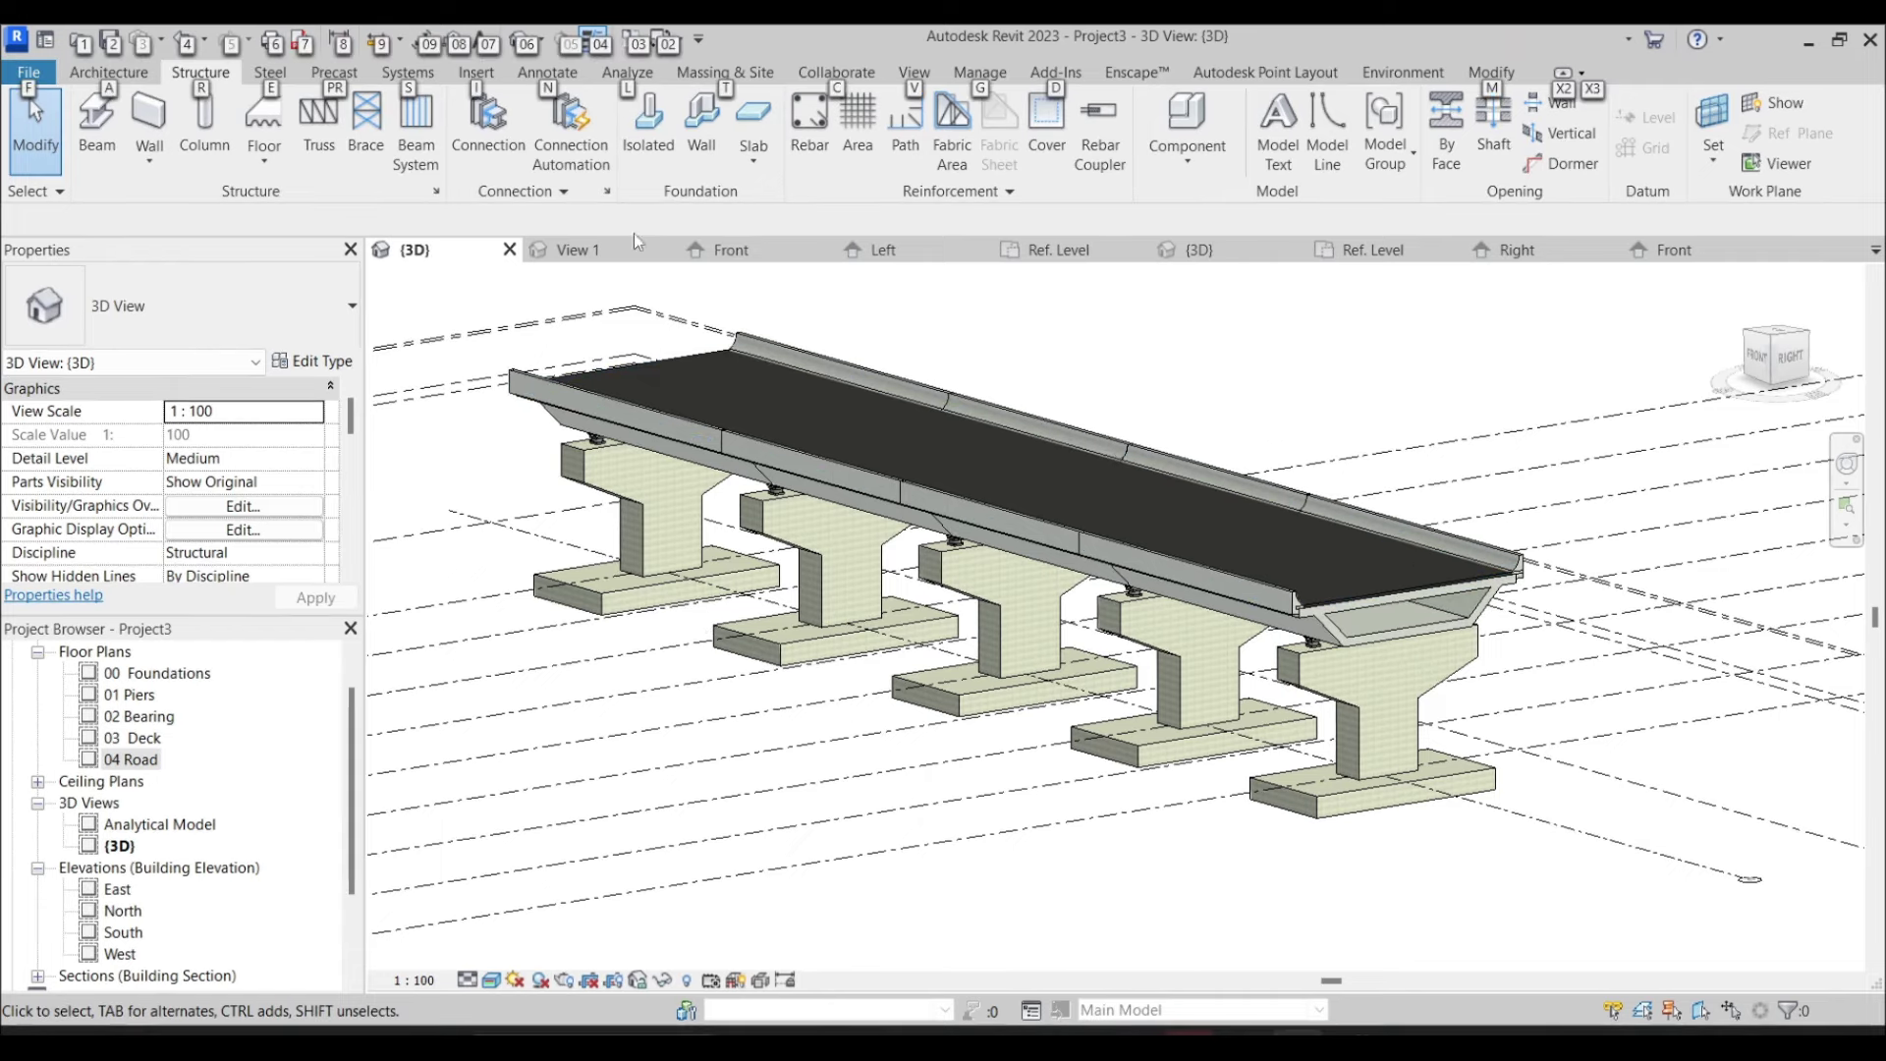
{"action": "left_click", "coordinate": [616, 309]}
{"action": "left_click", "coordinate": [133, 76]}
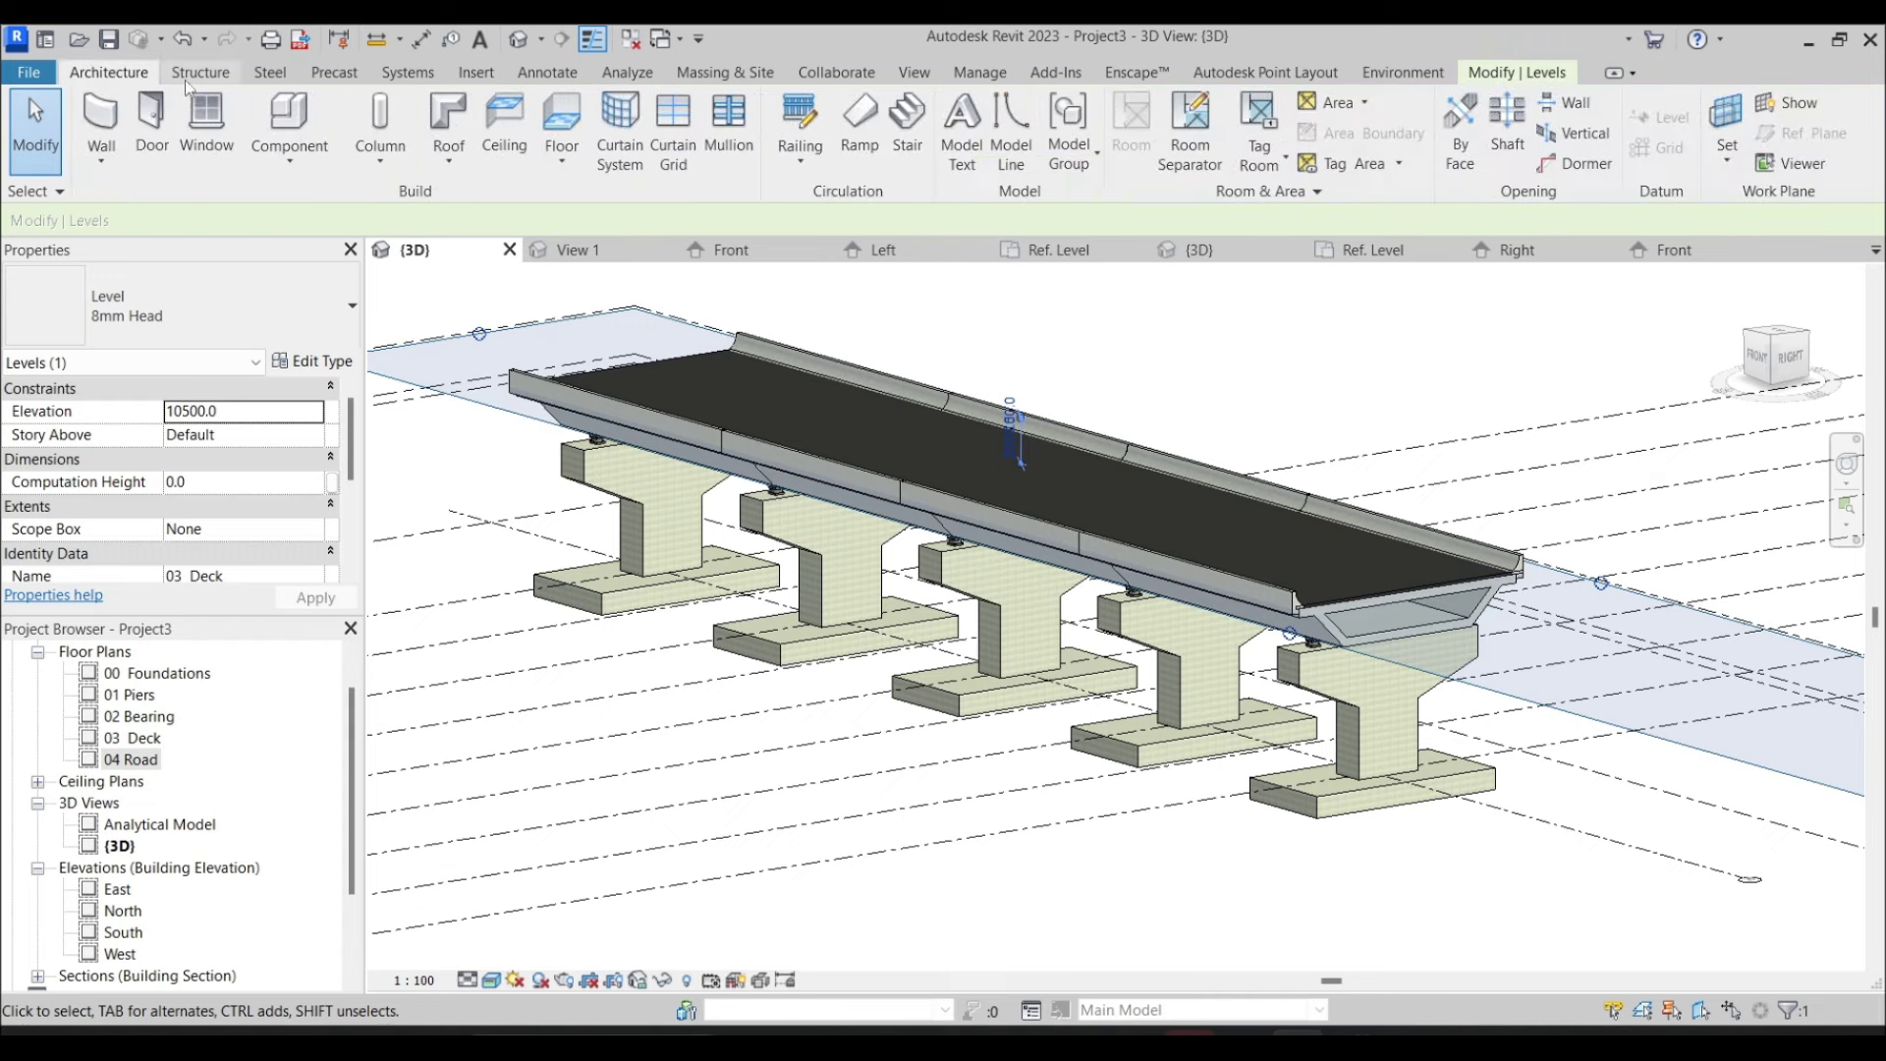
{"action": "left_click", "coordinate": [200, 75]}
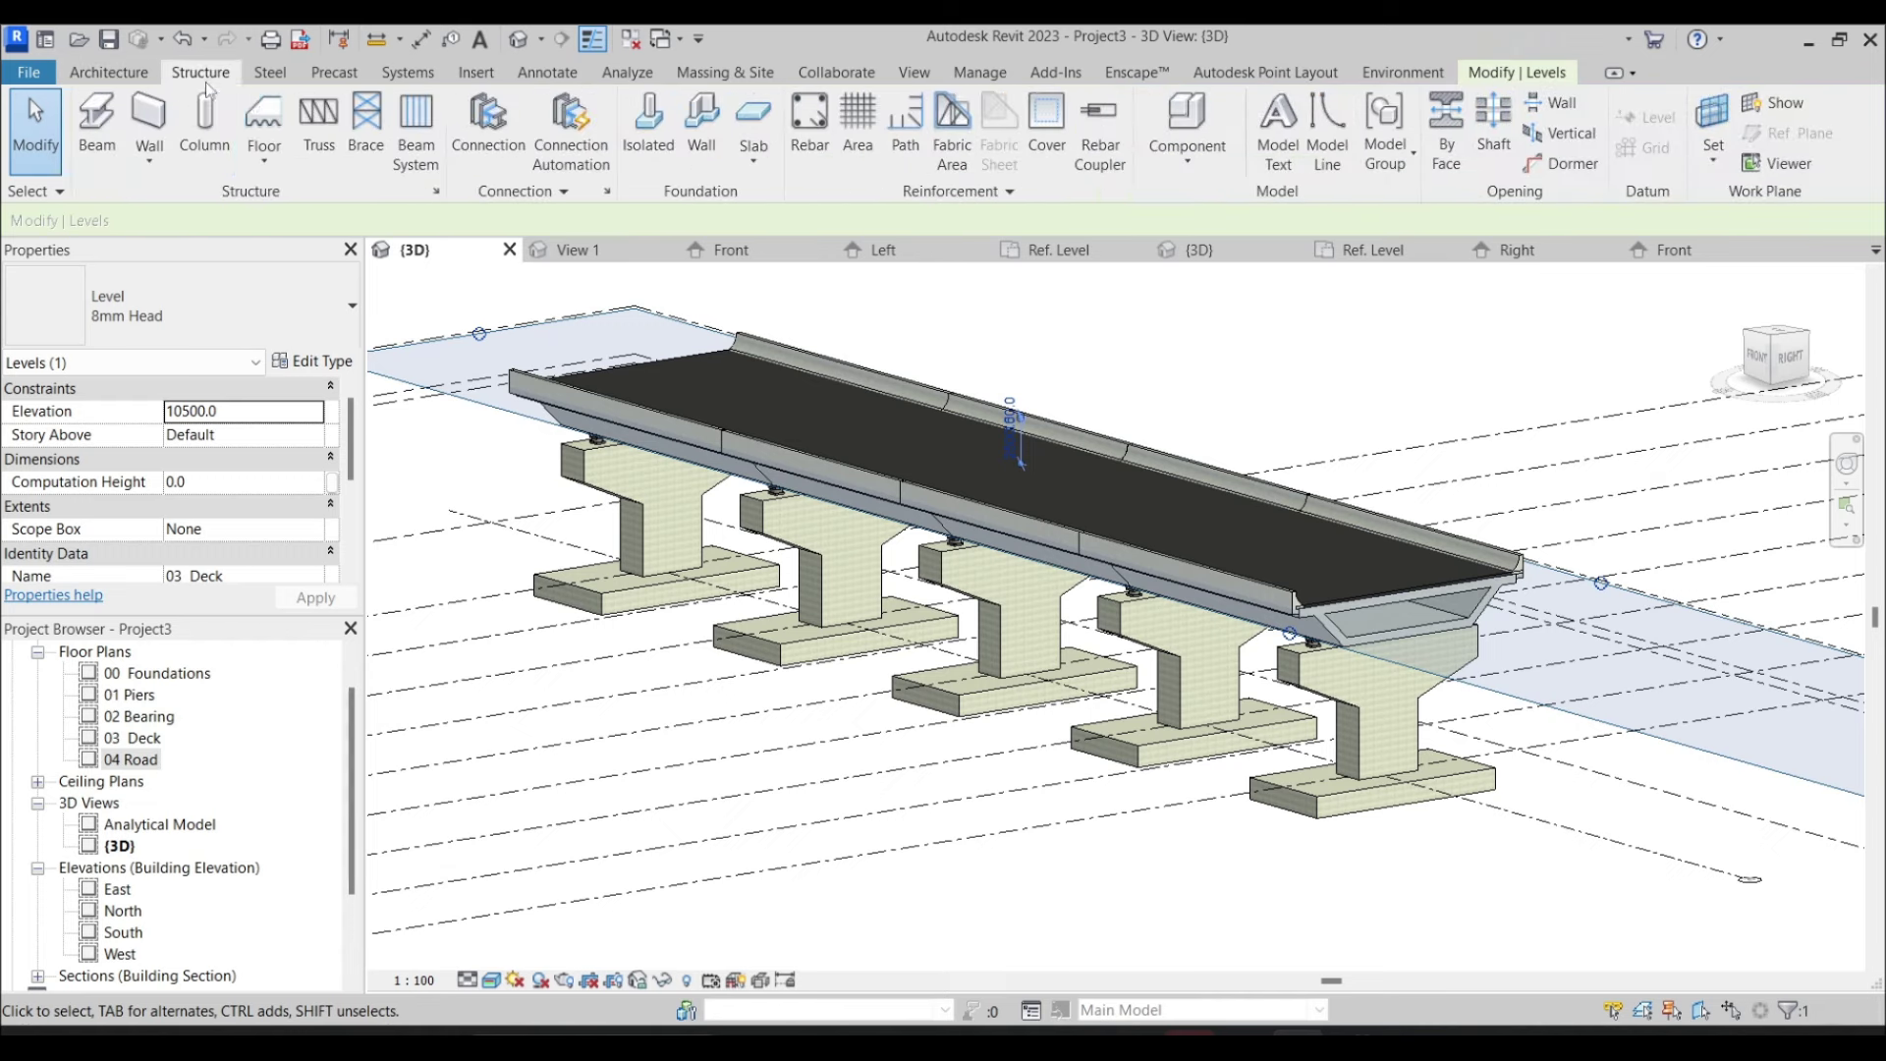
{"action": "left_click", "coordinate": [633, 148]}
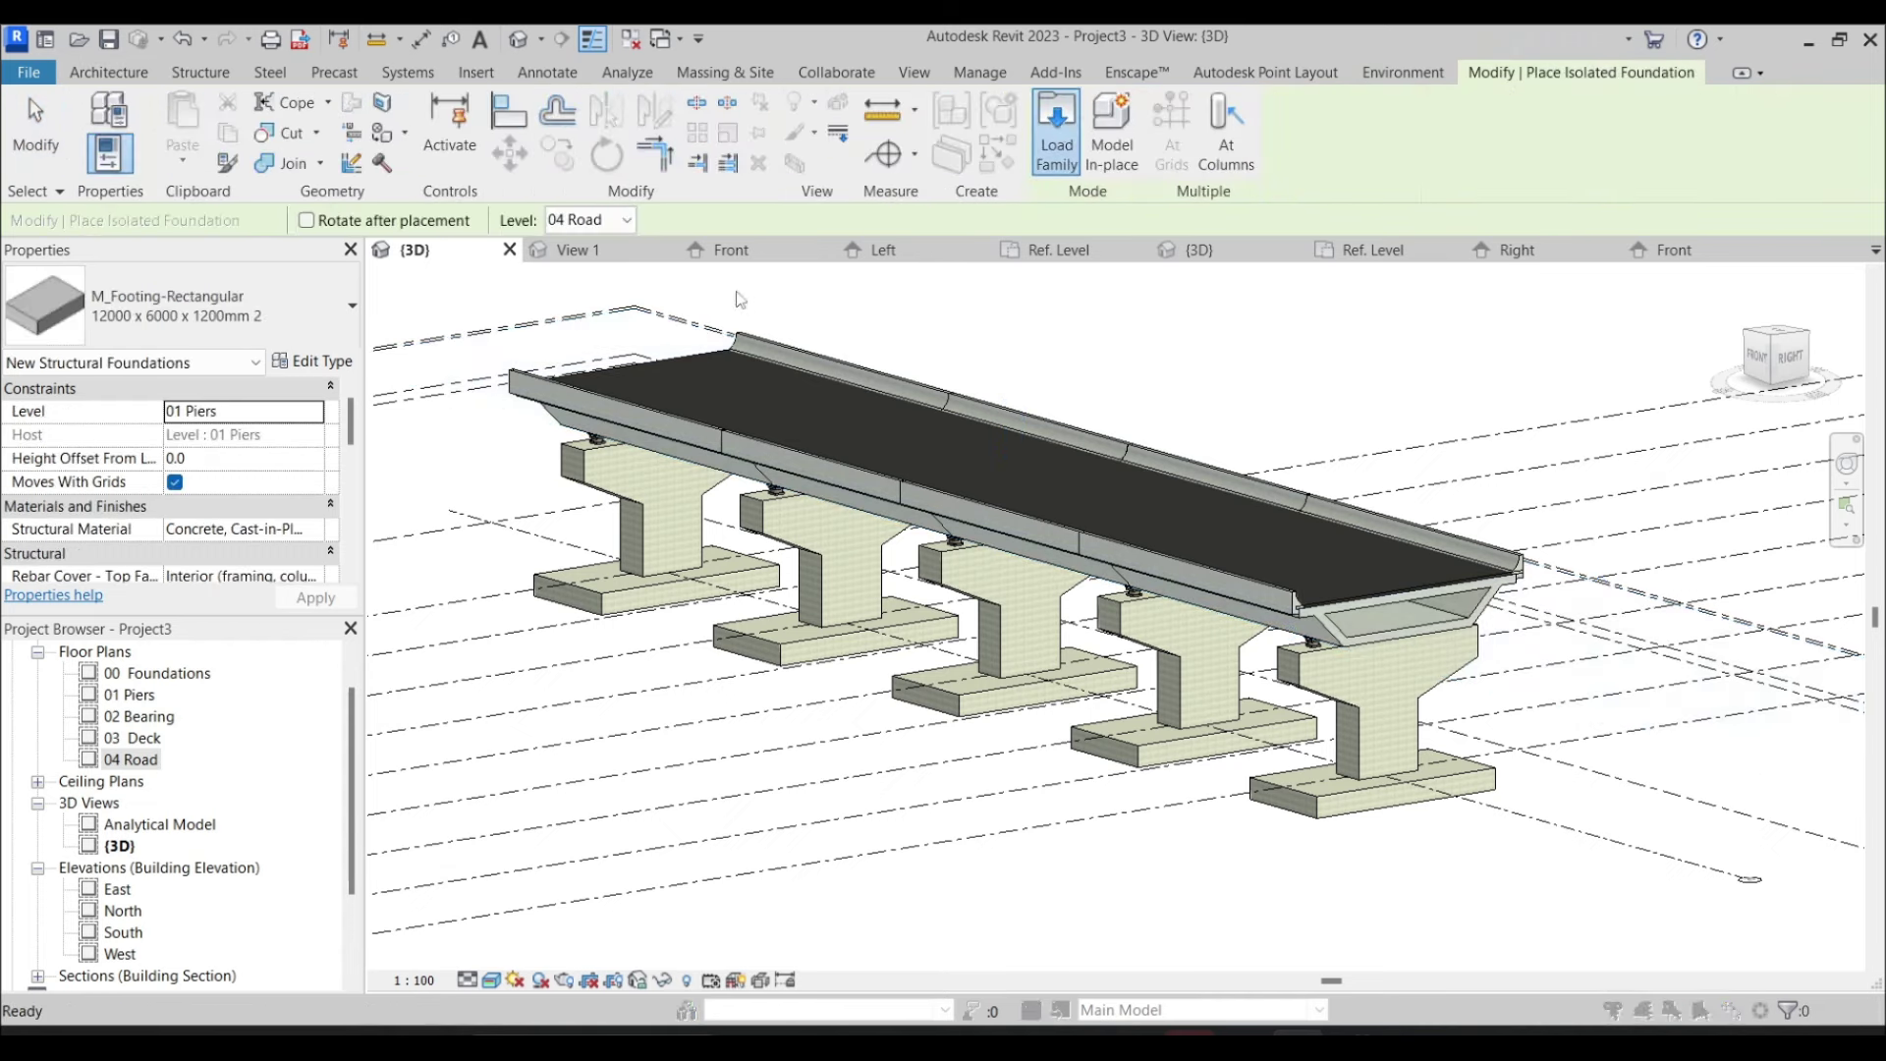
In Load Family, browse to Libraries > English > US > Structural Foundations
{"action": "left_click", "coordinate": [1058, 133]}
{"action": "scroll", "coordinate": [771, 550], "scroll_direction": "down", "scroll_amount": 7}
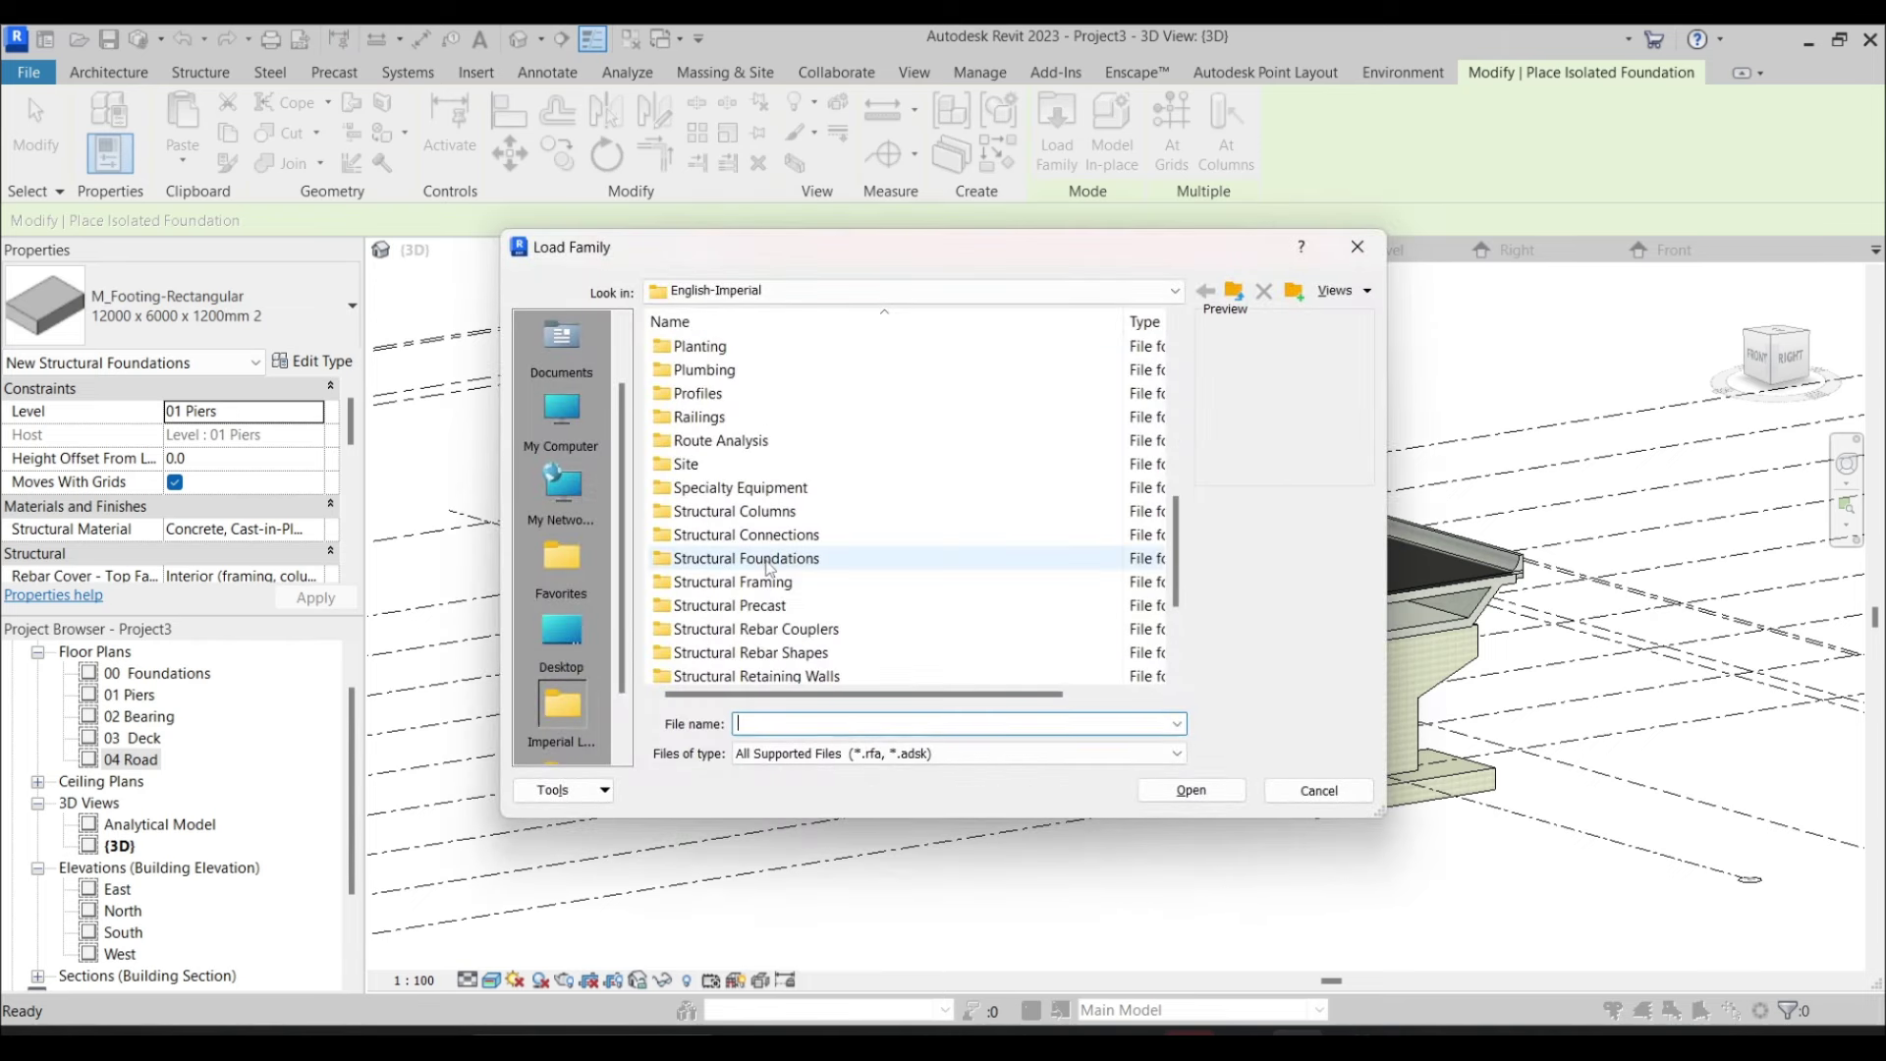
{"action": "left_click", "coordinate": [1234, 291]}
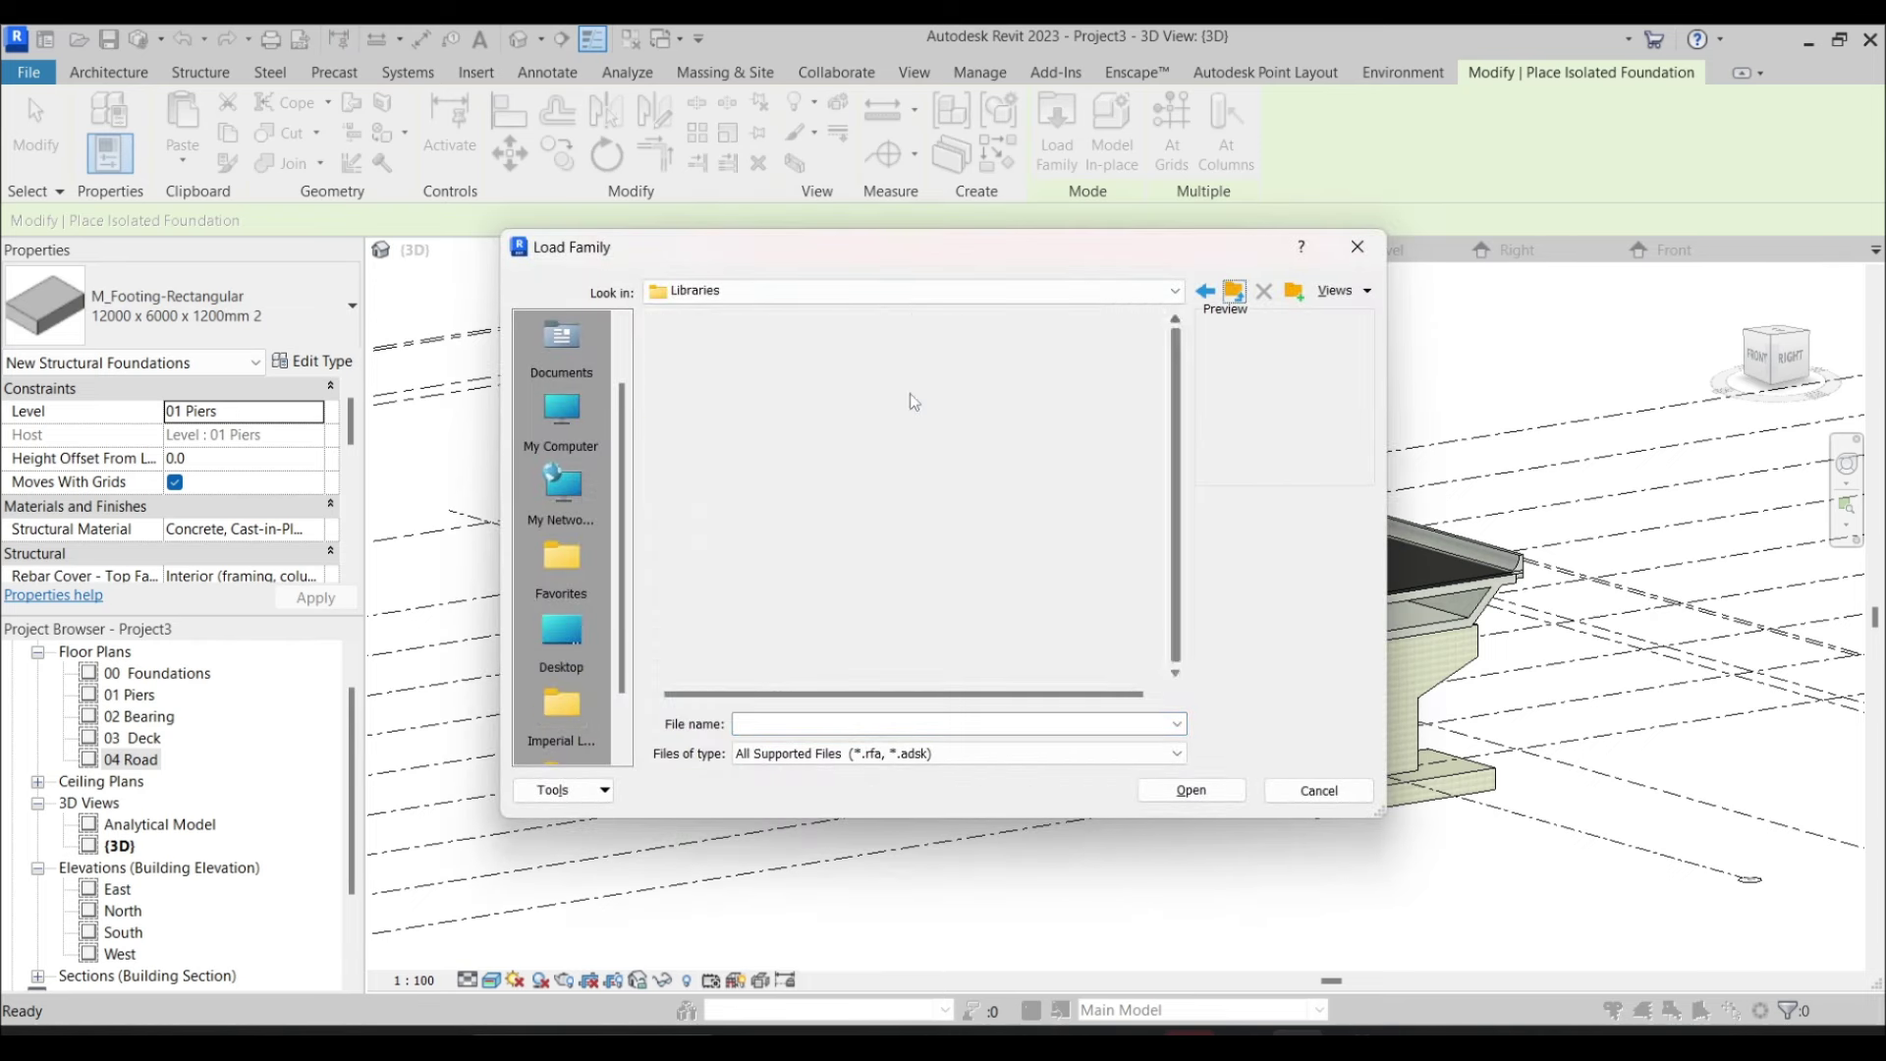
{"action": "double_click", "coordinate": [773, 394]}
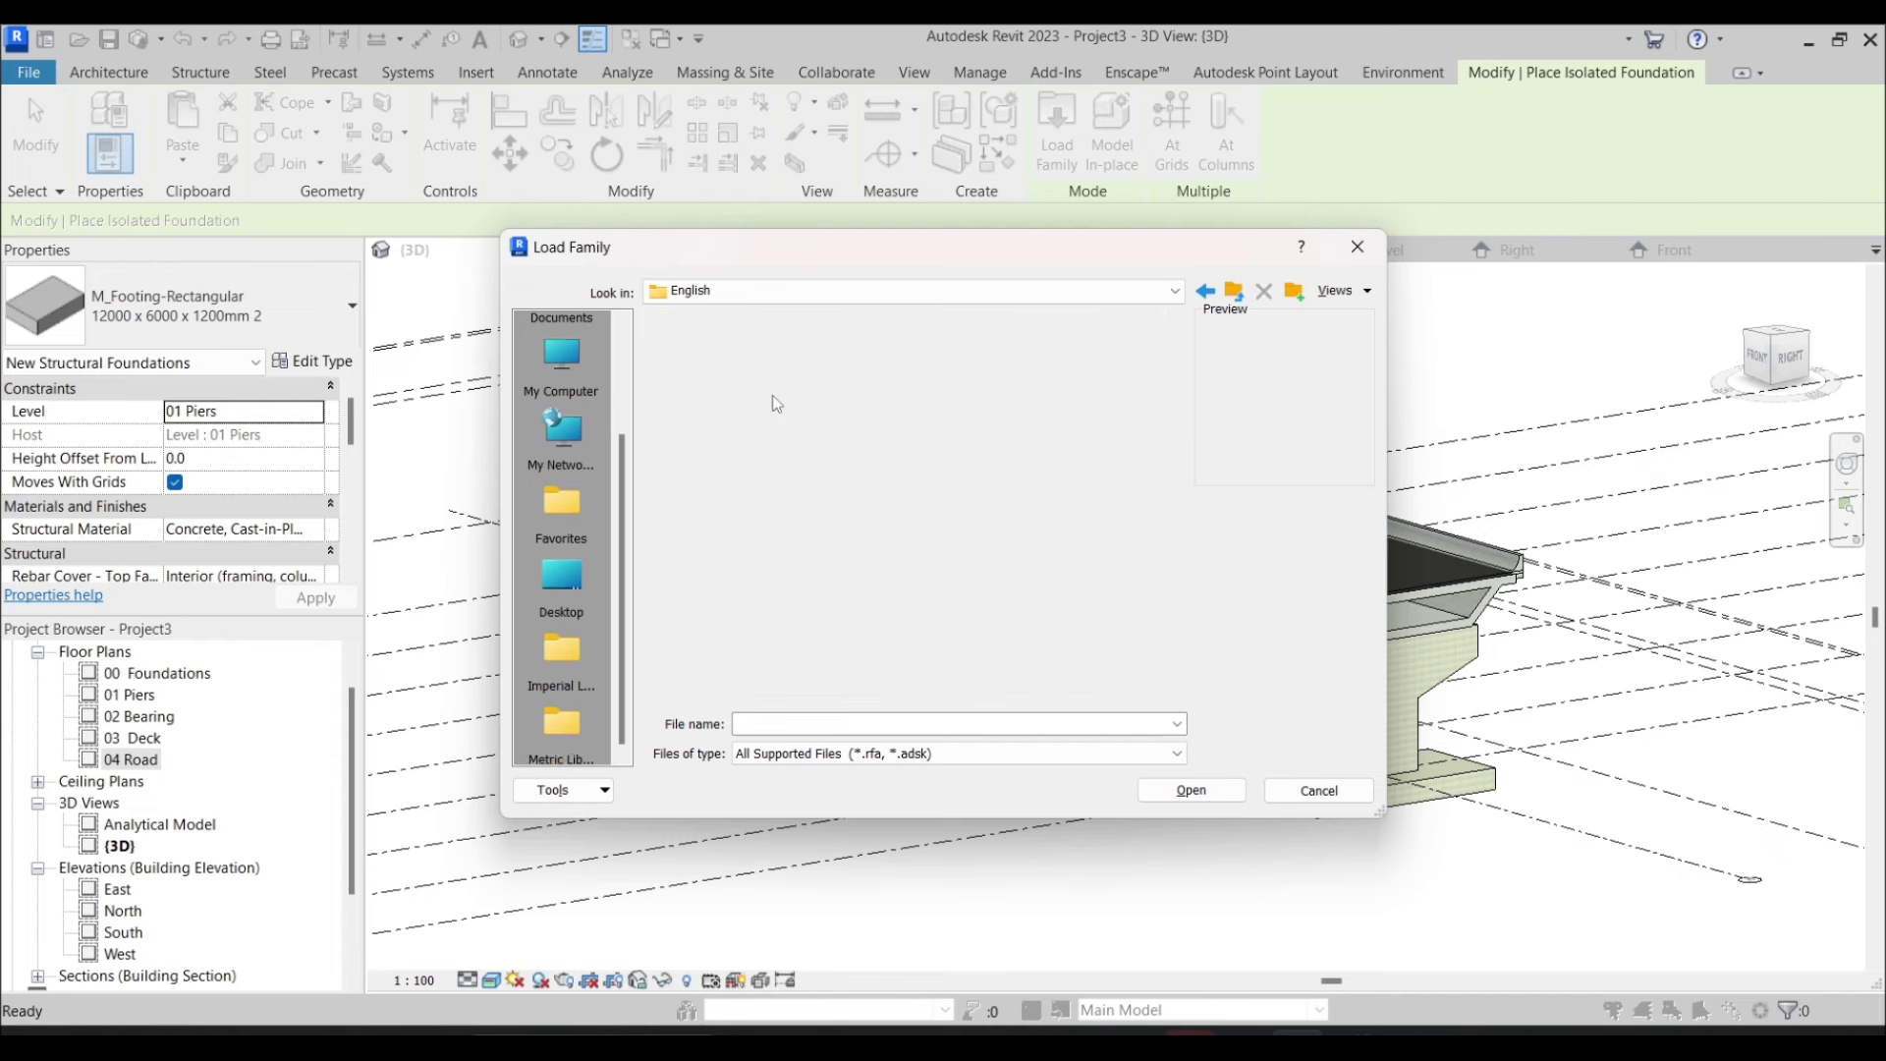
{"action": "double_click", "coordinate": [748, 398]}
{"action": "scroll", "coordinate": [742, 531], "scroll_direction": "down", "scroll_amount": 6}
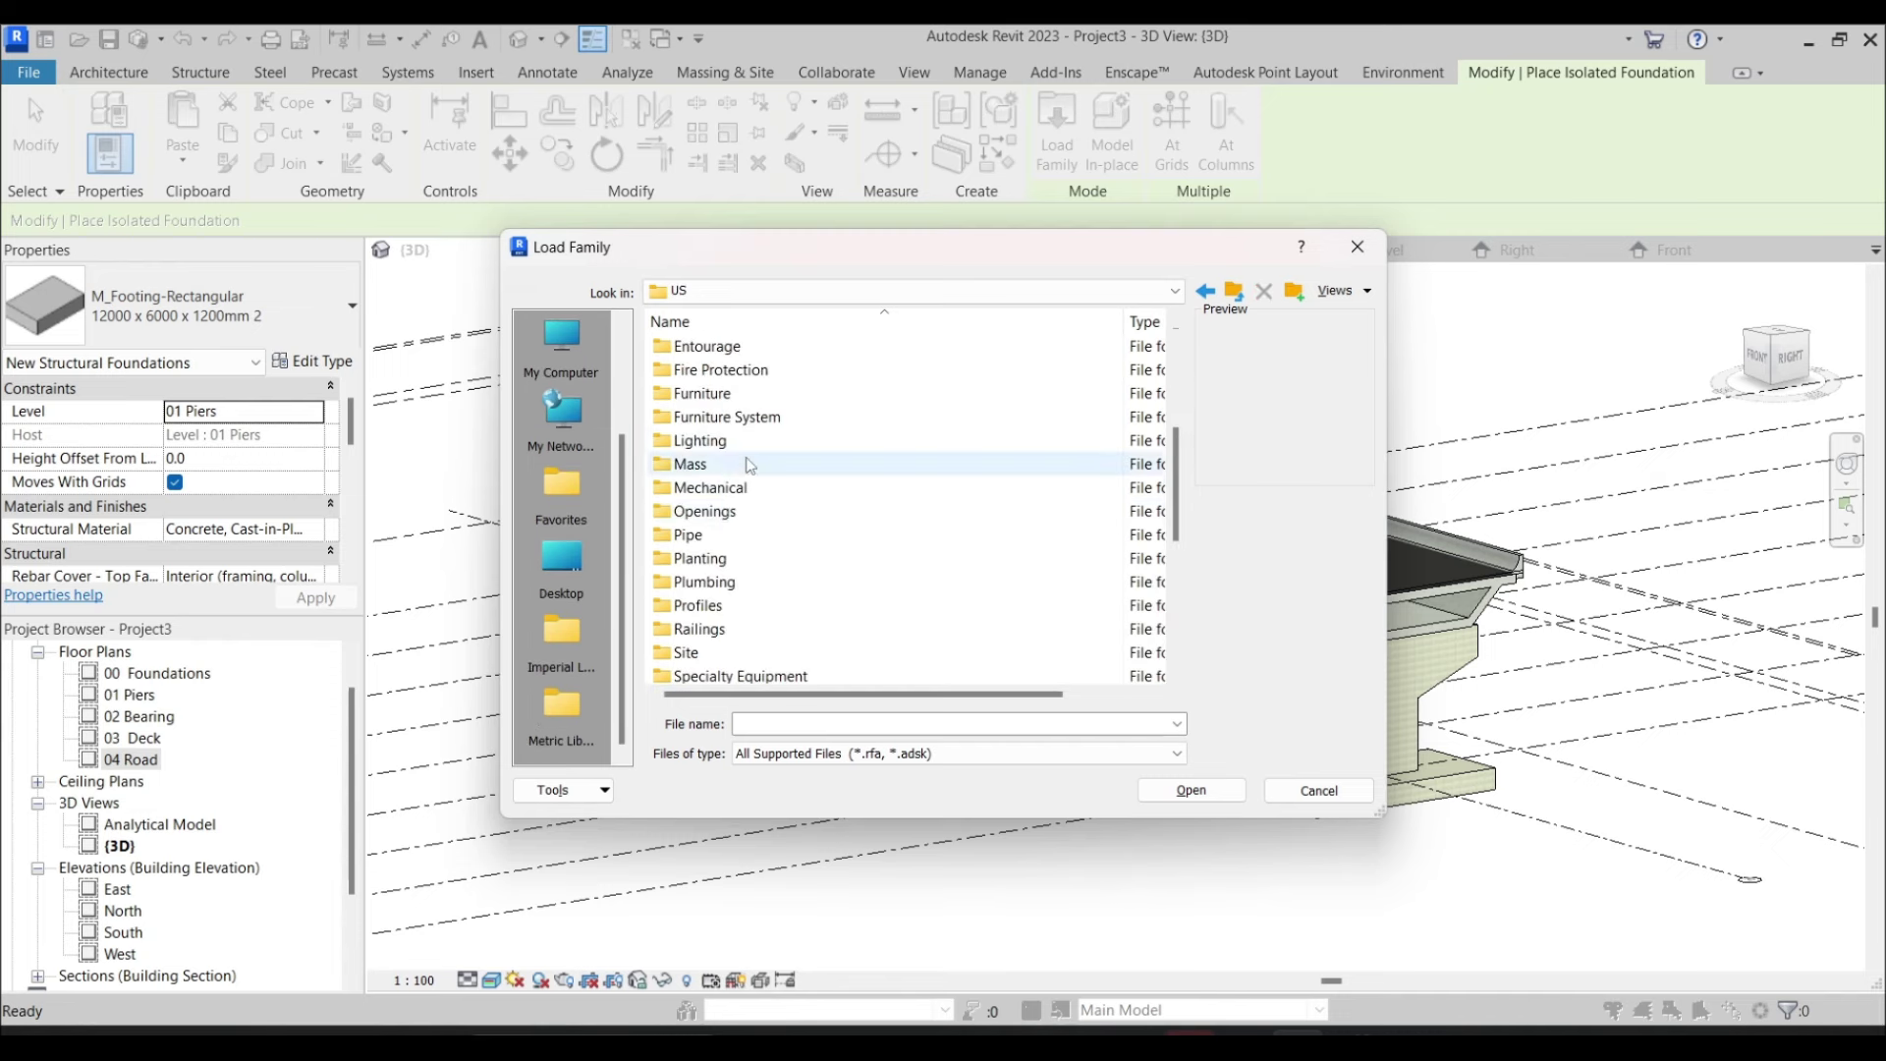
{"action": "scroll", "coordinate": [743, 533], "scroll_direction": "down", "scroll_amount": 2}
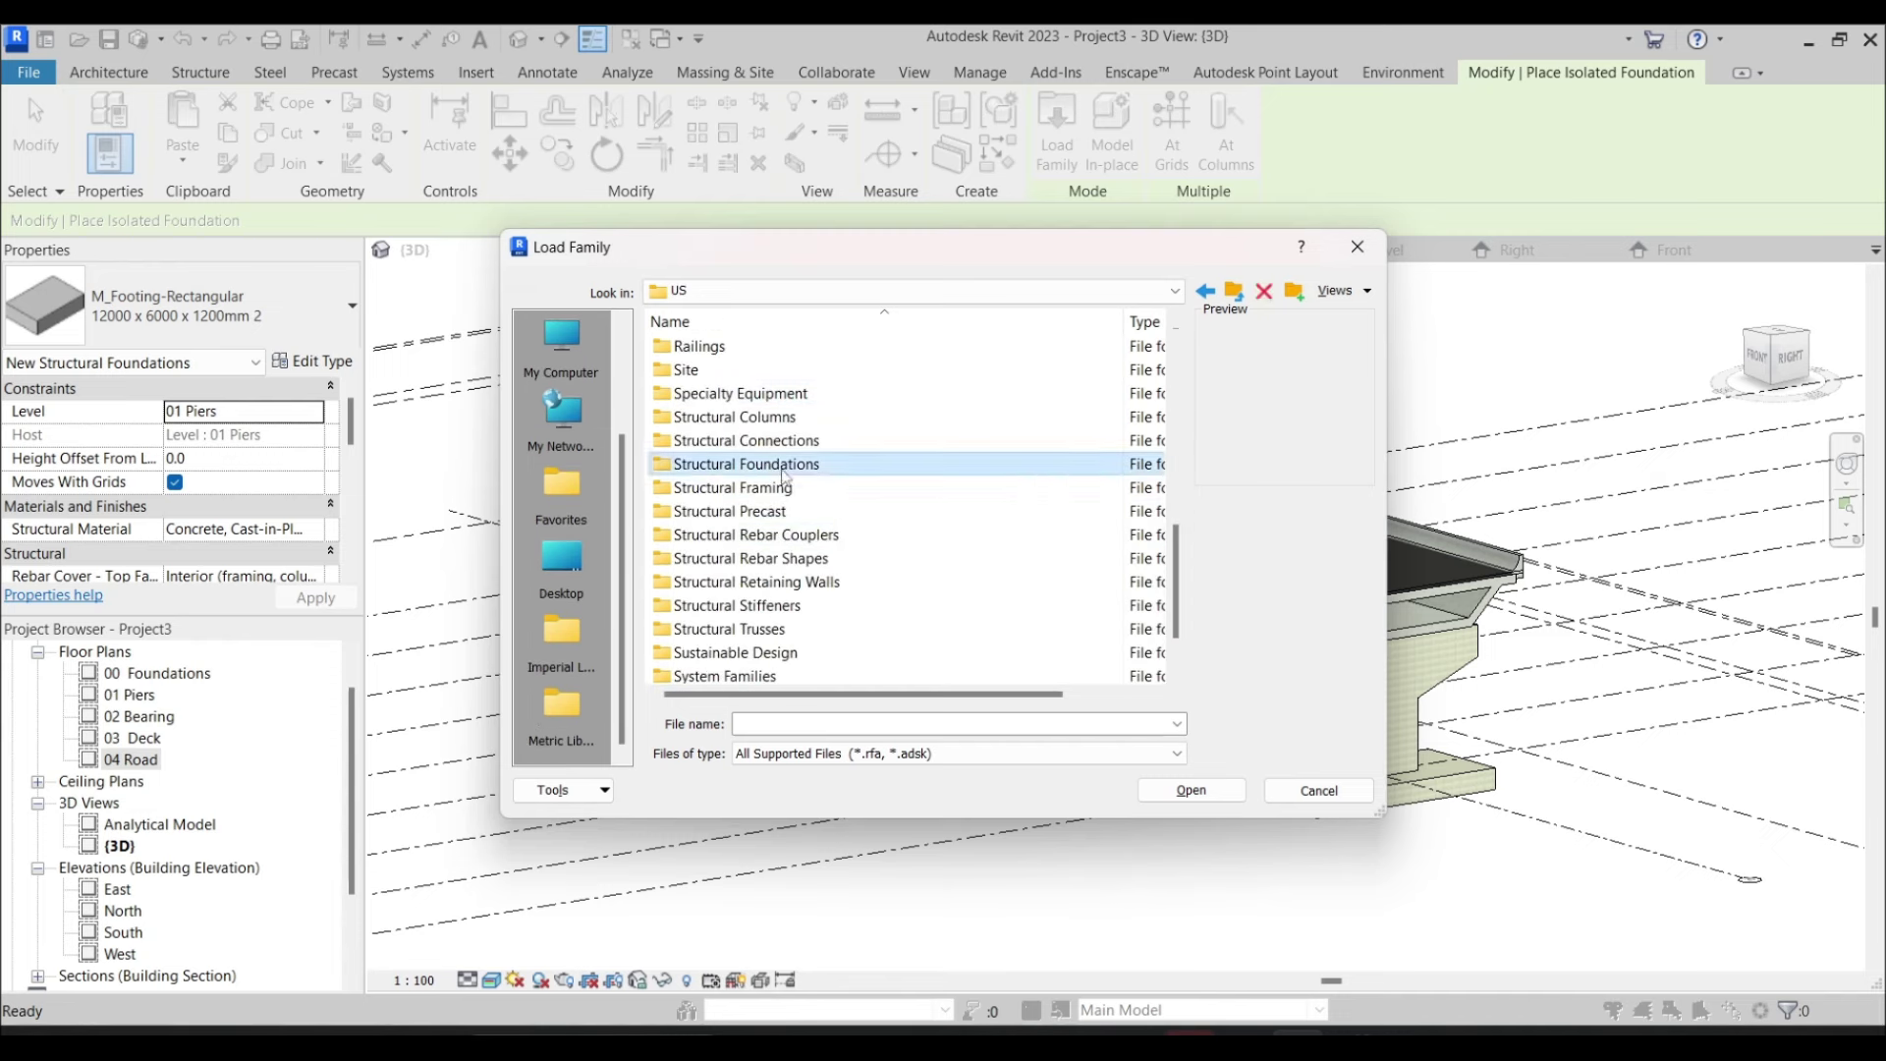
{"action": "double_click", "coordinate": [885, 466]}
Preview the pile cap and footing families, then load M_Pile-Steel Pipe.rfa
{"action": "scroll", "coordinate": [865, 530], "scroll_direction": "down", "scroll_amount": 1}
{"action": "left_click", "coordinate": [786, 582]}
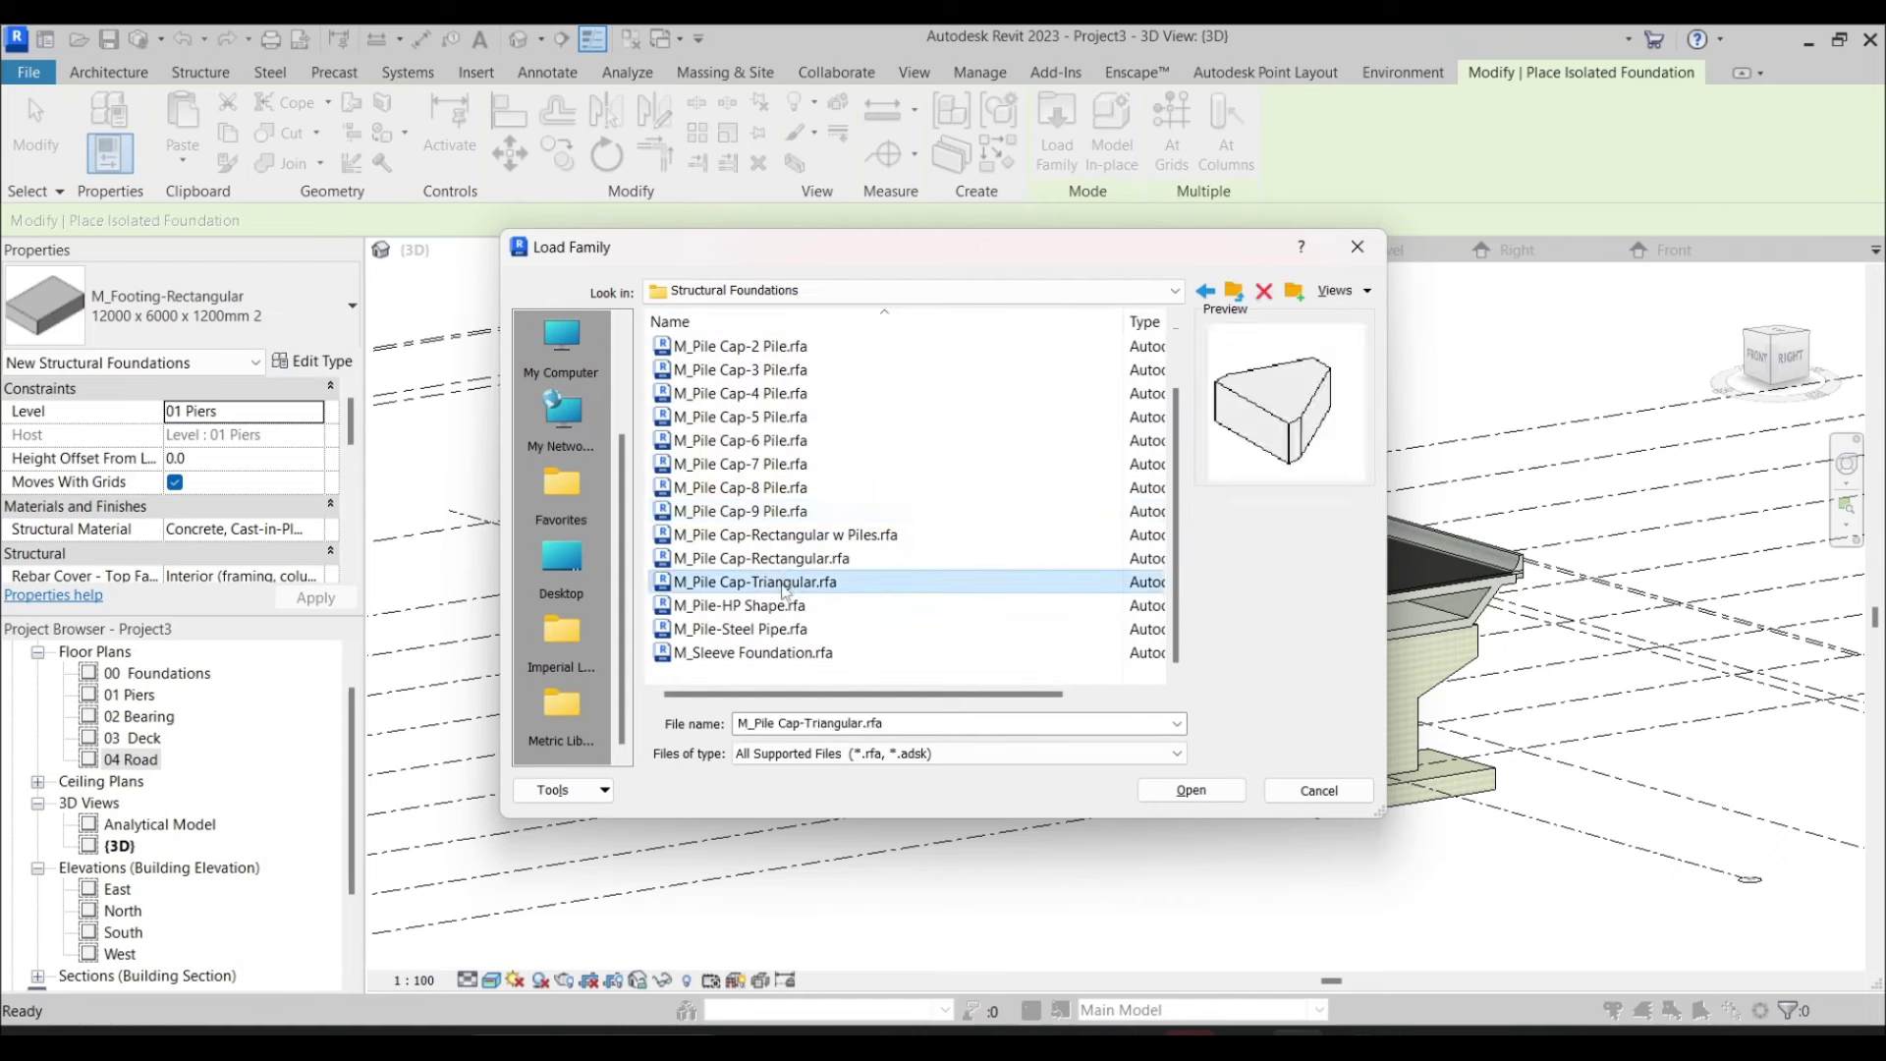
{"action": "left_click", "coordinate": [785, 606]}
{"action": "left_click", "coordinate": [786, 558]}
{"action": "left_click", "coordinate": [788, 534]}
{"action": "left_click", "coordinate": [790, 510]}
{"action": "left_click", "coordinate": [781, 487]}
{"action": "left_click", "coordinate": [783, 464]}
{"action": "left_click", "coordinate": [783, 440]}
{"action": "left_click", "coordinate": [782, 417]}
{"action": "left_click", "coordinate": [781, 393]}
{"action": "left_click", "coordinate": [780, 369]}
{"action": "left_click", "coordinate": [776, 348]}
{"action": "scroll", "coordinate": [772, 365], "scroll_direction": "up", "scroll_amount": 1}
{"action": "left_click", "coordinate": [769, 392]}
{"action": "left_click", "coordinate": [765, 372]}
{"action": "left_click", "coordinate": [766, 346]}
{"action": "left_click", "coordinate": [776, 535]}
{"action": "left_click", "coordinate": [772, 581]}
{"action": "left_click", "coordinate": [754, 608]}
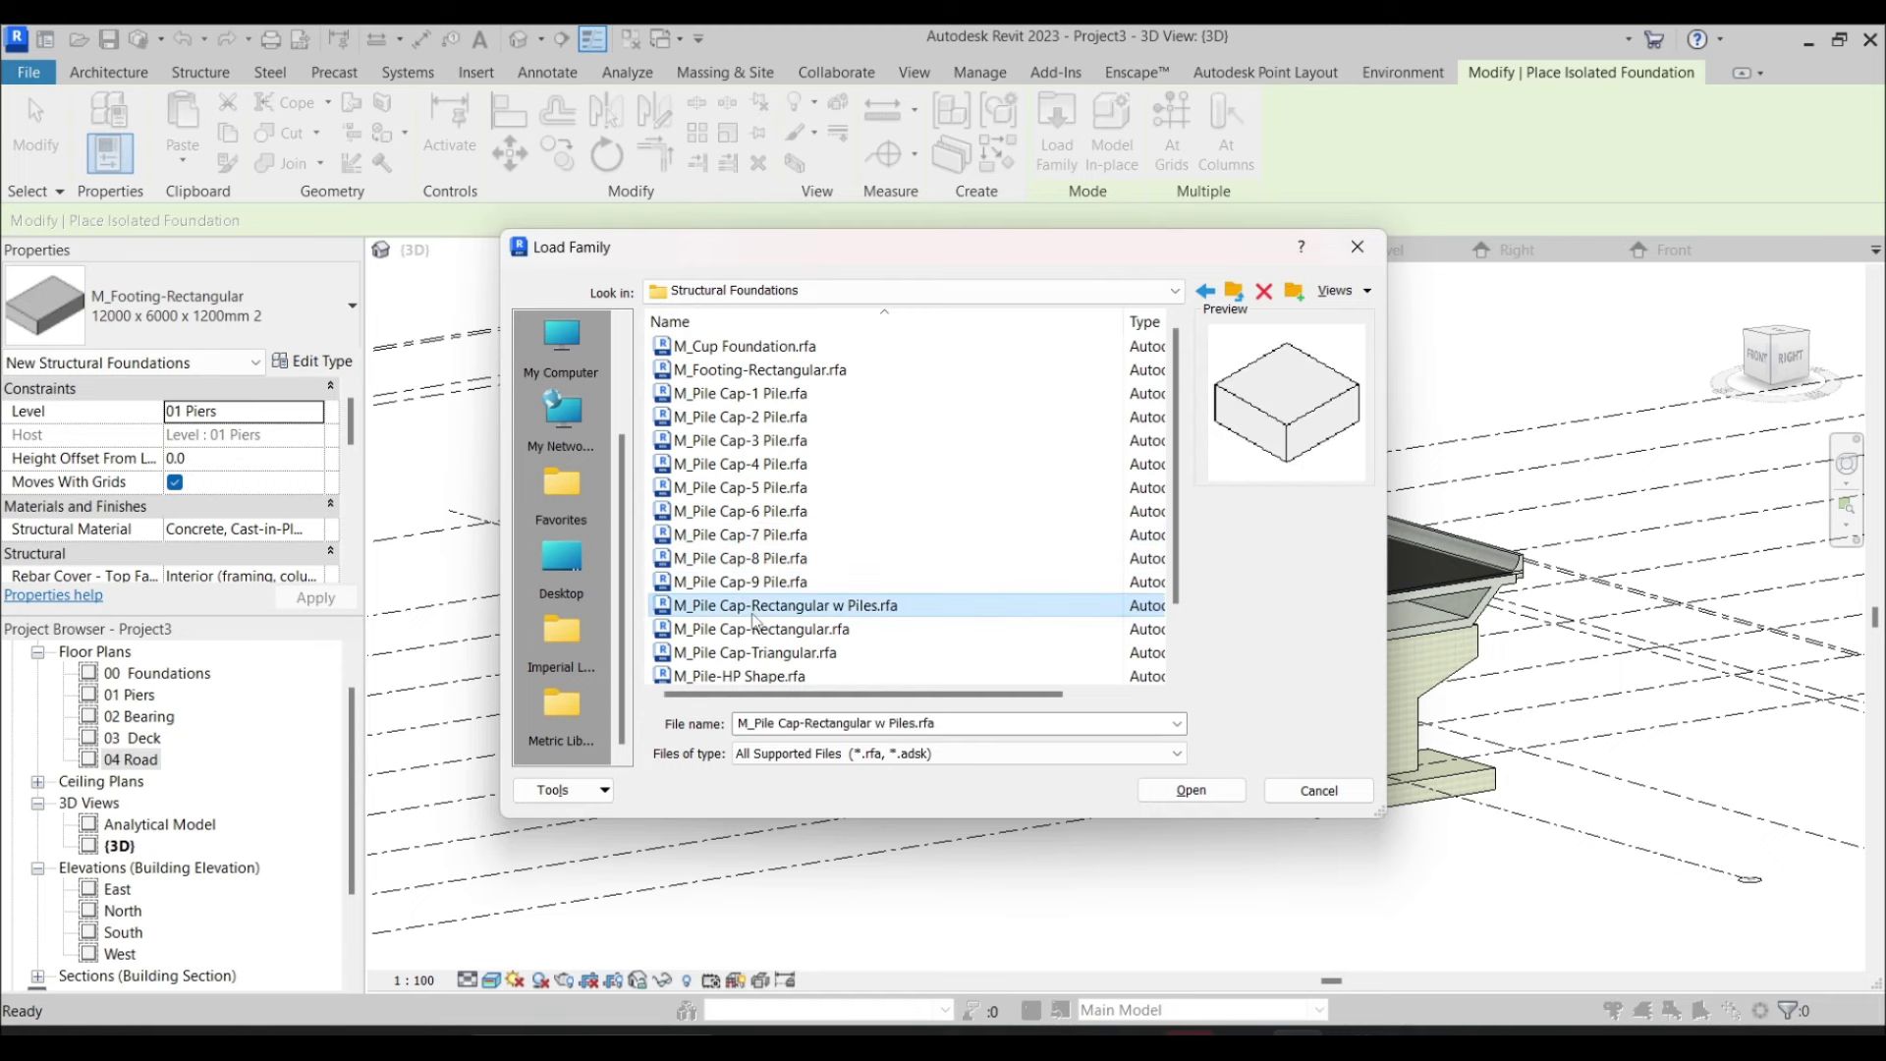
{"action": "key", "text": "Down"}
{"action": "key", "text": "Down"}
{"action": "key", "text": "Down"}
{"action": "key", "text": "Down"}
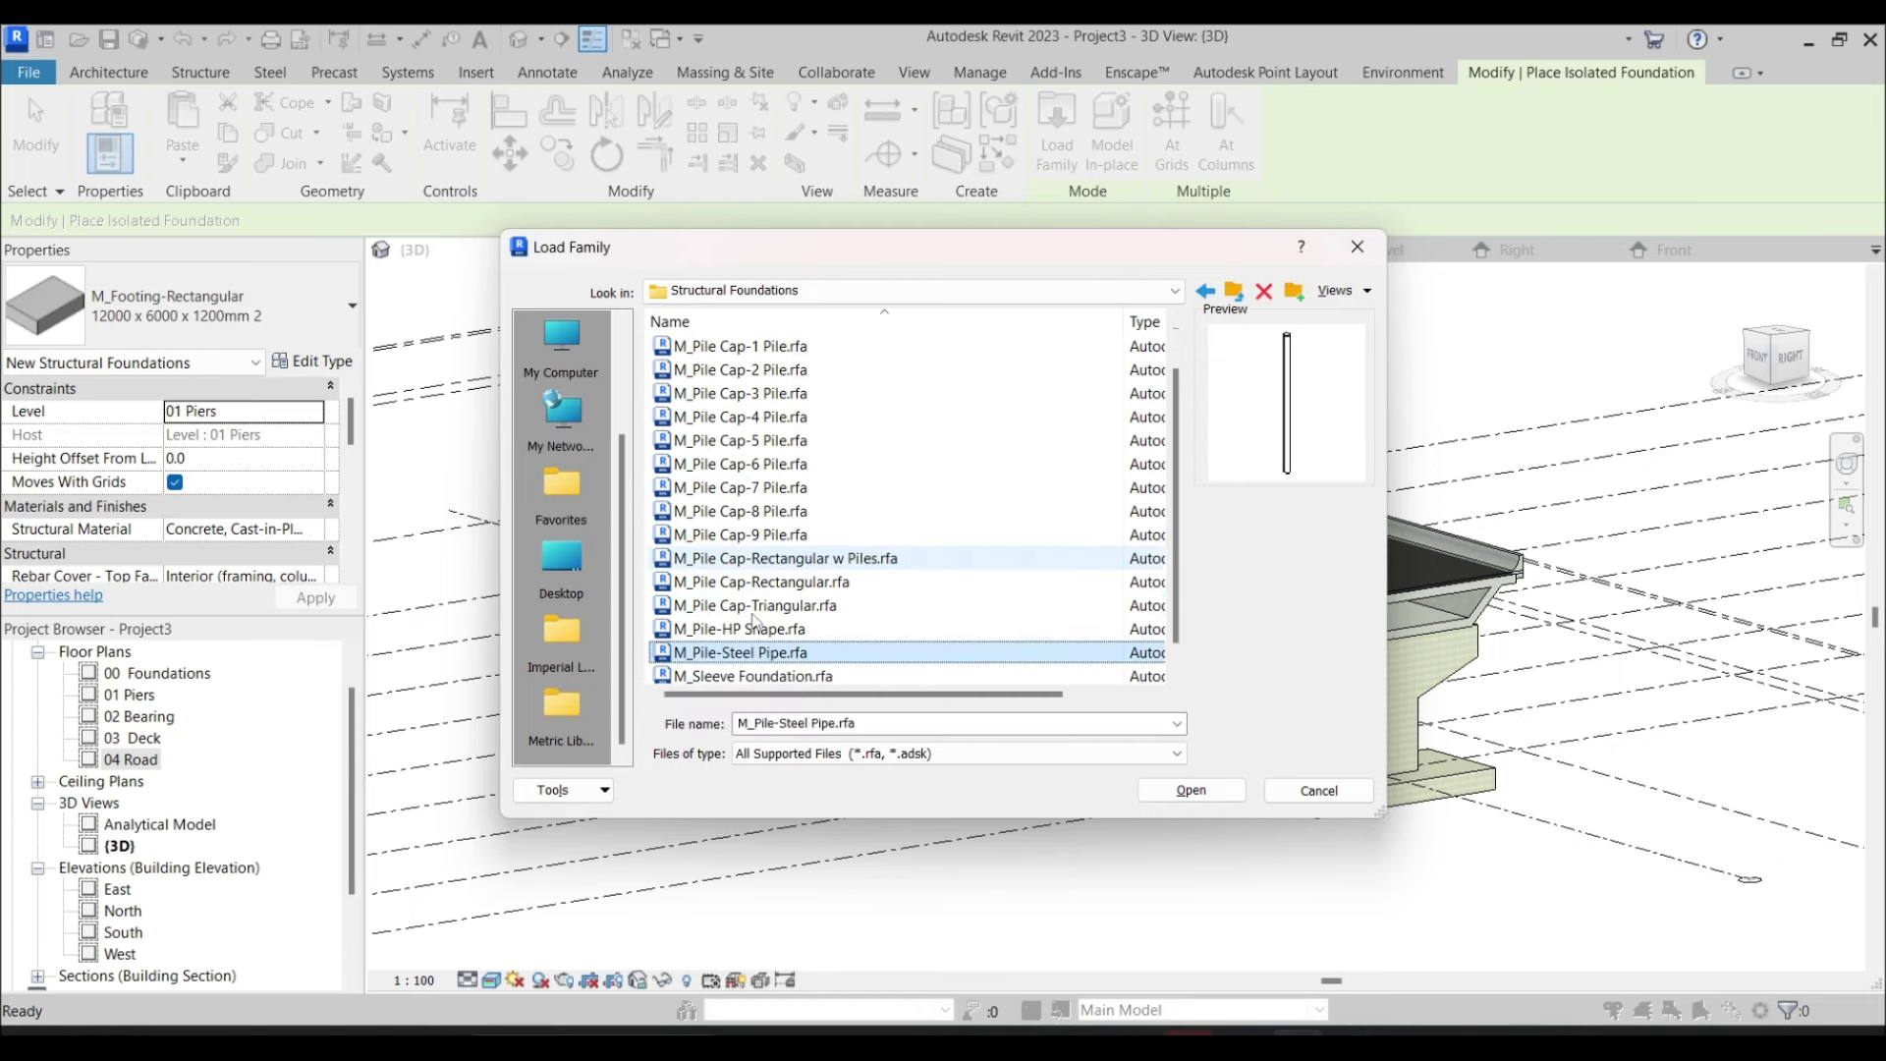
{"action": "left_click", "coordinate": [1215, 792]}
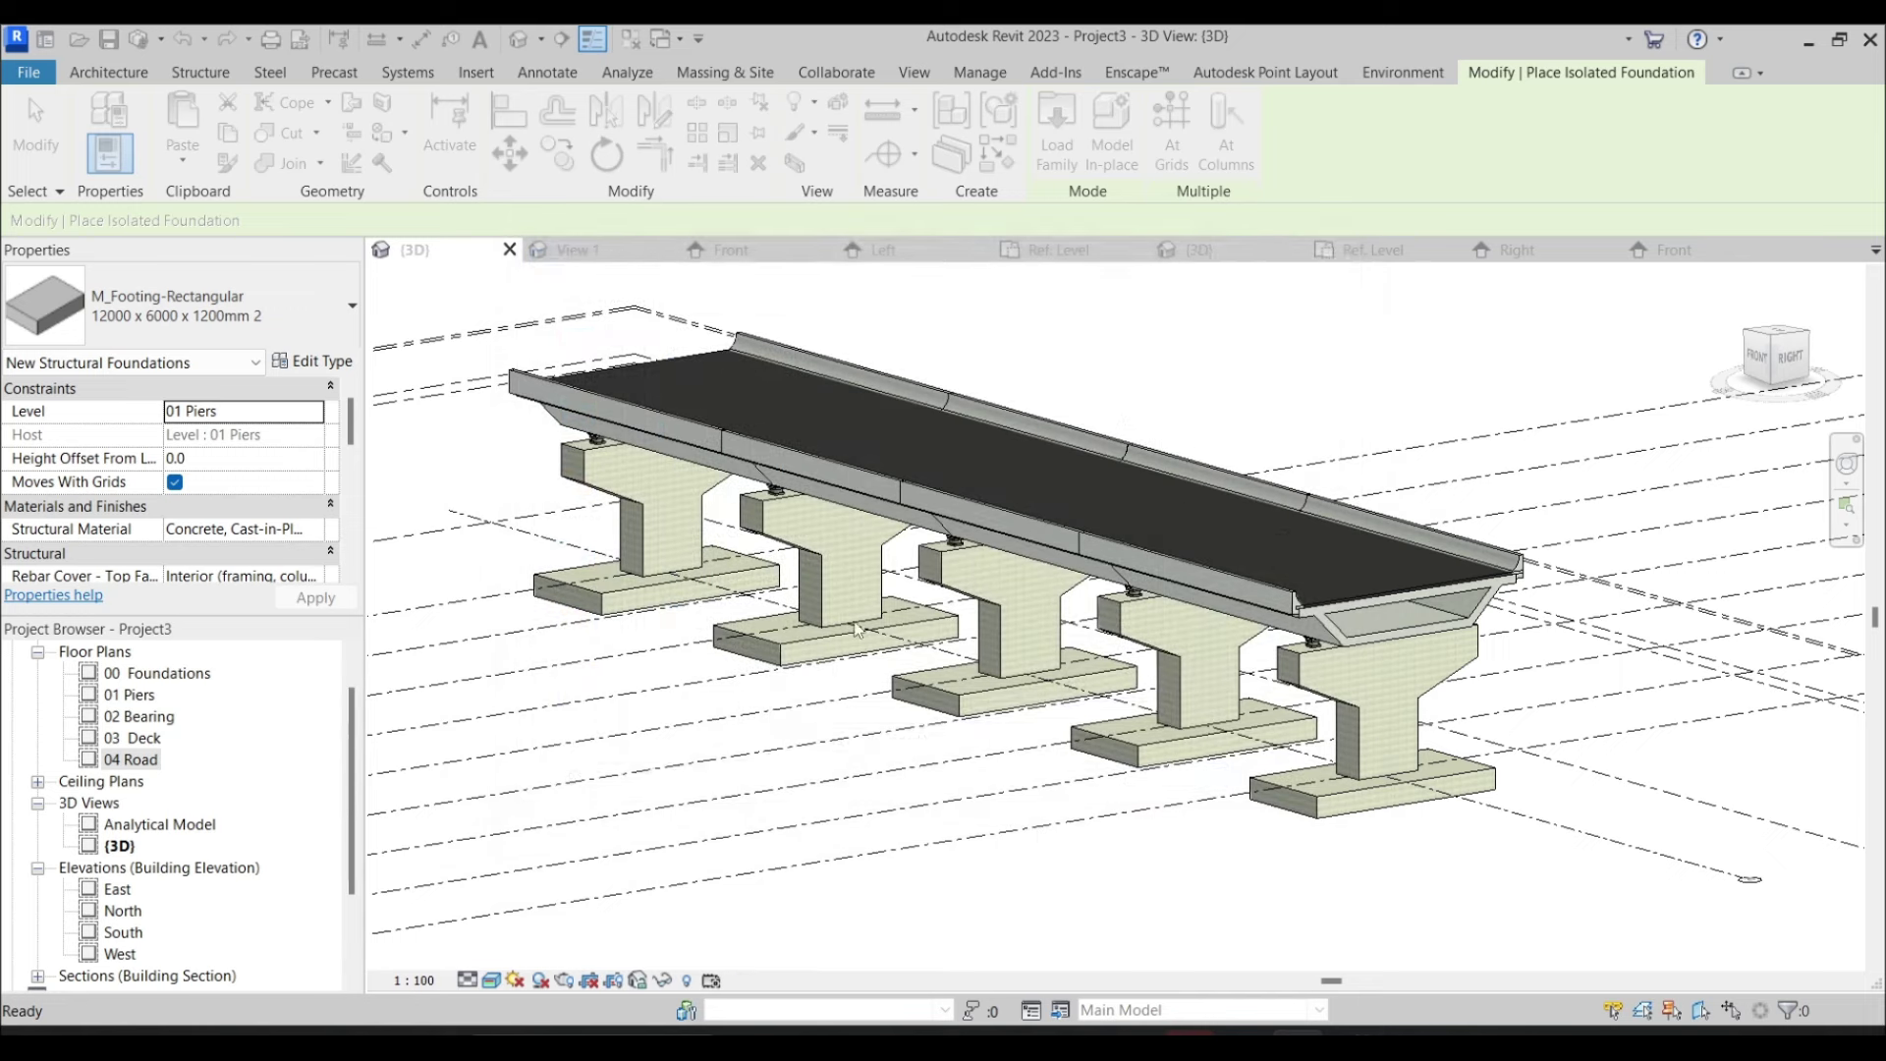
On the 00 Foundations plan, place a 600mm Diameter M_Pile-Steel Pipe pile on the grid beside the pier
{"action": "double_click", "coordinate": [157, 673]}
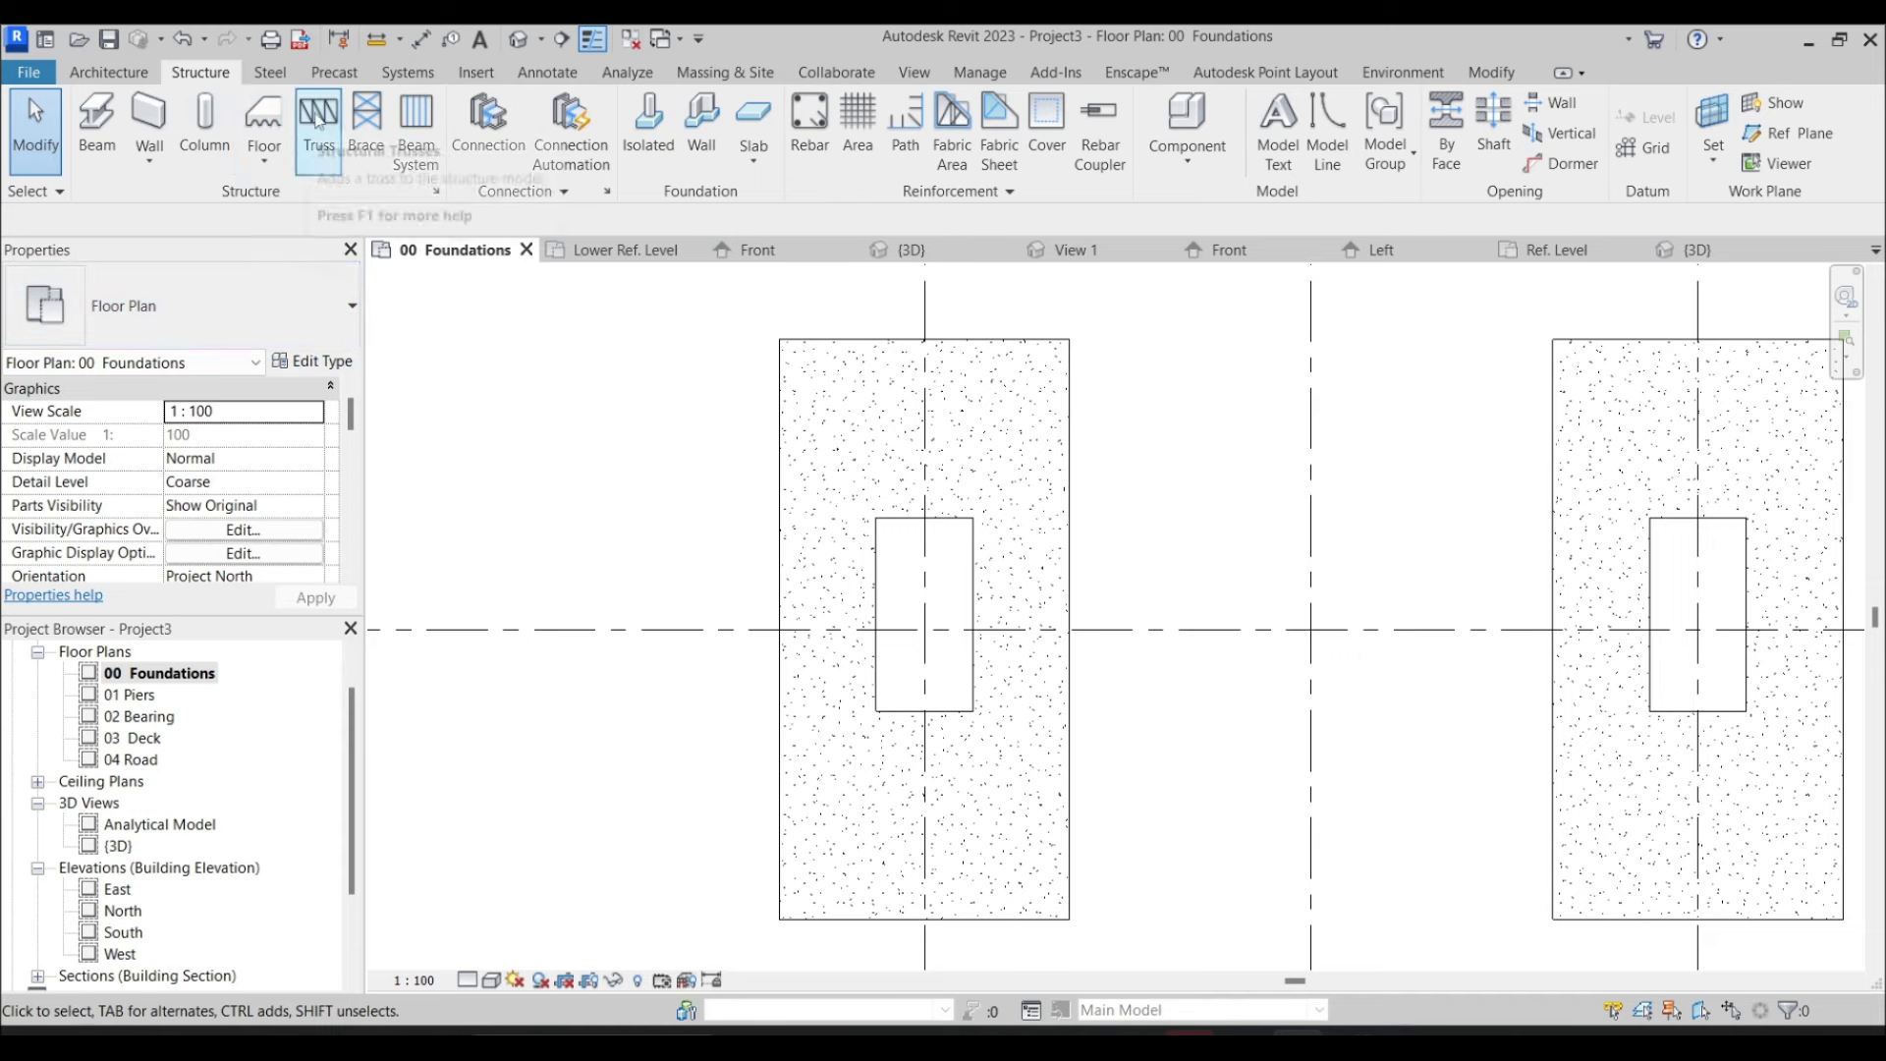
{"action": "left_click", "coordinate": [649, 123]}
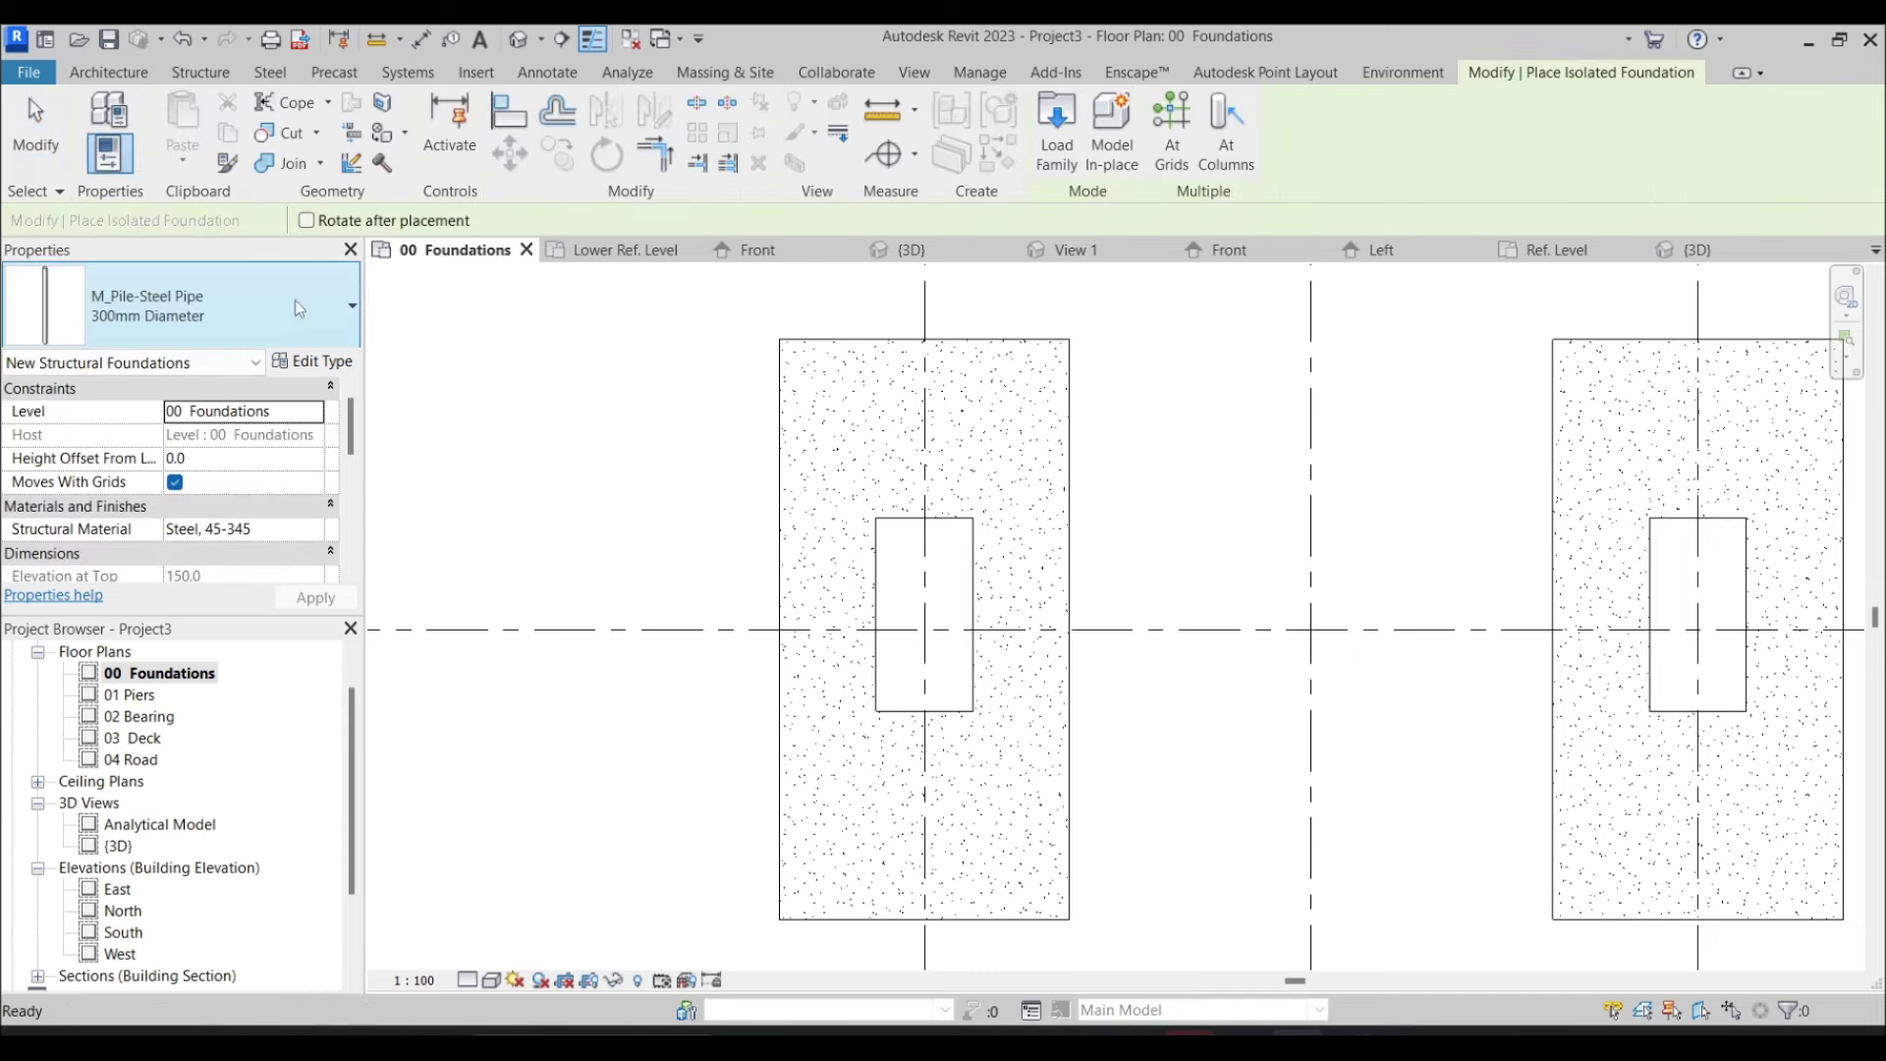
{"action": "left_click", "coordinate": [296, 305]}
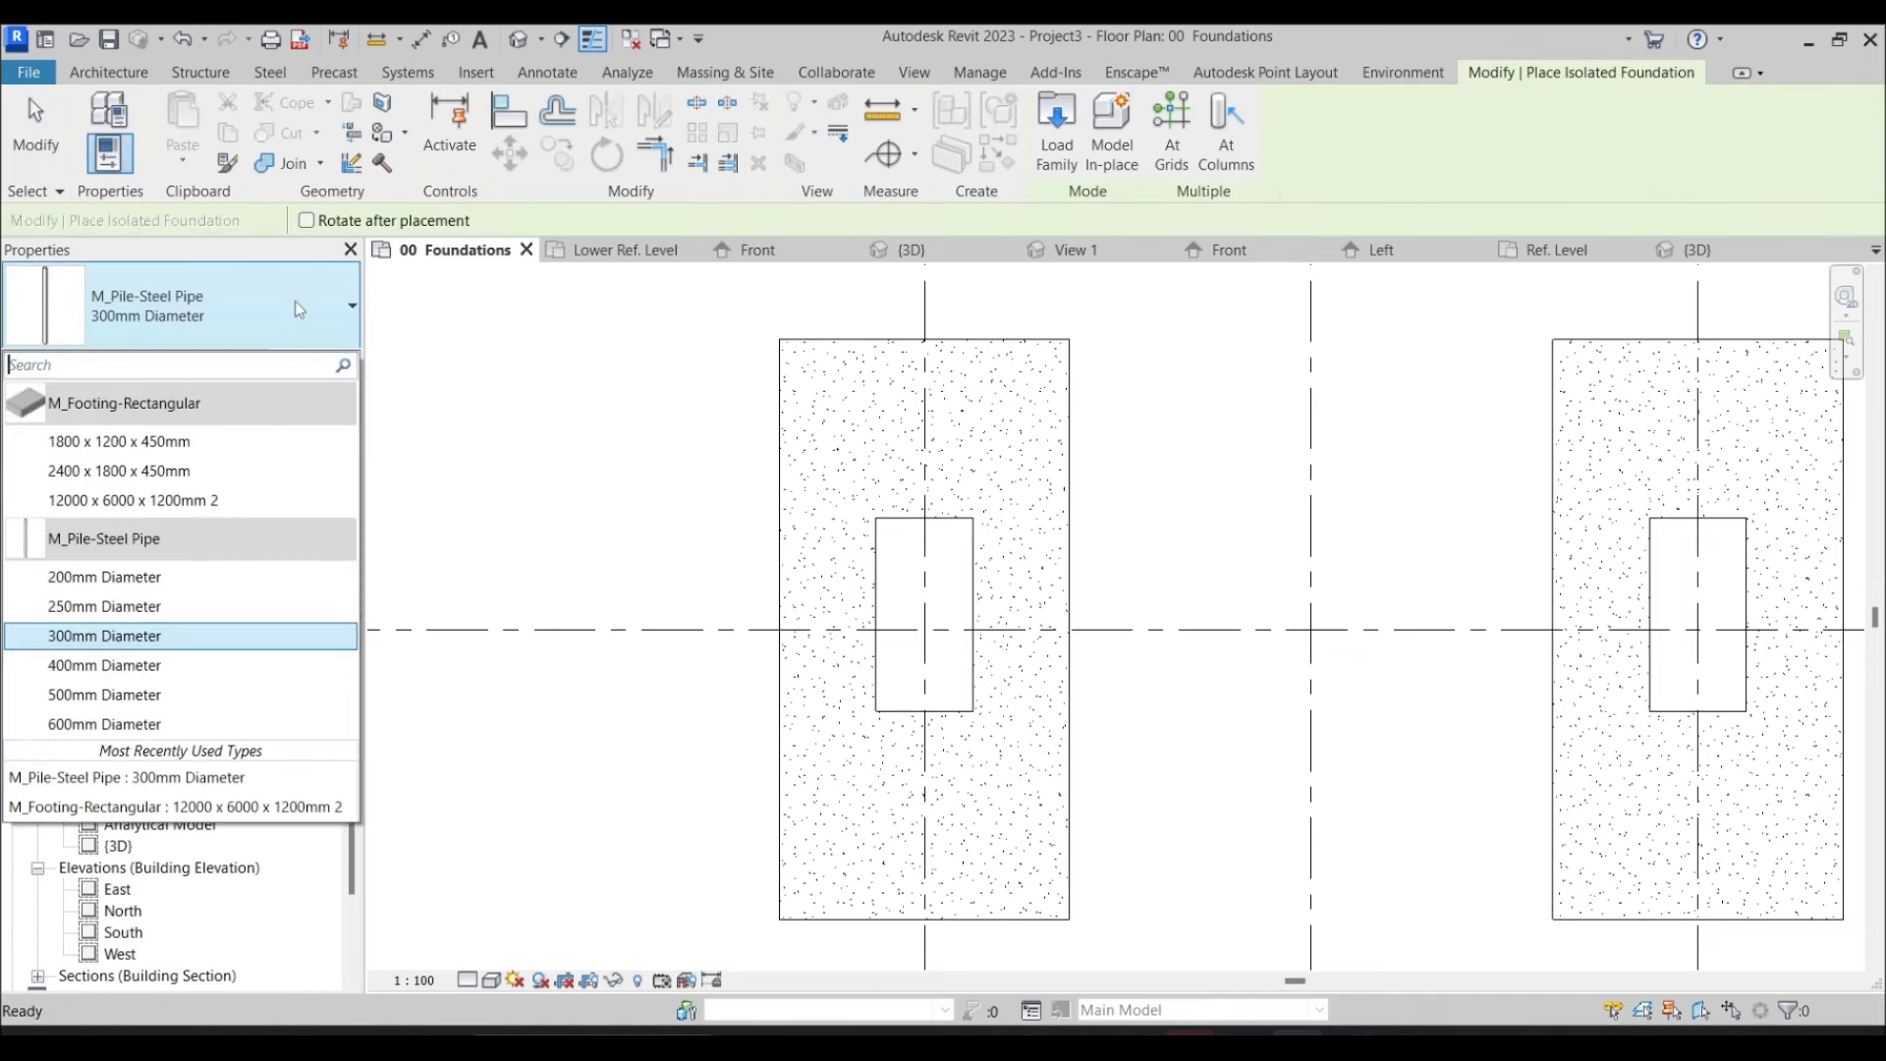
{"action": "left_click", "coordinate": [200, 720]}
{"action": "scroll", "coordinate": [944, 619], "scroll_direction": "up", "scroll_amount": 2}
{"action": "scroll", "coordinate": [961, 623], "scroll_direction": "down", "scroll_amount": 3}
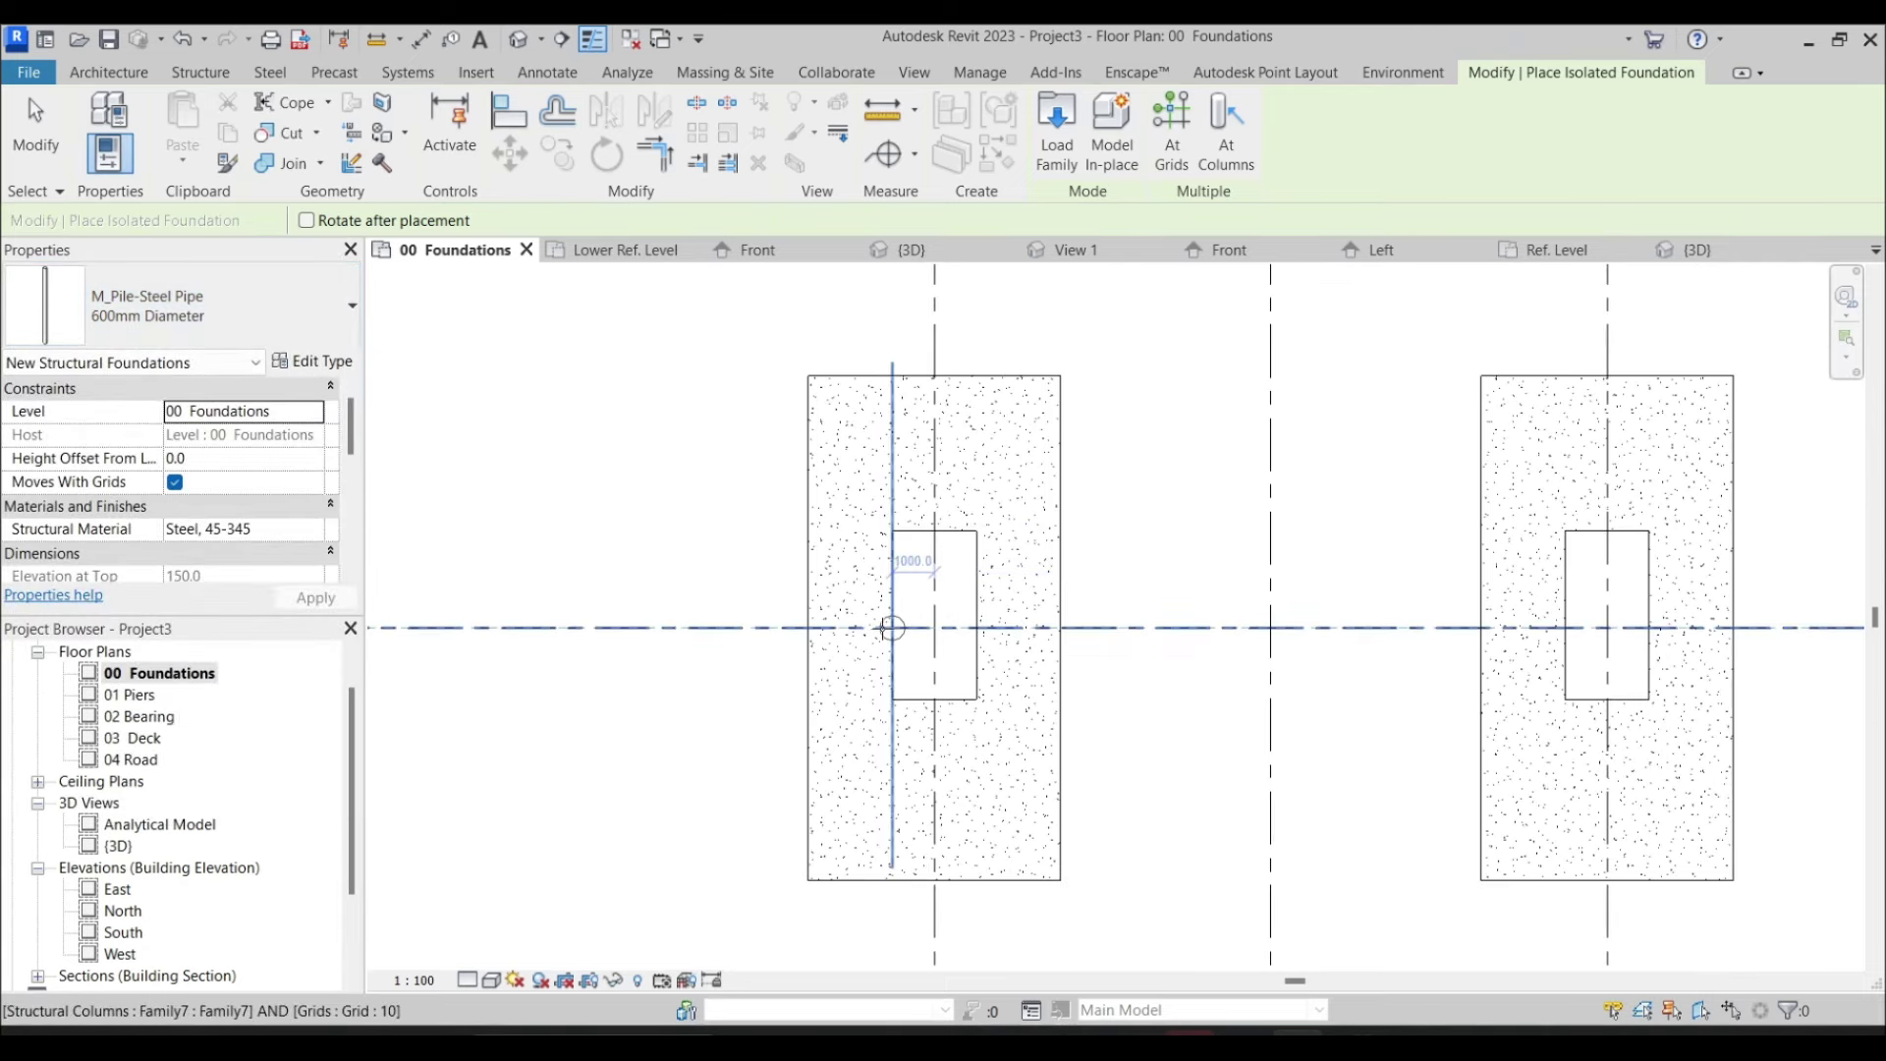
{"action": "scroll", "coordinate": [891, 629], "scroll_direction": "up", "scroll_amount": 3}
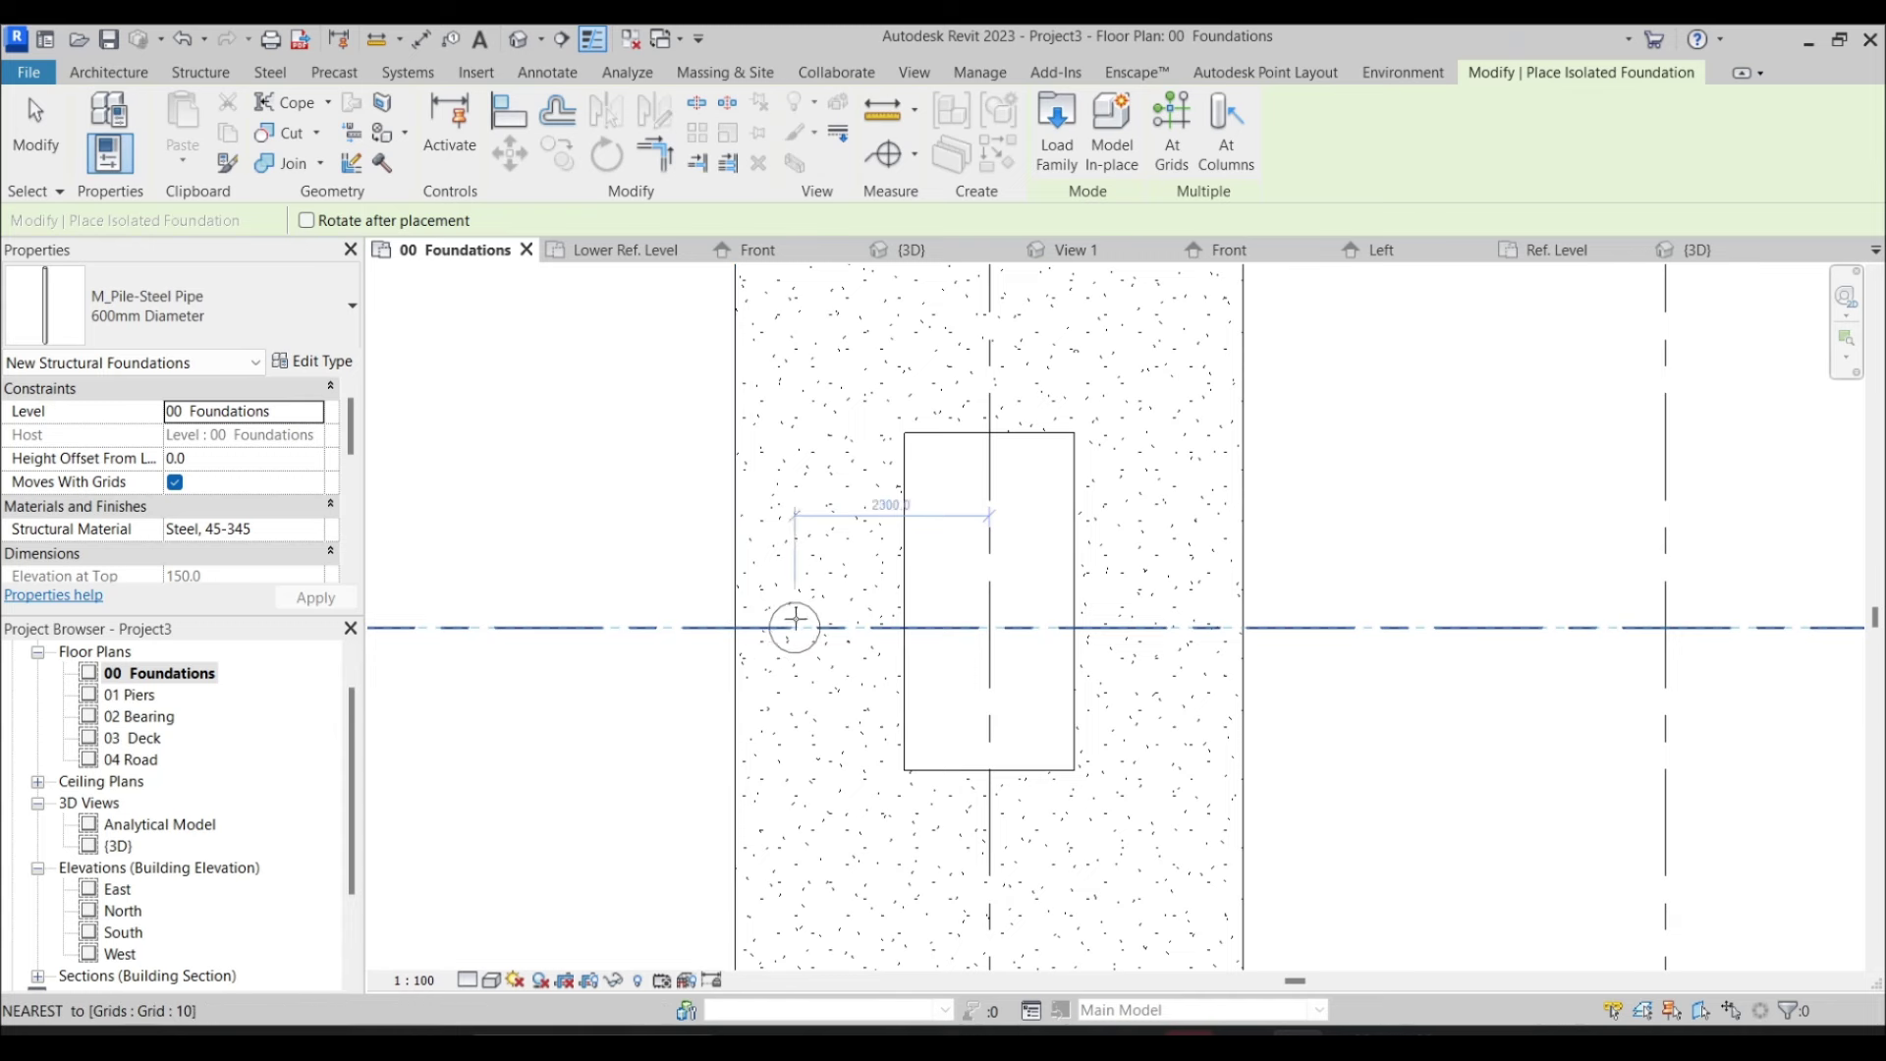
{"action": "left_click", "coordinate": [861, 620]}
{"action": "scroll", "coordinate": [1023, 619], "scroll_direction": "down", "scroll_amount": 2}
{"action": "scroll", "coordinate": [1042, 568], "scroll_direction": "up", "scroll_amount": 2}
Mirror the placed pile across the pier's grid line to create a second pile
{"action": "key", "text": "Escape"}
{"action": "left_click", "coordinate": [833, 553]}
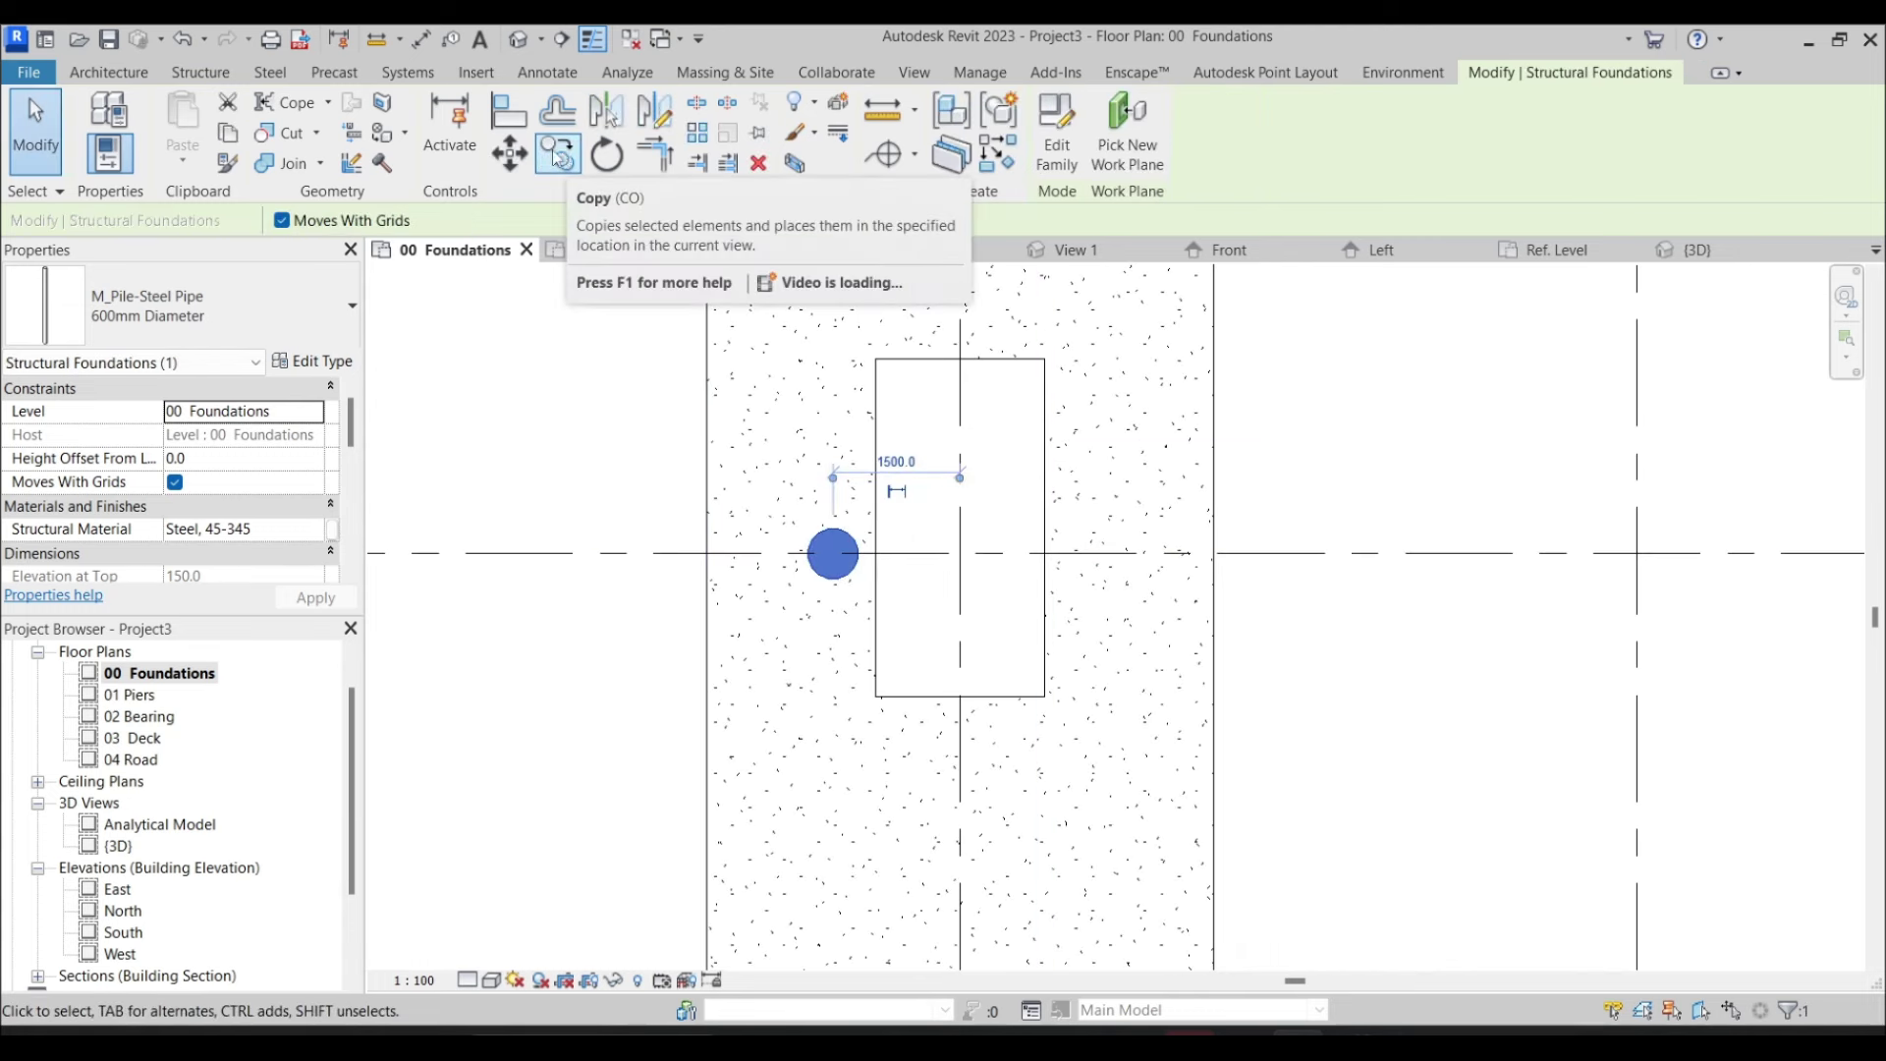
{"action": "key", "text": "m"}
{"action": "key", "text": "m"}
{"action": "left_click", "coordinate": [968, 354]}
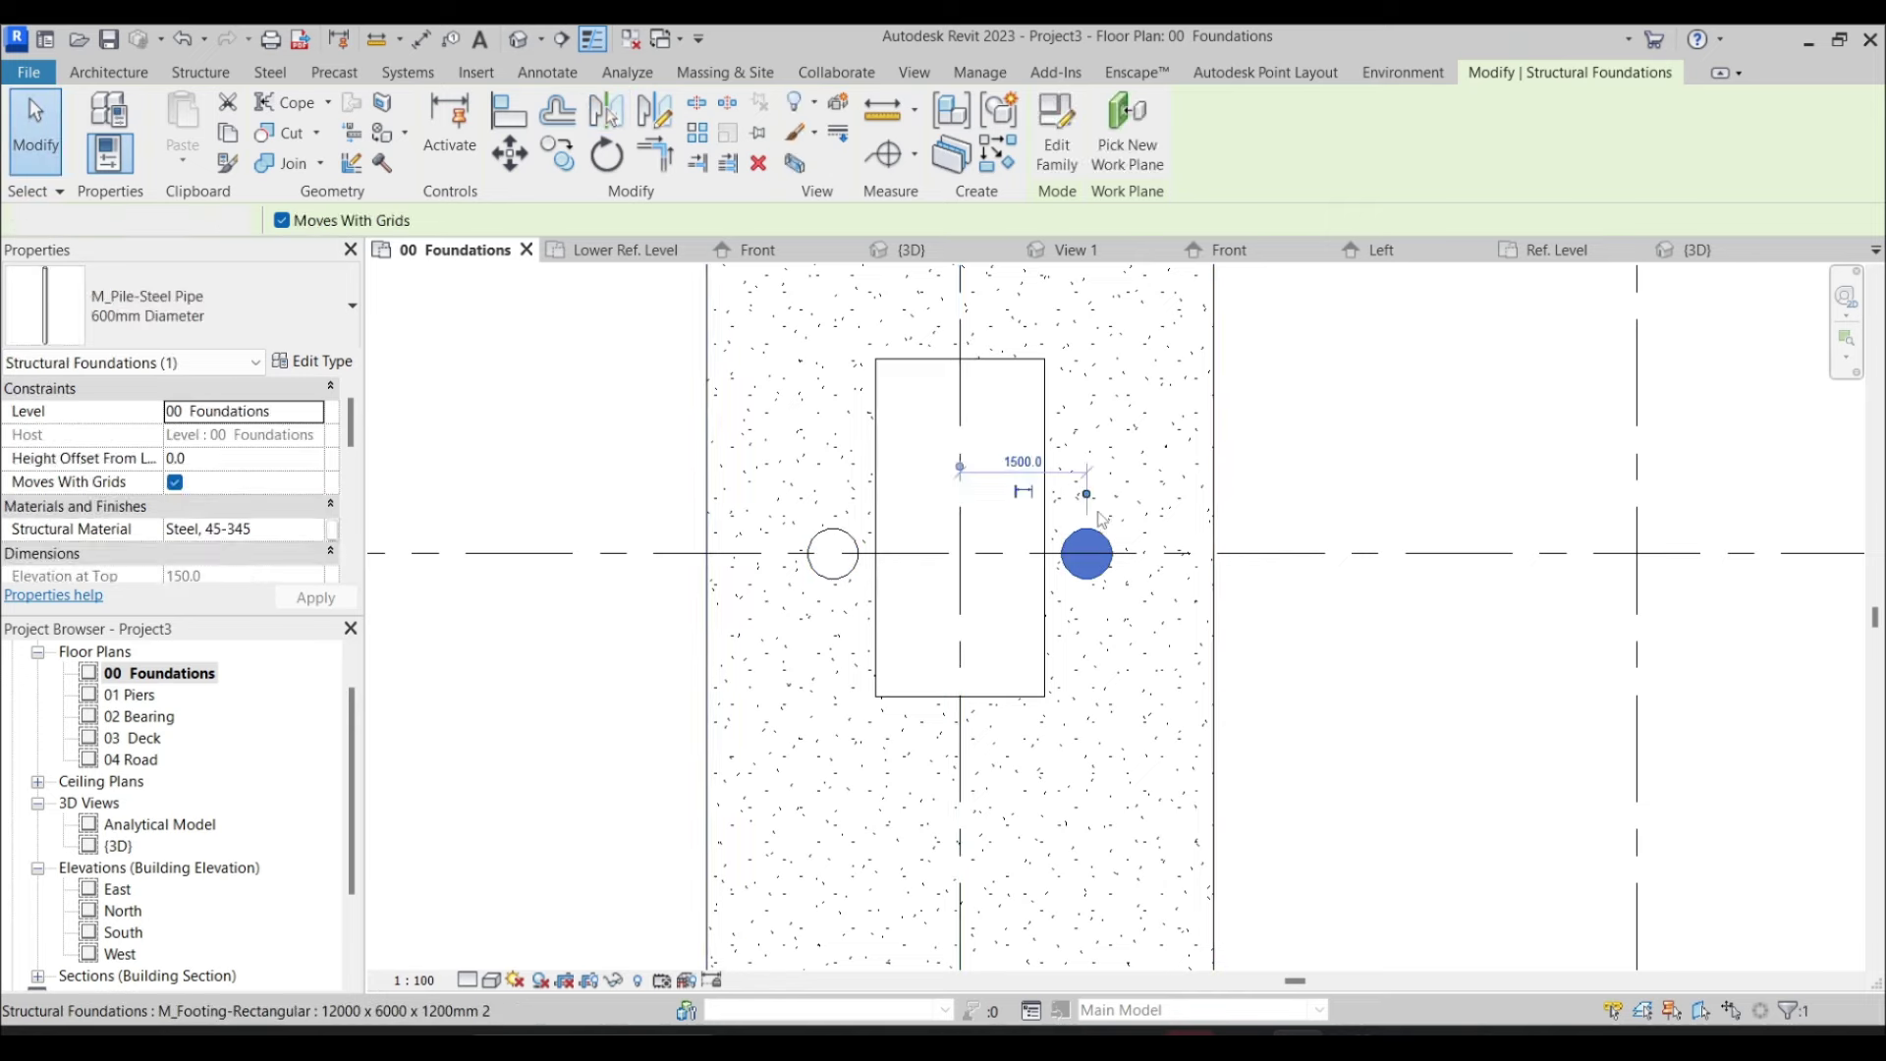
Copy the two piles 3500 mm above the originals
{"action": "left_click", "coordinate": [827, 527], "text": "ctrl"}
{"action": "scroll", "coordinate": [960, 766], "scroll_direction": "down", "scroll_amount": 3}
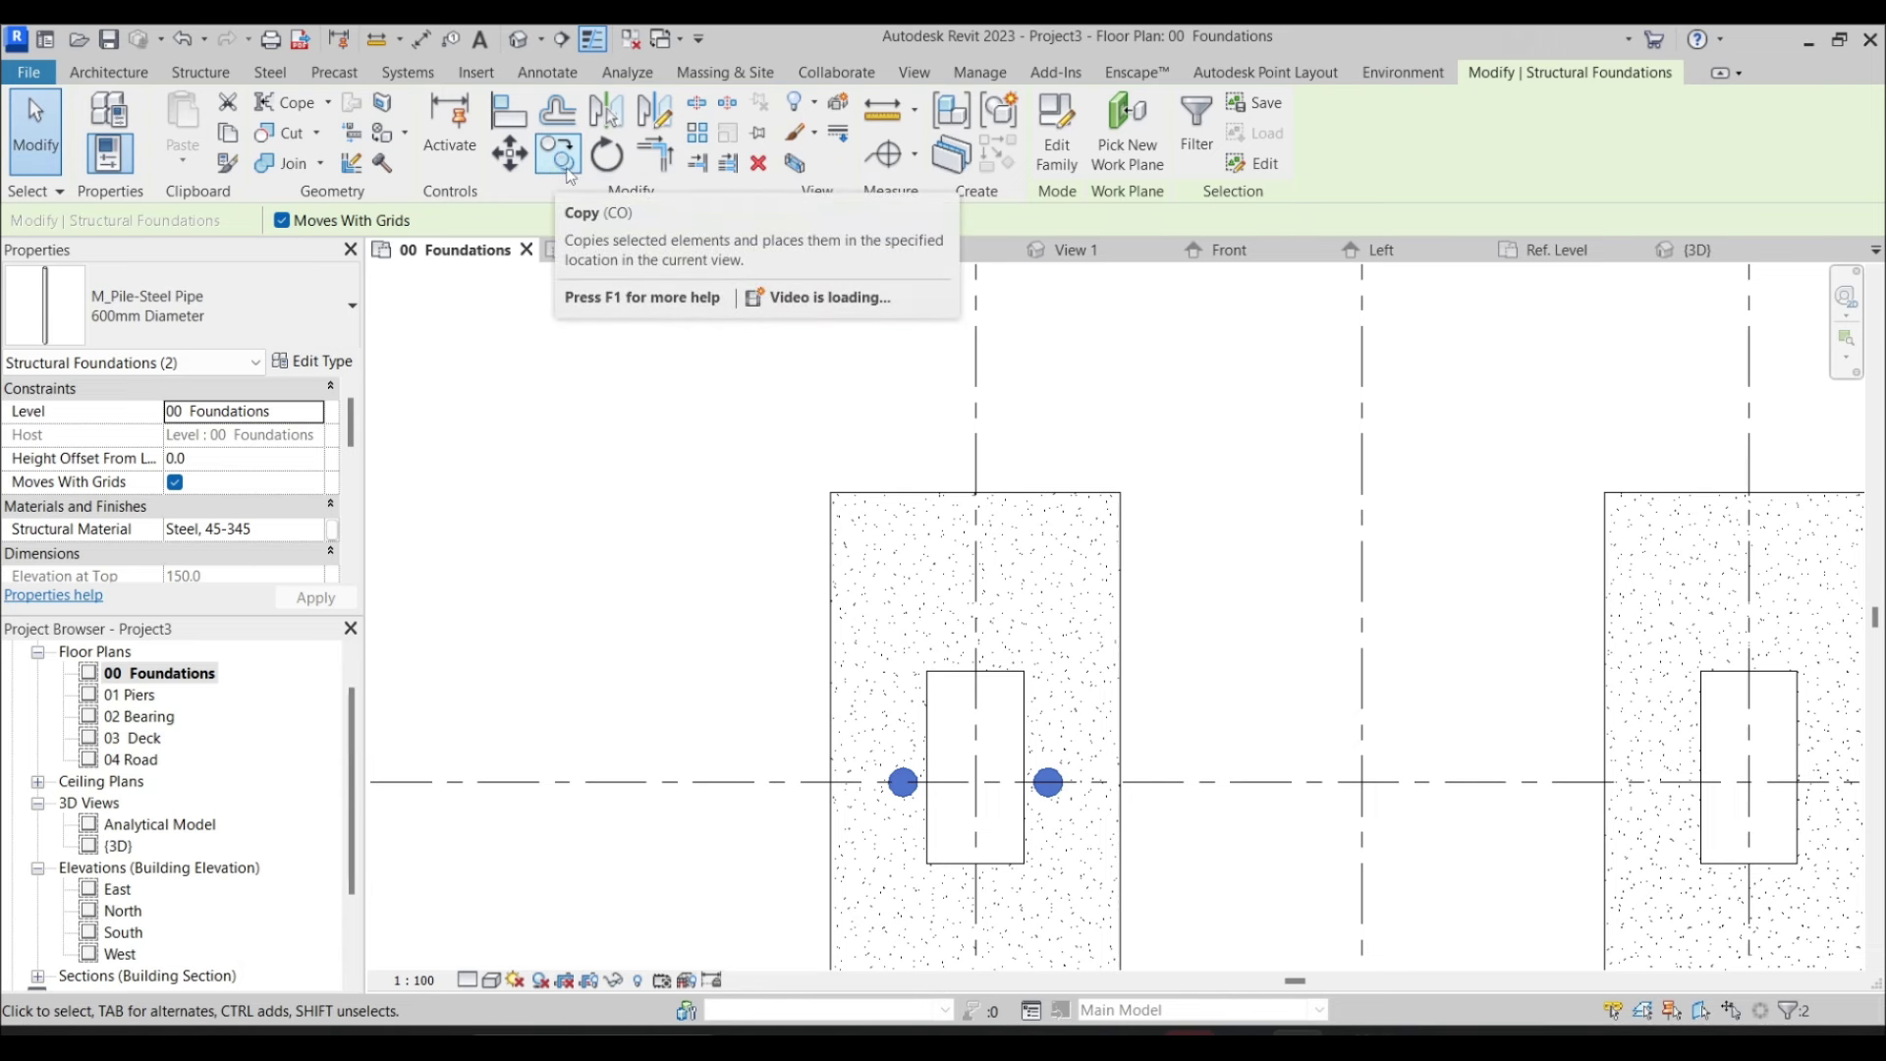
{"action": "left_click", "coordinate": [569, 169]}
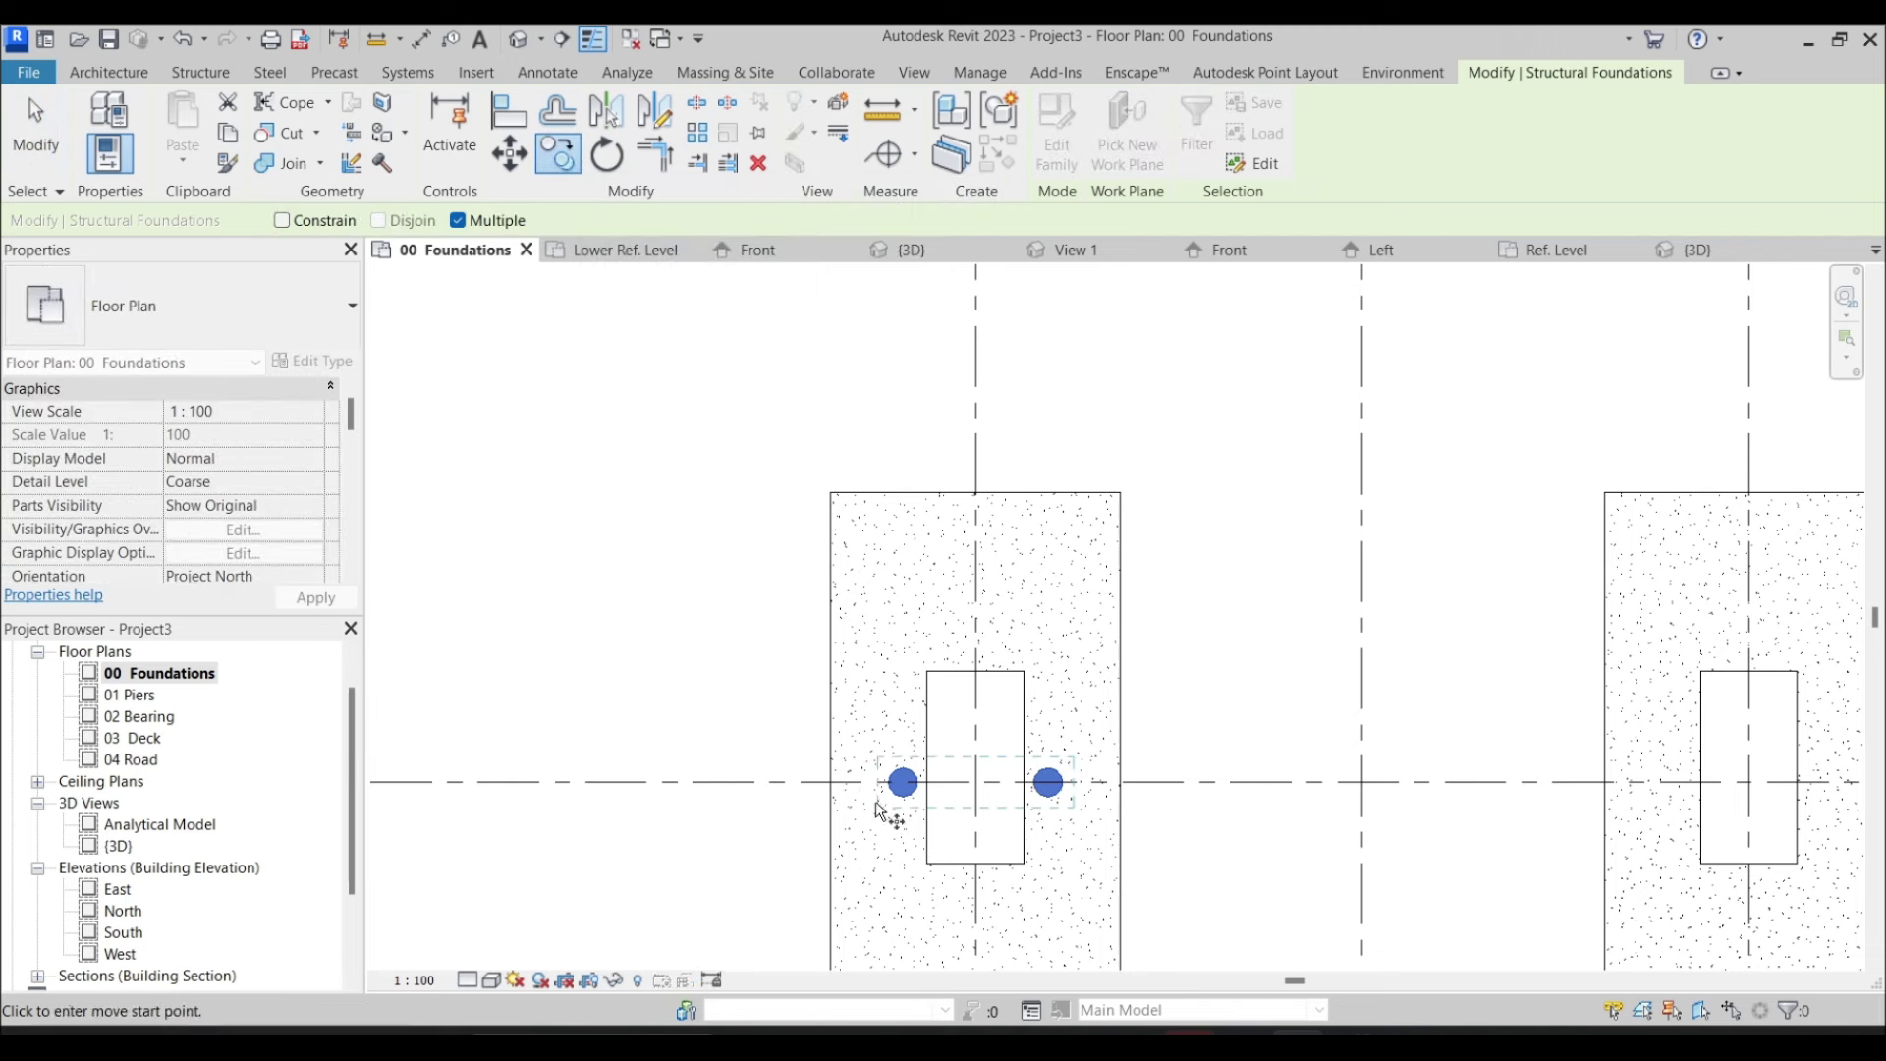
{"action": "left_click", "coordinate": [904, 786]}
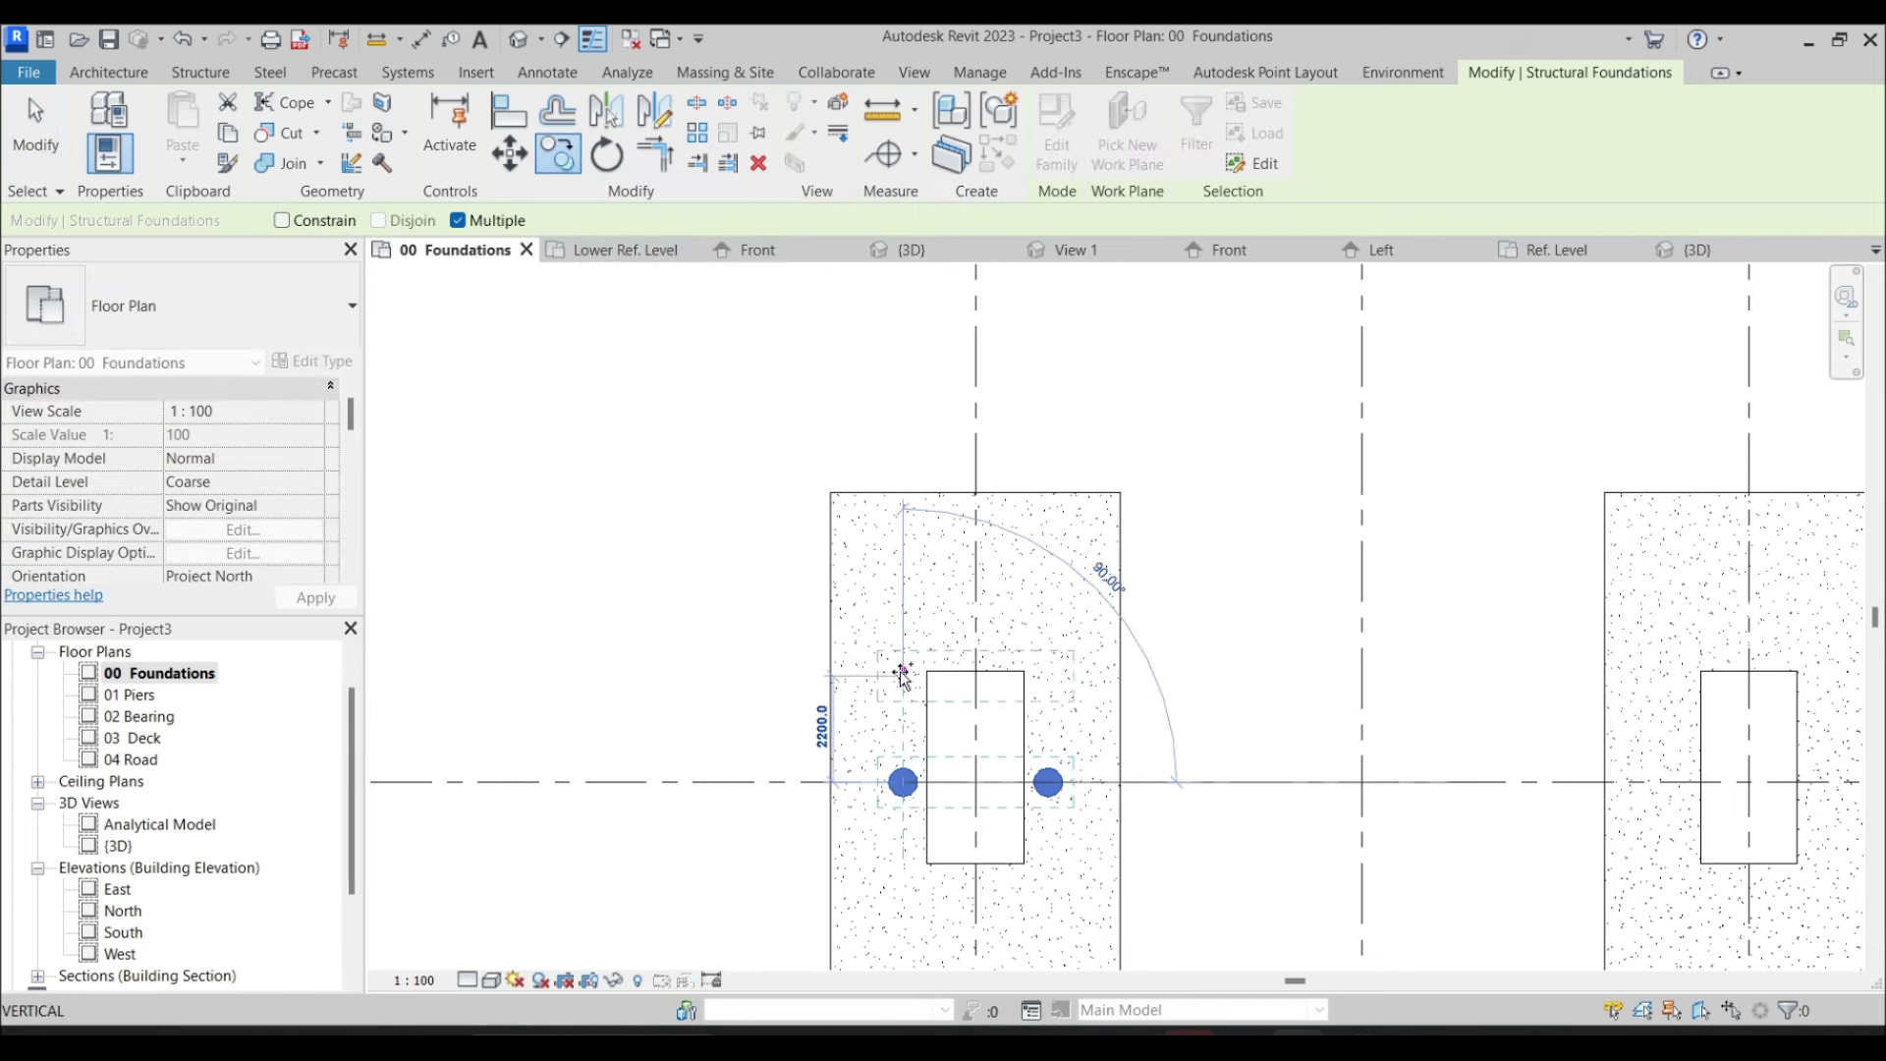
{"action": "left_click", "coordinate": [905, 614]}
{"action": "middle_click_drag", "start_coordinate": [924, 681], "coordinate": [1029, 447]}
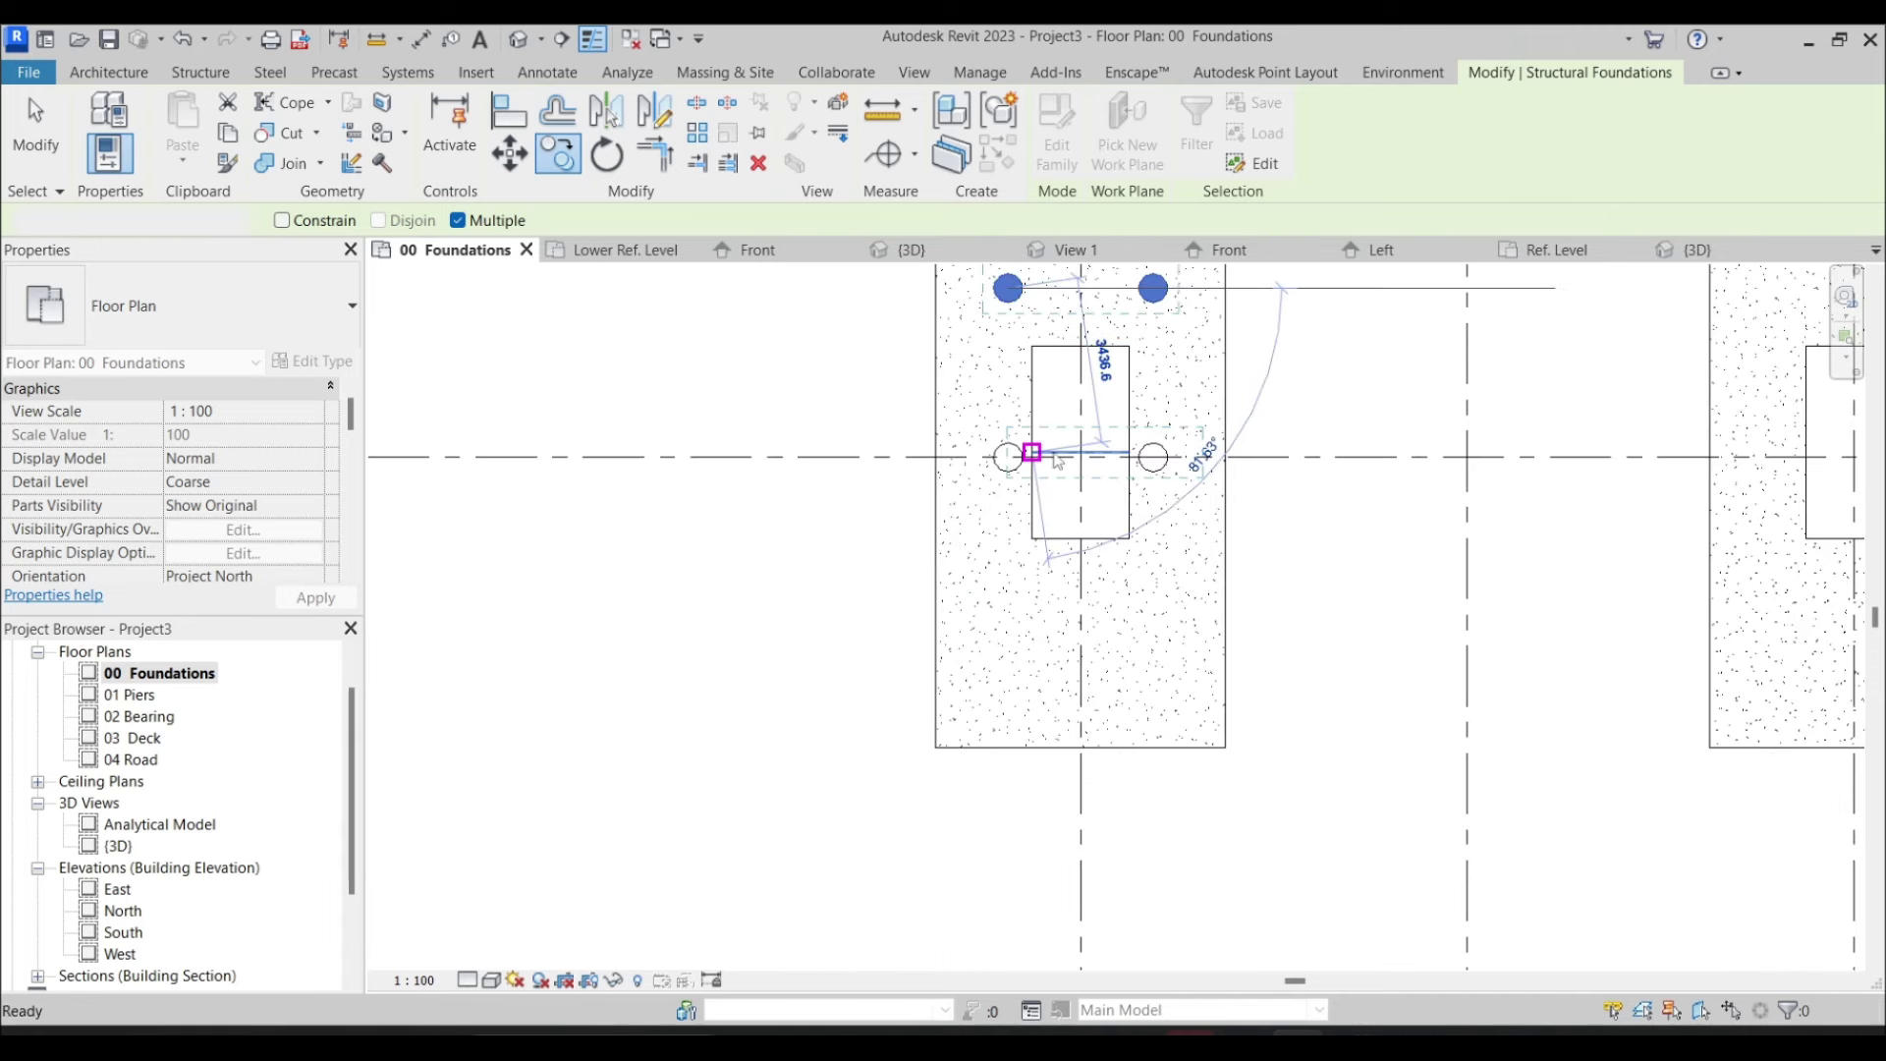
{"action": "key", "text": "Escape"}
{"action": "key", "text": "Escape"}
Select the top two piles and try aligning them to the horizontal grid line, then cancel
{"action": "left_click", "coordinate": [1166, 384]}
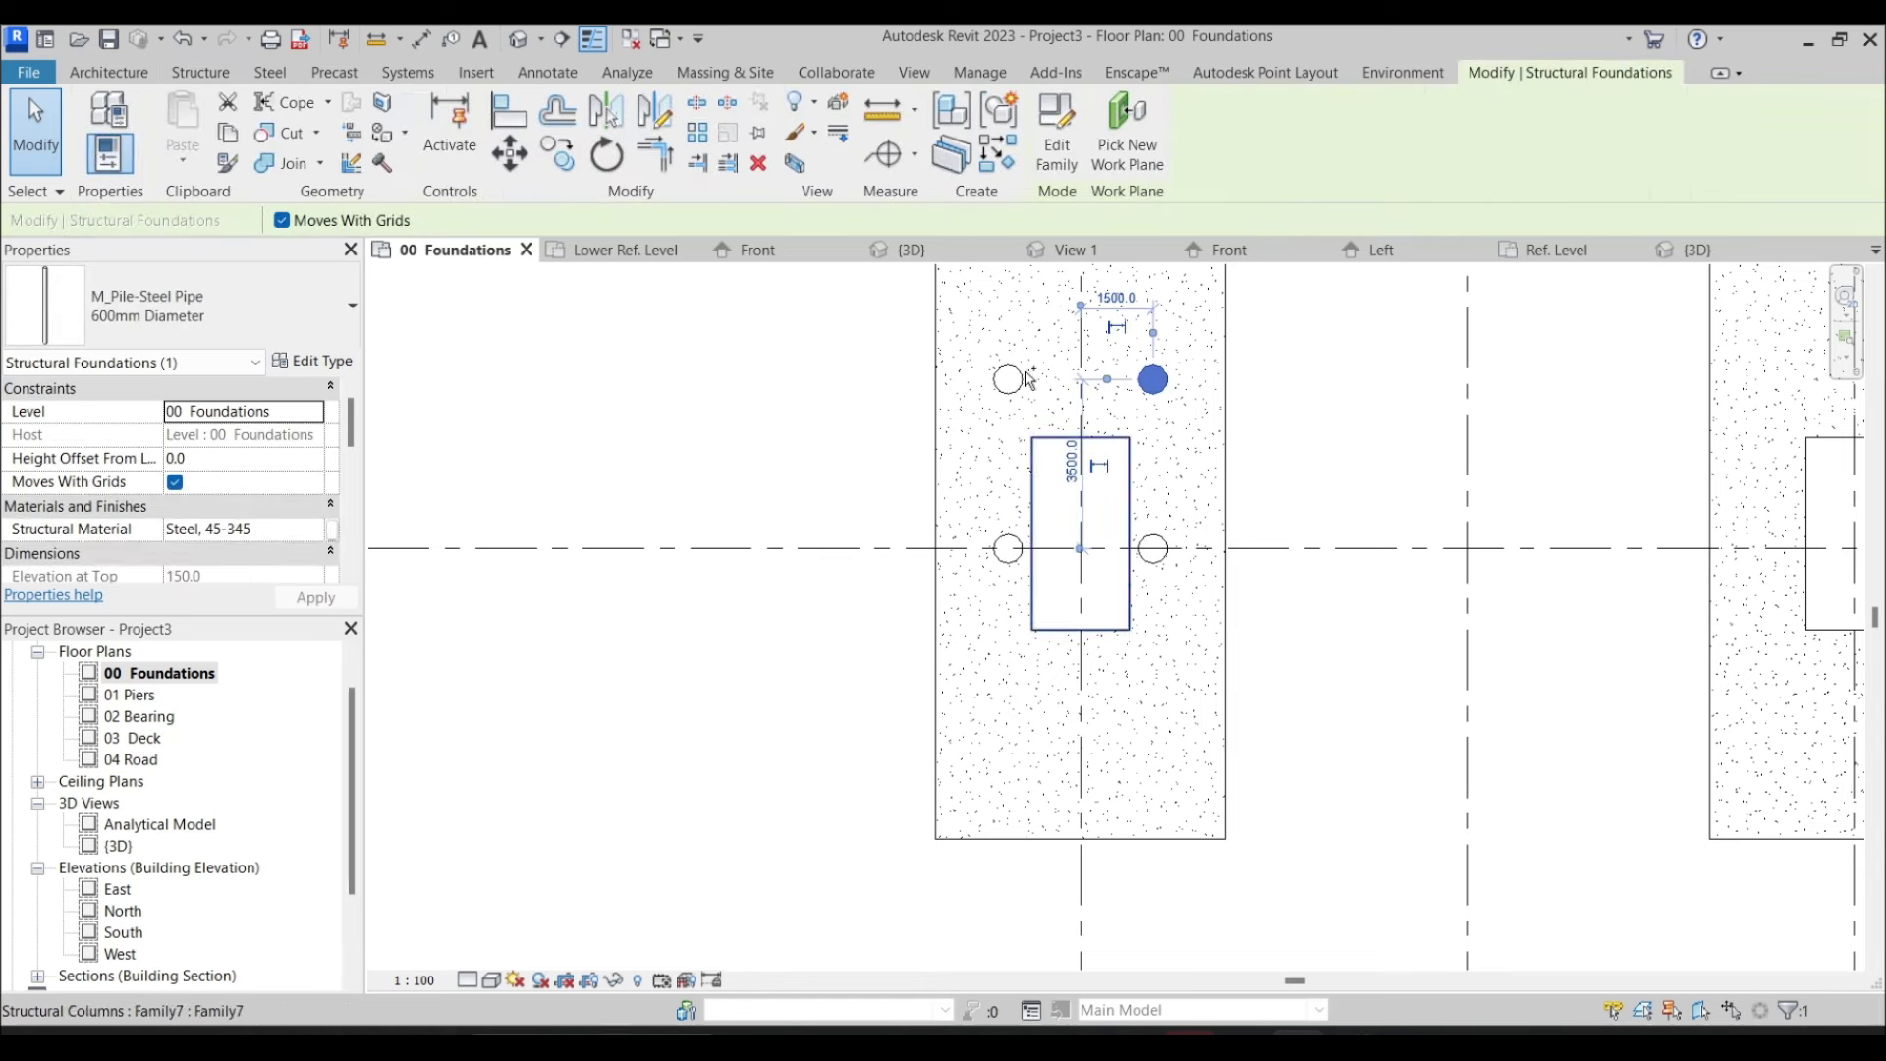
{"action": "left_click", "coordinate": [1015, 381], "text": "ctrl"}
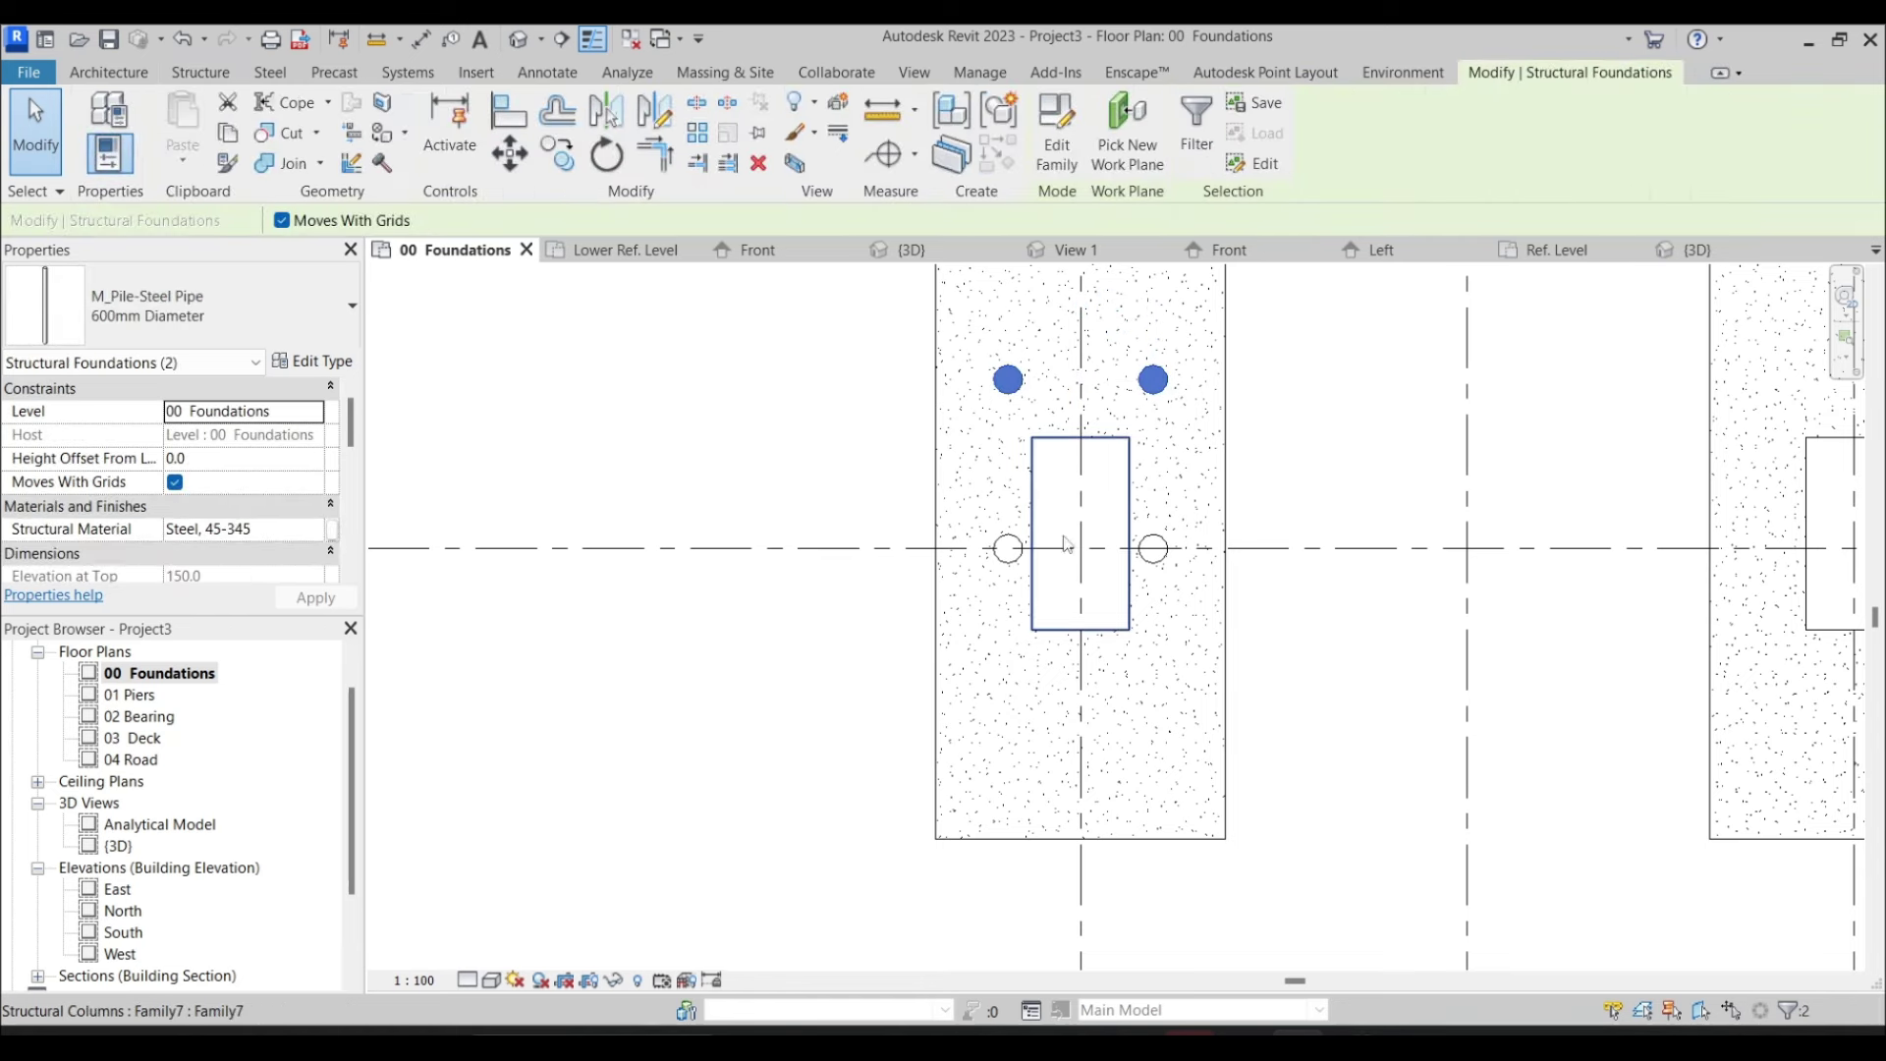
{"action": "scroll", "coordinate": [1012, 552], "scroll_direction": "down", "scroll_amount": 1}
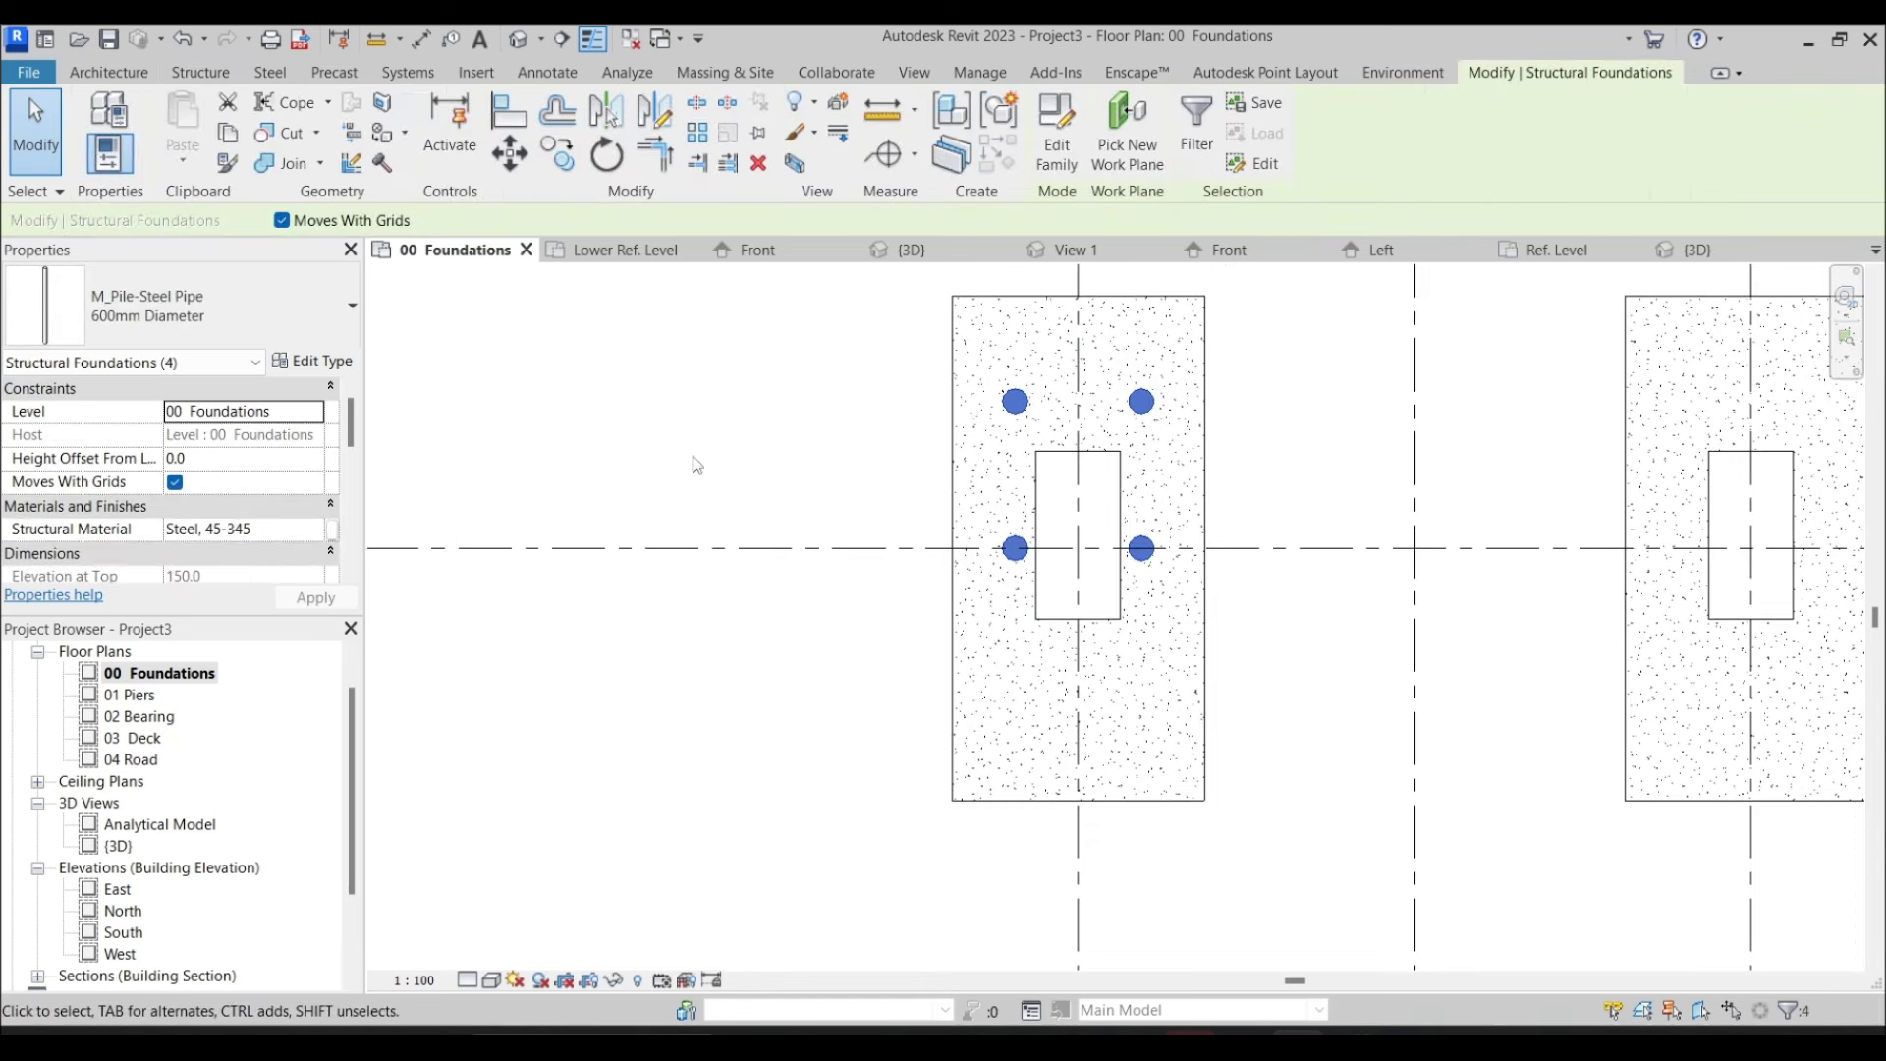
{"action": "key", "text": "Escape"}
{"action": "left_click", "coordinate": [1142, 403]}
{"action": "key", "text": "Escape"}
{"action": "left_click", "coordinate": [1015, 403]}
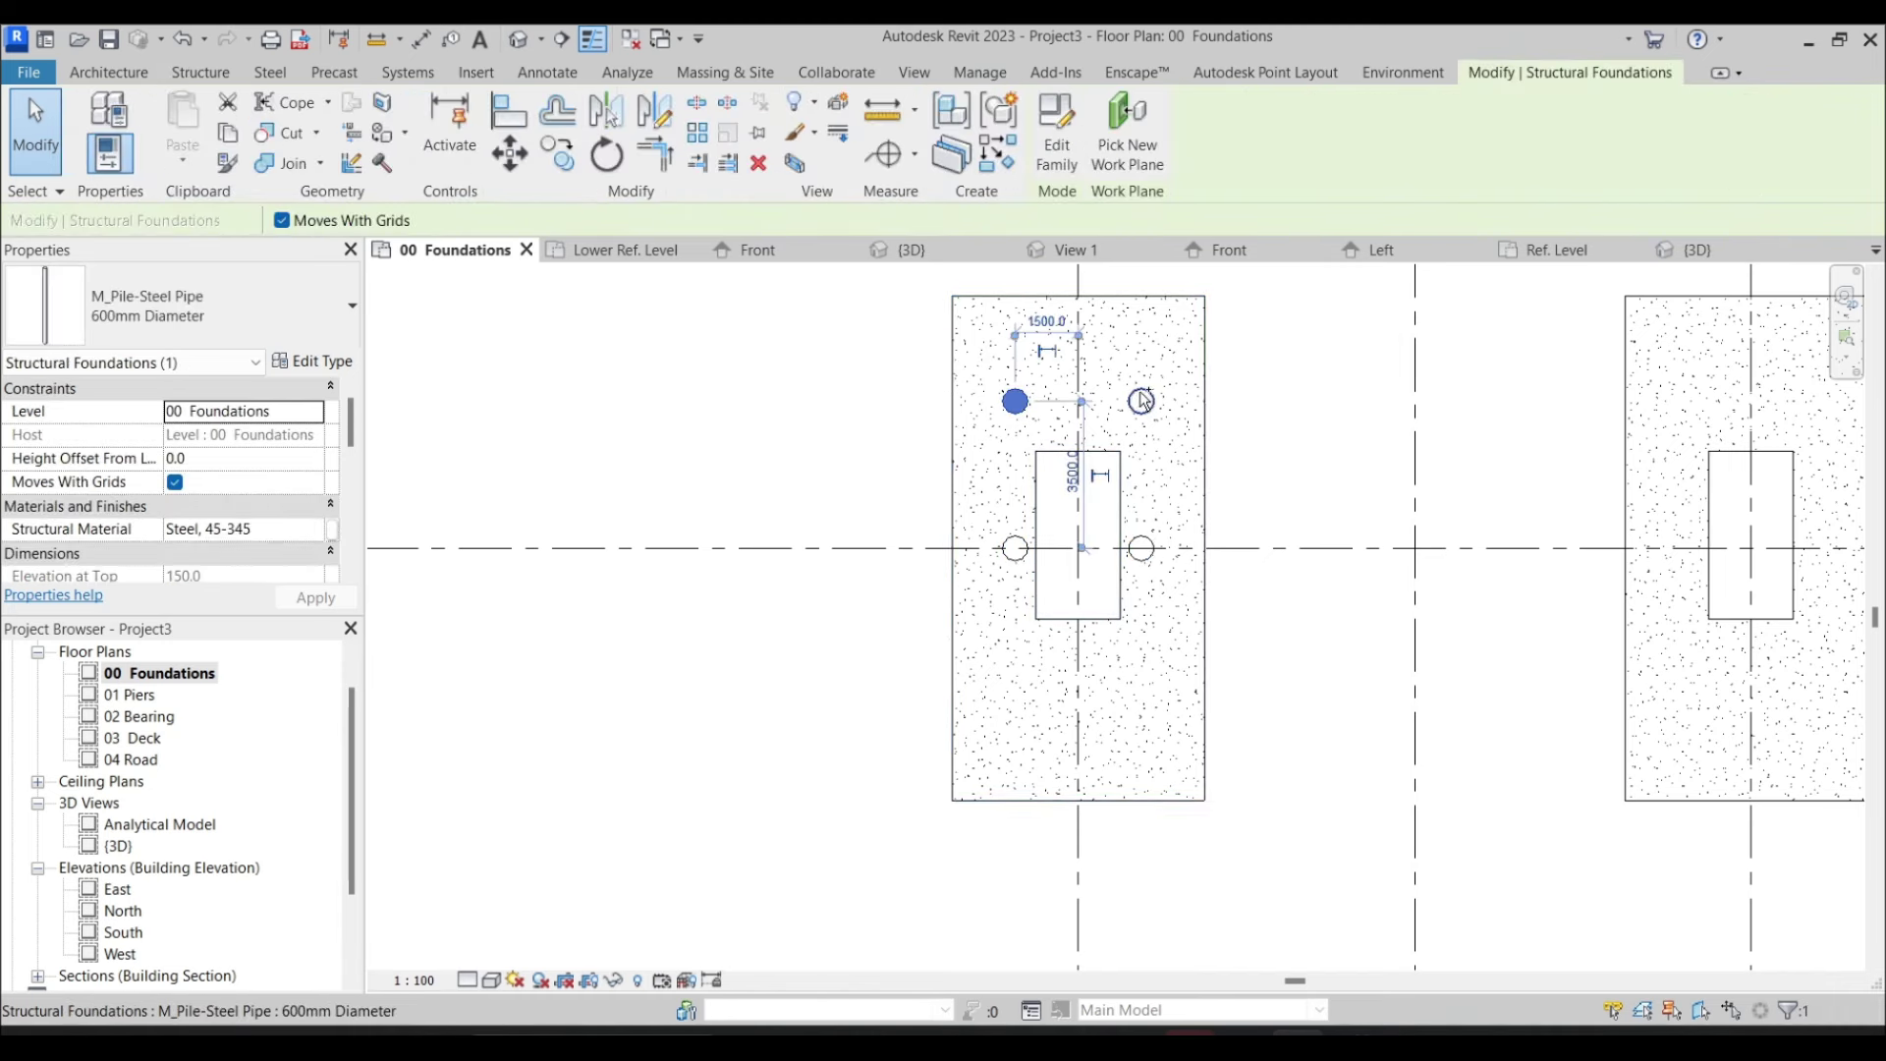
{"action": "left_click", "coordinate": [1141, 401], "text": "ctrl"}
{"action": "key", "text": "a"}
{"action": "key", "text": "l"}
{"action": "left_click", "coordinate": [1224, 552]}
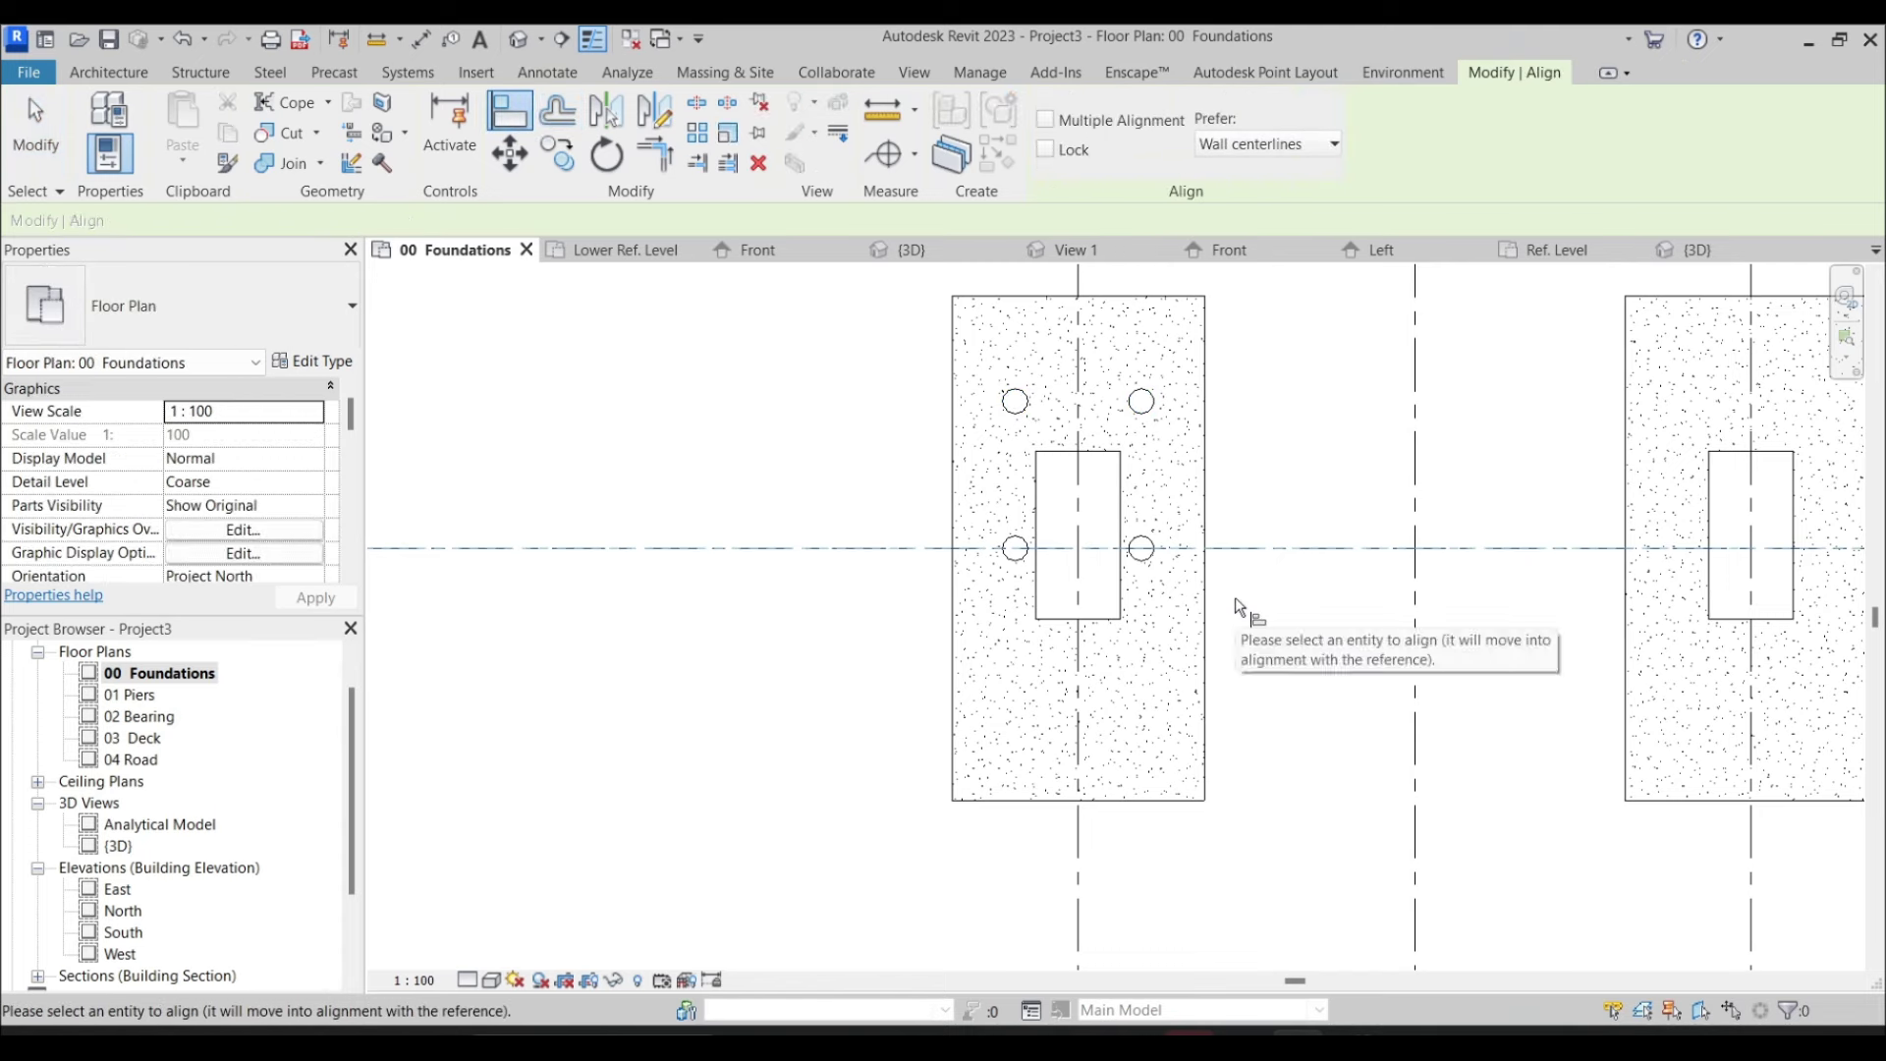
{"action": "key", "text": "Escape"}
{"action": "key", "text": "Escape"}
Mirror the top two piles across the horizontal grid line, completing six piles
{"action": "left_click", "coordinate": [1141, 401]}
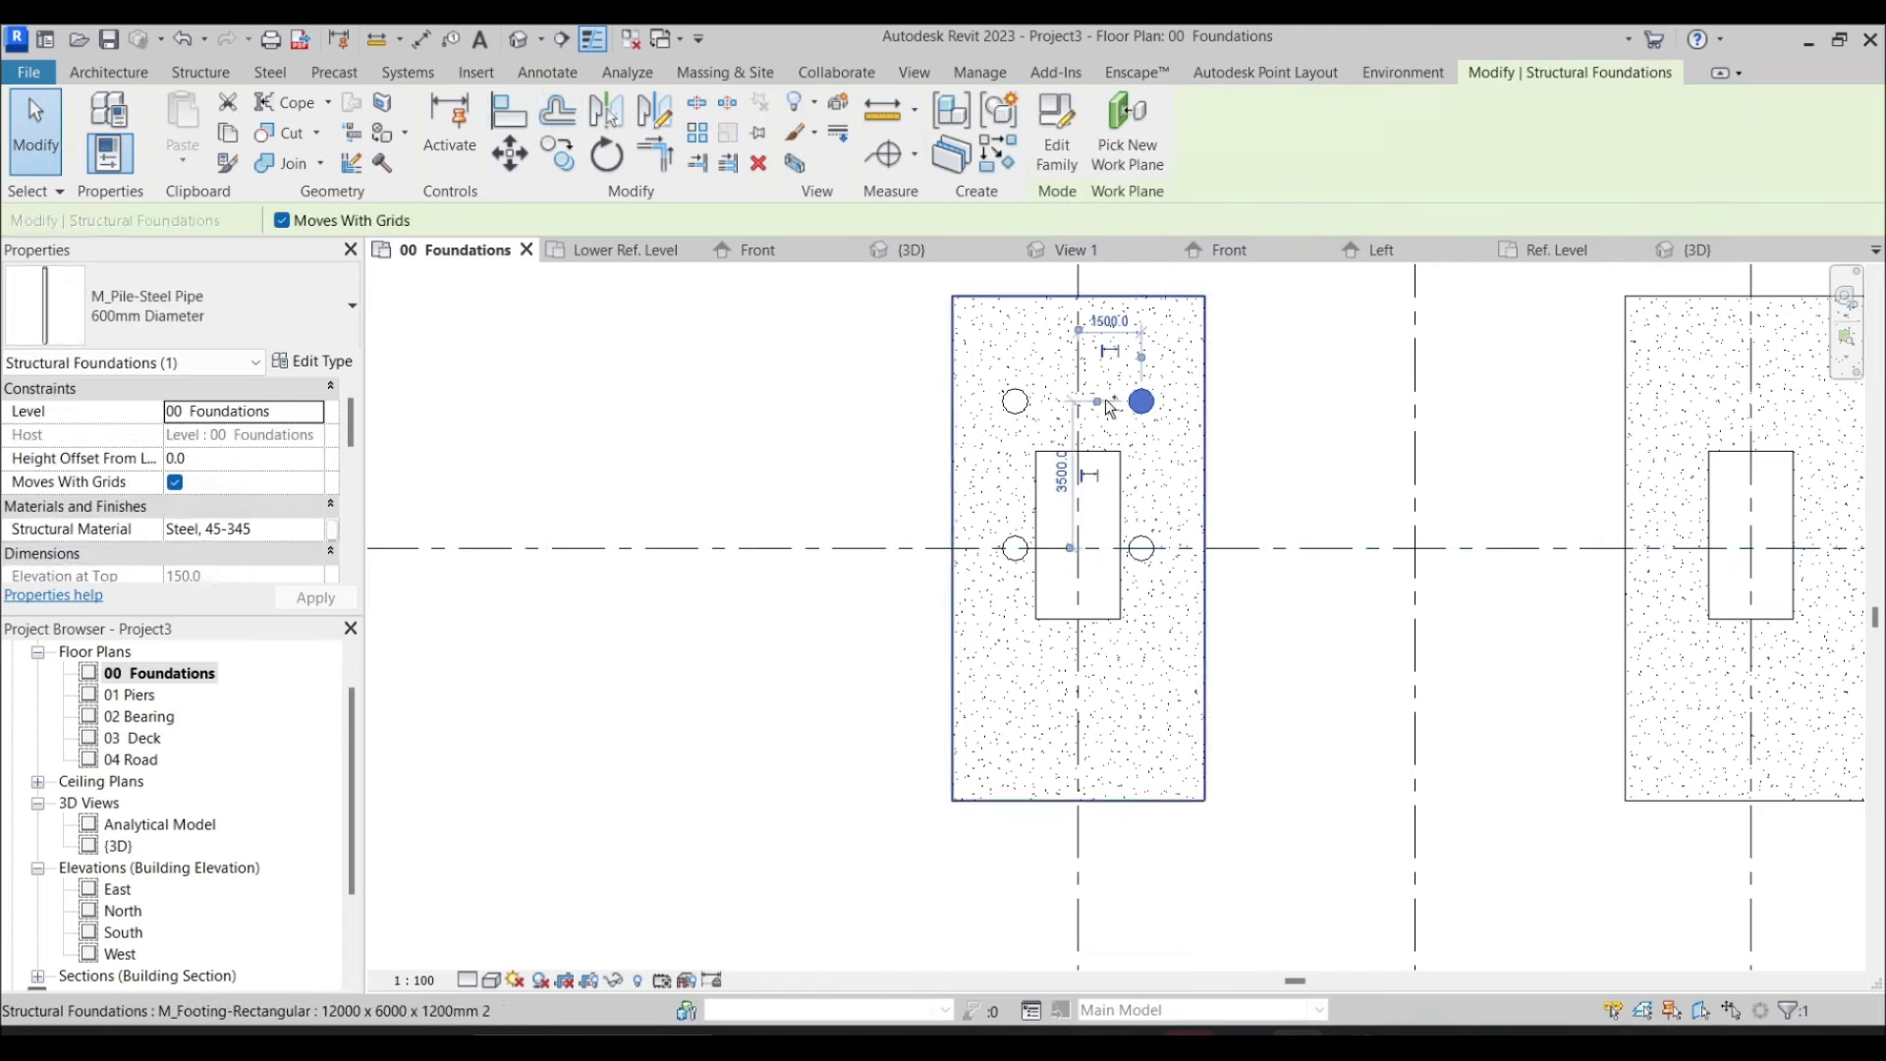
{"action": "left_click", "coordinate": [1018, 403], "text": "ctrl"}
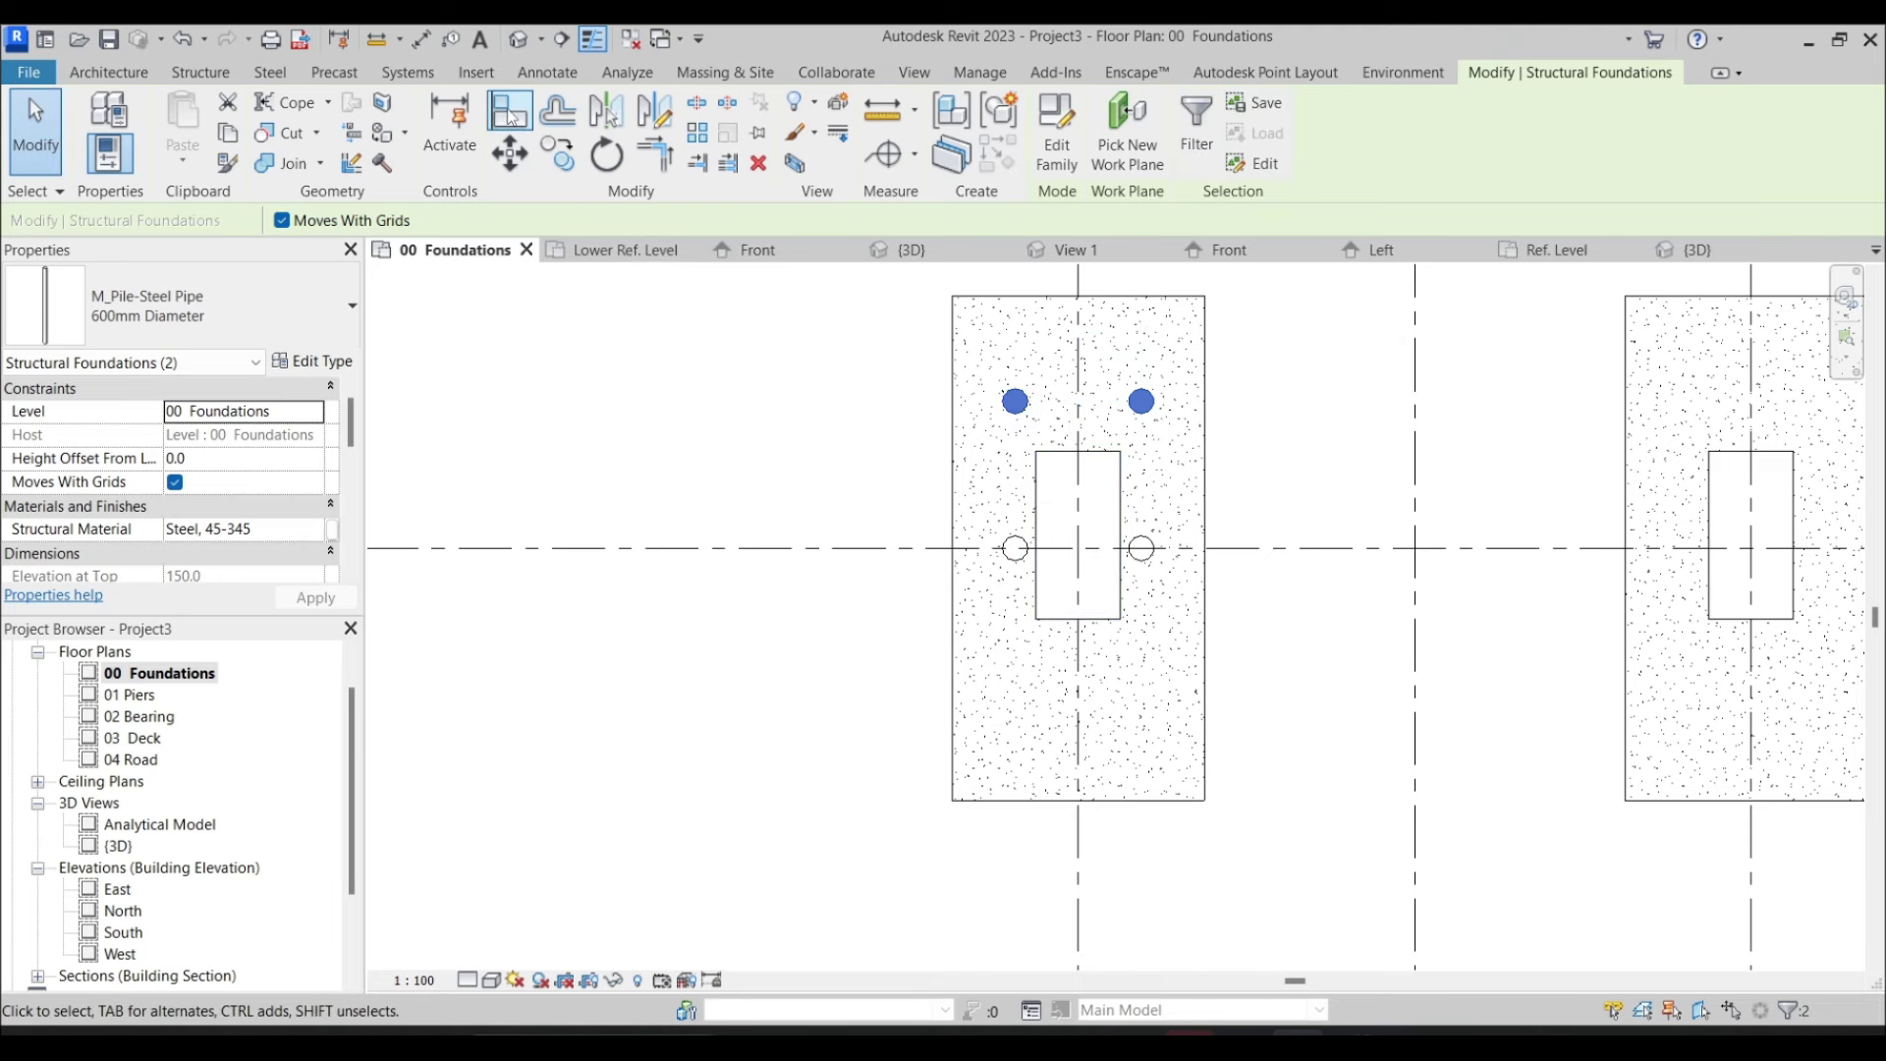
{"action": "left_click", "coordinate": [615, 115]}
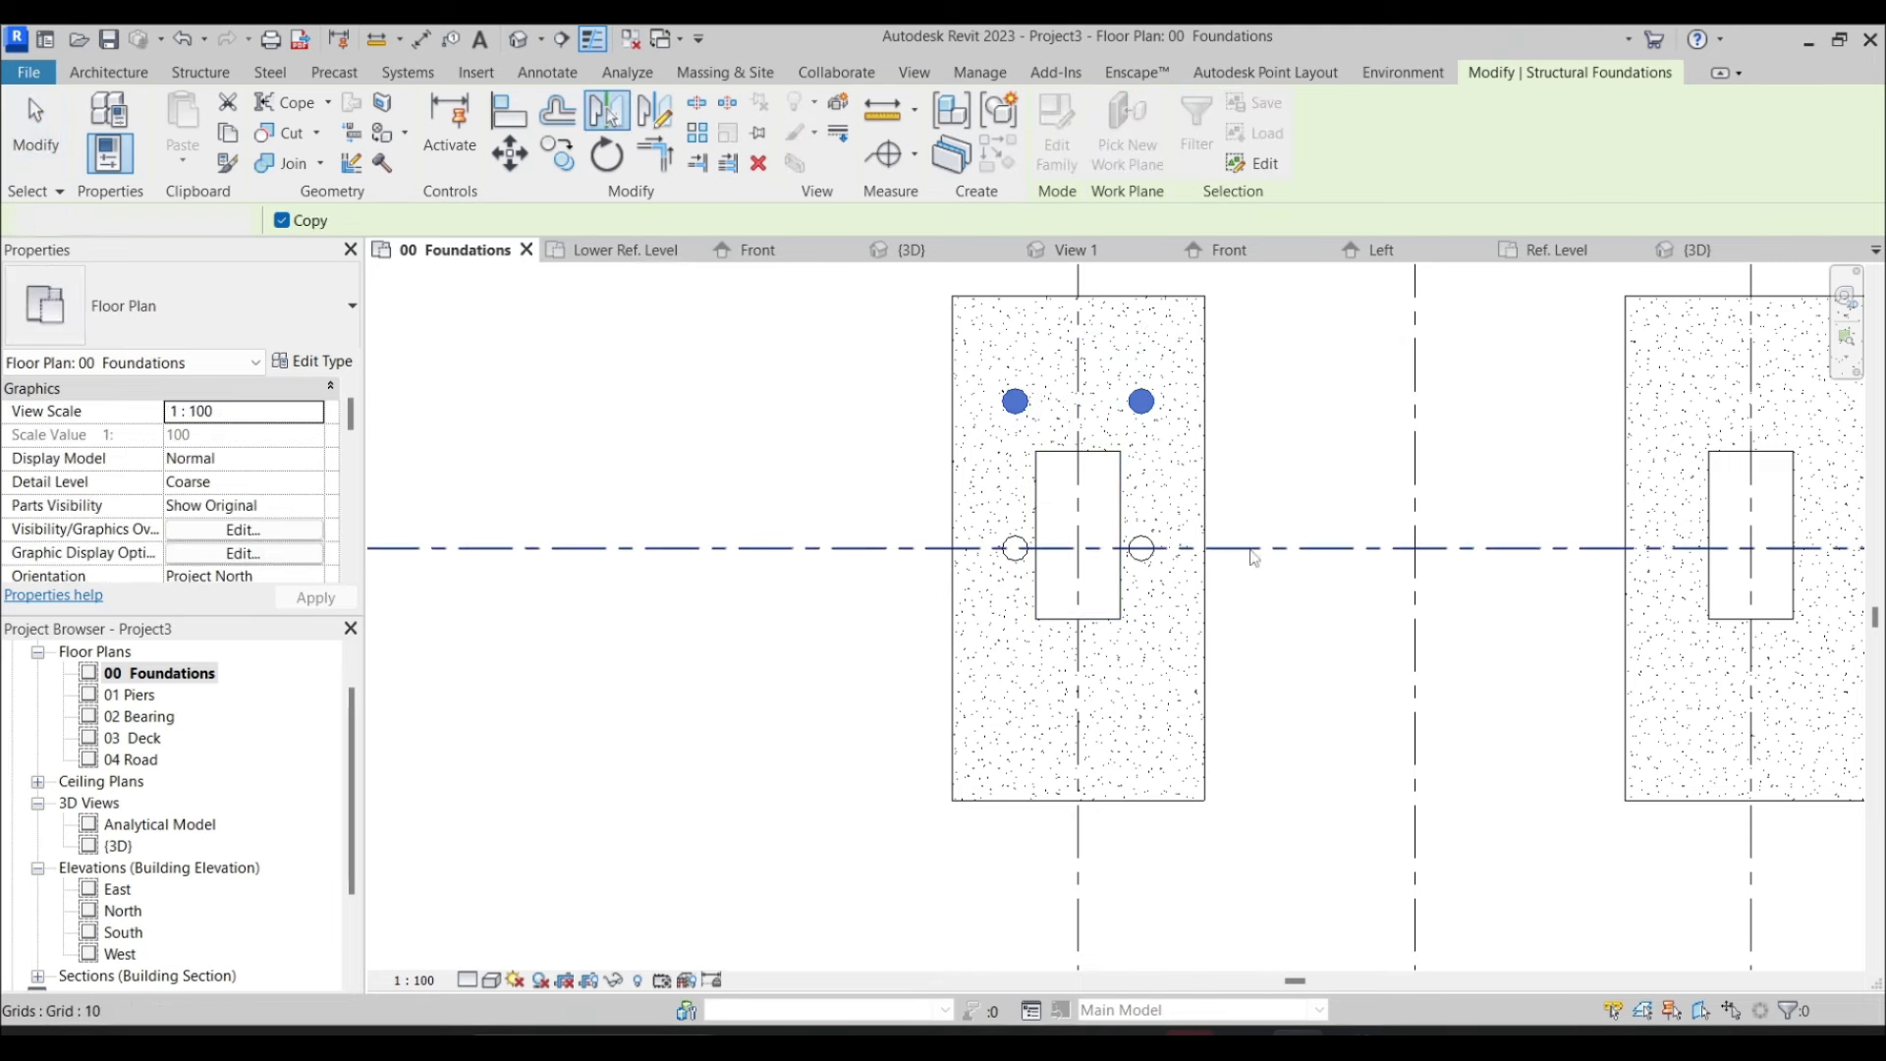
{"action": "left_click", "coordinate": [1252, 548]}
{"action": "key", "text": "Escape"}
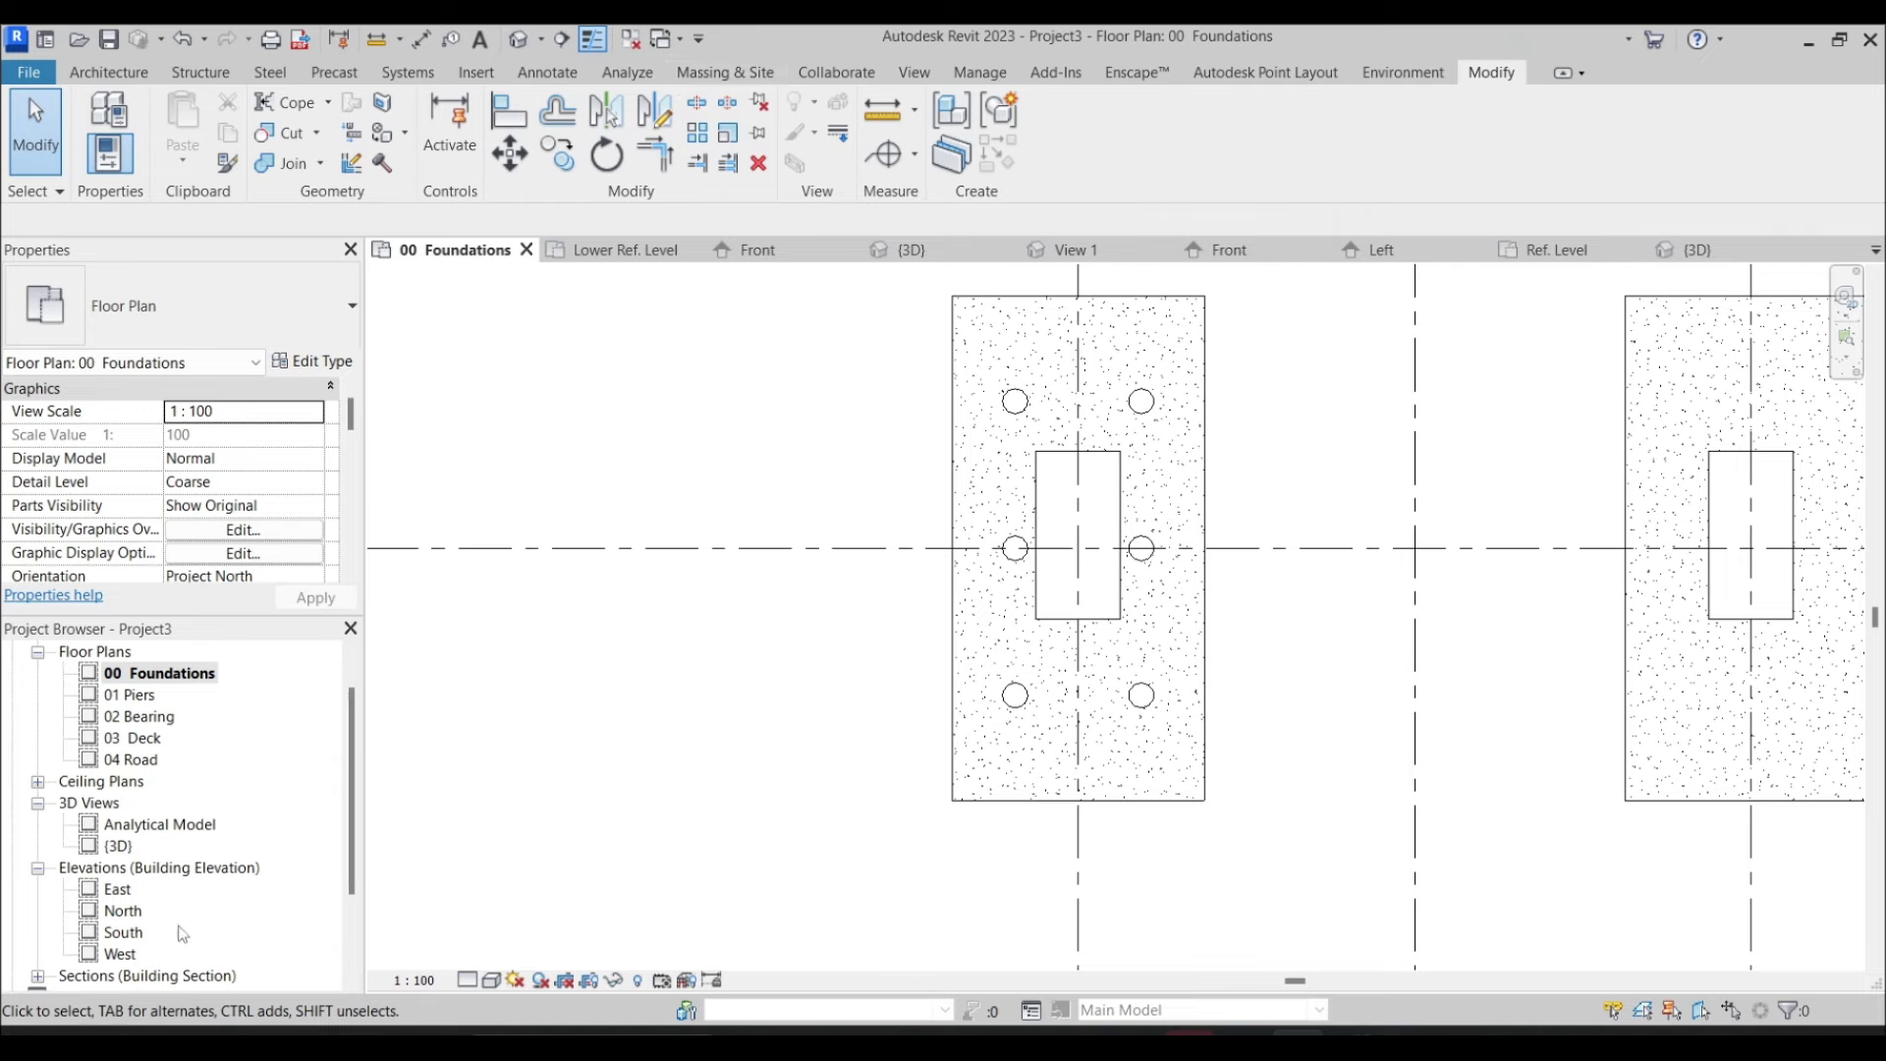
In the South elevation, move the six piles so their tops meet the footing underside
{"action": "double_click", "coordinate": [126, 938]}
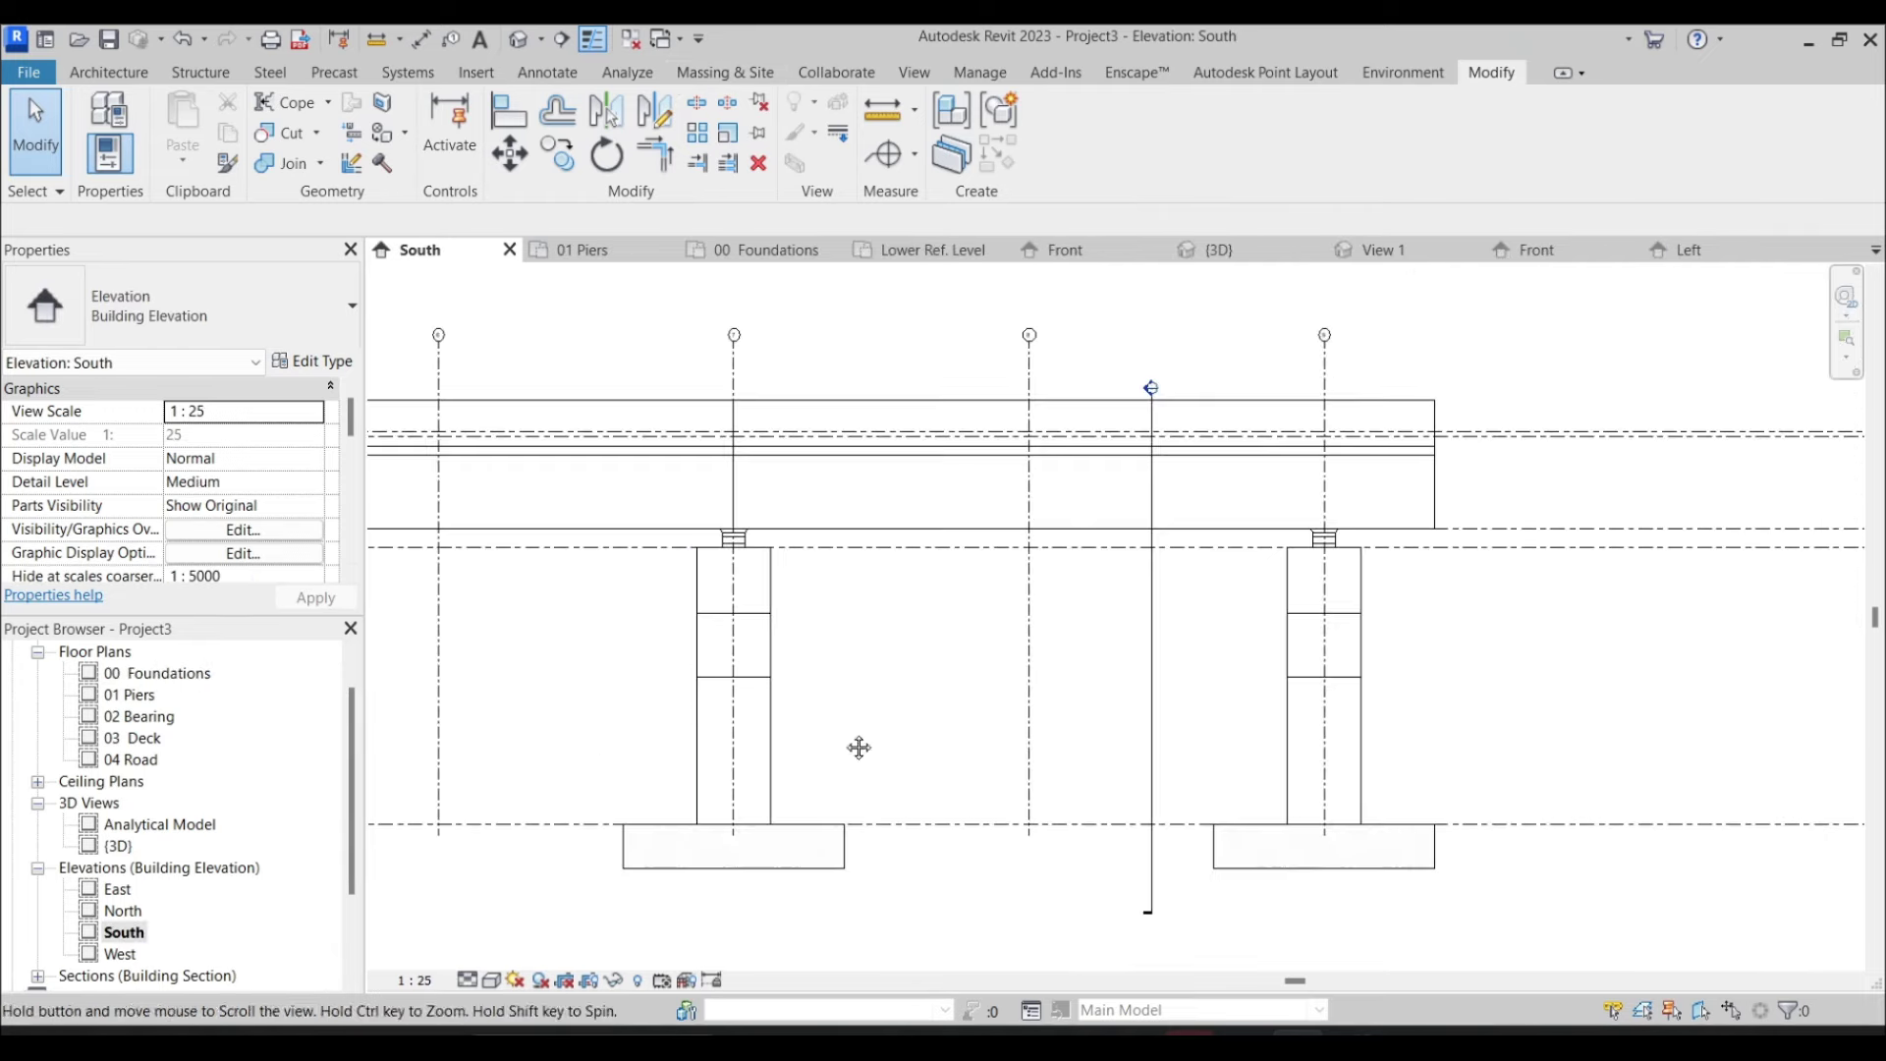
{"action": "scroll", "coordinate": [1040, 770], "scroll_direction": "down", "scroll_amount": 4}
{"action": "scroll", "coordinate": [1385, 582], "scroll_direction": "down", "scroll_amount": 2}
{"action": "middle_click_drag", "start_coordinate": [716, 639], "coordinate": [976, 645]}
{"action": "scroll", "coordinate": [1095, 581], "scroll_direction": "up", "scroll_amount": 7}
{"action": "scroll", "coordinate": [1095, 581], "scroll_direction": "up", "scroll_amount": 3}
{"action": "left_click_drag", "start_coordinate": [1306, 804], "coordinate": [551, 807]}
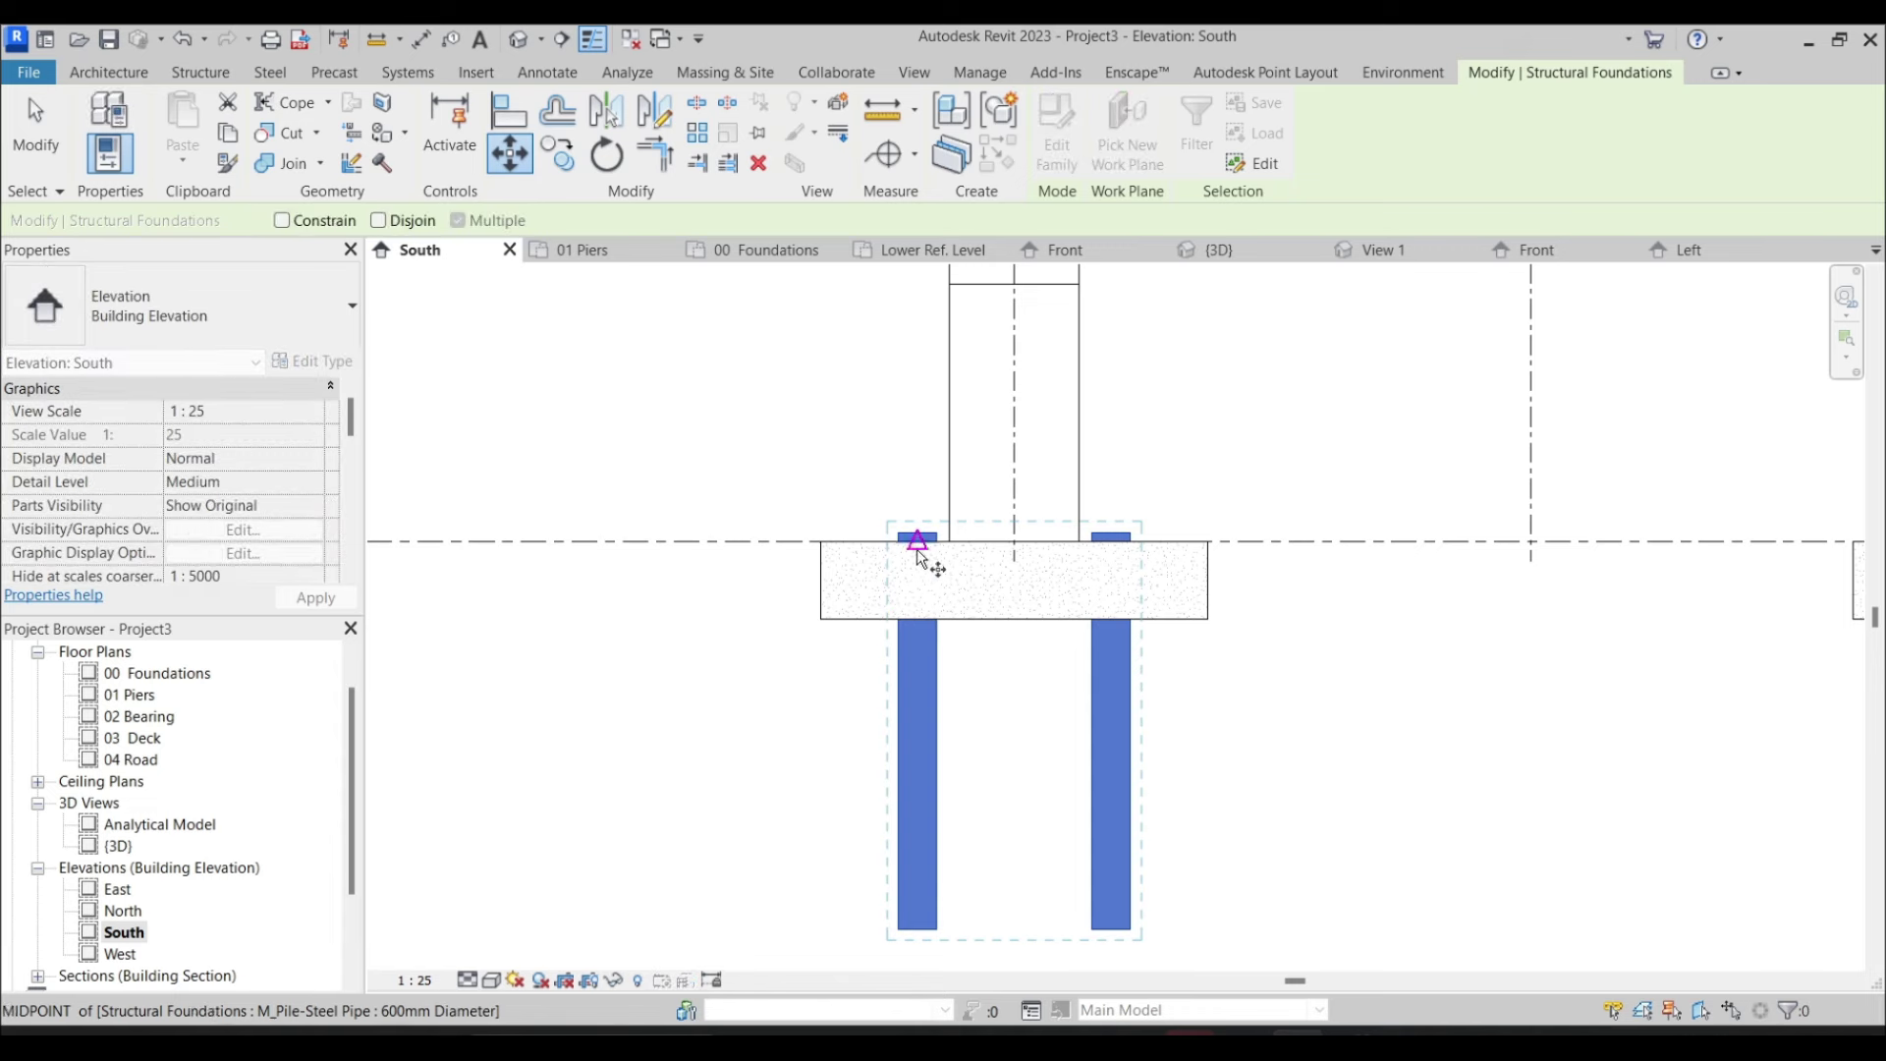
{"action": "left_click", "coordinate": [917, 537]}
{"action": "left_click", "coordinate": [918, 619]}
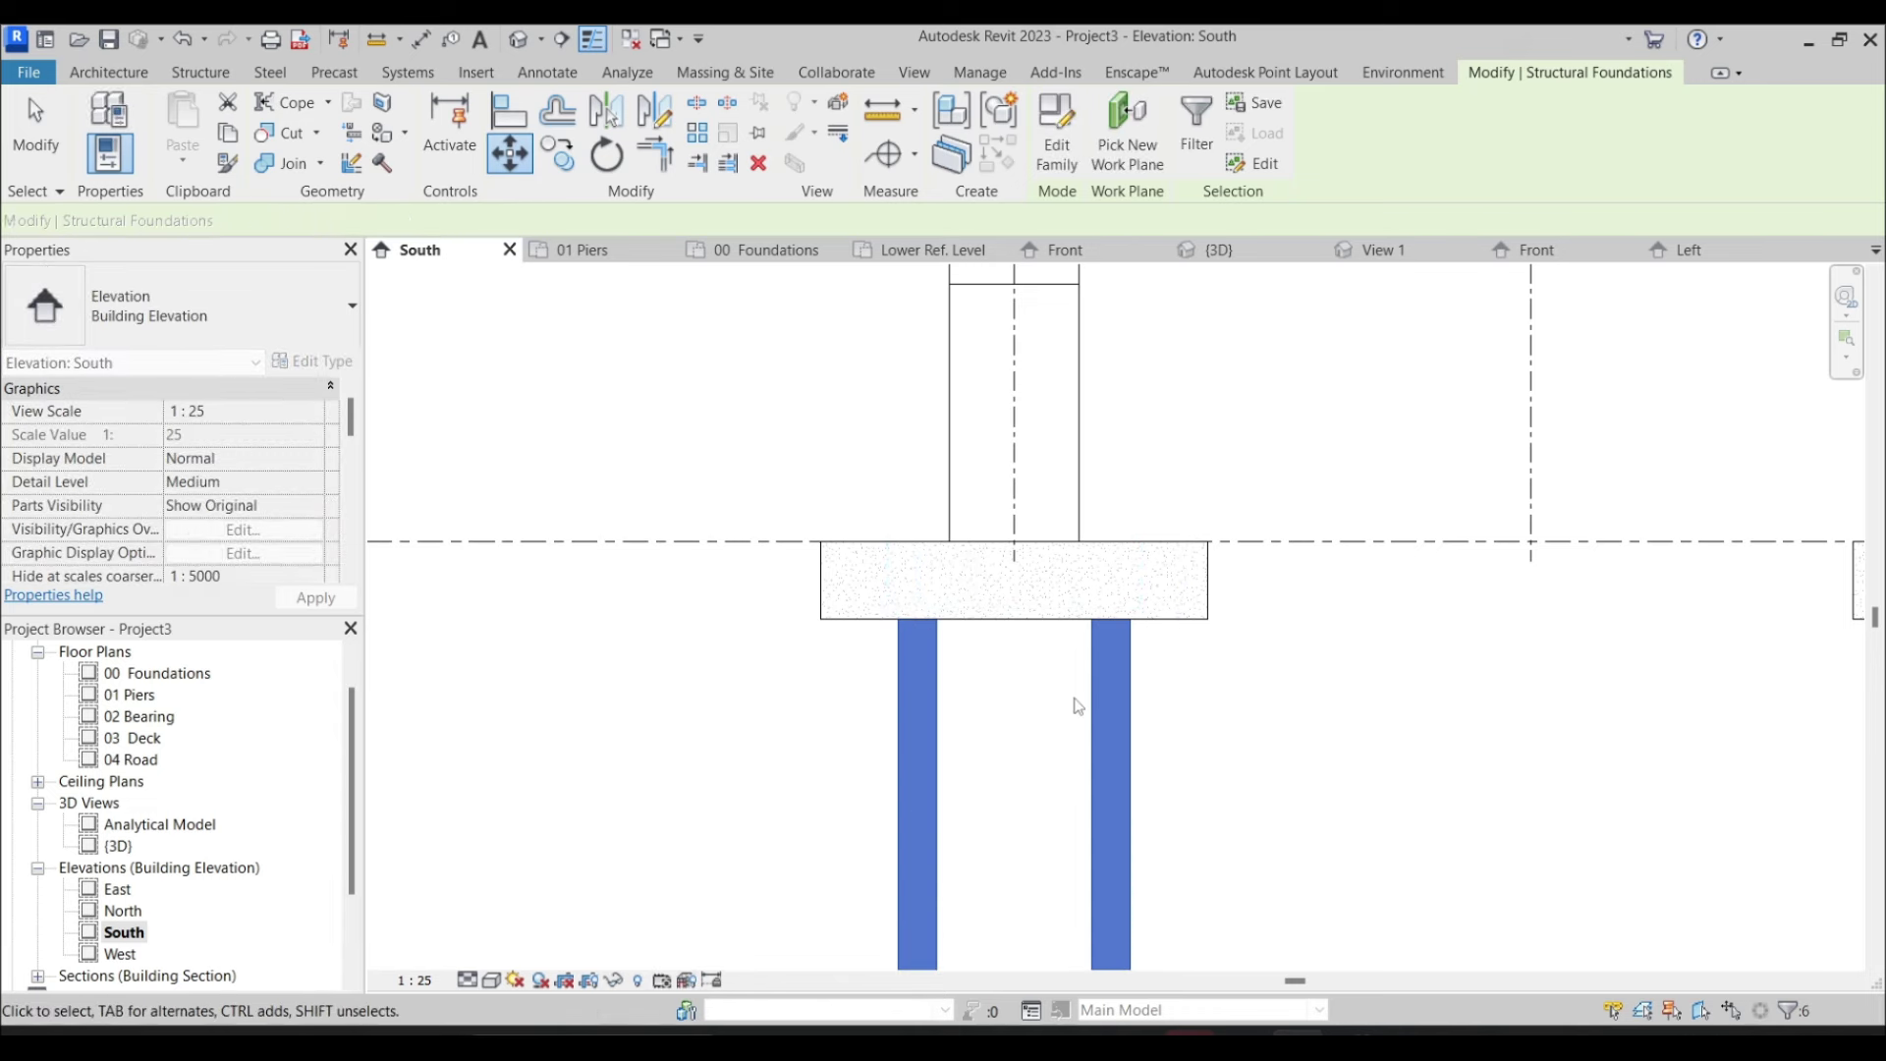
{"action": "scroll", "coordinate": [1077, 704], "scroll_direction": "down", "scroll_amount": 1}
{"action": "middle_click_drag", "start_coordinate": [1077, 703], "coordinate": [1077, 544]}
{"action": "left_click", "coordinate": [768, 429]}
Move the six piles up 150 mm into the footing
{"action": "left_click_drag", "start_coordinate": [1268, 651], "coordinate": [801, 683]}
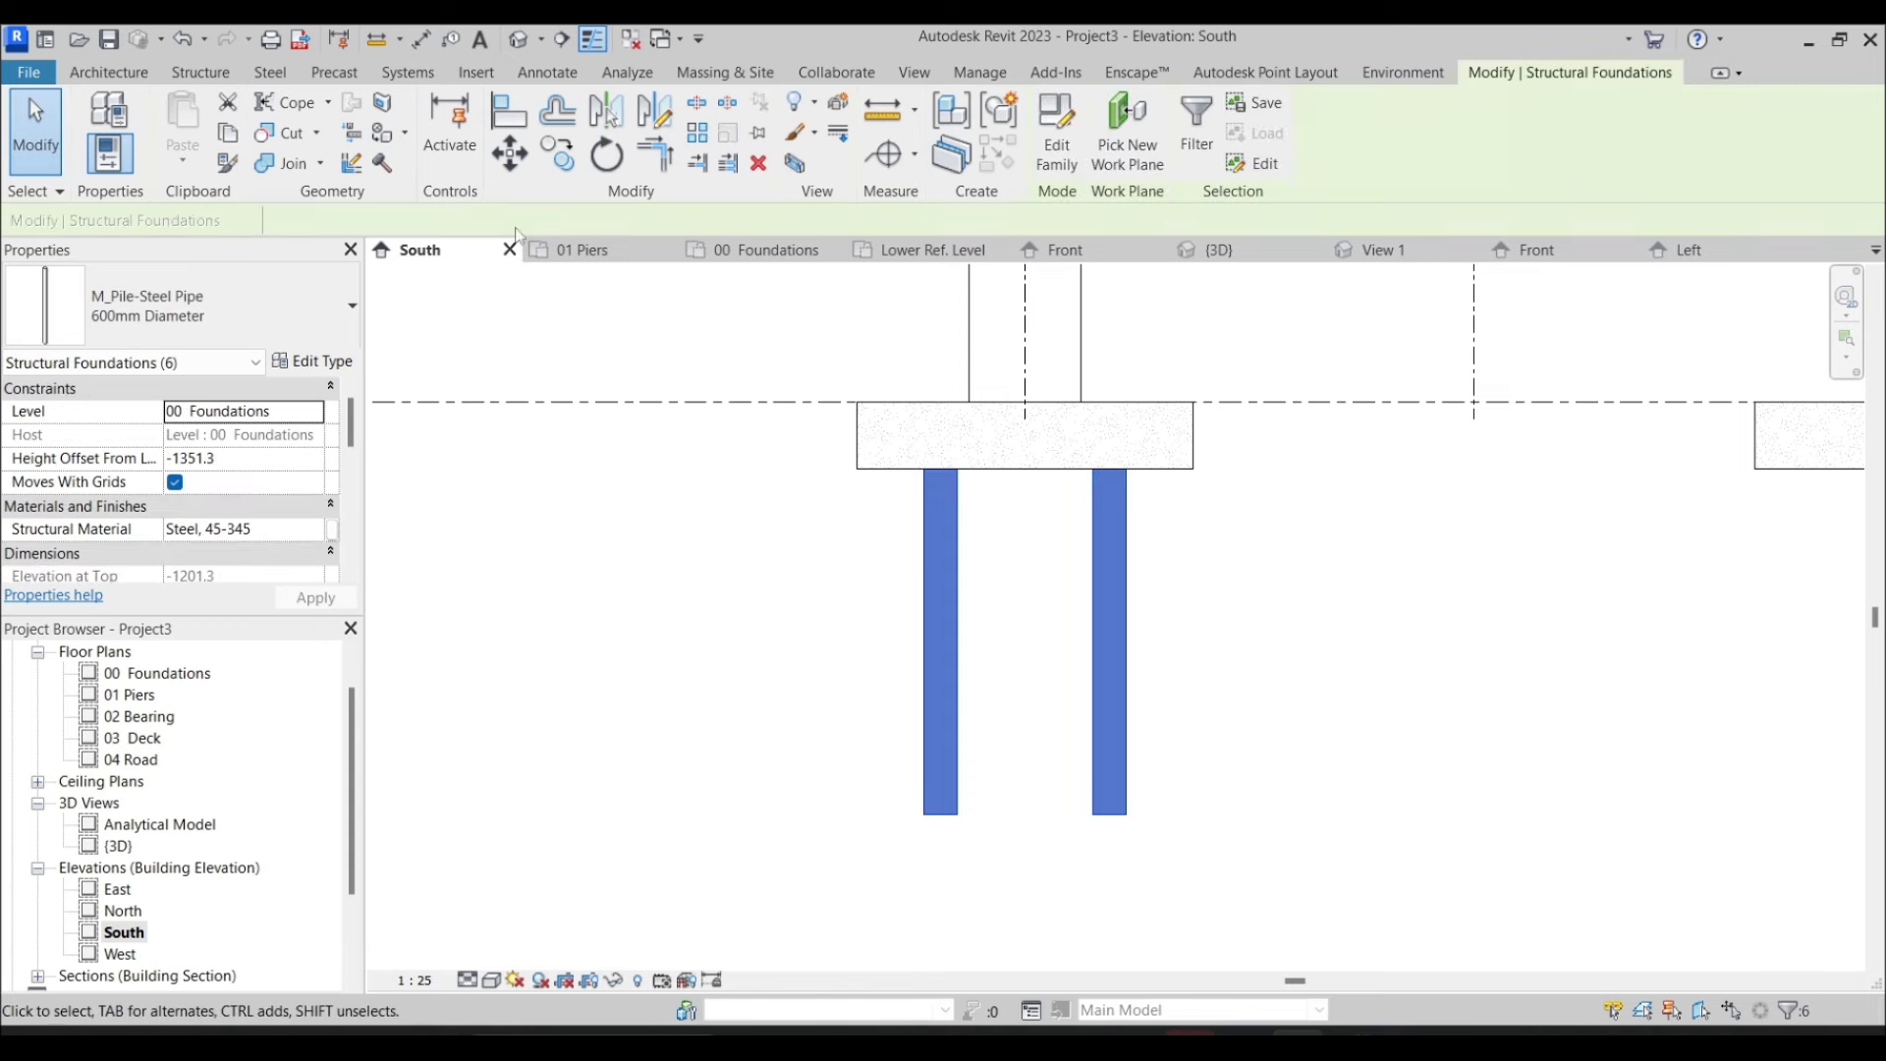
{"action": "left_click", "coordinate": [508, 162]}
{"action": "scroll", "coordinate": [905, 393], "scroll_direction": "up", "scroll_amount": 3}
{"action": "left_click", "coordinate": [981, 554]}
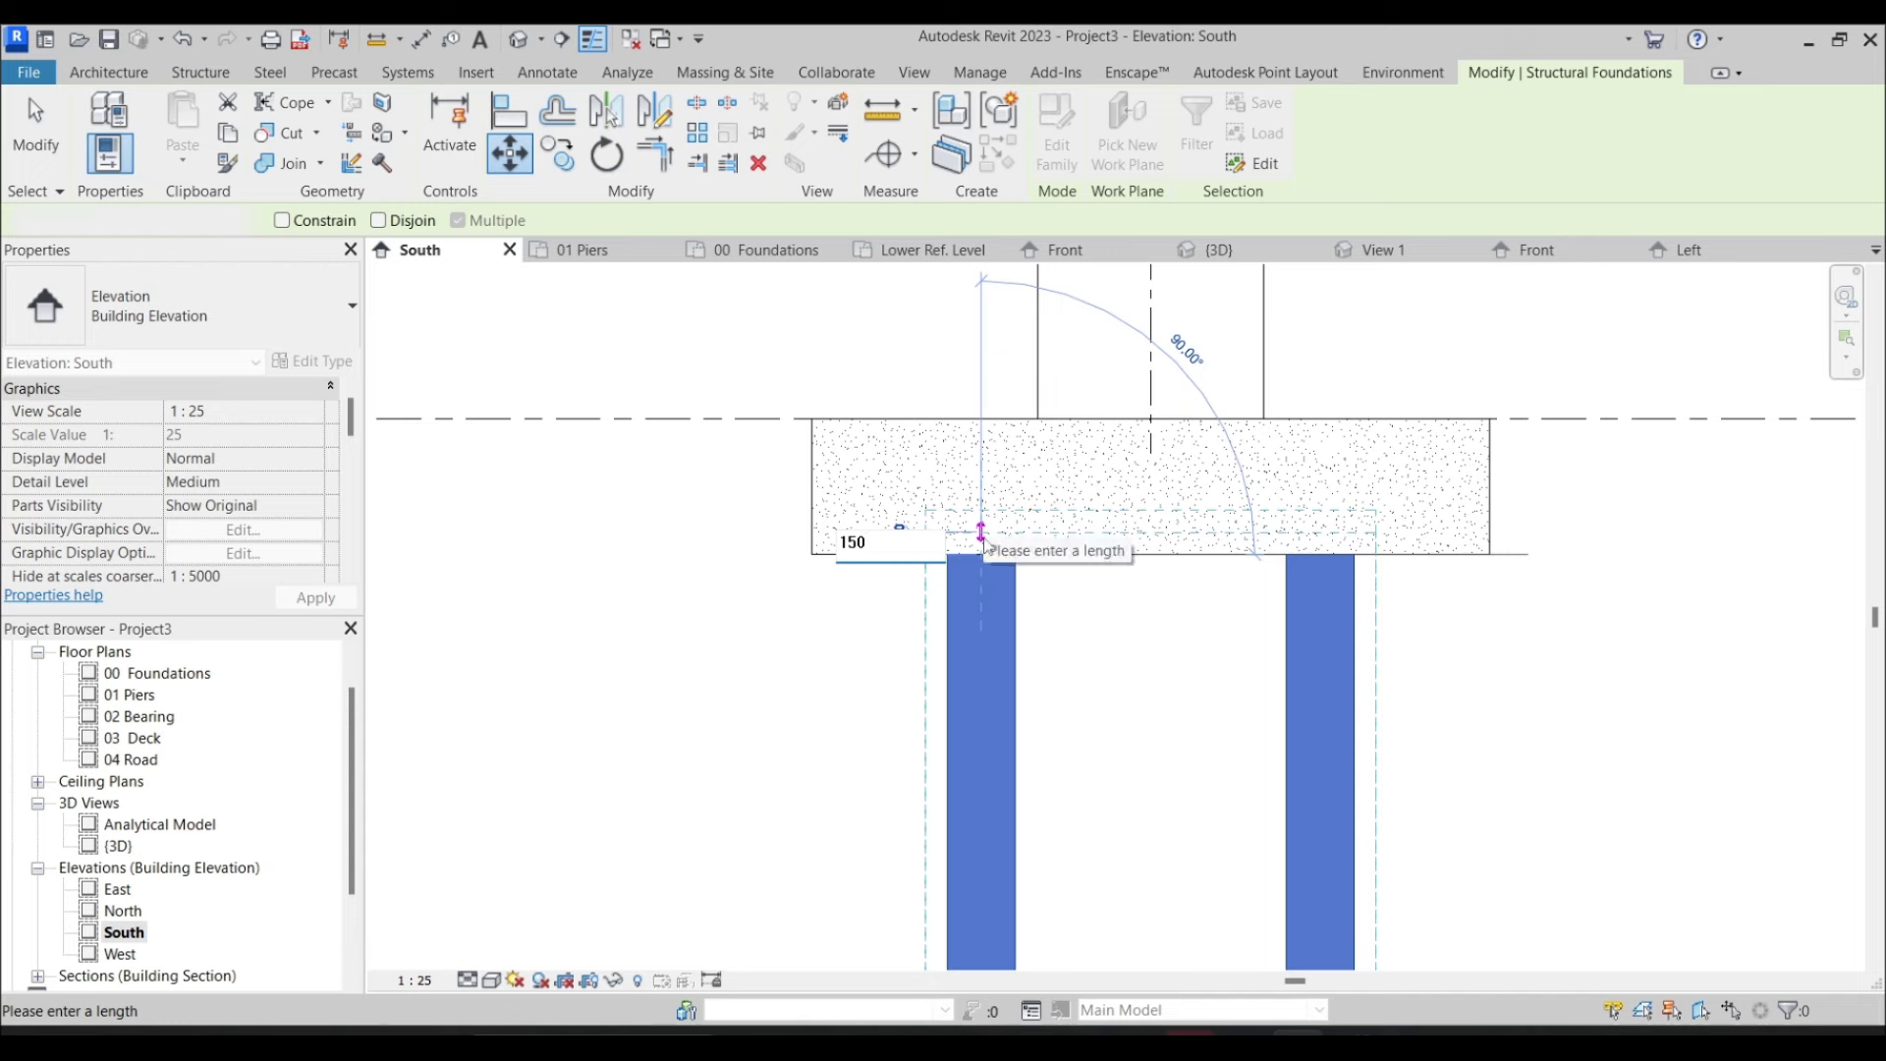
{"action": "key", "text": "Return"}
Switch the South elevation's visual style to Wireframe
{"action": "left_click", "coordinate": [491, 980]}
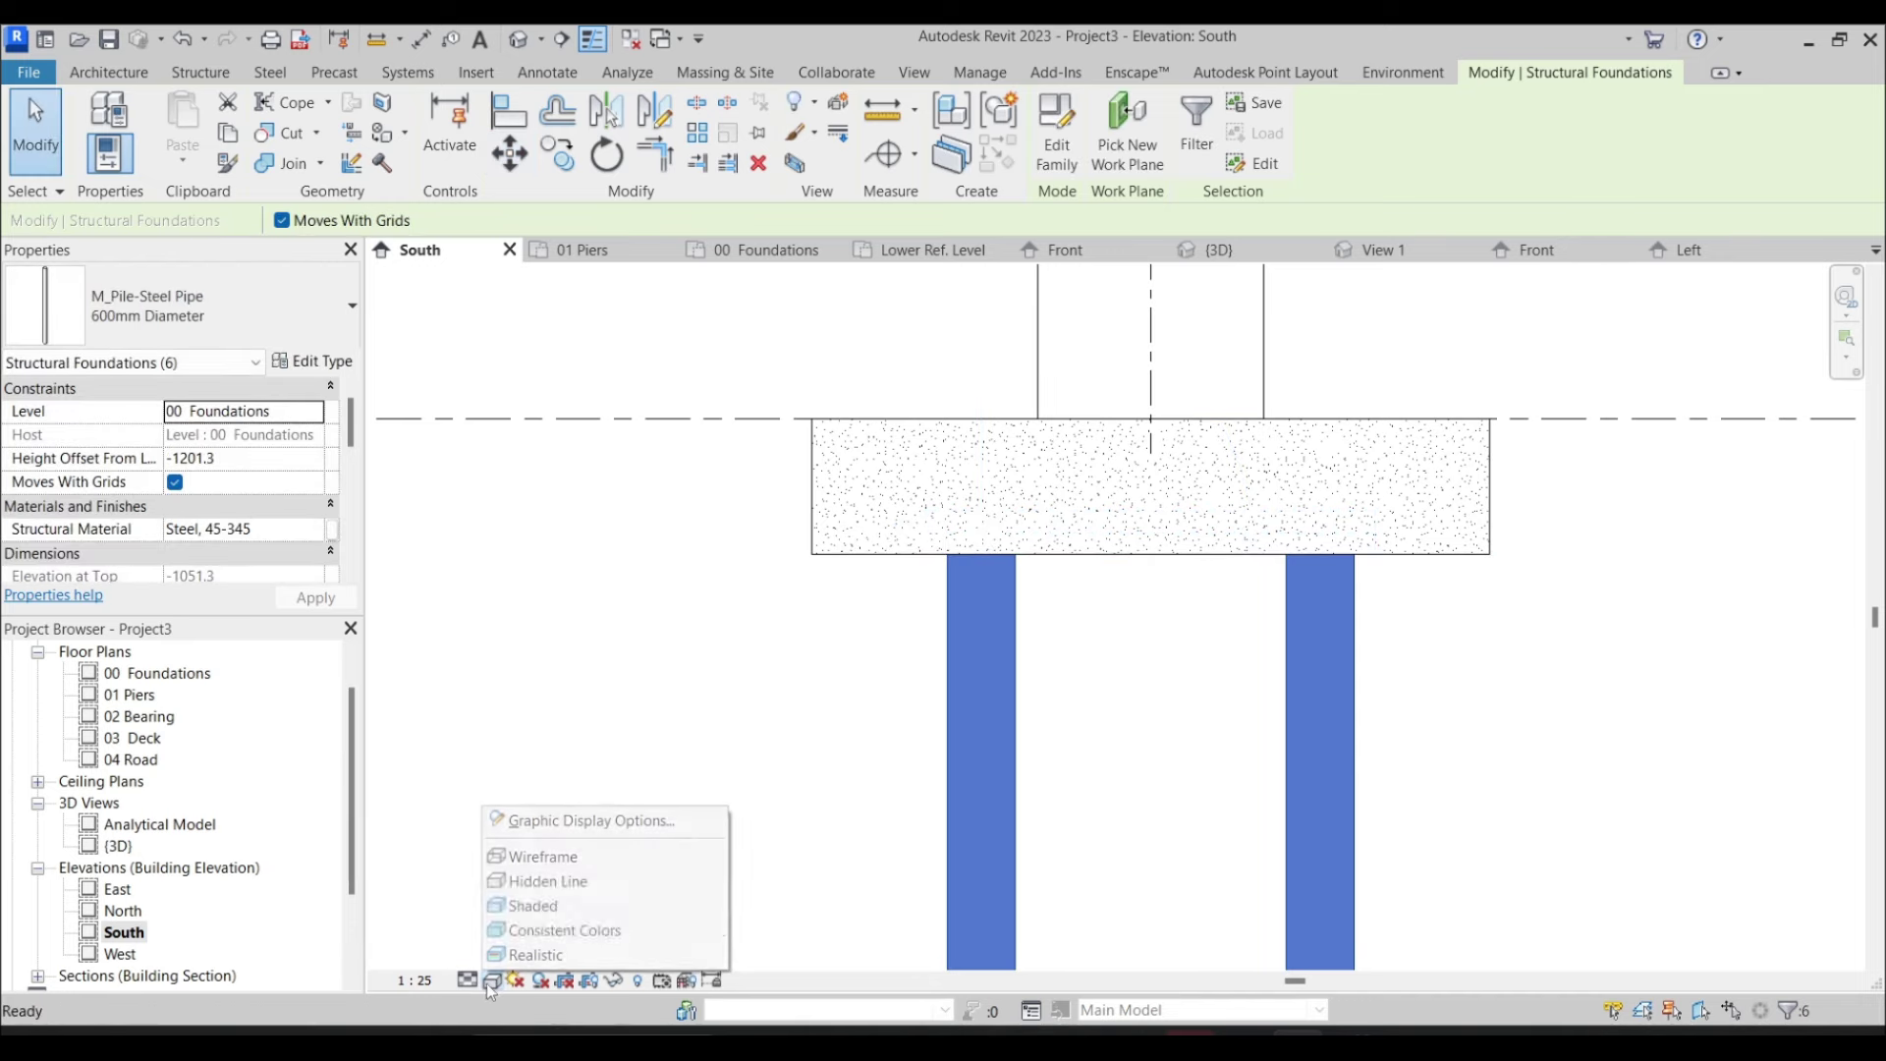
{"action": "left_click", "coordinate": [538, 856]}
{"action": "scroll", "coordinate": [1035, 621], "scroll_direction": "up", "scroll_amount": 5}
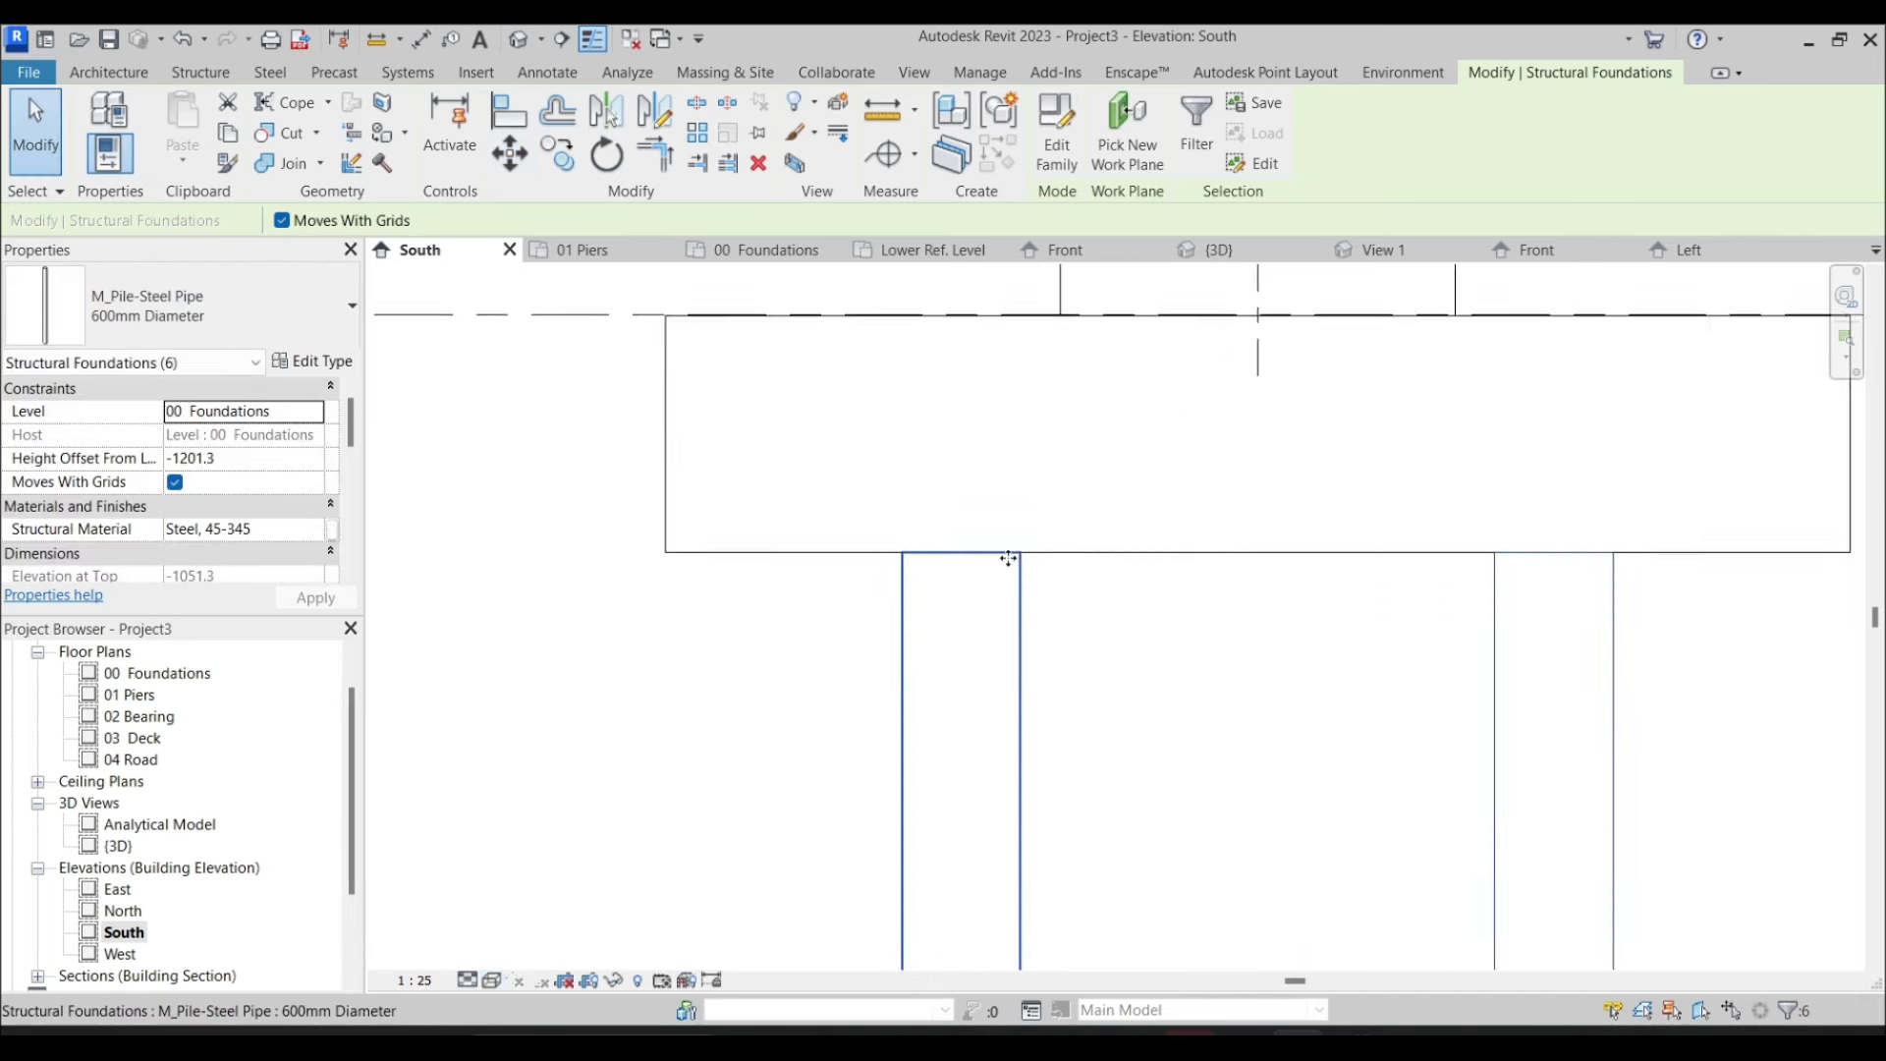
{"action": "key", "text": "Escape"}
{"action": "scroll", "coordinate": [1015, 577], "scroll_direction": "down", "scroll_amount": 4}
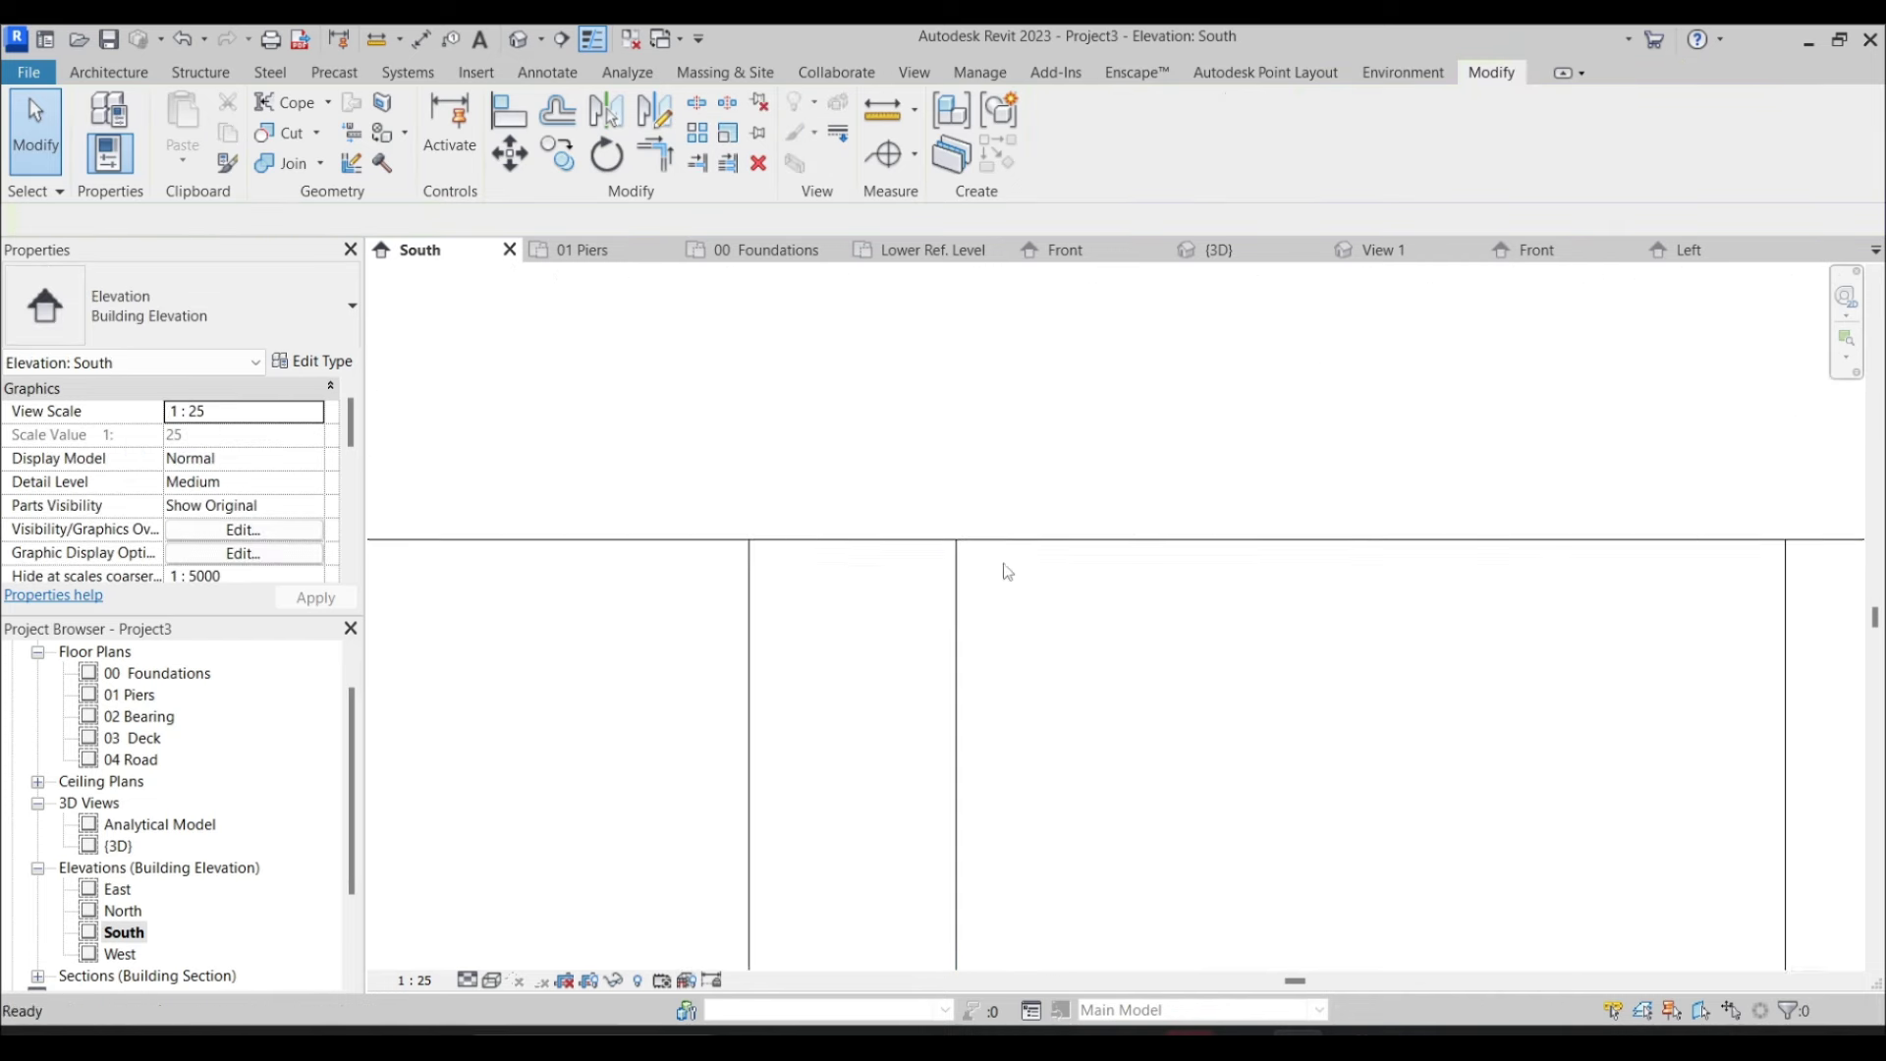
Check the 3D view, then select the first footing's six piles in the South elevation
{"action": "left_click", "coordinate": [528, 39]}
{"action": "middle_click_drag", "start_coordinate": [953, 608], "coordinate": [1027, 585], "text": "shift"}
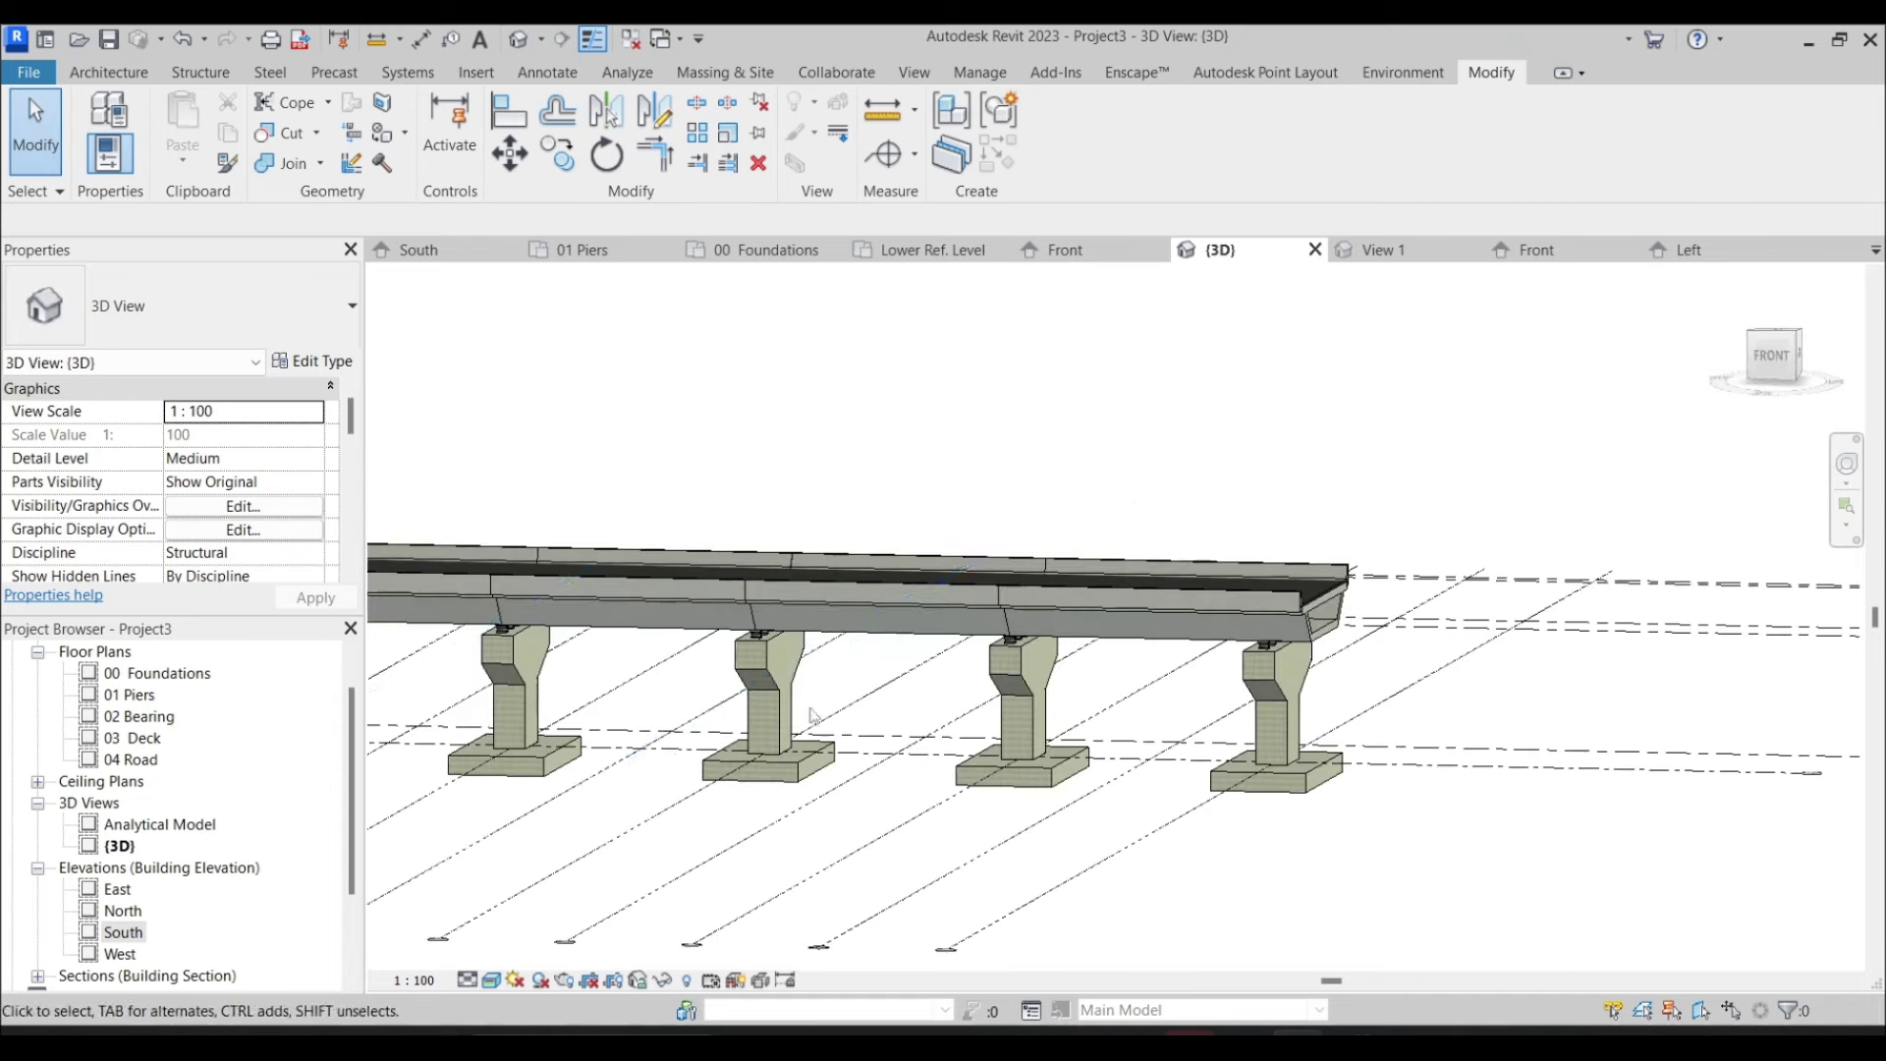
{"action": "left_click", "coordinate": [147, 933]}
{"action": "double_click", "coordinate": [138, 938]}
{"action": "middle_click_drag", "start_coordinate": [698, 786], "coordinate": [884, 648]}
{"action": "scroll", "coordinate": [982, 644], "scroll_direction": "down", "scroll_amount": 6}
{"action": "left_click_drag", "start_coordinate": [1386, 686], "coordinate": [1026, 702]}
{"action": "scroll", "coordinate": [1024, 702], "scroll_direction": "down", "scroll_amount": 2}
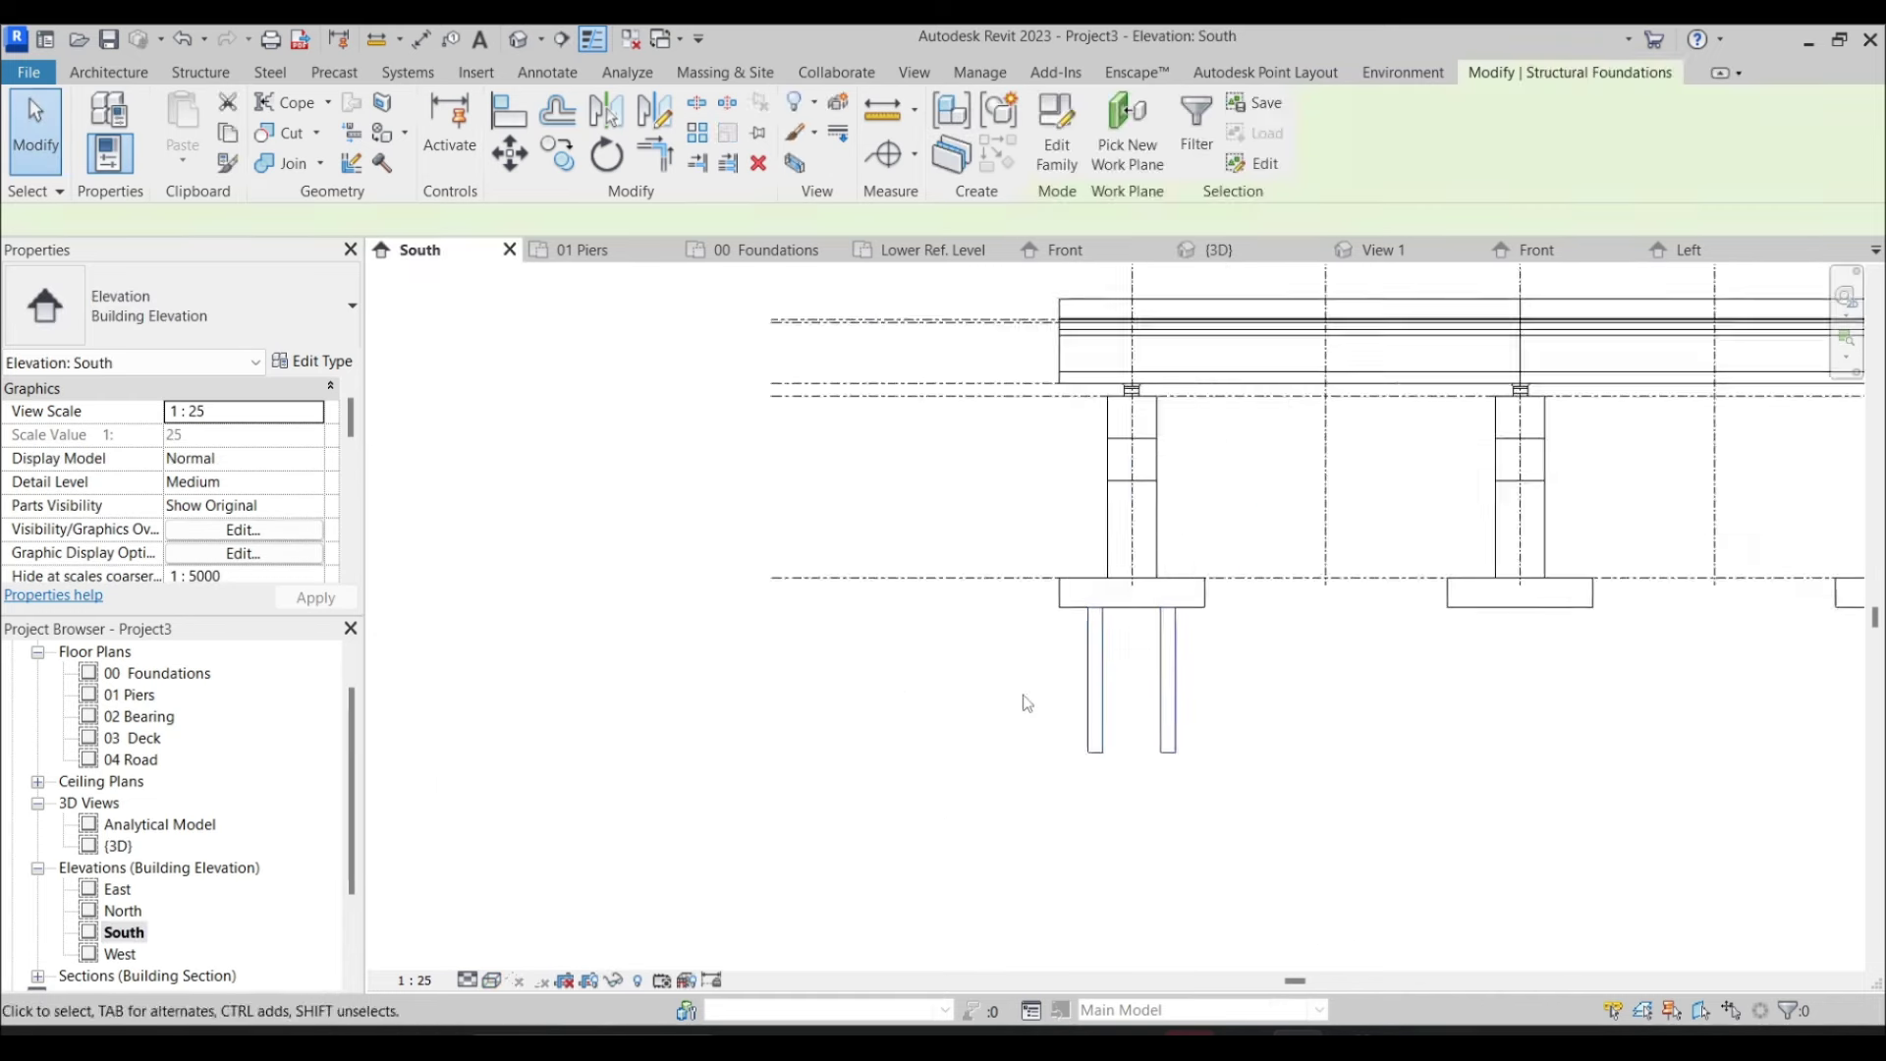
{"action": "scroll", "coordinate": [1027, 702], "scroll_direction": "down", "scroll_amount": 1}
{"action": "middle_click_drag", "start_coordinate": [1310, 525], "coordinate": [929, 515]}
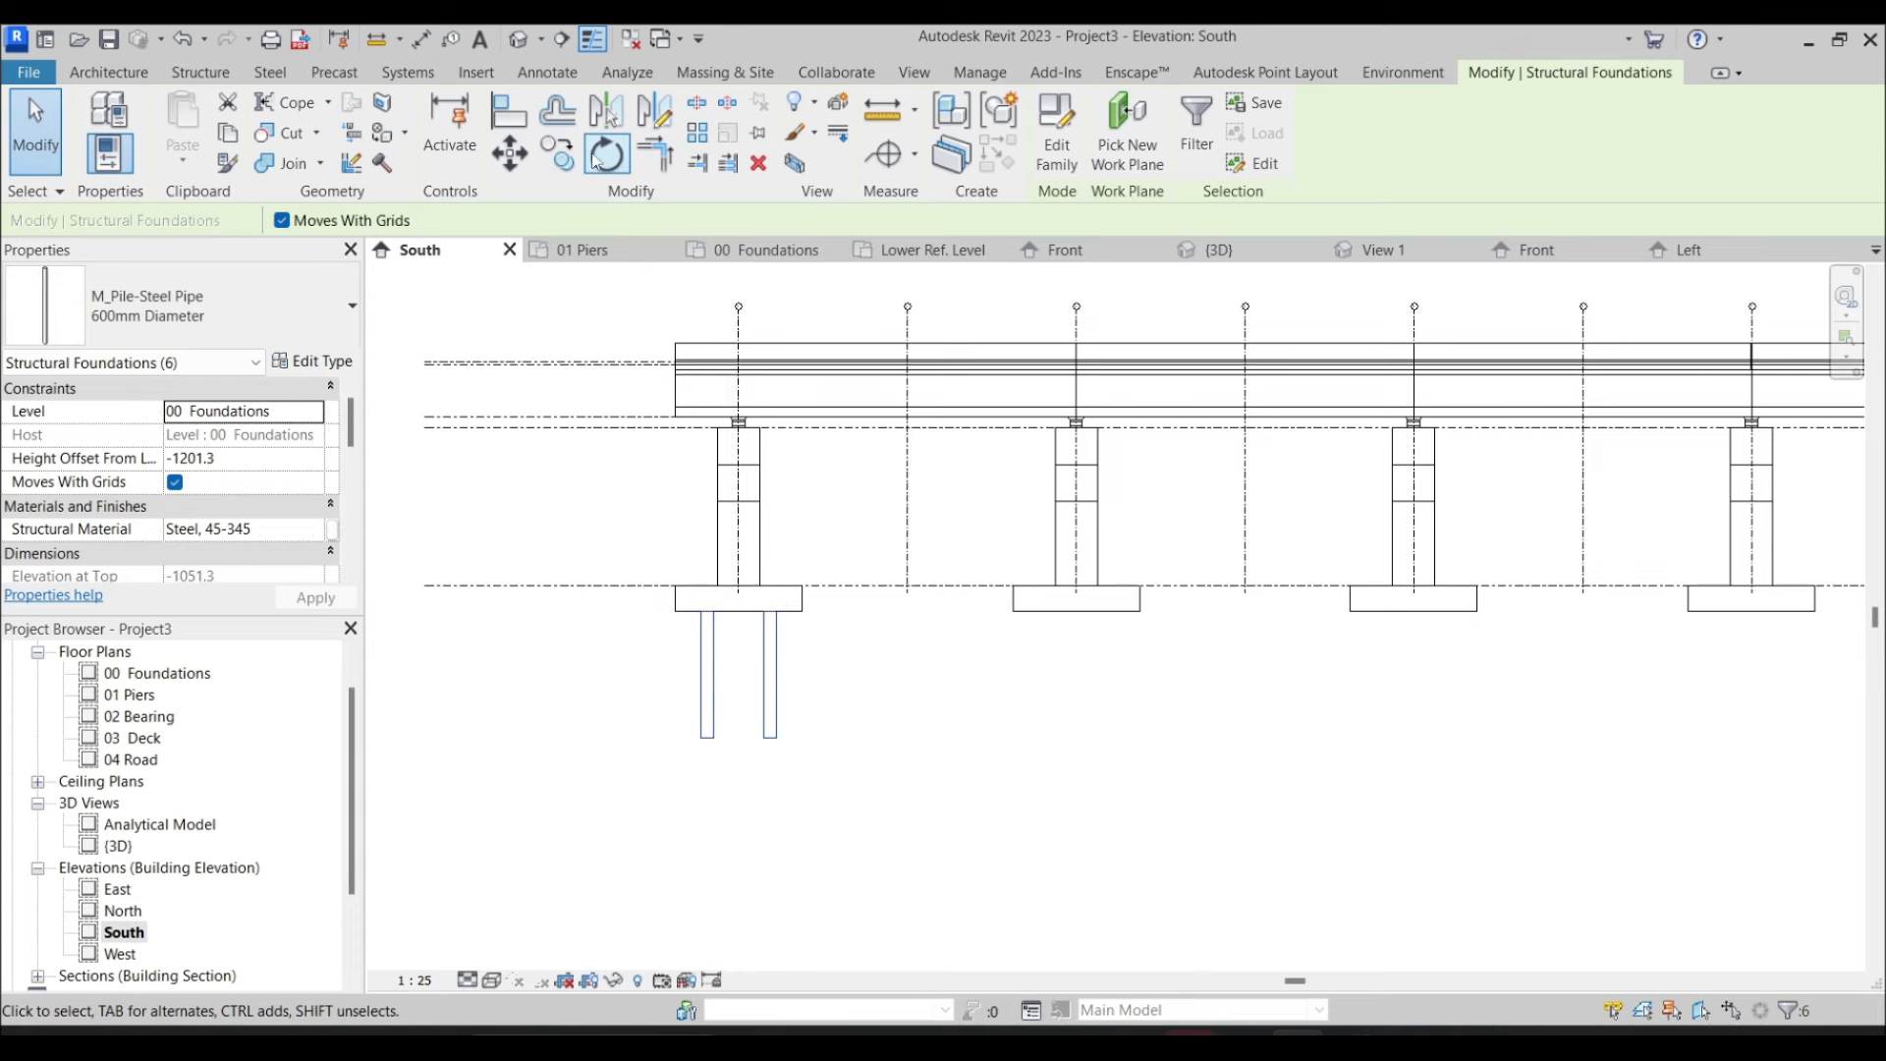
Copy the pile group under the second, third, fourth and fifth pier footings
{"action": "left_click", "coordinate": [557, 154]}
{"action": "middle_click_drag", "start_coordinate": [821, 466], "coordinate": [788, 560]}
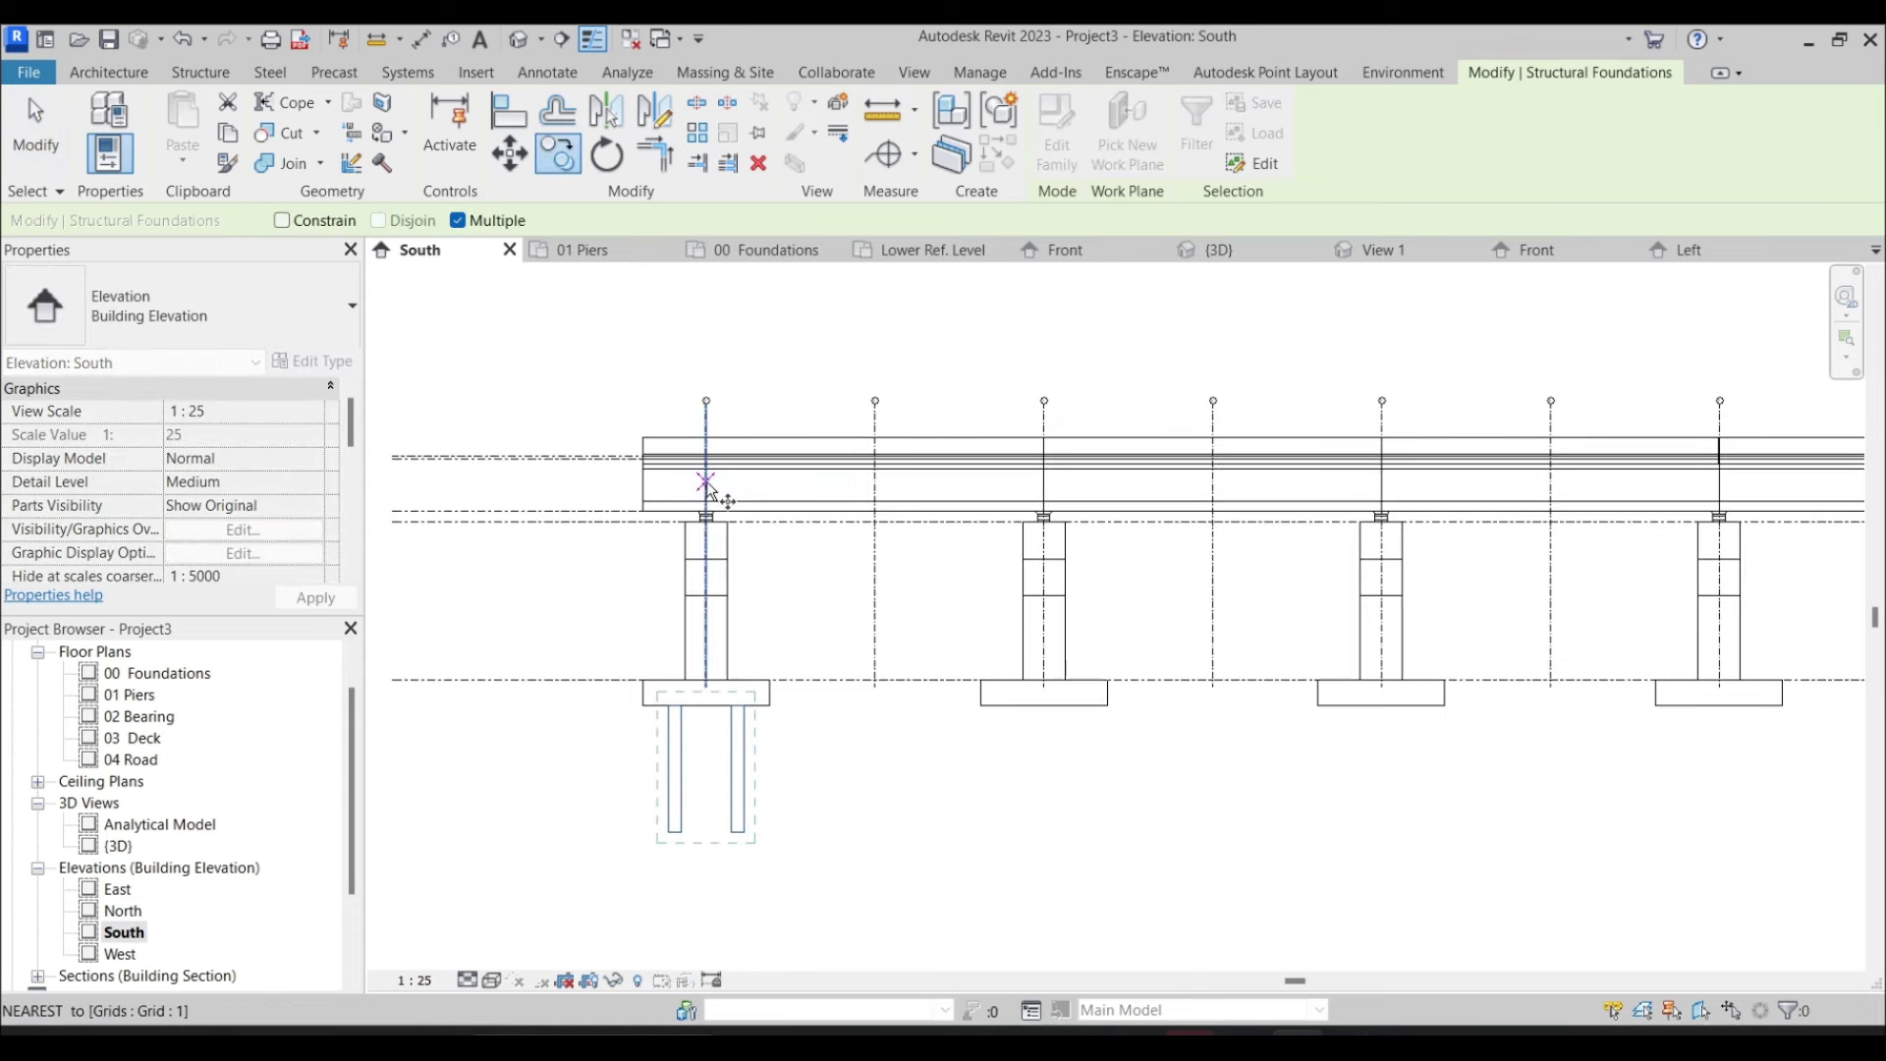
{"action": "left_click", "coordinate": [1044, 481]}
{"action": "left_click", "coordinate": [1381, 483]}
{"action": "middle_click_drag", "start_coordinate": [1488, 503], "coordinate": [1188, 503]}
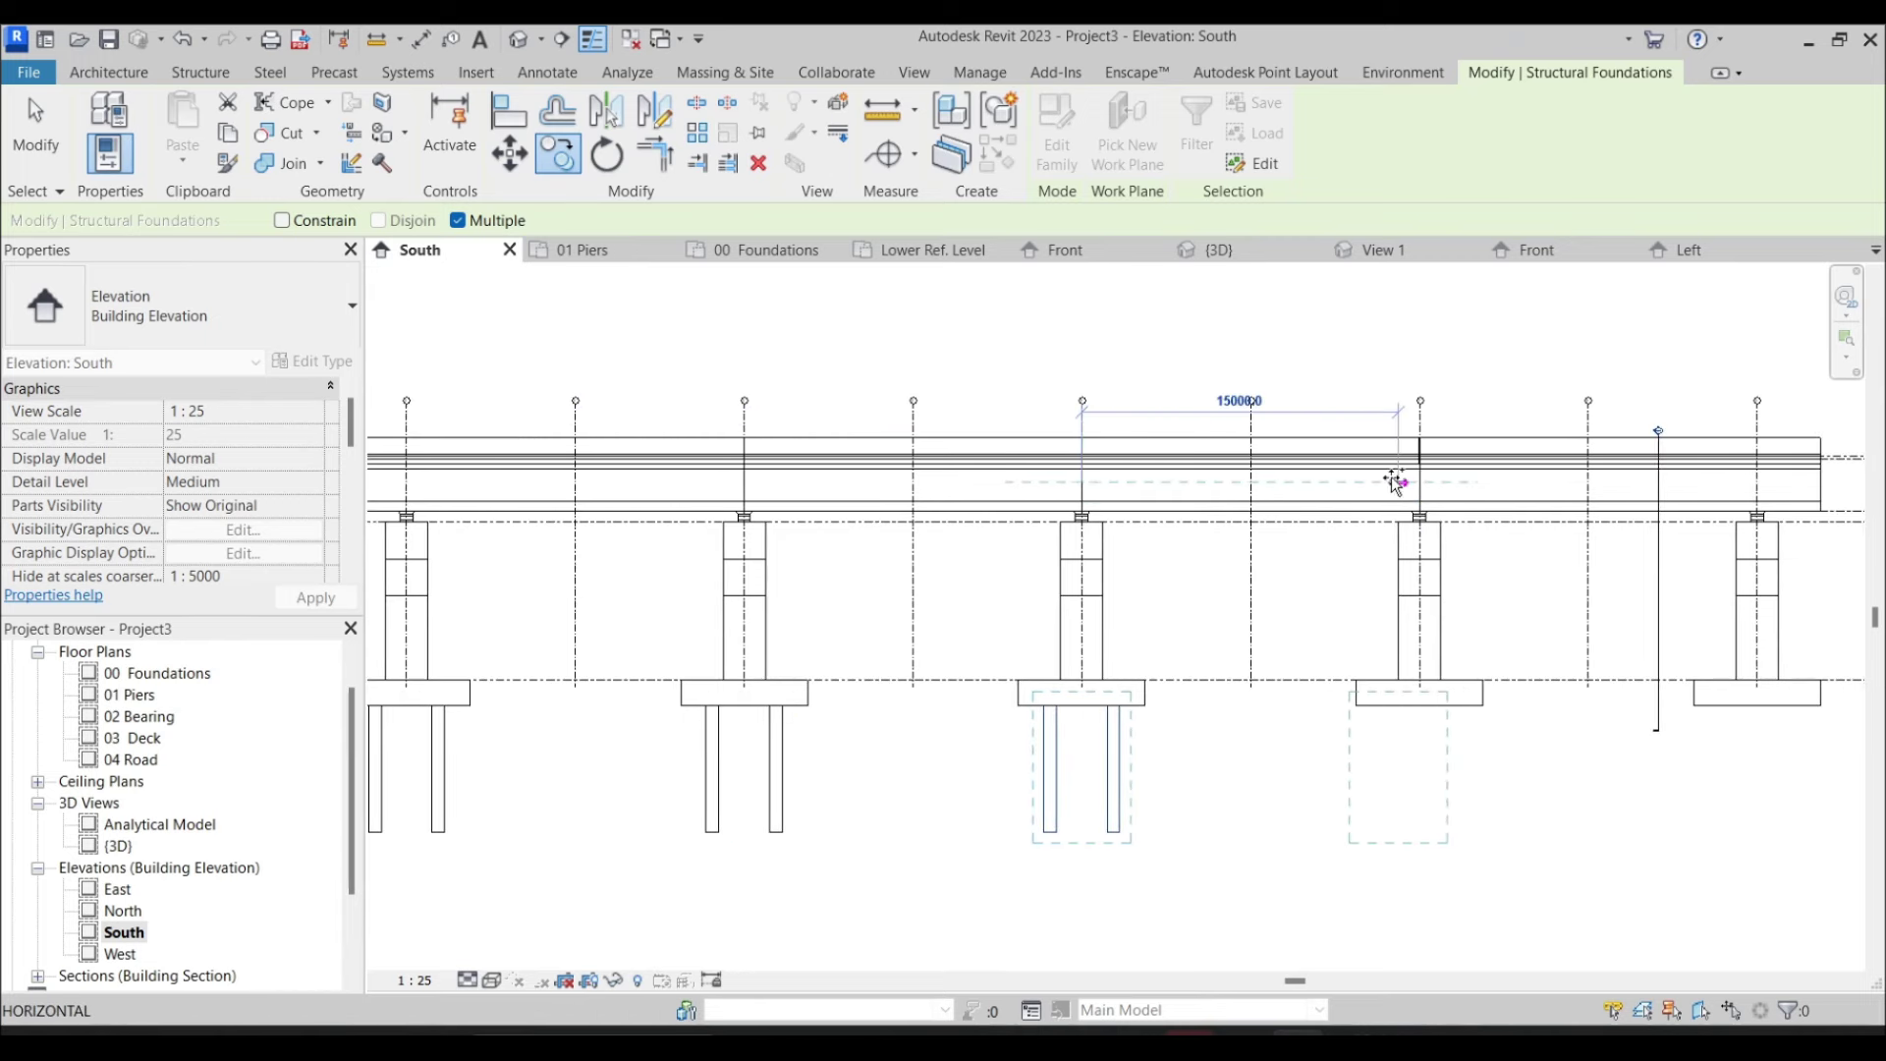
{"action": "left_click", "coordinate": [1420, 482]}
{"action": "middle_click_drag", "start_coordinate": [1461, 465], "coordinate": [1140, 455]}
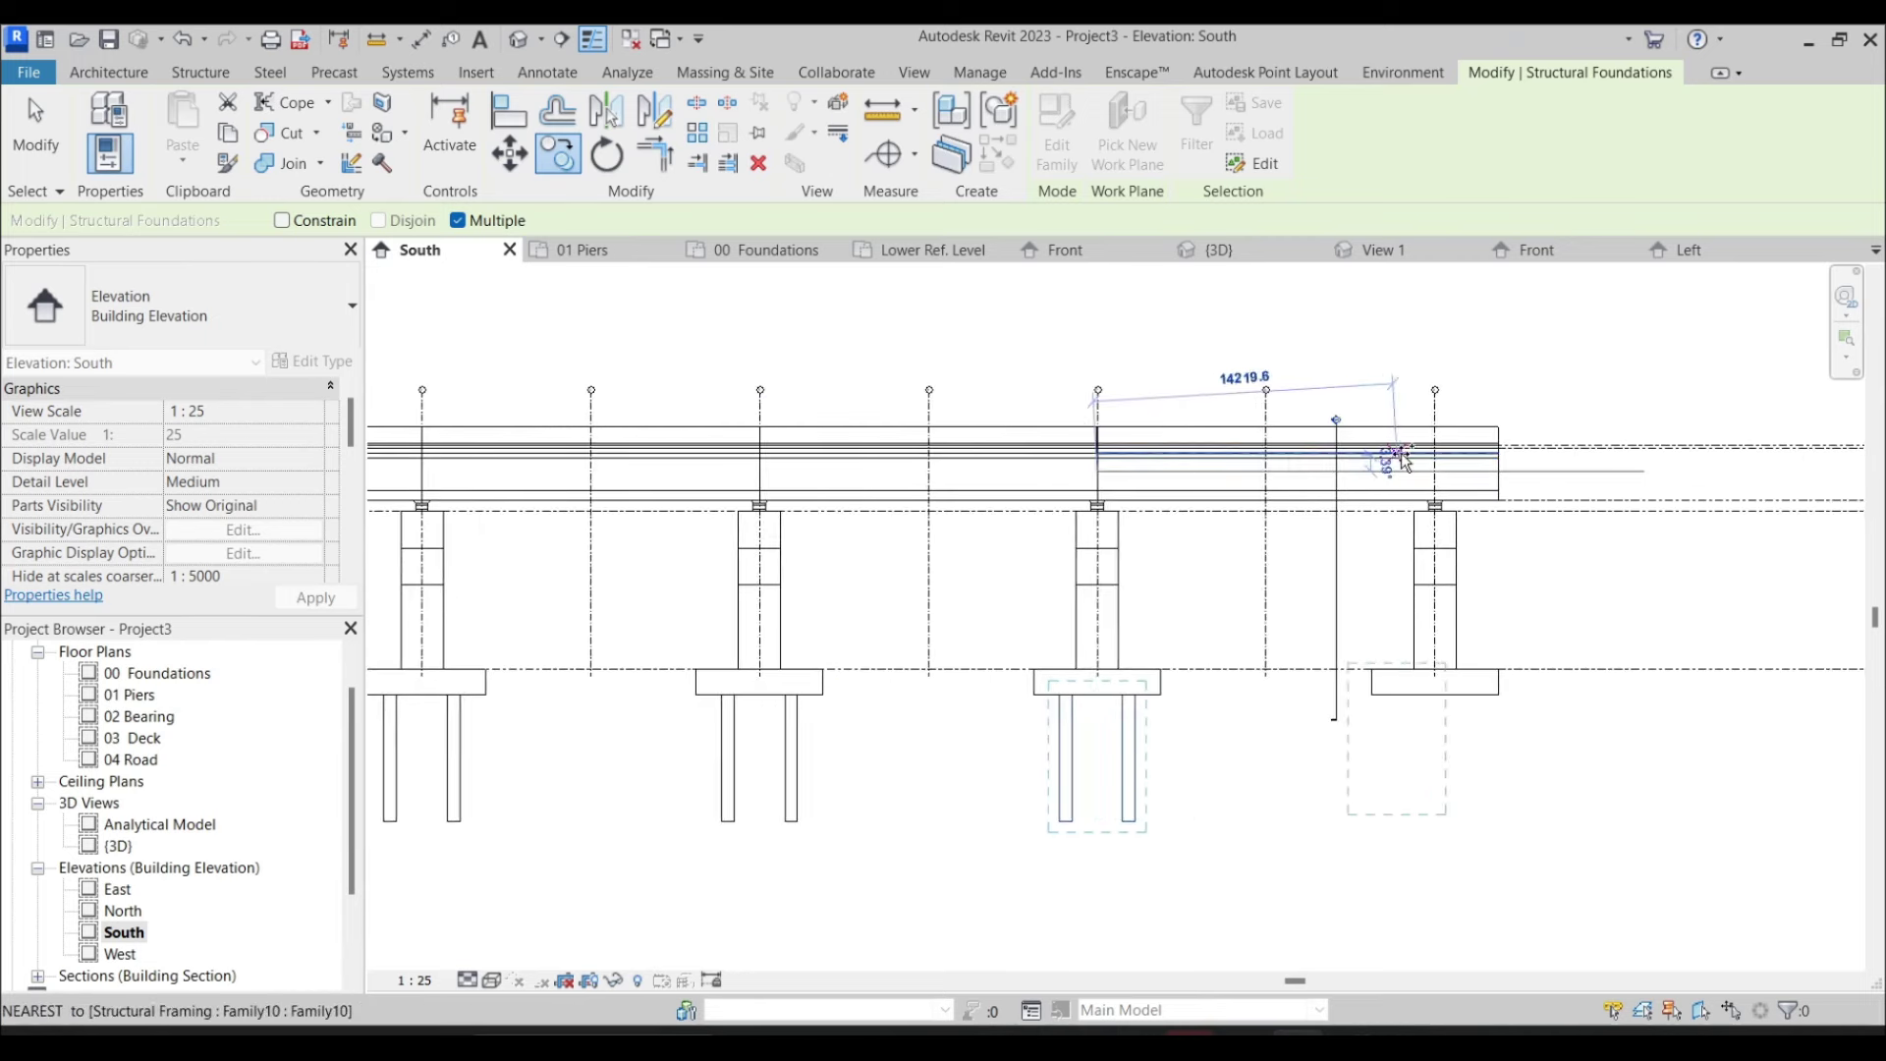
{"action": "left_click", "coordinate": [1435, 453]}
{"action": "key", "text": "Escape"}
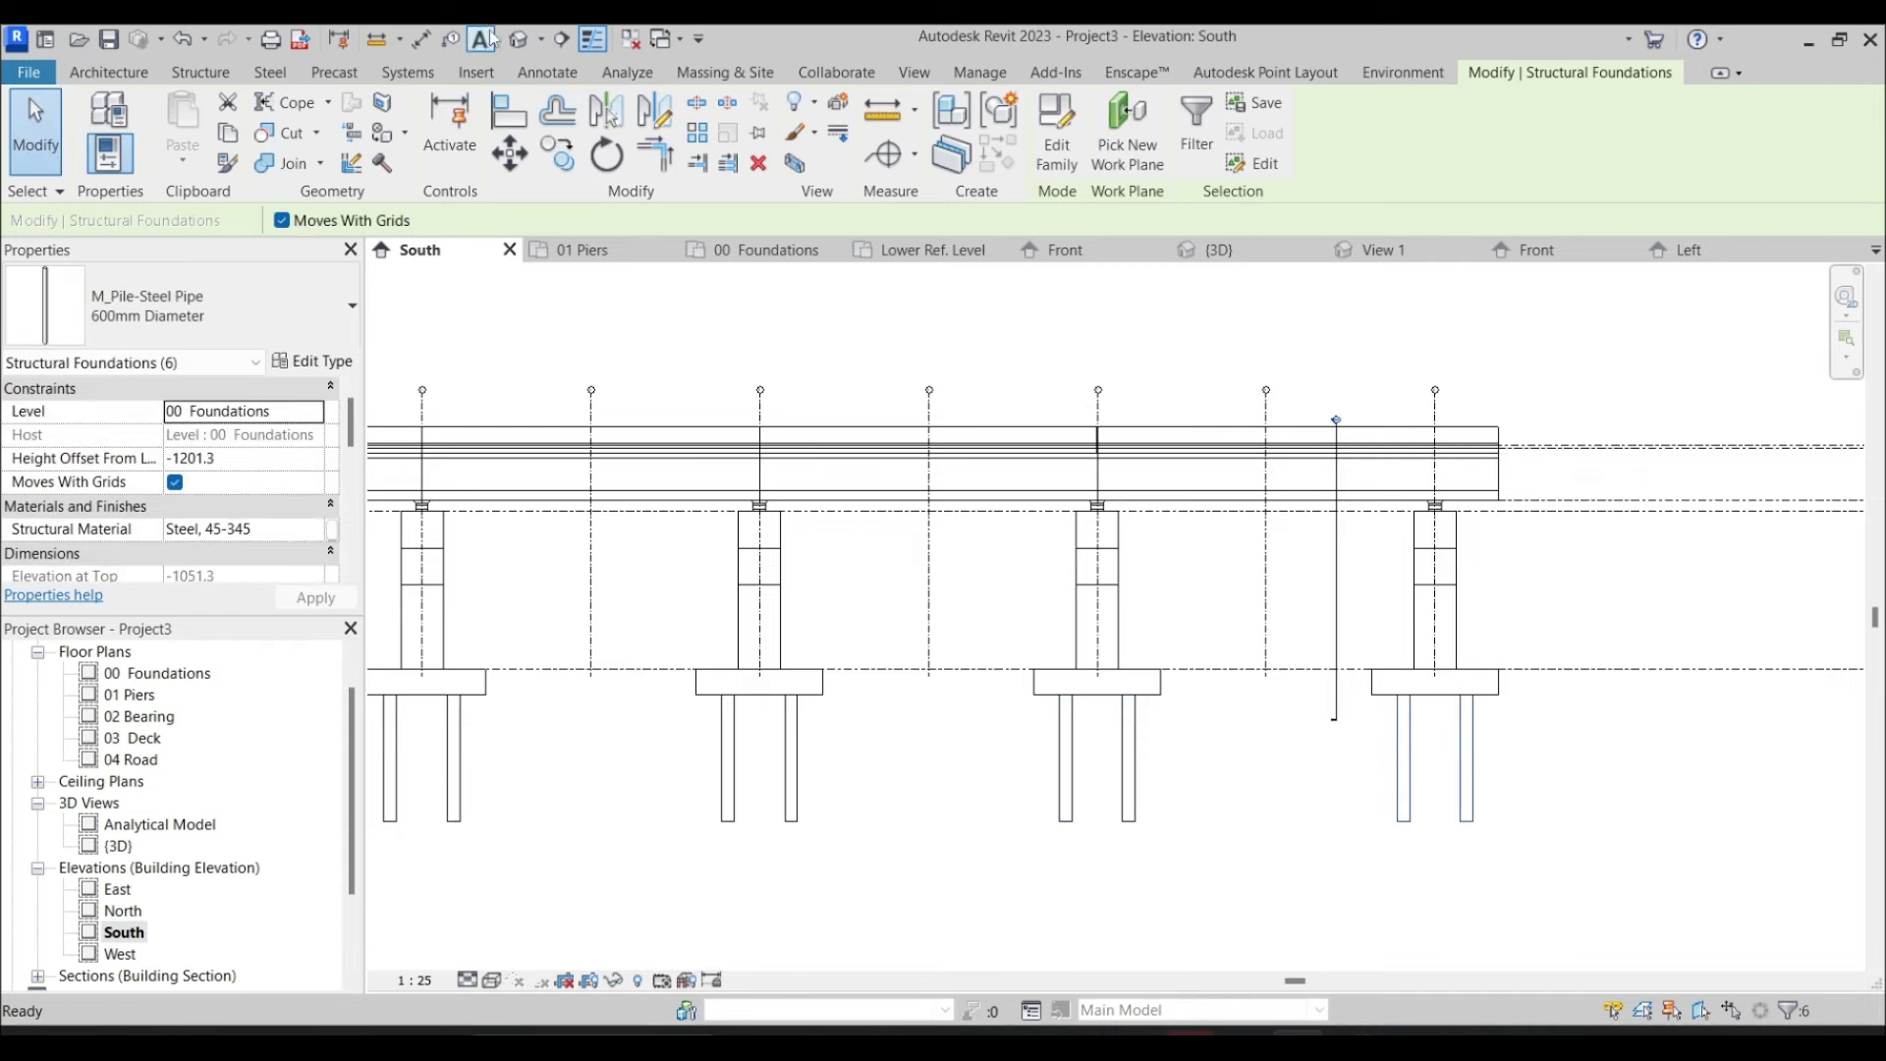
{"action": "left_click", "coordinate": [518, 39]}
Orbit the 3D bridge to inspect the pile groups under all five footings
{"action": "middle_click_drag", "start_coordinate": [1146, 581], "coordinate": [1066, 615], "text": "shift"}
{"action": "middle_click_drag", "start_coordinate": [841, 584], "coordinate": [1135, 471], "text": "shift"}
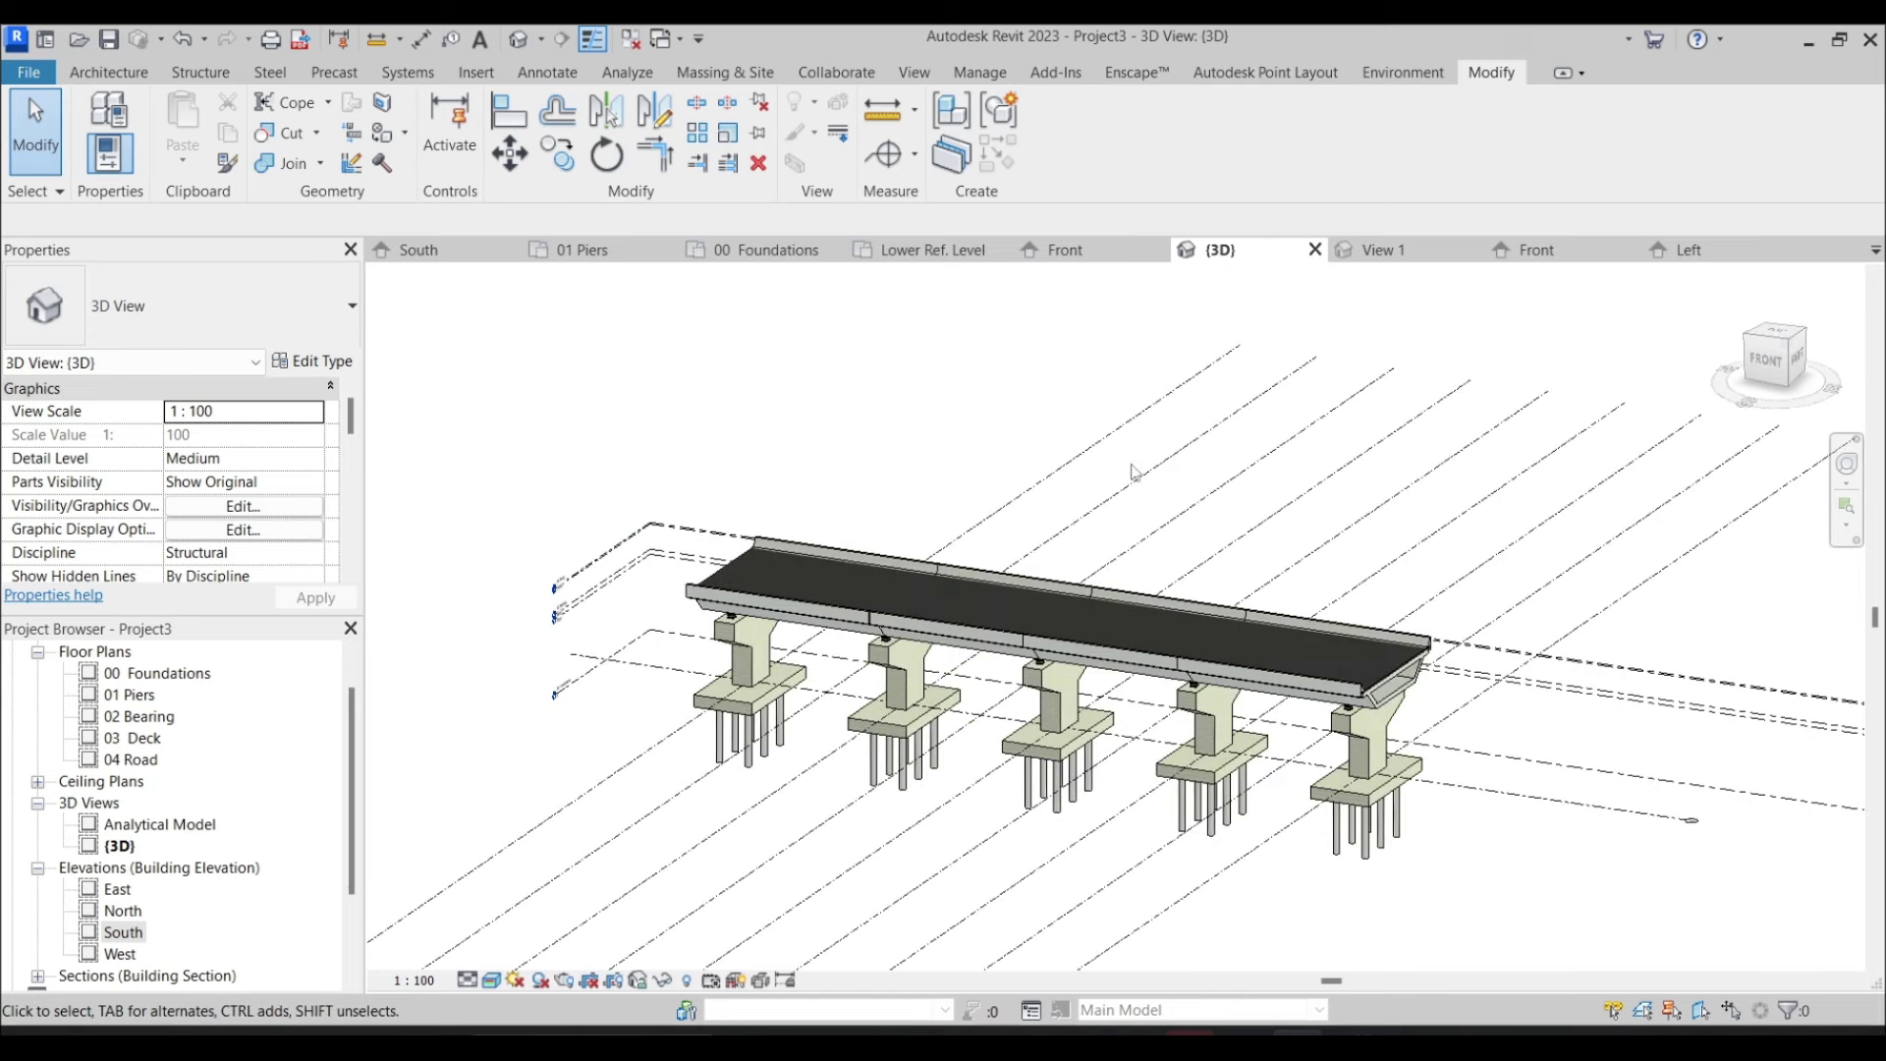